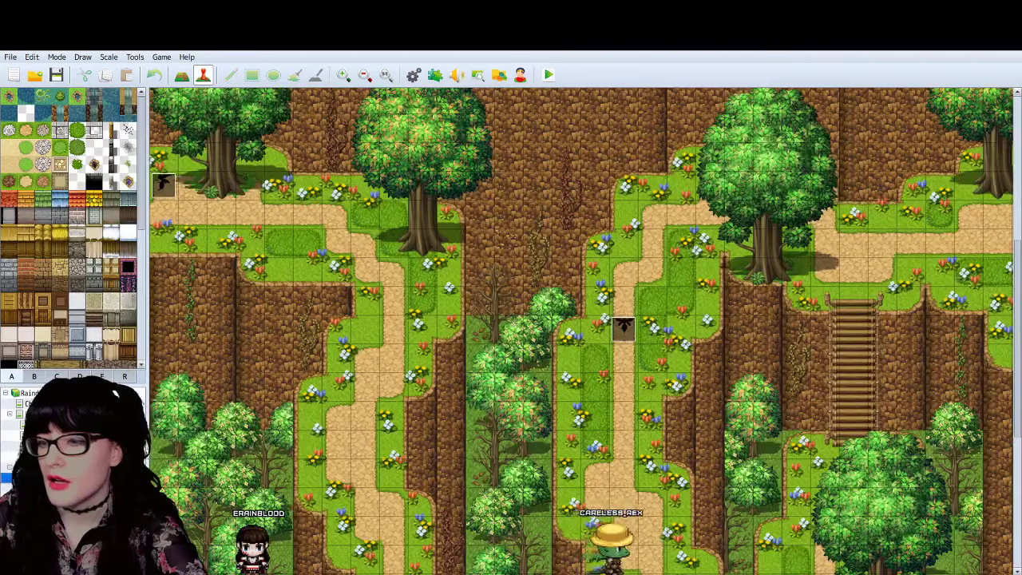
Step: Review the forest maps, including the cliff paths, the cottage's interior and exterior, and the river and bridge west of the cottage
click(64, 467)
click(63, 477)
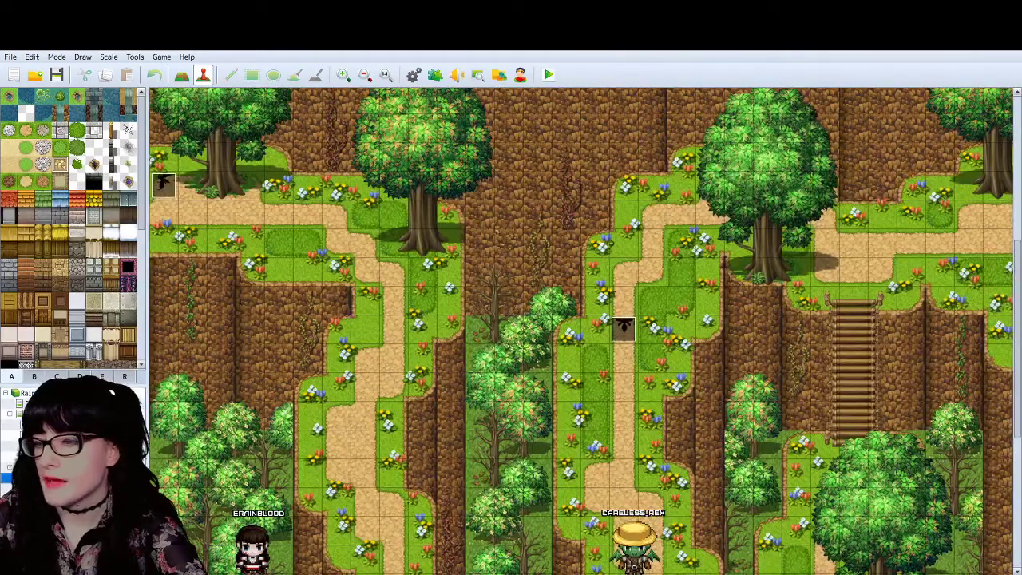
click(64, 488)
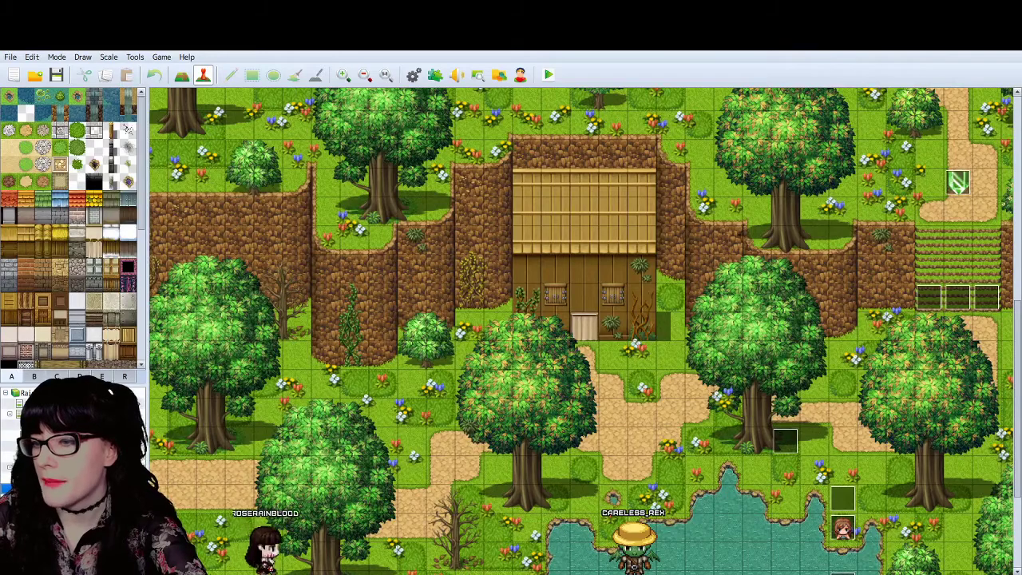
click(64, 498)
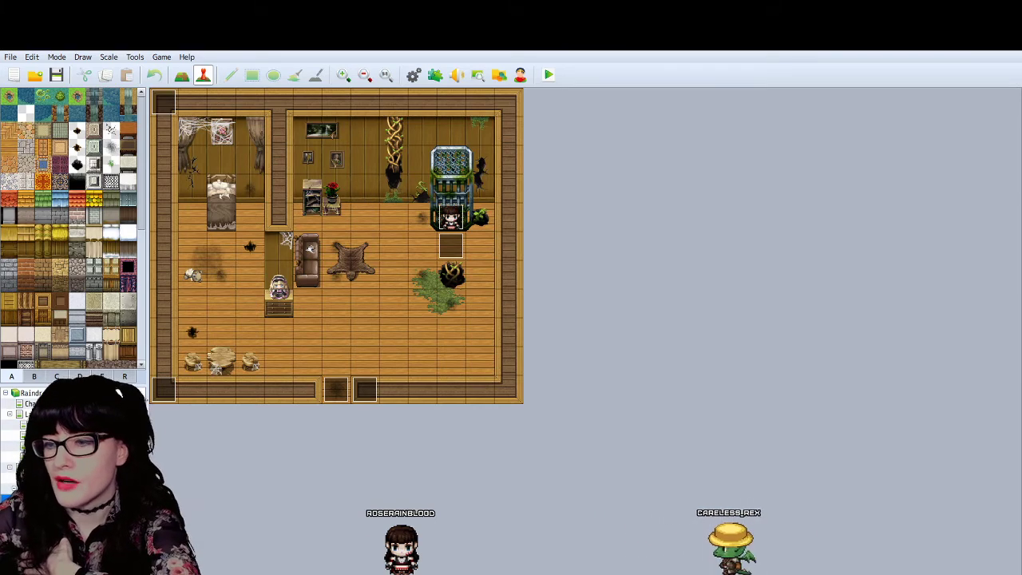
click(48, 487)
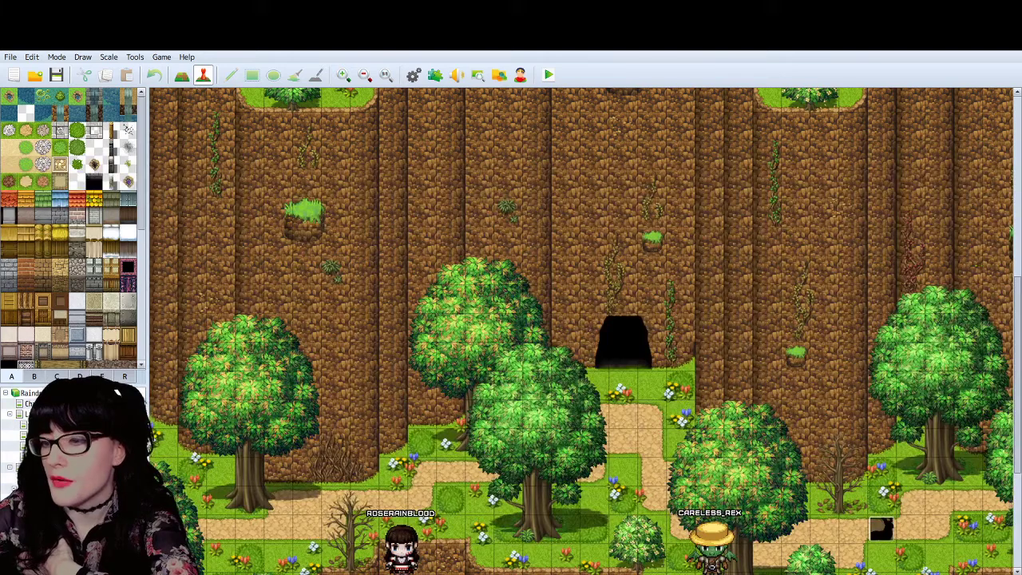
click(48, 488)
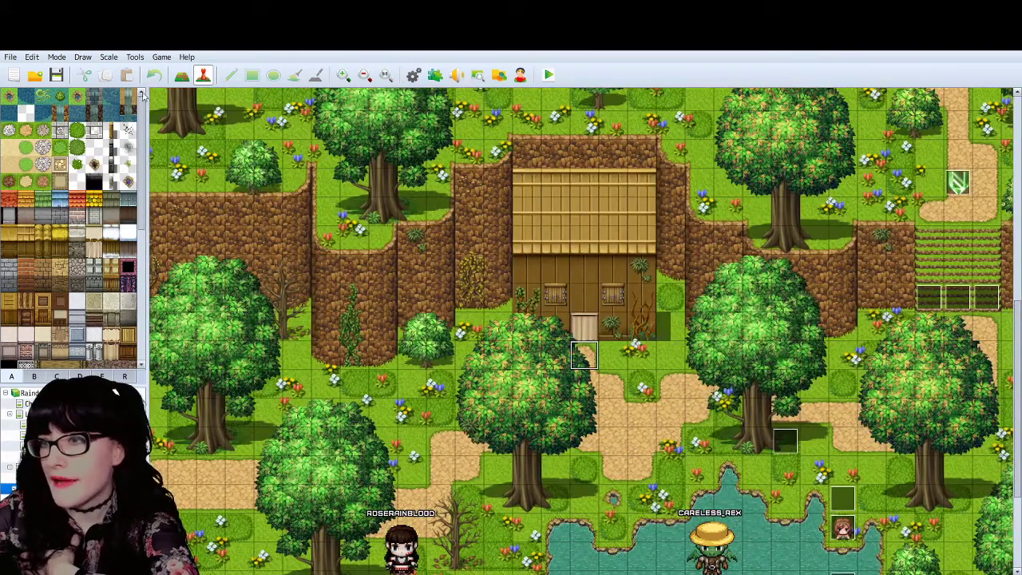
click(364, 75)
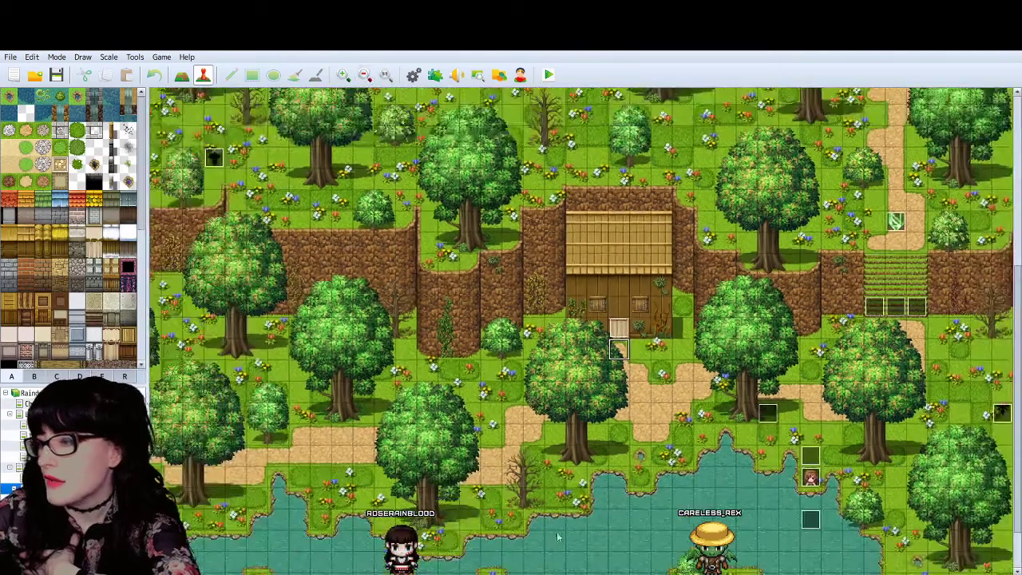
scroll(581, 331, left, 10)
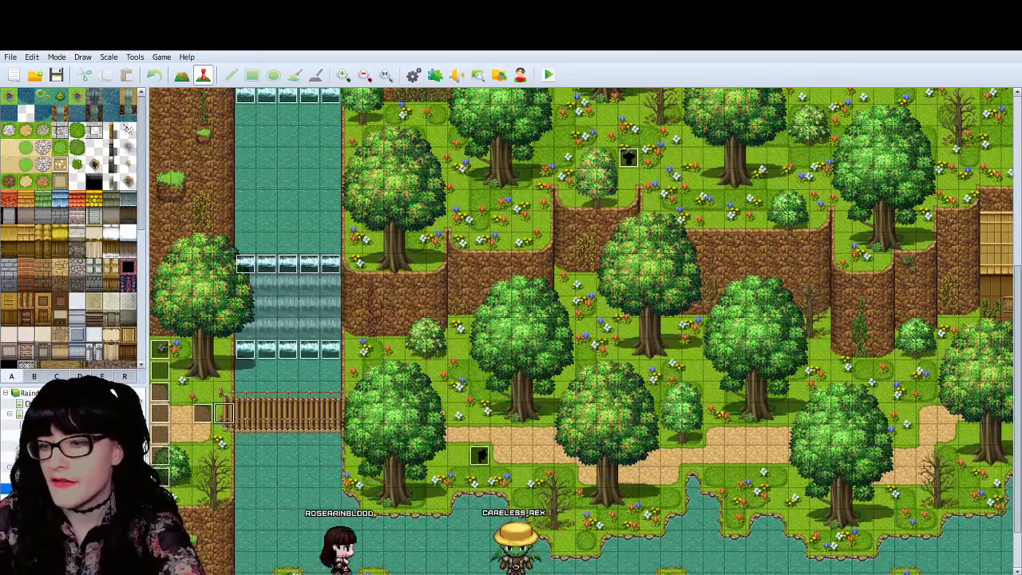
Step: Examine the cliff map with the cave entrance and the lakeside forest map from end to end, checking where their events sit
click(72, 435)
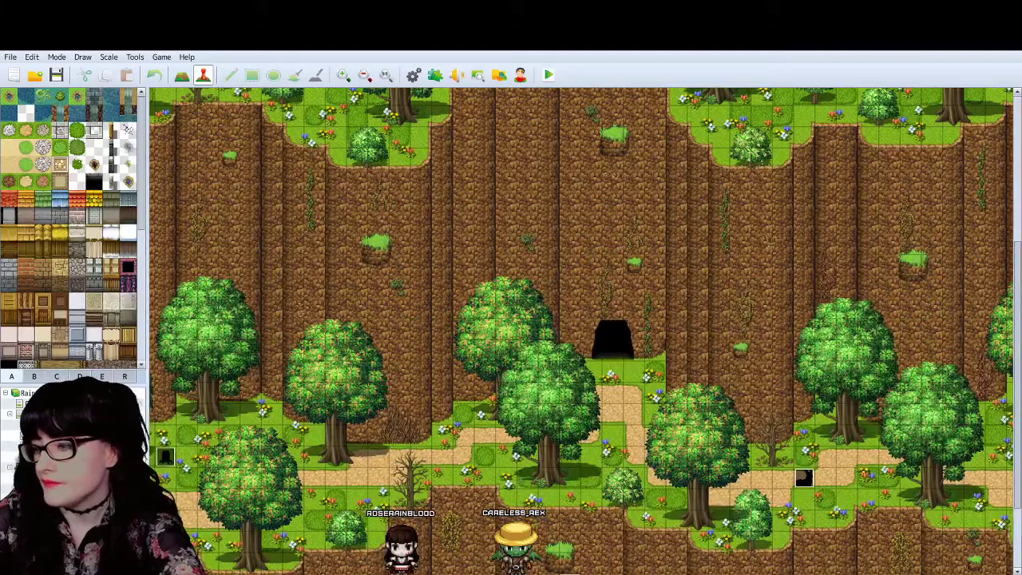
scroll(581, 330, right, 4)
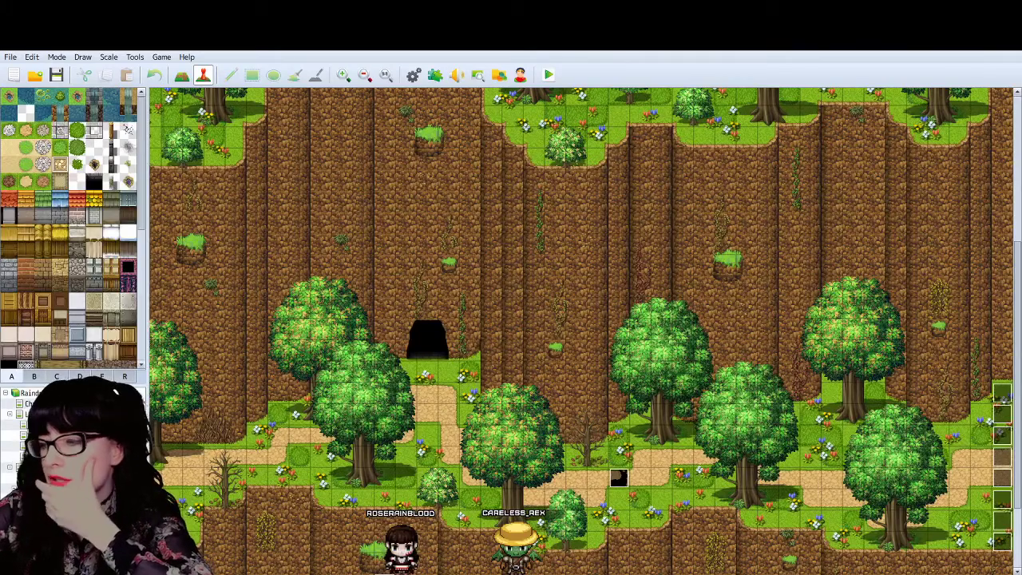
scroll(581, 331, left, 9)
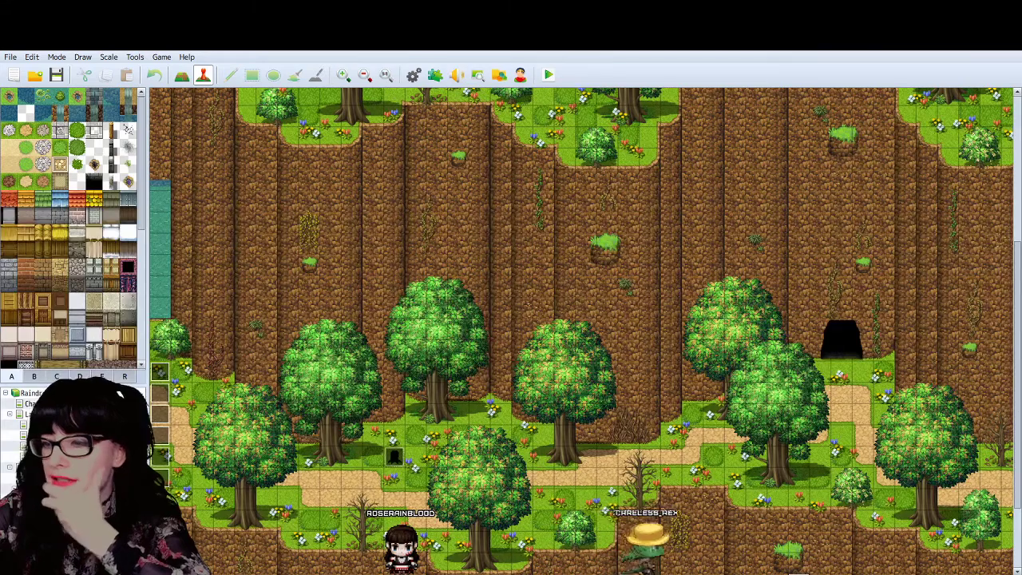
click(48, 446)
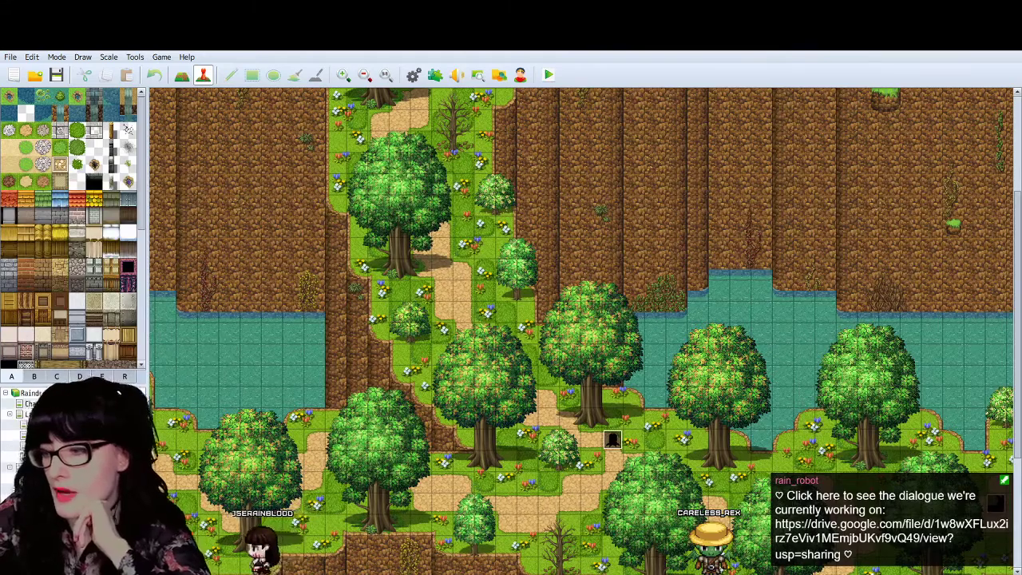
scroll(581, 331, right, 5)
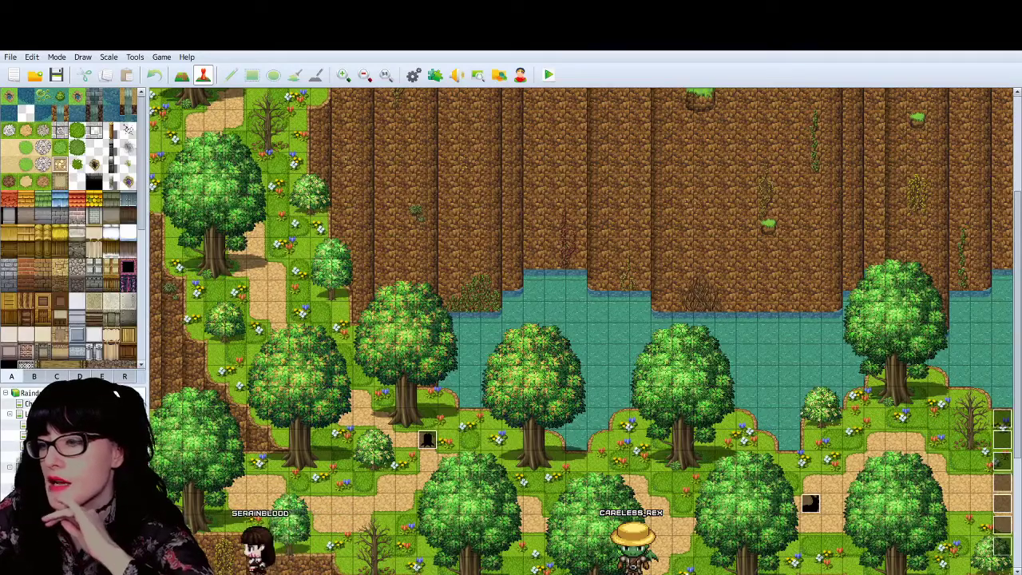
scroll(581, 331, left, 1)
scroll(581, 330, right, 1)
scroll(581, 331, left, 5)
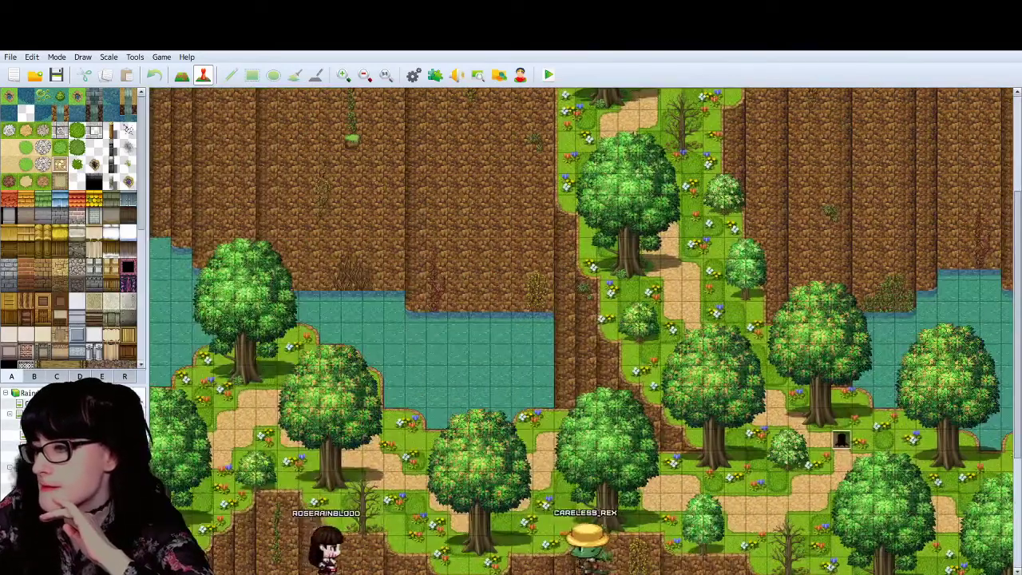
scroll(581, 331, right, 5)
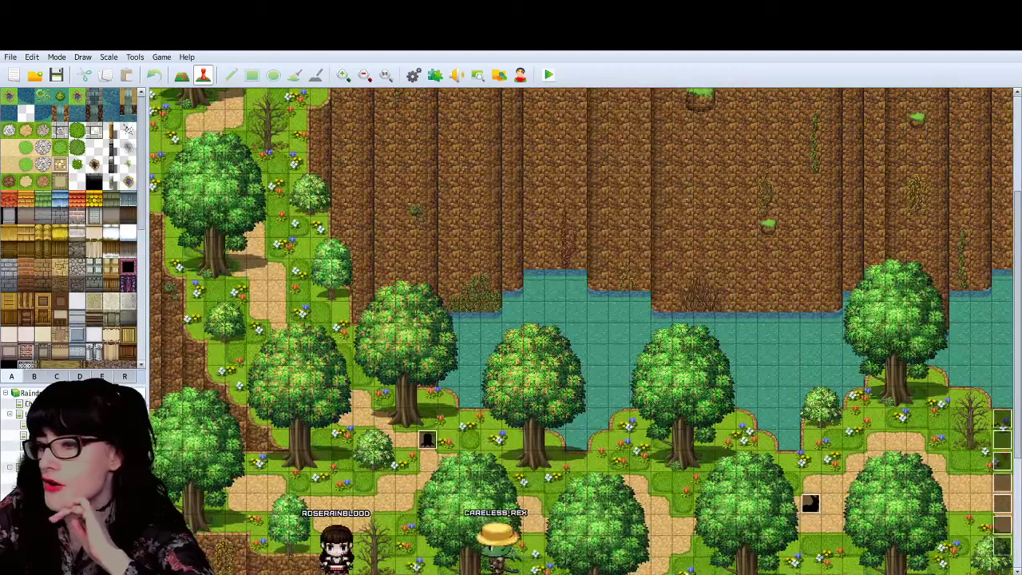
Step: Compare the slime clearing, lakeside, cave cliff and cottage maps, checking how the path and bridge areas connect
key(Down)
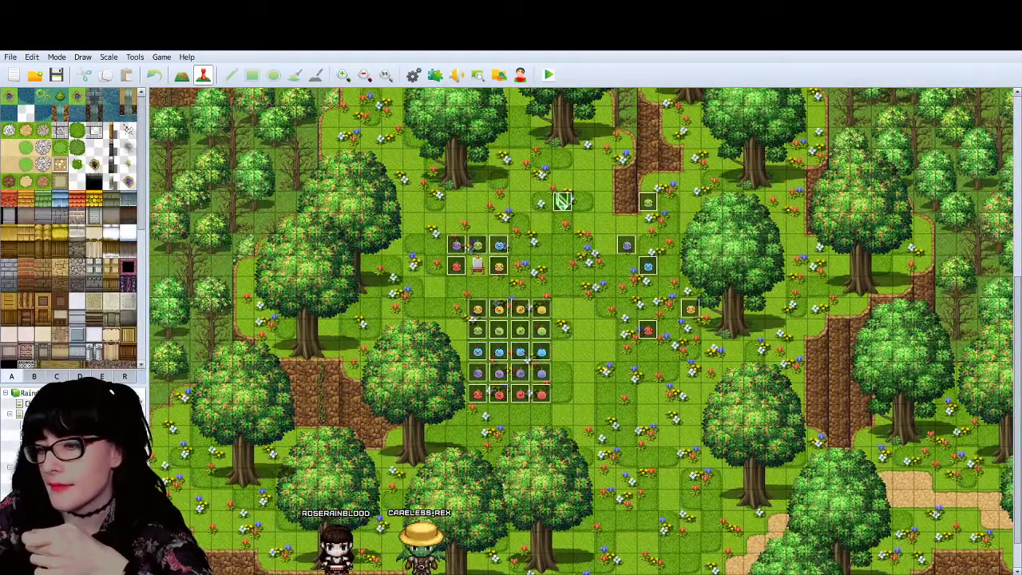
key(Down)
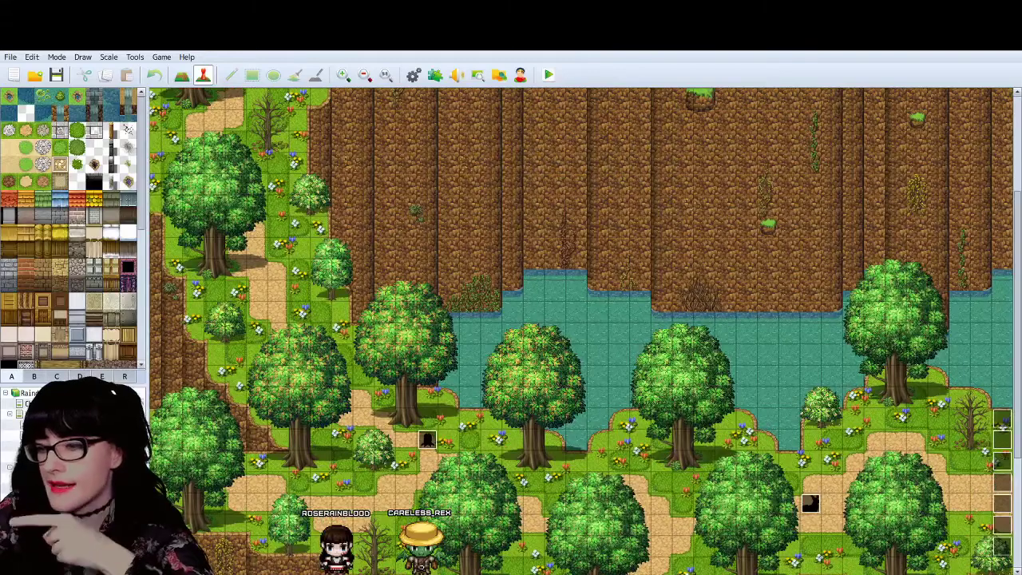
key(Up)
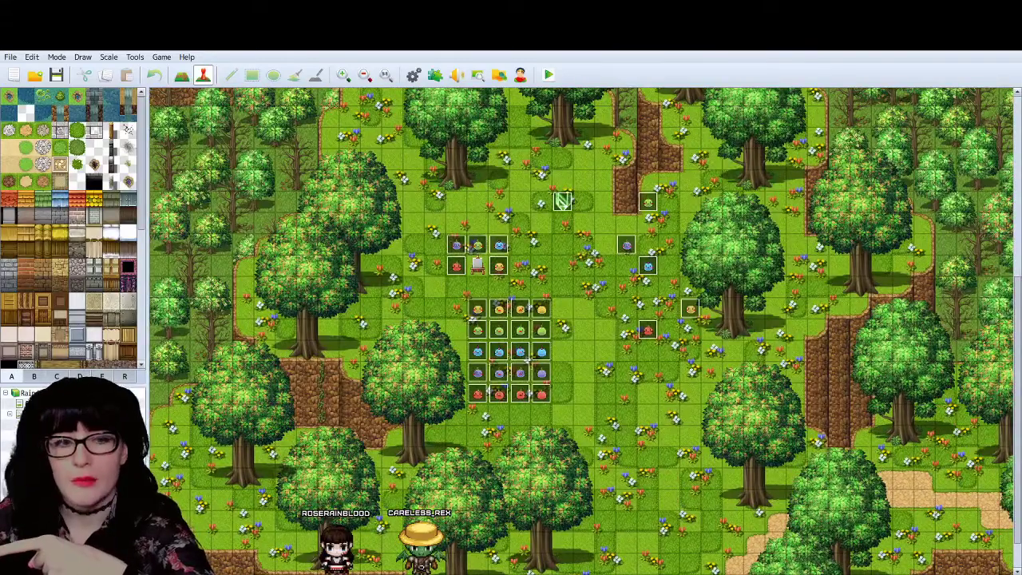
key(Down)
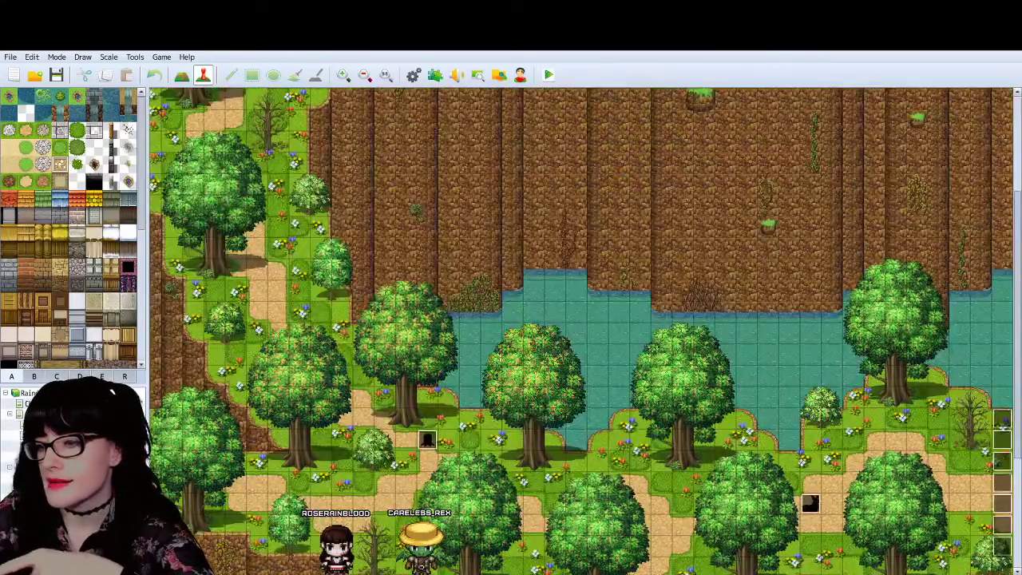
key(Down)
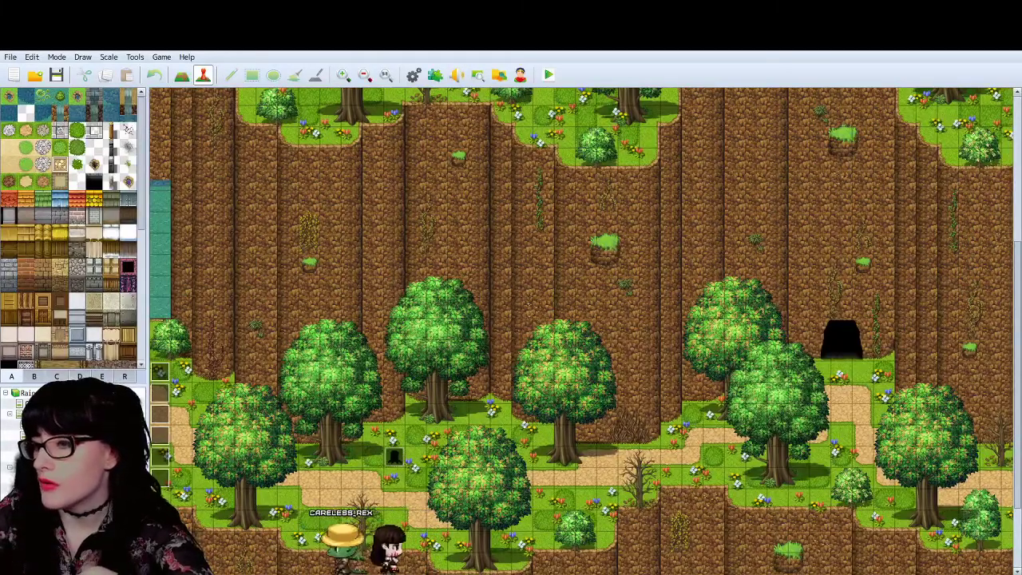
key(Down)
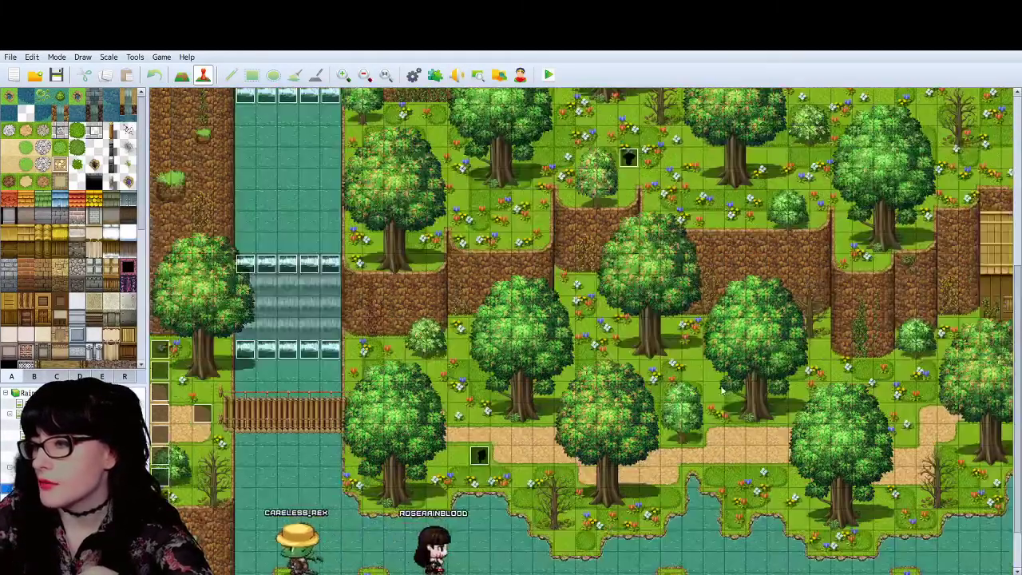
click(364, 74)
click(364, 75)
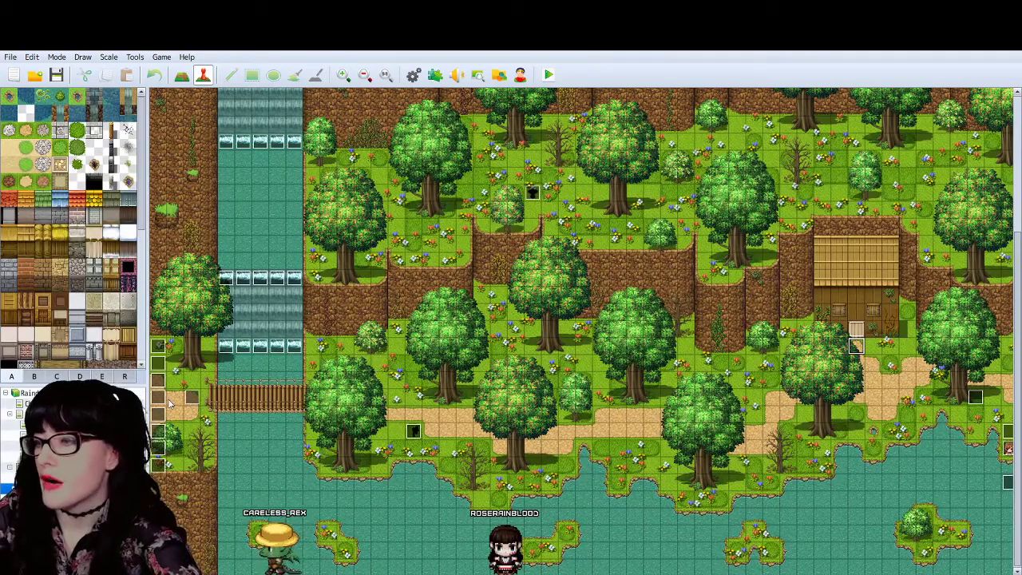
click(344, 75)
click(343, 75)
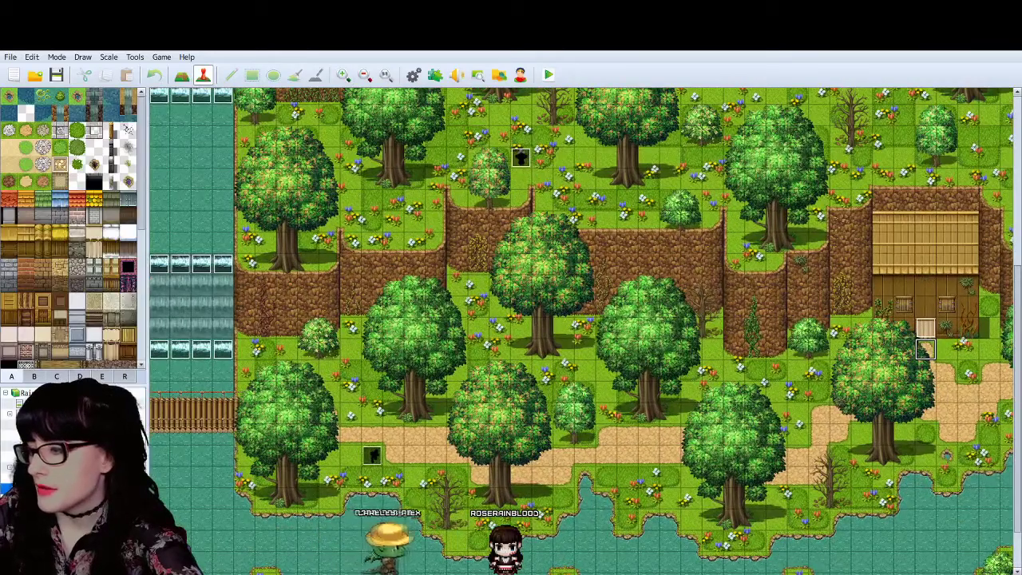
scroll(270, 405, left, 5)
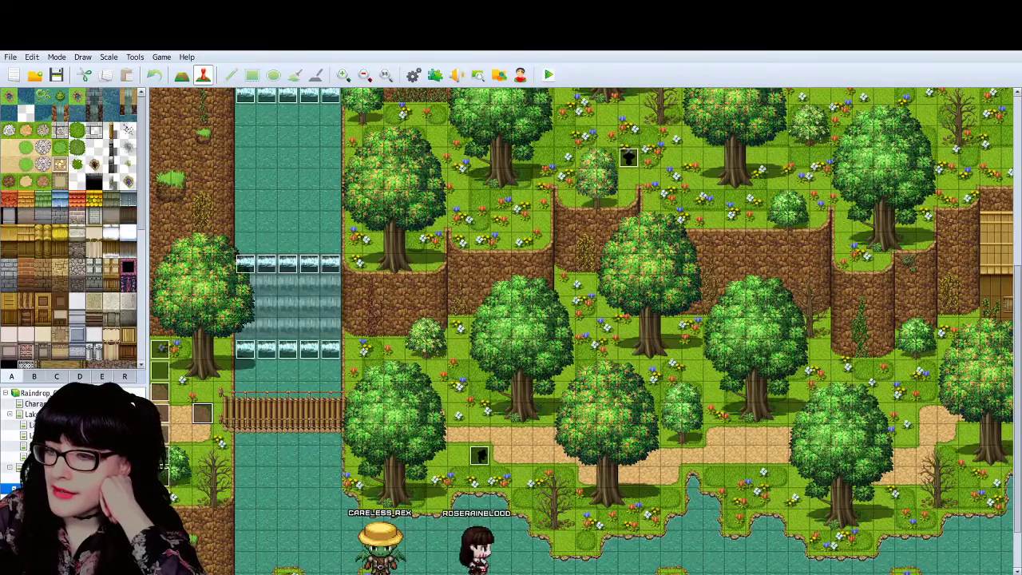
Step: On the cave cliff map, move one event to the dirt path near the western edge and the other to the grass west of the cave
click(47, 498)
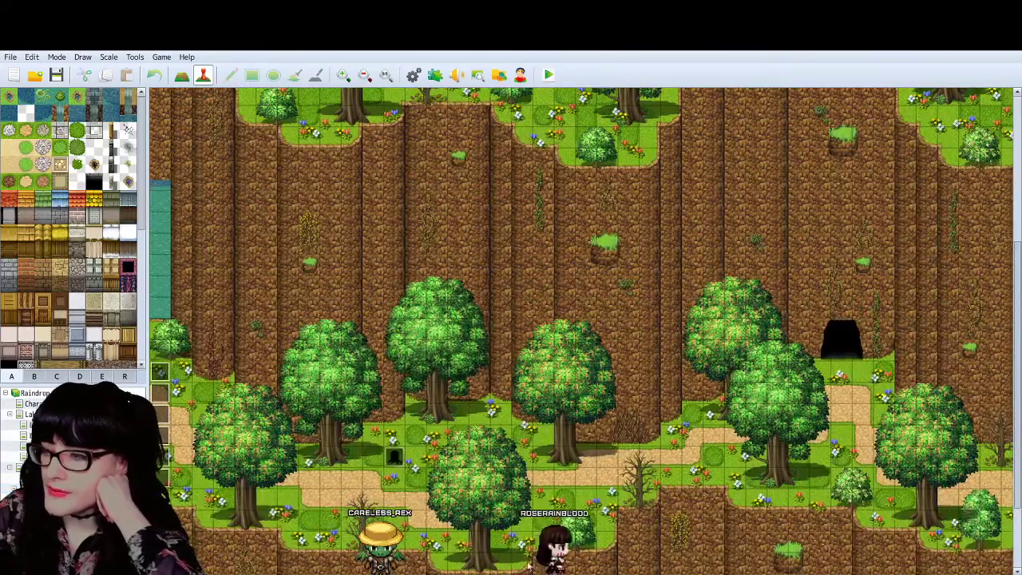
scroll(581, 330, right, 6)
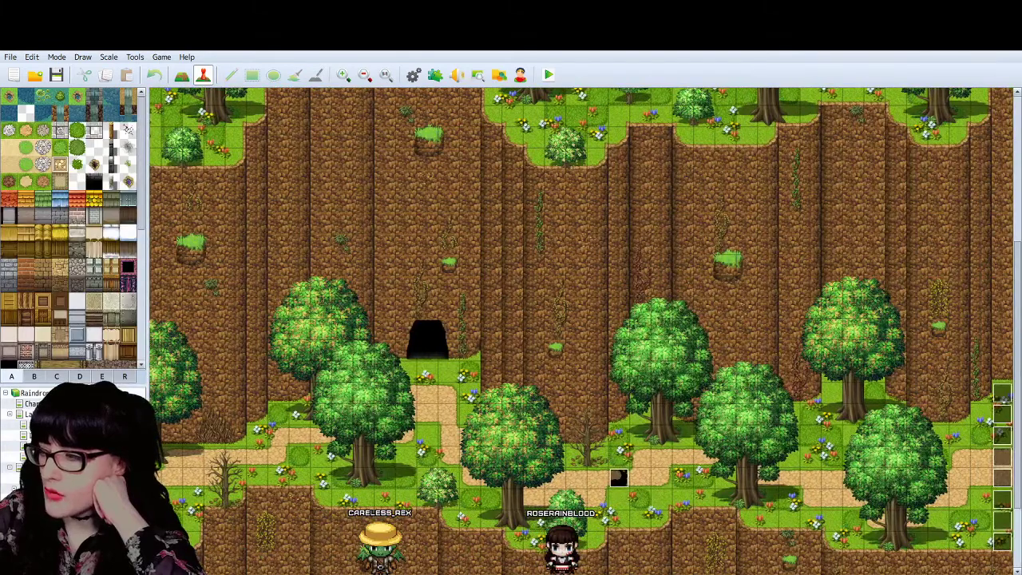
scroll(587, 416, down, 1)
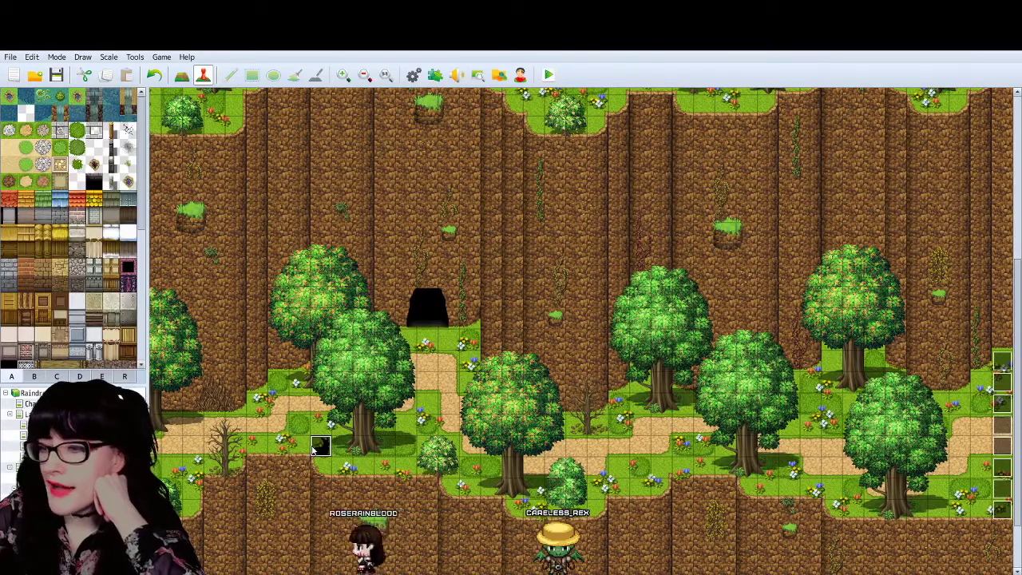
drag(766, 573, 491, 574)
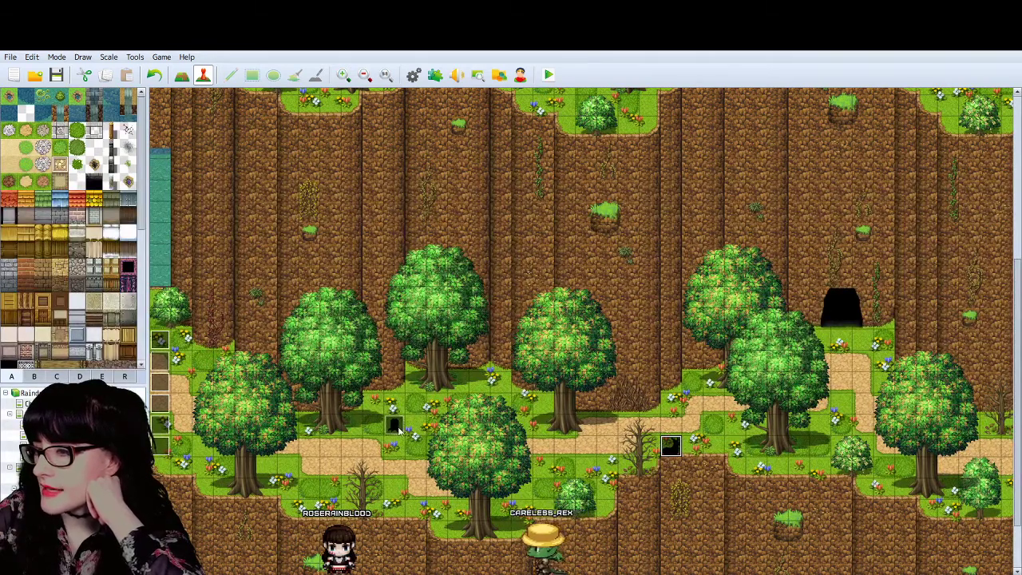
drag(397, 429, 313, 446)
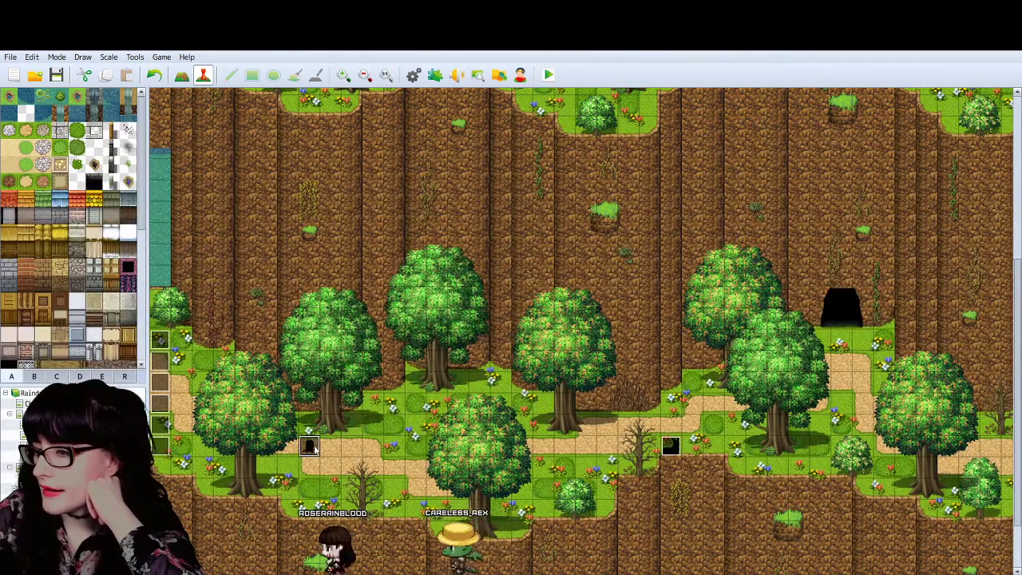
drag(671, 440, 672, 399)
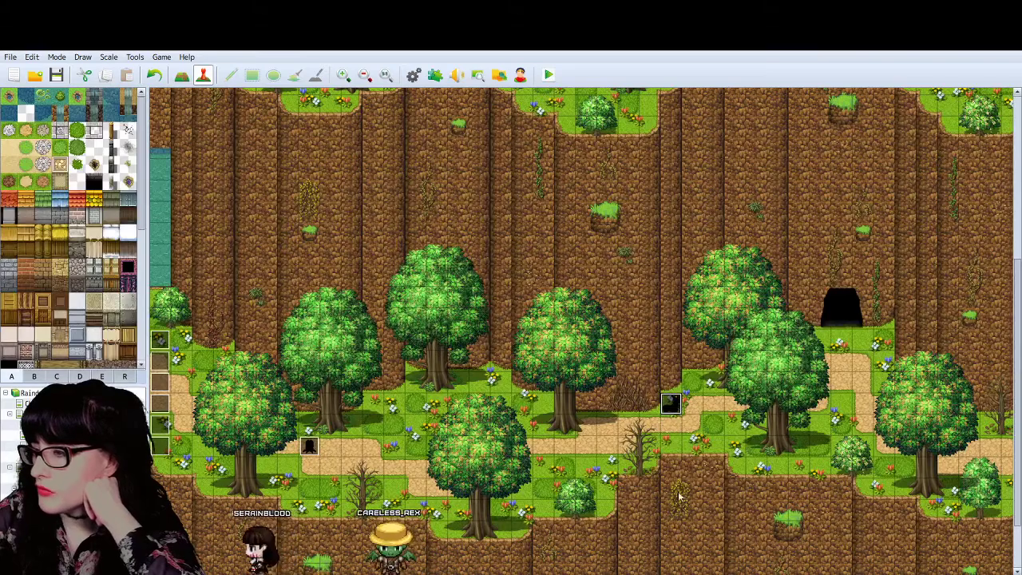
shift+scroll(723, 476, right, 6)
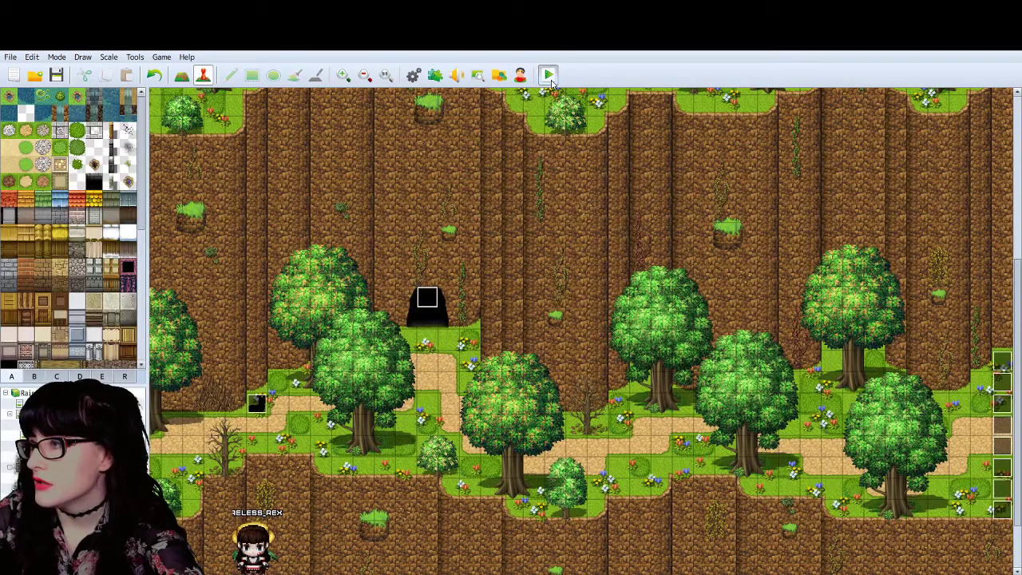
Step: Start a playtest of the game, leave its settings screen and open the list of saved files to continue from
click(105, 66)
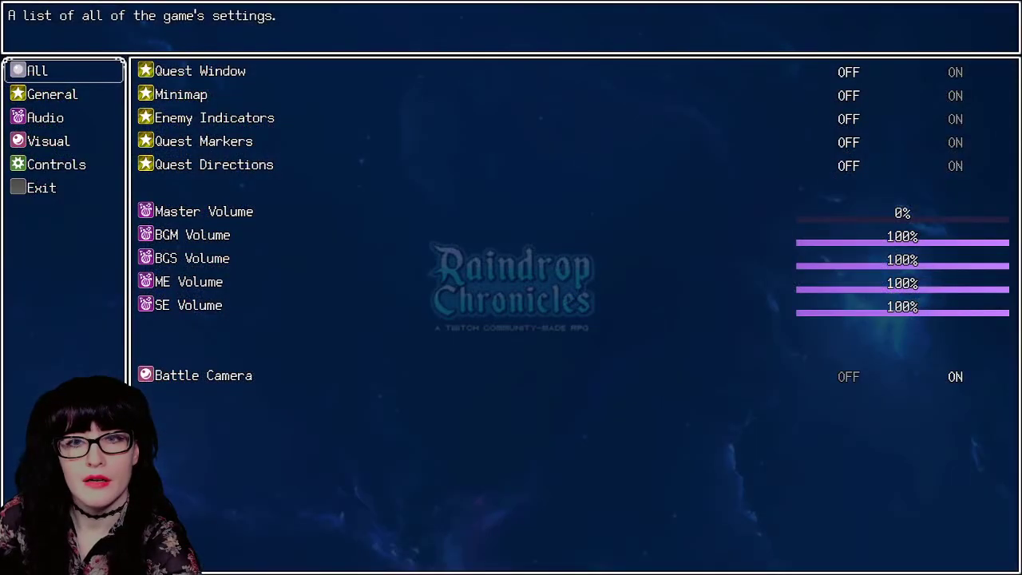
key(Escape)
key(Up)
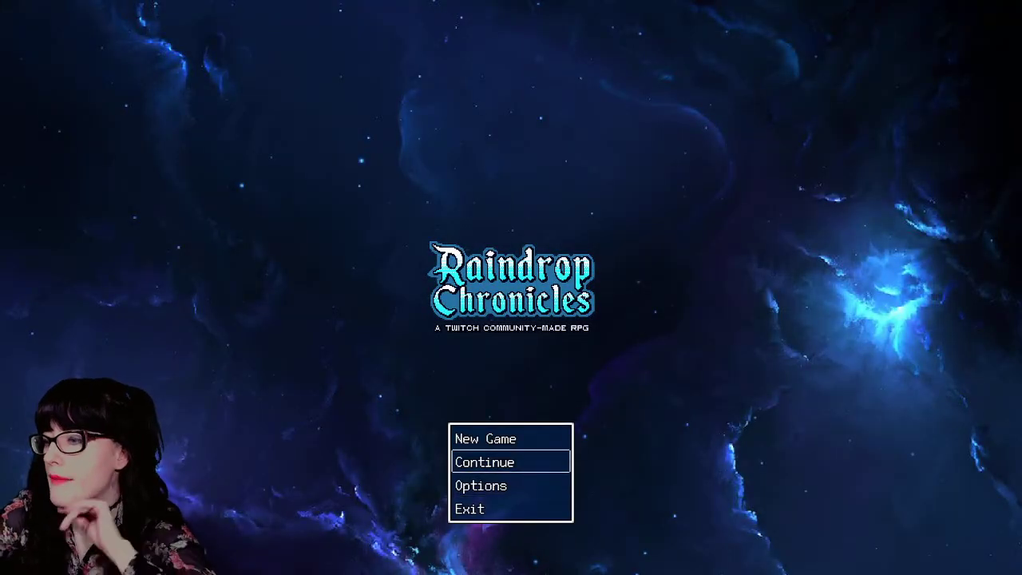
key(Up)
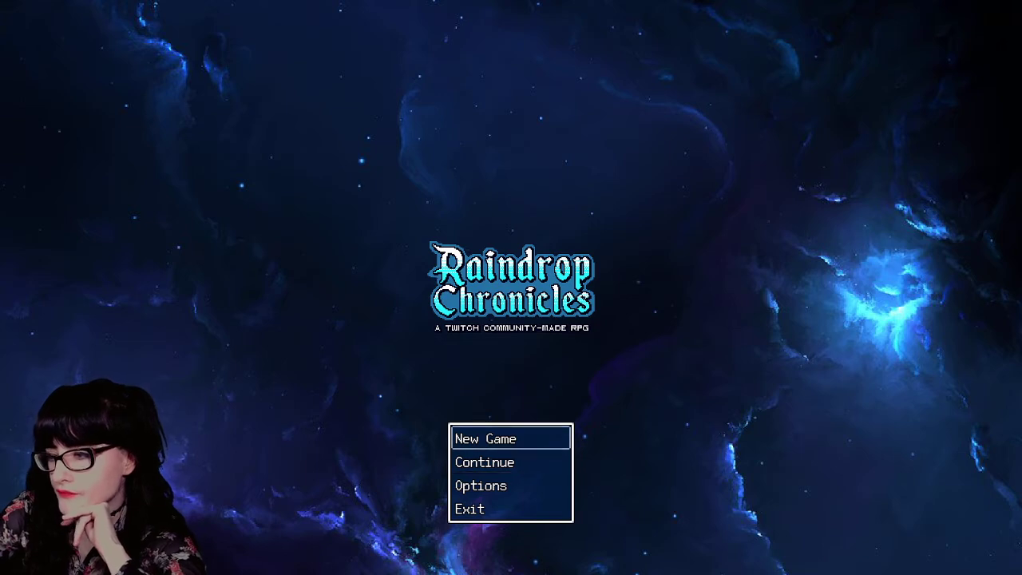
key(Down)
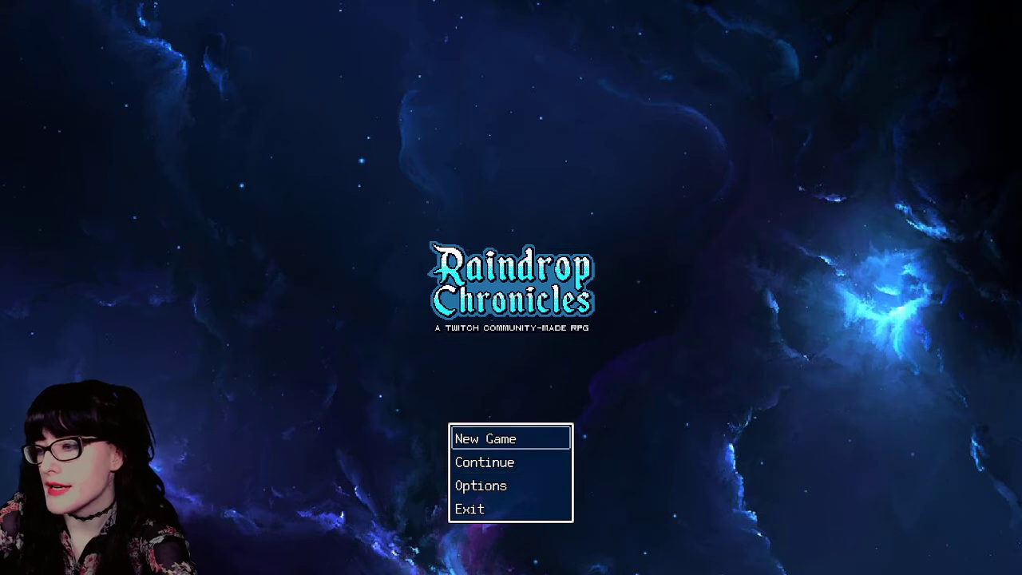
key(Return)
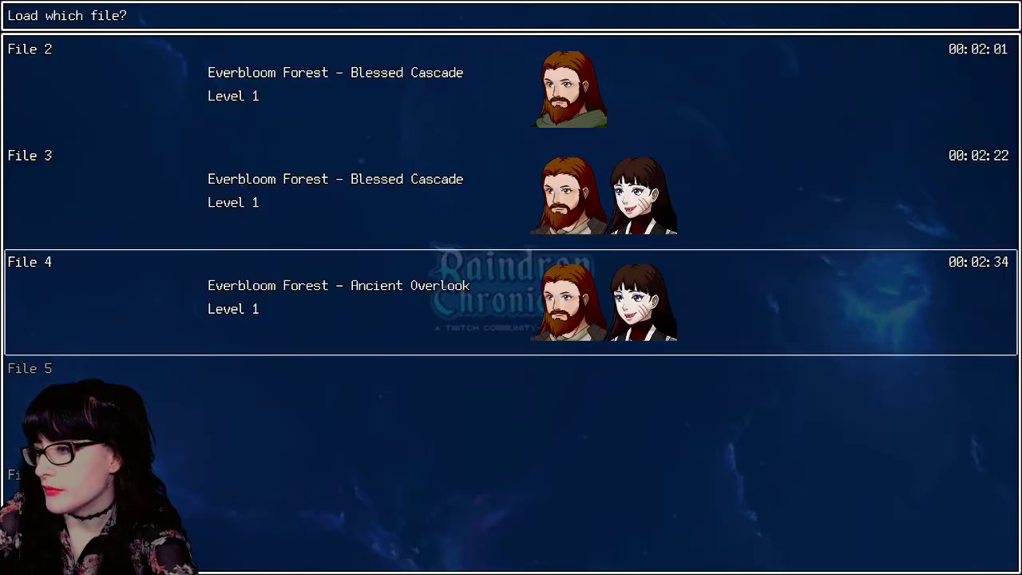
Step: Try to load the File 3 save at Everbloom Forest – Blessed Cascade, and switch away from the game window
key(Up)
key(Up)
key(Down)
key(Down)
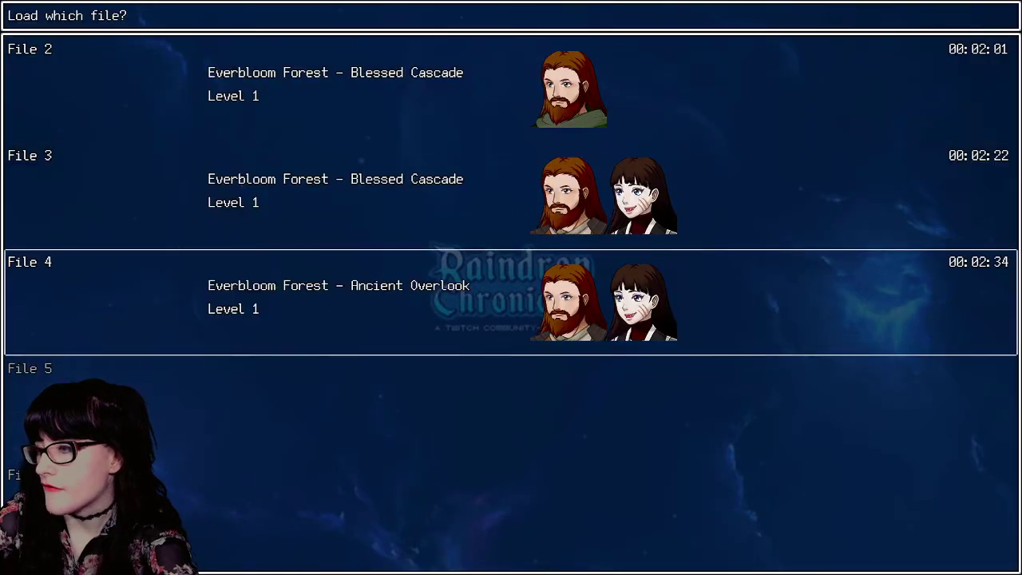
key(Up)
key(Up)
key(Up)
key(Down)
key(Down)
key(Down)
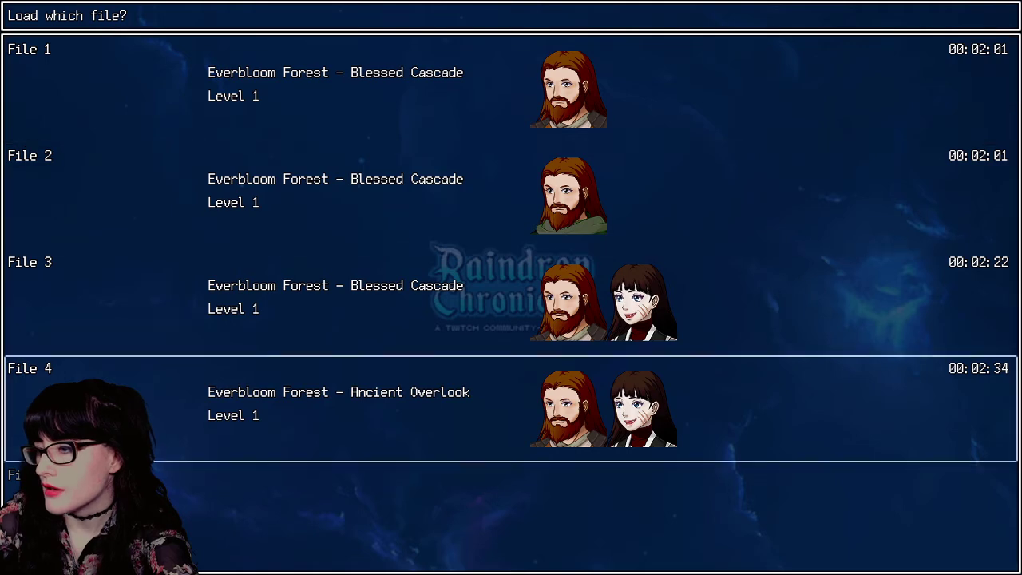
key(Up)
key(Down)
key(Up)
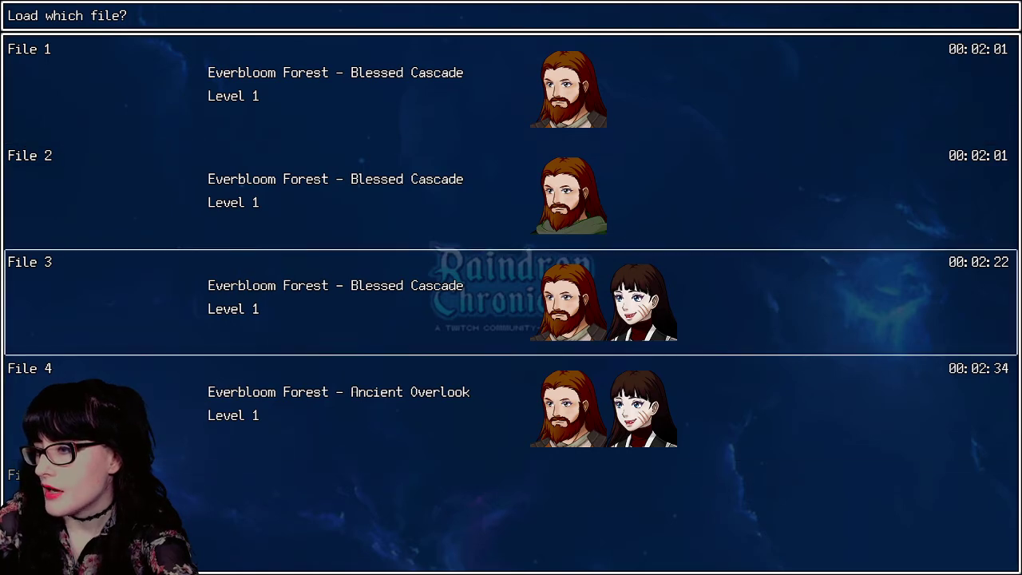
key(Return)
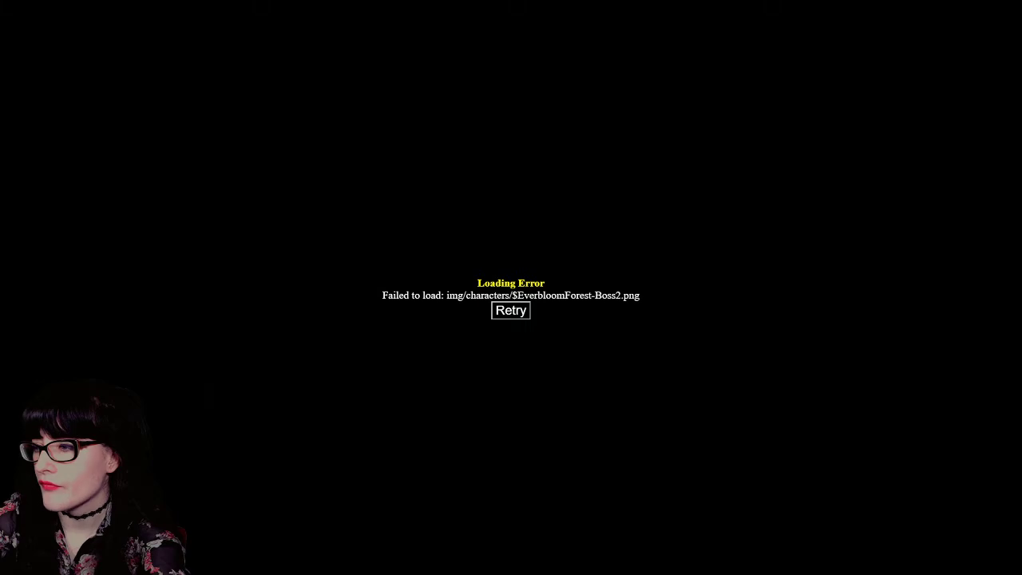
key(alt+Tab)
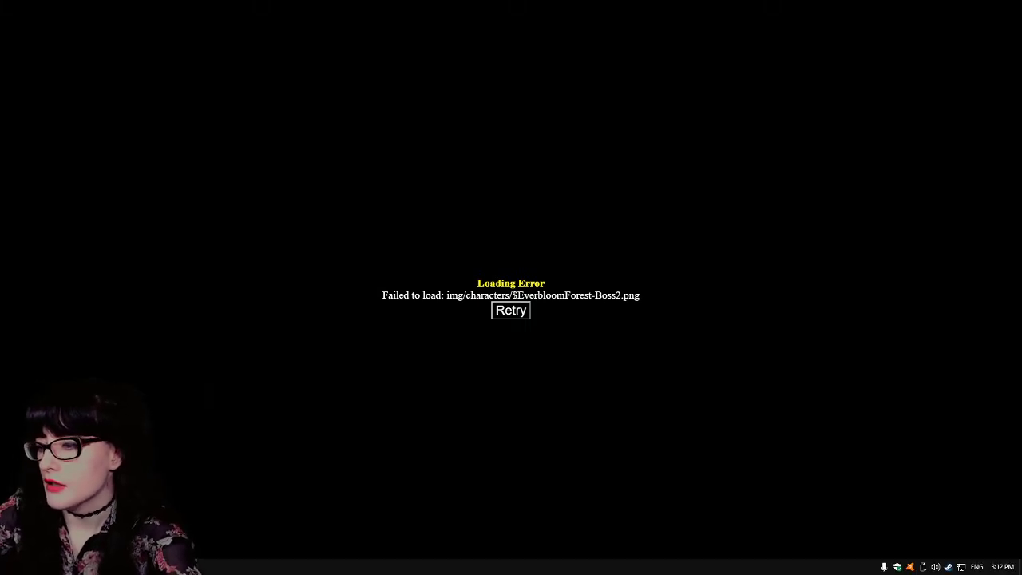
mouse_move(189, 567)
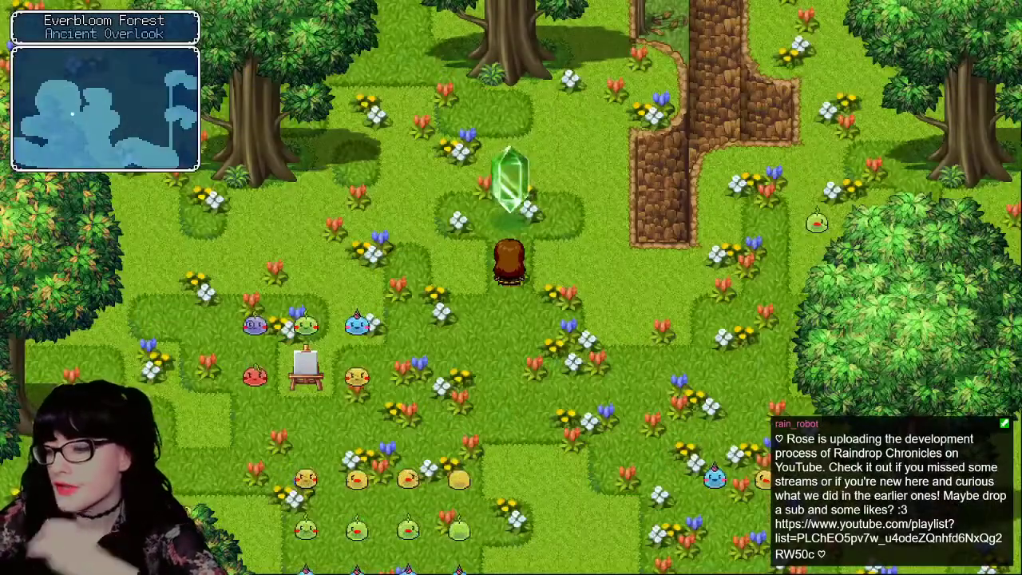
Step: Walk the party south from the green crystal through the slime clearing of Ancient Overlook, getting through the slime battle
key(Right)
key(Down)
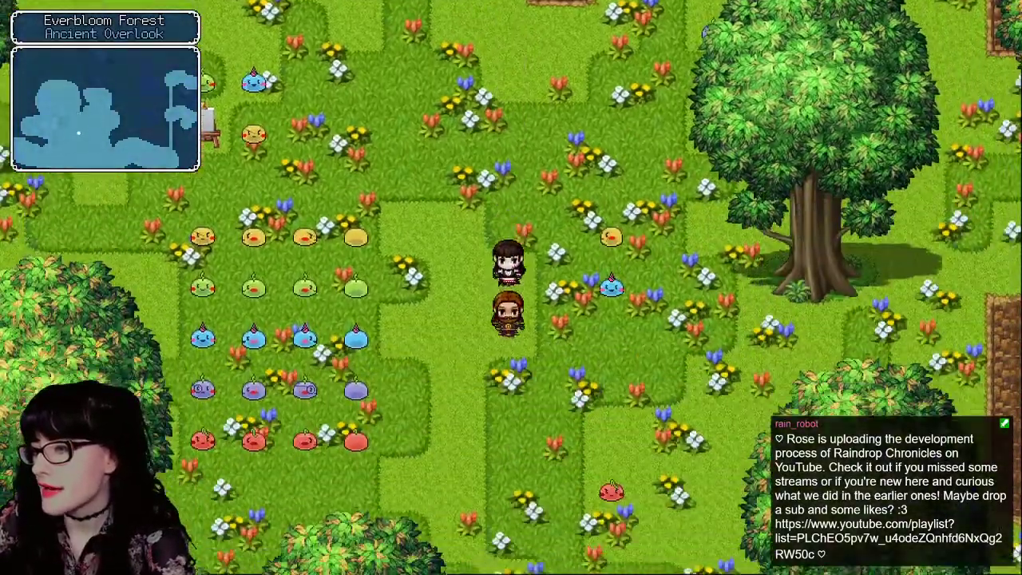
key(Down)
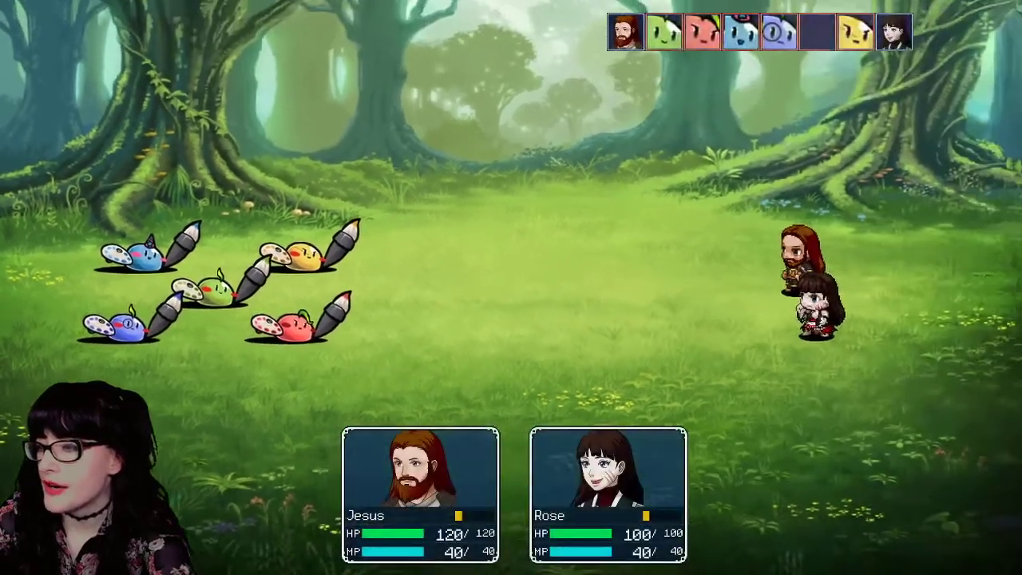
key(Return)
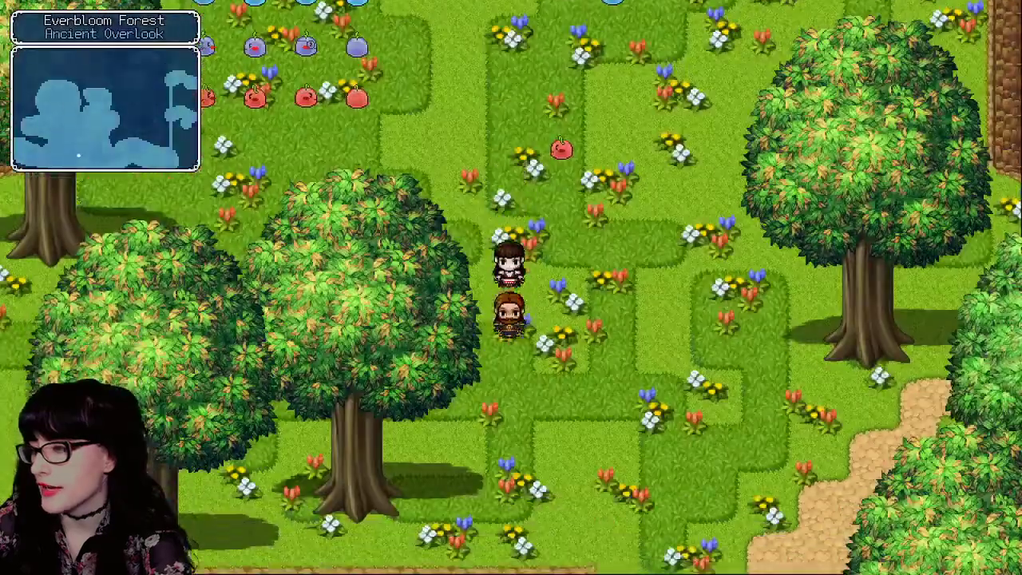
Step: Leave Ancient Overlook by its southern exit and follow the Serpent's Fork path down past the junction by the lake
key(Down)
key(Right)
key(Down)
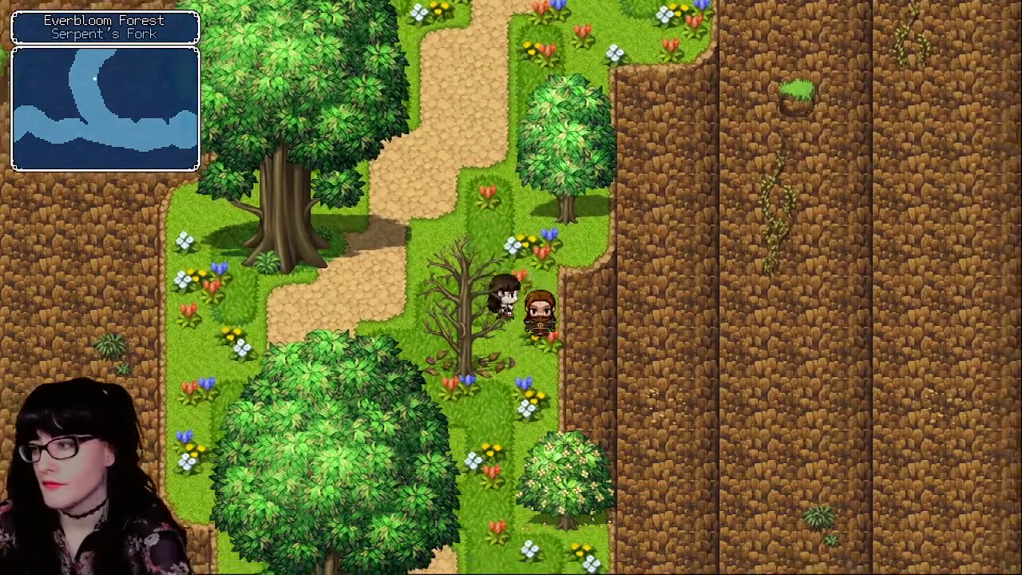
key(Down)
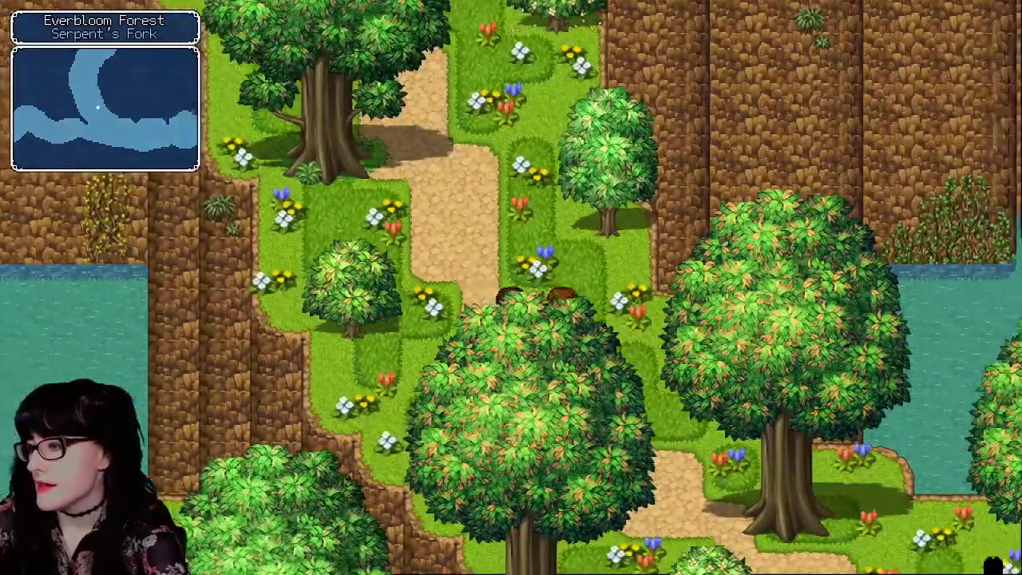
key(Right)
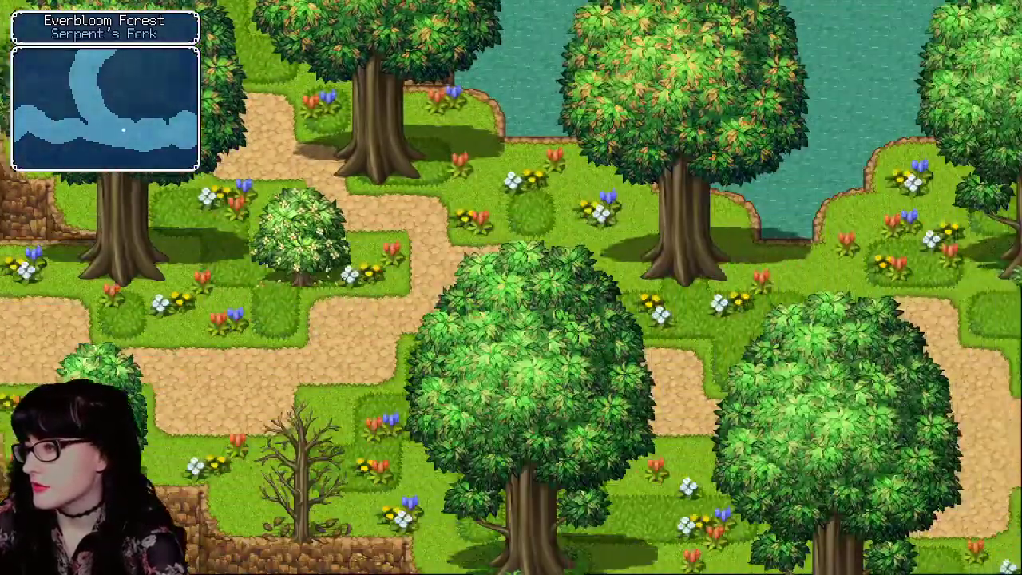
Step: Explore the western branch of Serpent's Fork, walking the party along the path below the western lake
key(Left)
key(Left)
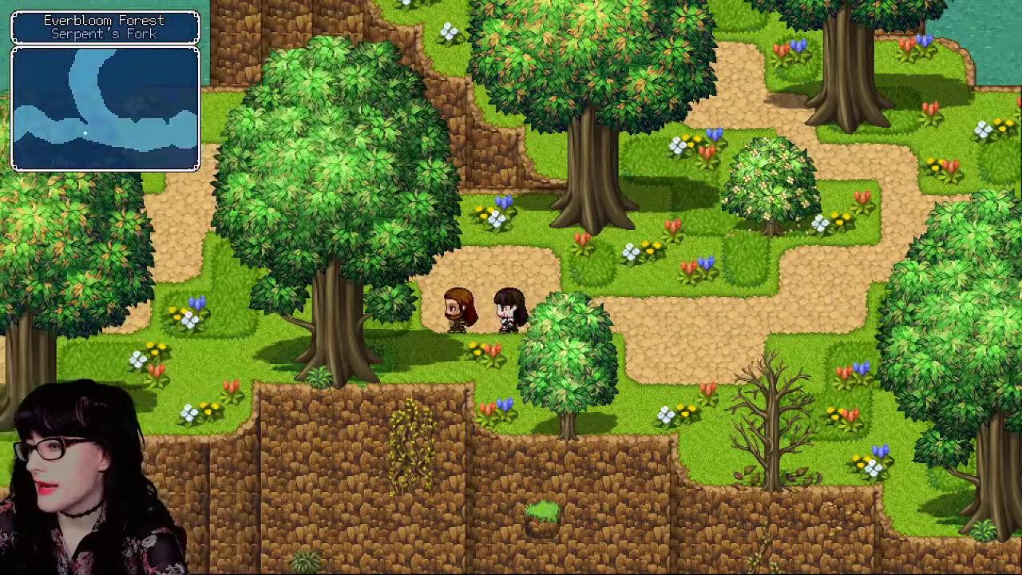
key(Up)
key(Left)
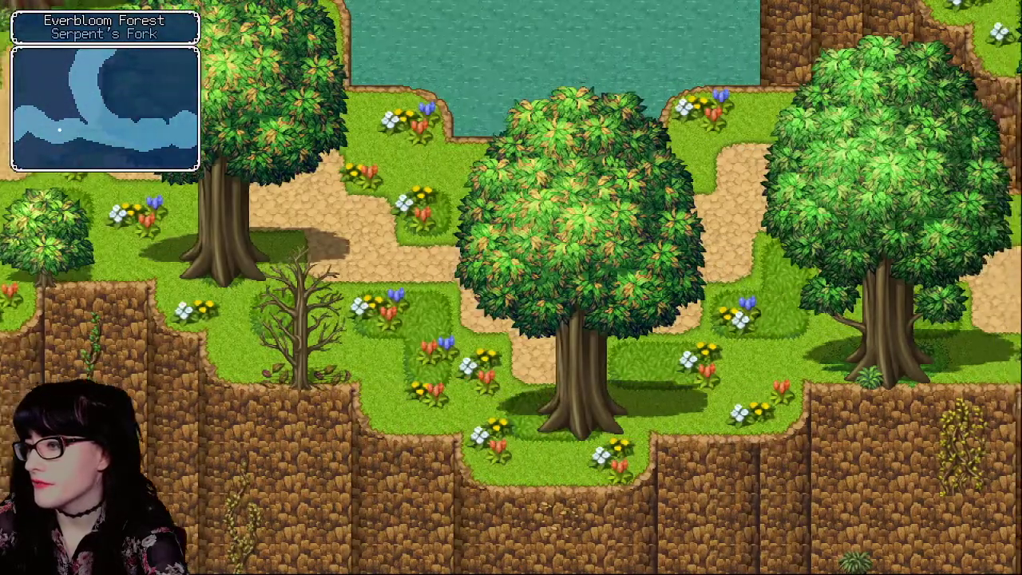
Step: Walk the party back along the eastern branch of Serpent's Fork and cross its eastern edge into Tallstone Mountain
key(Right)
key(Right)
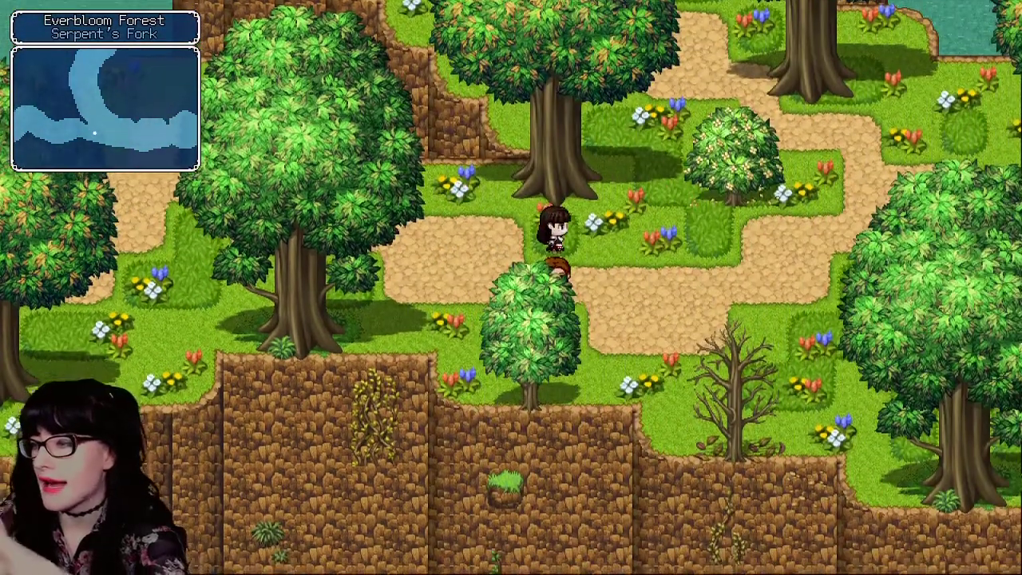
key(Right)
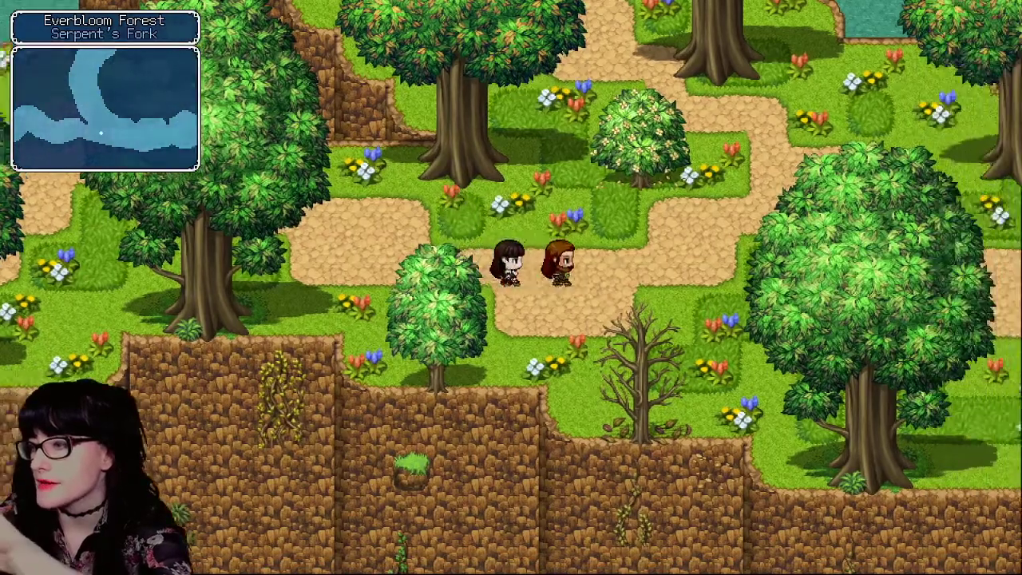
key(Right)
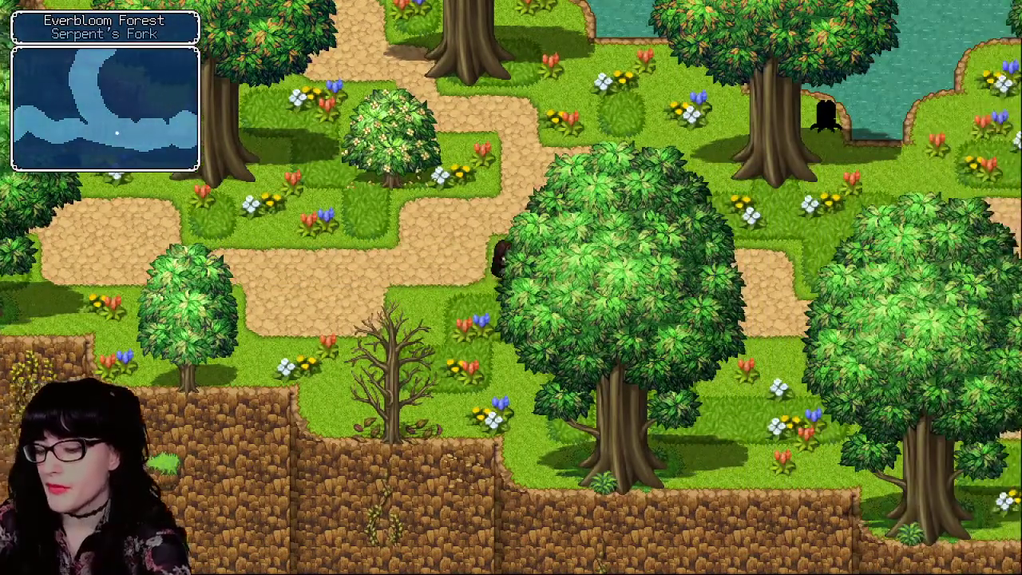
key(Right)
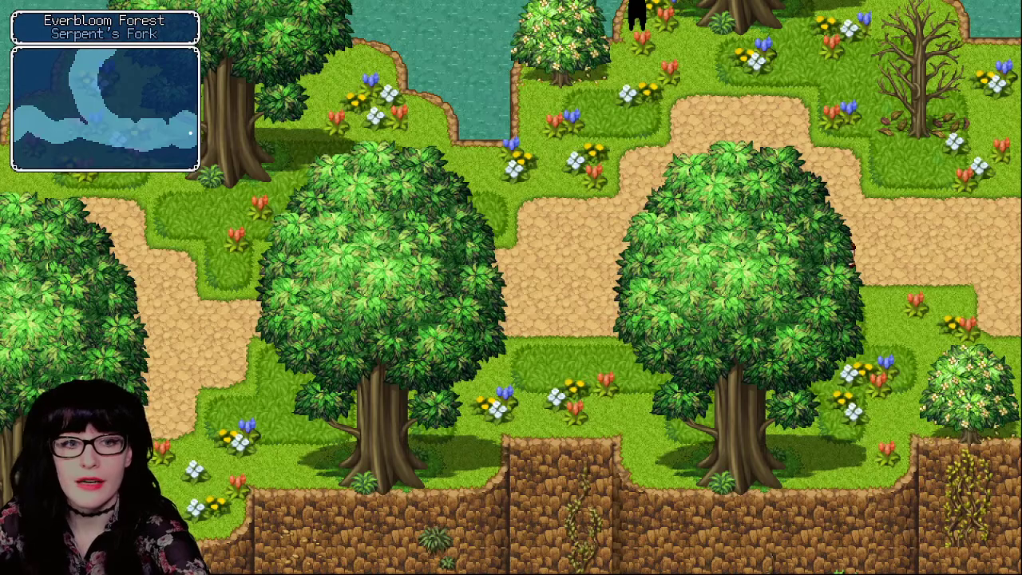
key(Right)
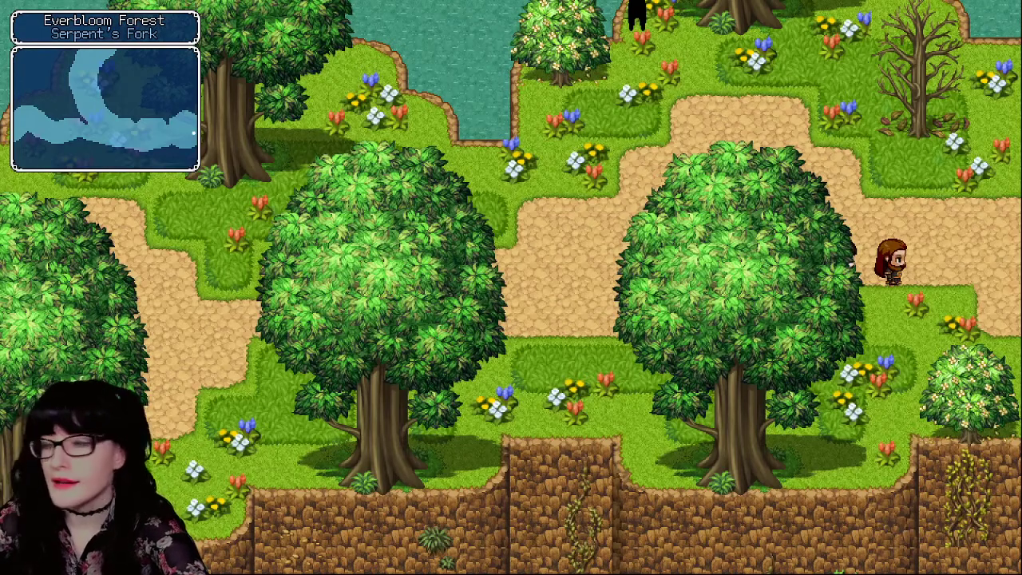
key(Right)
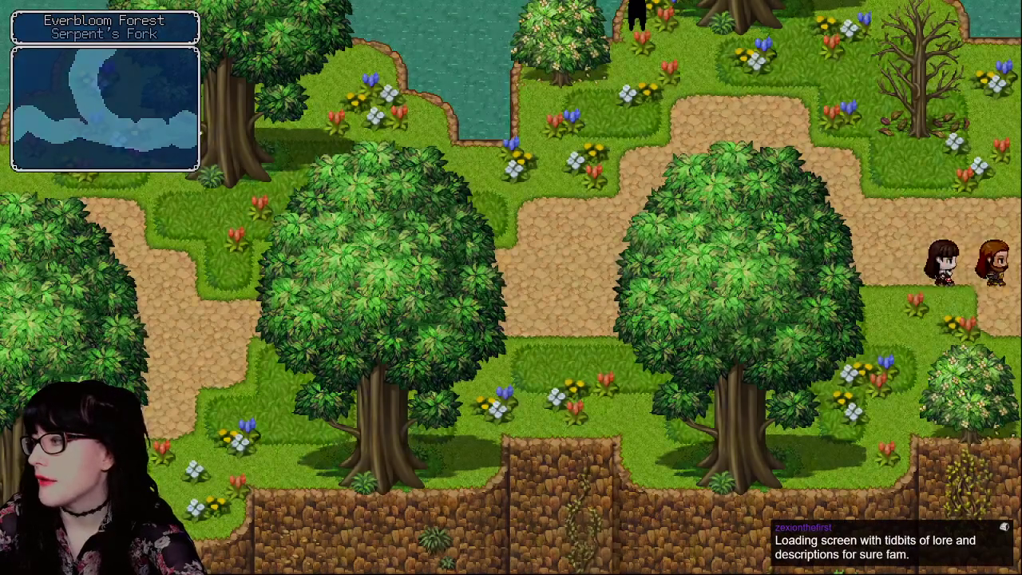
key(Right)
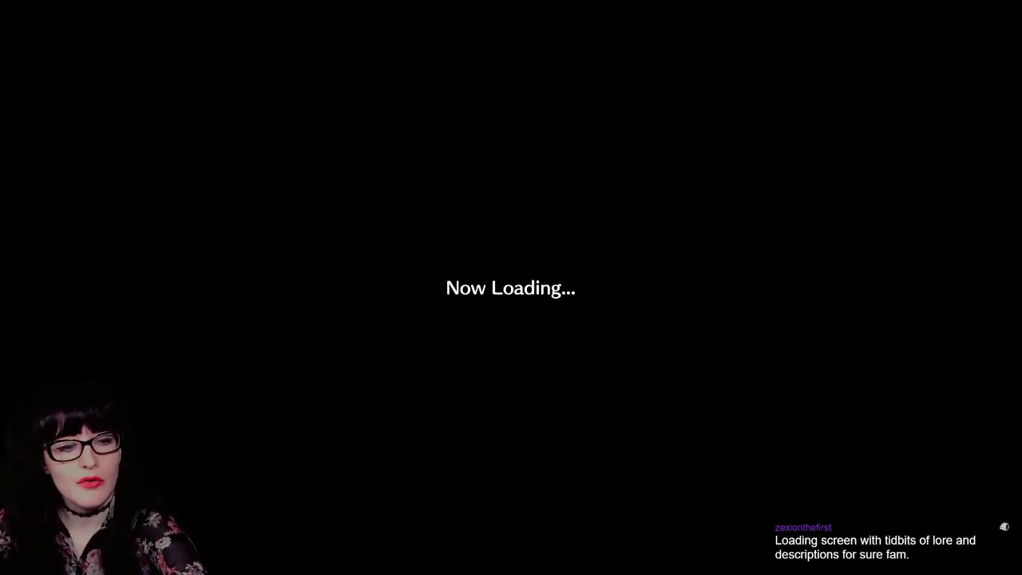
Step: Walk the party east through the western part of Tallstone Mountain, past the black creature, up to the deer on the path
key(Right)
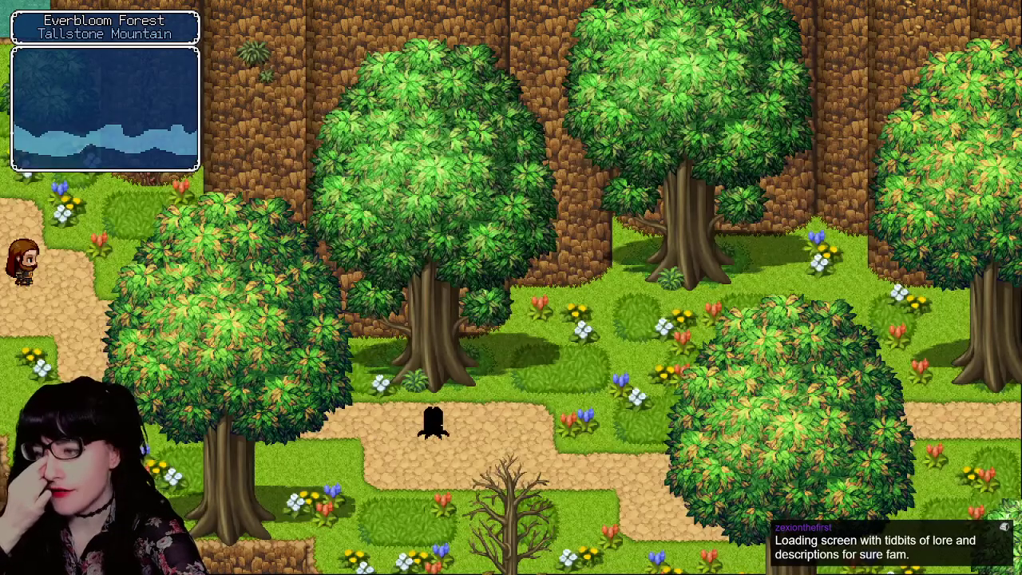
key(Right)
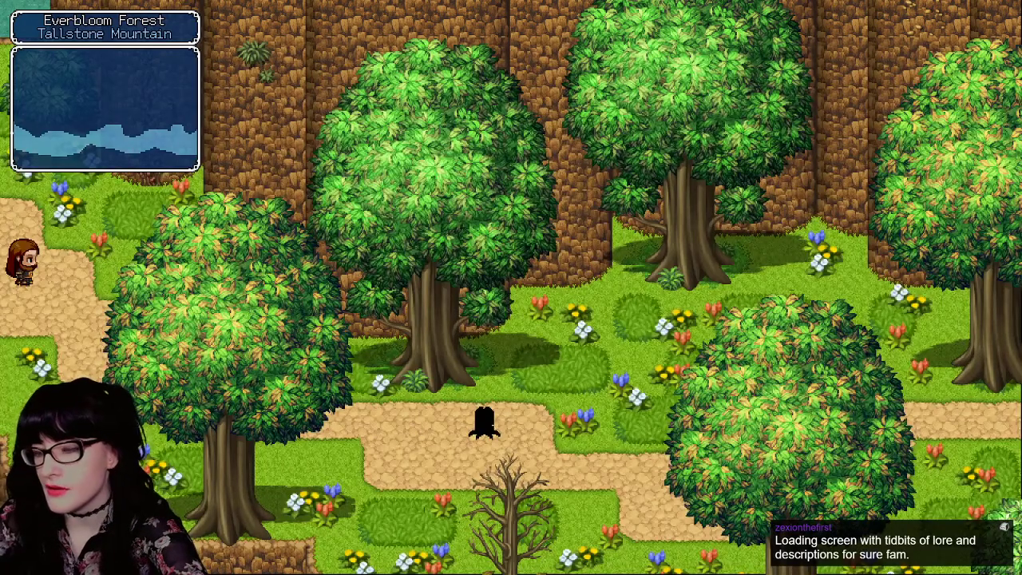
key(Right)
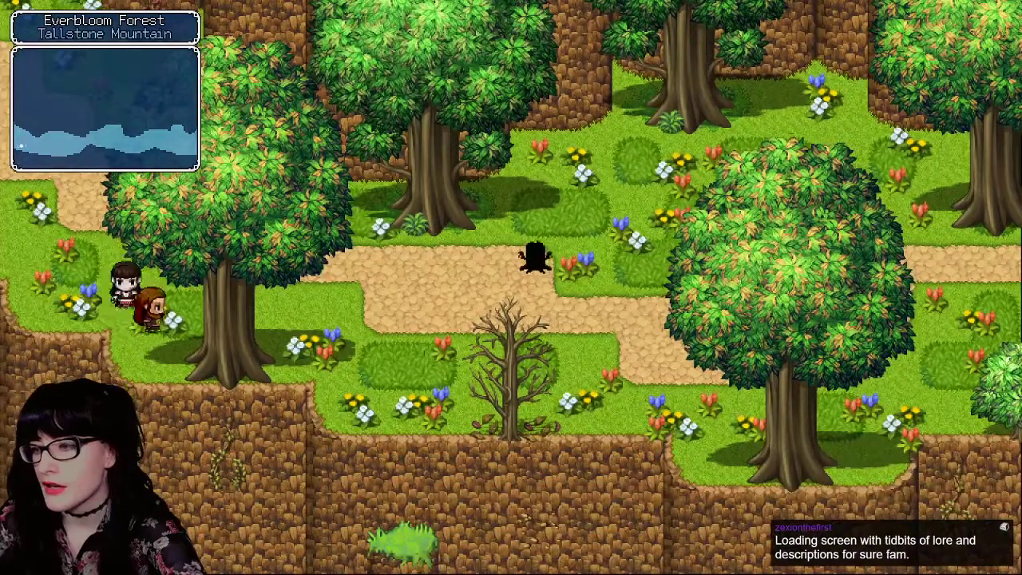
key(Right)
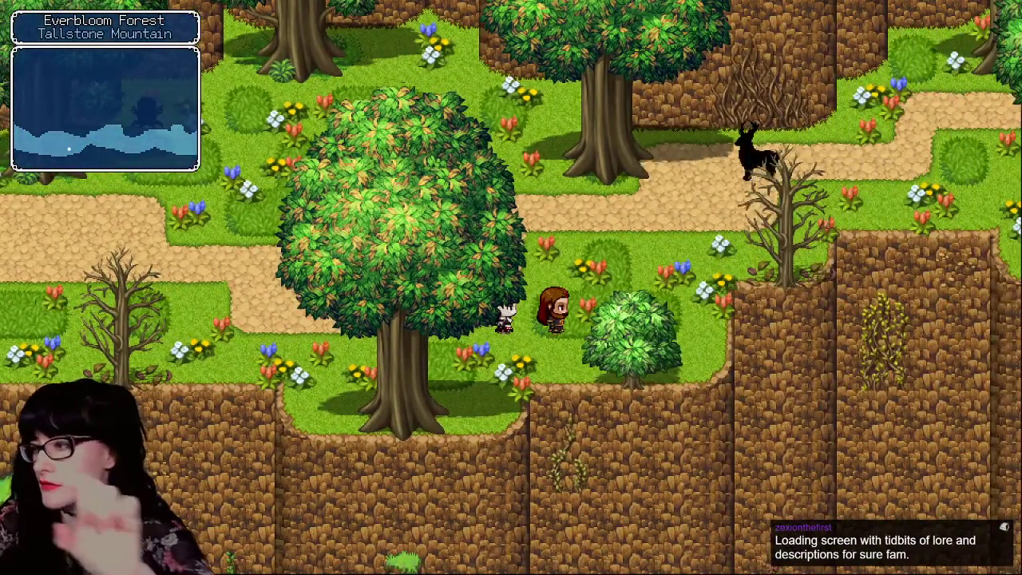
key(Right)
key(Up)
key(Right)
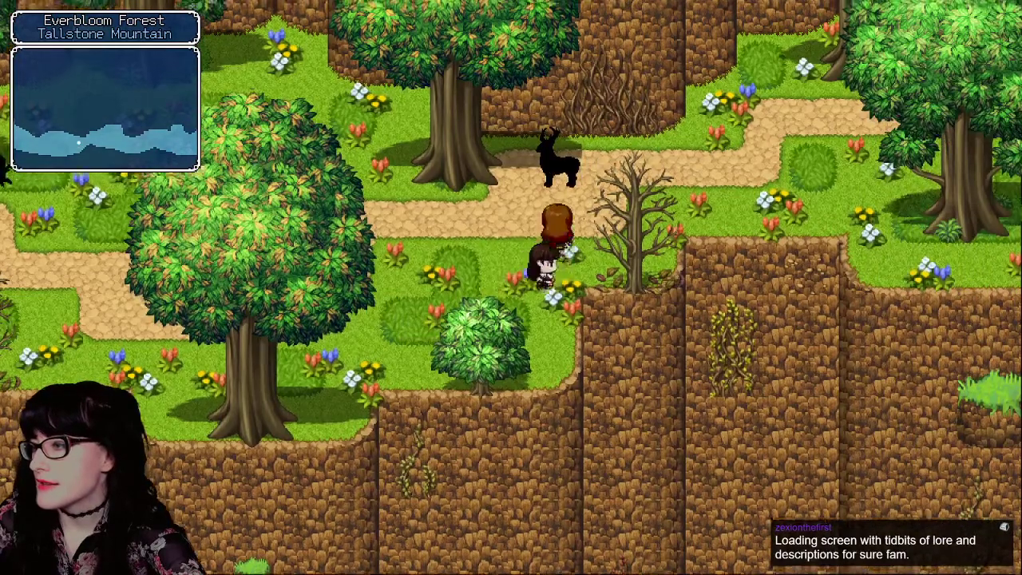
Step: Follow the Tallstone Mountain path east from the deer to the far eastern end of the map, testing movement there
key(Right)
key(Right)
key(Up)
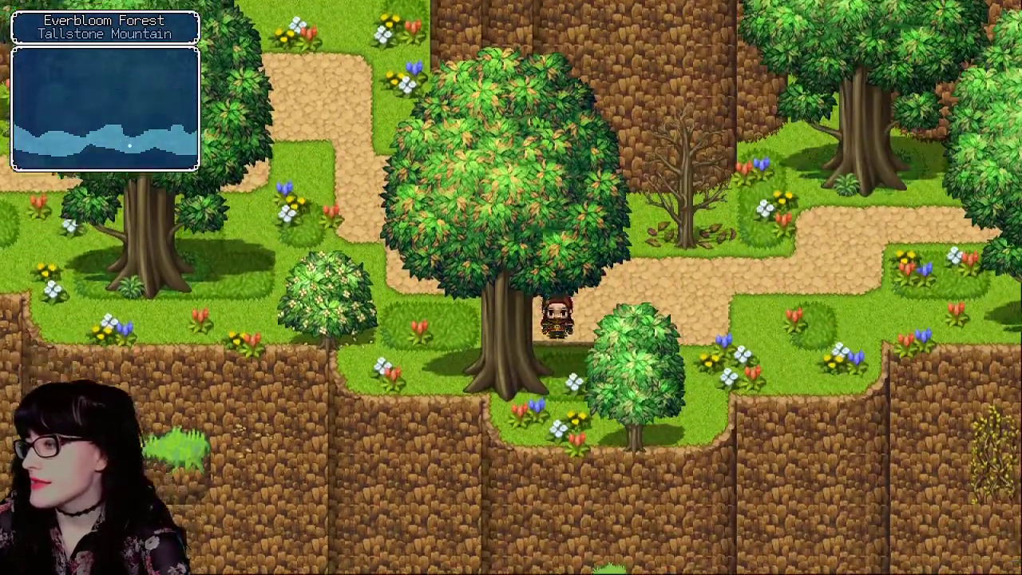
key(Right)
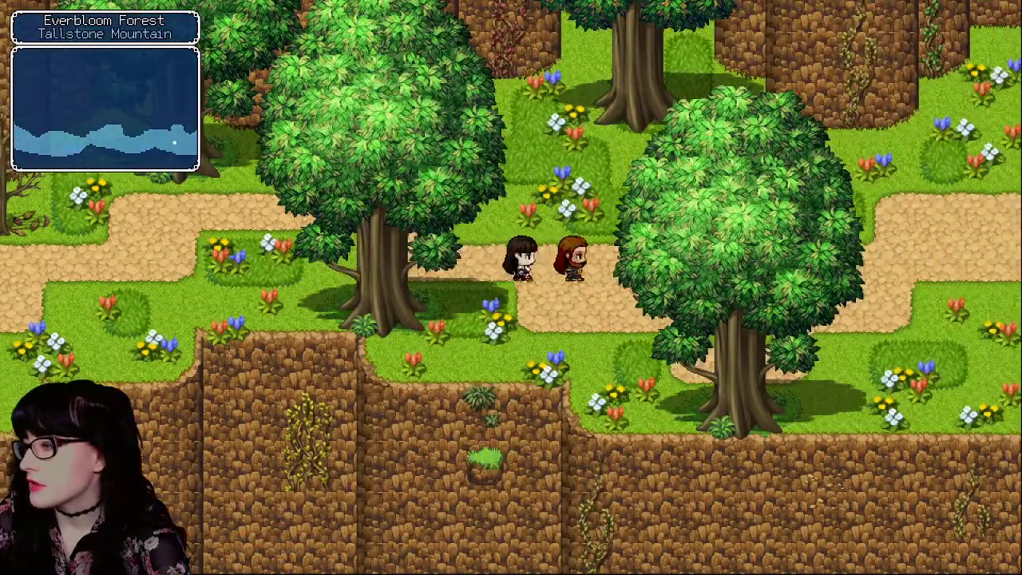
key(Up)
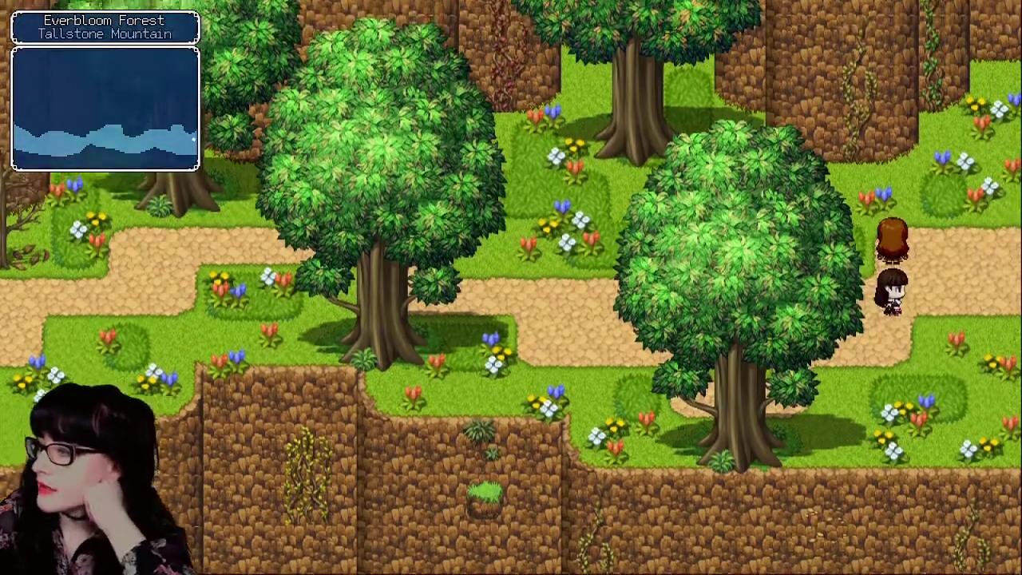
key(Down)
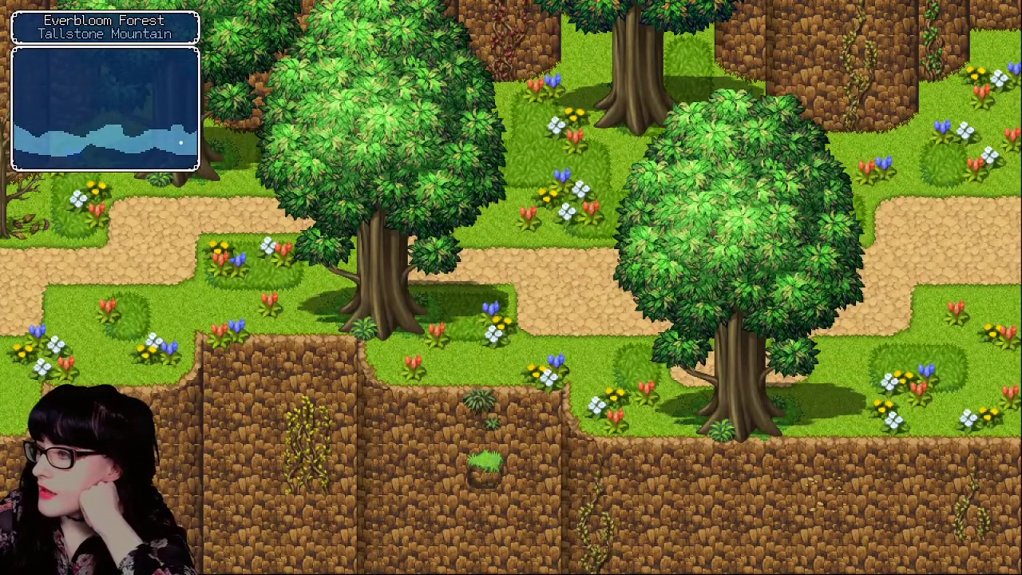
Step: Walk the party west along the Tallstone Mountain path and up towards the cave entrance
key(Left)
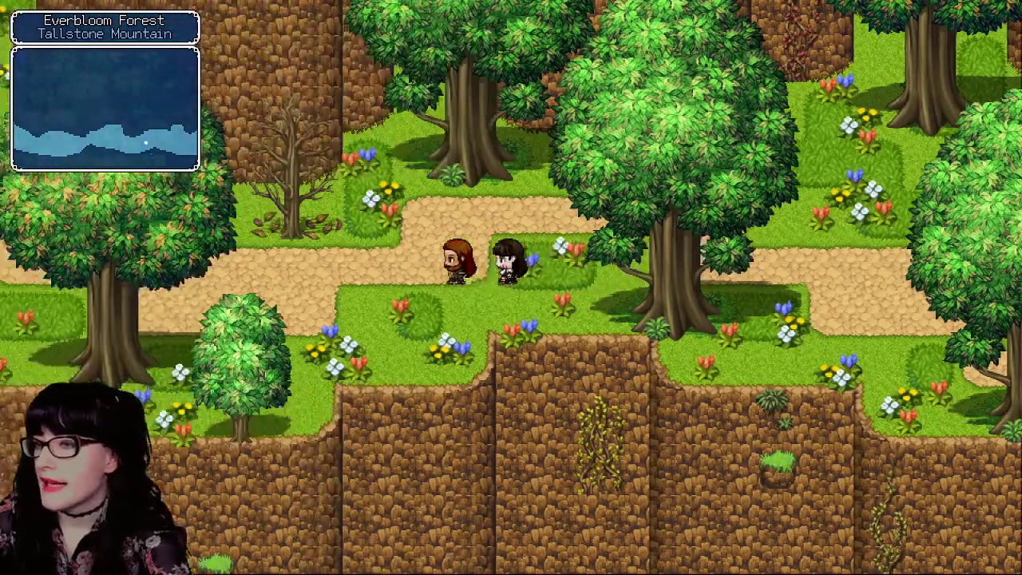
key(Up)
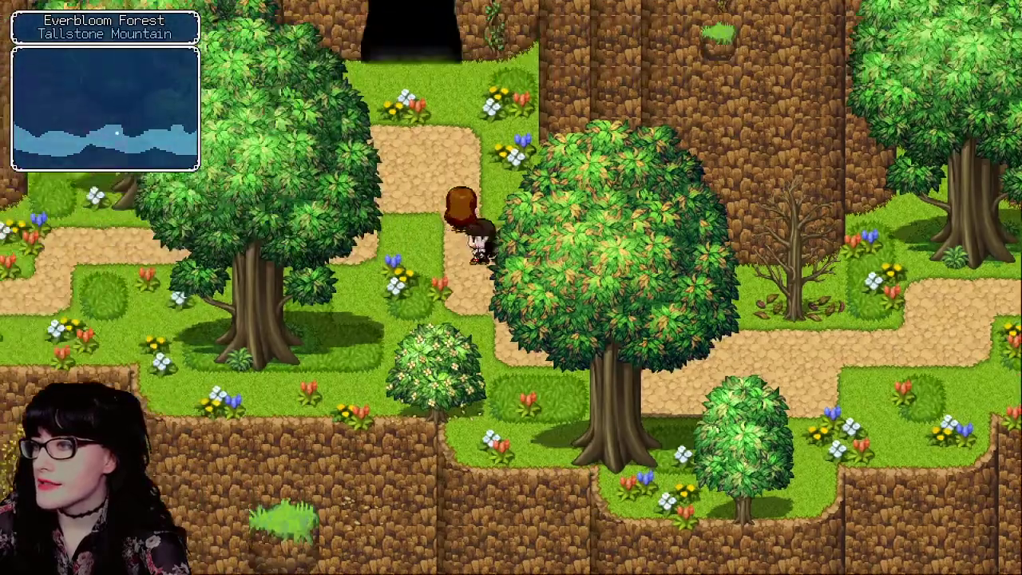
key(Down)
Step: Walk the party back east along the Tallstone Mountain path and cross the map's eastern edge into Silent Haven
key(Right)
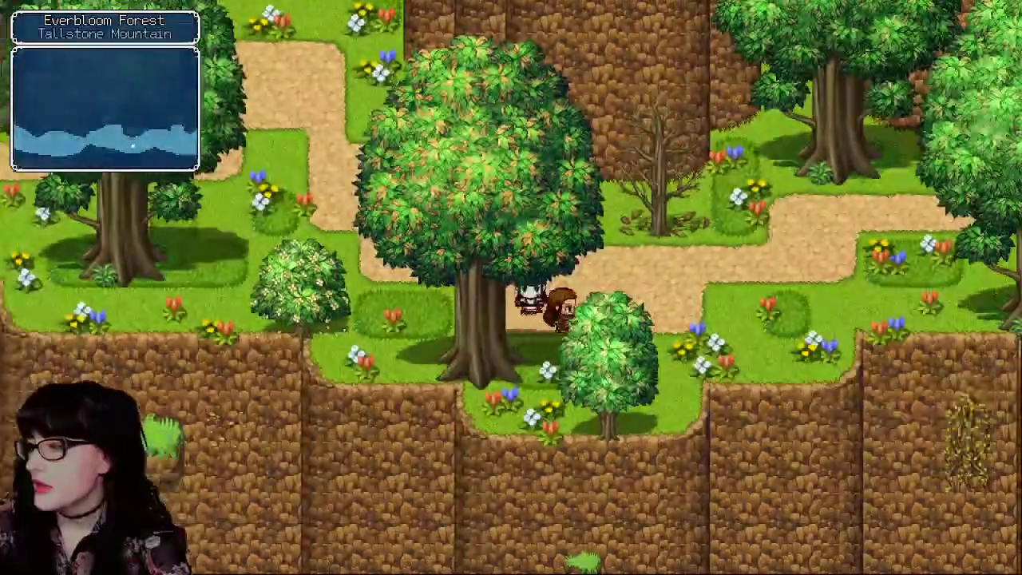
key(Down)
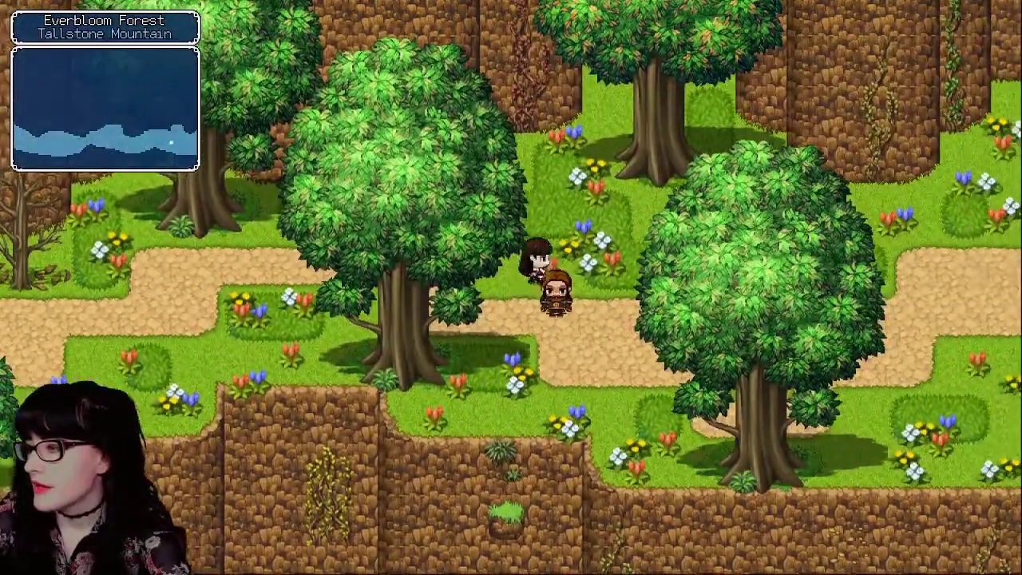
key(Right)
key(Up)
key(Right)
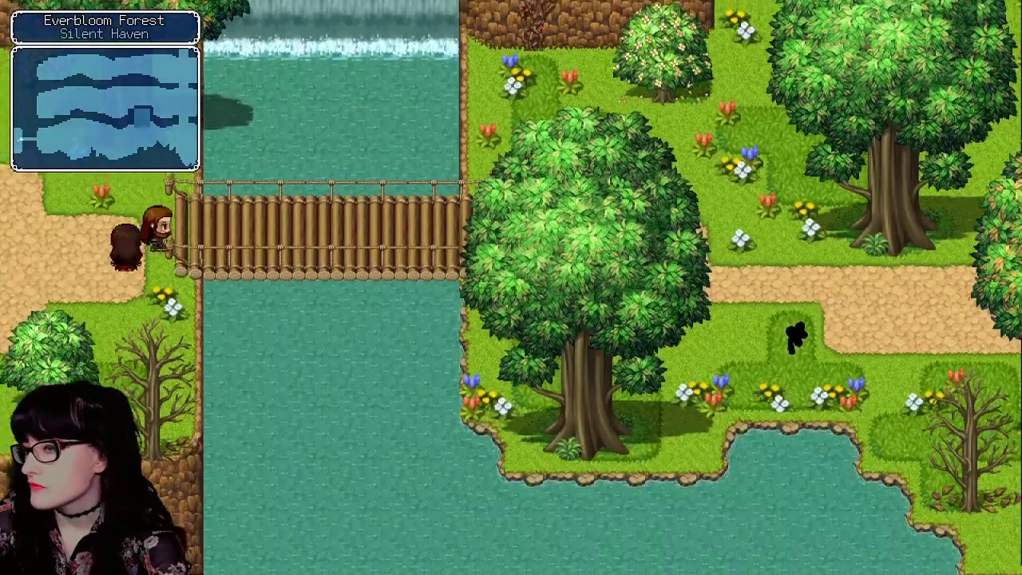
Step: Cross Silent Haven's rope bridge eastward and follow the dirt path past the black creature
key(Right)
key(Left)
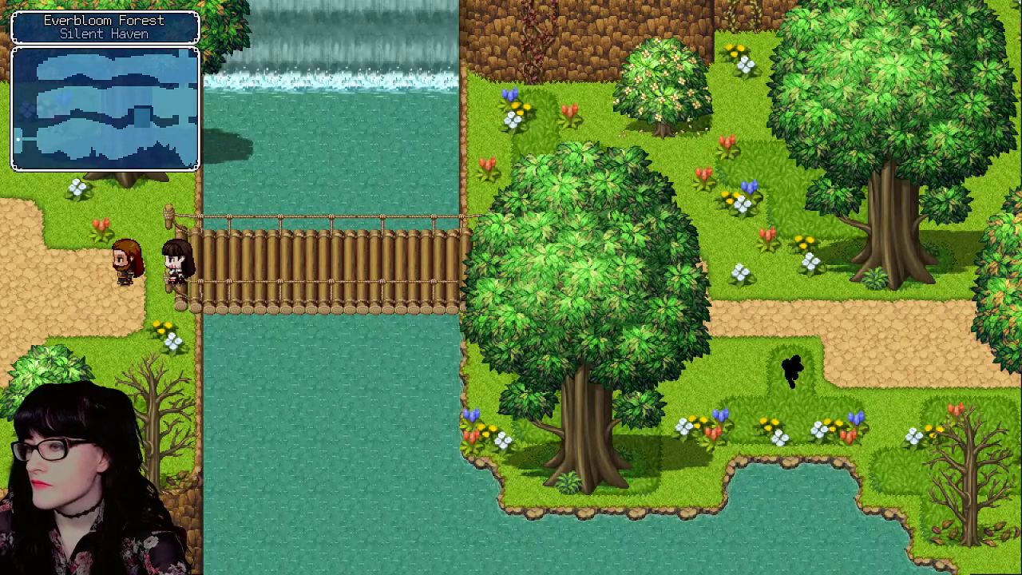
key(Right)
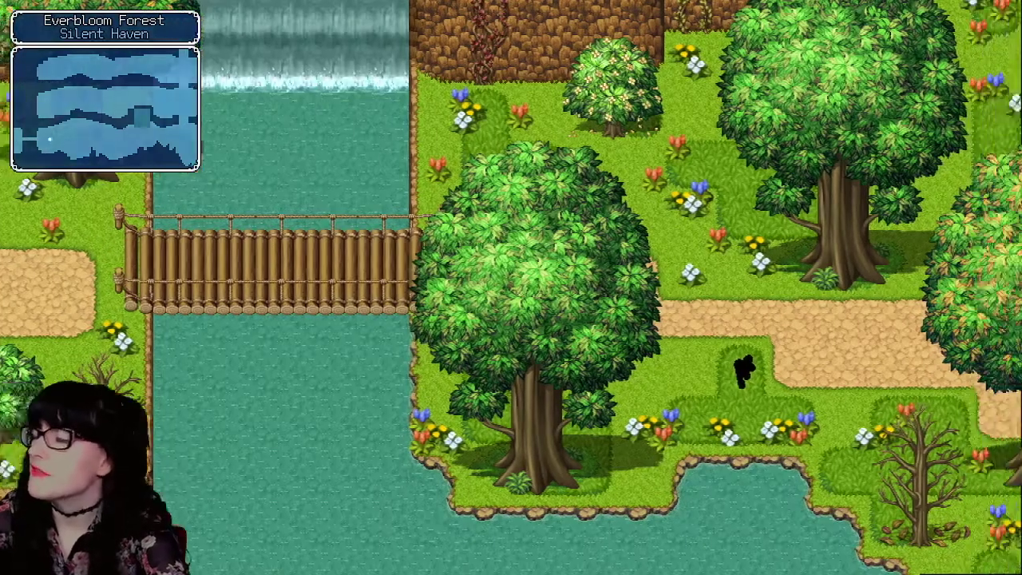
key(Right)
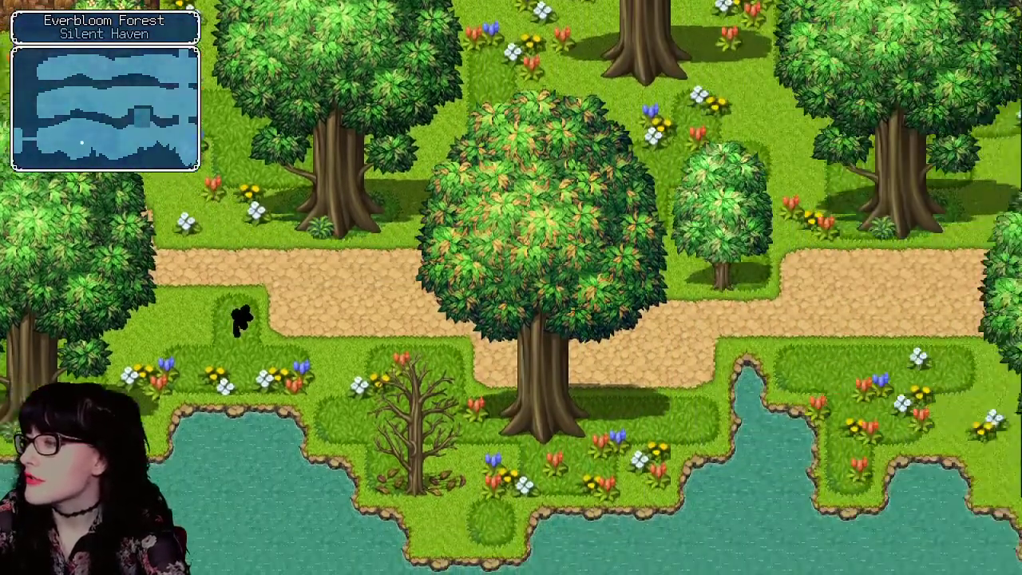
key(Up)
key(Right)
key(Down)
key(Right)
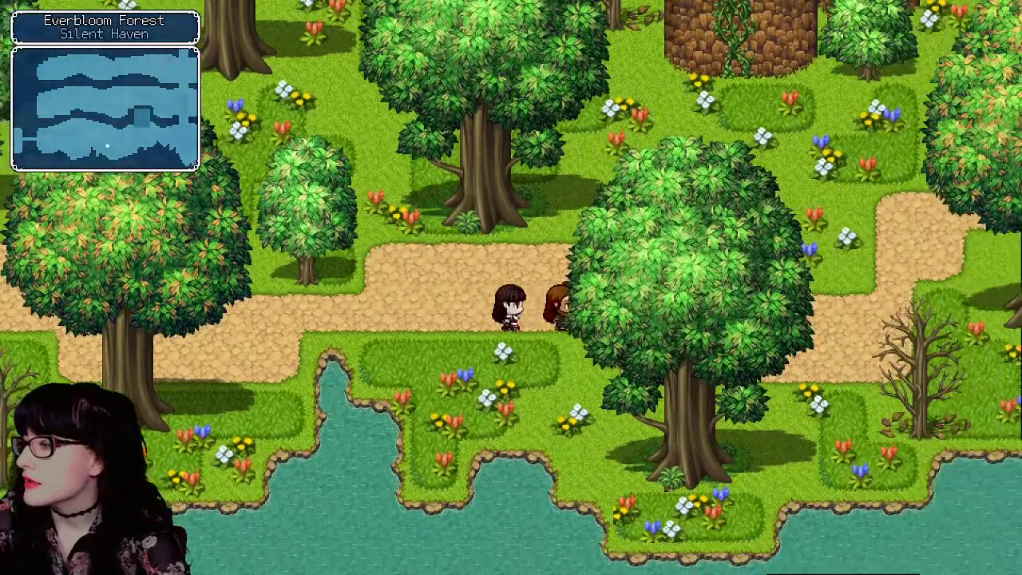
Step: Continue east through Silent Haven past the wooden house and down towards the girl on the lakeshore
key(Up)
key(Right)
key(Left)
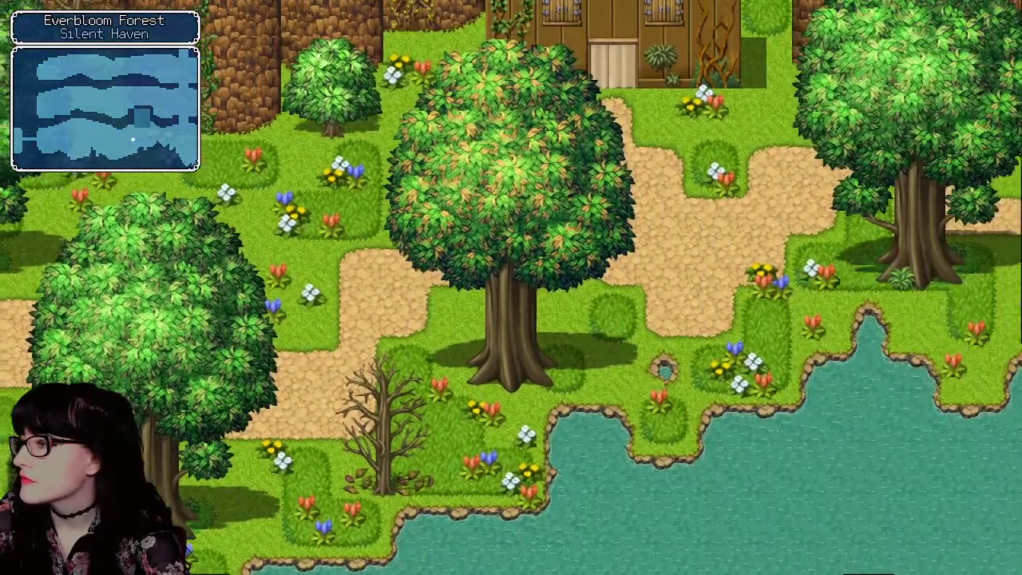
key(Right)
key(Right)
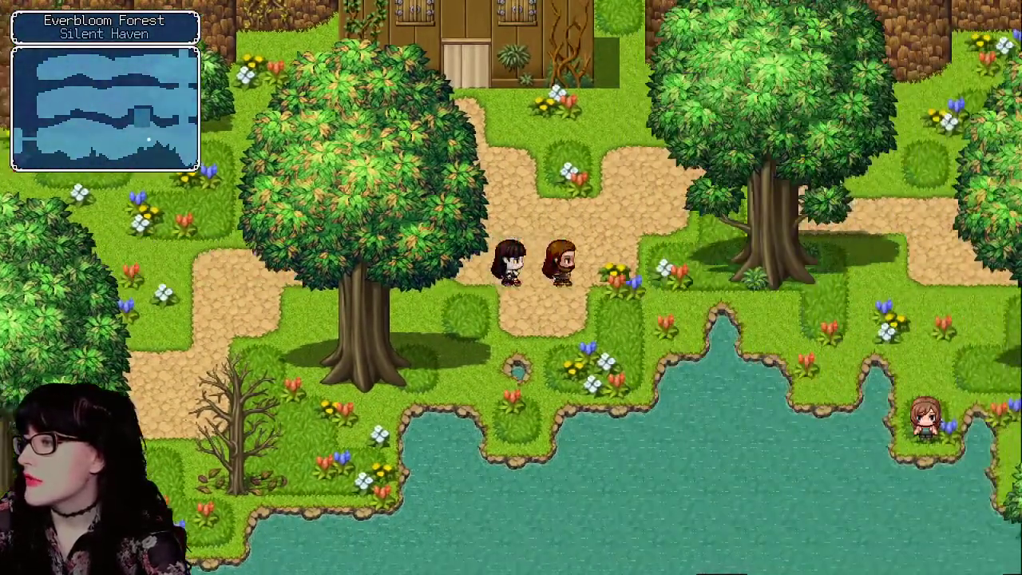
key(Up)
key(Down)
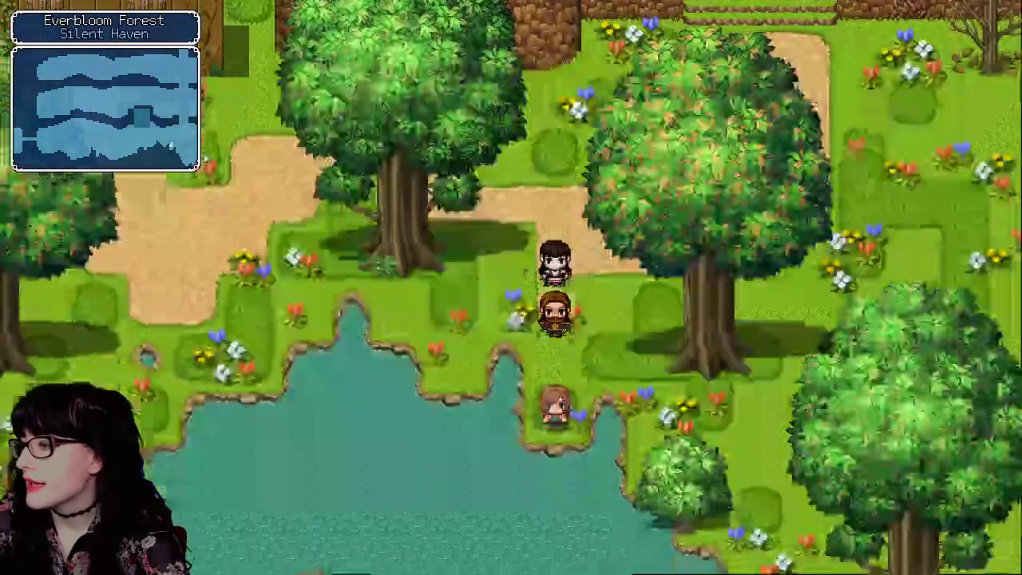
Step: Walk the party back from the lakeshore girl, past the front of the wooden house, and west along the lake
key(Up)
key(Left)
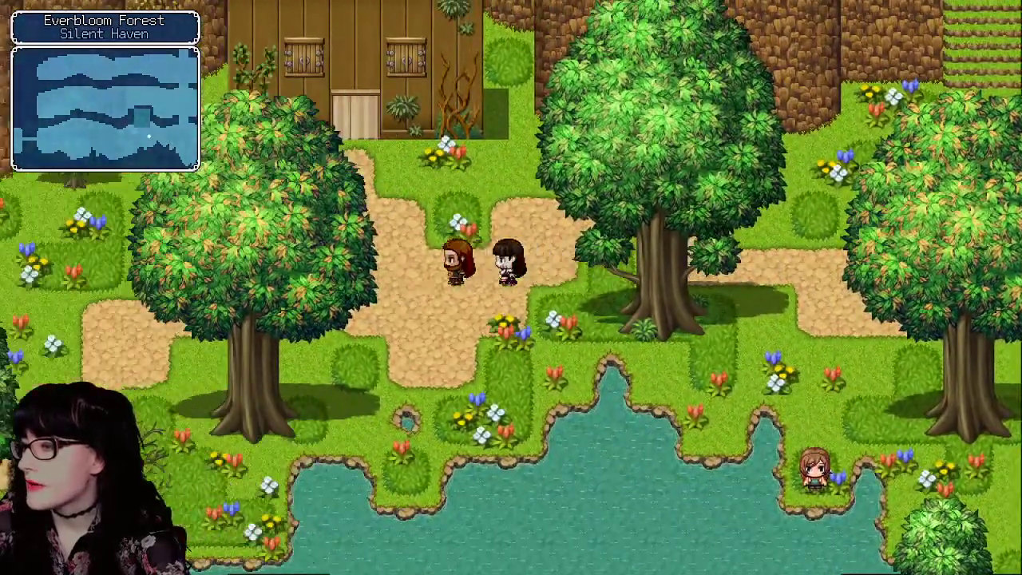
key(Down)
key(Left)
key(Down)
key(Left)
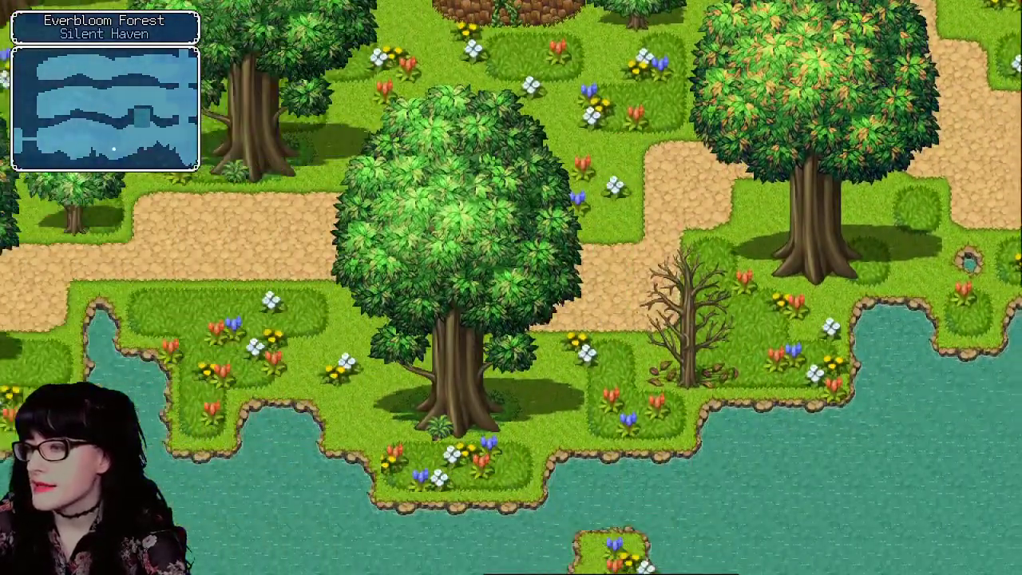
Step: Return west over the rope bridge, cross back into Tallstone Mountain and walk on along its path
key(Left)
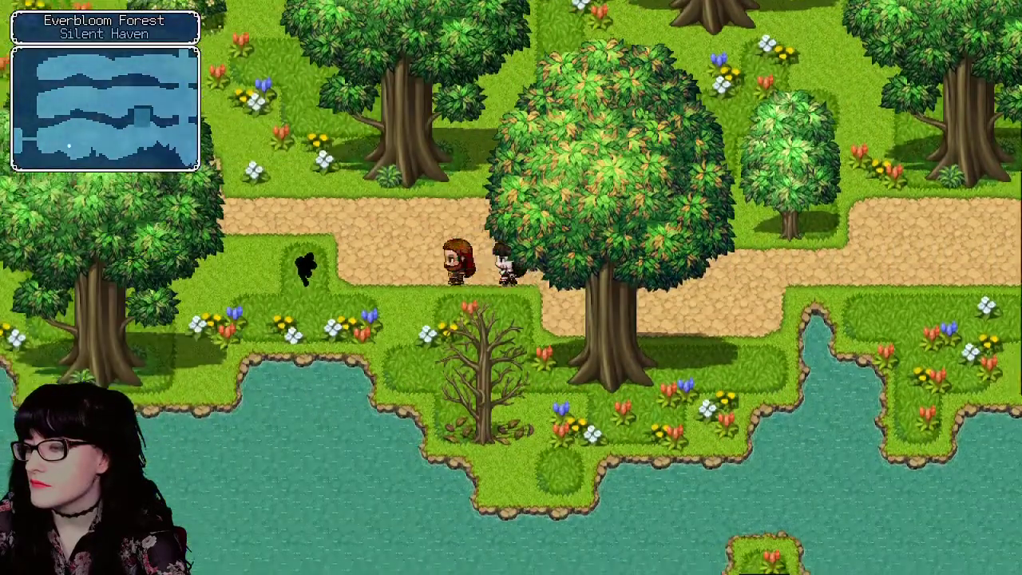
key(Up)
key(Left)
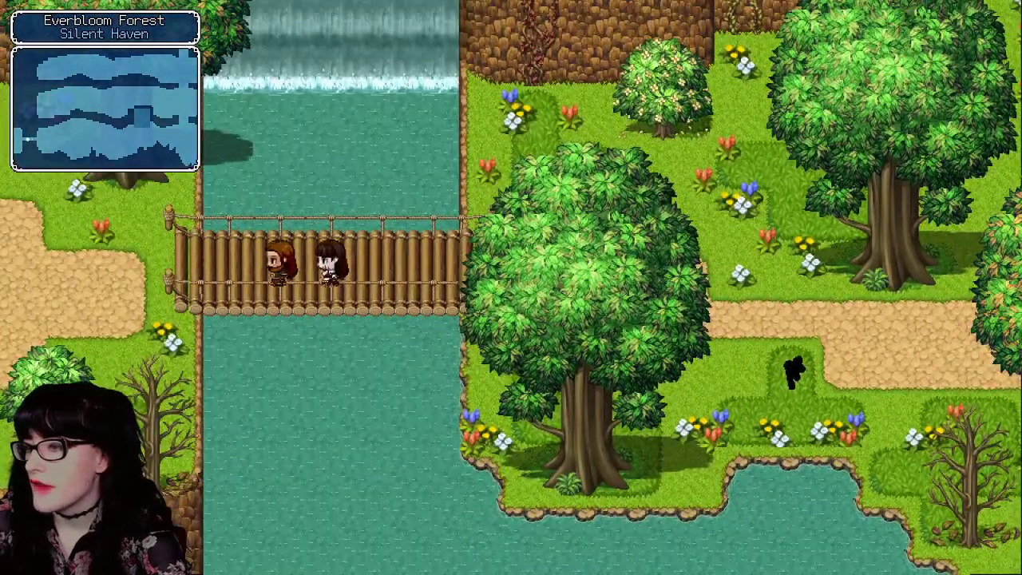
key(Left)
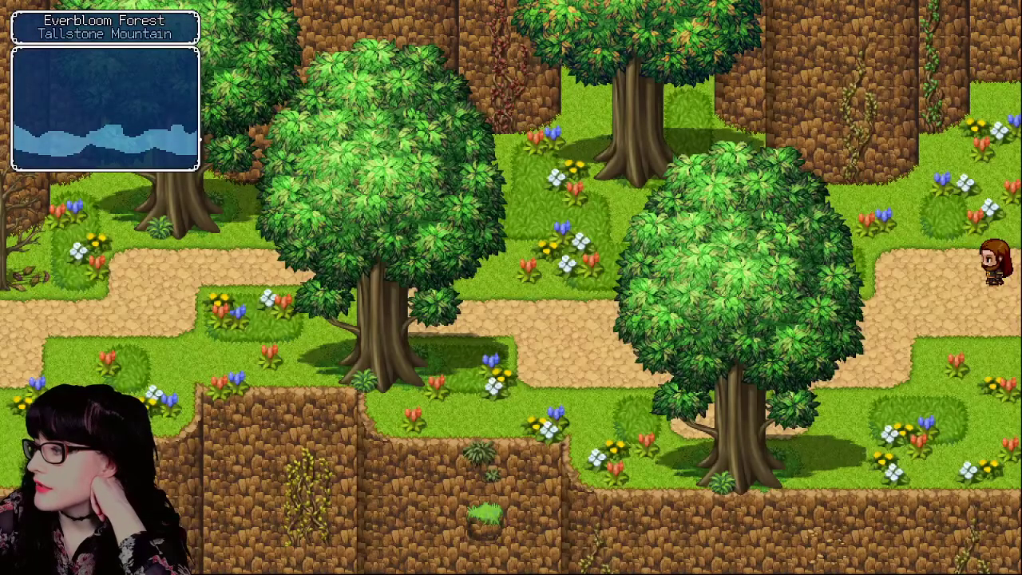
key(Left)
key(Left)
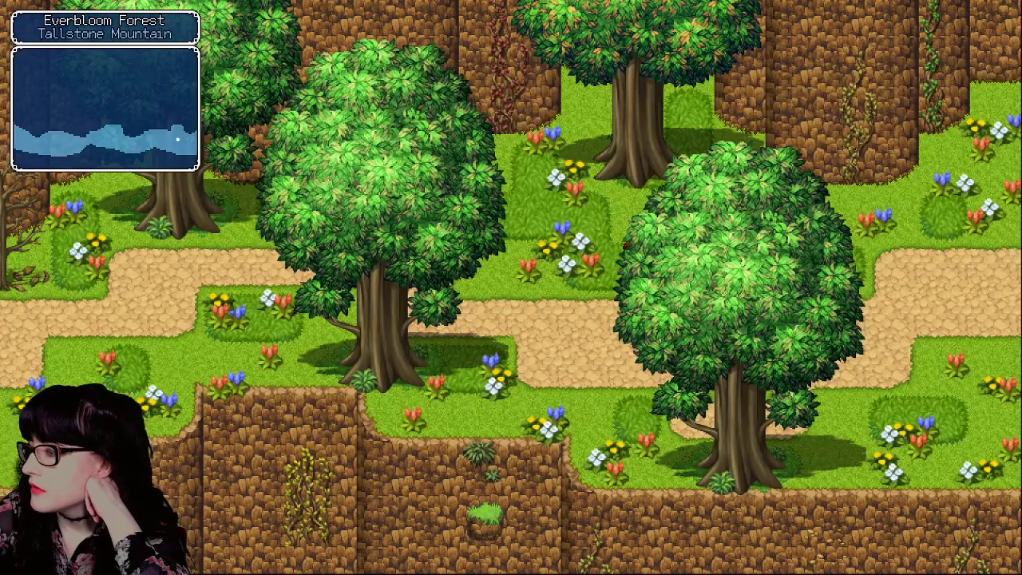
key(Left)
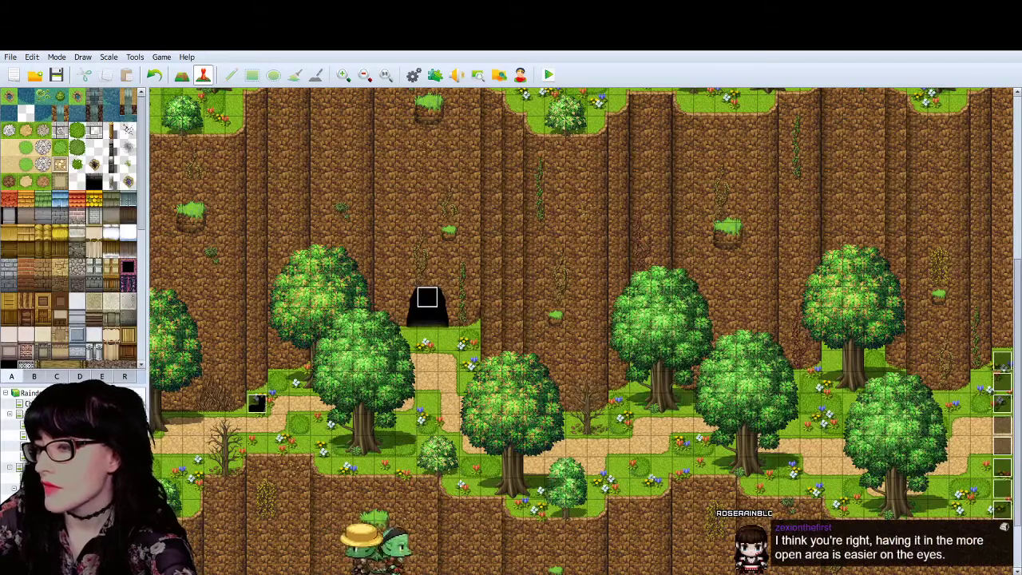
Step: Move the animal event west of the cave to the path beside the large tree just southeast of the cave
drag(256, 404, 449, 406)
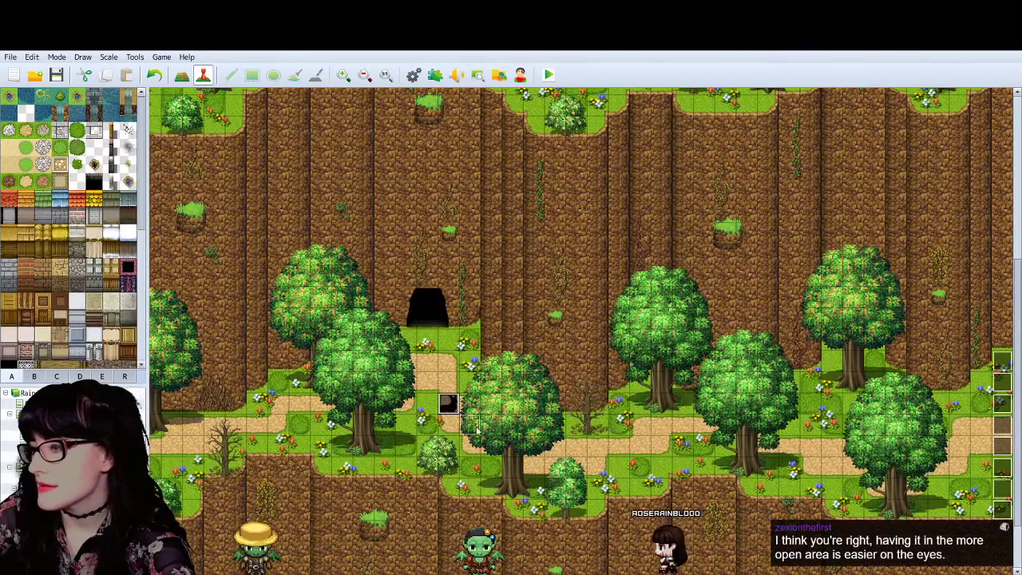
drag(470, 447, 470, 446)
click(483, 473)
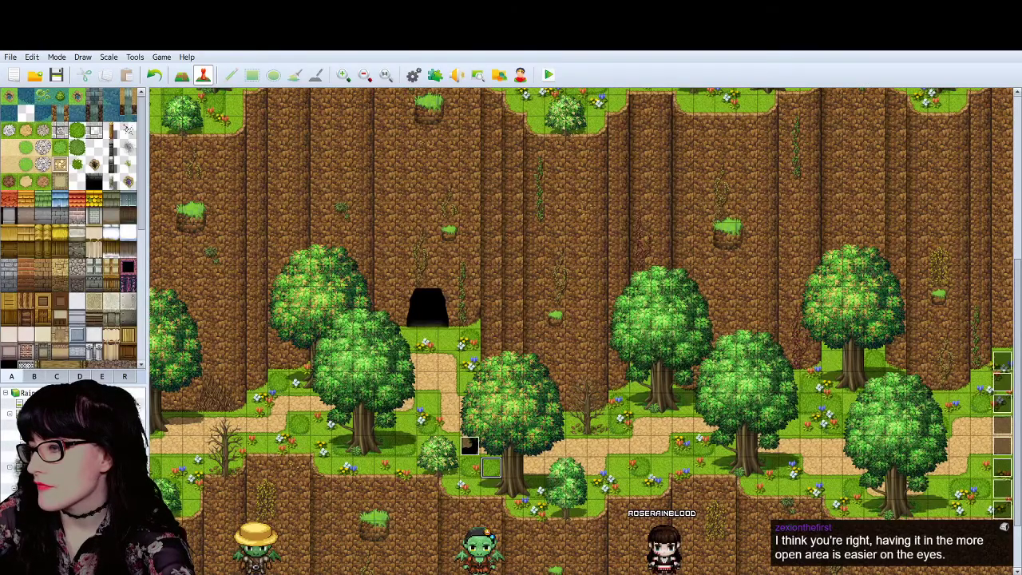
click(620, 211)
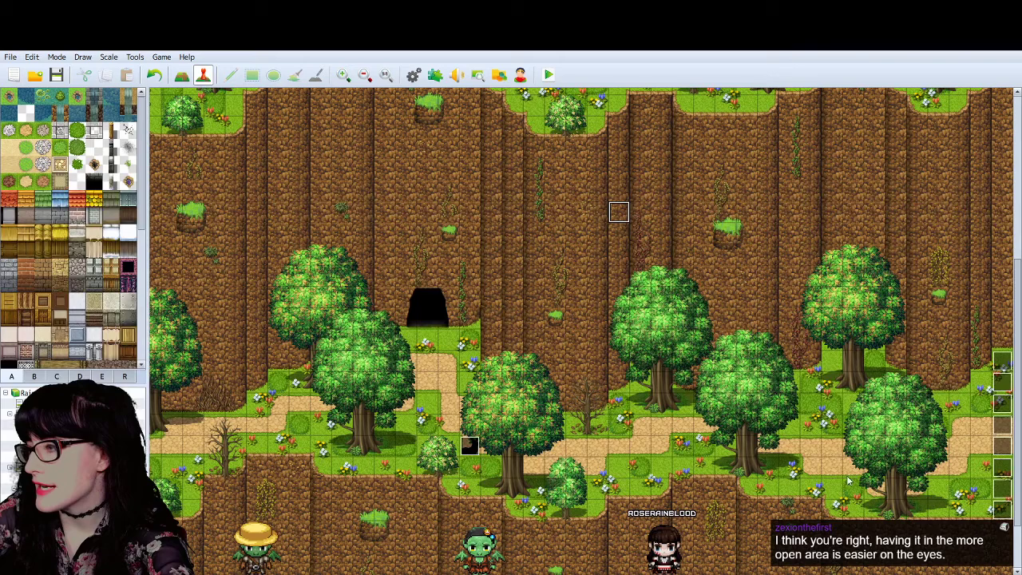
click(627, 381)
click(602, 401)
click(600, 387)
click(600, 410)
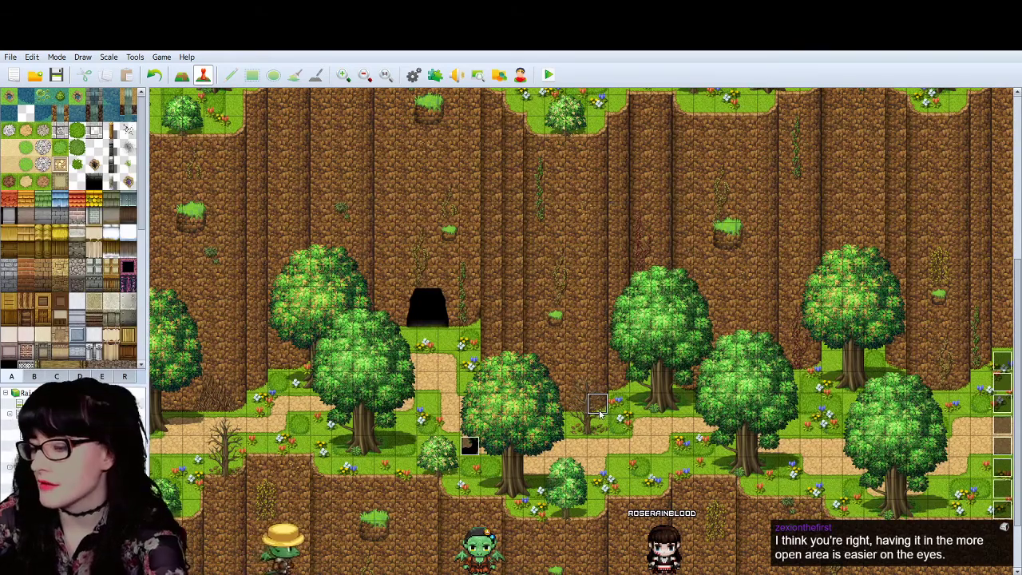
key(Up)
key(Down)
Step: Move the black creature event in western Tallstone Mountain off the path onto the open grass just east of the tree trunk
scroll(601, 412, left, 1)
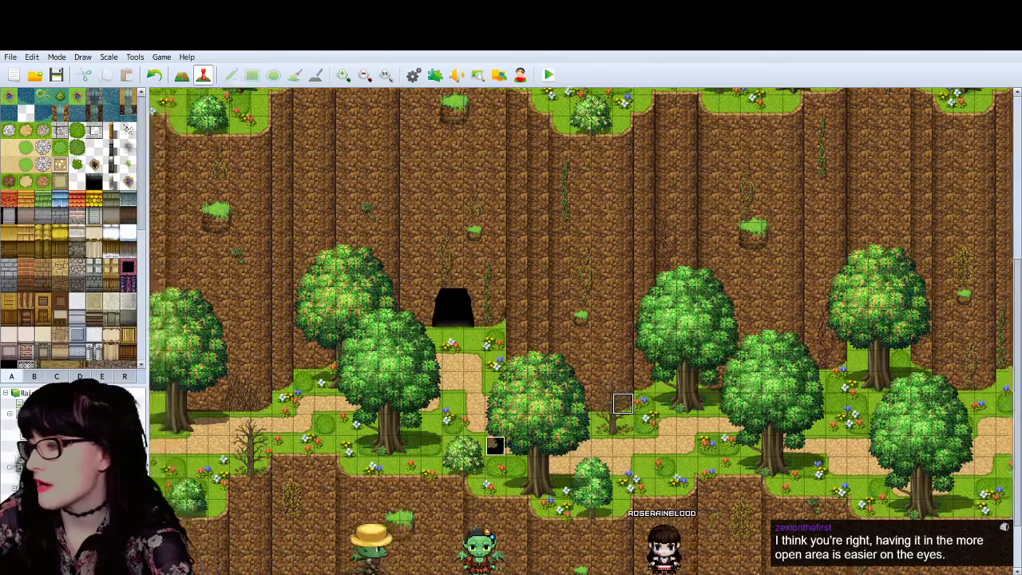
scroll(601, 412, left, 15)
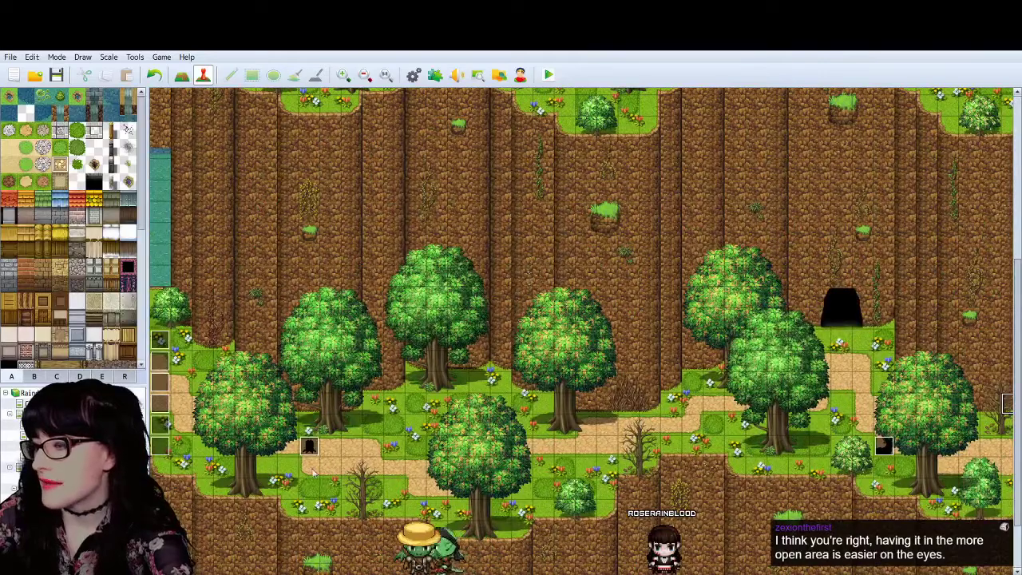
drag(310, 445, 373, 424)
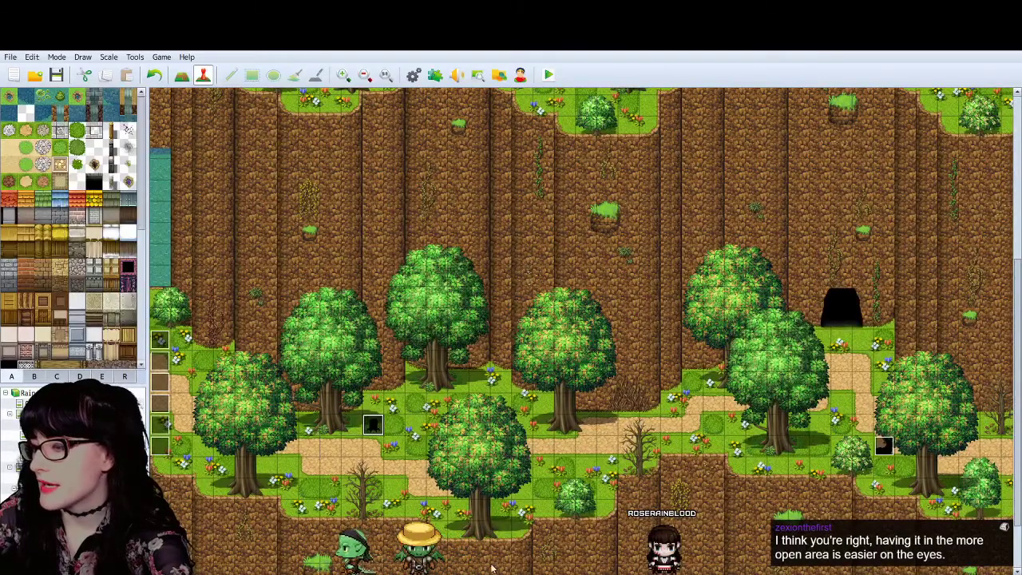
scroll(491, 567, right, 16)
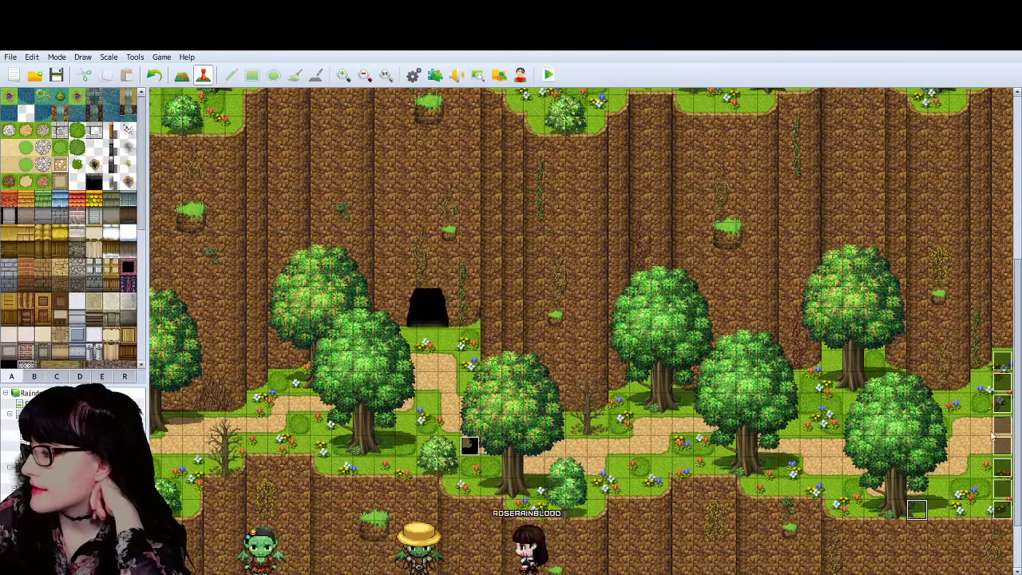
scroll(946, 172, up, 1)
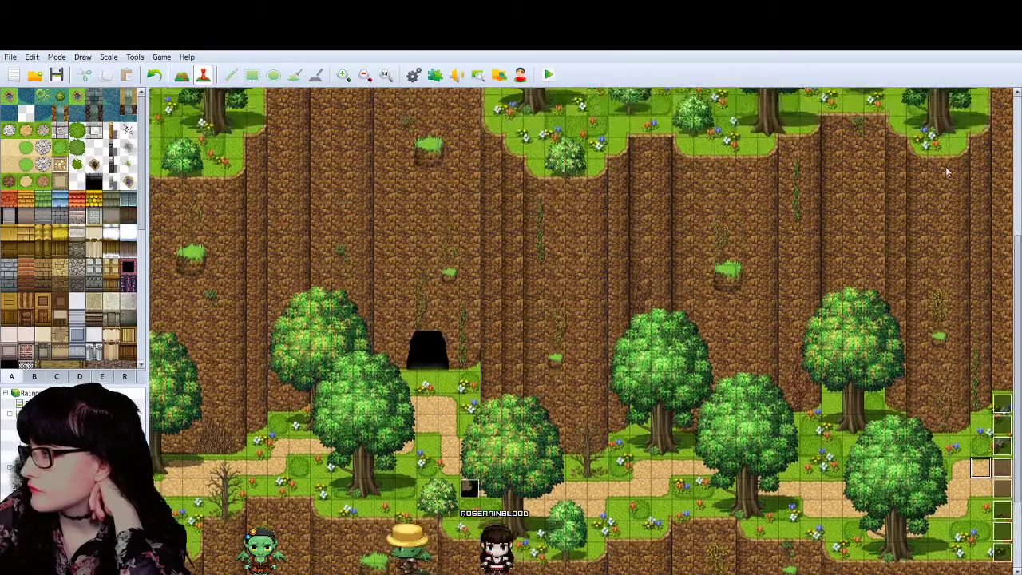
scroll(947, 172, up, 3)
scroll(993, 448, down, 6)
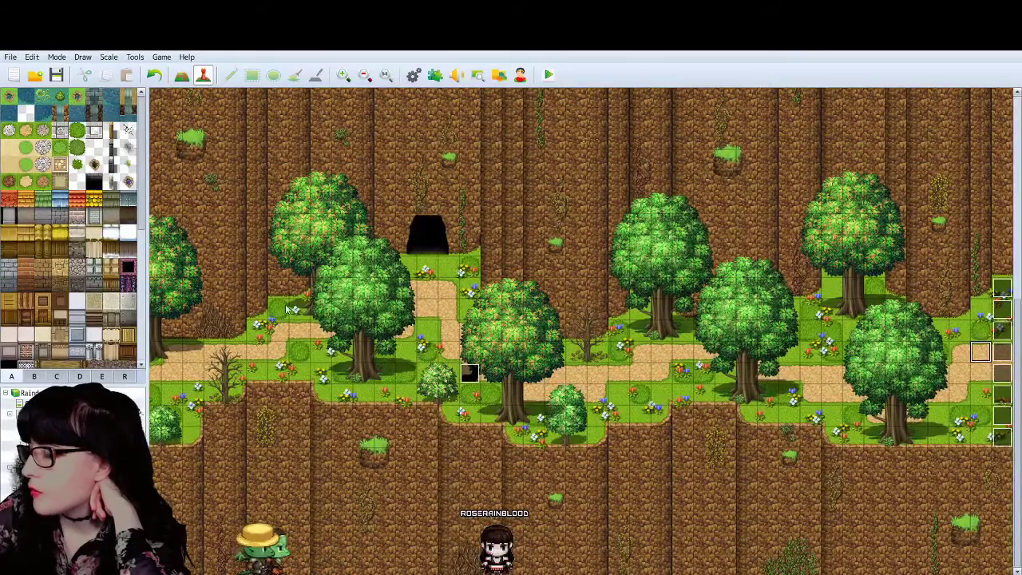
Step: Open the lakeside village map with the inn and examine its houses, lake, bridges and event placements
click(36, 413)
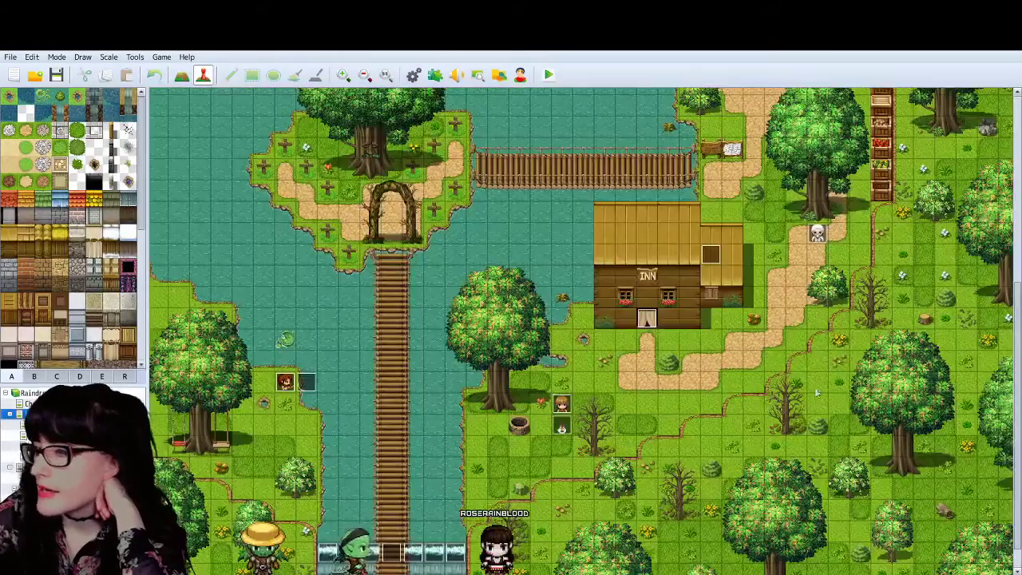
scroll(581, 331, up, 2)
scroll(580, 332, down, 1)
scroll(580, 332, left, 9)
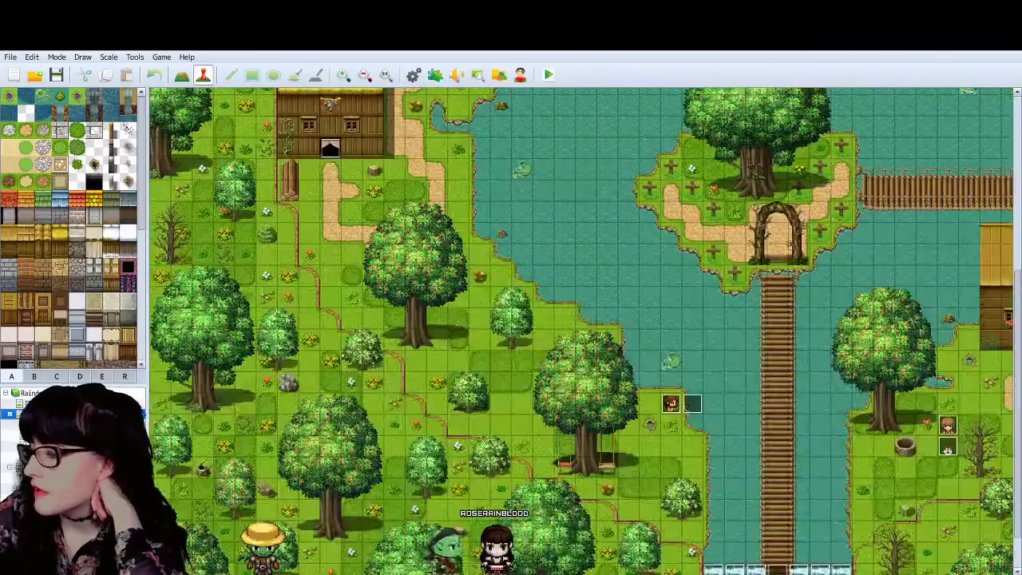
scroll(580, 331, right, 10)
scroll(581, 332, up, 2)
scroll(998, 119, up, 5)
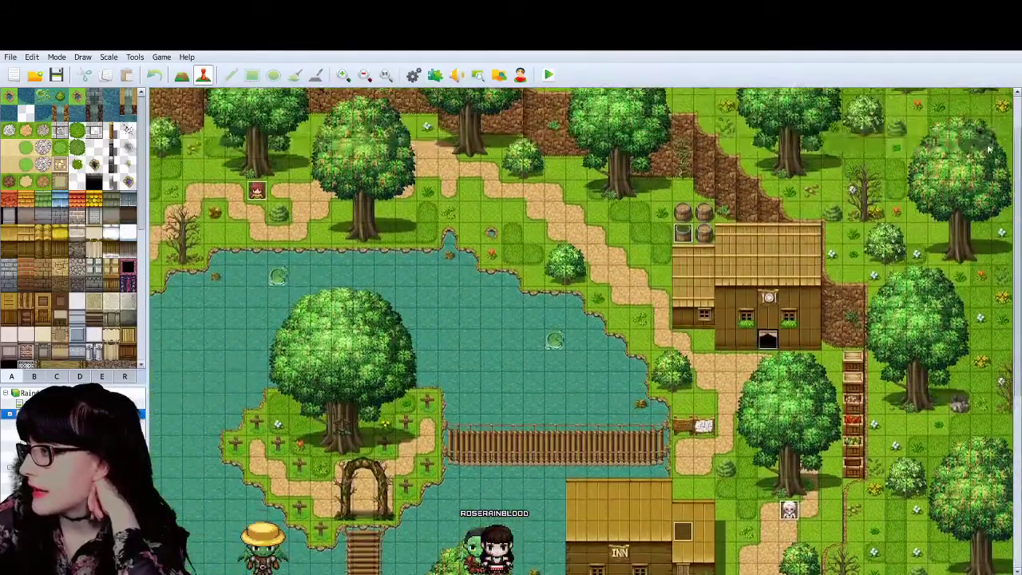
scroll(580, 332, left, 10)
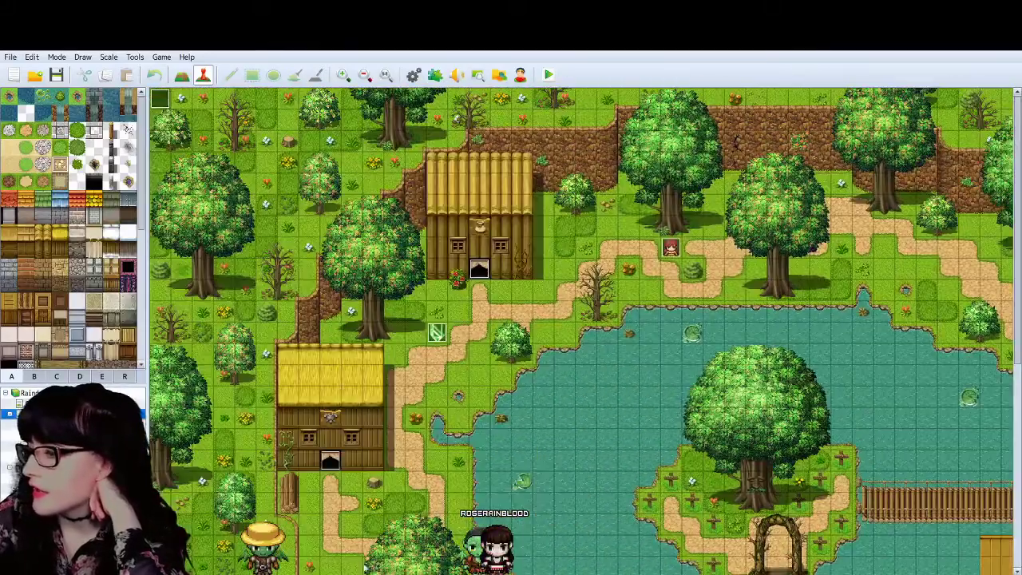
Step: Inspect the event on the water tile next to the red-haired character on the lake's western shore, then close it
scroll(580, 331, down, 8)
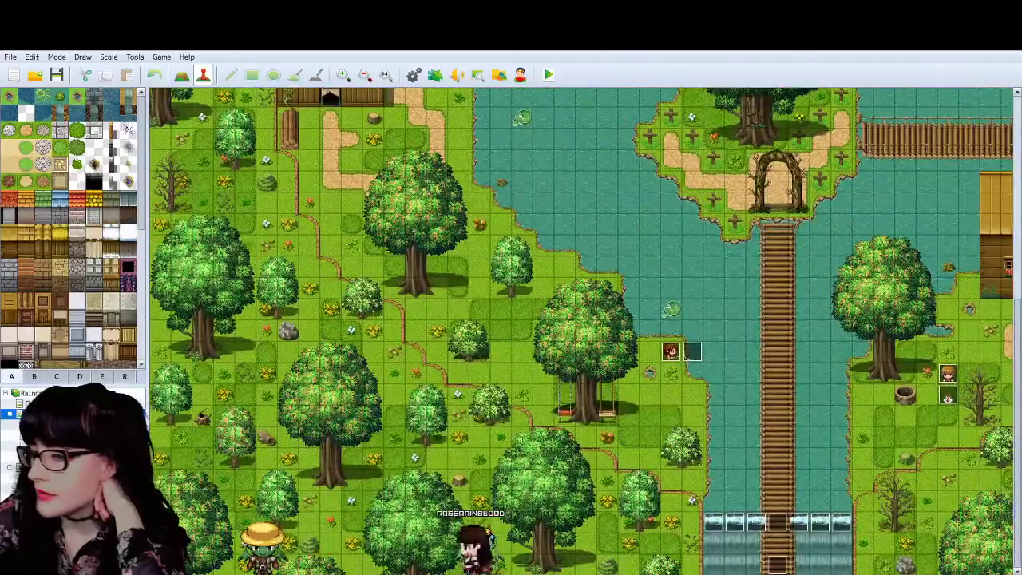
double_click(692, 352)
click(757, 557)
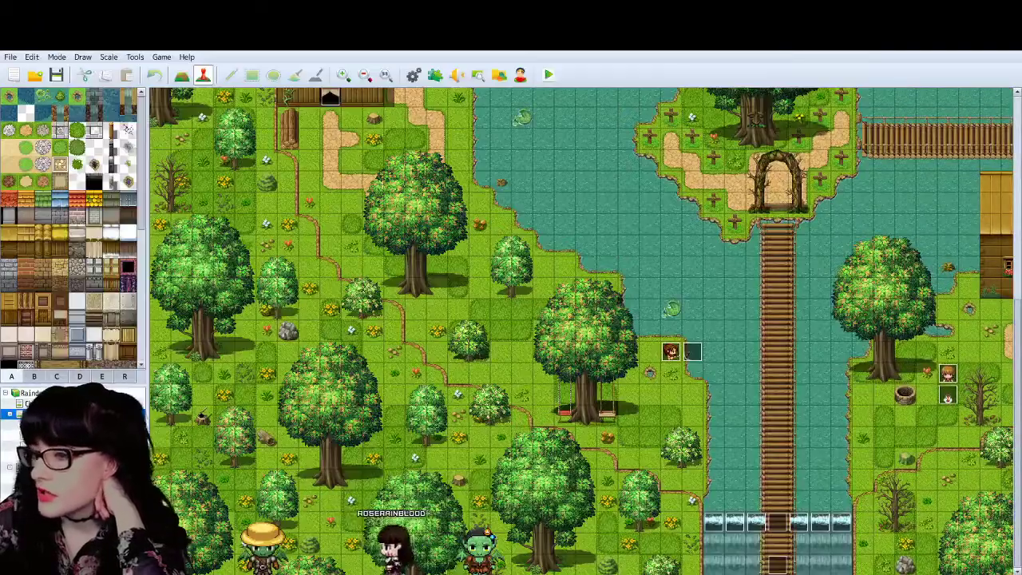
Step: Open the Tallstone Mountain path map and create an empty event in its western part with the Parallel trigger
click(48, 424)
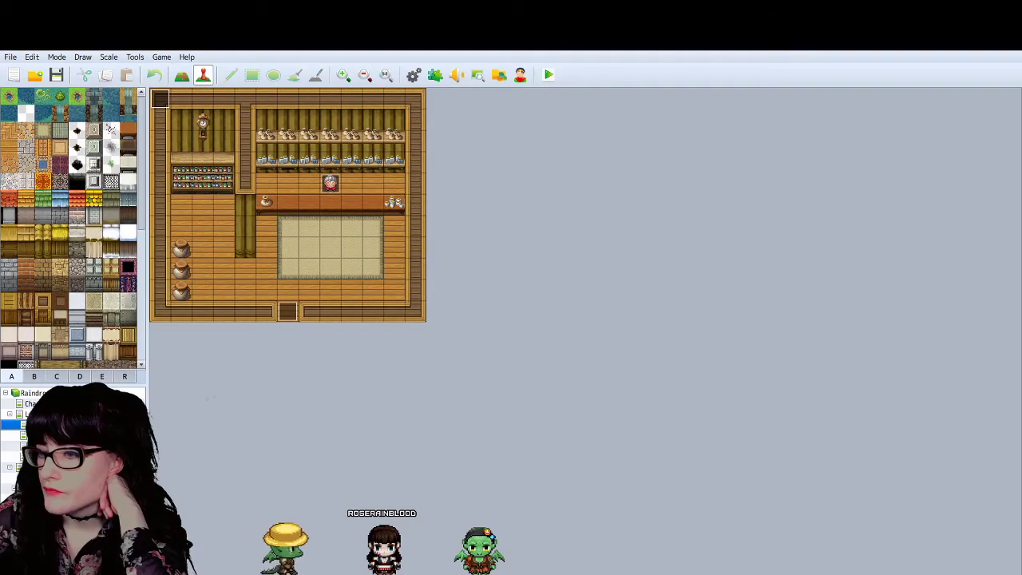
click(63, 520)
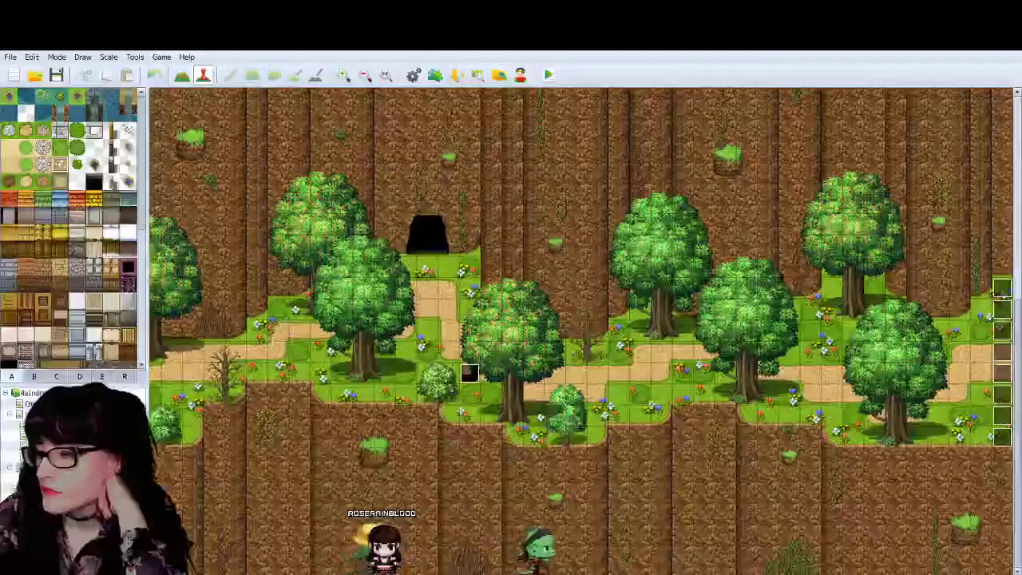
scroll(583, 332, left, 5)
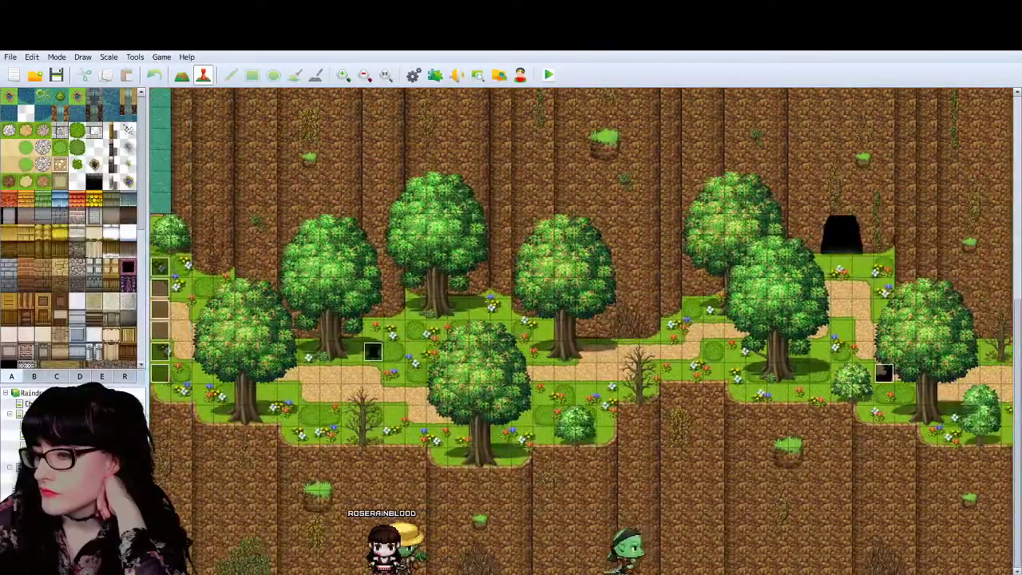
double_click(332, 492)
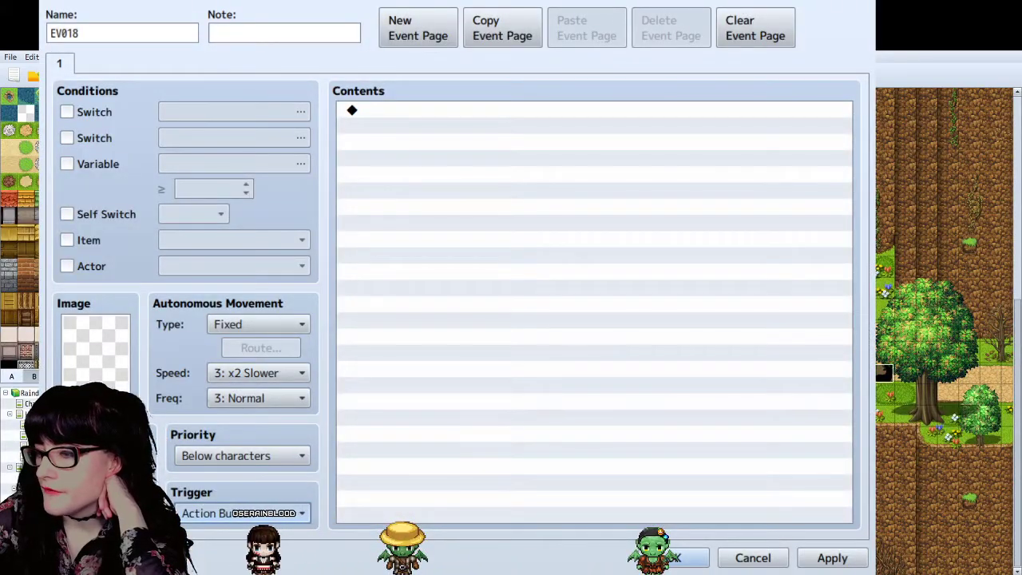
click(239, 567)
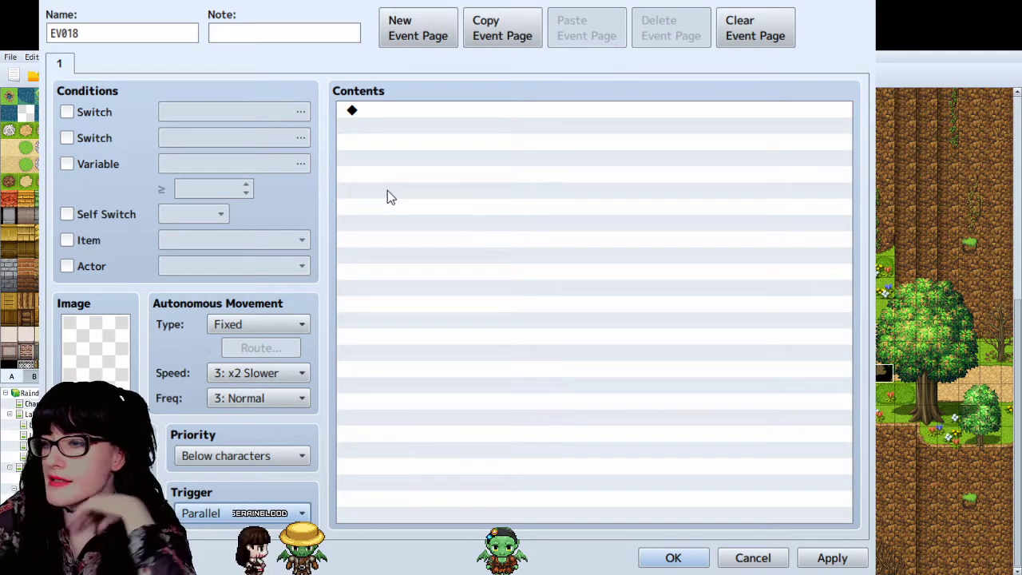
click(426, 239)
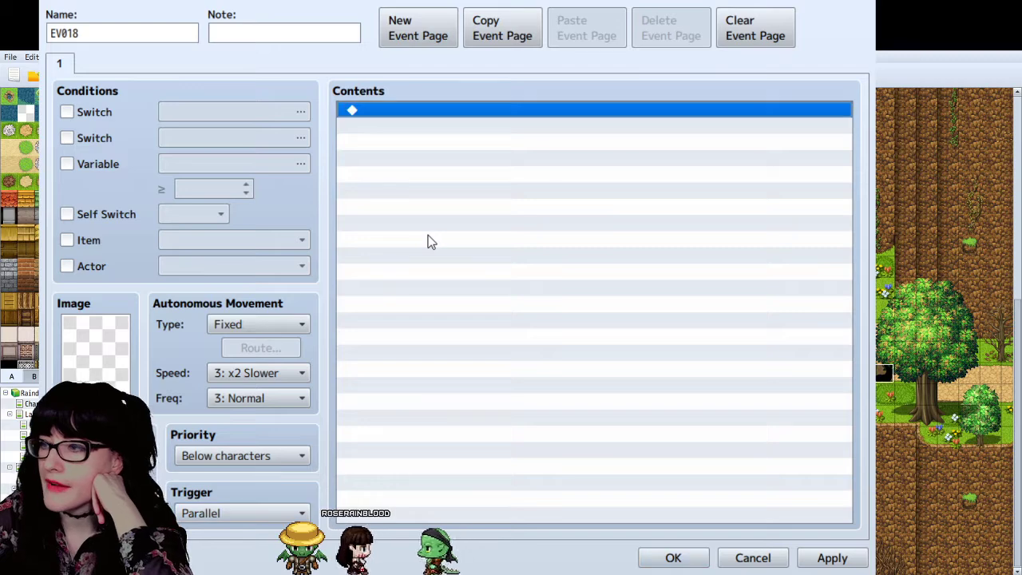
click(673, 558)
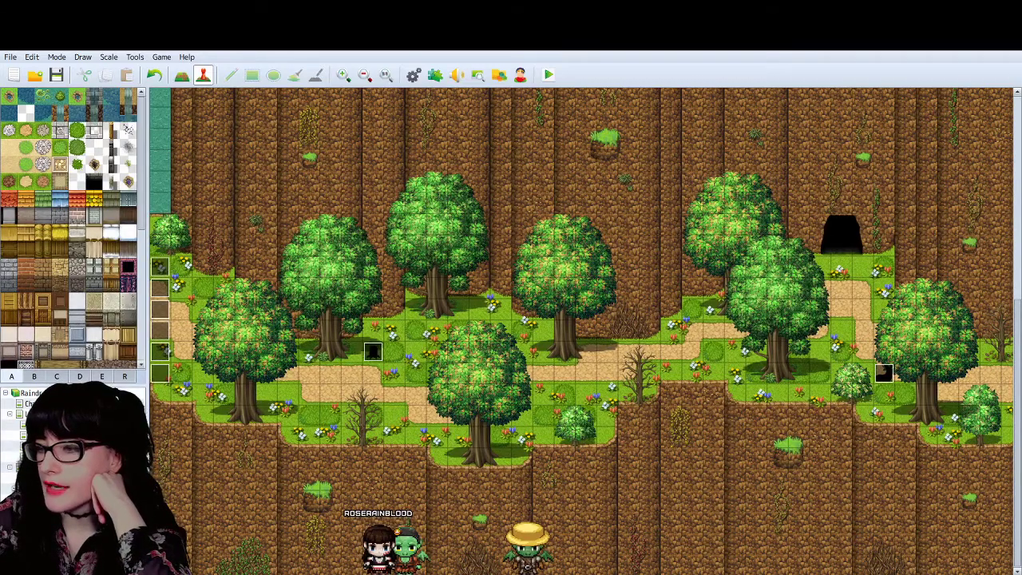
scroll(373, 351, right, 10)
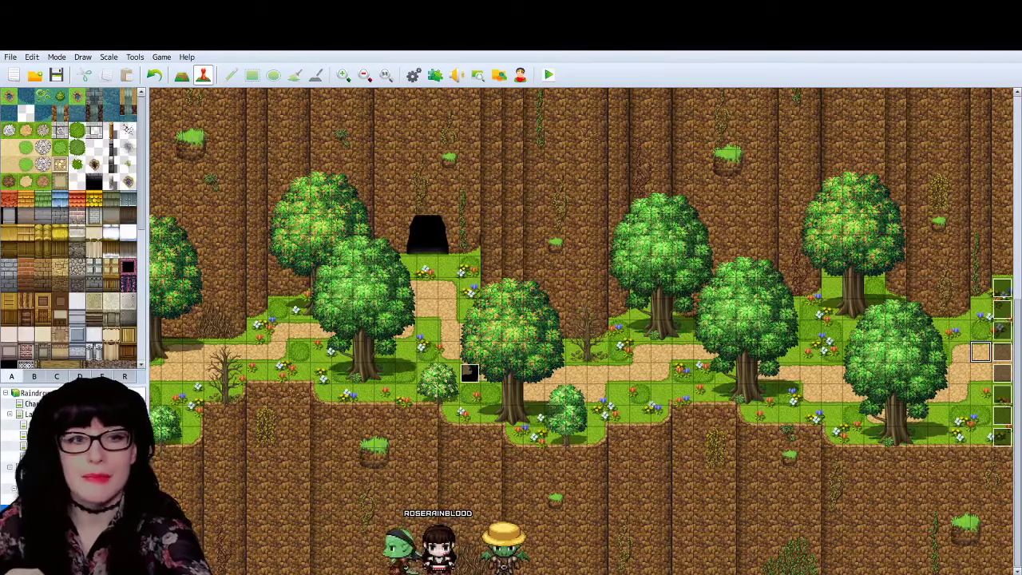
scroll(581, 331, left, 5)
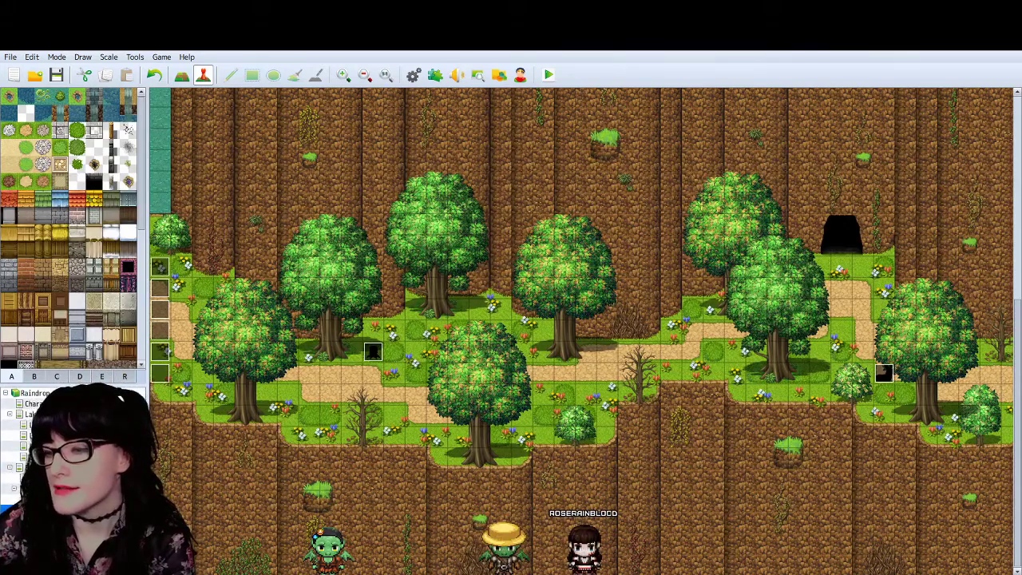
double_click(461, 379)
double_click(833, 519)
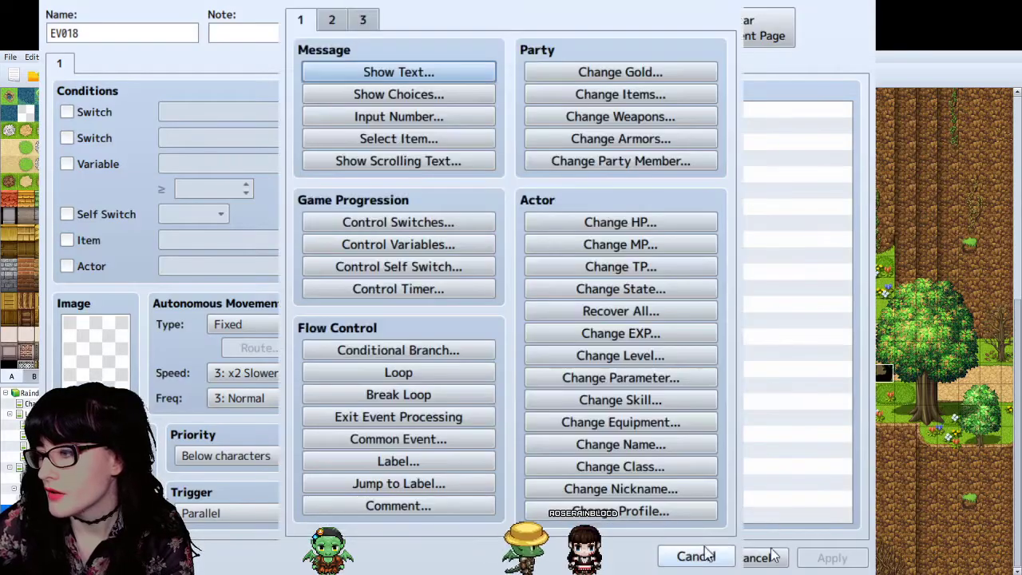
click(691, 559)
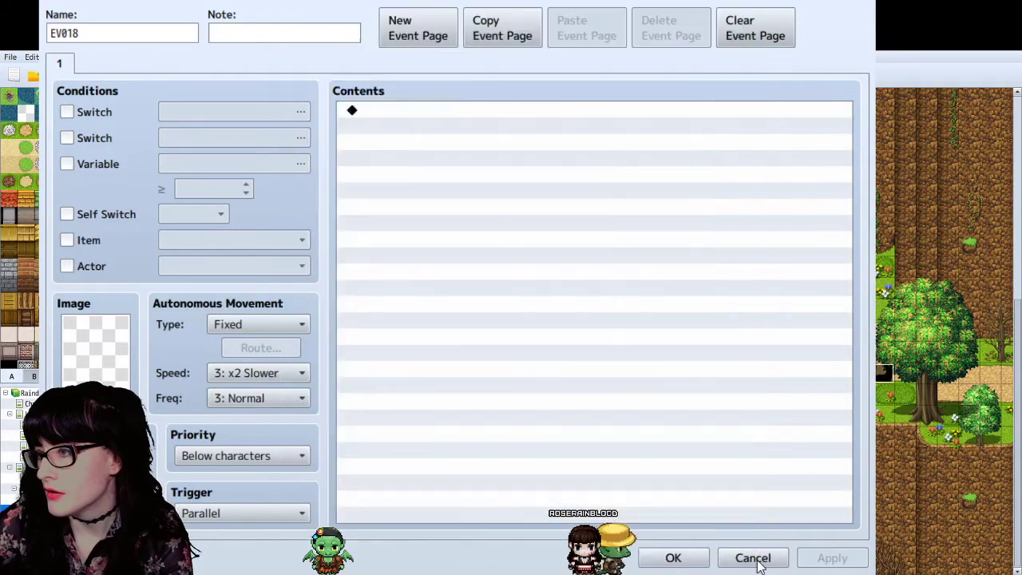
click(754, 557)
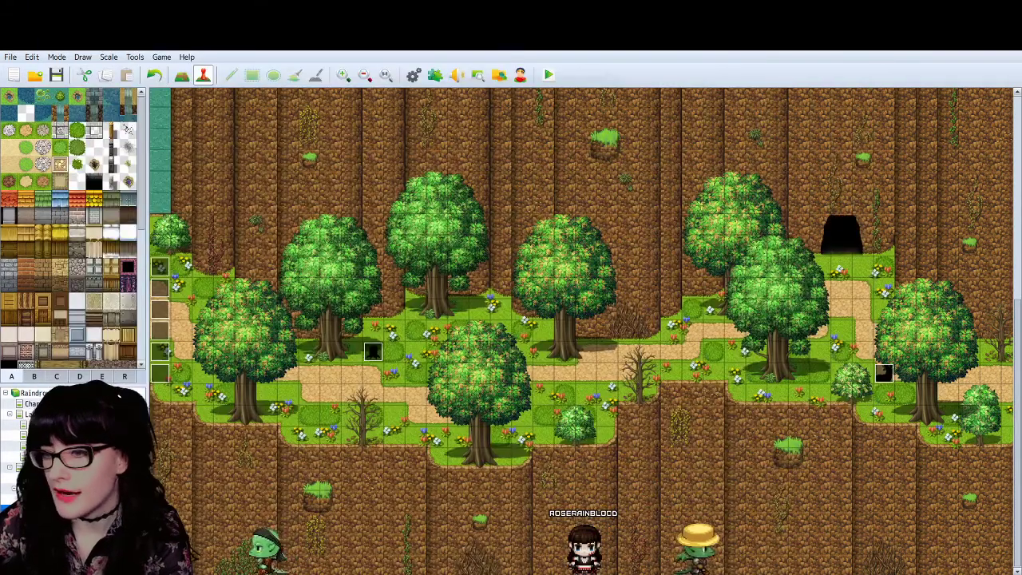
Step: Examine the commands of the lakeside village's autorun intro event, including the Carol the Barrel switches and player movement route, then close it
click(52, 413)
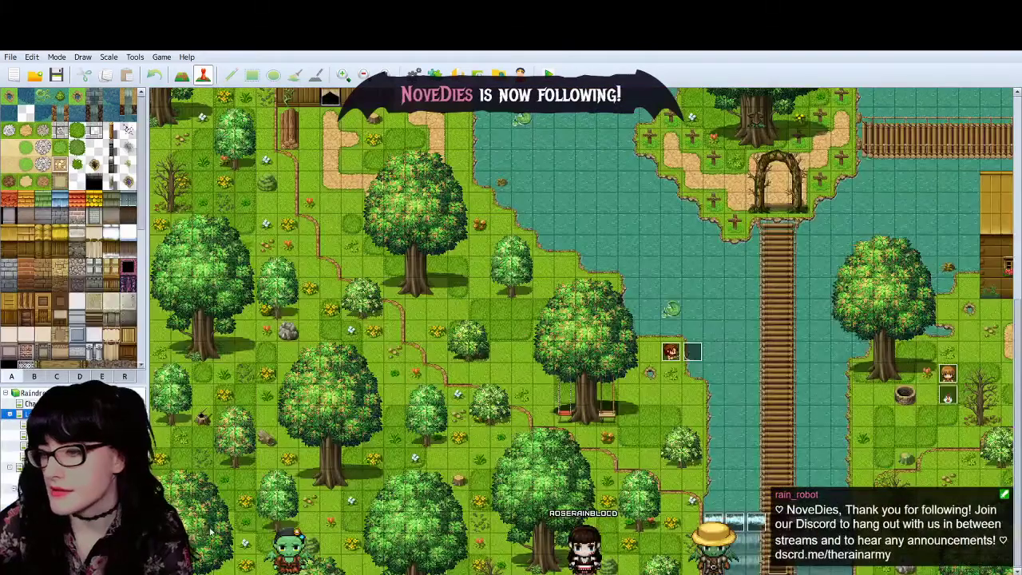
double_click(248, 526)
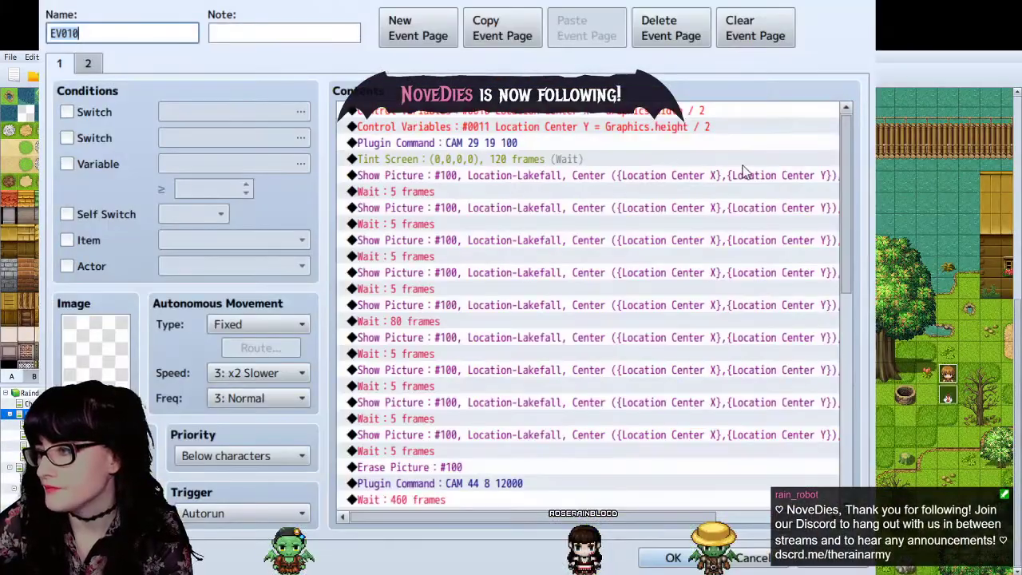
scroll(742, 172, down, 8)
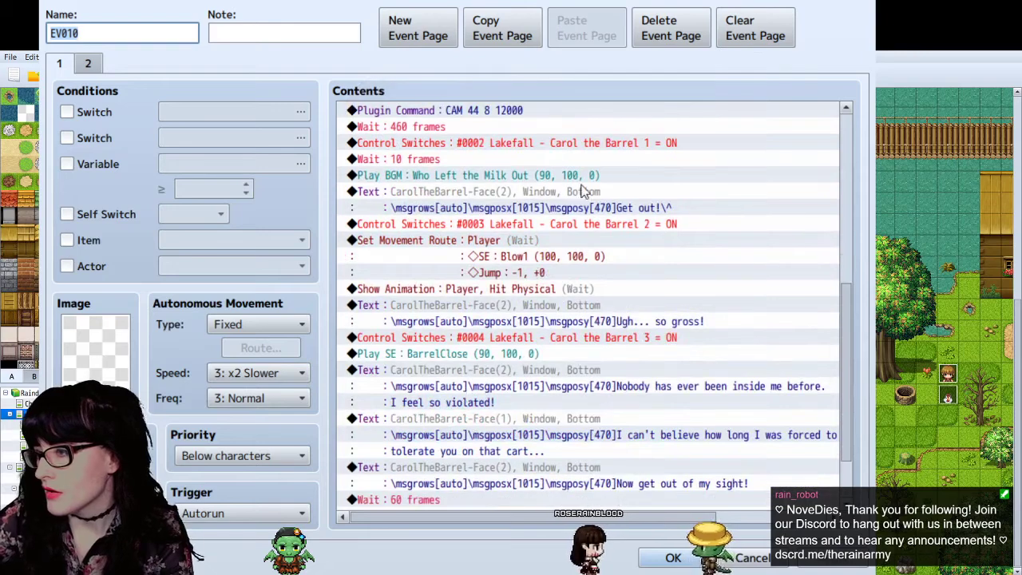
click(581, 192)
click(549, 159)
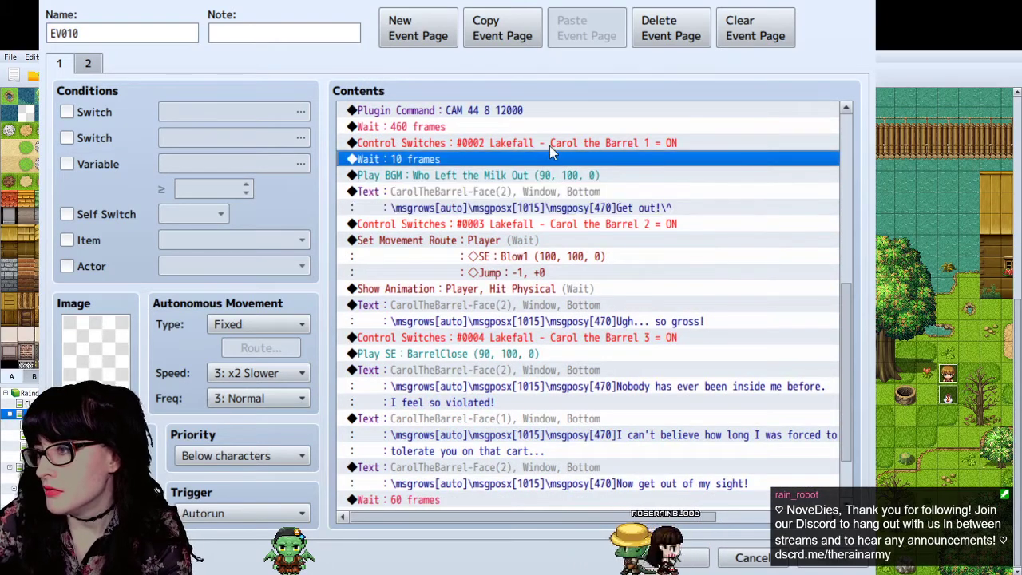
click(549, 145)
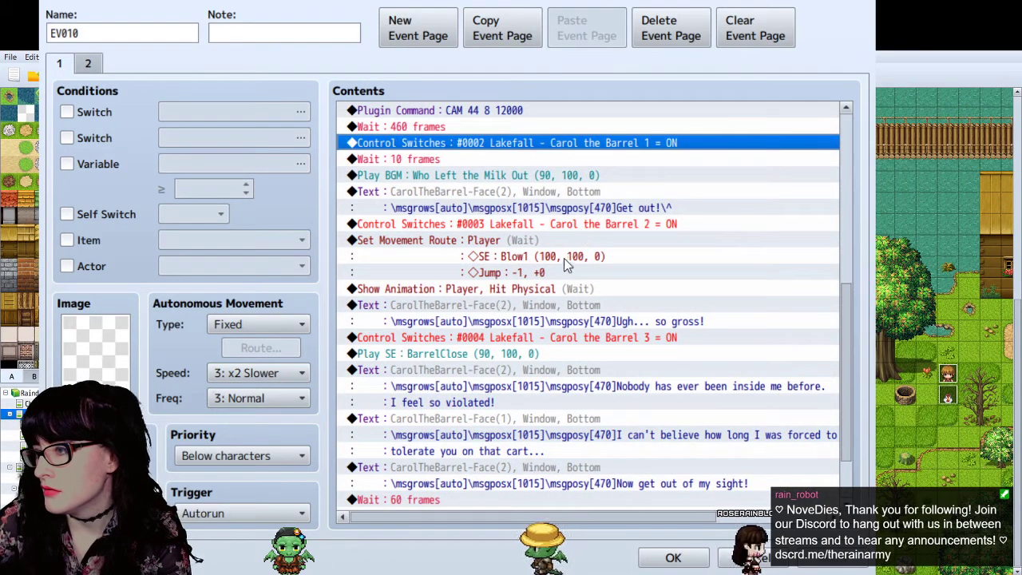
click(542, 239)
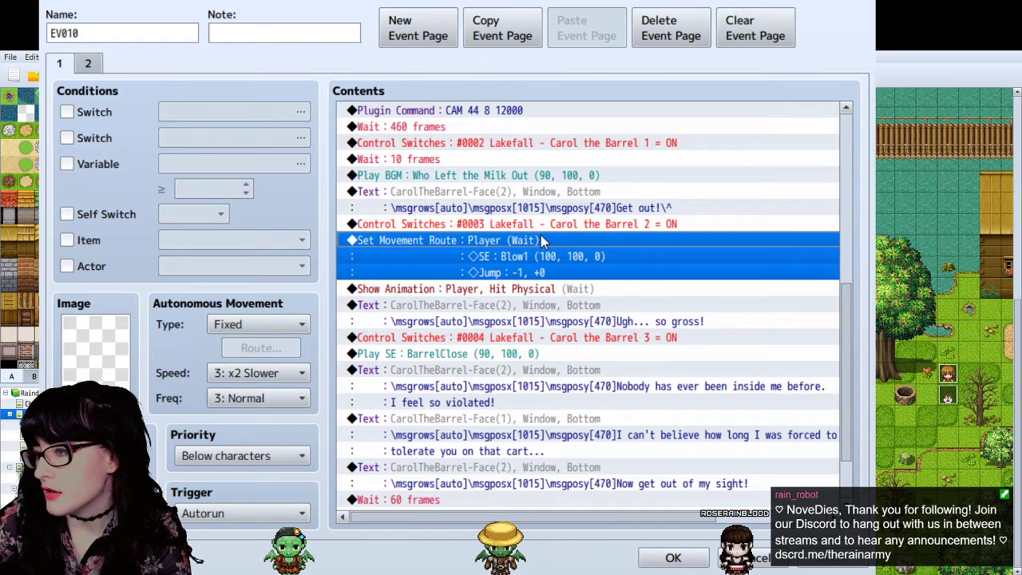
click(765, 563)
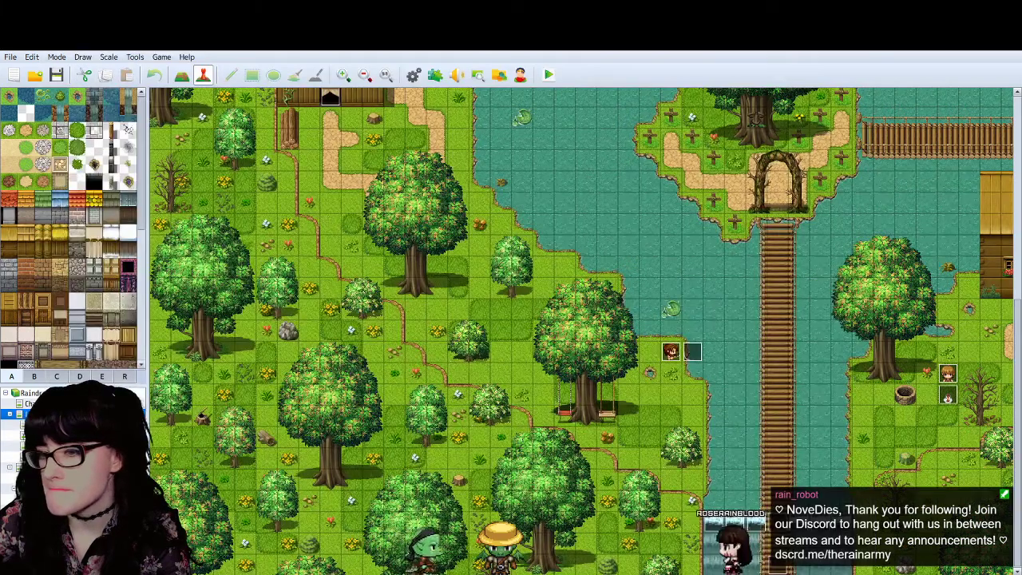
Step: Add a waiting player movement route of nine Move Left commands to the new parallel event on the Tallstone Mountain map
click(48, 506)
double_click(461, 275)
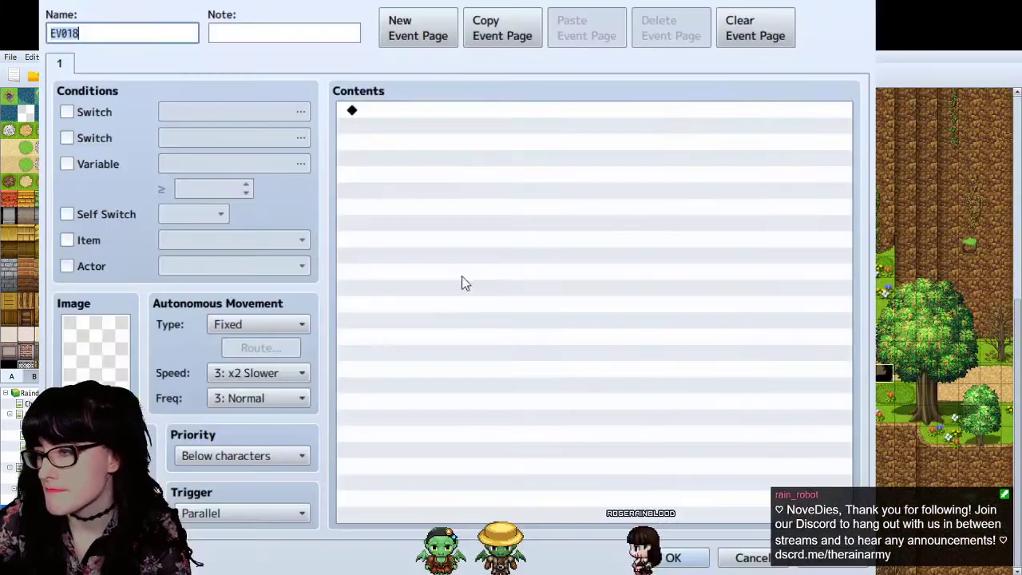
double_click(538, 167)
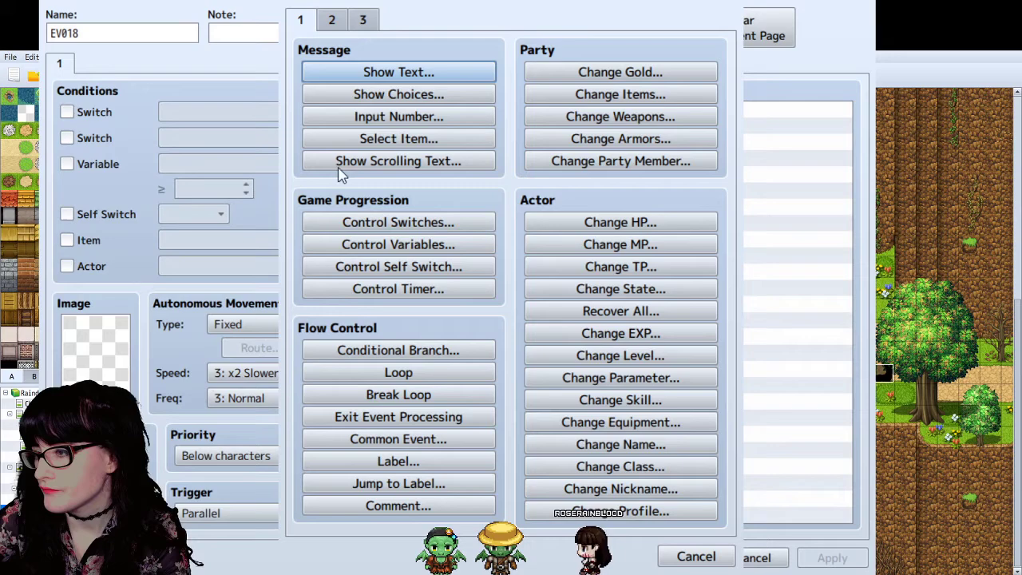
click(332, 20)
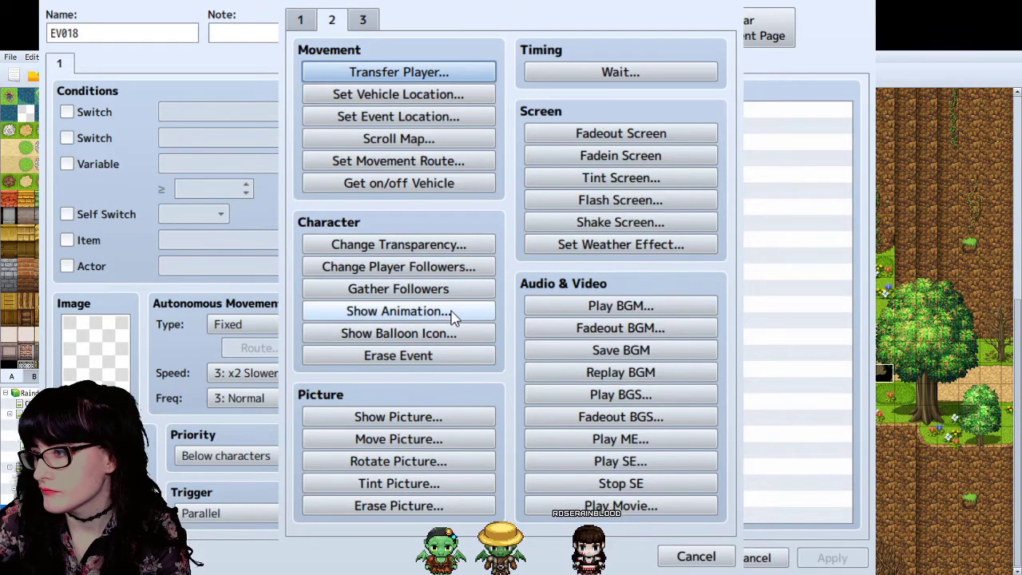
click(361, 19)
click(331, 19)
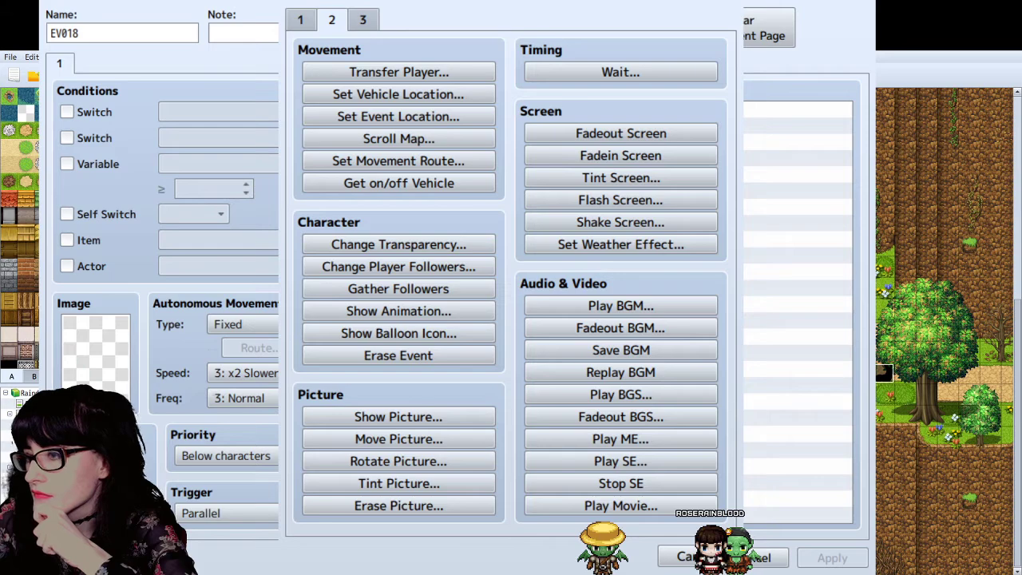
key(Escape)
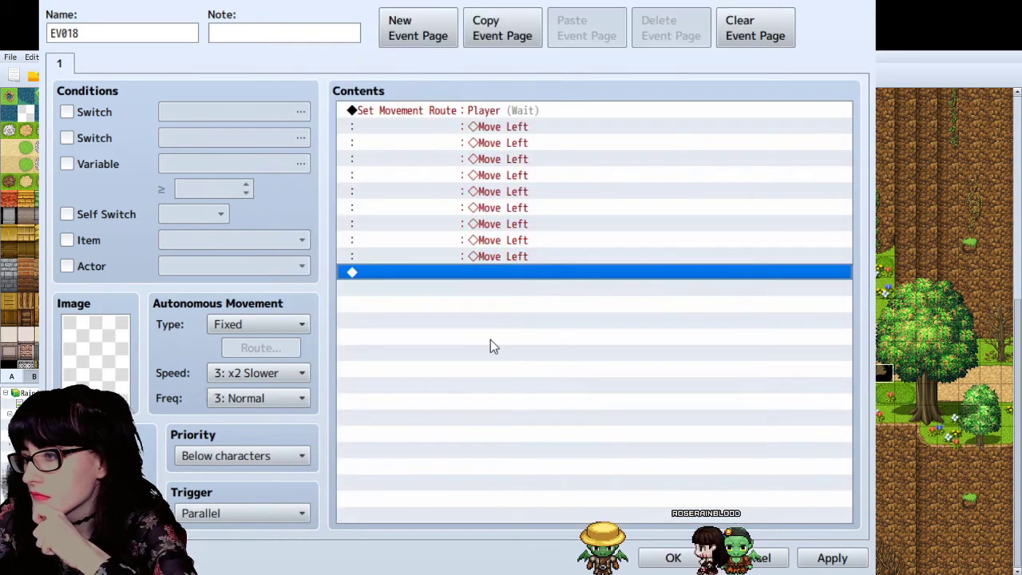
Step: Duplicate the player's Move Left route inside the parallel event, delete the copy and save the event
click(415, 123)
key(ctrl+c)
click(432, 322)
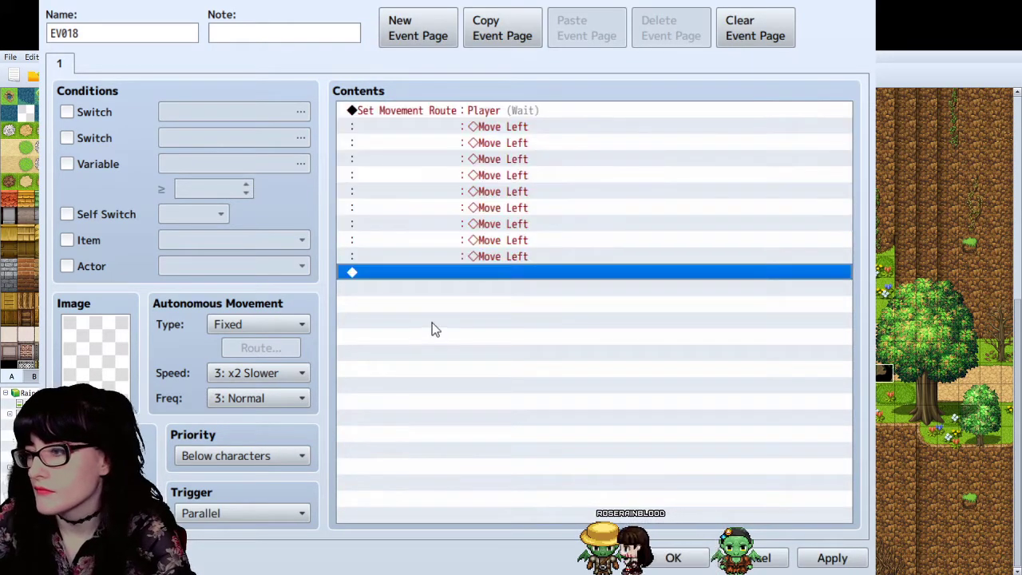
key(ctrl+v)
click(481, 281)
double_click(519, 308)
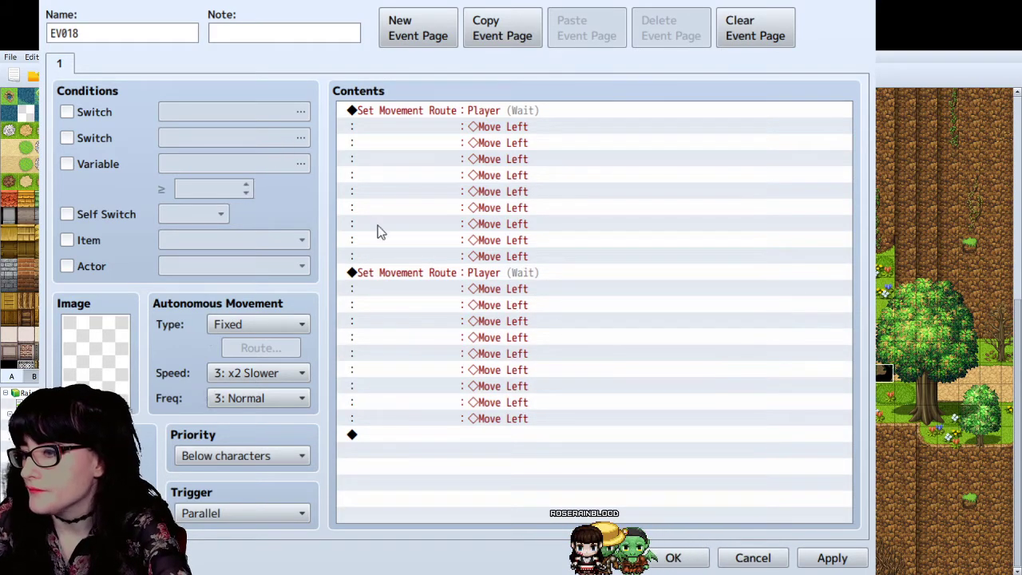
click(818, 480)
key(Delete)
click(675, 558)
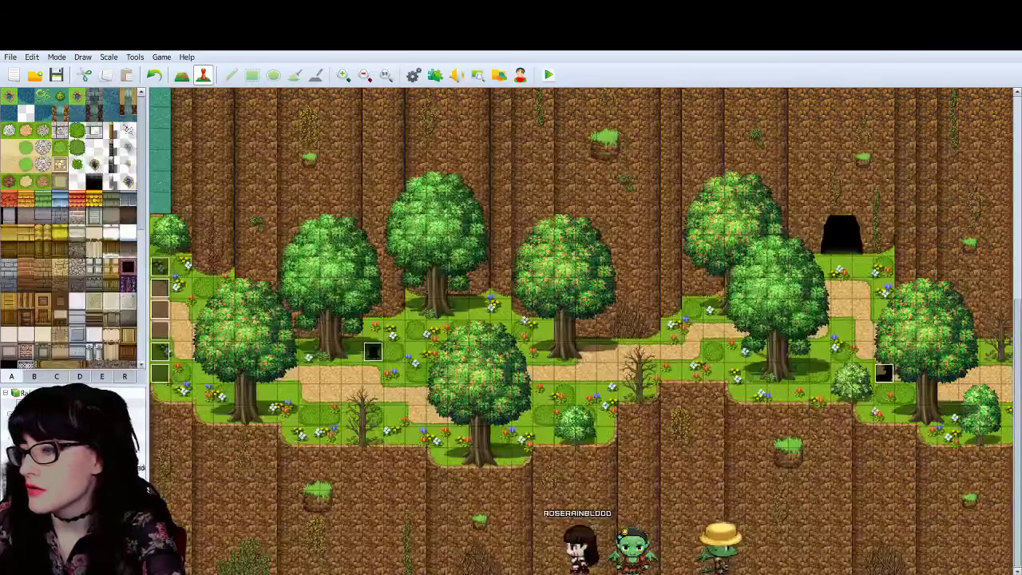
Step: Create two empty events on the path tiles directly west of the transfer events at the map's eastern exit
scroll(1004, 340, right, 5)
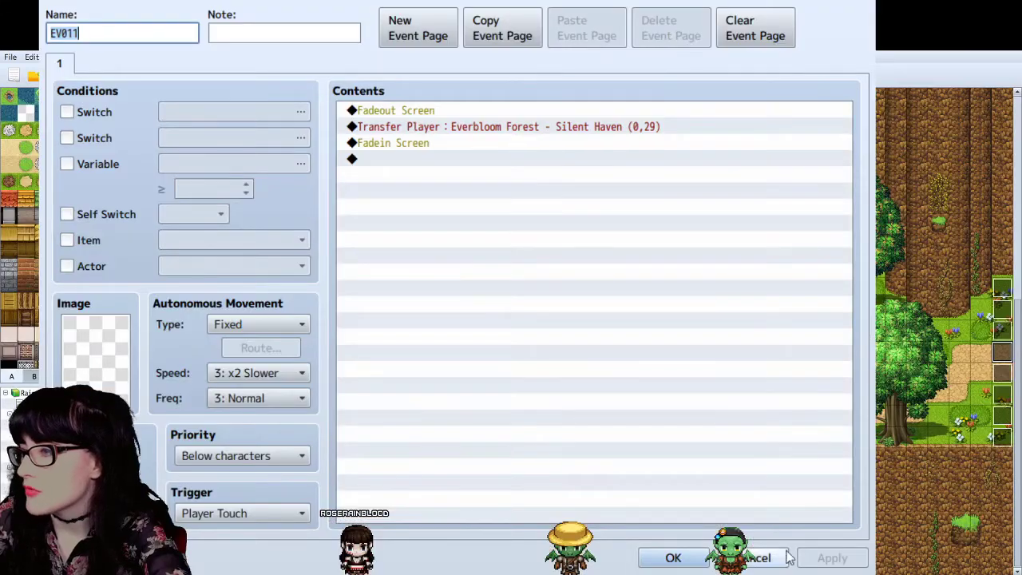
click(763, 561)
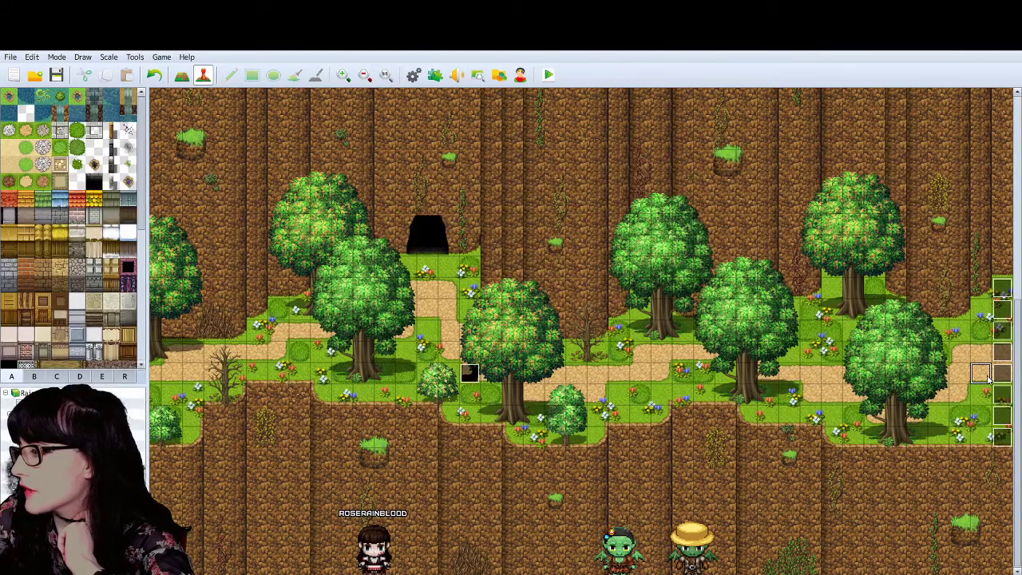
double_click(361, 407)
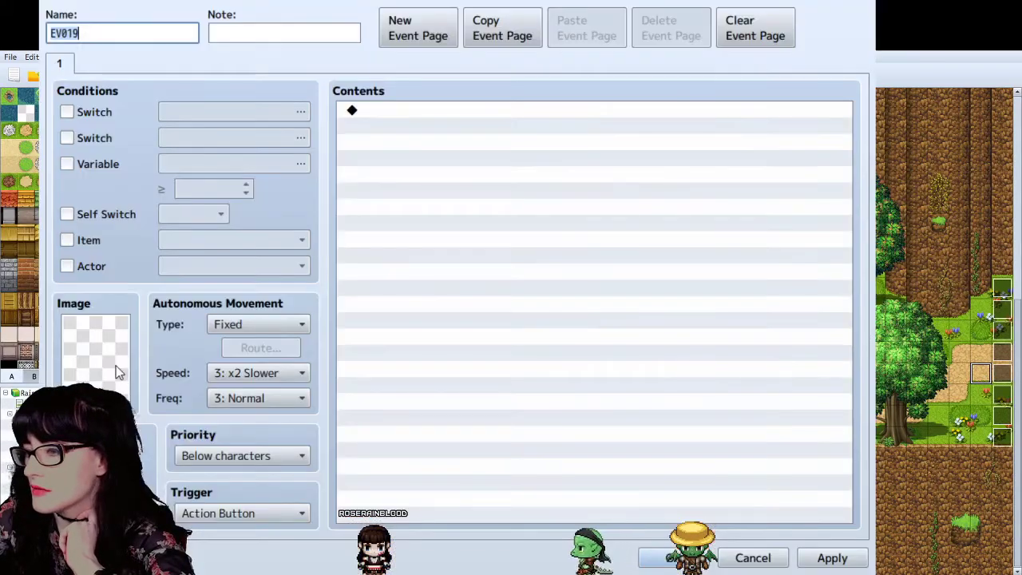
click(684, 557)
double_click(981, 352)
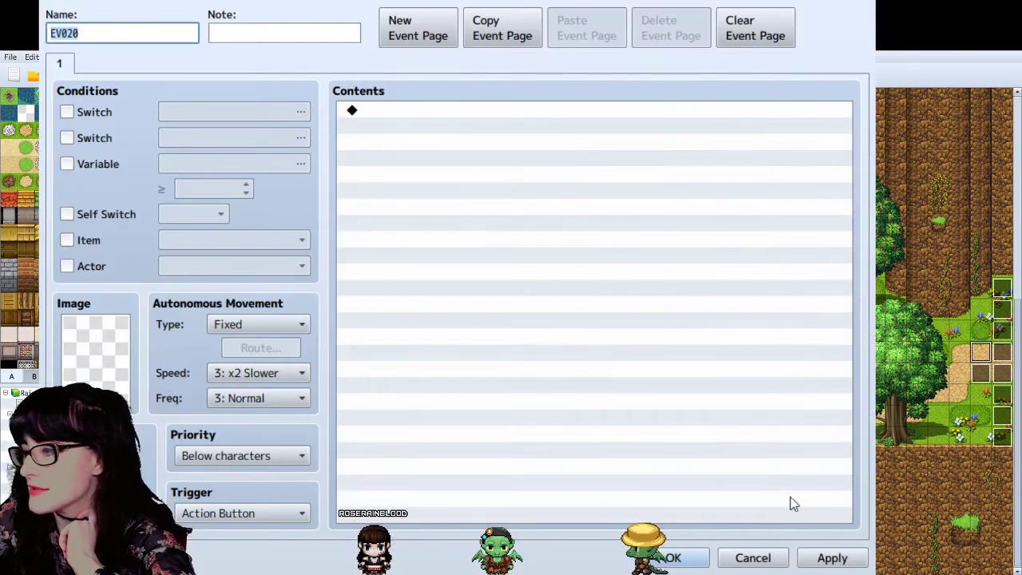
click(675, 556)
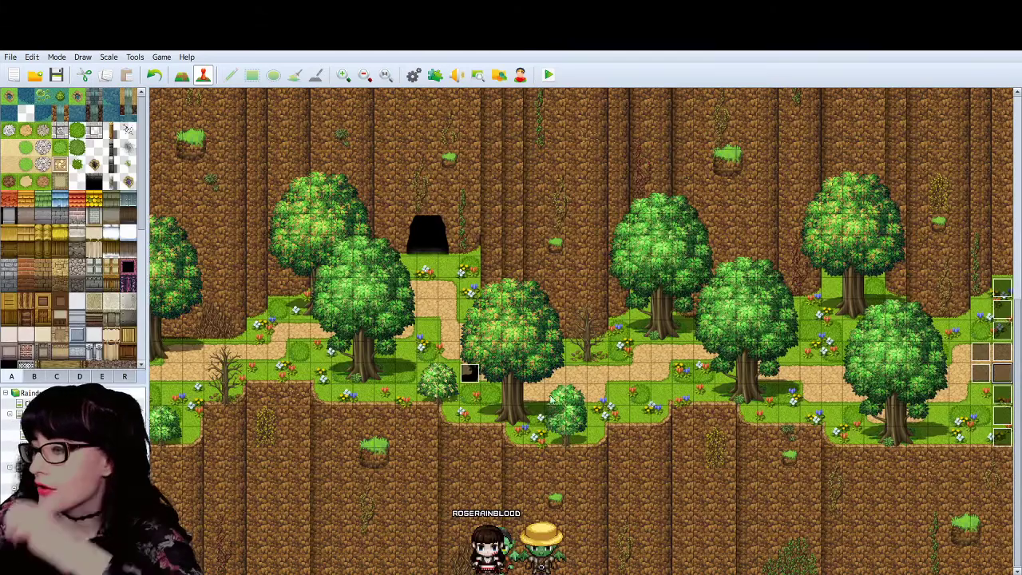
Step: Add a waiting EV019 movement route to the parallel event: Move Right, Turn Left and the PlayableCharacter_RoseRainblood(0) image
shift+scroll(581, 331, left, 5)
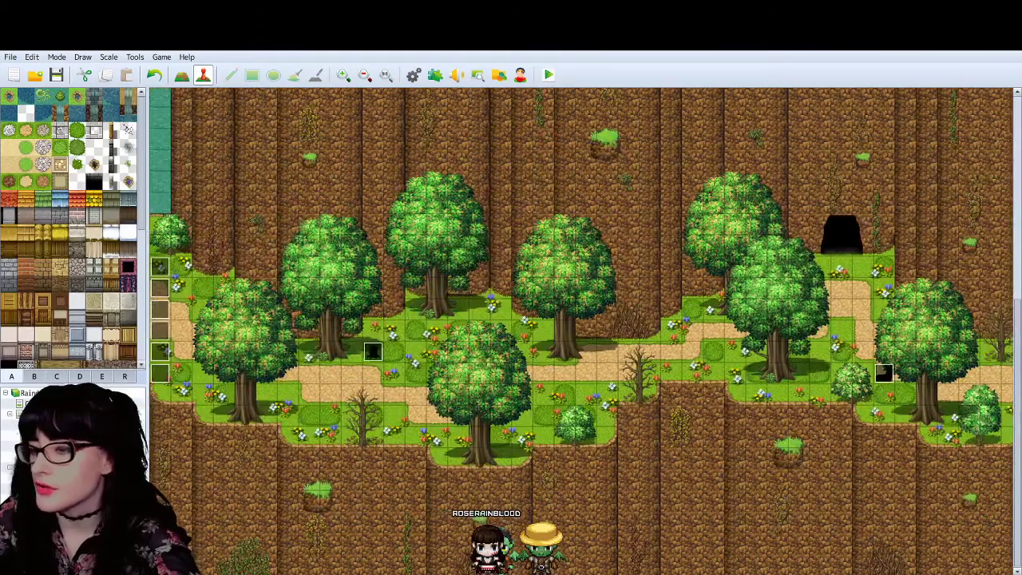
double_click(486, 352)
double_click(461, 272)
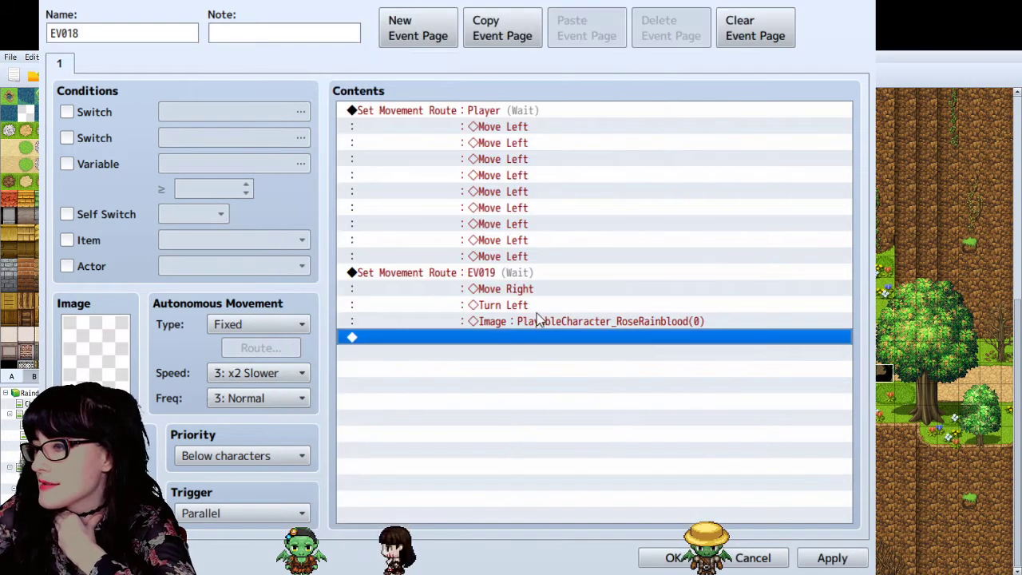
click(512, 273)
key(ctrl+c)
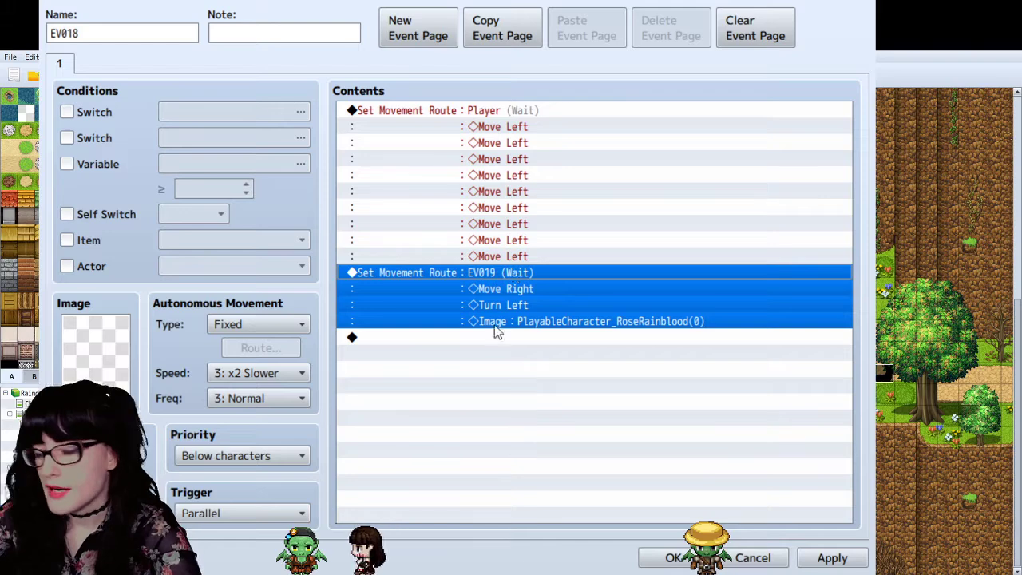
click(493, 337)
key(ctrl+v)
double_click(521, 369)
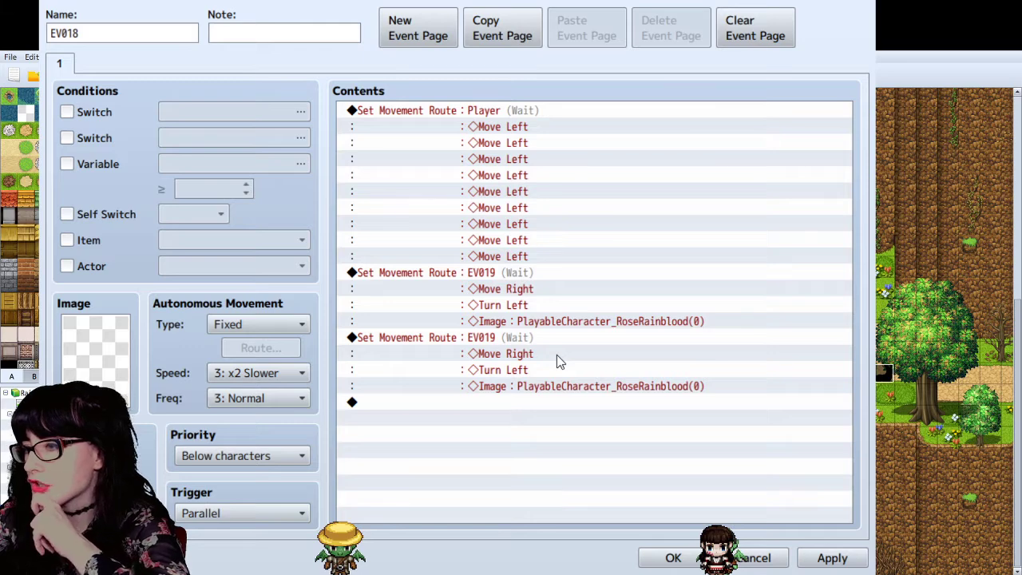
click(688, 387)
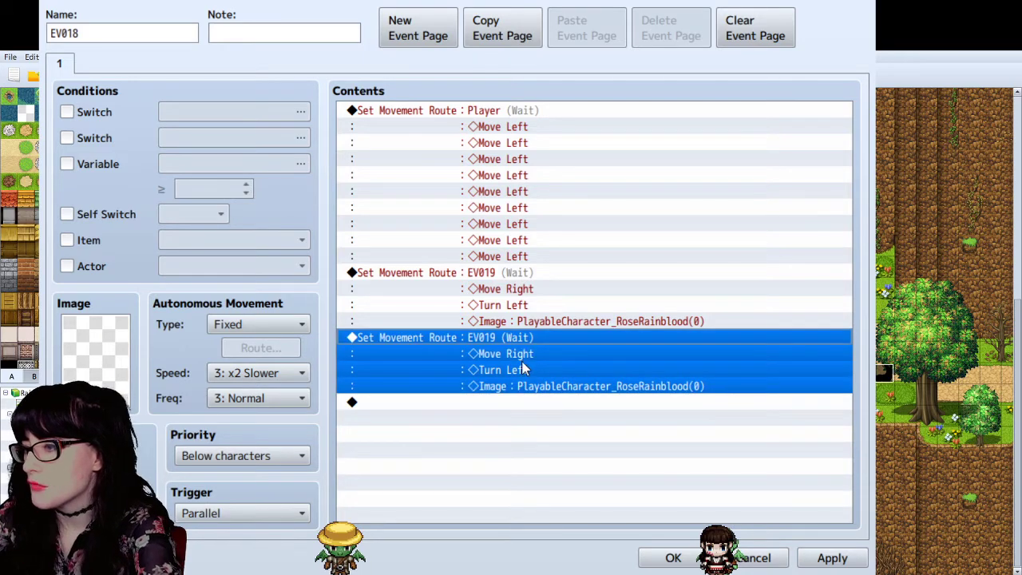
key(Delete)
Step: Apply and save the parallel event, and load the File 4 save in a playtest
click(826, 559)
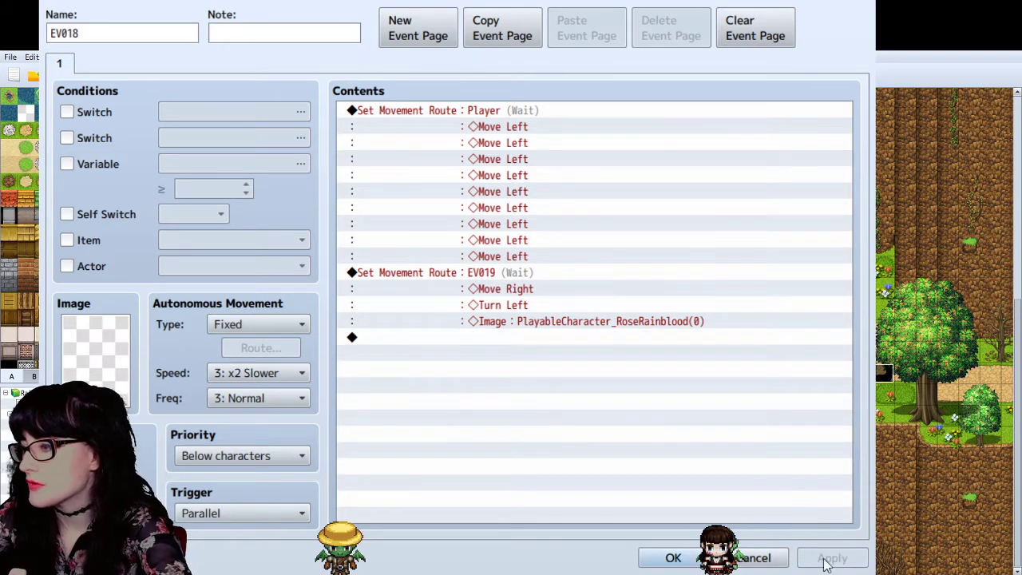
click(673, 559)
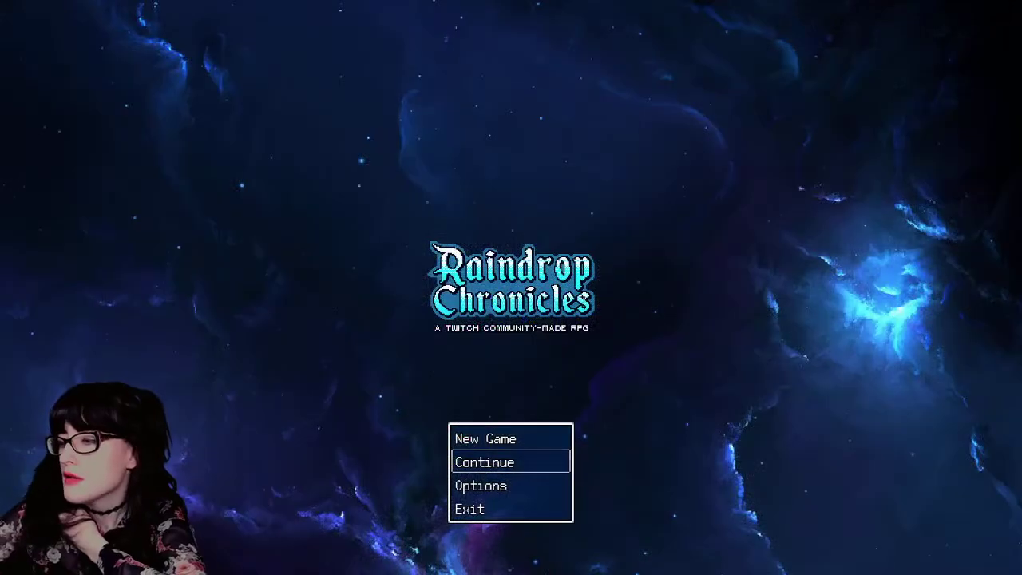
key(Return)
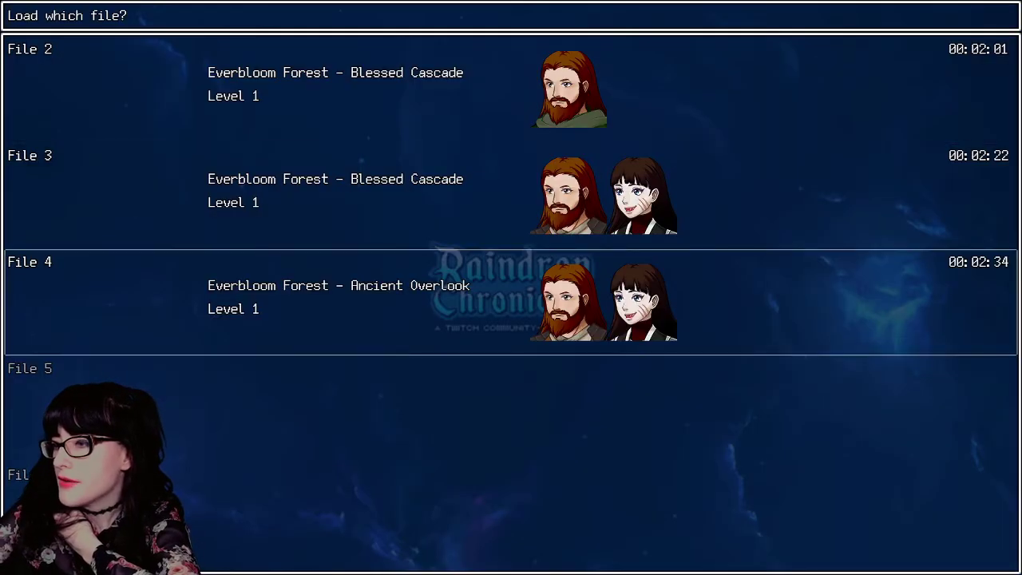
key(Return)
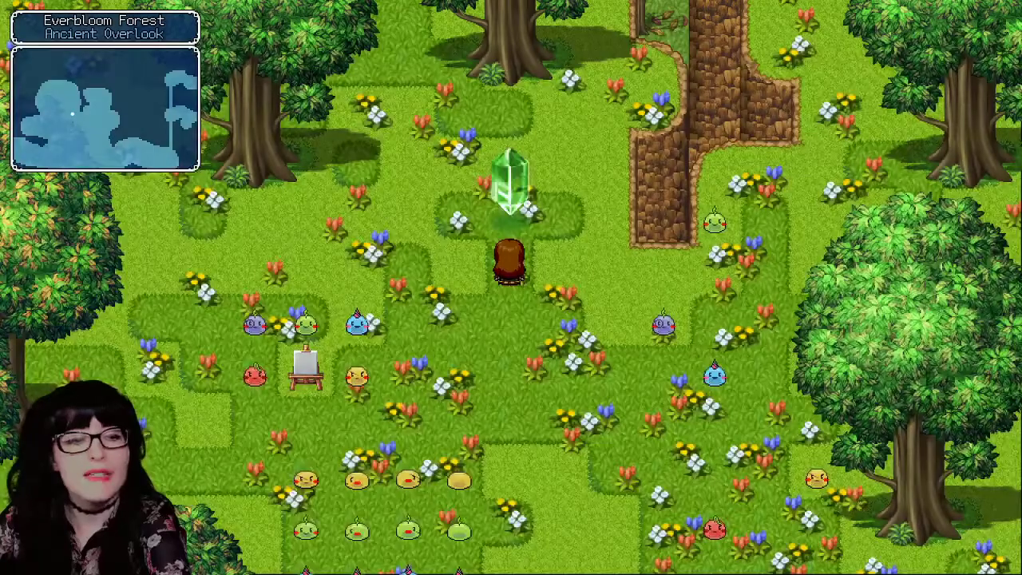
Step: Playtest the route from Ancient Overlook through Serpent's Fork into Tallstone Mountain and check the party menu there
key(Down)
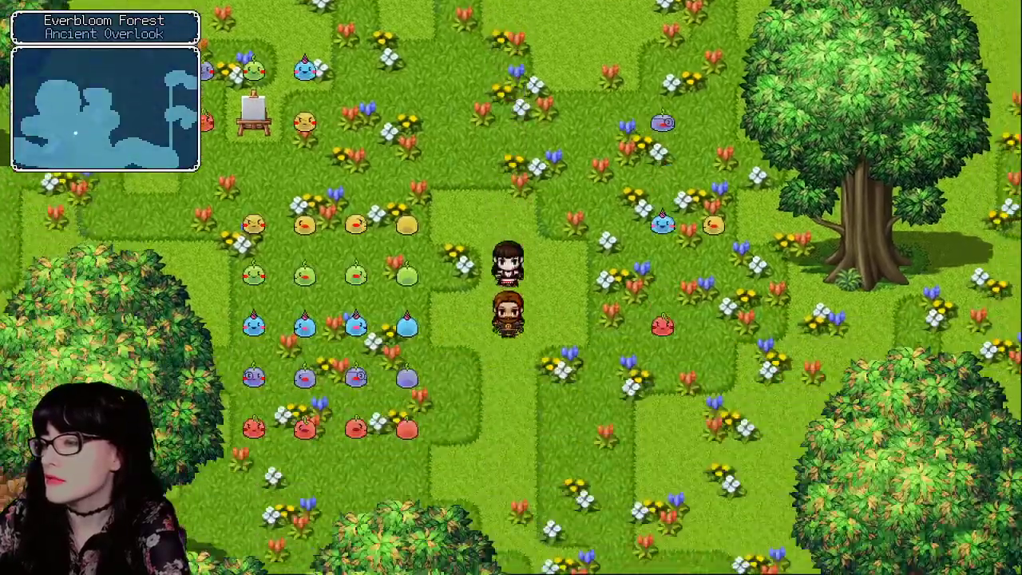
key(Right)
key(Down)
key(Right)
key(Down)
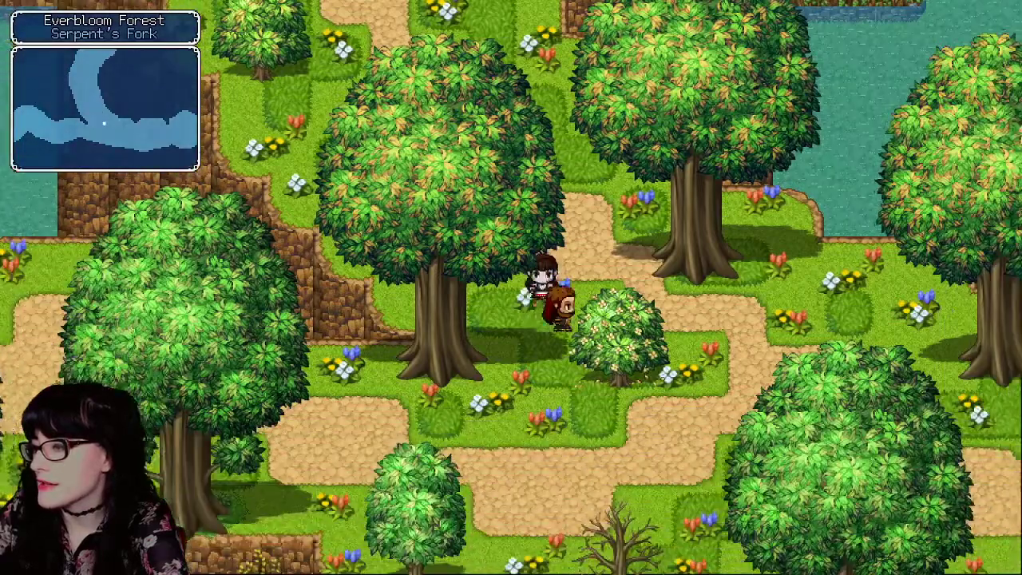
key(Right)
key(Down)
key(Right)
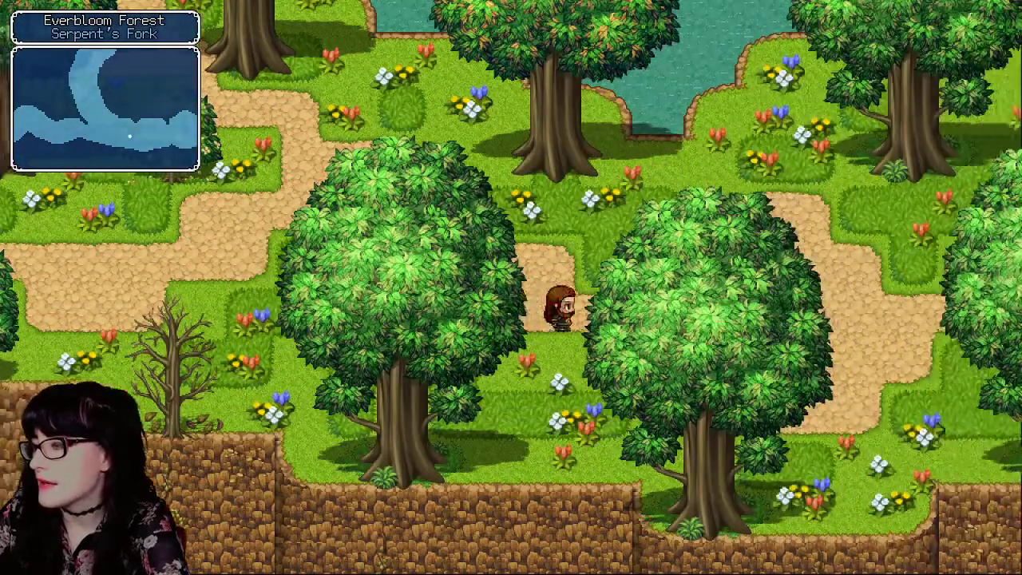
key(Down)
key(Right)
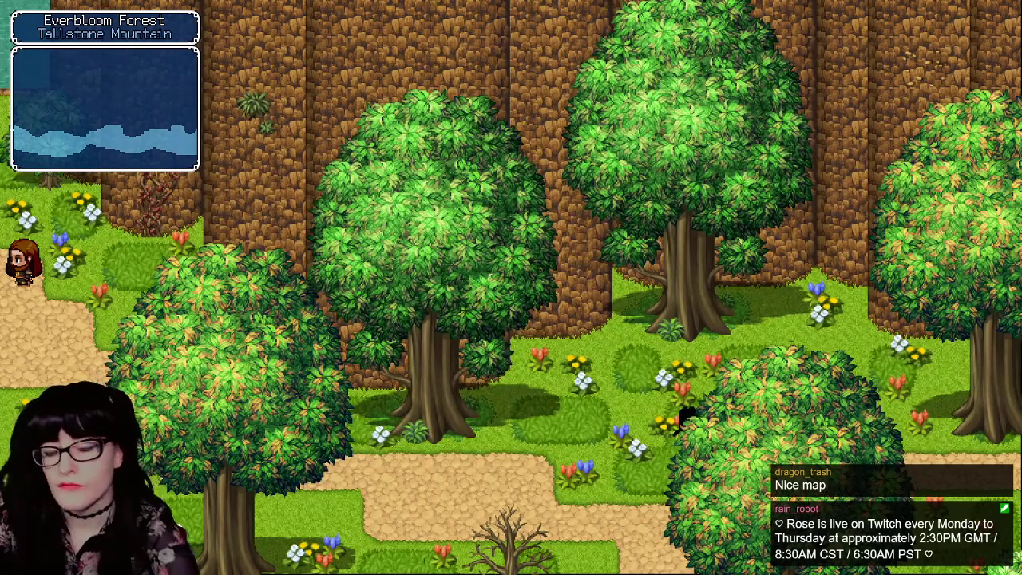
key(Escape)
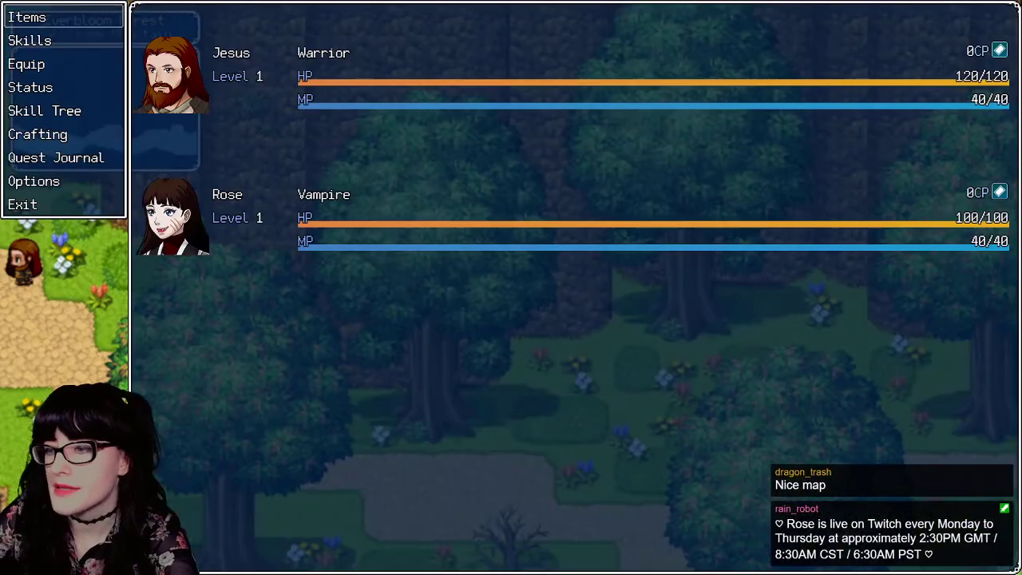
key(Escape)
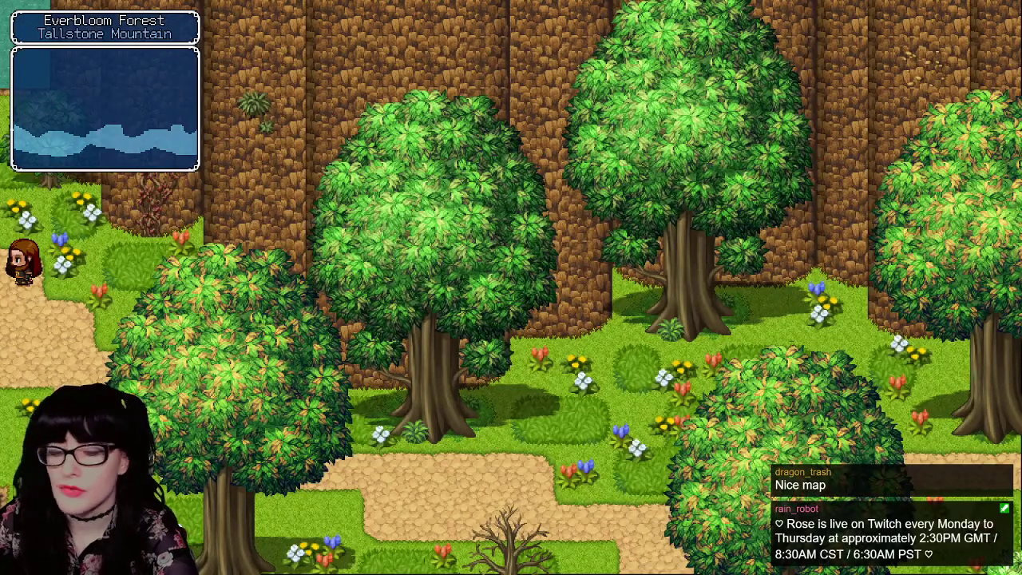
Step: Restart the playtest, walk the party through Silent Haven and save the game to File 5
key(alt+Tab)
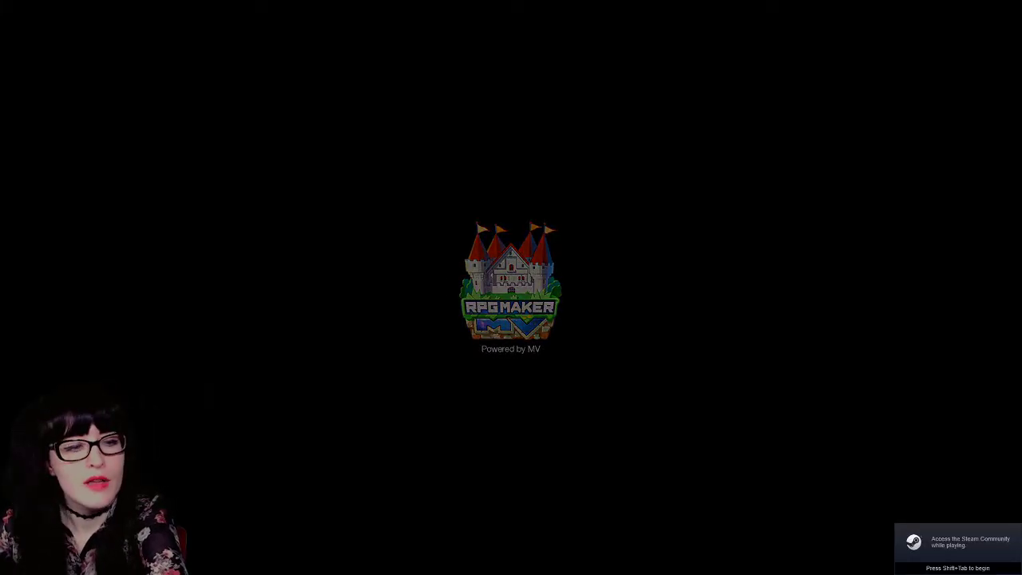
key(Return)
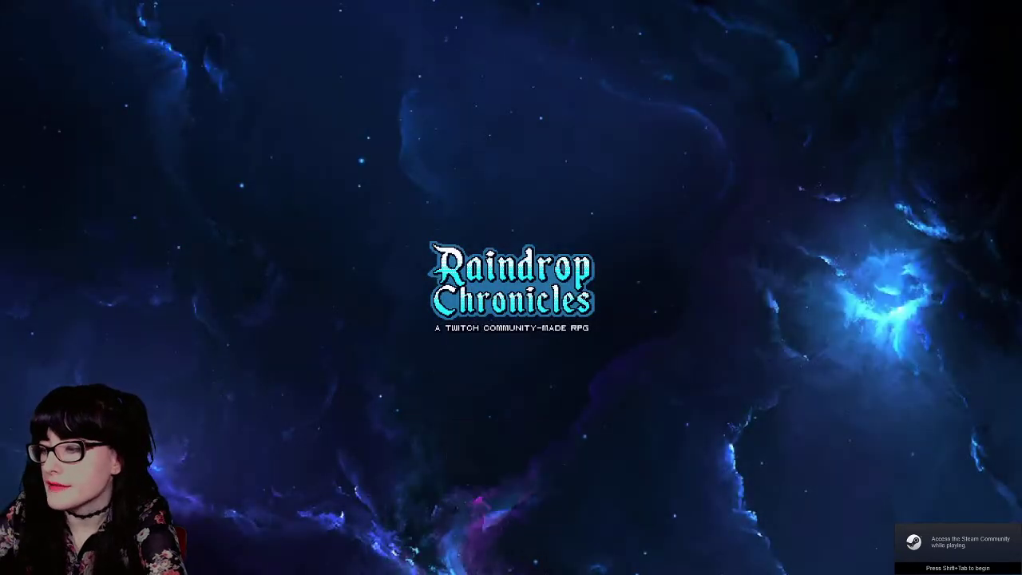
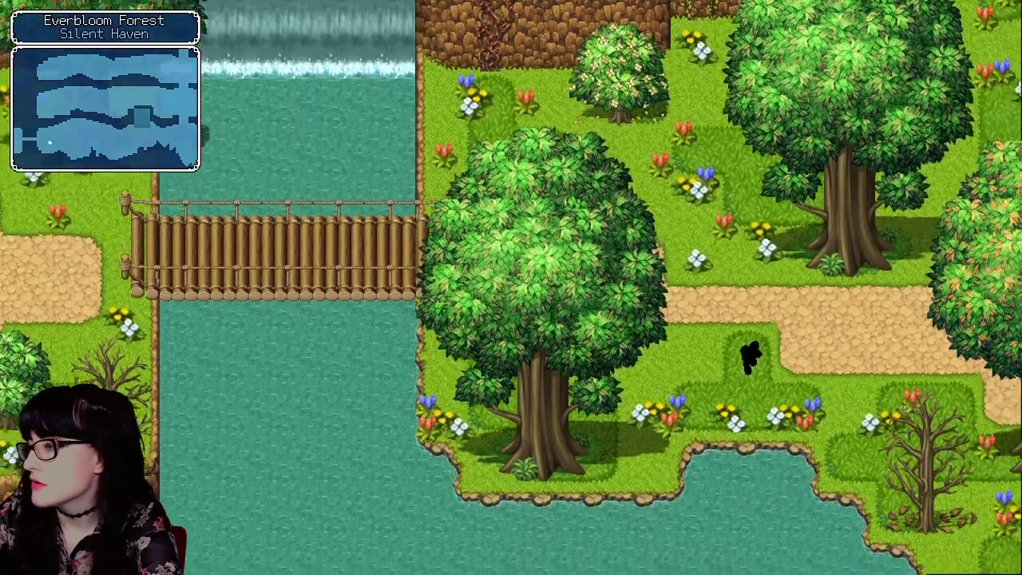
key(Right)
key(Down)
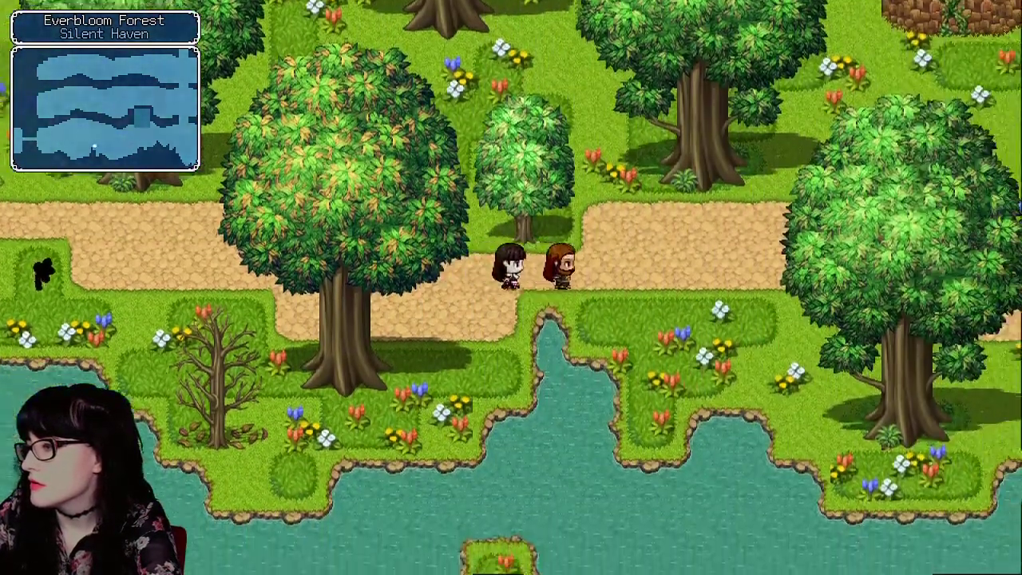
key(Up)
key(Right)
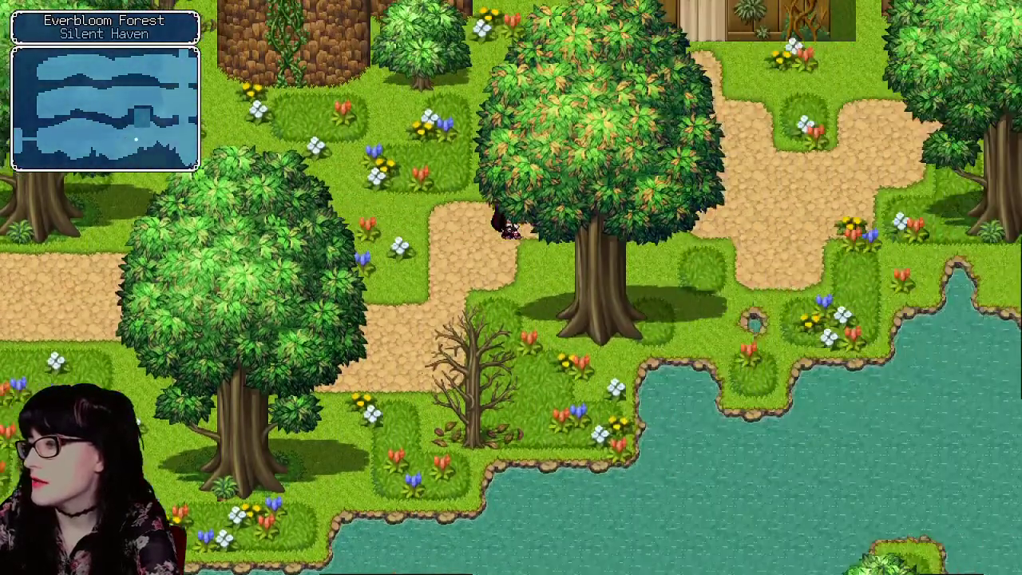
key(Up)
key(Right)
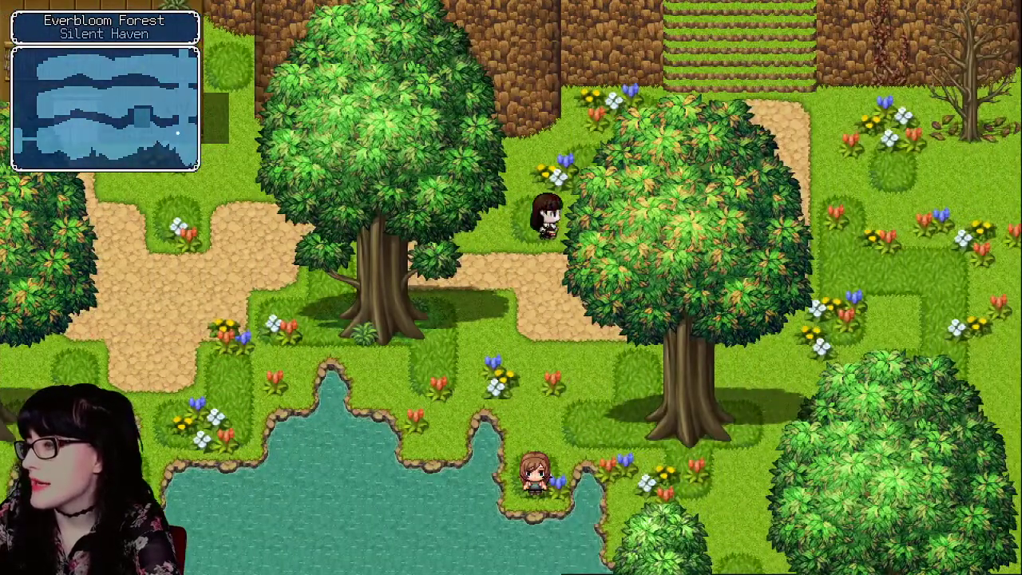
key(Right)
key(Up)
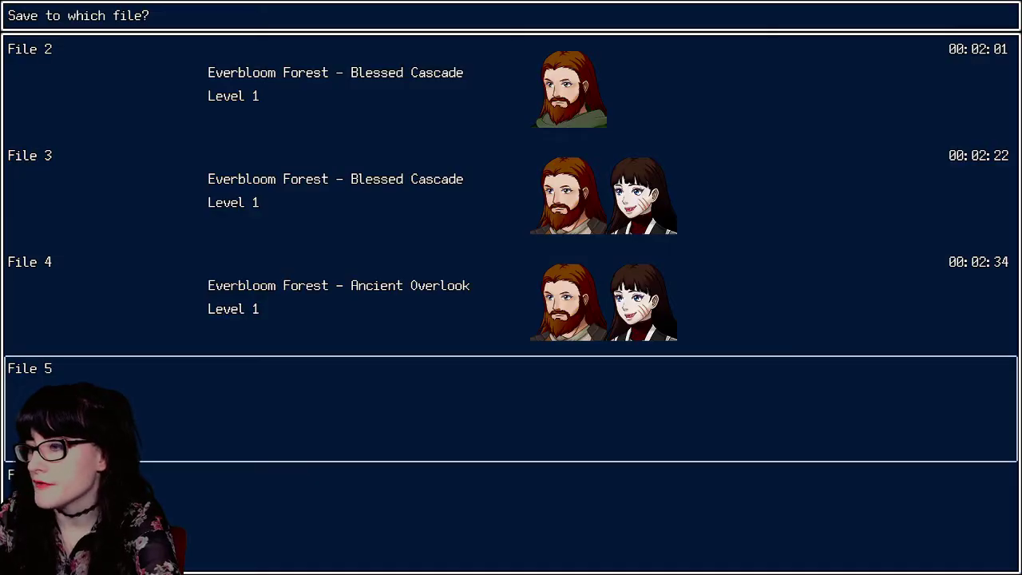
key(Return)
Step: Walk the party west through Silent Haven and across the wooden bridge into Tallstone Mountain
key(Down)
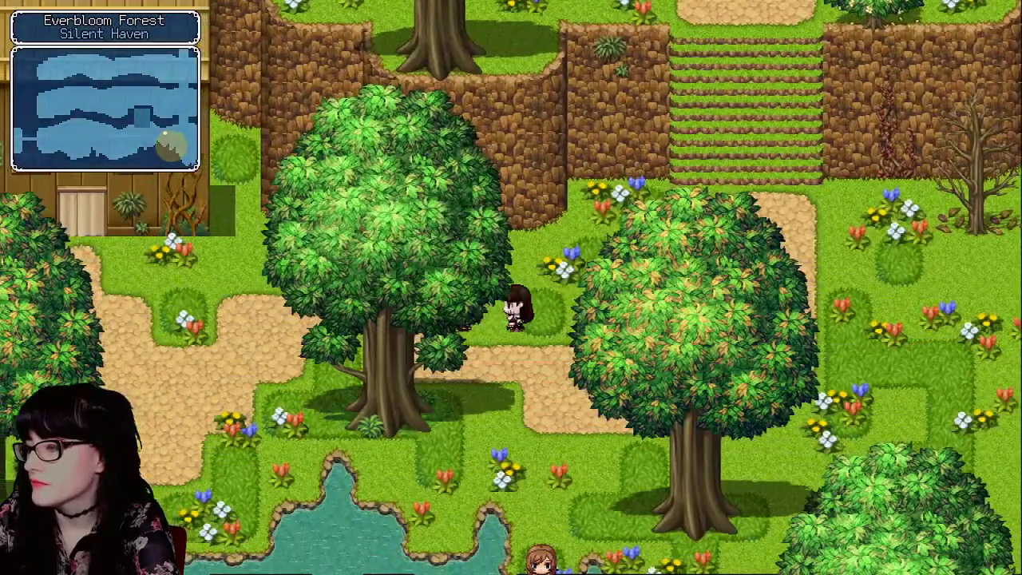
key(Left)
key(Left)
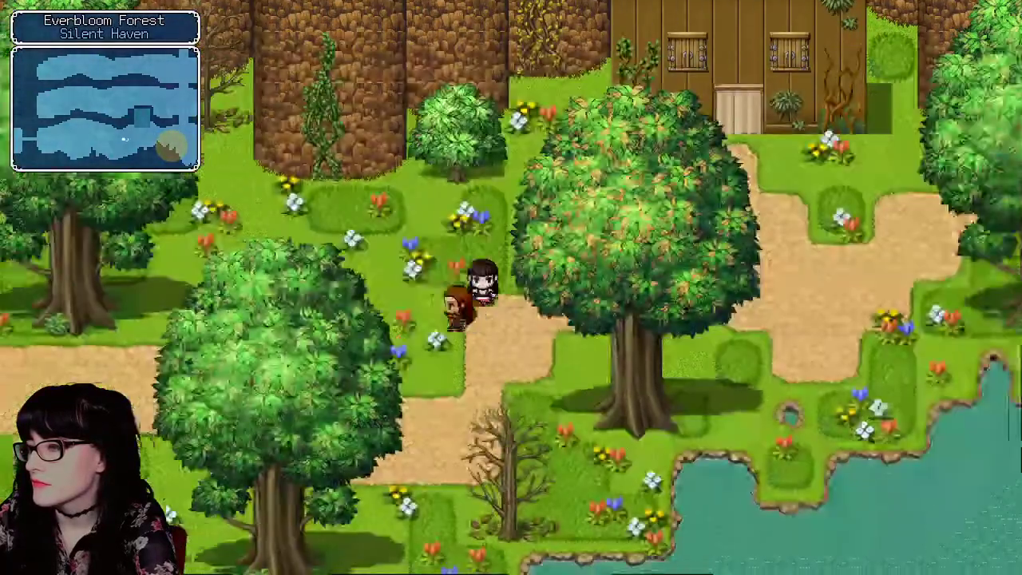
key(Left)
key(Right)
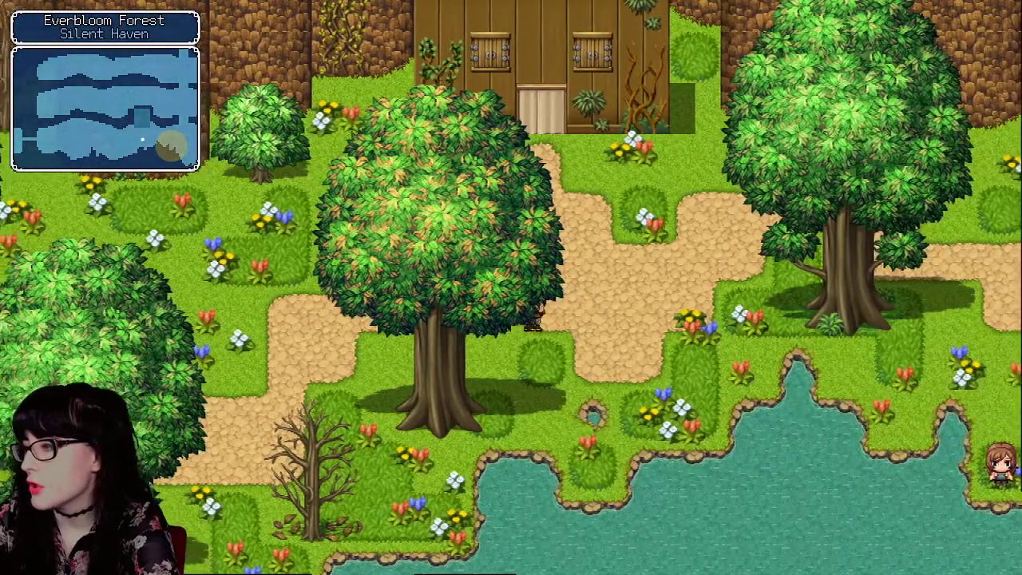
key(Left)
key(Down)
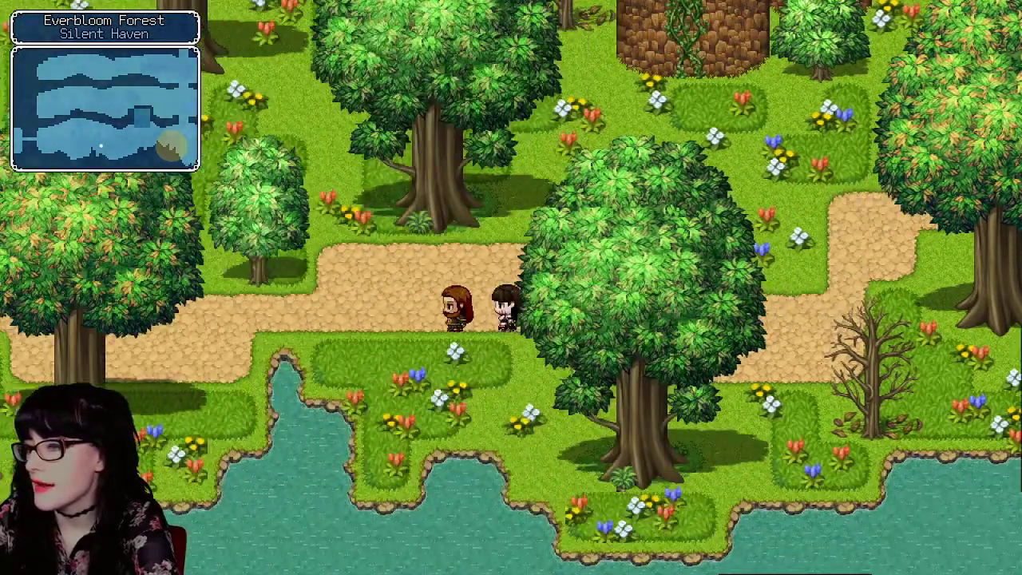
key(Left)
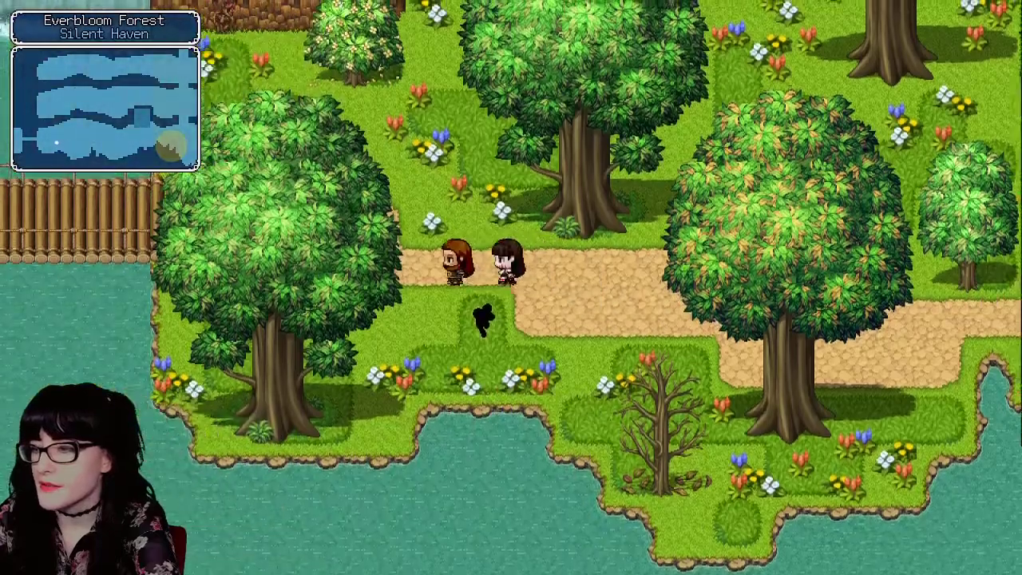
key(Left)
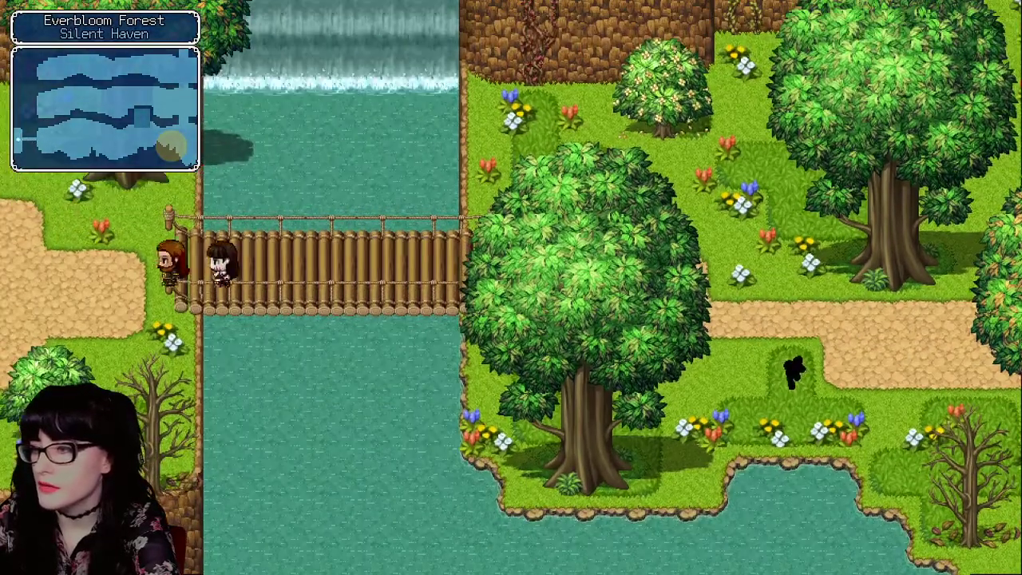
key(Left)
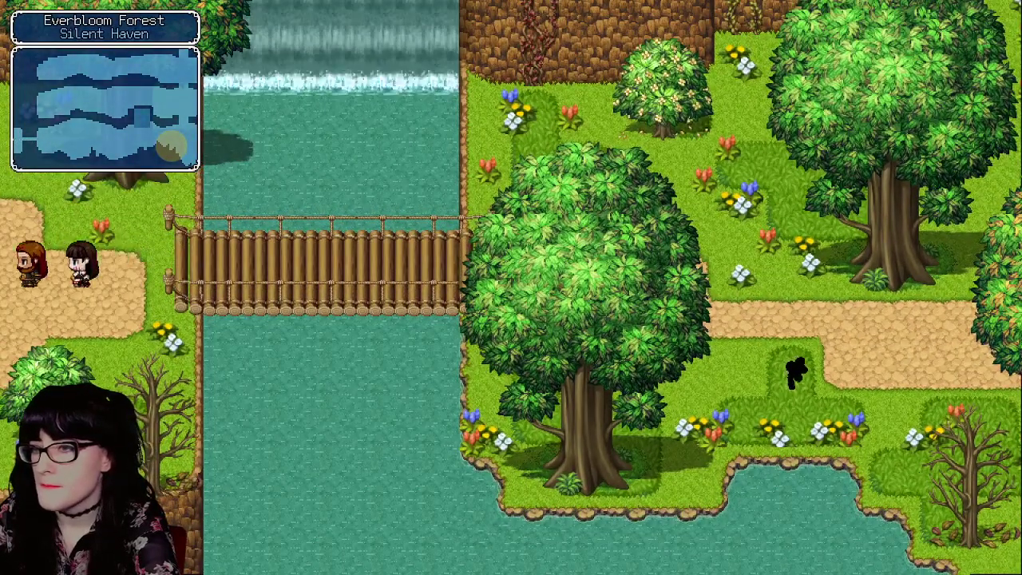
key(Left)
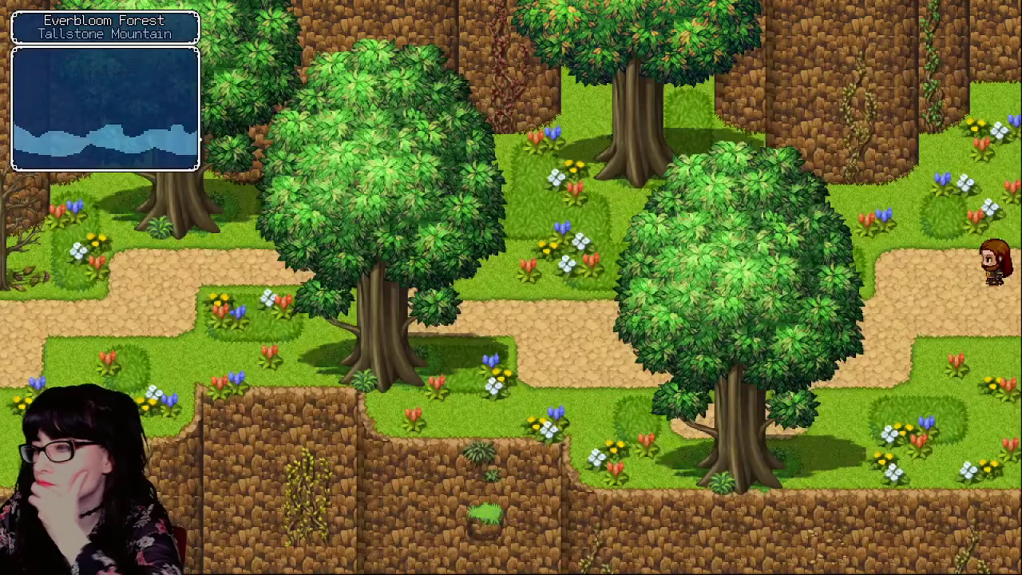
Step: Test the party's movement along the path at Tallstone Mountain's eastern entrance
key(Left)
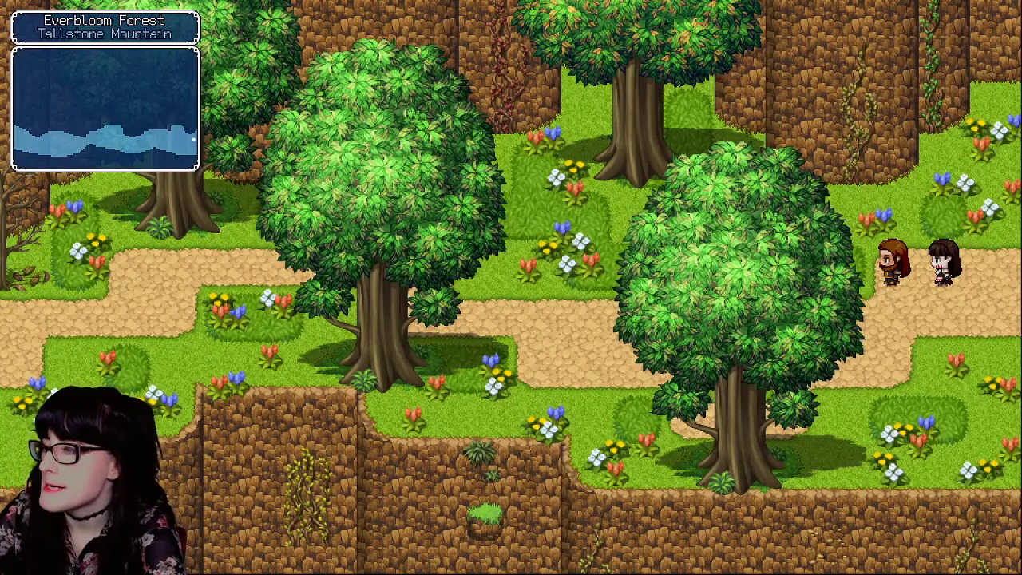
key(Left)
key(Down)
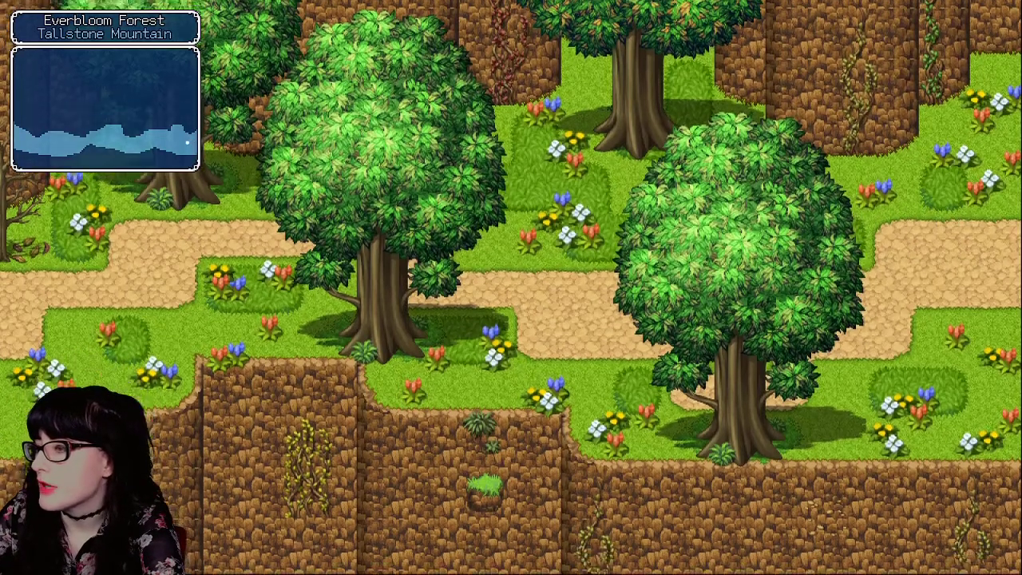
key(Left)
key(Left)
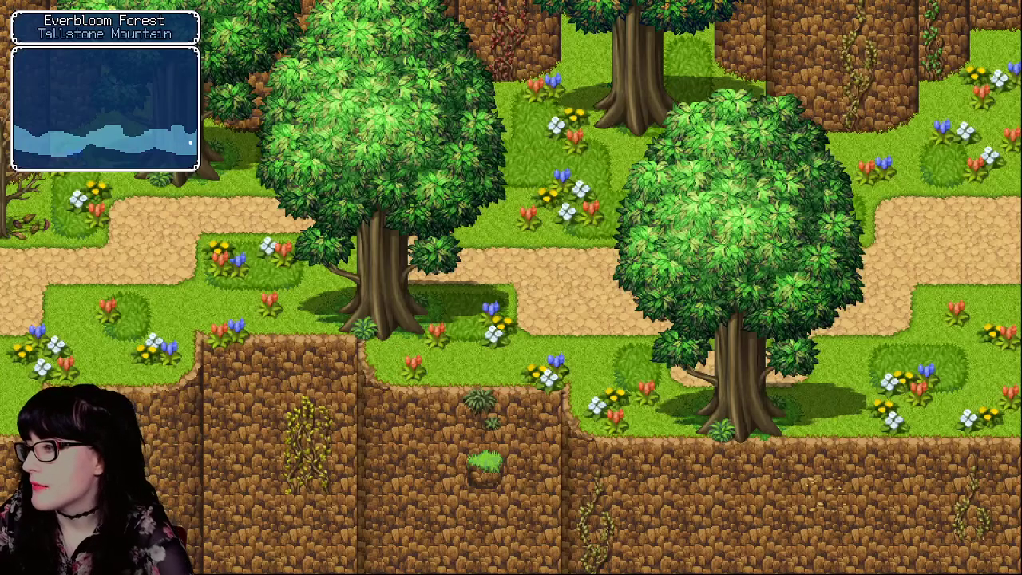
key(Right)
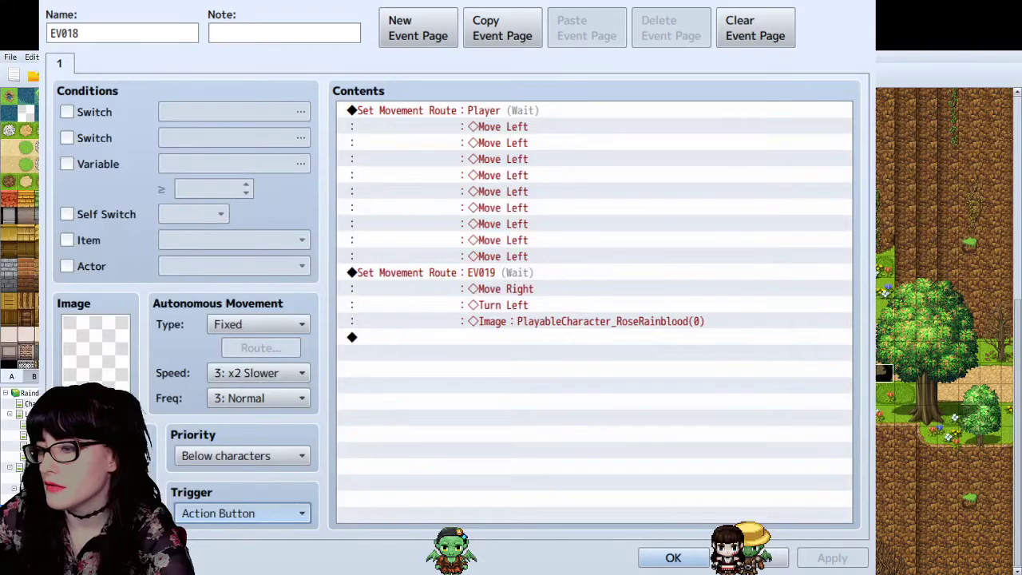
Step: Set the trigger of the Tallstone Mountain cutscene event EV018 to Parallel and apply the event
click(209, 568)
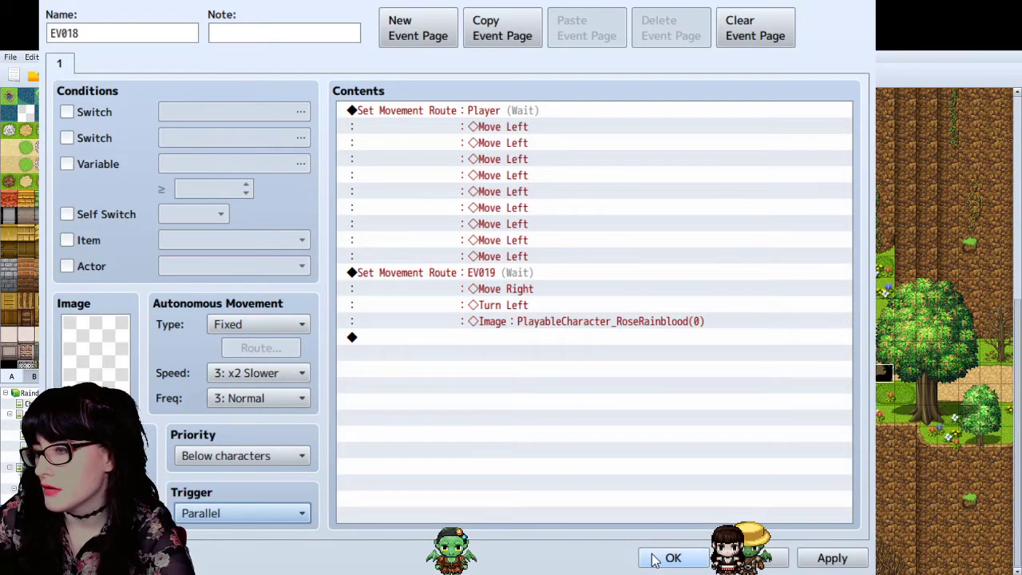
click(653, 559)
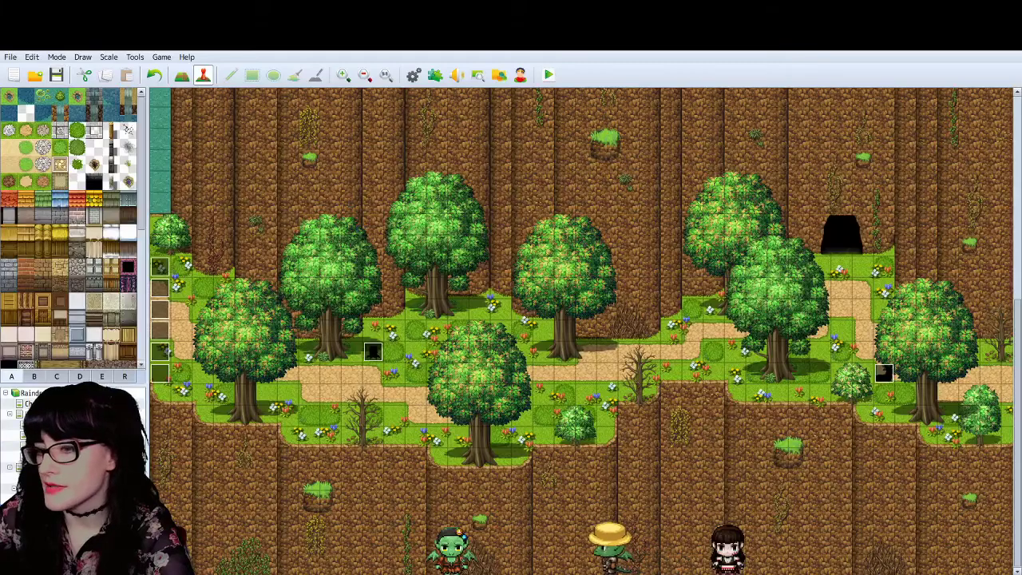
key(ctrl+z)
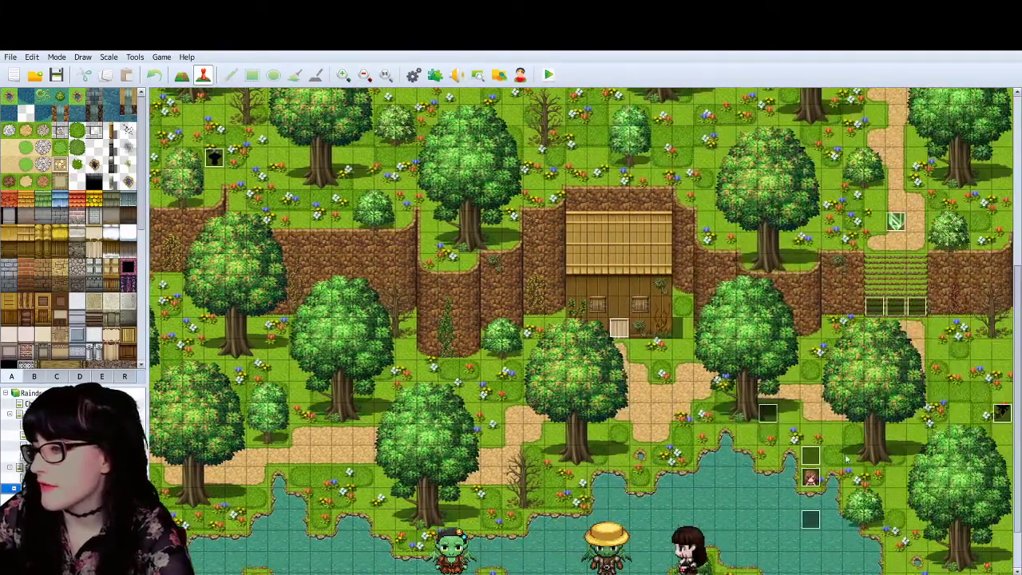
Step: Open the Fiona event EV011 beside the lake on the Silent Haven map and compare its two pages and their conditions
double_click(811, 477)
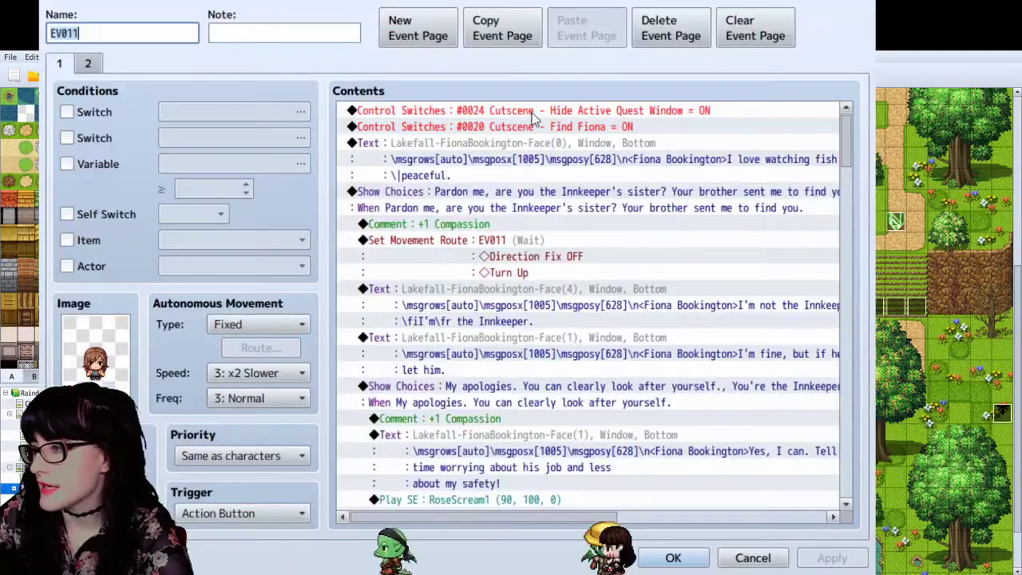
click(533, 112)
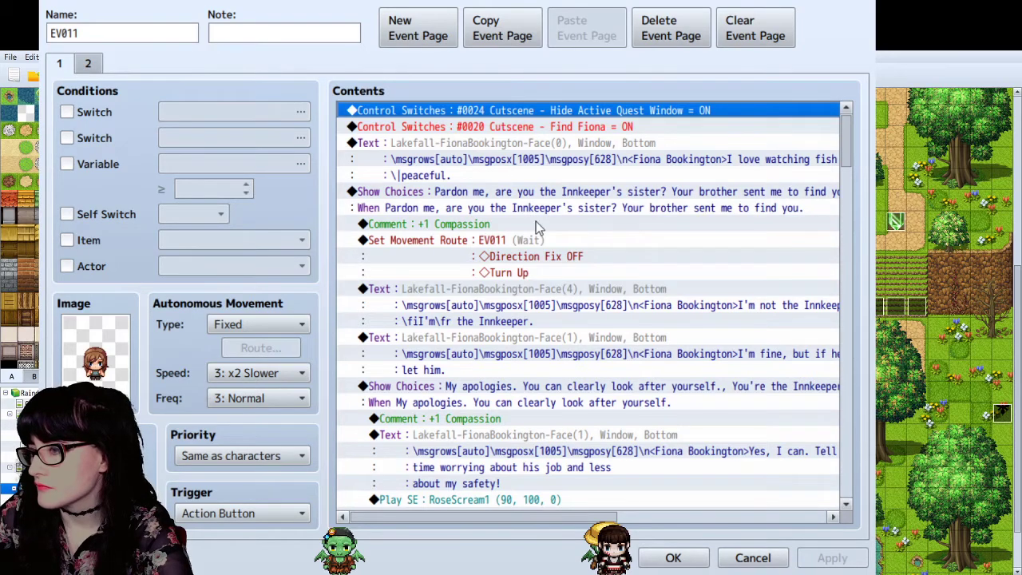
click(93, 70)
click(56, 67)
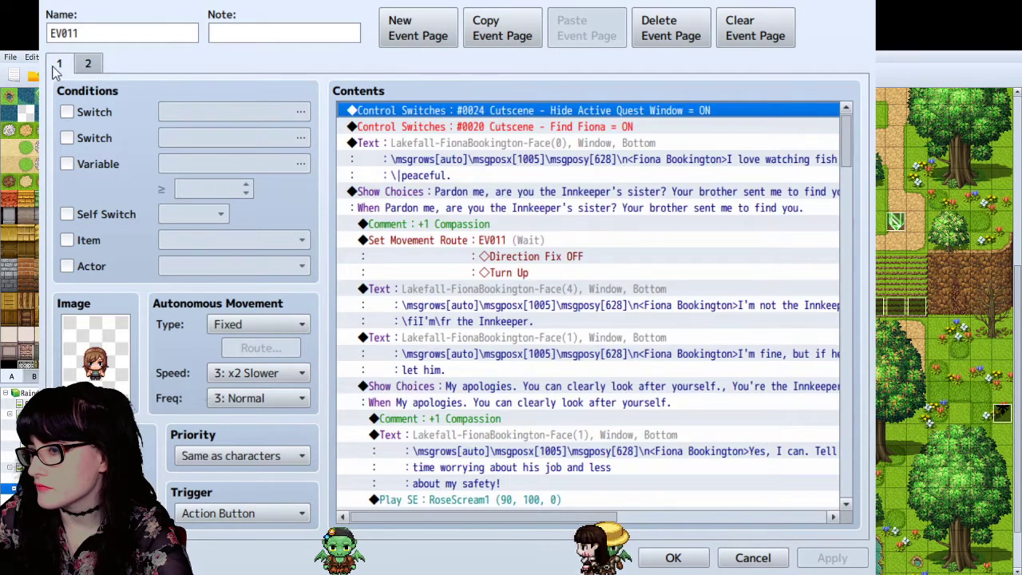
click(84, 64)
click(226, 119)
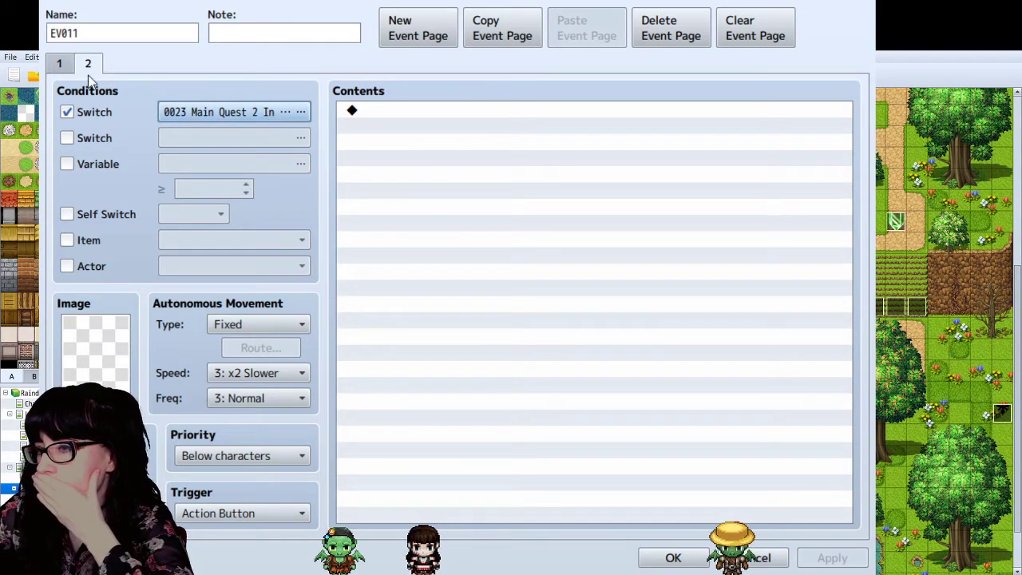
click(64, 63)
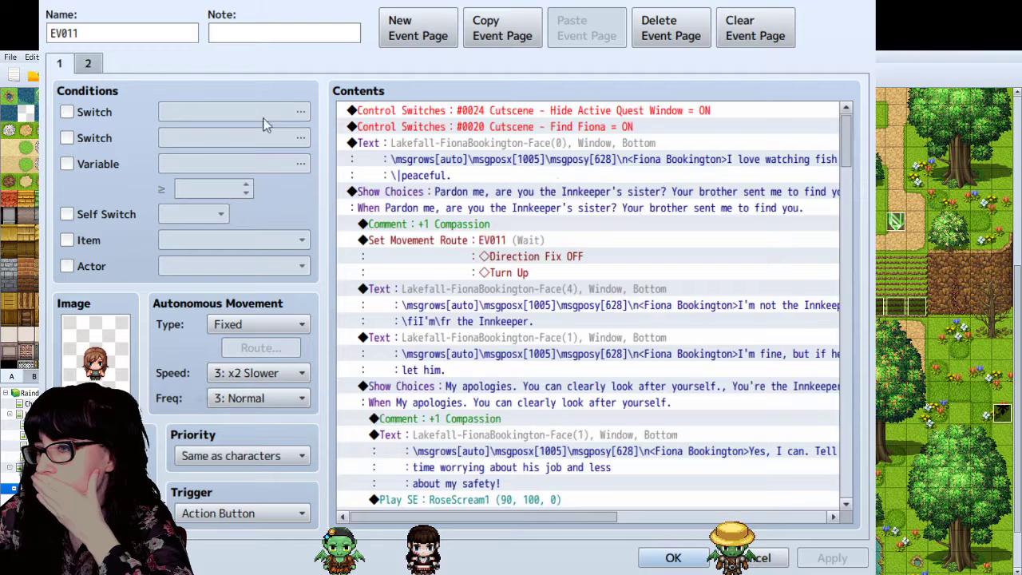
Step: Review the Hide Active Quest Window and Find Fiona switch commands at the start of EV011, and close the event
click(549, 127)
click(558, 116)
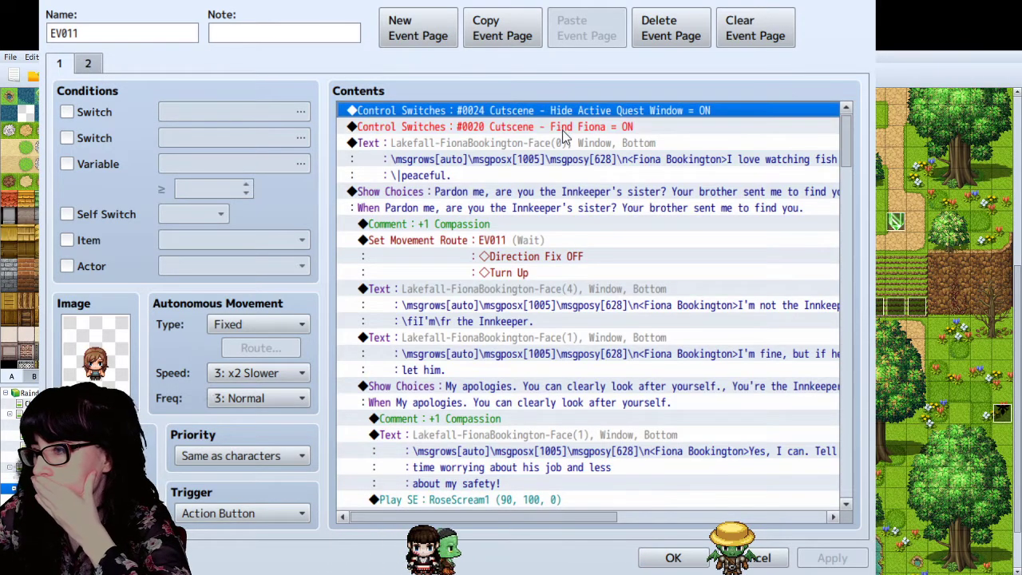
click(562, 127)
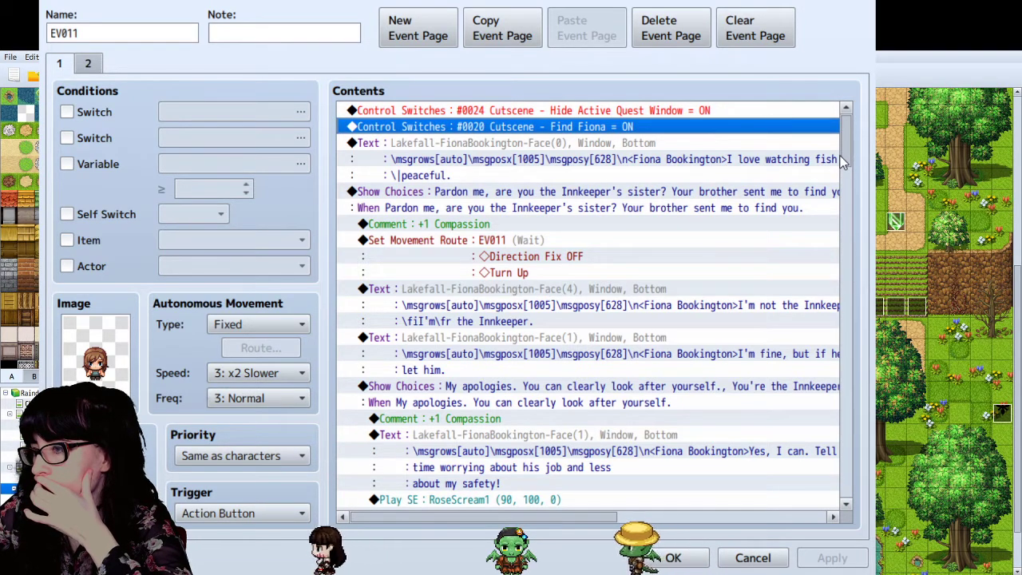
click(721, 110)
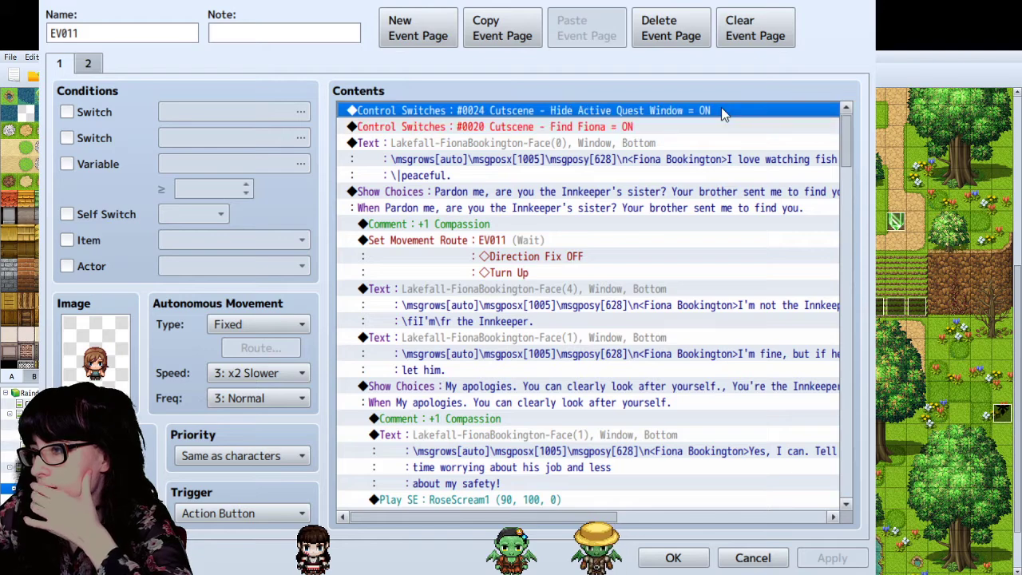
click(663, 128)
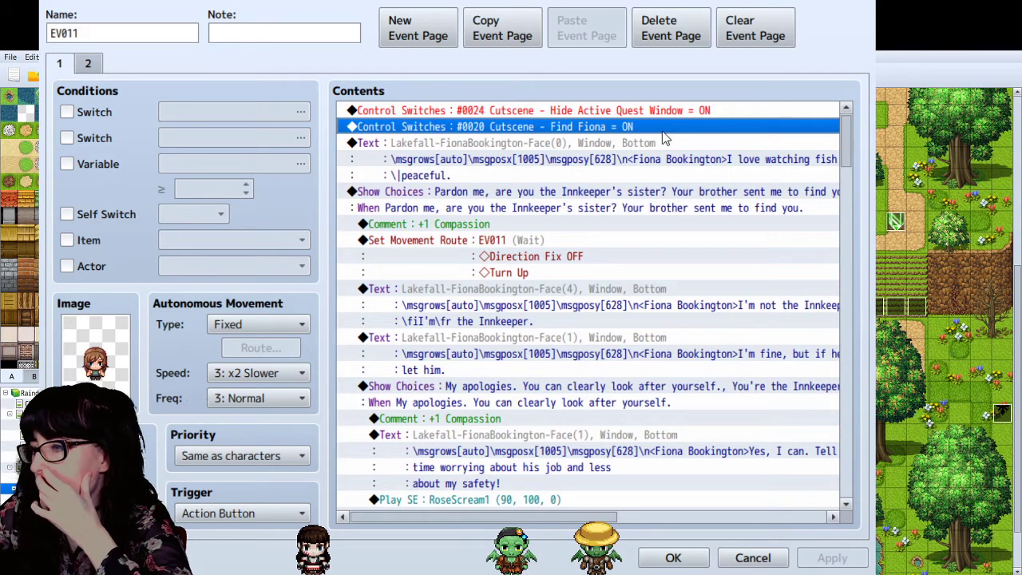
click(584, 164)
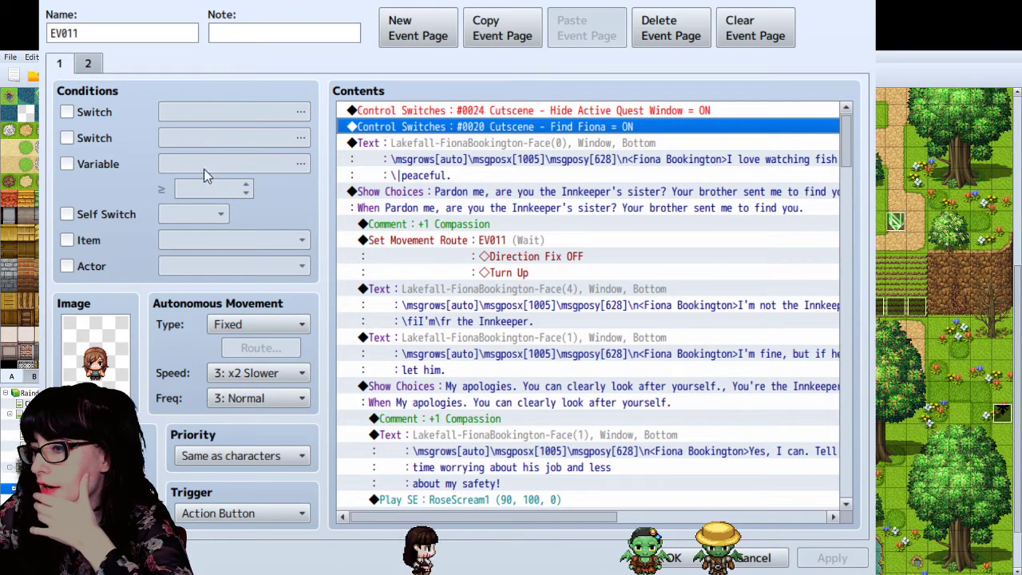
click(673, 558)
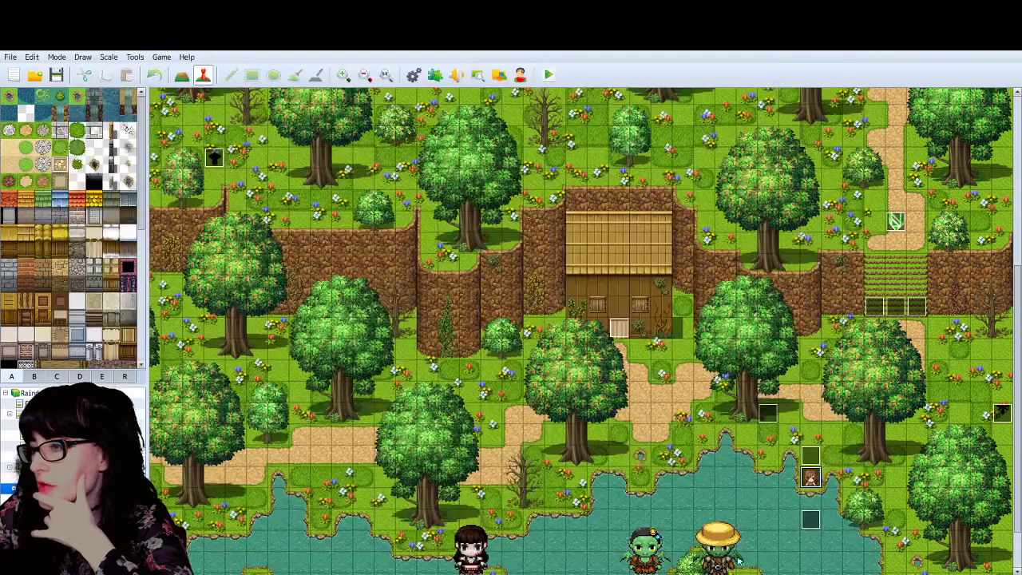
Step: Examine the switch condition and commands of EV045, the event just above Fiona on the lakeshore
scroll(781, 525, down, 1)
double_click(811, 441)
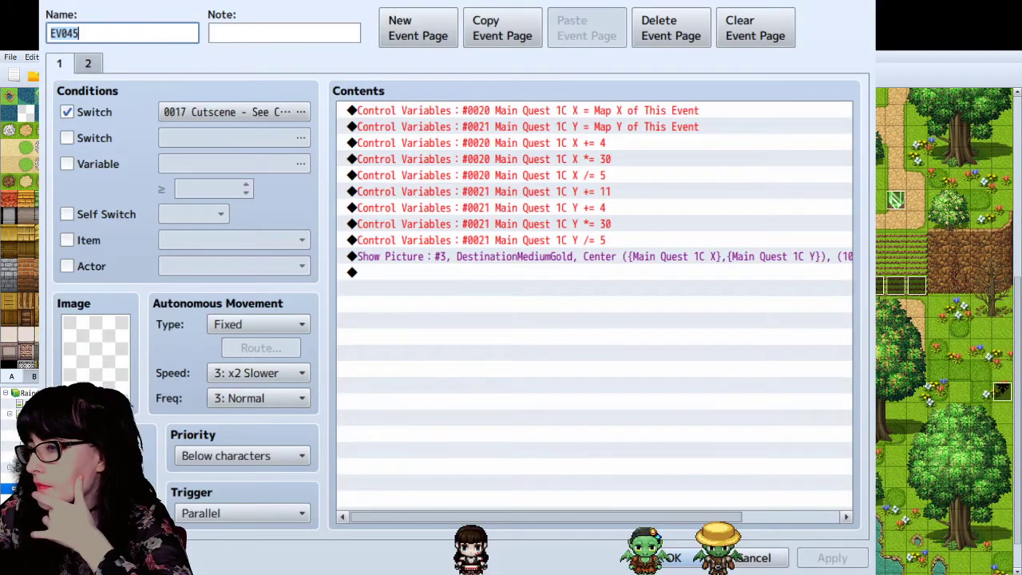
click(258, 106)
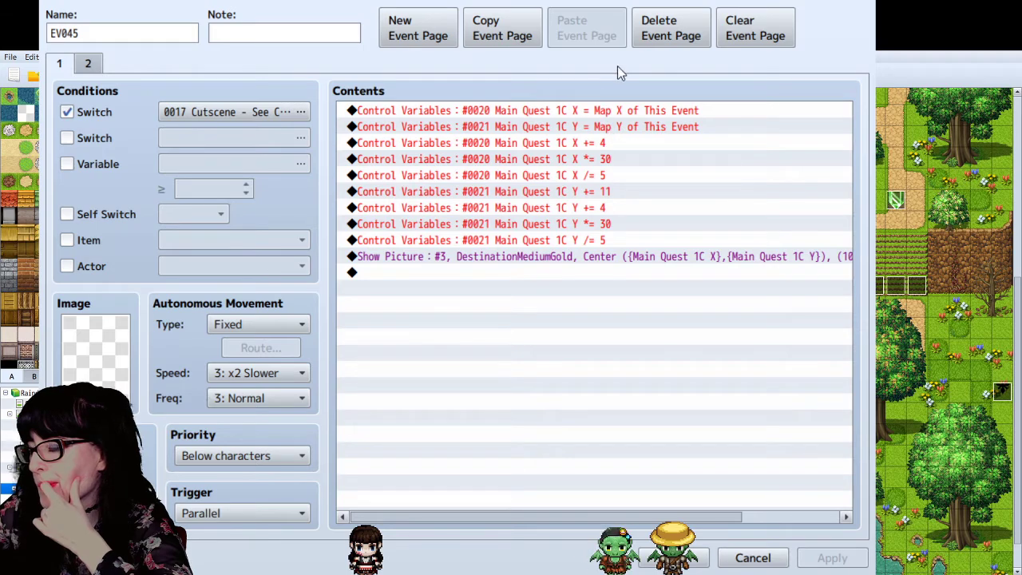
click(673, 557)
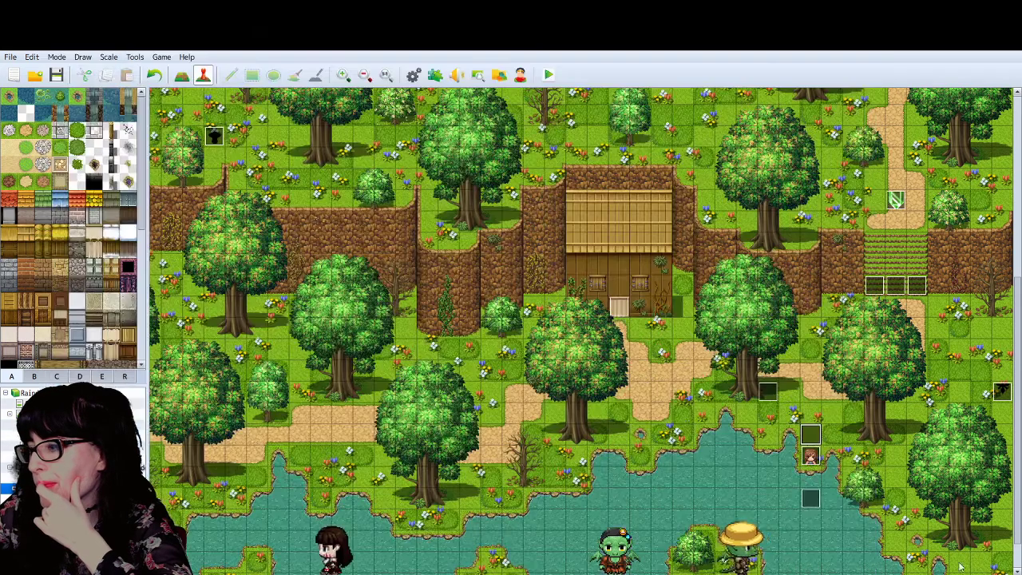
Step: Check the events at the head of the northern stairway on the Silent Haven map
scroll(926, 436, up, 5)
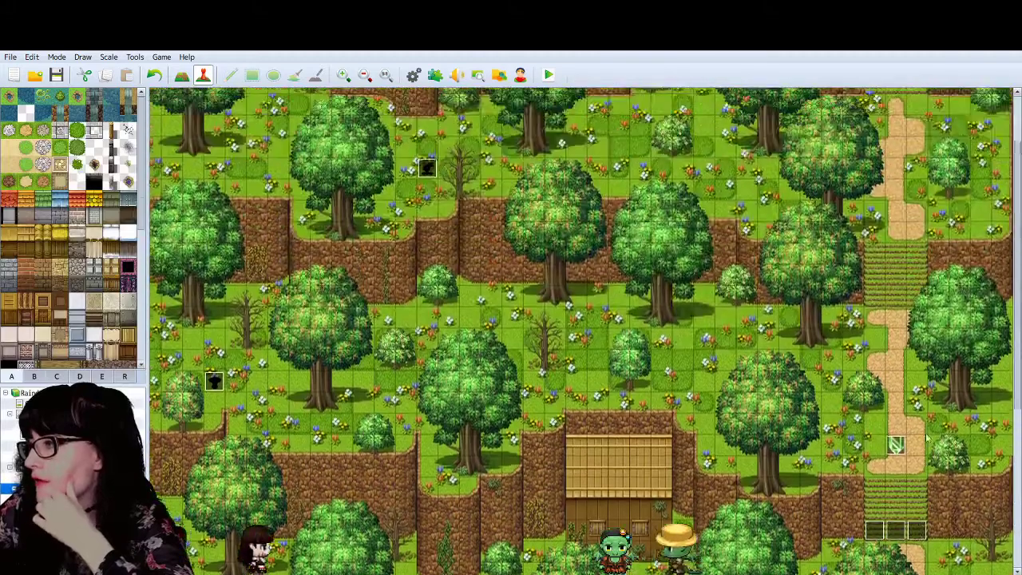
scroll(926, 436, up, 2)
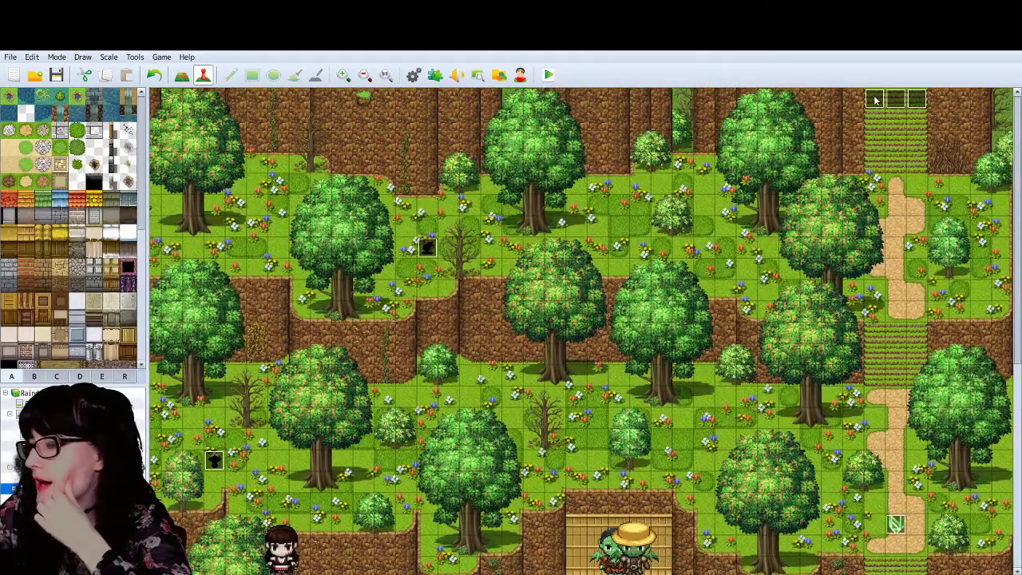
double_click(785, 130)
click(870, 1)
scroll(581, 331, down, 9)
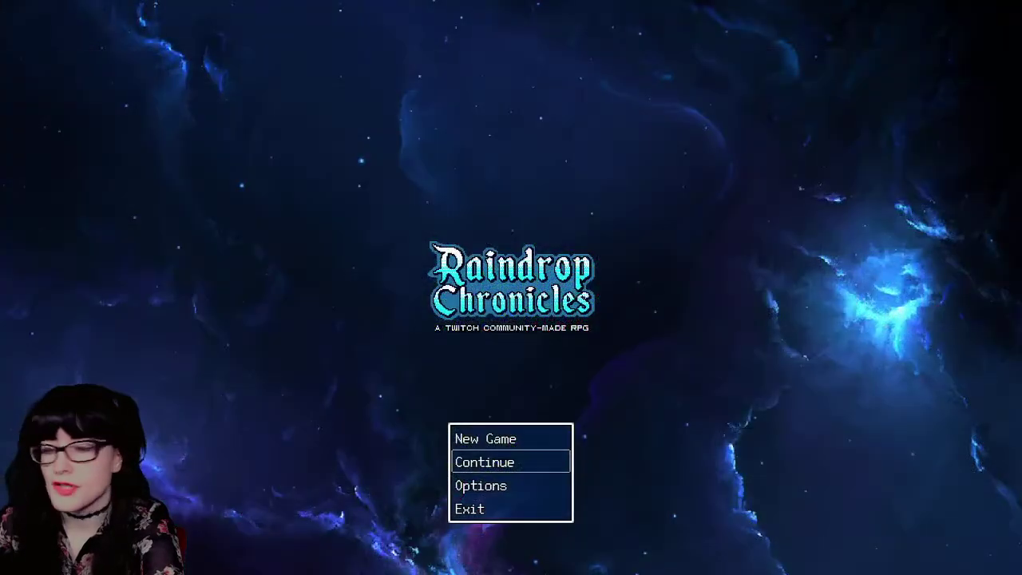
Step: Load File 5 in the playtest and walk the party west through Silent Haven onto the wooden bridge
key(Return)
key(Return)
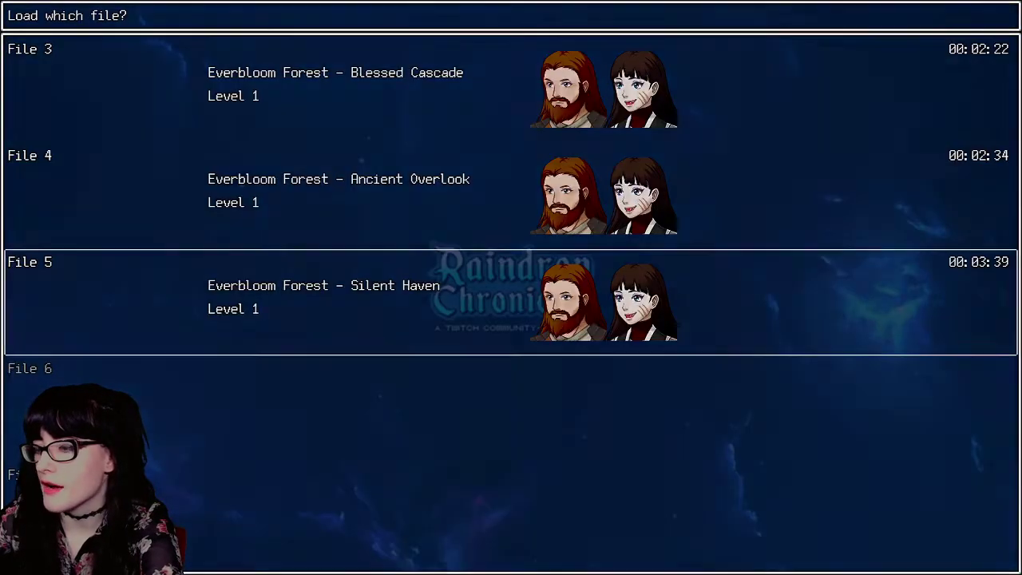
key(Down)
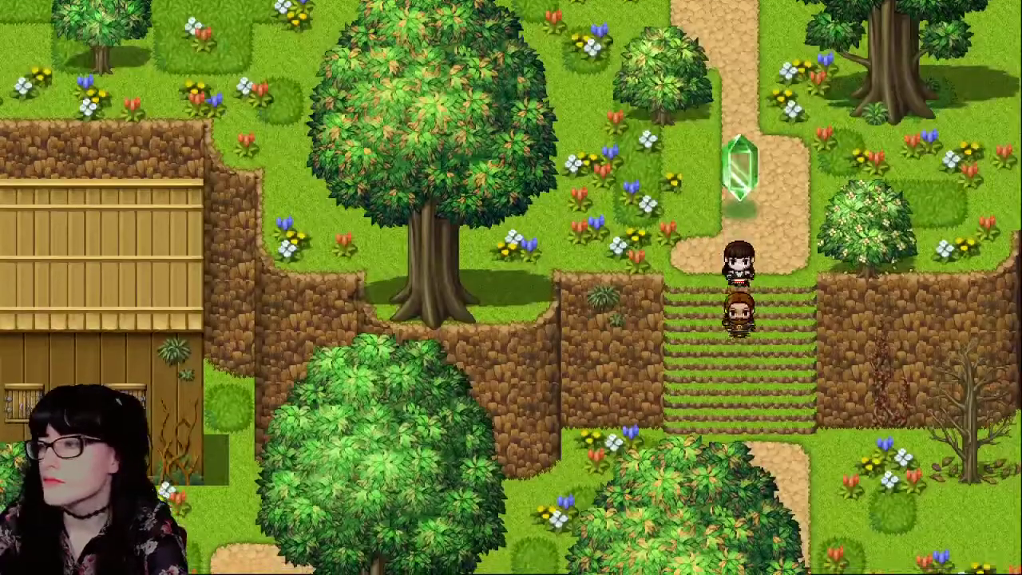
key(Left)
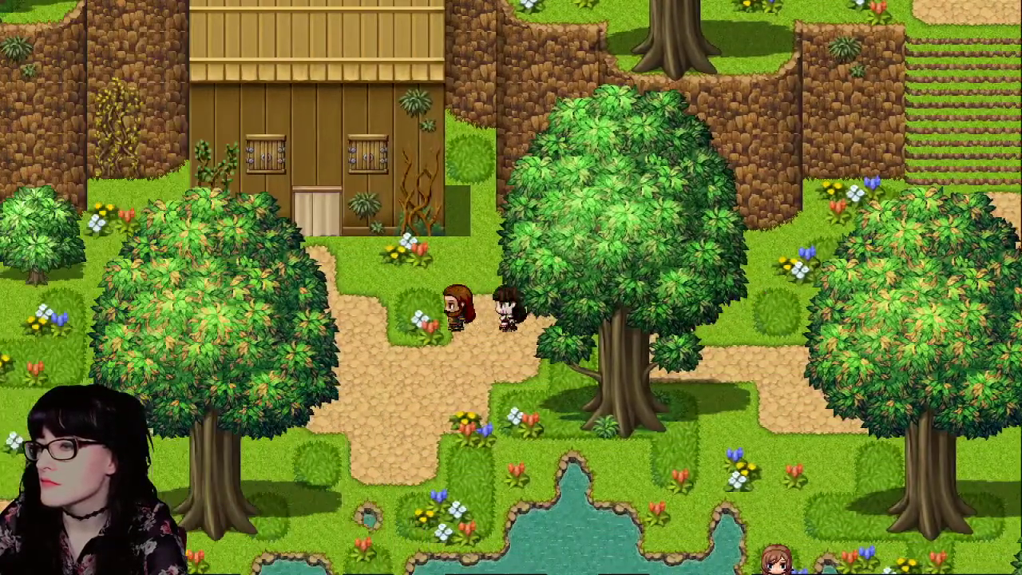
key(Down)
key(Left)
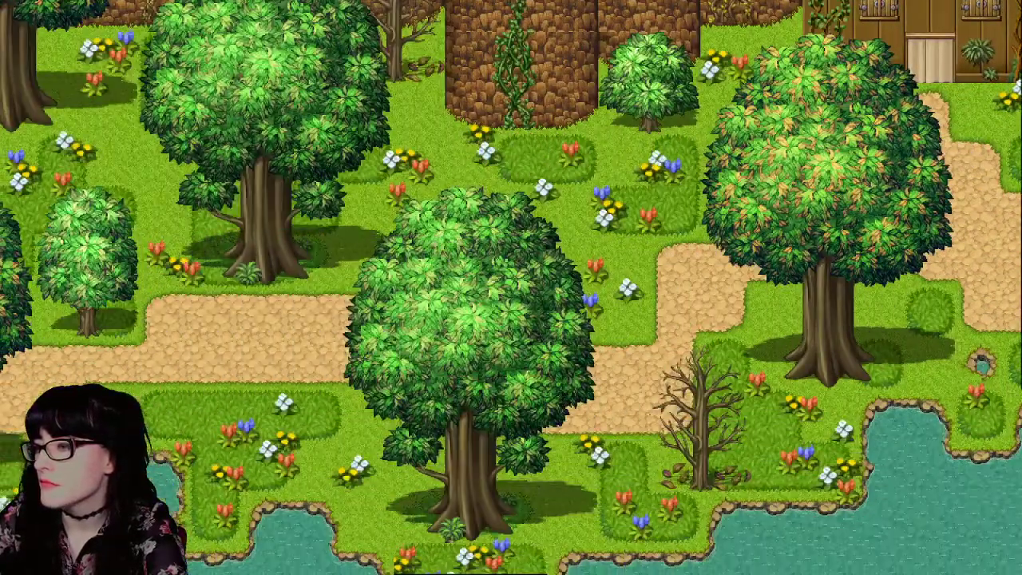
key(Left)
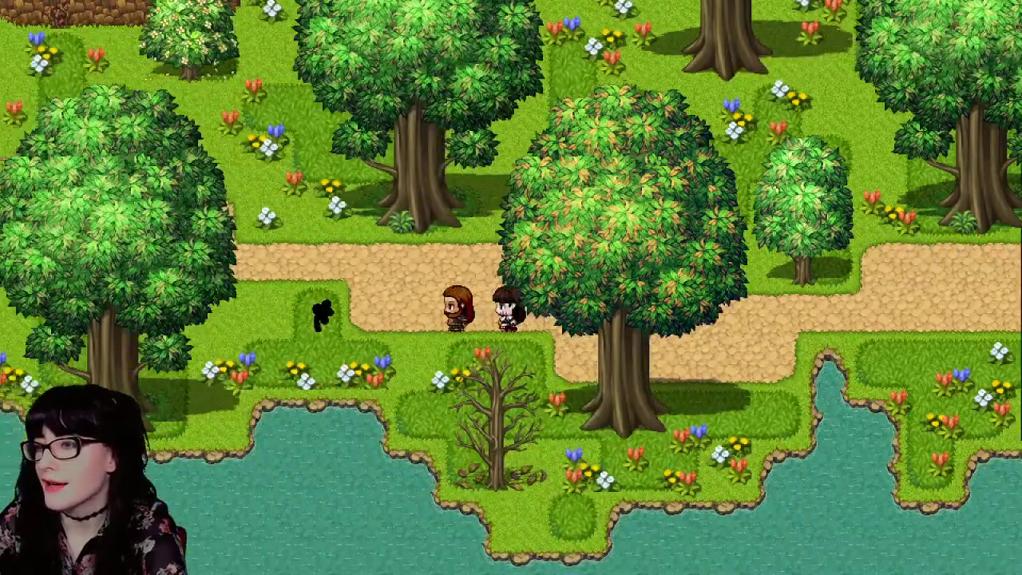
key(Left)
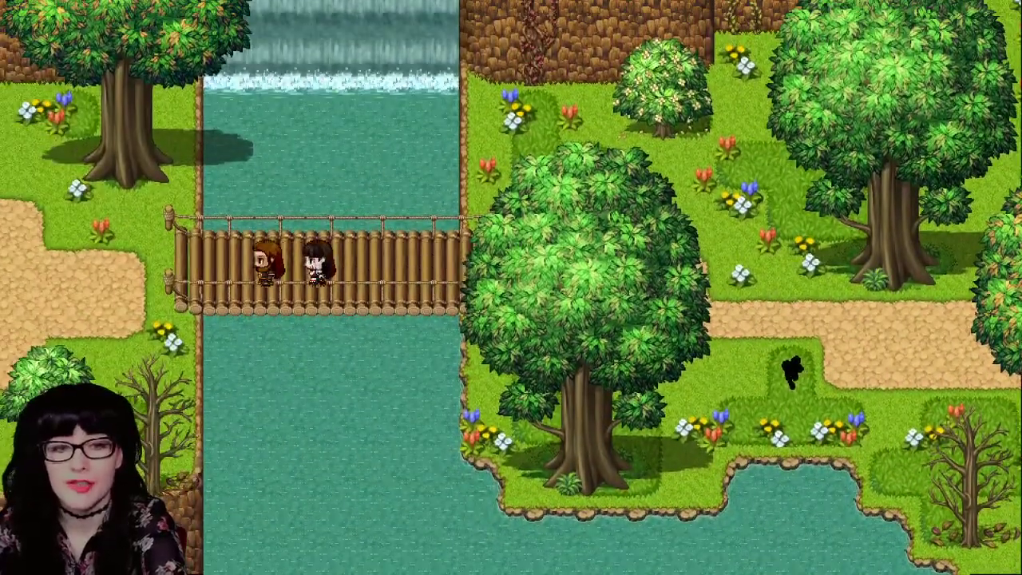
Step: Walk the party into Tallstone Mountain, test movement west along the path, and end the playtest
key(Left)
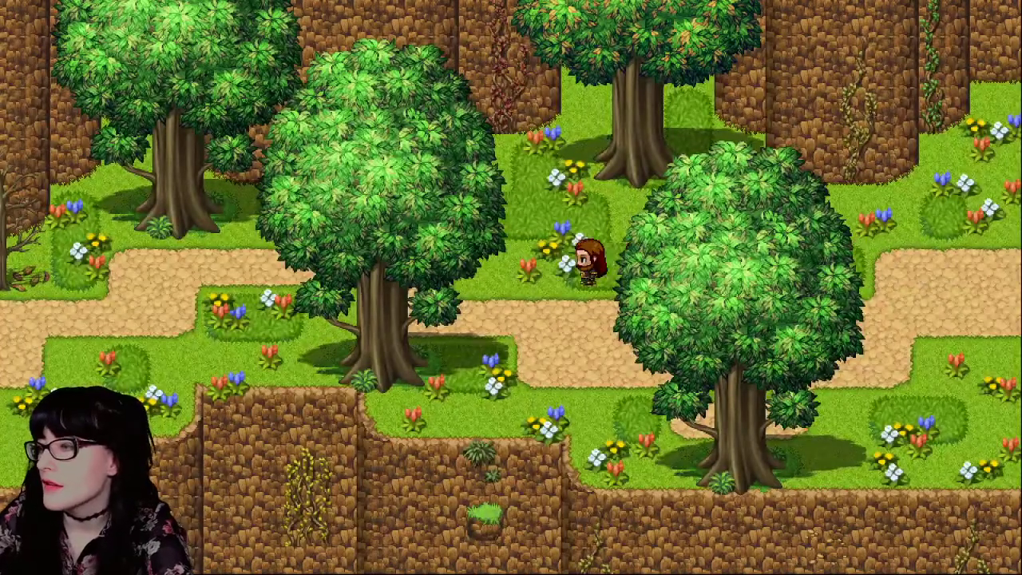
key(Left)
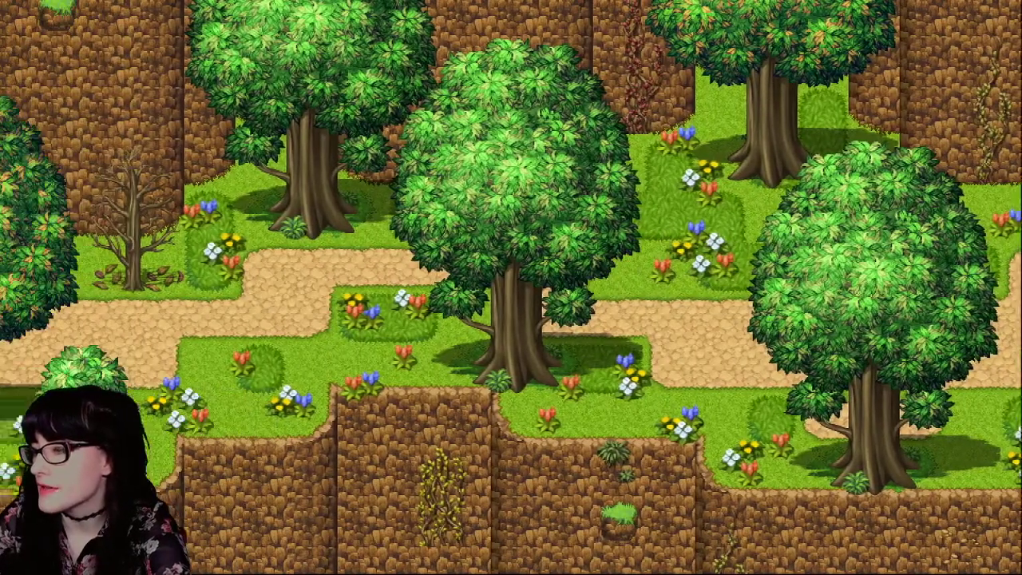
key(Left)
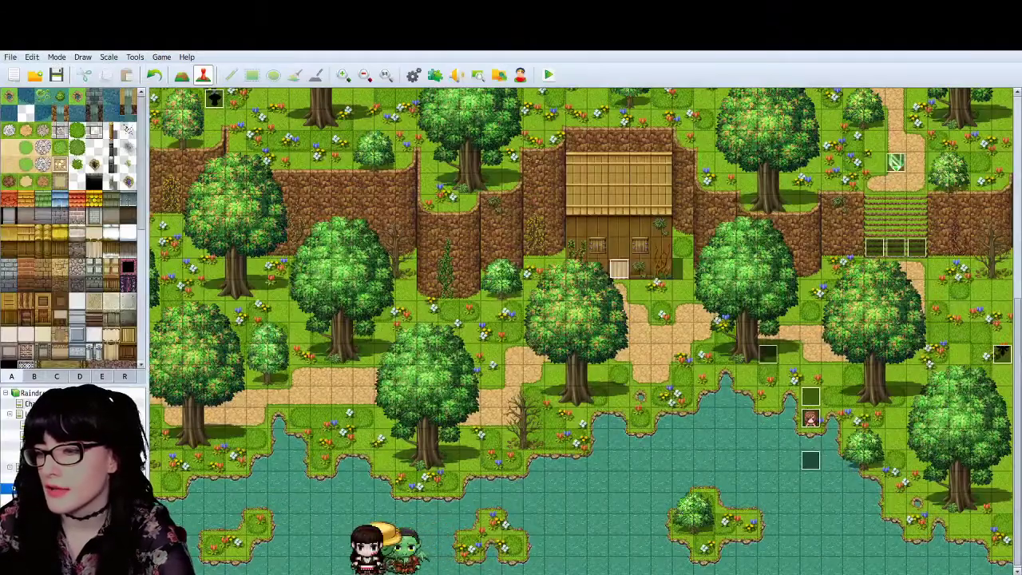
Step: Examine the self-switch script and barrel dialogue of EV018 at the foot of the waterfall bridge
scroll(581, 331, left, 6)
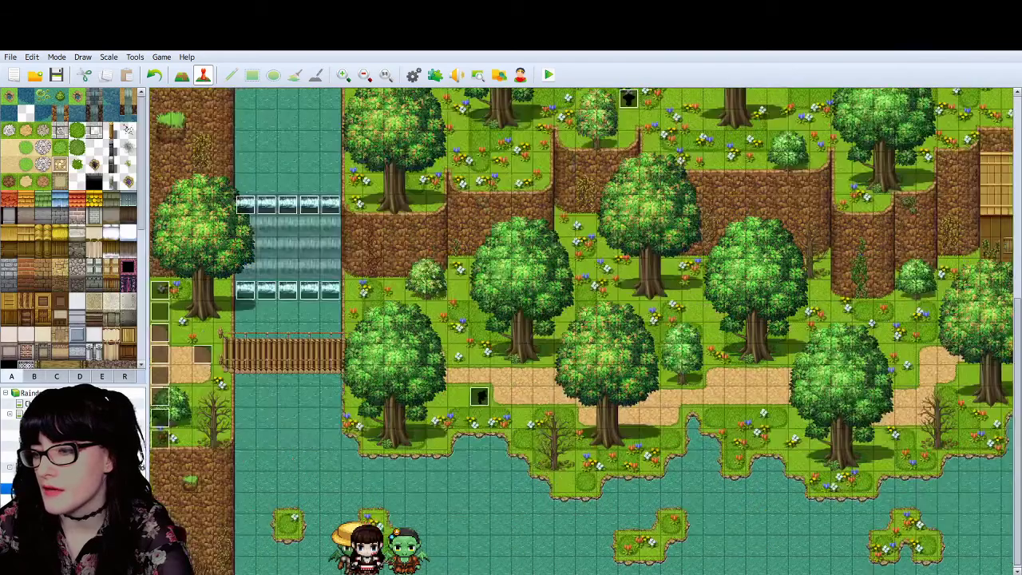
click(48, 413)
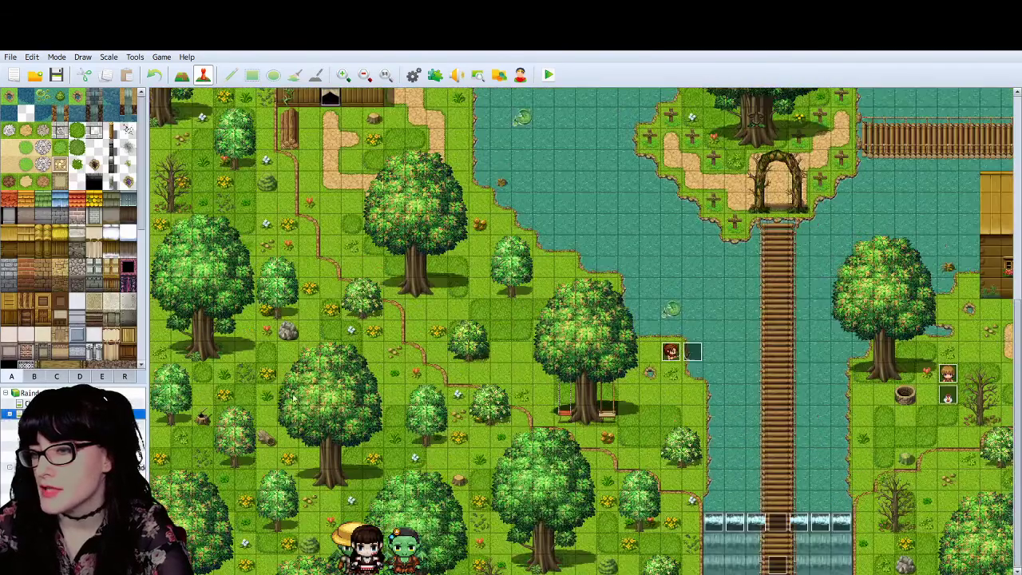
click(80, 467)
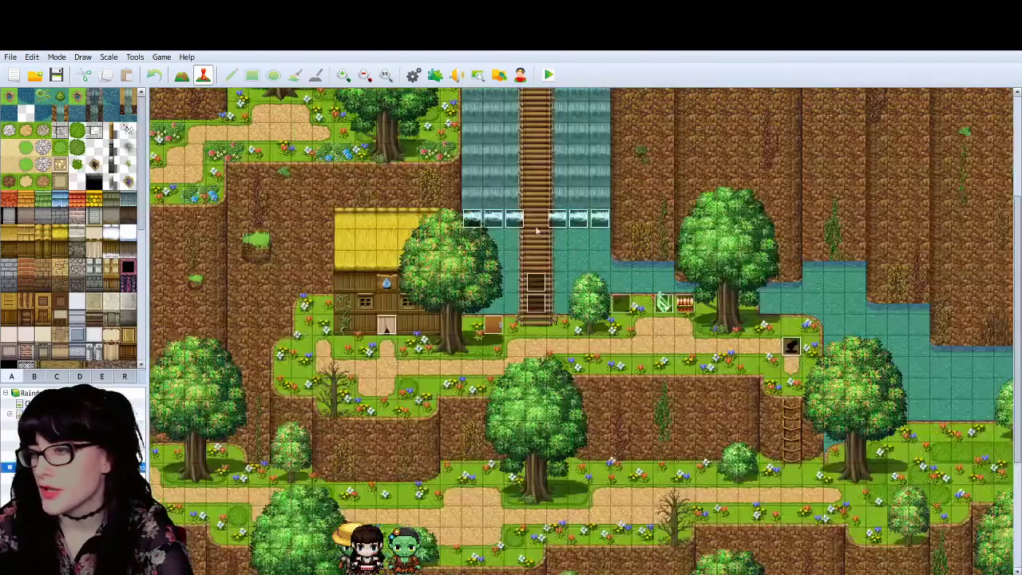
double_click(537, 306)
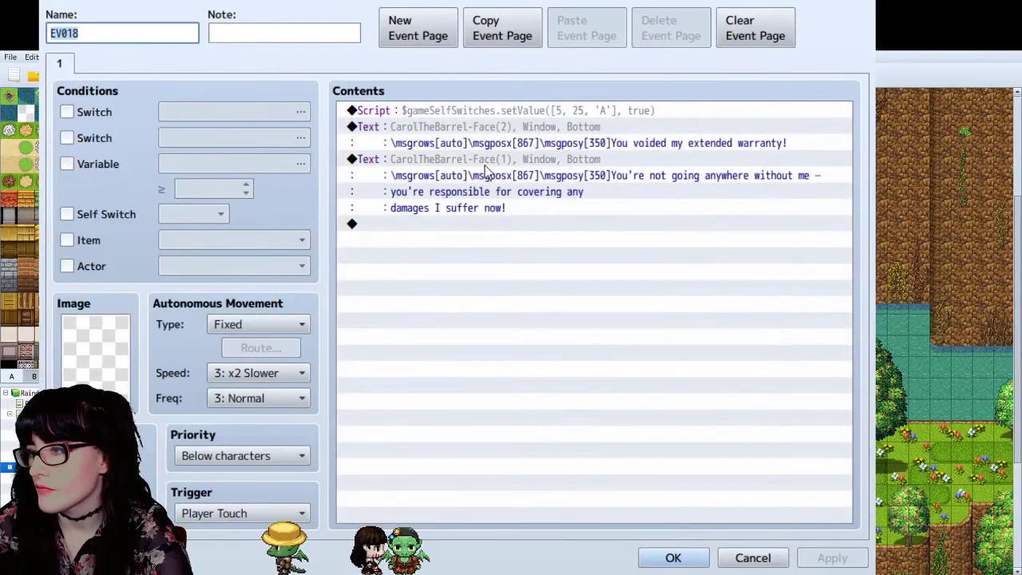
click(645, 438)
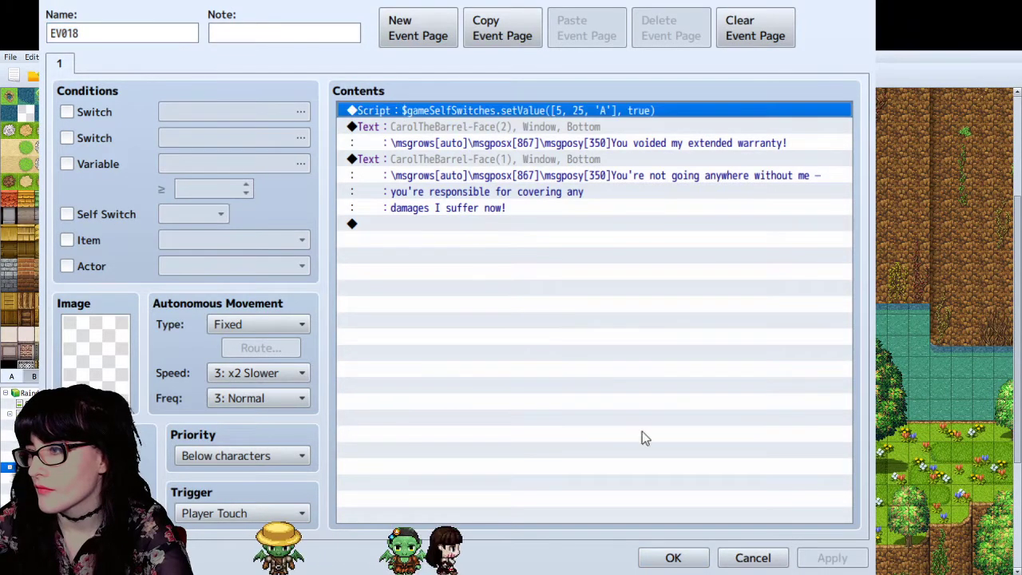
click(747, 556)
Step: Compare the two pages of EV025 on the bridge, including the self switch condition and image of page 2
double_click(496, 234)
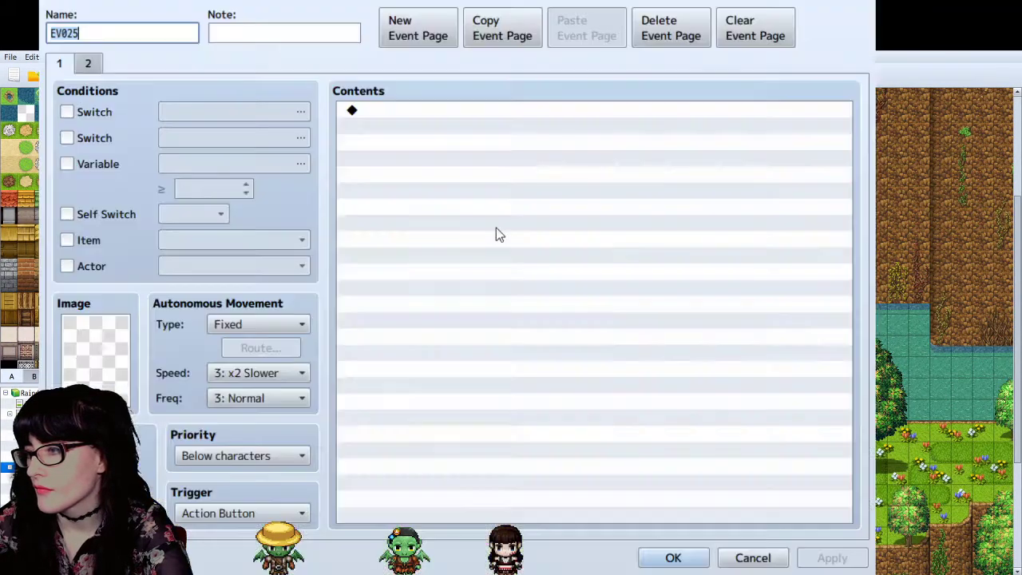
click(100, 65)
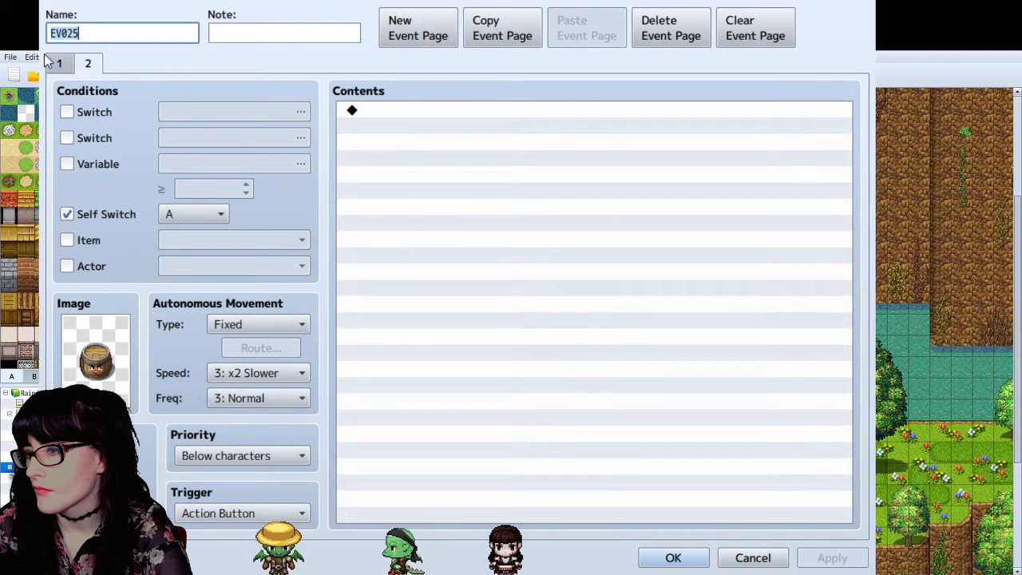
click(62, 65)
click(88, 64)
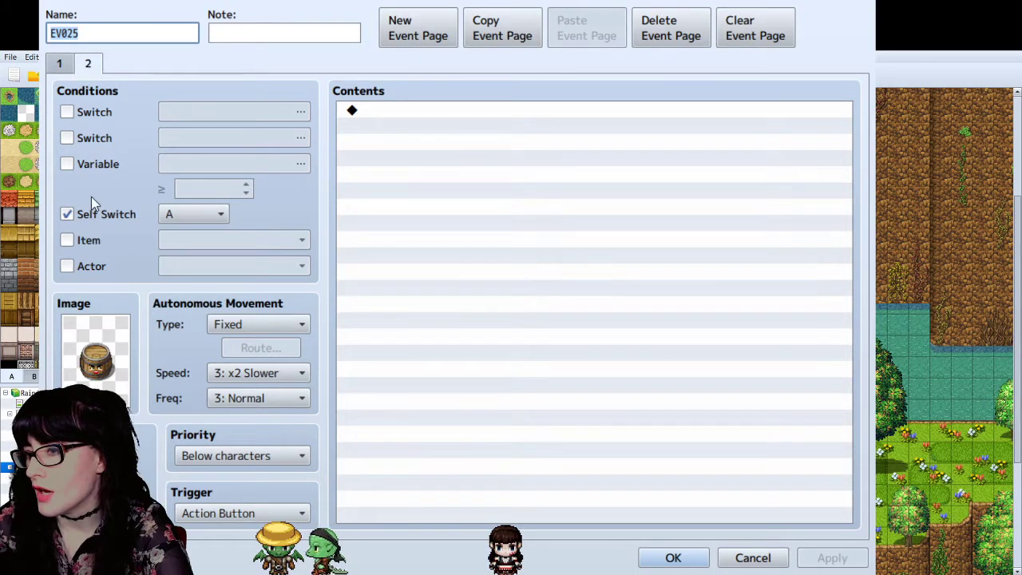
click(60, 67)
click(88, 63)
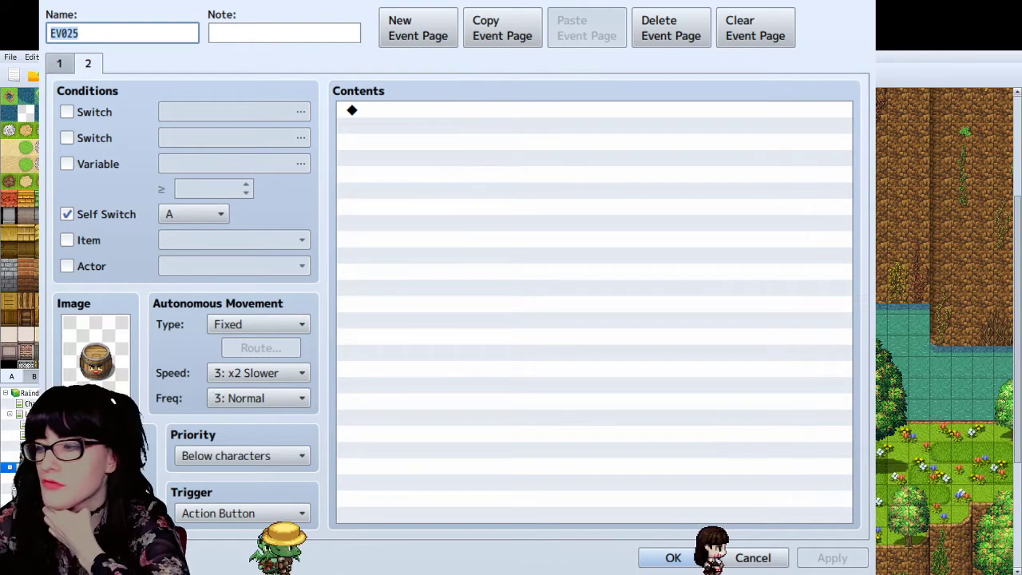
click(753, 557)
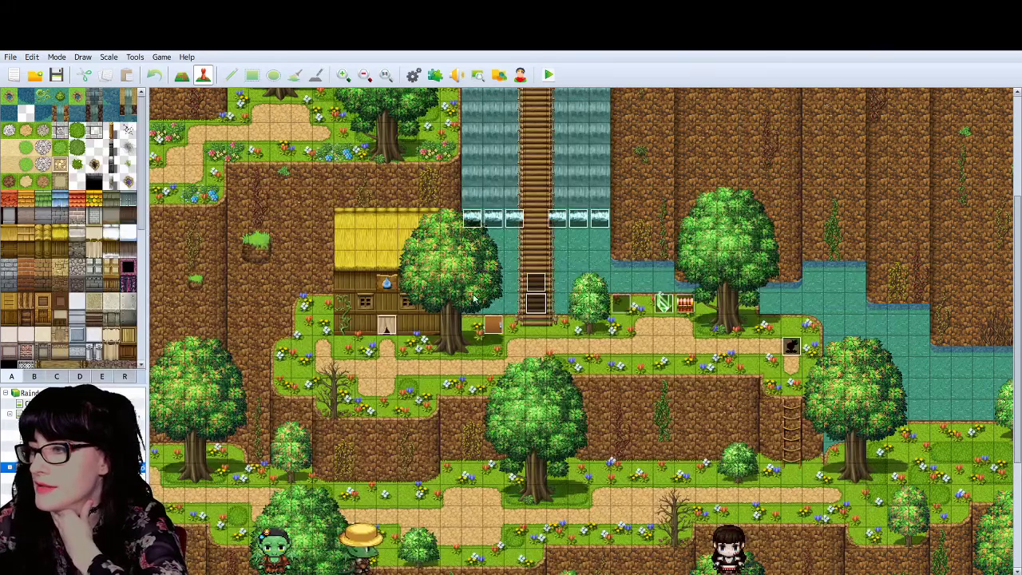
Step: Recheck the self-switch script in EV018 against the pages of EV025 on the waterfall bridge
double_click(601, 219)
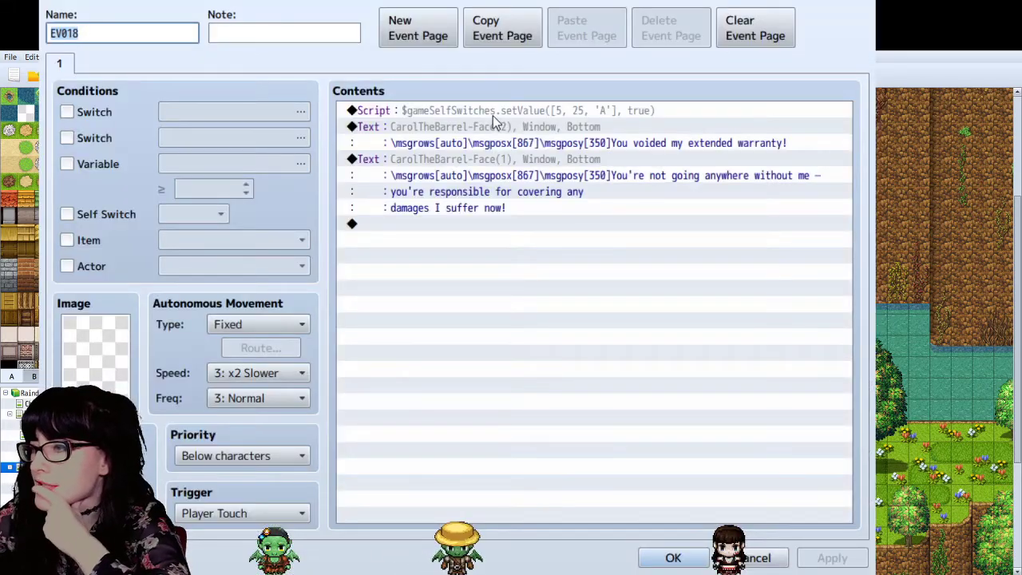
click(597, 112)
click(603, 125)
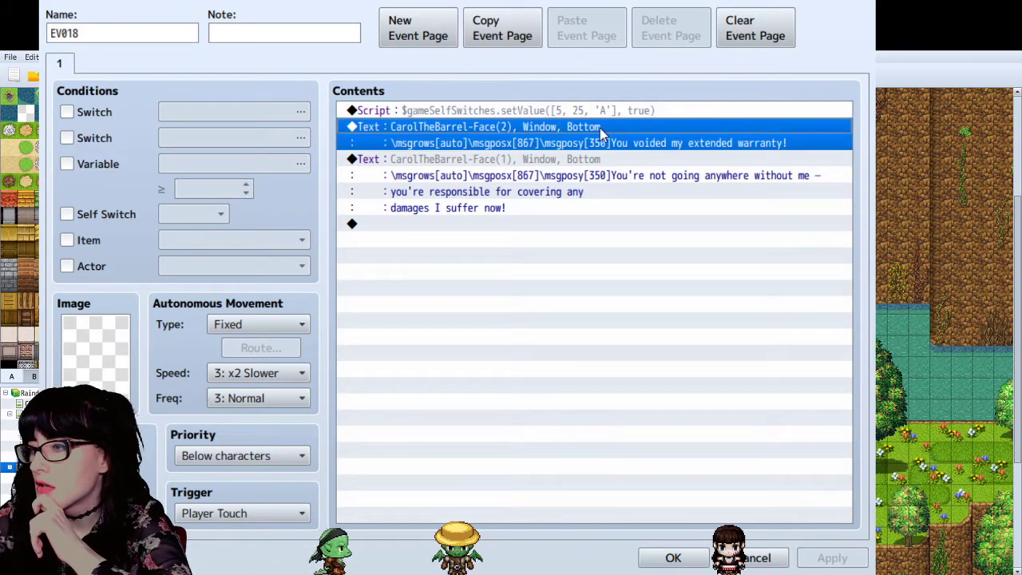
click(707, 373)
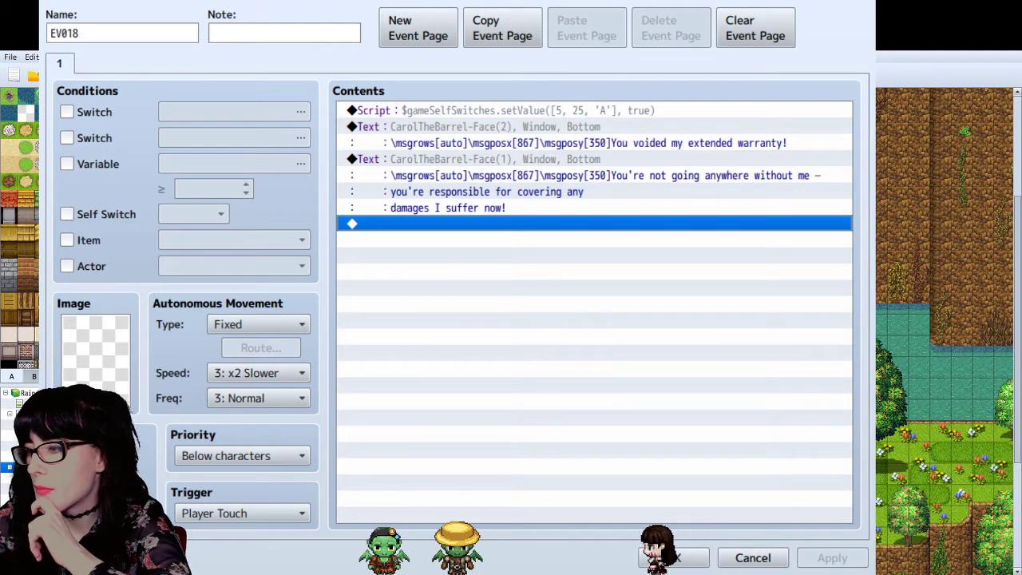
click(753, 558)
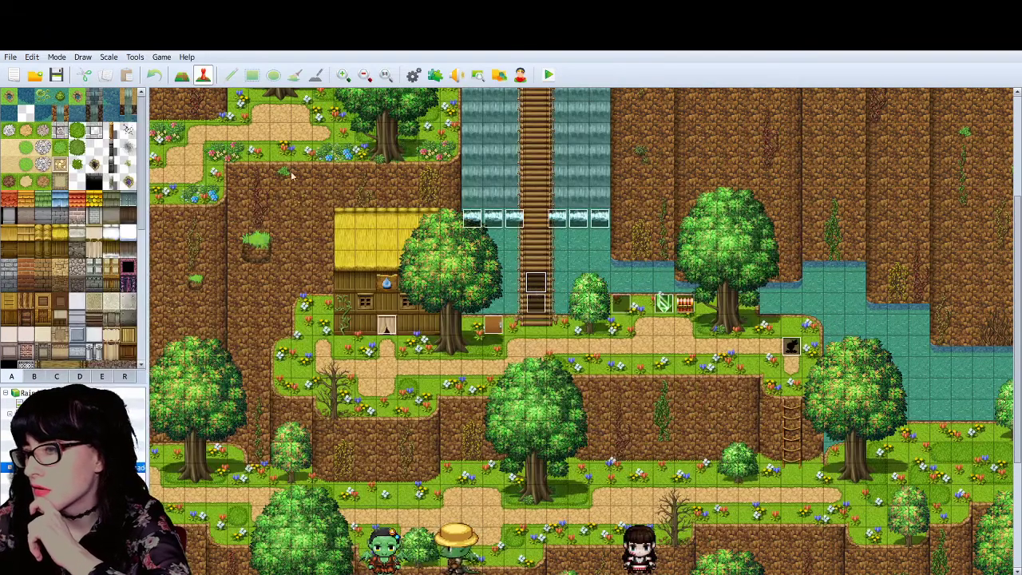
double_click(536, 292)
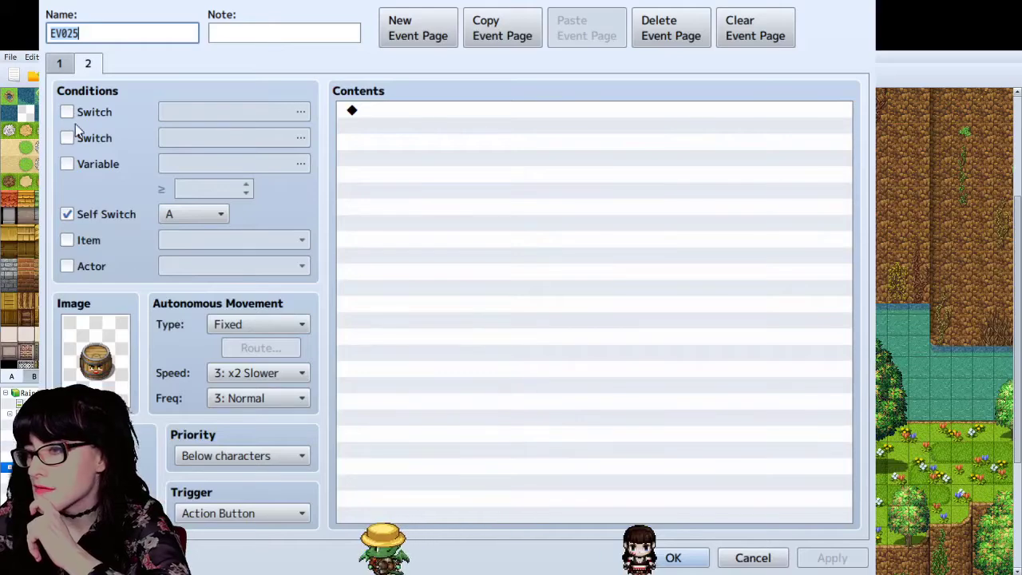
click(59, 63)
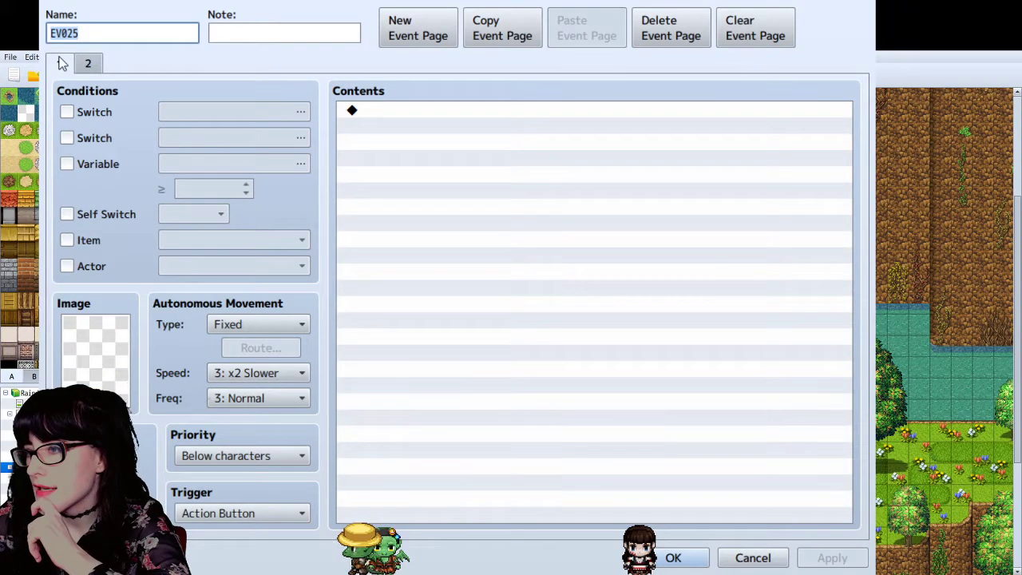
click(753, 558)
double_click(537, 299)
click(399, 111)
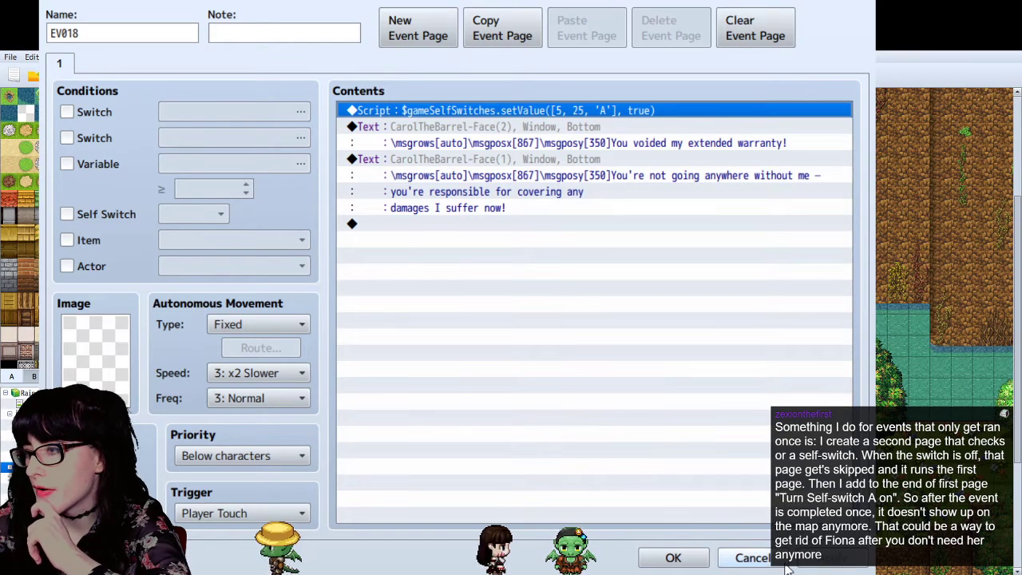
click(673, 557)
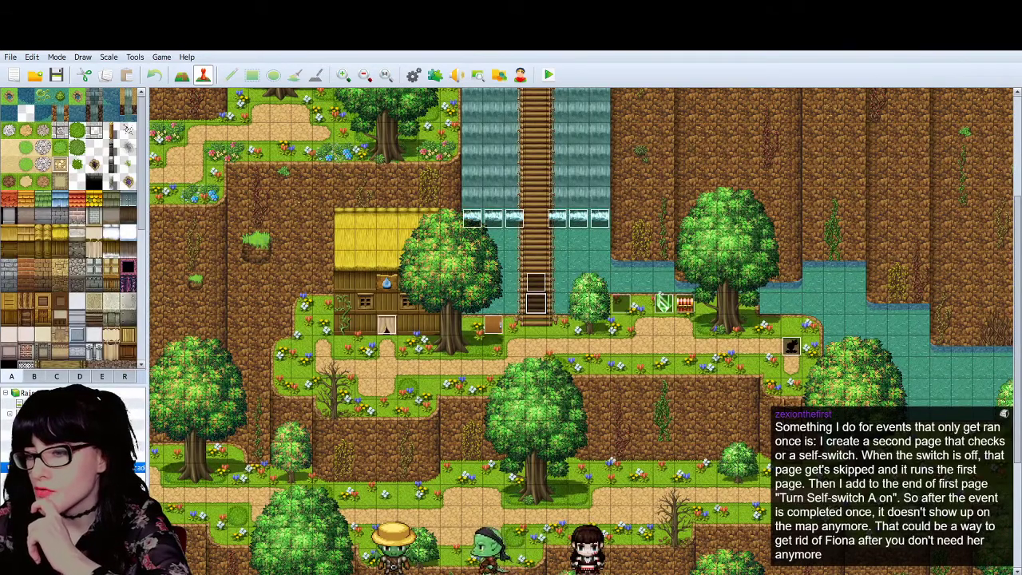
Step: Open EV005 on the Everbloom Forest cabin map and review its page 1 commands through to the end
click(80, 479)
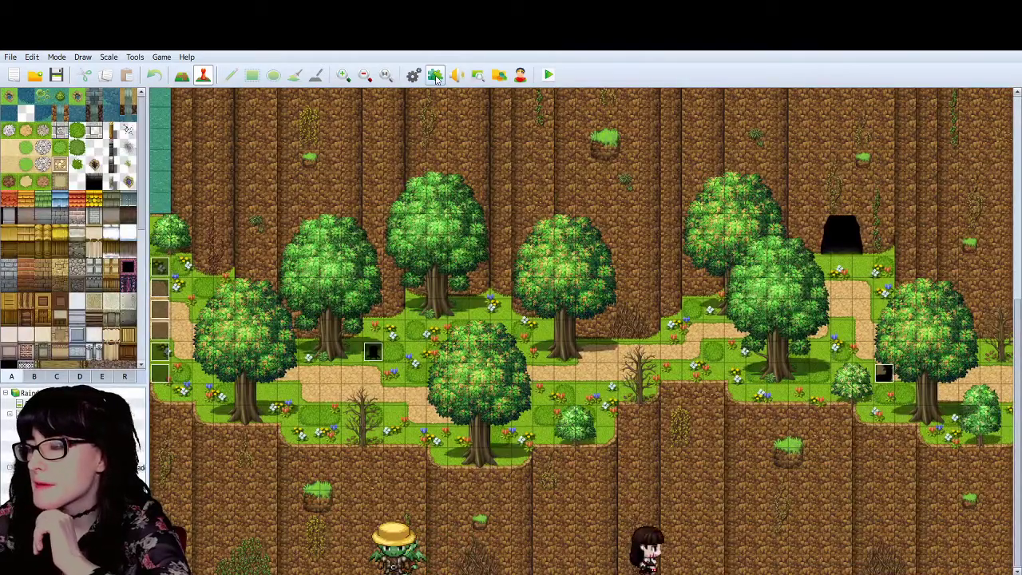
click(80, 499)
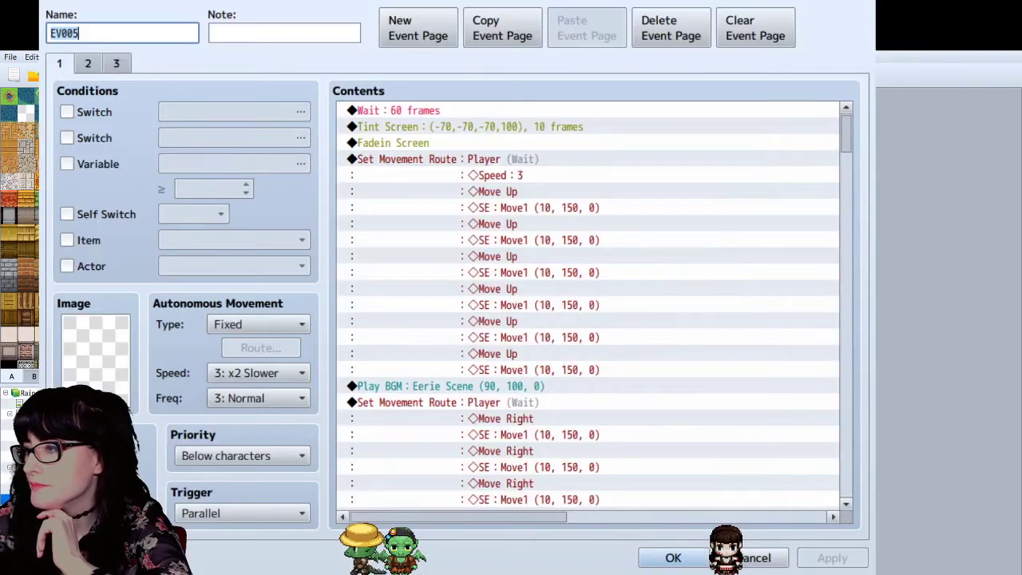
double_click(371, 207)
drag(848, 128, 847, 499)
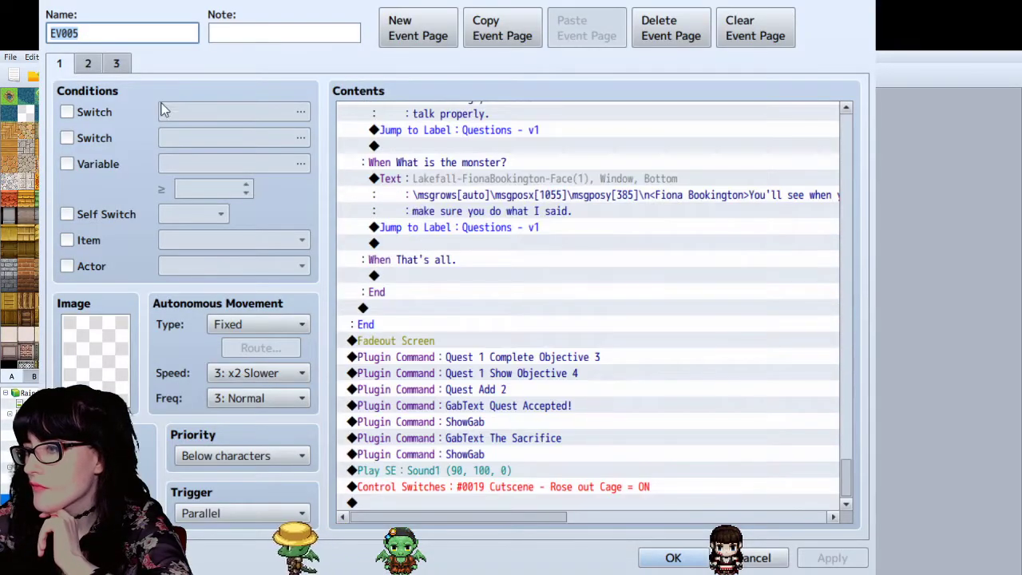
Step: Examine the switch conditions and commands on pages 2 and 3 of EV005, including Gather Followers, and close the event
click(88, 64)
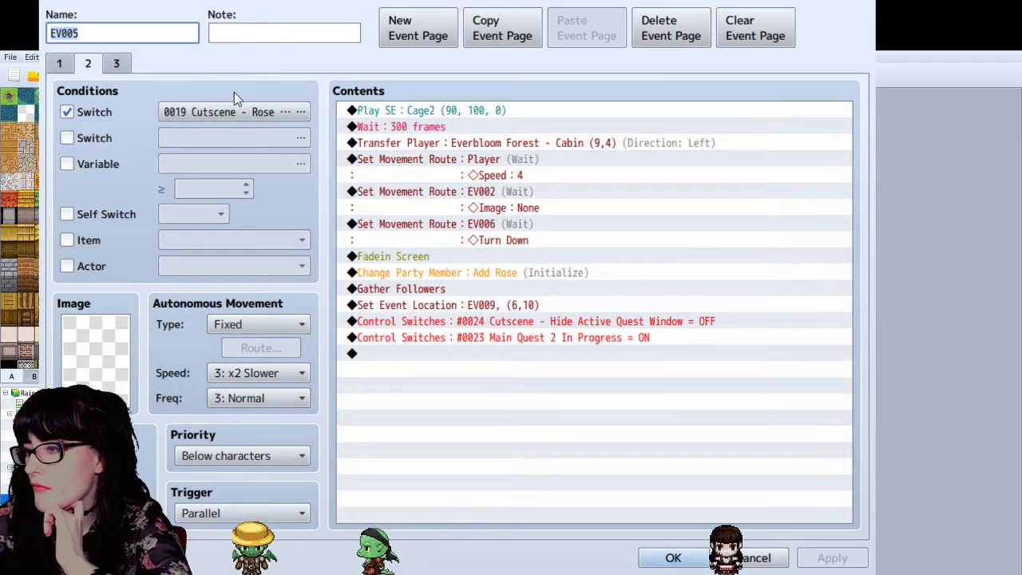
click(407, 289)
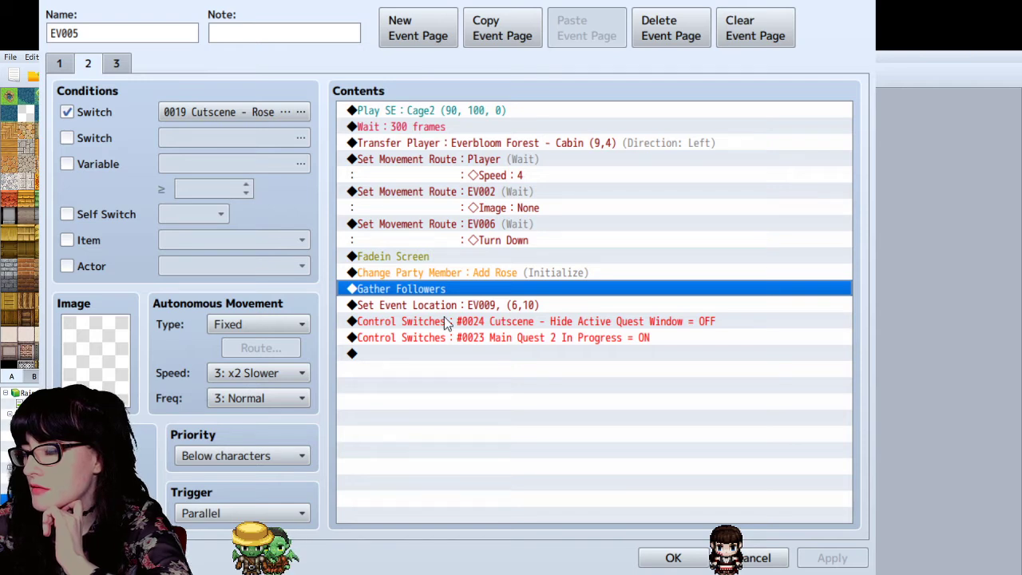
click(417, 300)
click(408, 291)
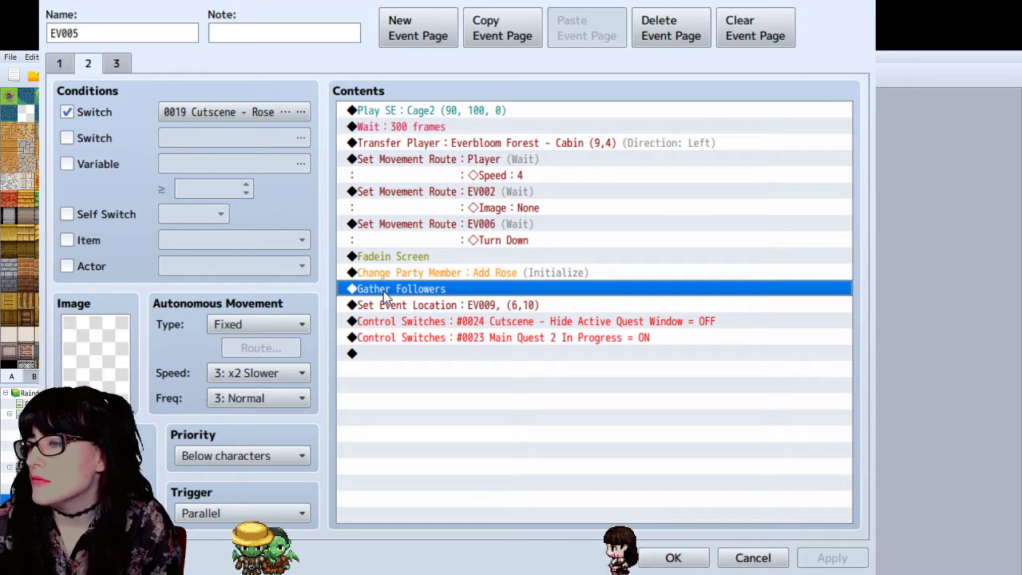
click(116, 64)
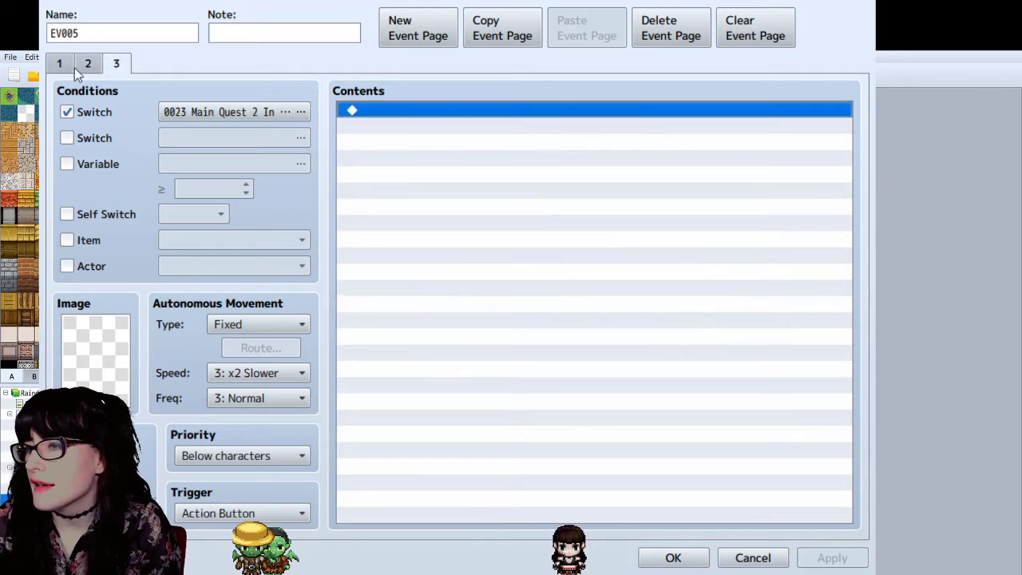
click(86, 66)
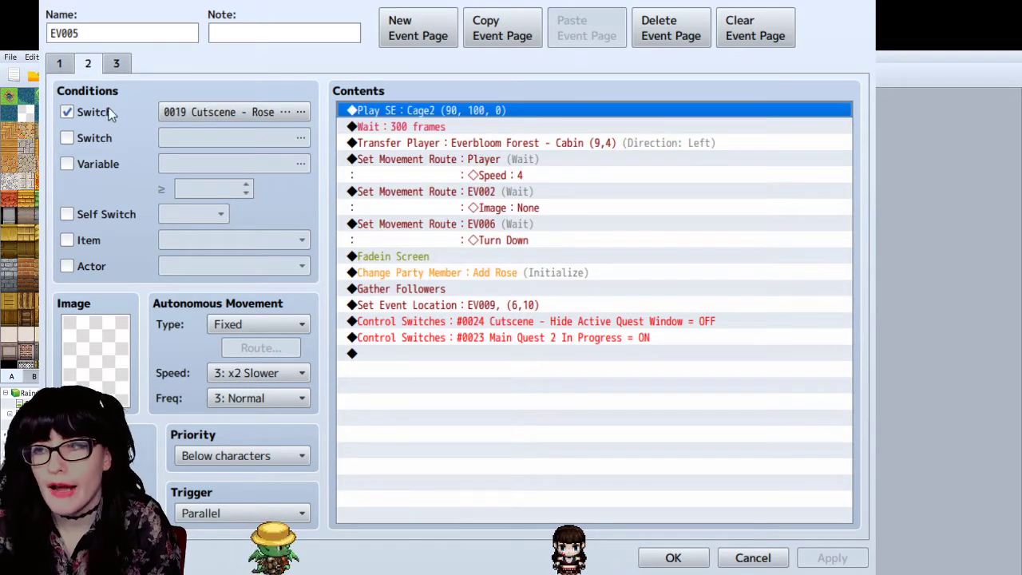
click(64, 66)
click(88, 64)
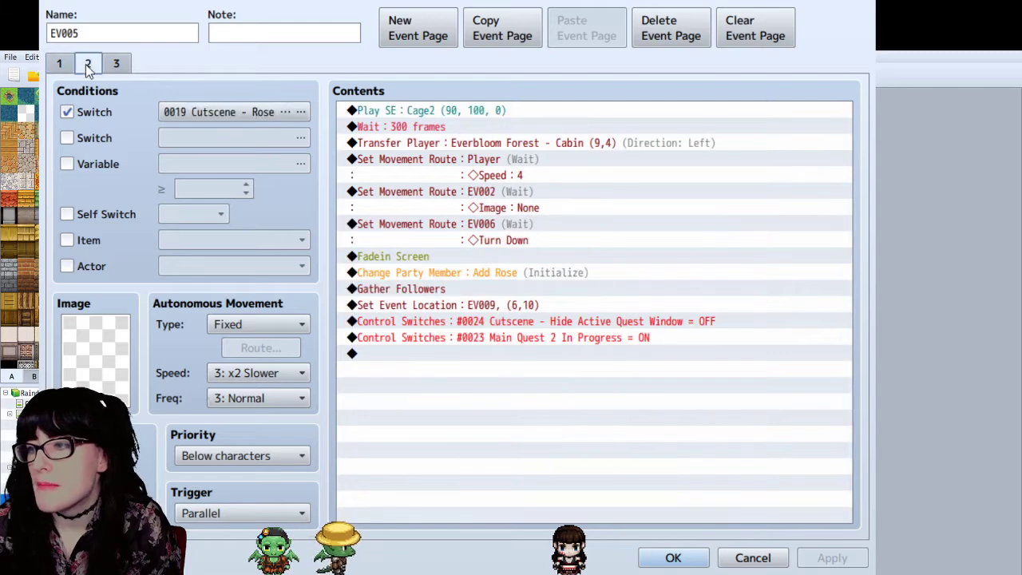
click(703, 555)
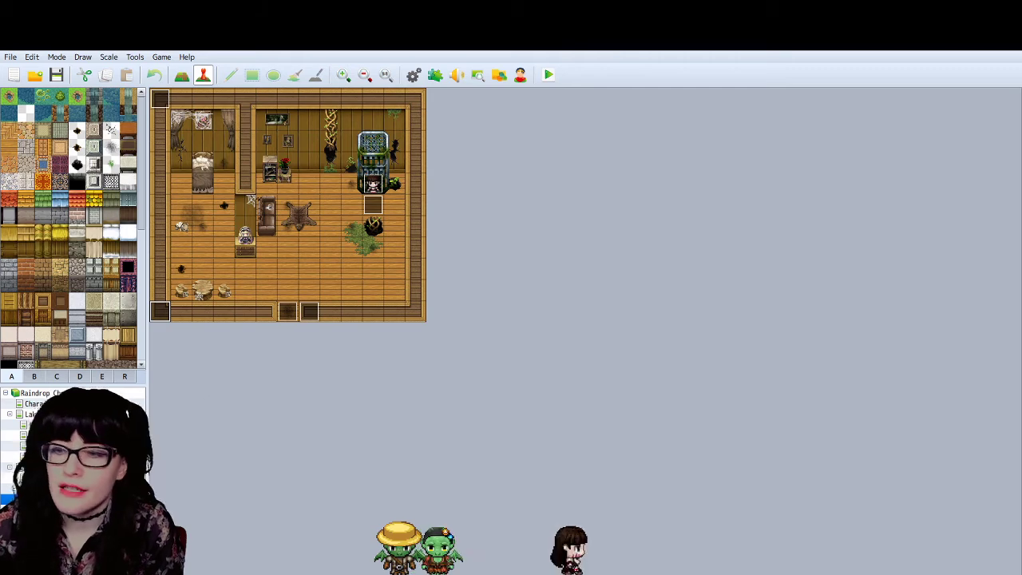
Step: Open the parallel cutscene event EV018 on the Tallstone Mountain map for editing
click(64, 509)
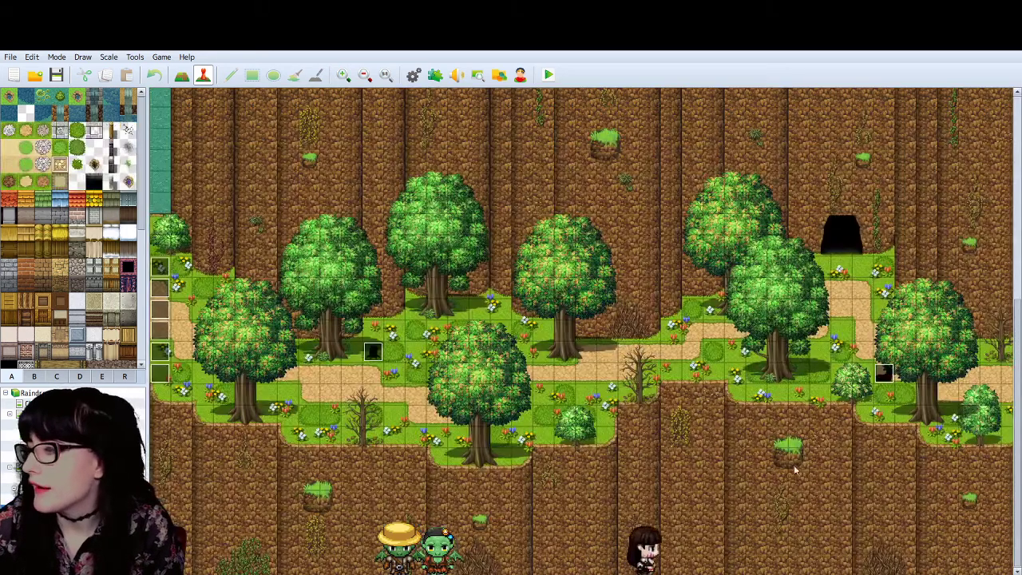
double_click(214, 536)
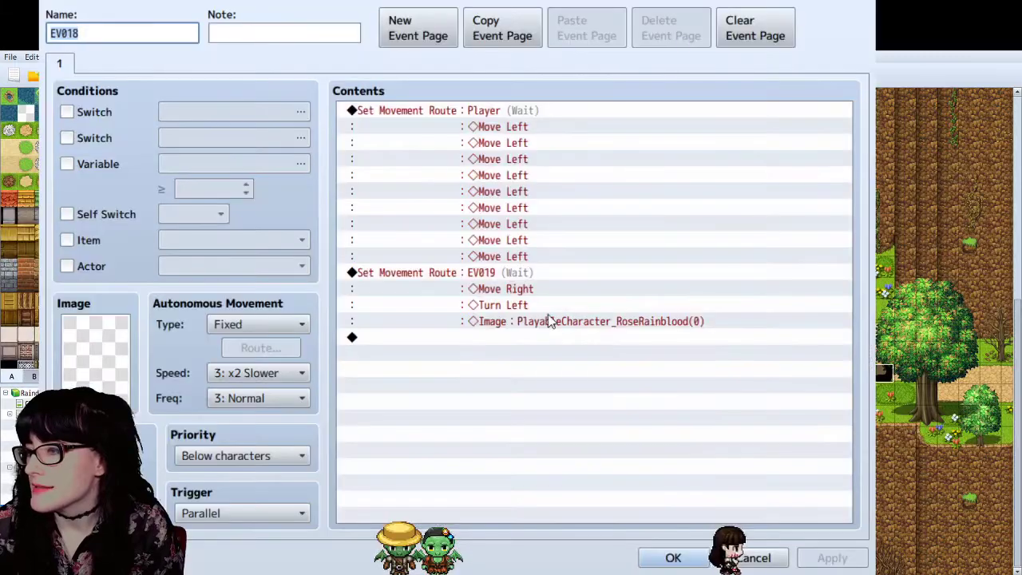
Step: Try a Gather Followers command ahead of the player's movement route in EV018, and remove it
double_click(452, 125)
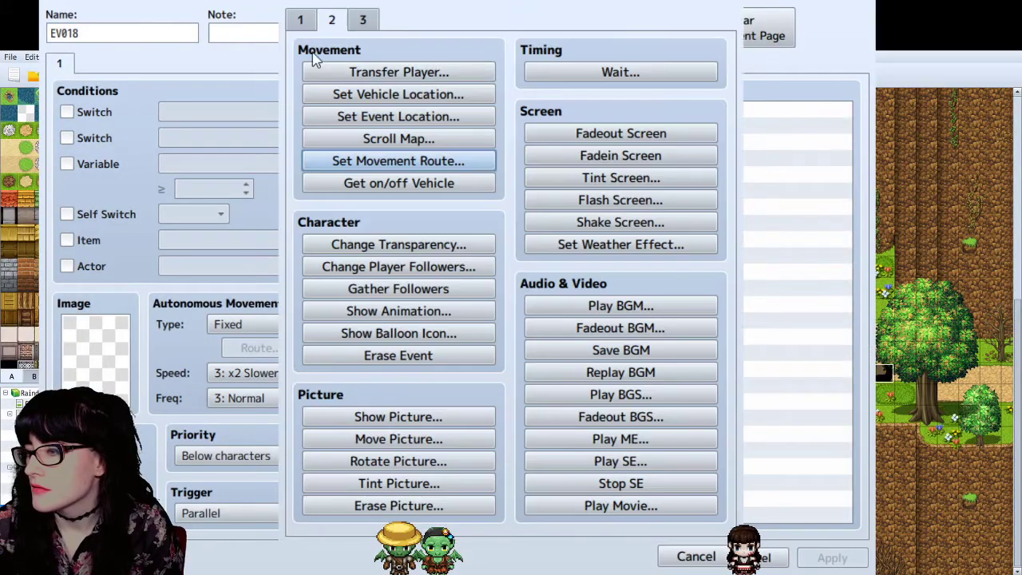
click(429, 293)
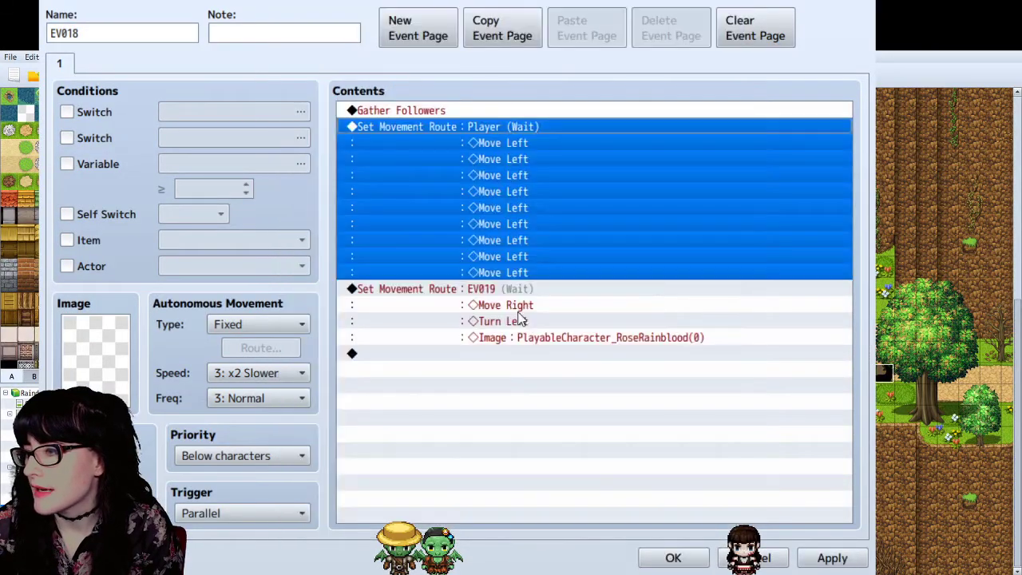
click(456, 109)
key(Delete)
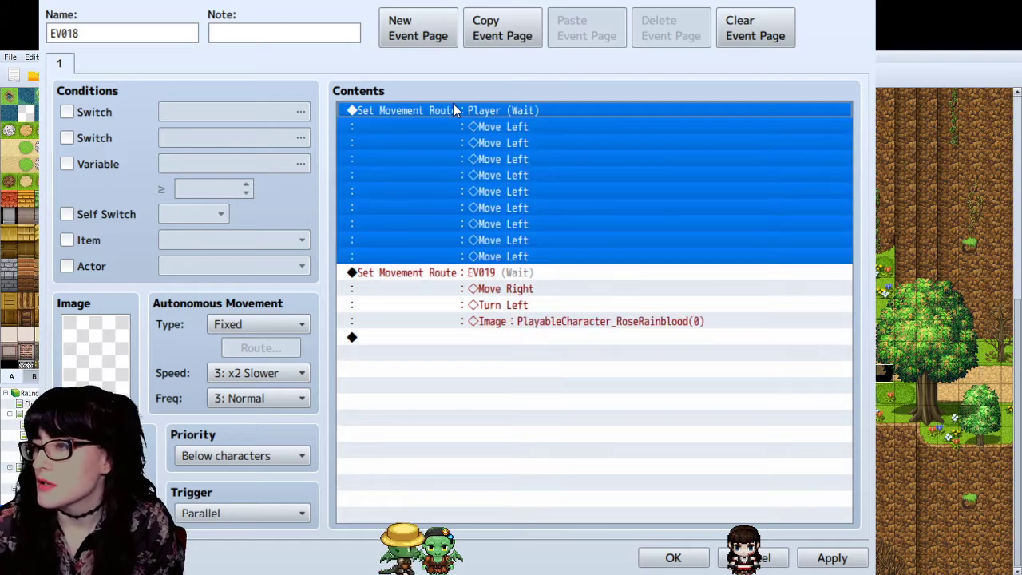
Step: Turn player followers off at the start of EV018 and begin the player's movement route with Speed 3
double_click(475, 119)
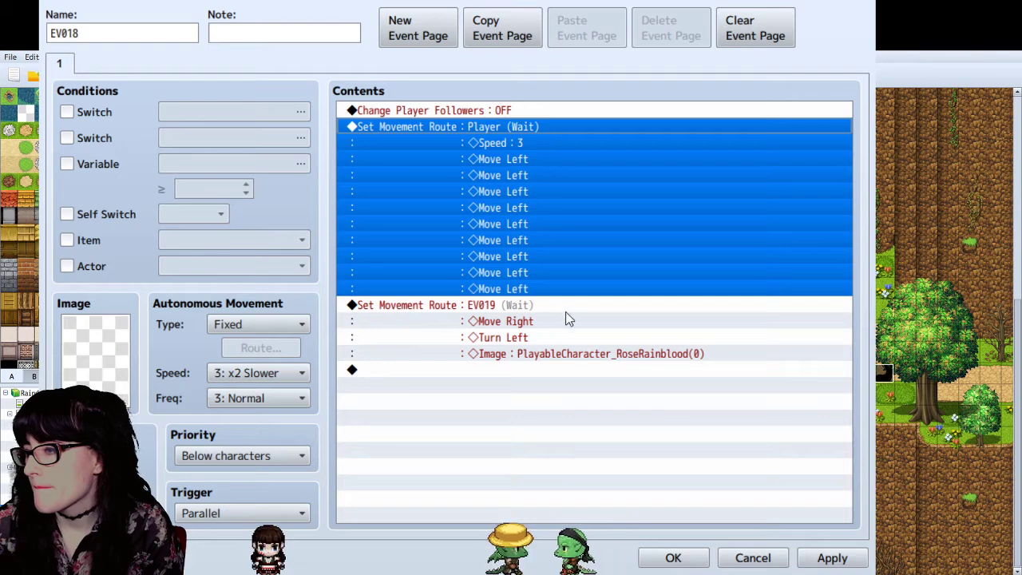
click(549, 316)
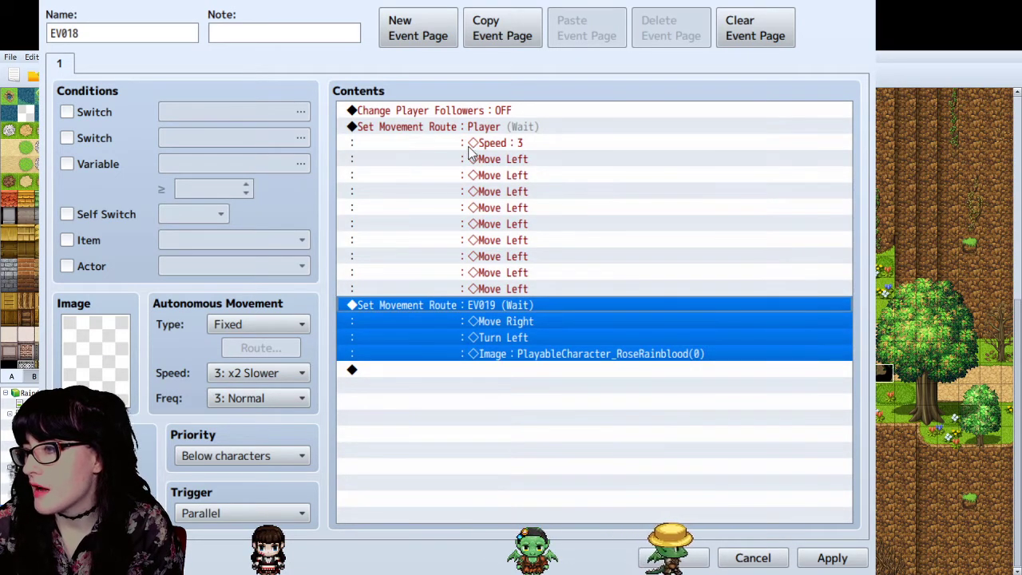
Step: Turn off waiting for completion on the Player and EV019 movement routes in EV018, and save the event
click(501, 160)
click(405, 353)
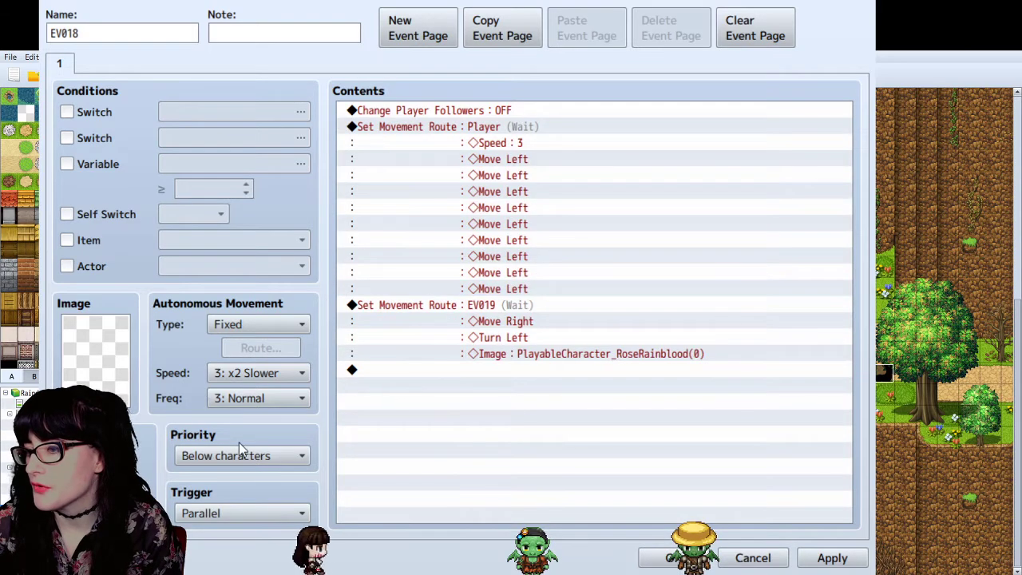
click(599, 308)
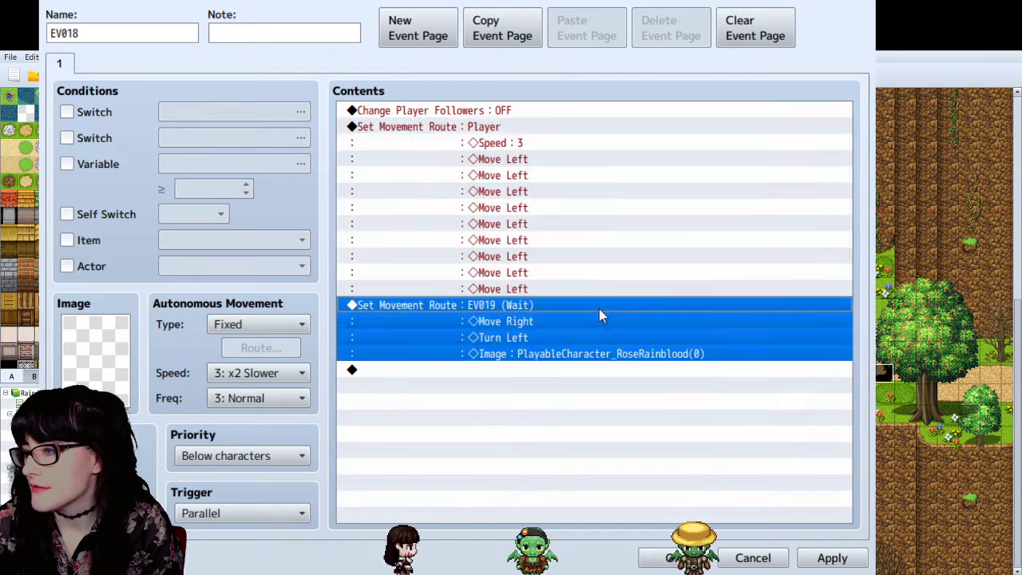
double_click(638, 335)
click(201, 466)
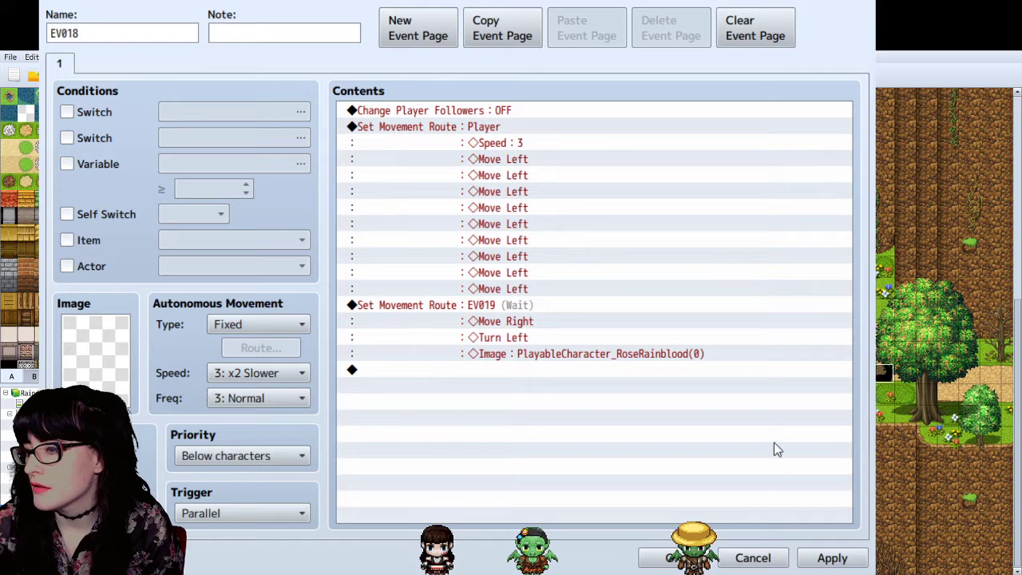
click(745, 478)
click(673, 445)
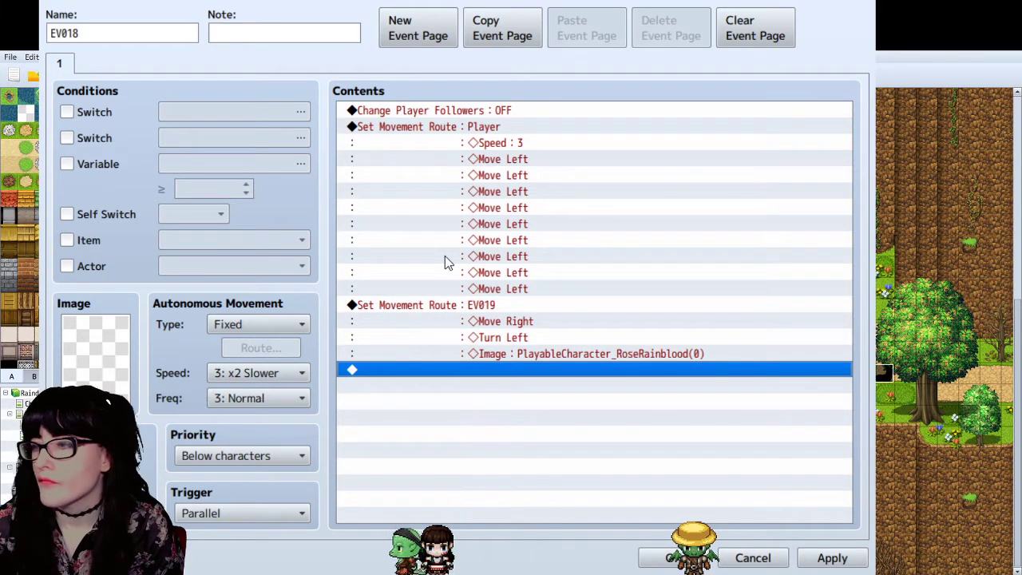
click(670, 557)
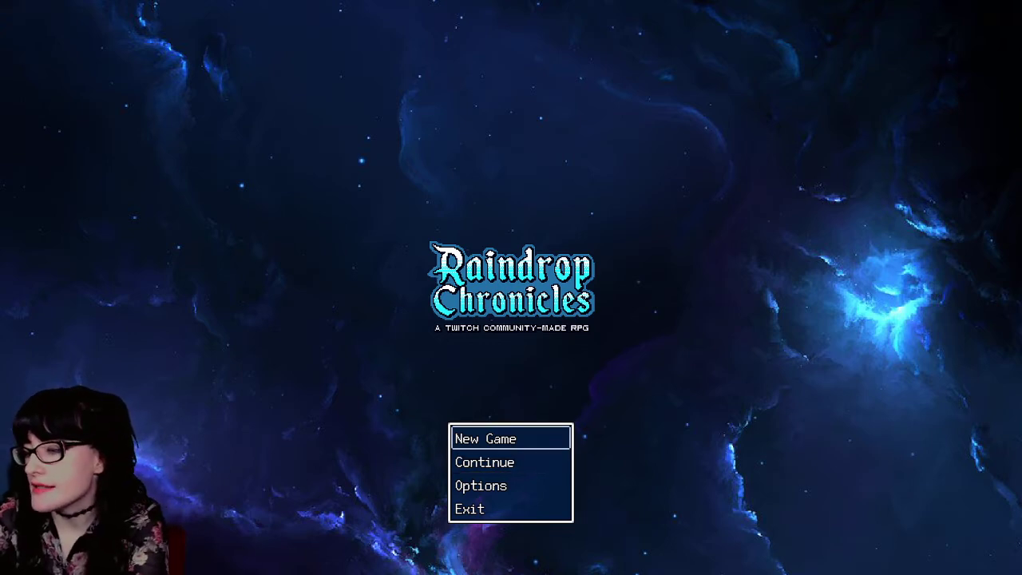
Step: Continue the playtest from the File 5 save at Everbloom Forest - Silent Haven
key(Down)
key(Return)
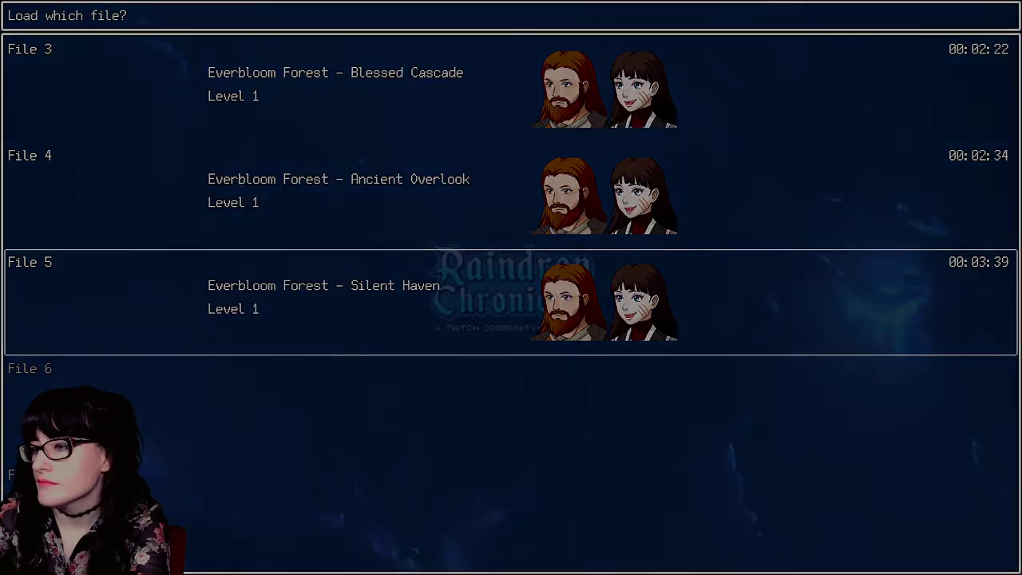
key(Return)
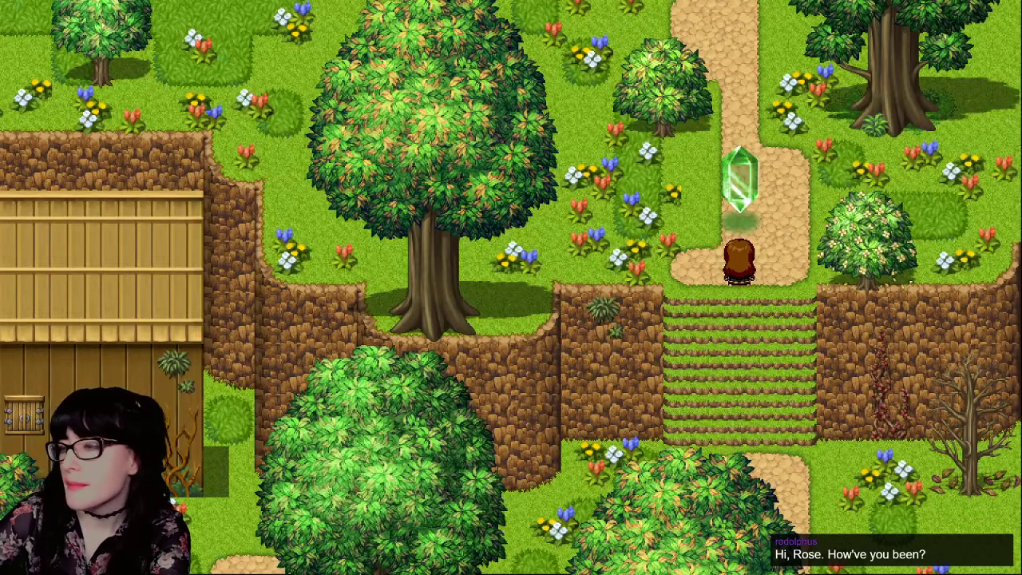
Step: Walk the party down the grassy stairs and west along the forest path towards the wooden bridge to playtest the cutscene
key(Down)
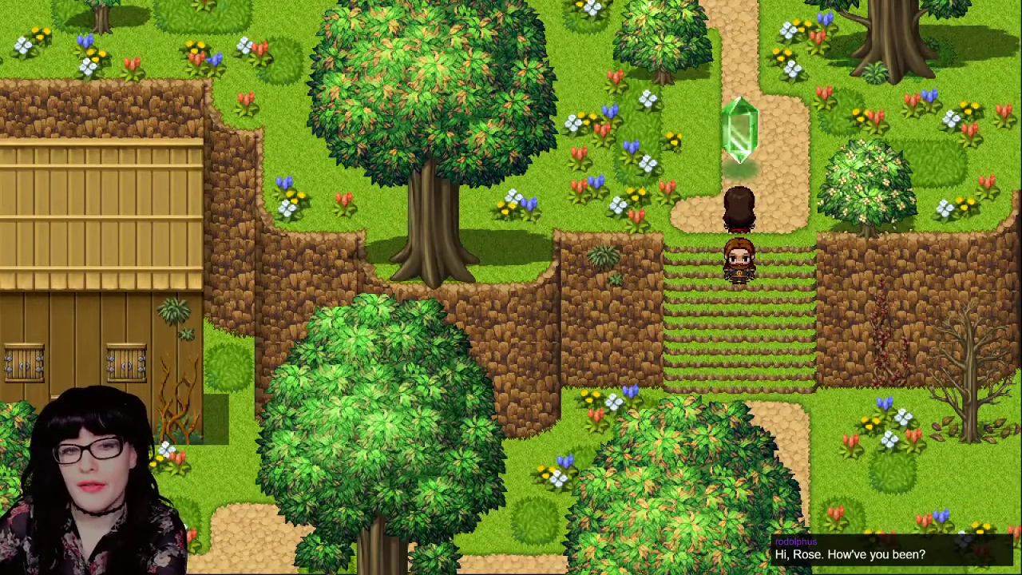
key(Down)
key(Left)
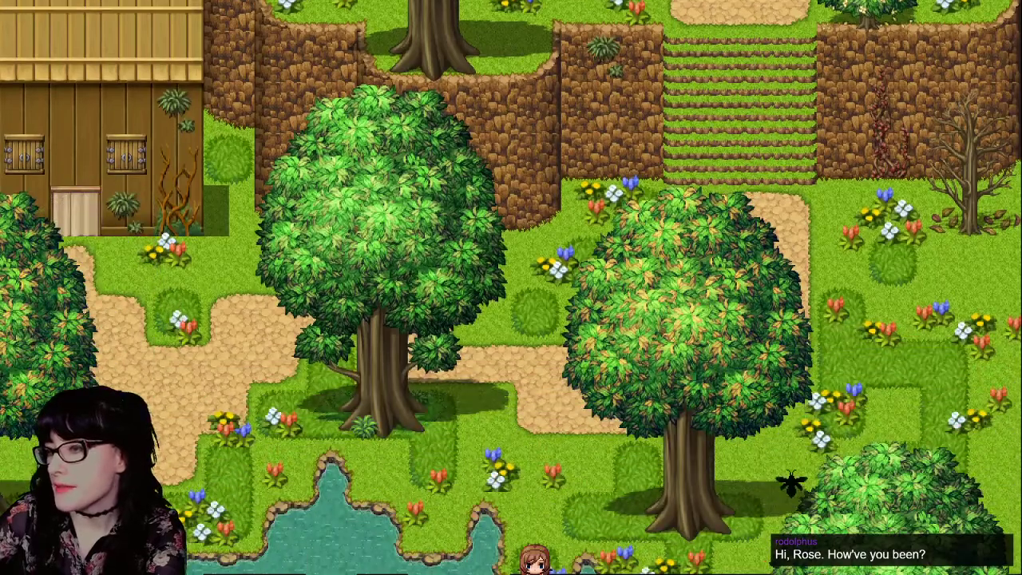
key(Down)
key(Left)
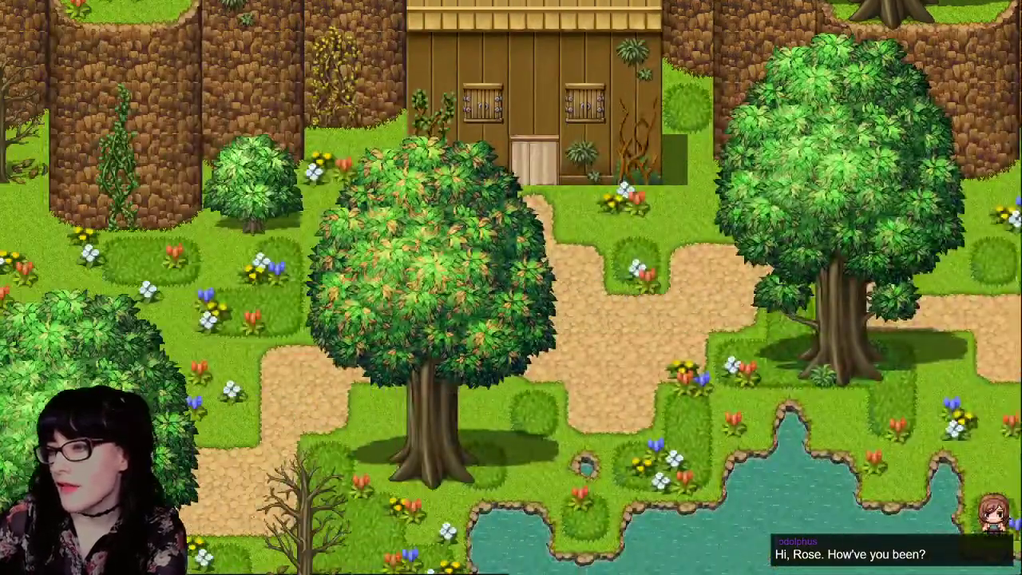
key(Down)
key(Left)
key(Down)
key(Left)
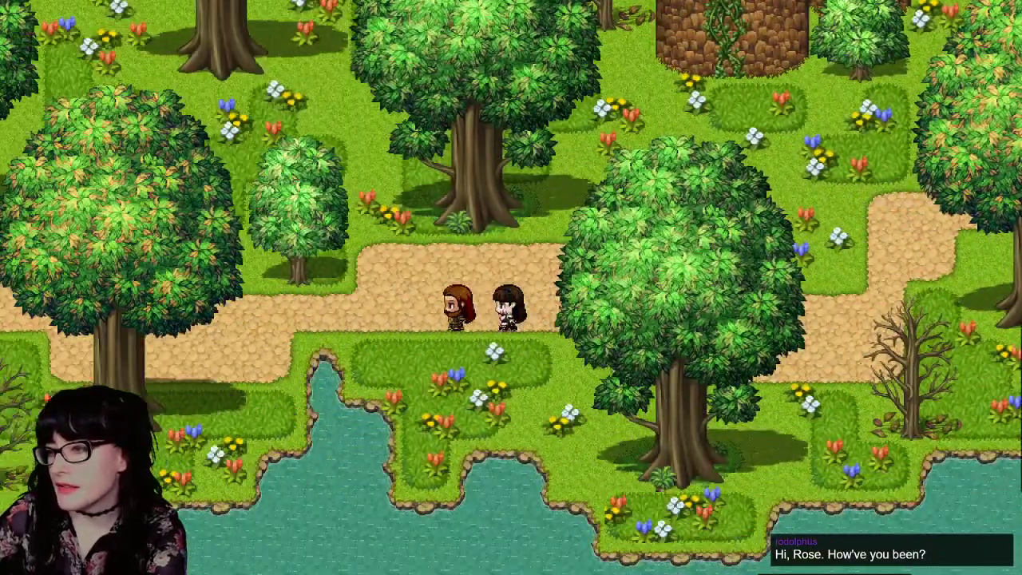
key(Left)
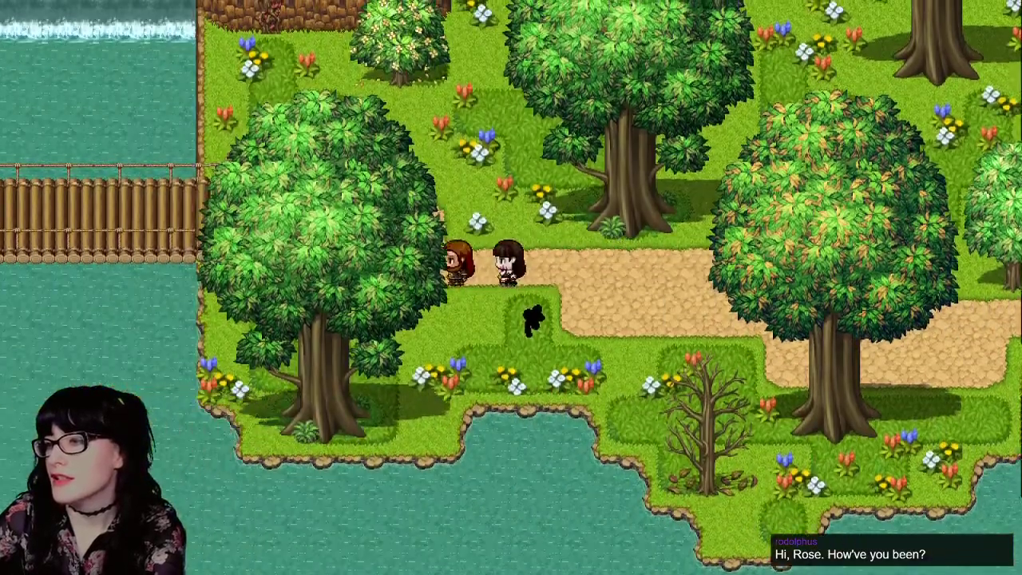
key(Up)
key(Down)
key(Left)
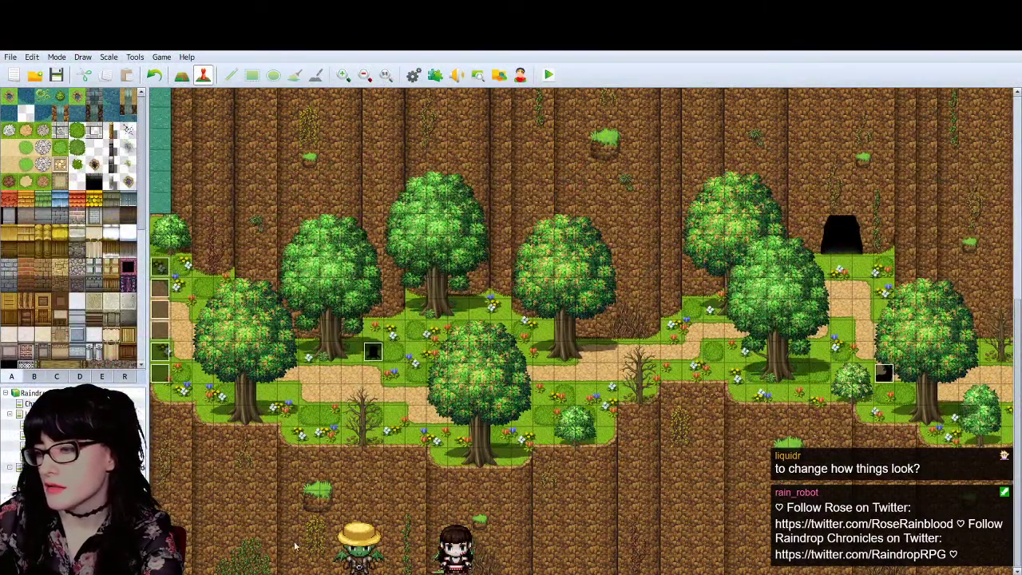
Step: Reopen EV018 and delete the Change Player Followers command at the start of its contents
double_click(373, 352)
click(434, 112)
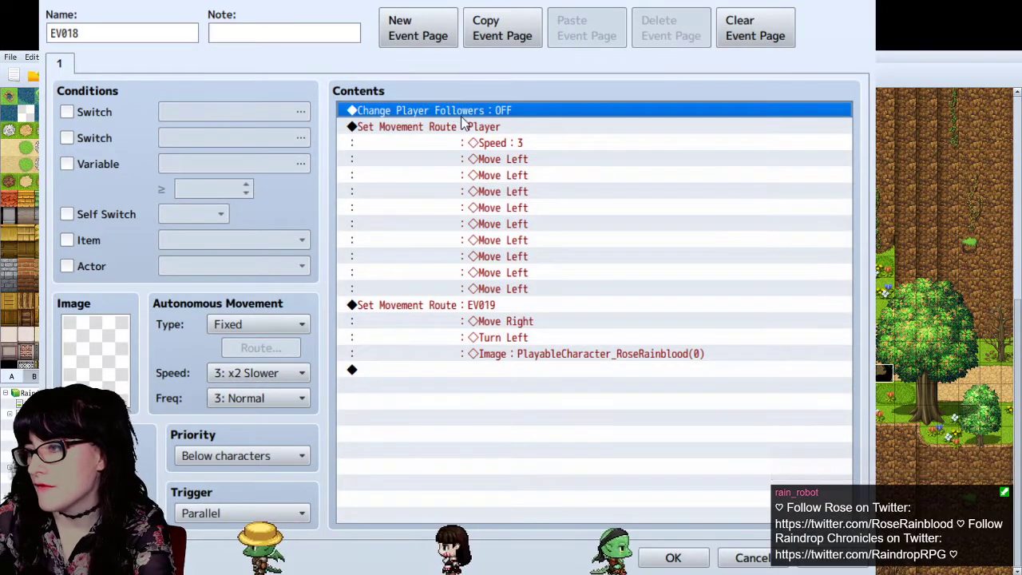
click(463, 127)
click(467, 114)
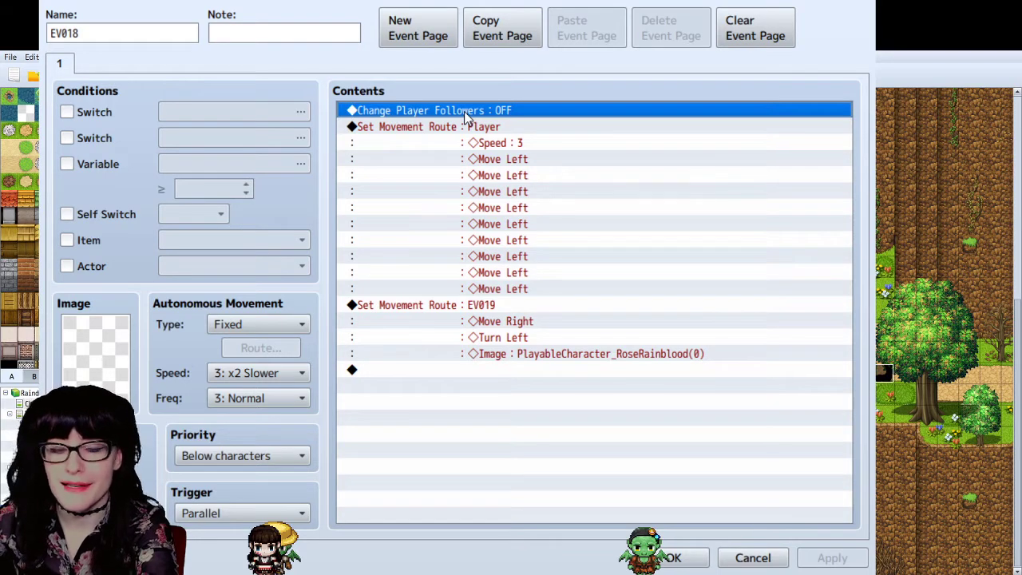
key(Delete)
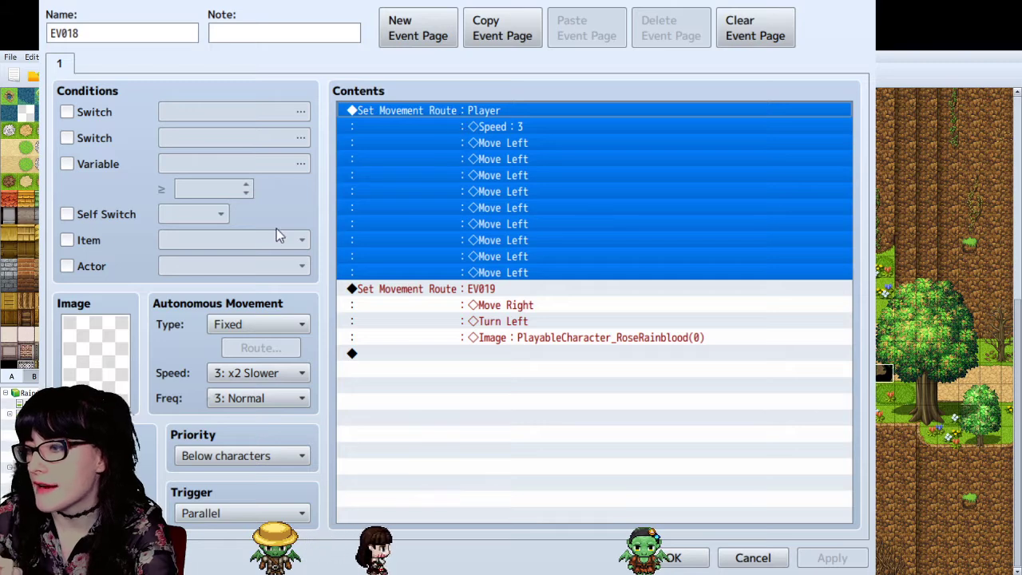
Step: Add a second event page to EV018 with Self Switch A as its condition
click(395, 388)
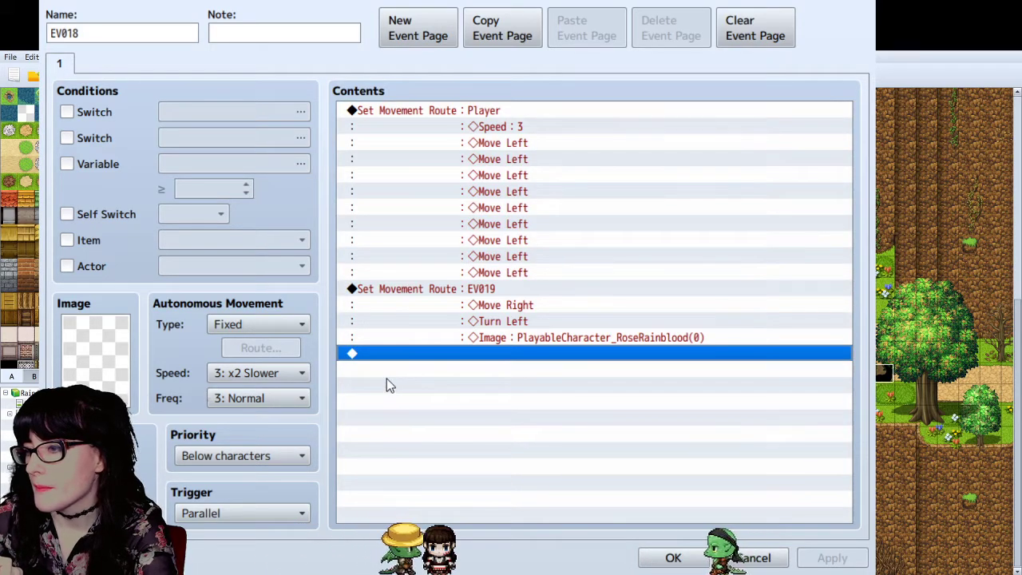
click(418, 28)
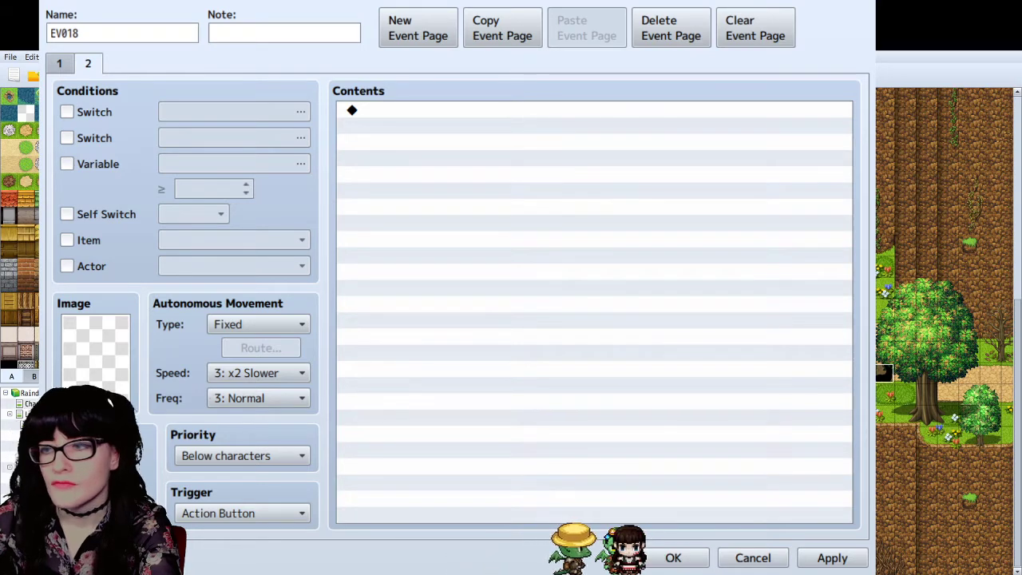
click(67, 214)
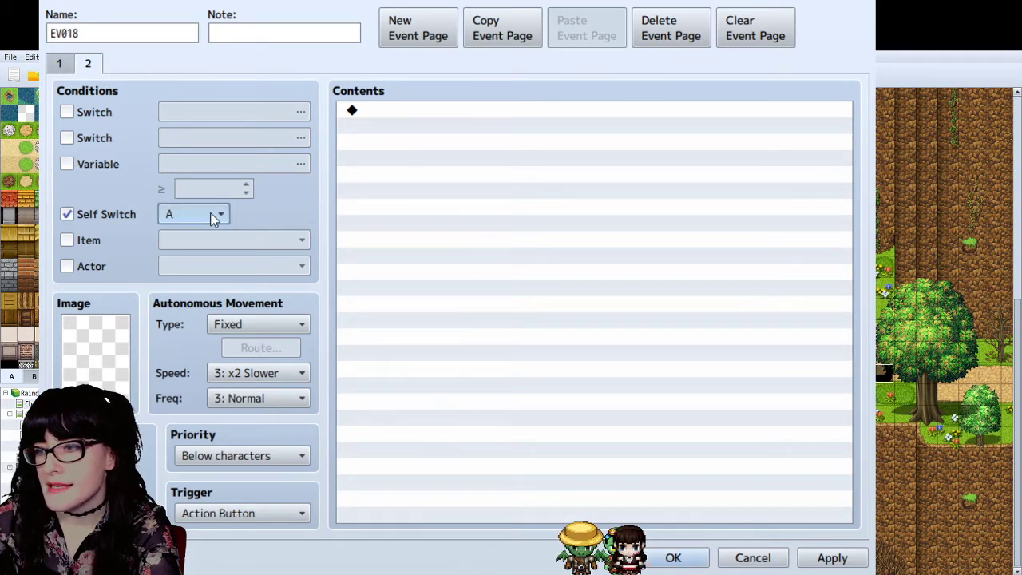
Step: Add a Control Self Switch A = ON command at the end of EV018's page 1 and apply the changes
click(59, 66)
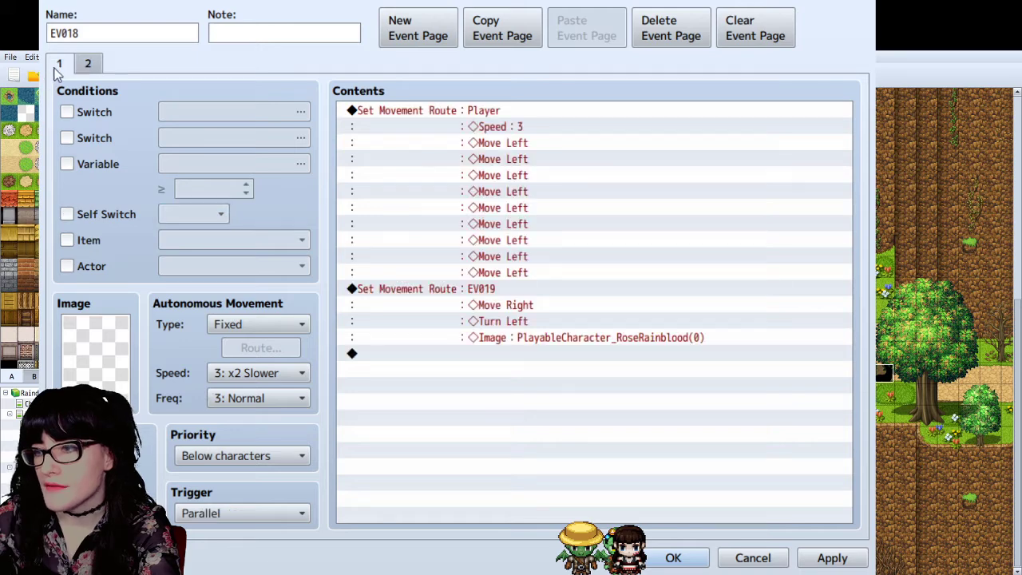
double_click(456, 384)
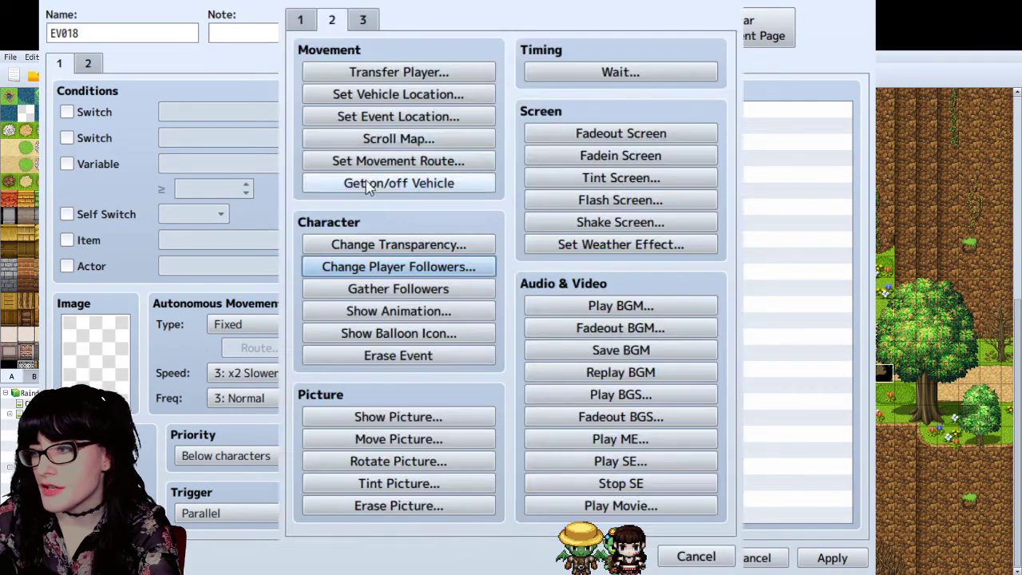
click(301, 20)
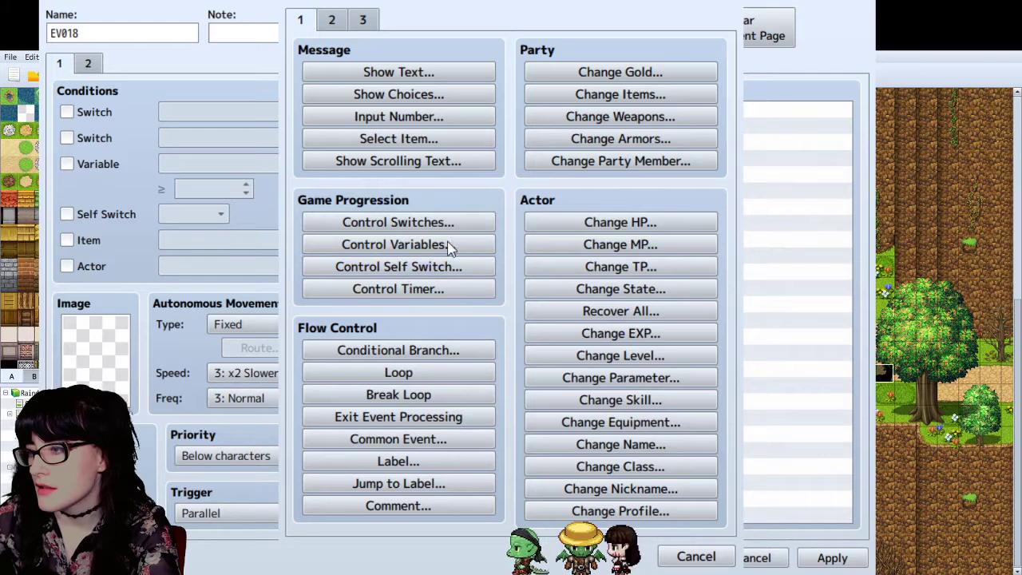
key(Escape)
click(444, 357)
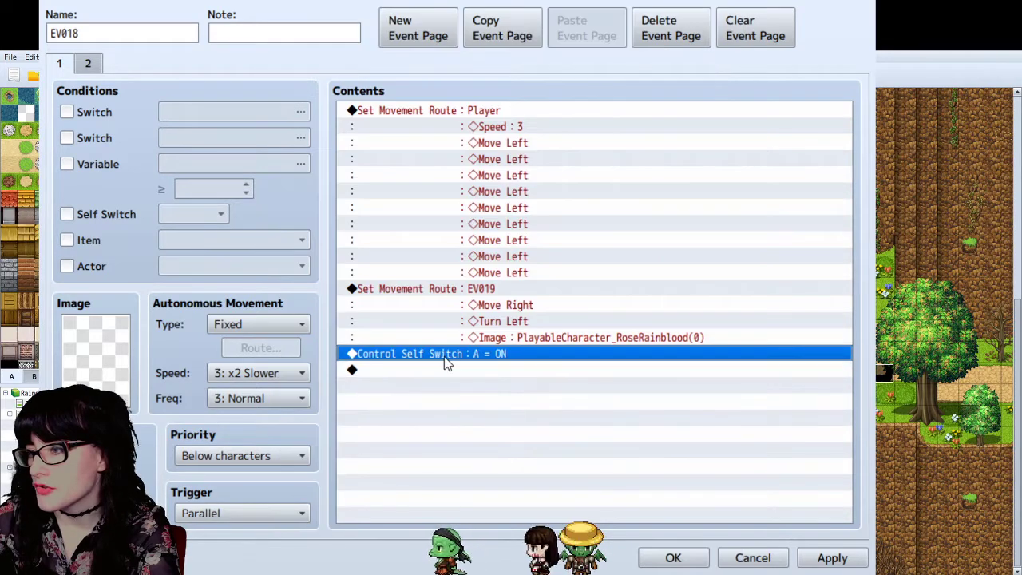
click(87, 63)
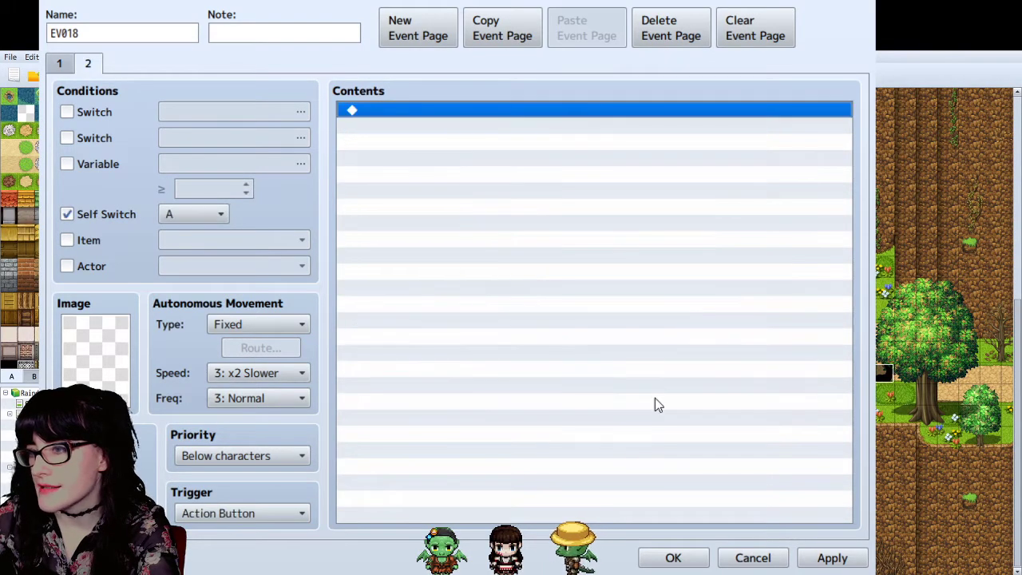
click(64, 66)
click(619, 410)
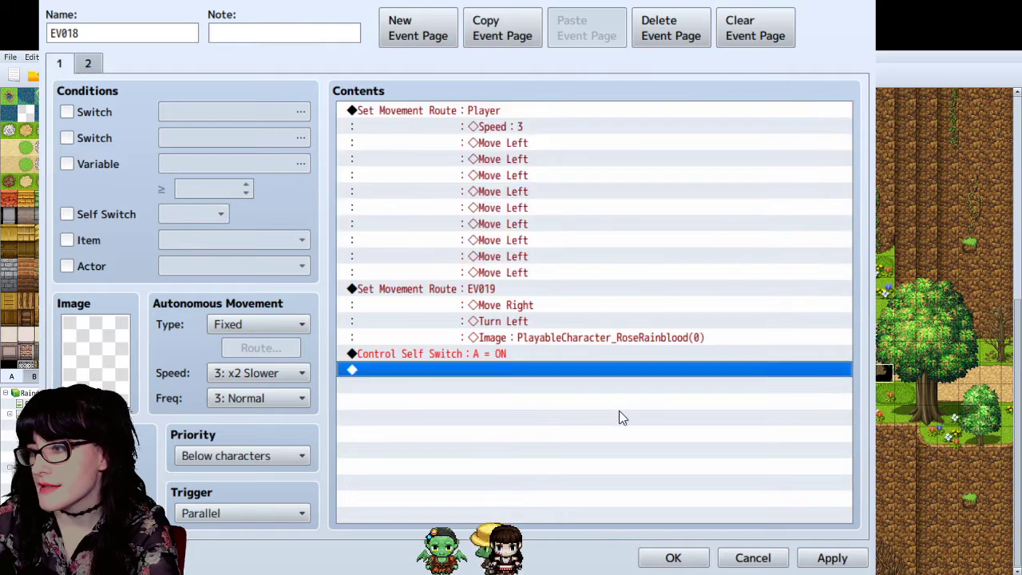
click(832, 557)
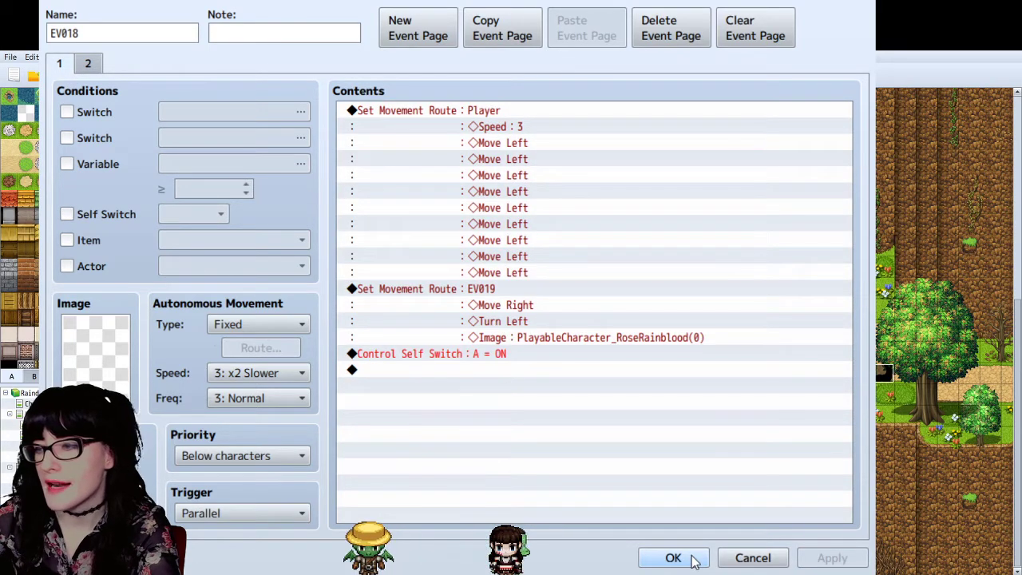
Step: Check the self switch command on page 1 against the Self Switch condition on page 2, and close EV018
click(641, 453)
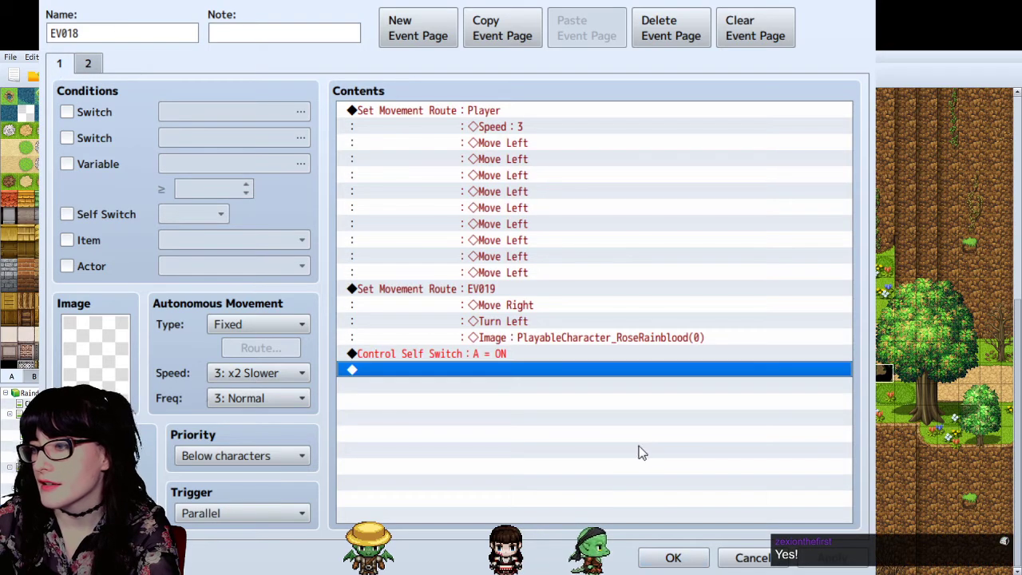
click(88, 63)
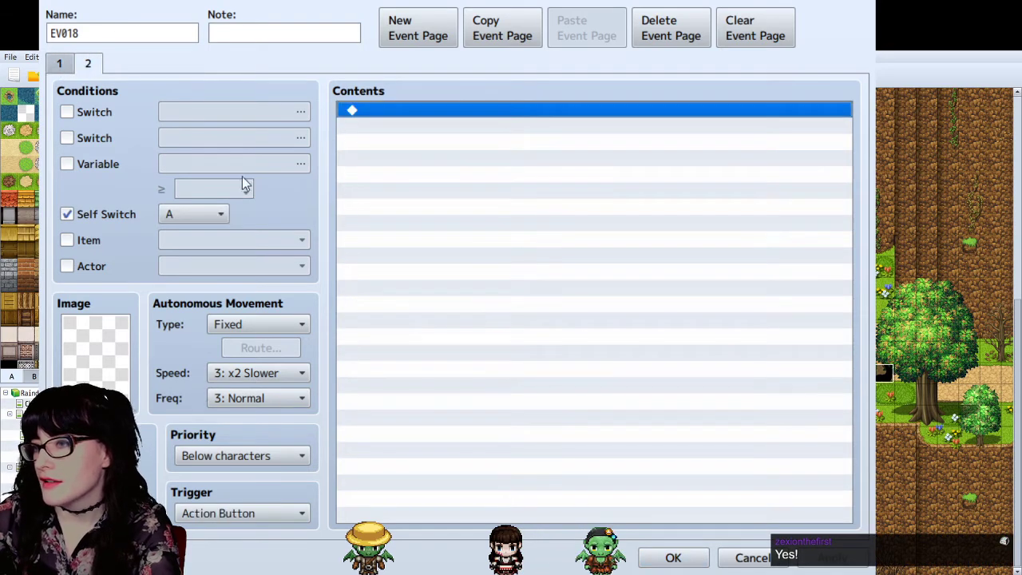
click(59, 63)
click(492, 358)
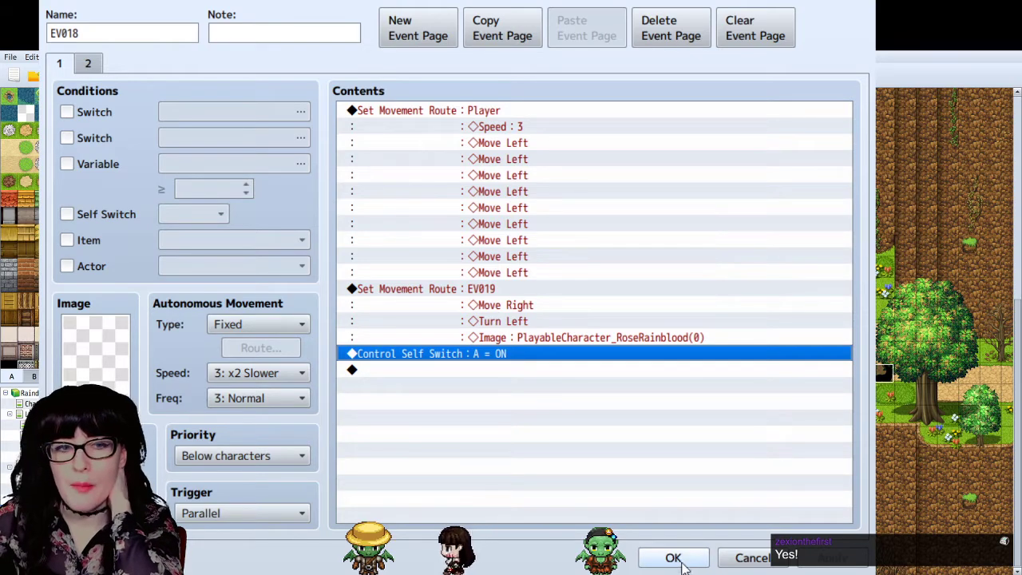
key(Down)
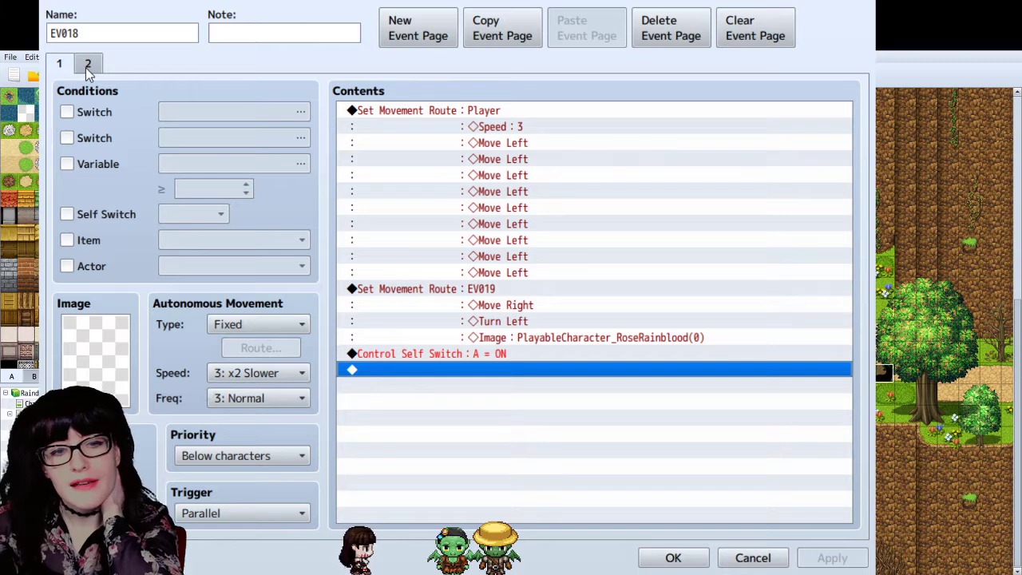
click(488, 356)
click(485, 397)
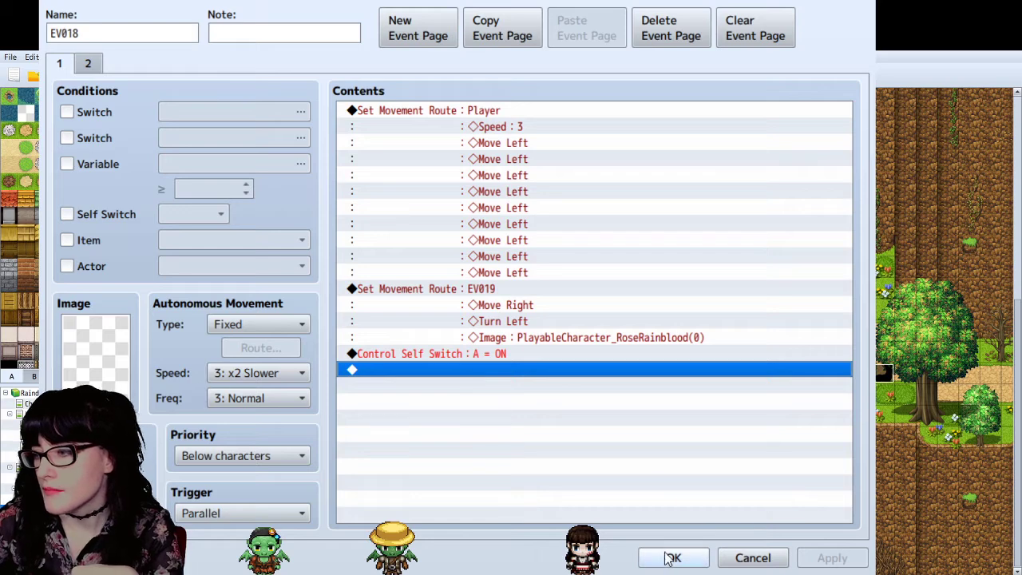
click(409, 358)
click(89, 64)
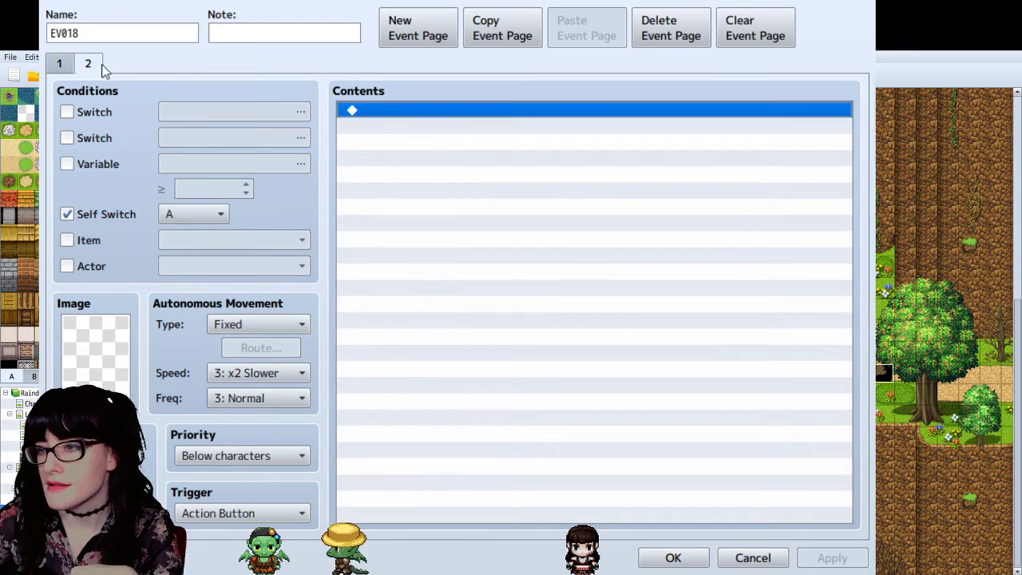
click(72, 68)
click(88, 64)
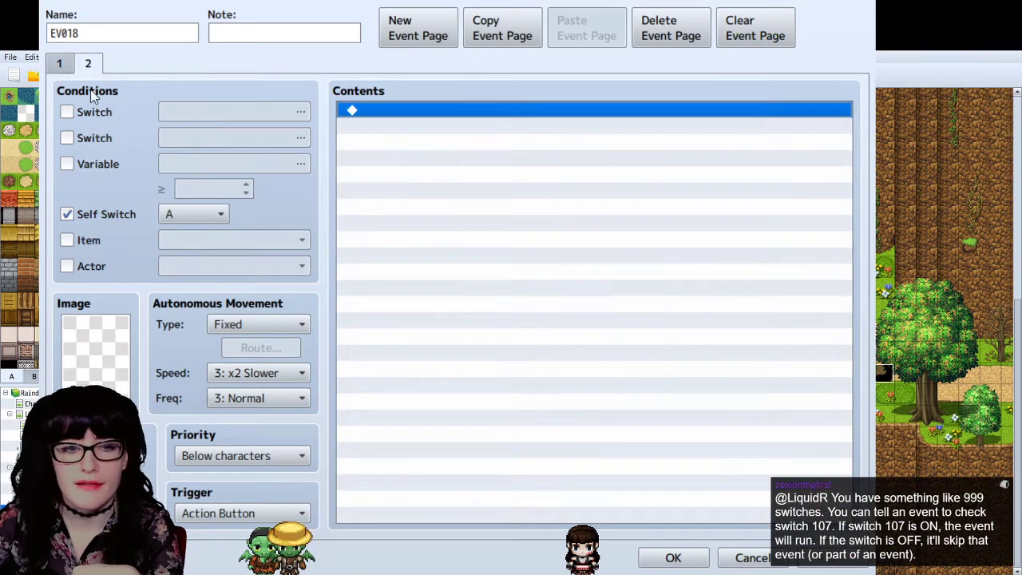
click(64, 74)
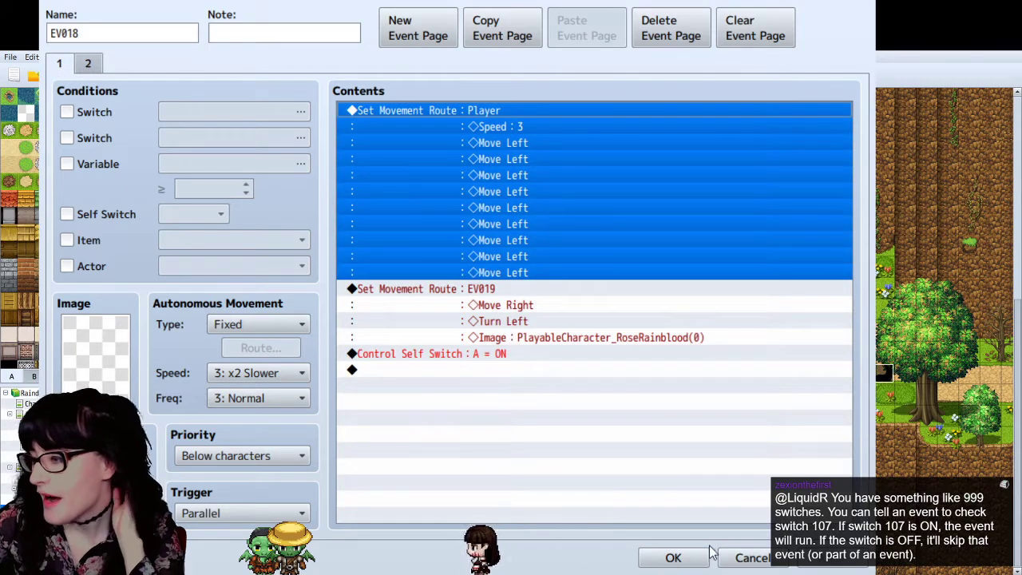
click(672, 559)
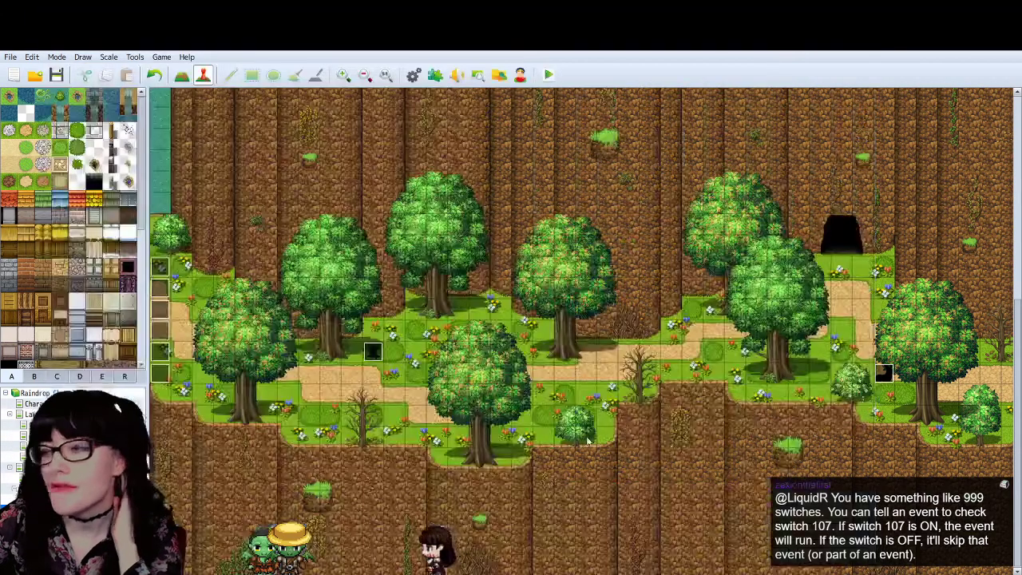
Step: Save the game changes, launch a playtest and continue to the list of saved games
click(547, 74)
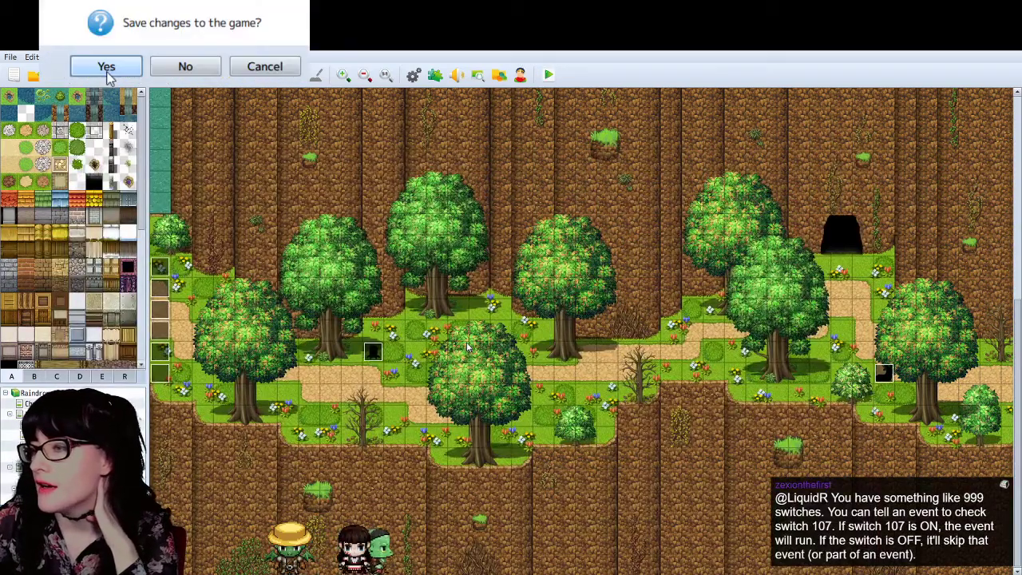
click(105, 67)
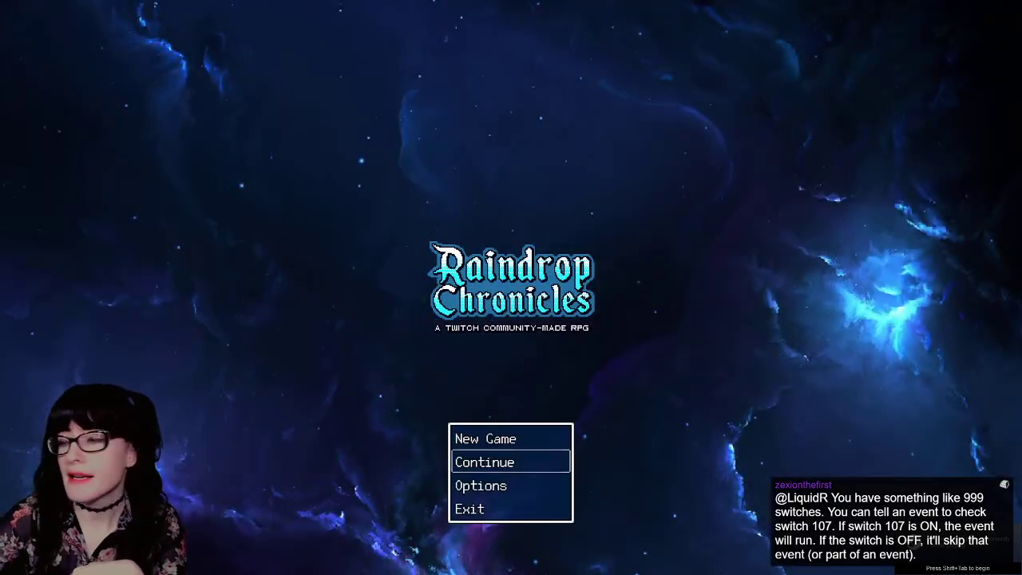
key(Up)
key(Down)
key(Return)
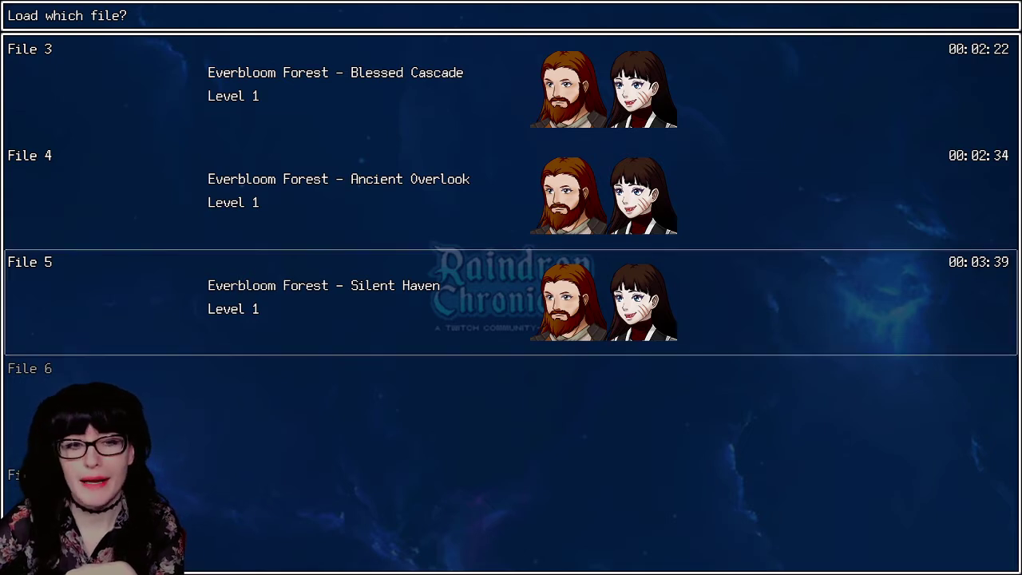
Step: Load the File 5 save at Everbloom Forest - Silent Haven to playtest the arrival cutscene
key(Up)
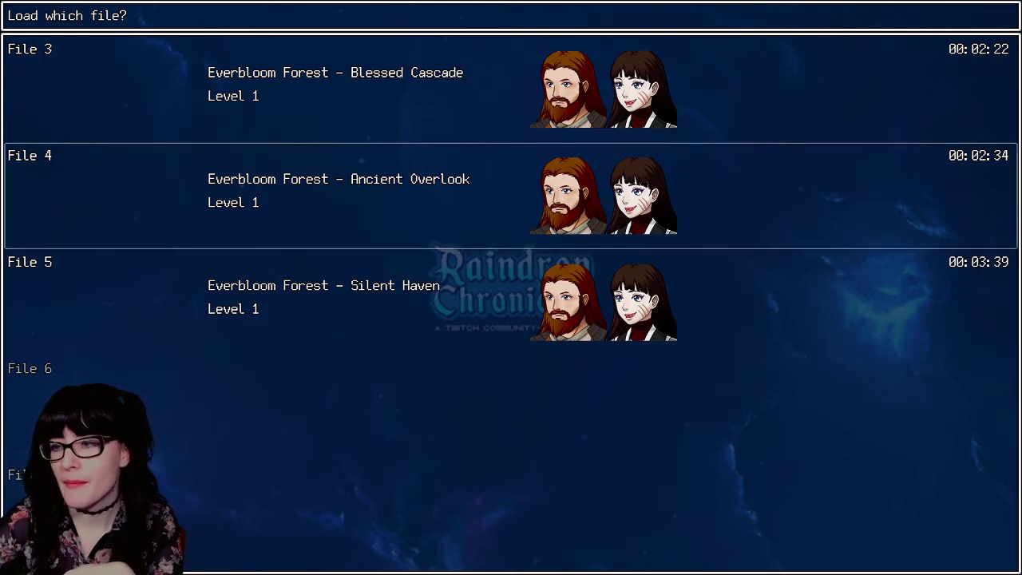
key(Down)
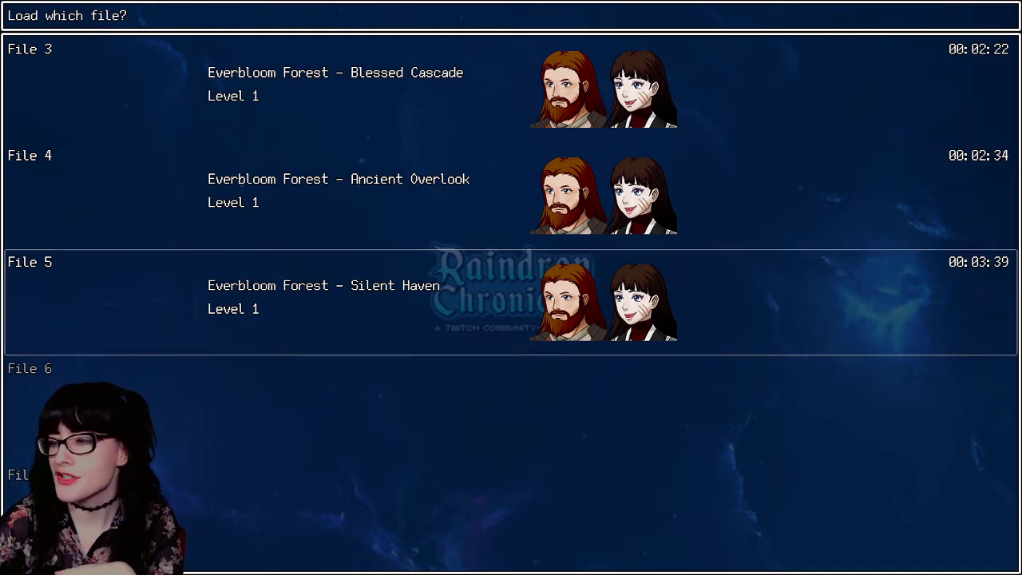
key(Up)
key(Up)
key(Down)
key(Down)
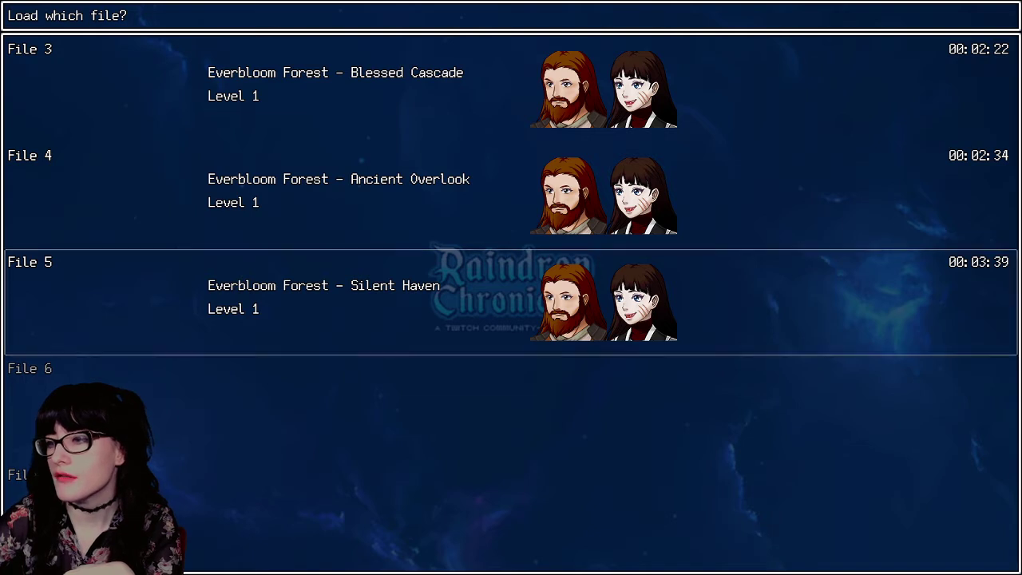
key(Return)
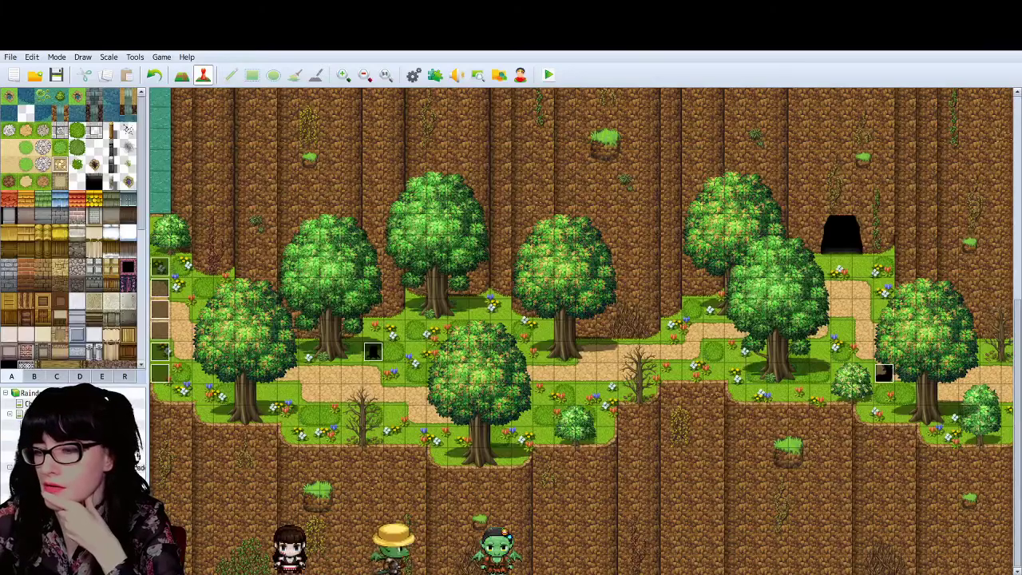
Step: Review EV018's page 1 commands on the Tallstone Mountain map, starting with the player's movement route, and close it unchanged
click(56, 488)
click(56, 499)
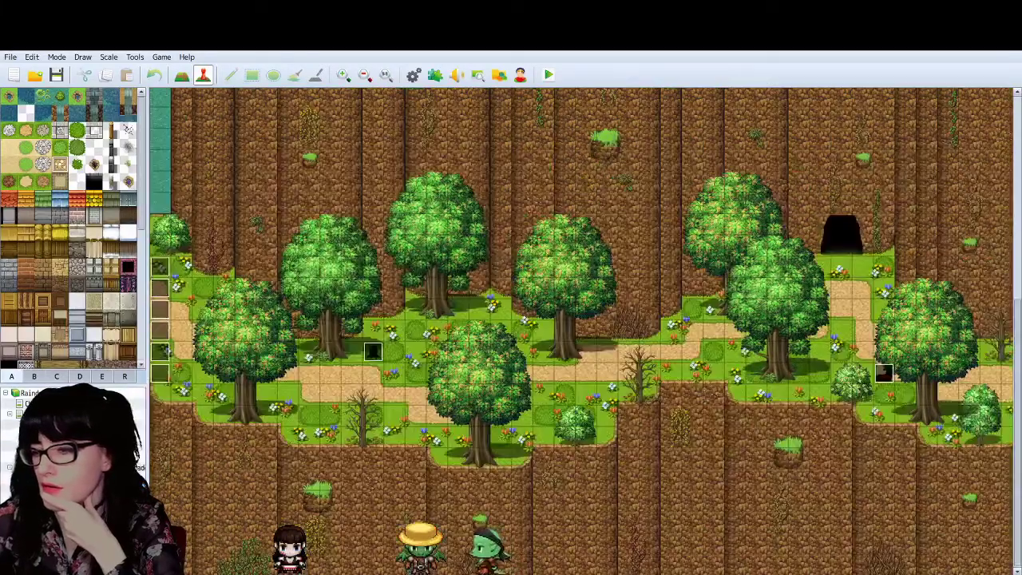
drag(447, 573, 487, 574)
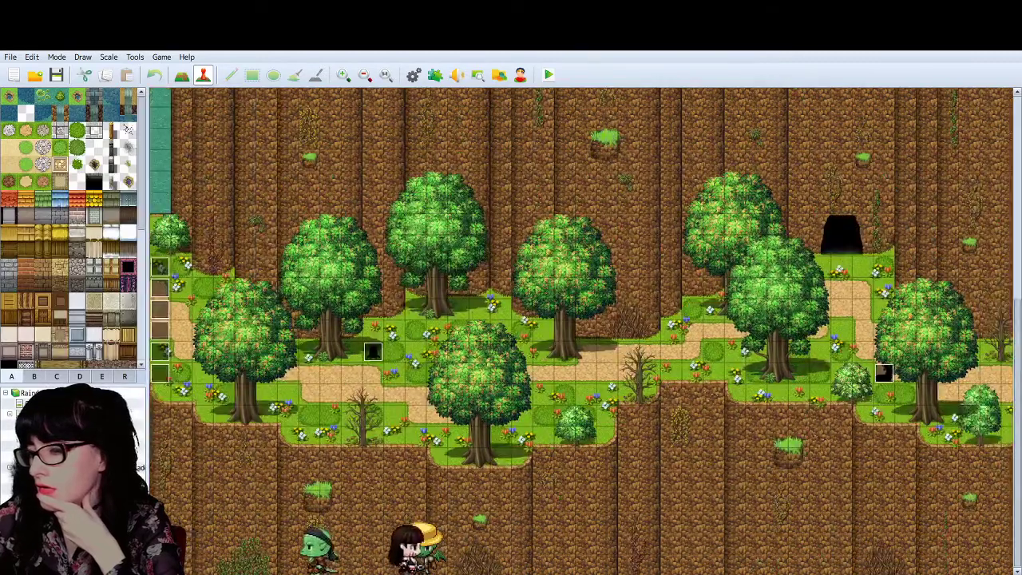
double_click(884, 373)
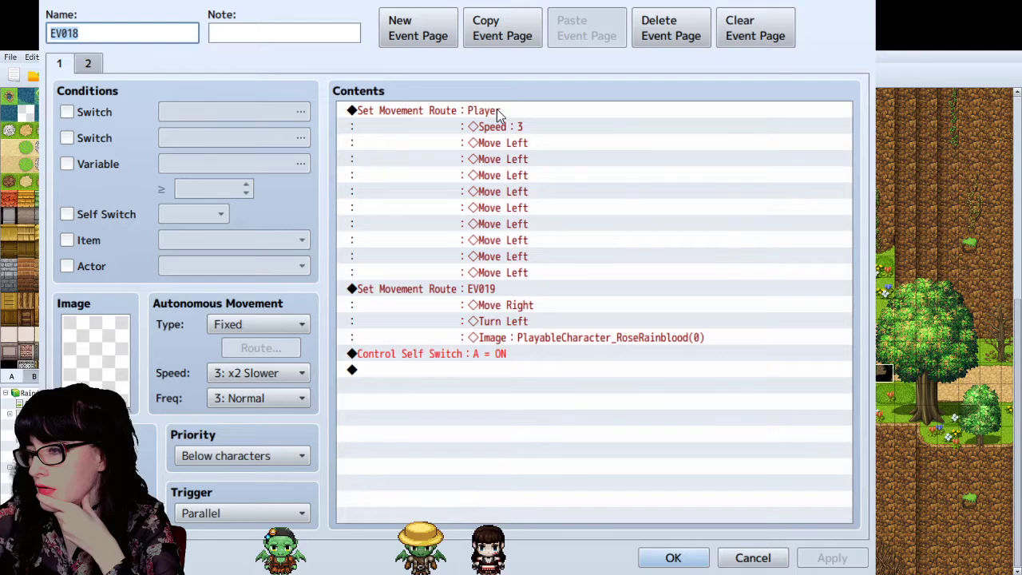
click(496, 111)
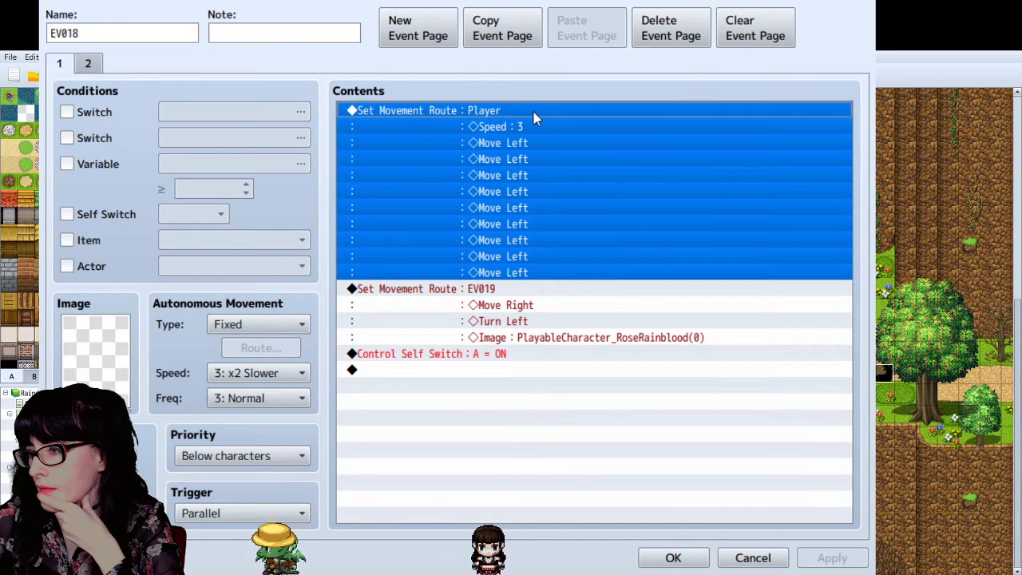
click(753, 558)
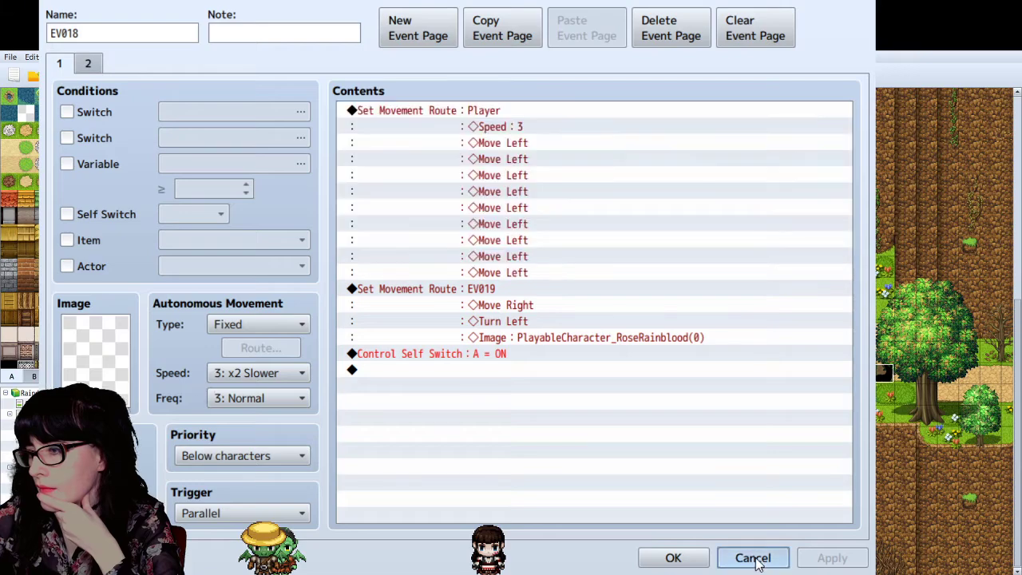
Step: Inspect the fade and transfer commands of EV015 on the Silent Haven map, and close the event without changes
click(64, 489)
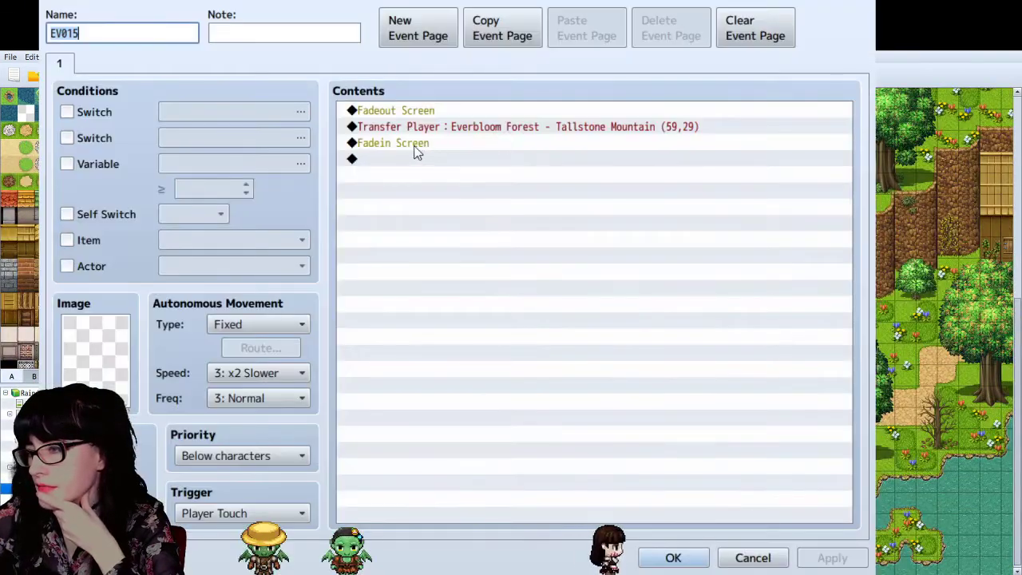
click(411, 149)
click(414, 158)
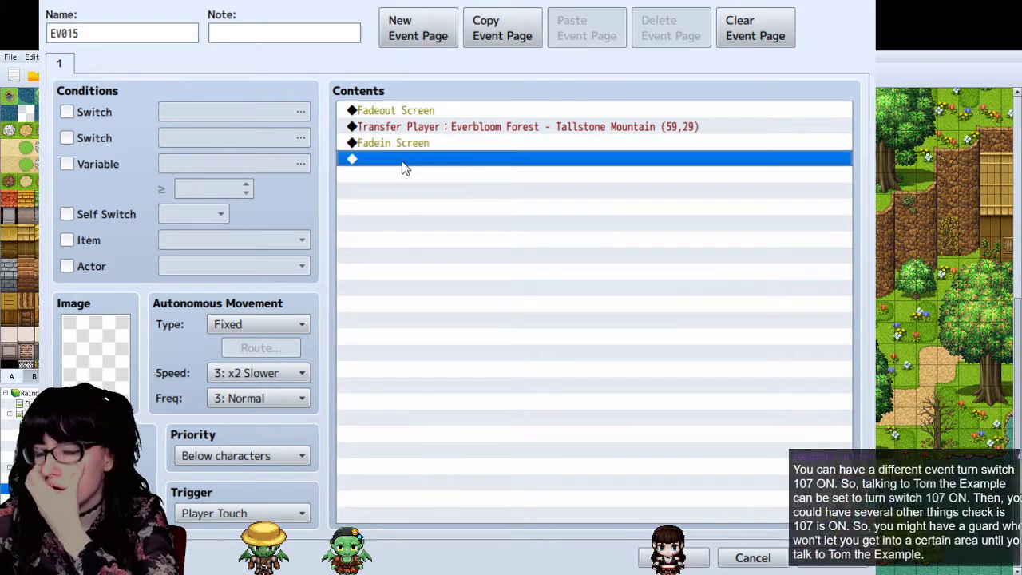
click(405, 148)
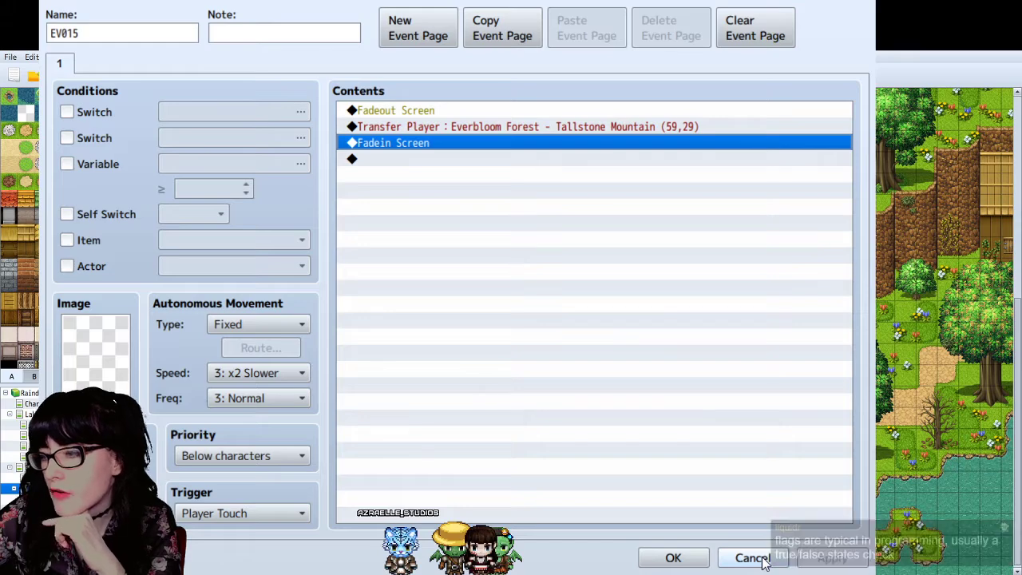
click(753, 558)
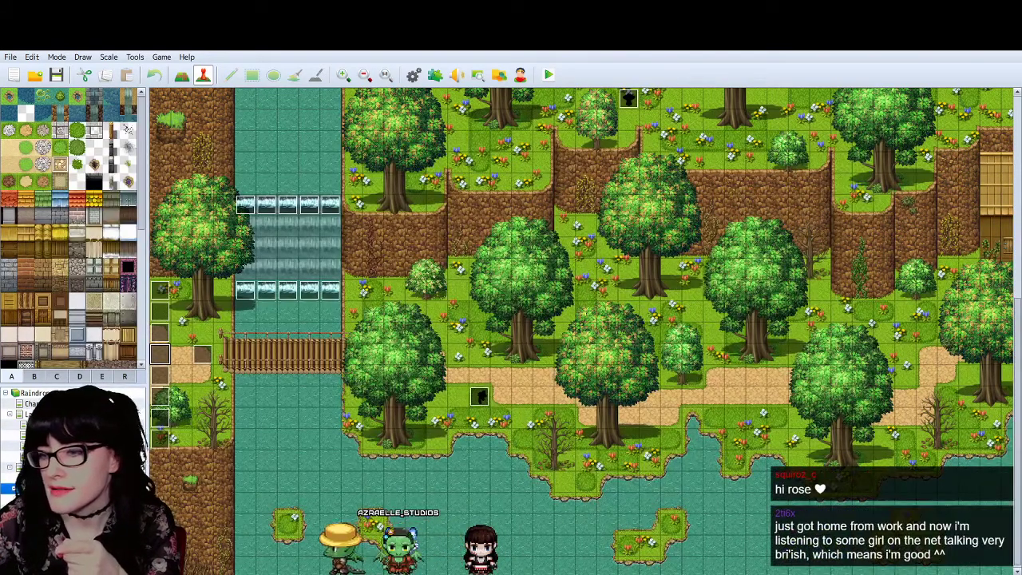
Step: Move EV018 on the Tallstone Mountain map eight tiles left and two tiles up, beside the path west of the cave
click(56, 509)
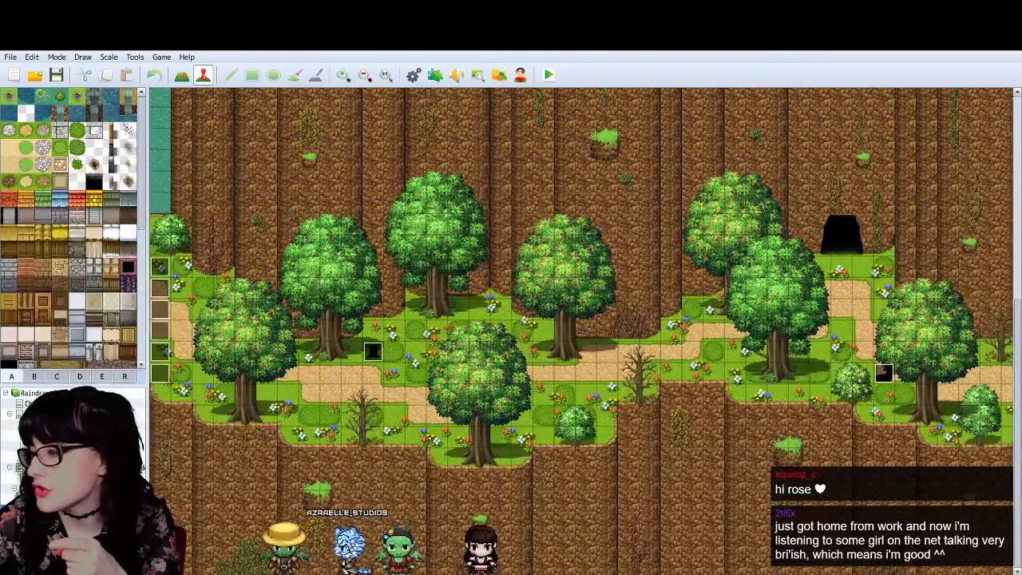
scroll(581, 331, right, 6)
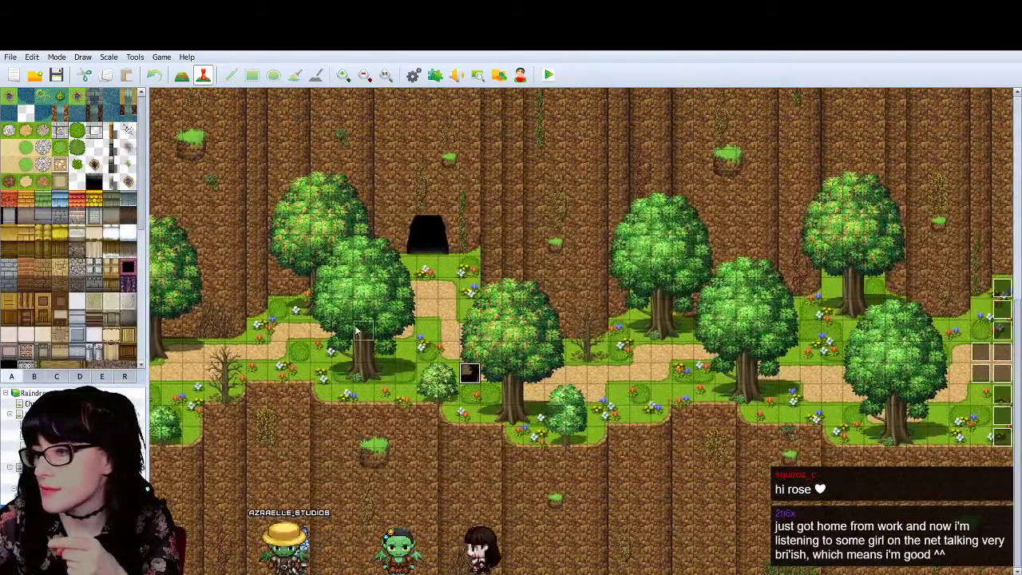
click(305, 336)
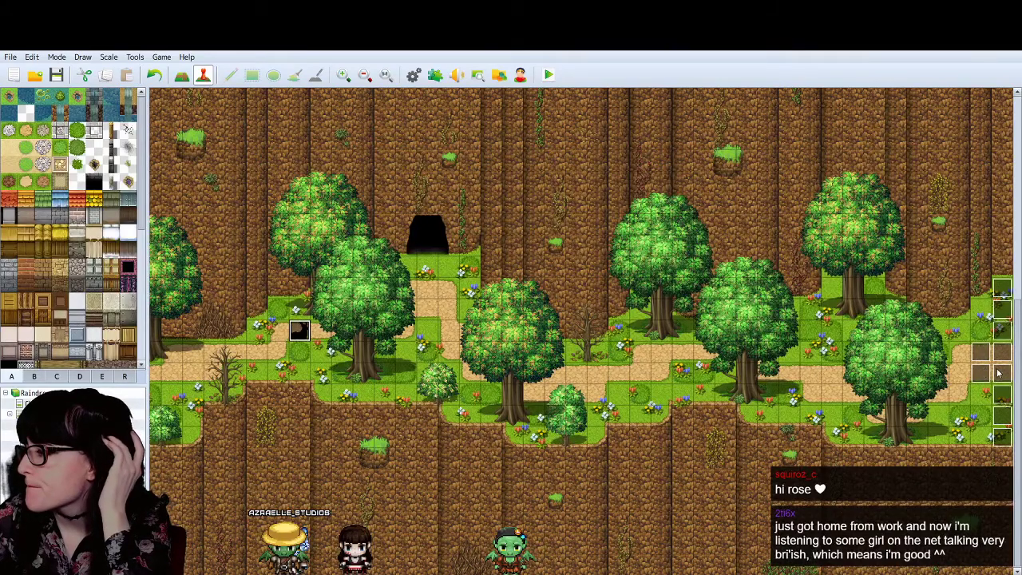
Step: Add a Change Player Followers: OFF command before Fadein Screen in EV029 on the Silent Haven map, and copy that command
click(56, 488)
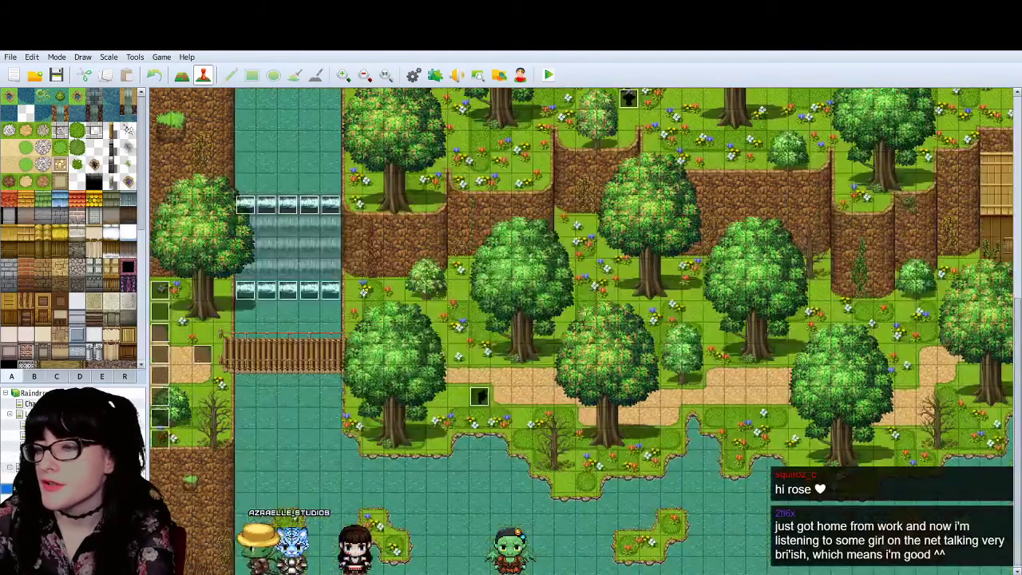
double_click(163, 351)
double_click(426, 142)
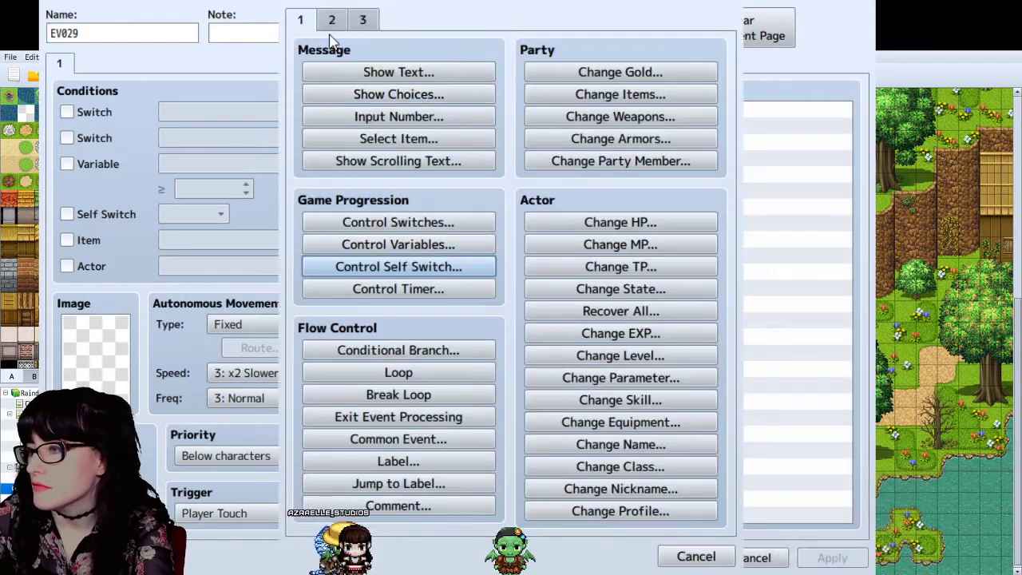
click(333, 20)
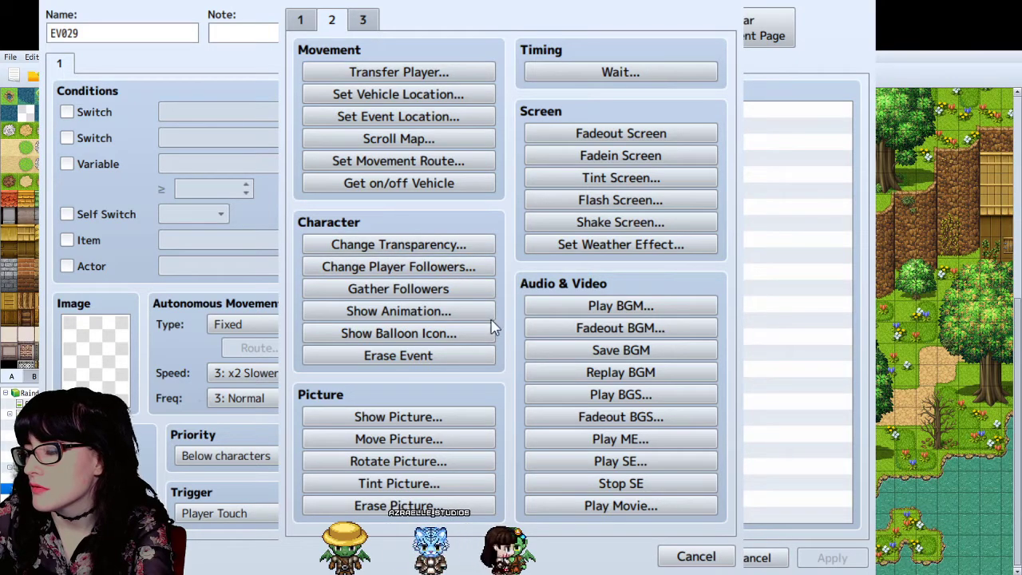
click(620, 156)
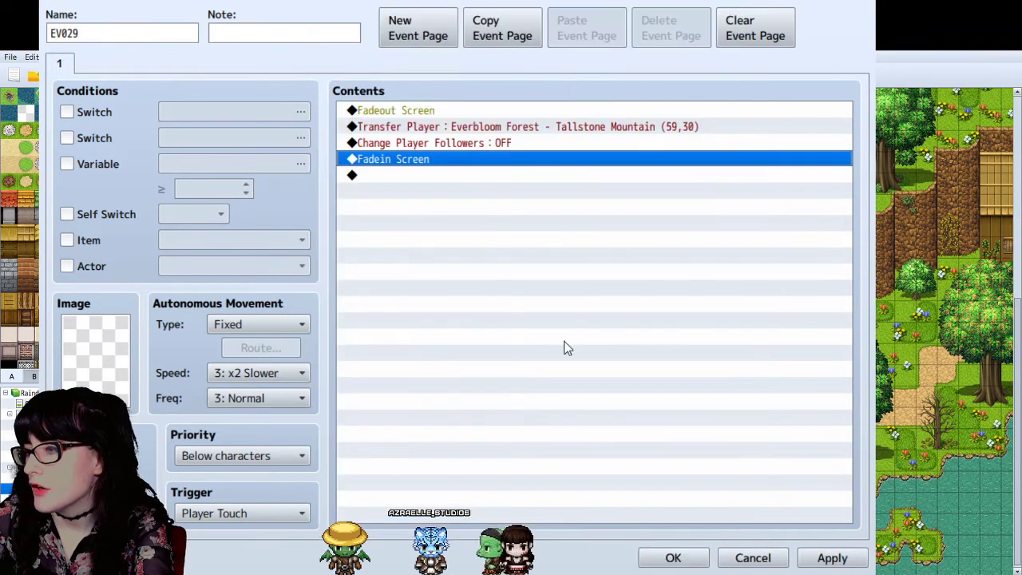
click(492, 145)
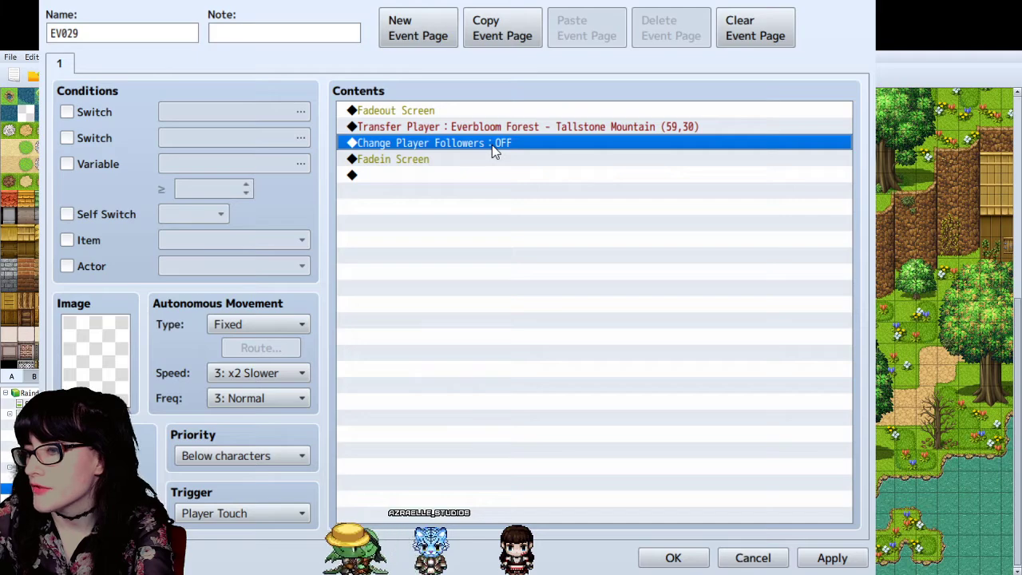
click(728, 557)
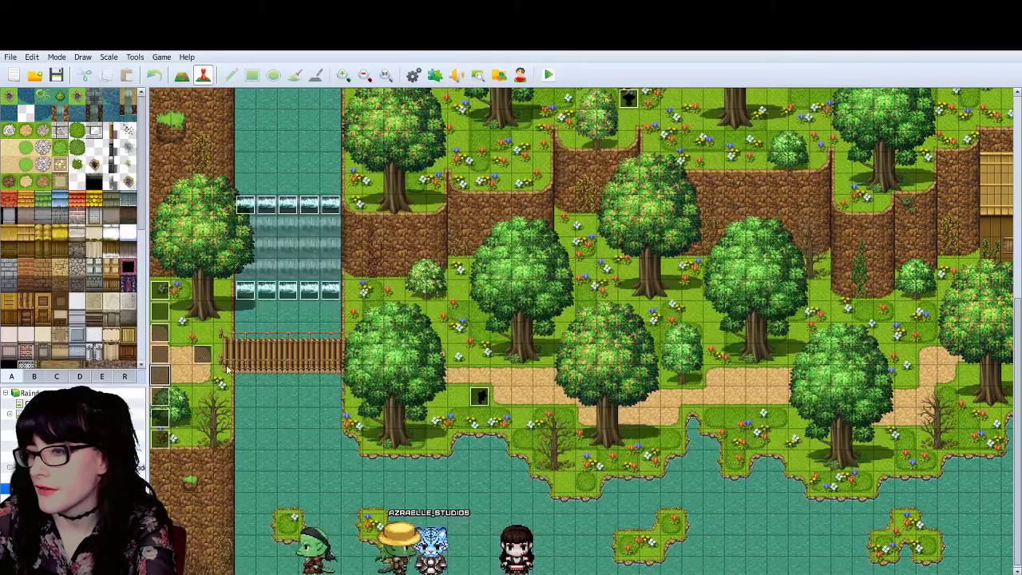
Step: Paste the Change Player Followers: OFF command before Fadein Screen in EV015 and EV014
double_click(168, 358)
click(444, 146)
text(Change Player Followers : OFF)
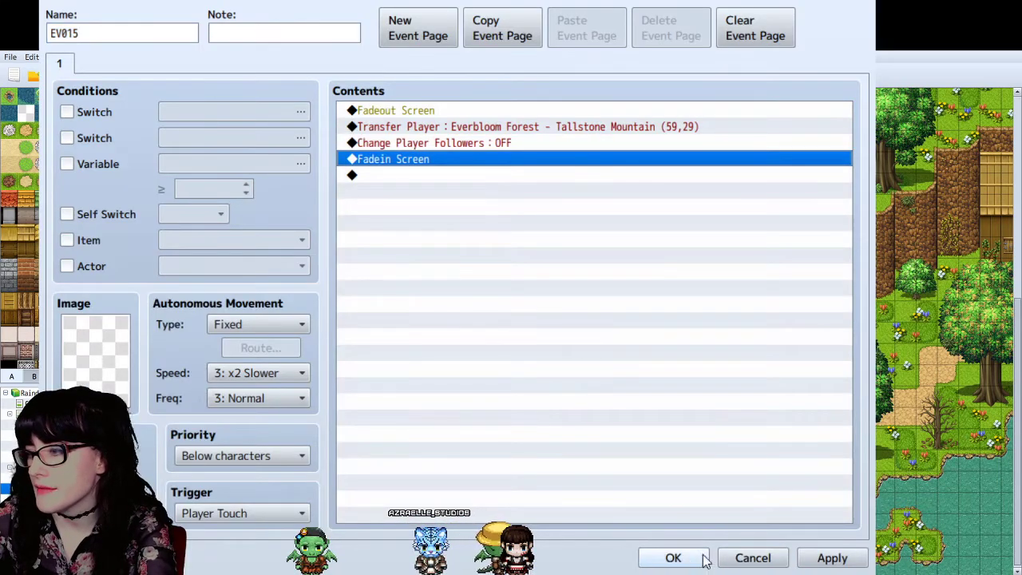
click(673, 557)
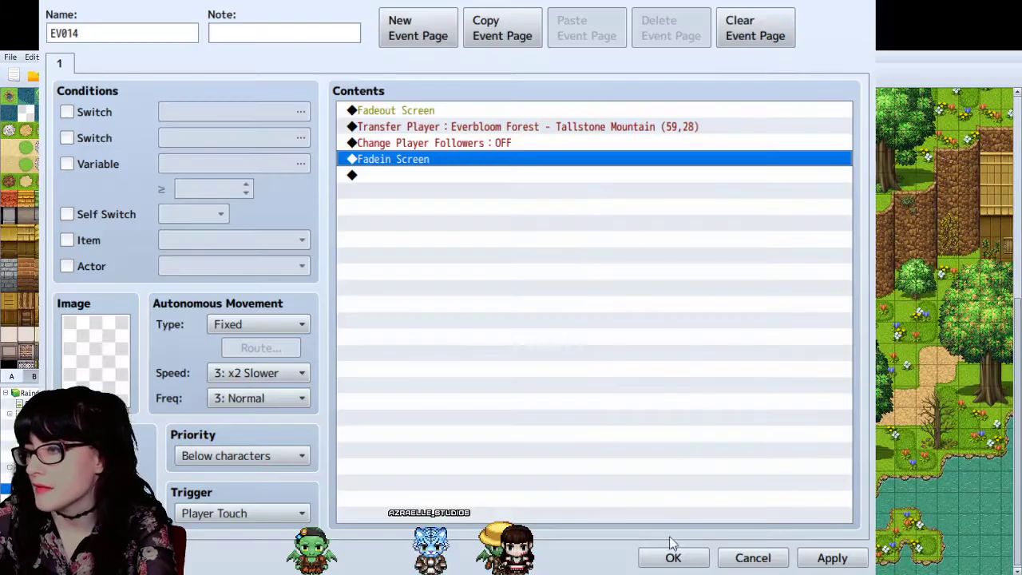
click(673, 558)
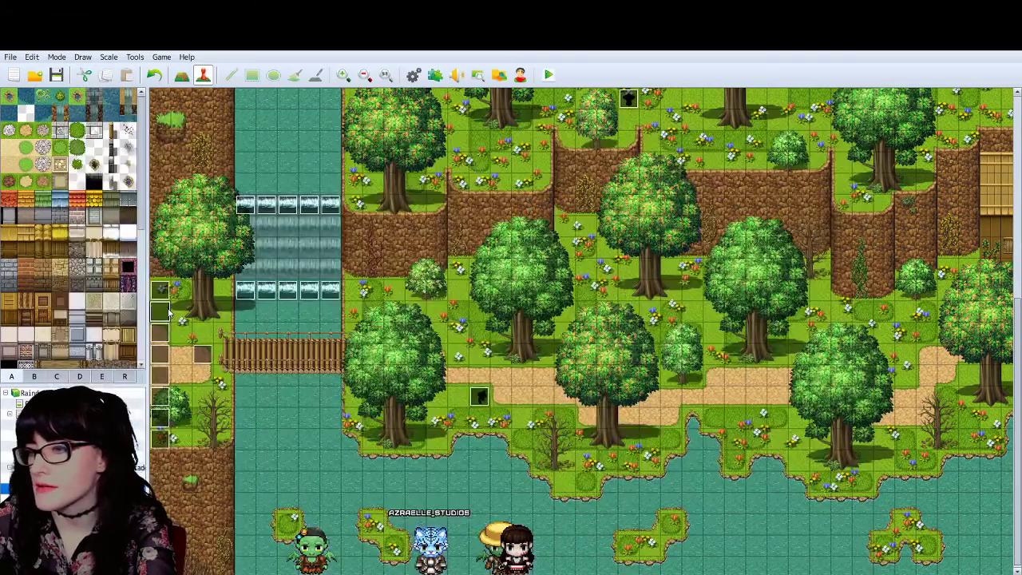
Step: Paste Change Player Followers: OFF before Fadein Screen in the second-highest transfer event along the map's west edge
double_click(167, 311)
click(441, 141)
key(ctrl+v)
click(693, 557)
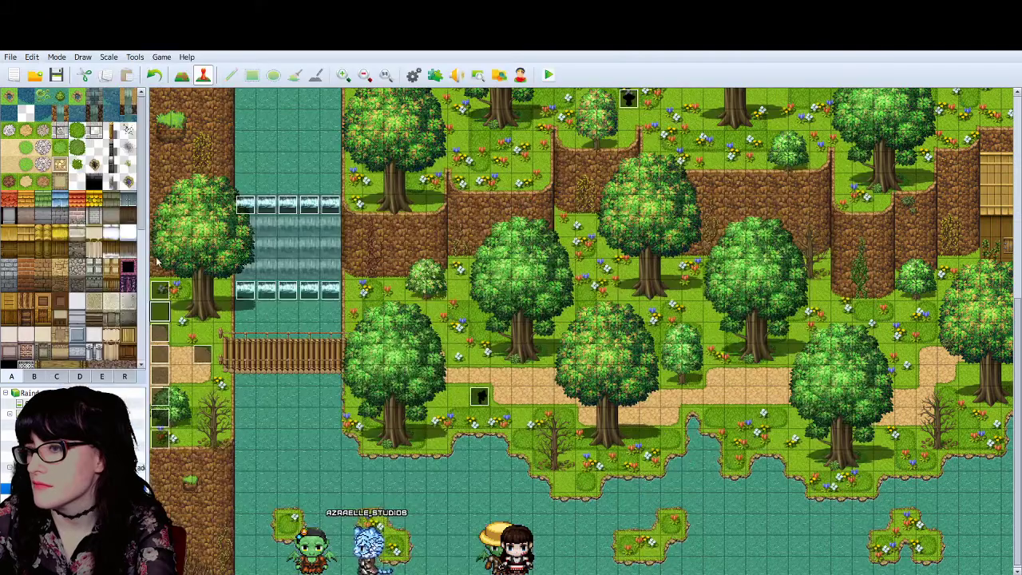
Step: Paste Change Player Followers: OFF before Fadein Screen in the topmost west-edge transfer event and in EV030
double_click(160, 289)
click(435, 144)
text(Change Player Followers : OFF)
click(673, 557)
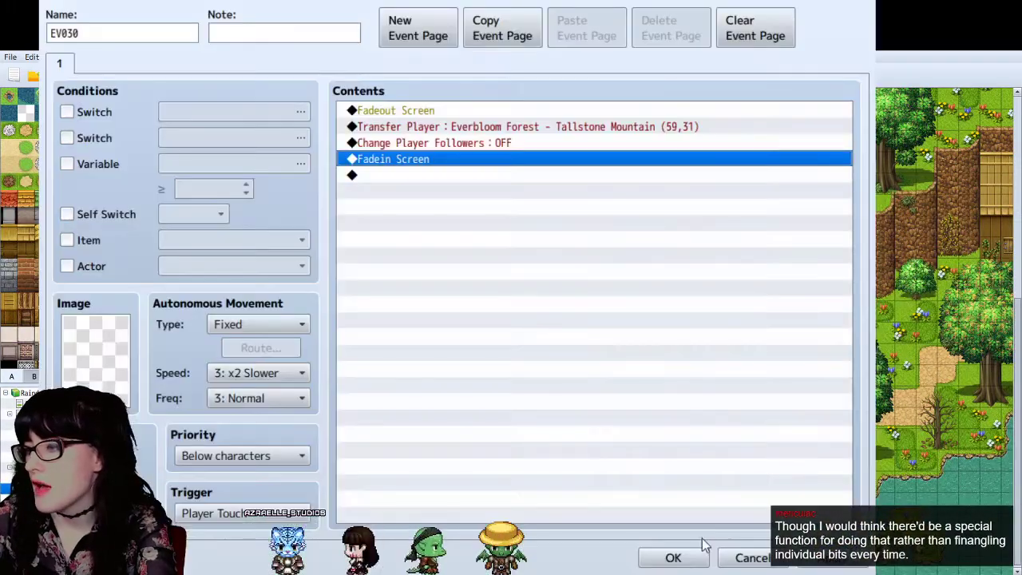
click(692, 555)
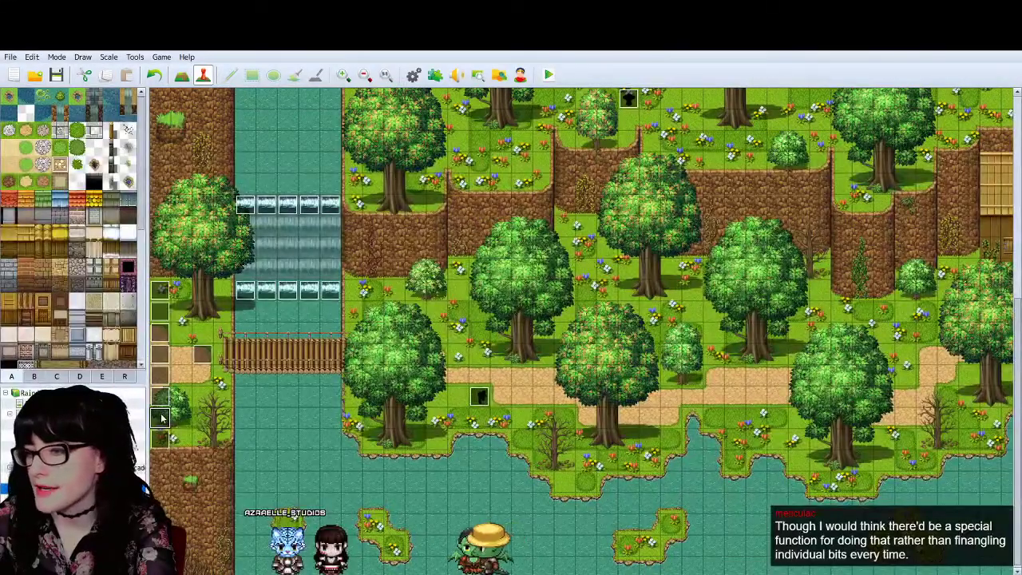
Step: Paste the Change Player Followers: OFF command between Transfer Player and Fadein Screen in EV031
double_click(164, 419)
click(398, 132)
click(401, 142)
text(◆Change Player Followers：OFF)
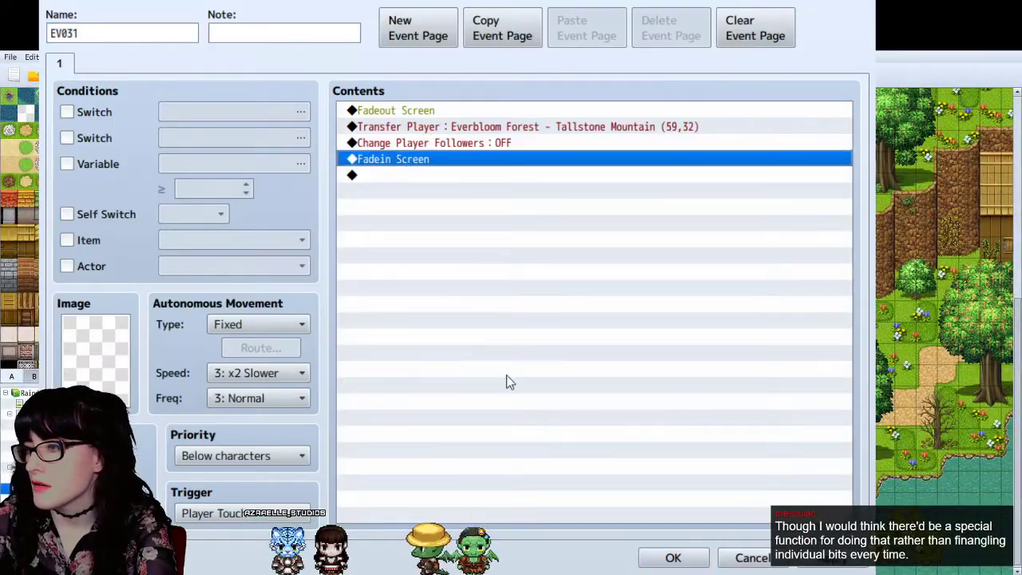
click(673, 557)
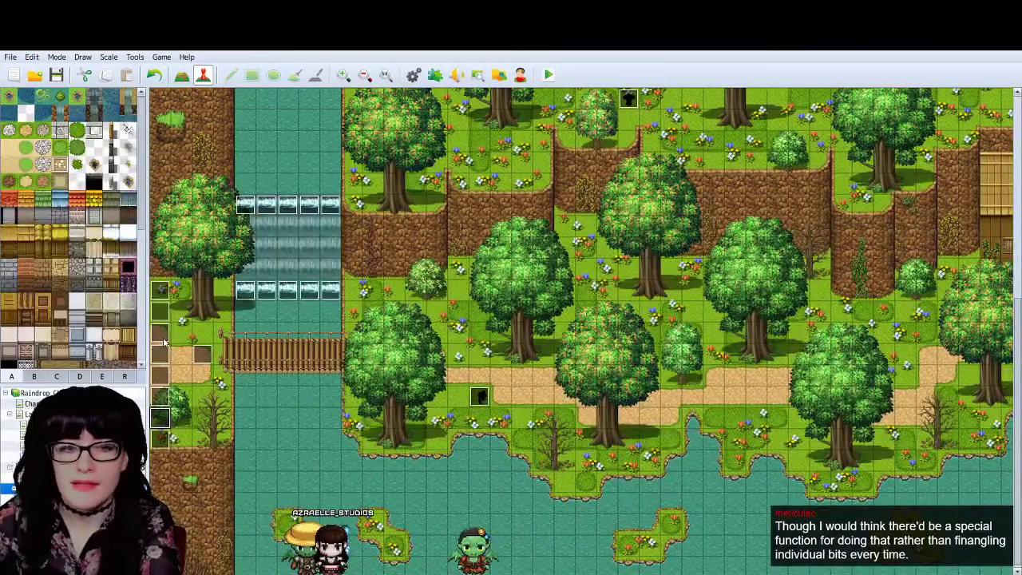
Step: Paste the Change Player Followers: OFF command between Transfer Player and Fadein Screen in EV032
double_click(163, 438)
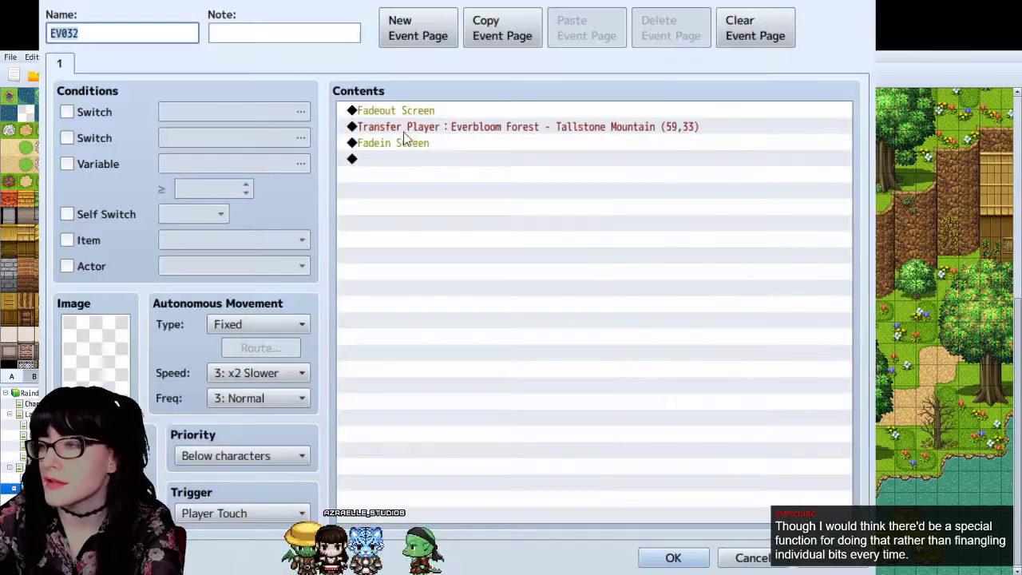
click(407, 128)
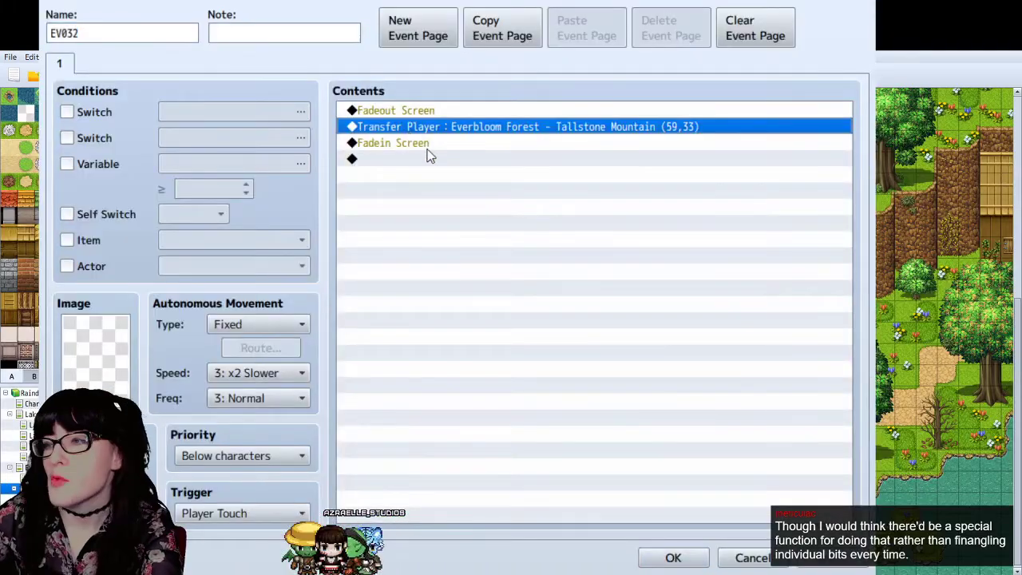
click(427, 145)
click(426, 130)
key(ctrl+v)
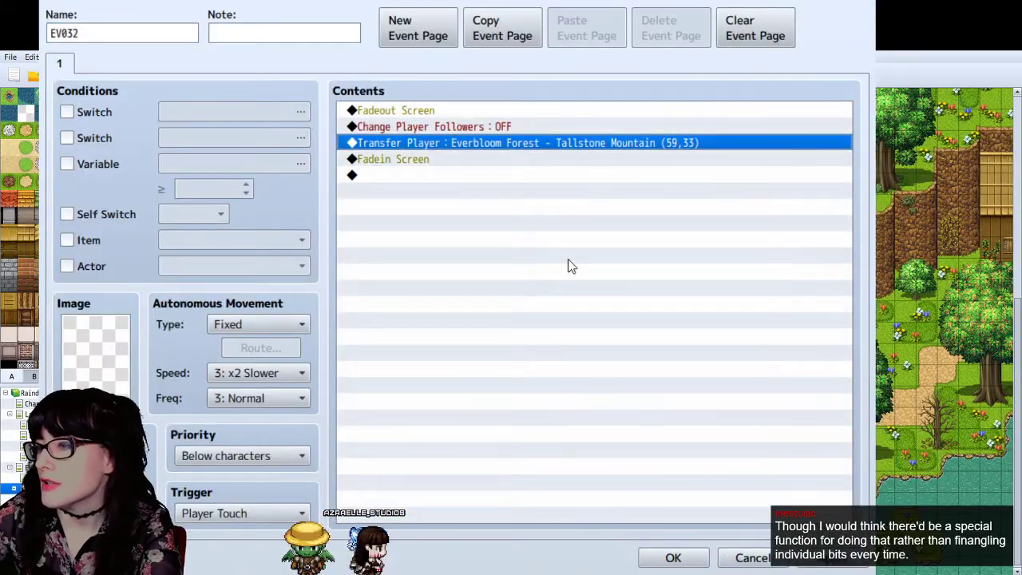
click(537, 124)
key(ctrl+x)
click(547, 142)
key(ctrl+v)
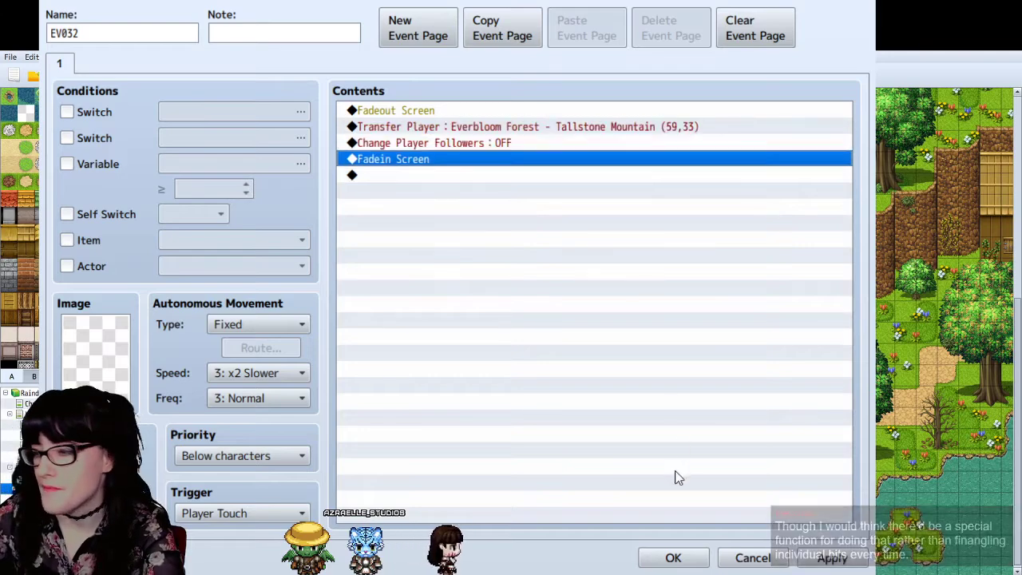
click(673, 557)
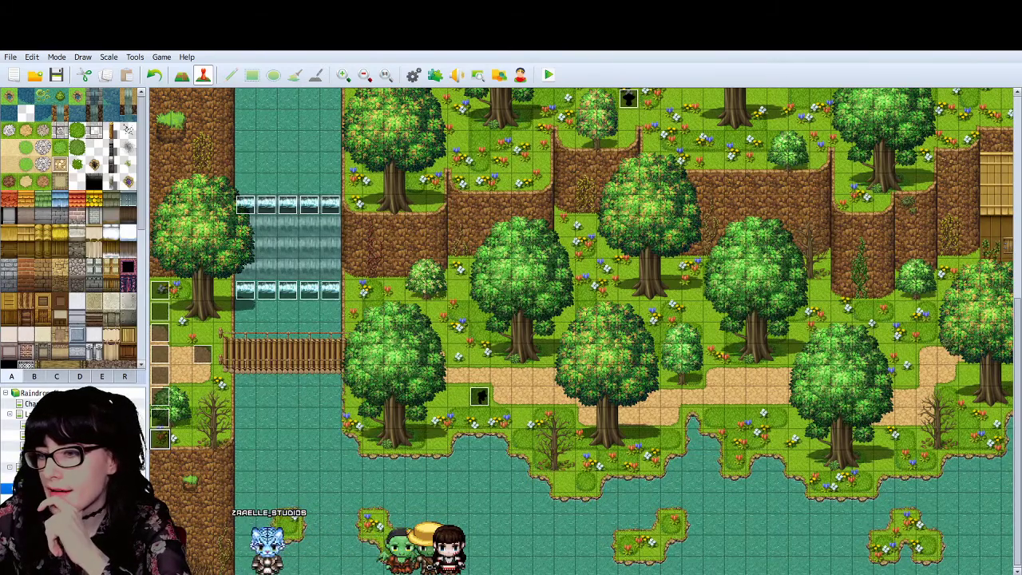
Step: Open the Tallstone Mountain map and review the movement routes and self switch in EV018
click(72, 477)
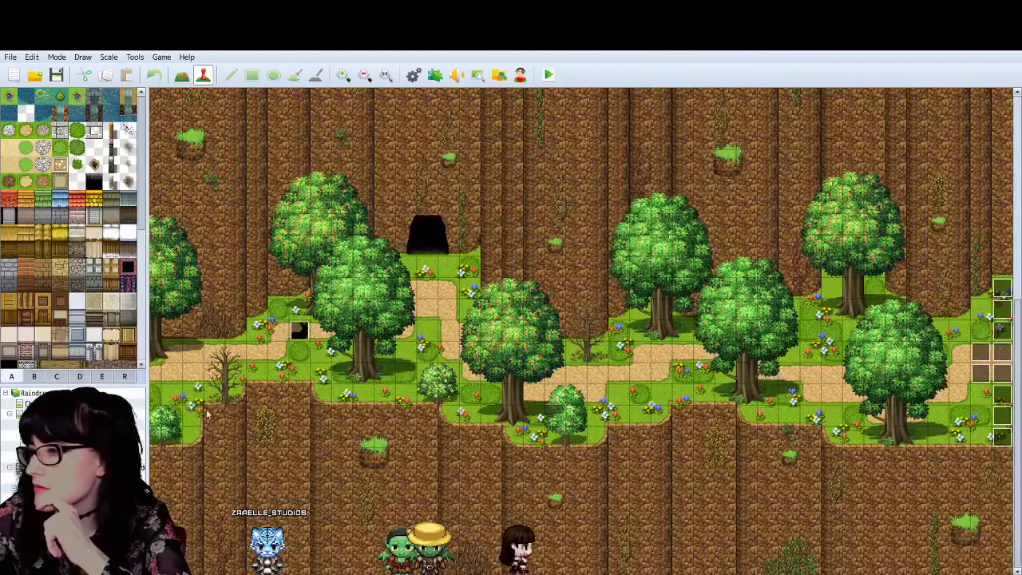
scroll(207, 413, left, 6)
double_click(716, 330)
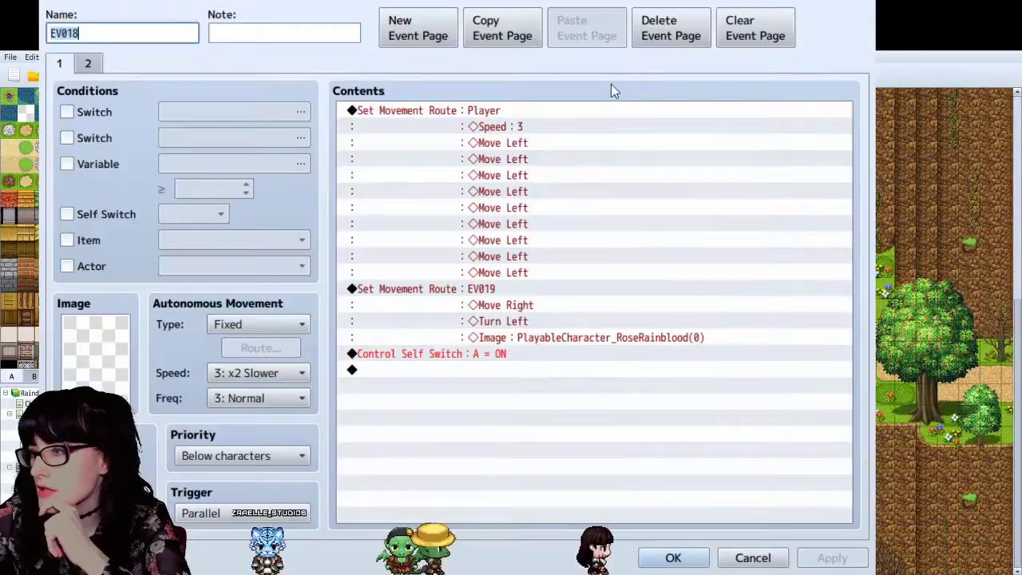
click(653, 556)
Step: Save the game changes, start a playtest and load the Silent Haven save
click(548, 74)
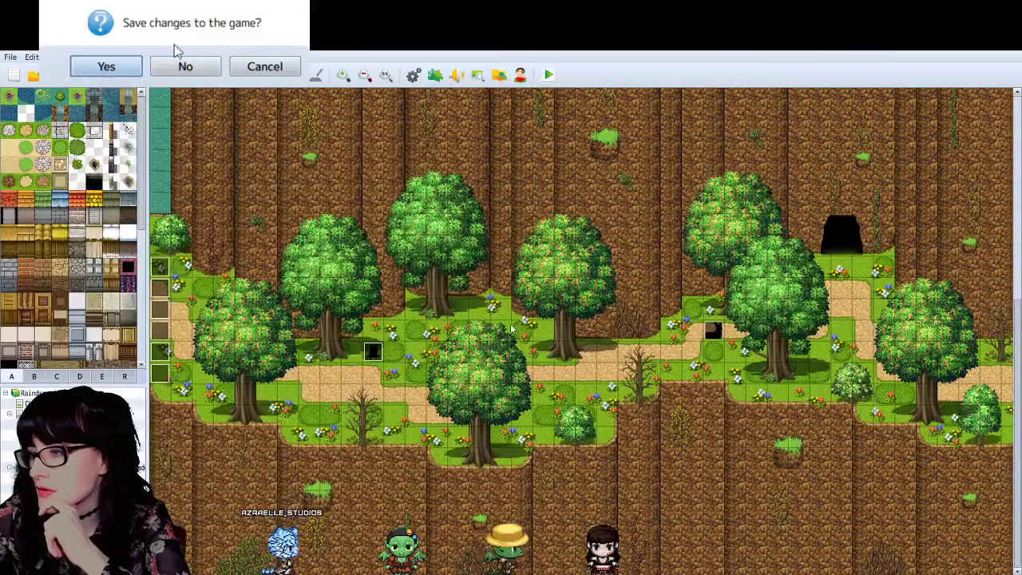
click(106, 66)
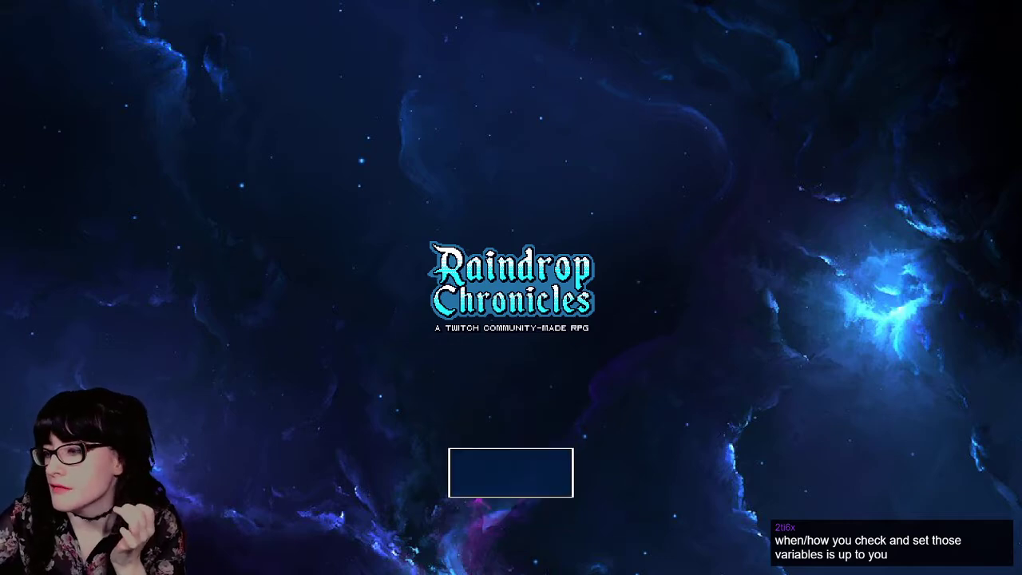
key(Return)
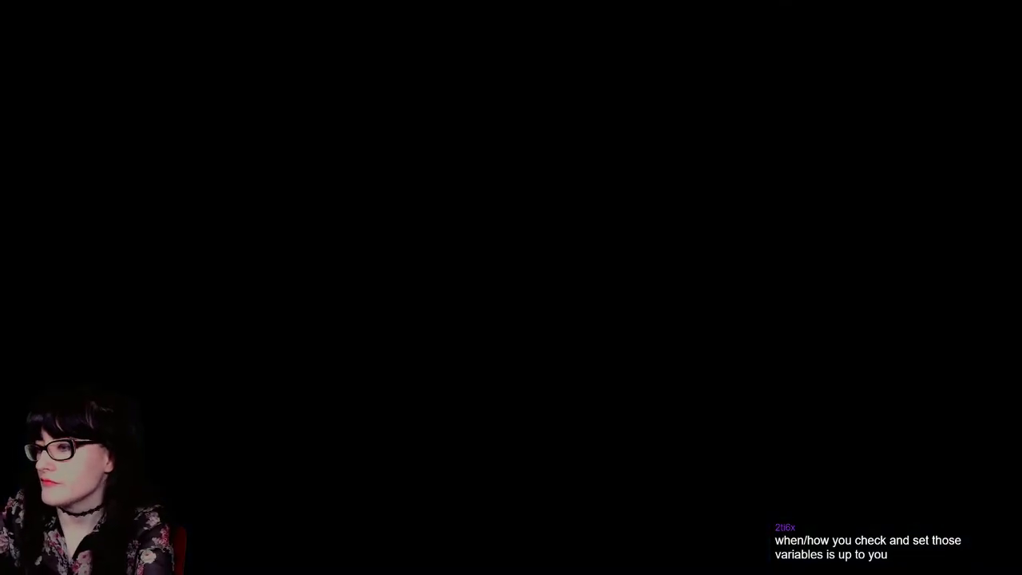
Step: Walk the party from the green crystal down the steps and west along the Silent Haven path
key(Left)
key(Right)
key(Down)
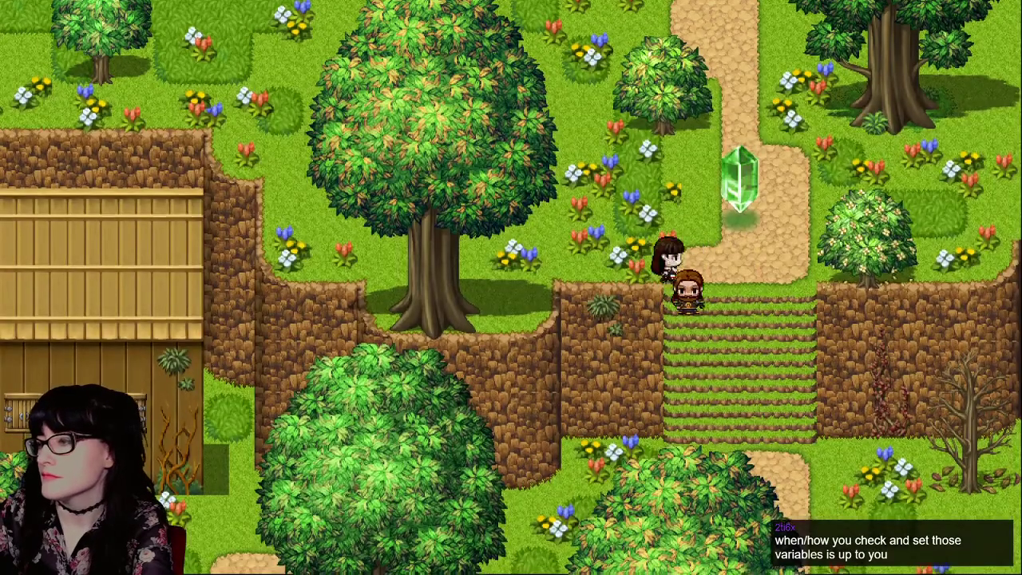
key(Left)
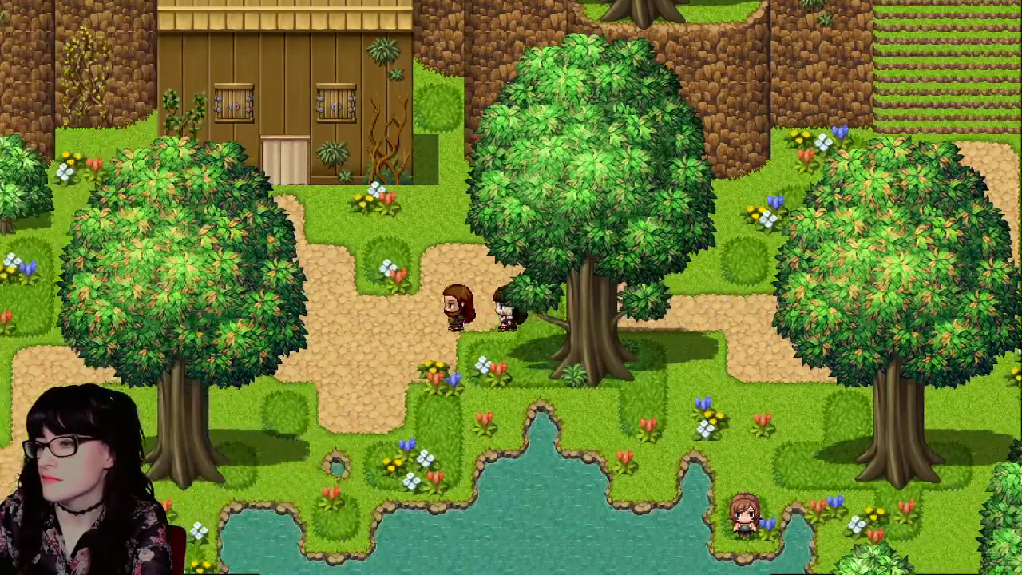
key(Down)
key(Left)
key(Down)
key(Left)
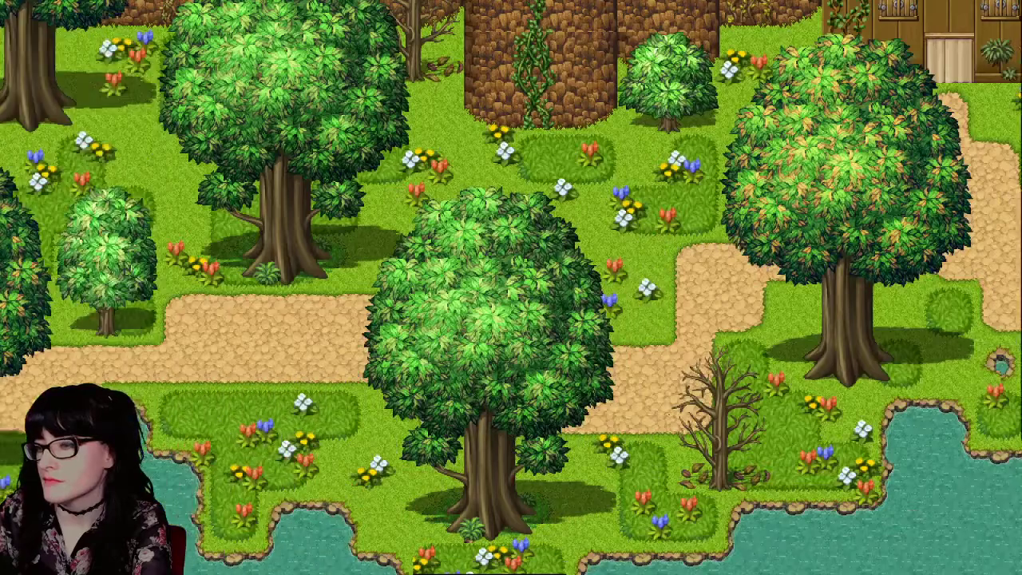
key(Left)
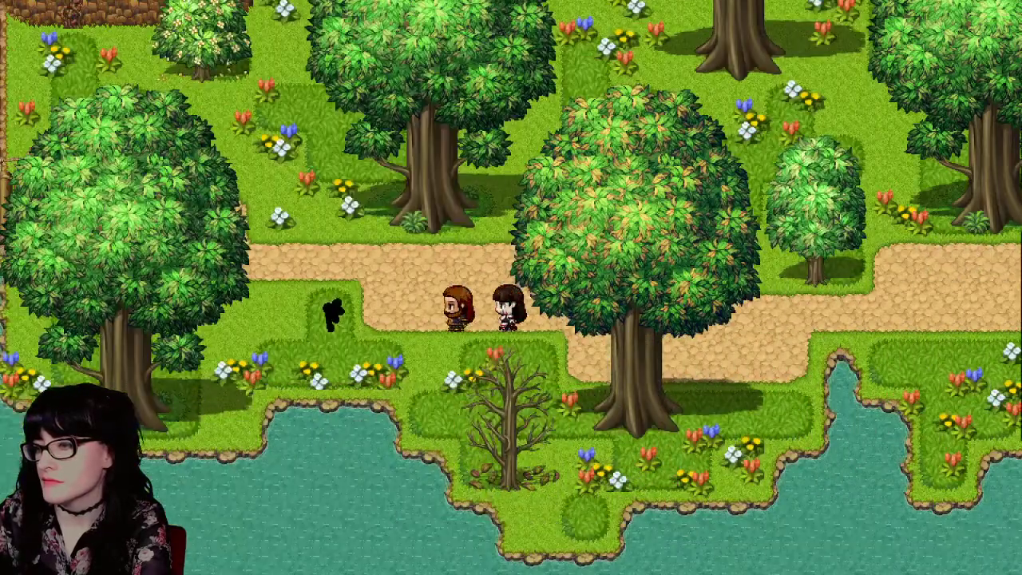
Step: Cross the wooden bridge, exit west into Tallstone Mountain and watch the arrival cutscene
key(Up)
key(Left)
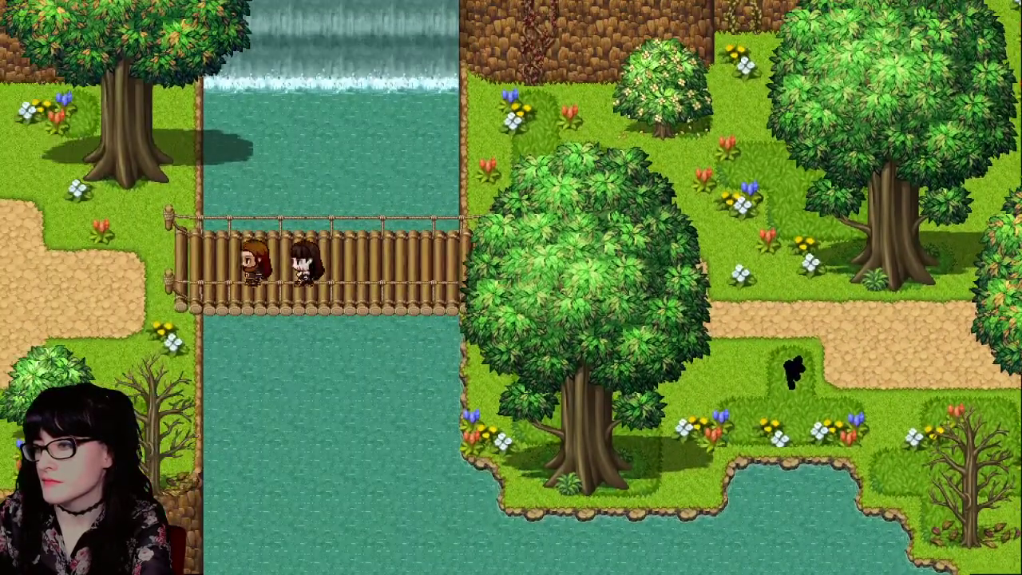
key(Left)
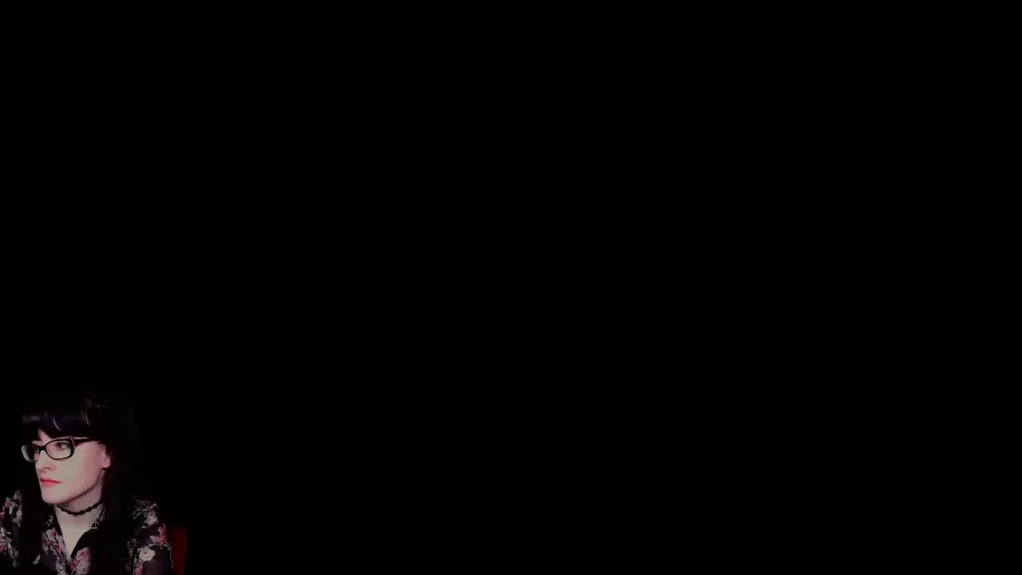
key(Left)
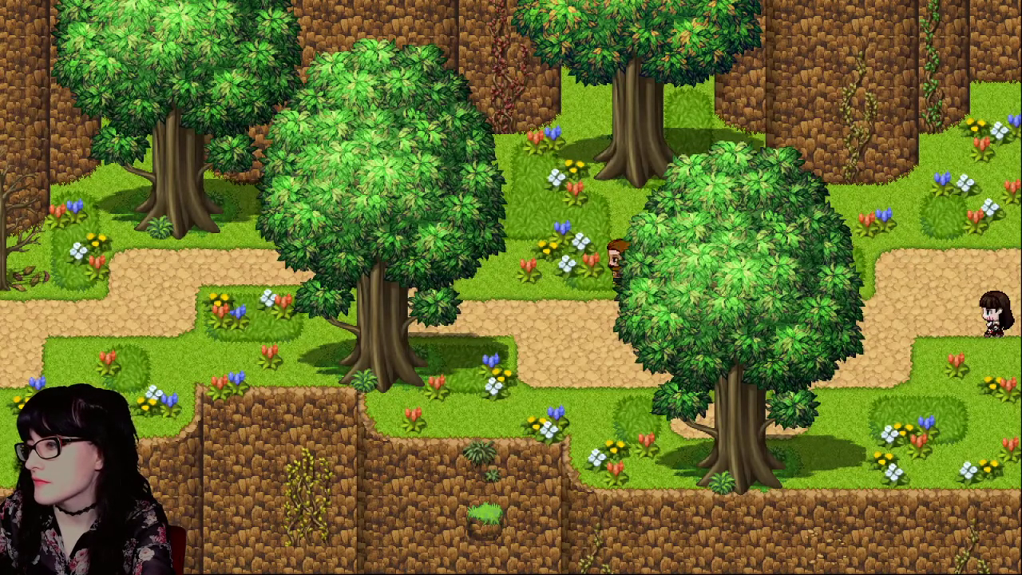
key(Left)
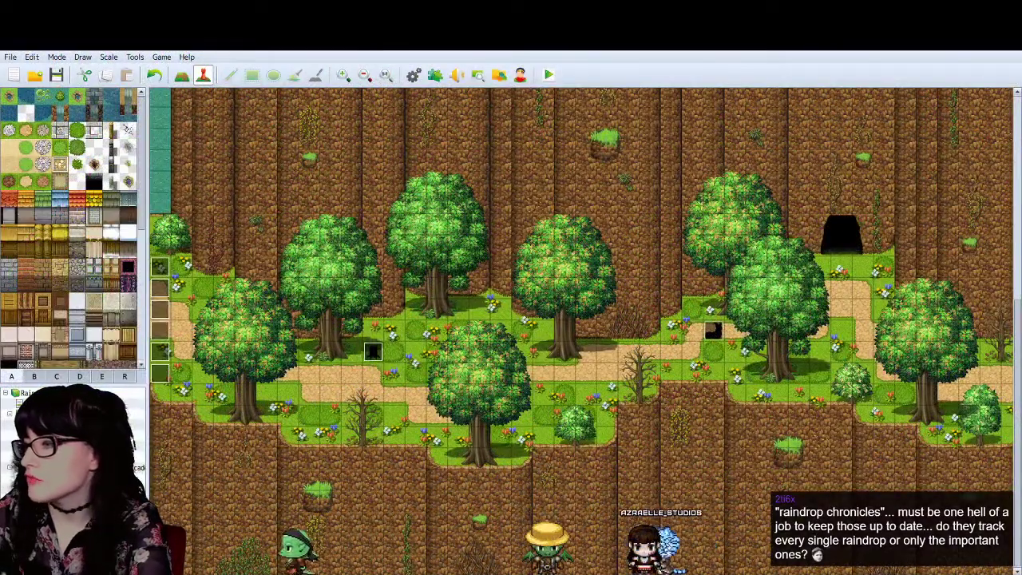
Step: Set the speed in the Player movement route of EV018 to 4
scroll(582, 331, right, 5)
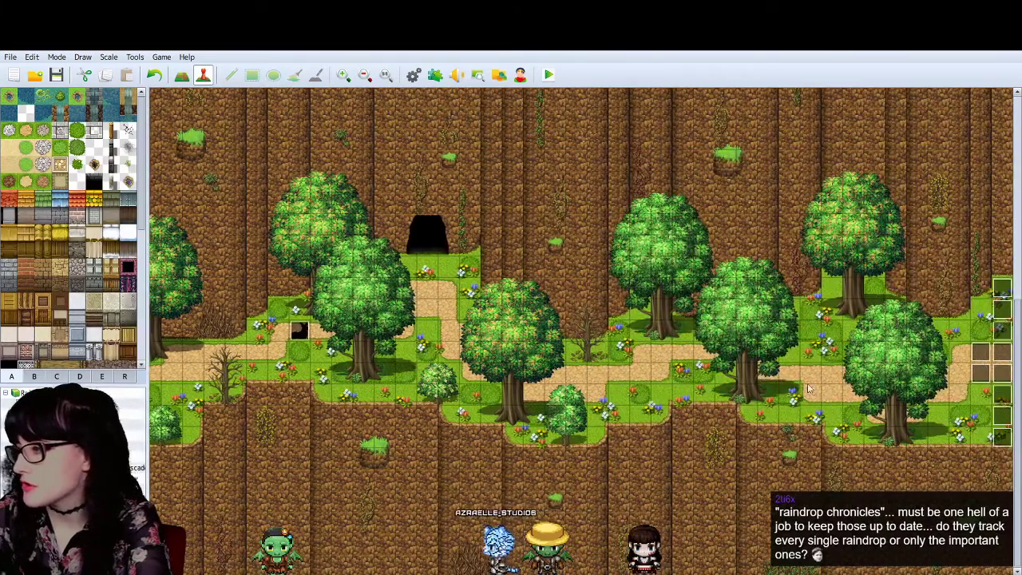
scroll(373, 351, left, 5)
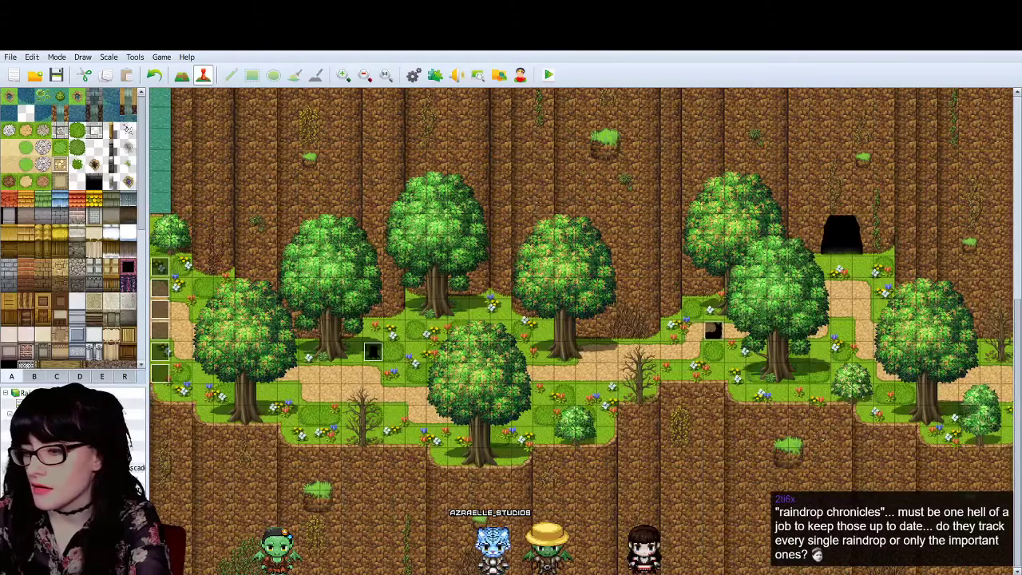
double_click(373, 351)
click(509, 120)
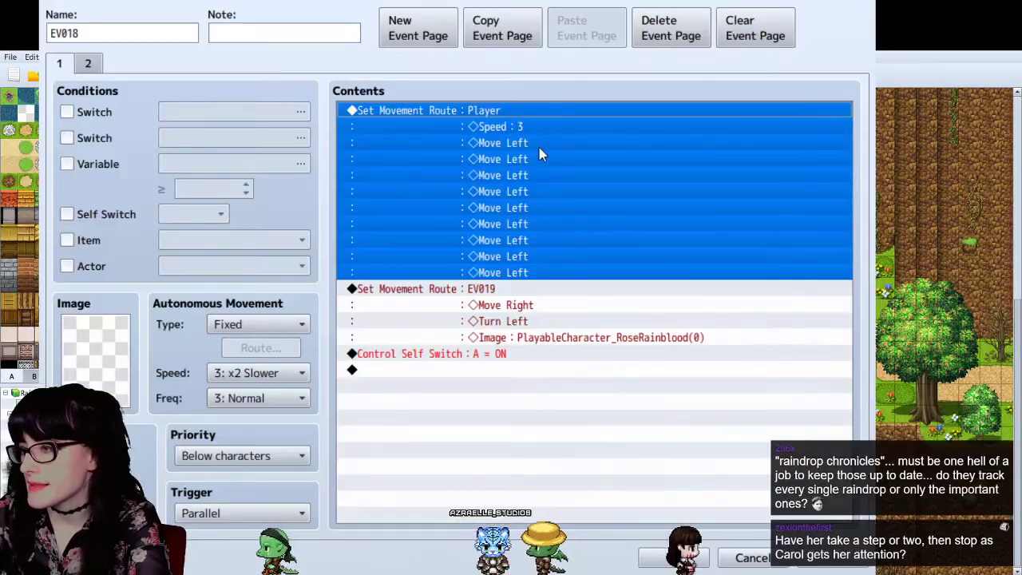
click(458, 307)
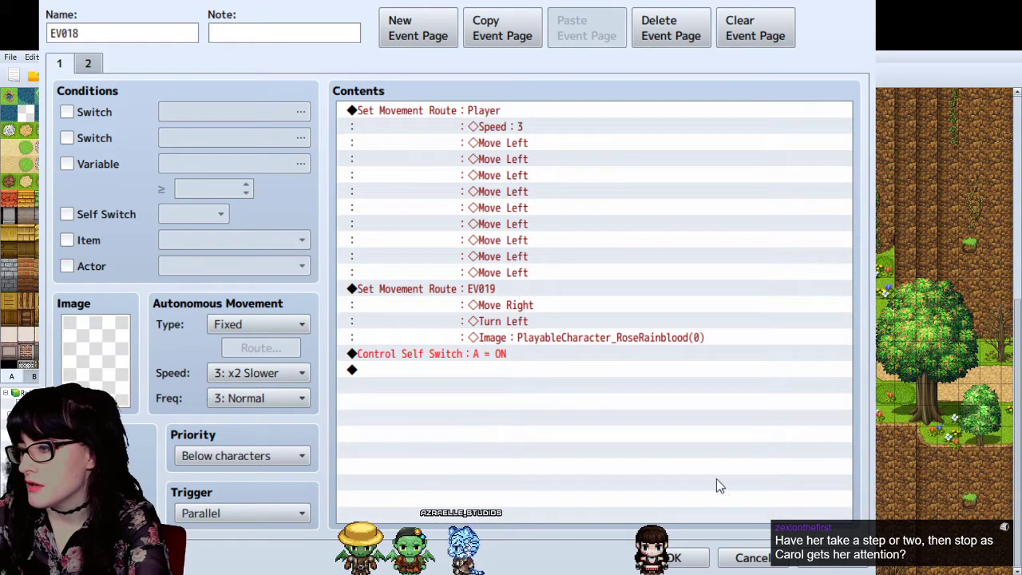
click(735, 487)
Step: Add two Move Left commands after Turn Left in the EV019 movement route and save the EV018 event
click(508, 288)
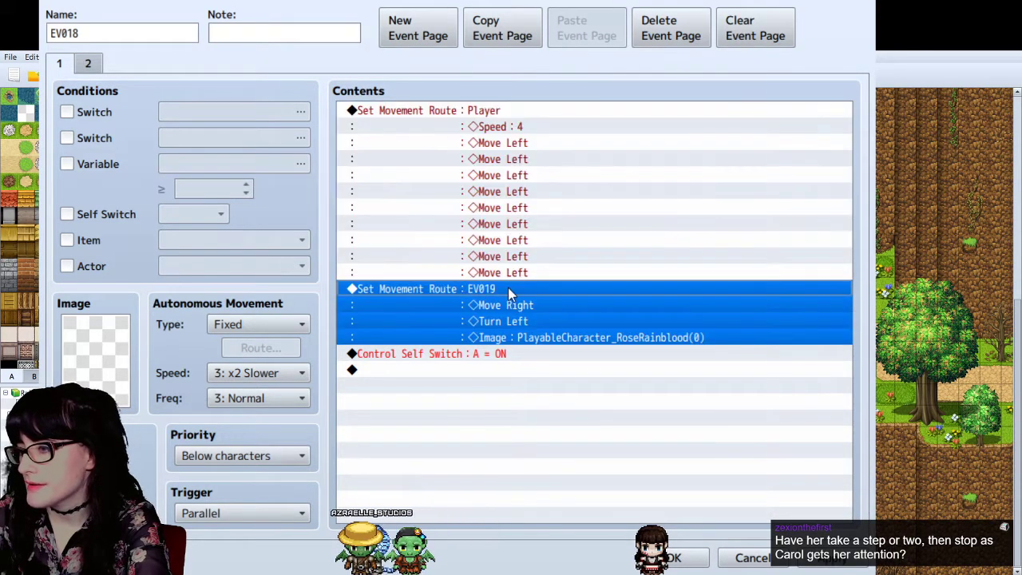
double_click(549, 323)
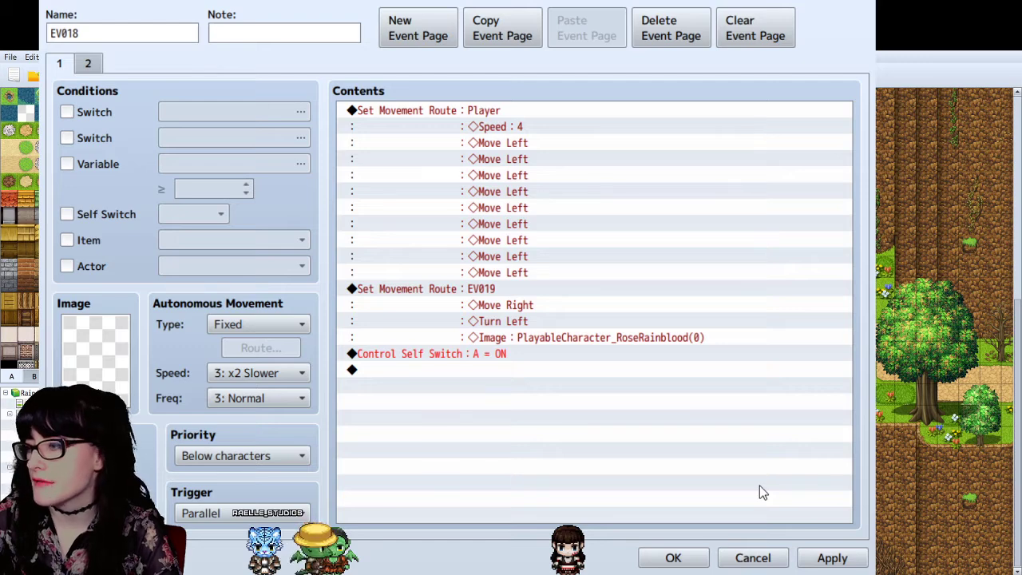
click(681, 560)
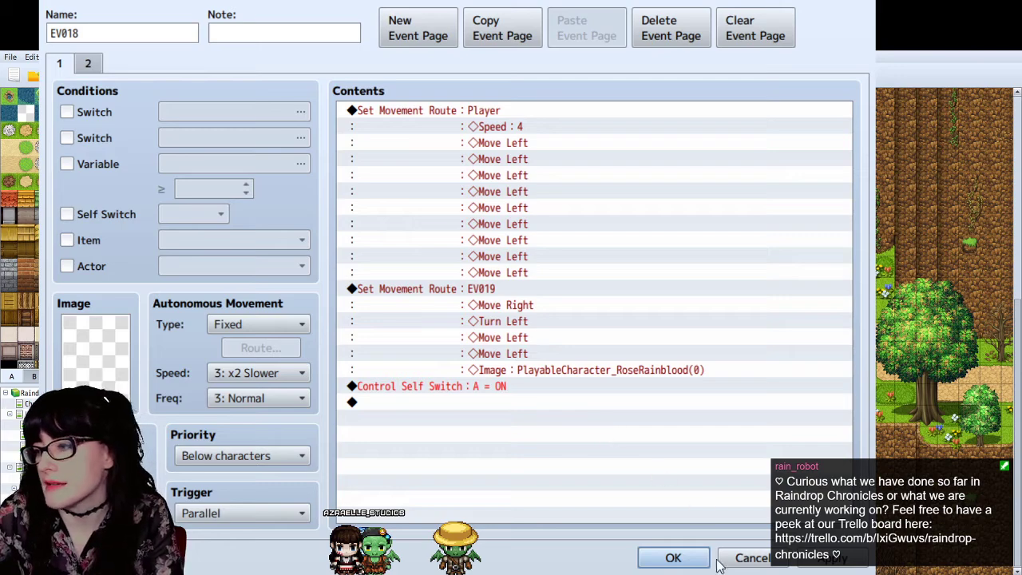
click(673, 557)
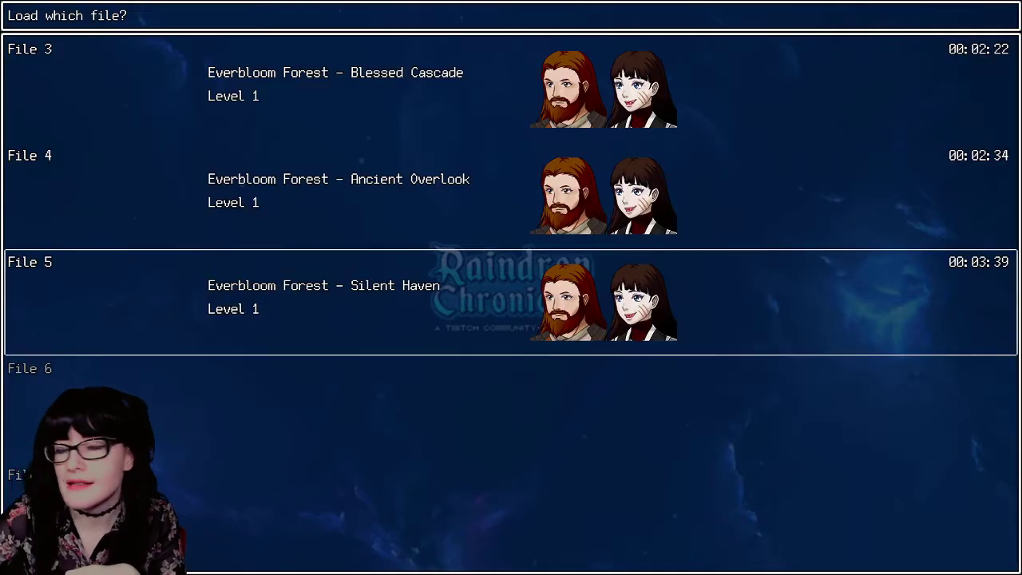
Step: Load File 5 in the playtest and walk the party down the steps and west through Silent Haven
key(Return)
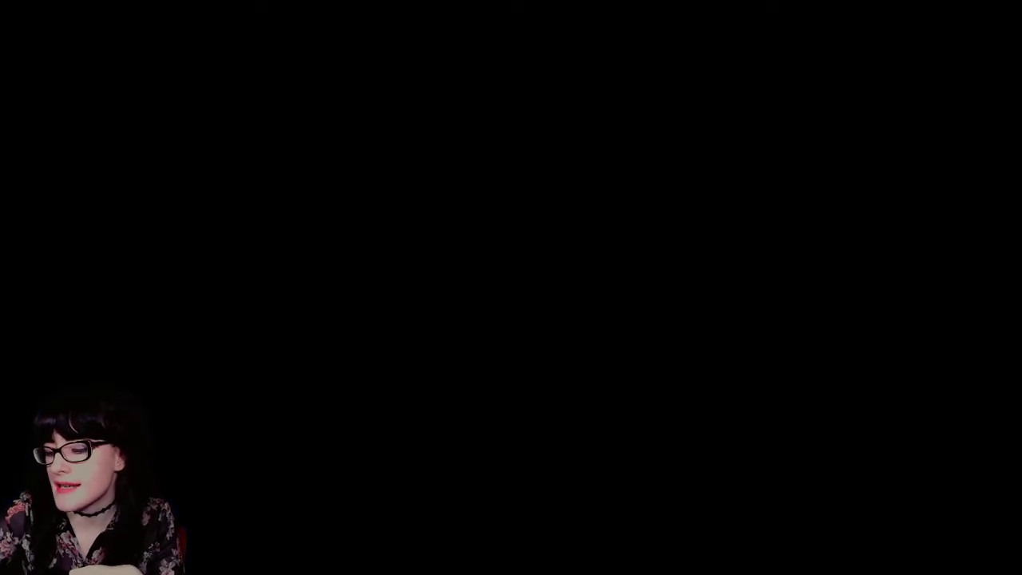
key(Down)
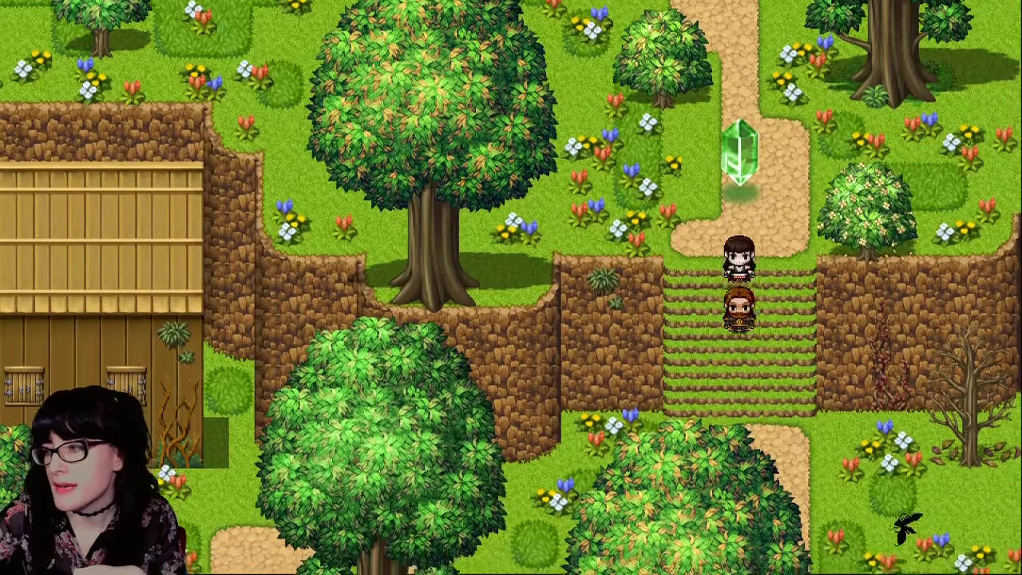
key(Left)
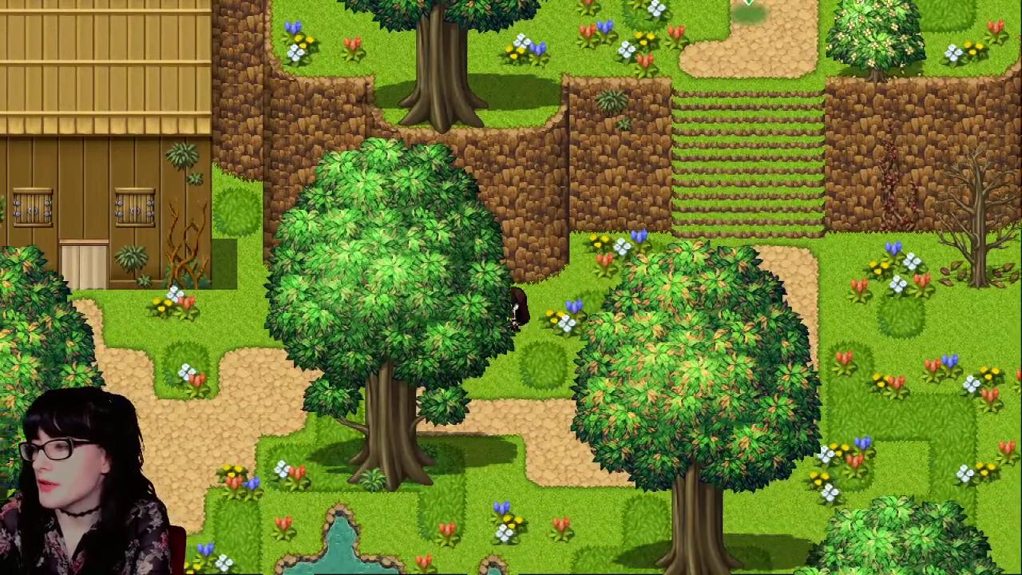
key(Down)
key(Left)
key(Down)
key(Left)
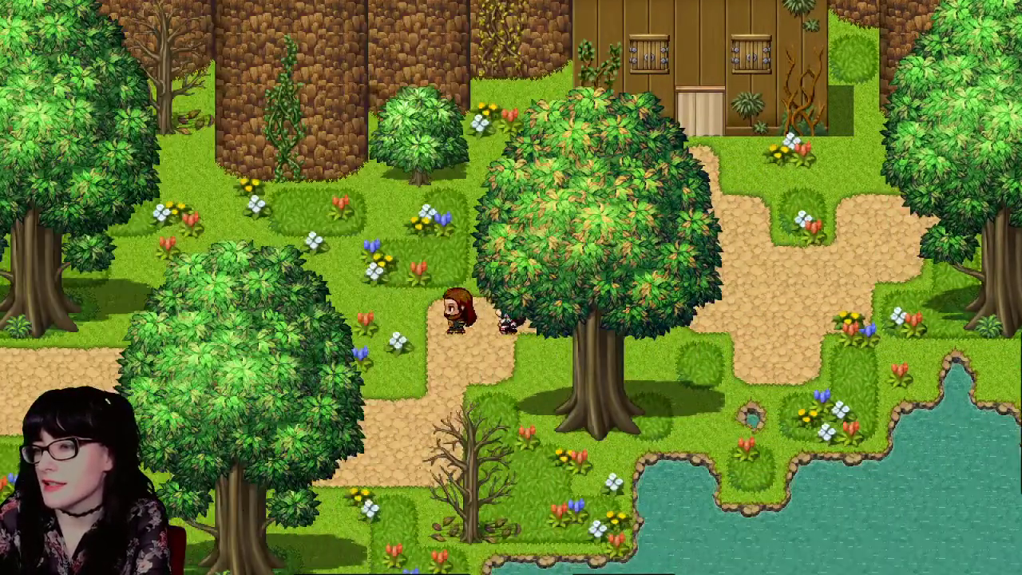
key(Down)
key(Left)
key(Left)
key(Down)
key(Left)
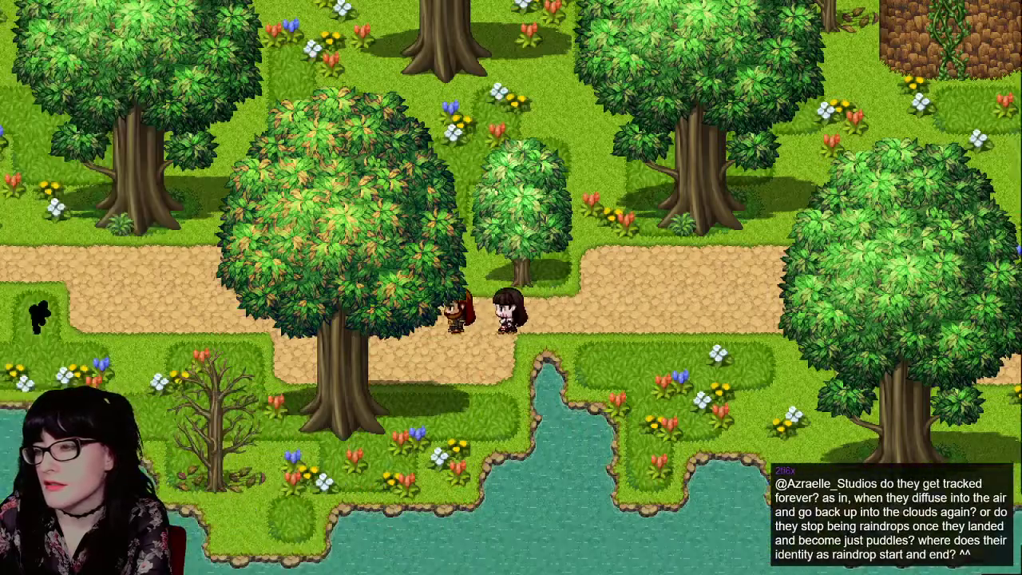
Step: Lead the party over the bridge into Tallstone Mountain and check the revised arrival cutscene
key(Left)
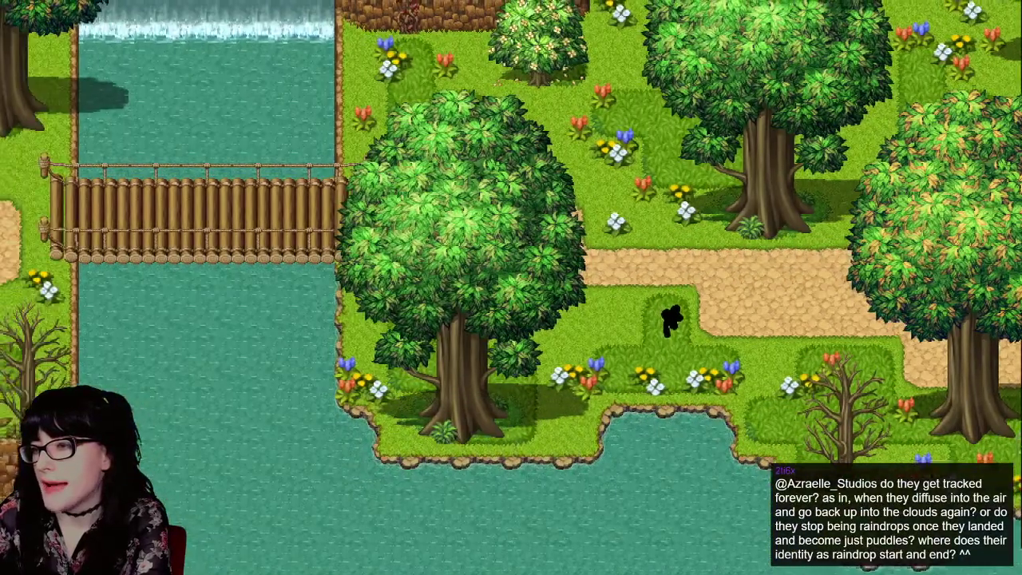
key(Up)
key(Left)
key(Left)
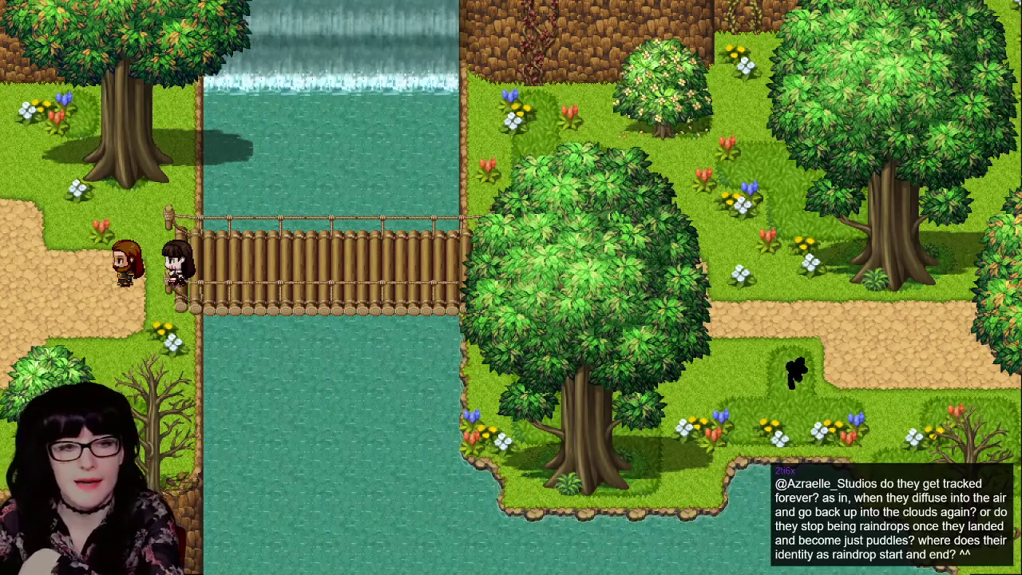
key(Left)
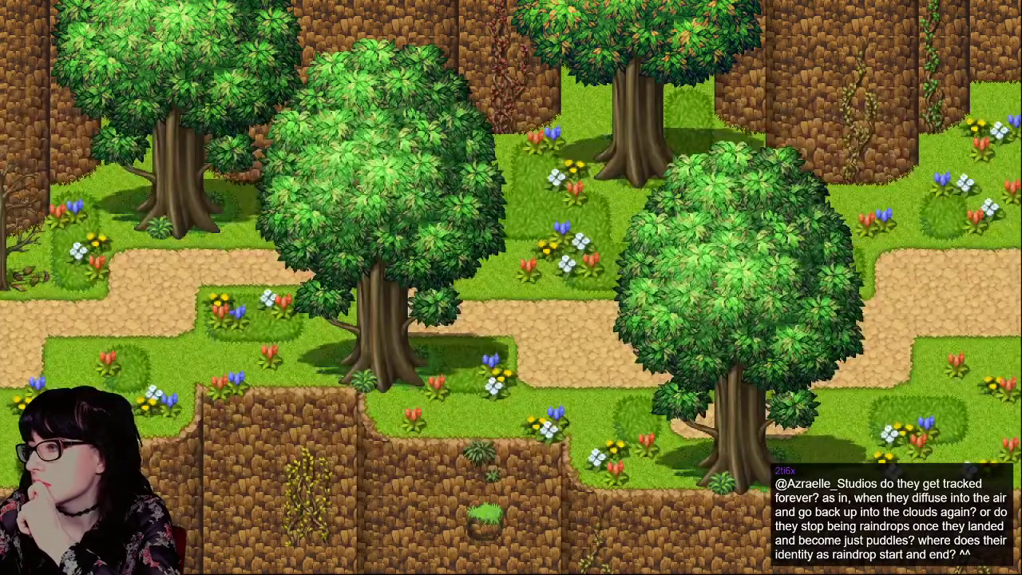
key(Left)
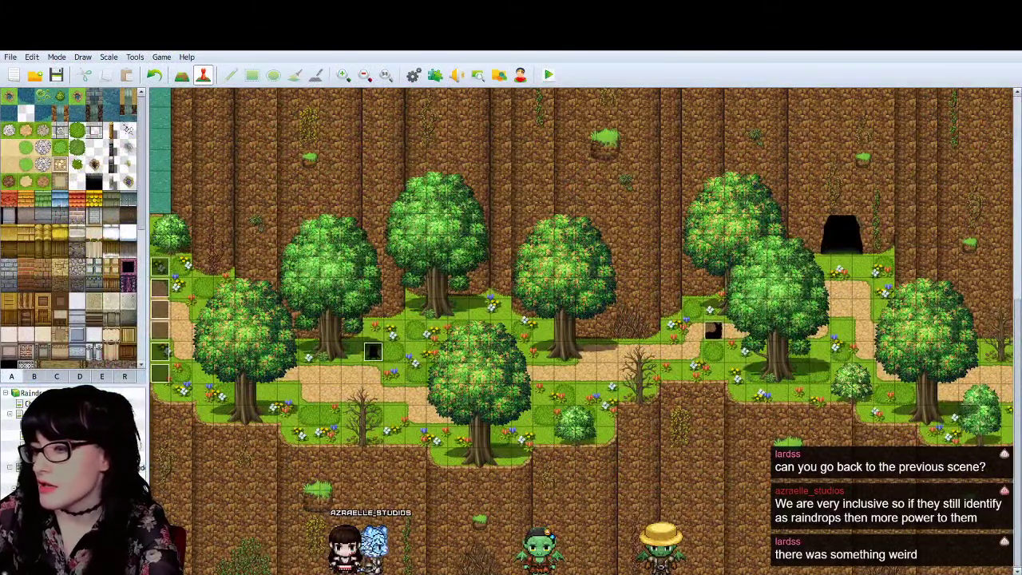
Step: Open the EV018 event, look over the Timeline & Plot diagram in draw.io, and return to the event editor
double_click(713, 330)
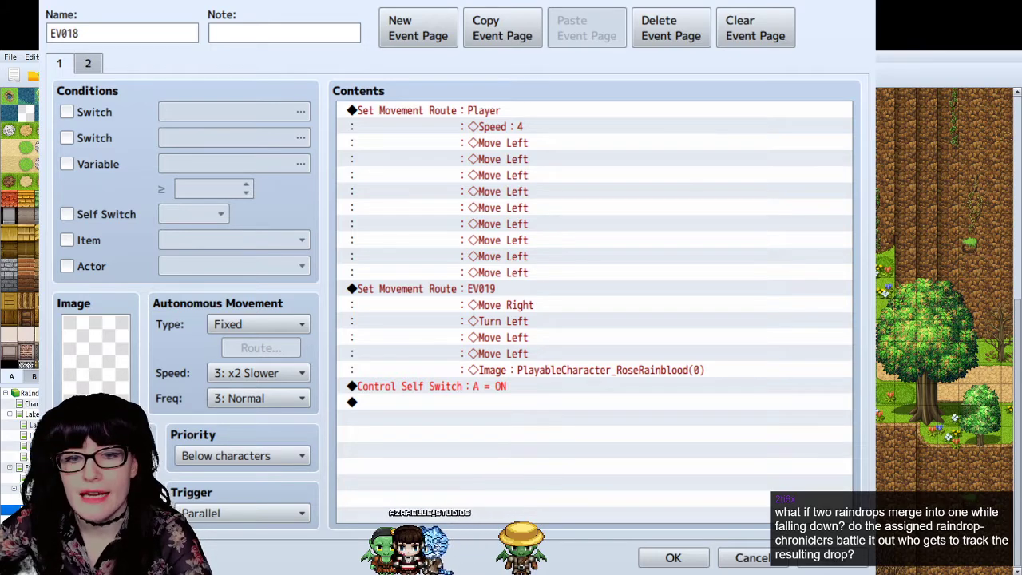
key(alt+Tab)
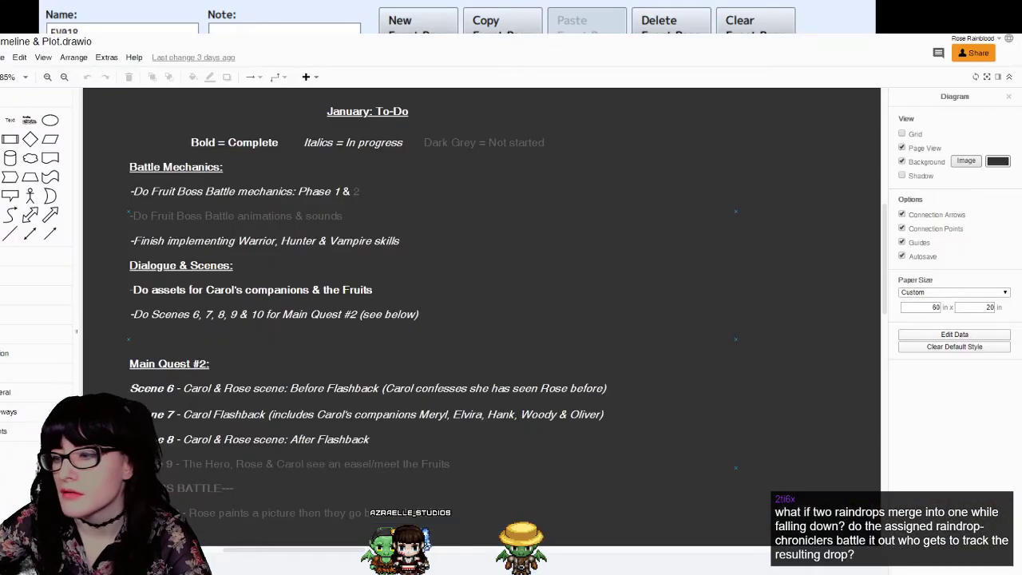
drag(393, 550, 592, 553)
scroll(479, 340, down, 3)
scroll(477, 347, down, 2)
scroll(486, 367, up, 6)
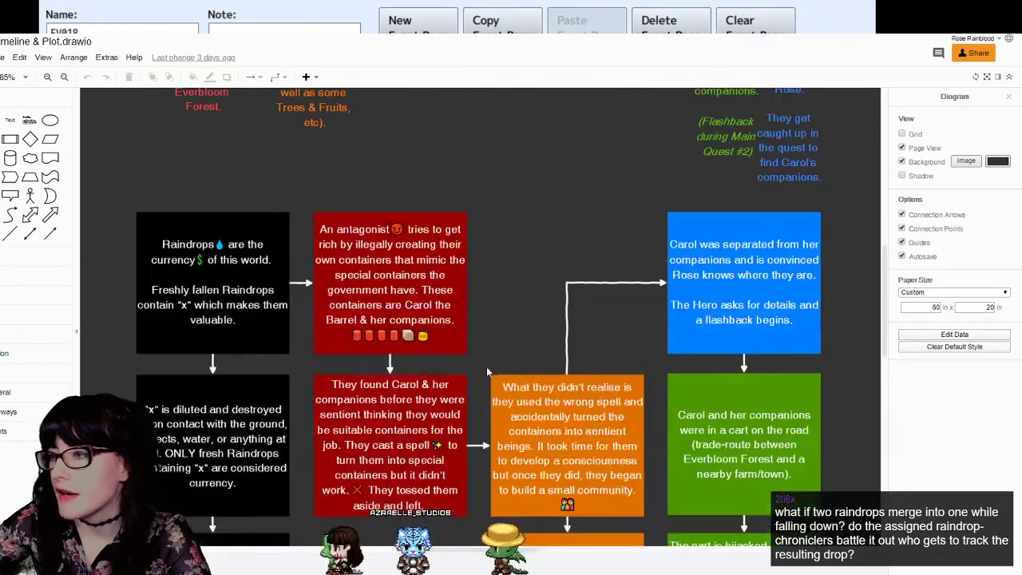
scroll(439, 322, down, 1)
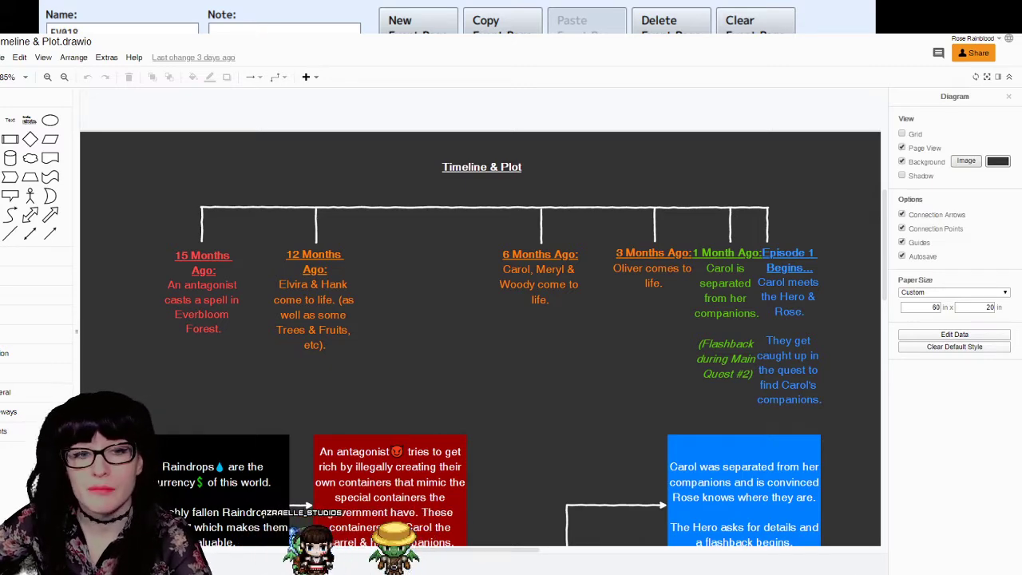
key(alt+Tab)
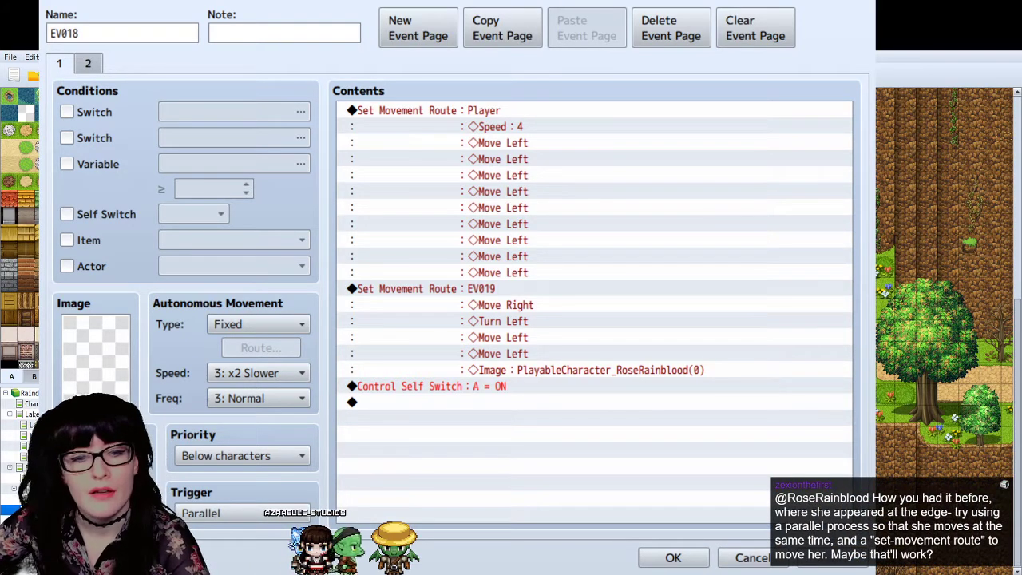
Step: Review the Player and EV019 movement routes on page 1 of the EV018 event
click(79, 33)
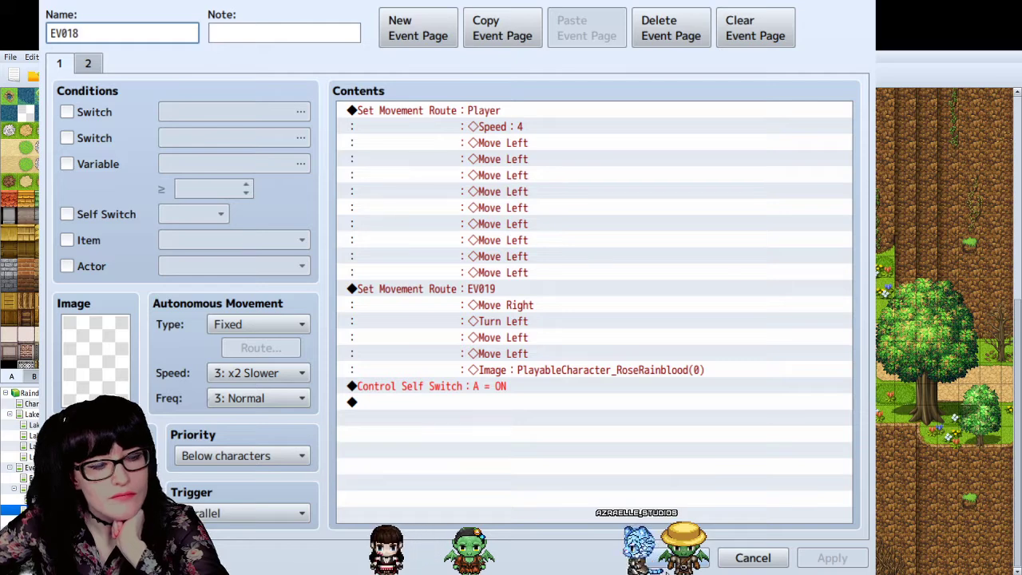
click(477, 290)
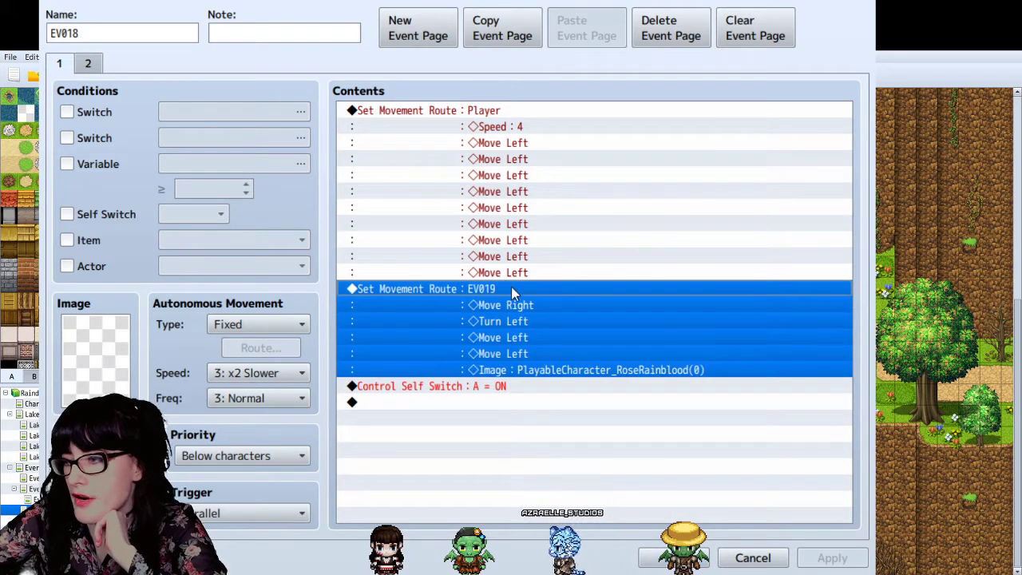
click(269, 266)
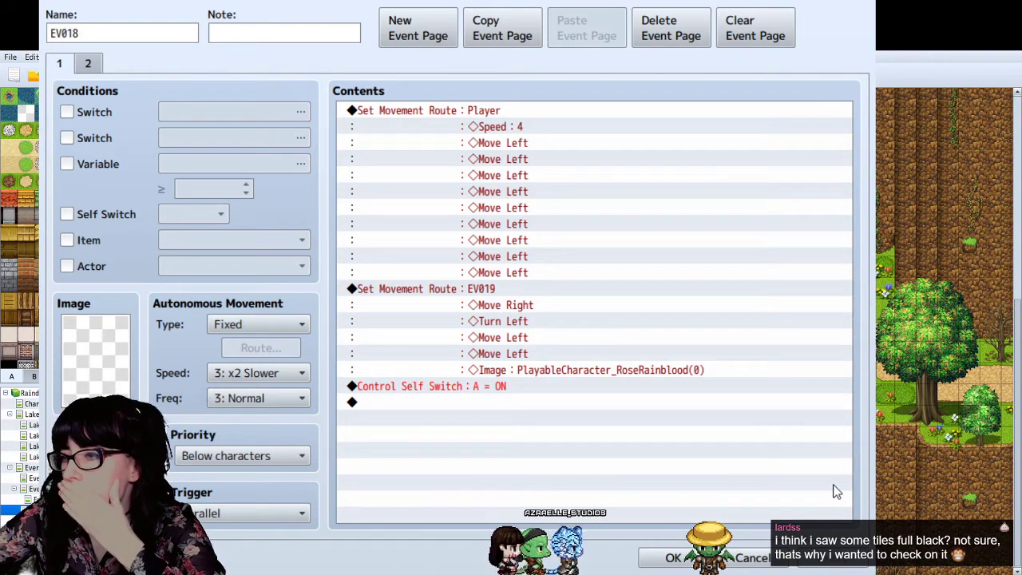
click(543, 289)
click(456, 126)
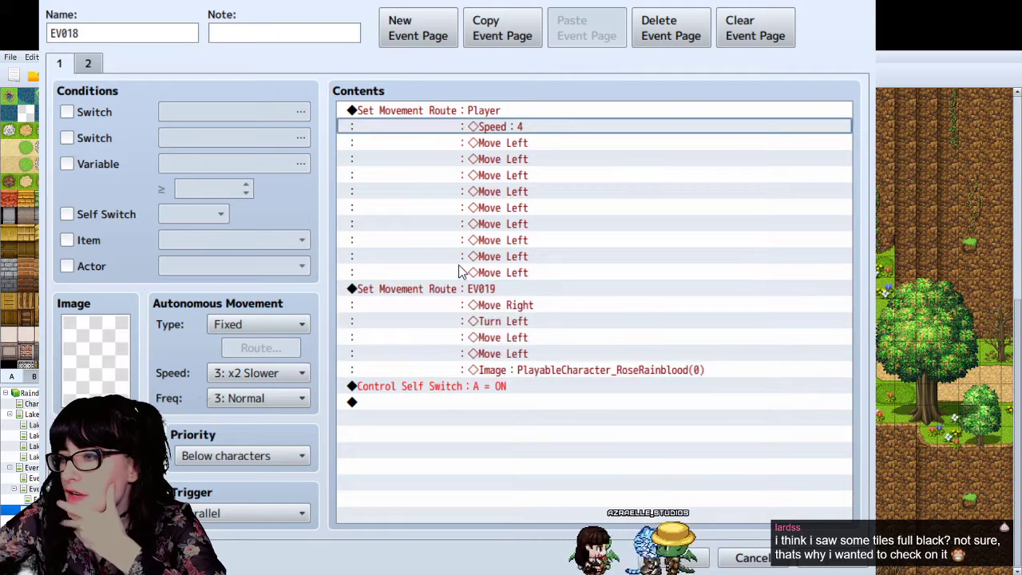
click(462, 291)
click(510, 112)
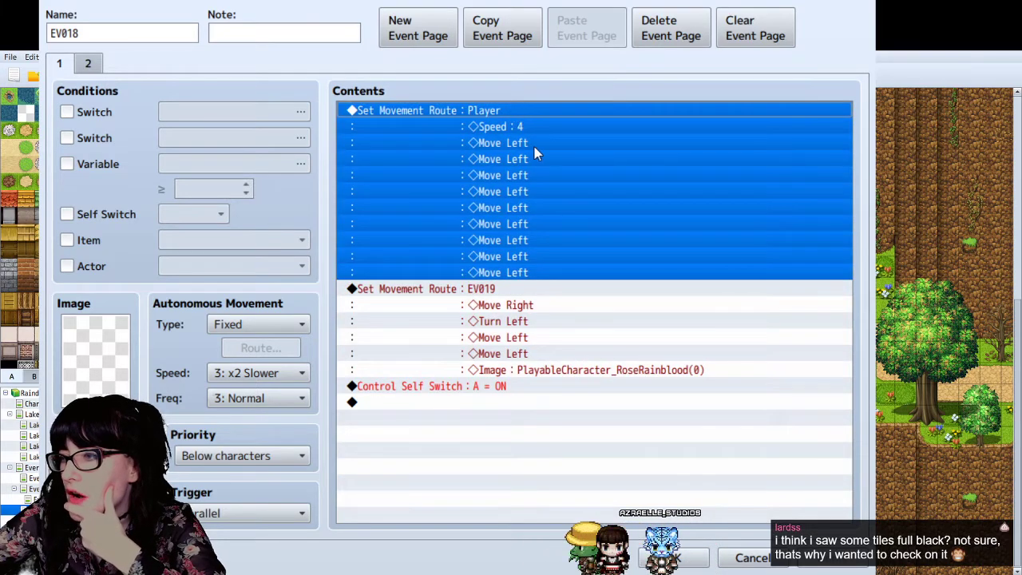
click(534, 148)
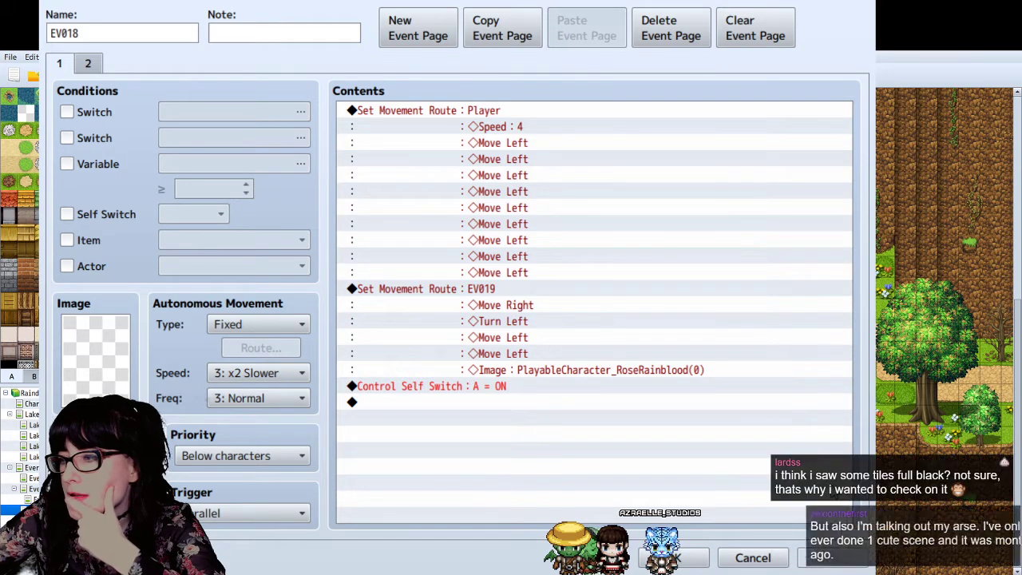
click(588, 291)
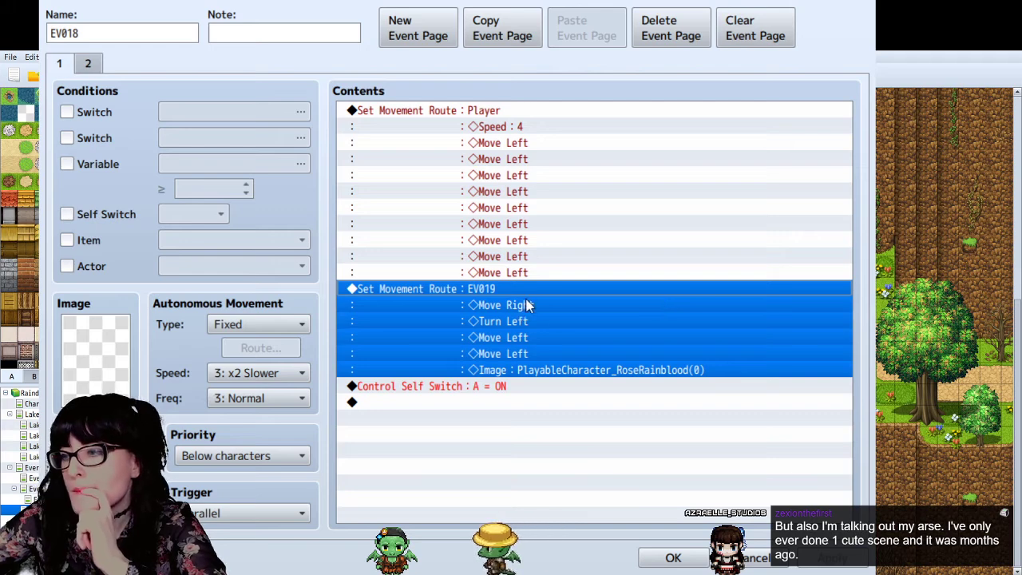
double_click(589, 331)
click(820, 473)
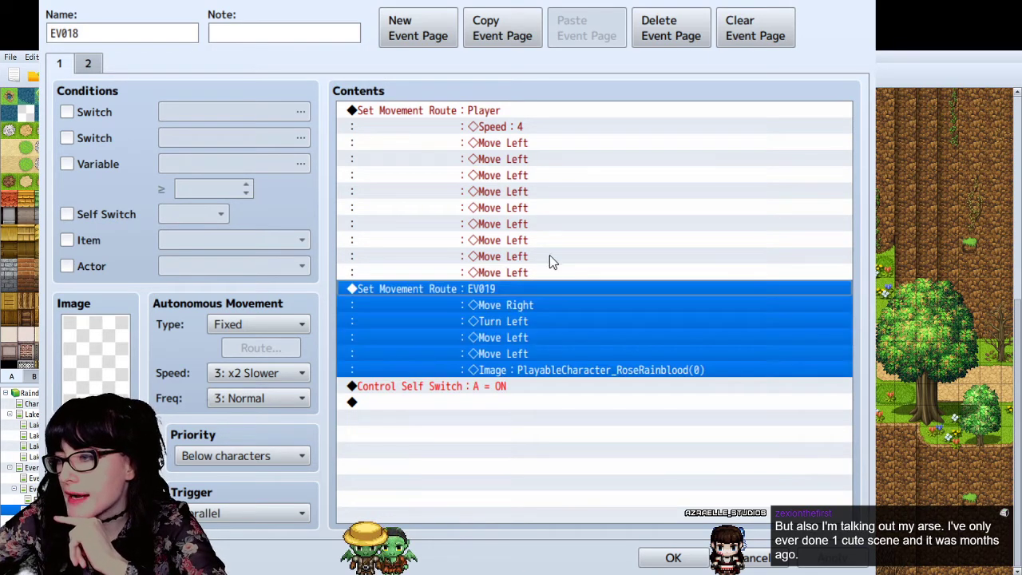
Step: In the EV019 movement route, remove Turn Left, place the PlayableCharacter_RoseRainblood image change before the two Move Left commands, and save EV018
double_click(595, 329)
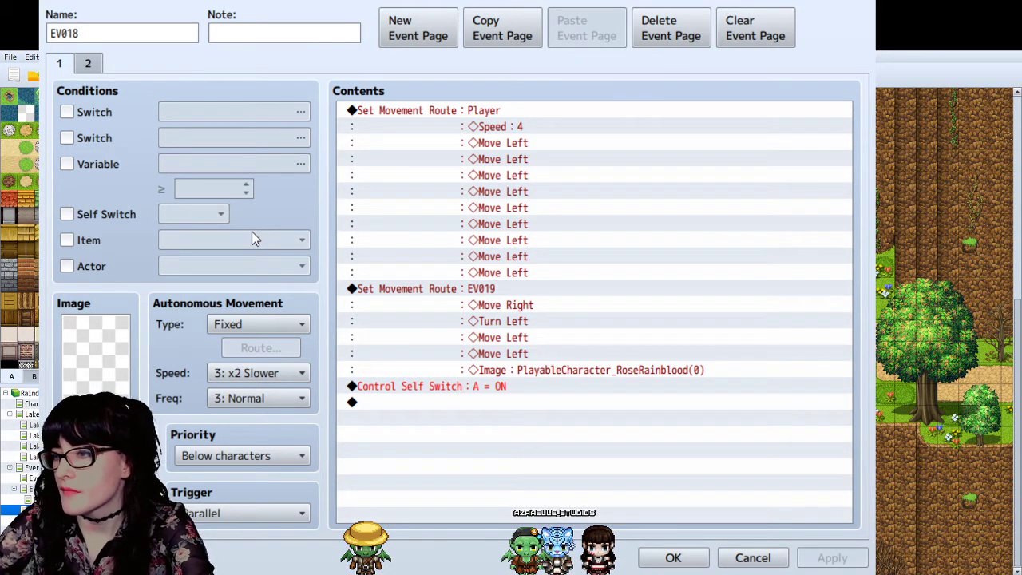
click(757, 485)
click(544, 353)
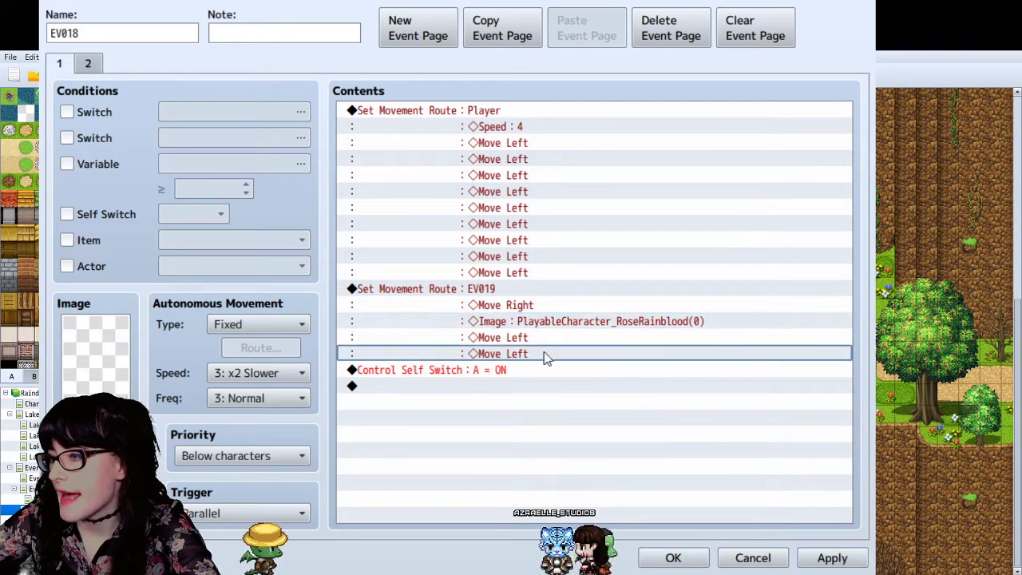
click(537, 338)
click(547, 320)
click(548, 304)
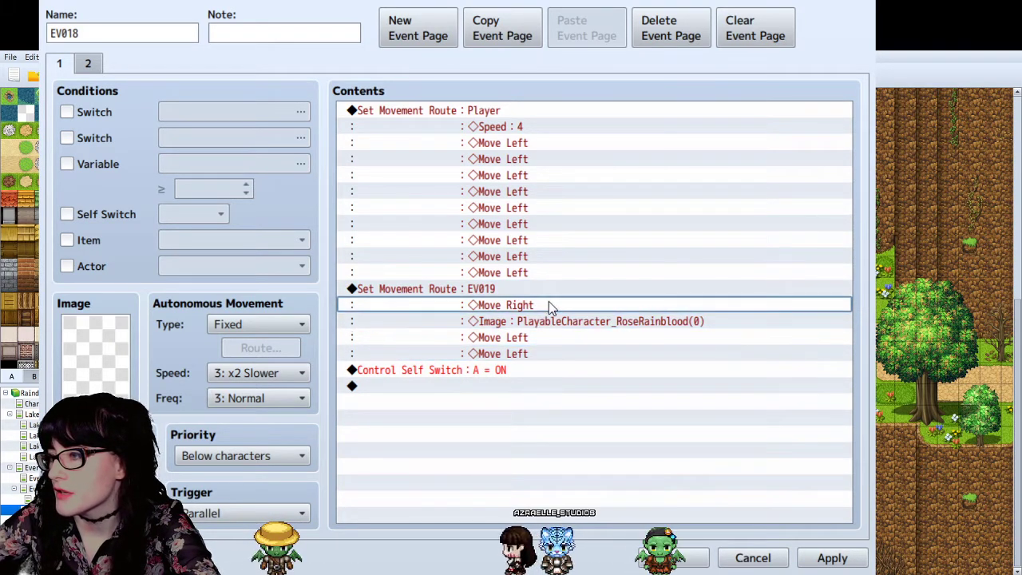
click(553, 320)
click(540, 302)
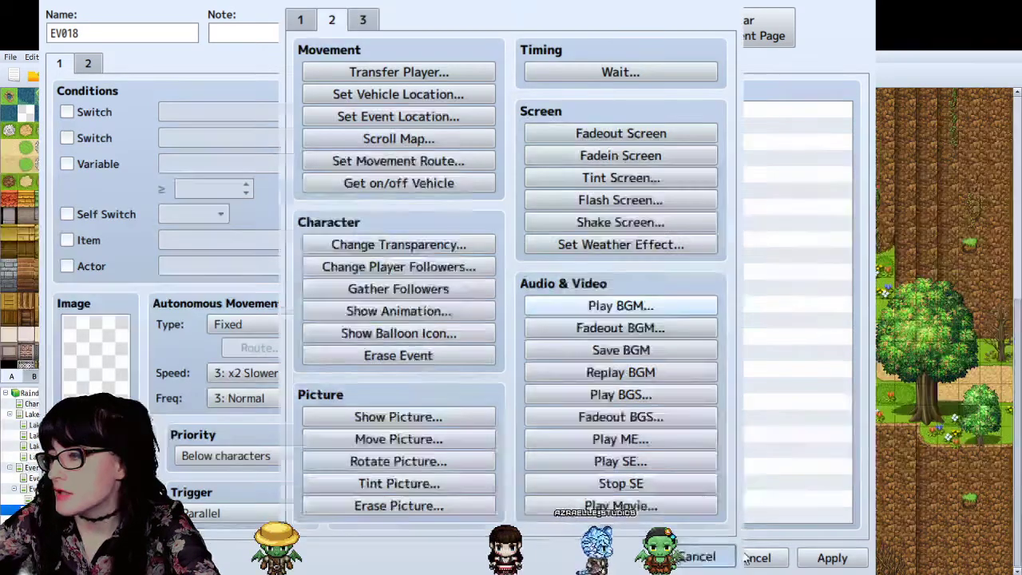
click(700, 556)
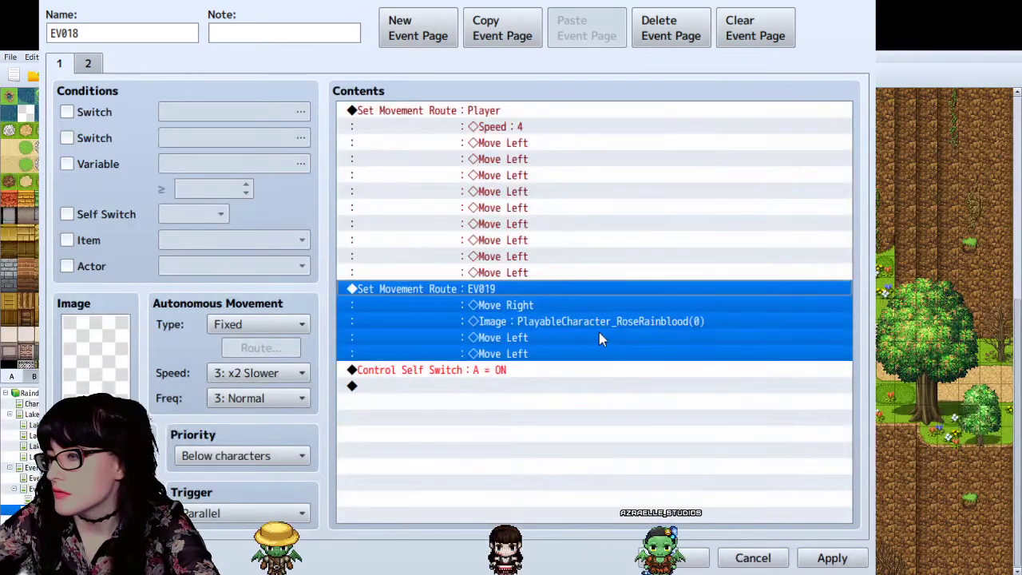
click(844, 563)
click(679, 559)
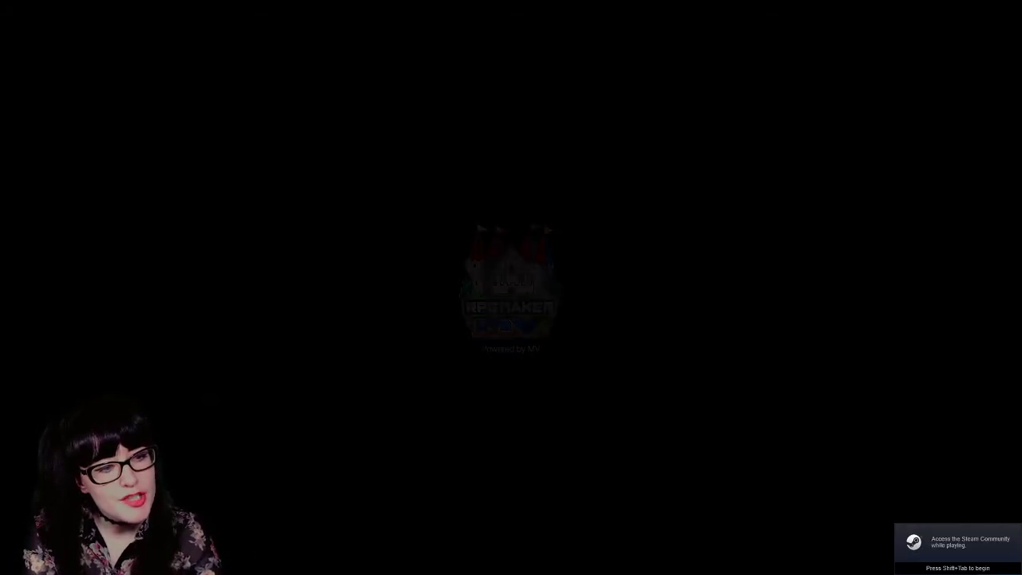
Step: Continue the saved game from File 5, Everbloom Forest - Silent Haven, in the playtest
key(Up)
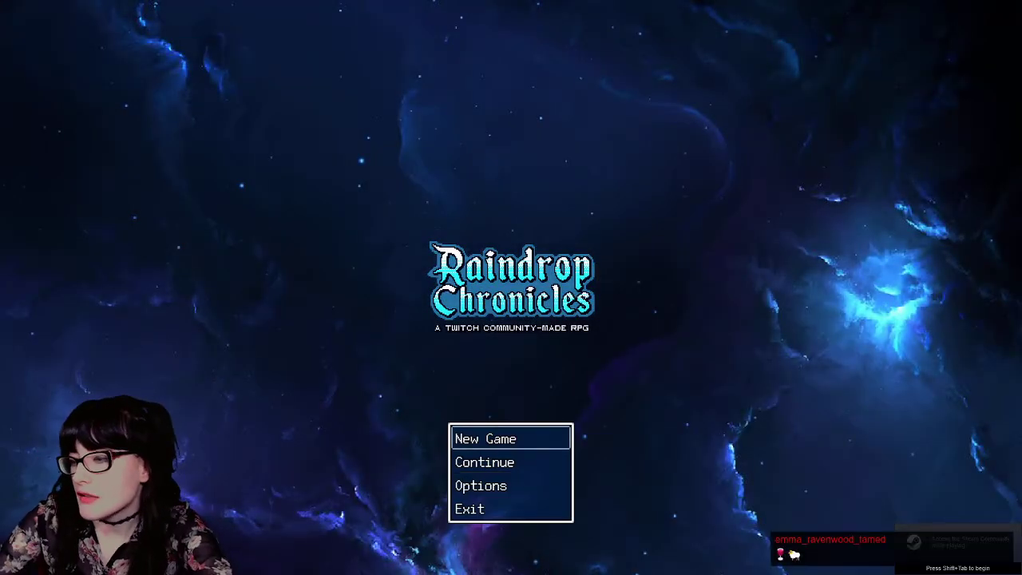
key(Down)
key(Return)
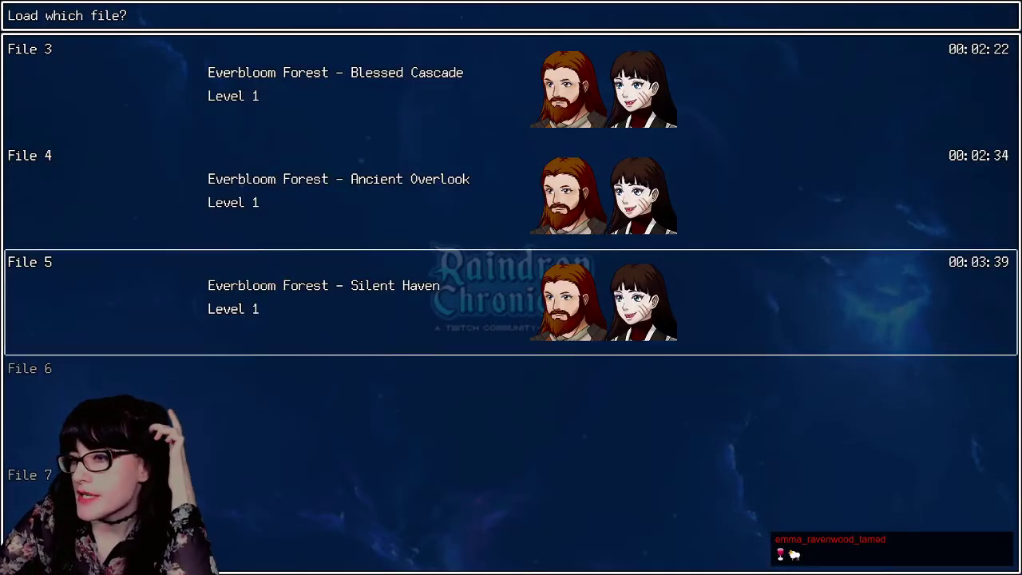
key(Return)
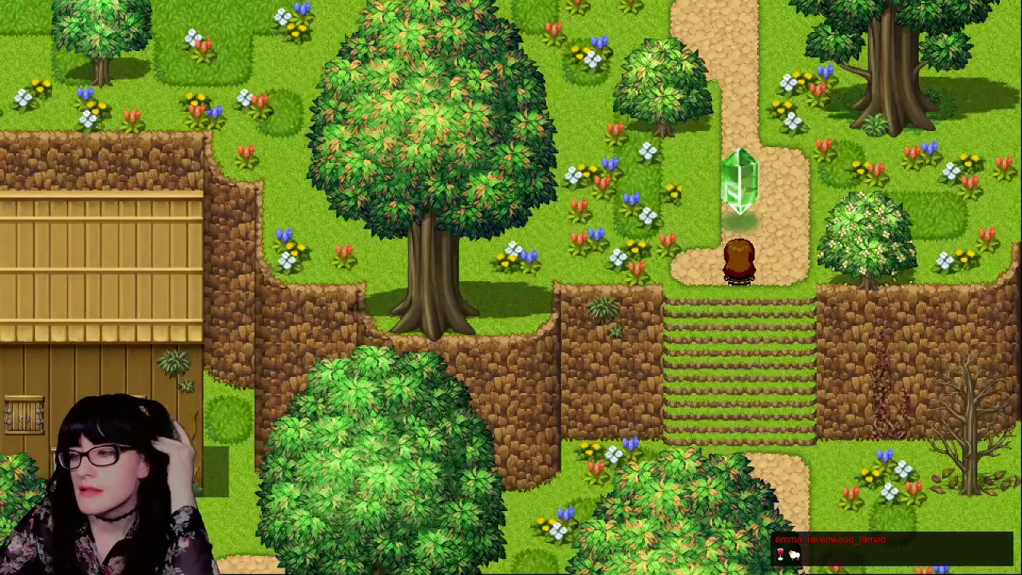
Step: Walk the party down the steps and west past the lake to the wooden bridge
key(Down)
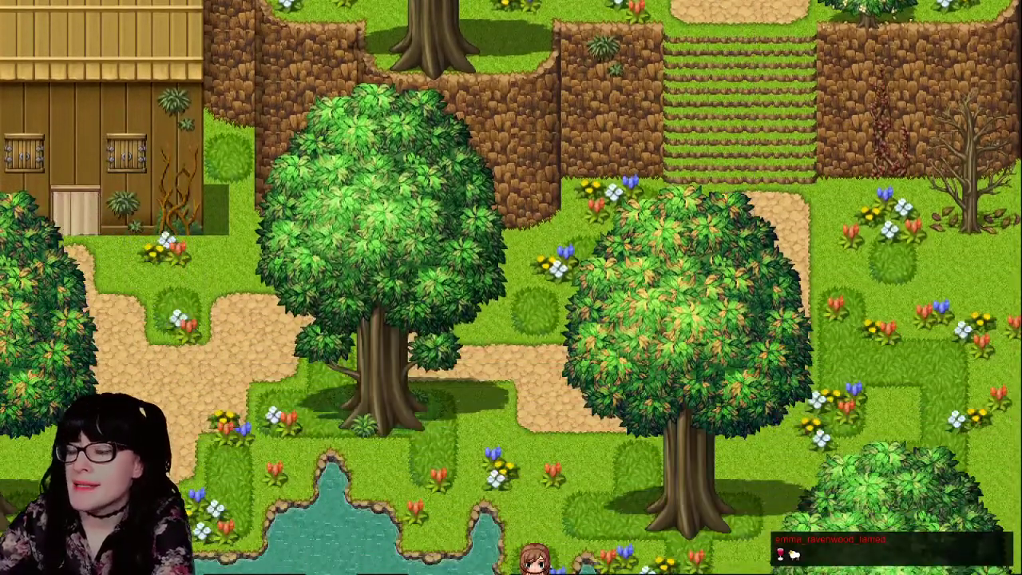
key(Left)
key(Down)
key(Up)
key(Left)
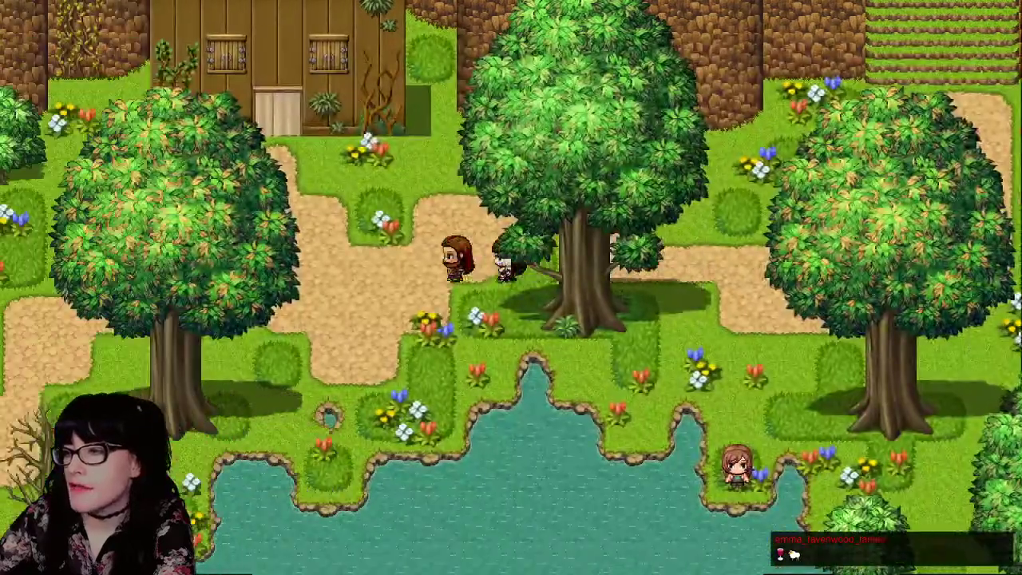
key(Down)
key(Down)
key(Left)
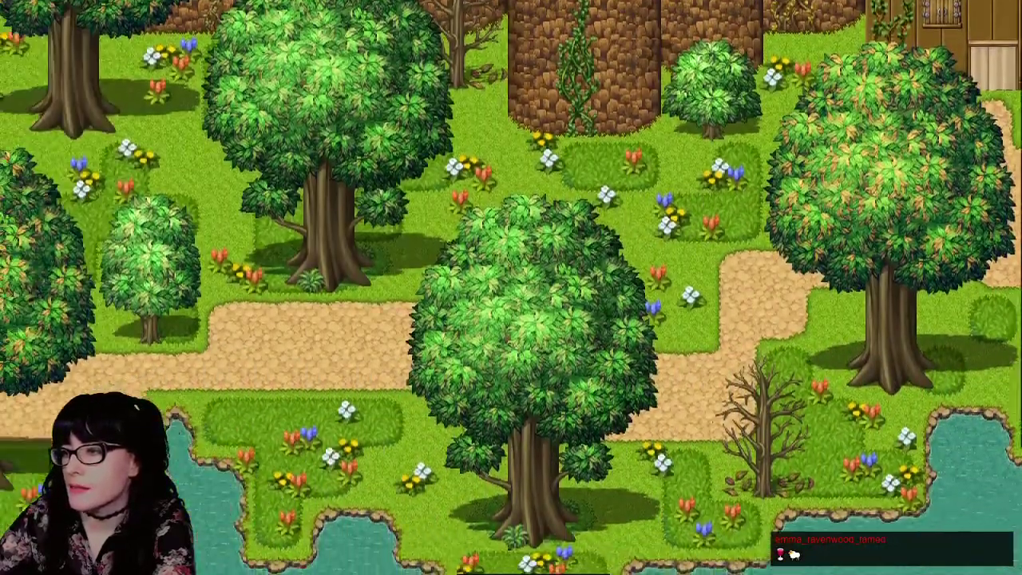
key(Down)
key(Left)
key(Up)
key(Left)
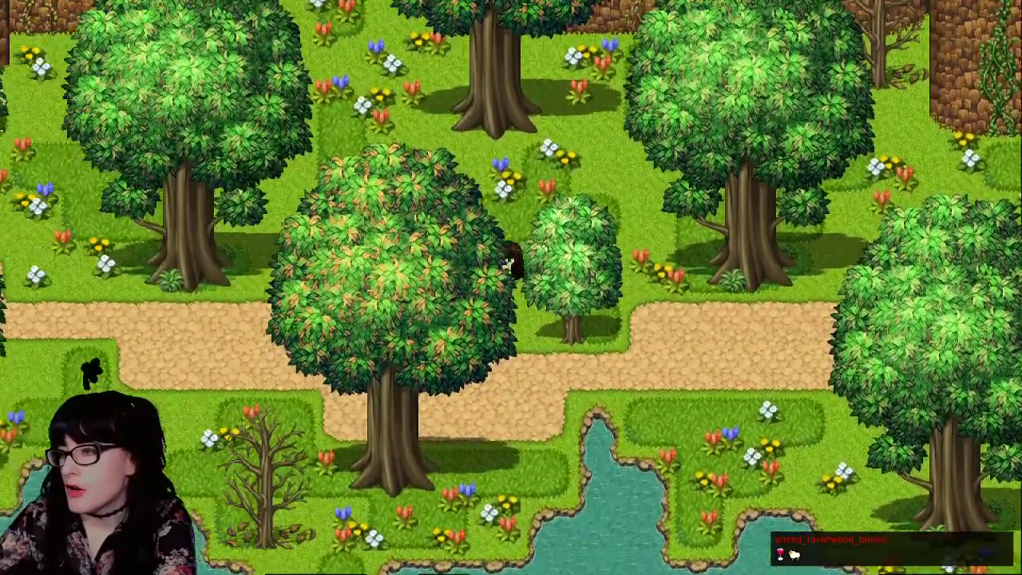
key(Up)
key(Left)
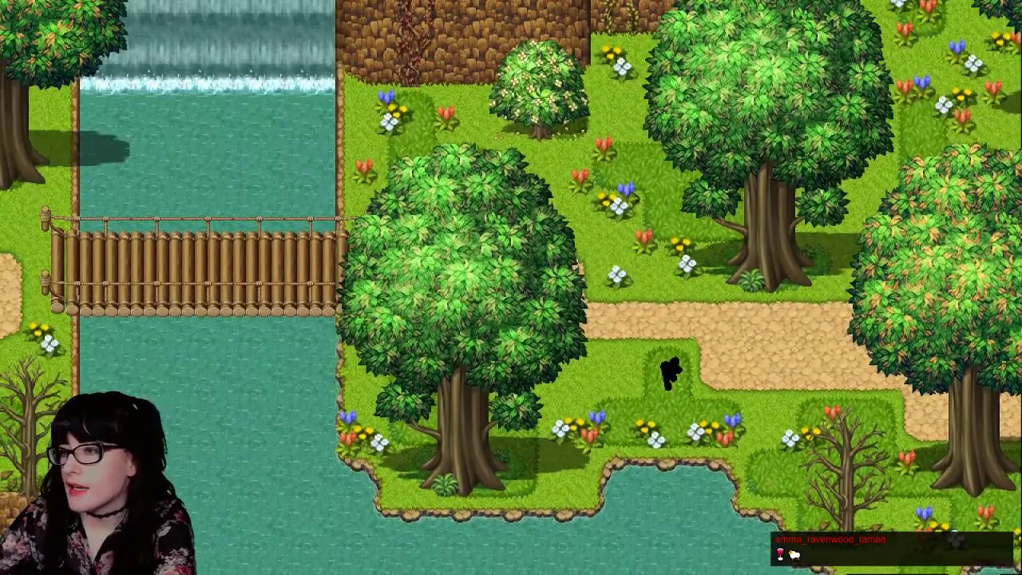
key(Up)
key(Down)
key(Left)
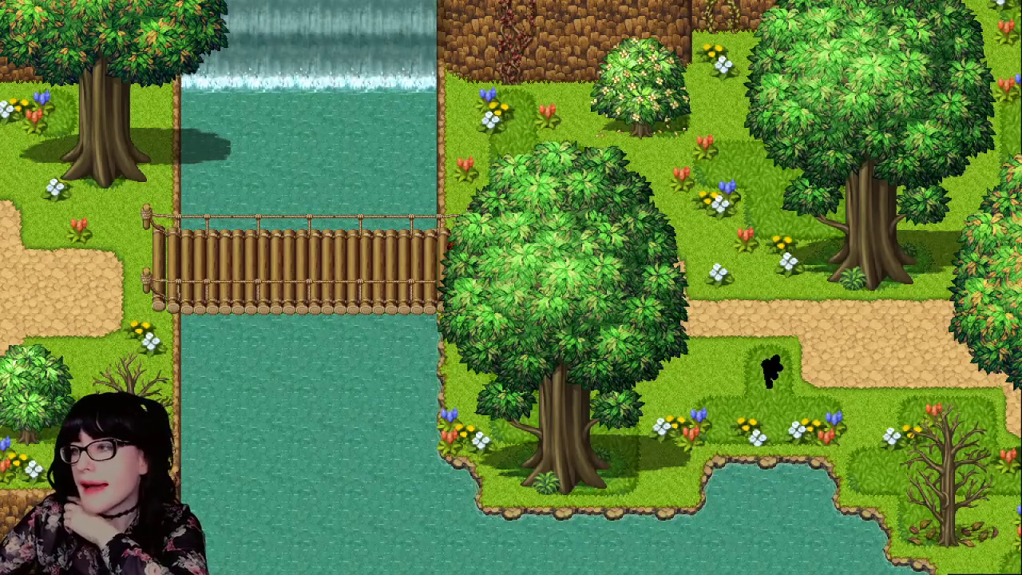
Step: Walk the party west across the wooden bridge and step them up and back down on the far bank
key(Left)
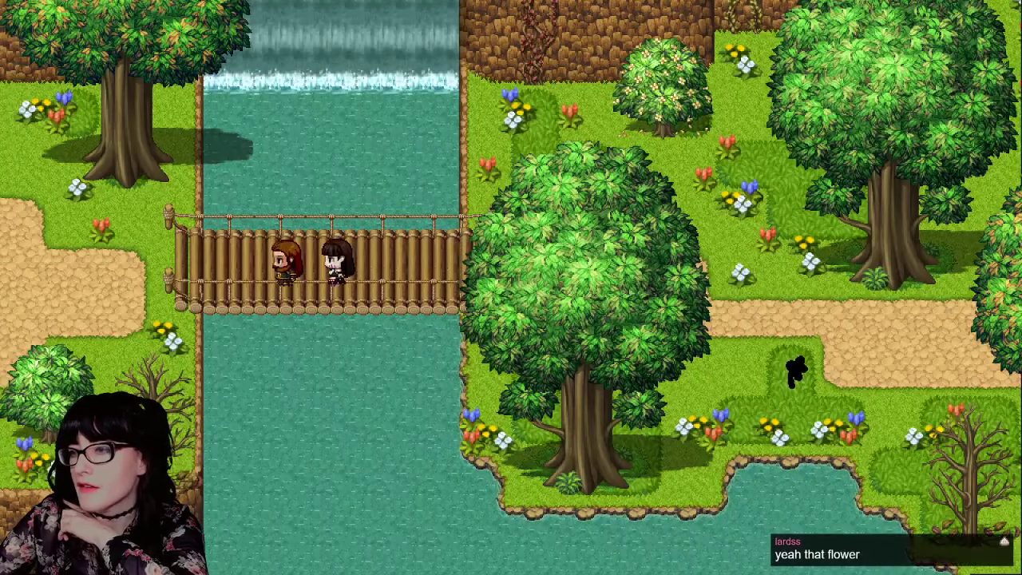
key(Left)
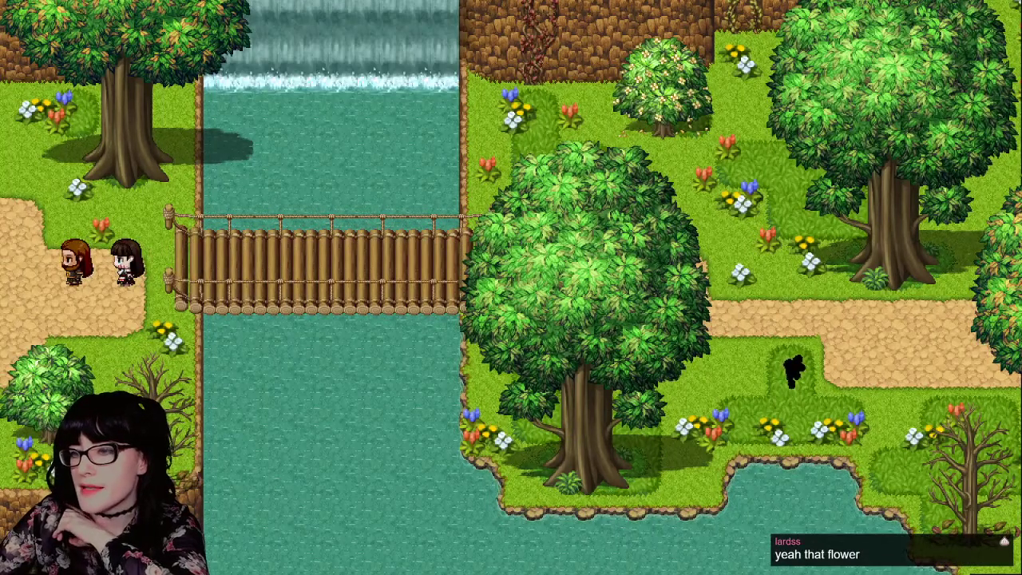
key(Down)
key(Up)
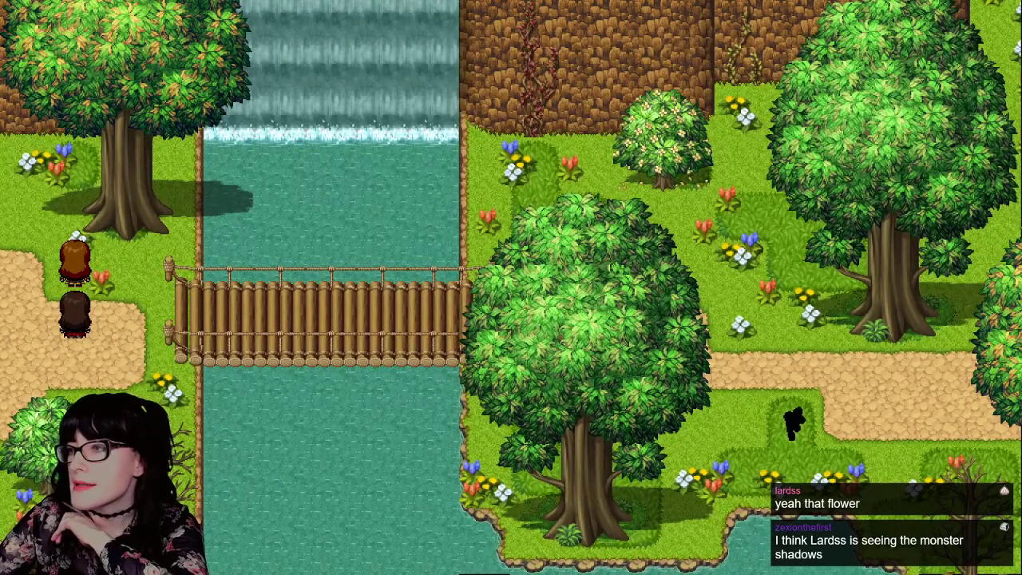
key(Down)
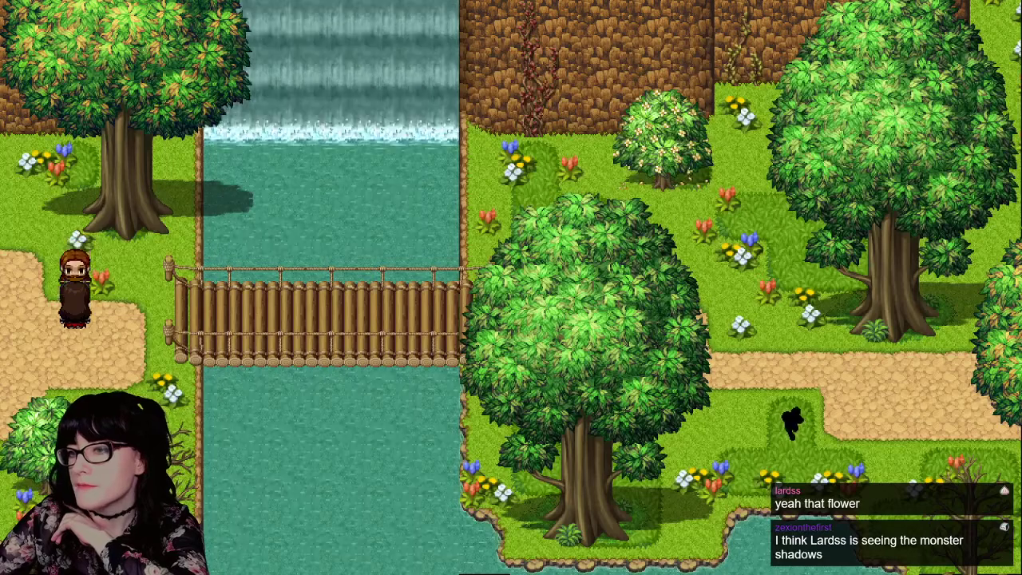
key(Down)
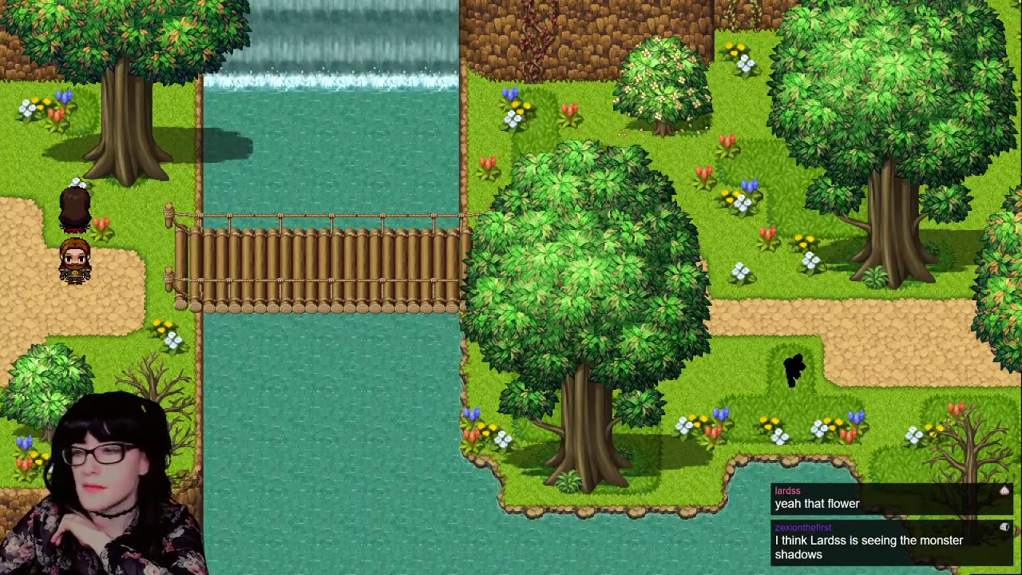
Step: Walk the party farther west along the dirt path into the next stretch of forest
key(Left)
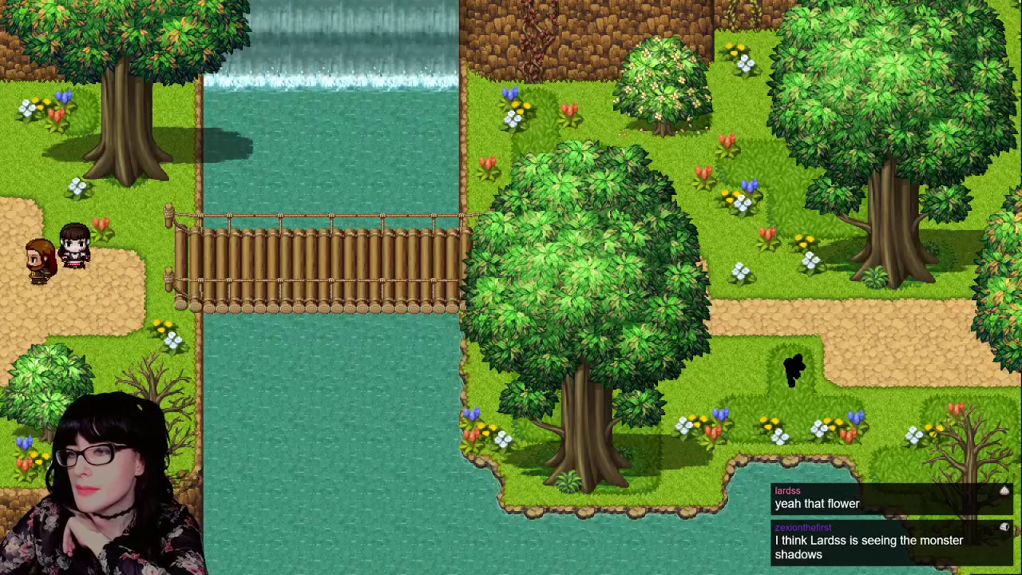
key(Left)
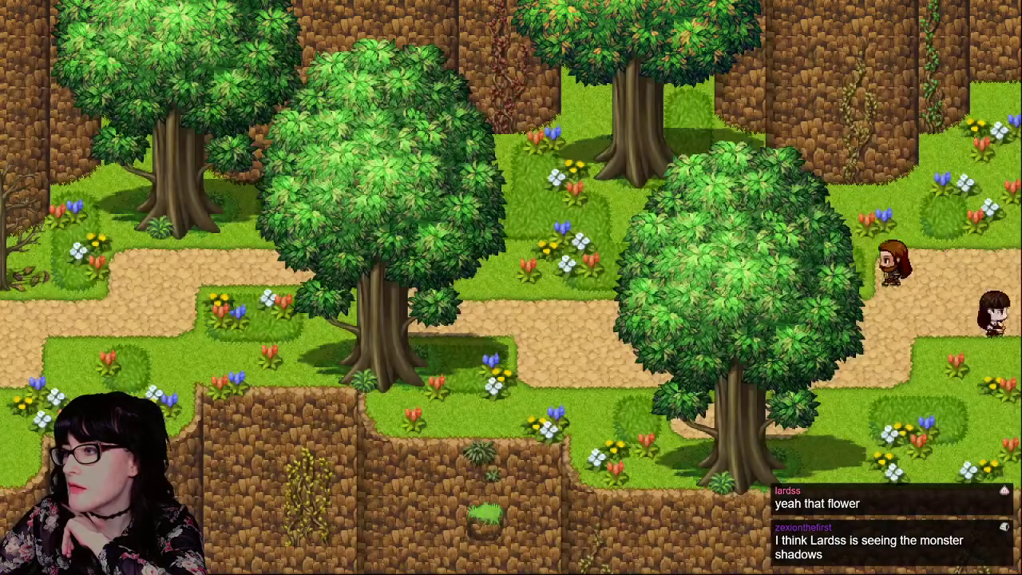
key(Left)
key(Left)
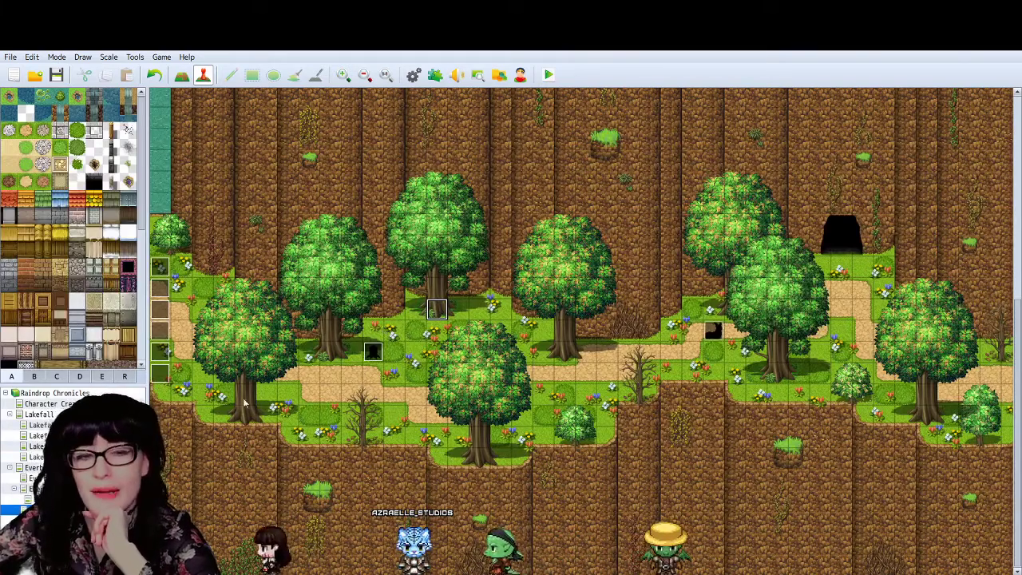
Step: Examine the lake and cave path maps of Everbloom Forest in the editor, including the cave map's east edge and tileset pages A and B
click(60, 520)
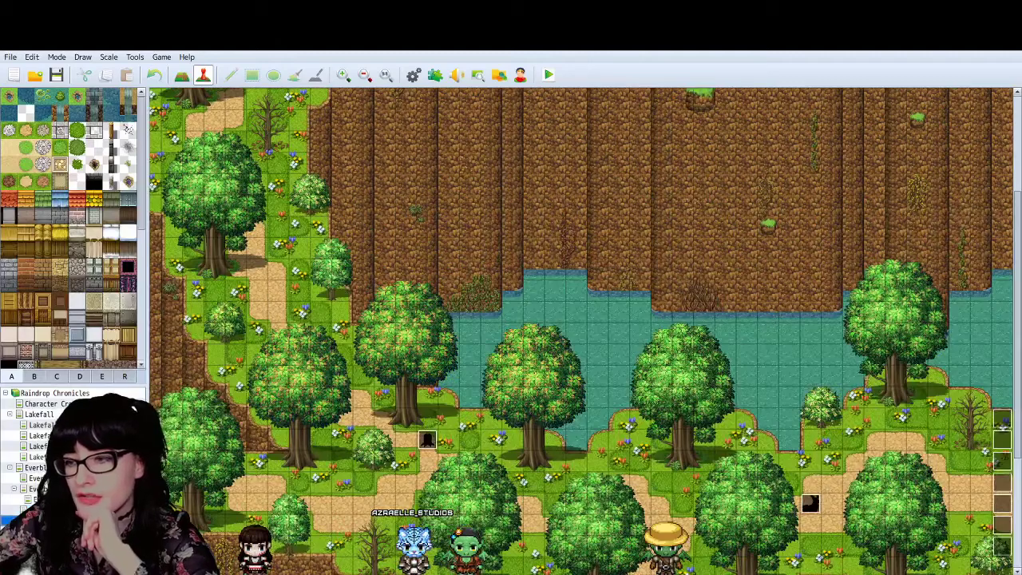
click(60, 509)
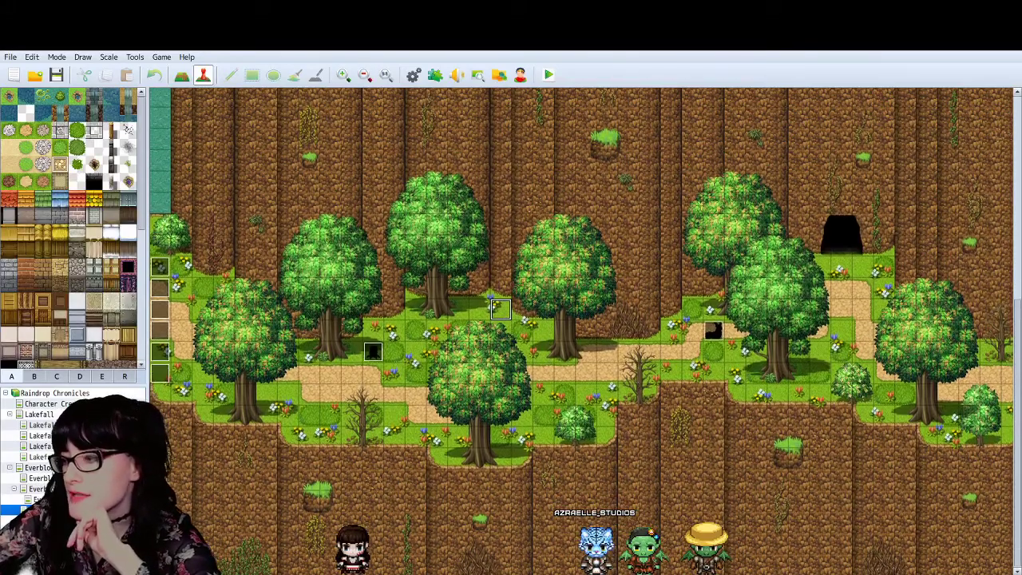
scroll(581, 329, right, 5)
scroll(581, 330, left, 2)
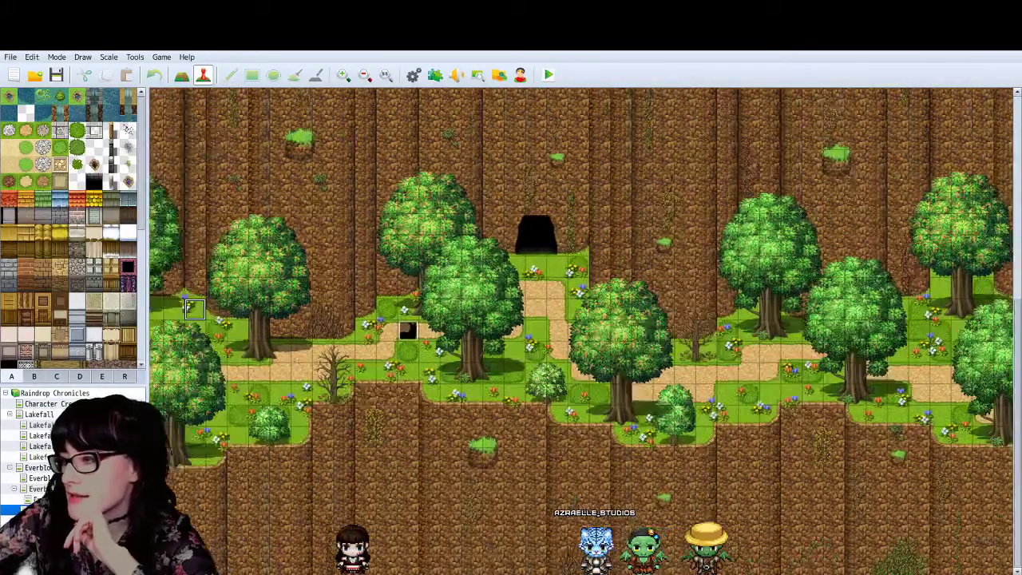
scroll(581, 330, right, 2)
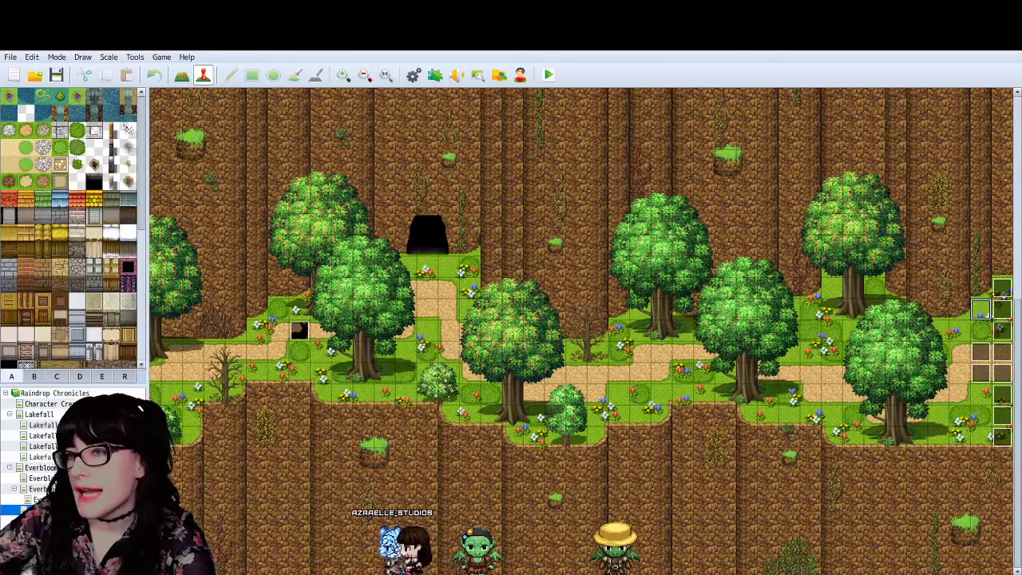
scroll(138, 250, down, 5)
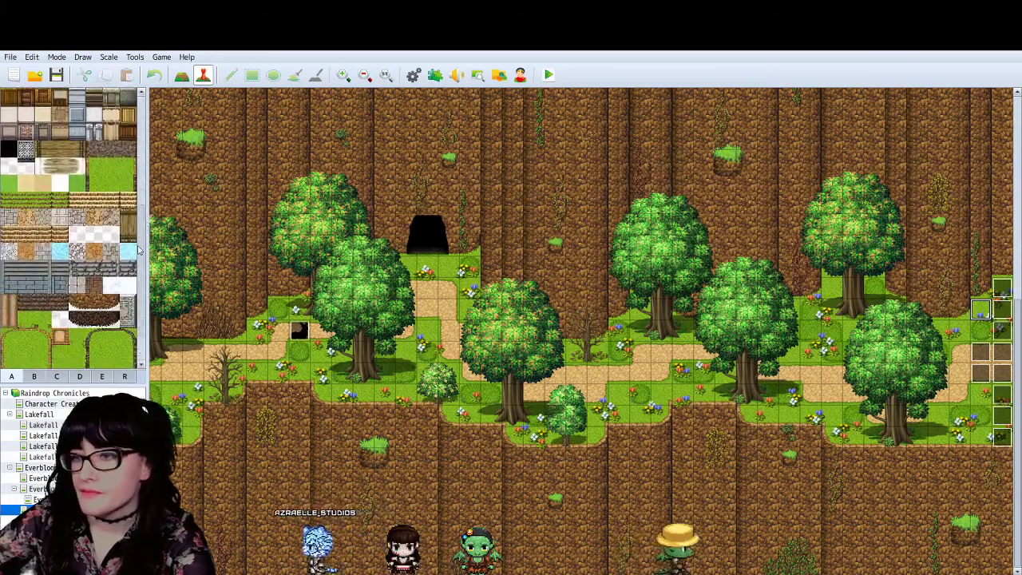
scroll(138, 250, down, 10)
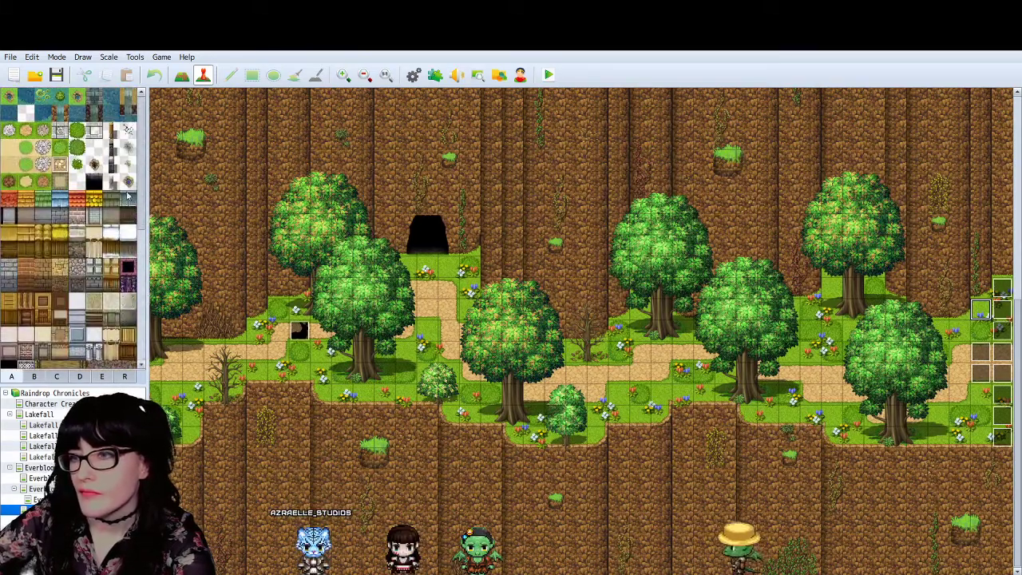
scroll(127, 196, down, 6)
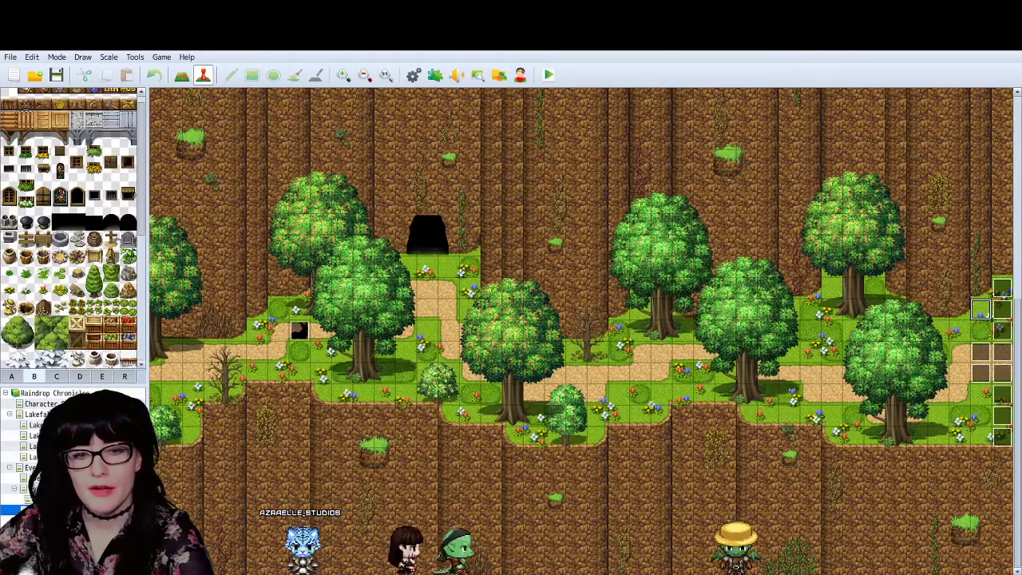
Step: Switch to Photoshop, zoom Charset-CarolTheBarrel.png to 200%, and open Walk_RoseRainblood.png
key(alt+Tab)
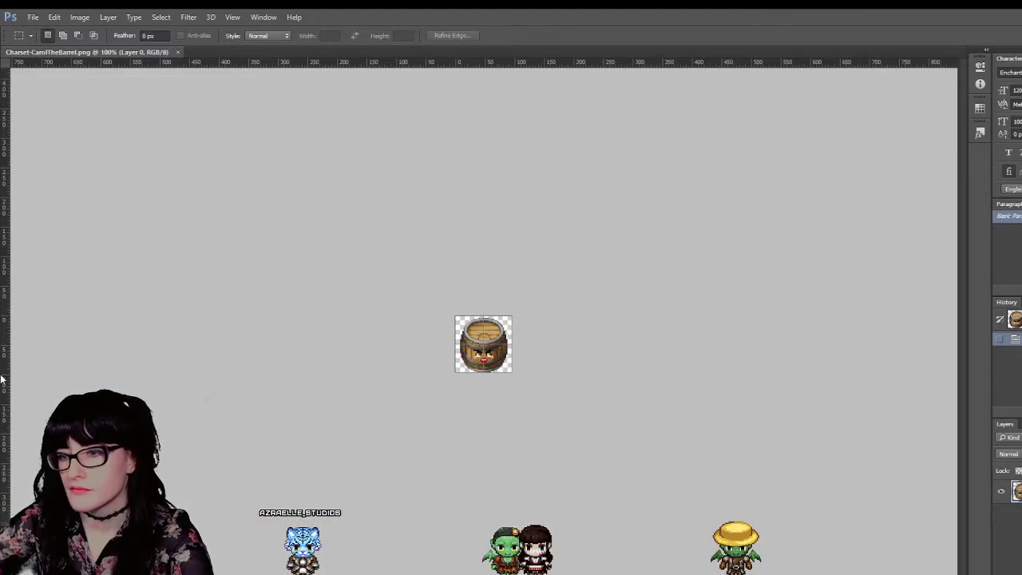
key(z)
click(575, 323)
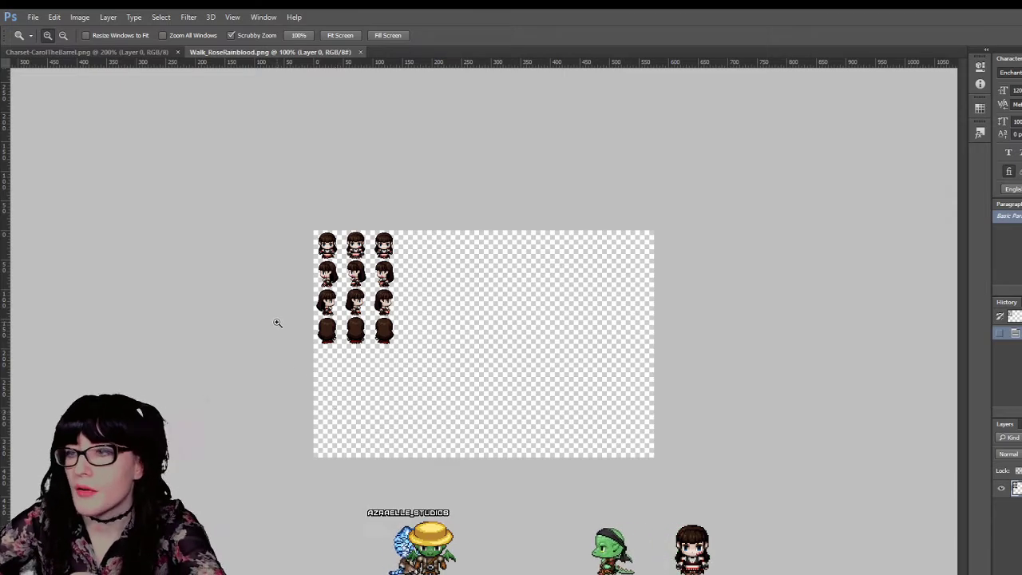
Step: Copy the full barrel image from Charset-CarolTheBarrel.png into Walk_RoseRainblood.png and place it beside the top rows of character sprites
key(ctrl+plus)
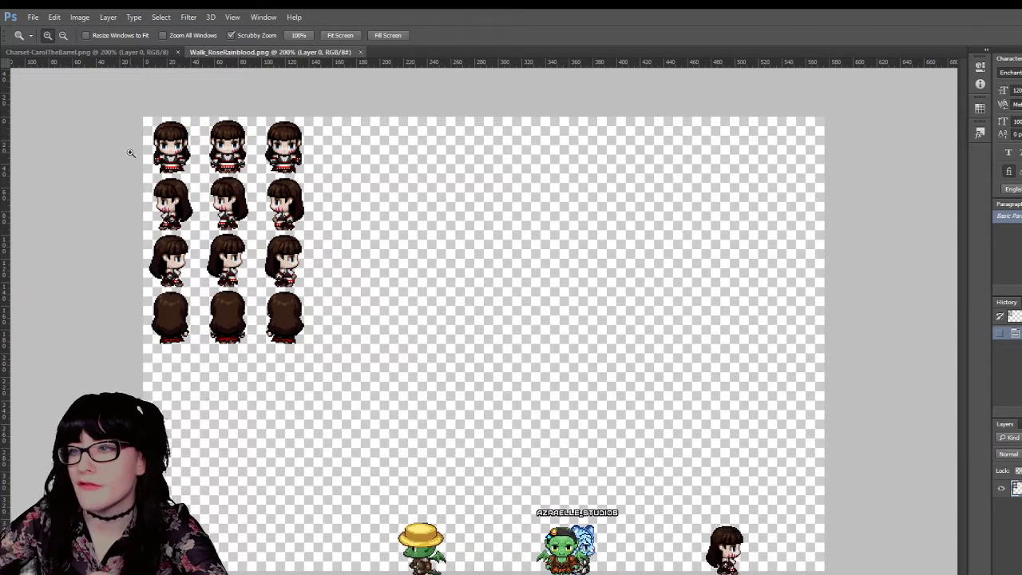
click(77, 52)
key(v)
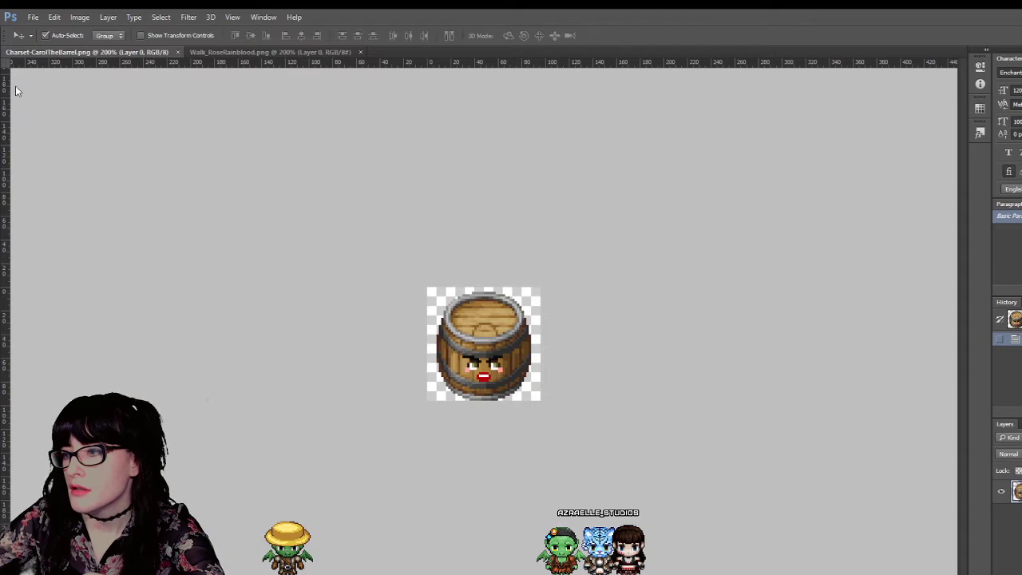
click(256, 52)
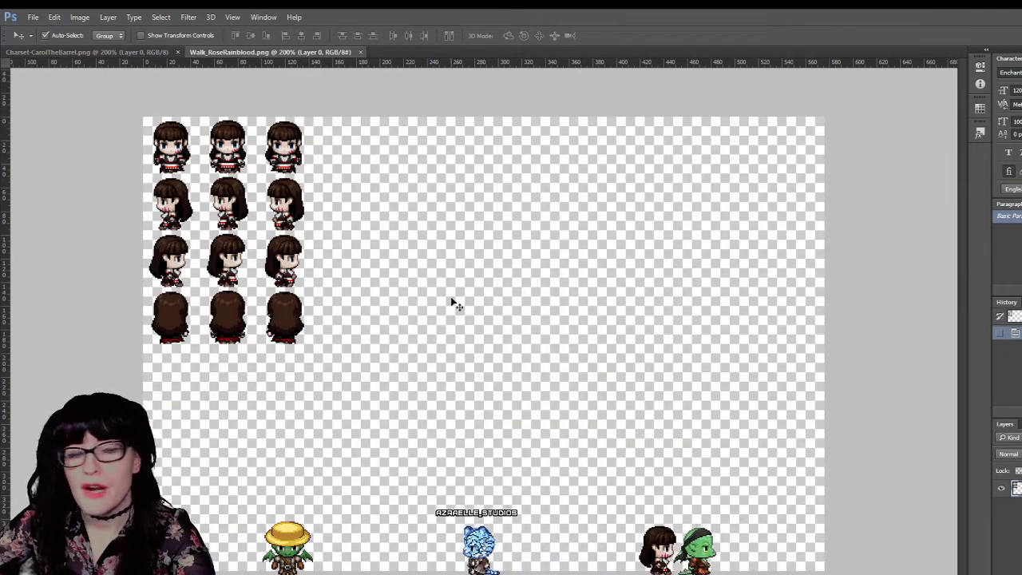
key(ctrl+v)
drag(496, 351, 385, 198)
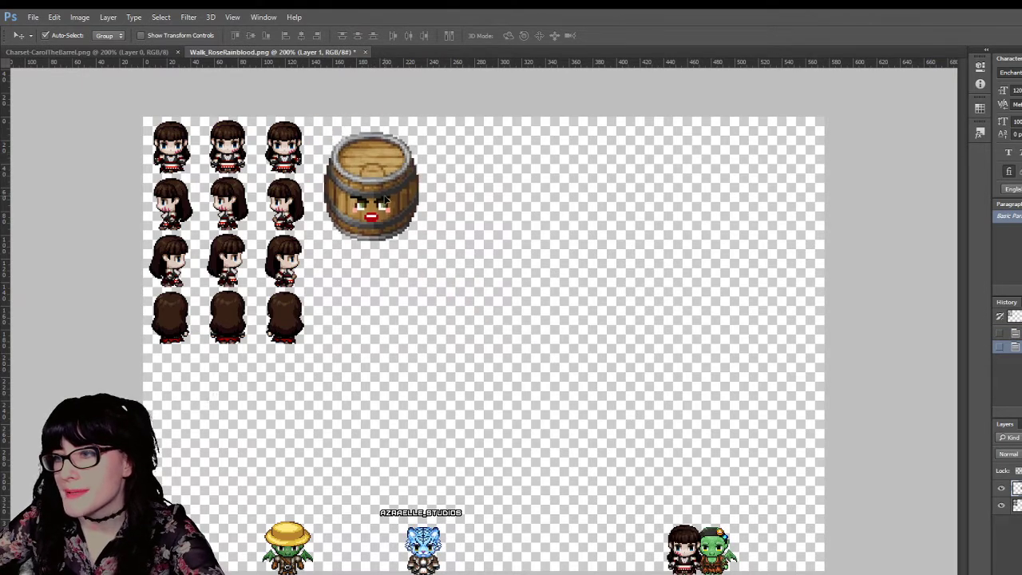
Step: Clear the selection on the barrel in Charset-CarolTheBarrel.png and compare that image with the Walk_RoseRainblood.png sheet
click(158, 52)
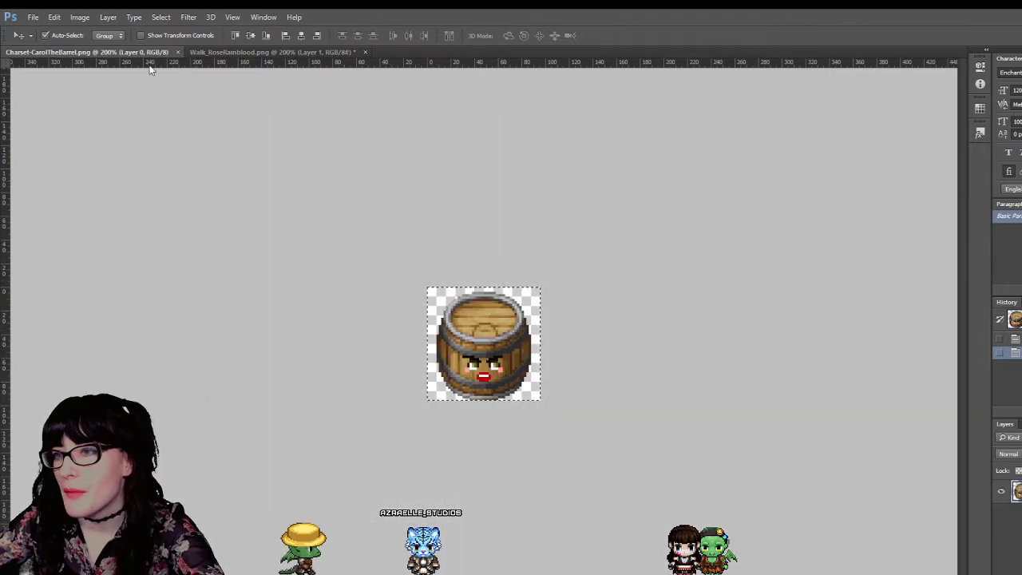
key(m)
key(ctrl+d)
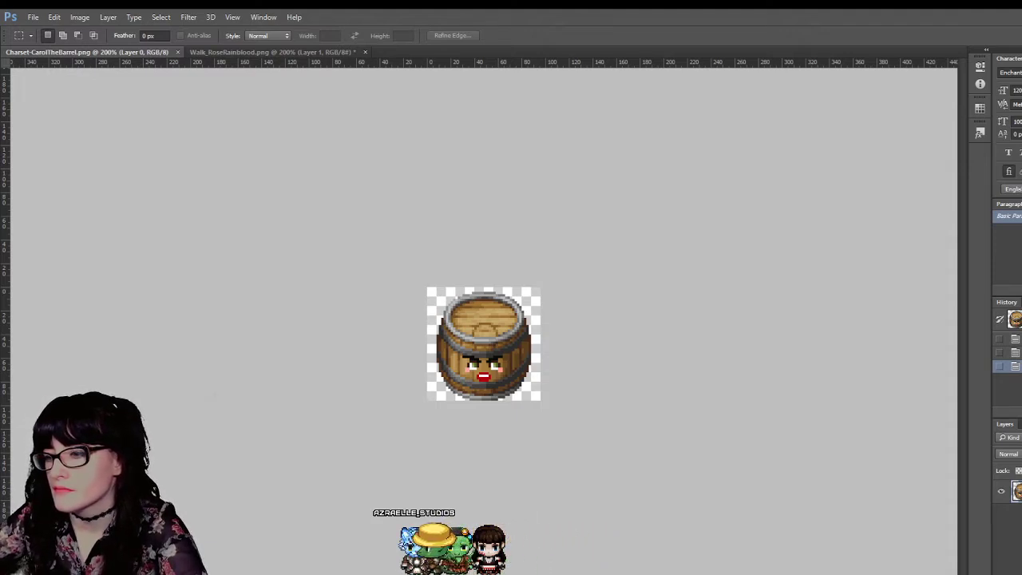
click(262, 52)
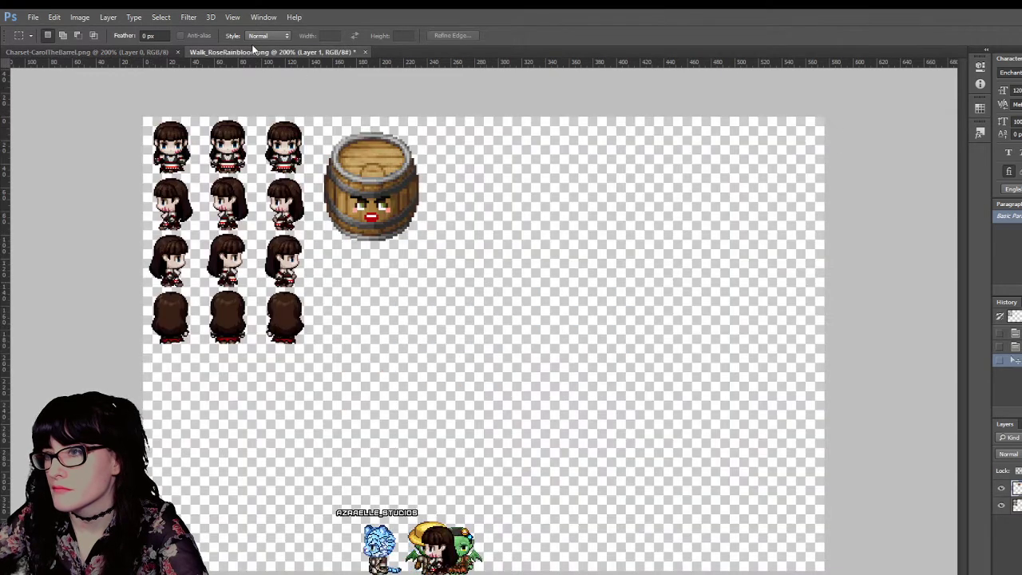
click(129, 54)
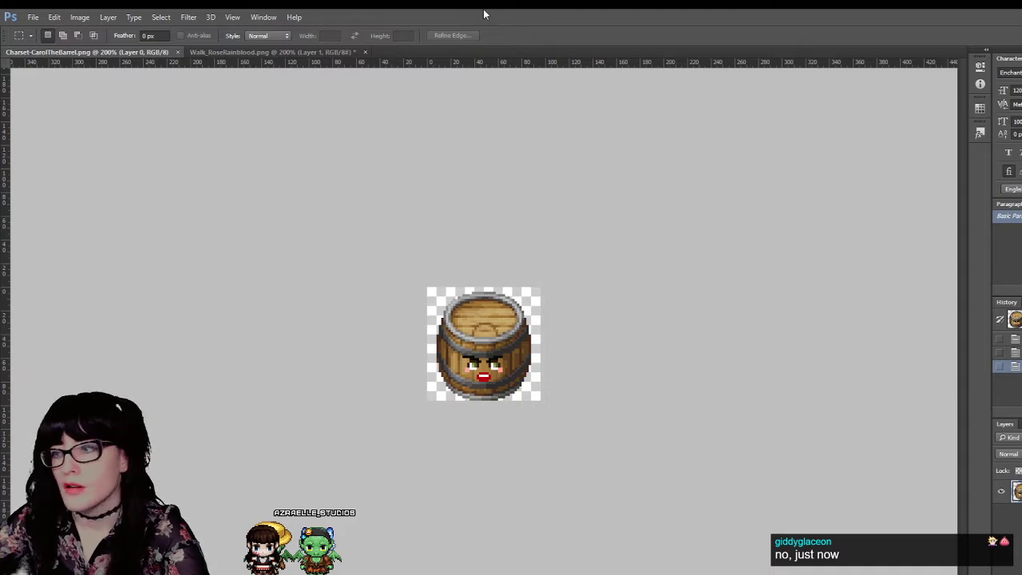
click(194, 53)
click(117, 54)
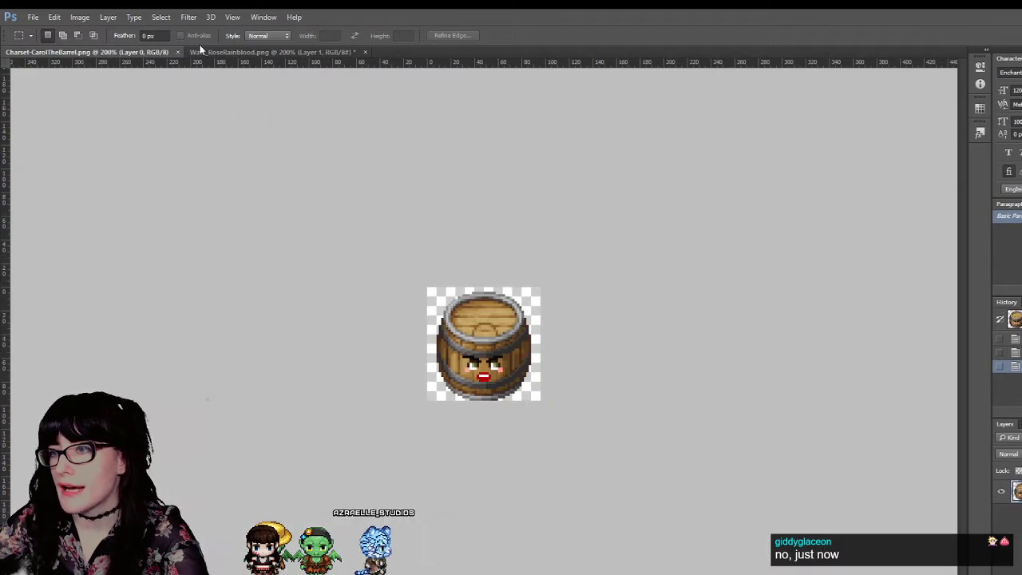
Step: Paste the smaller barrel into Walk_RoseRainblood.png in place of the large one, beside the top row of character sprites
click(213, 53)
key(ctrl+v)
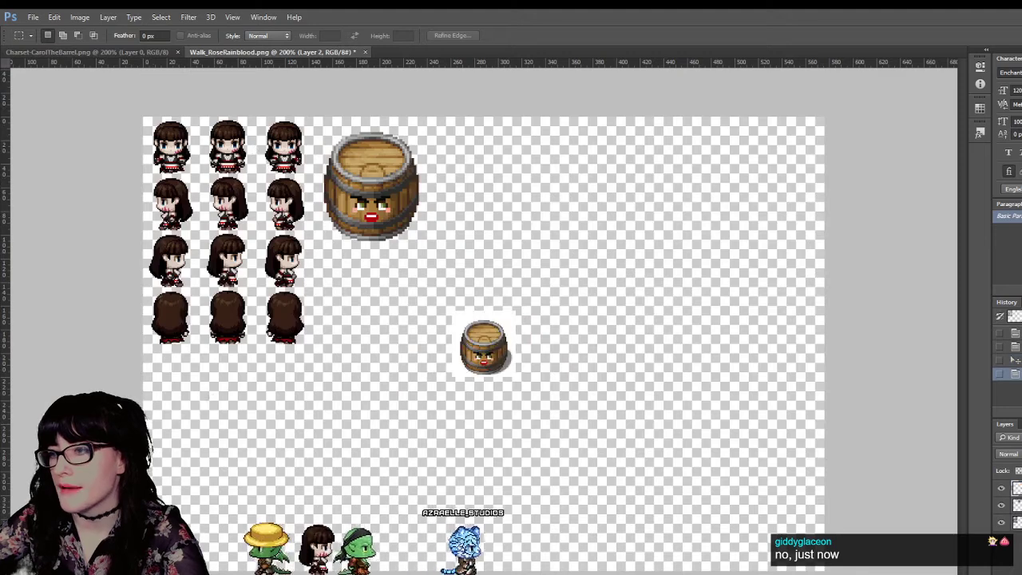
key(v)
click(377, 195)
key(Delete)
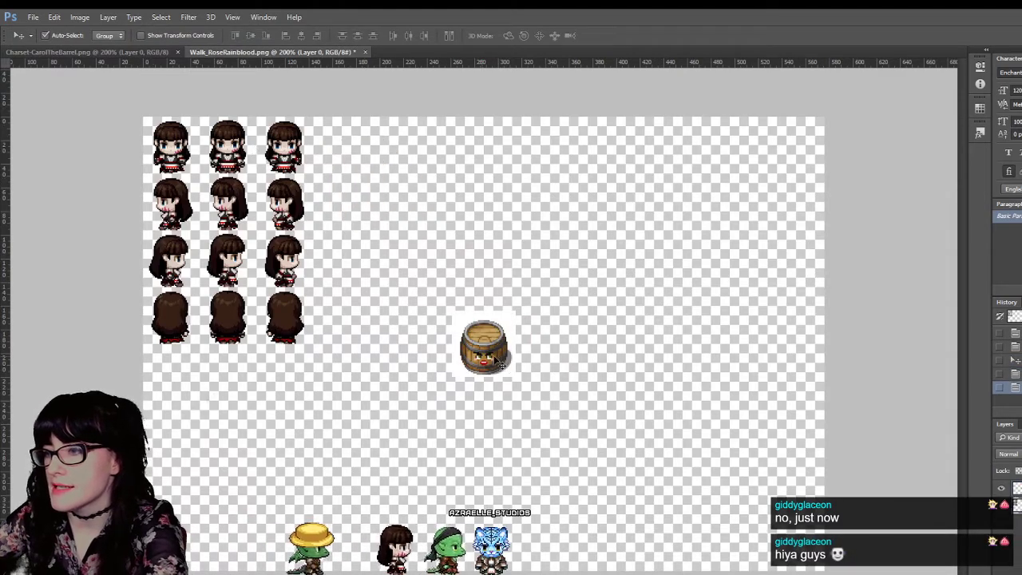
drag(493, 357, 361, 178)
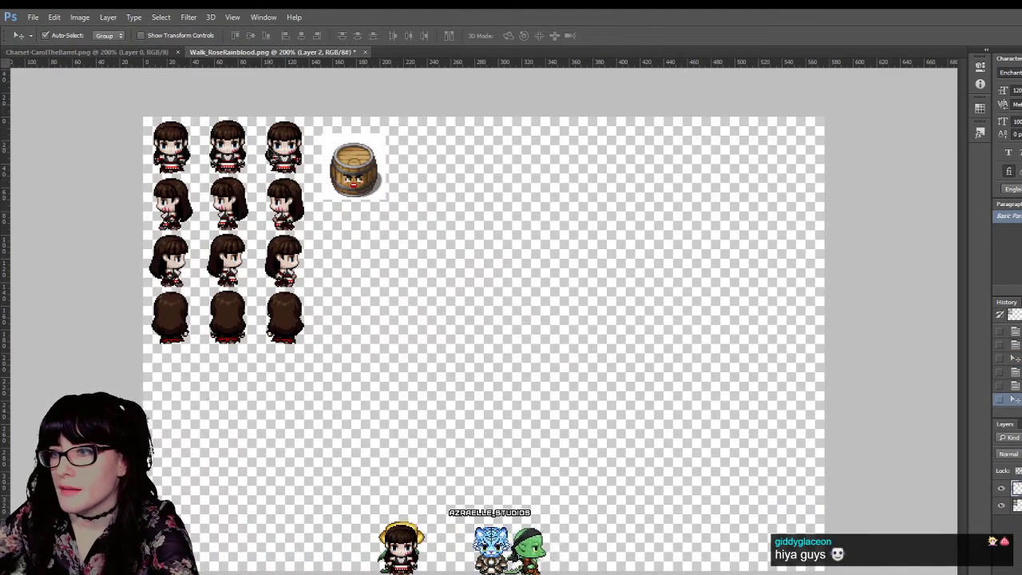
Step: Remove the white background around the smaller barrel with the Magic Wand and clear the selection
key(z)
click(252, 160)
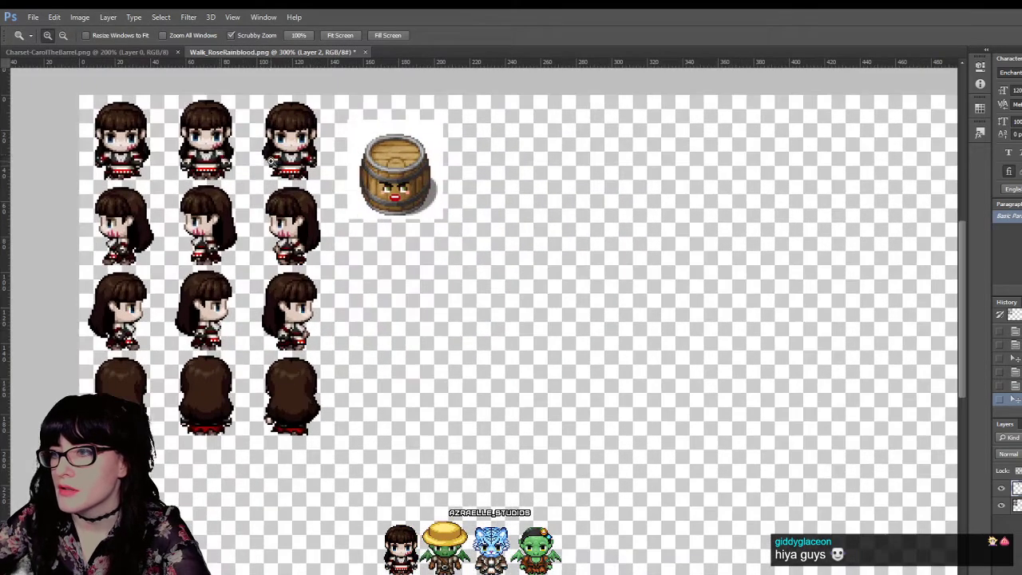
click(70, 87)
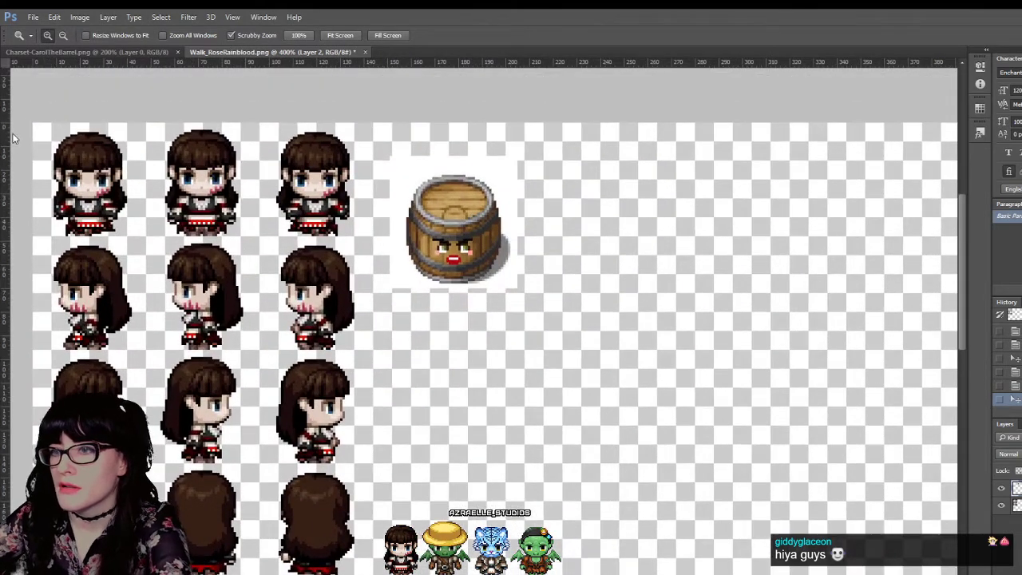
key(w)
key(ctrl+d)
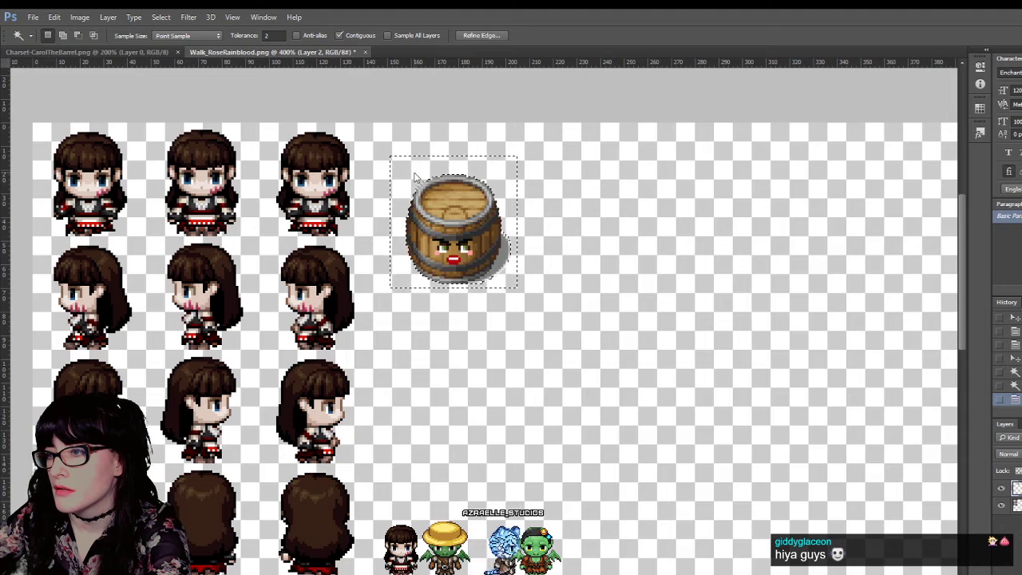
Step: Move the barrel over the middle sprite of the top row and check its alignment by toggling the barrel layer's visibility
key(v)
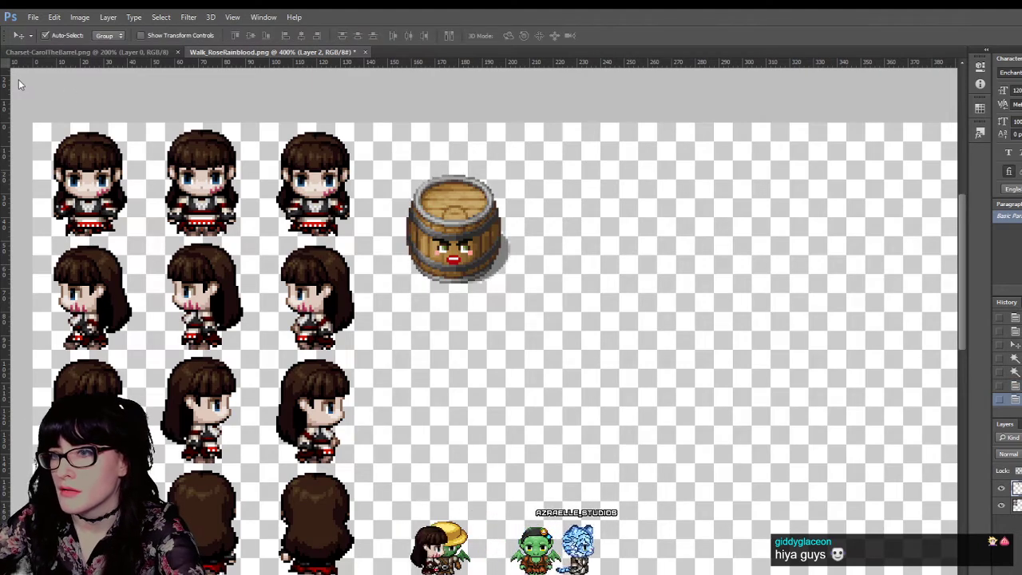
drag(455, 227, 130, 174)
scroll(483, 319, left, 6)
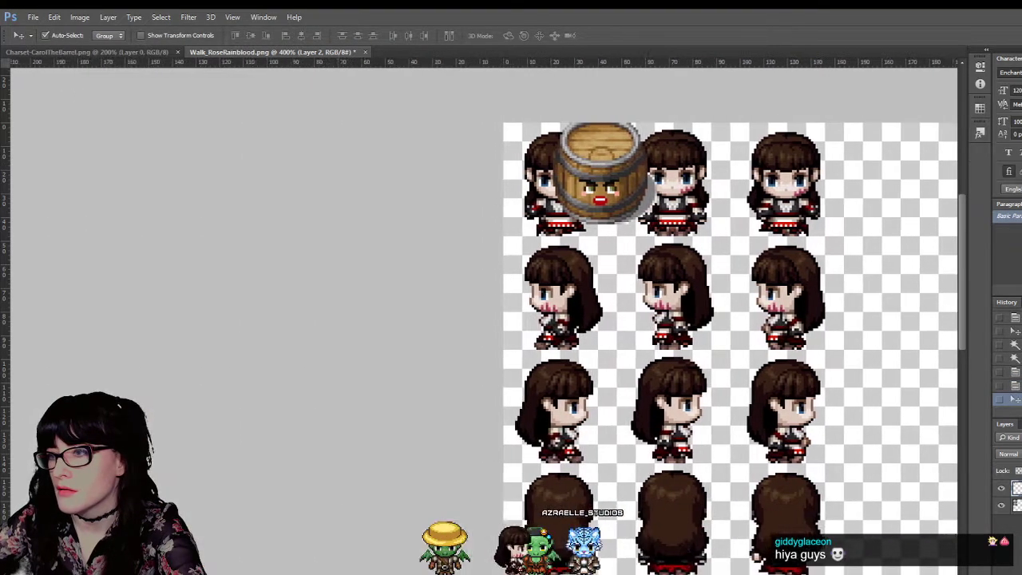
scroll(484, 320, right, 5)
drag(298, 184, 367, 193)
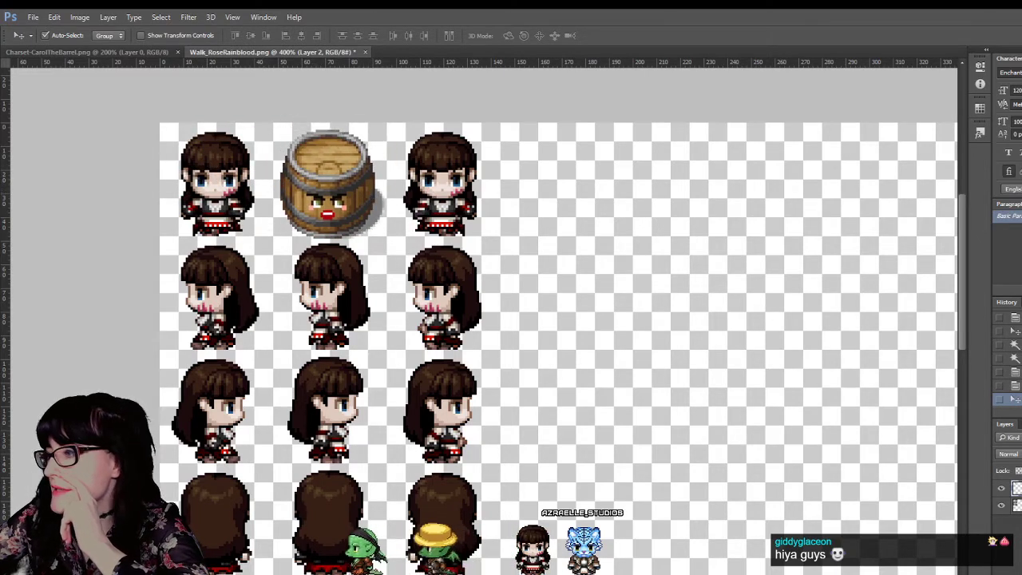
click(1002, 488)
click(1002, 489)
click(1004, 490)
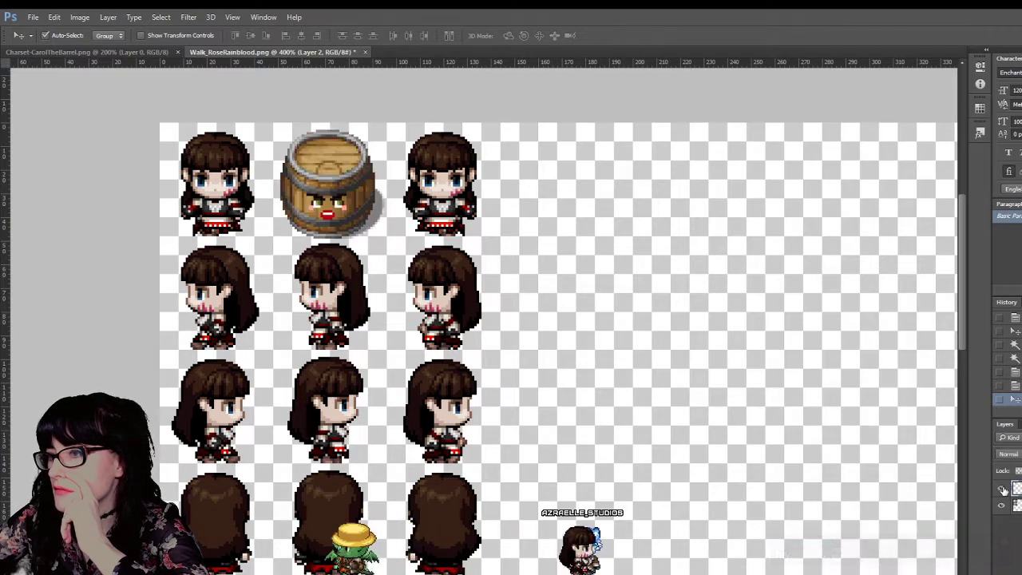
Step: Gauge the spacing beside the barrel with a rectangular marquee, and nudge the barrel up 1 px
key(m)
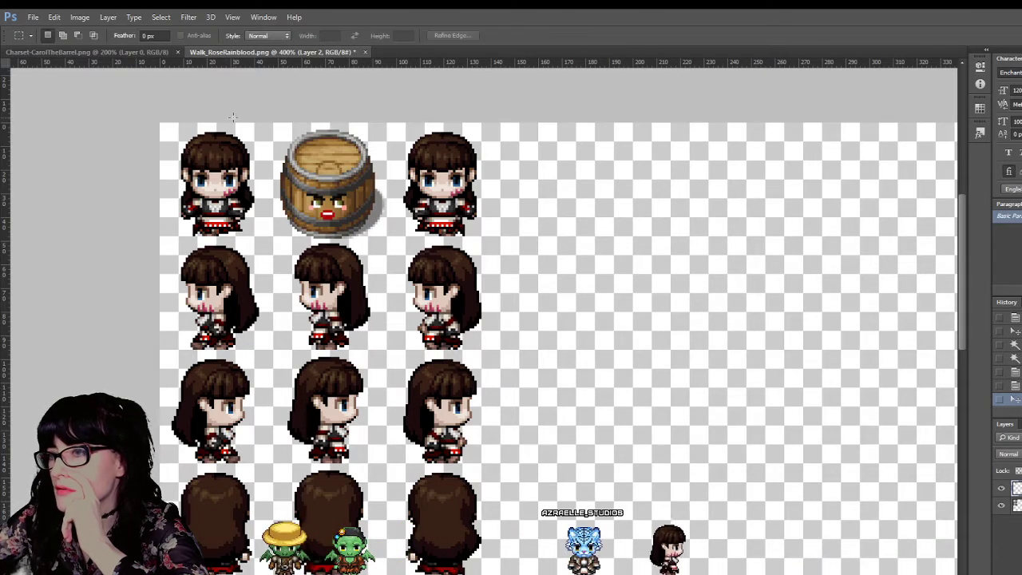
drag(246, 232, 273, 237)
drag(240, 204, 356, 202)
key(ctrl+d)
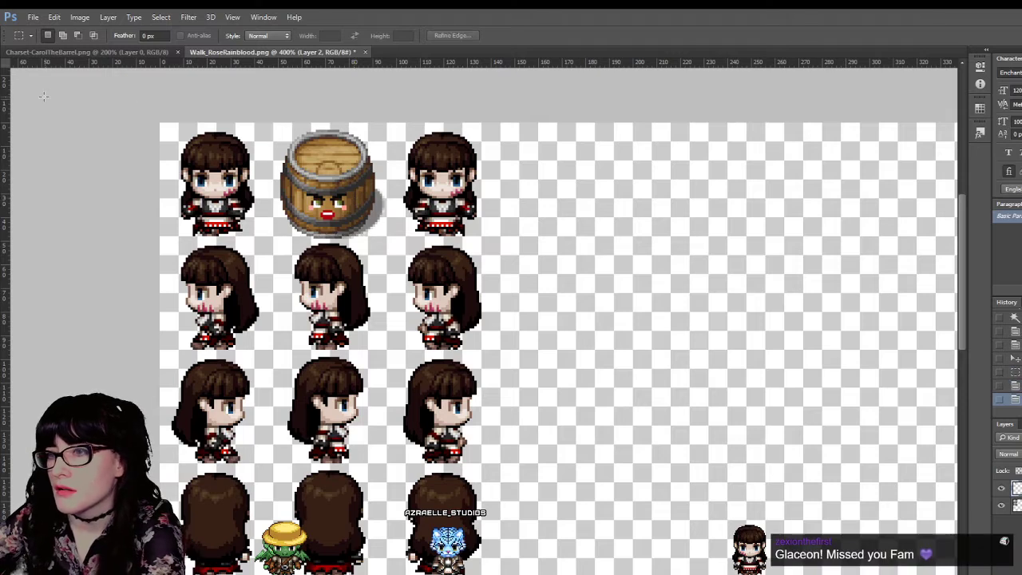
key(v)
key(Up)
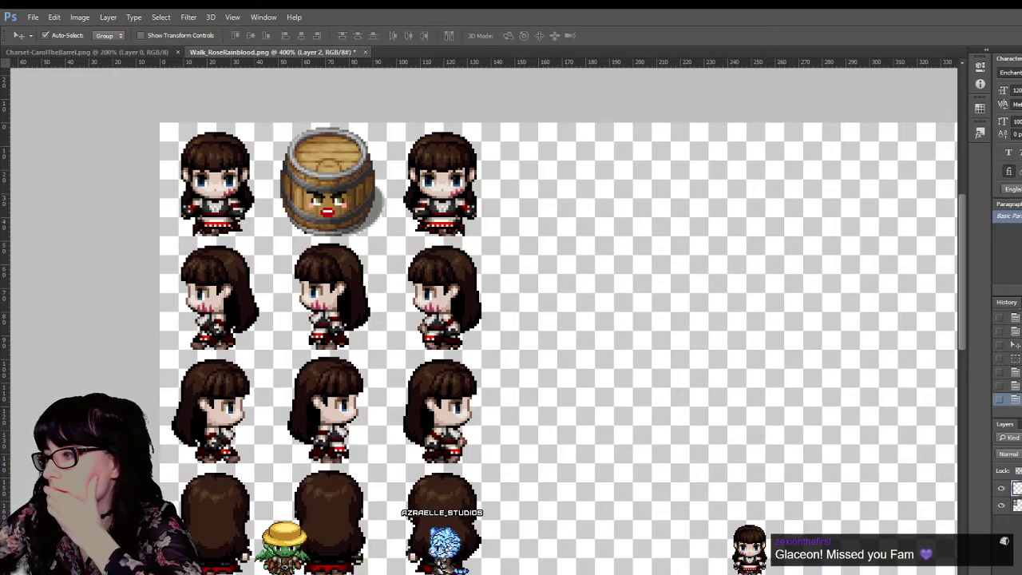
Step: Duplicate the barrel over the first sprite of the top row at the same height as the middle barrel
alt+drag(332, 214, 205, 211)
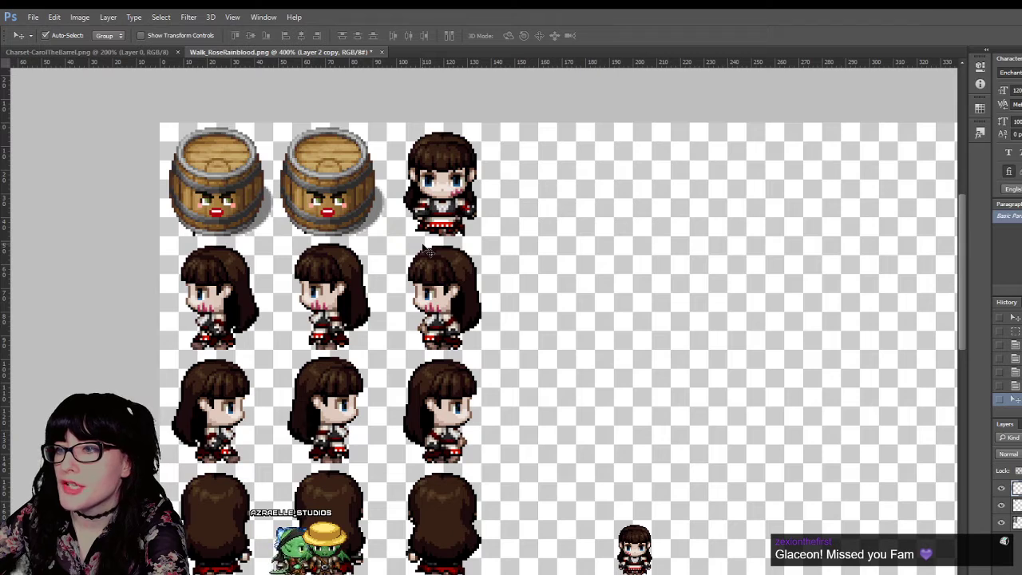
key(Left)
key(Right)
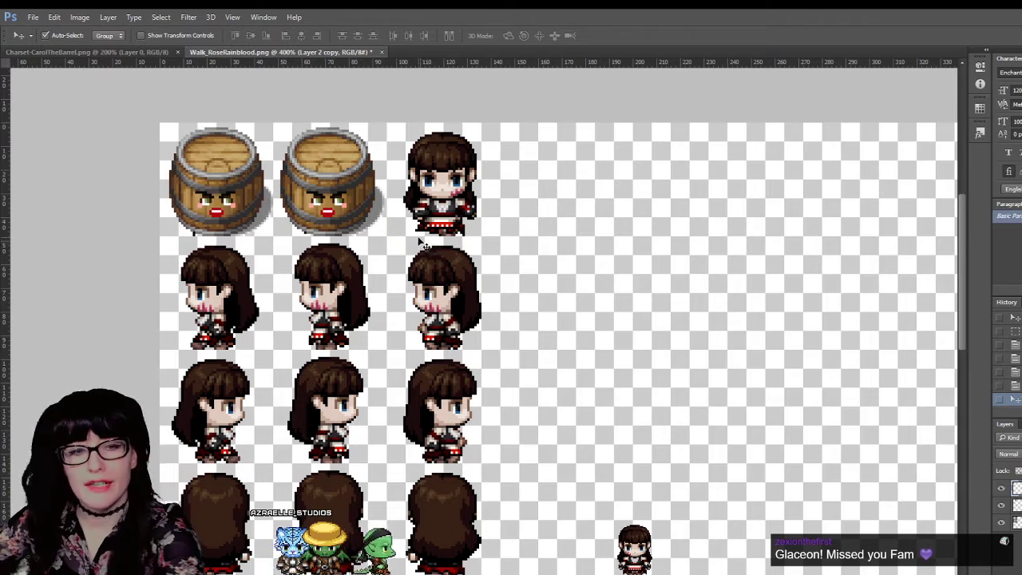
Step: Preview a bounce by nudging the first barrel up and down, and leave it 2 px above the middle barrel
key(Up)
key(Down)
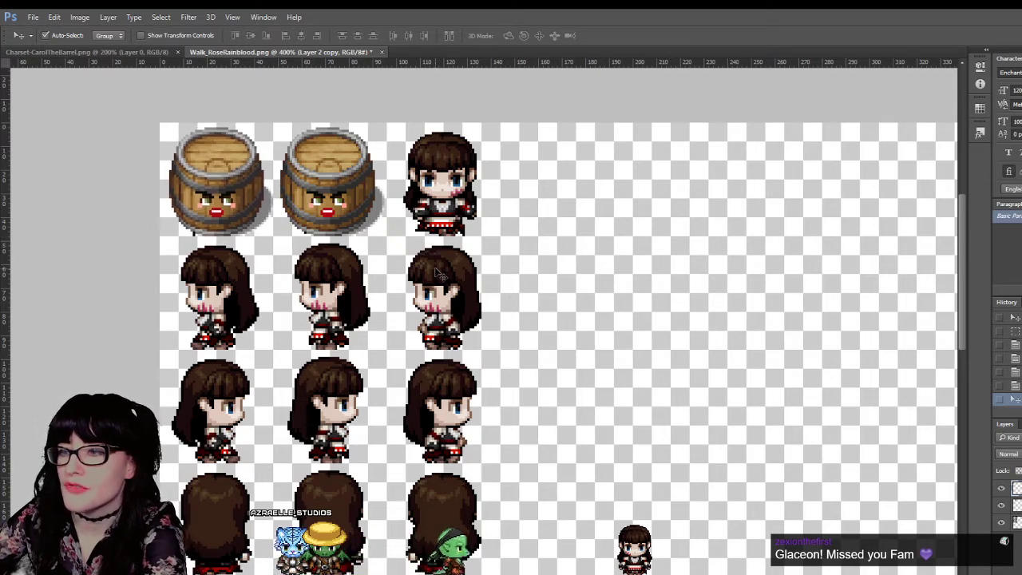
key(Up)
key(Up)
key(Down)
key(Down)
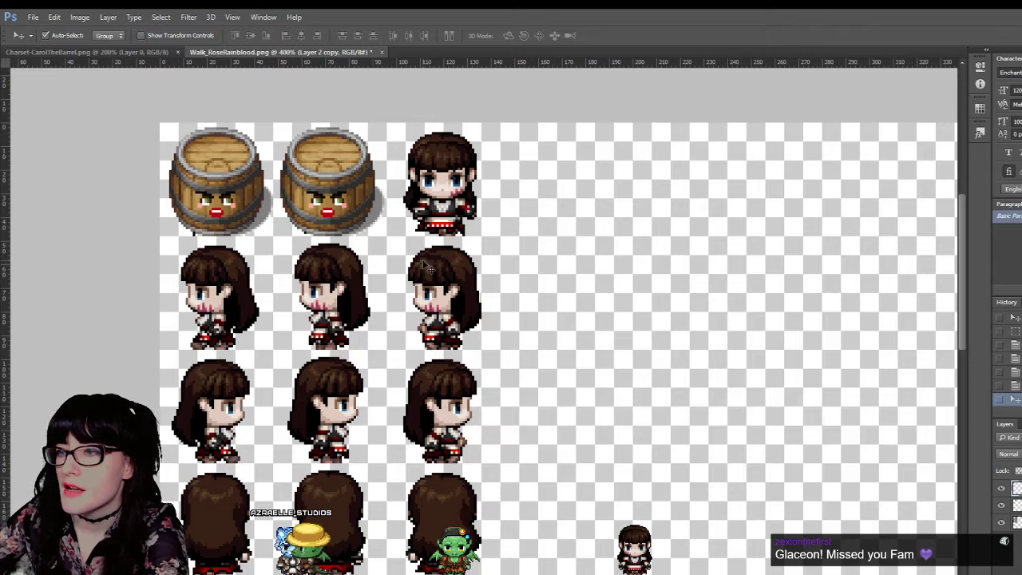
key(Up)
key(Up)
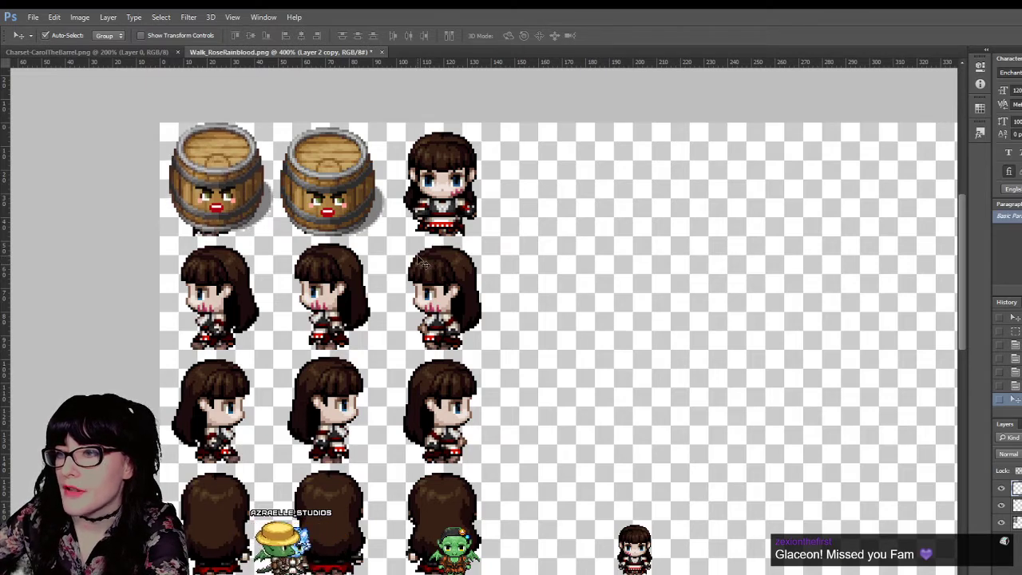
key(Down)
key(Down)
key(Up)
key(Up)
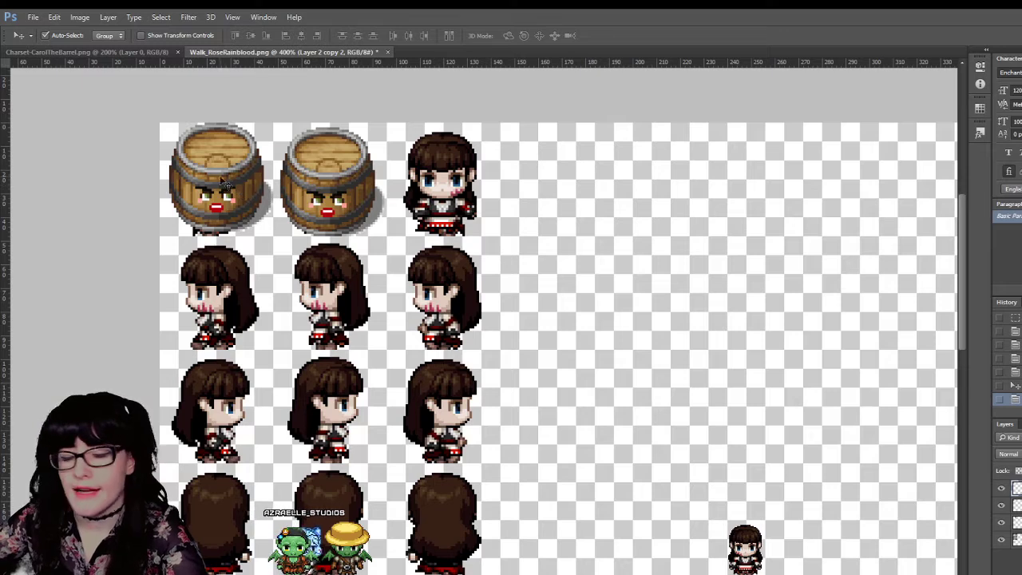
Step: Duplicate the raised first barrel over the third sprite of the top row, level with the first
alt+drag(226, 184, 432, 186)
key(Right)
key(Right)
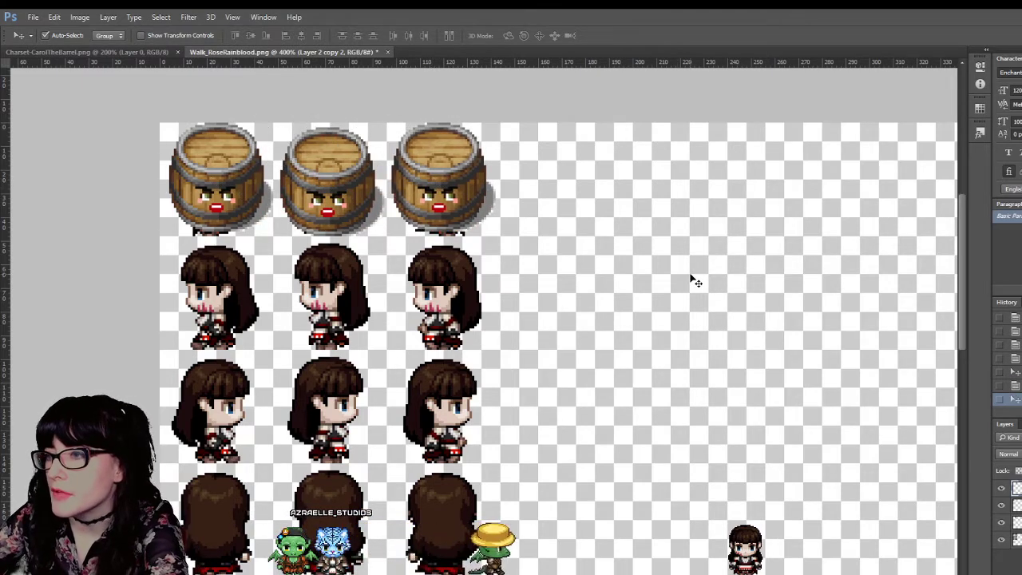
key(Down)
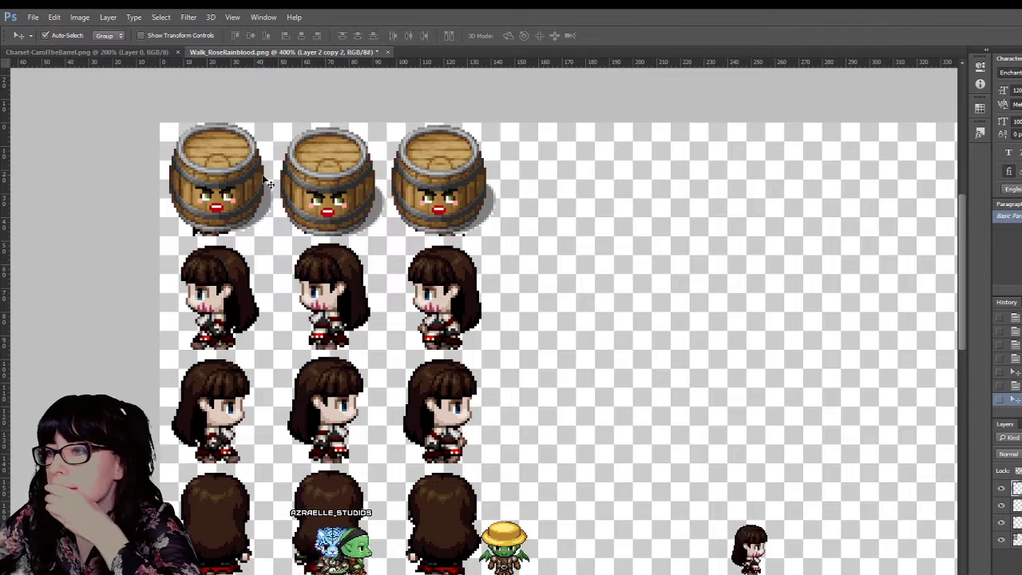
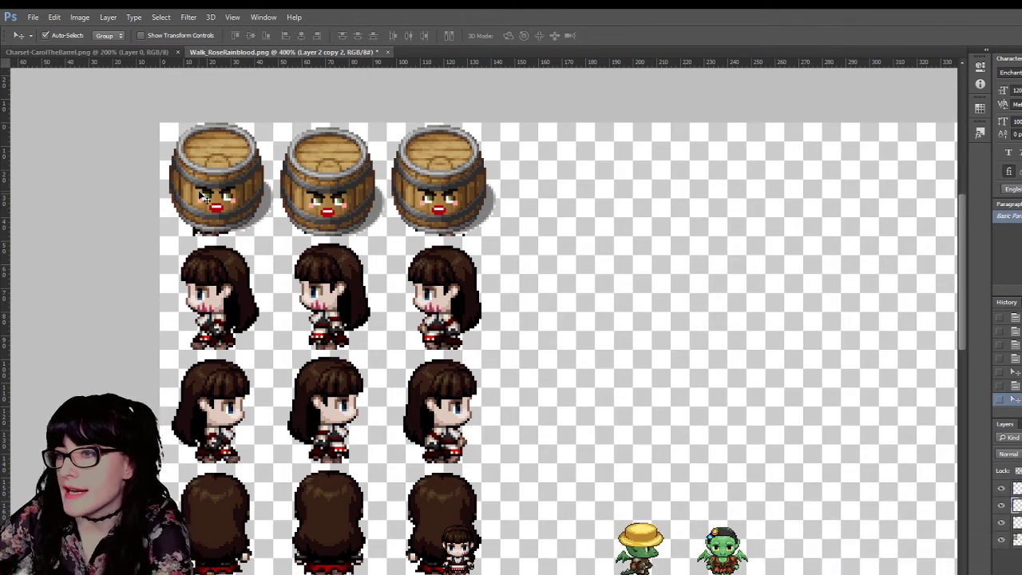
Step: Clear the selection of barrel layers and hide the bottom layer with the original character sprites
click(337, 184)
shift+click(435, 192)
key(ctrl+e)
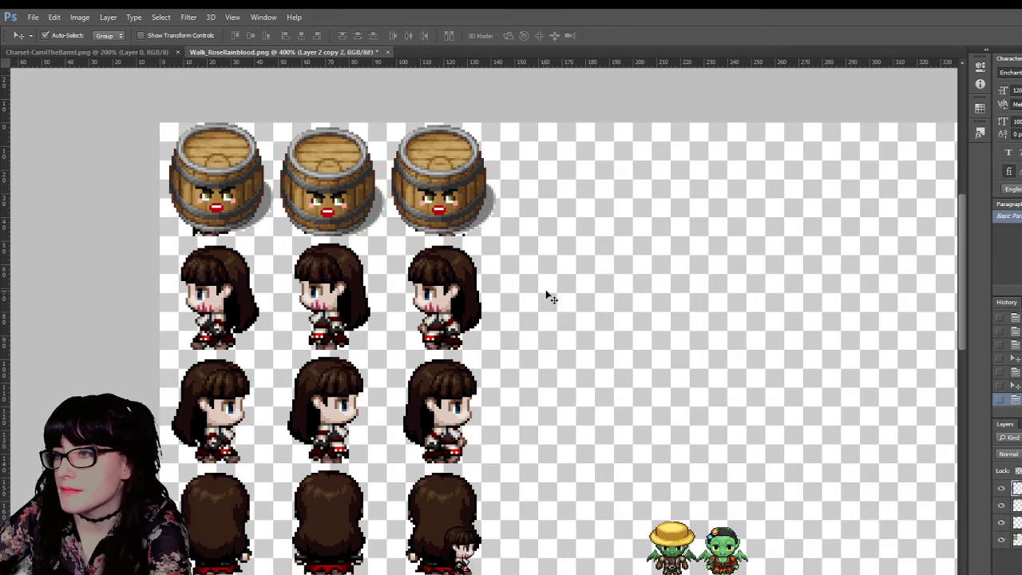
click(18, 108)
click(1000, 540)
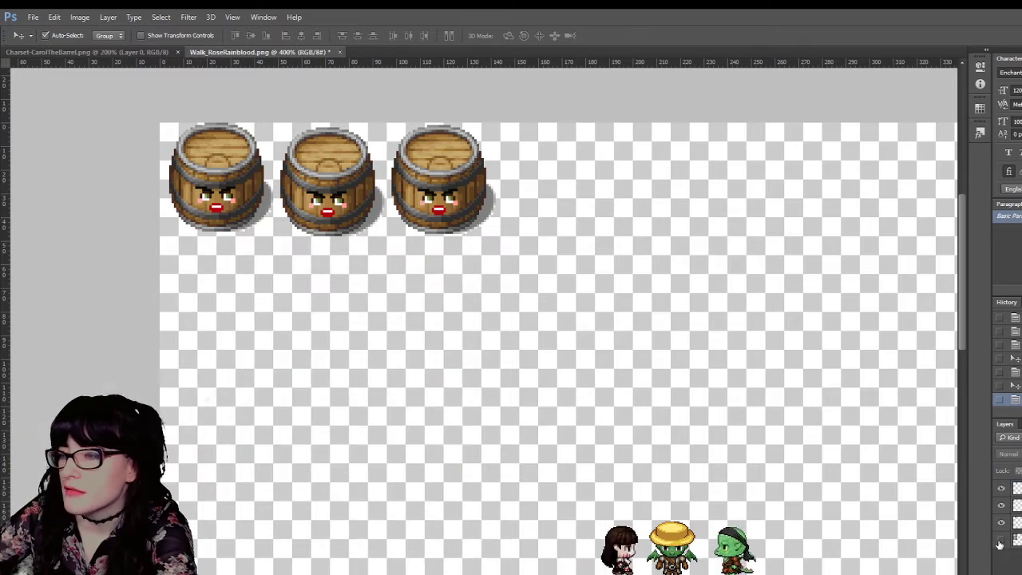
Step: Activate the first barrel's layer and select its shadow with the Magic Wand
key(w)
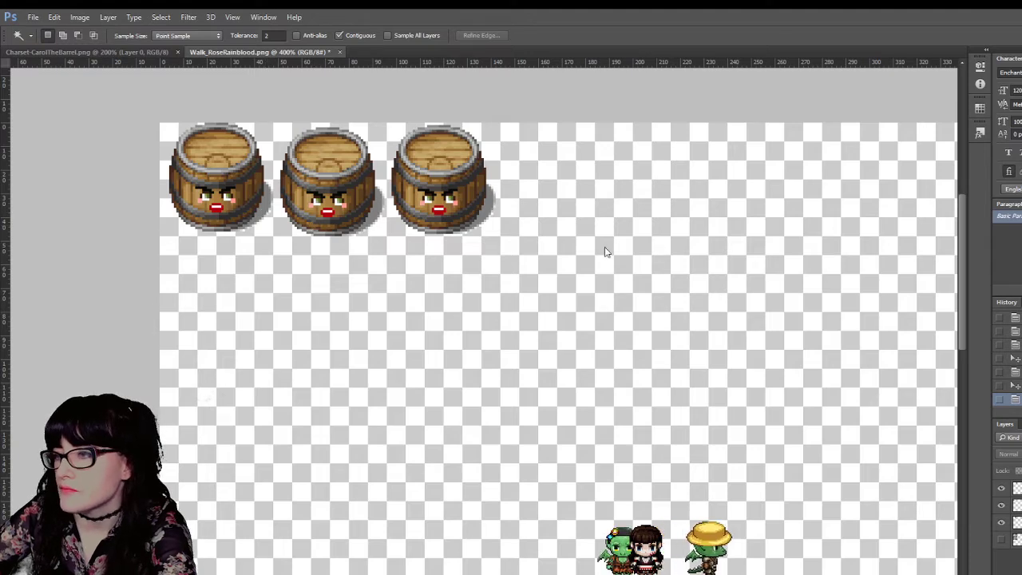
key(z)
drag(154, 209, 226, 170)
click(226, 170)
scroll(220, 169, up, 2)
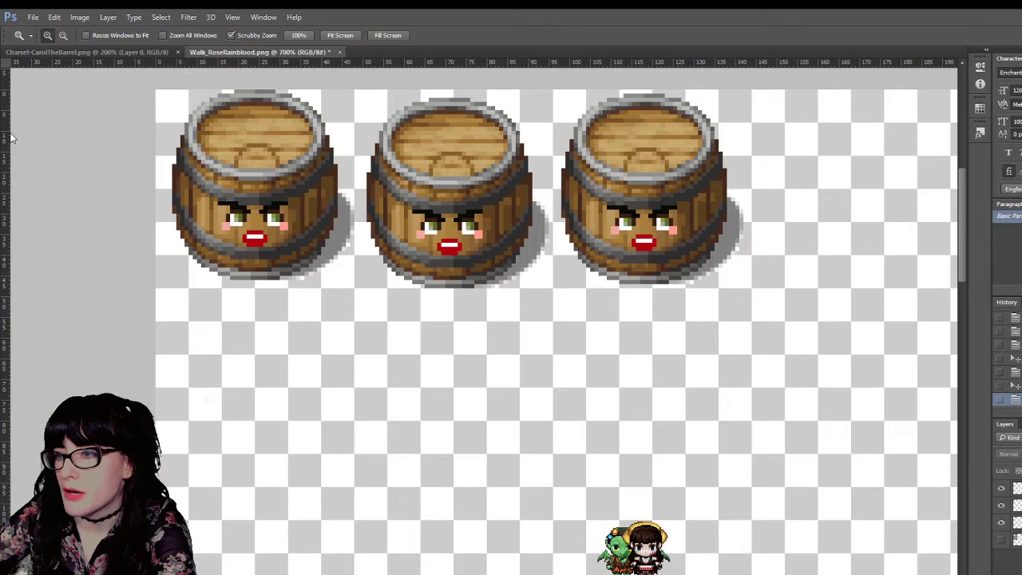
key(w)
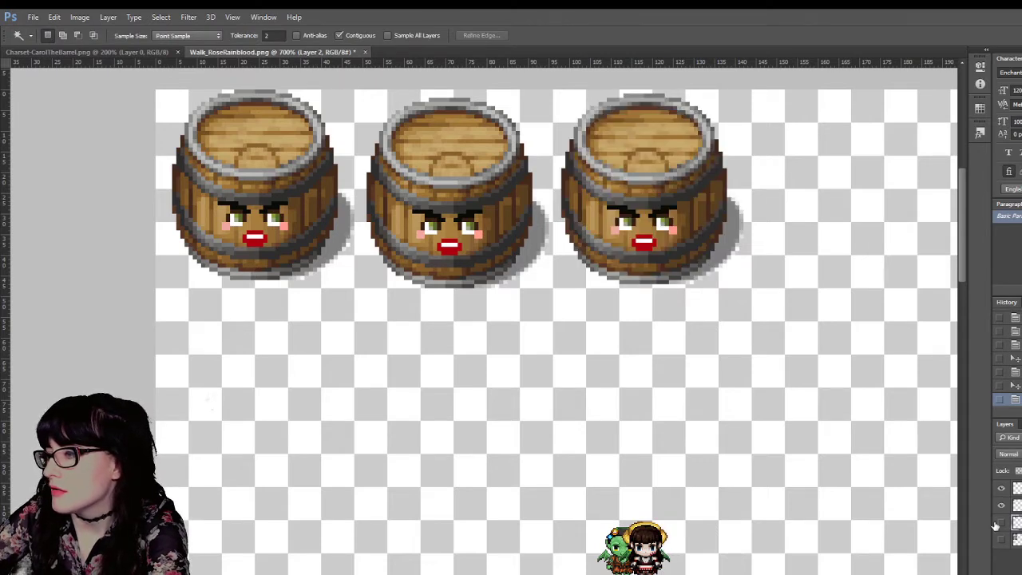
key(ctrl+j)
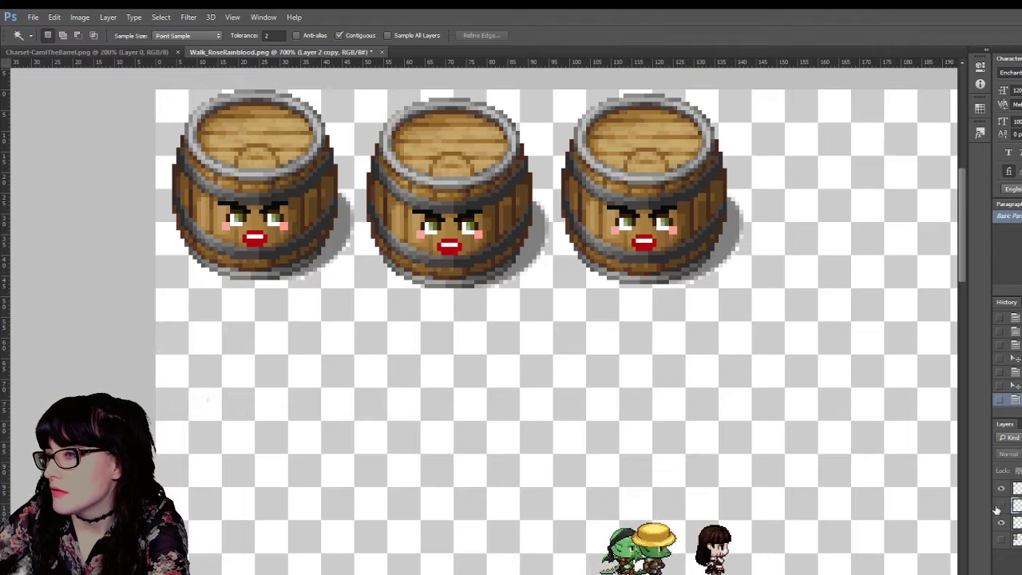
click(340, 232)
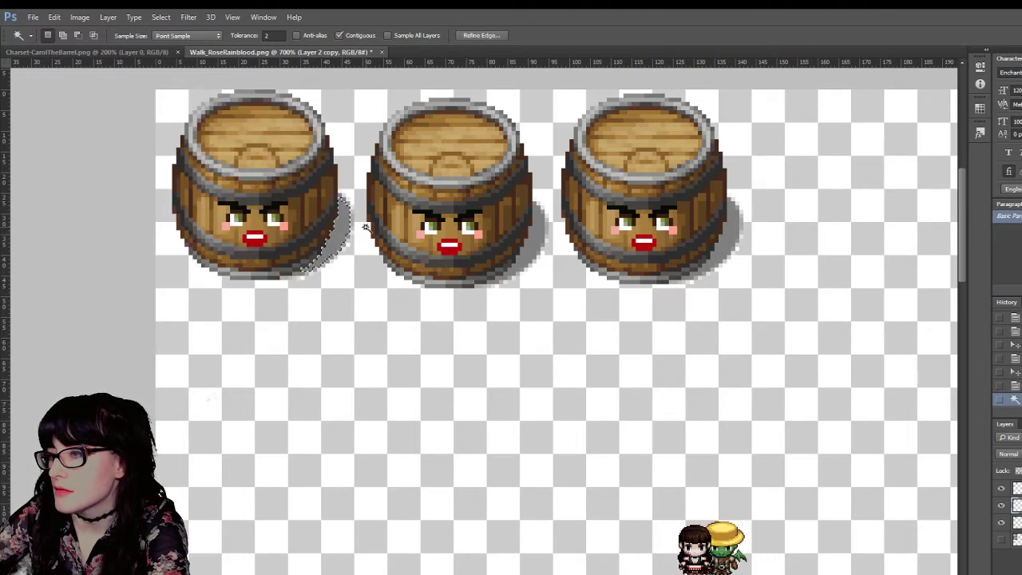
click(339, 223)
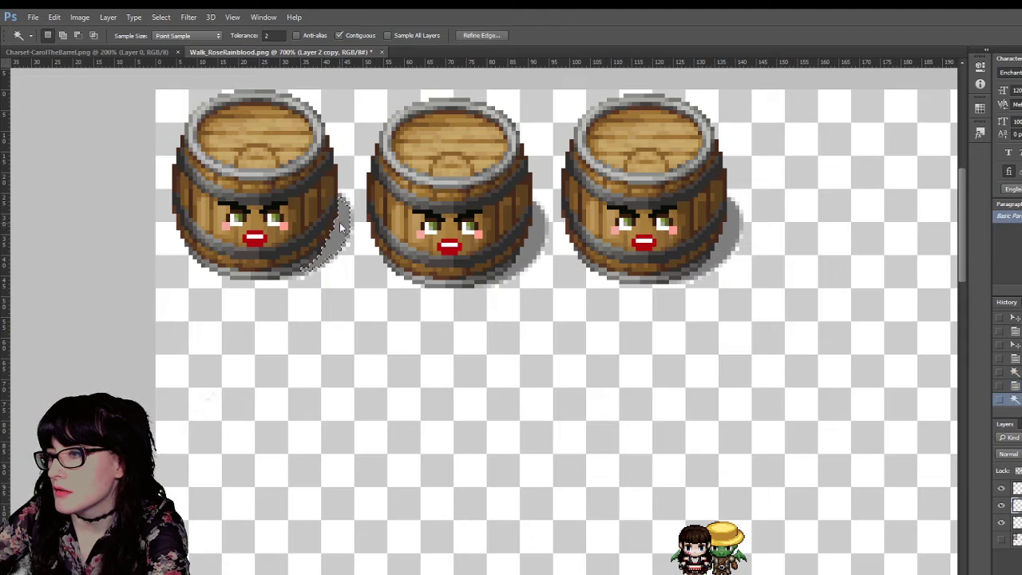
Step: Select the shadow strip outside the first barrel's right edge with a rectangular marquee, try shifting it, and delete it
key(m)
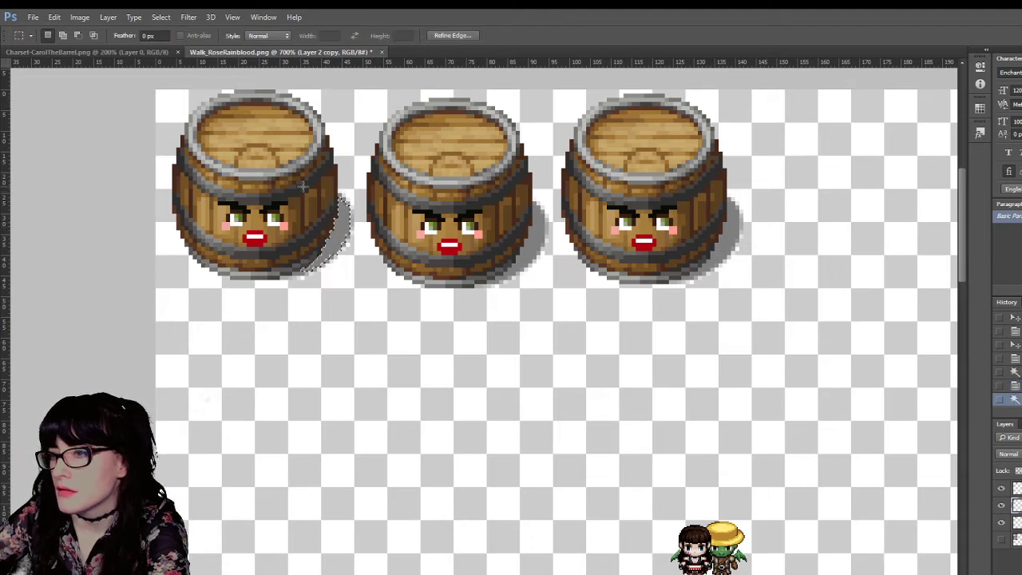
drag(348, 243, 360, 287)
key(Right)
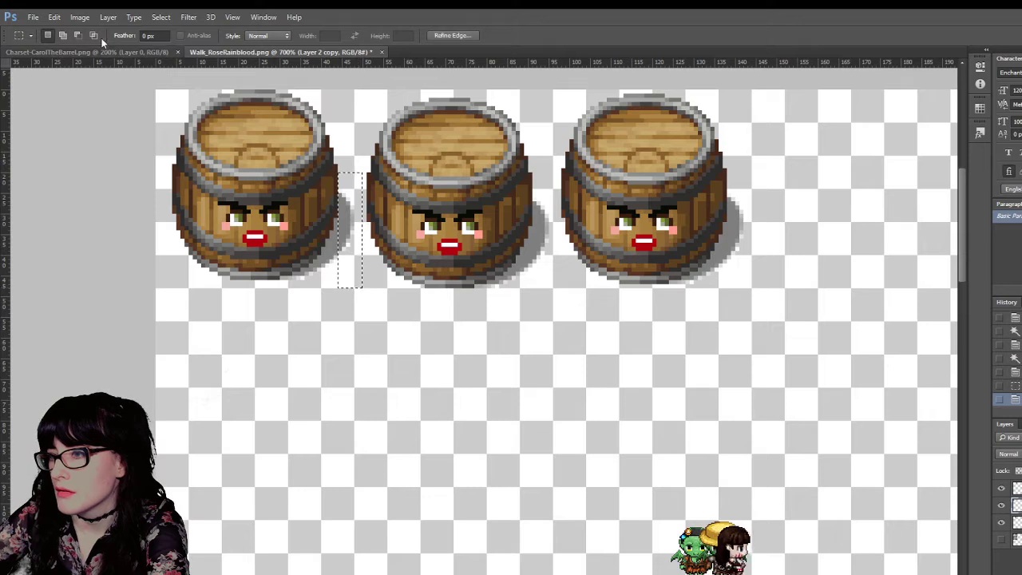
key(v)
key(Down)
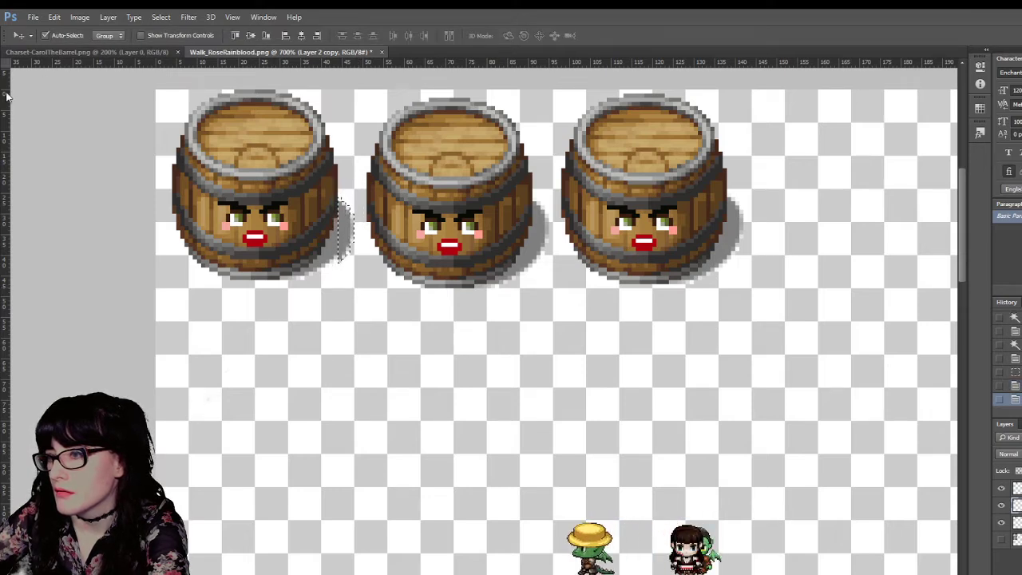
key(z)
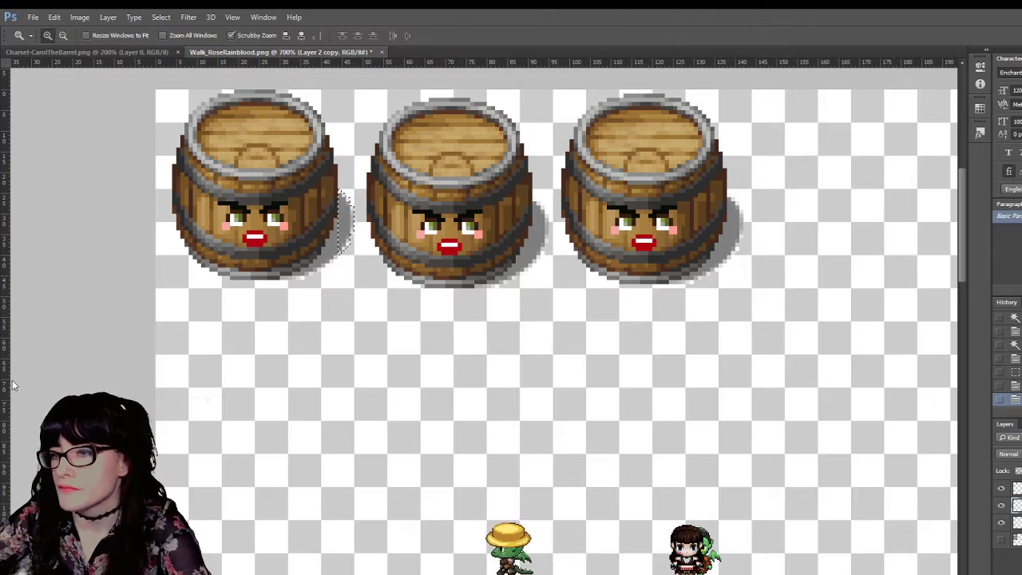
click(230, 238)
scroll(174, 152, up, 1)
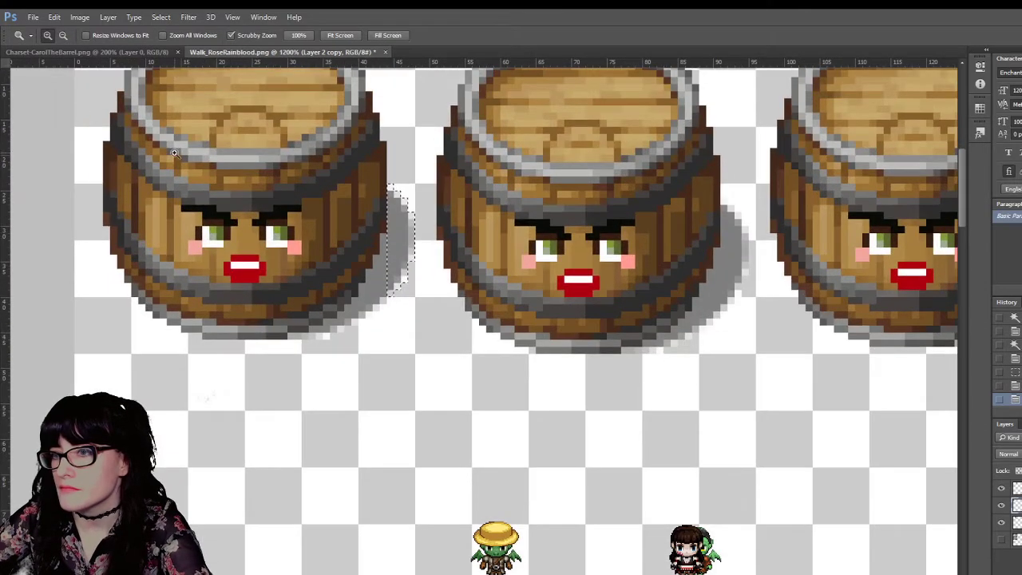
click(2, 120)
scroll(339, 243, up, 1)
ctrl+drag(392, 287, 399, 294)
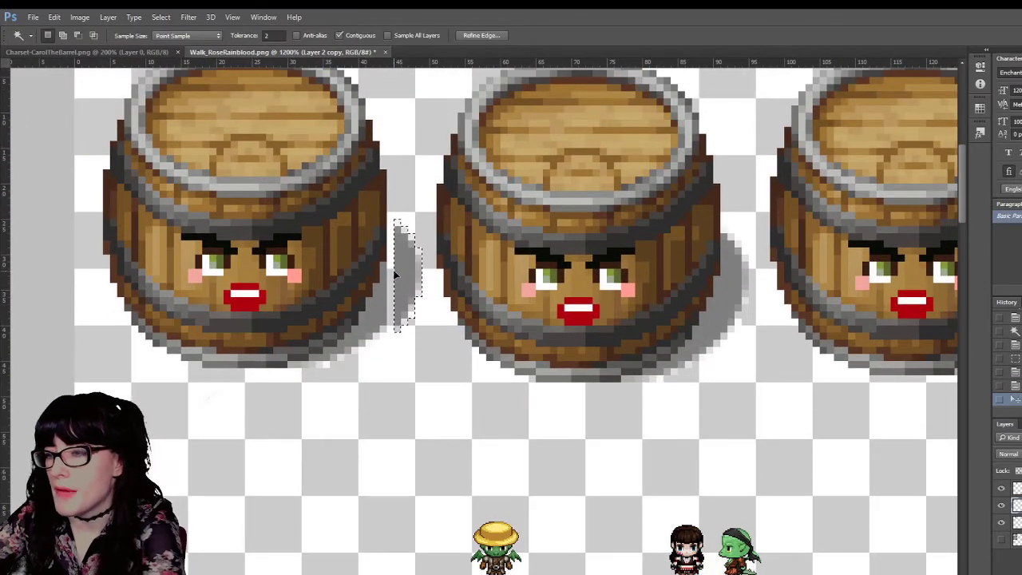
key(Delete)
Step: Delete the rest of the first barrel's shadow along its lower-right curve with the Magic Wand, and clear the selection
click(388, 313)
click(377, 314)
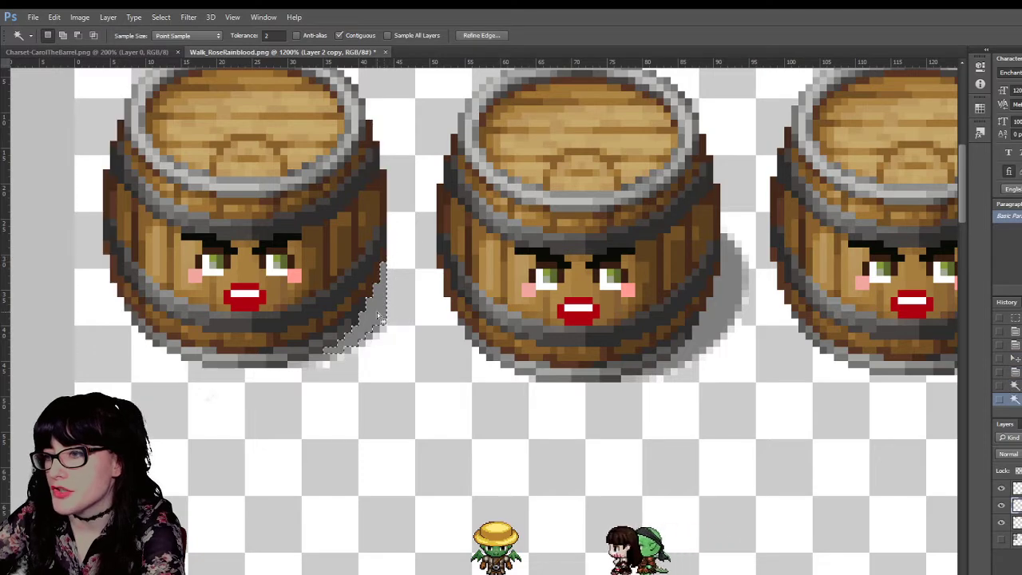
key(Delete)
click(322, 361)
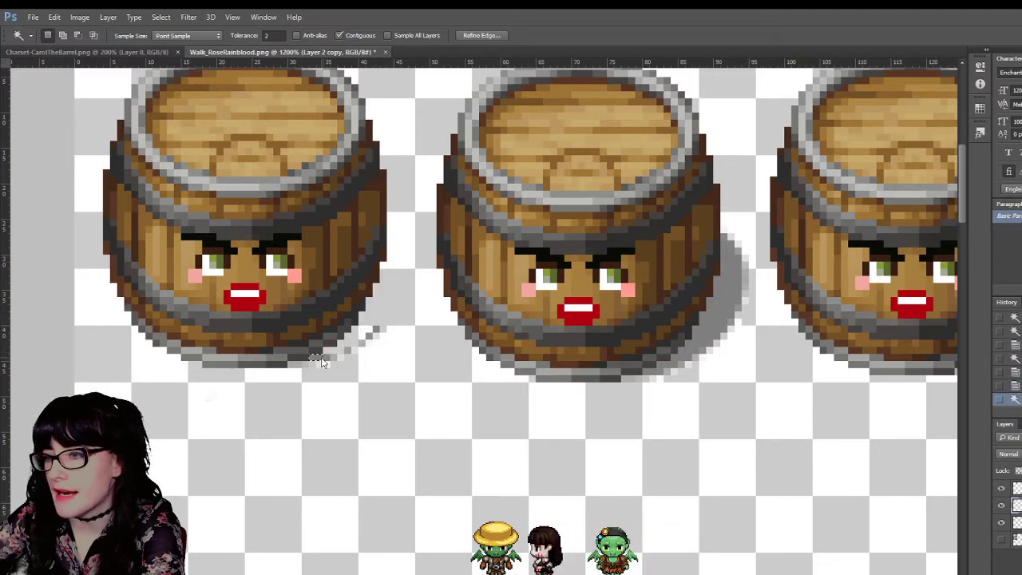
key(Delete)
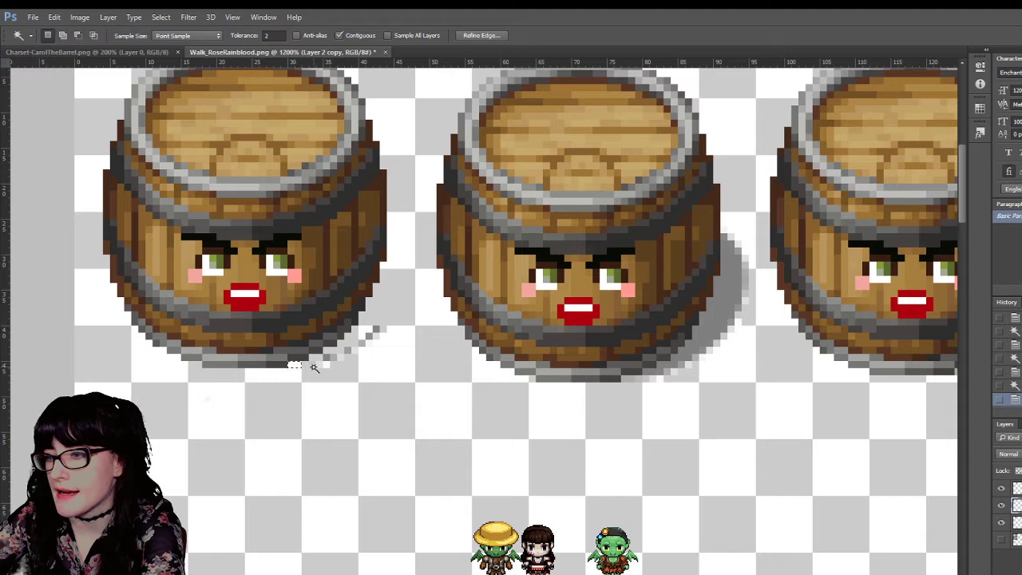
key(Delete)
click(328, 358)
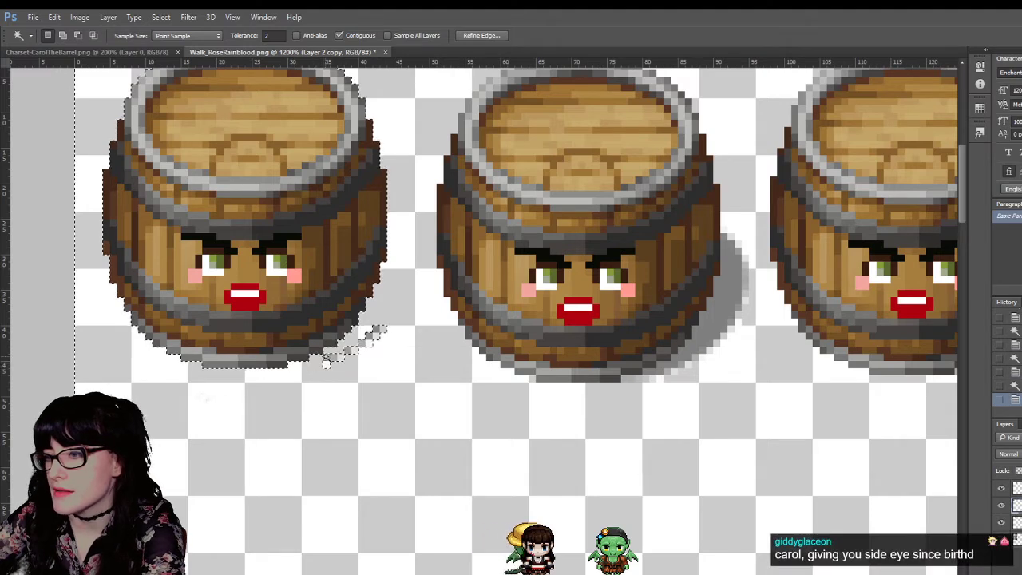
key(Delete)
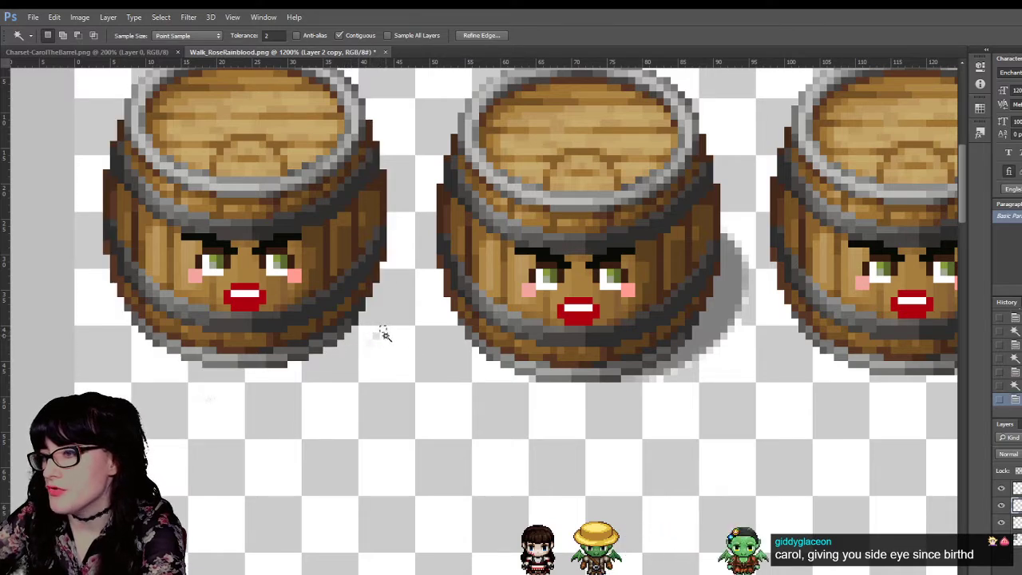
click(369, 344)
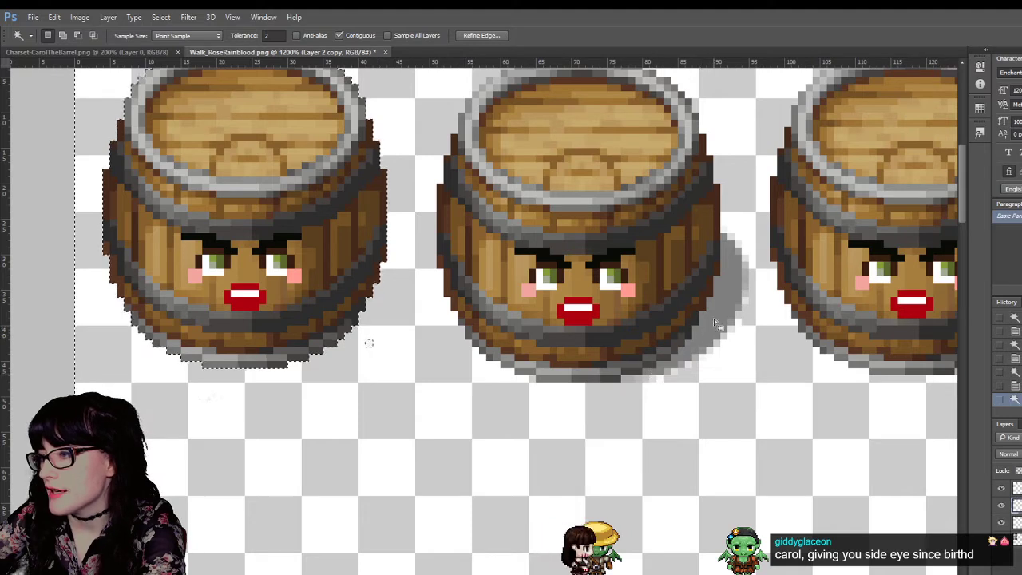
key(ctrl+d)
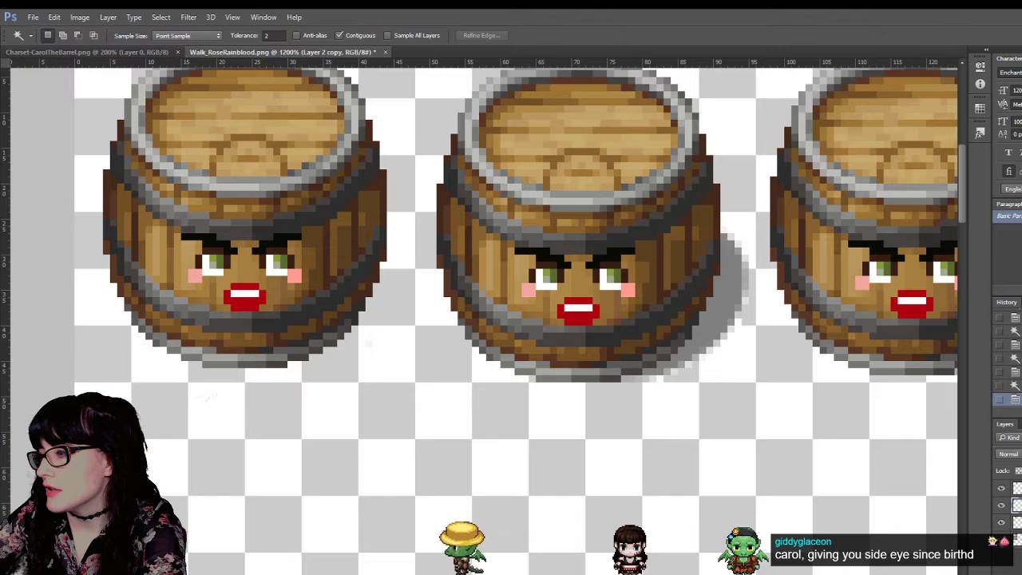
Step: Find the middle barrel's layer by toggling layer visibility, activate it, and delete the main area of its shadow
click(1003, 522)
click(1002, 522)
click(1002, 489)
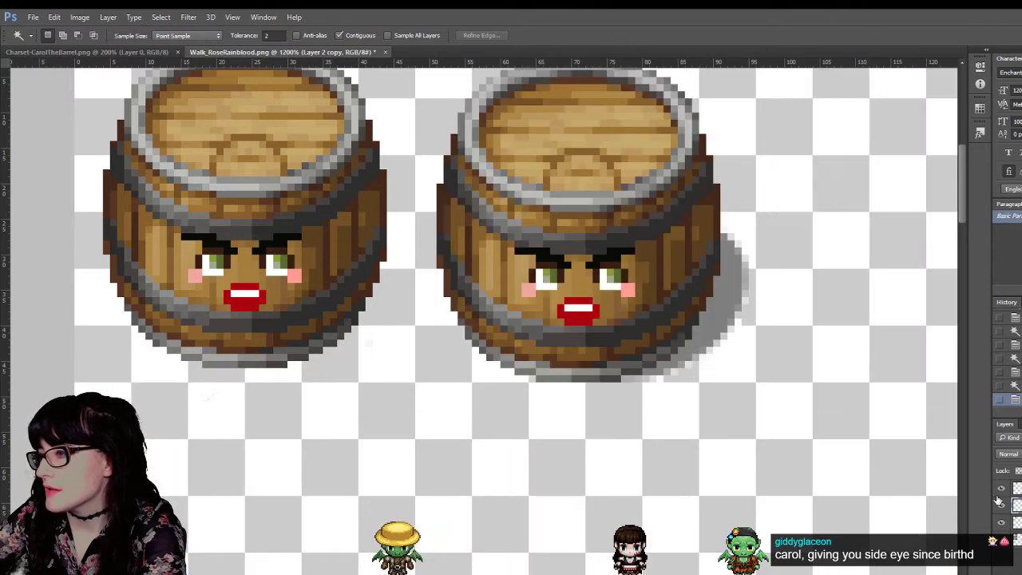
click(1002, 489)
click(1003, 521)
click(1002, 522)
click(1019, 523)
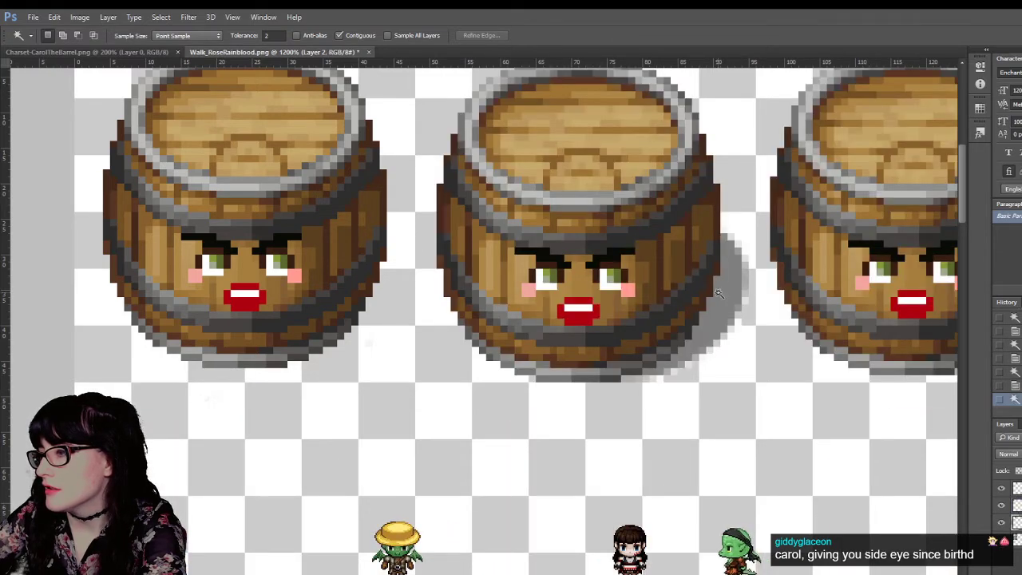
click(728, 246)
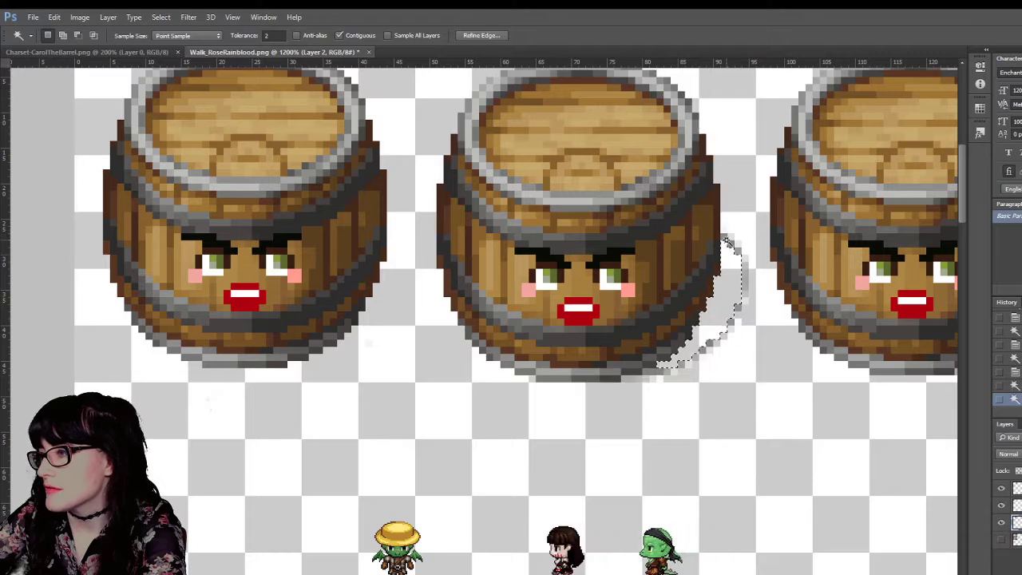
Step: Erase the leftover shadow pixels around the middle barrel's lower-right edge with rectangular selections
key(m)
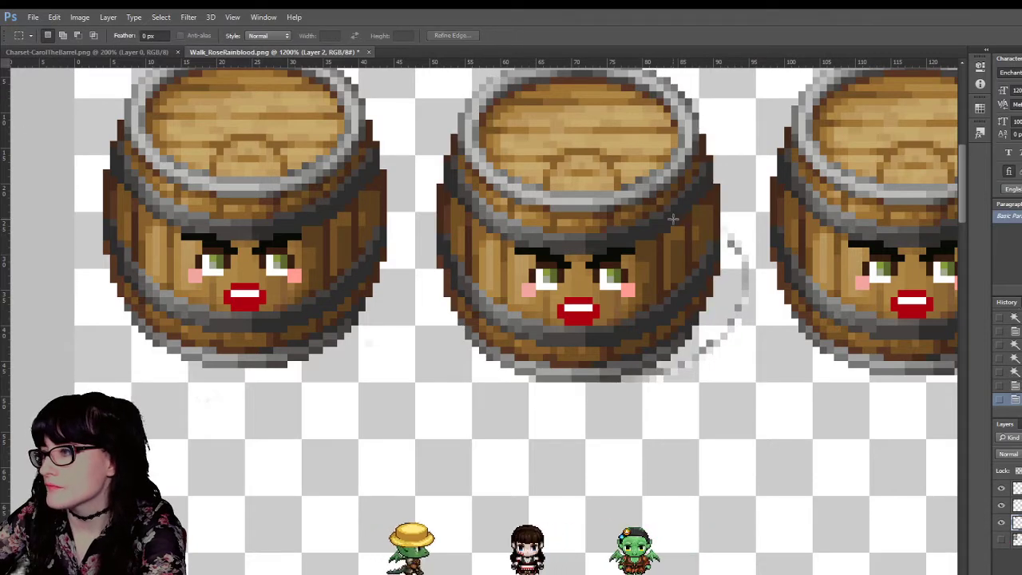
drag(721, 213, 685, 341)
click(705, 364)
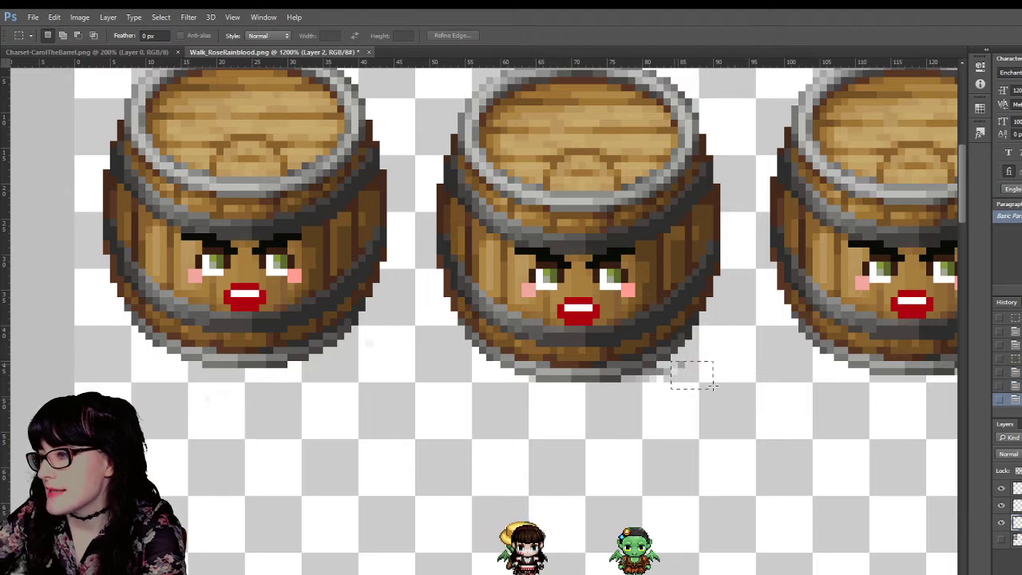
key(Delete)
key(Left)
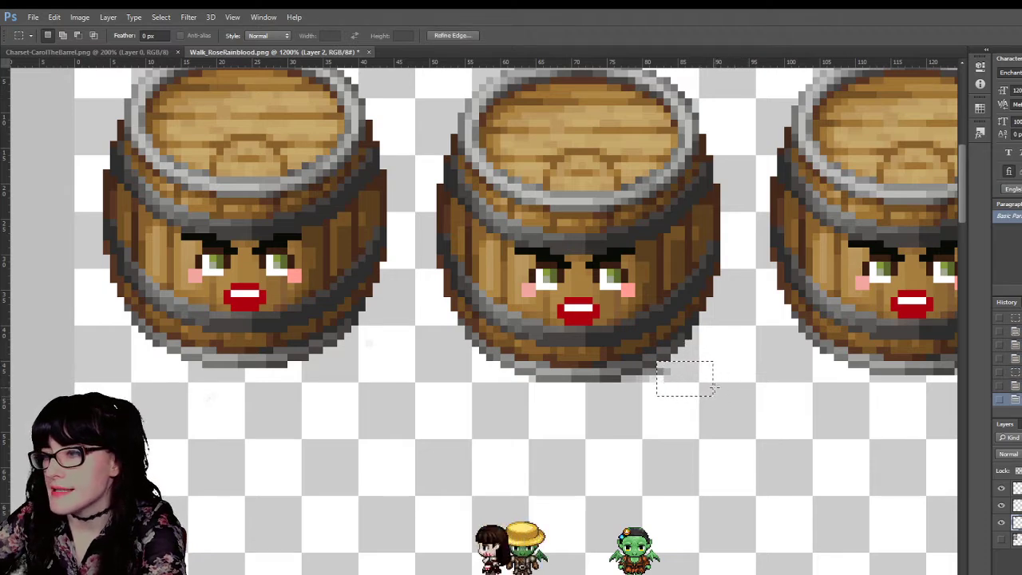
key(Down)
key(Up)
key(Delete)
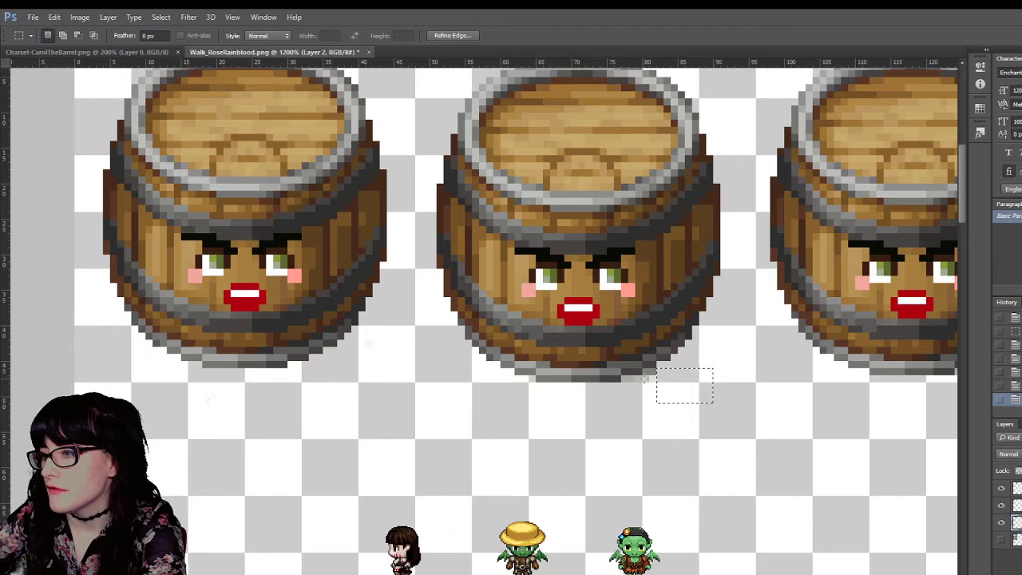
click(629, 374)
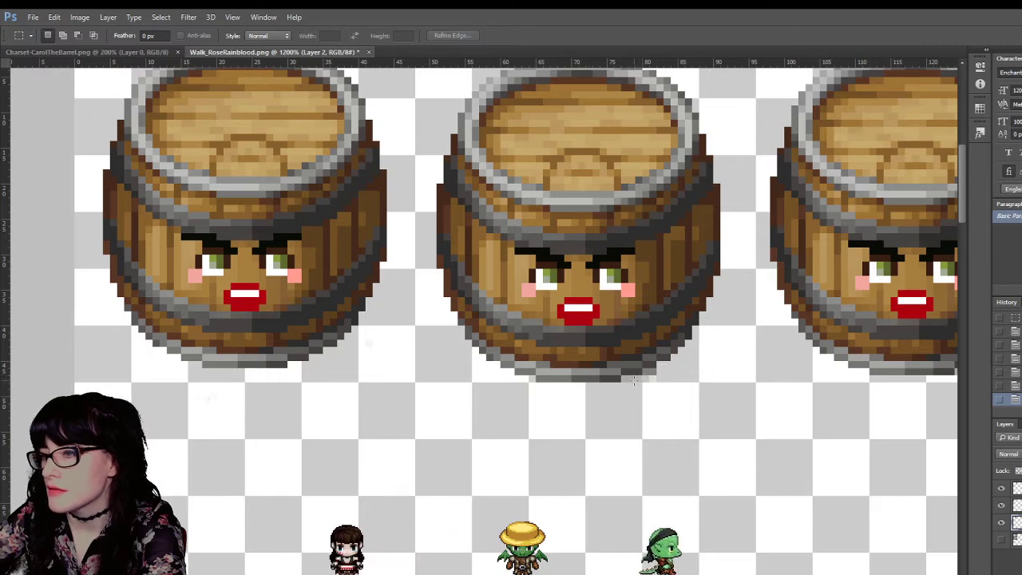
drag(687, 400, 690, 401)
key(Delete)
click(627, 432)
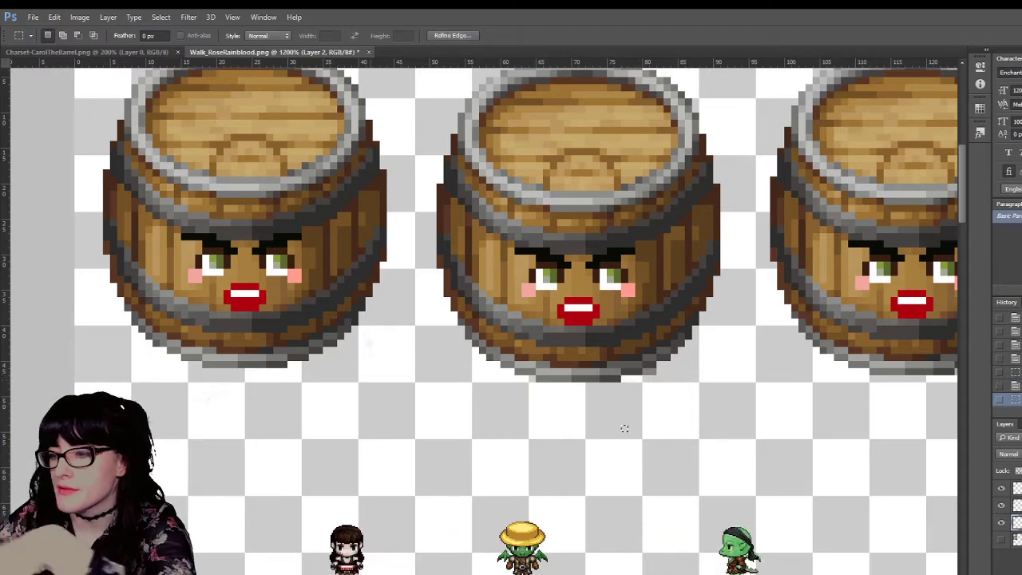
Step: Select the shadow strip beside the third barrel's right edge and delete it from that barrel's layer
drag(624, 428, 319, 429)
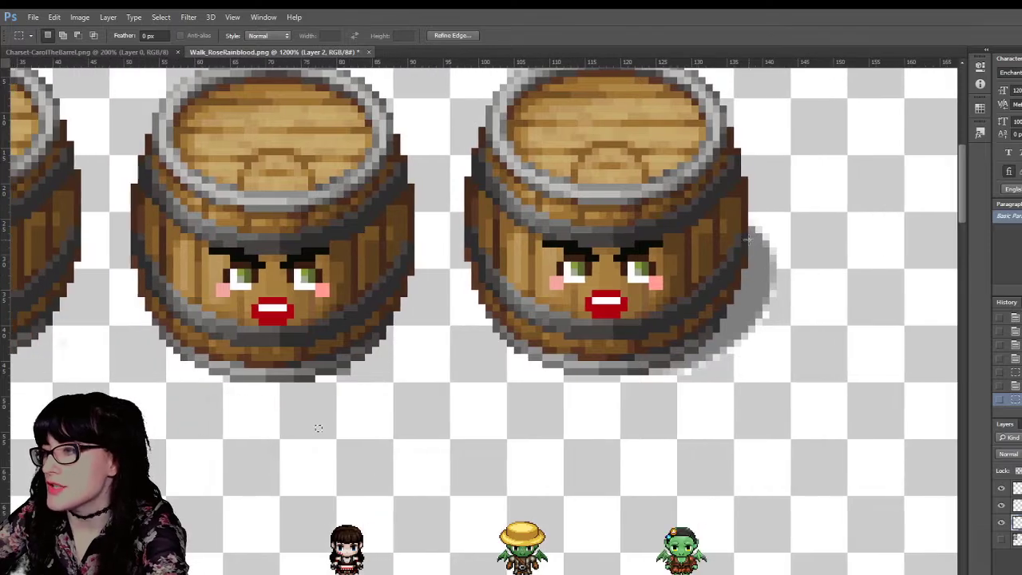
click(998, 525)
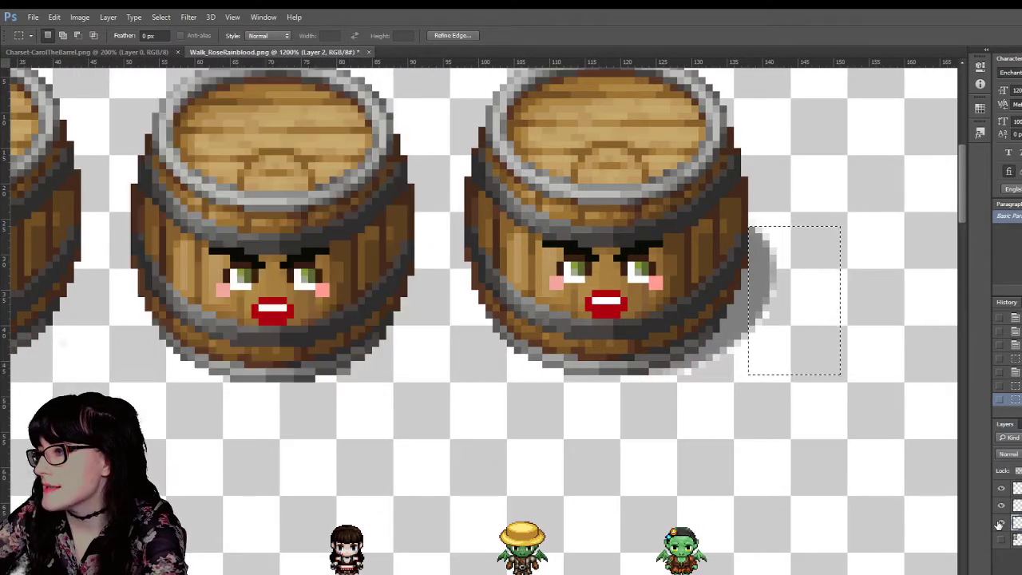
click(1001, 491)
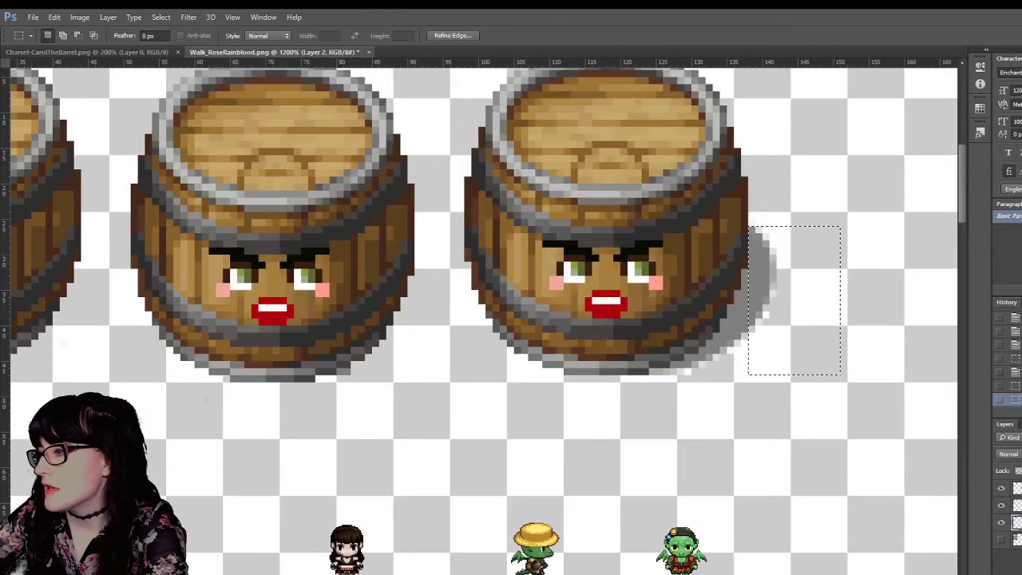
click(1018, 488)
click(1000, 489)
click(1000, 489)
key(Delete)
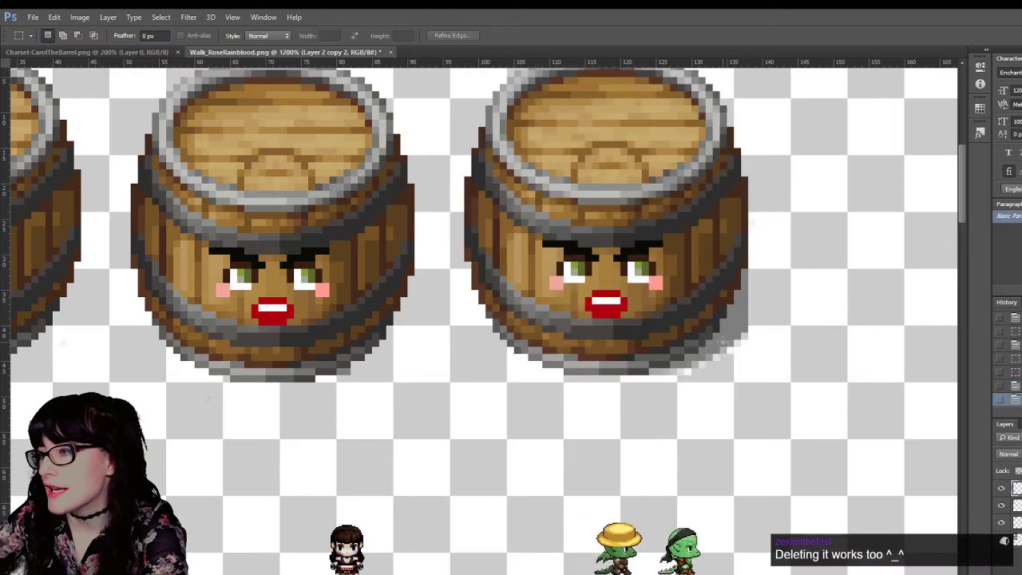
Step: Erase the third barrel's leftover shadow along its lower-right edge with rectangular selections, and delete the last block with the Magic Wand
drag(657, 369, 738, 406)
key(Delete)
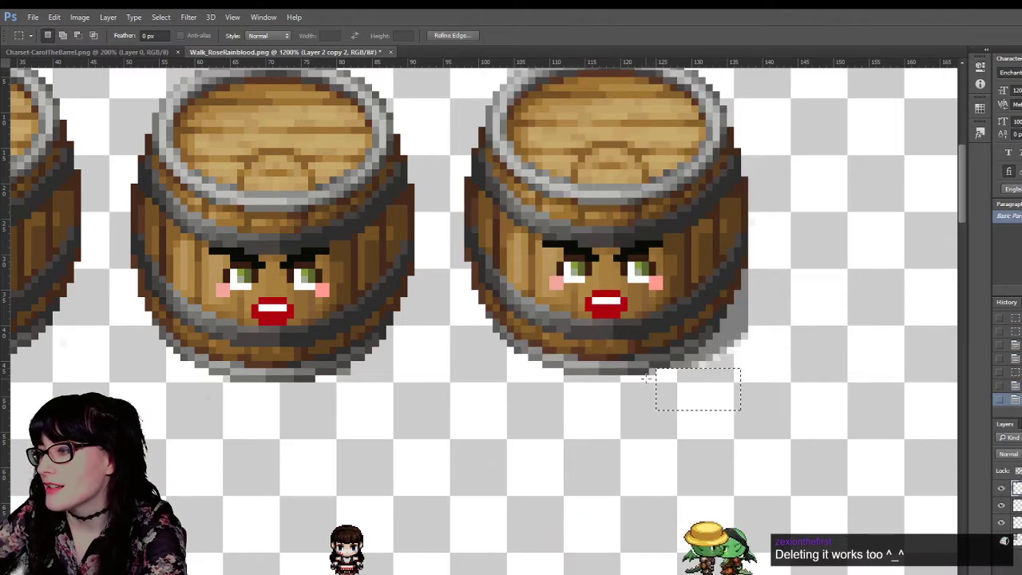
key(Left)
key(Delete)
drag(669, 362, 769, 396)
key(Delete)
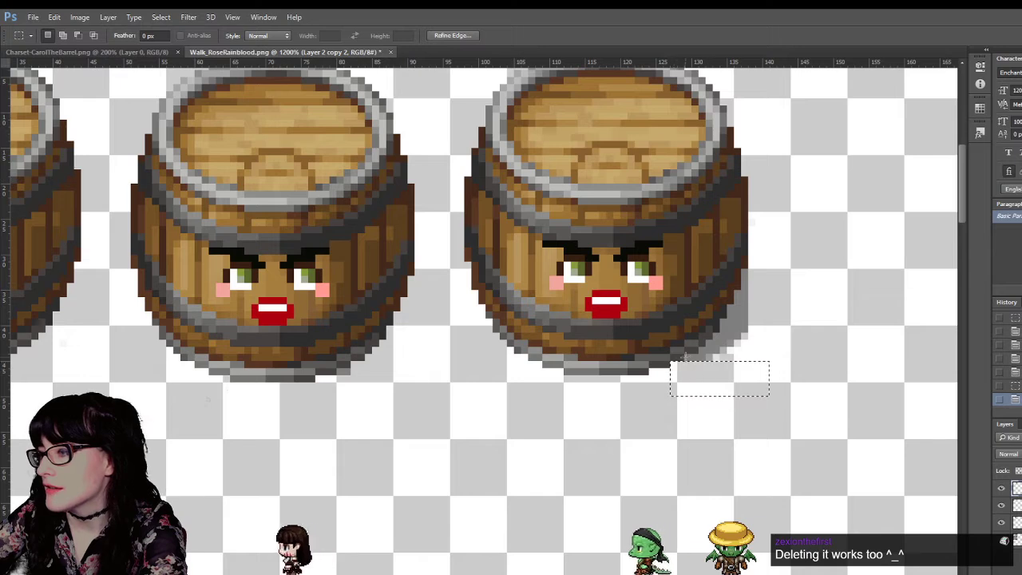
drag(684, 354, 775, 381)
key(Delete)
key(Delete)
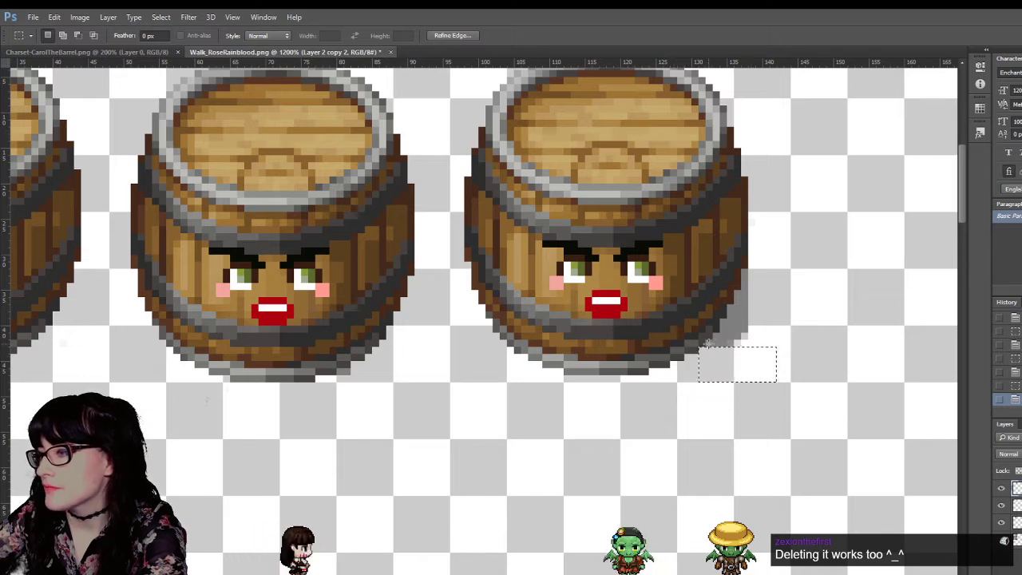
drag(714, 334, 777, 373)
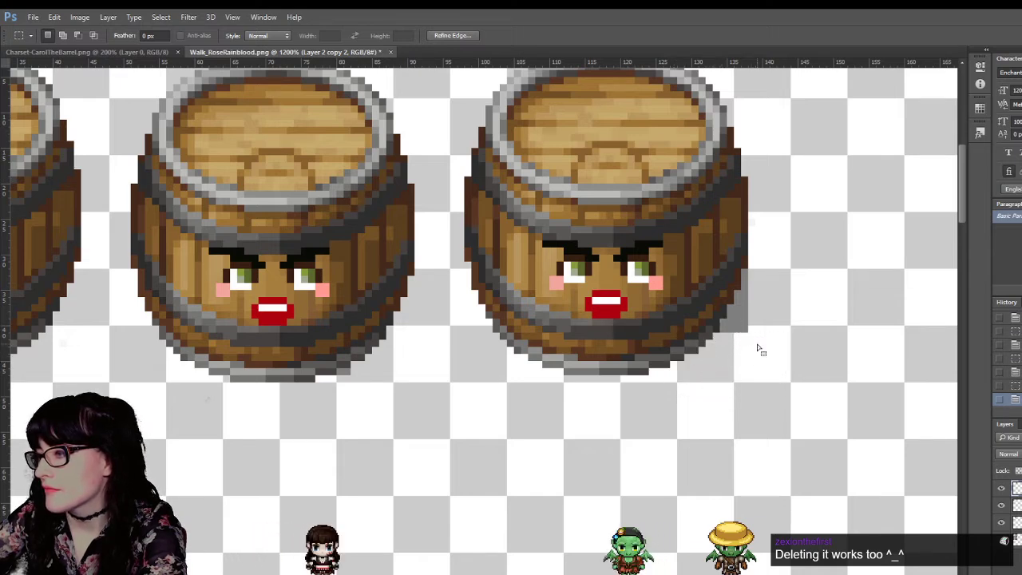
key(w)
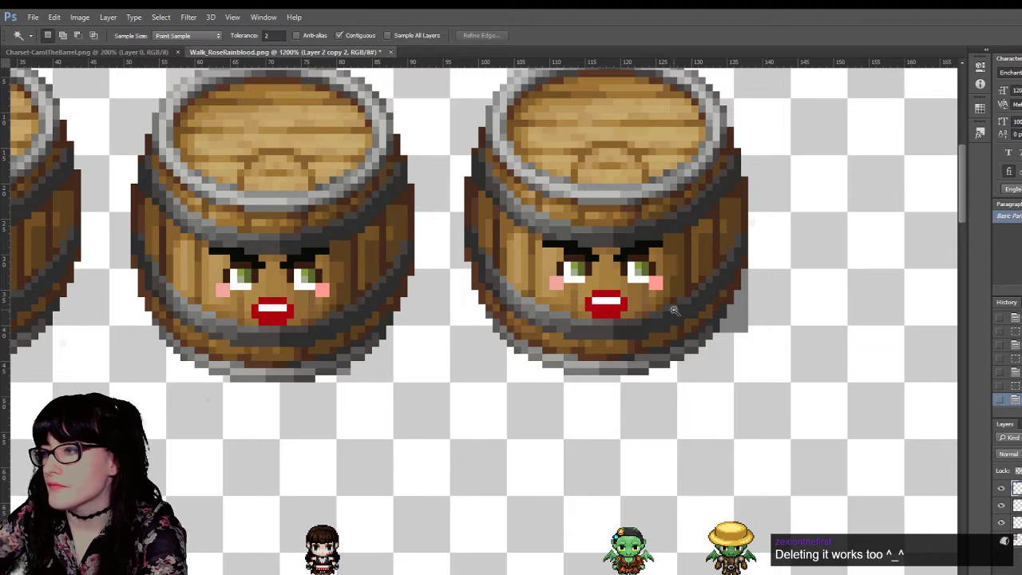
click(735, 319)
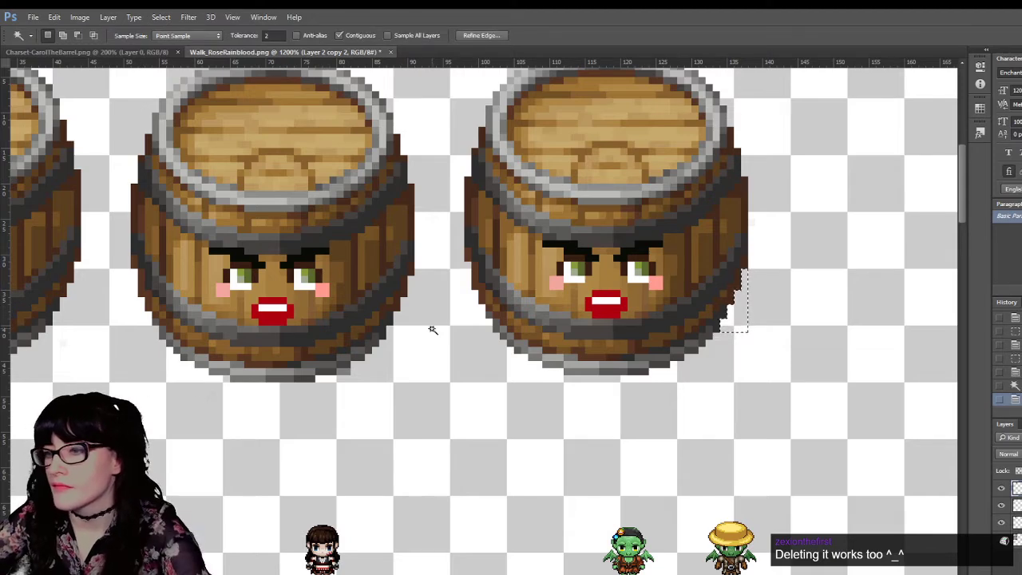
Step: Show the template walk sprites layer again and clear the selection around the third barrel
key(z)
alt+click(318, 329)
alt+click(317, 330)
alt+click(318, 330)
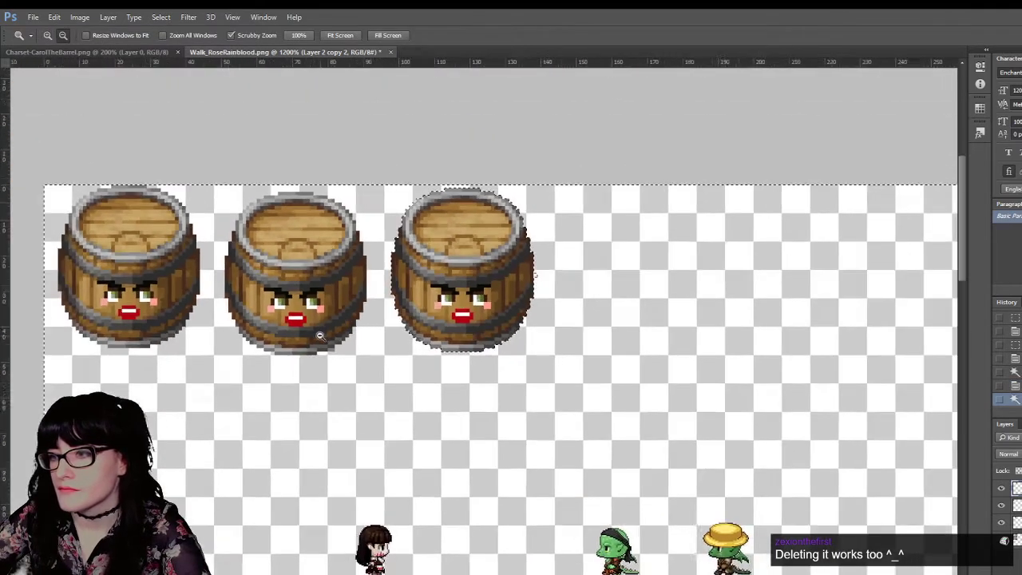
alt+click(318, 330)
alt+click(317, 330)
drag(411, 487, 507, 468)
click(507, 465)
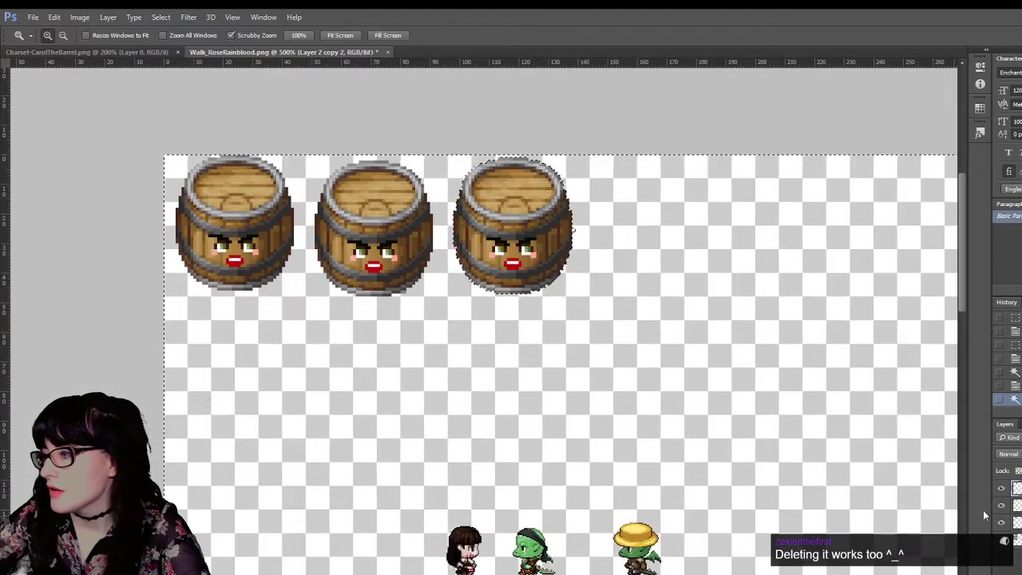
key(v)
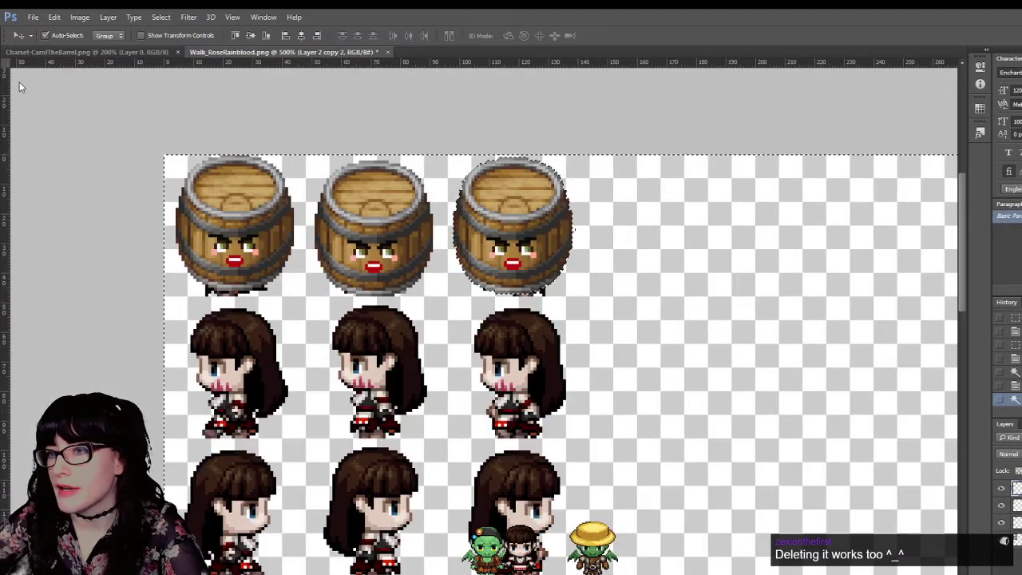
key(m)
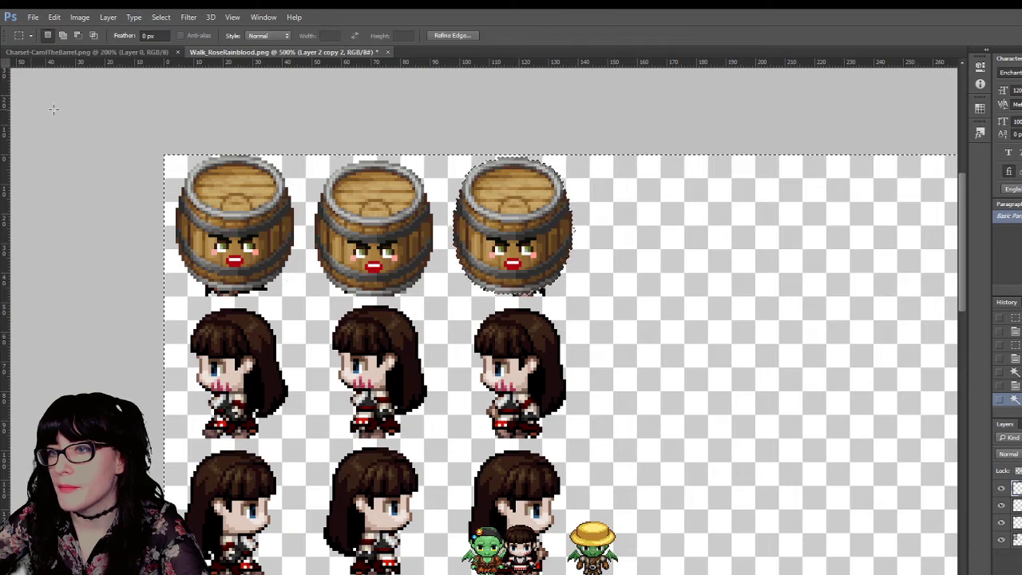
click(55, 107)
Step: Merge the three barrel layers into a single layer, keeping the template layer separate
key(v)
scroll(715, 289, down, 1)
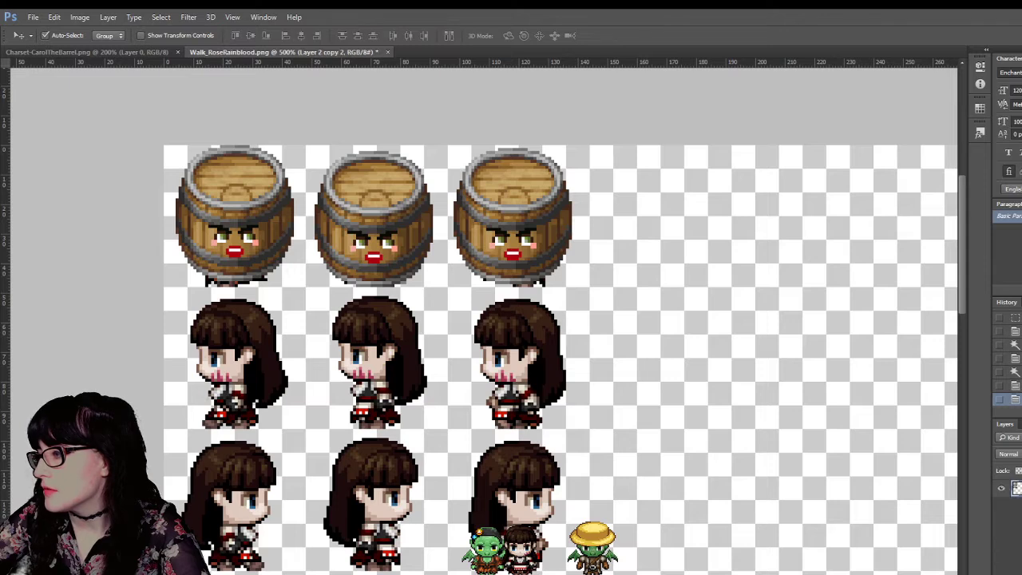
key(ctrl+z)
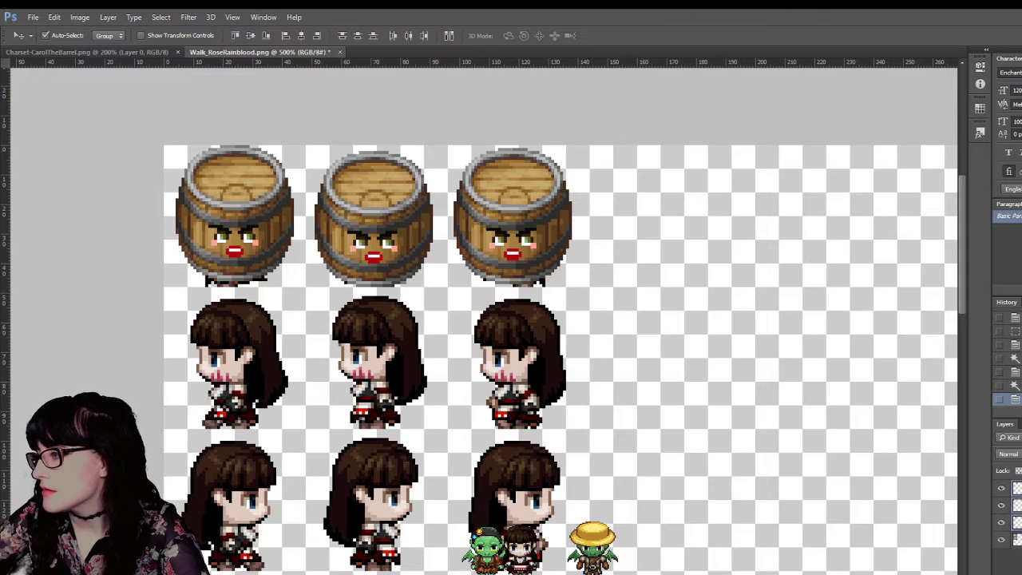
key(ctrl+e)
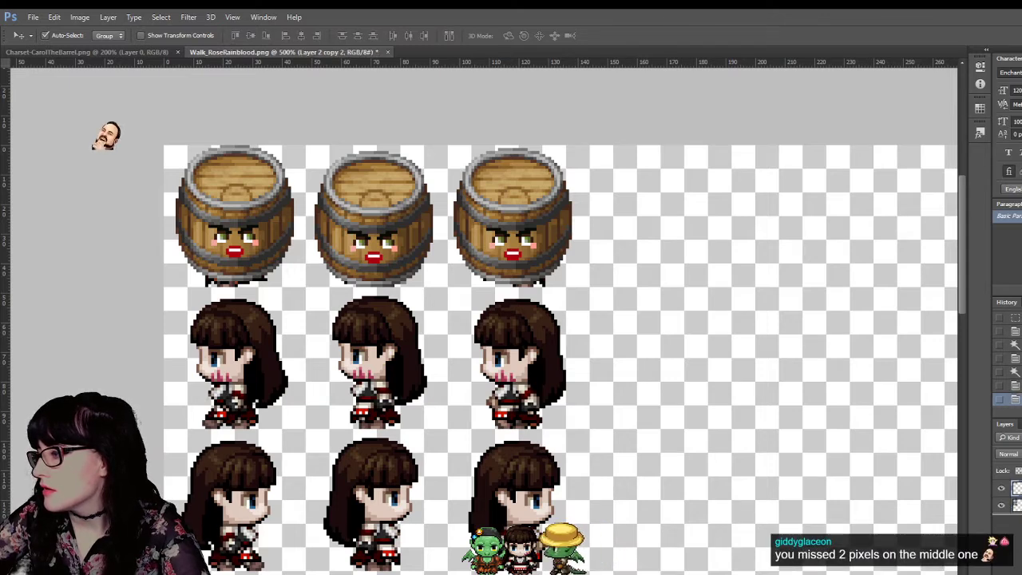
Step: Duplicate the merged barrel row and move the copy straight down over the template's fourth row
scroll(487, 225, down, 4)
drag(523, 192, 526, 574)
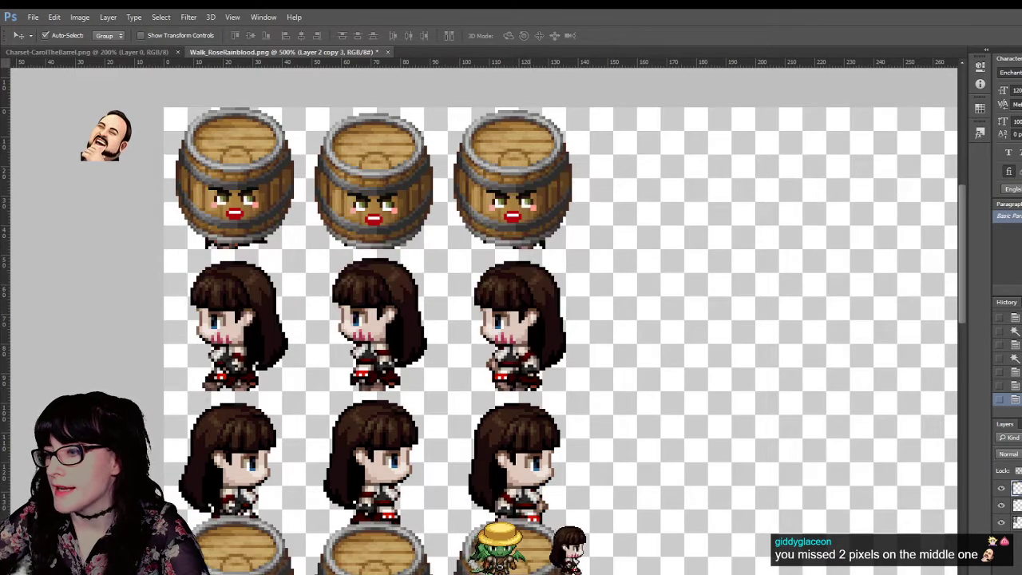
scroll(528, 462, down, 3)
key(Down)
key(Down)
key(Down)
key(Down)
key(Down)
key(Down)
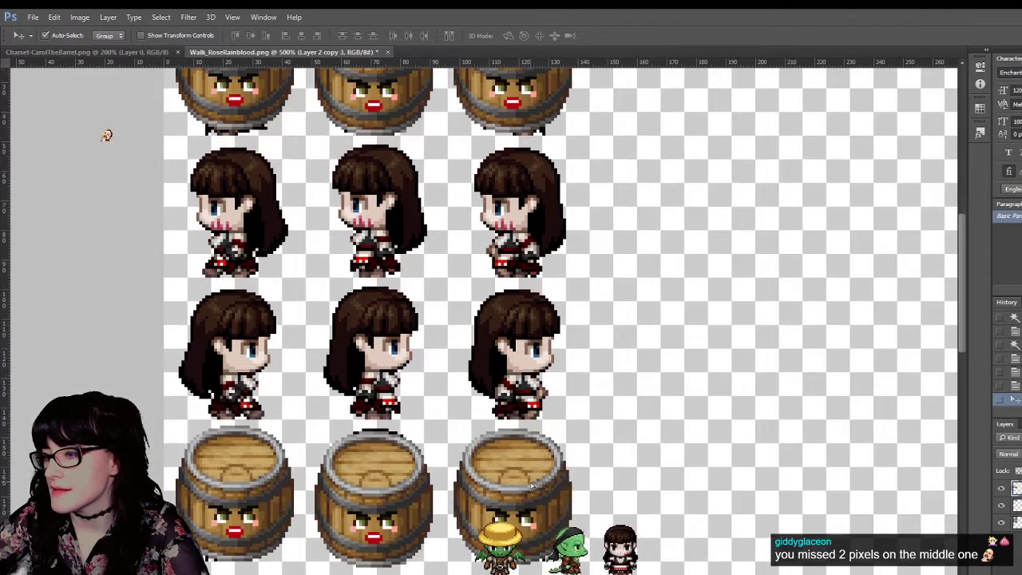
Step: Compare the duplicated fourth-row barrels with the template sprites, and check the single barrel in Charset-CarolTheBarrel.png
scroll(554, 428, up, 5)
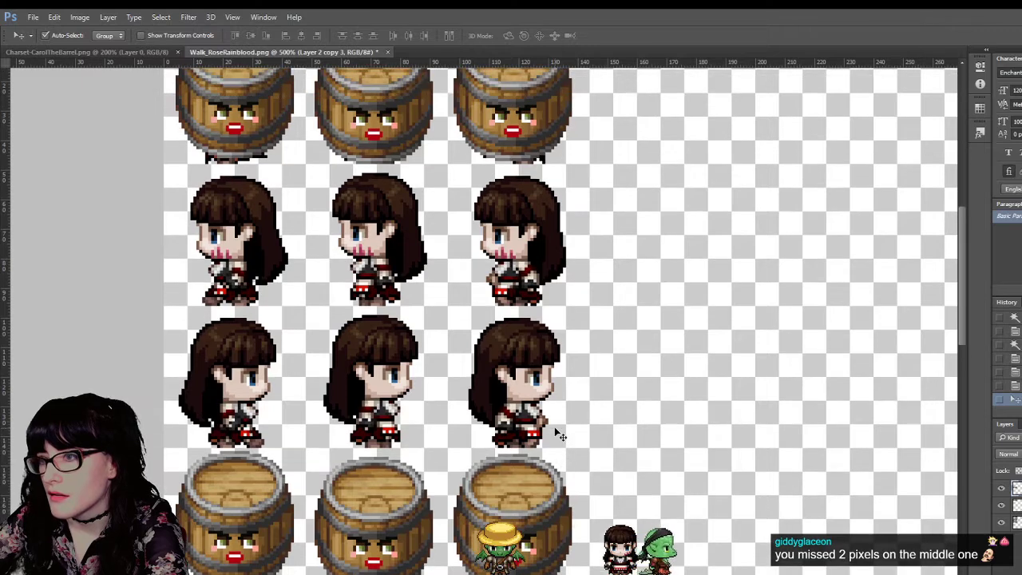
scroll(554, 428, down, 4)
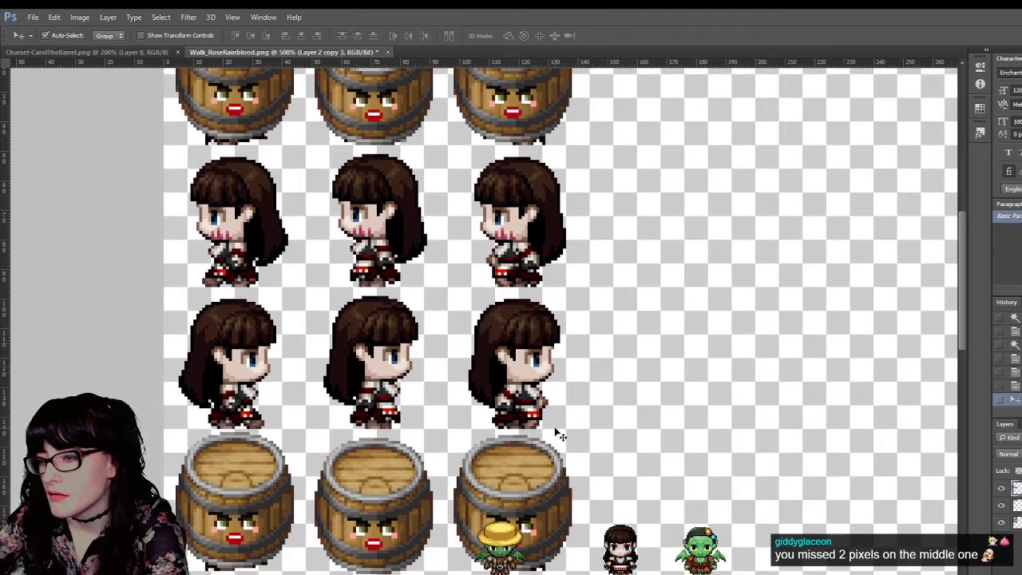
scroll(554, 429, up, 3)
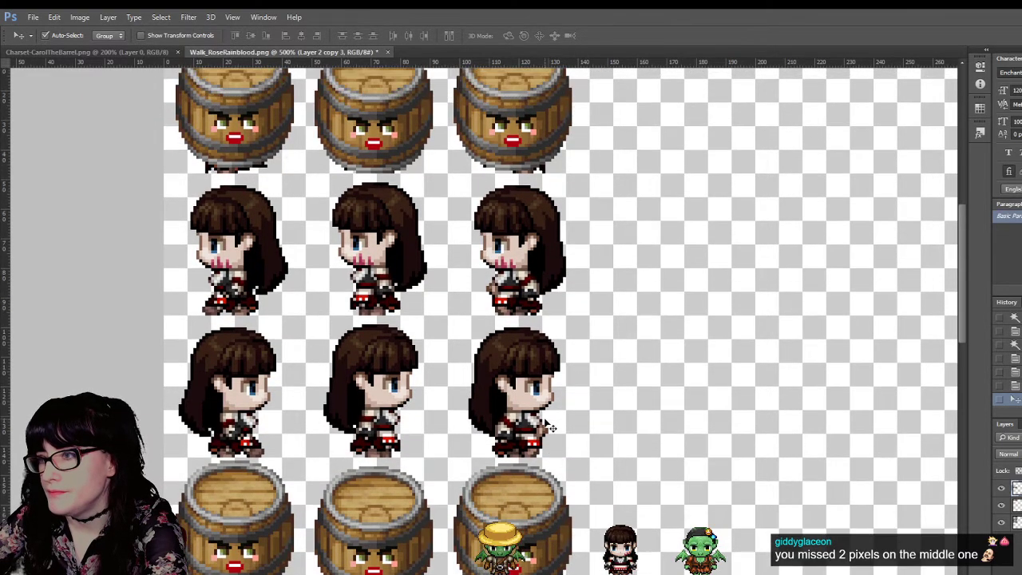
scroll(551, 428, down, 2)
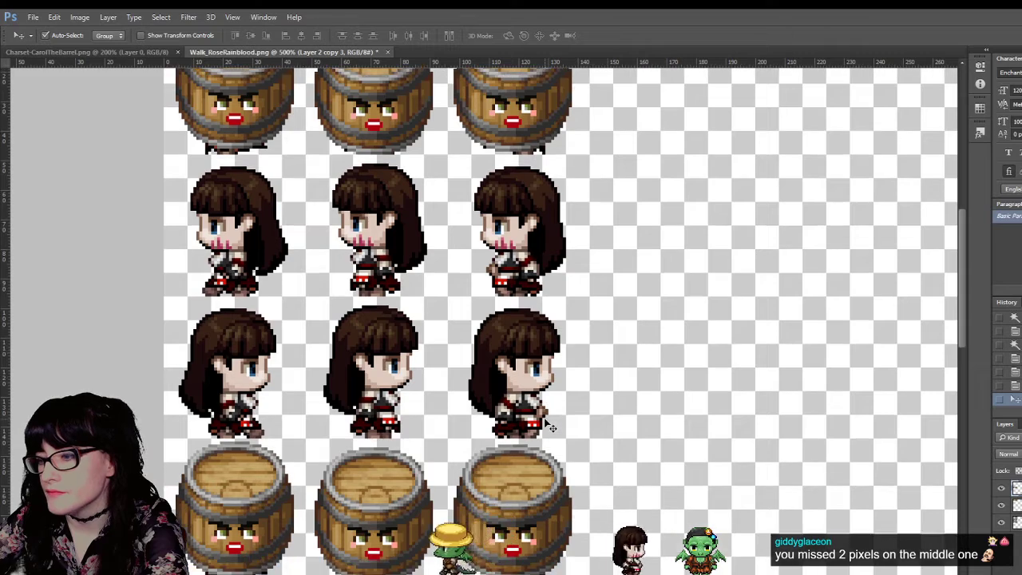
scroll(544, 418, down, 4)
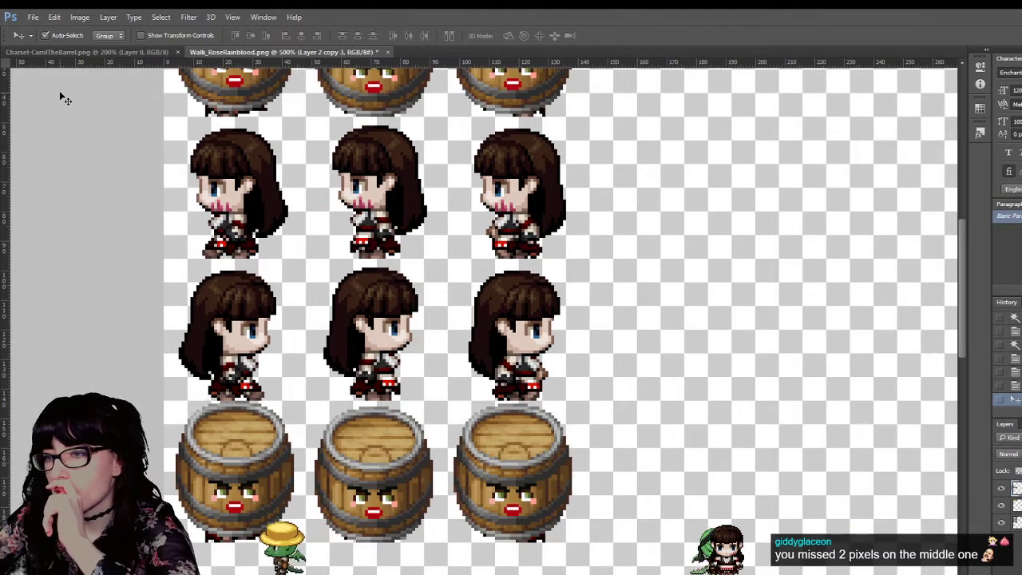
key(z)
click(426, 485)
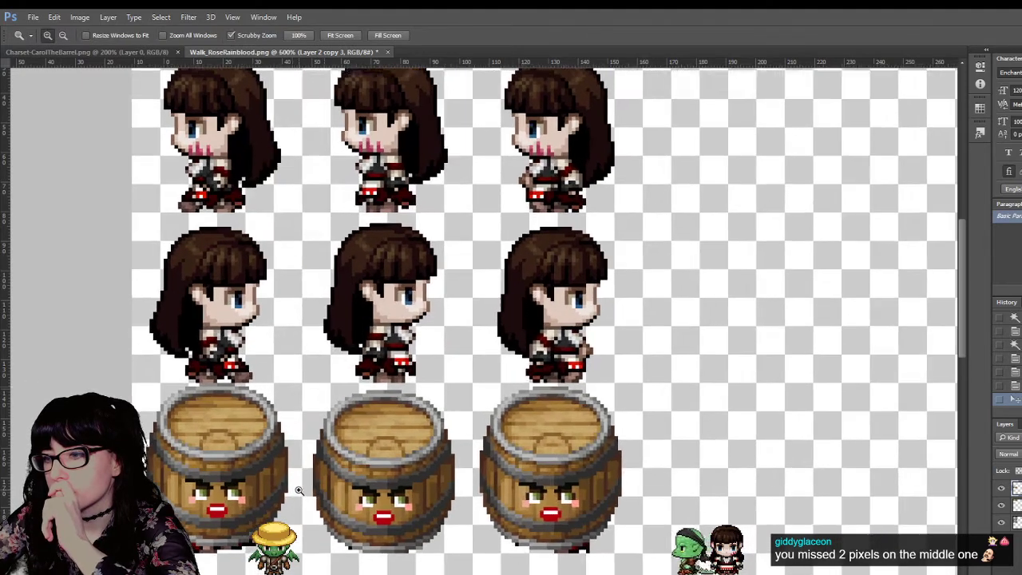
click(394, 469)
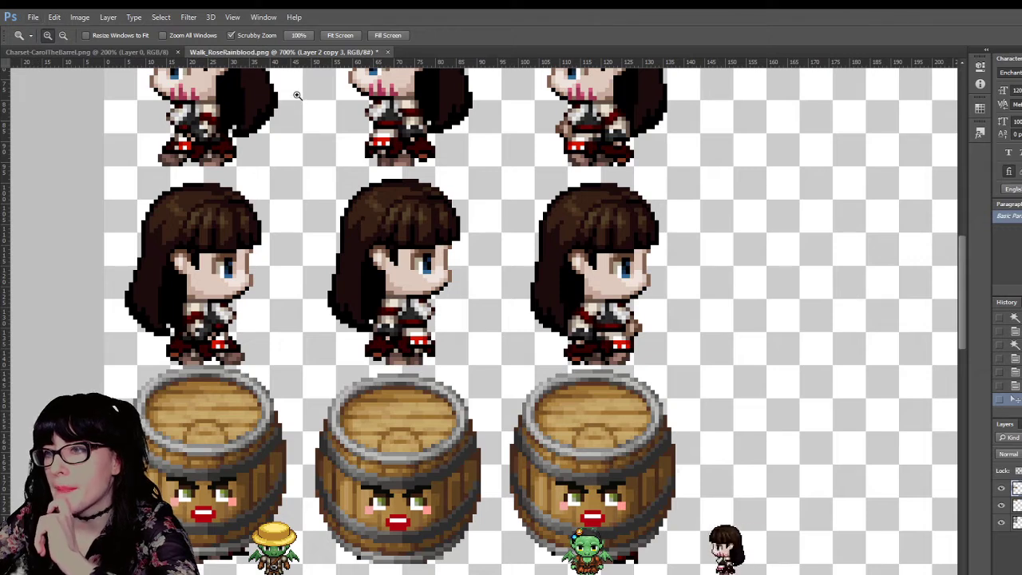
click(98, 52)
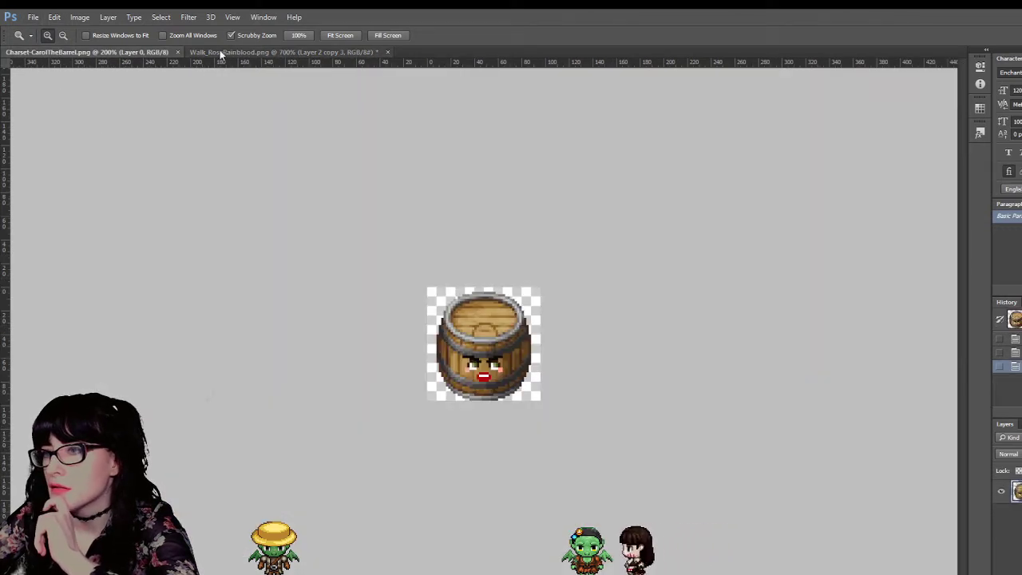
click(198, 54)
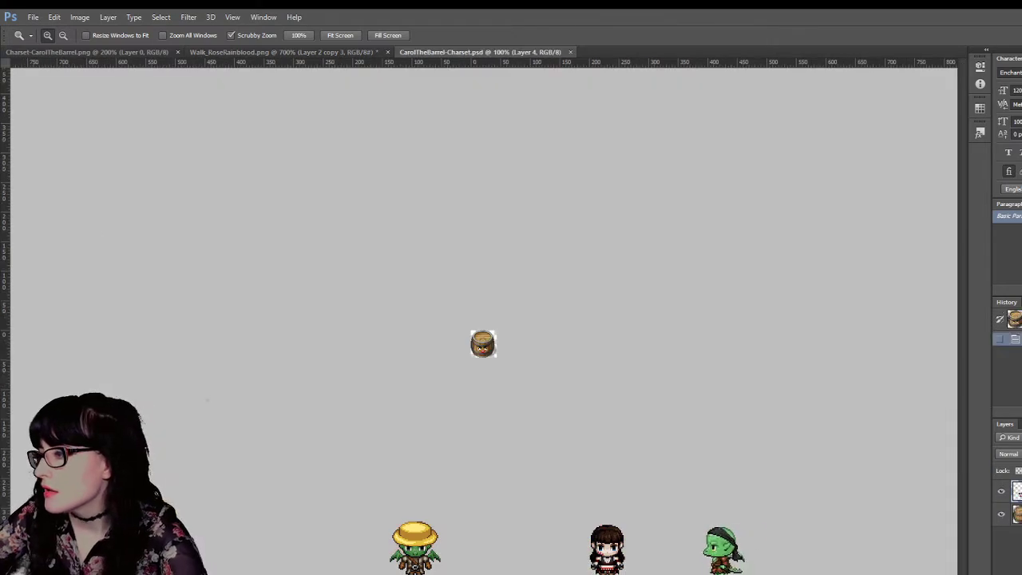
Step: Copy the faceless barrel from Layer 1 of CarolTheBarrel-Charset.psd into Walk_RoseRainblood.png and move it to the empty area beside the fourth row
key(ctrl+a)
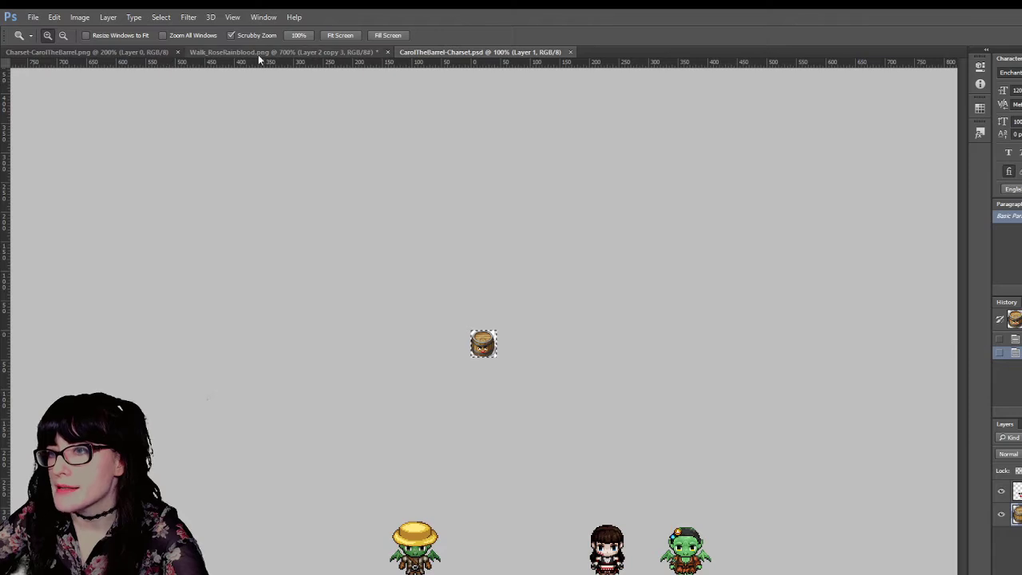
click(255, 53)
key(ctrl+v)
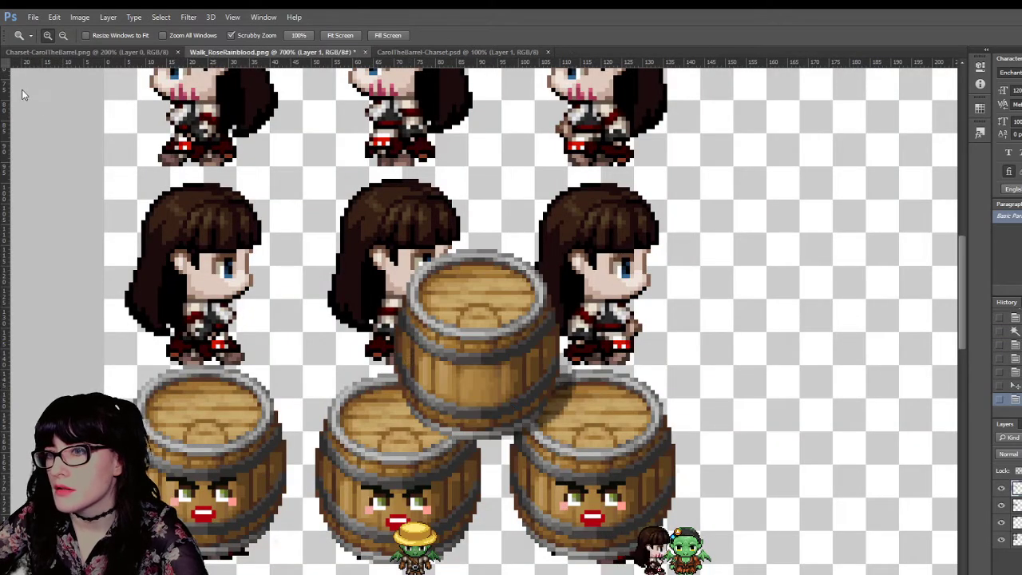
key(v)
drag(450, 361, 739, 385)
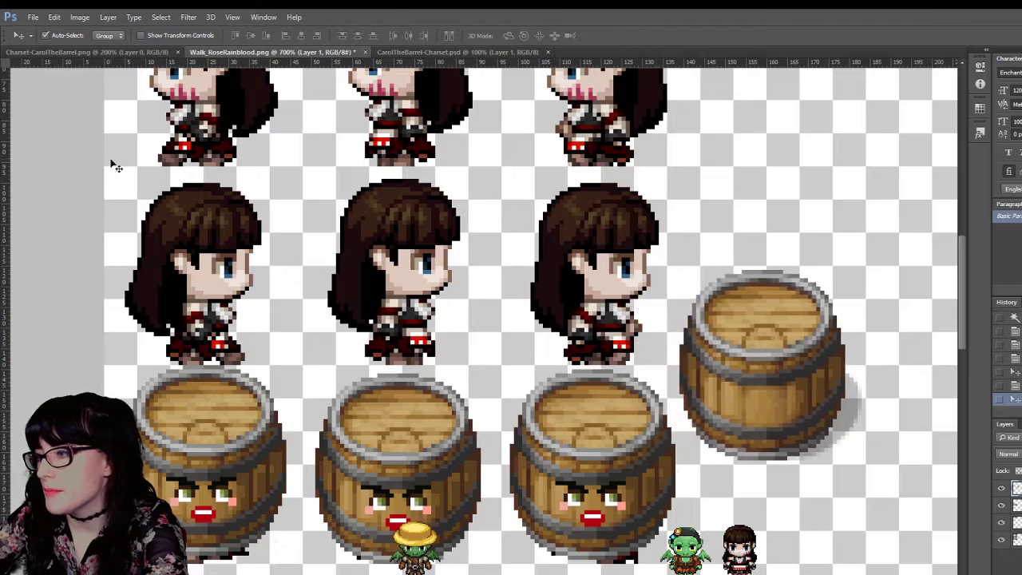
Step: Delete the pasted faceless barrel's shadow with the Magic Wand and clear the selection
click(6, 128)
click(856, 408)
key(Delete)
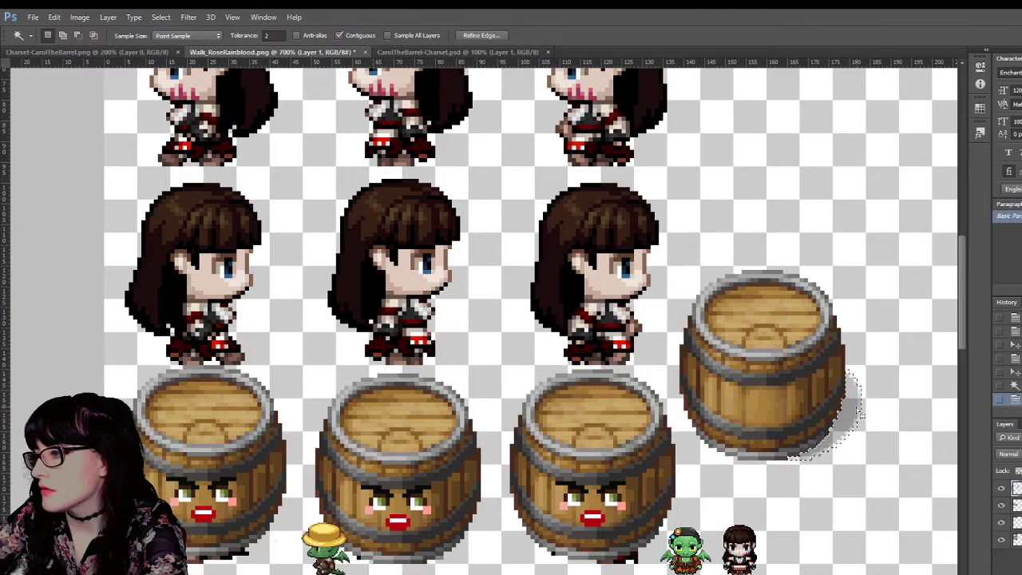
key(ctrl+d)
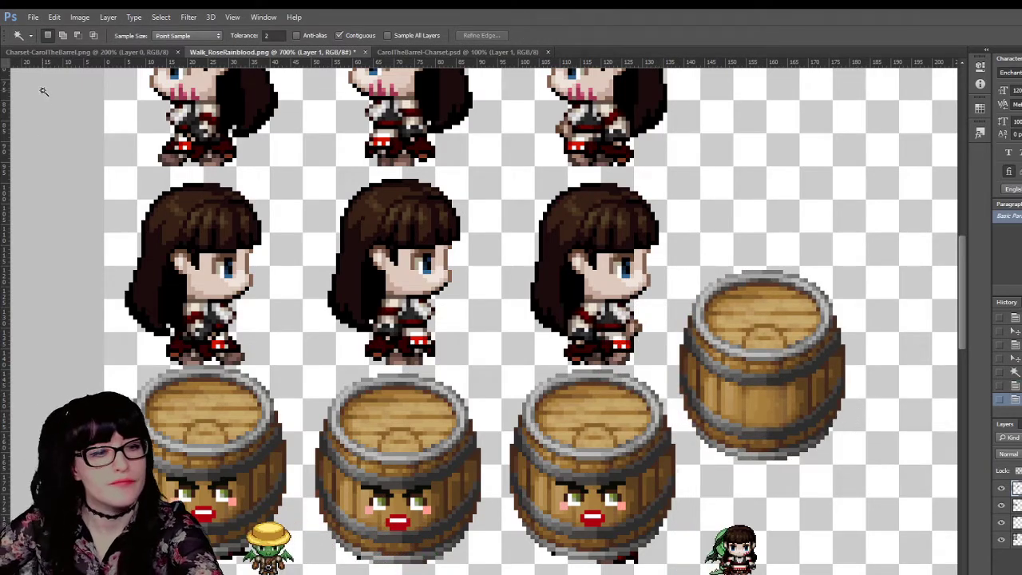
Step: Move the faceless barrel exactly over the middle barrel of the fourth row, checking the alignment by toggling its layer's visibility
click(11, 75)
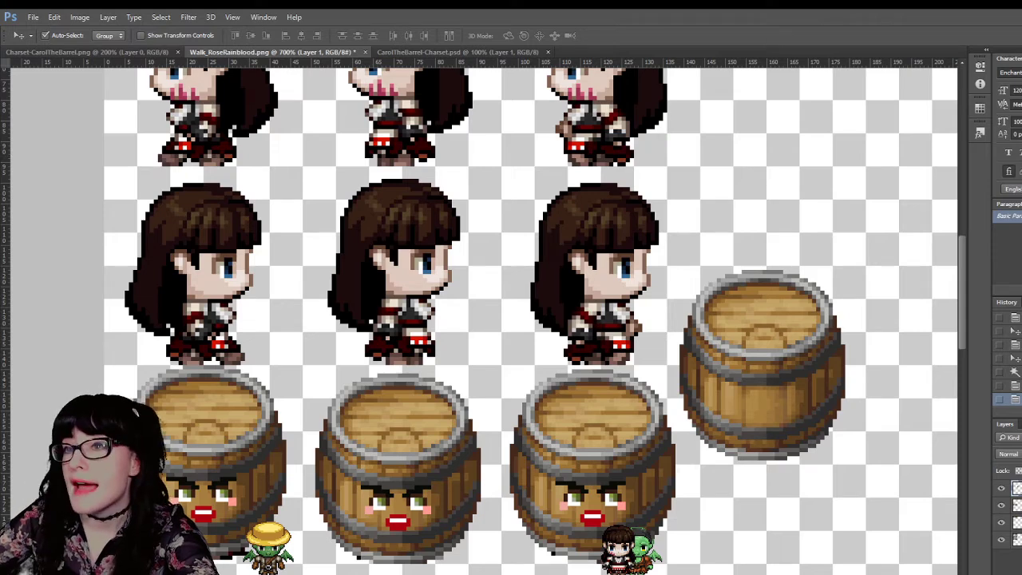
drag(727, 387, 409, 458)
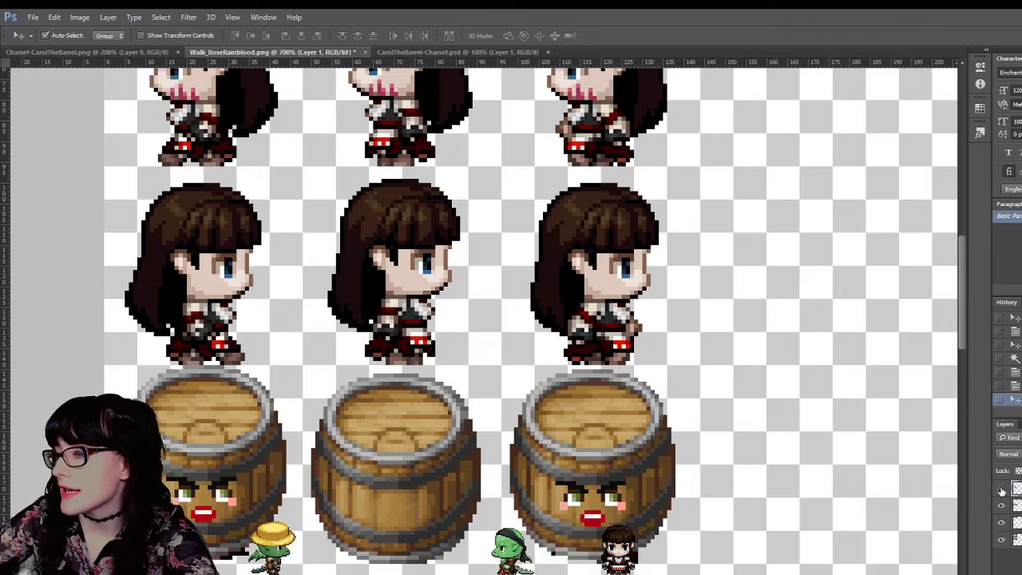
click(1001, 489)
click(1001, 488)
click(1001, 489)
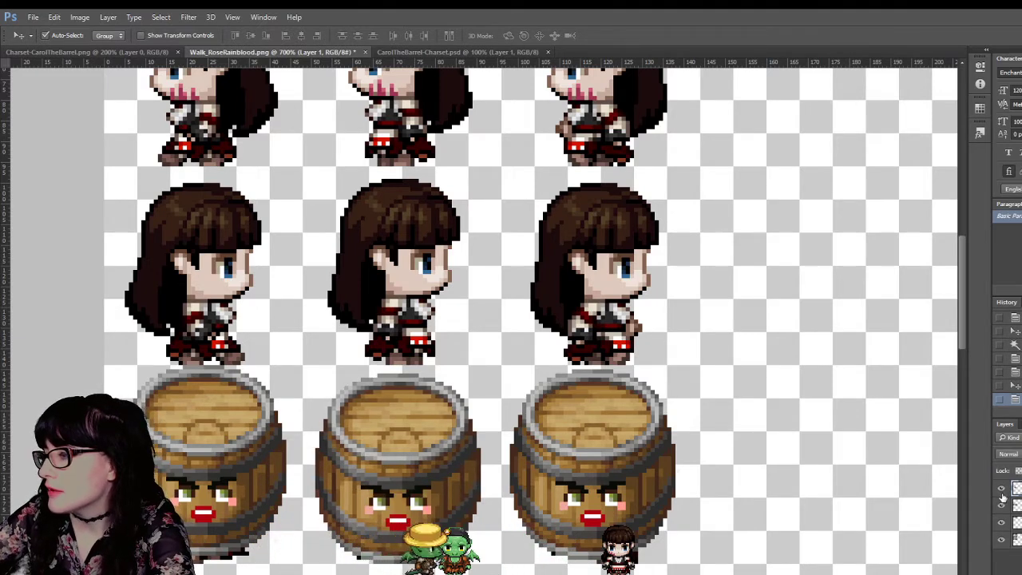
click(1001, 488)
Step: Duplicate the faceless barrel and align the copy exactly over the third barrel of the fourth row
key(ctrl+j)
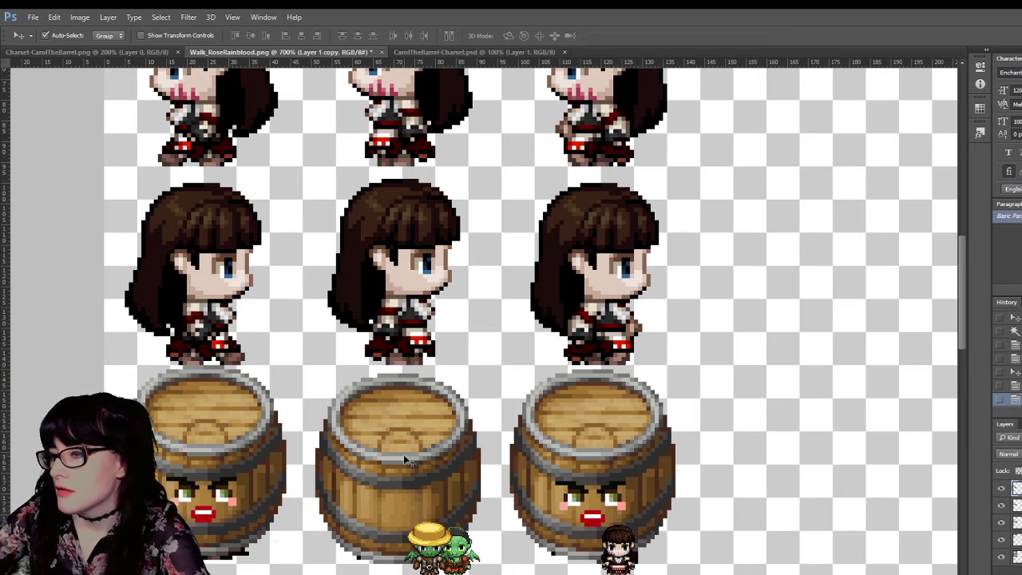
drag(403, 454, 596, 467)
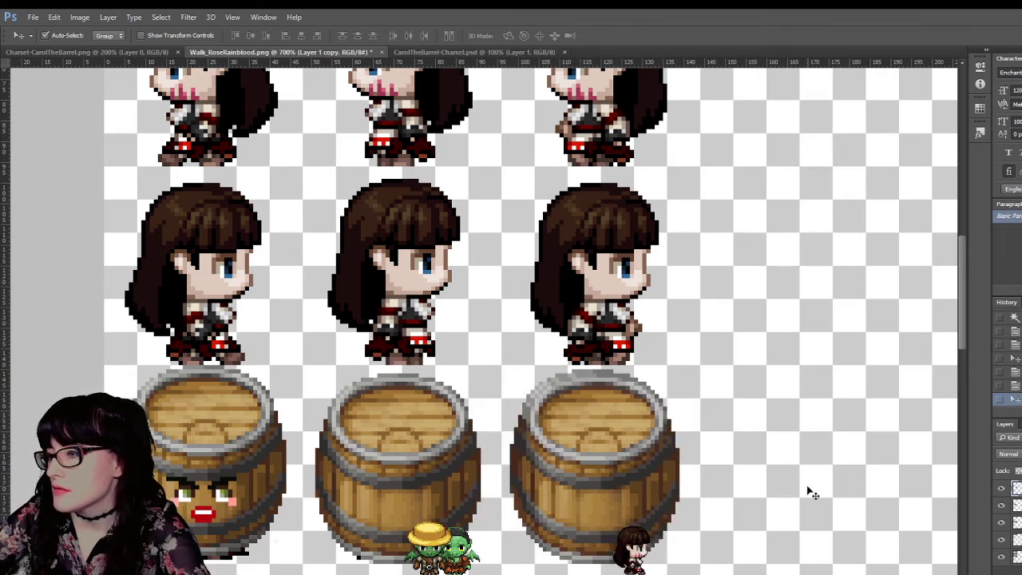
key(Left)
key(Up)
key(Up)
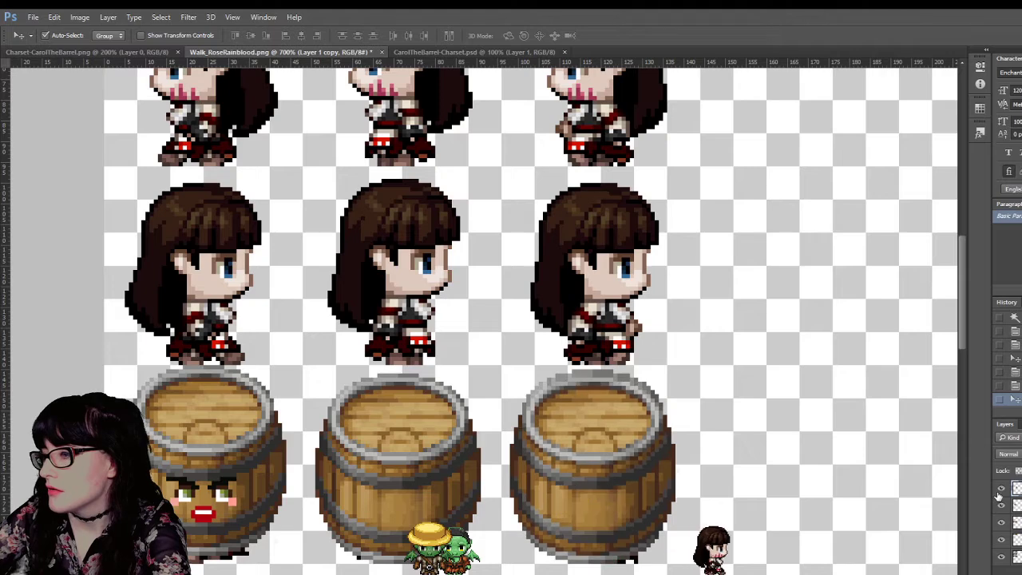
Step: Duplicate the faceless barrel exactly over the first barrel of the fourth row, checking the alignment by toggling its layer's visibility
key(Down)
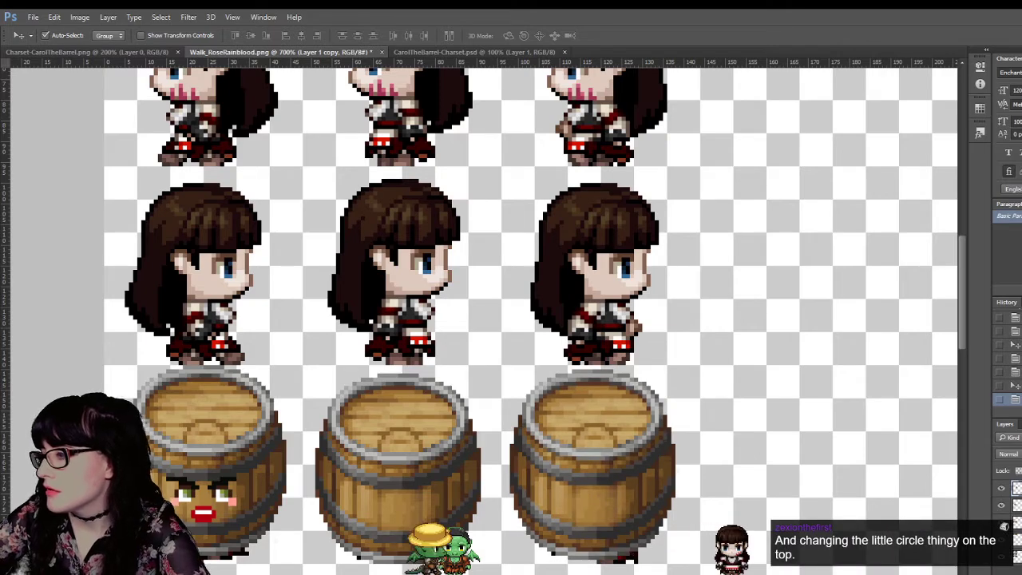
alt+drag(596, 467, 207, 467)
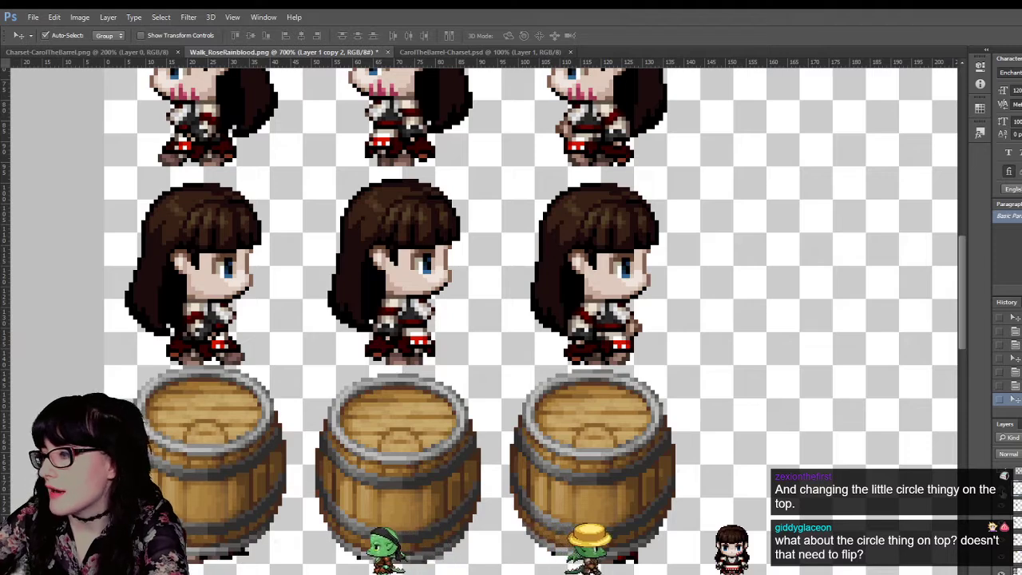
click(1002, 490)
click(1002, 491)
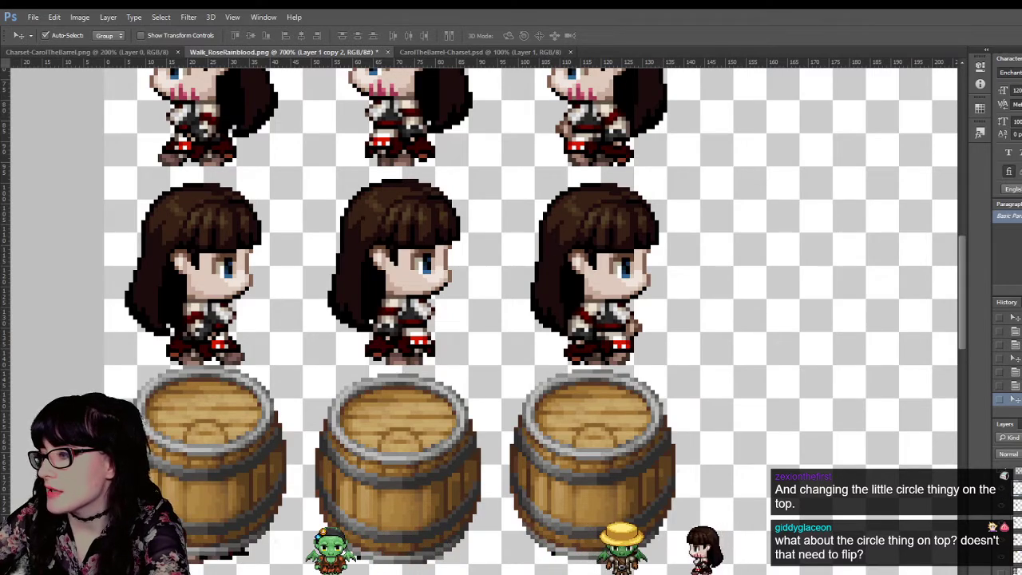
Step: Hide the walk sheet template layer so only the barrel frames of the first and fourth rows are shown
click(1002, 572)
key(z)
alt+click(494, 305)
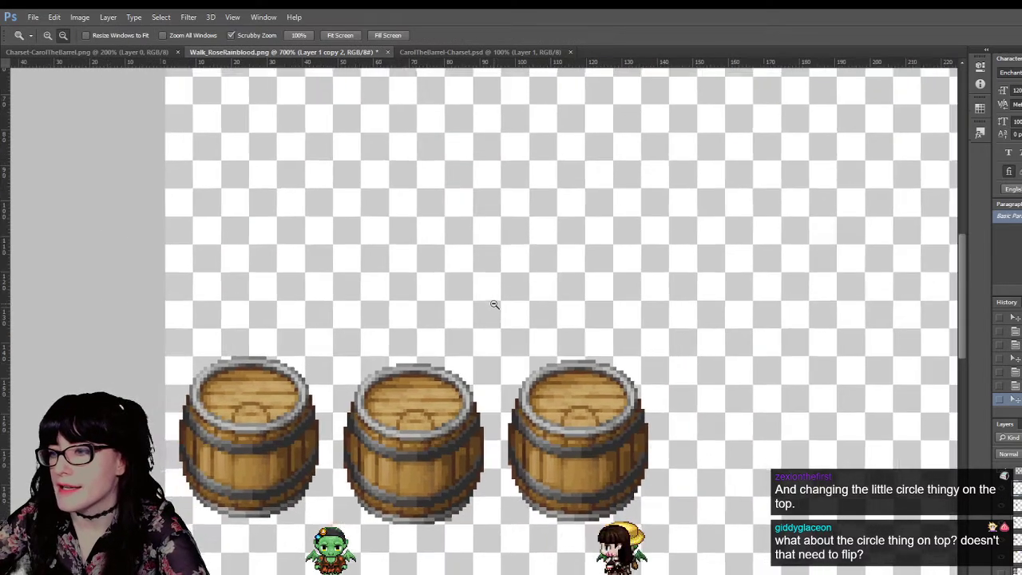
alt+click(495, 305)
scroll(489, 353, up, 1)
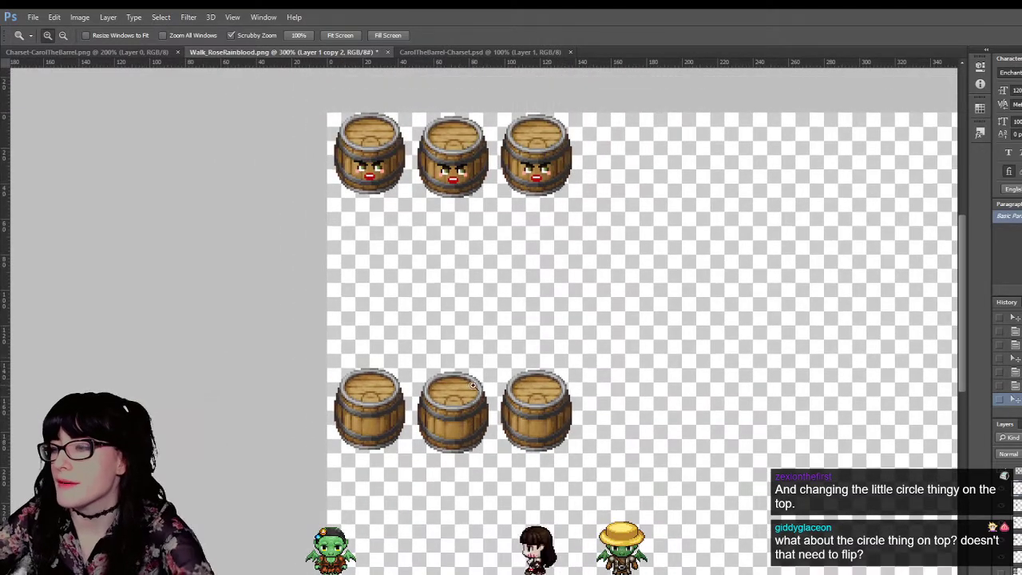
scroll(503, 315, up, 1)
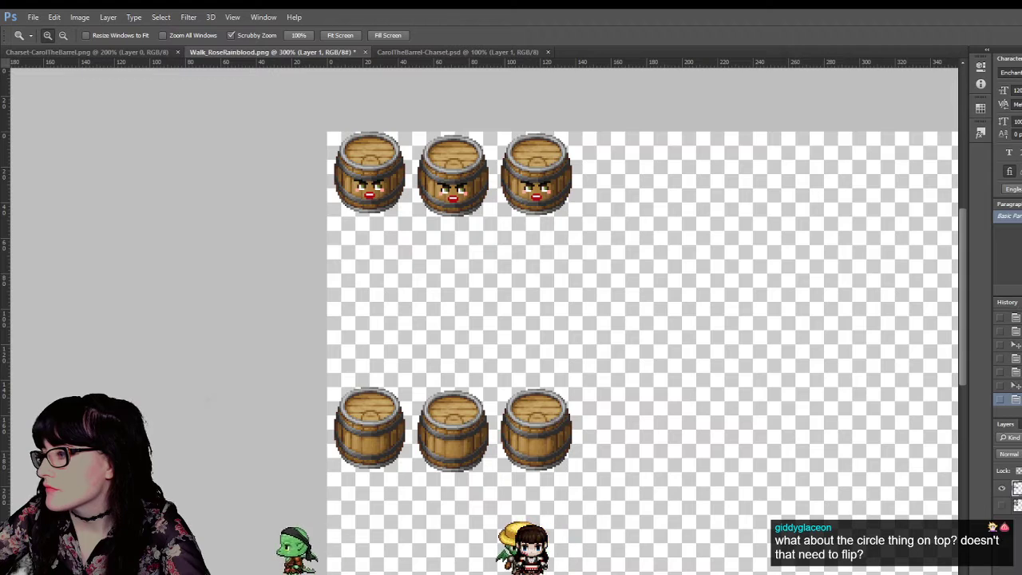
Step: Copy the three faceless barrels of the fourth row to a new layer and move the copy into the second row
key(m)
drag(327, 334, 621, 495)
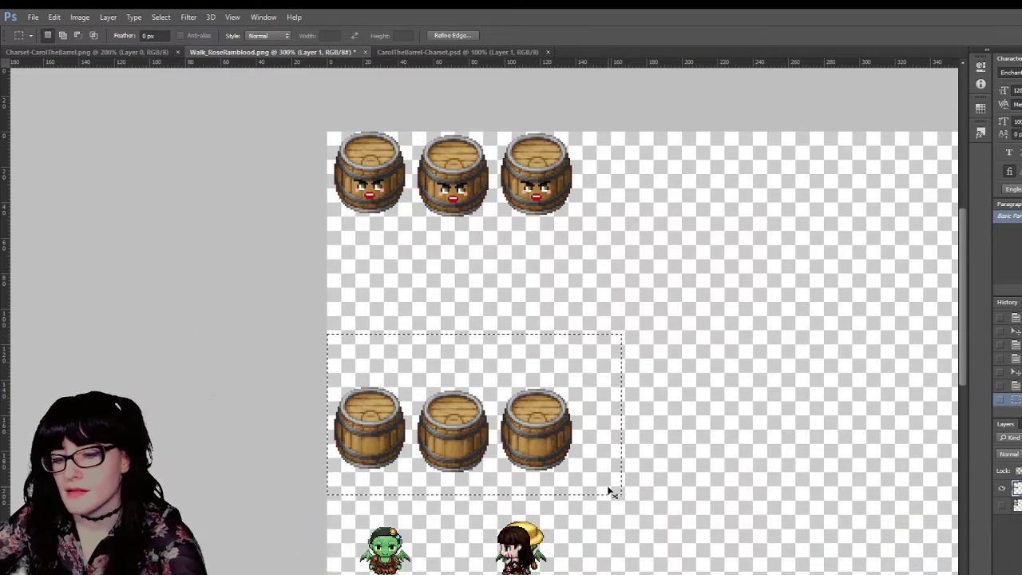
key(ctrl+j)
key(v)
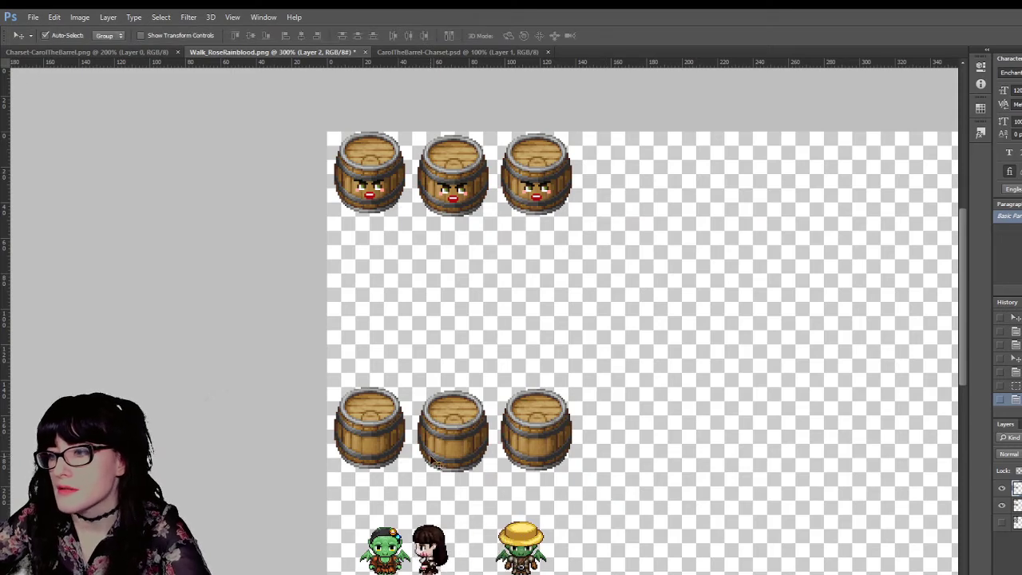
drag(452, 464, 458, 292)
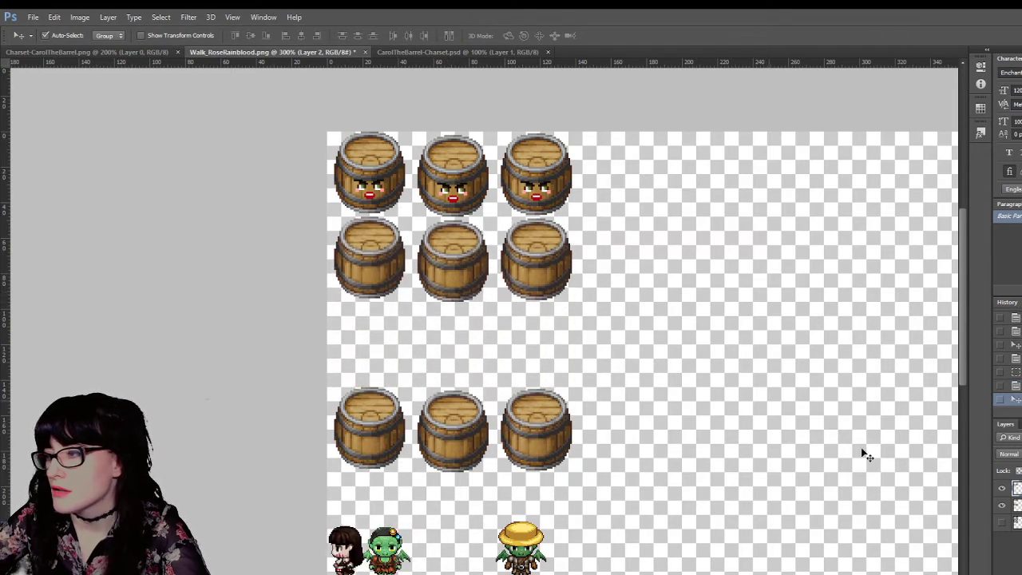
Step: Check the second-row barrels against the walk sheet template by toggling the visibility of the template and barrel layers
click(1002, 523)
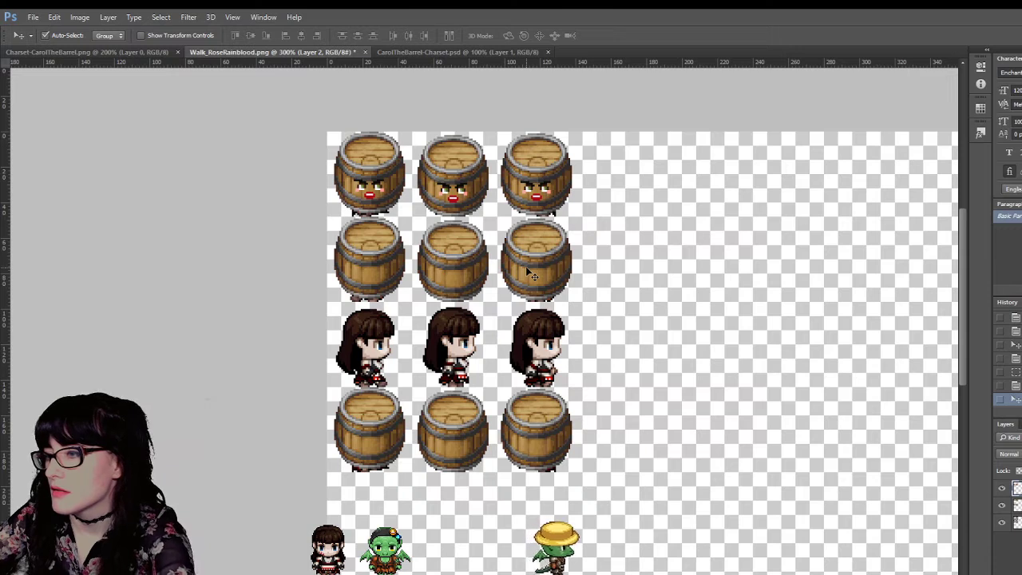
click(1002, 523)
click(1001, 523)
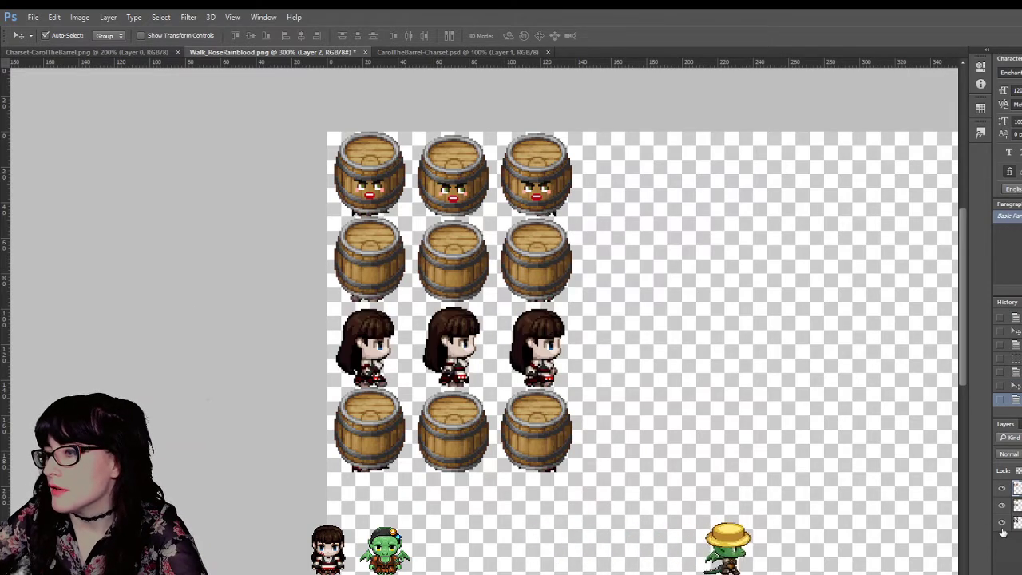
click(1001, 523)
click(1002, 523)
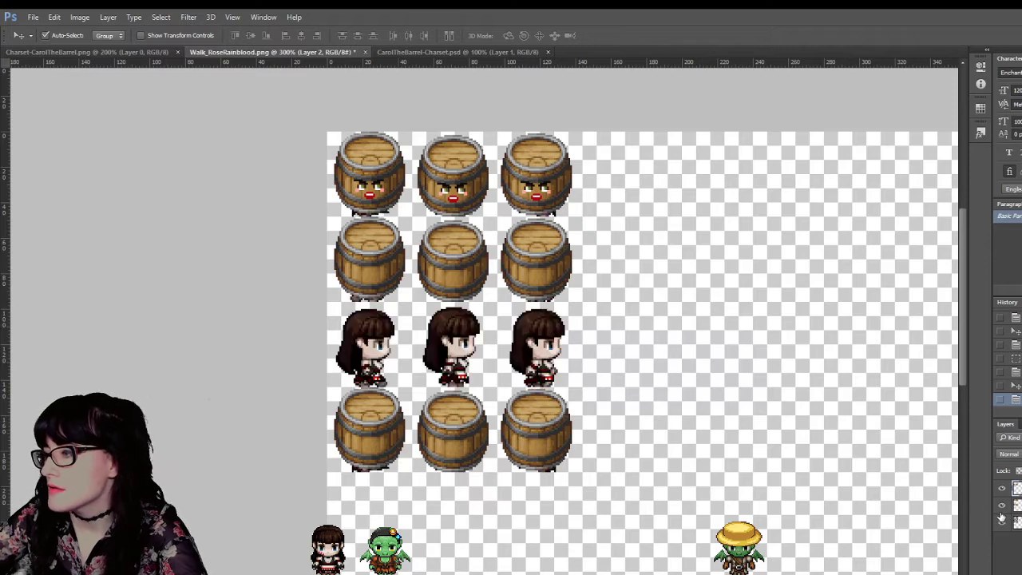
click(1002, 505)
click(1002, 505)
click(1001, 488)
click(1001, 489)
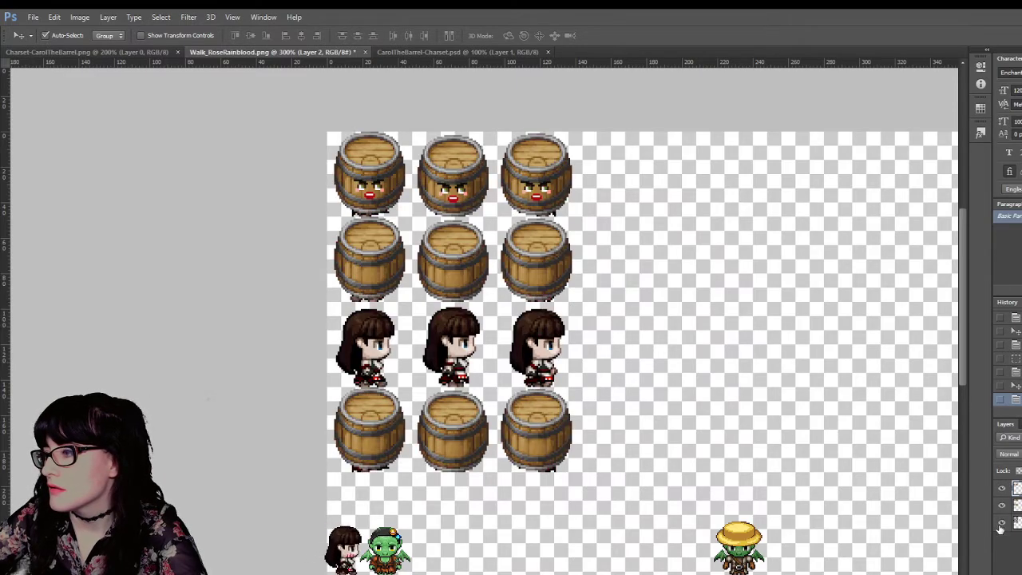
click(1001, 523)
click(1001, 523)
click(1001, 507)
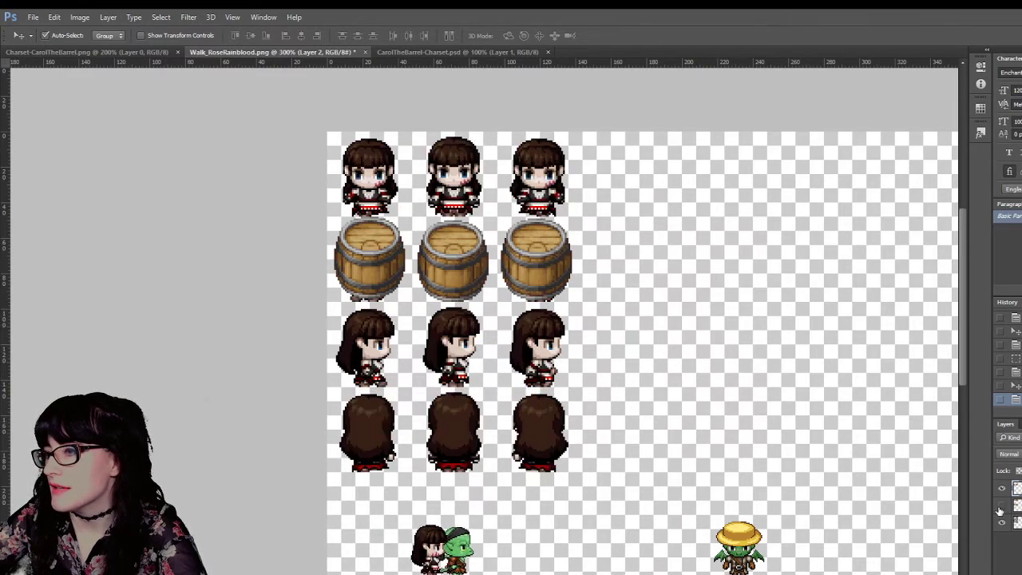
click(1001, 507)
click(1001, 523)
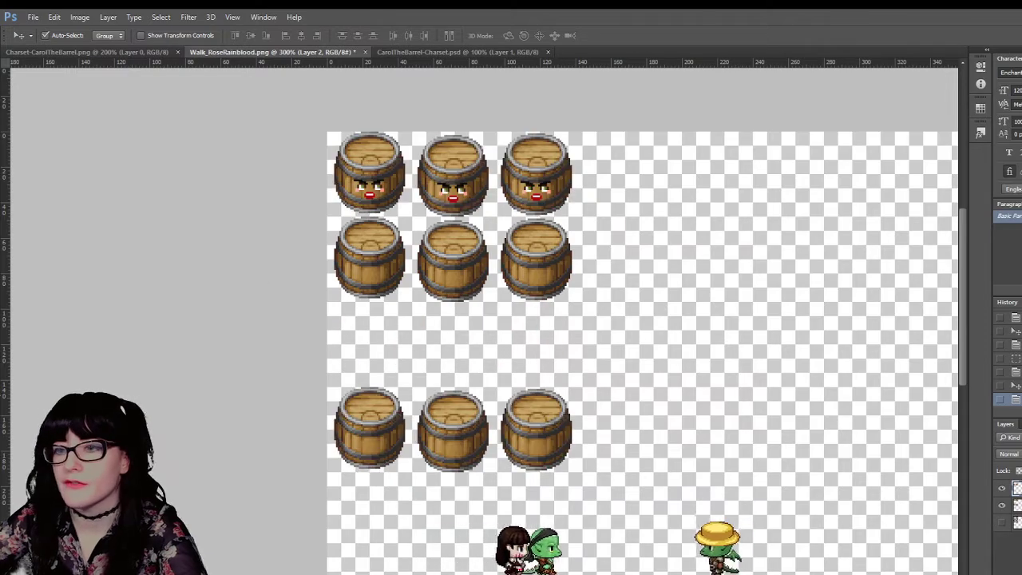
Step: Examine the barrels of the first, second and fourth rows close up, comparing their lids
key(z)
alt+click(240, 209)
click(250, 198)
click(251, 199)
click(251, 200)
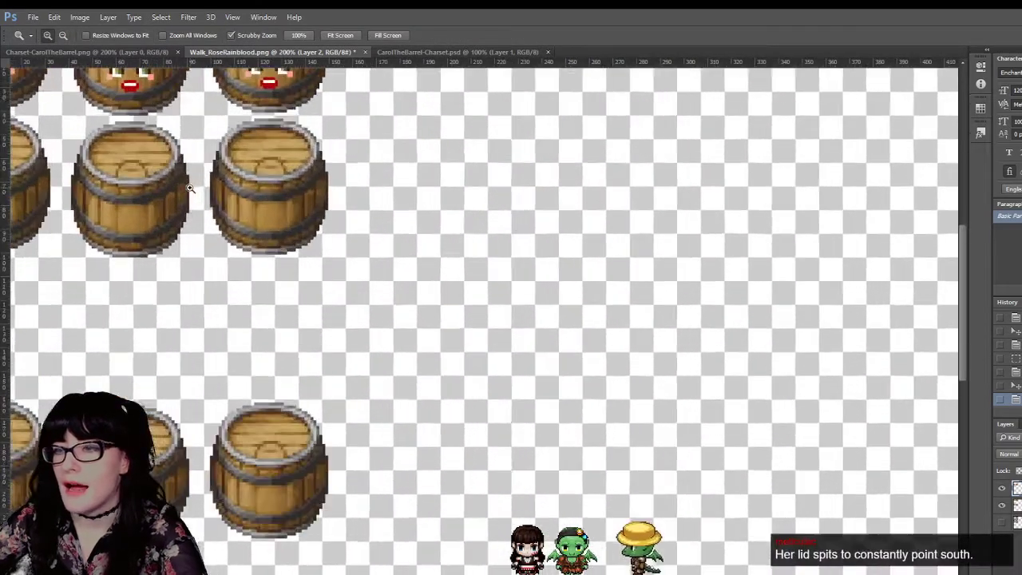
click(251, 200)
scroll(481, 471, up, 3)
scroll(483, 321, left, 6)
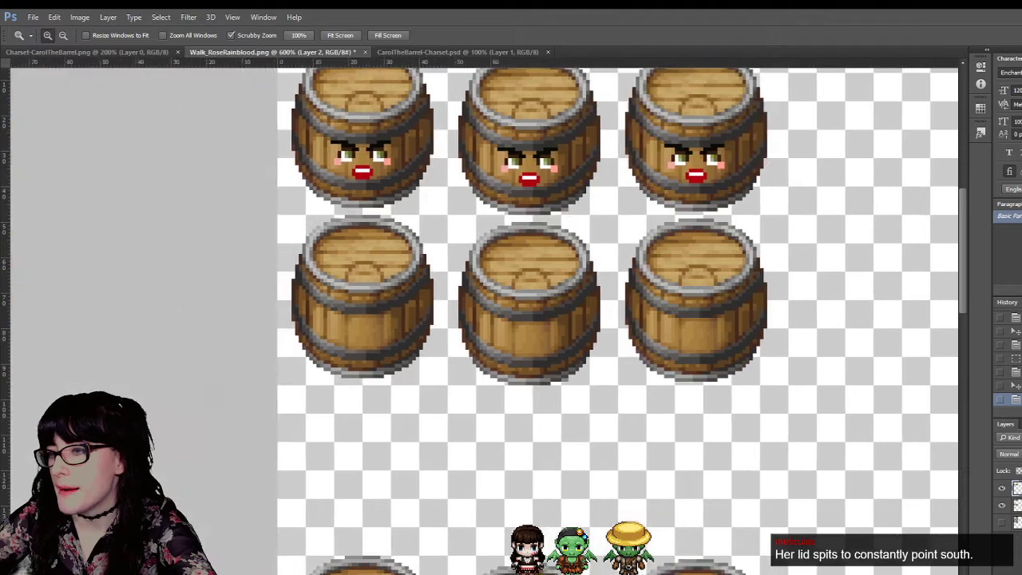
scroll(484, 321, right, 1)
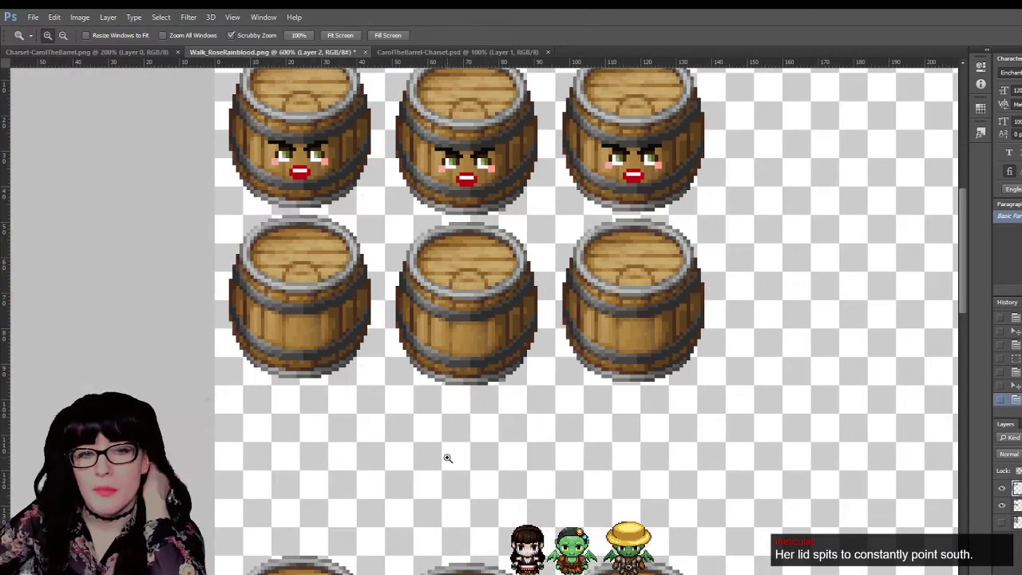
scroll(431, 378, up, 2)
click(290, 365)
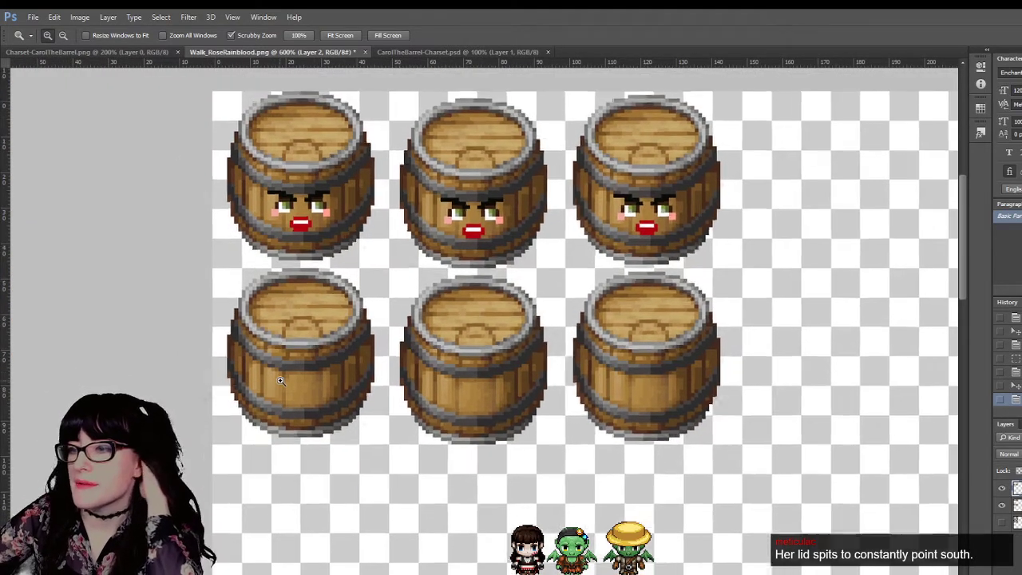
scroll(290, 371, up, 1)
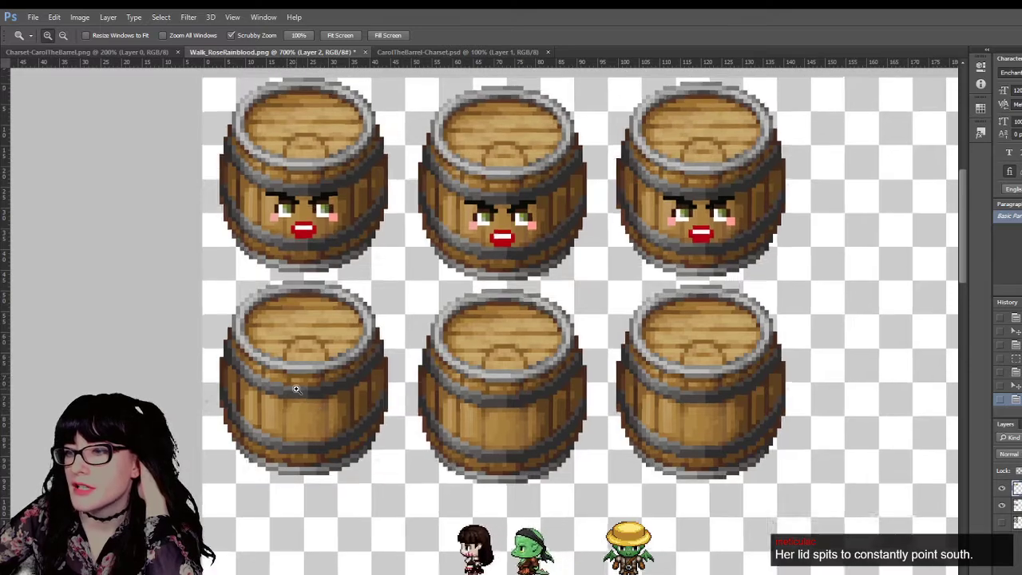
click(293, 383)
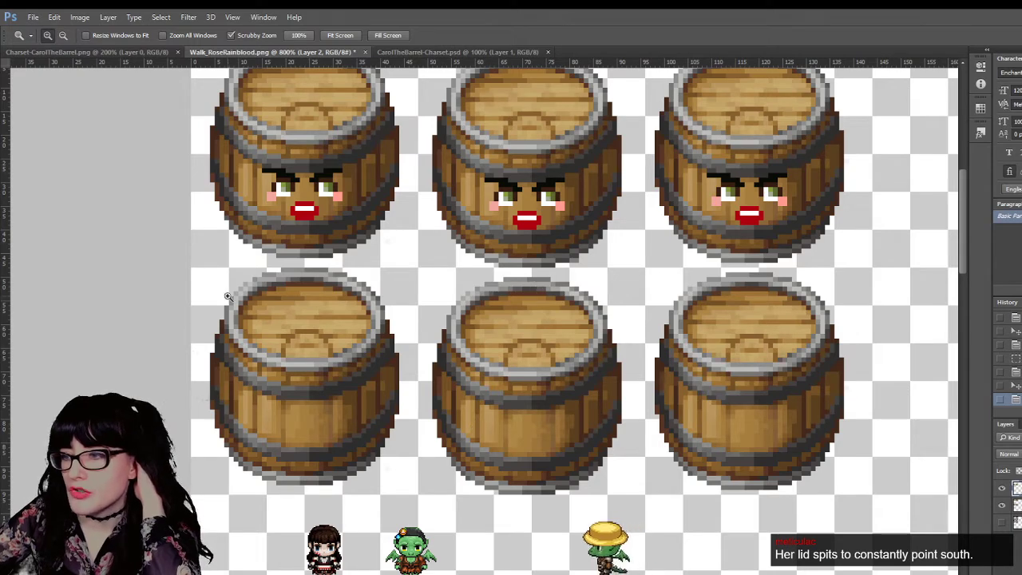
scroll(232, 363, up, 1)
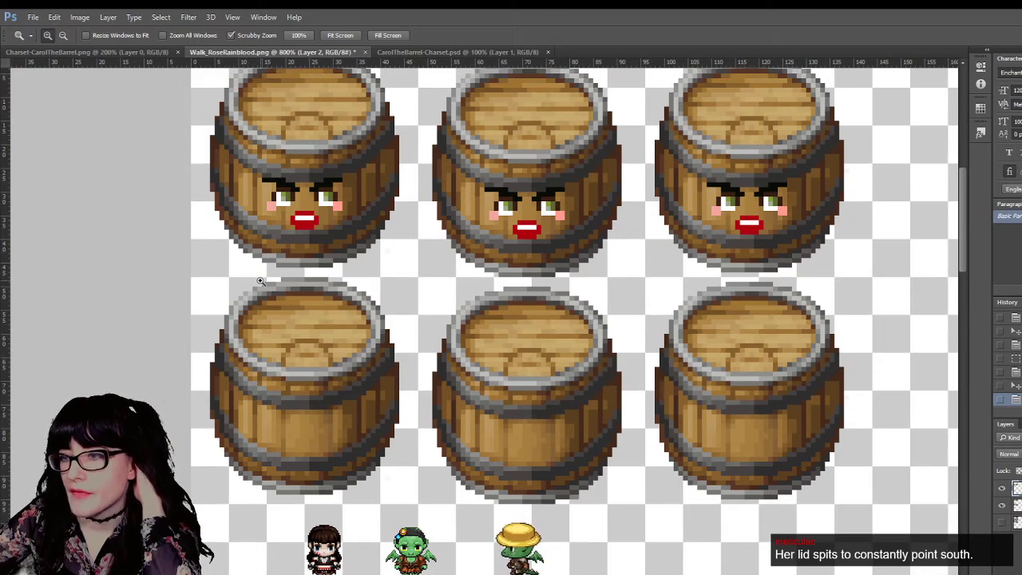
scroll(319, 388, down, 5)
scroll(325, 392, down, 4)
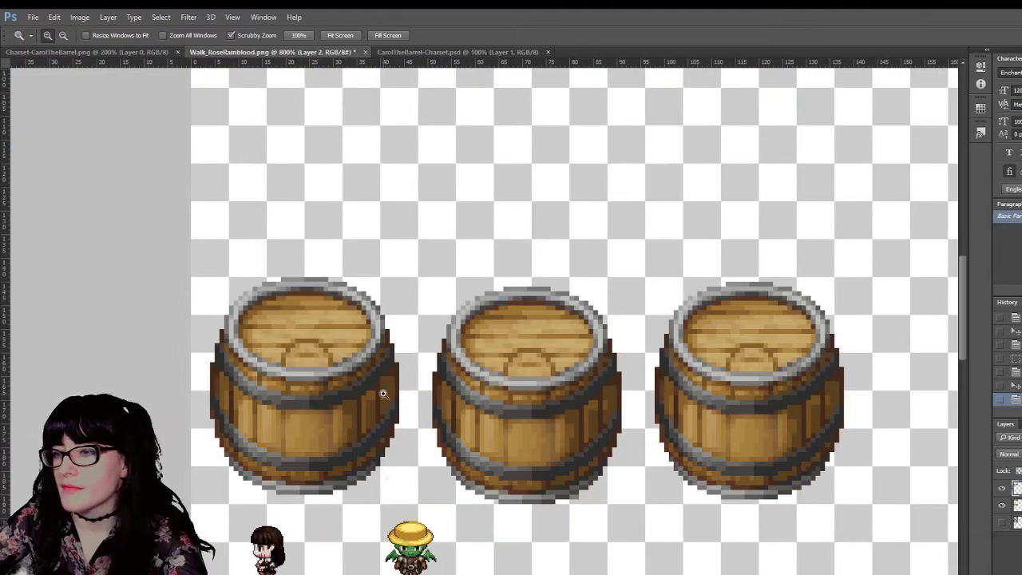
Step: Clear the trial selection around the first fourth-row barrel's lid and make Layer 1 the active layer
key(m)
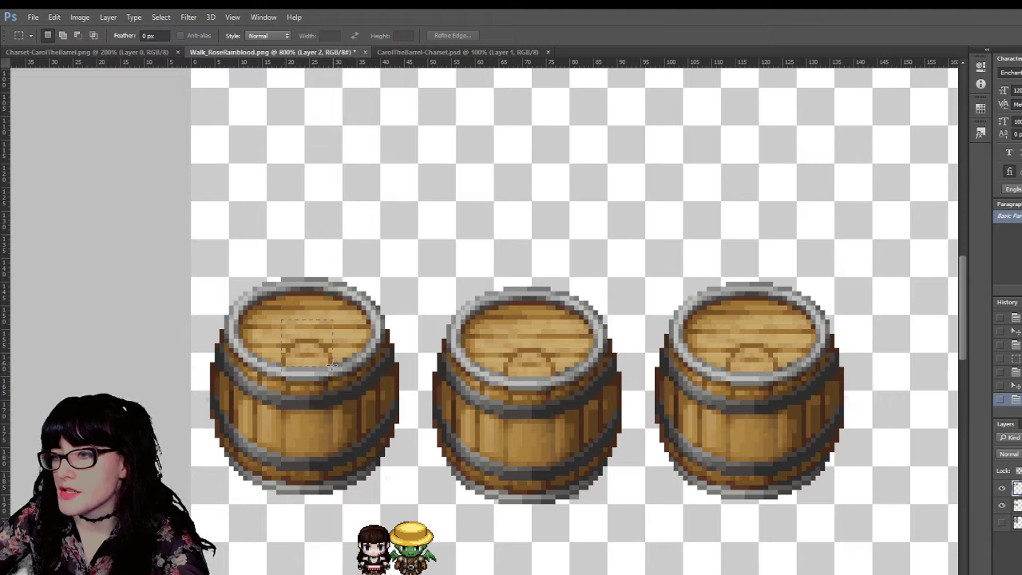
key(w)
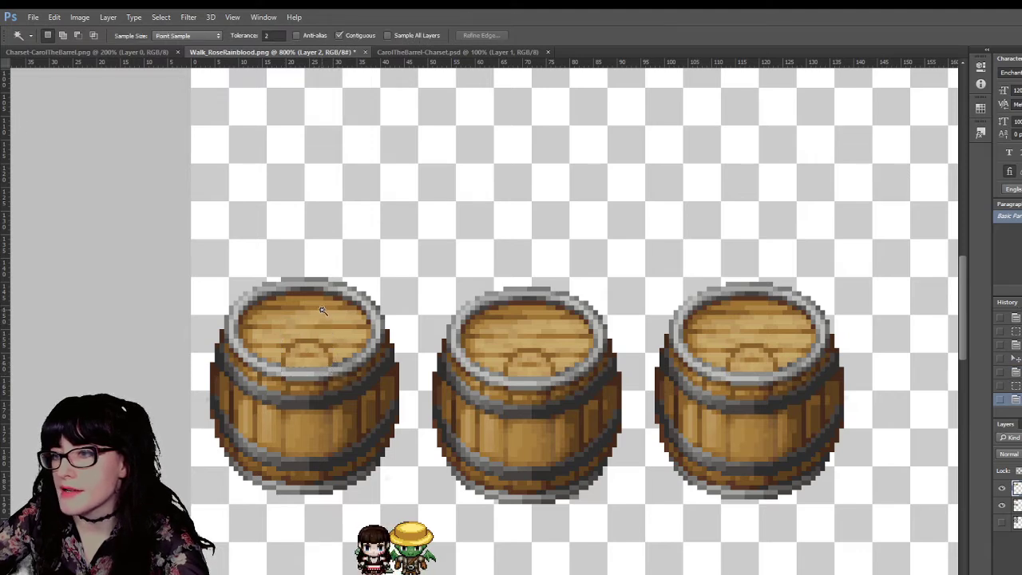
key(ctrl+d)
click(1016, 522)
click(1016, 506)
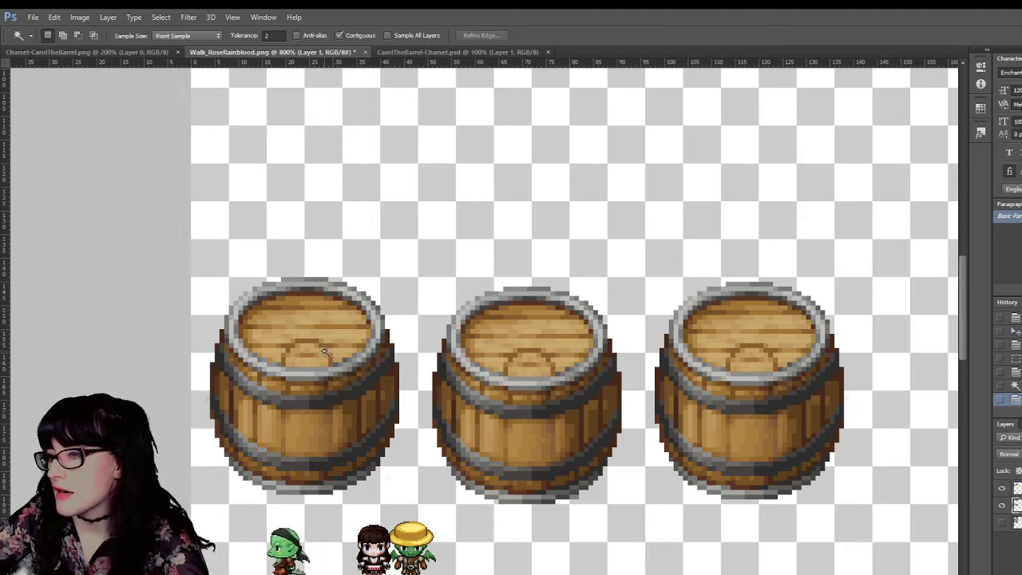
Step: Try to select the first fourth-row barrel's lid piece by piece with the Magic Wand at tolerance 2
click(325, 347)
click(309, 326)
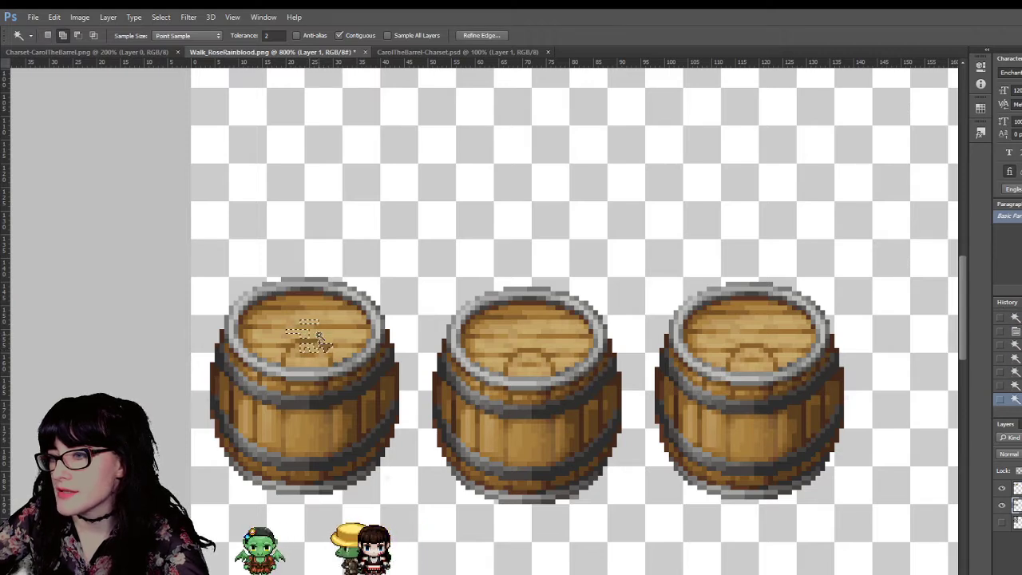
click(320, 336)
click(297, 348)
click(285, 335)
click(297, 359)
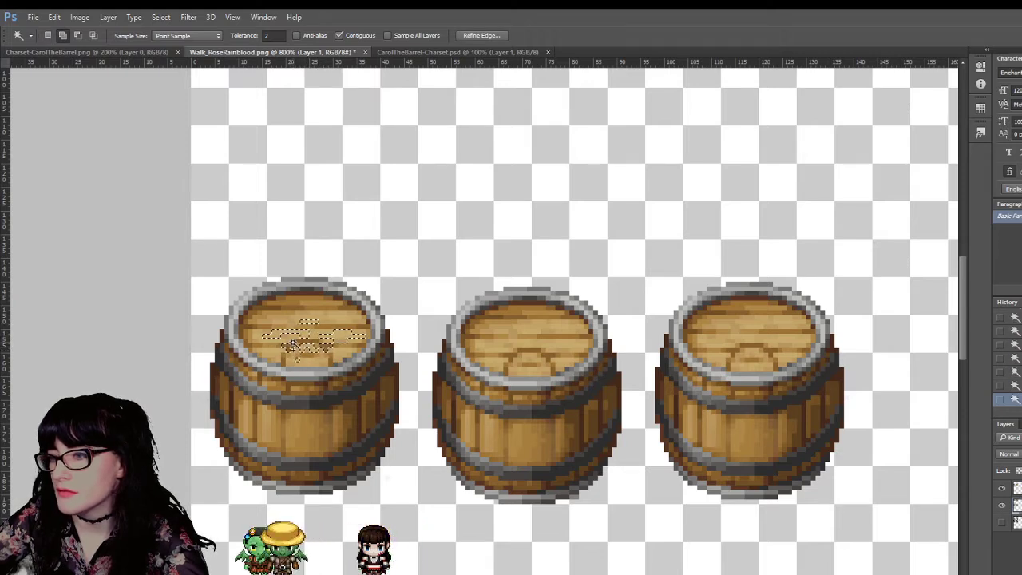
Step: Set the Magic Wand tolerance to 32 and select the whole wooden lid of the fourth row's first barrel
double_click(268, 37)
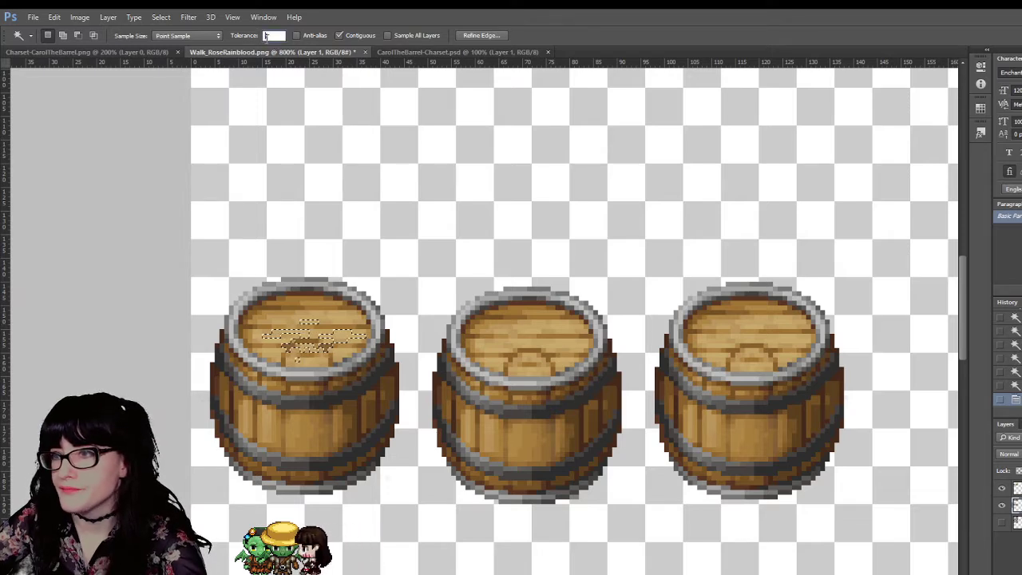
key(2)
click(383, 477)
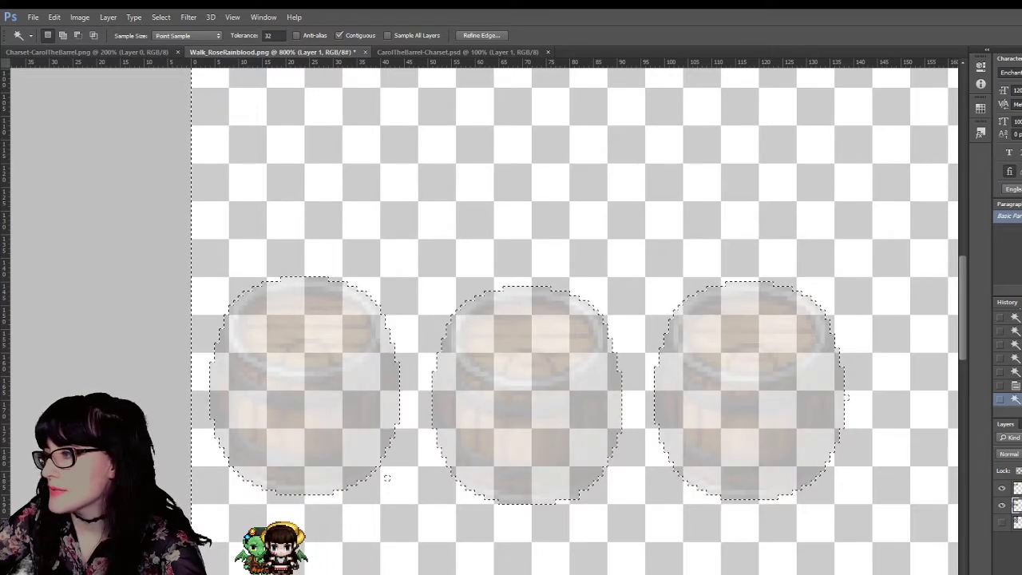
key(ctrl+z)
key(ctrl+alt+z)
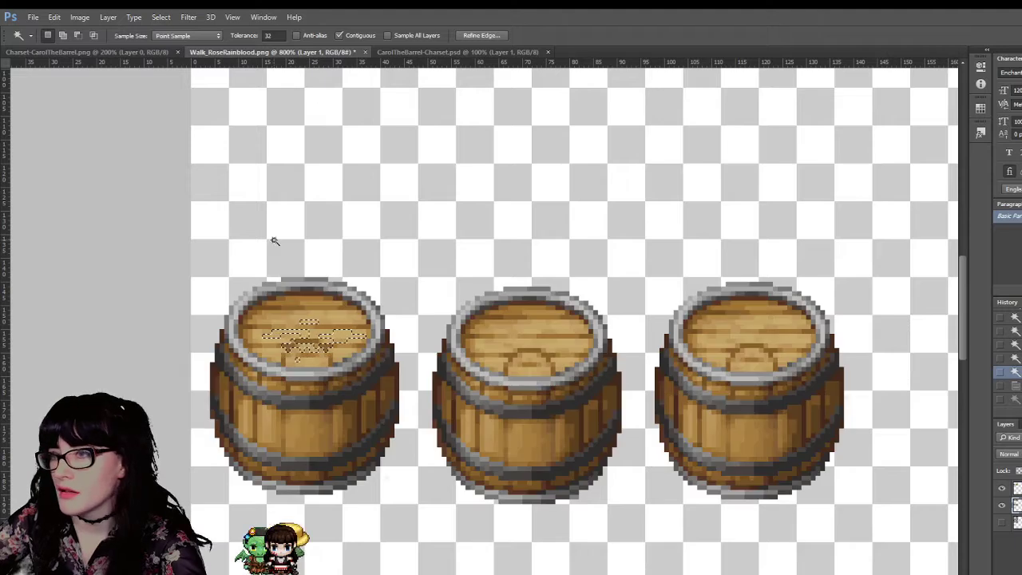
click(322, 325)
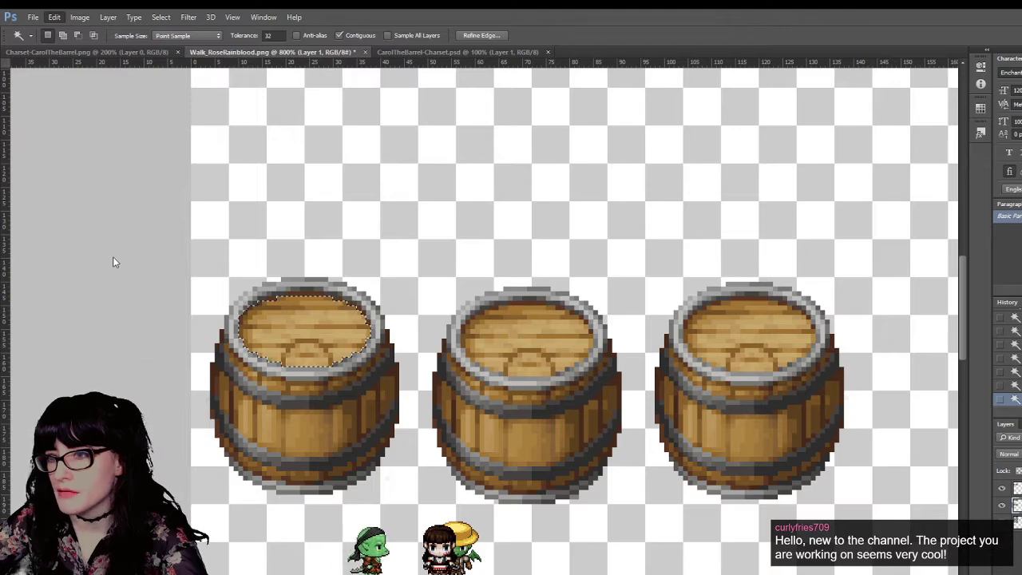
Step: Flip the selected lid vertically to put its half-circle detail at the far edge of the barrel
click(264, 401)
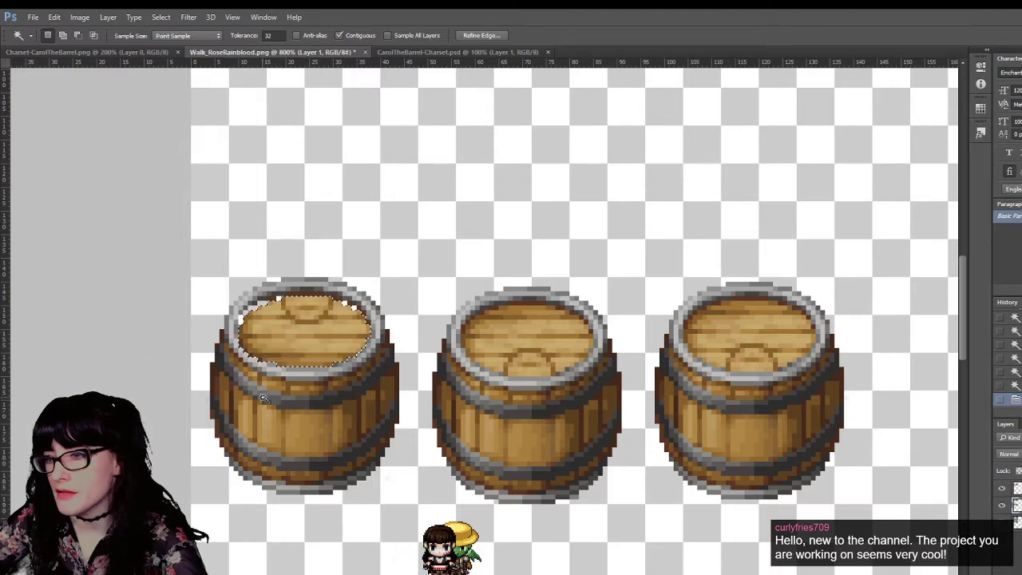
key(z)
click(284, 387)
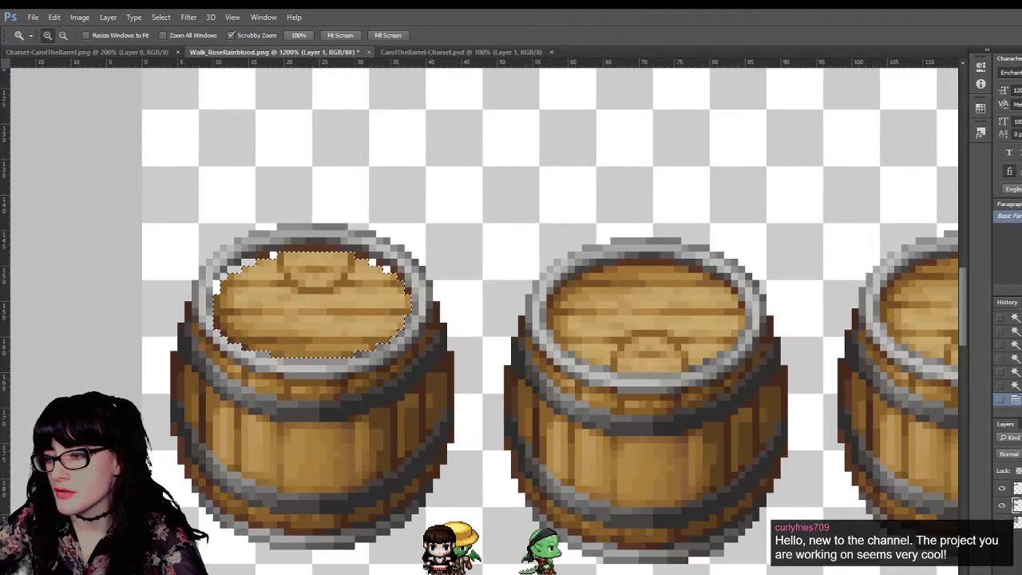
scroll(484, 319, left, 4)
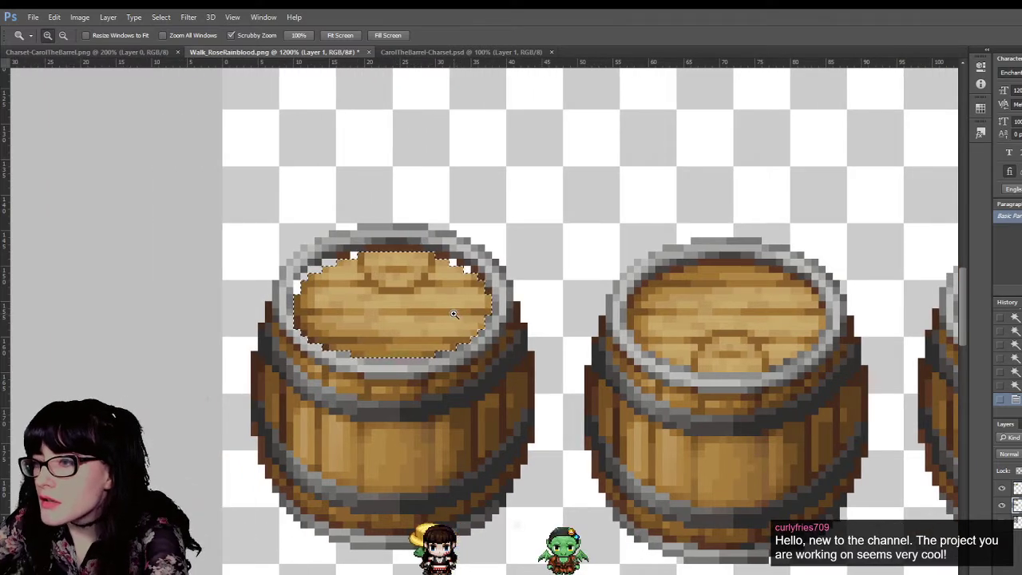
Step: Try nudging the flipped lid one pixel up inside the first fourth-row barrel's rim
key(ctrl+z)
key(ctrl+z)
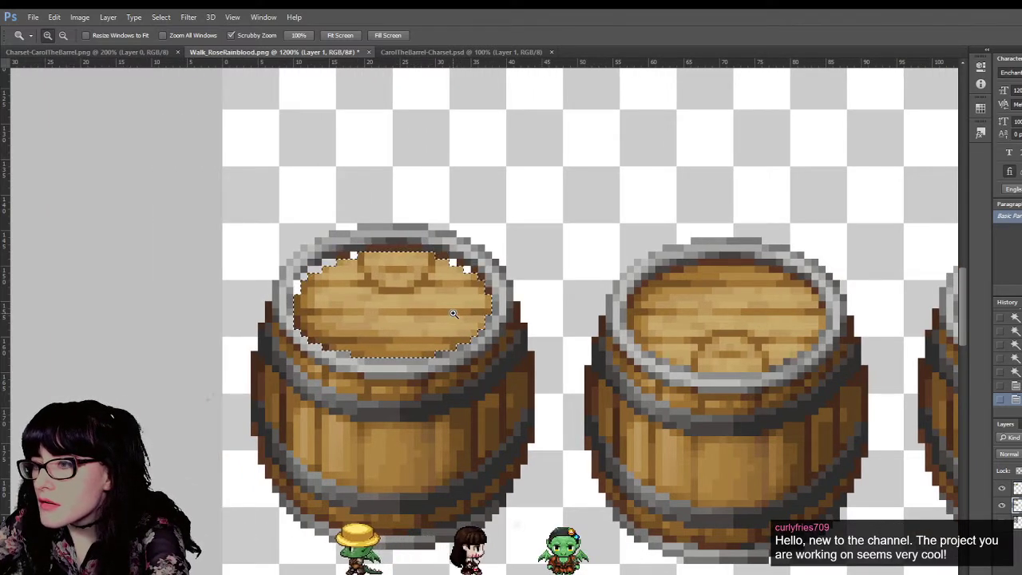
key(ctrl+z)
key(ctrl+z)
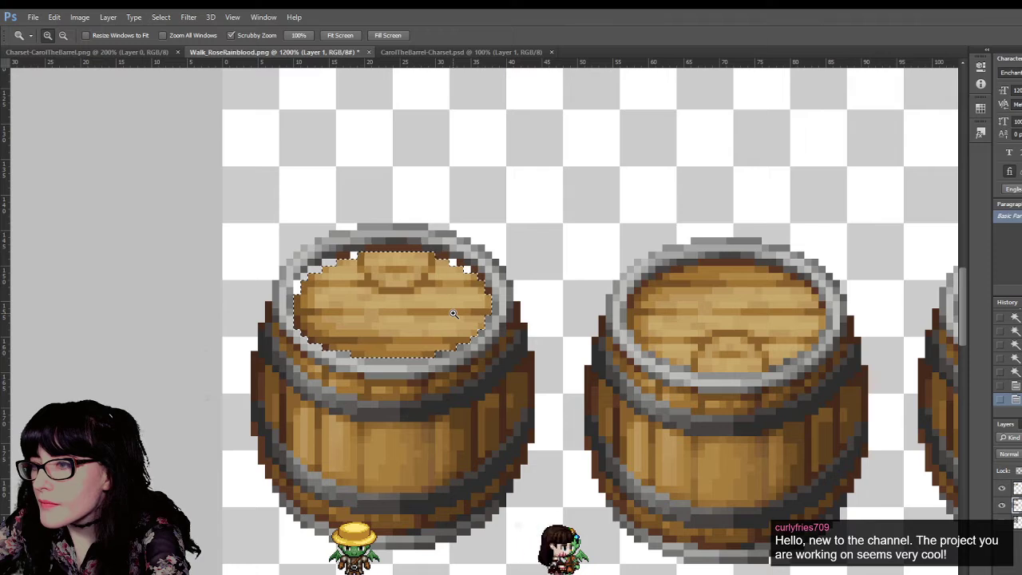
key(ctrl+Up)
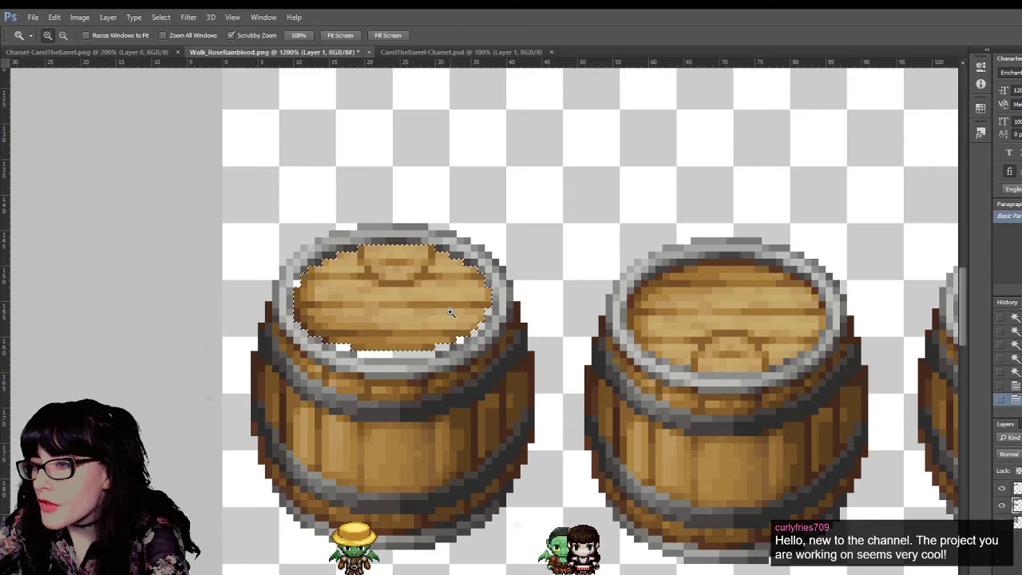
key(ctrl+z)
key(ctrl+z)
key(ctrl+z)
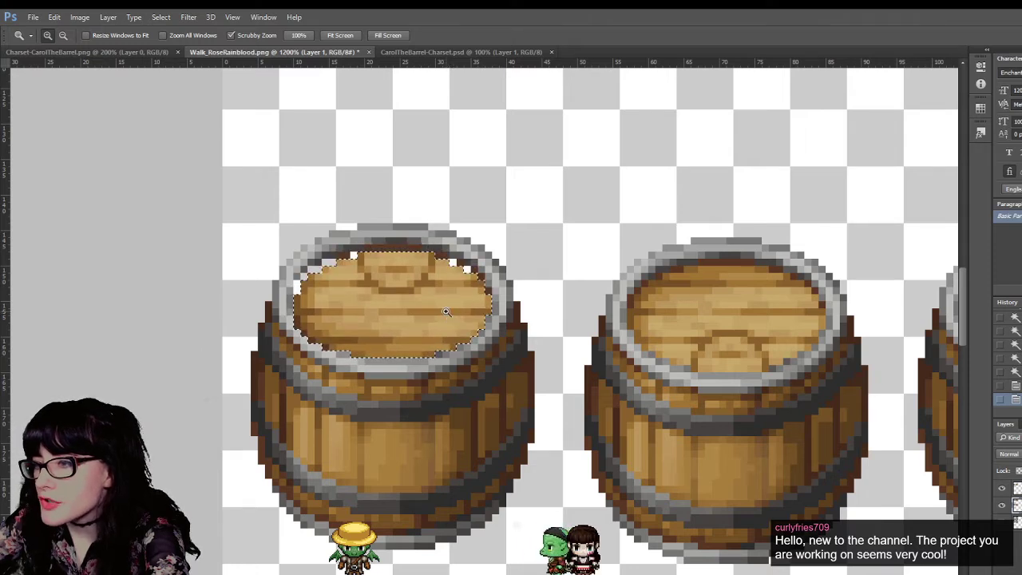
key(ctrl+z)
key(ctrl+z)
key(ctrl+z)
key(ctrl+z)
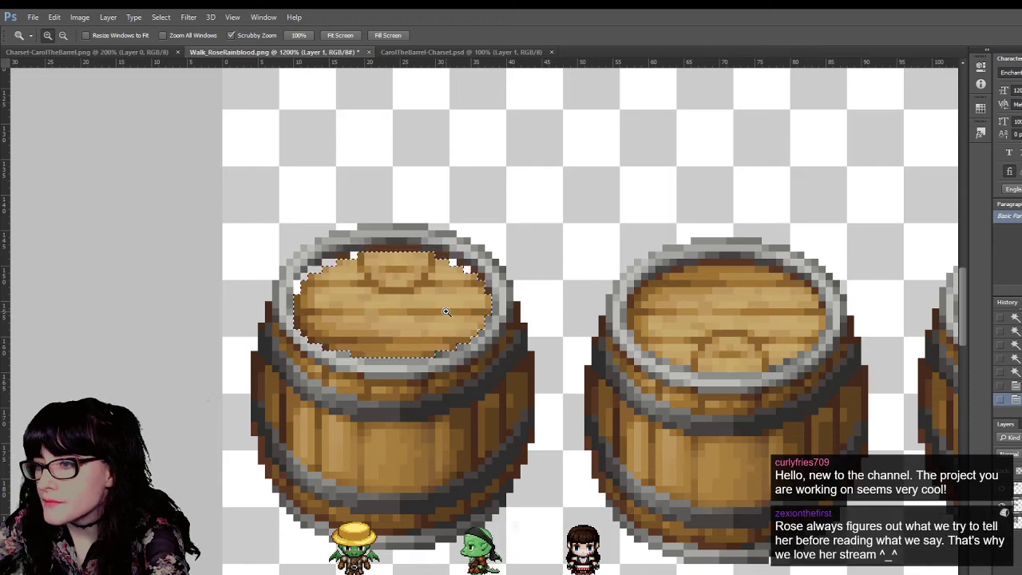
Step: Clear the lid selection and compare the flipped lid with the other barrels on the sheet
click(19, 101)
click(417, 235)
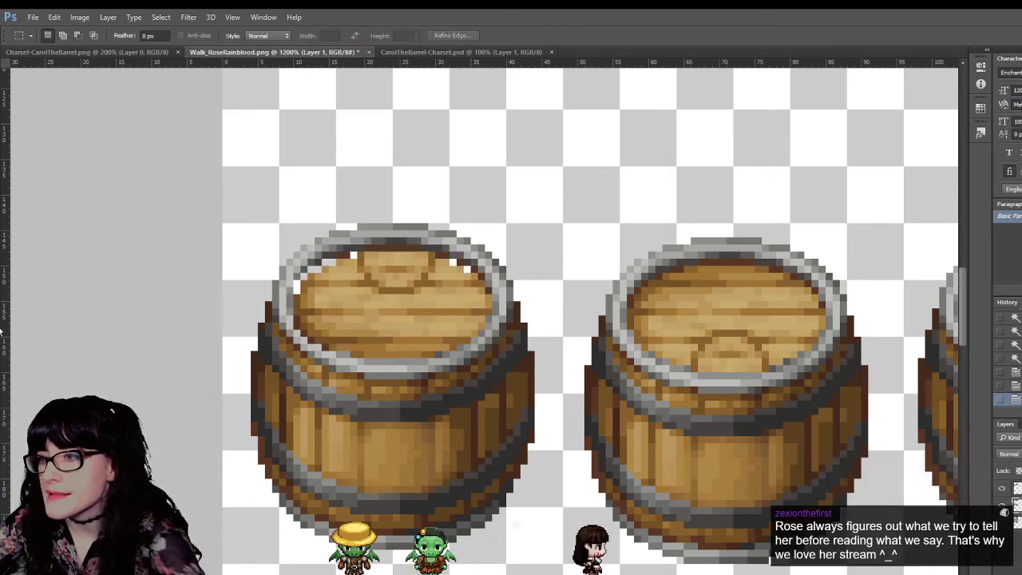
click(6, 370)
click(7, 379)
alt+click(531, 249)
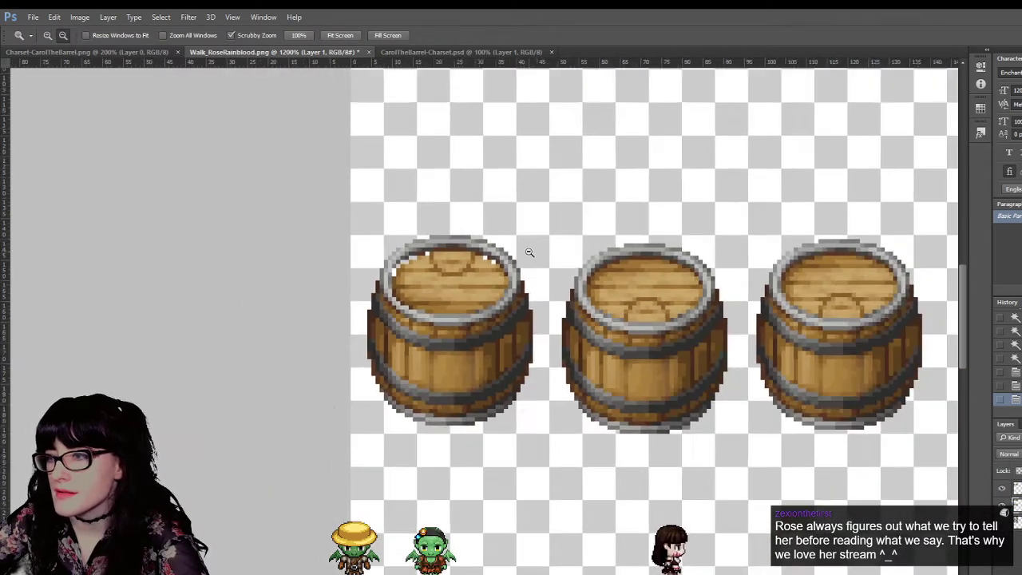
alt+click(531, 250)
alt+click(531, 250)
click(192, 194)
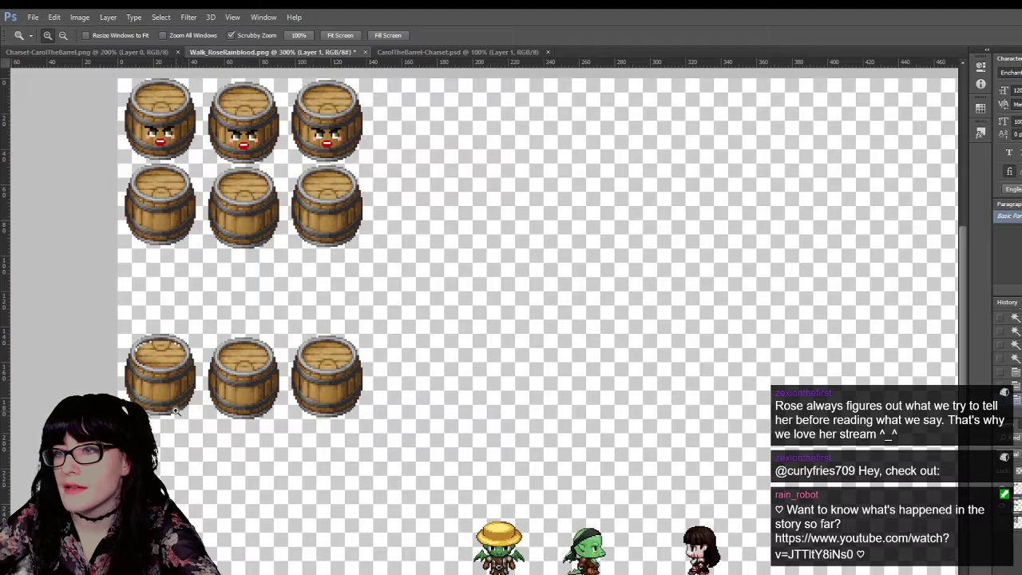
click(143, 381)
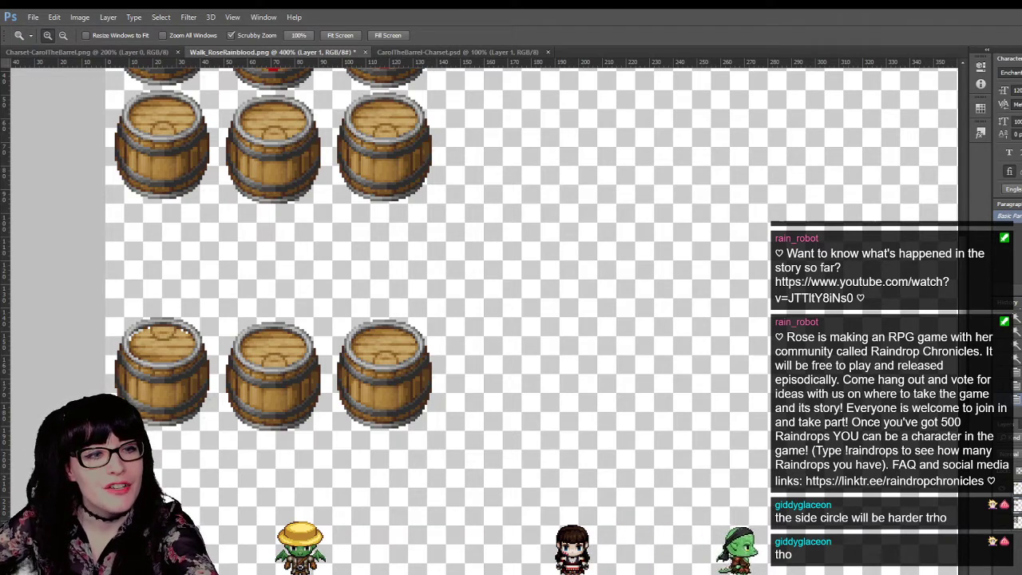
scroll(311, 319, up, 5)
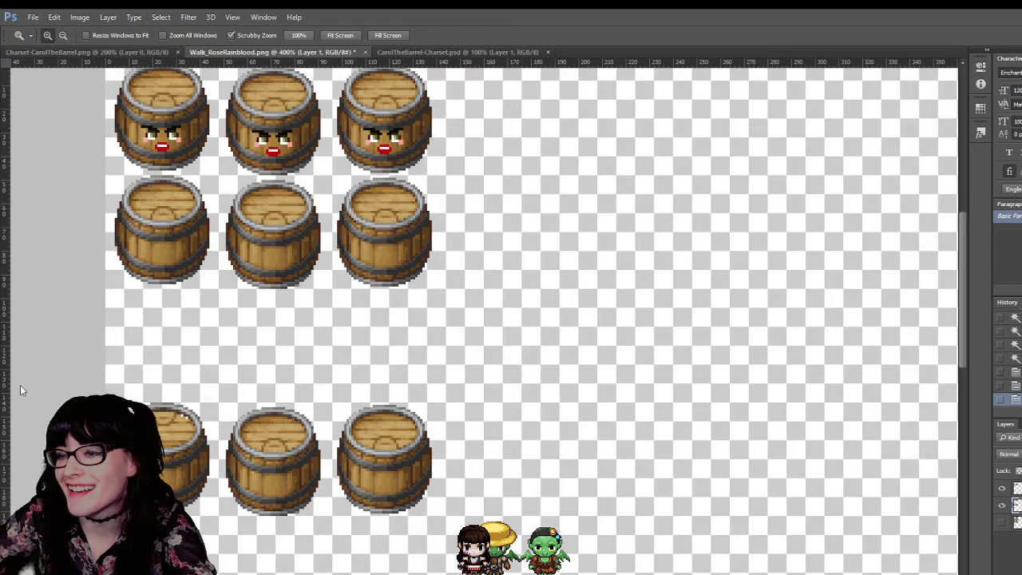
Step: Fill the transparent pixel beside the half-circle detail on the flipped lid with sampled dark brown, using the Pencil
click(184, 438)
click(182, 439)
click(156, 444)
click(156, 443)
click(148, 455)
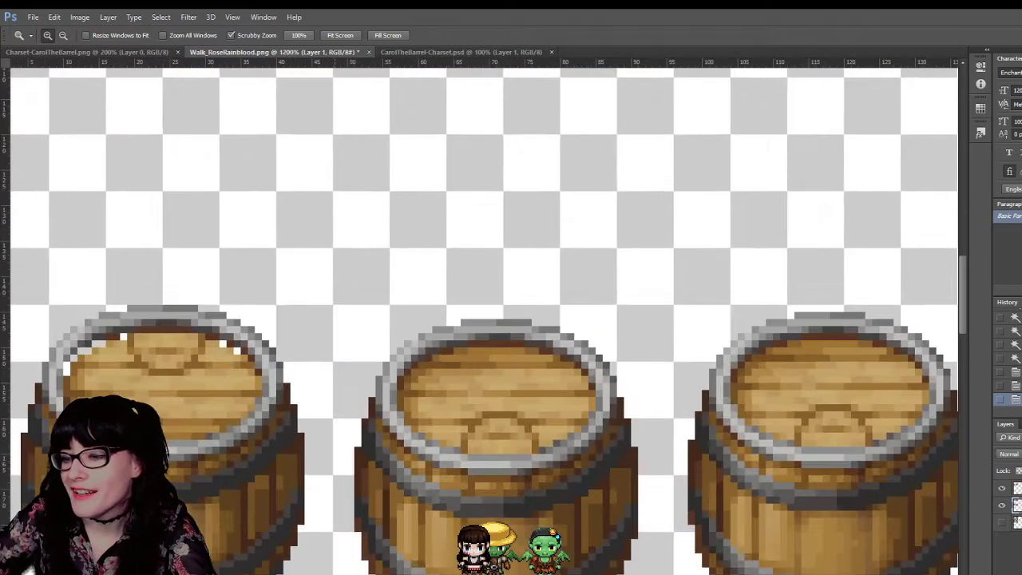
scroll(62, 146, left, 7)
scroll(62, 146, down, 1)
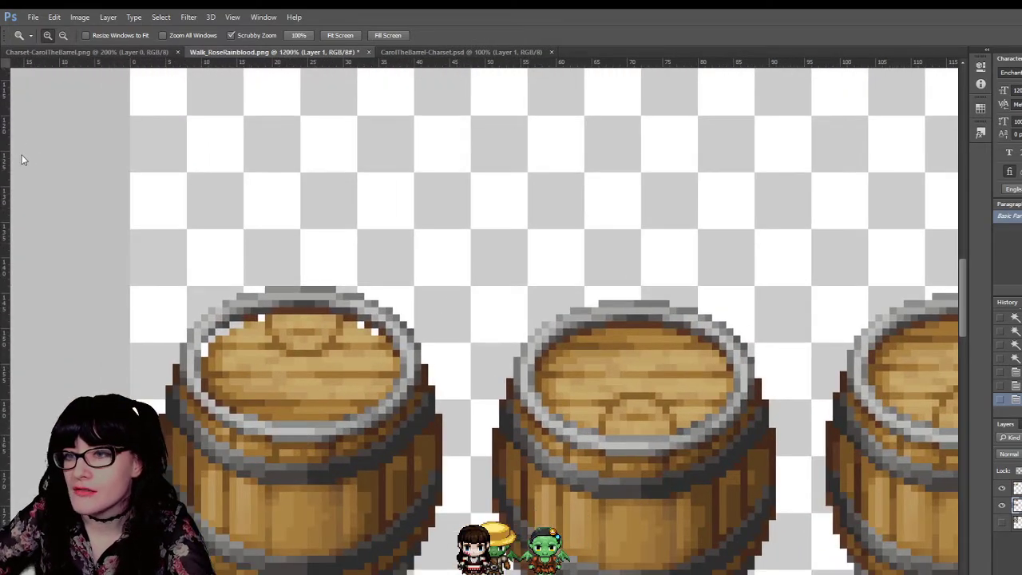
key(i)
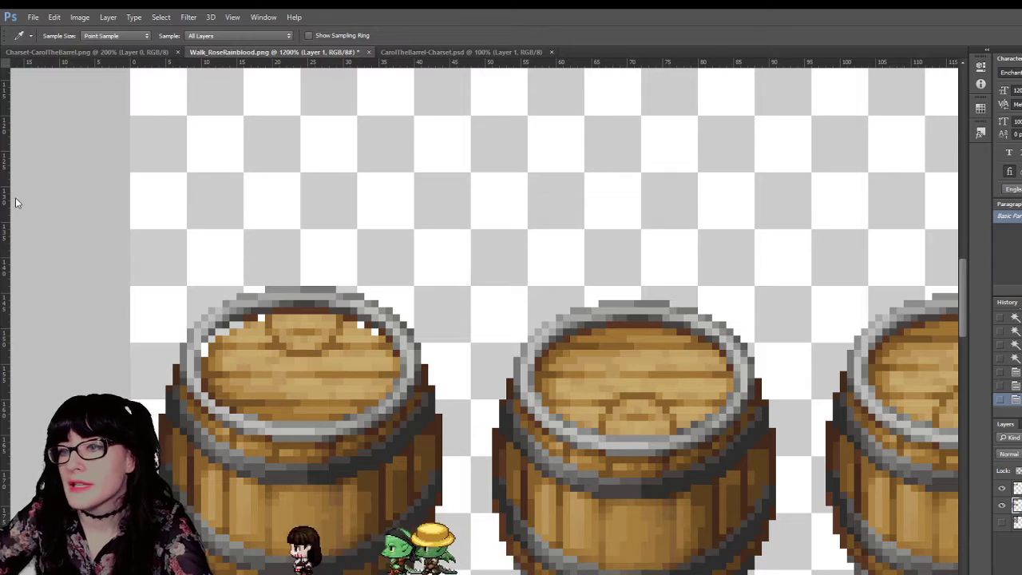
key(b)
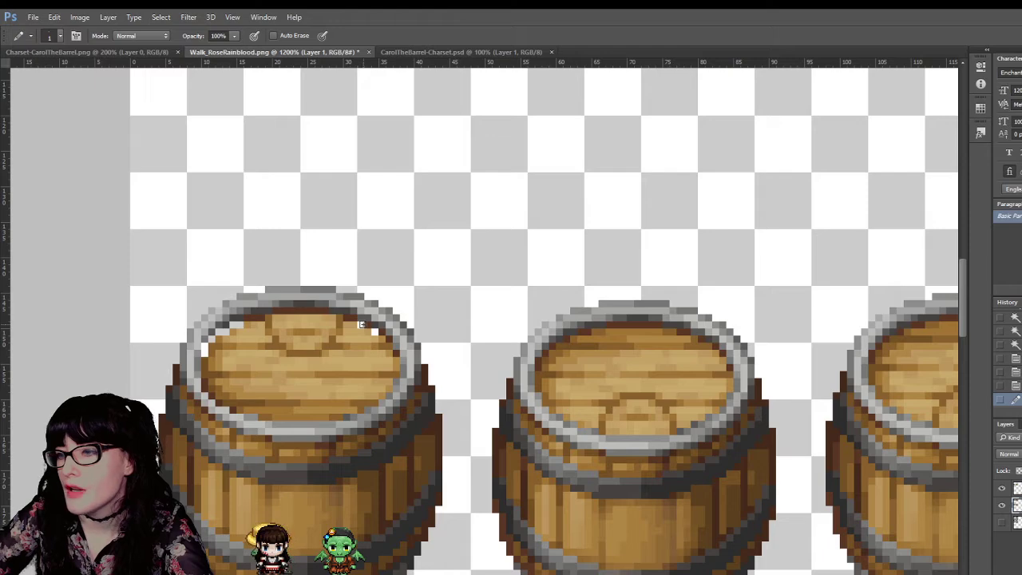
Step: Pencil sampled golden-brown wood pixels into the transparent gaps along both sides of the flipped lid's far edge
click(0, 386)
click(188, 362)
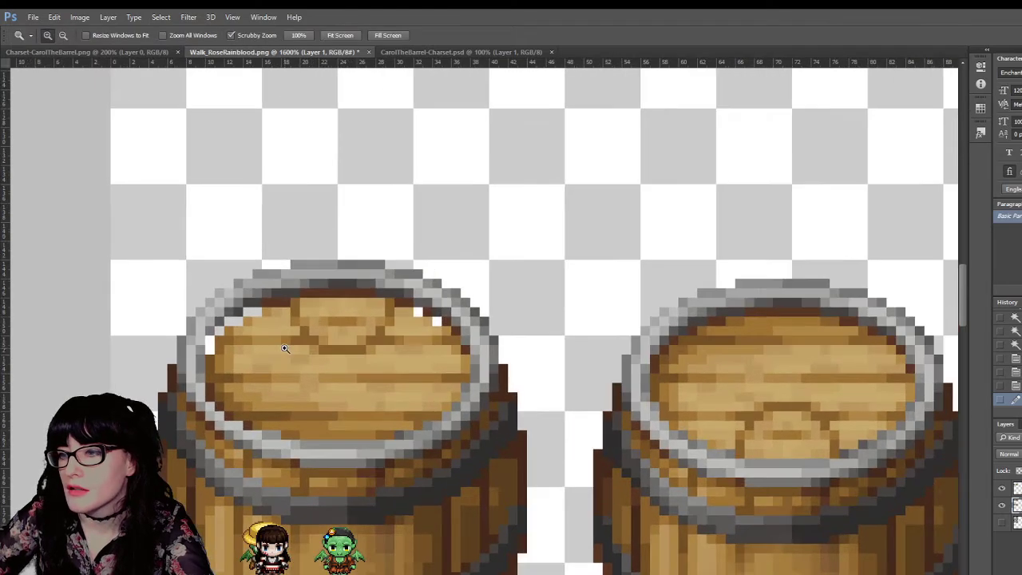
click(286, 348)
key(i)
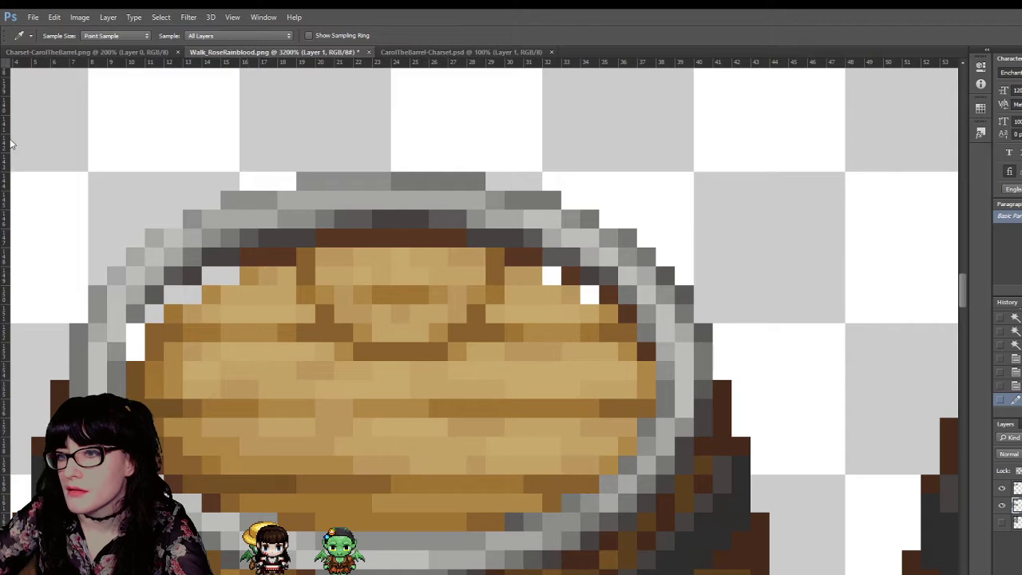
click(22, 196)
click(211, 275)
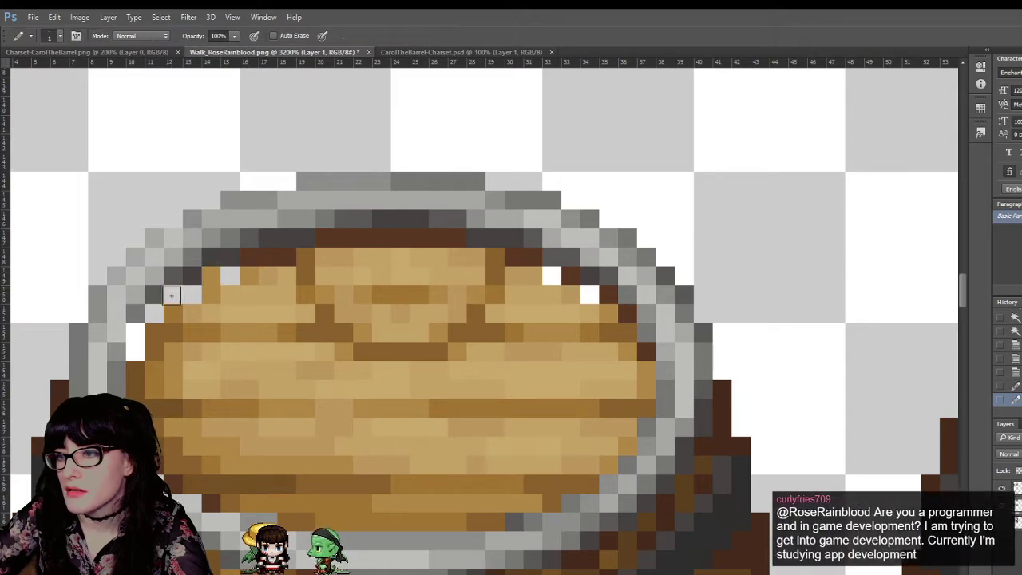
click(172, 294)
click(149, 312)
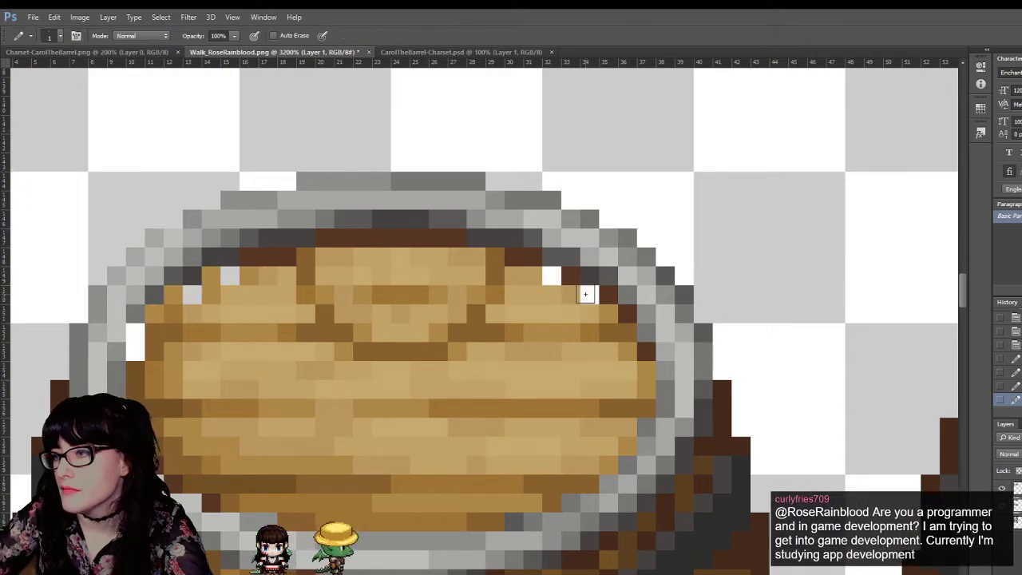
click(552, 277)
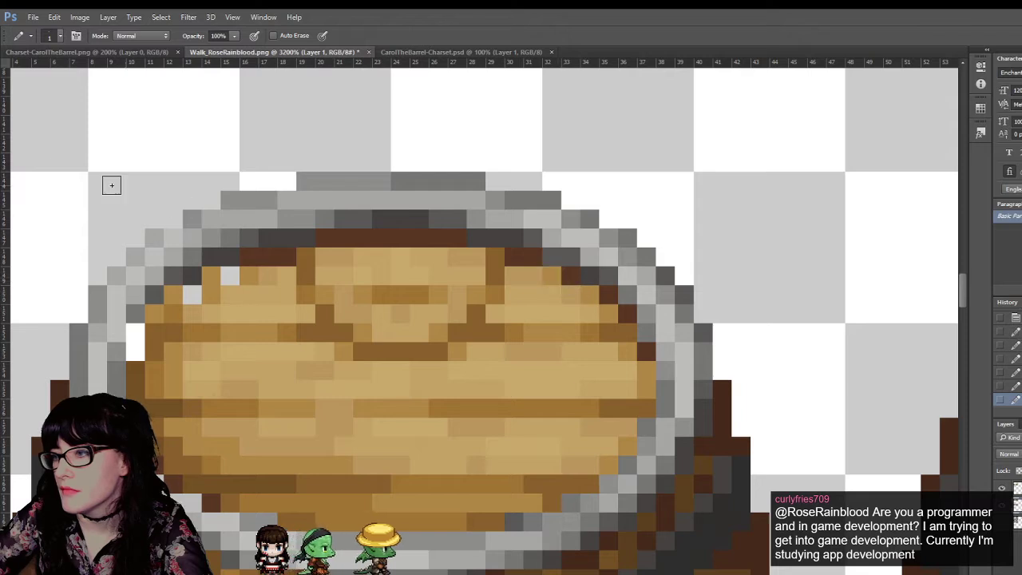
Step: Fill the remaining gaps at the flipped lid's left side with sampled darker brown and light wood pixels
click(13, 164)
click(16, 200)
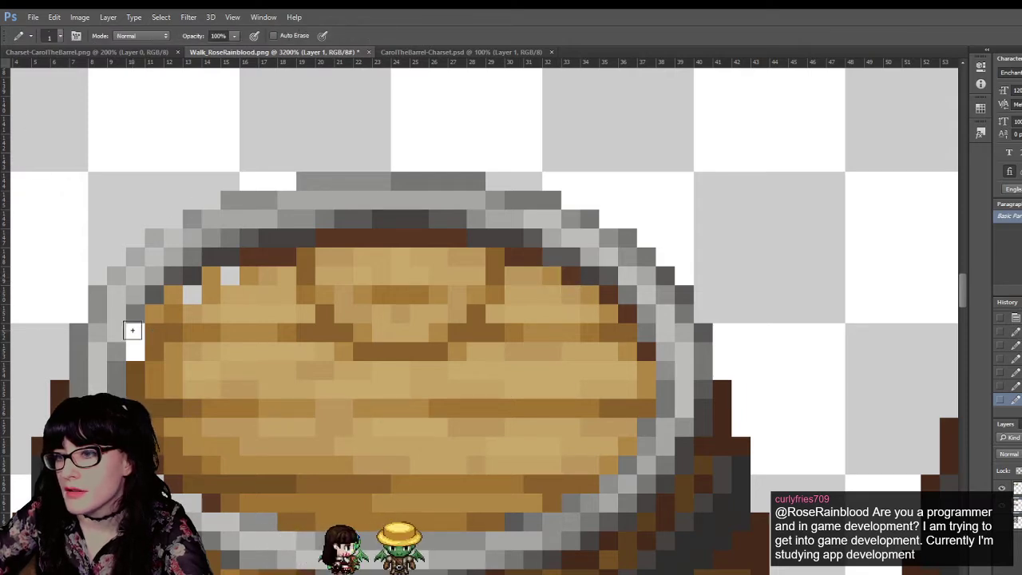
click(132, 343)
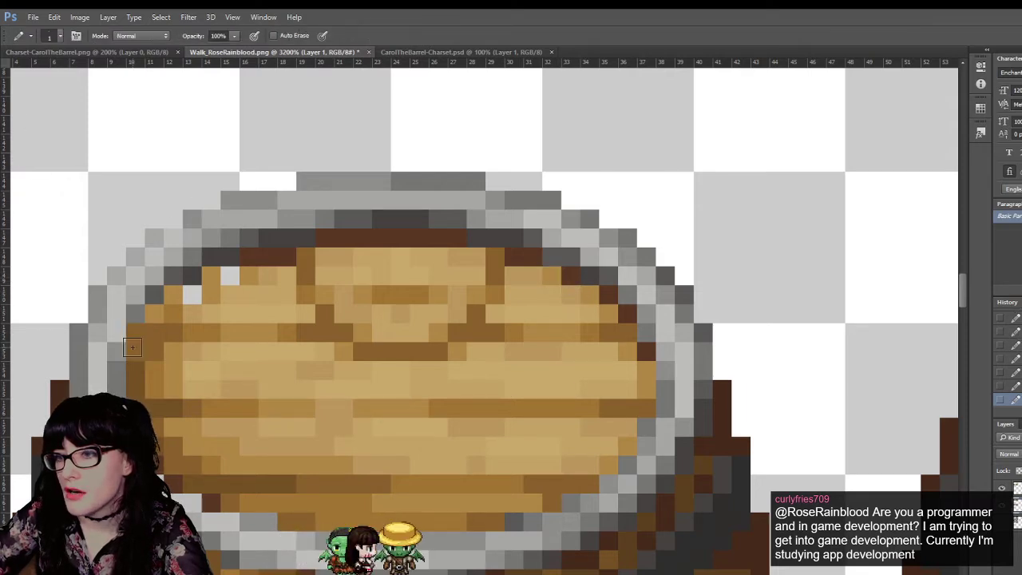
click(14, 169)
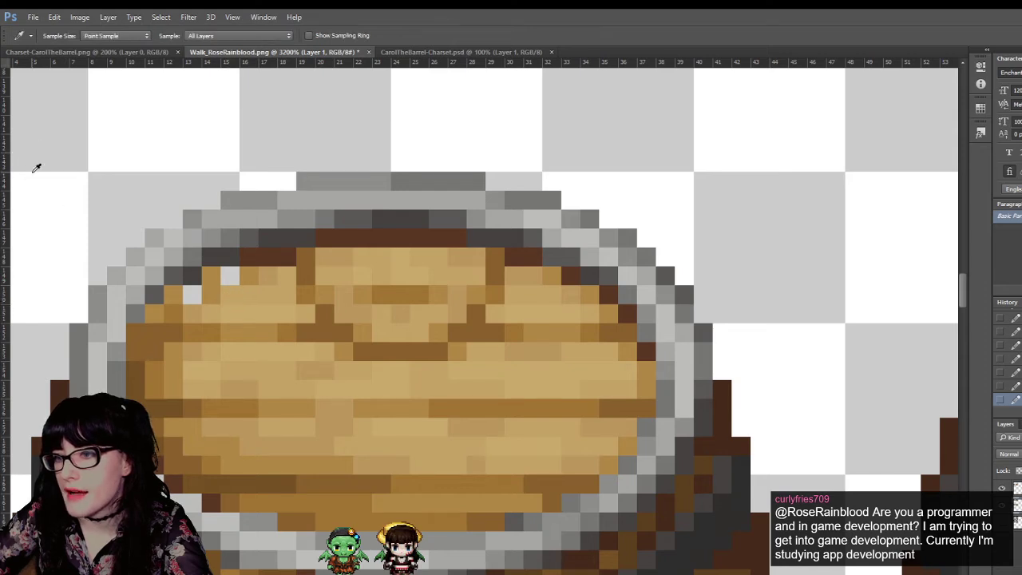
click(16, 199)
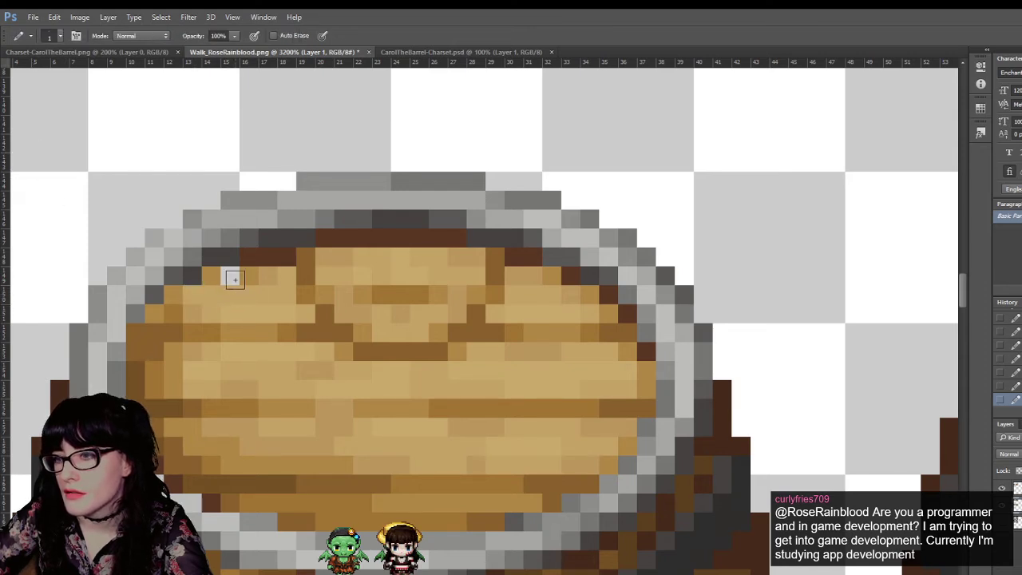
click(13, 170)
click(12, 198)
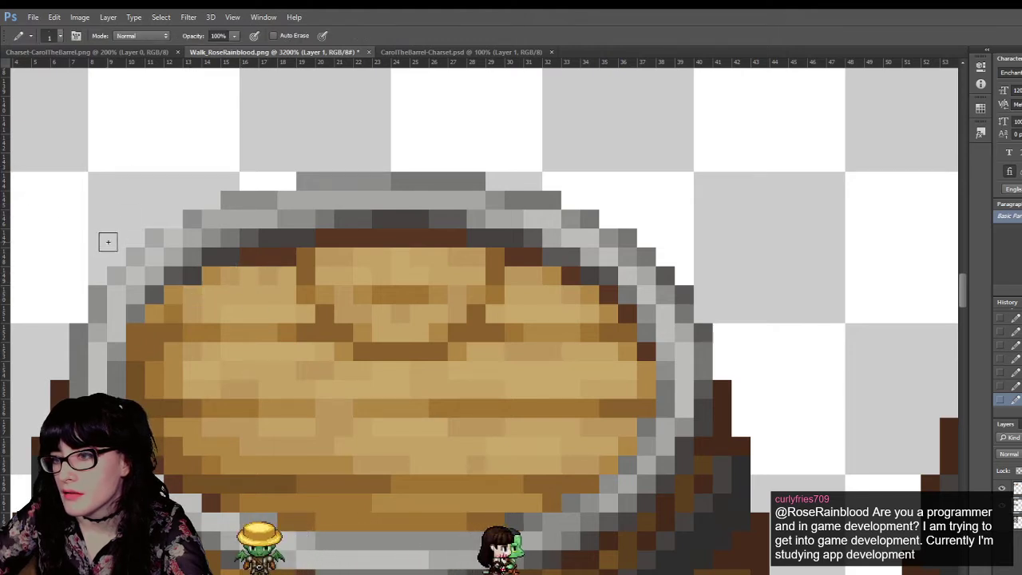
click(10, 165)
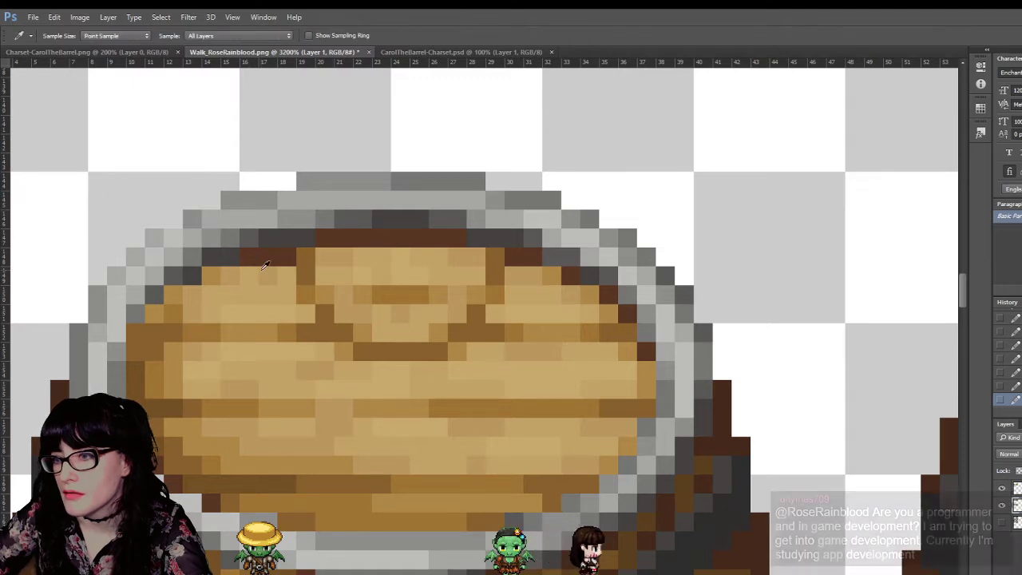
click(14, 195)
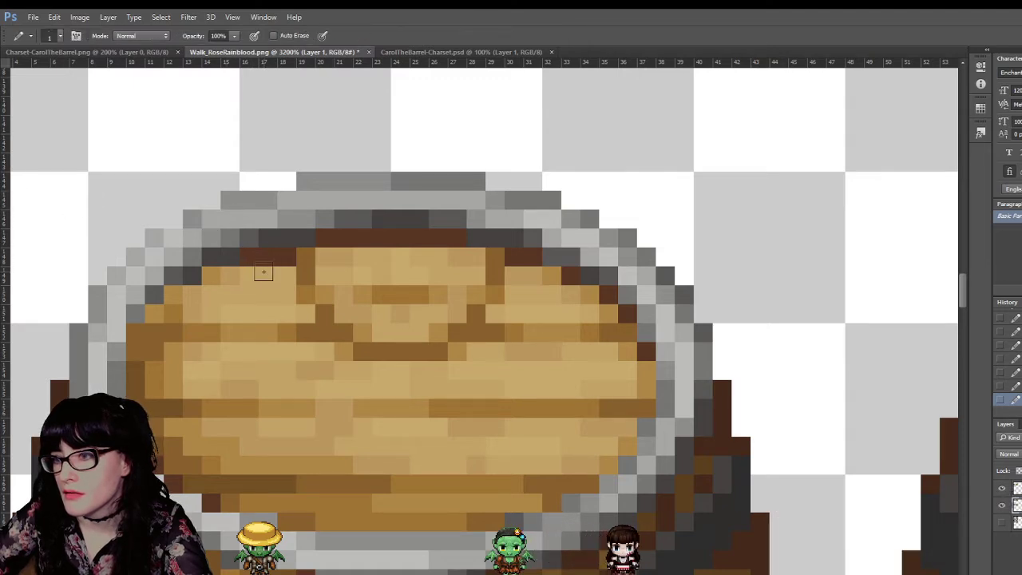
Step: Toggle Layer 1's visibility and compare the repaired lid with the other barrels across the whole sheet
scroll(237, 307, down, 1)
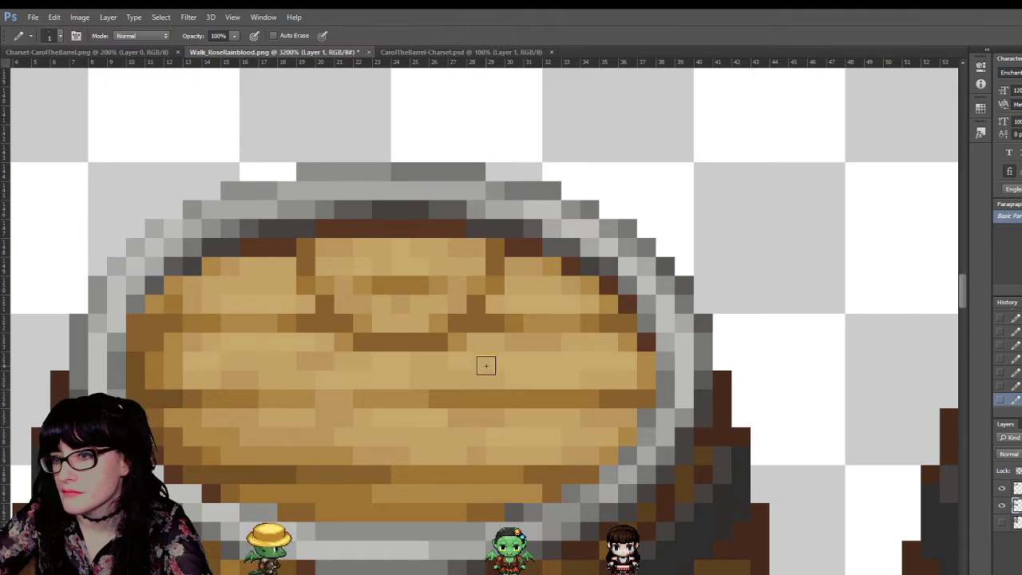
click(1003, 505)
click(1003, 505)
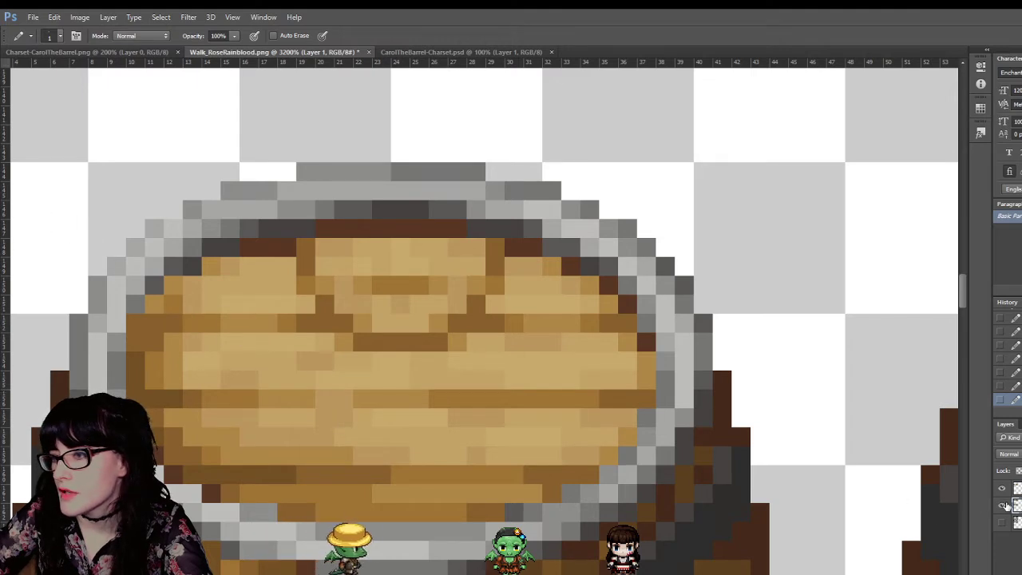
key(z)
alt+click(564, 347)
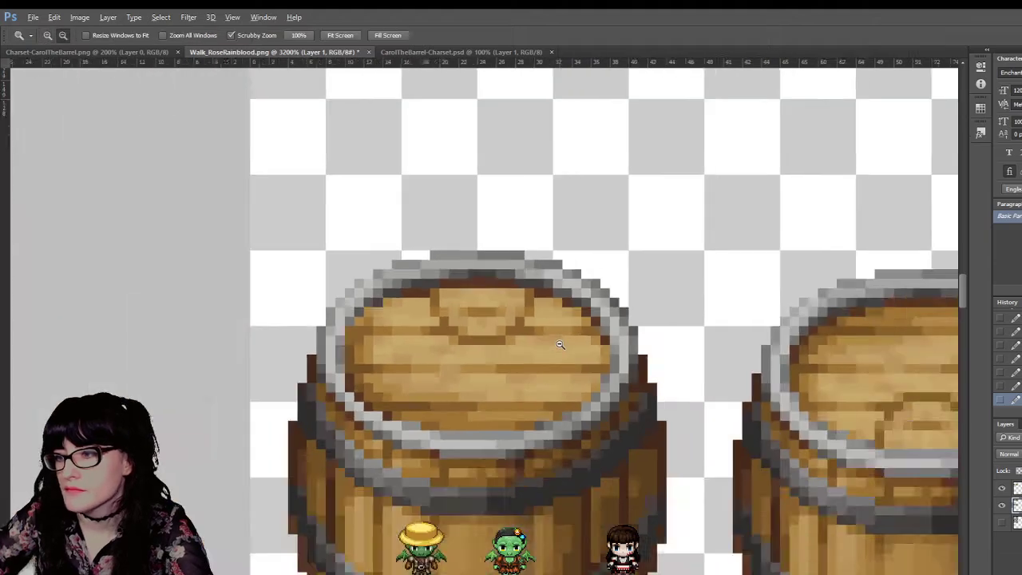
alt+click(564, 347)
alt+click(564, 346)
alt+click(563, 346)
alt+click(564, 346)
alt+click(482, 341)
click(477, 339)
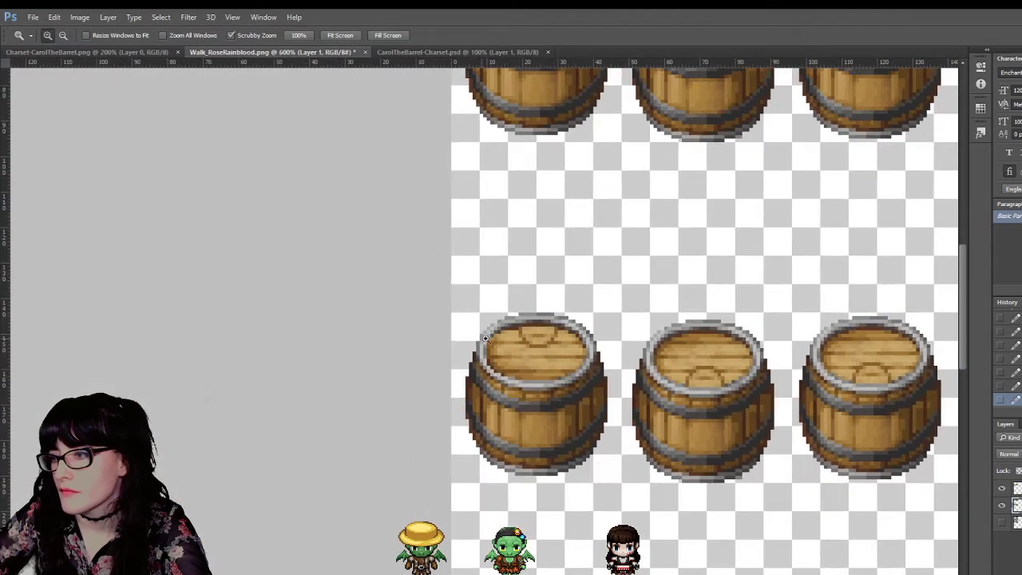
alt+click(550, 358)
alt+click(550, 358)
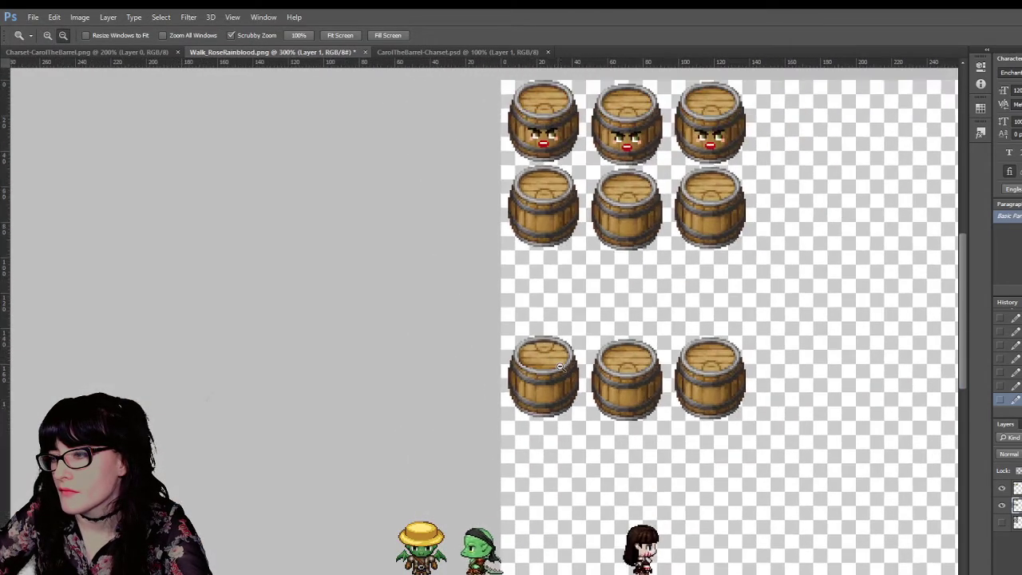
Step: Retouch the shadow along the flipped lid's upper-left inner rim with the Pencil, using dark tones sampled from the neighbouring barrel
alt+click(597, 402)
drag(156, 303, 102, 264)
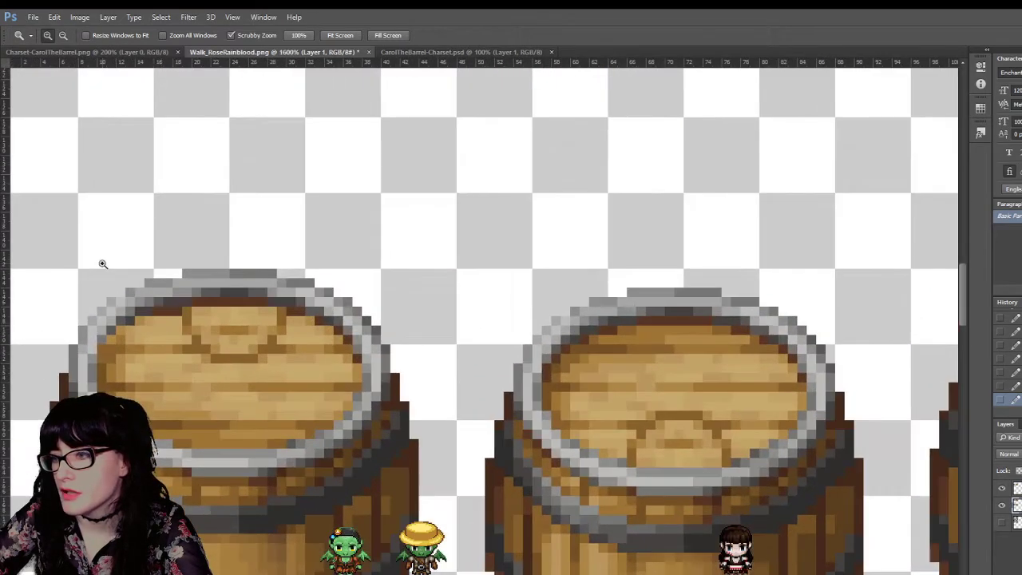
key(i)
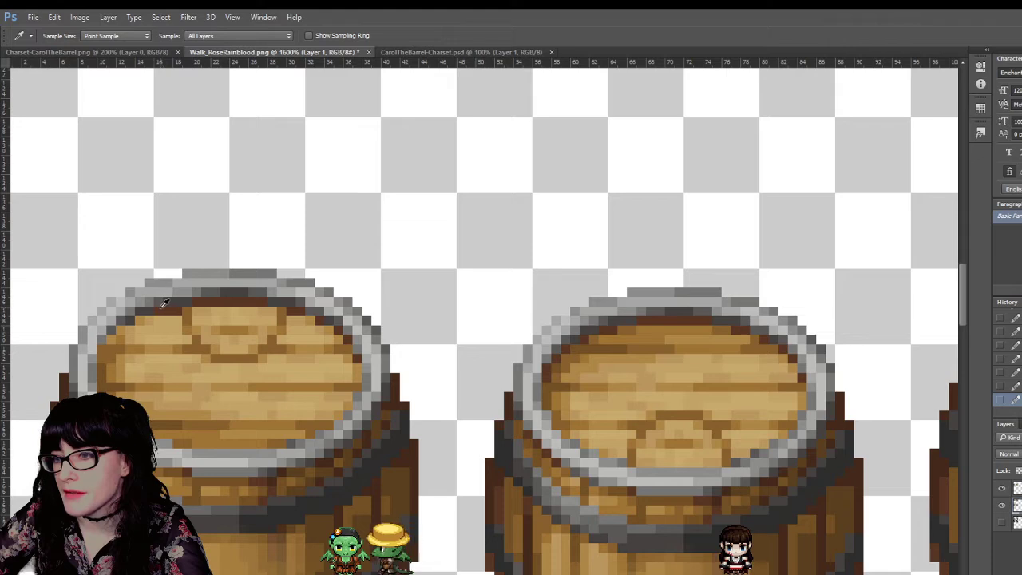
key(b)
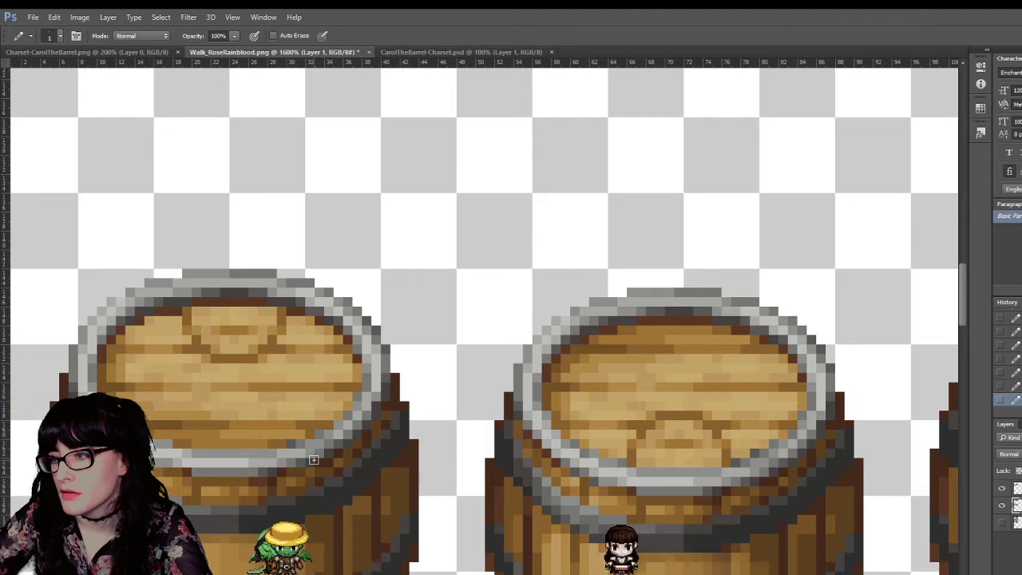
key(i)
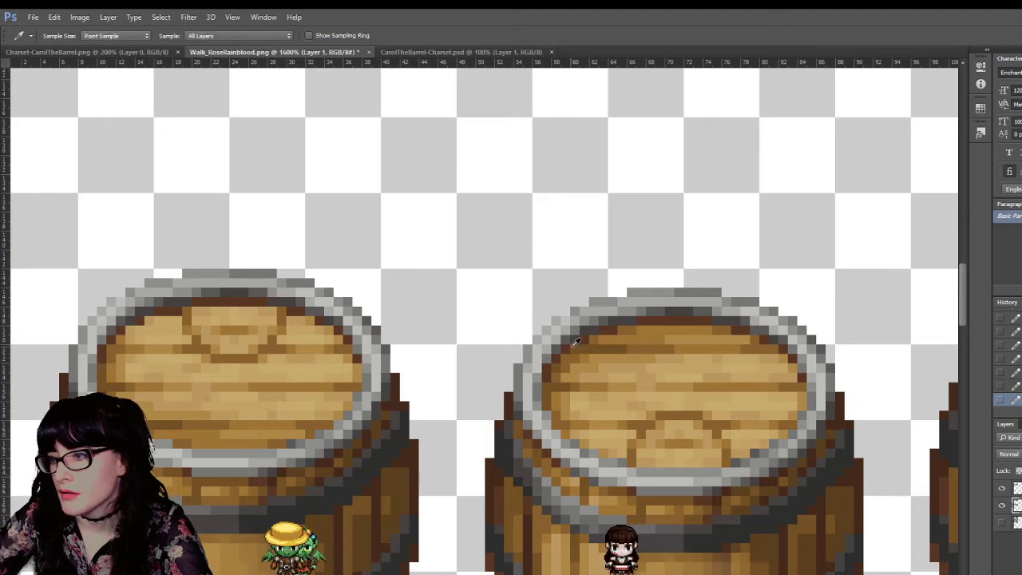
key(b)
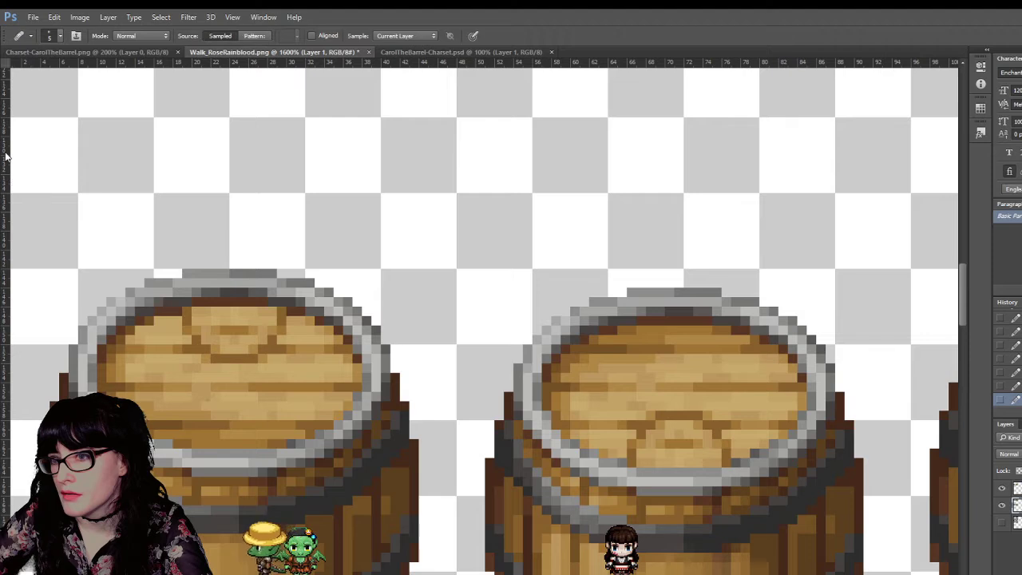
key(c)
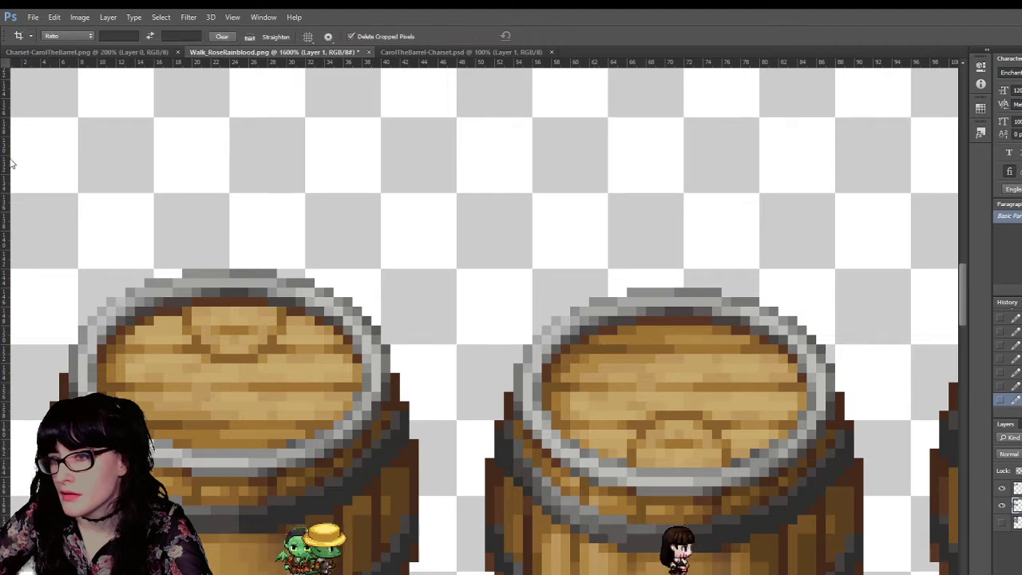
key(i)
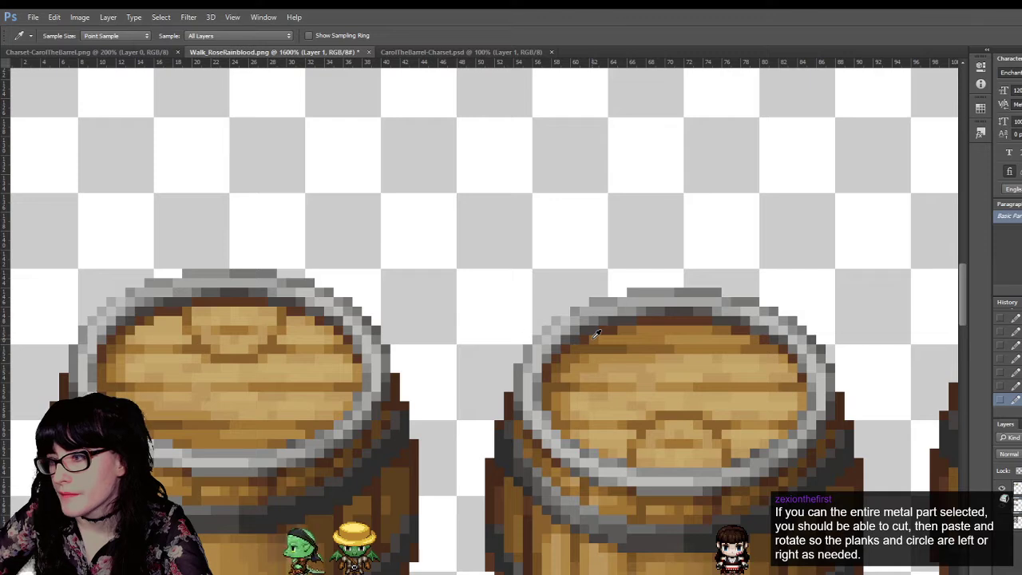
key(b)
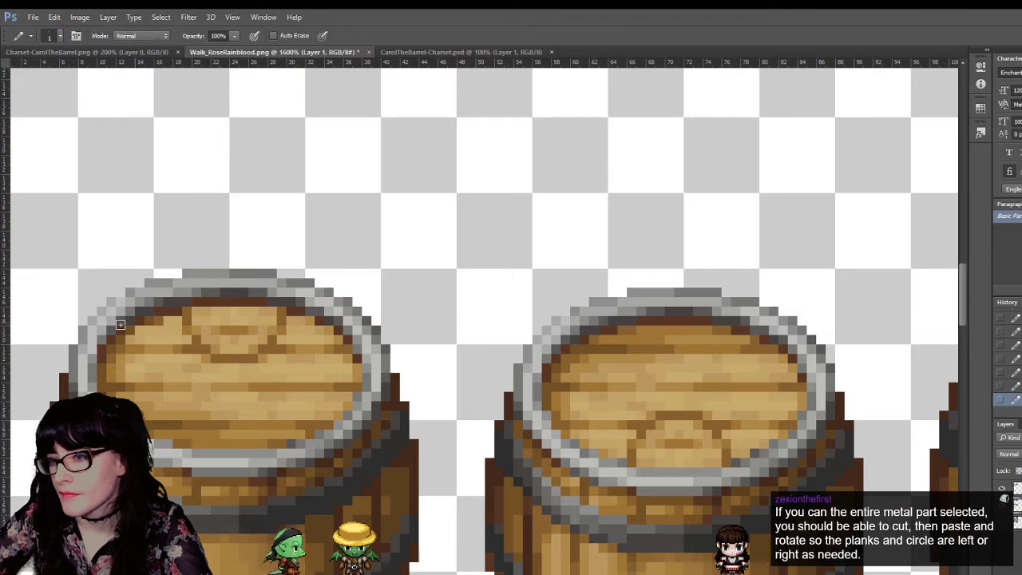
key(i)
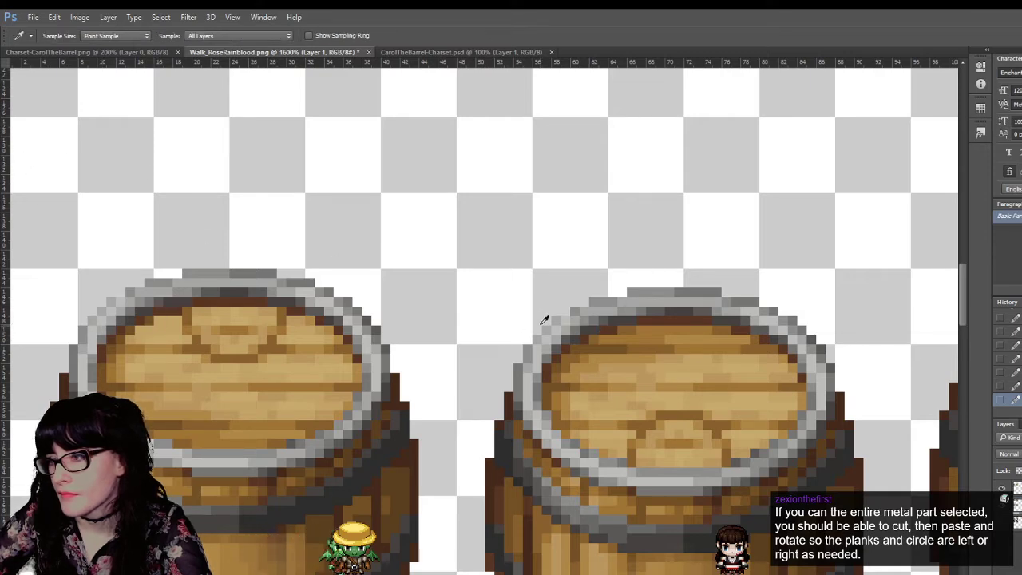
key(b)
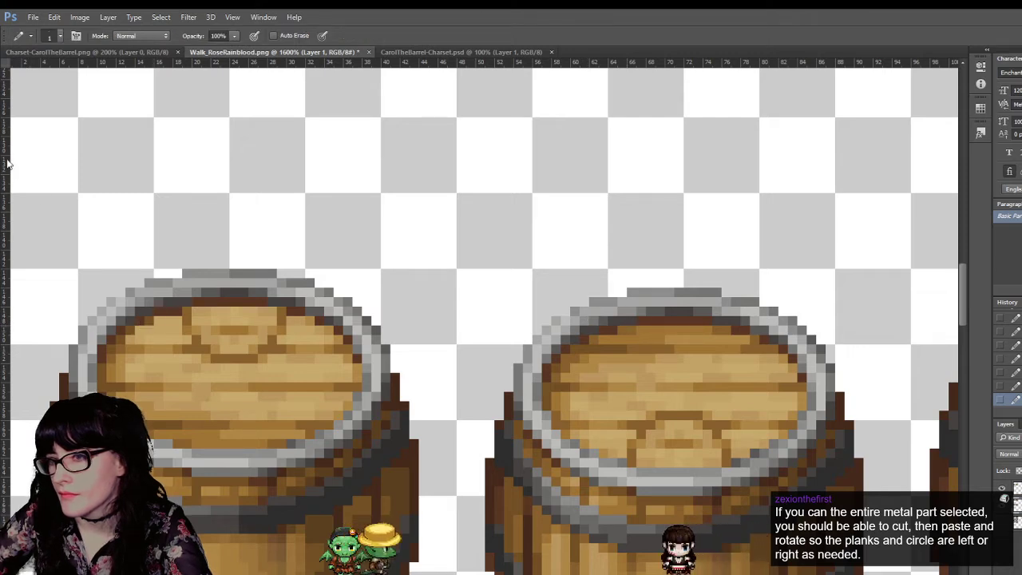
key(i)
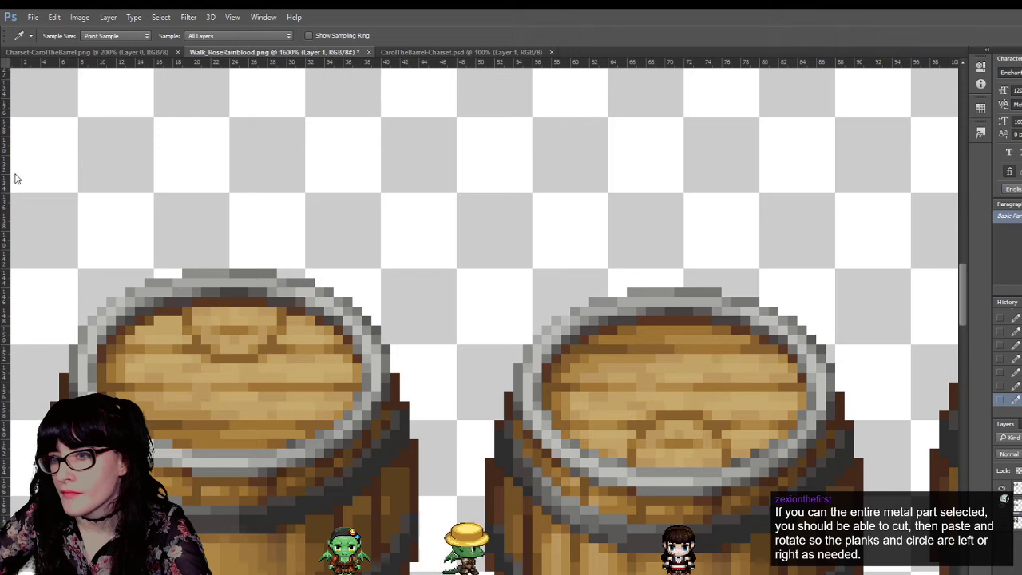
key(b)
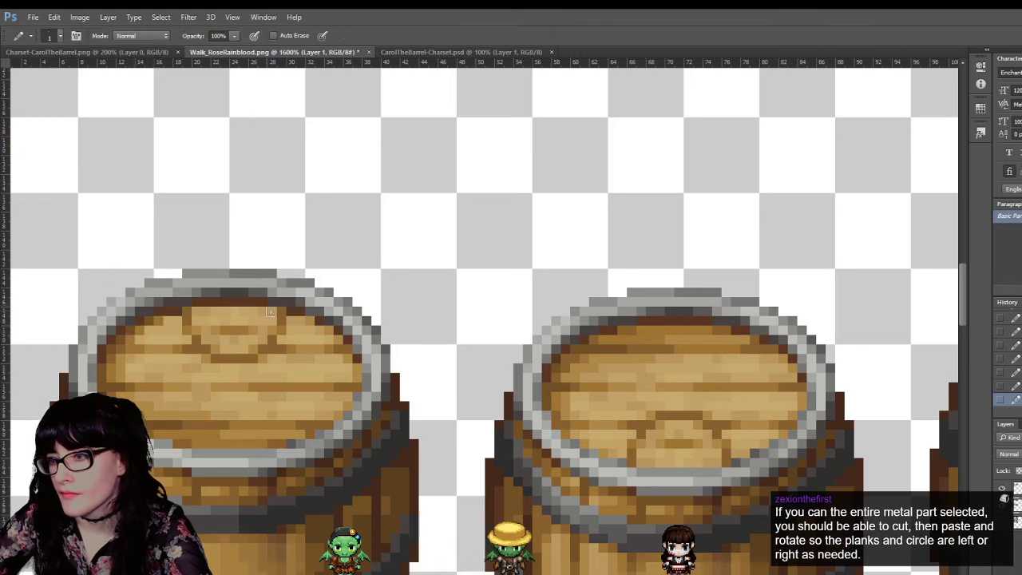
Step: Compare the retouched flipped lid with the other barrels across the whole sheet
key(z)
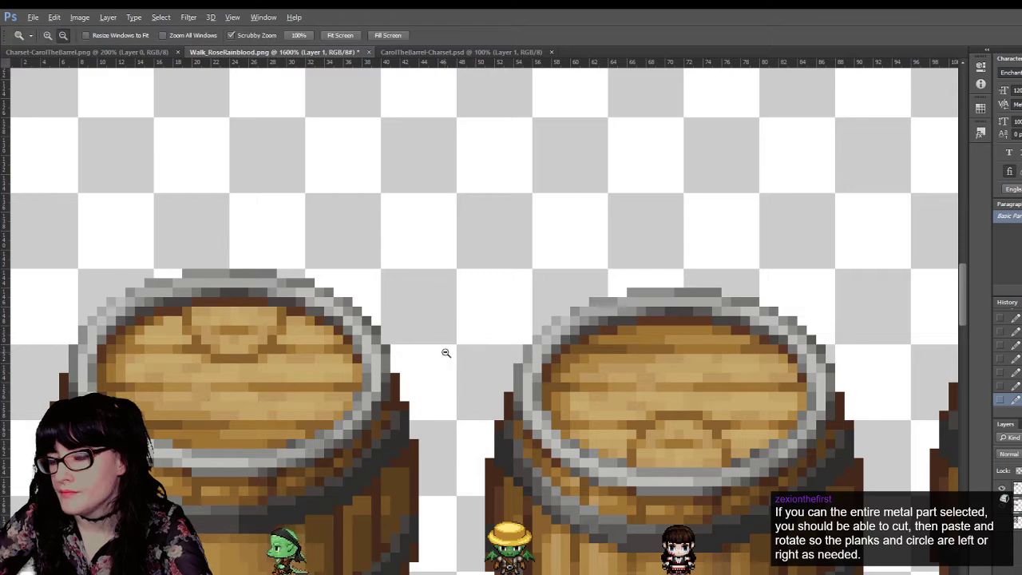
alt+click(446, 352)
alt+click(446, 353)
alt+click(455, 356)
alt+click(554, 392)
alt+click(567, 399)
alt+click(583, 413)
alt+click(607, 421)
alt+click(614, 421)
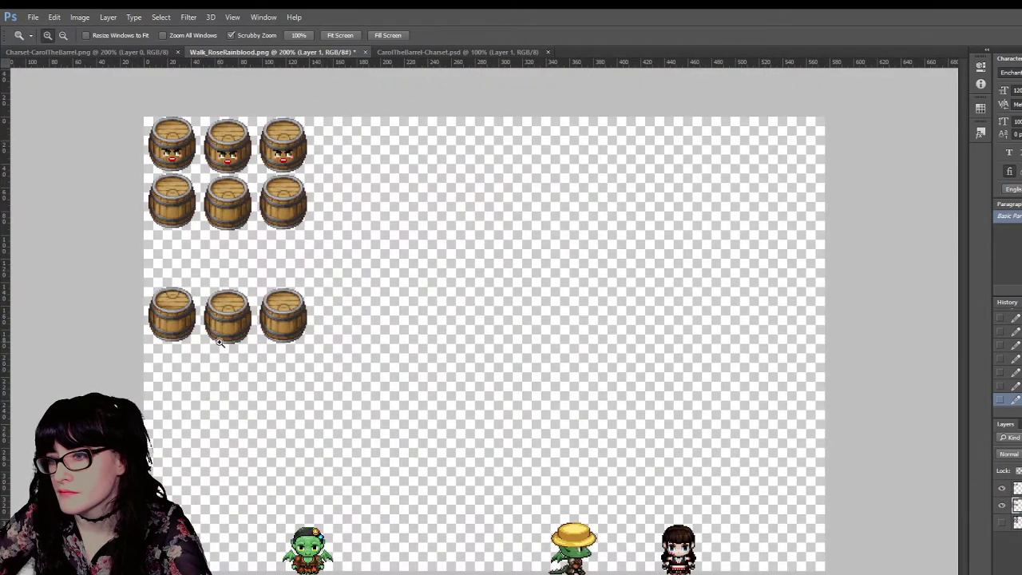
Step: Select the first back-view barrel with the flipped lid, show the grid lines, and copy the selection to its own layer
click(183, 327)
click(167, 324)
click(165, 323)
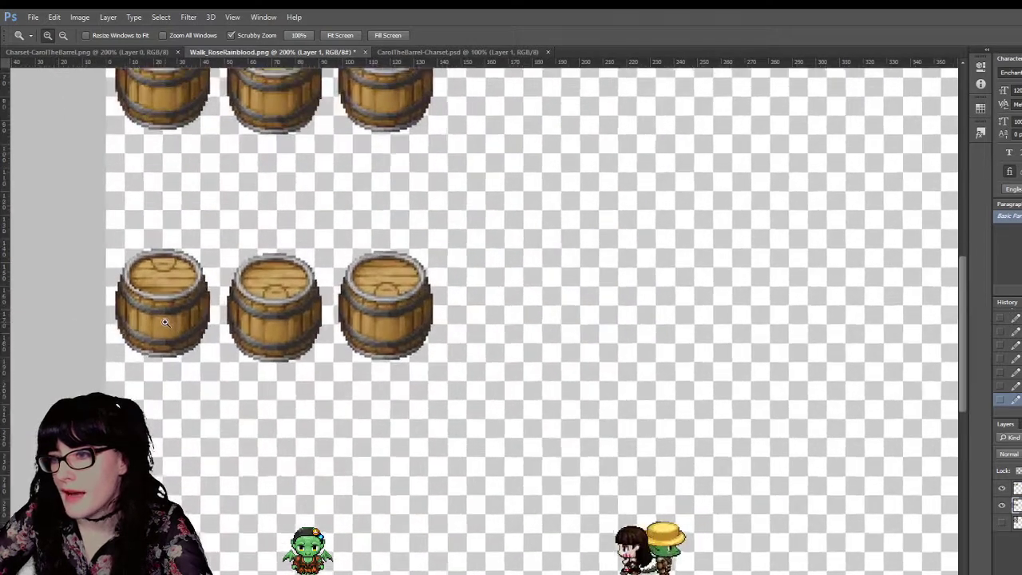
click(164, 323)
click(165, 323)
scroll(227, 267, up, 1)
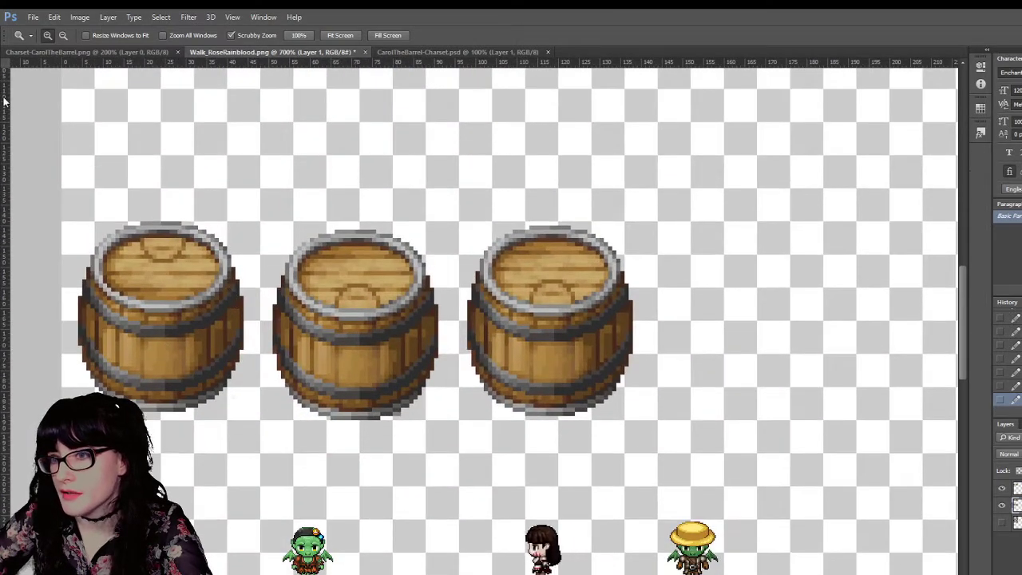
key(m)
drag(66, 214, 255, 423)
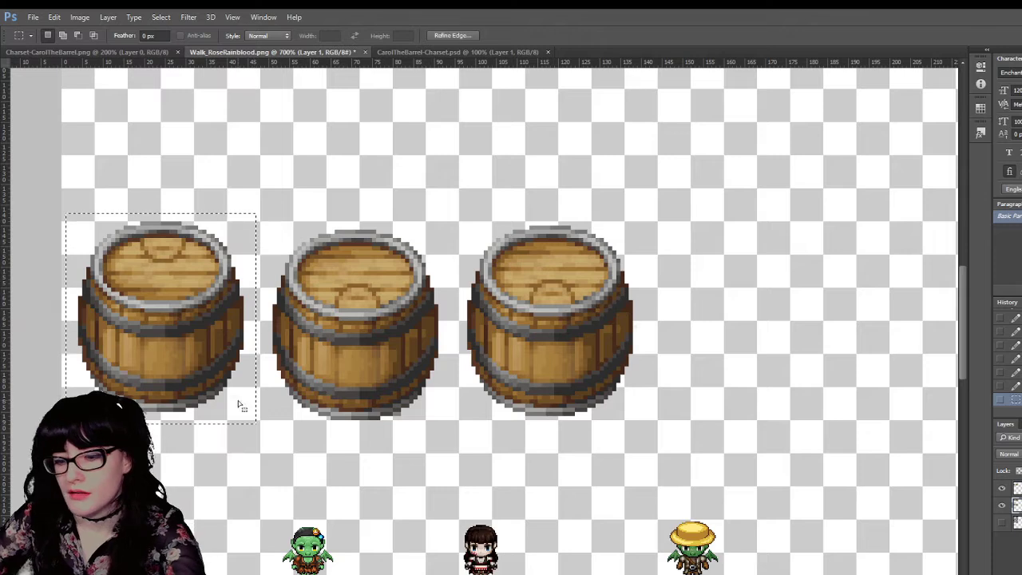
click(1002, 505)
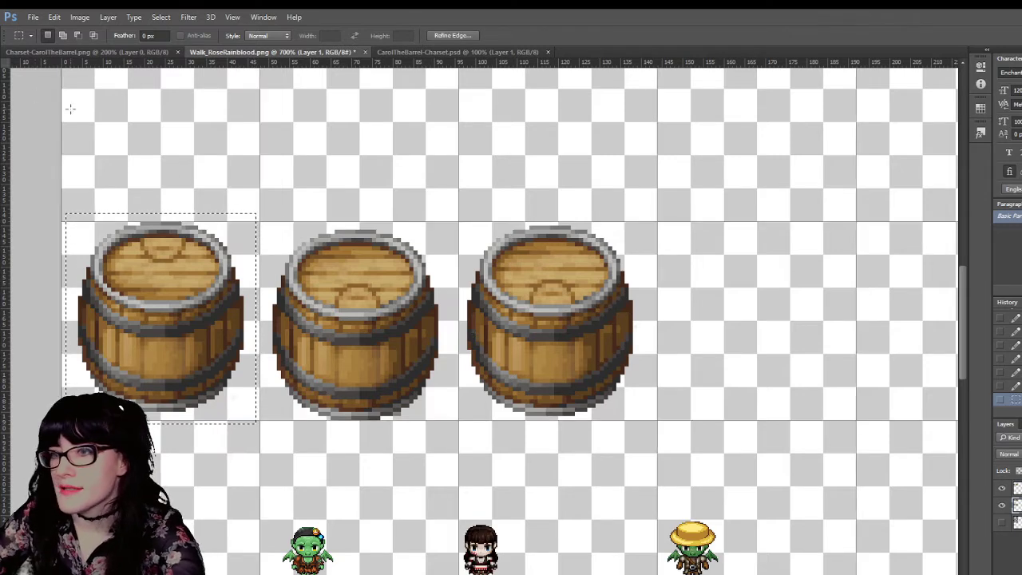
key(v)
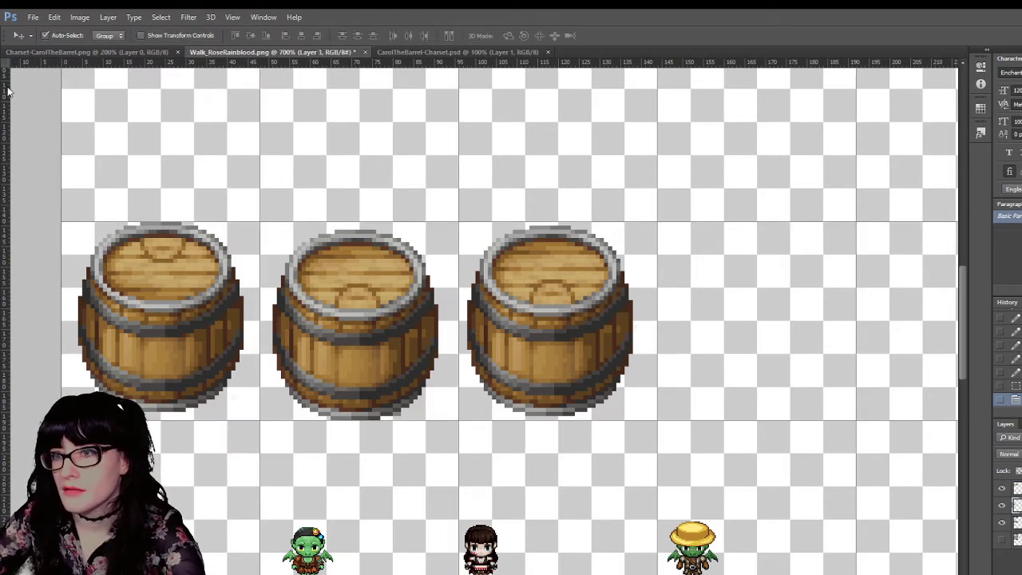
Step: Place a copy of the flipped-lid barrel over the second back-view frame and check it against Layer 1
drag(151, 294, 568, 313)
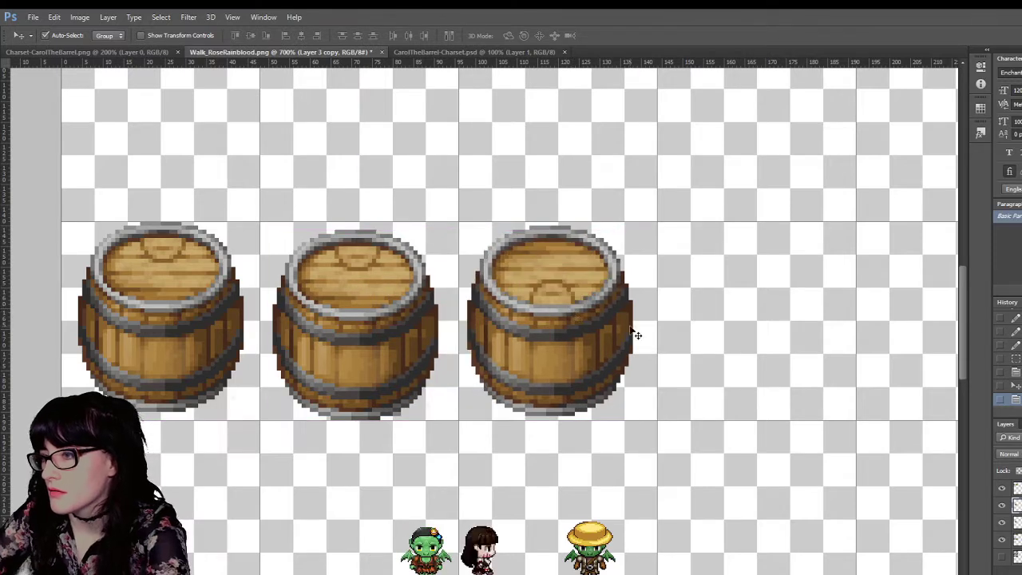
key(ctrl+e)
key(ctrl+e)
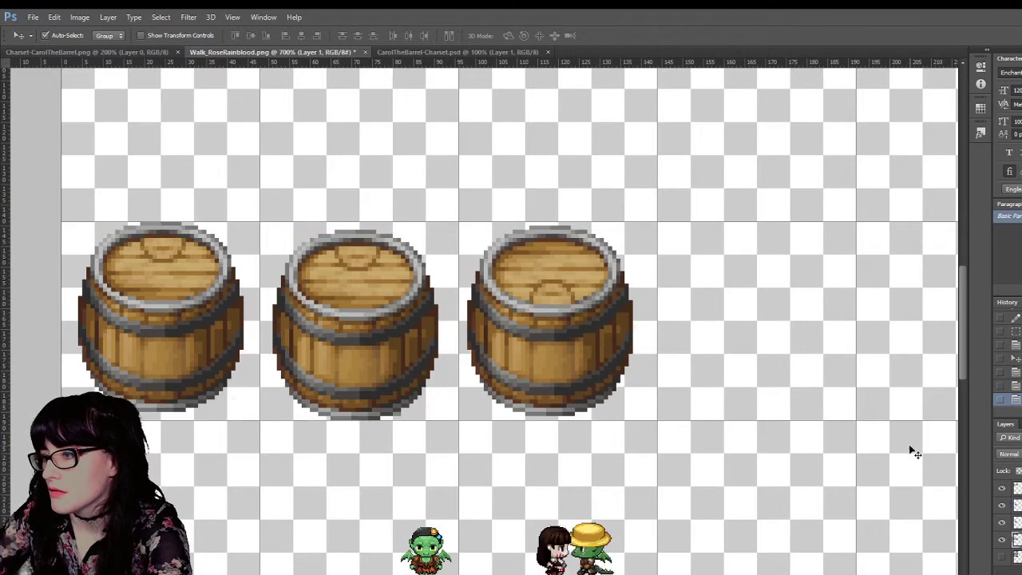
click(1002, 542)
click(1003, 541)
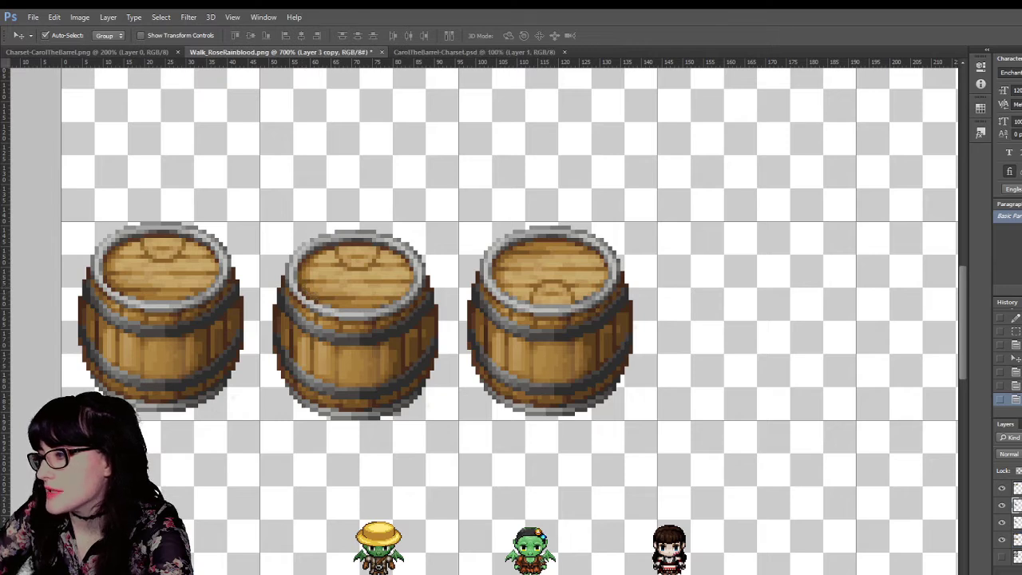
Step: Duplicate the flipped-lid barrel, align the copy over the third back-view frame, and merge the barrel layers
key(ctrl+j)
drag(387, 334, 583, 341)
key(Left)
key(Up)
key(Up)
key(Up)
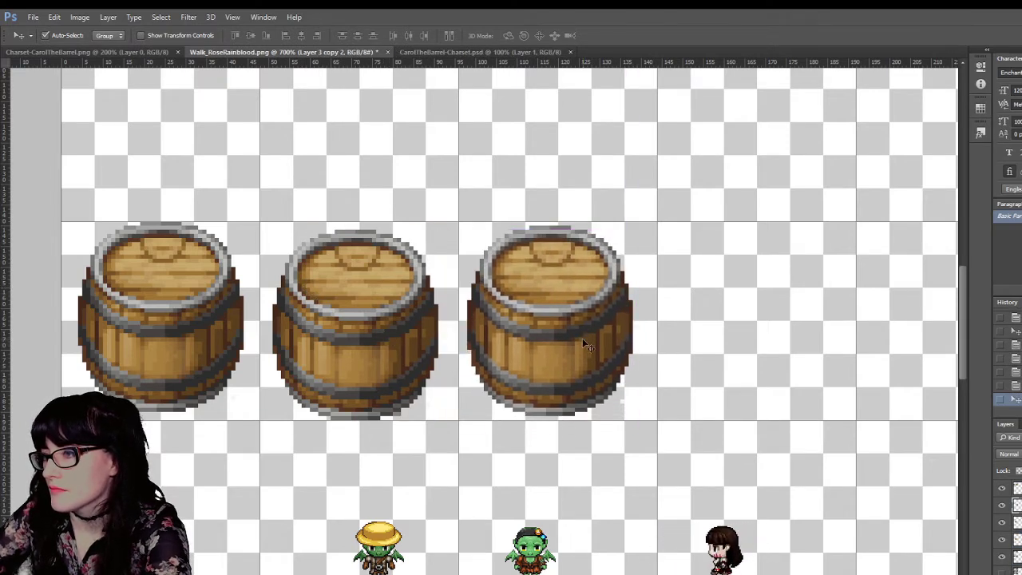
click(1001, 510)
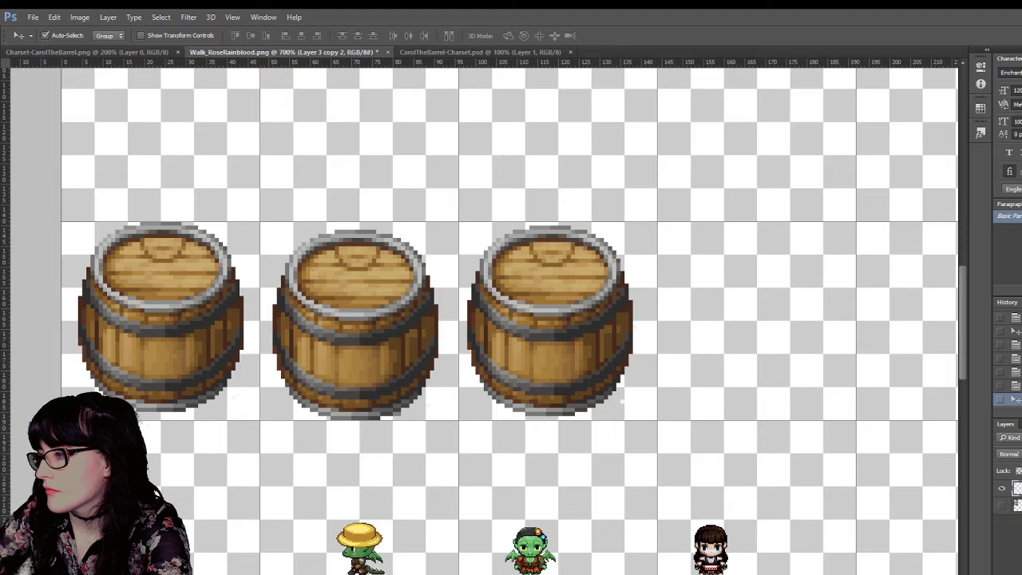
Step: Delete the stray pixels at the lower-right base of the middle back-view barrel and clear the selection
key(m)
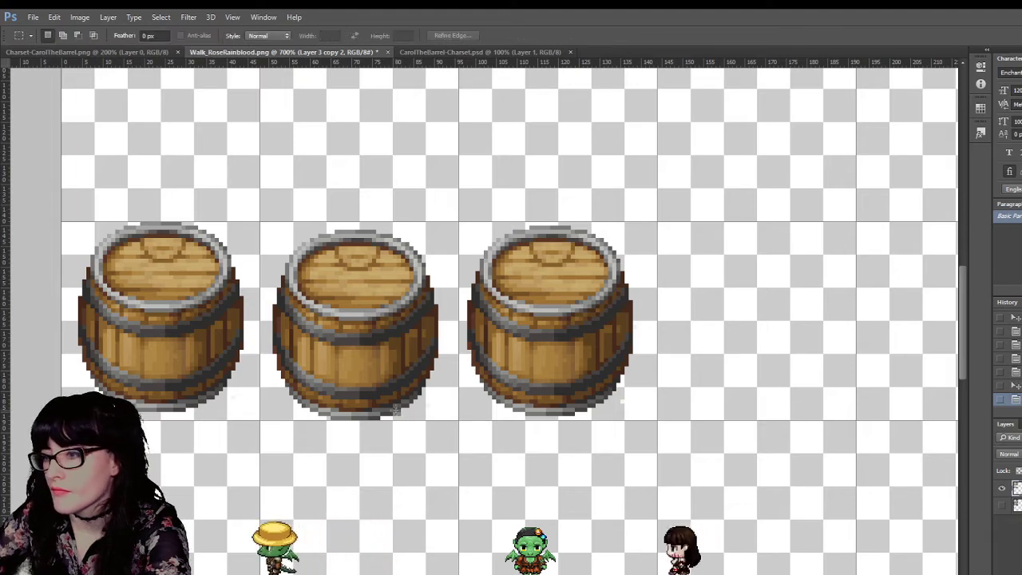
drag(417, 444, 393, 412)
key(Delete)
key(Delete)
scroll(406, 298, up, 2)
scroll(406, 298, down, 4)
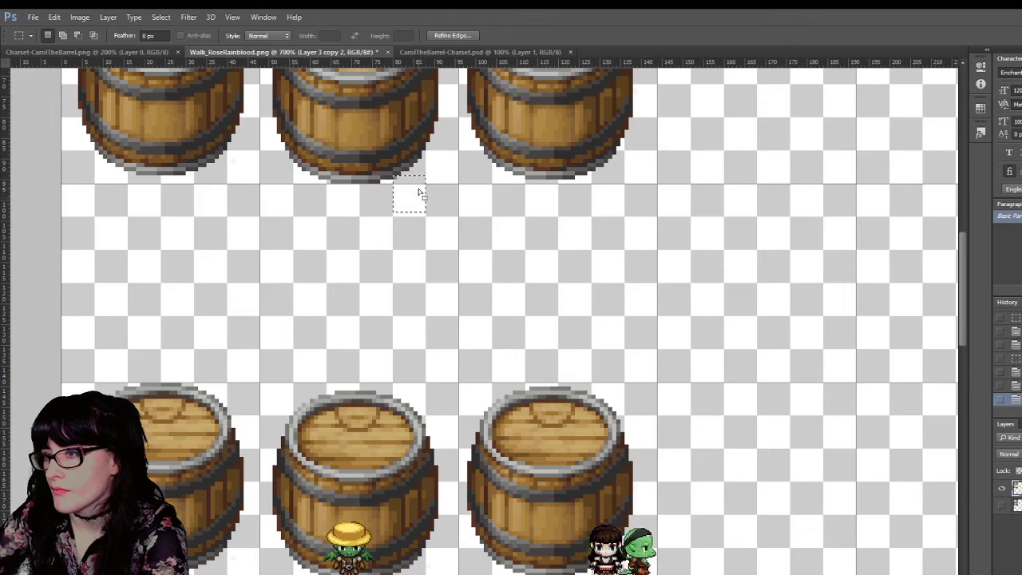
key(ctrl+d)
scroll(411, 190, up, 3)
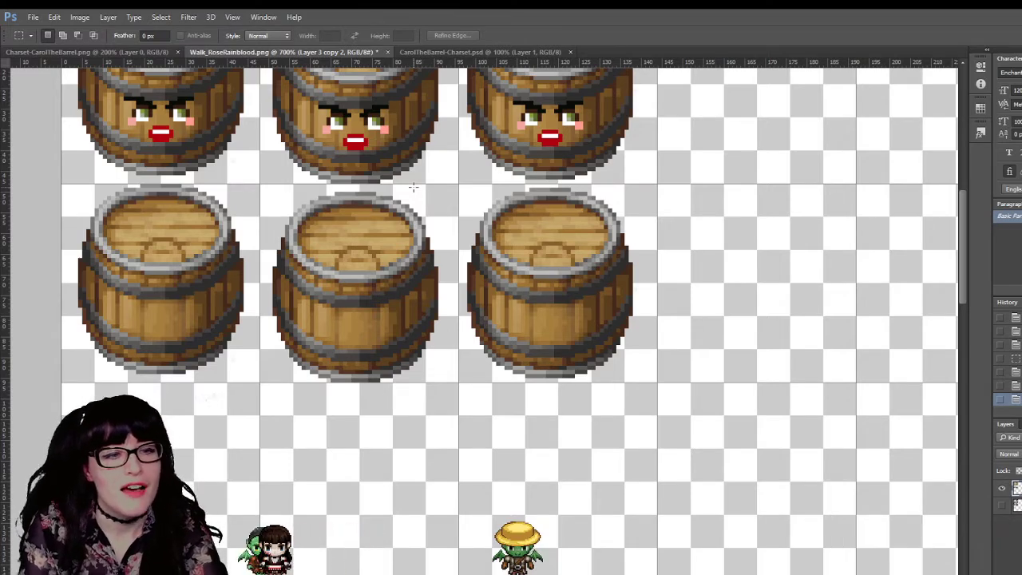
scroll(414, 183, up, 1)
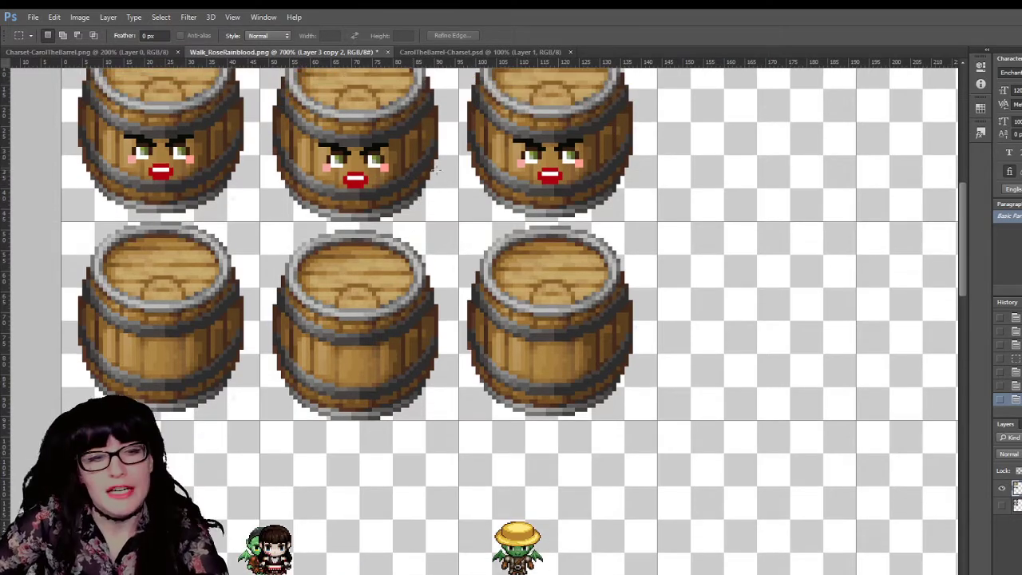
scroll(436, 169, up, 4)
drag(54, 151, 110, 208)
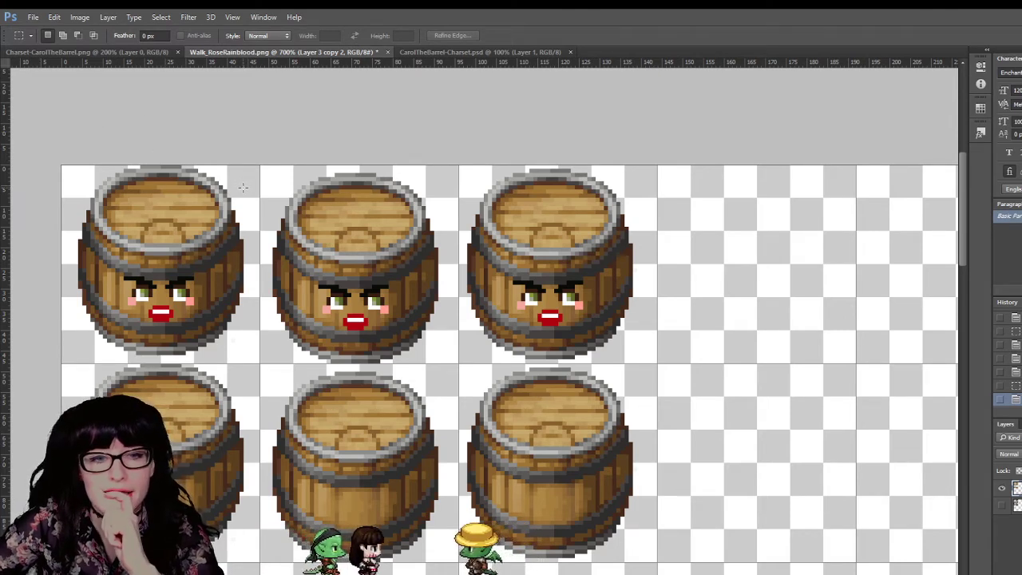
key(c)
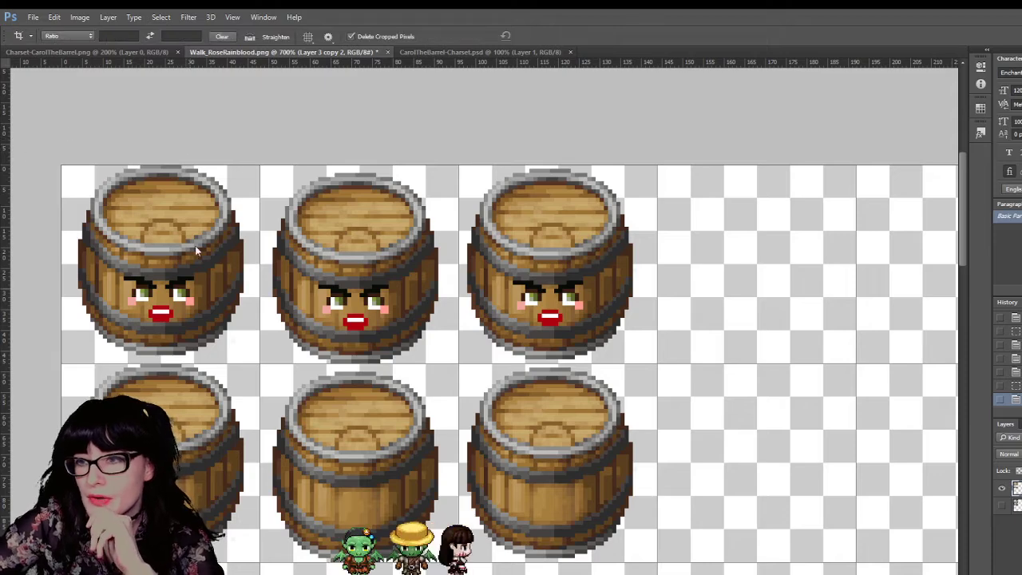
click(169, 129)
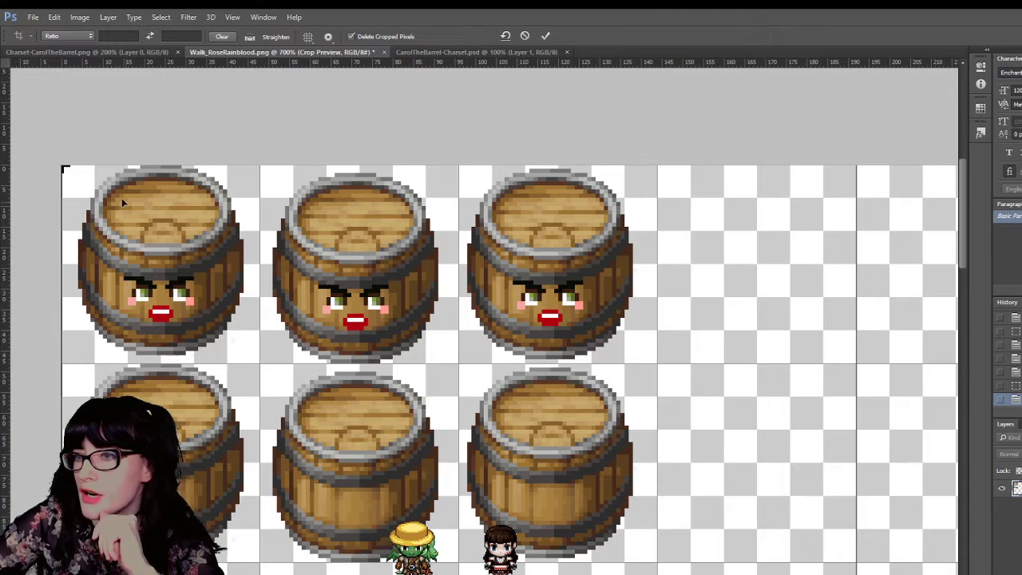
drag(62, 166, 124, 230)
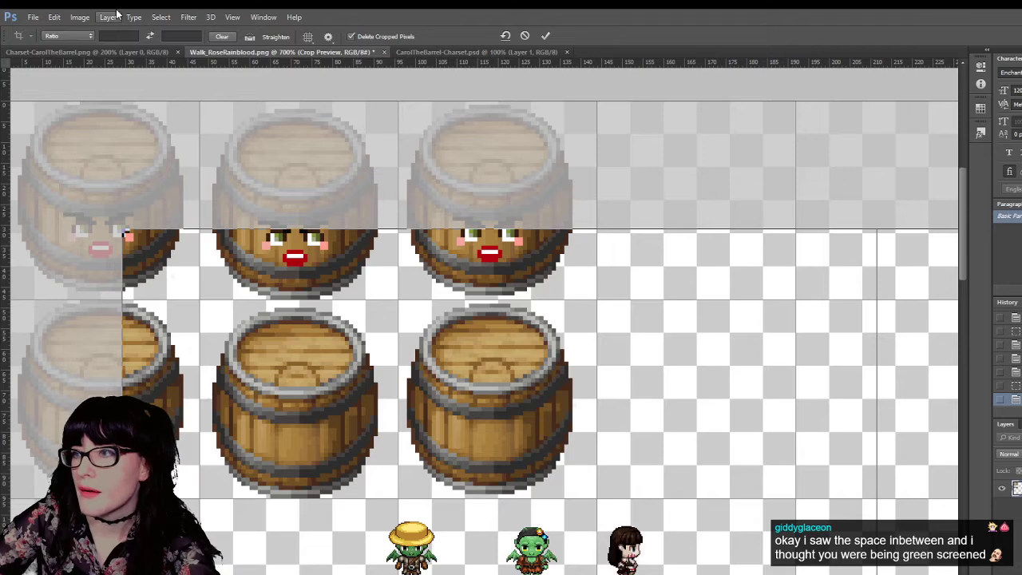
click(505, 35)
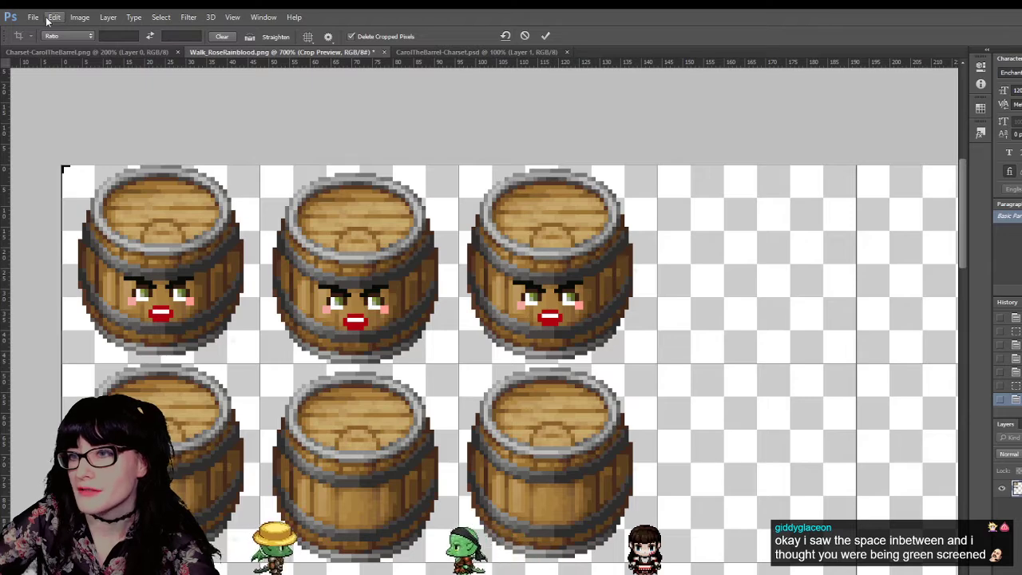
click(523, 37)
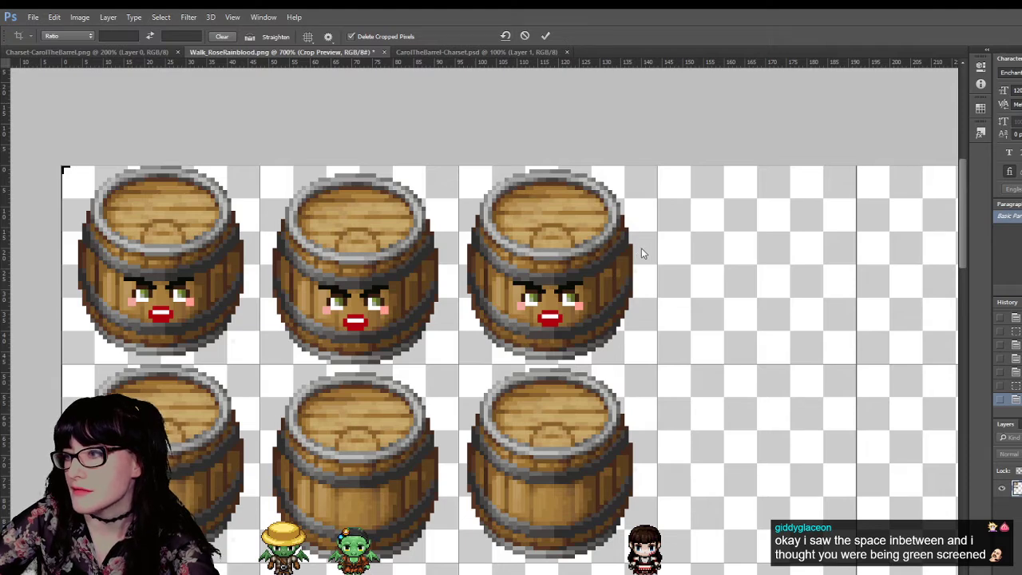
key(m)
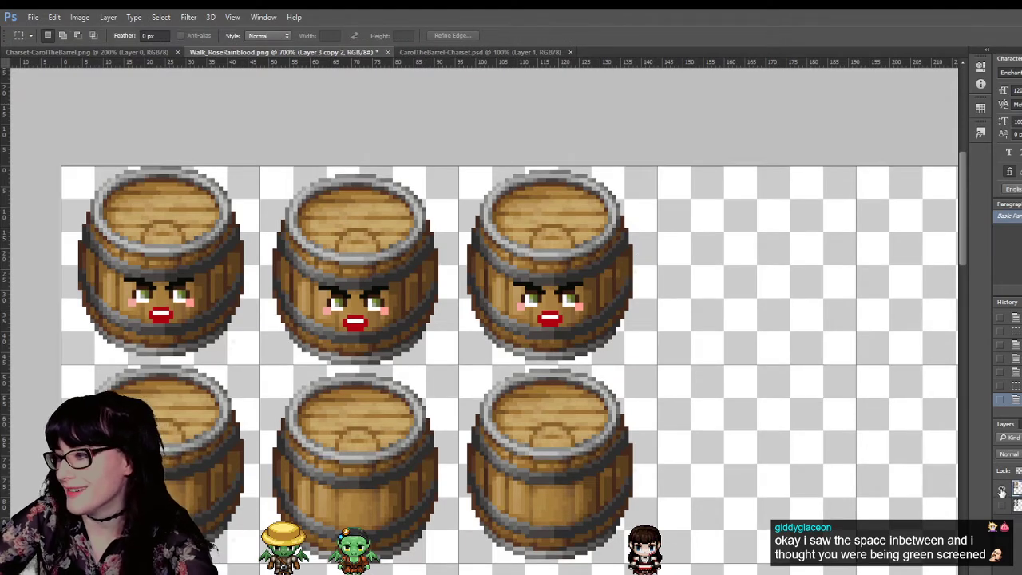
Step: Examine the front-view and back-view barrel rows and the empty rows below them
scroll(208, 367, down, 3)
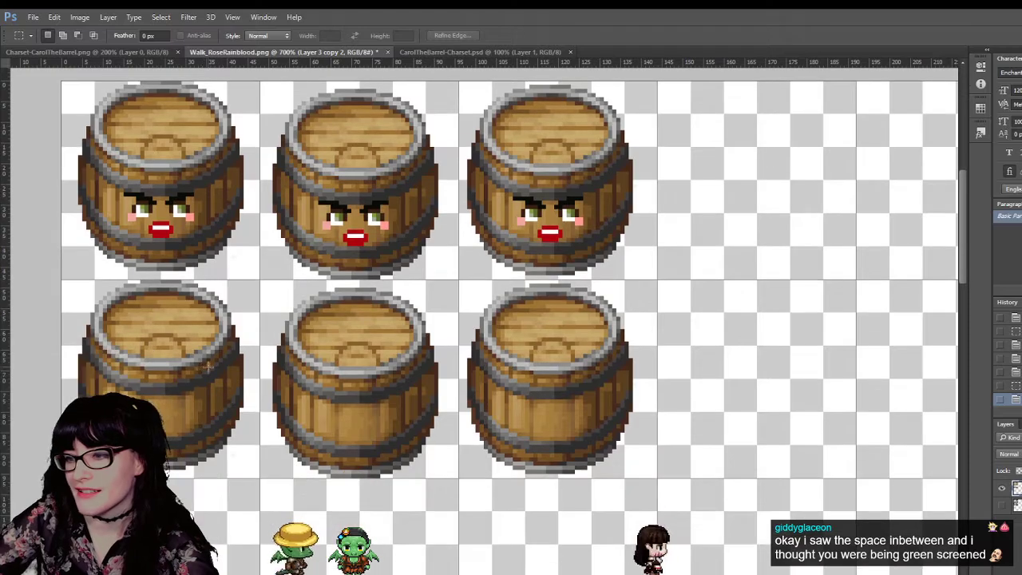
scroll(208, 367, down, 3)
scroll(426, 502, left, 6)
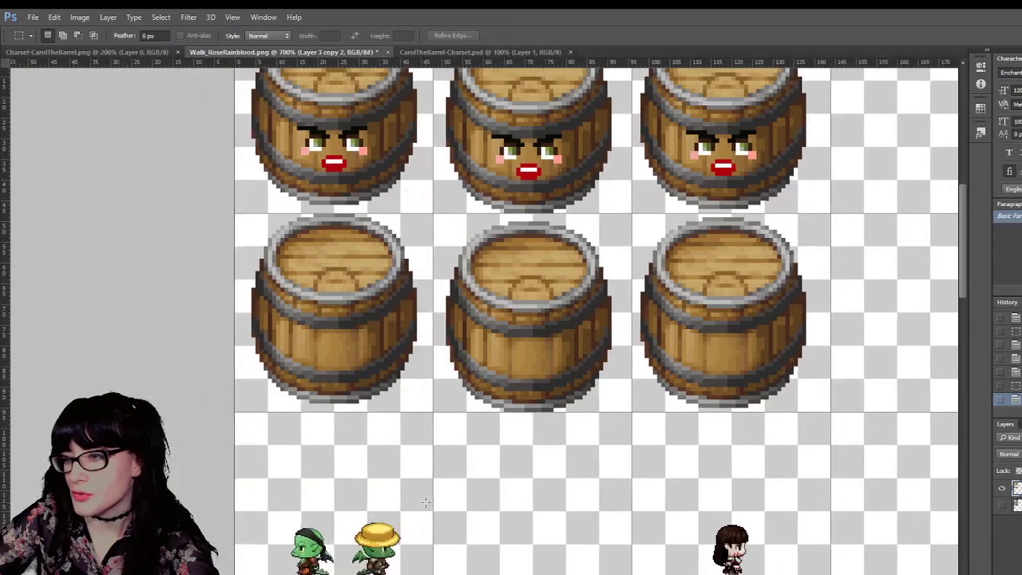
scroll(427, 499, down, 5)
scroll(432, 492, up, 6)
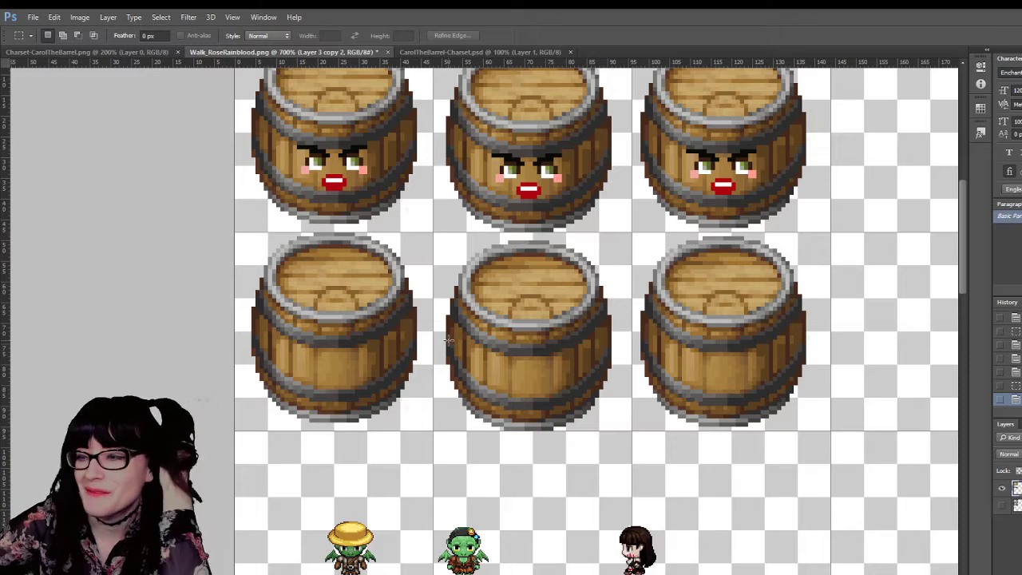
scroll(83, 293, up, 3)
key(z)
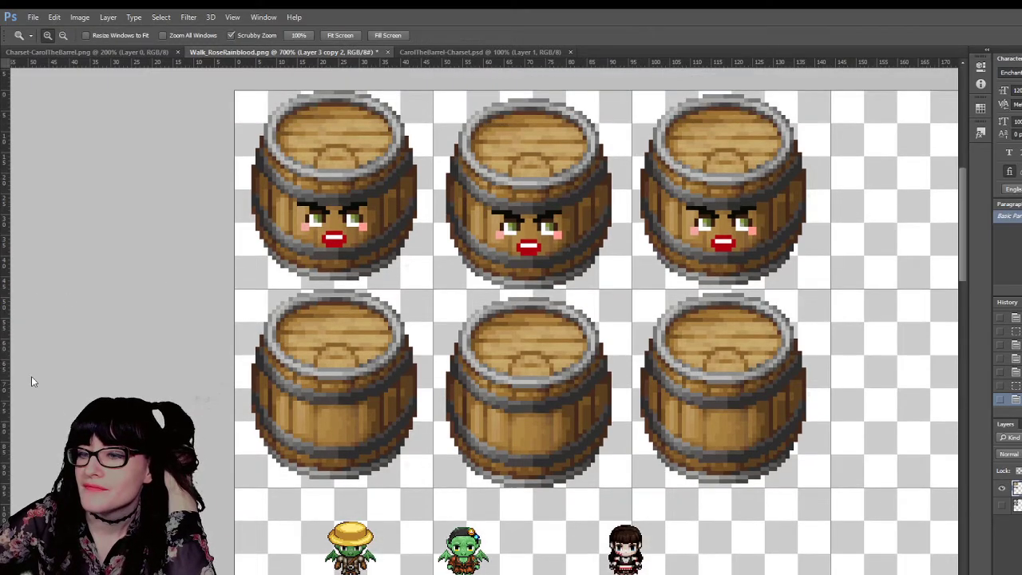
click(344, 308)
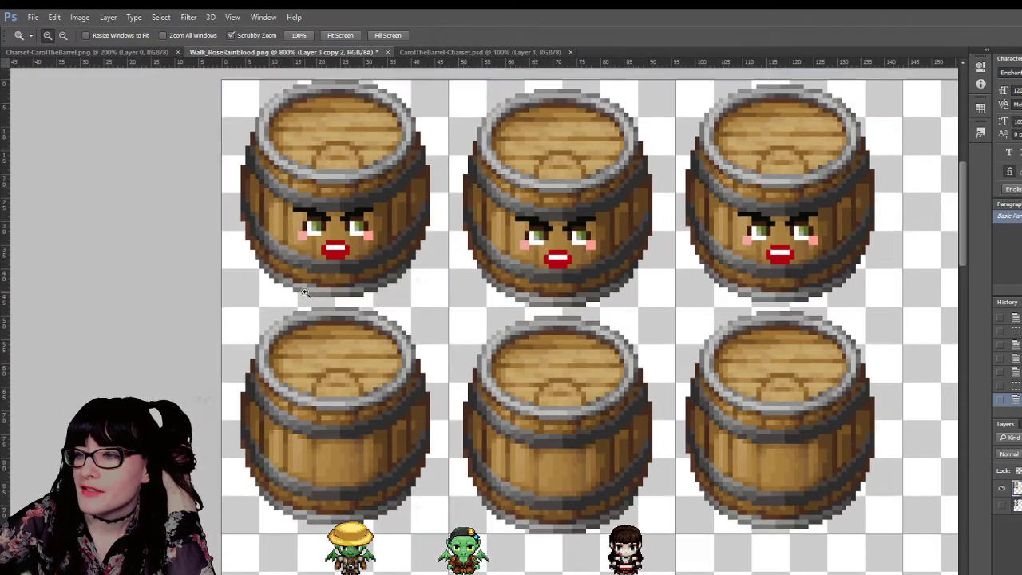
Step: Try rotating the selected lid of the first back-view barrel about 88 degrees, and undo the rotation
key(w)
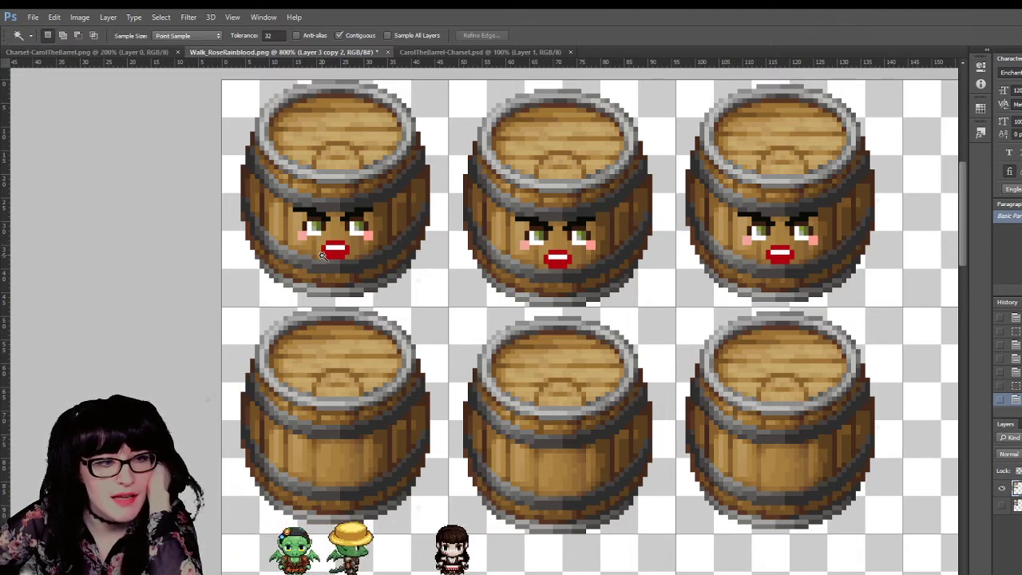
click(272, 340)
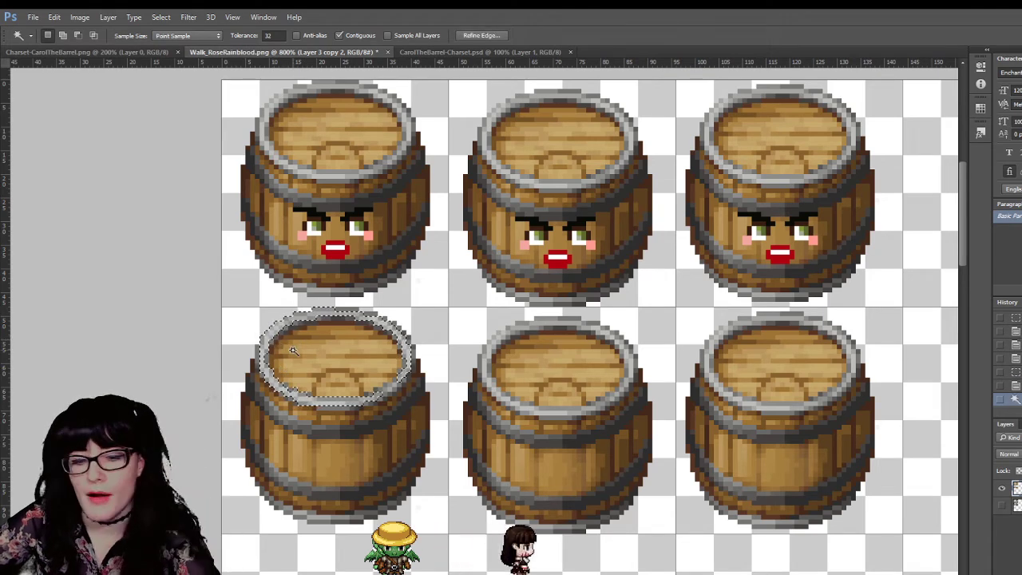
shift+click(283, 340)
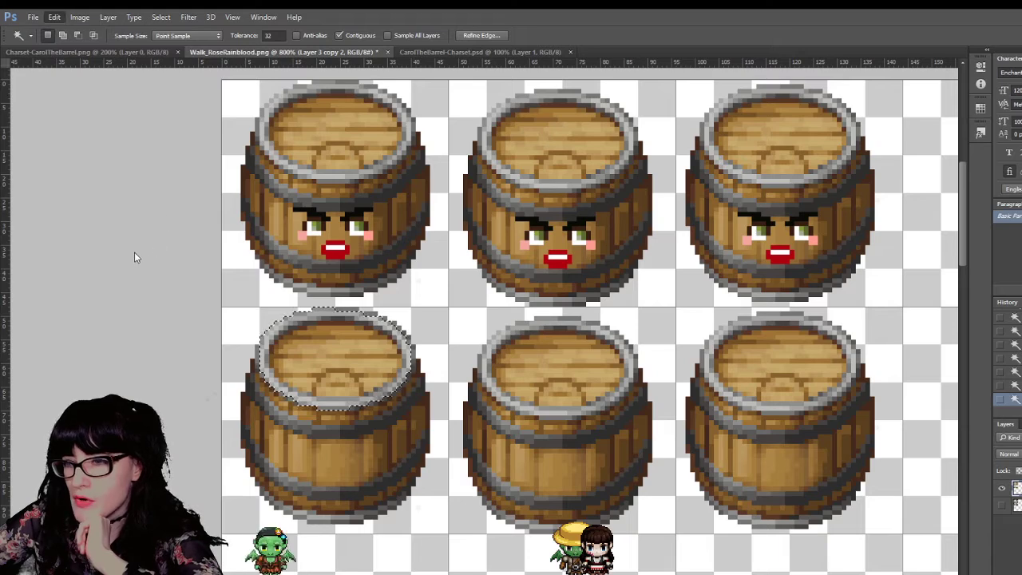
key(ctrl+t)
drag(391, 292, 387, 400)
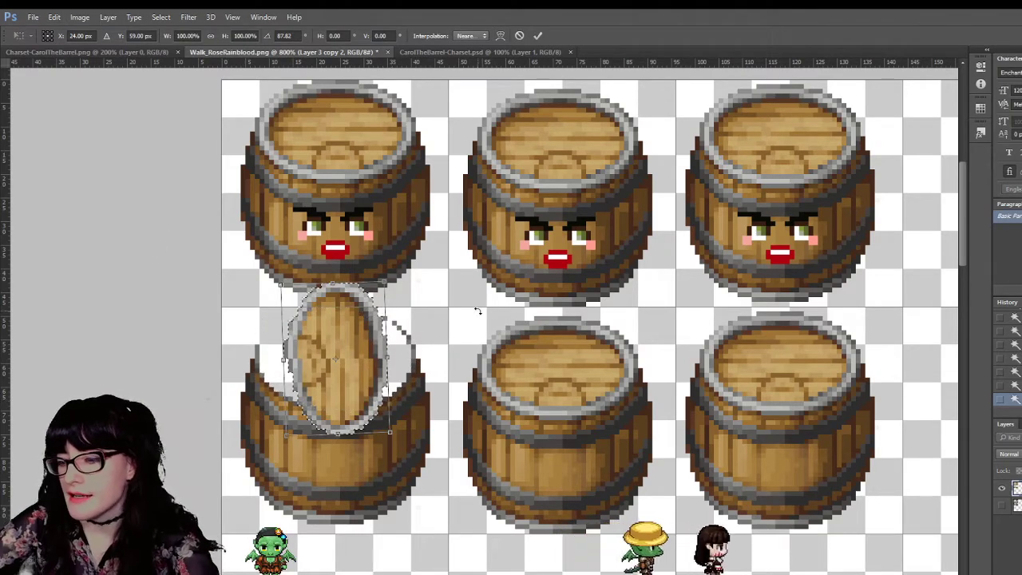
key(Return)
key(ctrl+z)
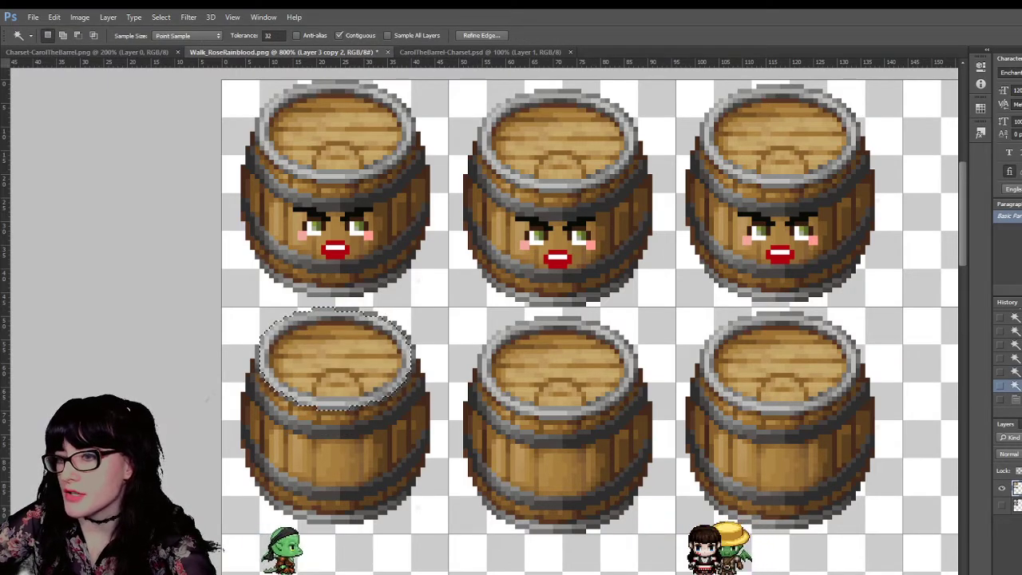
Step: Clear the lid selection and copy the arched notch of the first back-view lid to its own layer
key(z)
click(295, 348)
click(1, 90)
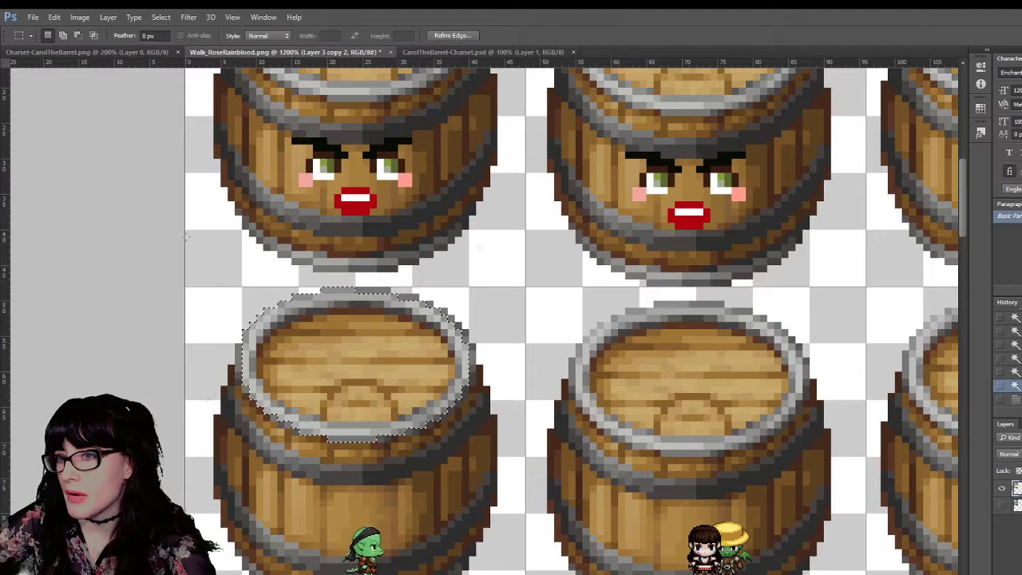
click(402, 380)
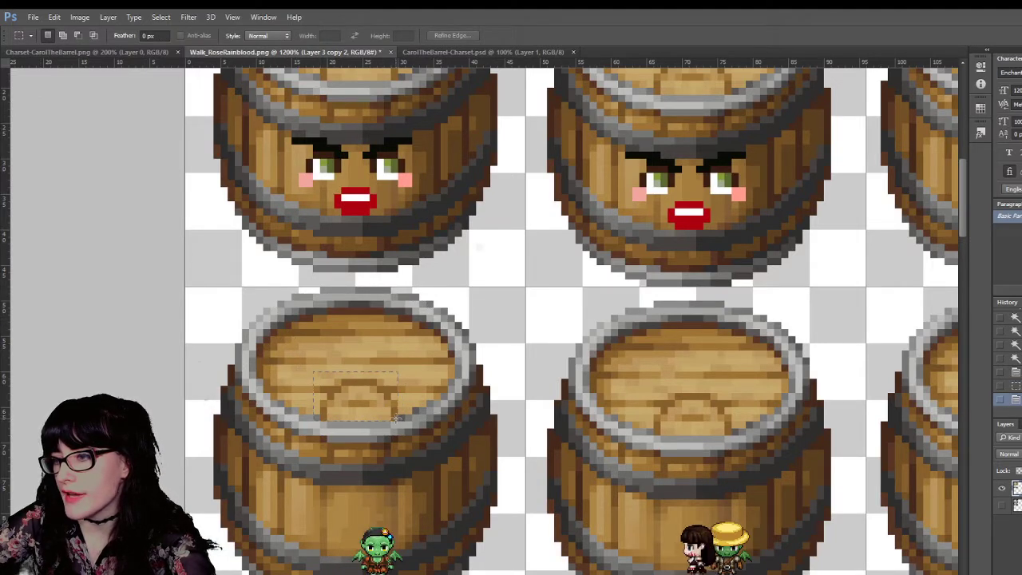
drag(397, 419, 395, 421)
key(ctrl+j)
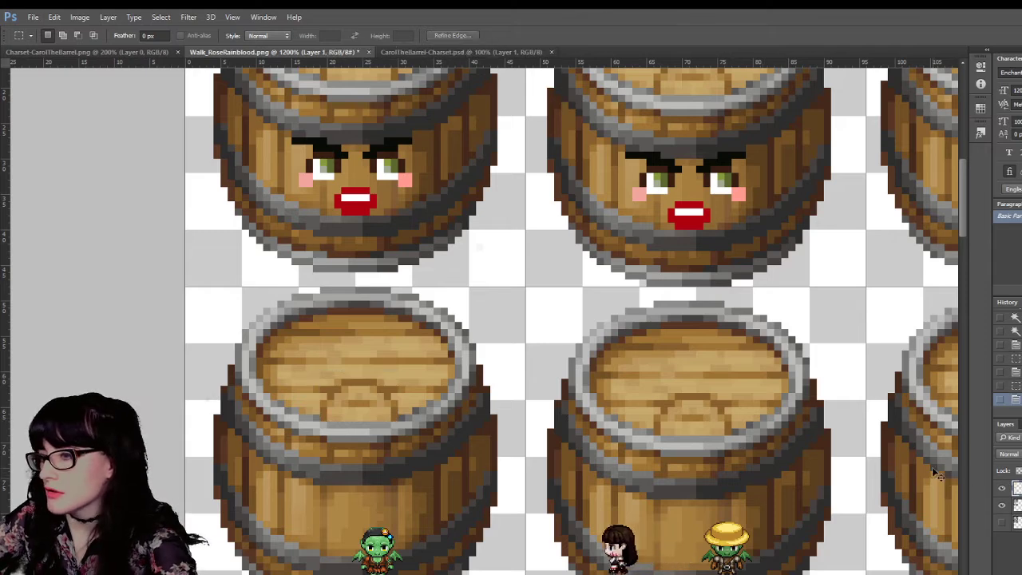
Step: Try fitting the notch copy upright against the lid's left and right edges, and delete the copy
click(7, 89)
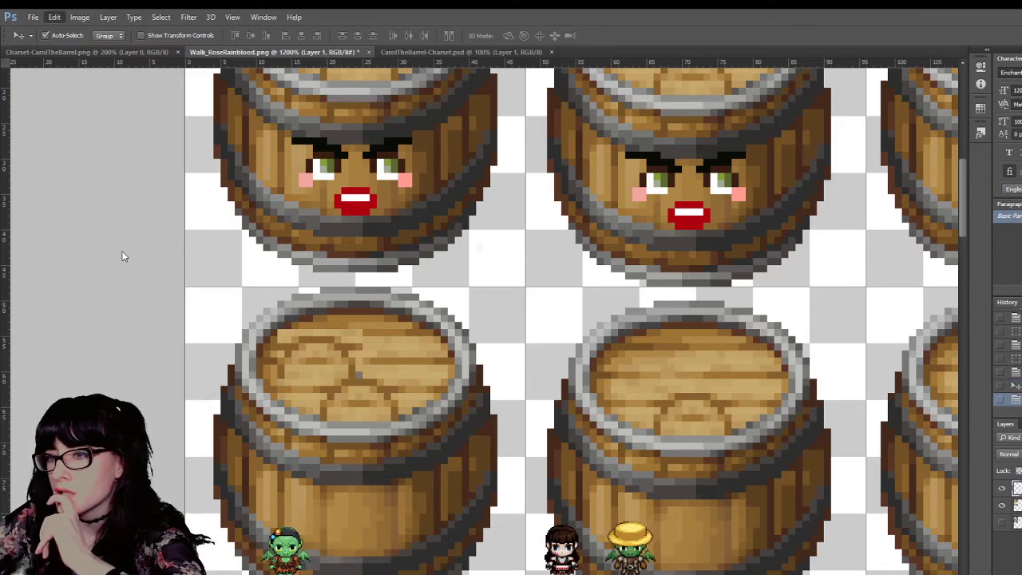
click(250, 356)
drag(307, 363, 287, 374)
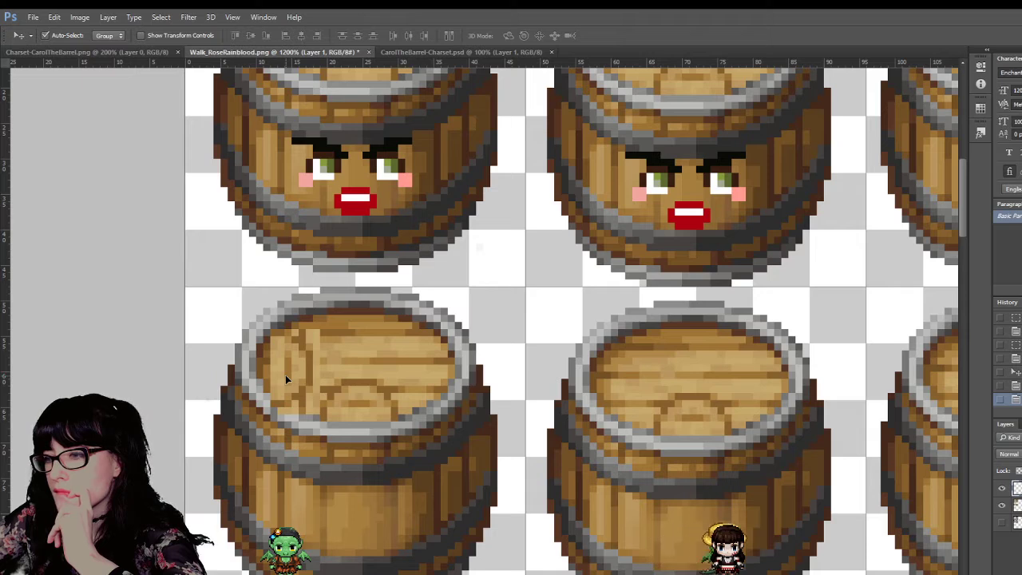
drag(285, 375, 451, 373)
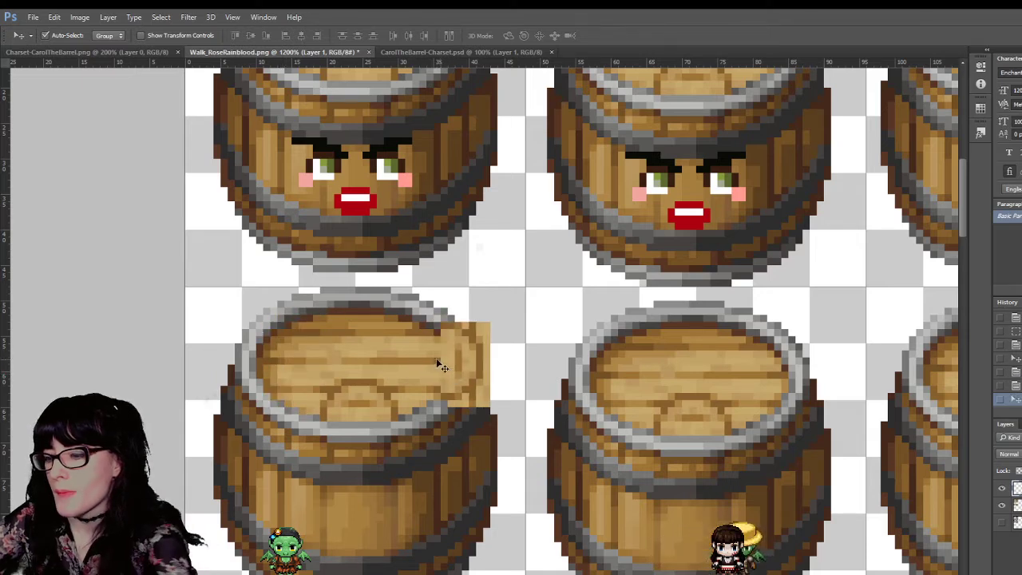
key(Delete)
Step: Paint a light-wood strip, two pixels wide, along the left inner edge of the first back-view lid on a new layer
click(2, 379)
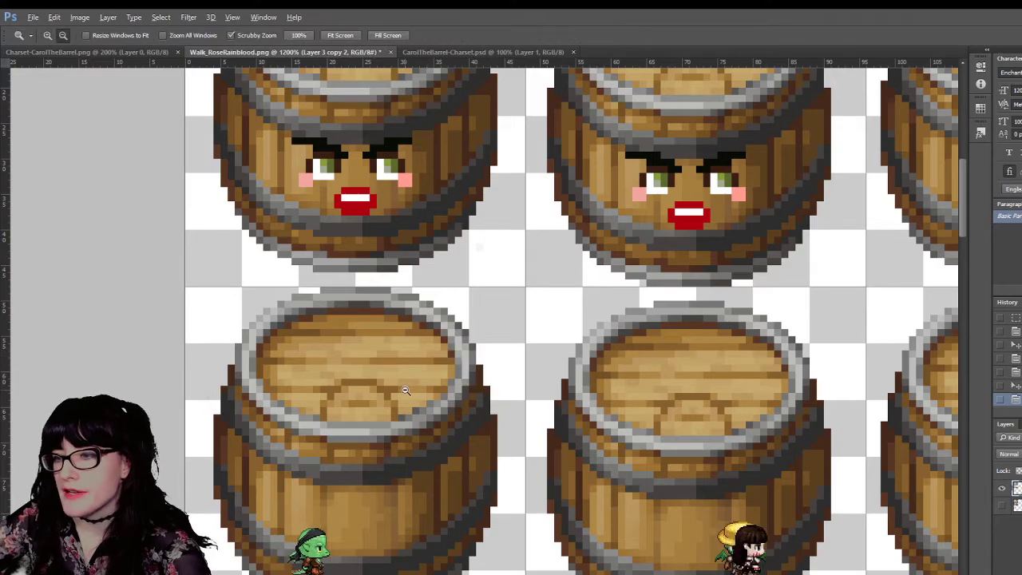
drag(405, 390, 431, 422)
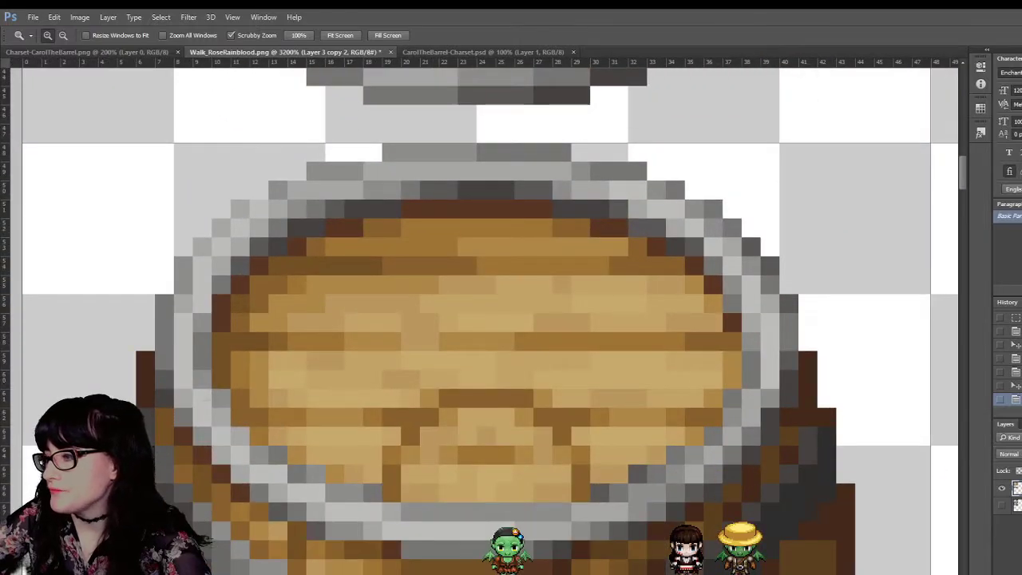
key(ctrl+alt+shift+n)
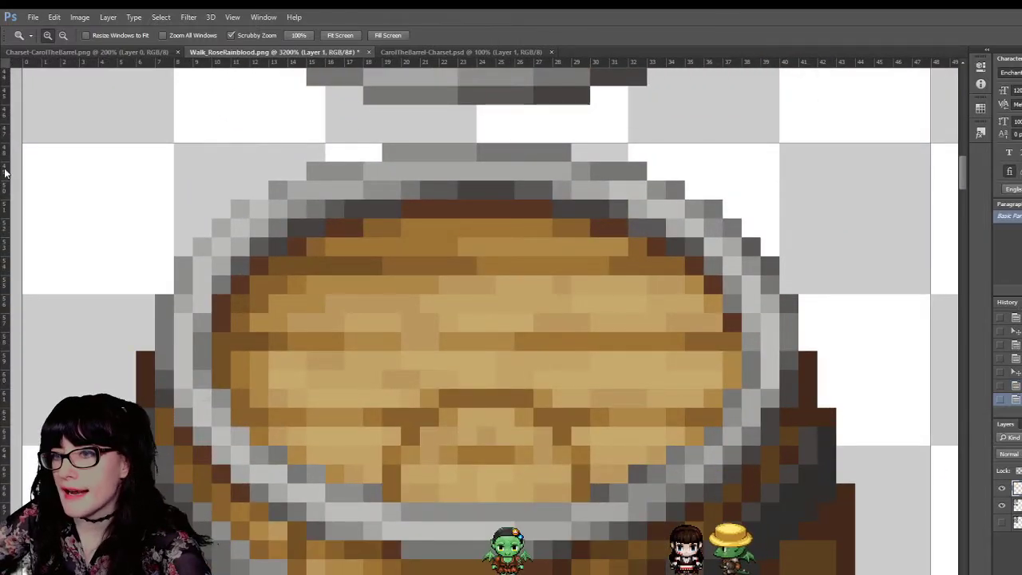
key(i)
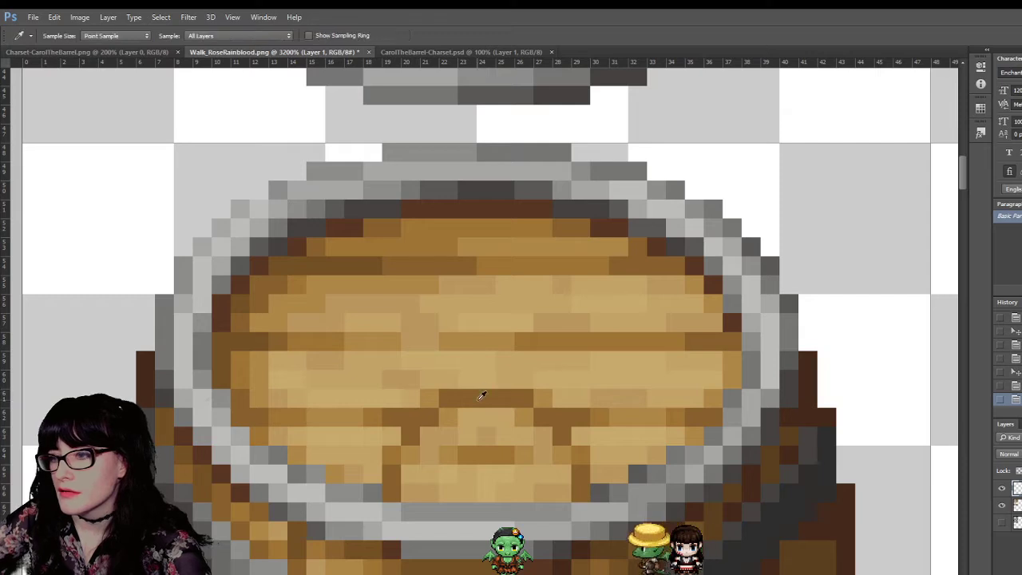
key(b)
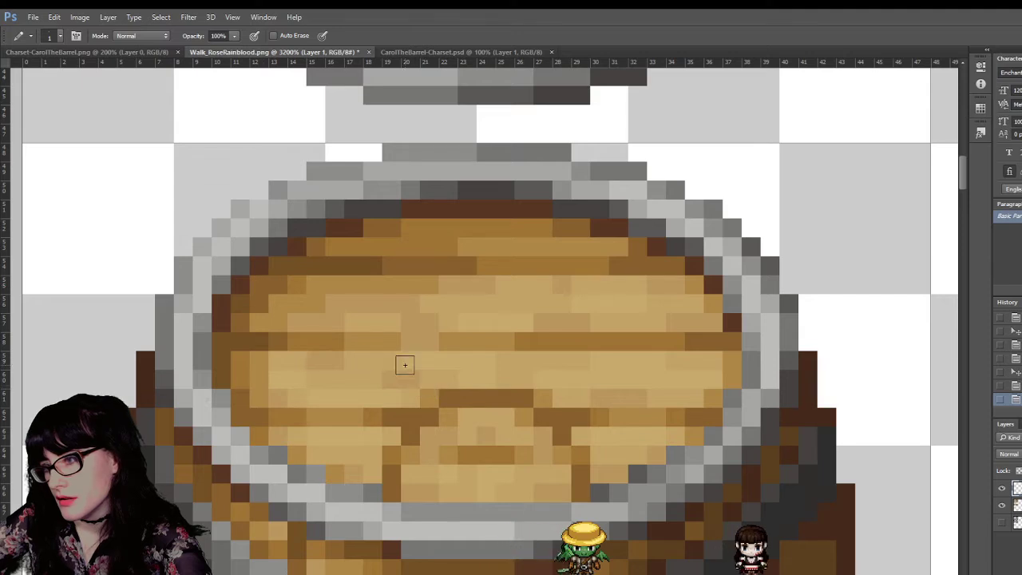
click(245, 302)
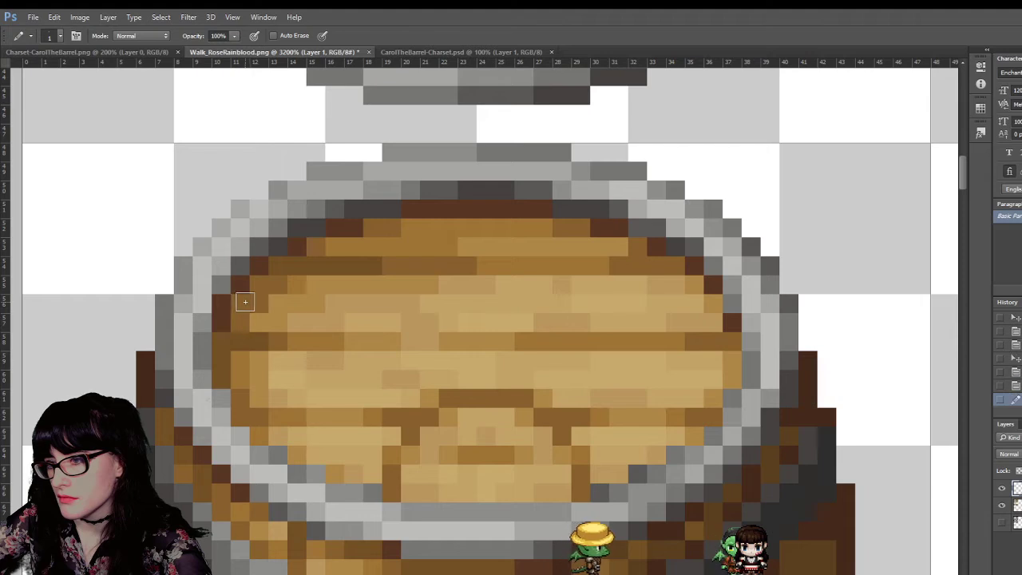
key(i)
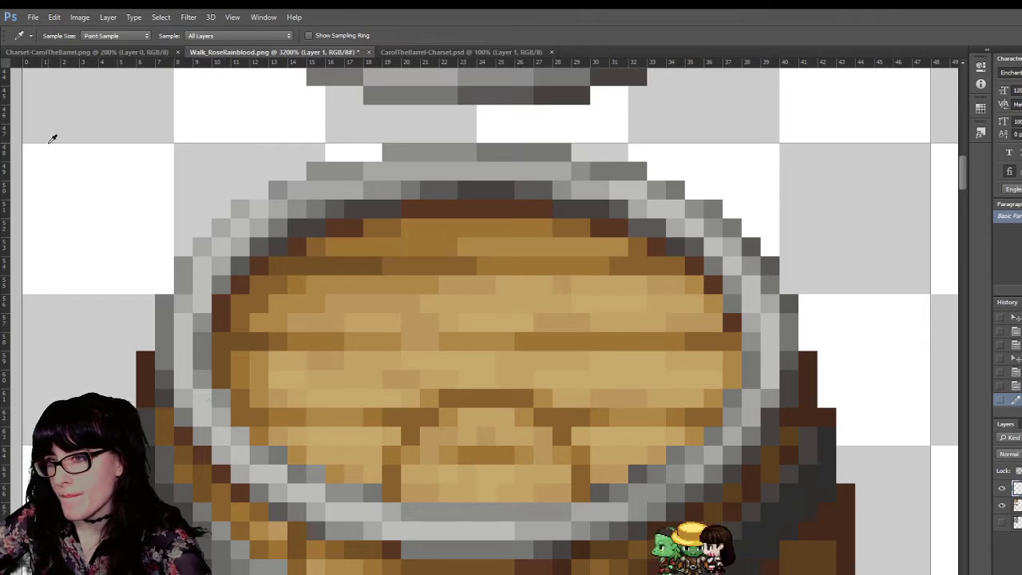
key(b)
mouse_move(221, 337)
mouse_down()
mouse_move(220, 375)
mouse_move(231, 348)
mouse_move(223, 297)
mouse_move(240, 307)
mouse_move(235, 351)
mouse_up()
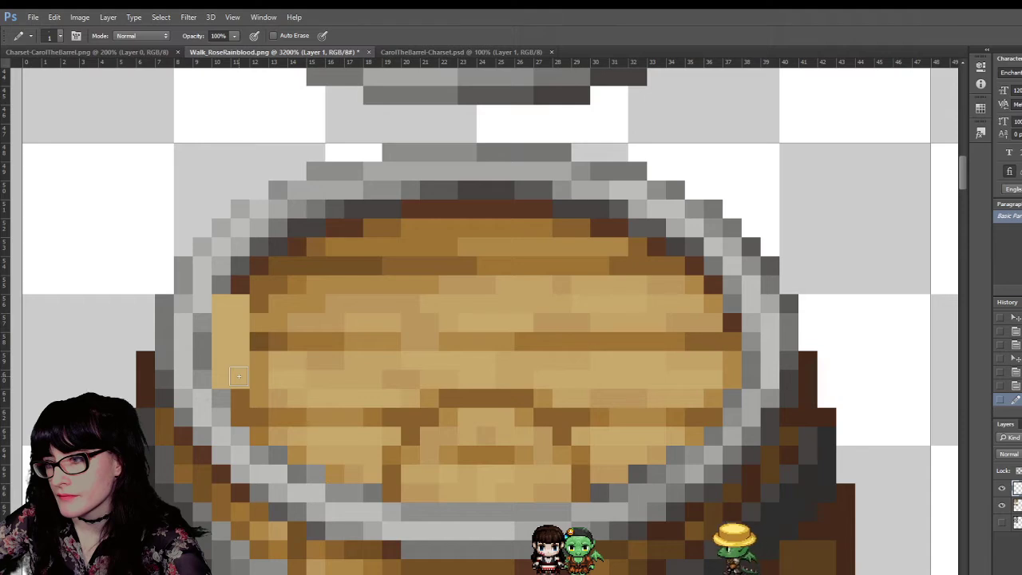
Step: Compare the size of the lid's lower notch with the painted strip using a marquee selection
key(m)
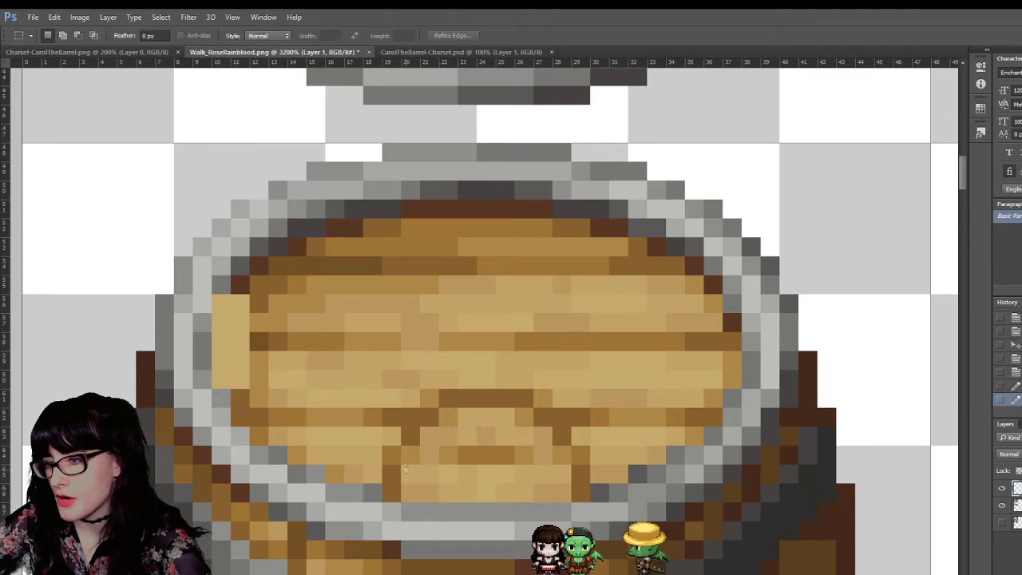
drag(572, 511, 581, 502)
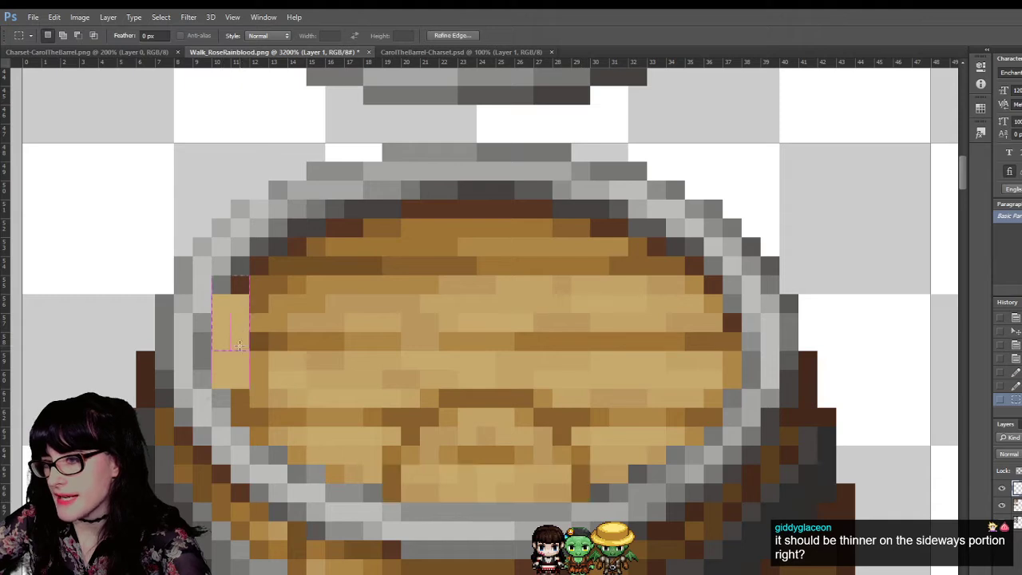
click(242, 376)
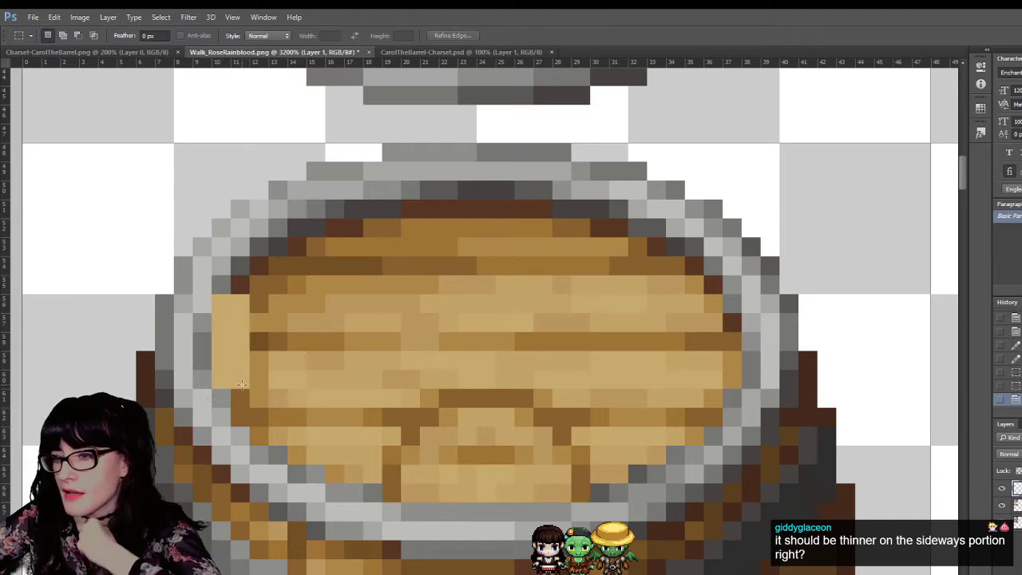
click(216, 306)
Step: Extend the light-wood strip along the lid's left edge and outline a sideways notch arch around it in brown
click(6, 193)
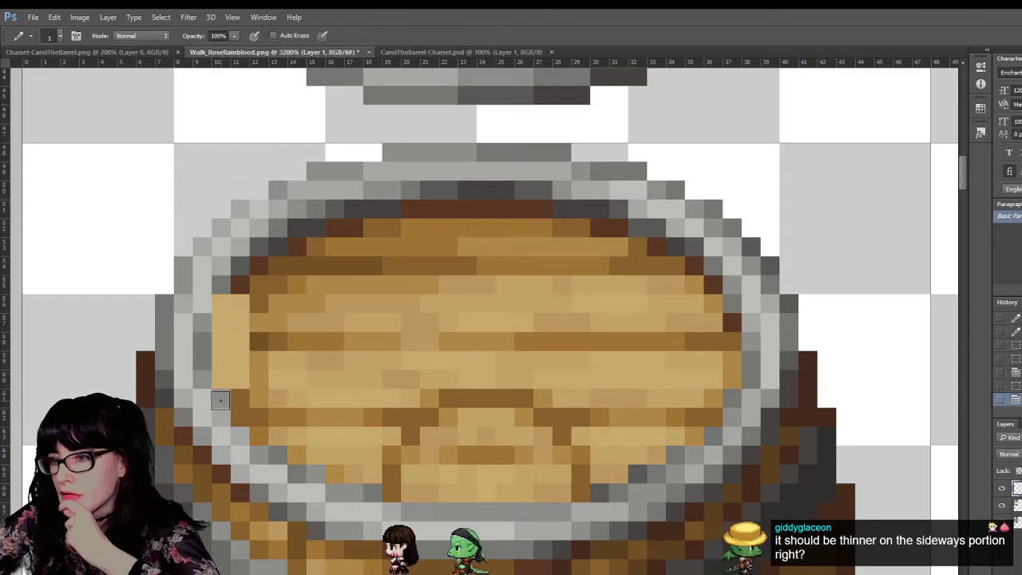
click(240, 288)
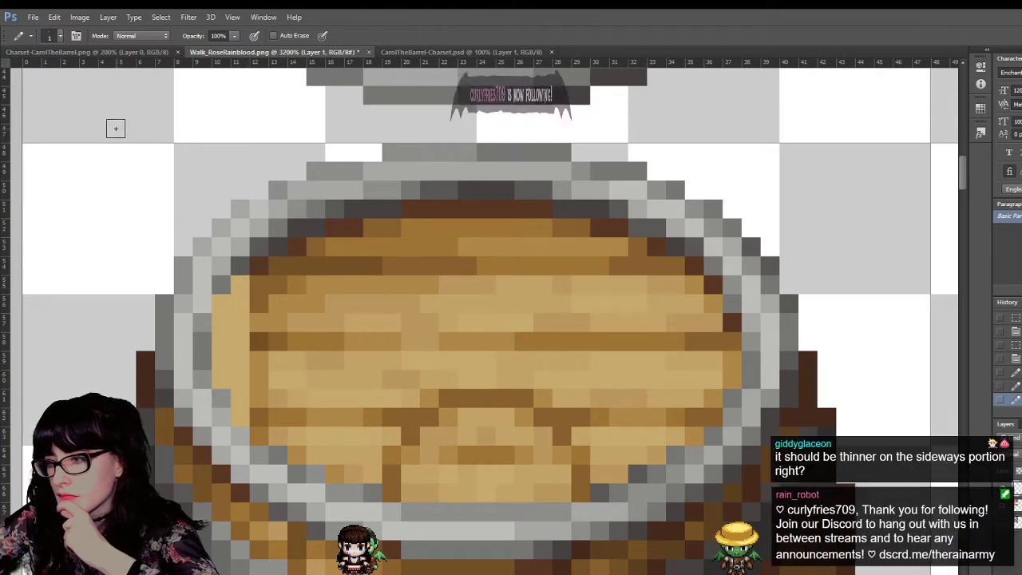
click(11, 164)
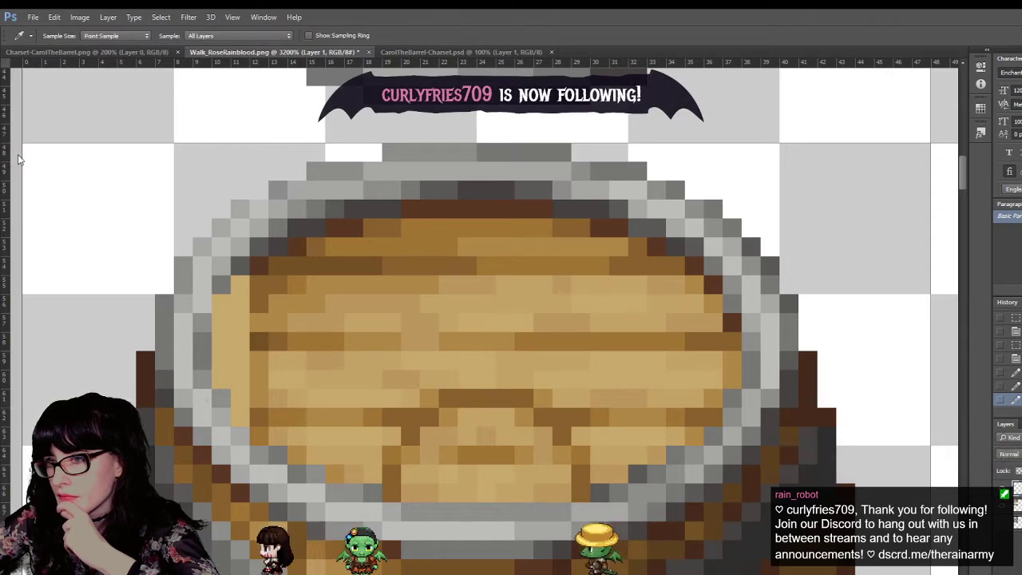
click(7, 205)
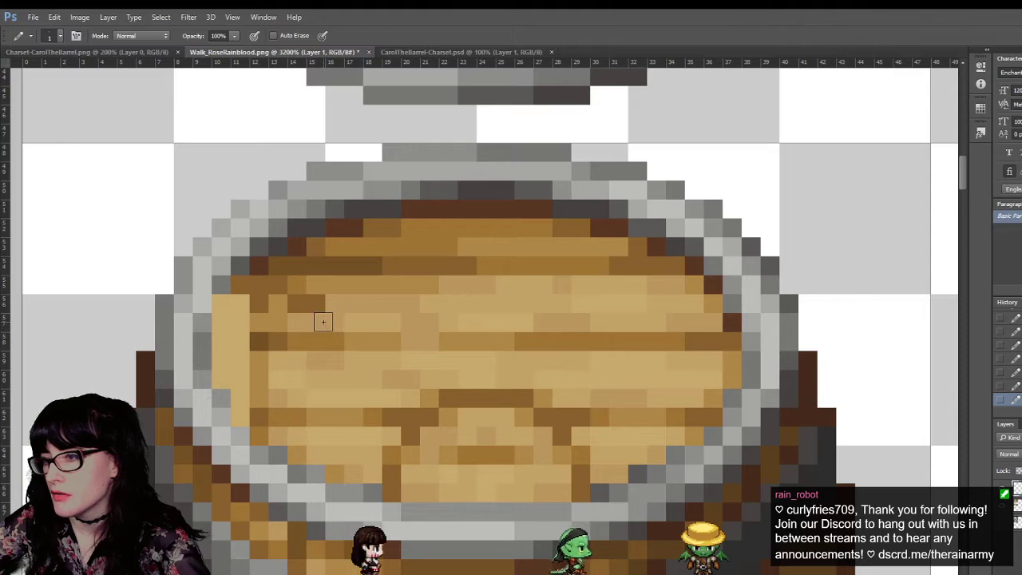
drag(323, 322, 328, 384)
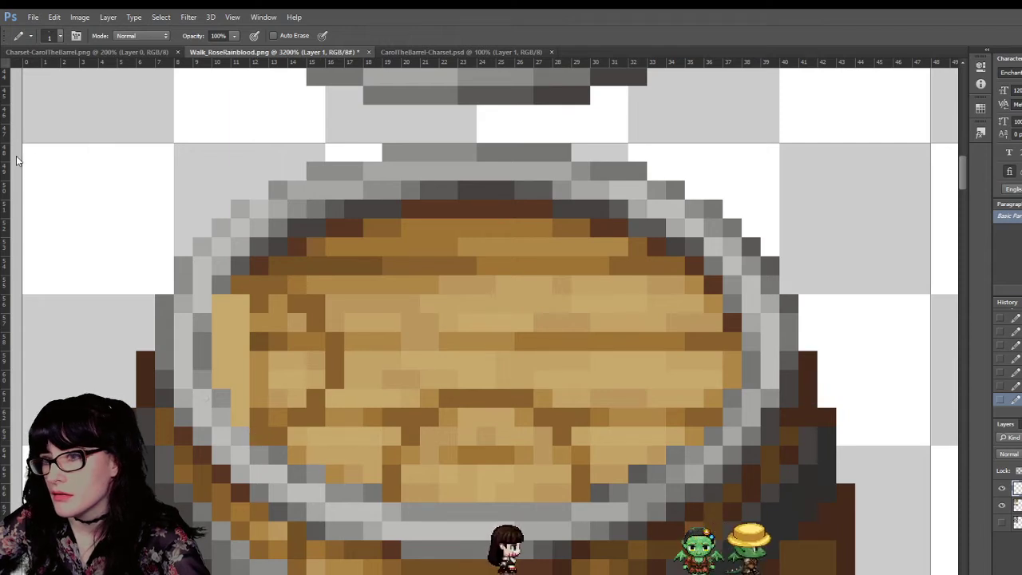
Step: Fill the inside of the sideways notch outline with the light wood color, covering the old plank lines
key(i)
key(b)
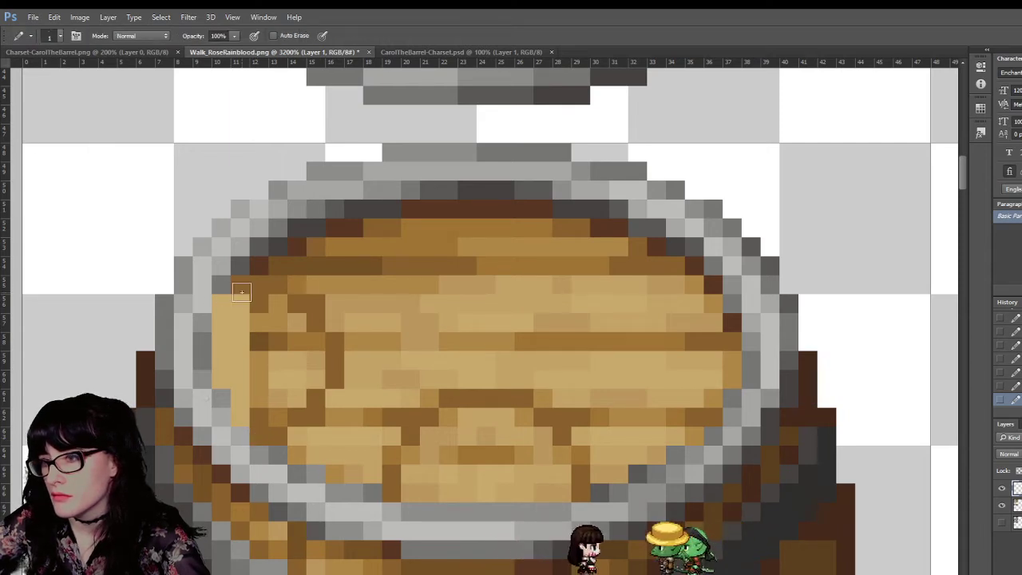
drag(263, 416, 273, 416)
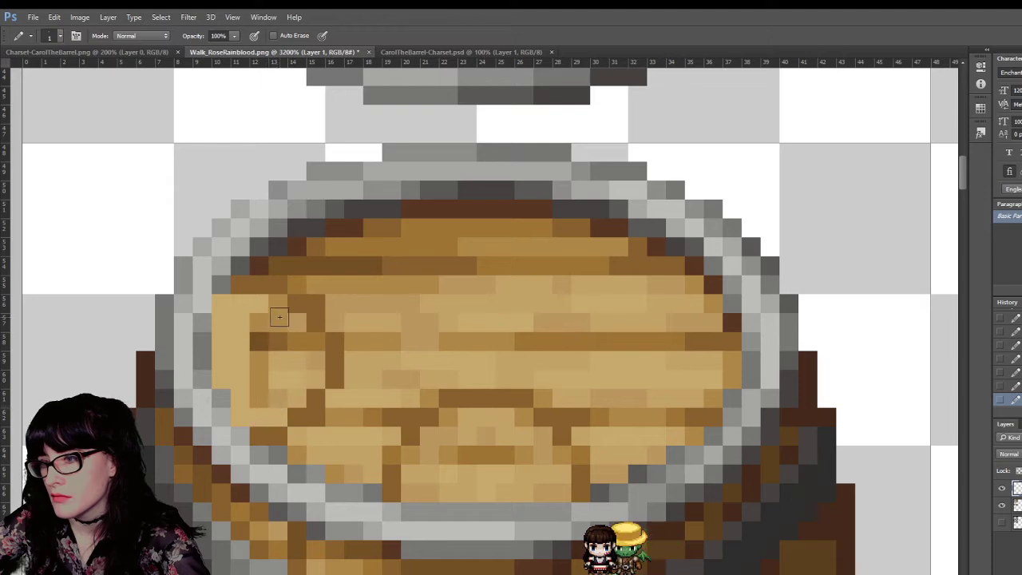
mouse_move(295, 382)
mouse_down()
mouse_move(312, 344)
mouse_move(264, 316)
mouse_up()
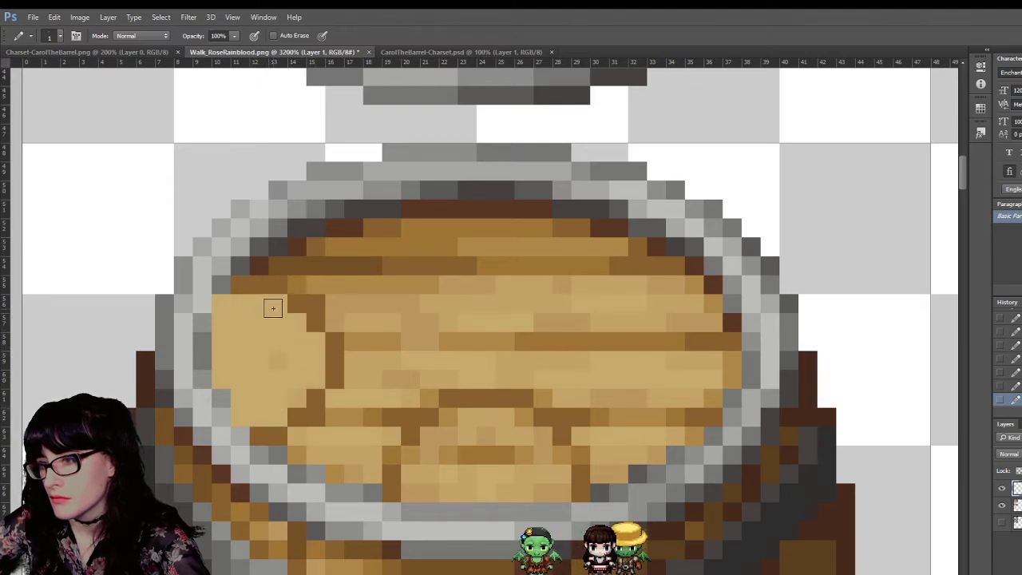
Step: Draw the vertical handle slot inside the sideways notch in golden brown, capped with lighter brown pixels at both ends
key(i)
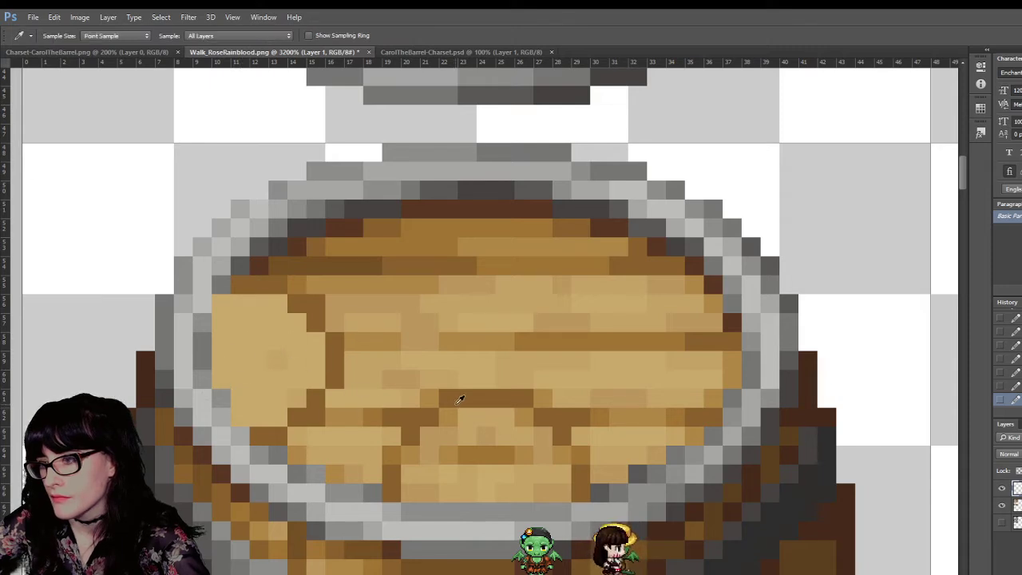
key(b)
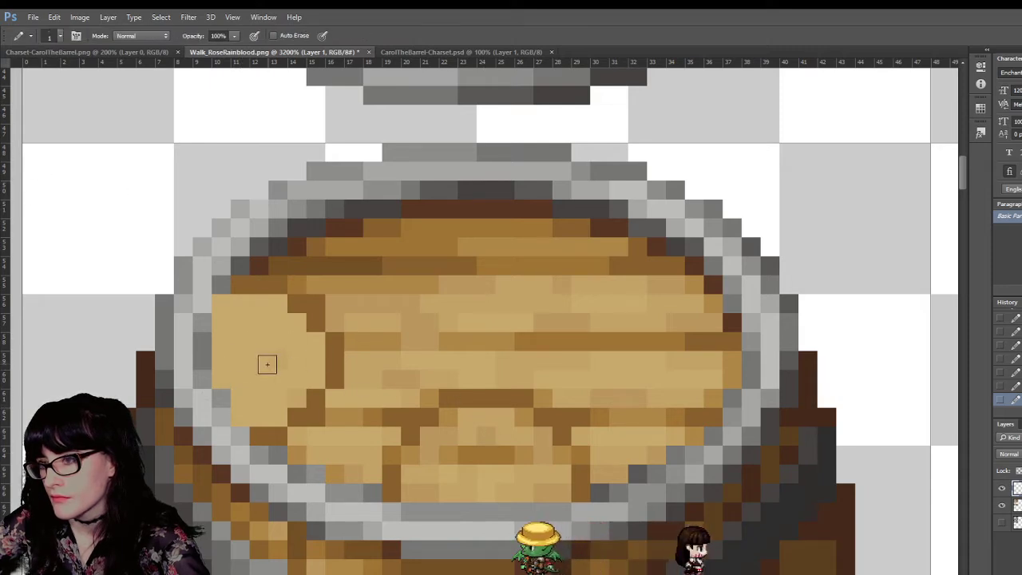
drag(258, 344, 259, 373)
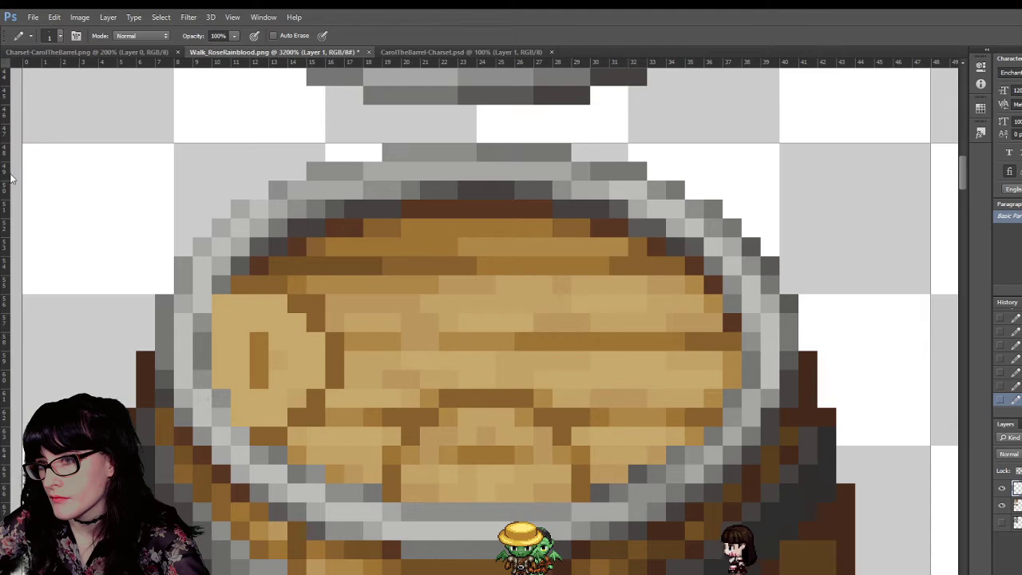
key(i)
key(b)
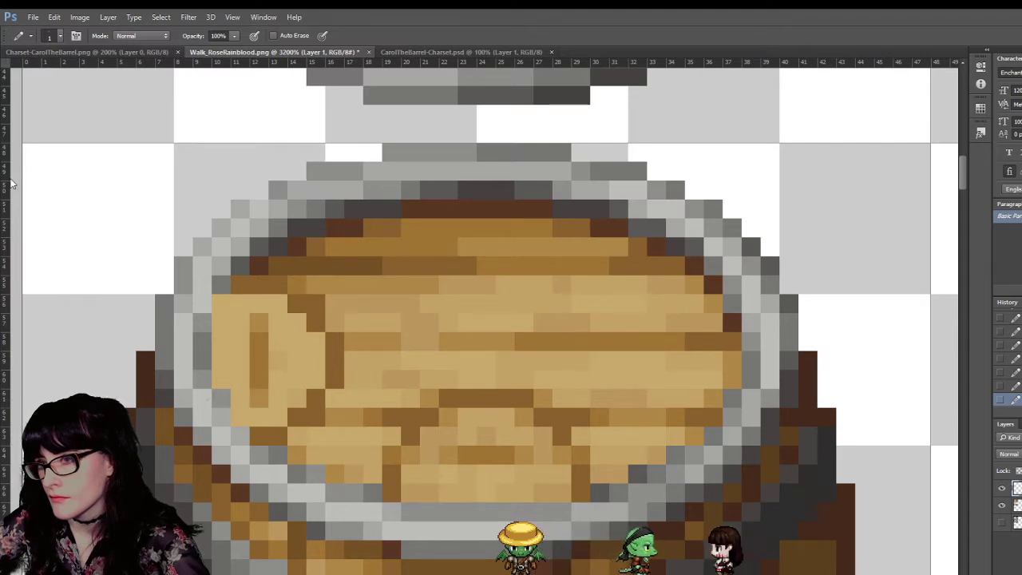
Step: Soften the stepped corners of the sideways notch arch with mid-brown pixels sampled from the lower notch
key(i)
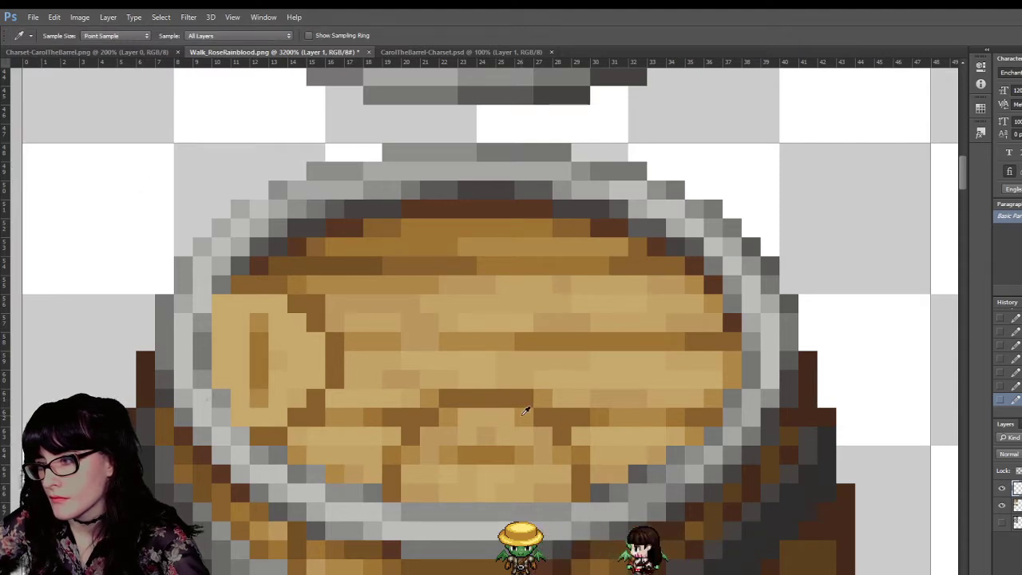
key(b)
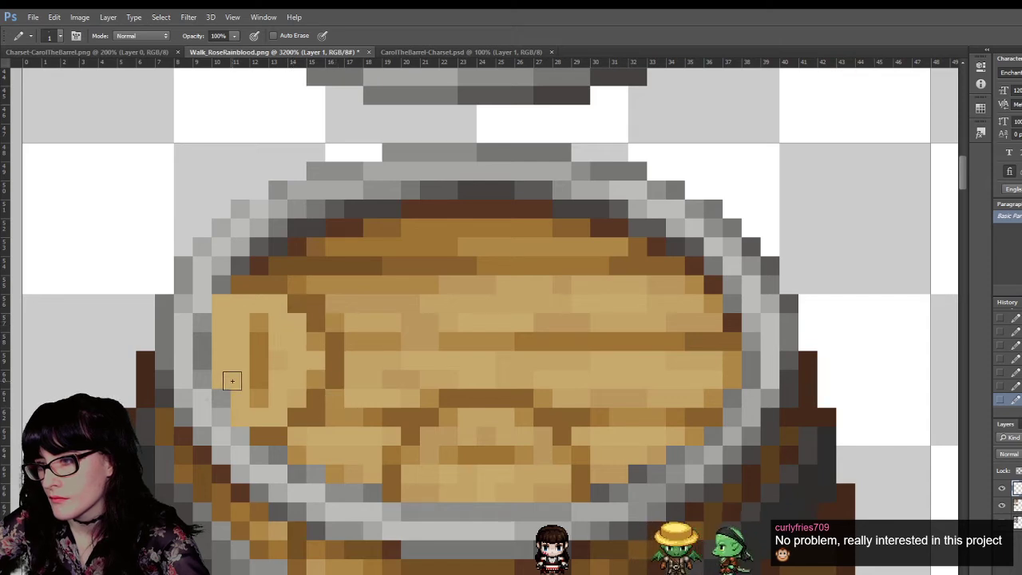
click(287, 299)
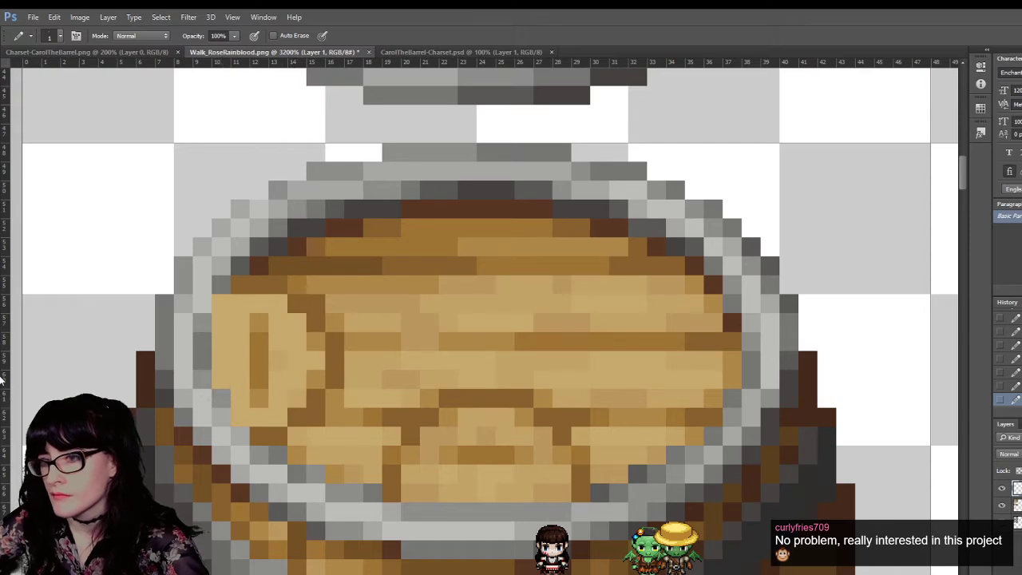
Step: Examine the sideways notch at sprite-sheet scale against the other barrel frames
click(0, 380)
click(488, 360)
click(483, 359)
click(482, 359)
click(498, 372)
click(512, 383)
click(520, 384)
click(526, 384)
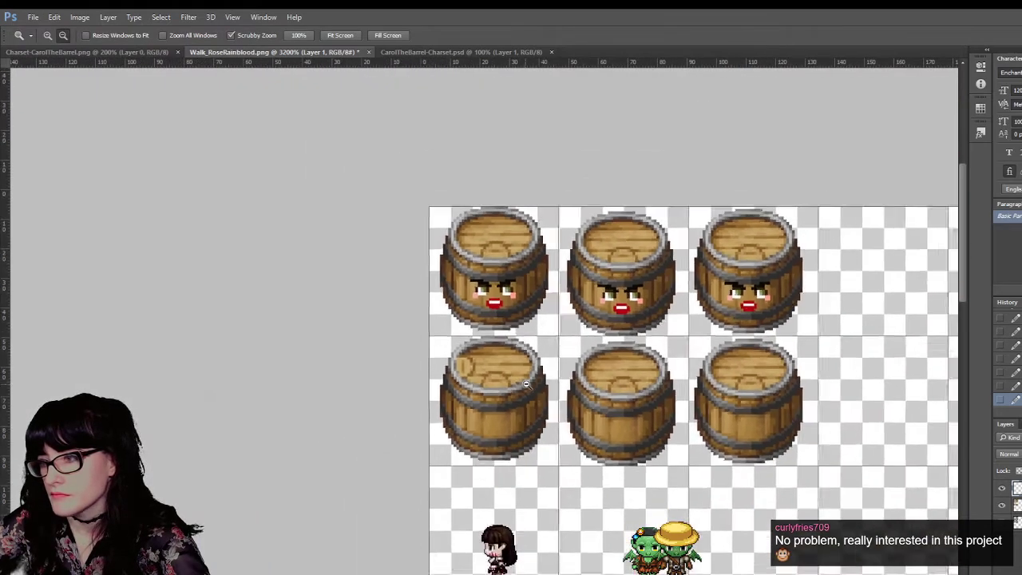
alt+click(526, 384)
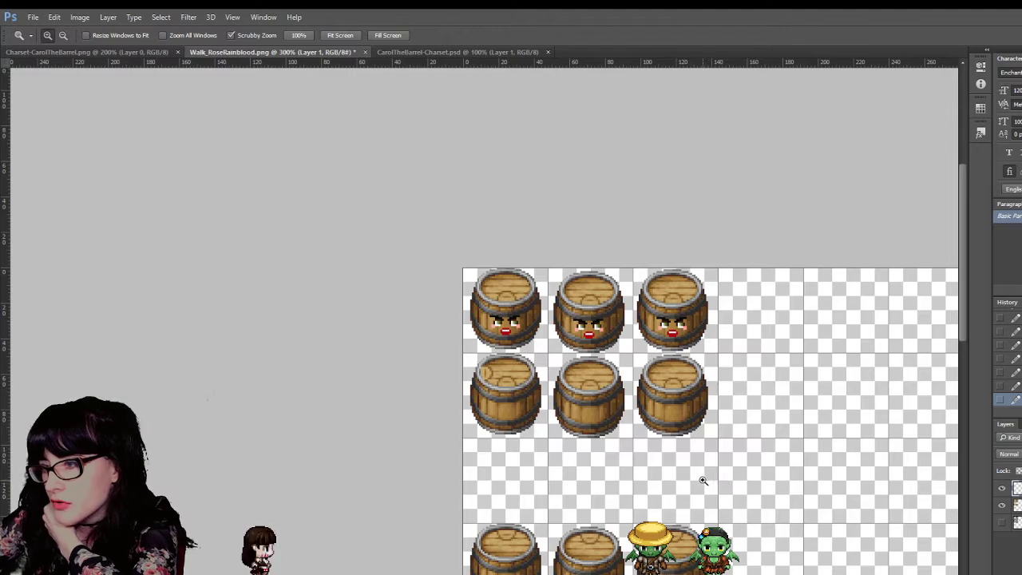
click(503, 416)
click(506, 399)
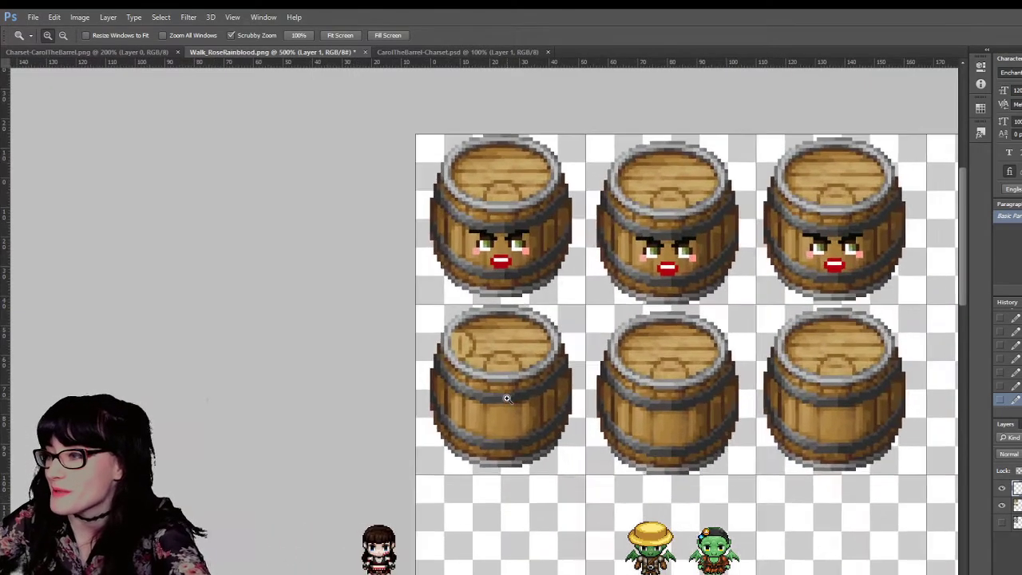
click(506, 398)
click(507, 399)
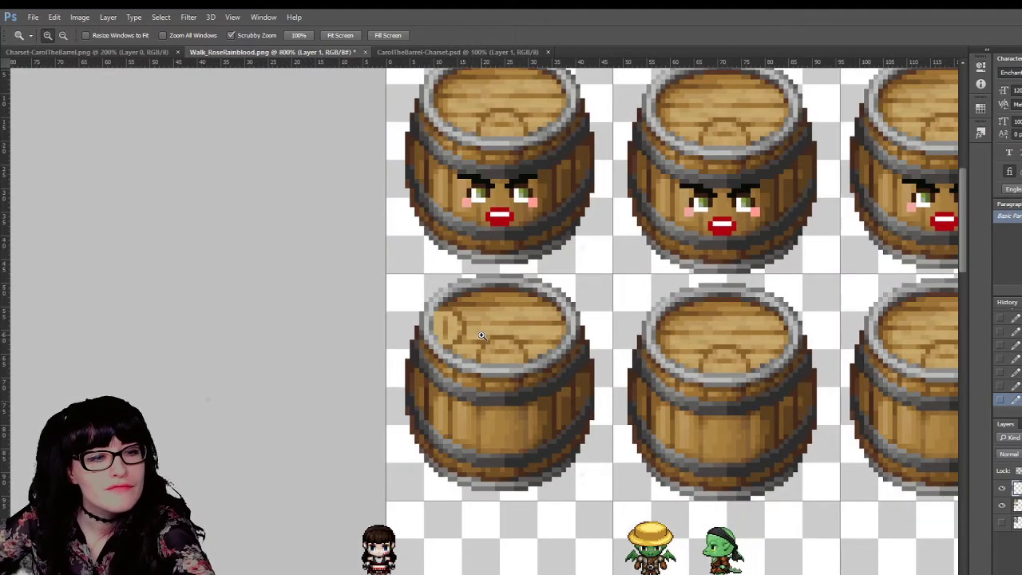
click(482, 336)
click(481, 337)
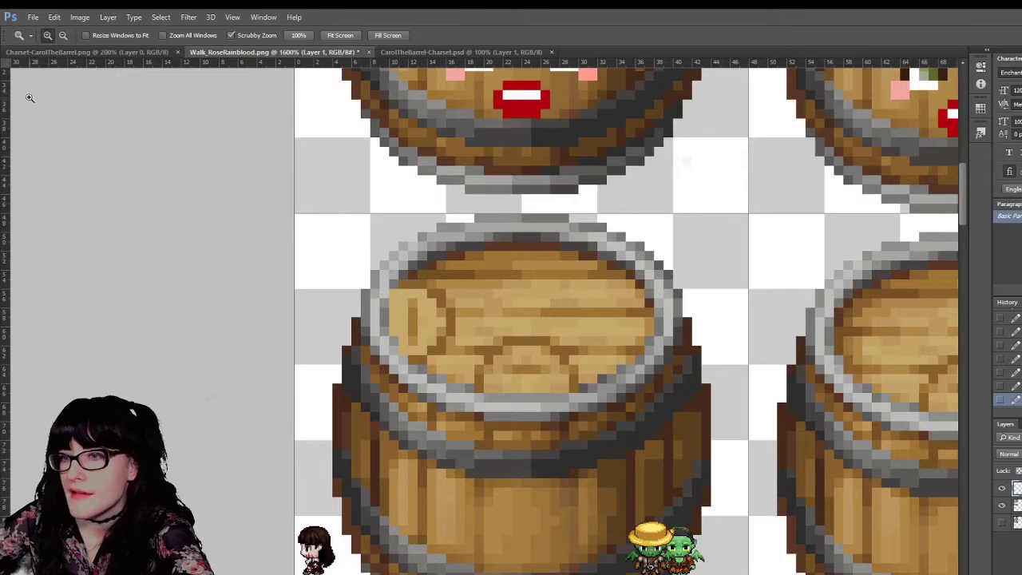
Step: Compare the size of the lower notch with the sideways notch using marquee selections
key(m)
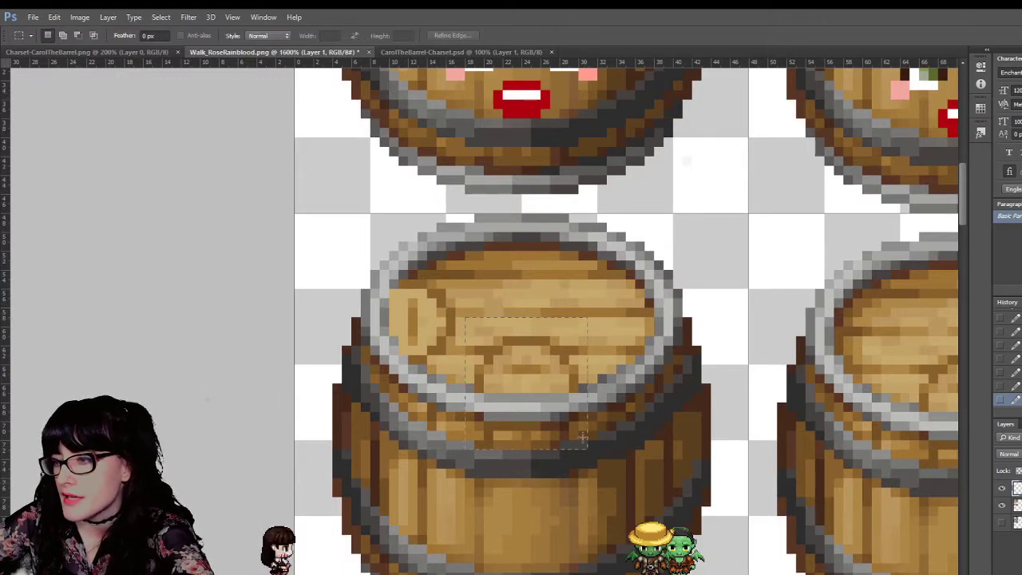
drag(577, 392, 477, 318)
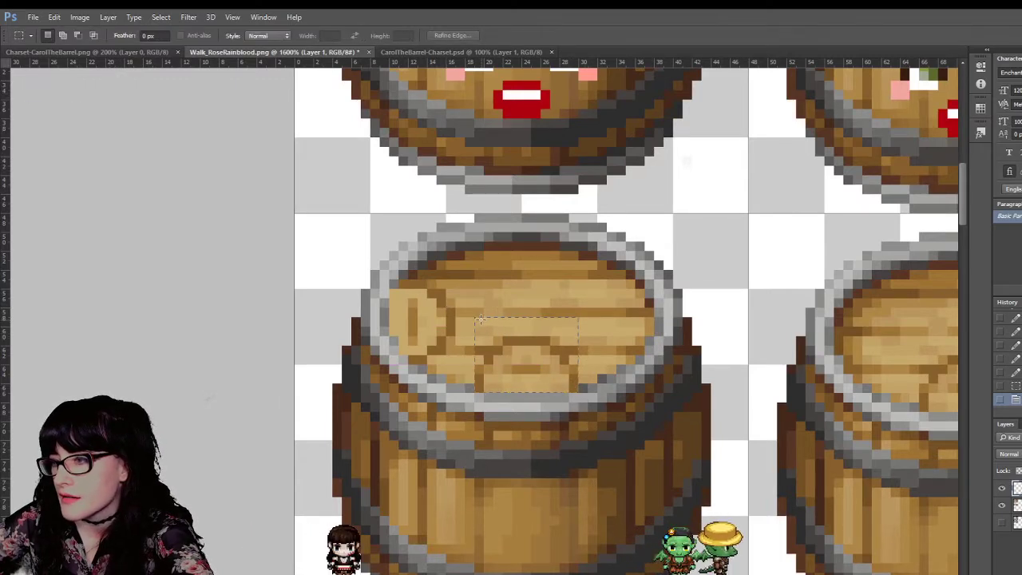
click(479, 320)
mouse_move(416, 317)
mouse_down()
mouse_move(380, 271)
mouse_move(444, 337)
mouse_up()
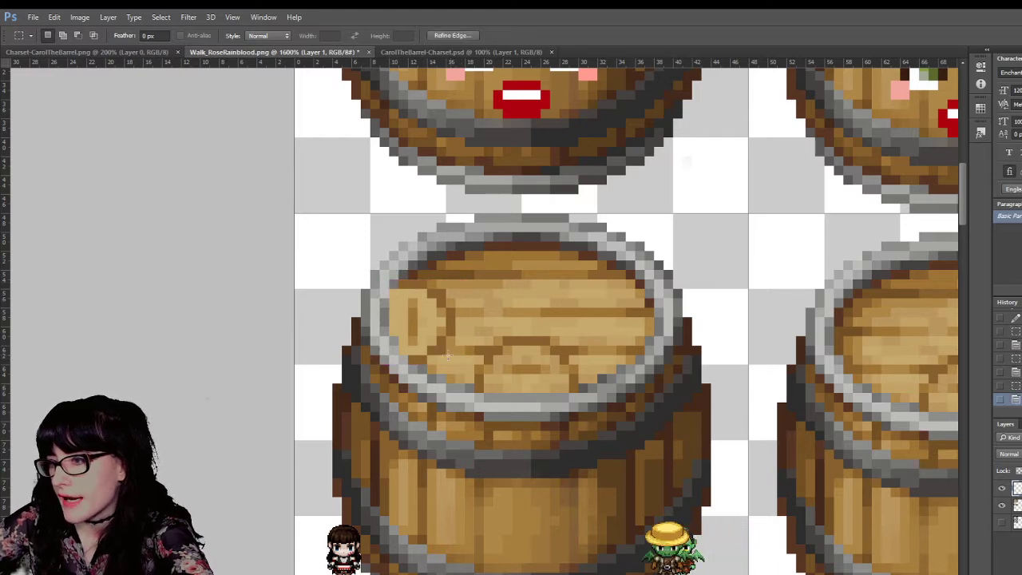
Step: Shade the left edge and upper corner of the sideways notch with a darker tan sampled from the lid
key(z)
click(449, 323)
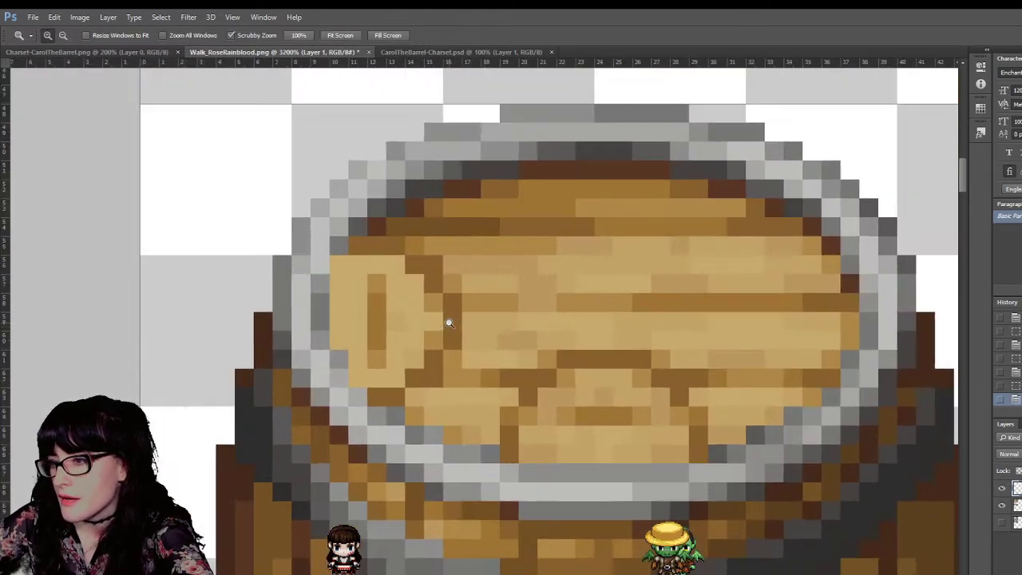
key(i)
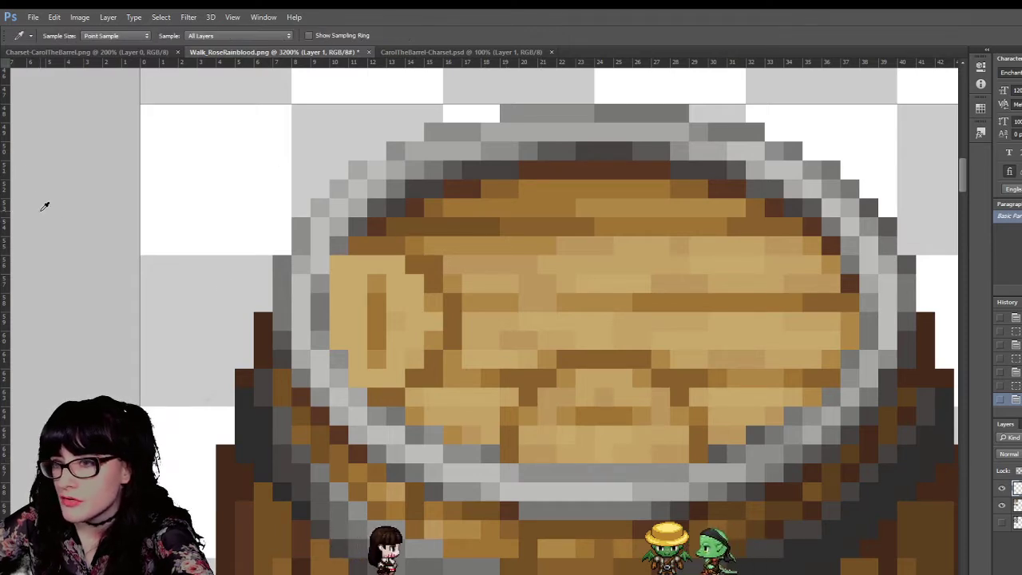
key(b)
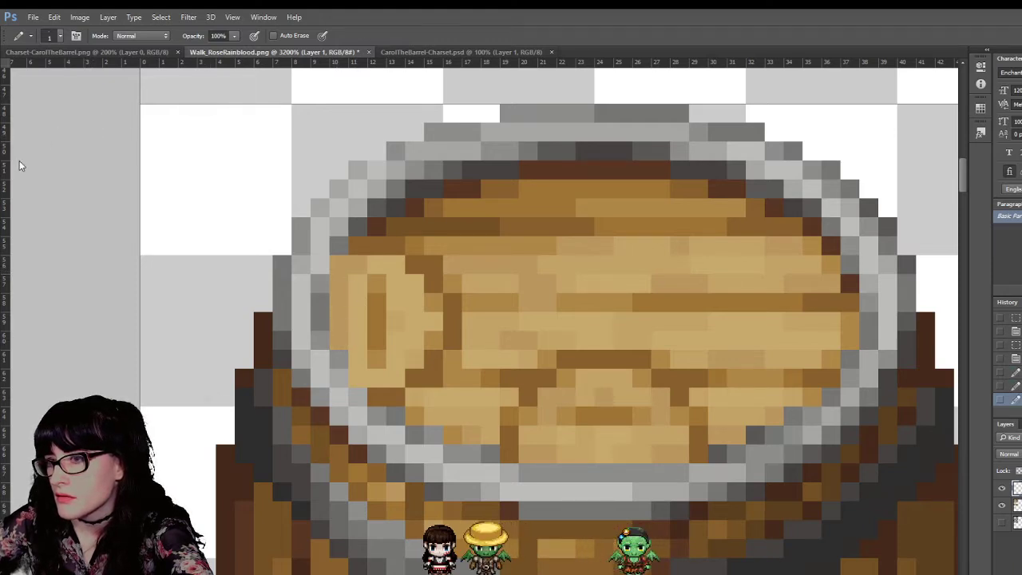
Step: Deepen the shading along the sideways notch's left edge with golden-brown tones sampled from the lid edges
key(i)
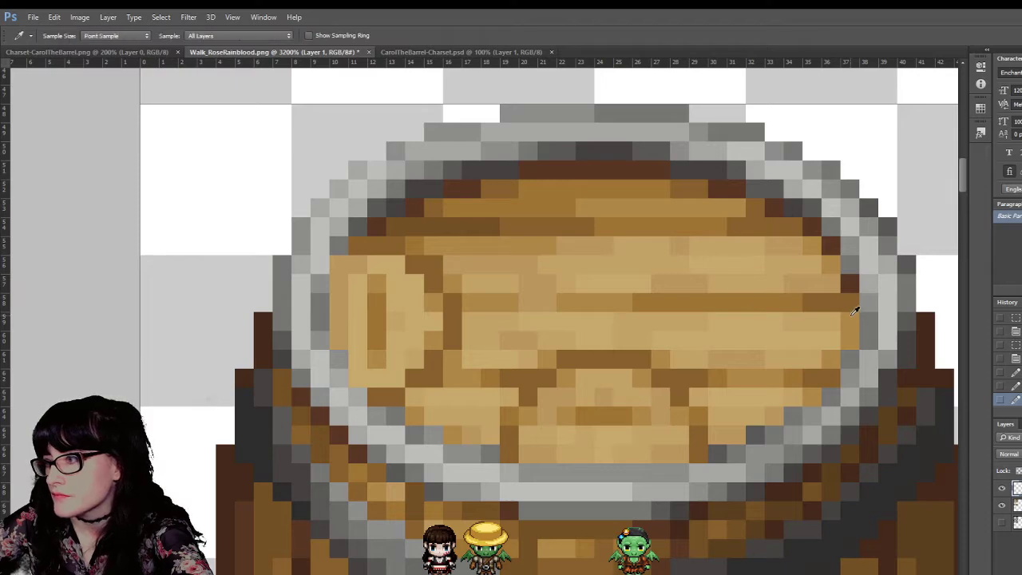
key(z)
drag(615, 336, 438, 248)
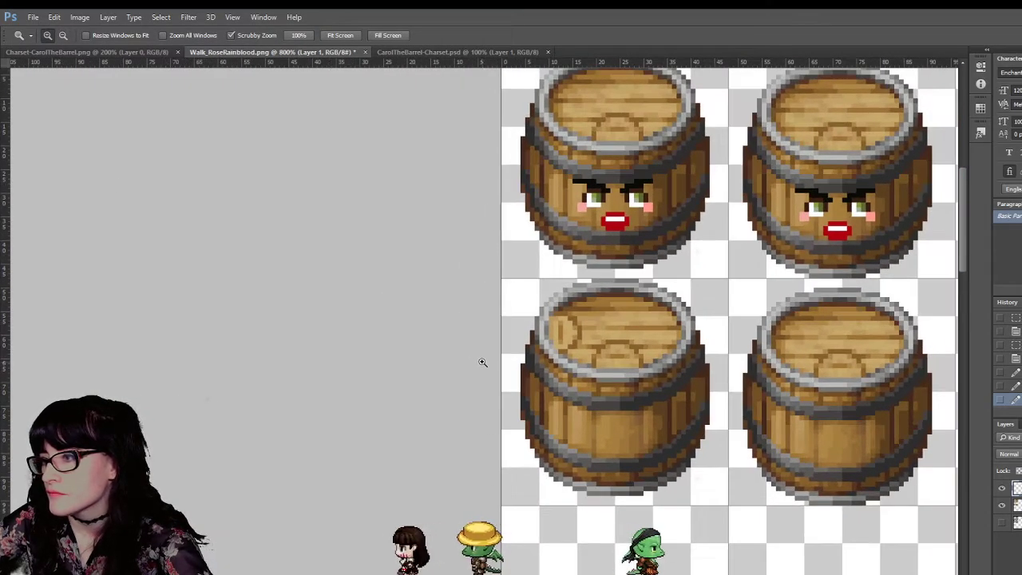
drag(544, 343, 605, 334)
key(i)
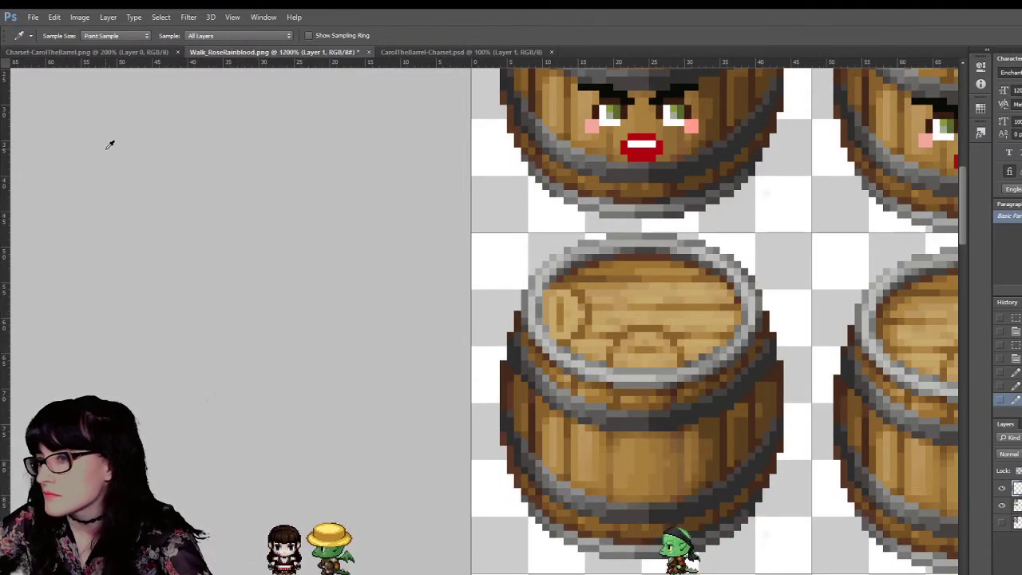
key(s)
key(b)
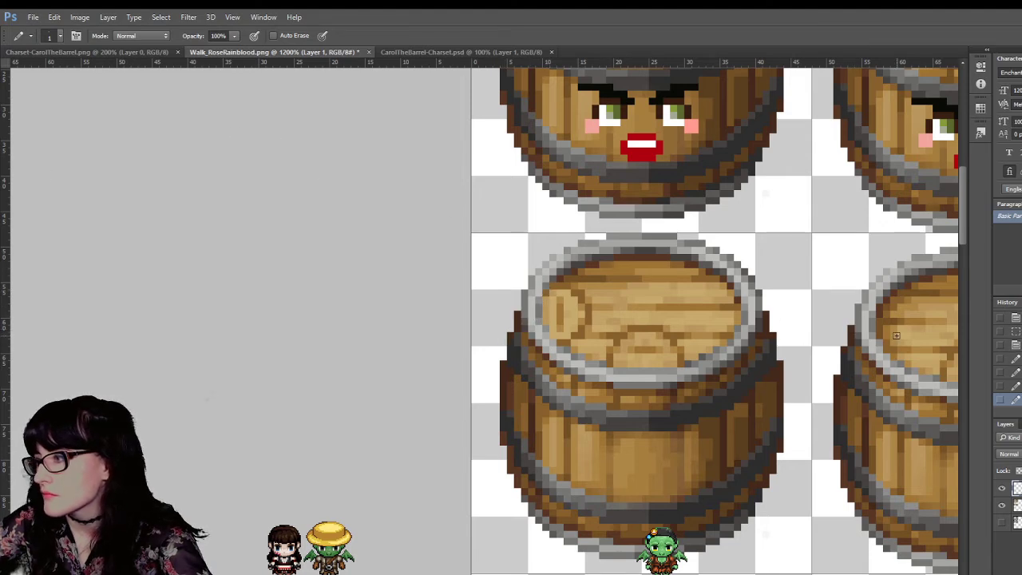
key(i)
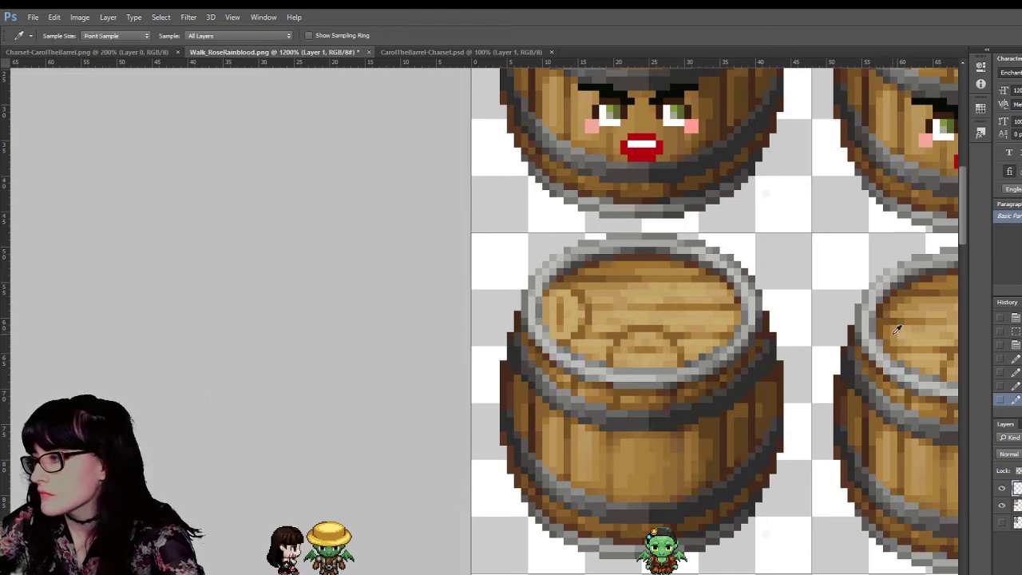
key(b)
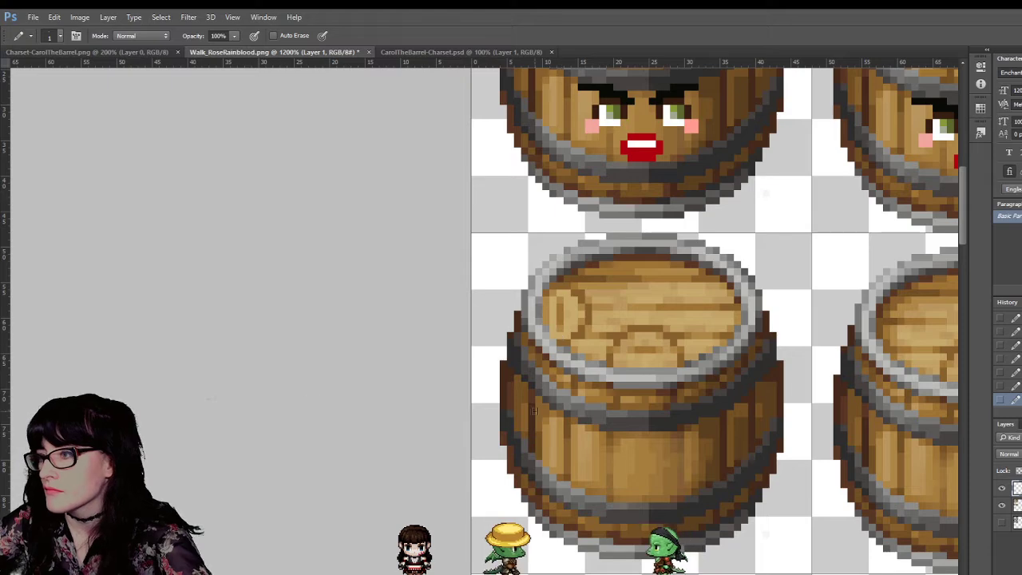
Step: Compare the first back-view barrel with the barrels two rows below, checking their upper lid notch with a marquee selection
key(z)
alt+click(667, 385)
alt+click(661, 429)
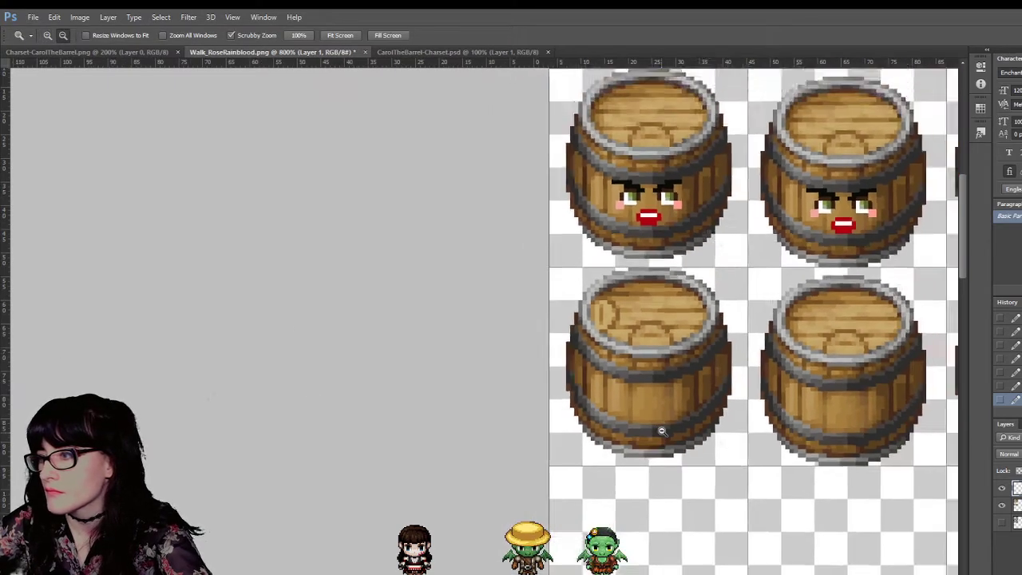
alt+click(662, 428)
alt+click(661, 428)
scroll(668, 509, down, 2)
click(702, 542)
click(695, 536)
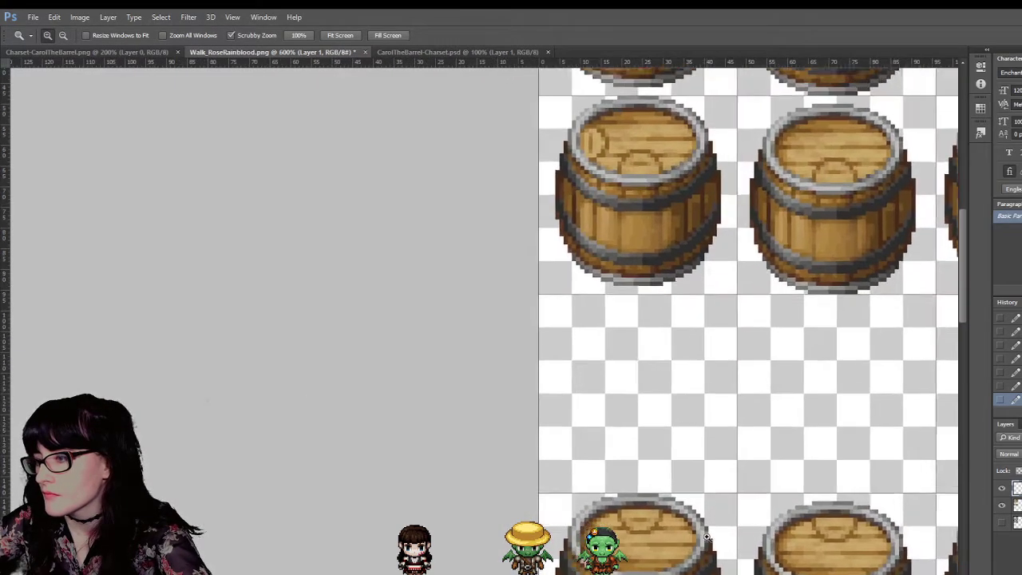
click(686, 530)
key(m)
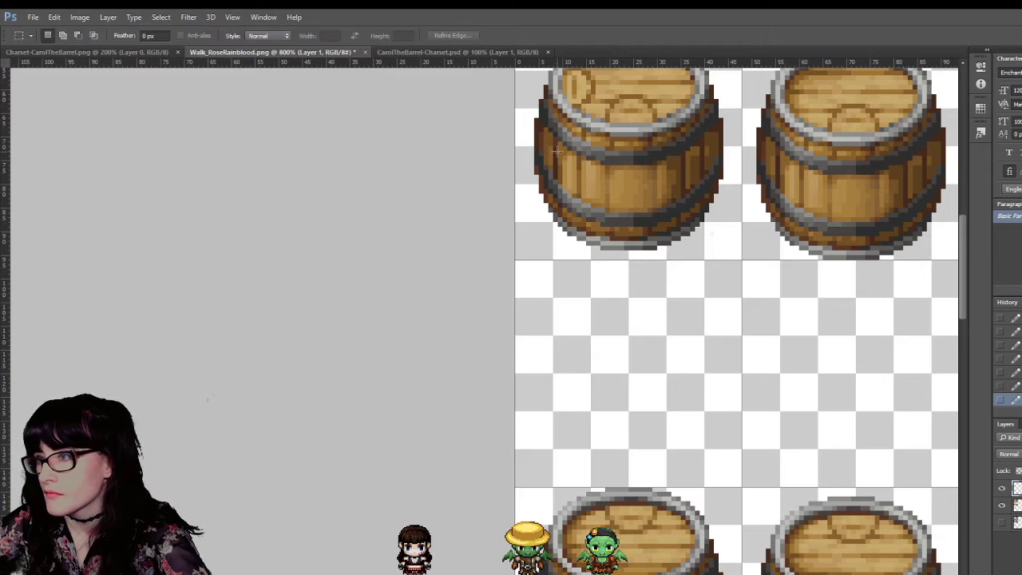
scroll(611, 365, down, 2)
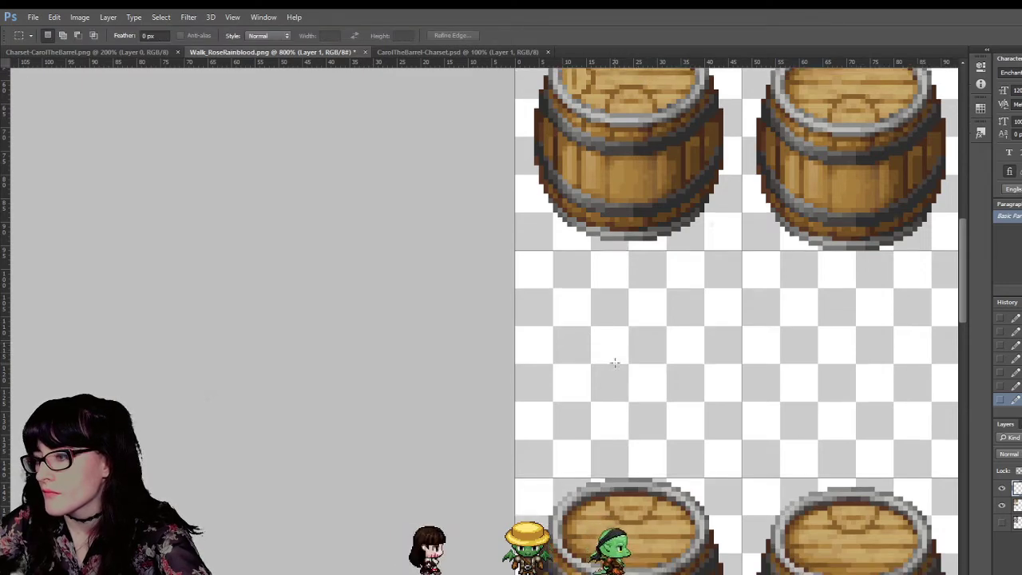
drag(596, 497, 657, 543)
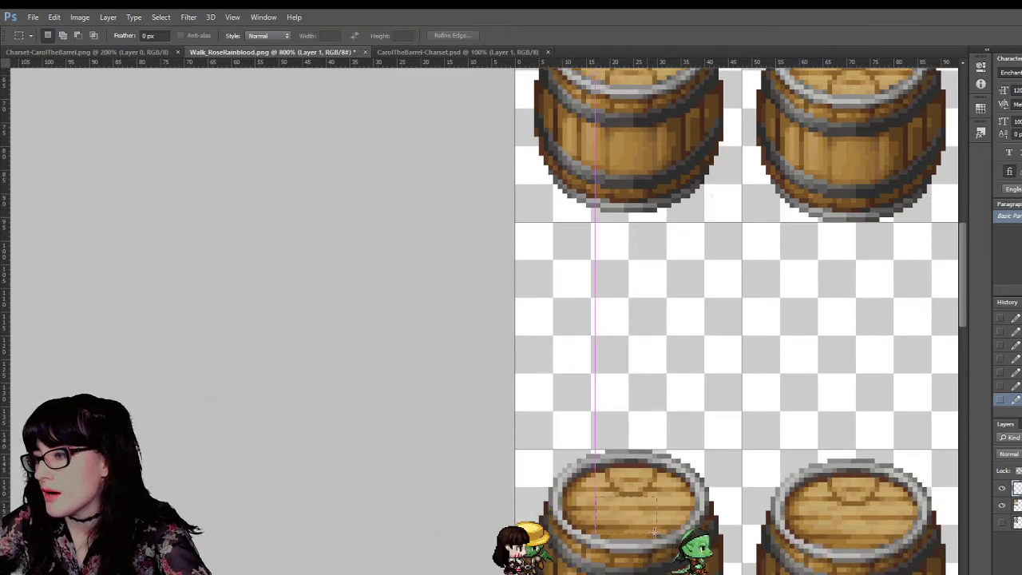
scroll(652, 203, up, 3)
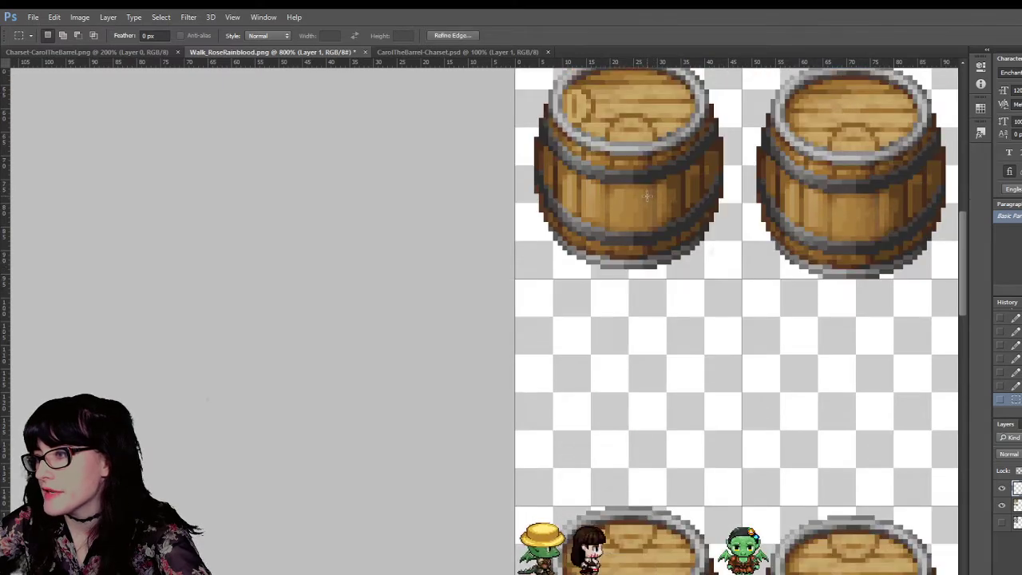
Step: Paint over the lower notch's outline and inner line on the first back-view barrel's lid with light tan sampled from the planks
key(z)
drag(659, 137, 656, 151)
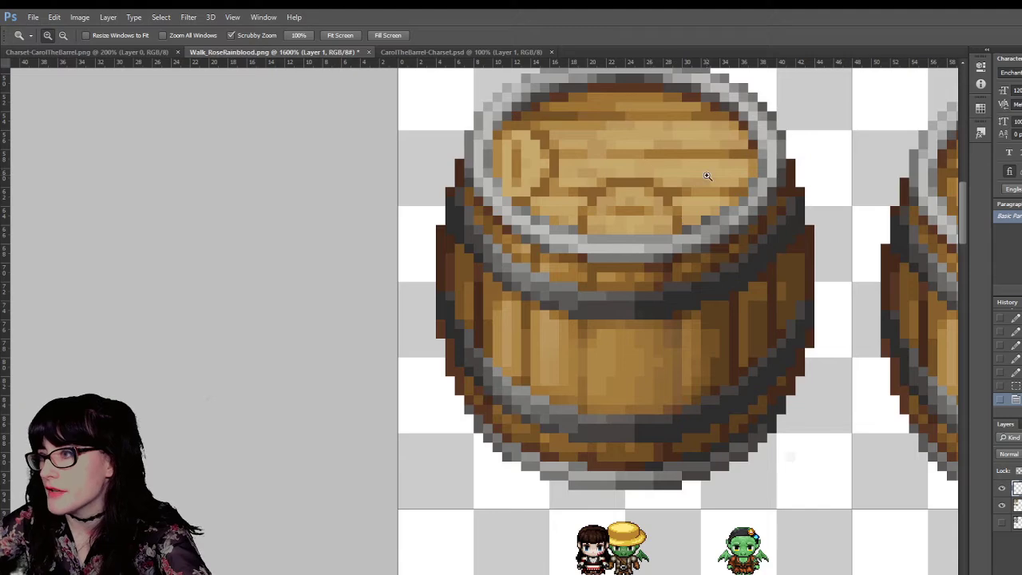
click(706, 175)
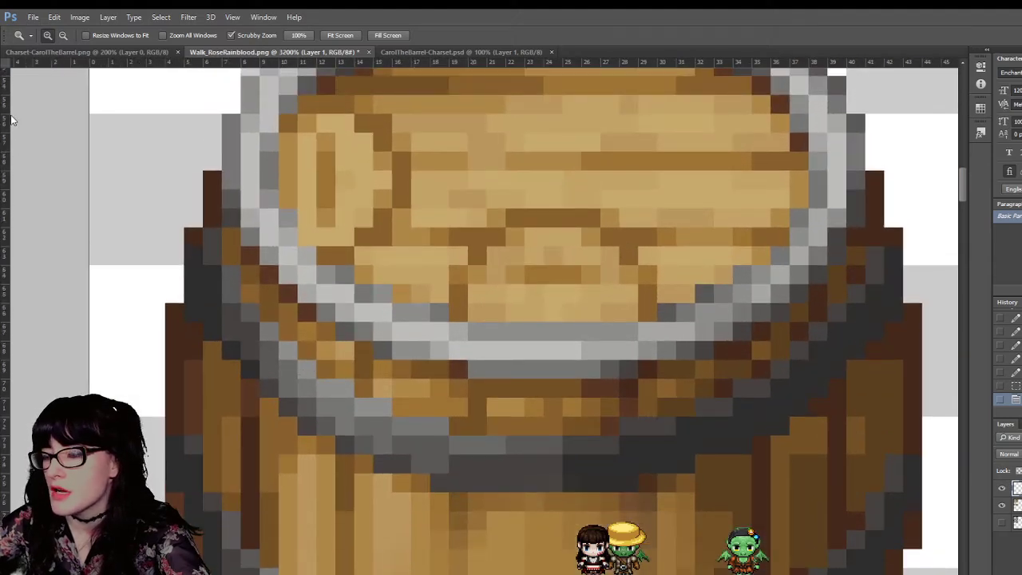
key(i)
scroll(563, 264, up, 2)
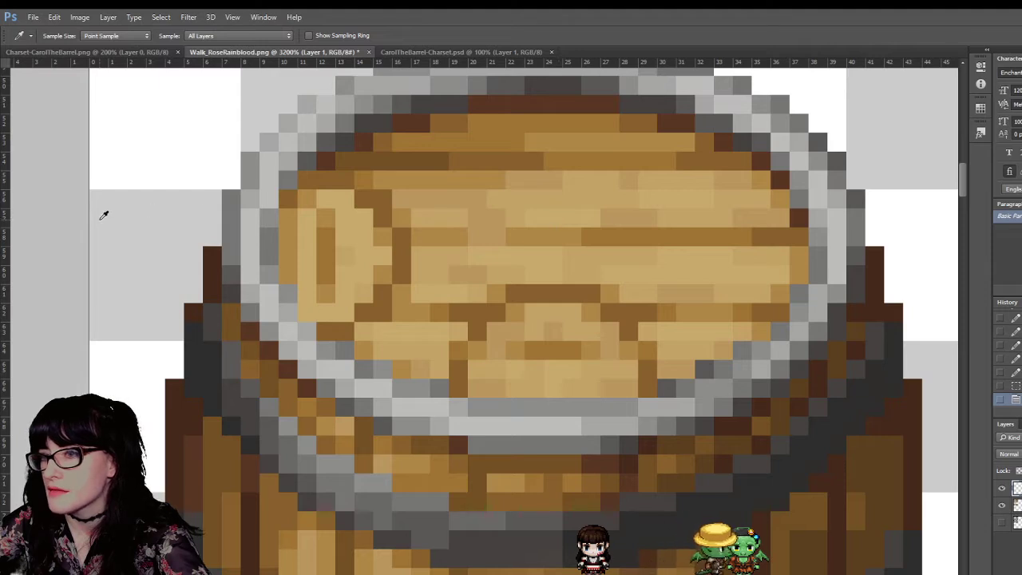
key(b)
drag(500, 297, 595, 285)
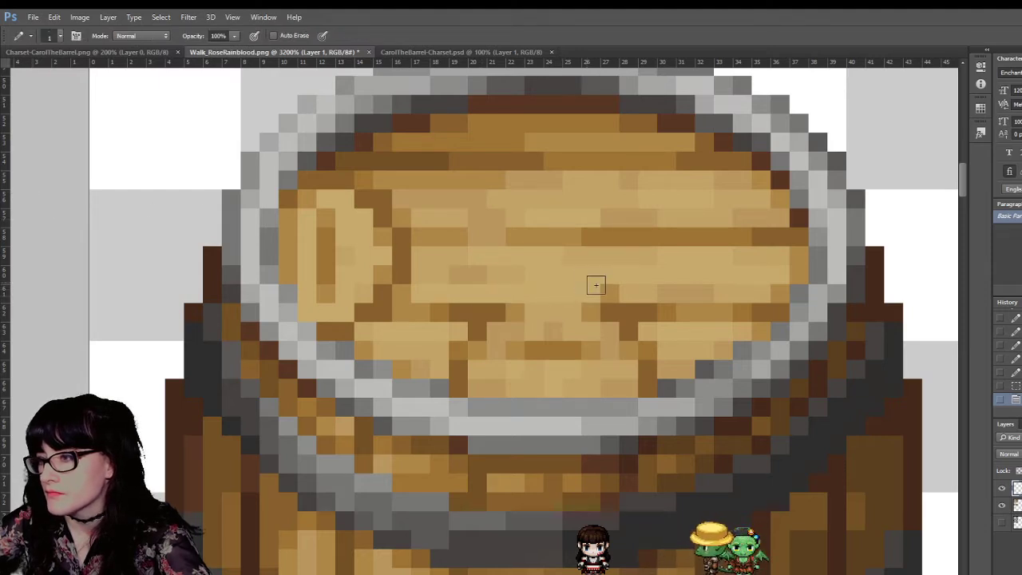
key(ctrl+z)
drag(496, 297, 600, 295)
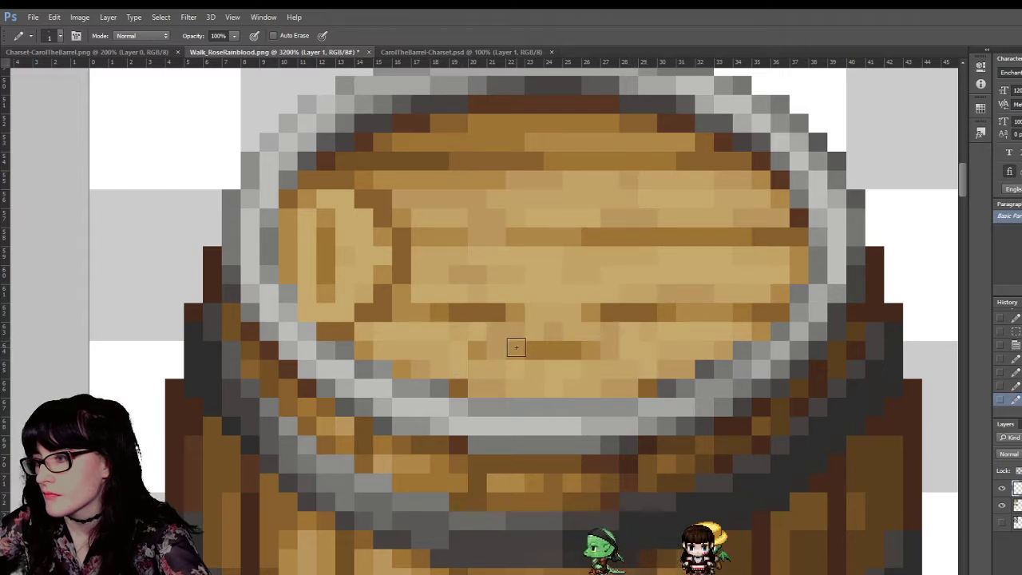
drag(516, 348, 586, 352)
click(479, 350)
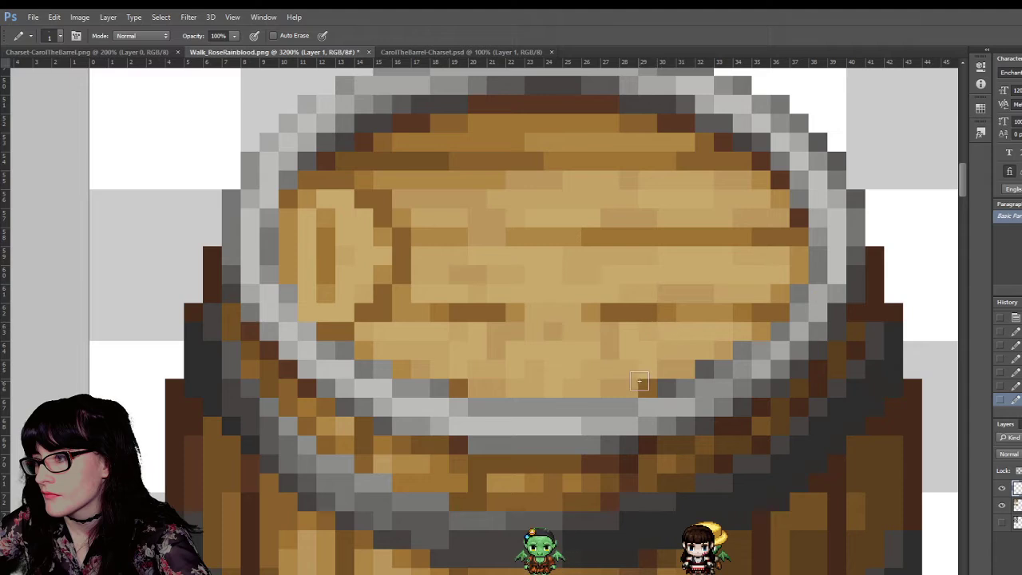
Step: Continue the lid's lower plank seam across the erased notch and shade the lid's lower edge with sampled golden brown
key(i)
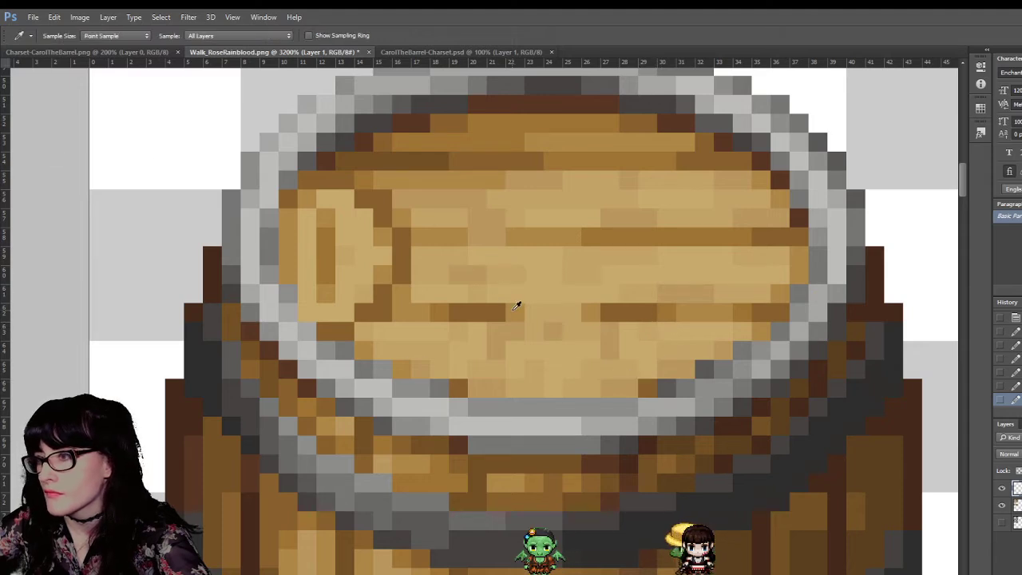
key(b)
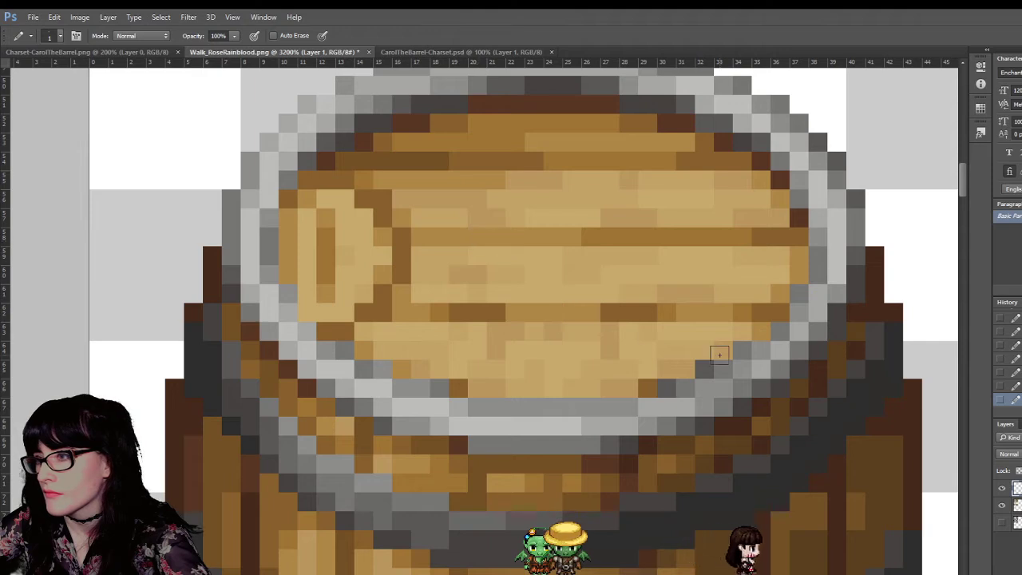
mouse_move(479, 387)
mouse_down()
mouse_move(467, 386)
mouse_move(623, 380)
mouse_up()
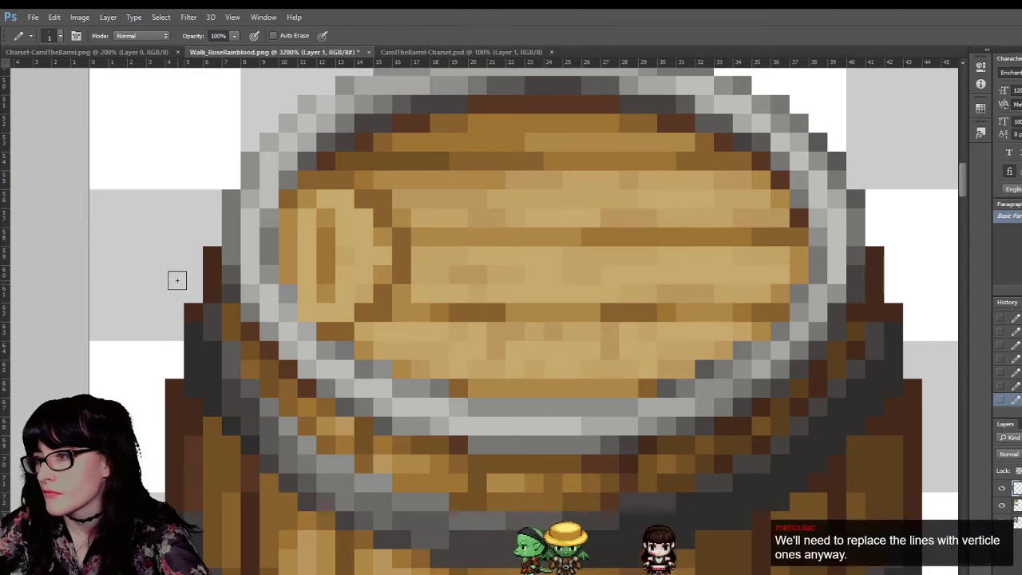
Step: Check the edited lid against the other barrels at full sheet scale
key(z)
alt+click(663, 361)
alt+click(666, 361)
alt+click(686, 369)
alt+click(725, 383)
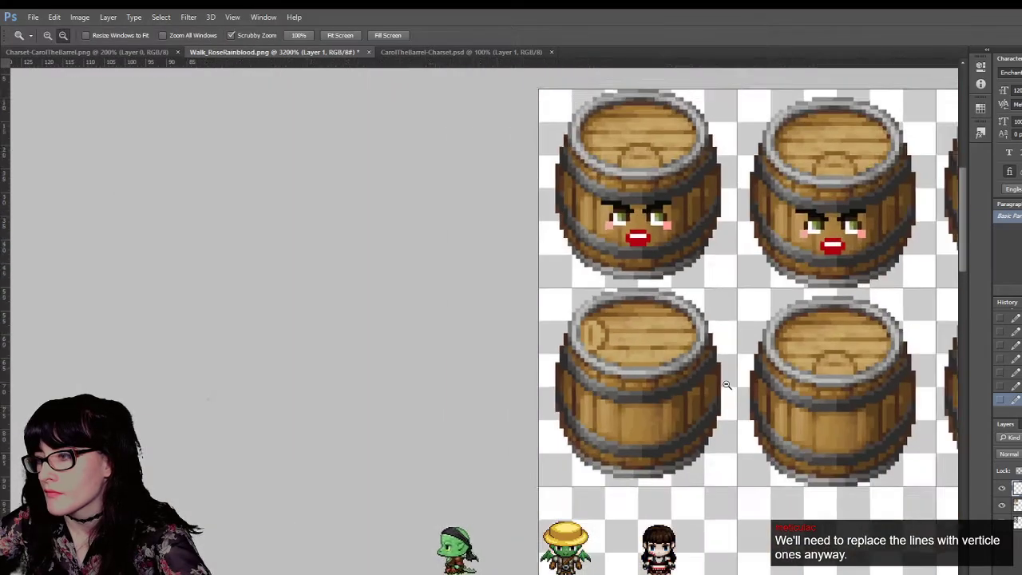
alt+click(726, 384)
alt+click(725, 384)
alt+click(726, 385)
alt+click(725, 385)
alt+click(726, 385)
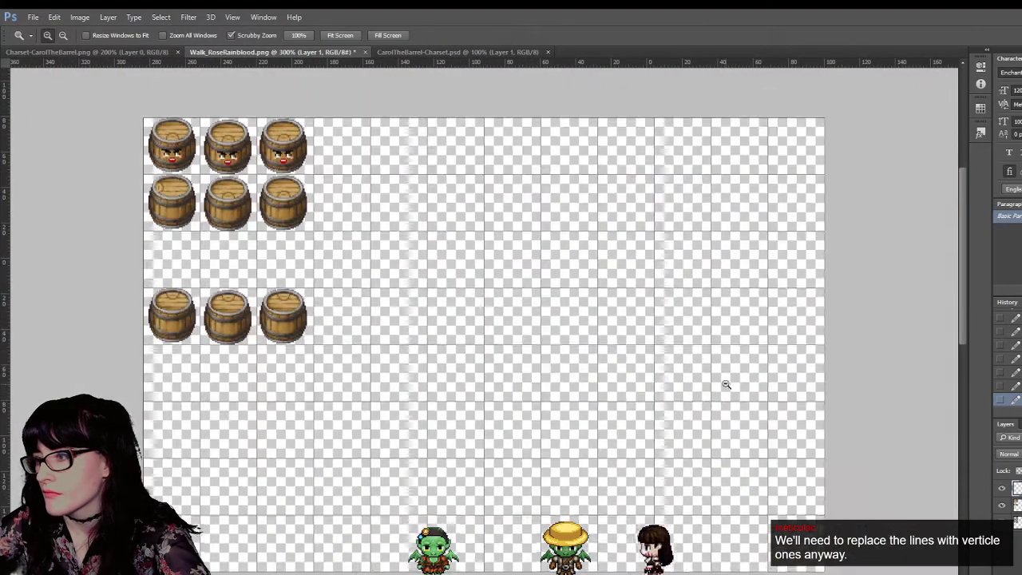
Step: Blend the leftover dark notch pixels into the lid's lowest plank with tans sampled from the surrounding wood
click(180, 214)
click(181, 214)
click(181, 214)
click(181, 213)
click(169, 196)
click(138, 145)
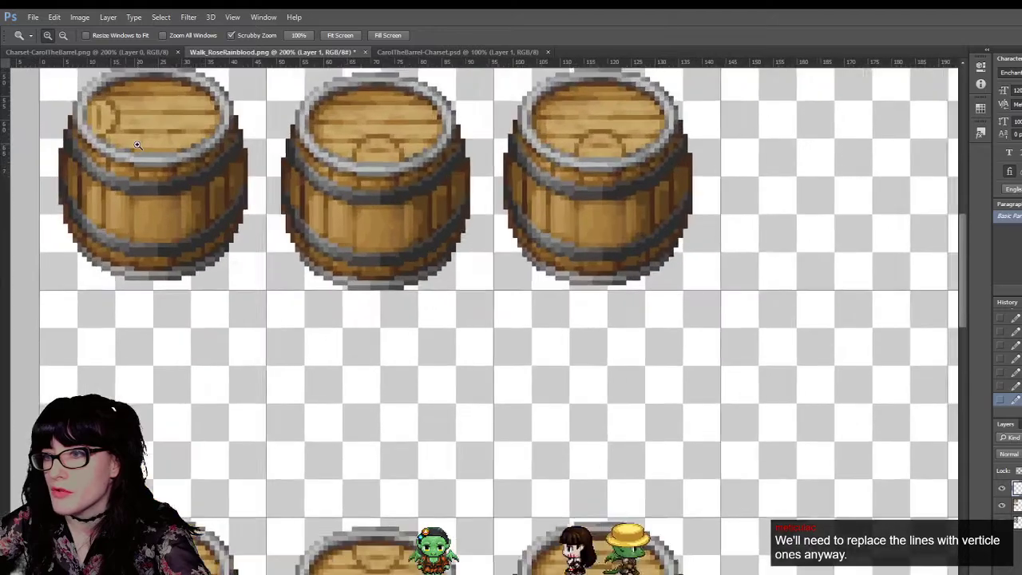
click(137, 144)
double_click(138, 143)
scroll(266, 262, up, 1)
scroll(266, 262, up, 3)
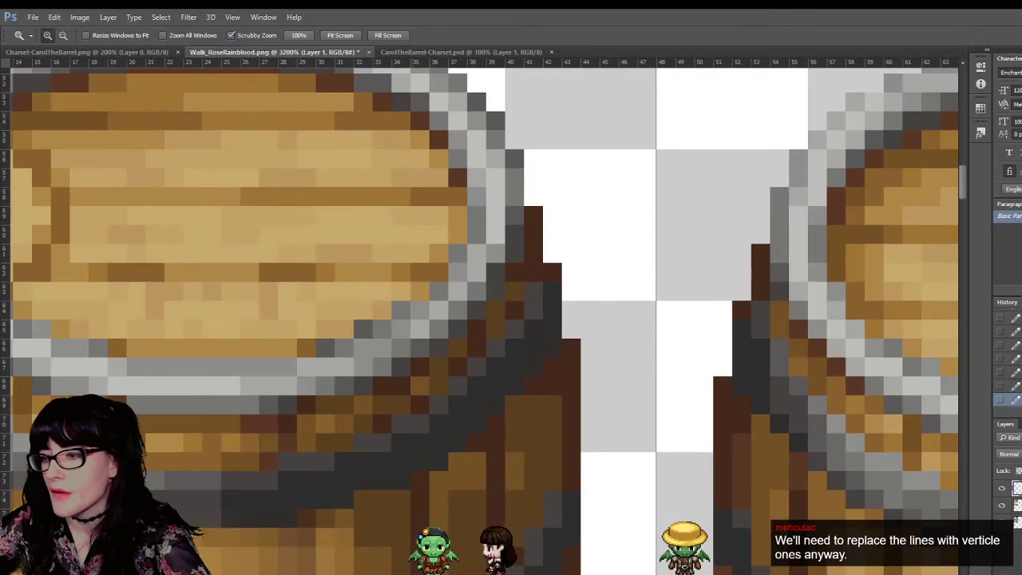
scroll(27, 191, left, 5)
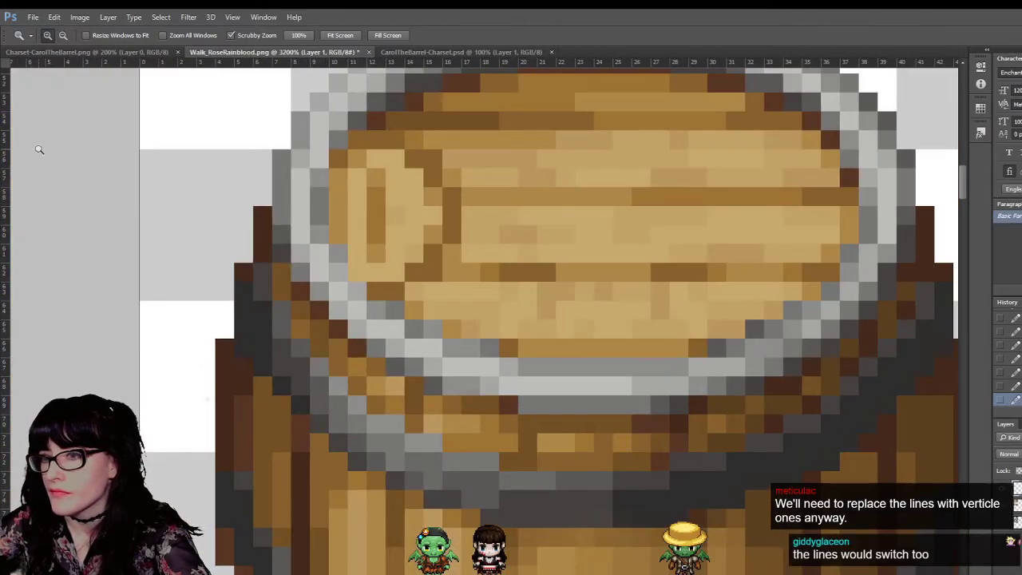
key(i)
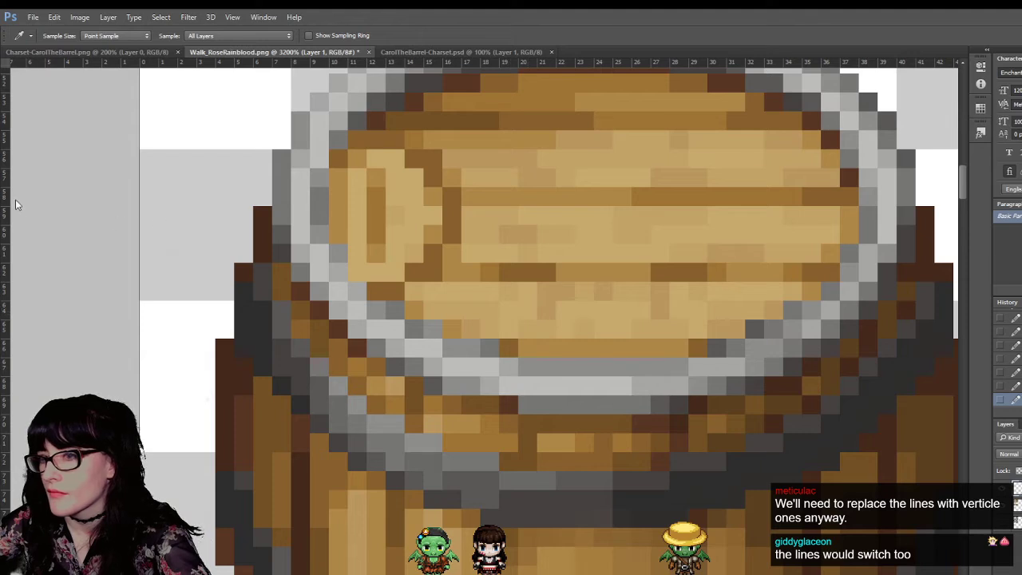
key(b)
scroll(543, 307, up, 1)
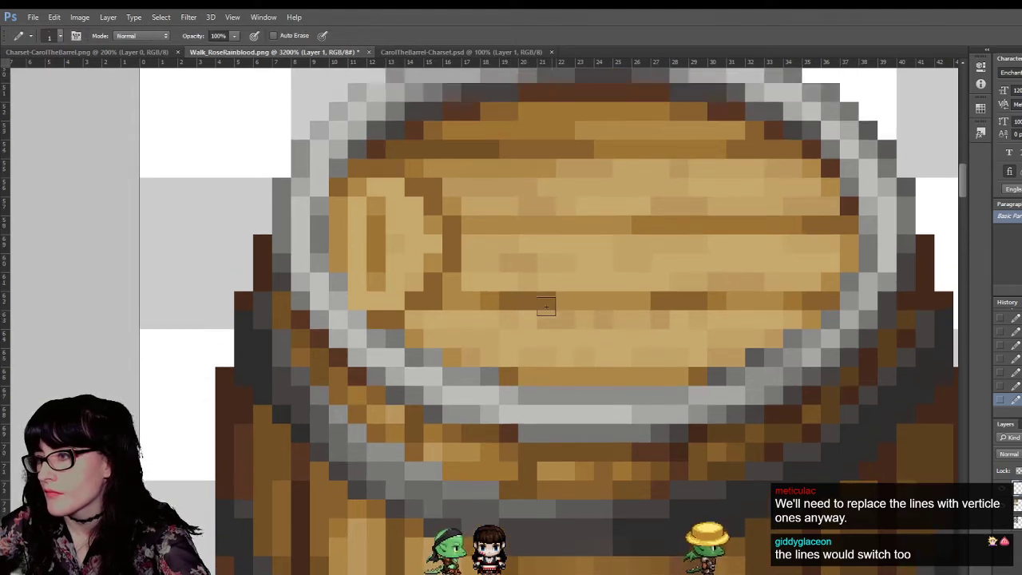
key(i)
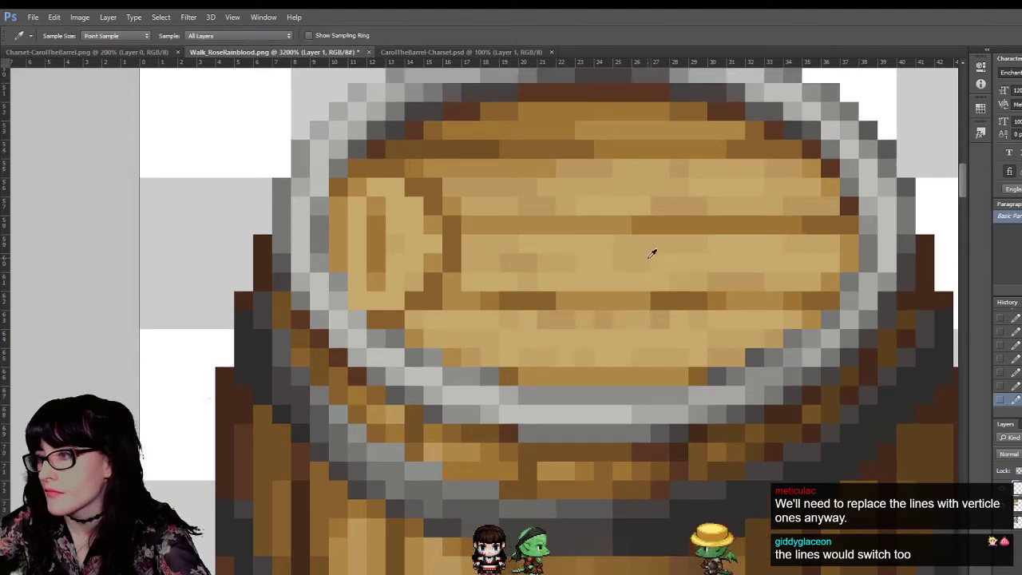
key(b)
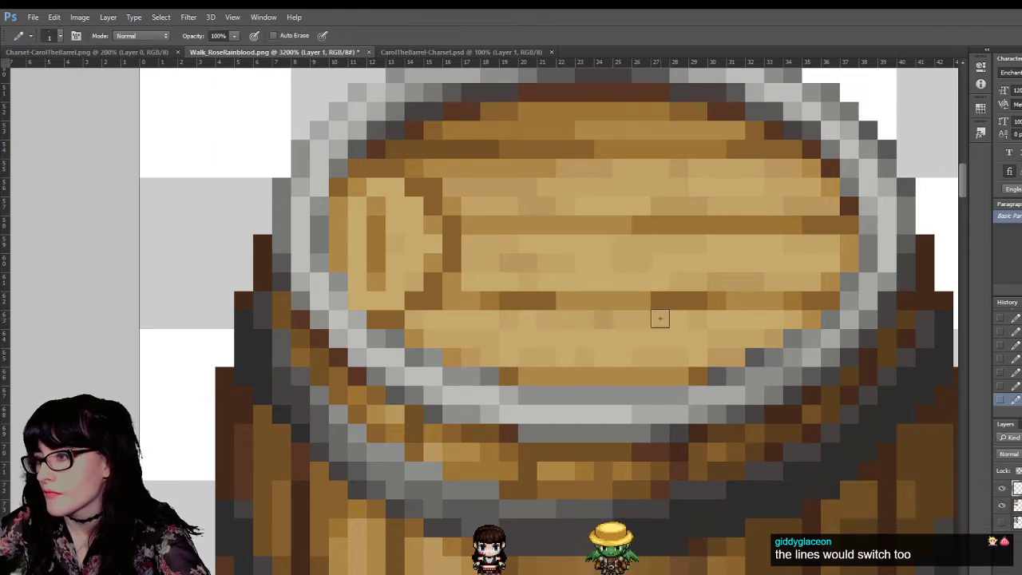
scroll(378, 368, up, 1)
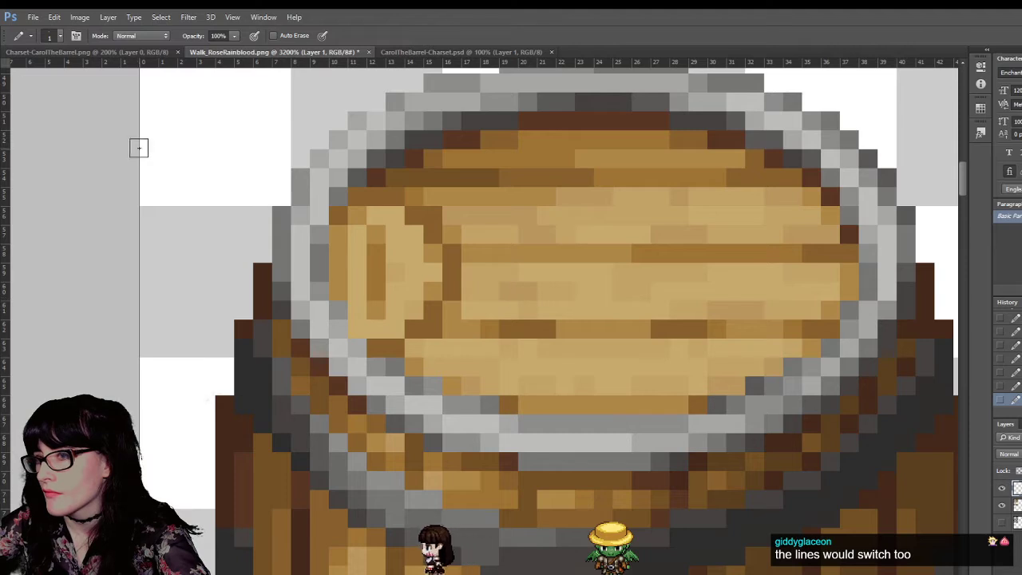
key(i)
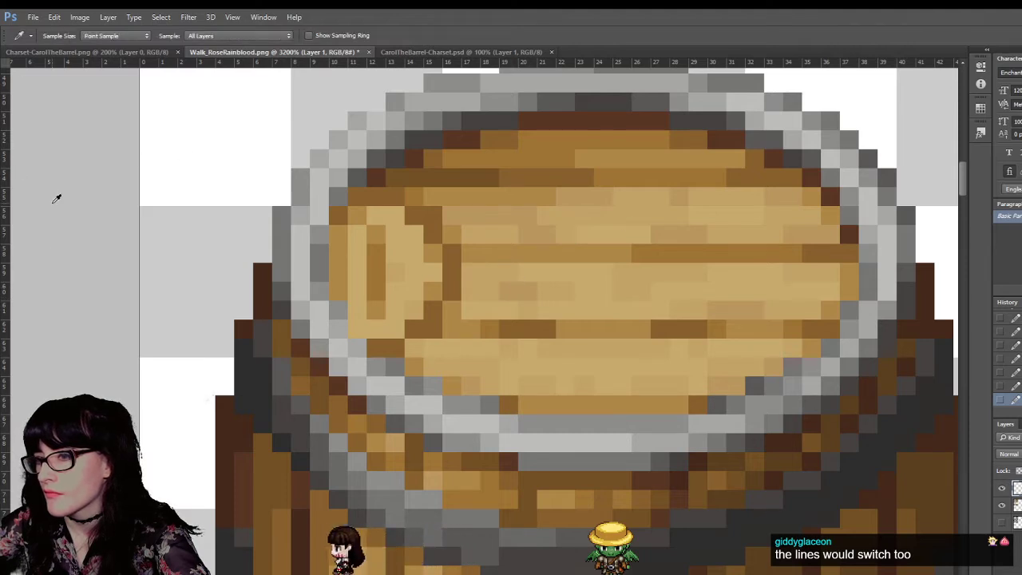
key(b)
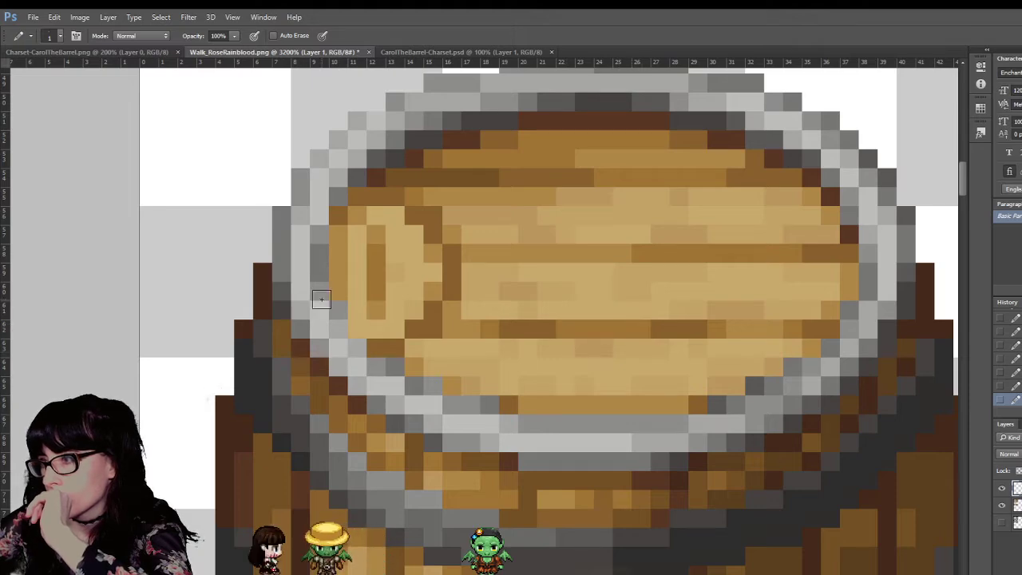
Step: Examine the rows of the sprite sheet, comparing the sideways-notch lid with the other barrels' lids and plank lines
key(z)
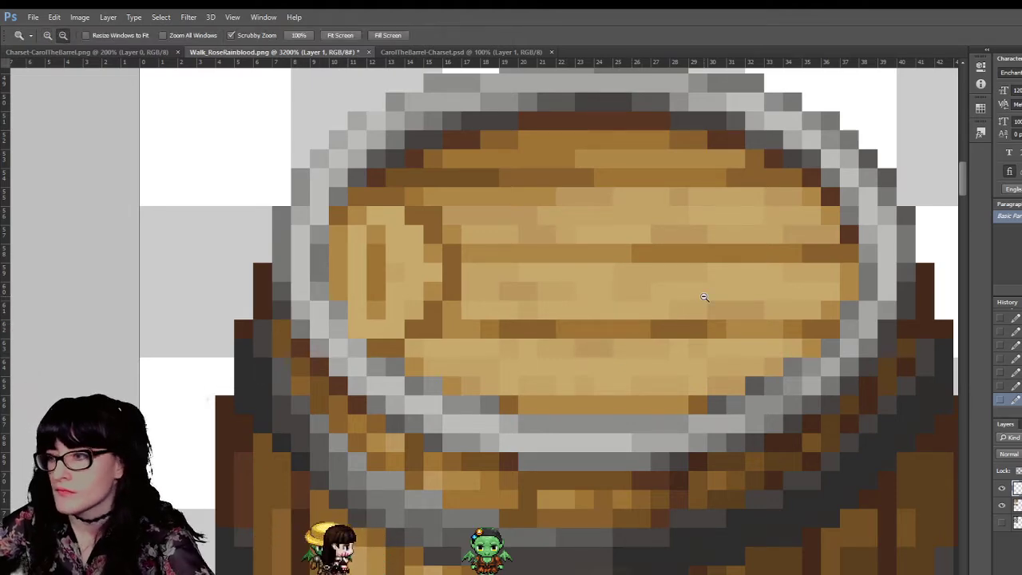
alt+scroll(758, 360, down, 5)
alt+click(759, 364)
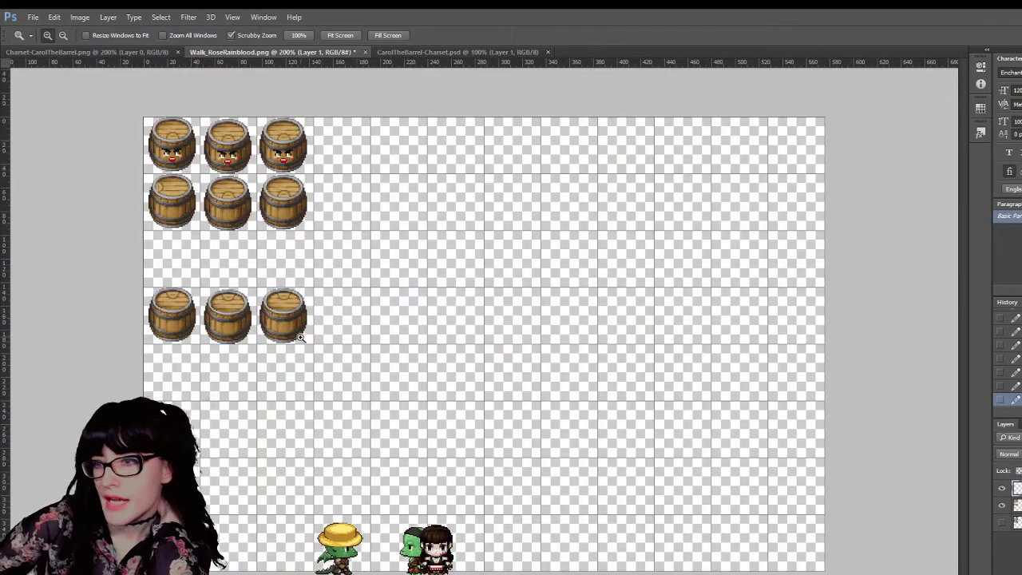
click(164, 202)
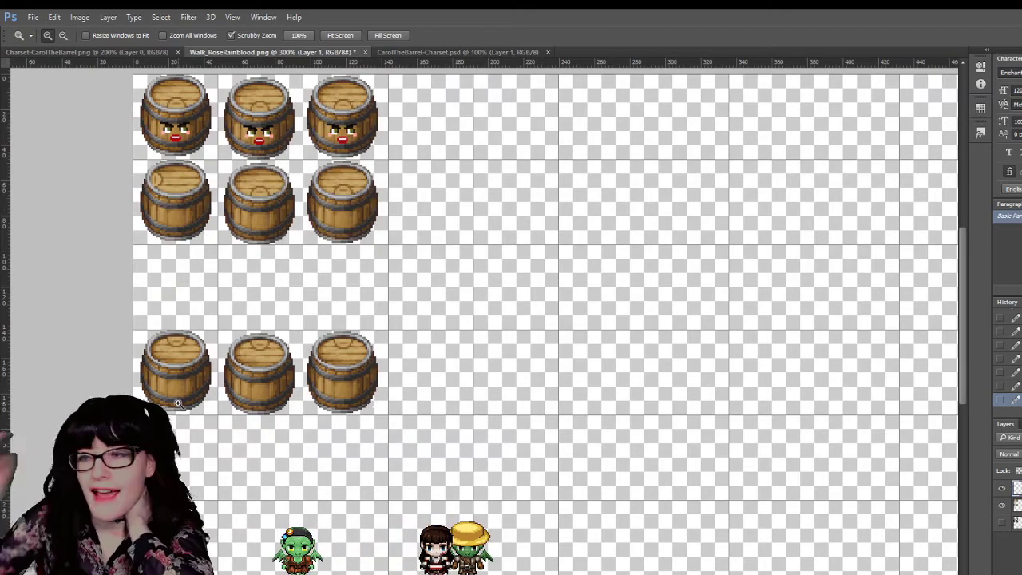
scroll(342, 217, up, 4)
scroll(400, 188, down, 4)
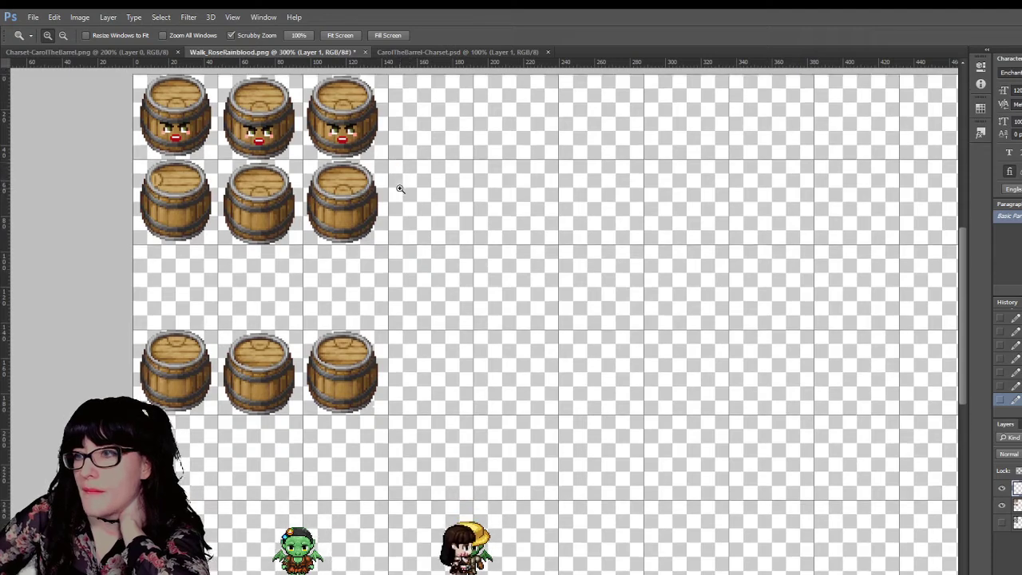
scroll(447, 391, up, 2)
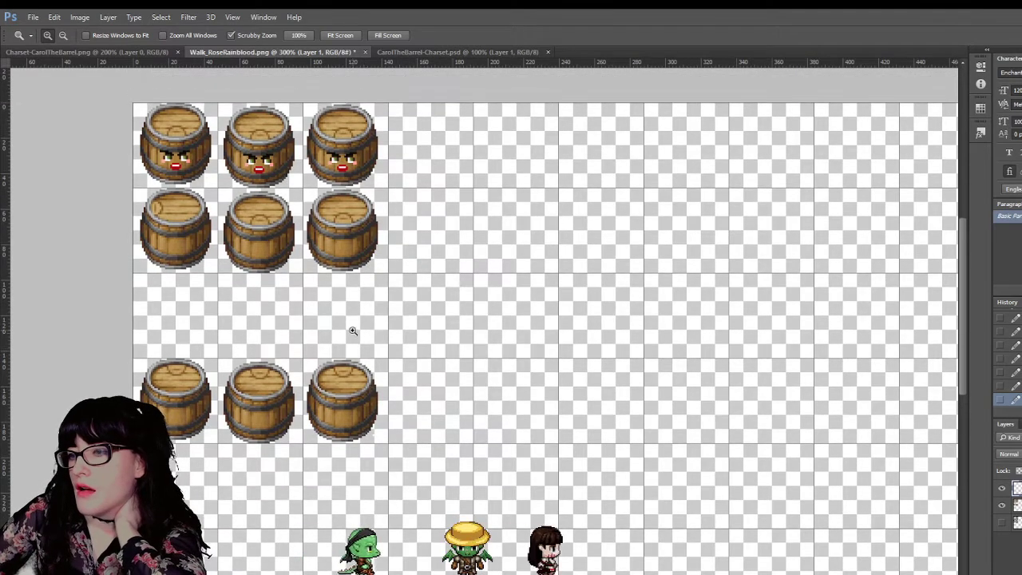
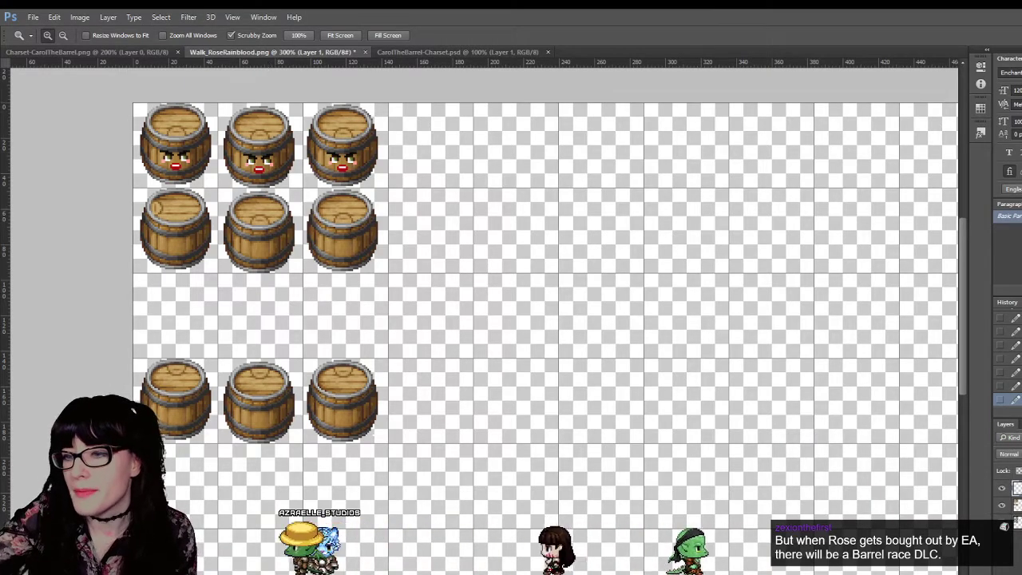
click(235, 174)
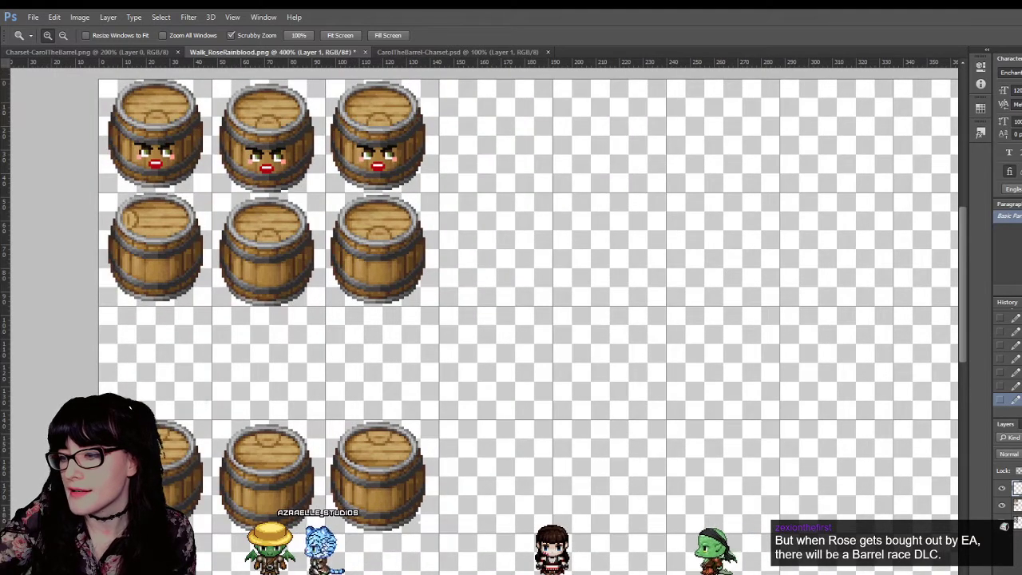
ctrl+scroll(394, 343, up, 4)
scroll(394, 344, up, 1)
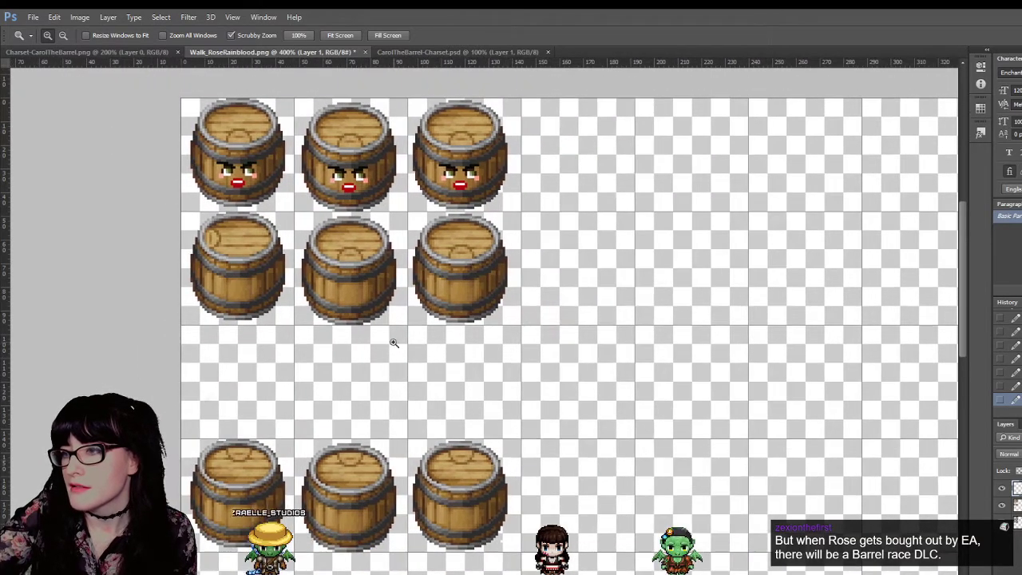
key(m)
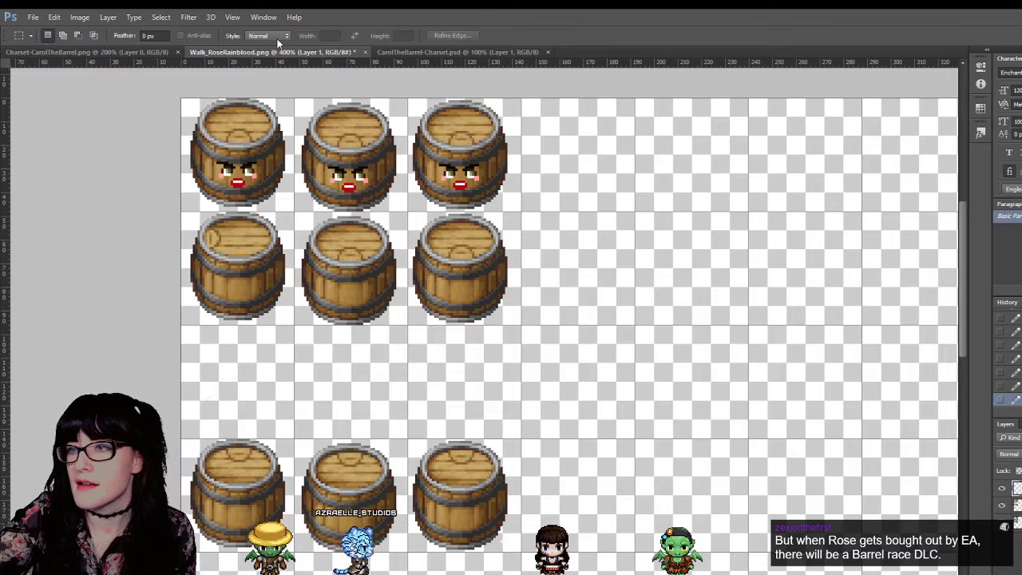
scroll(302, 181, up, 4)
scroll(303, 181, down, 7)
scroll(303, 180, up, 6)
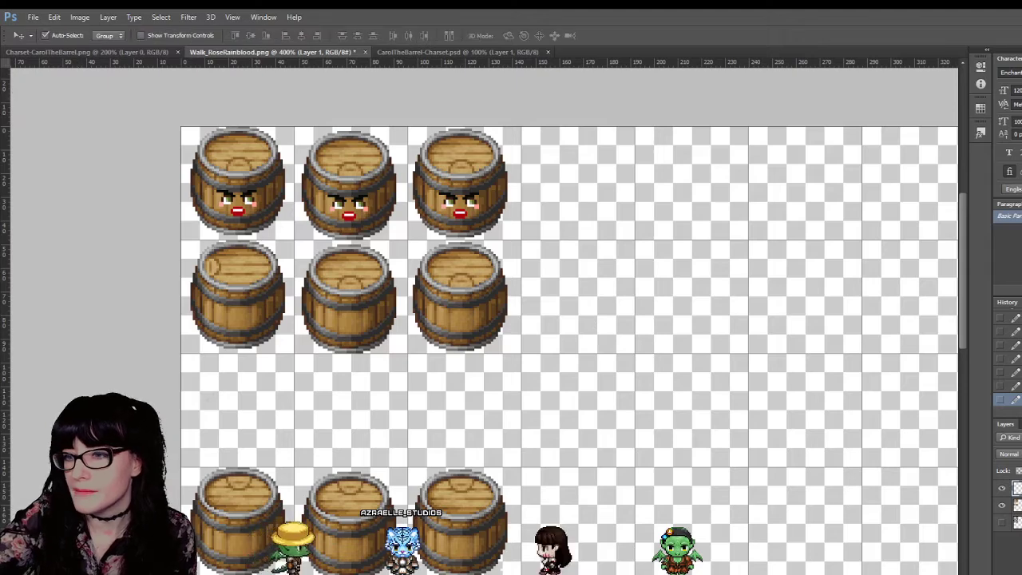
Step: Hide and reshow Layer 1 to compare the first back-view barrel's original lid with the sideways-notch version
ctrl+click(201, 278)
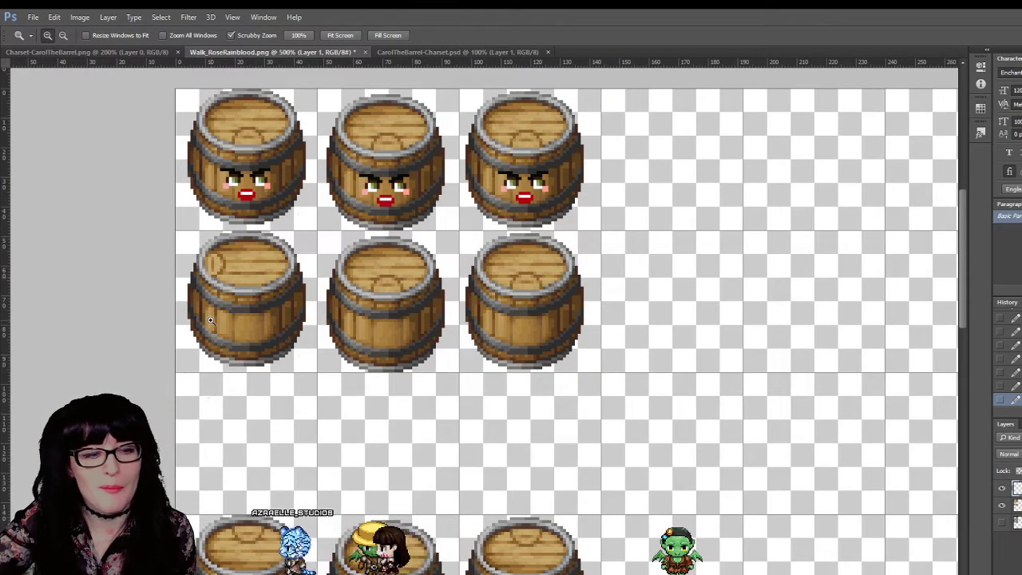
scroll(479, 412, left, 2)
scroll(595, 319, left, 1)
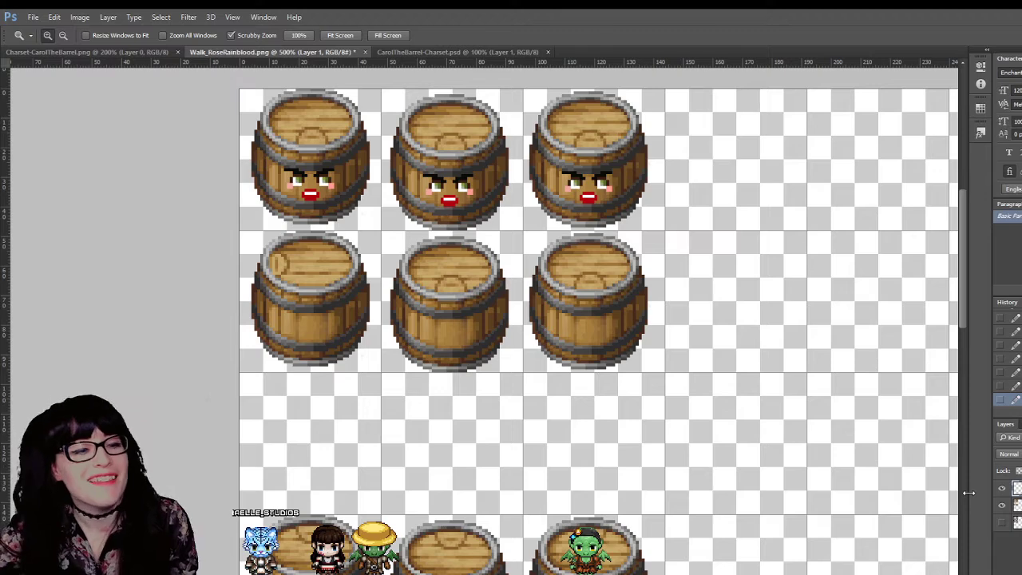
click(365, 301)
key(v)
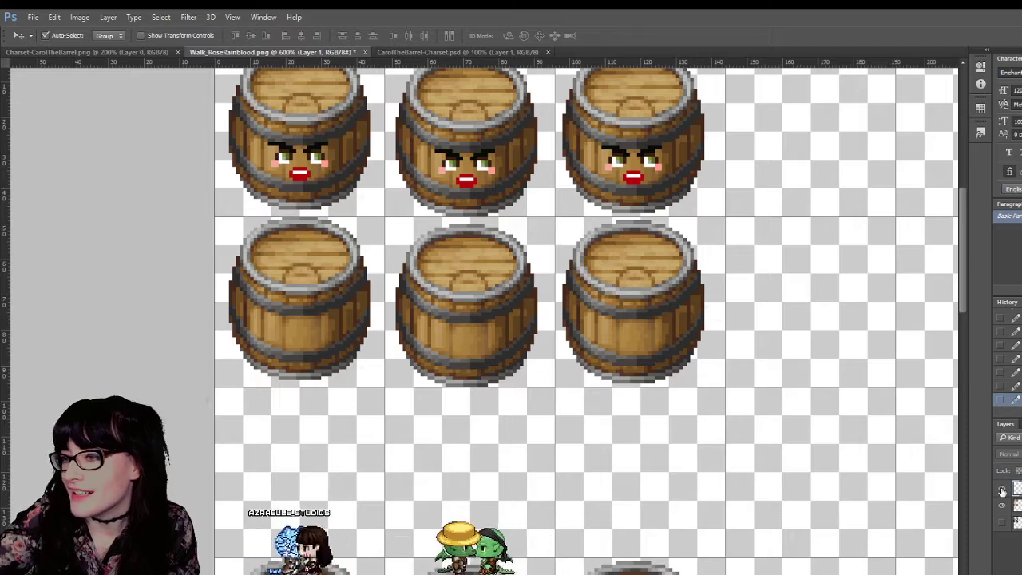
scroll(286, 299, up, 1)
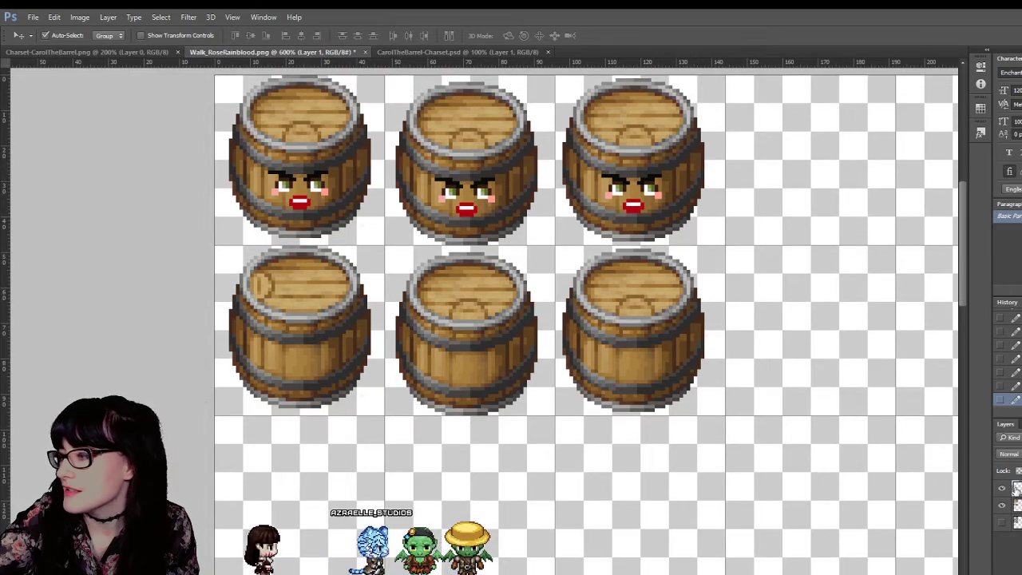
Step: Copy the sideways lid notch onto the second and third back-view barrels and merge the copies into the sprite layer
click(1001, 487)
click(1002, 505)
click(1002, 505)
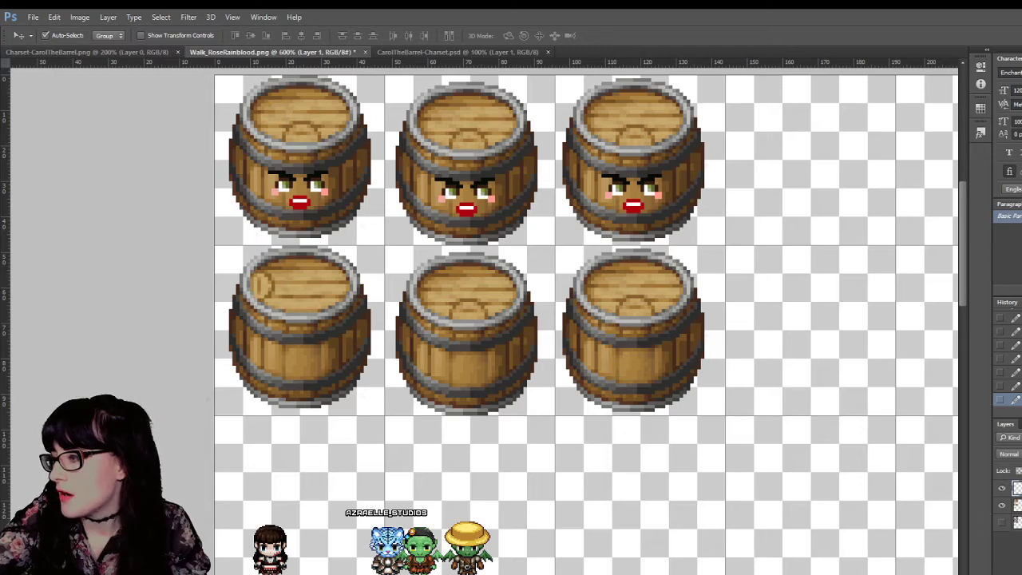
drag(270, 293, 439, 300)
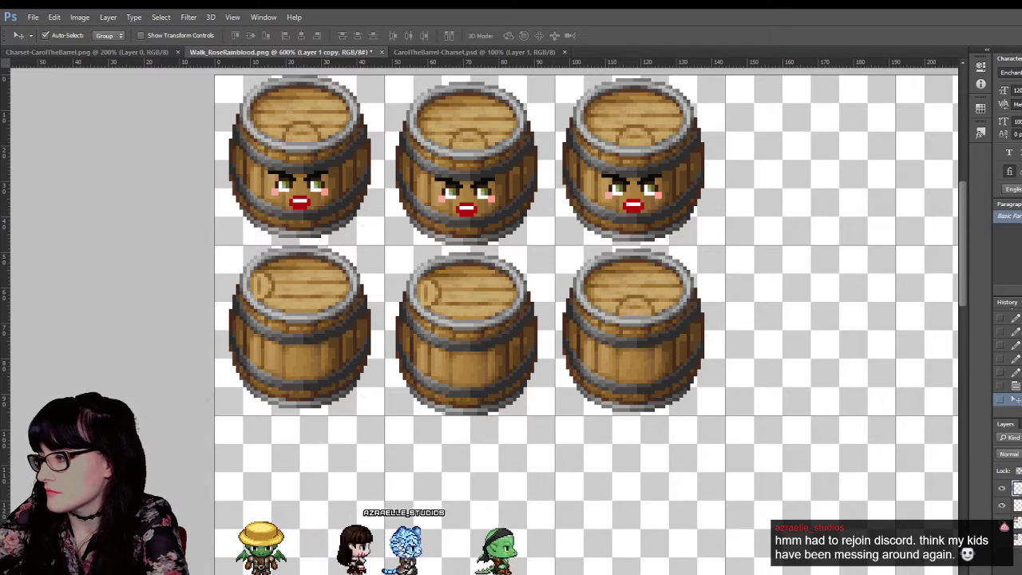
alt+drag(432, 296, 591, 293)
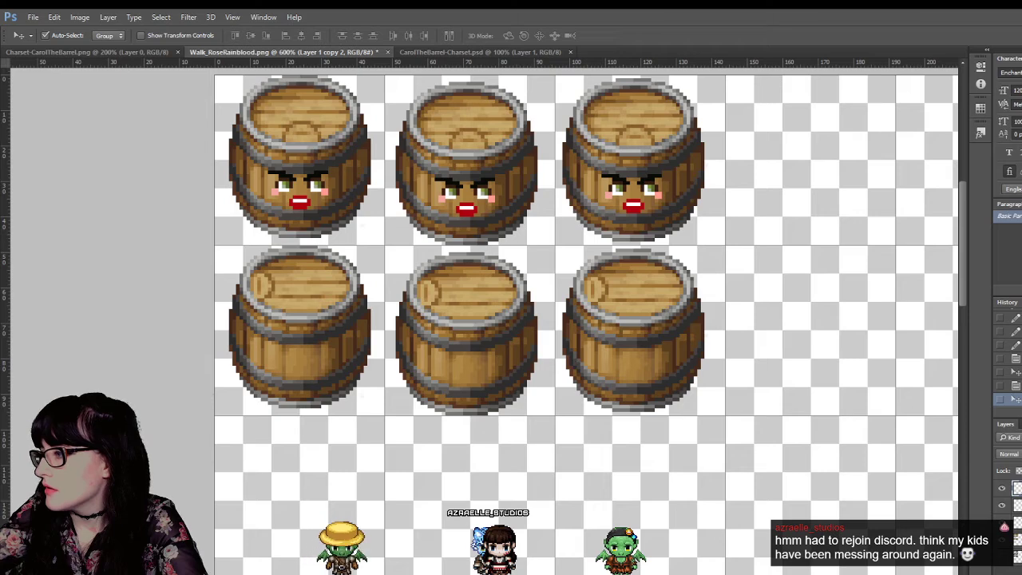
scroll(659, 371, down, 2)
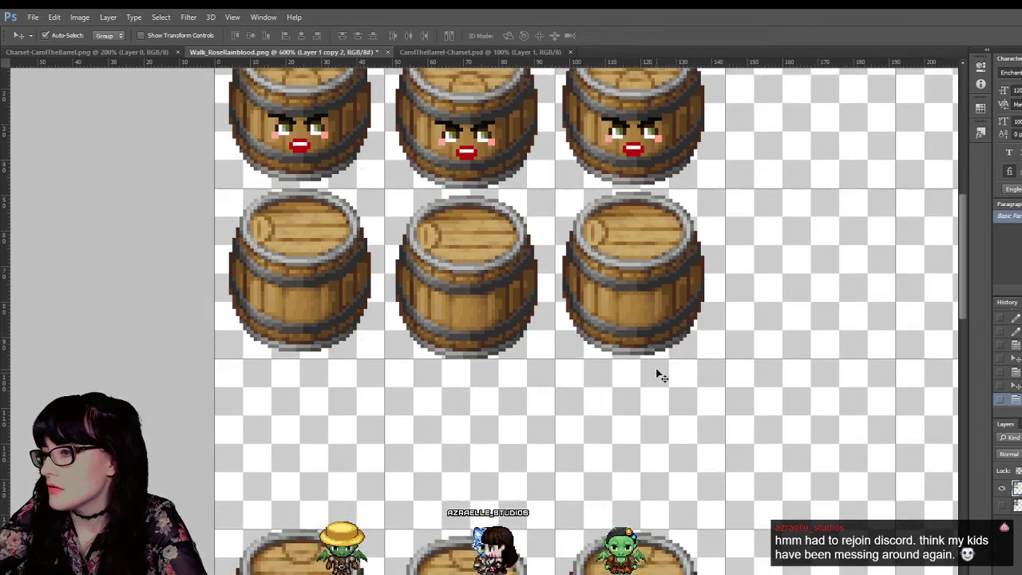
click(1001, 487)
click(1001, 488)
Step: Examine the second-row barrels' sideways-notch lids at several magnifications, comparing them with the front-view and back-view rows
scroll(529, 379, down, 3)
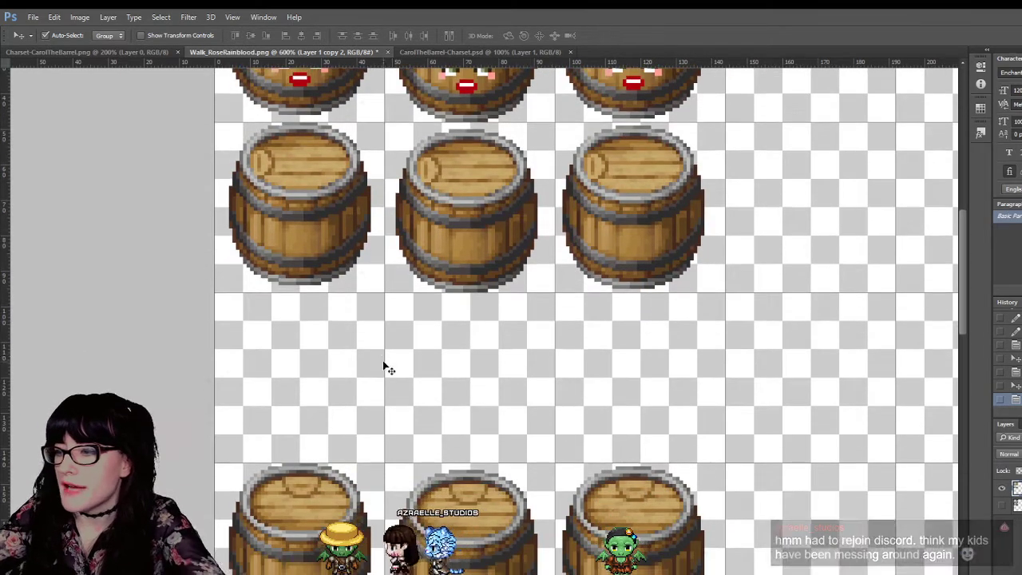
scroll(383, 368, up, 8)
key(z)
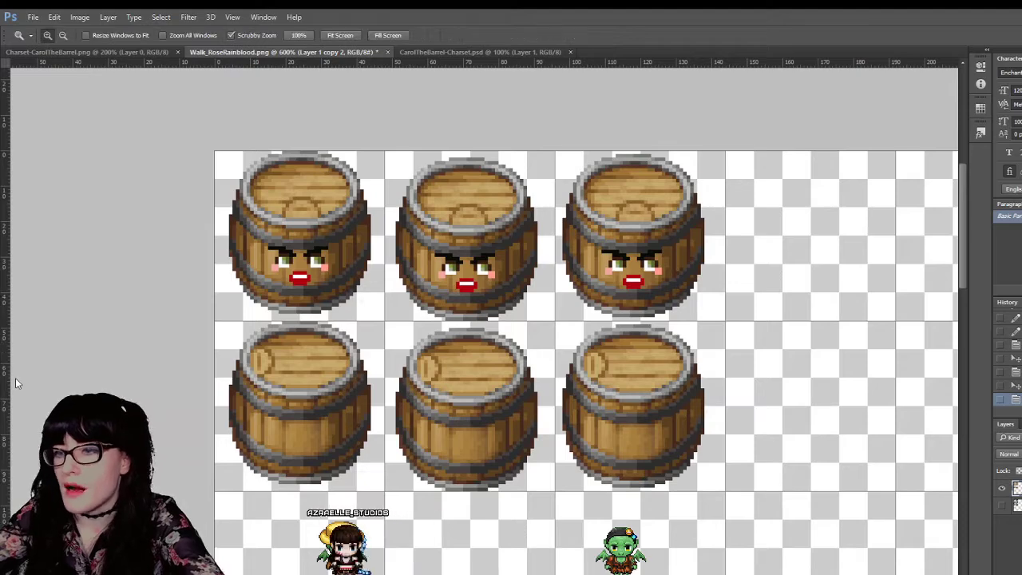
alt+click(708, 340)
alt+click(708, 339)
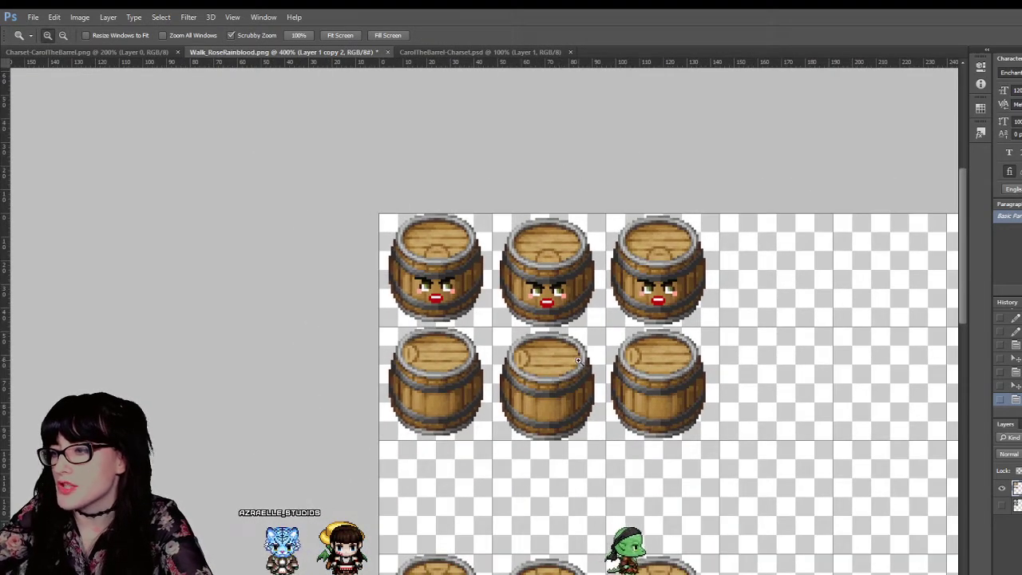
scroll(578, 361, down, 3)
scroll(628, 388, up, 1)
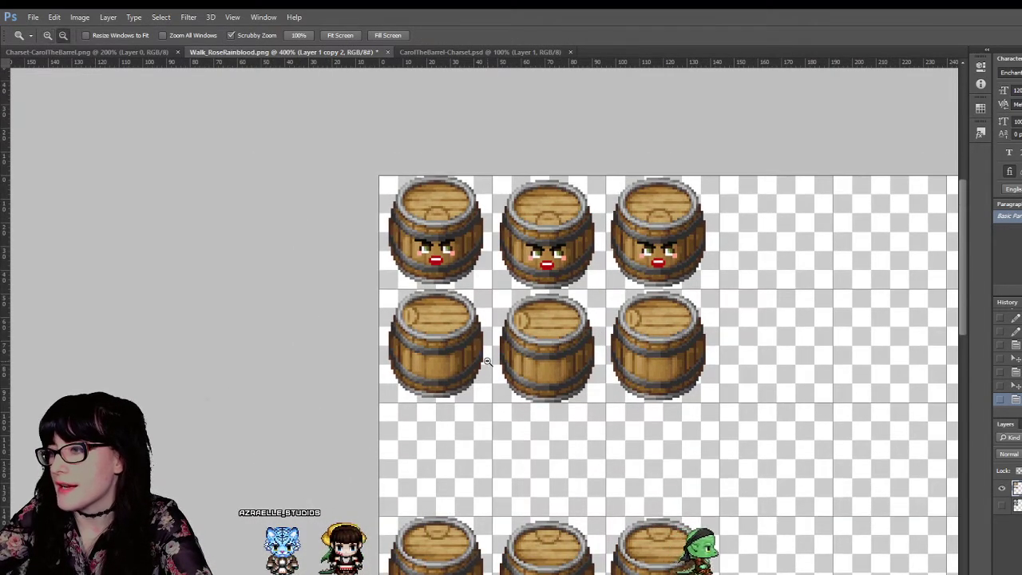
alt+click(487, 361)
click(485, 360)
click(480, 335)
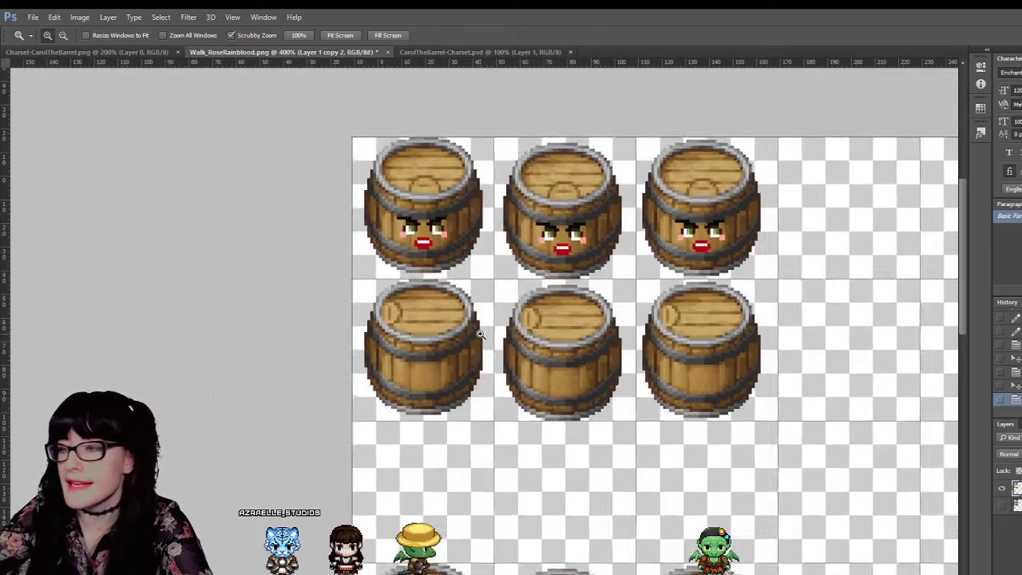
click(481, 334)
click(480, 334)
scroll(540, 542, up, 1)
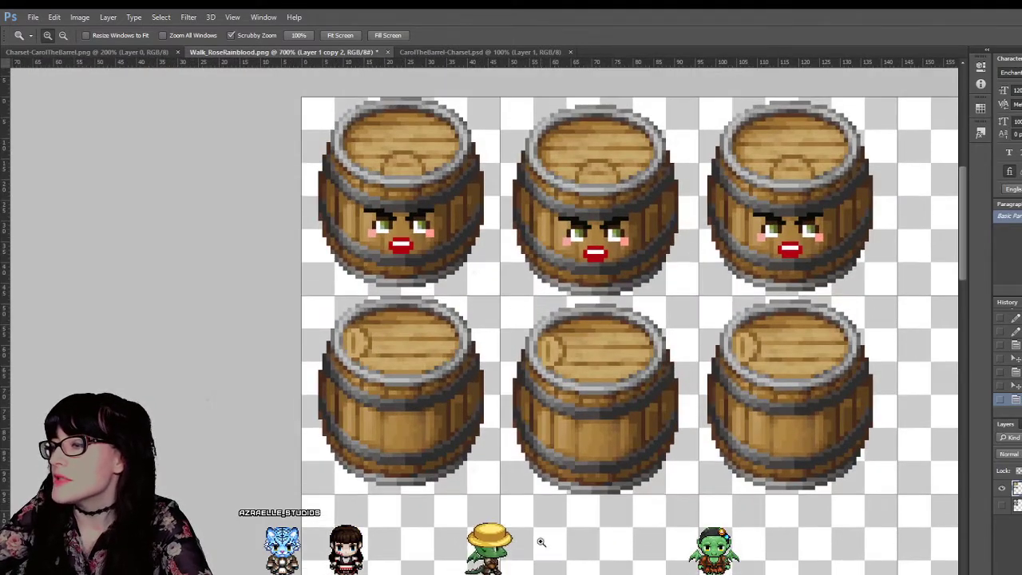
scroll(484, 321, right, 1)
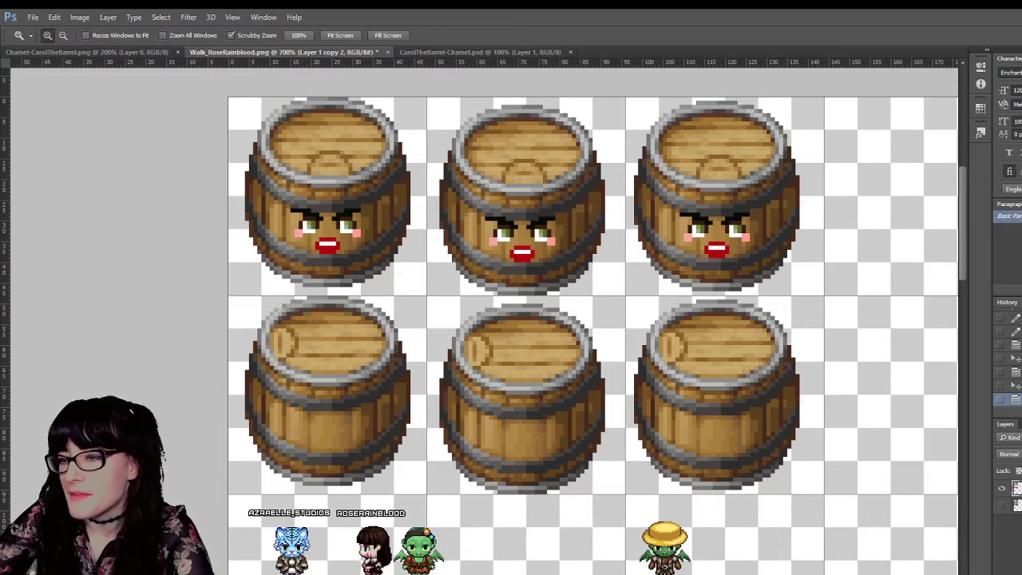
click(245, 361)
click(245, 361)
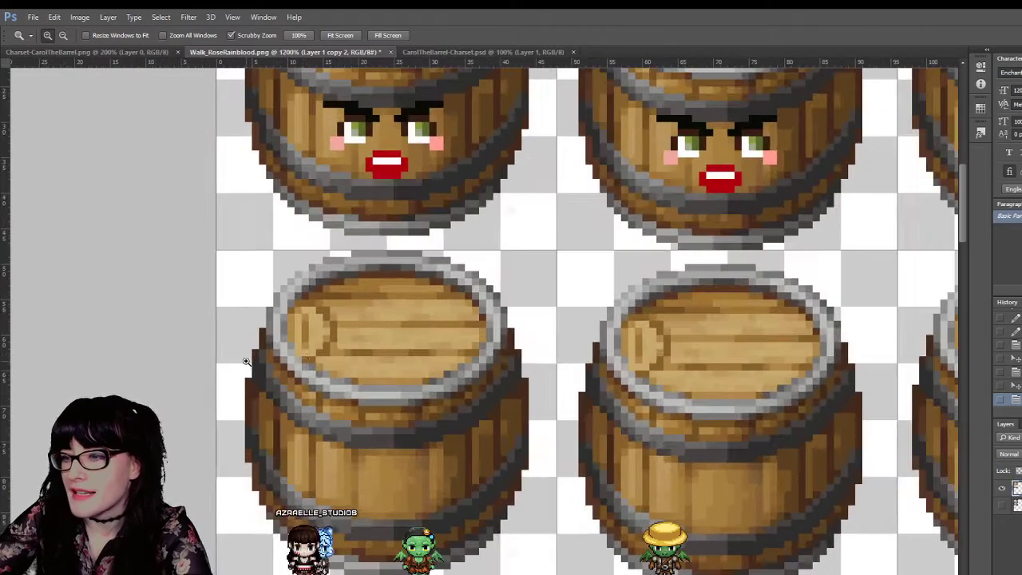
scroll(24, 75, up, 1)
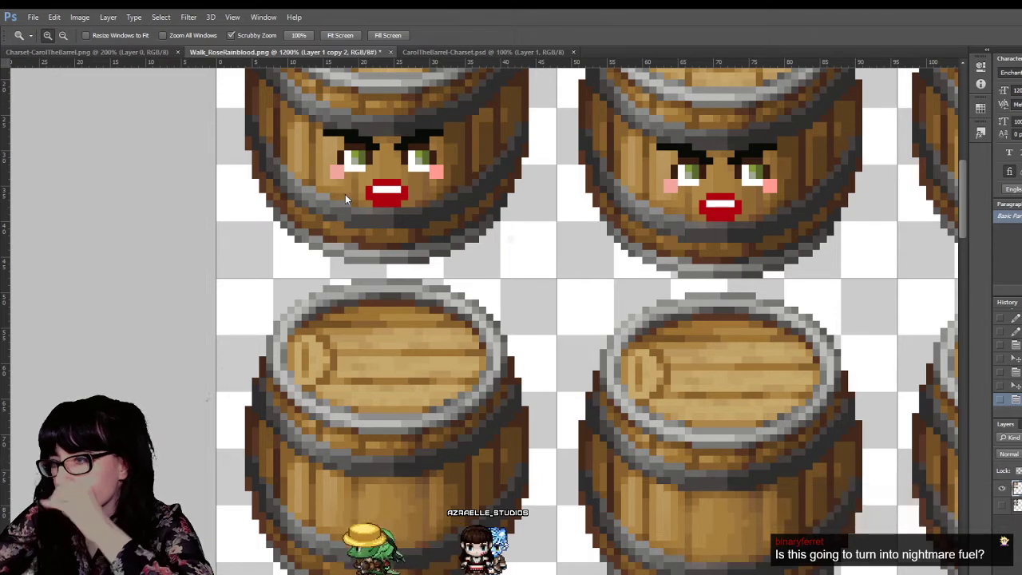
Step: Open the $EverbloomForest-Blueberry.png sprite sheet and compare the placement of its side-view facial features with the barrel sheet
double_click(330, 370)
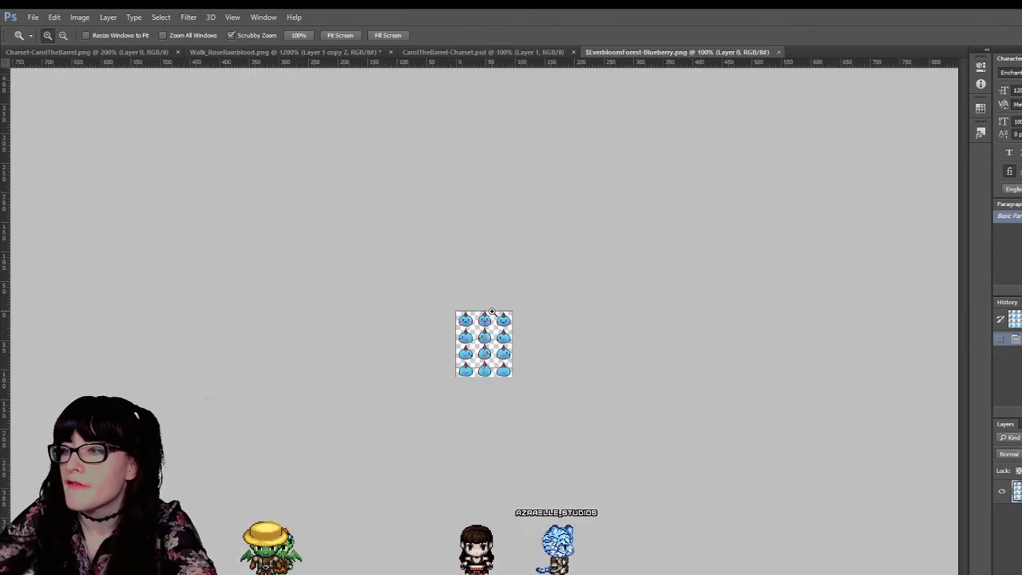
drag(486, 312, 455, 329)
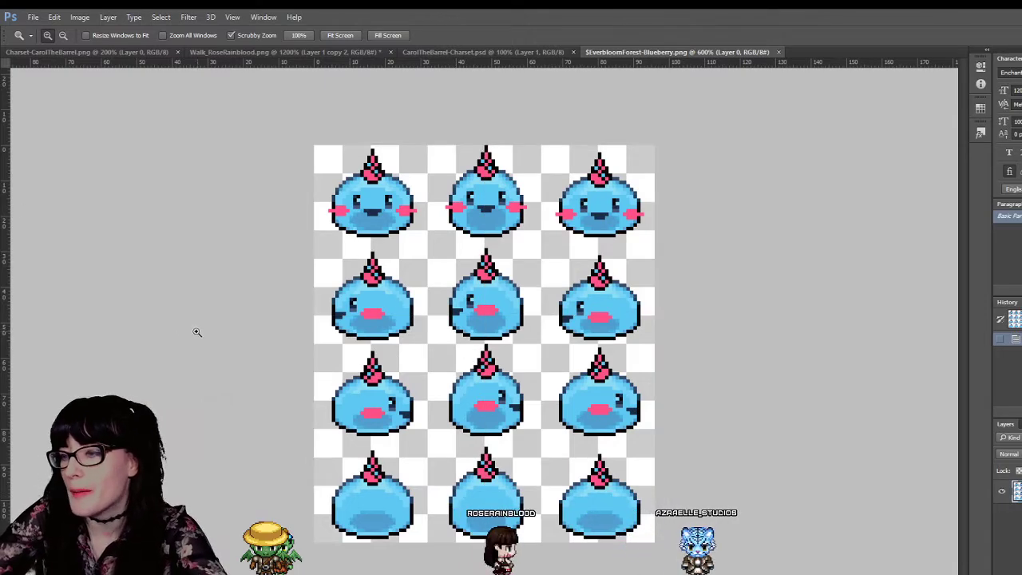
click(332, 268)
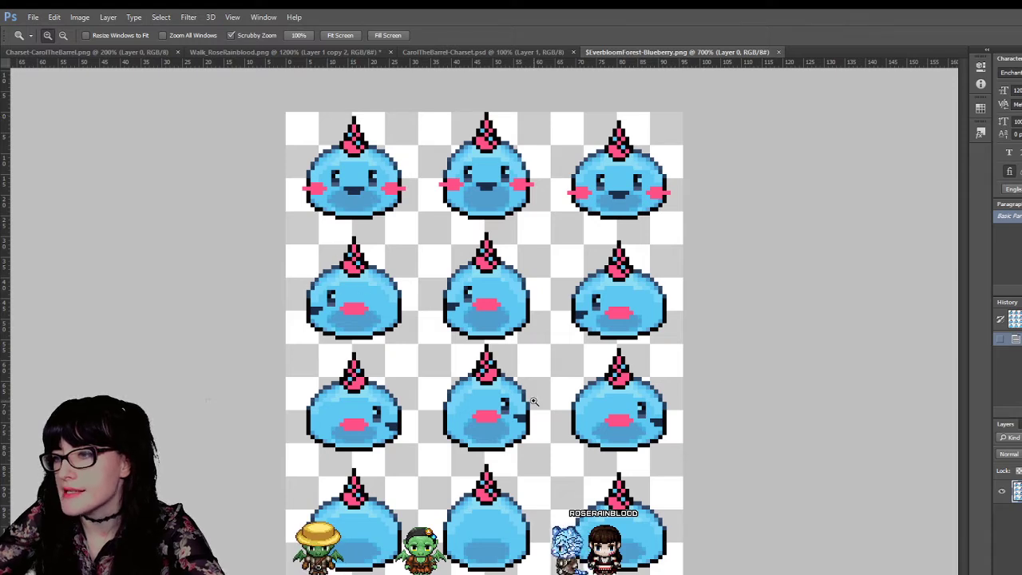
click(423, 53)
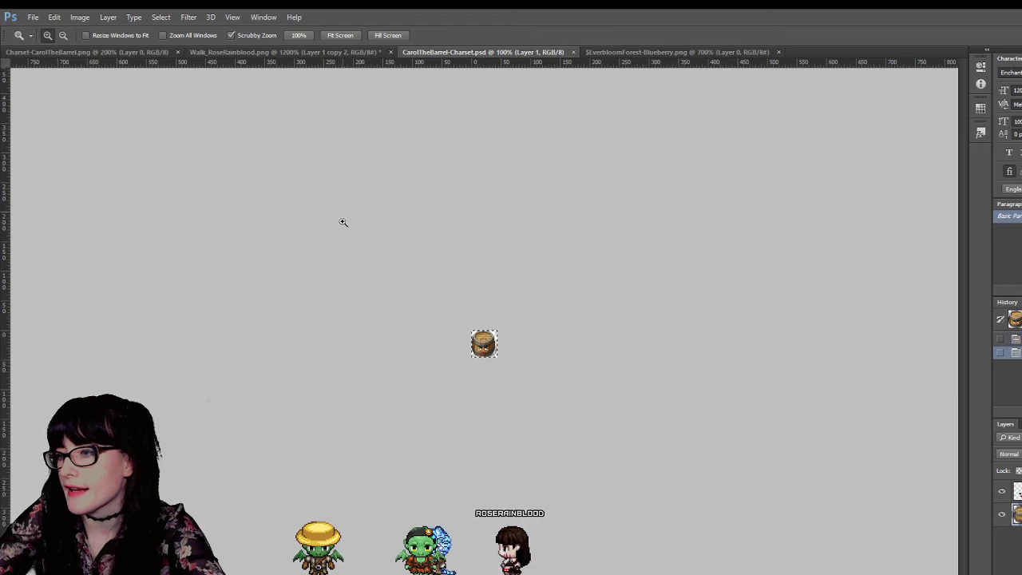
click(348, 52)
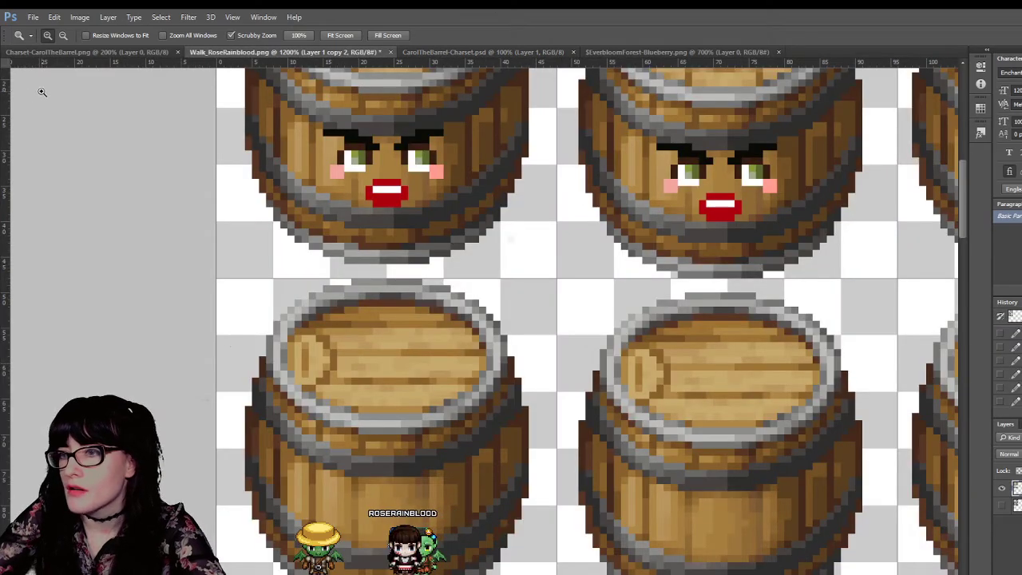
key(m)
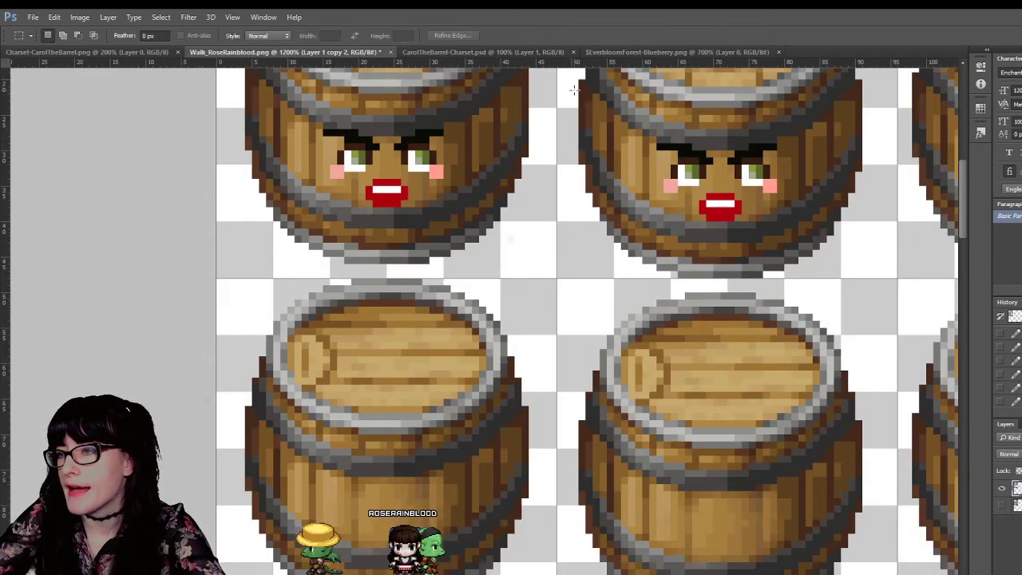
click(688, 51)
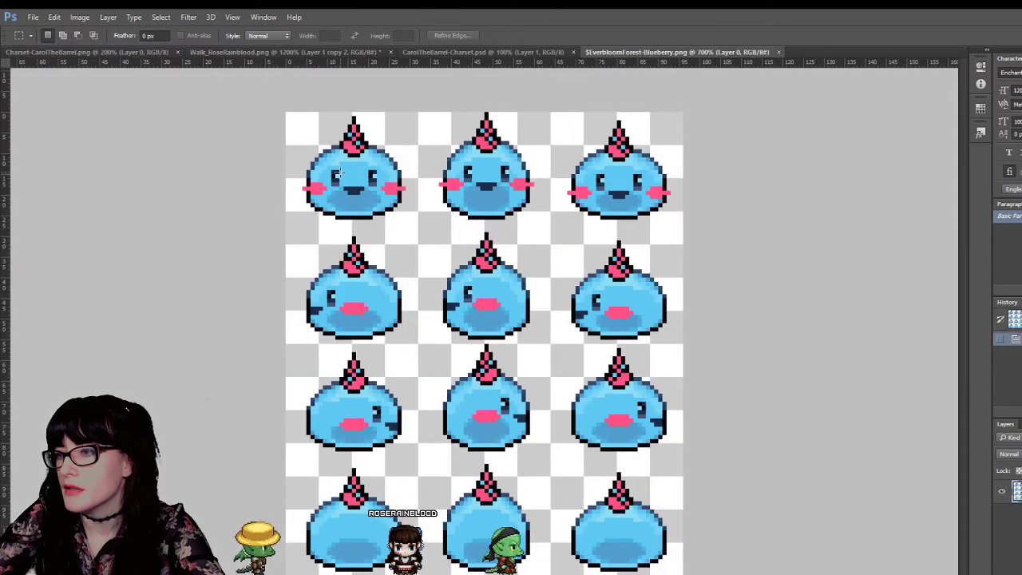
Step: Copy the first front-view barrel's right-hand eye, with brow and cheek, to a new layer and place it beside the barrel lid below
click(354, 51)
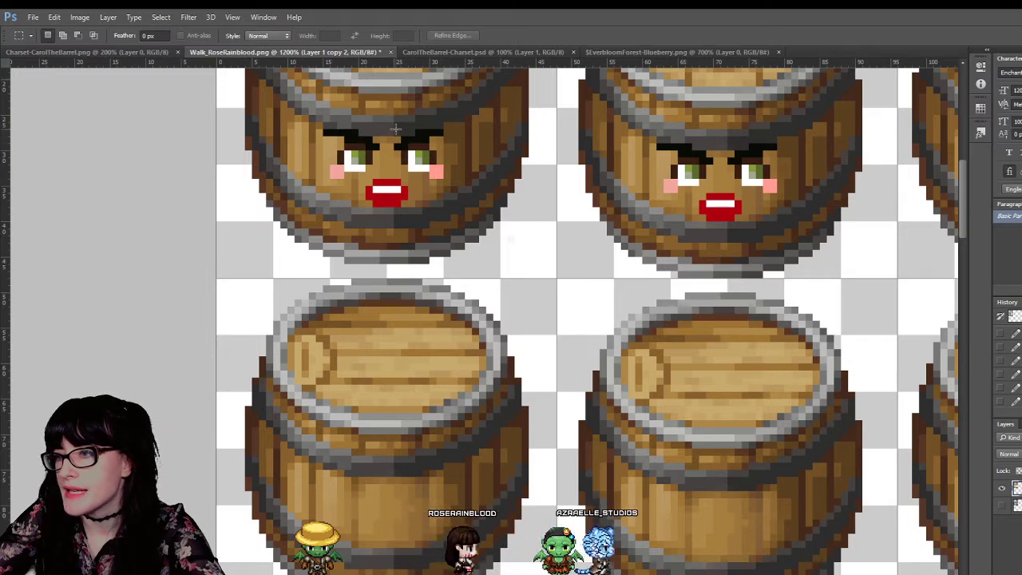
drag(396, 128, 437, 175)
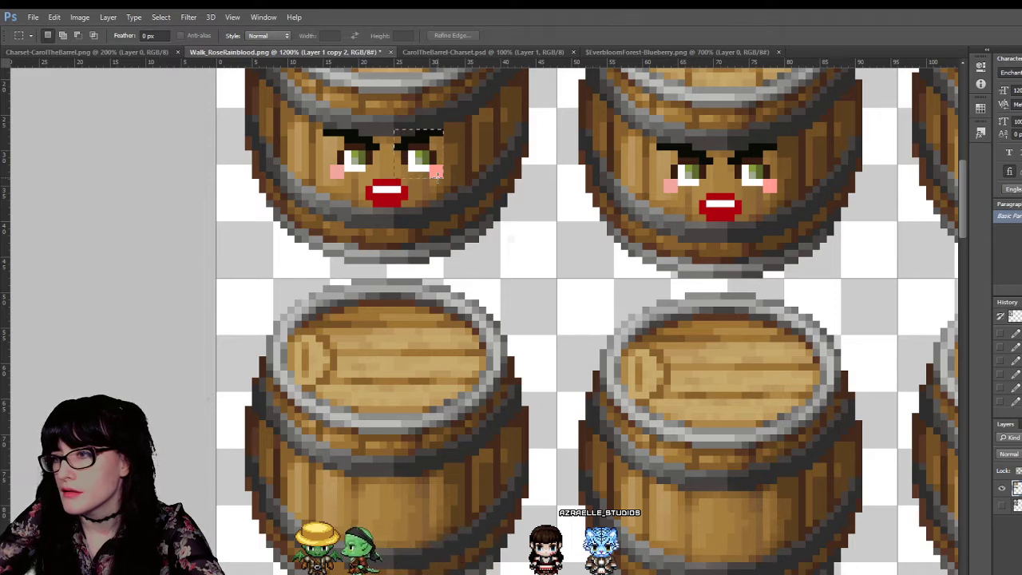
drag(438, 175, 443, 177)
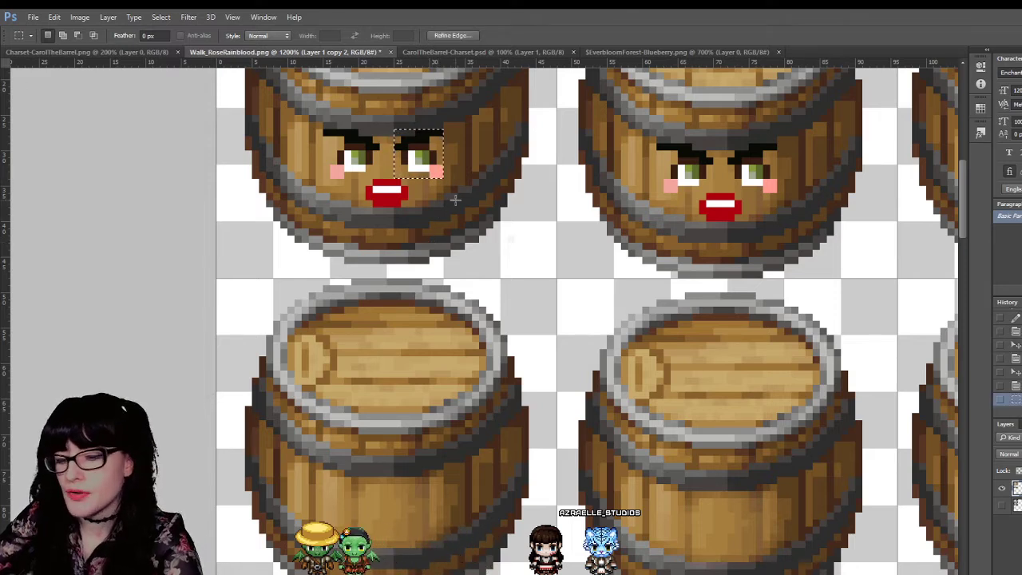
key(ctrl+j)
key(v)
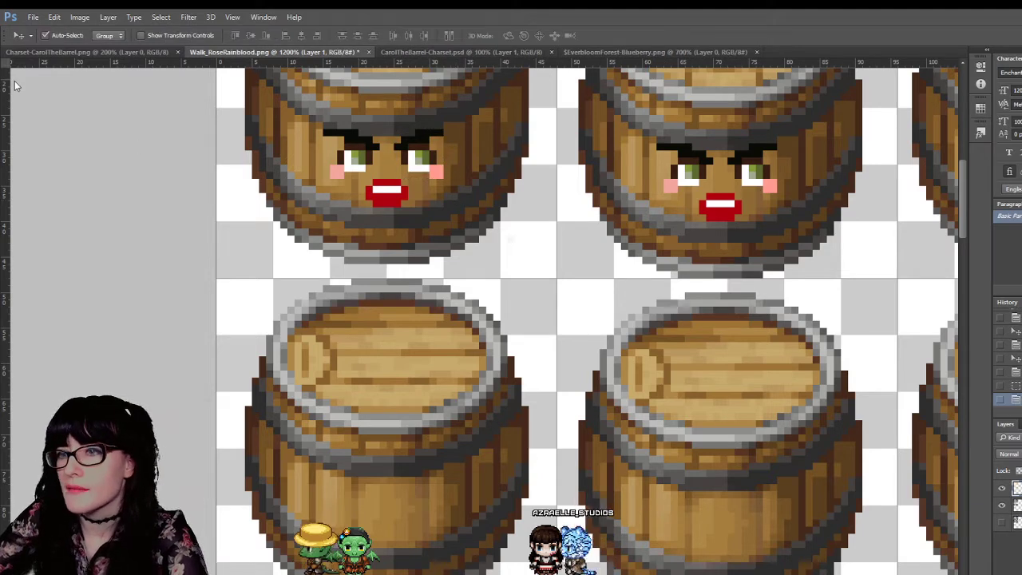
drag(431, 170, 281, 319)
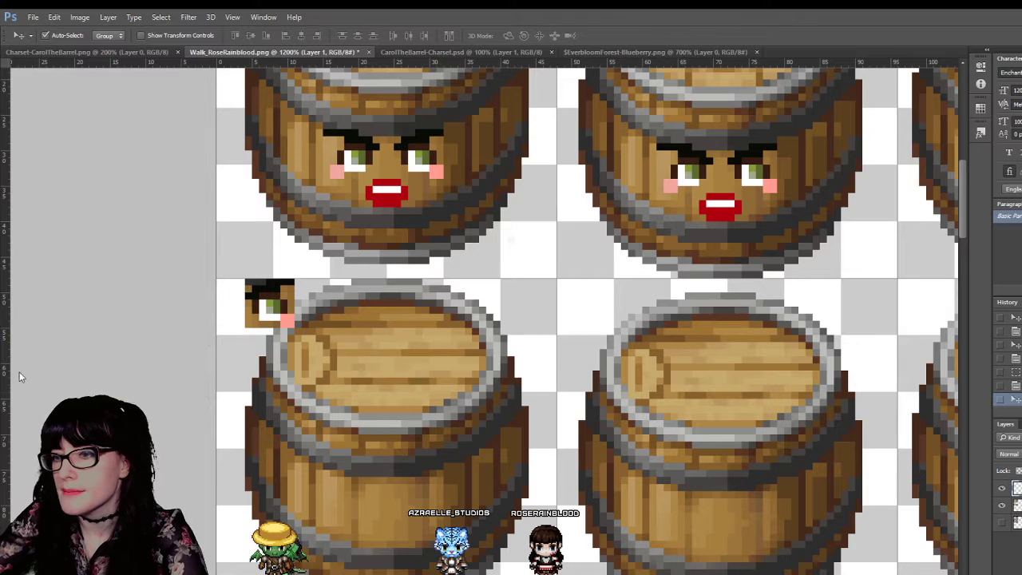
Step: Delete the brown wood pixels surrounding the copied eye, keeping the brow, lashes, eye and pink cheek
key(z)
click(358, 337)
key(m)
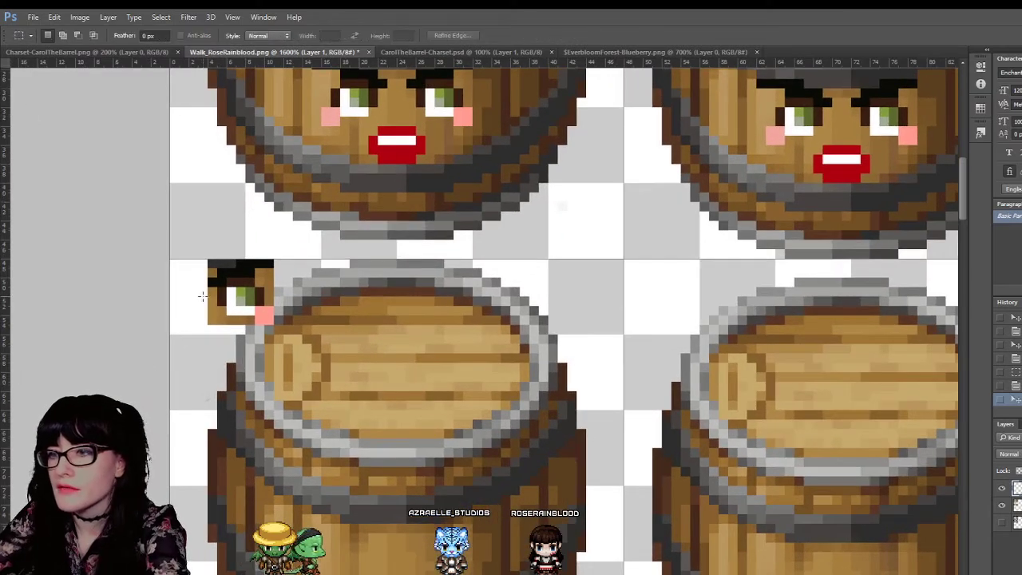
drag(189, 334, 188, 333)
key(Delete)
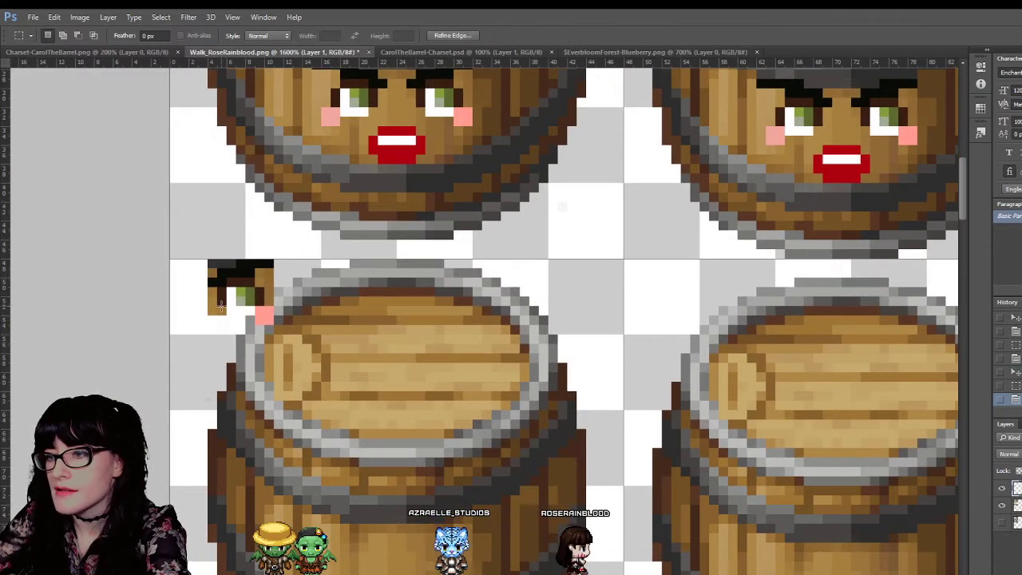
drag(246, 307, 189, 323)
key(Delete)
drag(226, 288, 204, 302)
key(Delete)
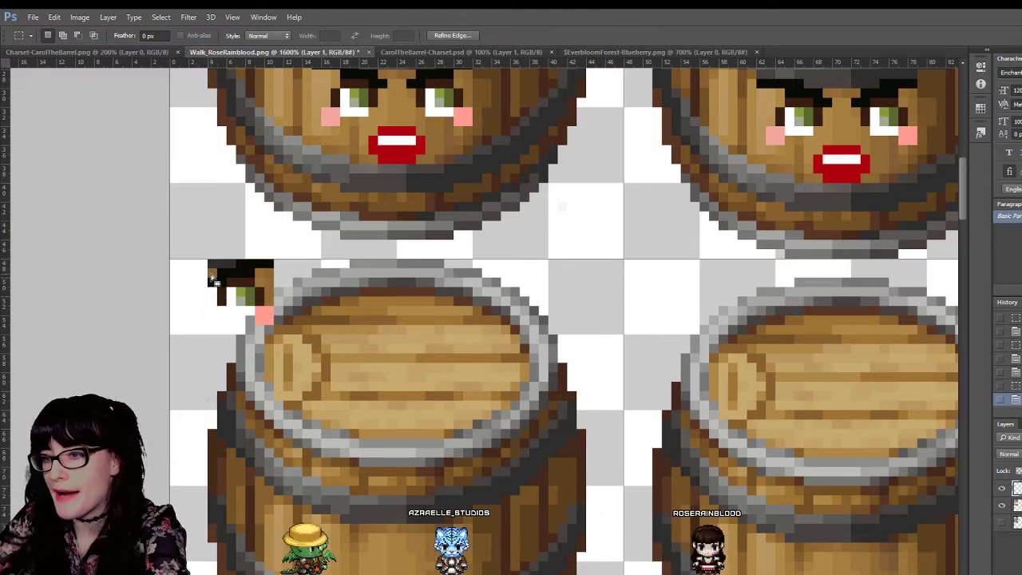
drag(217, 279, 278, 294)
key(Delete)
click(269, 289)
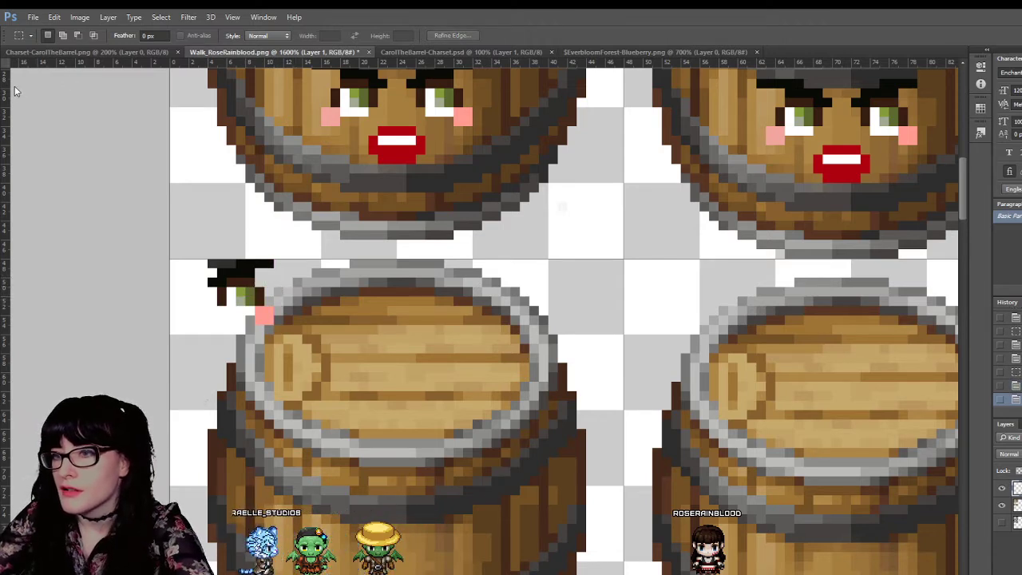
Step: Move the copied eye onto the first second-row barrel, against its left edge near the upper metal hoop
key(v)
drag(233, 270, 244, 476)
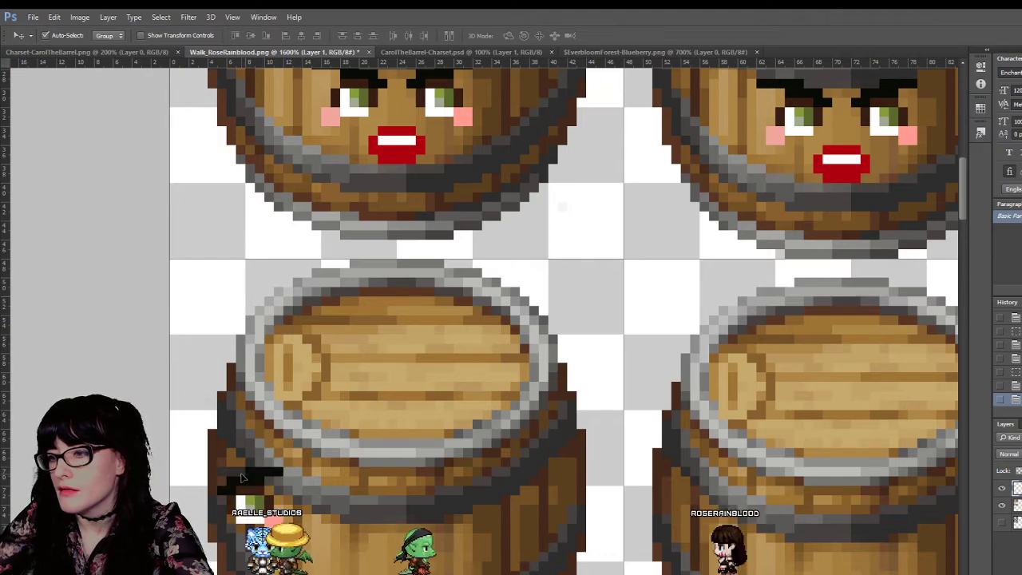
scroll(294, 388, down, 1)
scroll(315, 357, up, 3)
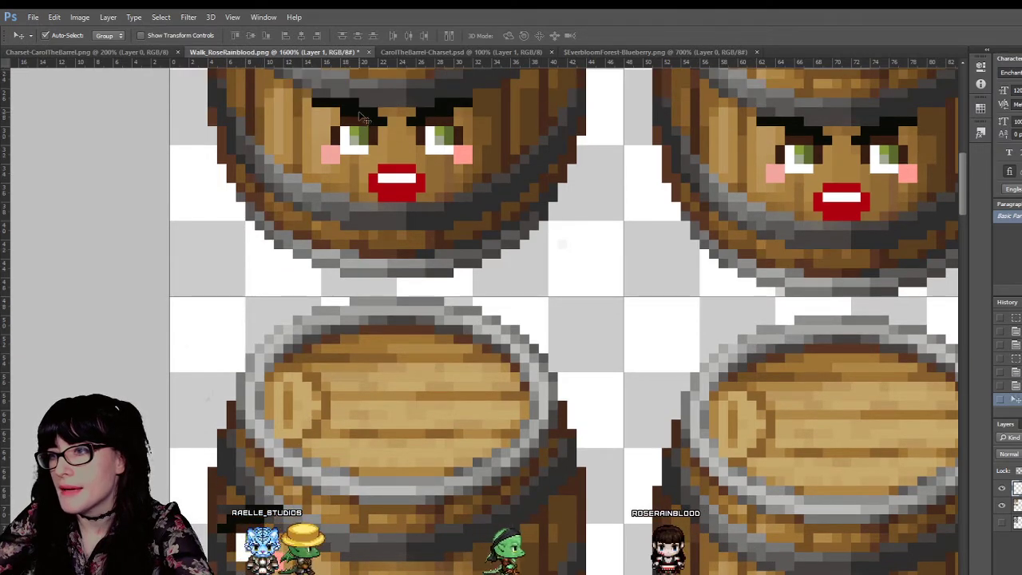
scroll(353, 247, down, 3)
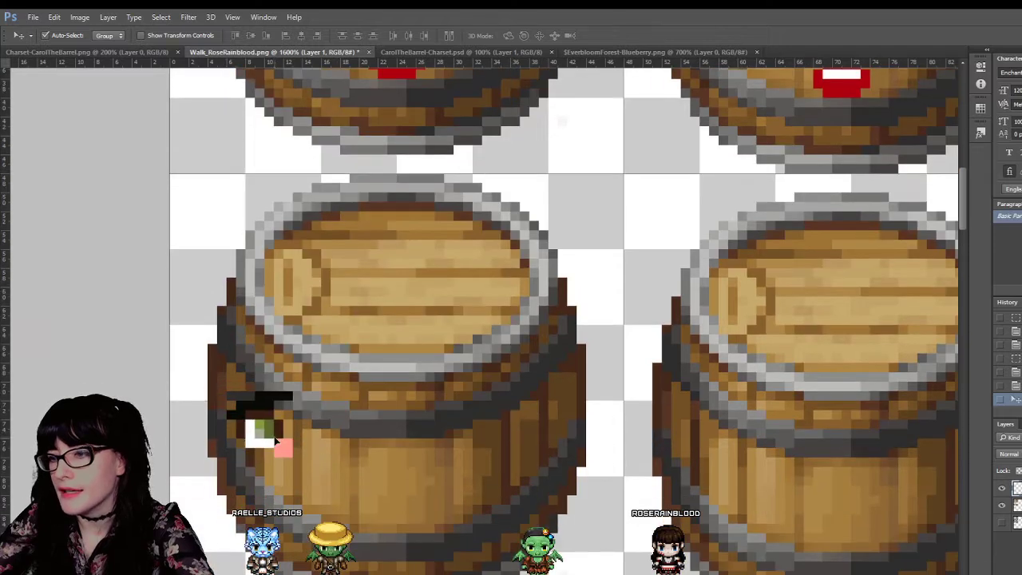
drag(276, 440, 242, 411)
scroll(285, 337, up, 1)
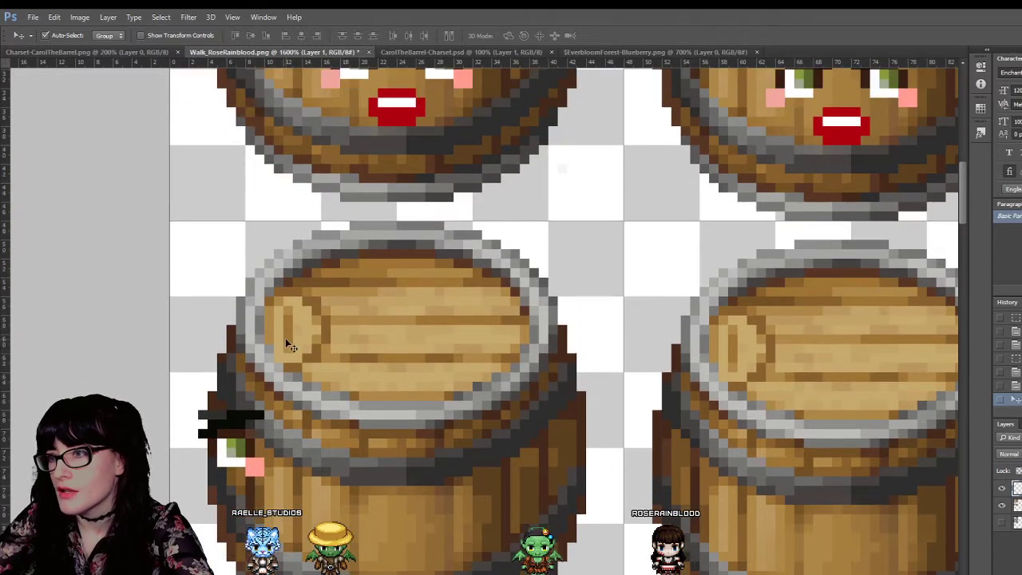
Step: Adjust the side-view eye's height on the barrel's left edge, using the front-view face above as reference
scroll(285, 338, up, 2)
scroll(263, 371, down, 1)
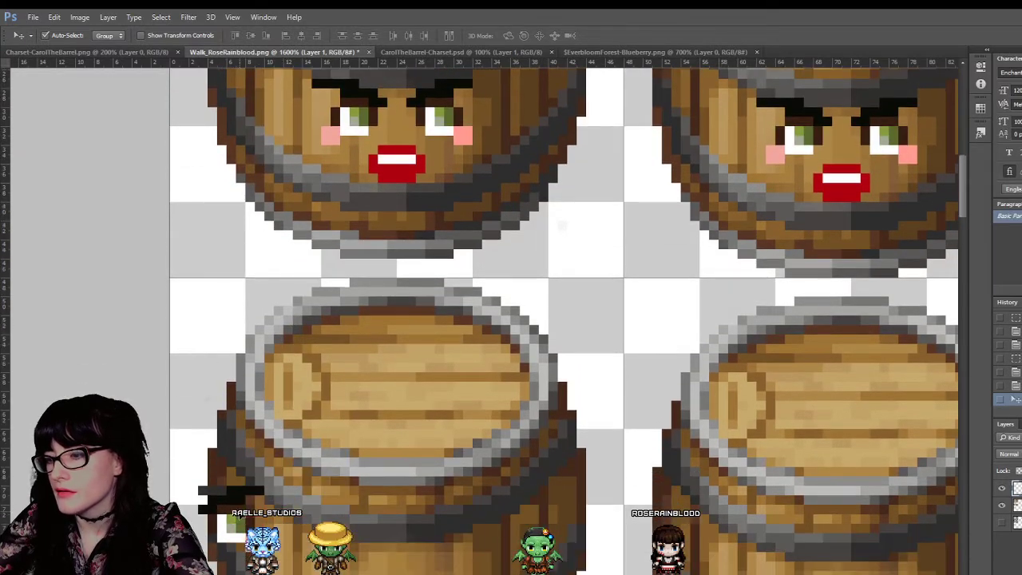
drag(228, 514, 246, 505)
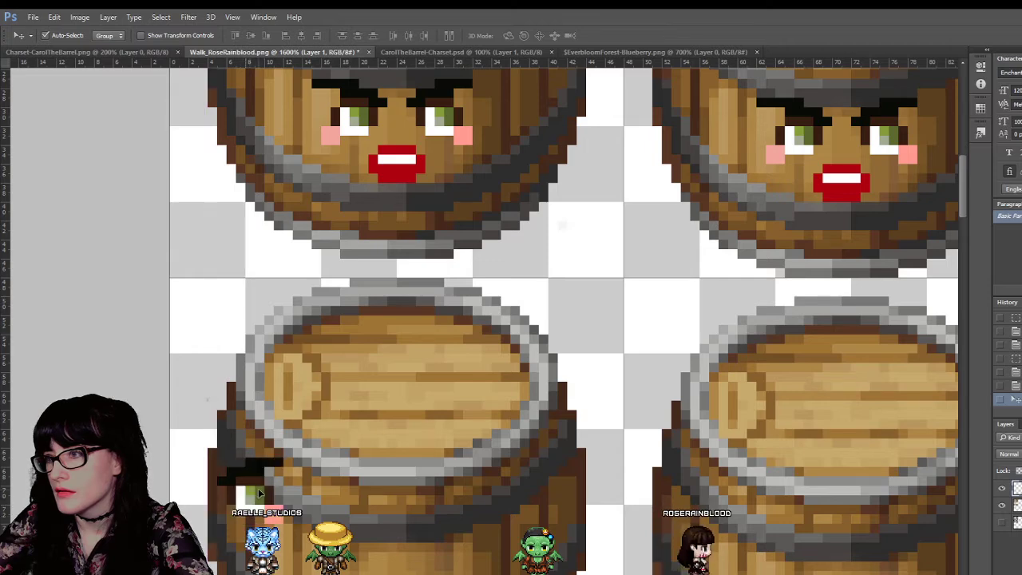
scroll(365, 296, up, 1)
scroll(365, 301, down, 2)
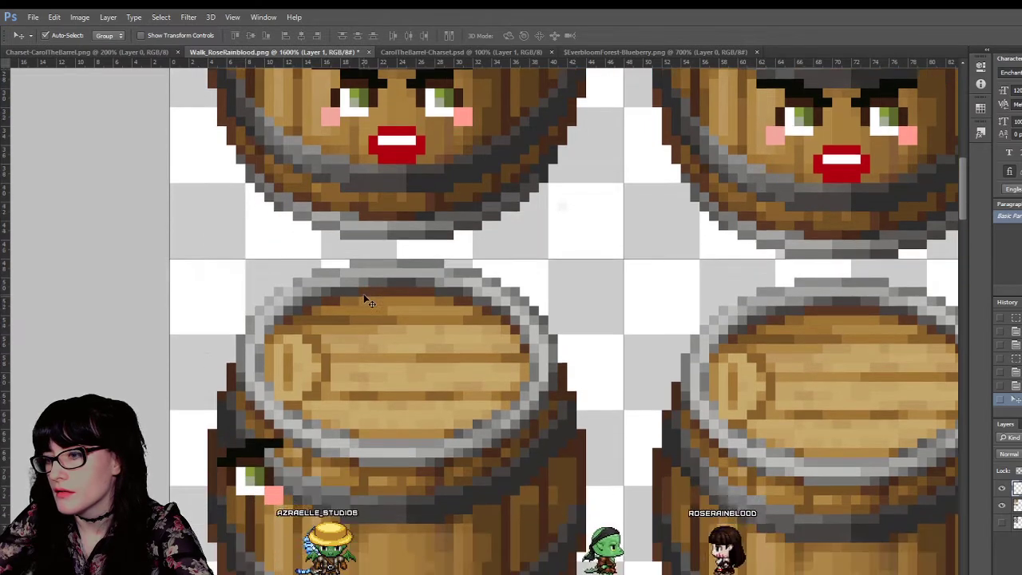
drag(242, 469, 234, 497)
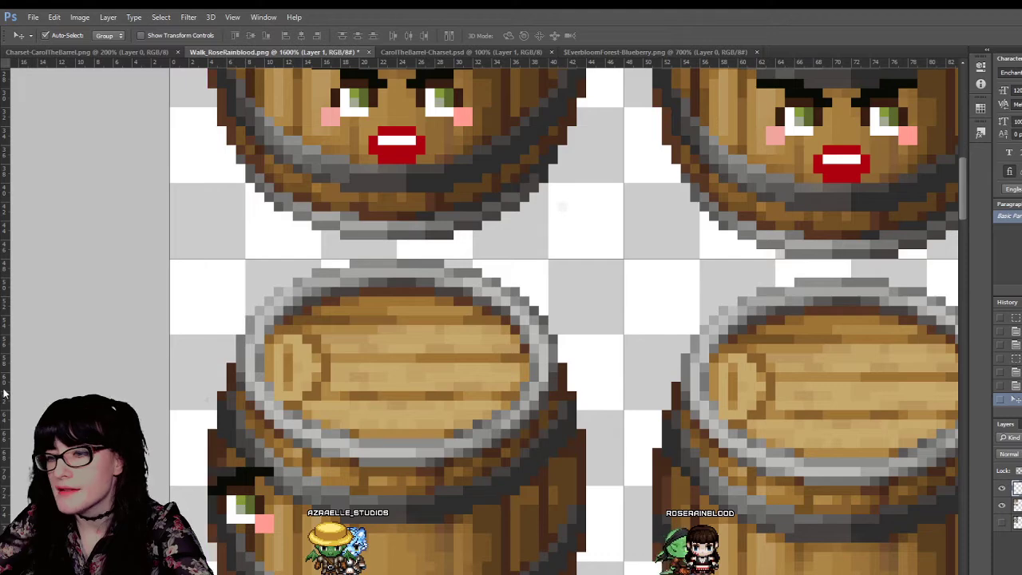
Step: Nudge the side-view eye slightly upward while judging its placement against the other barrels at 500% magnification
key(z)
alt+click(332, 368)
alt+click(332, 368)
alt+click(332, 368)
alt+click(332, 368)
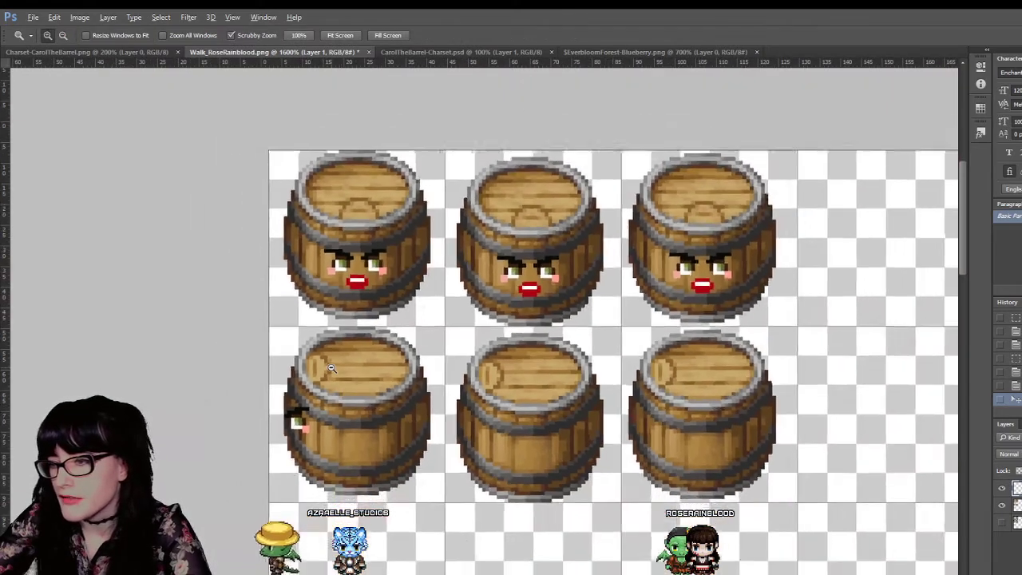
alt+click(332, 368)
key(v)
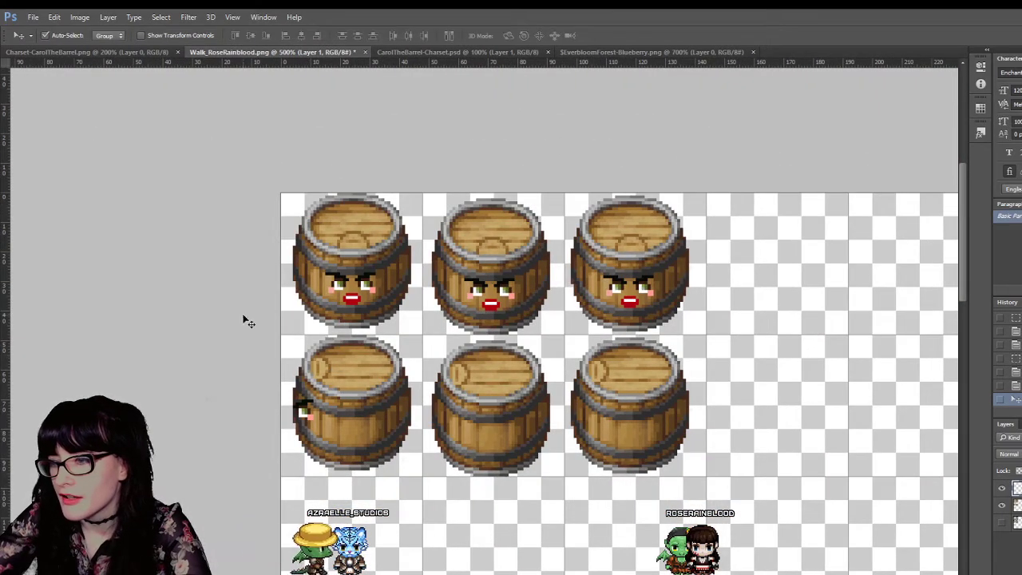
drag(299, 407, 300, 404)
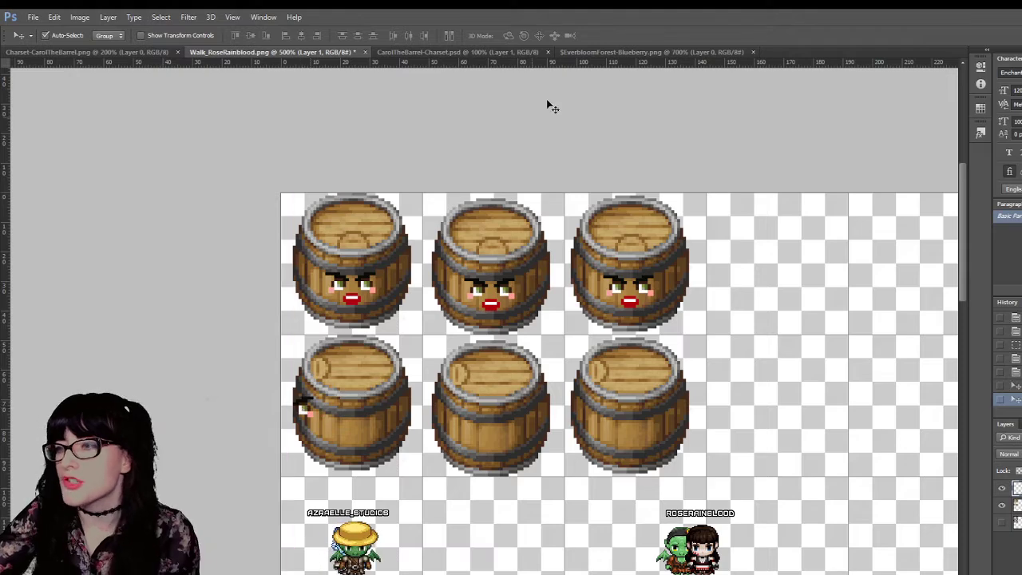
Step: Compare the eye's placement with the side views in $EverbloomForest-Blueberry.png and nudge it slightly upward on the barrel sheet
click(672, 52)
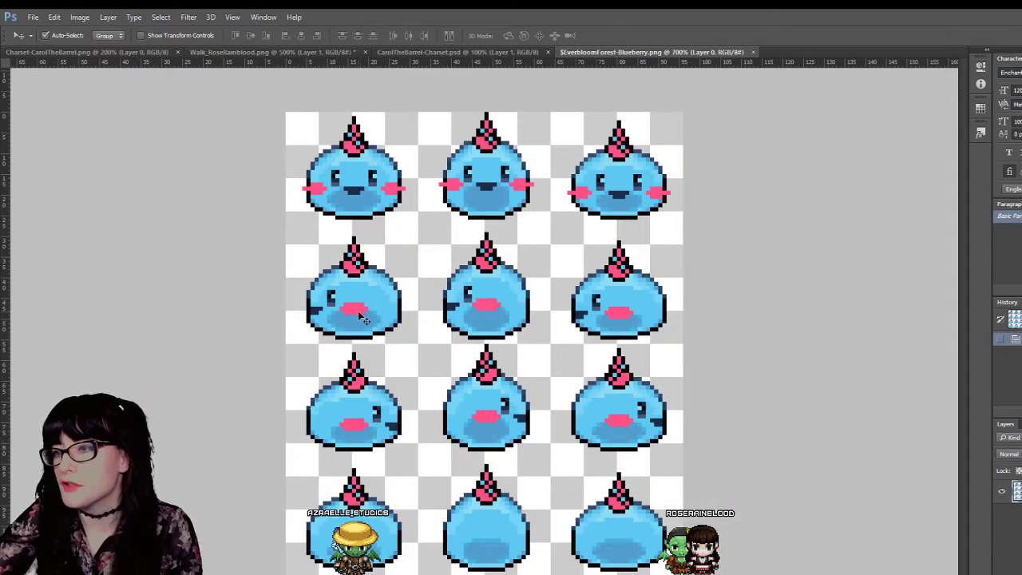
click(300, 53)
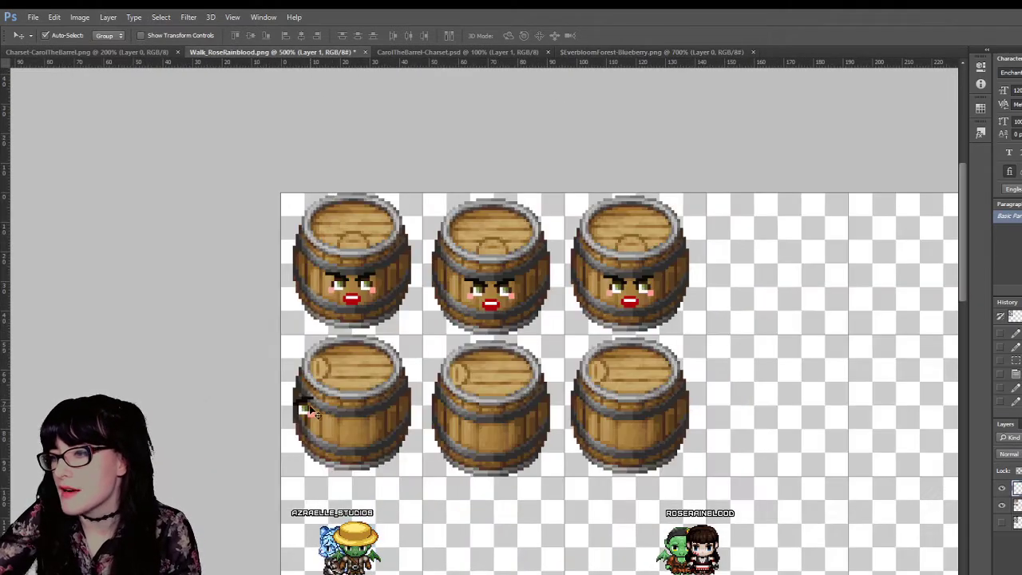
mouse_move(307, 408)
mouse_down()
mouse_move(356, 446)
mouse_move(306, 407)
mouse_up()
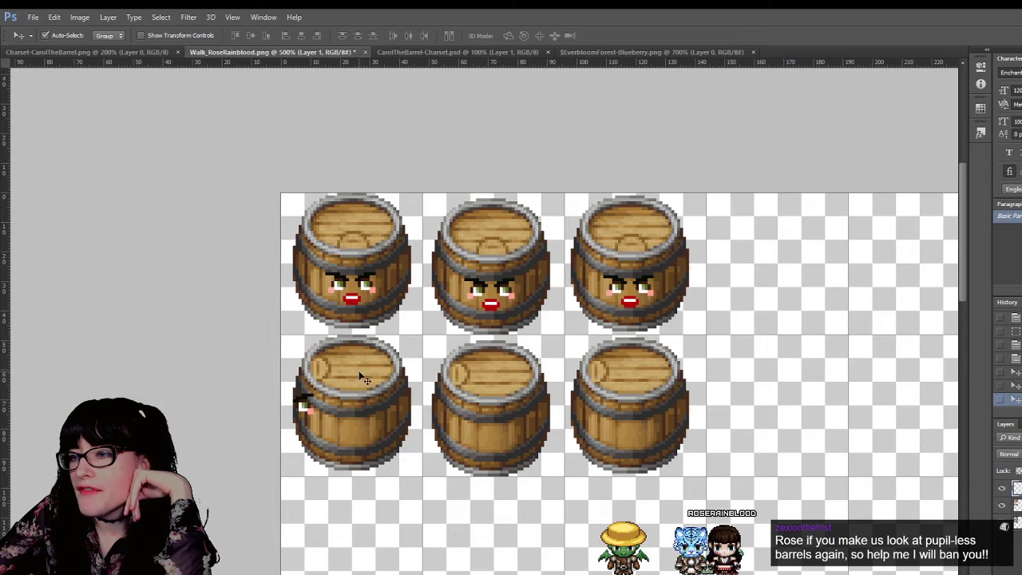
Step: Clear the Magic Wand selection around the side-view eye and make the barrel artwork layer, Layer 1 copy 2, active
scroll(375, 400, down, 3)
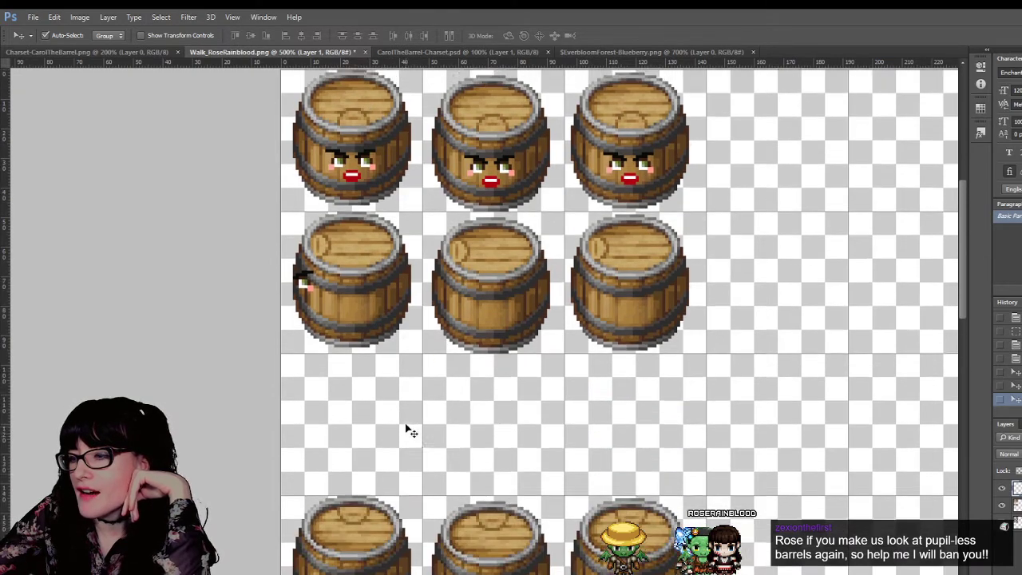
scroll(383, 429, up, 3)
click(1, 384)
click(321, 360)
click(321, 361)
click(321, 360)
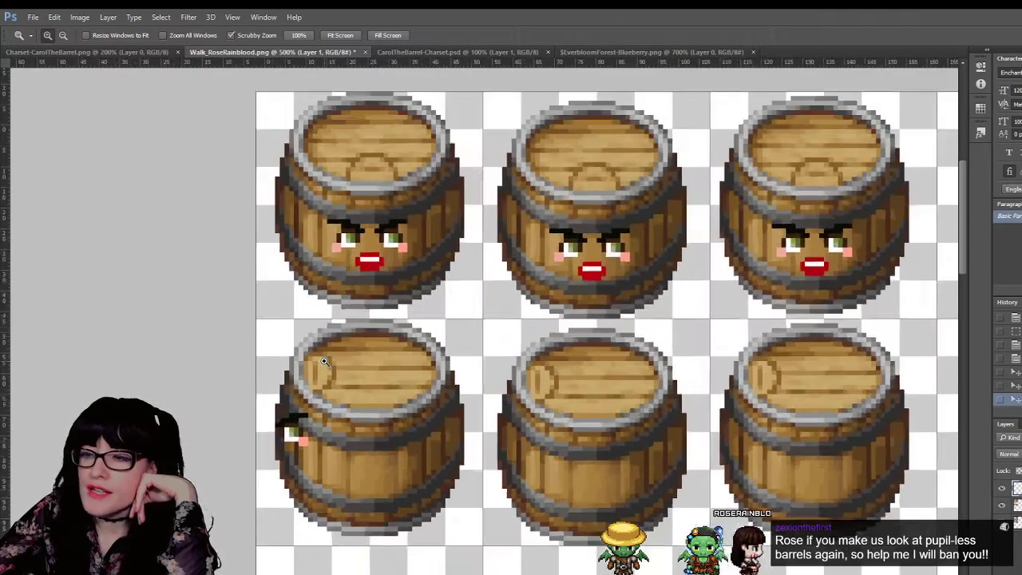
click(321, 361)
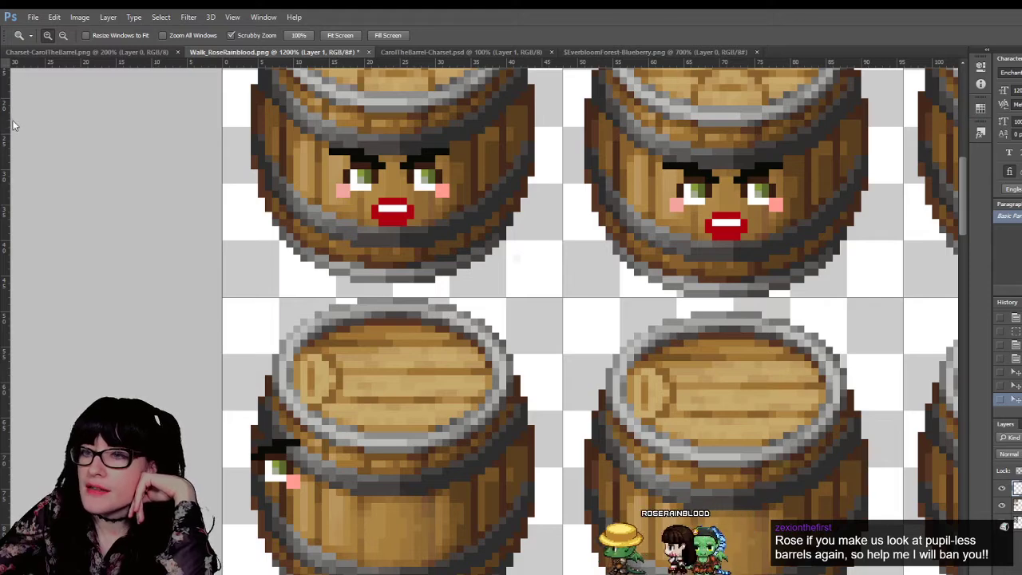
key(w)
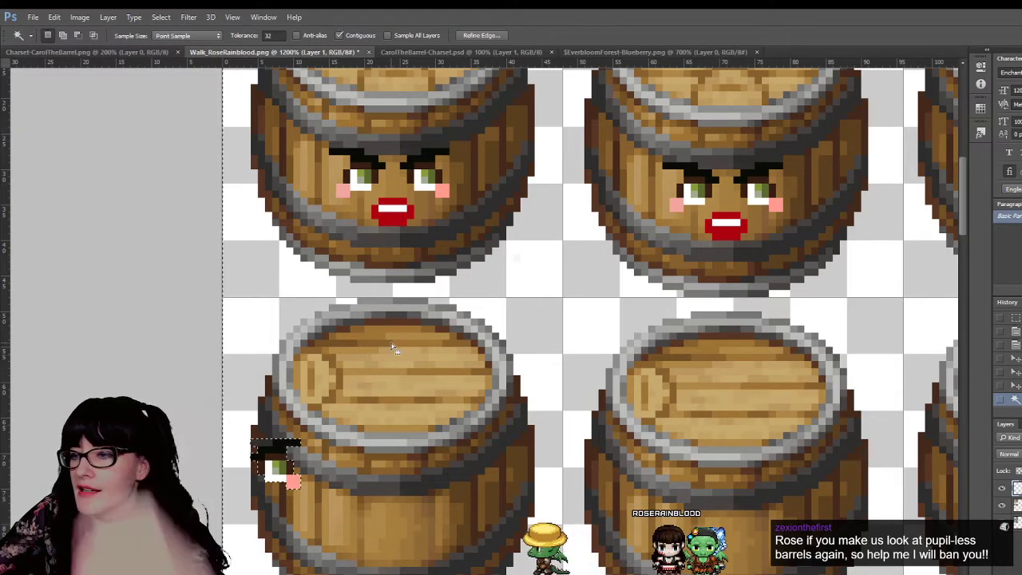
key(ctrl+j)
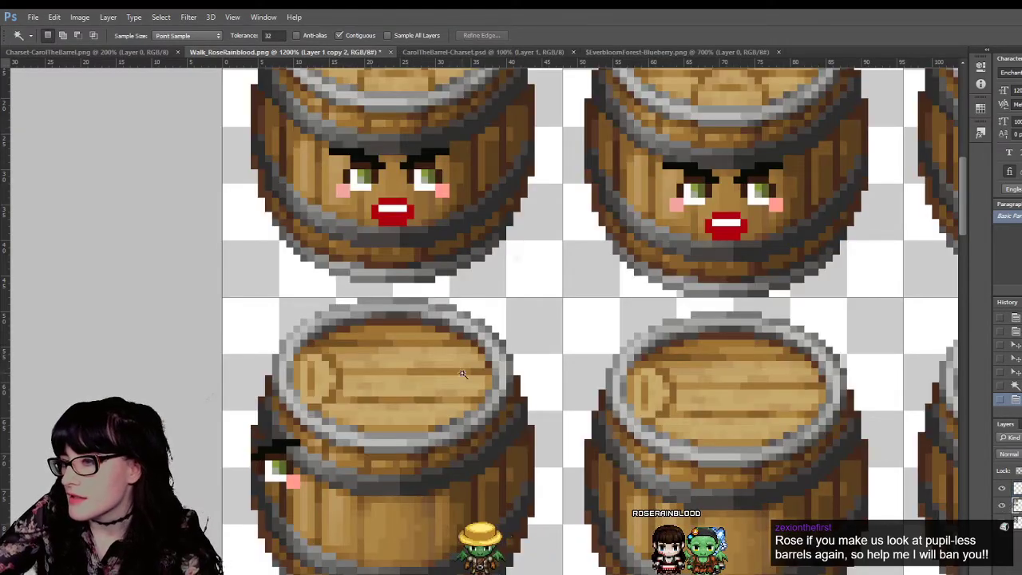
Step: Select the central block of planks on the first second-row barrel's lid, rotate it 90 degrees clockwise and deselect it
click(18, 380)
click(406, 386)
click(405, 385)
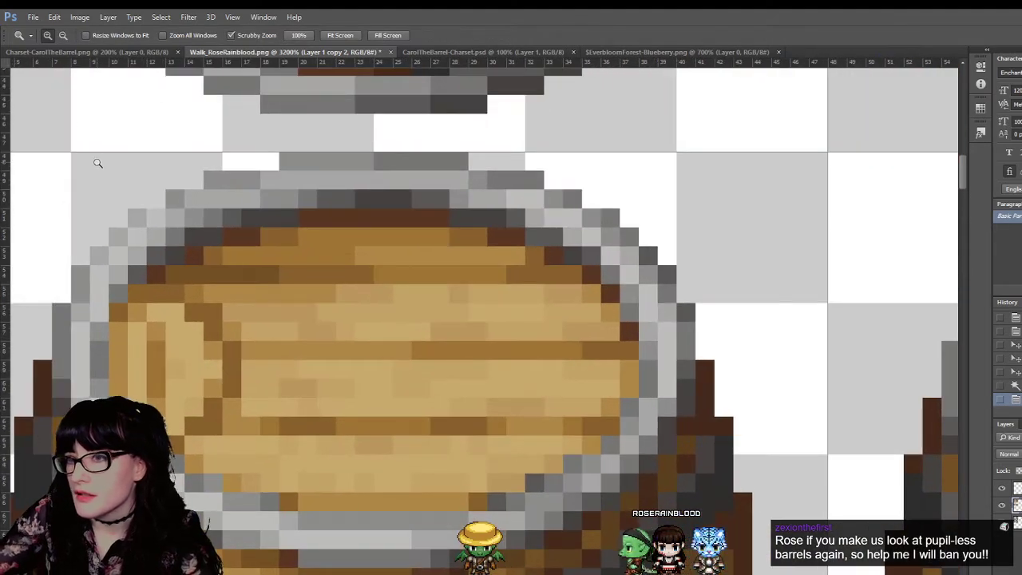
key(m)
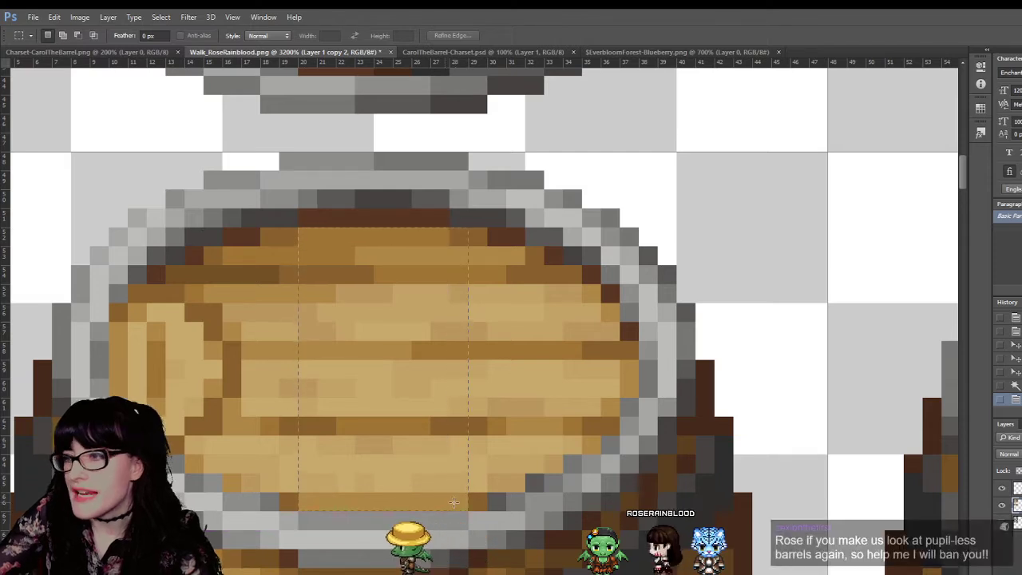
drag(456, 502, 465, 507)
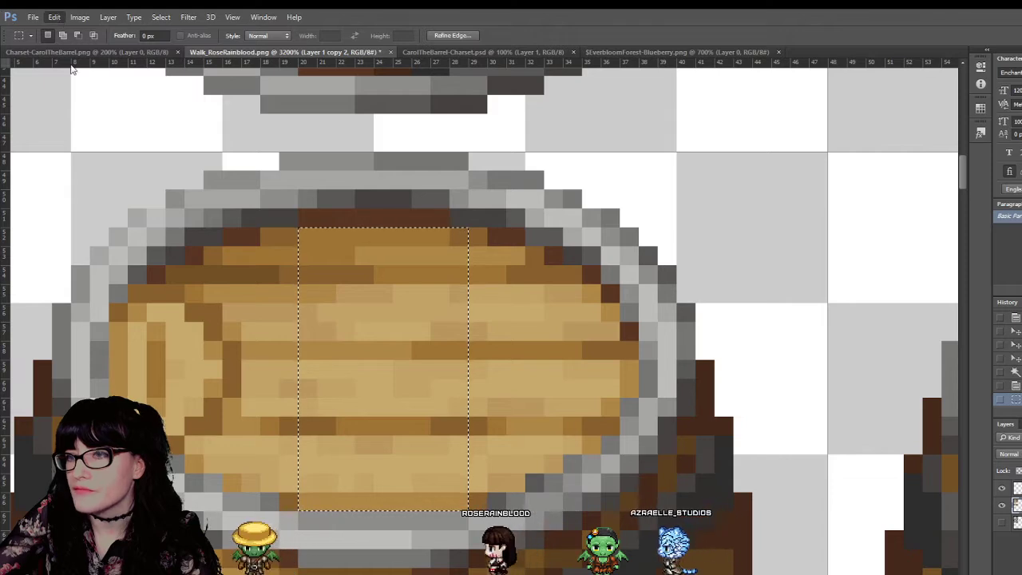
click(265, 356)
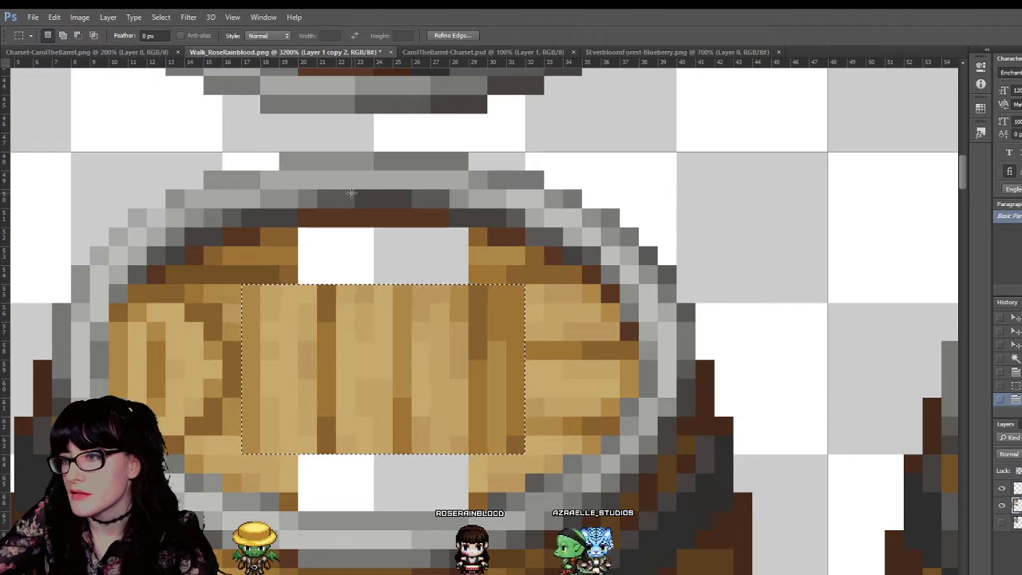
click(445, 251)
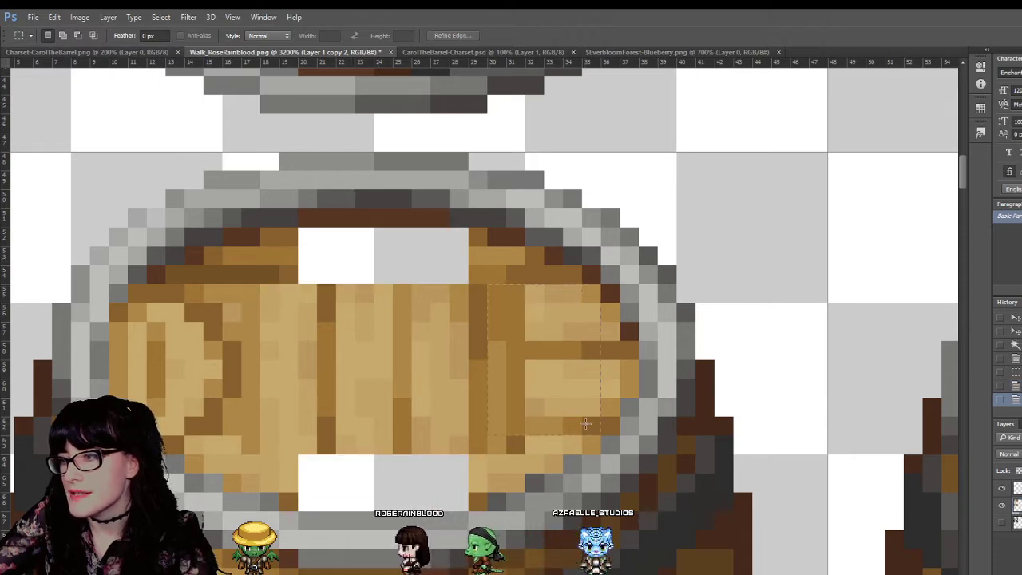
Step: Try rotating the block of planks on the lid's right side 90 degrees clockwise, shifting it and deleting it
mouse_move(487, 285)
mouse_down()
mouse_move(591, 436)
mouse_move(488, 285)
mouse_up()
click(593, 440)
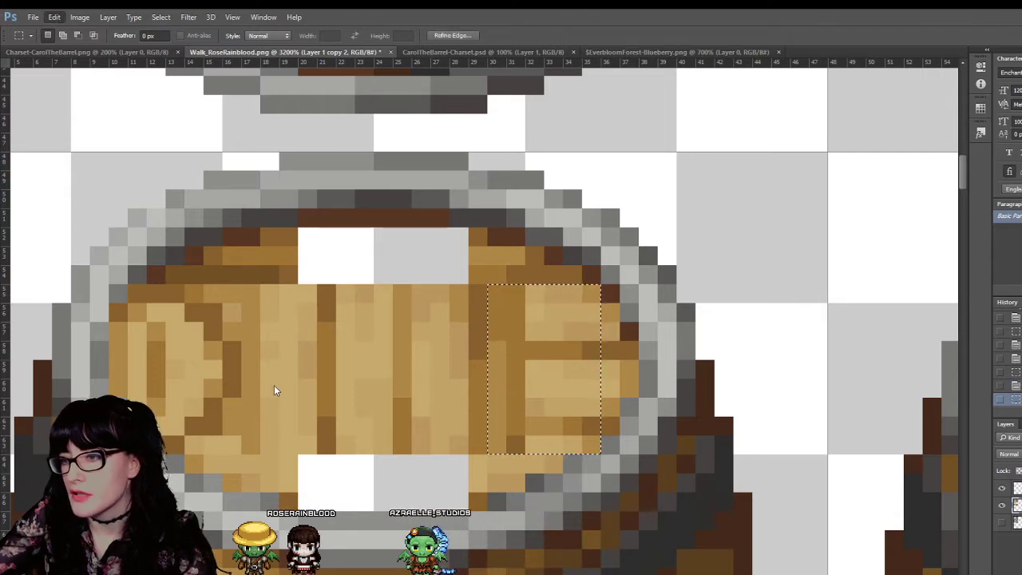
click(289, 357)
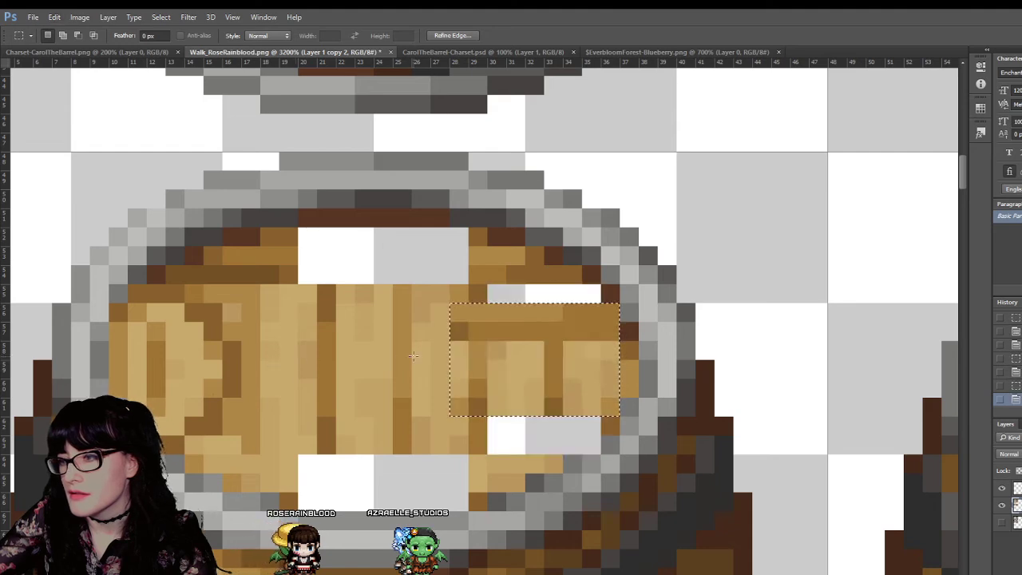
ctrl+drag(543, 343, 510, 288)
key(Delete)
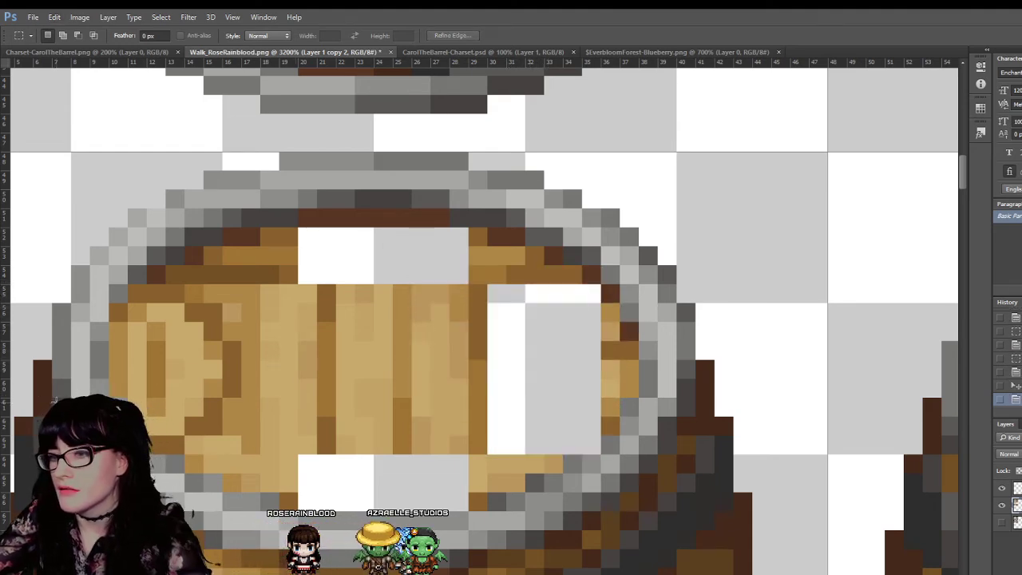
Step: Undo the deletion, move and rotation of the right-hand plank block and clear its selection
key(ctrl+alt+z)
key(ctrl+alt+z)
key(ctrl+alt+z)
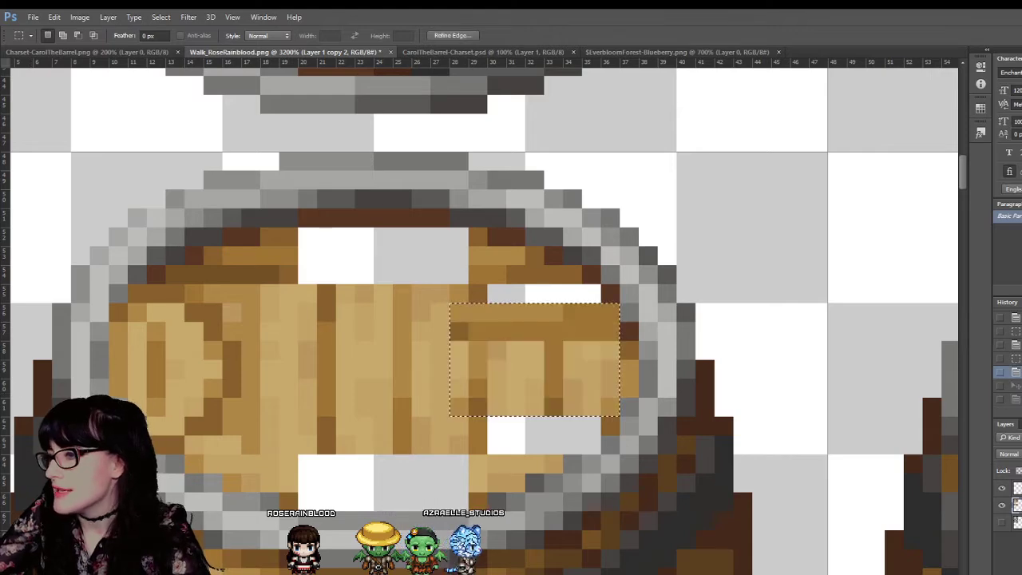
key(ctrl+d)
Step: Examine the rotated lid planks and the side-view eye at several magnifications against the neighbouring barrels
key(z)
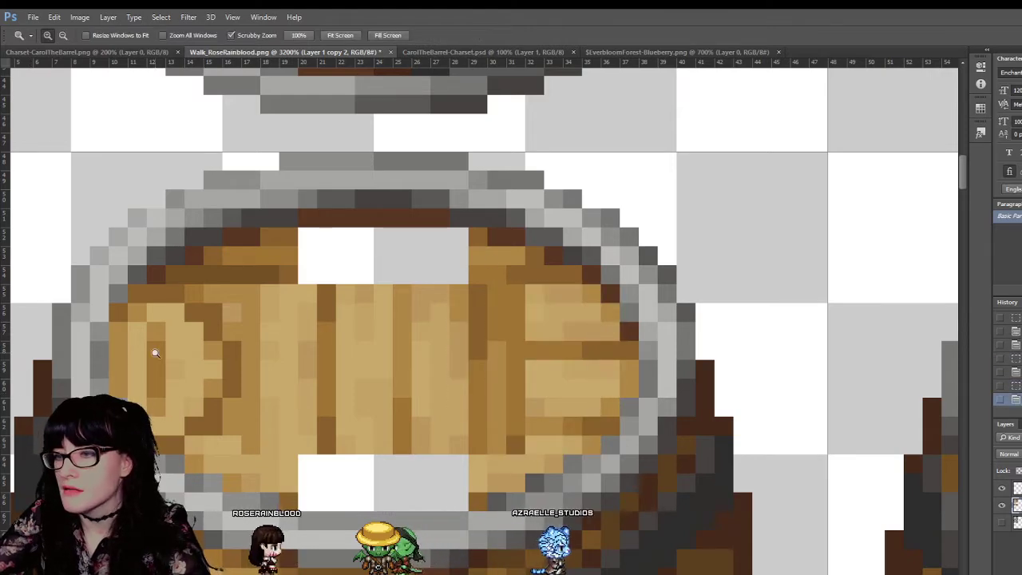
alt+click(499, 261)
alt+click(499, 261)
alt+click(499, 262)
alt+click(499, 261)
alt+click(499, 262)
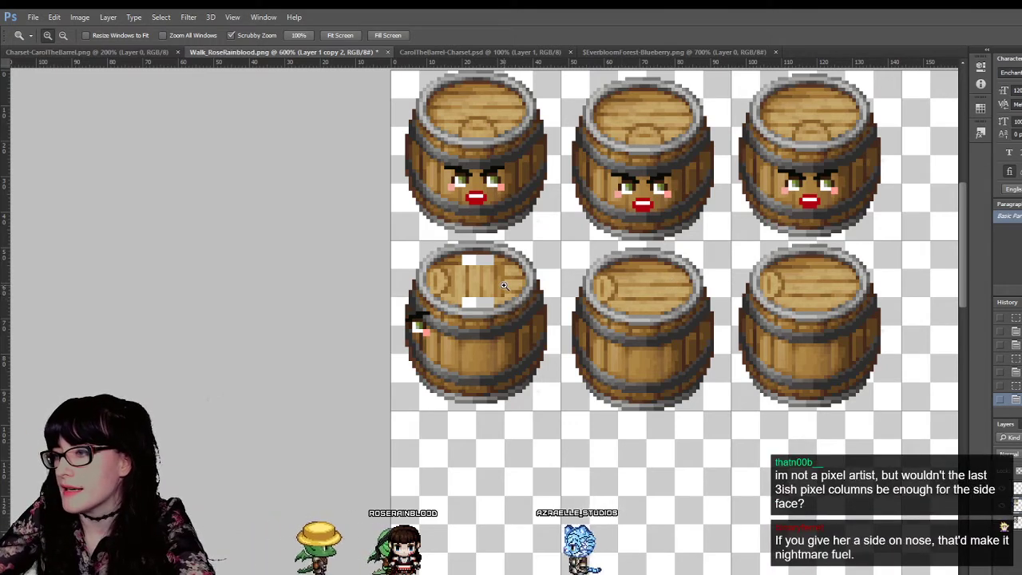
click(476, 257)
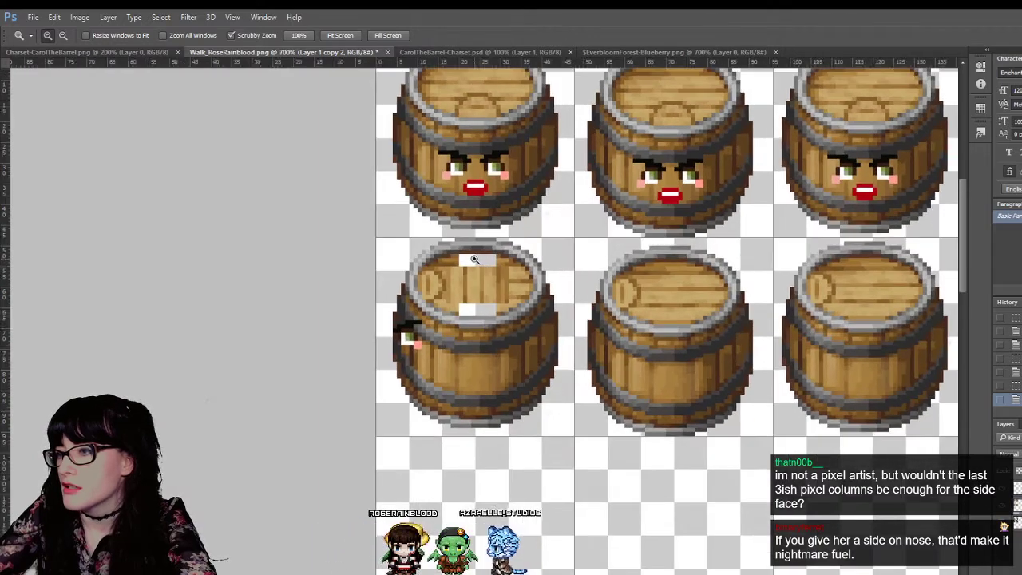
click(475, 259)
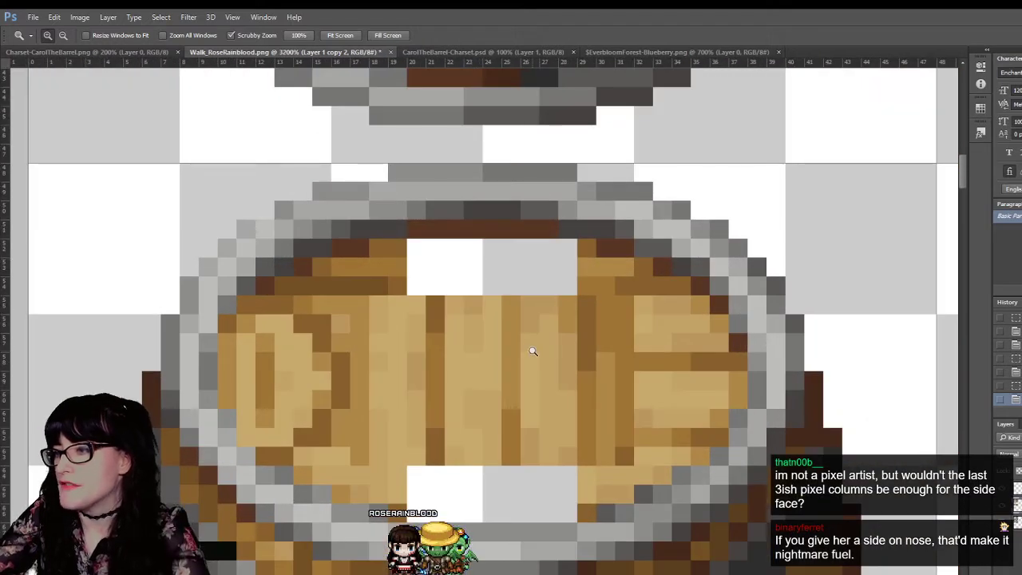
alt+click(533, 351)
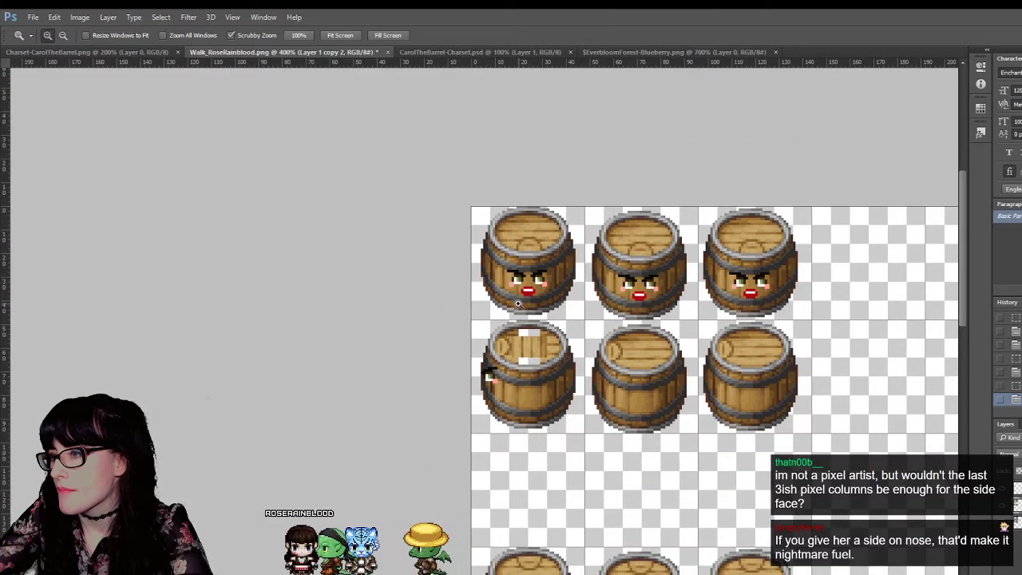
drag(518, 303, 529, 314)
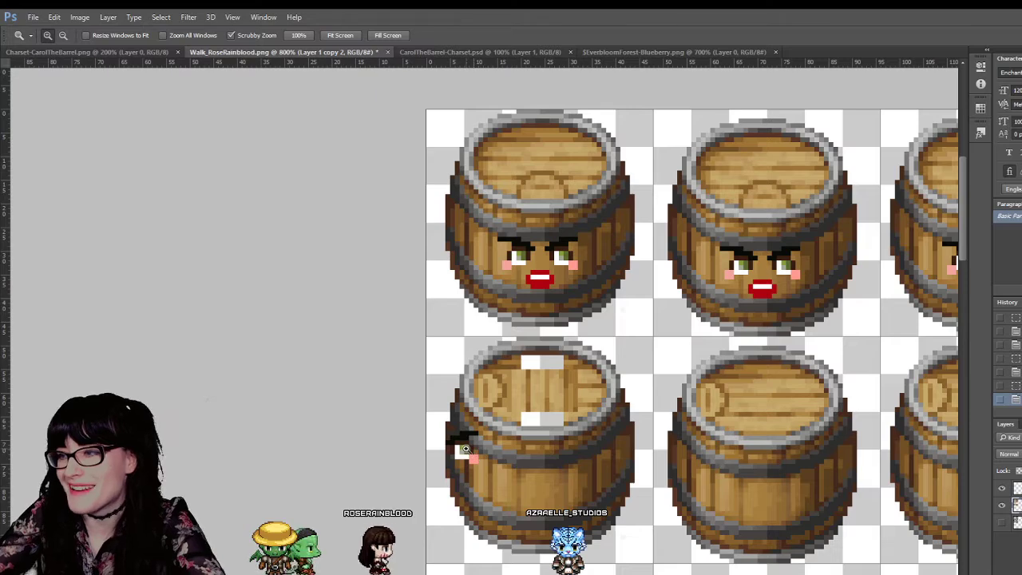
click(581, 347)
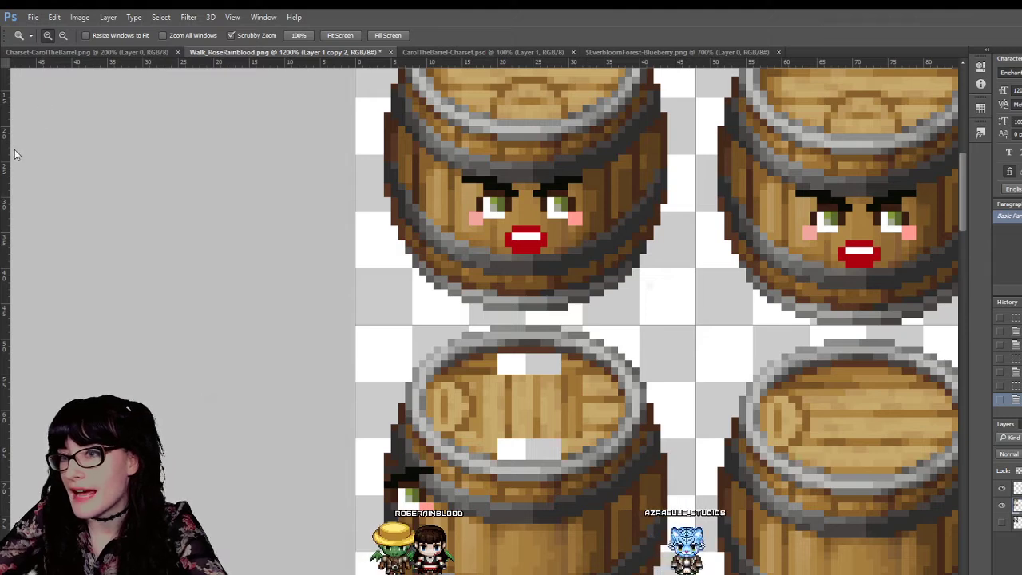
Step: Try covering both green irises of the first front-view barrel with white pixels and inspect the blank eyes up close
key(i)
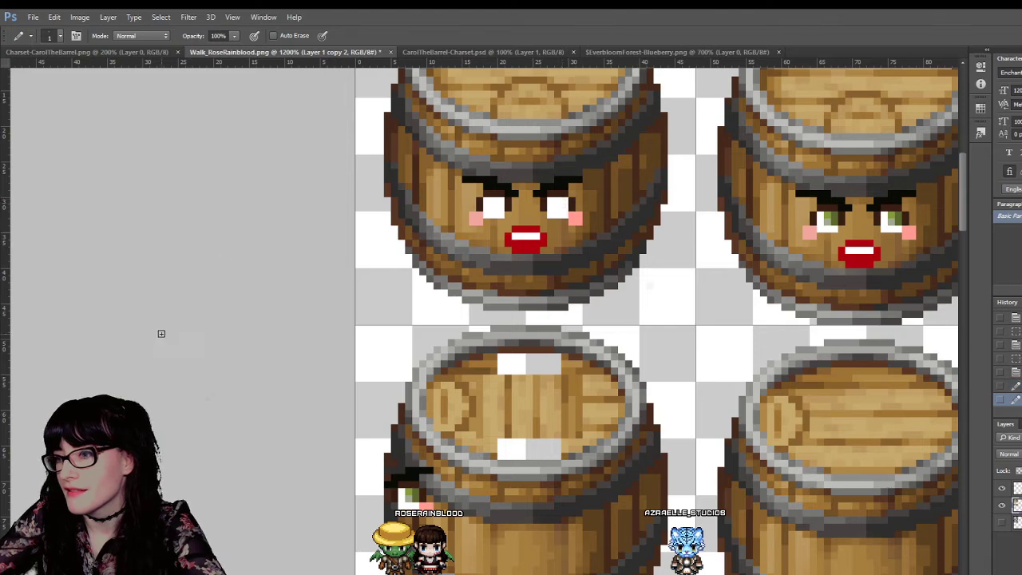
click(4, 383)
drag(517, 214, 604, 178)
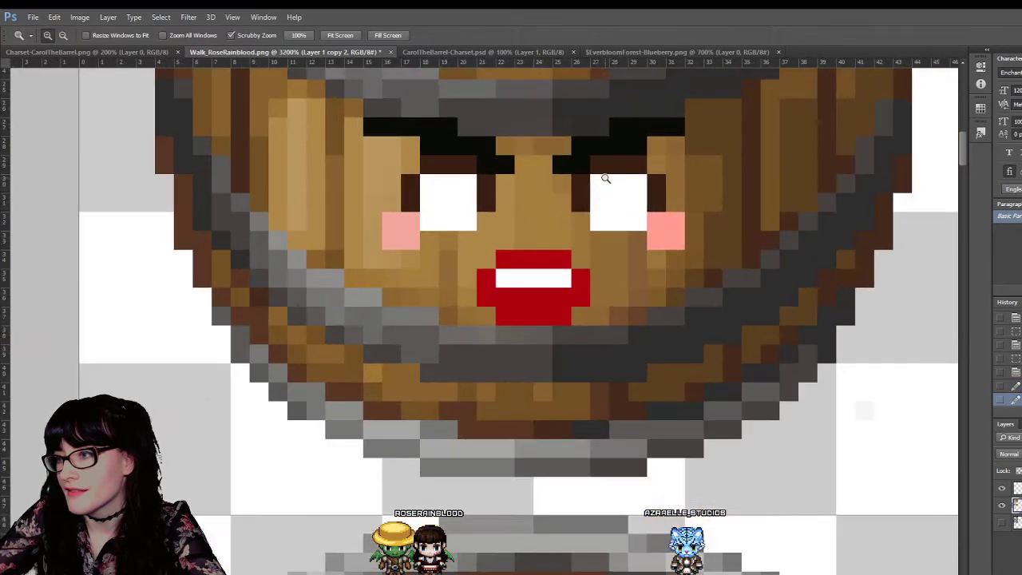
scroll(607, 178, up, 2)
scroll(606, 178, up, 2)
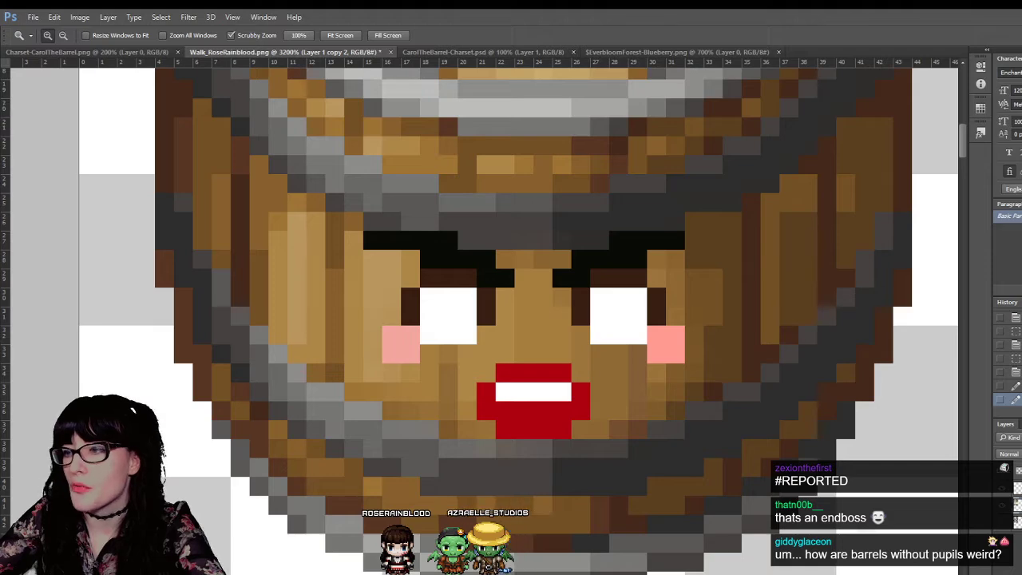
alt+scroll(471, 381, down, 4)
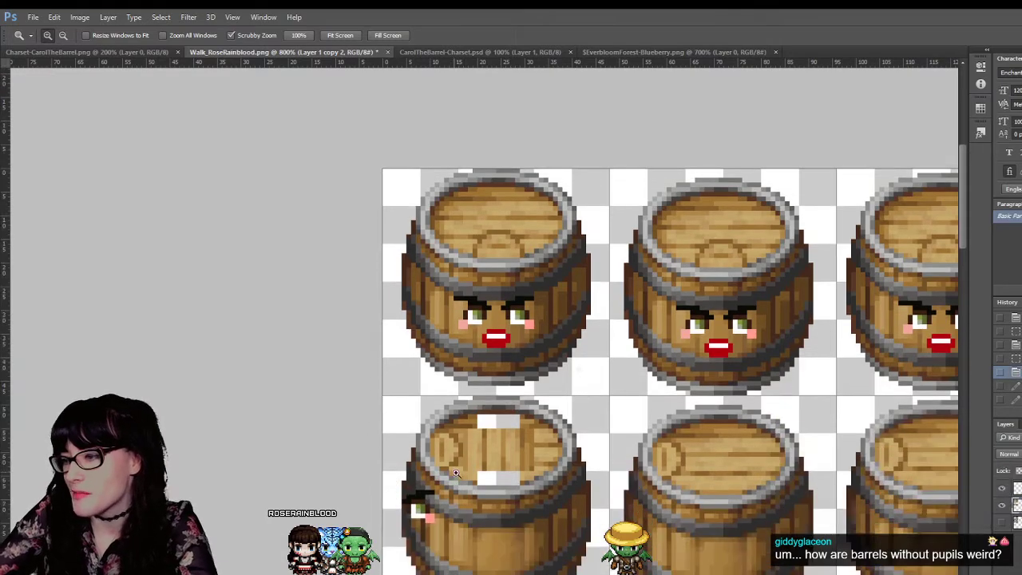
Step: Examine the empty gaps above and below the rotated planks on the first second-row barrel's lid
click(437, 529)
click(438, 529)
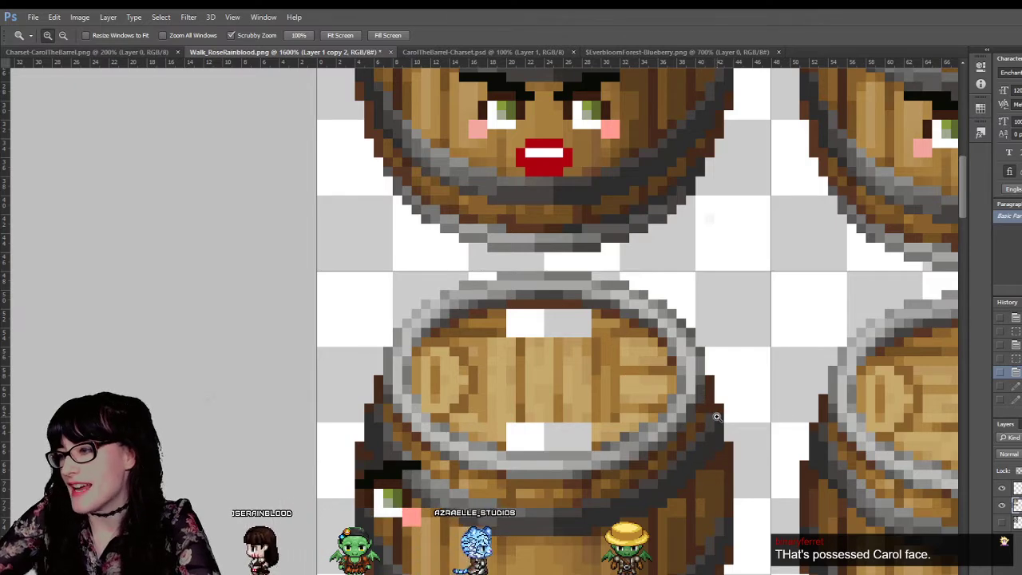
click(759, 373)
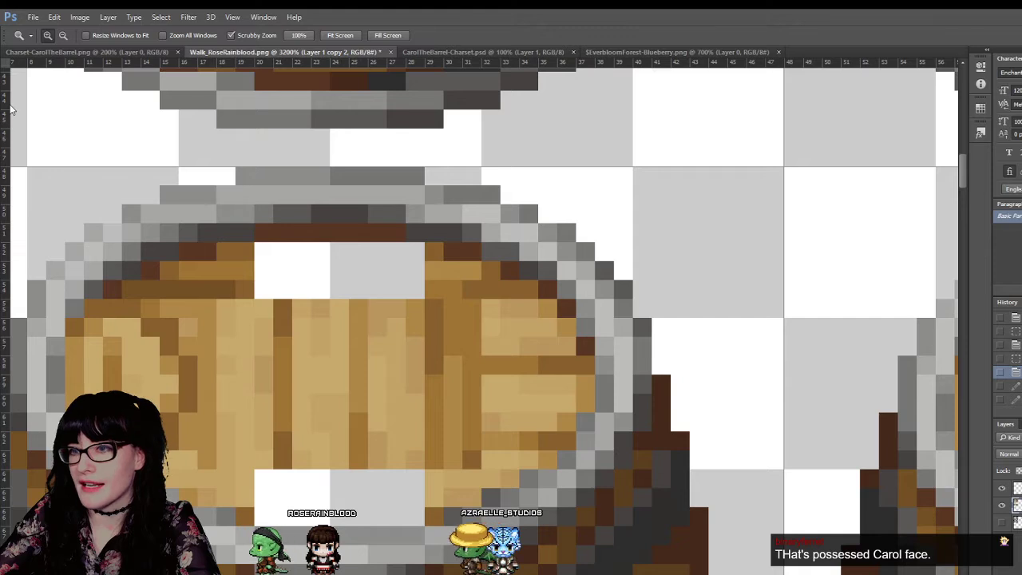
key(m)
click(9, 164)
click(11, 171)
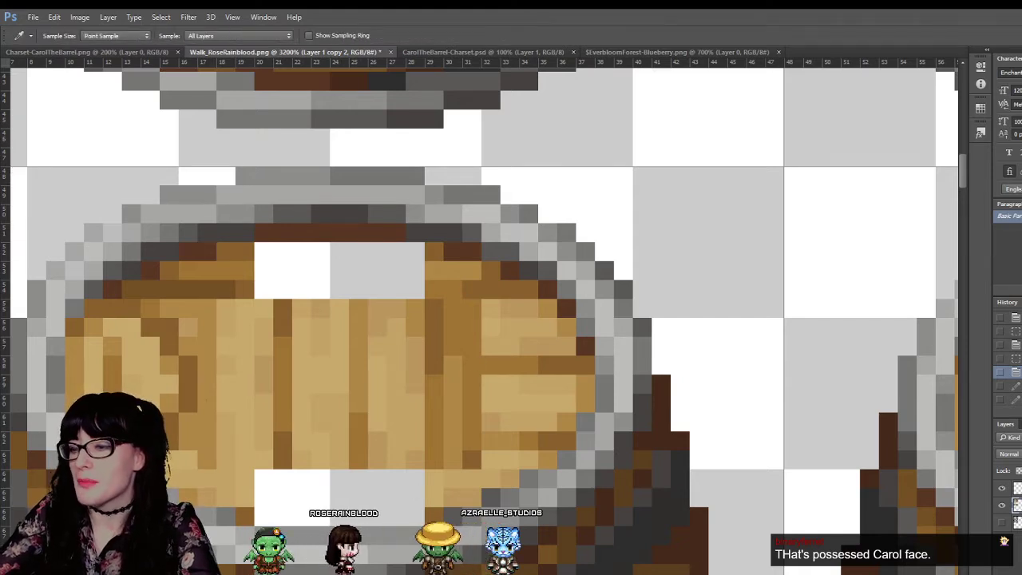
scroll(483, 319, left, 3)
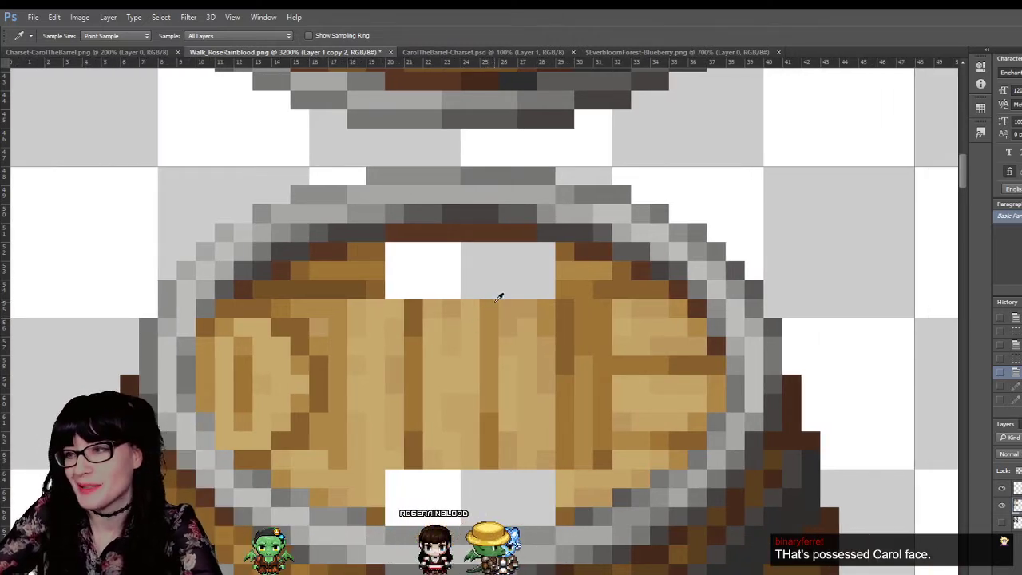
key(b)
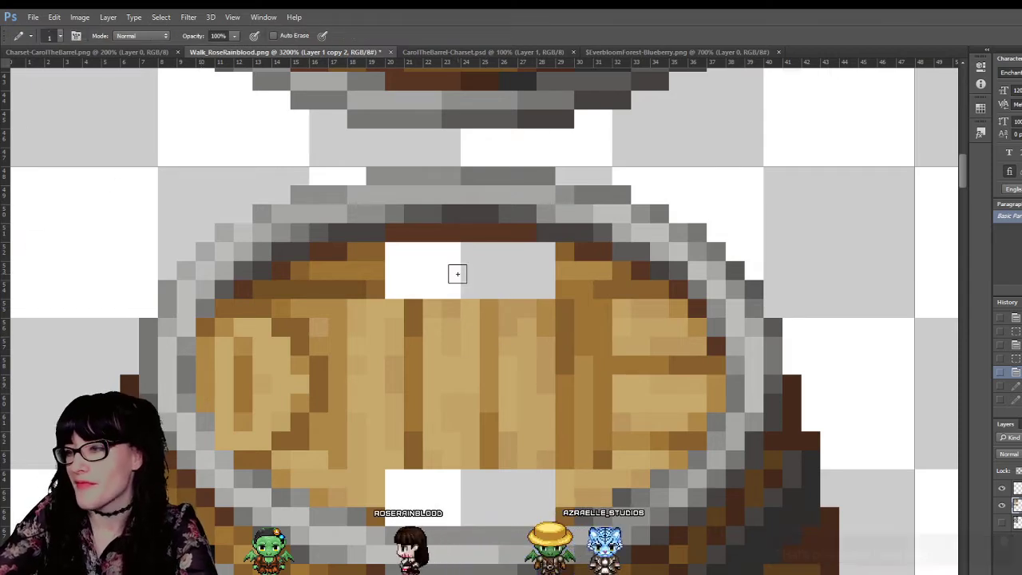
scroll(467, 224, up, 1)
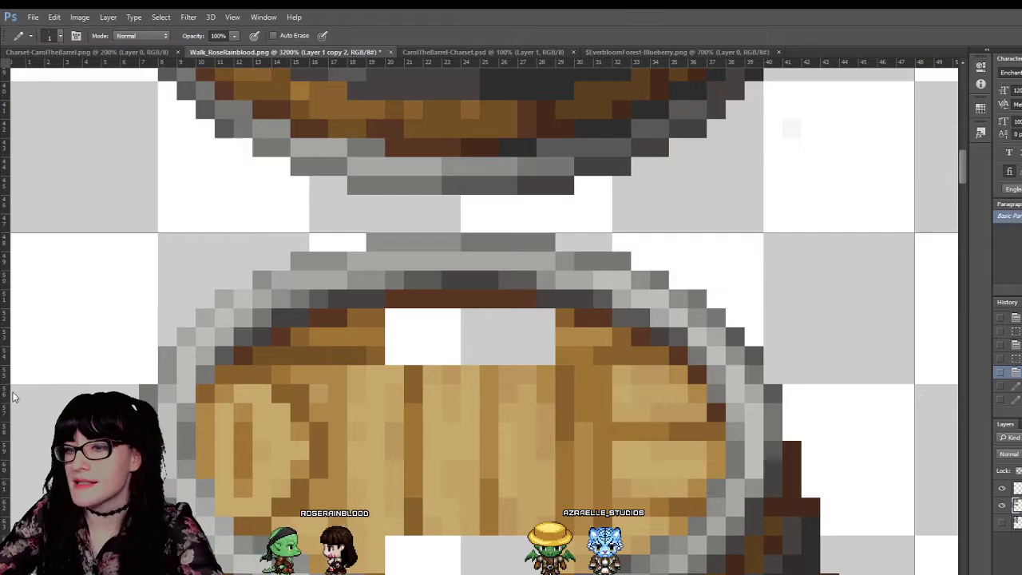
Step: Compare the front-view barrel's lid planks with the rotated planks and upper gap on the barrel below it
key(z)
alt+click(619, 154)
alt+click(619, 154)
scroll(648, 209, up, 4)
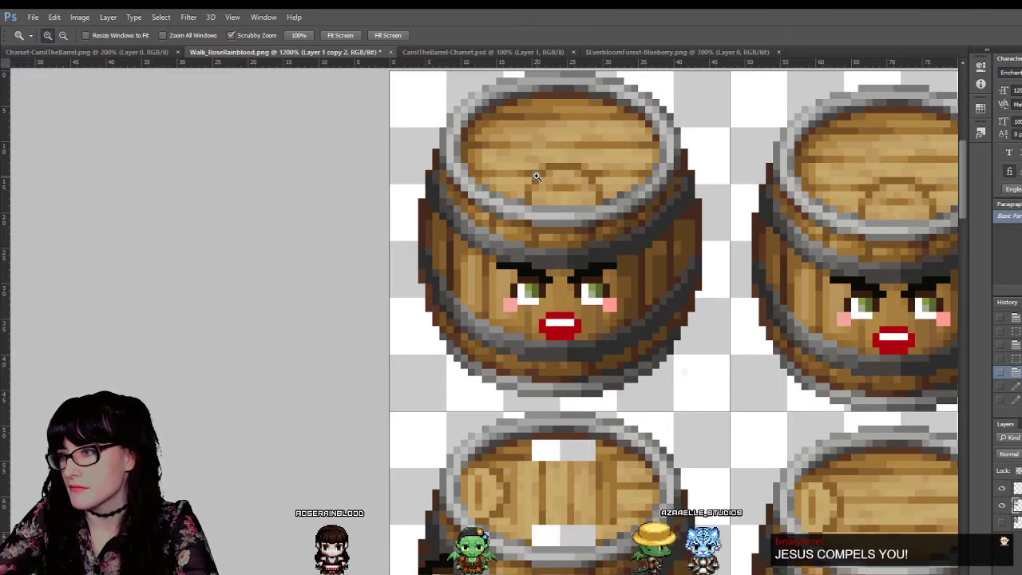
click(651, 436)
drag(750, 434, 663, 436)
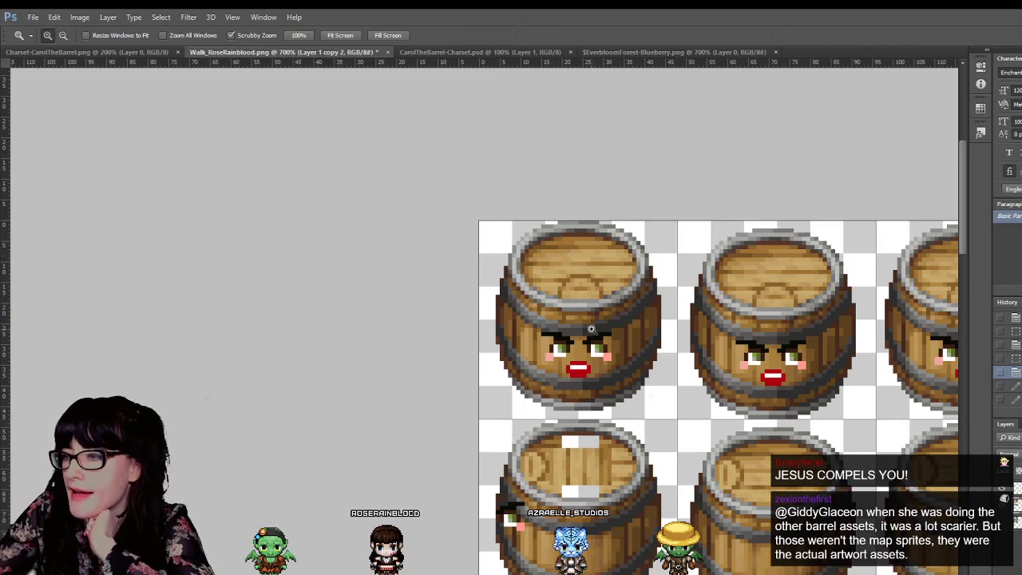
click(609, 444)
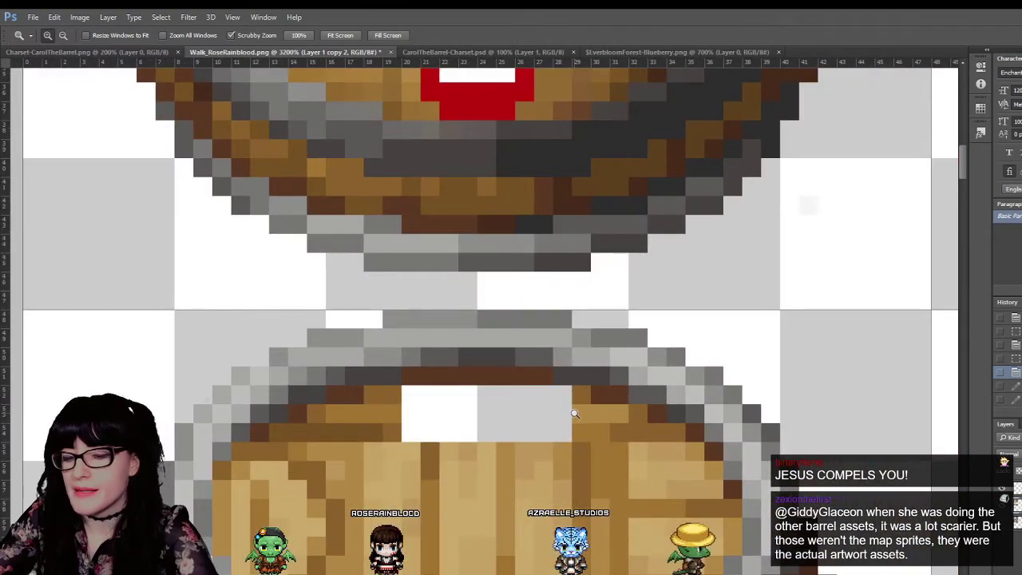
alt+click(574, 414)
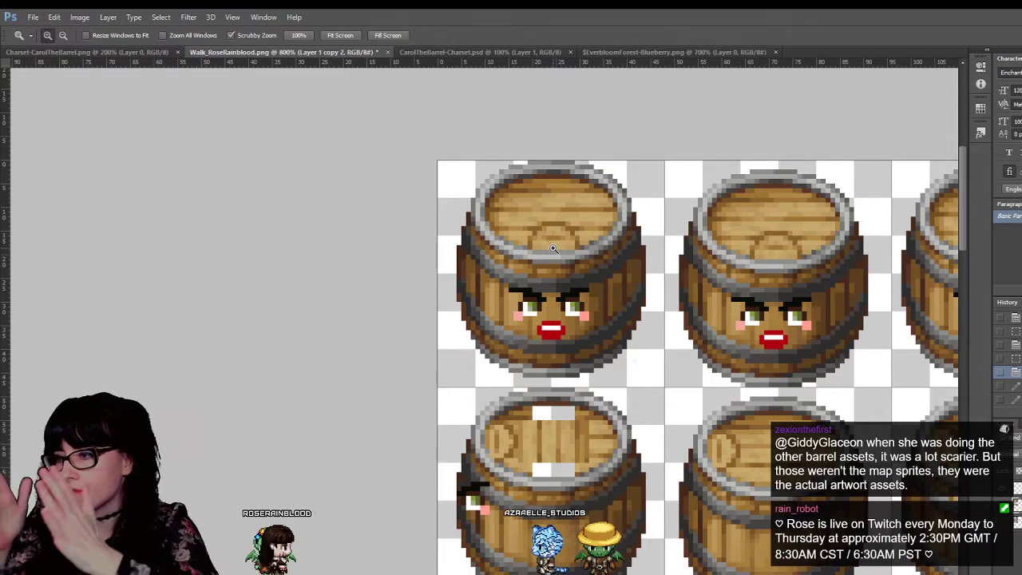
click(583, 387)
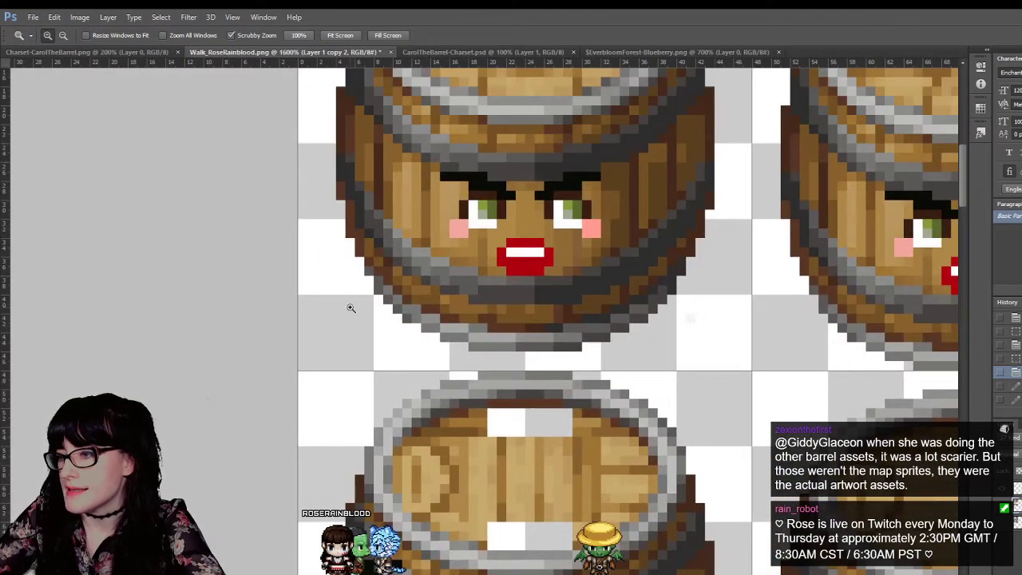
key(v)
drag(520, 498, 504, 497)
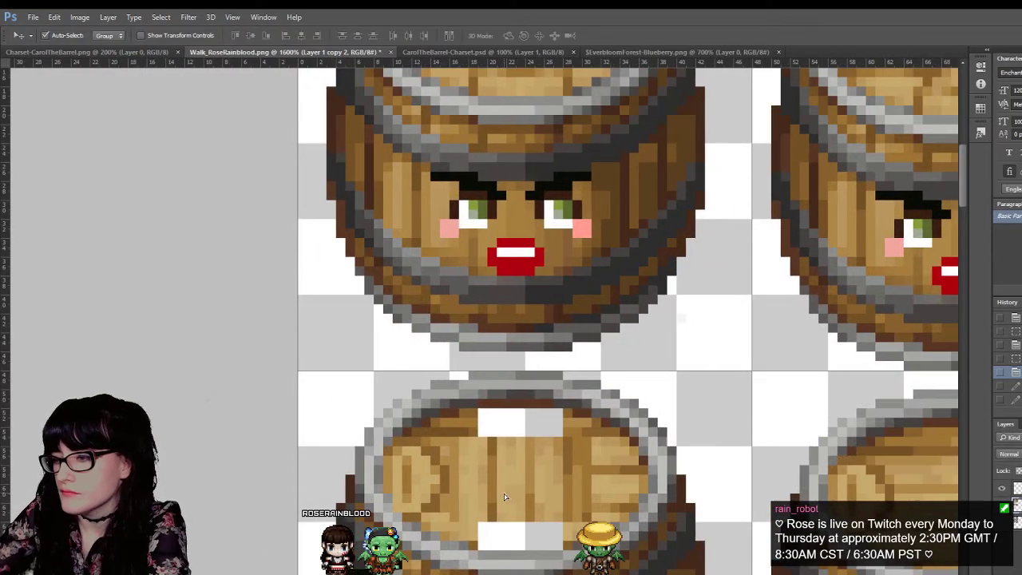
key(ctrl+z)
Step: Sample a wood colour and pencil a few pixels on the lid of the first barrel in the second row, using the front-view barrel as reference
key(m)
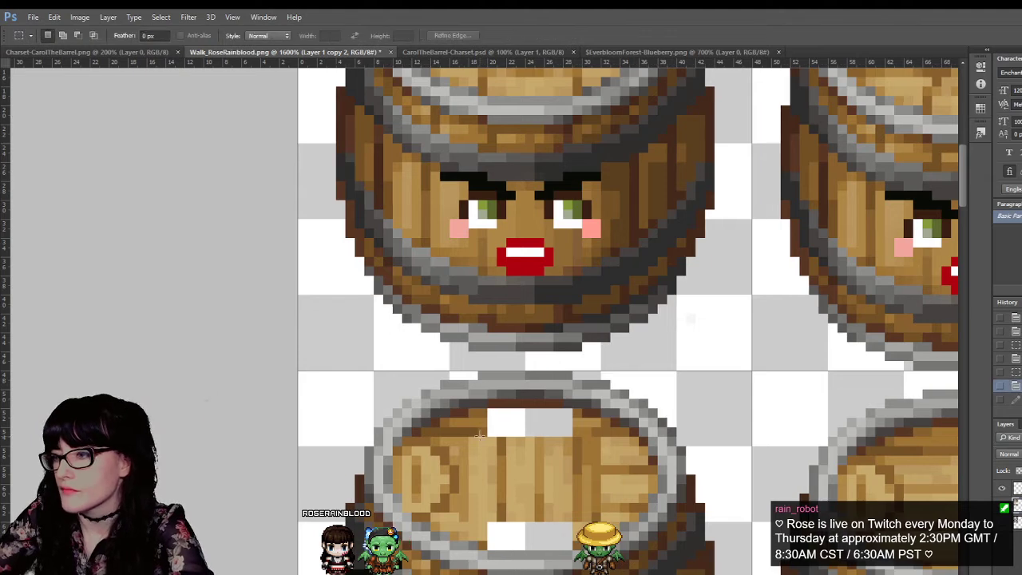
scroll(527, 128, up, 3)
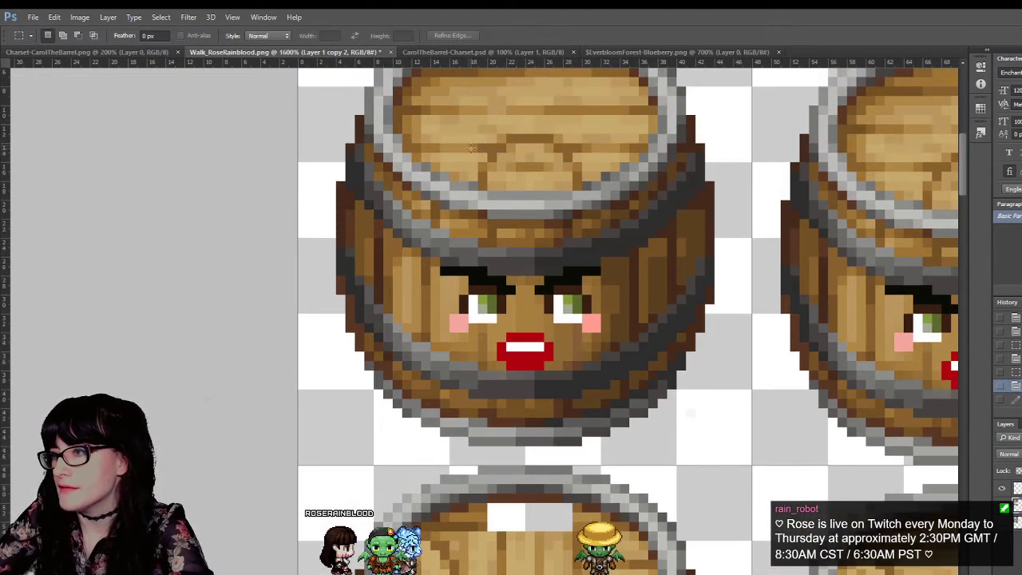
scroll(529, 501, down, 2)
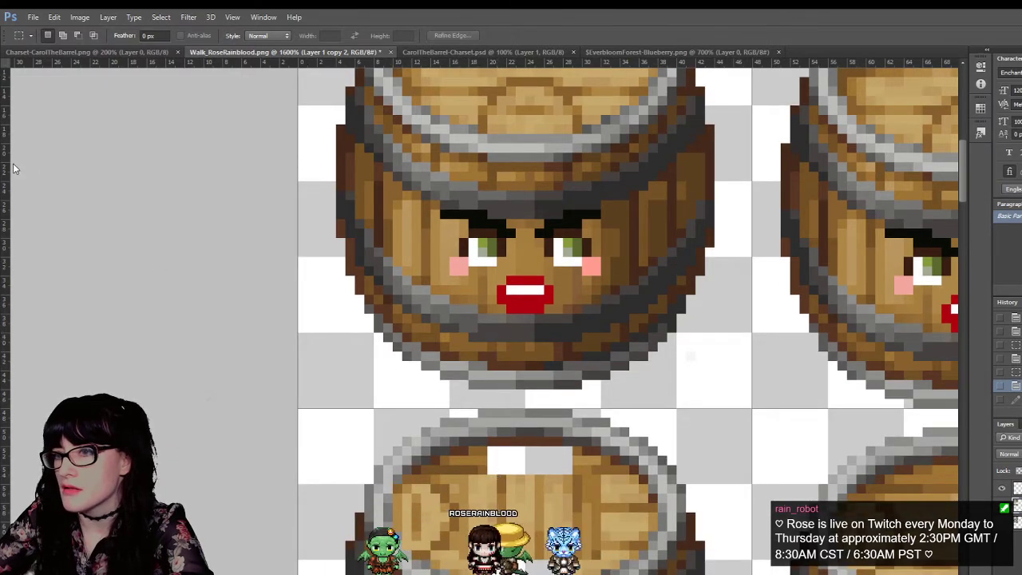
key(i)
scroll(518, 447, down, 1)
key(b)
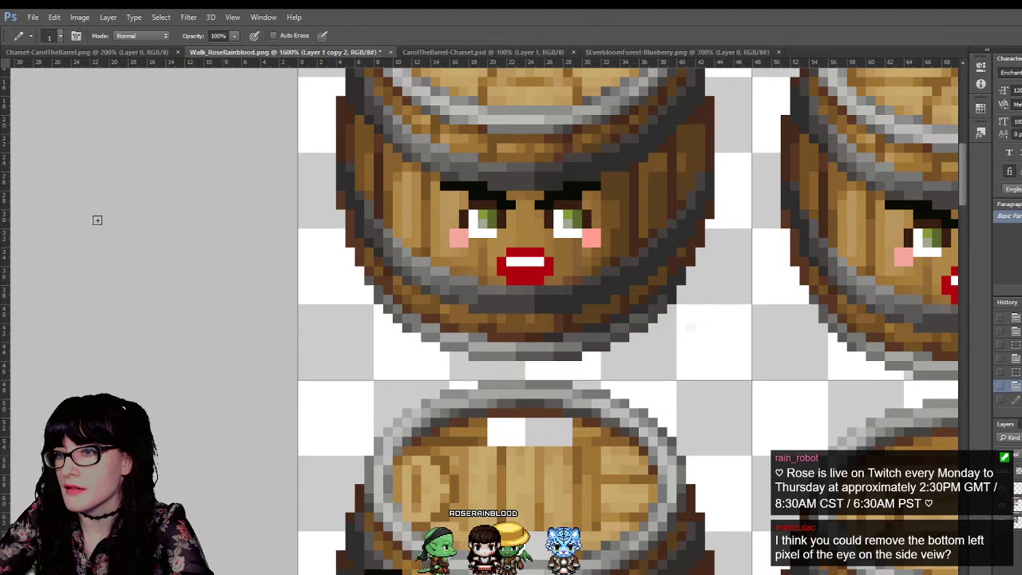
scroll(444, 458, up, 1)
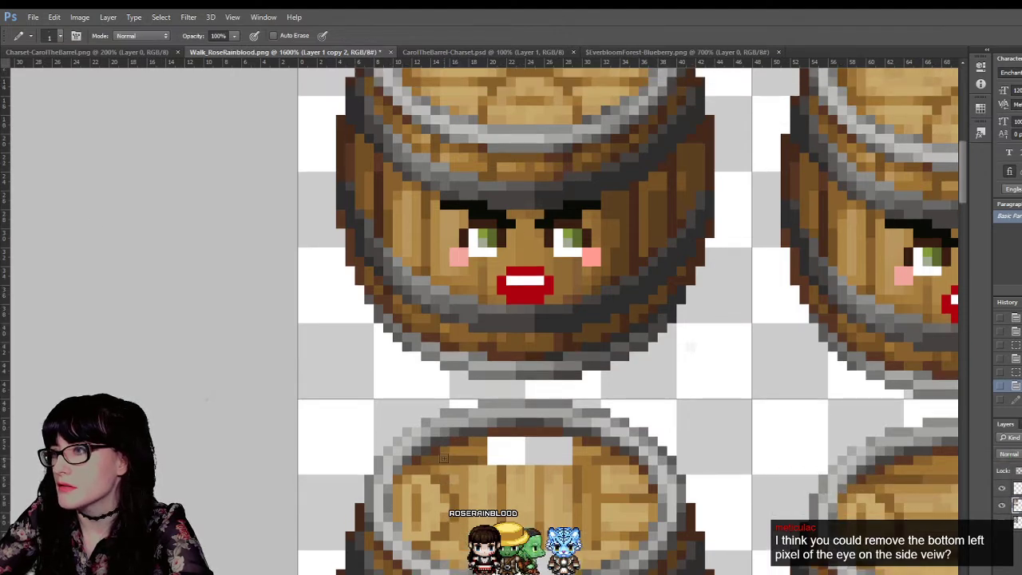
scroll(445, 457, up, 1)
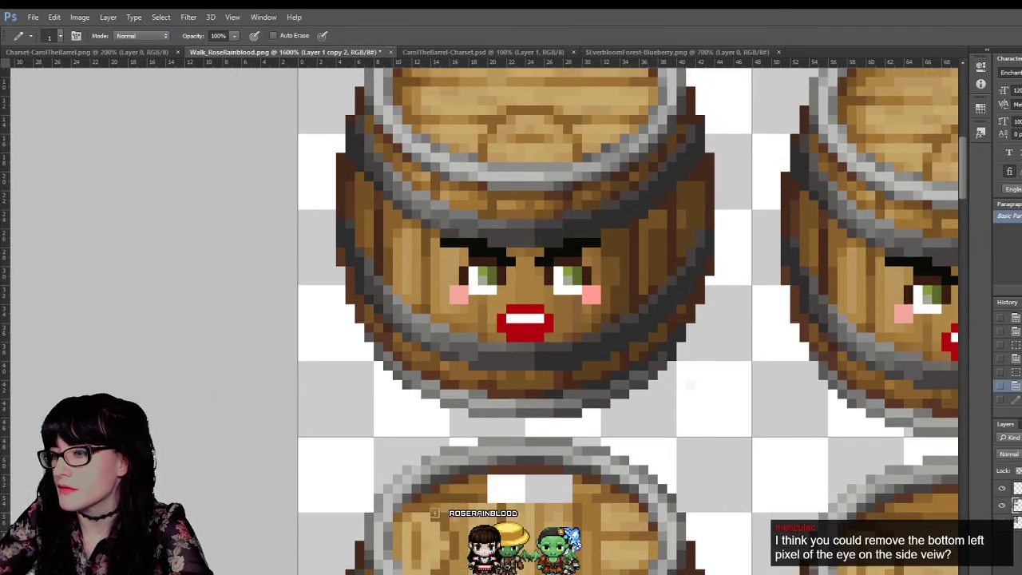
scroll(452, 520, down, 1)
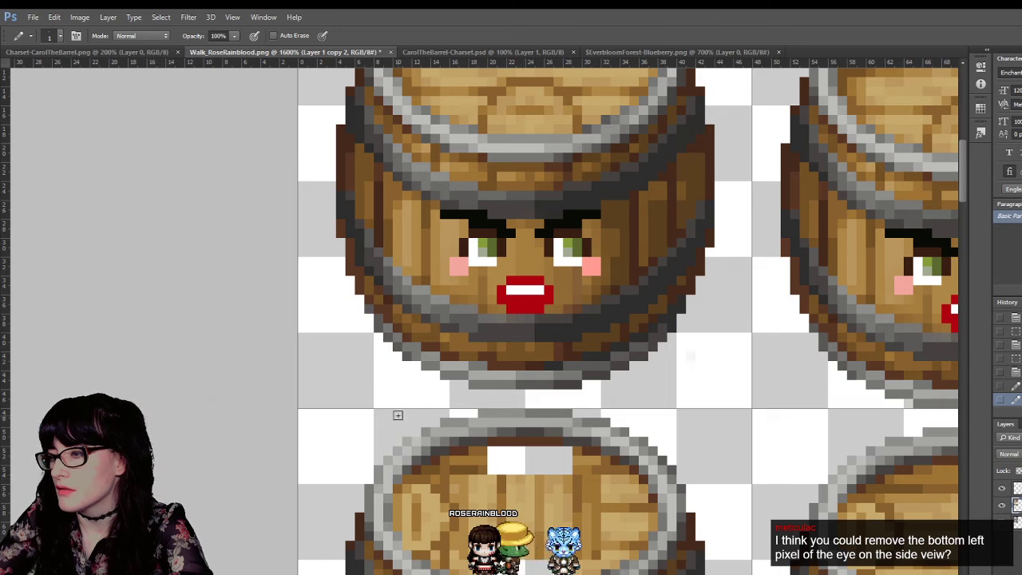
scroll(463, 250, up, 1)
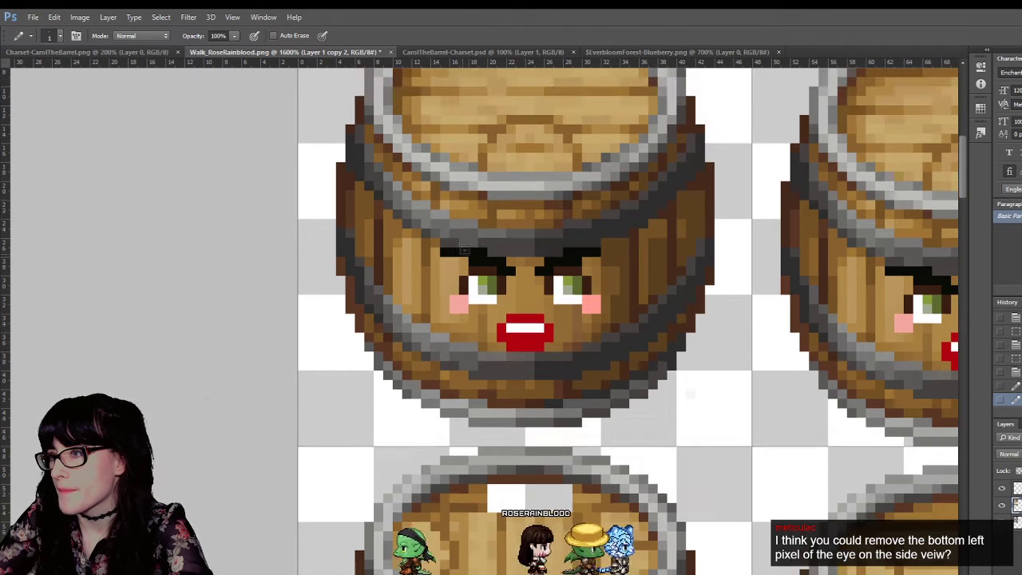
scroll(464, 250, up, 2)
scroll(515, 340, down, 2)
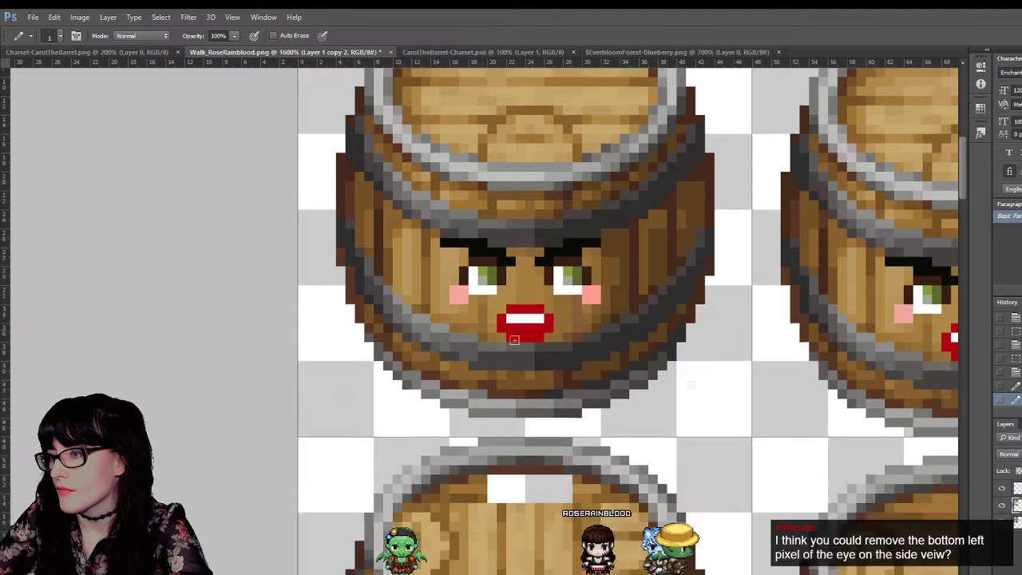
scroll(514, 340, down, 1)
Step: Erase the central vertical planks from the lid of the first barrel in the second row, keeping the metal rim
key(m)
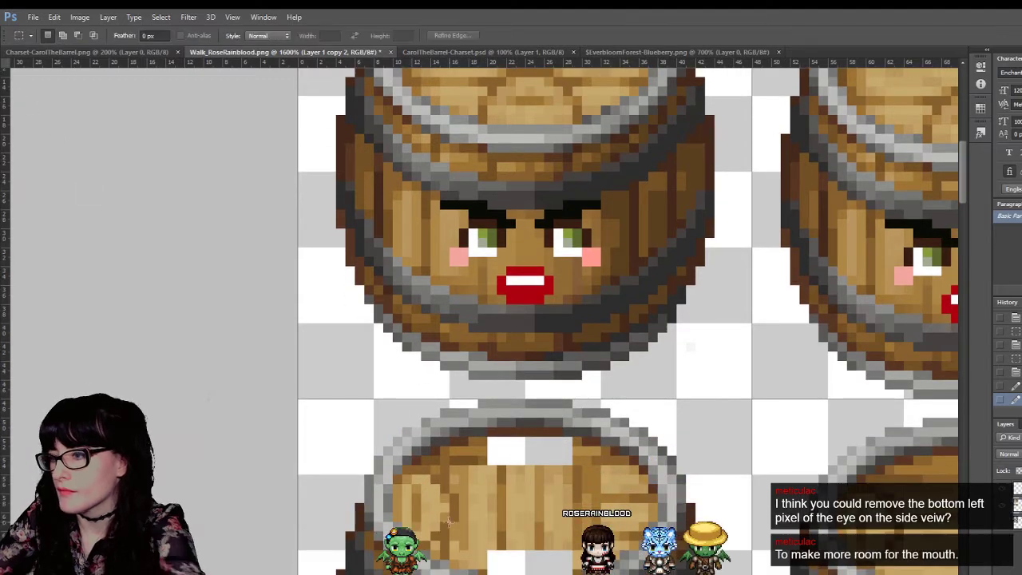
drag(484, 457, 556, 549)
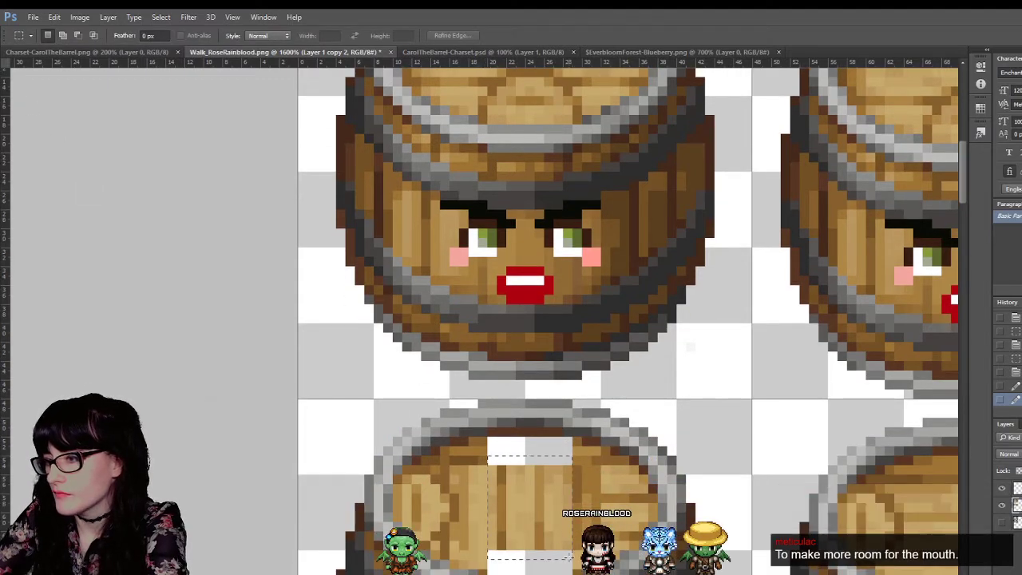
key(Delete)
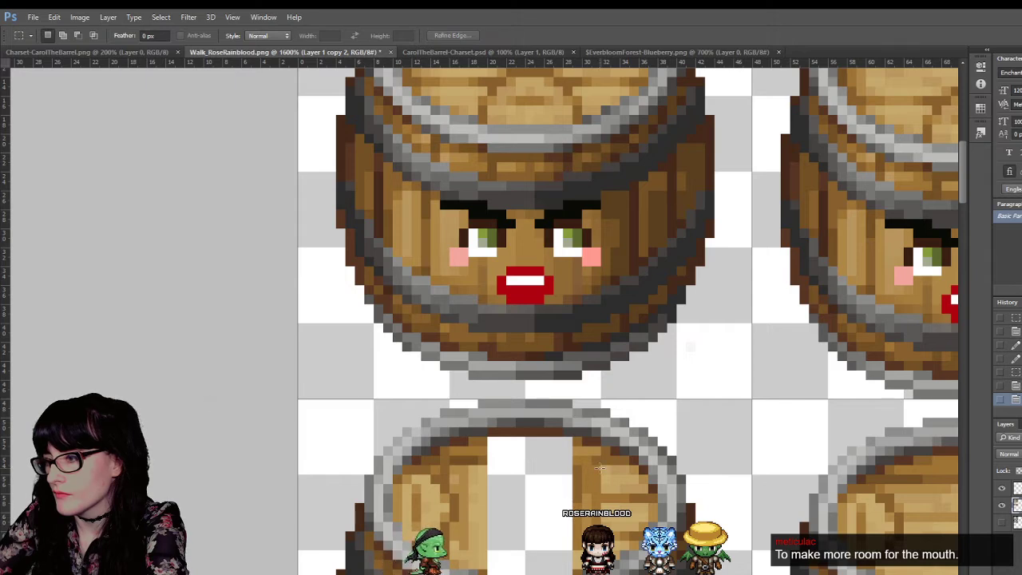
click(556, 487)
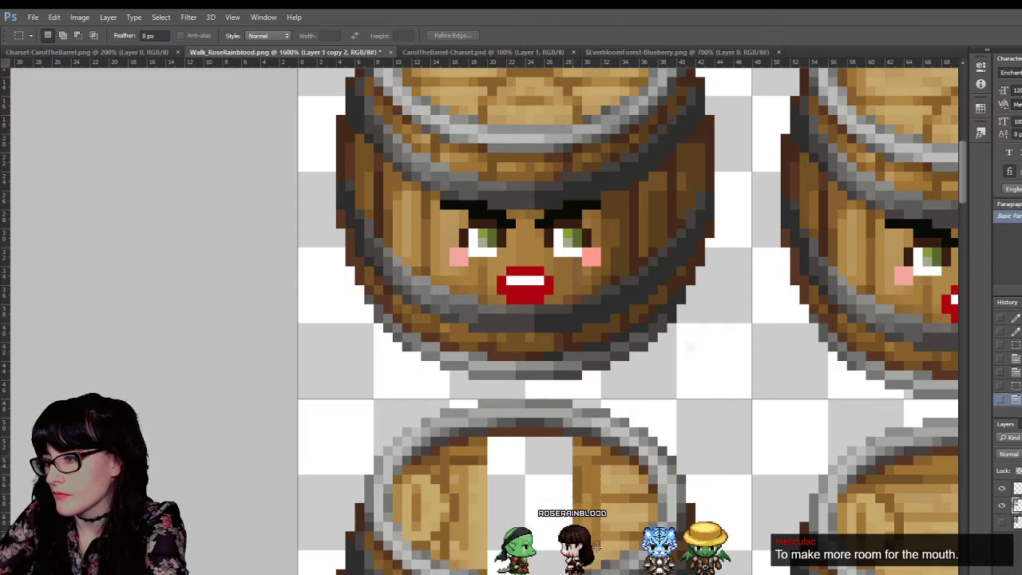
drag(564, 463, 595, 548)
key(Delete)
key(ctrl+d)
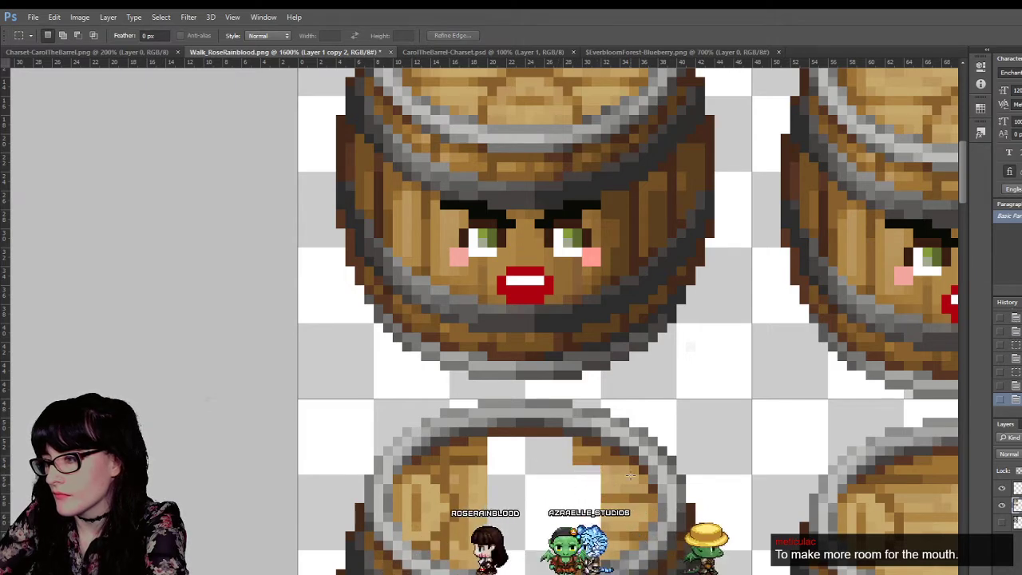
Step: Clear the planks on the right of the lid inside its shaded edge, and the block at the upper right of the round plug
drag(551, 471, 636, 538)
key(Delete)
key(ctrl+d)
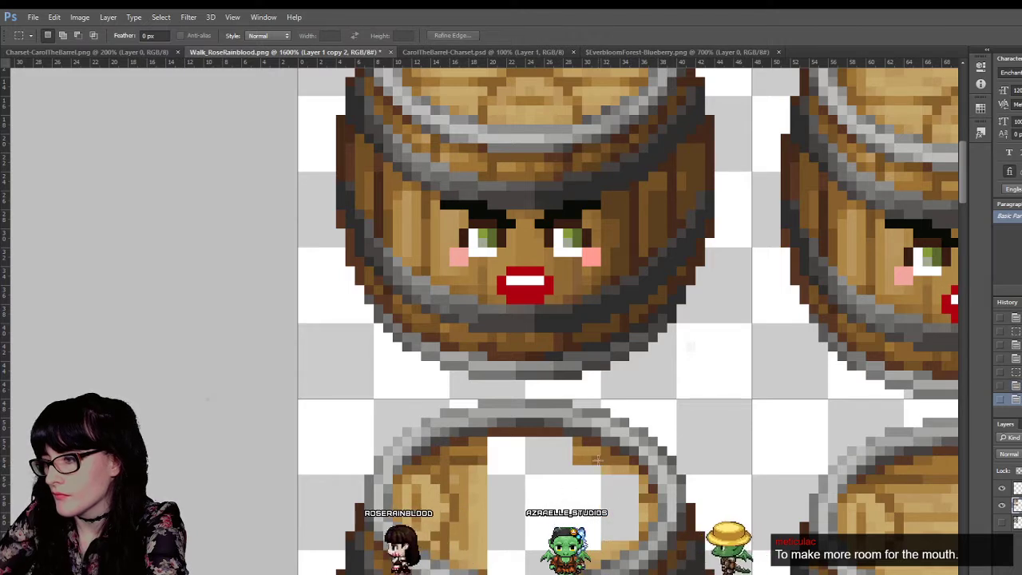
drag(599, 457, 565, 479)
key(Delete)
key(ctrl+d)
drag(628, 465, 557, 482)
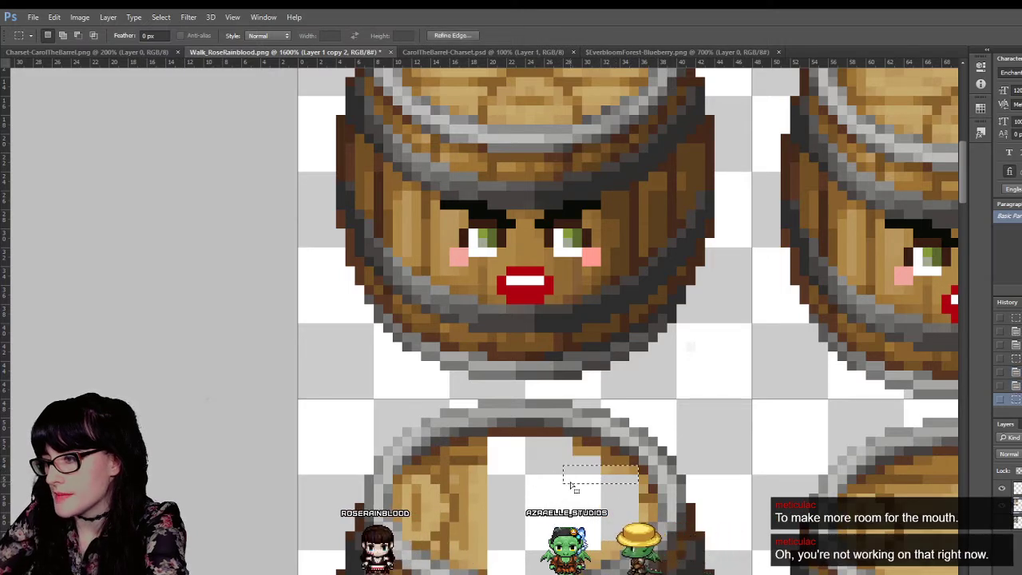
key(Delete)
key(ctrl+d)
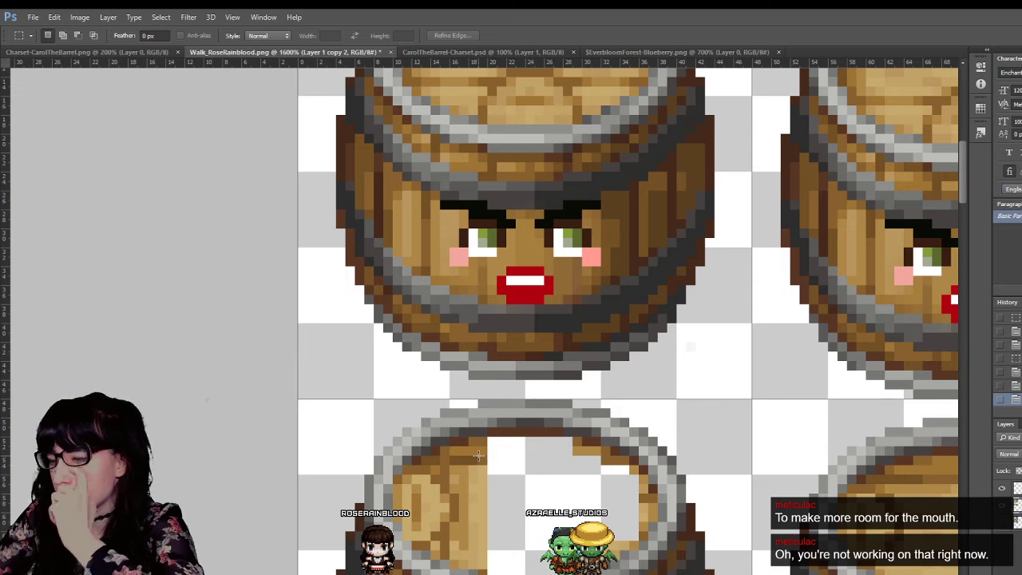
drag(451, 457, 503, 477)
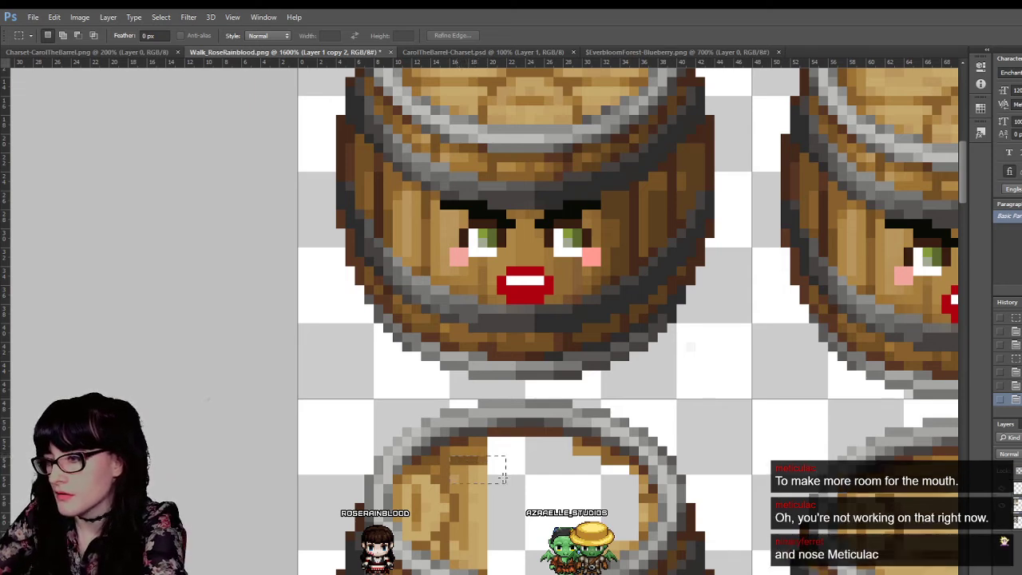
key(Delete)
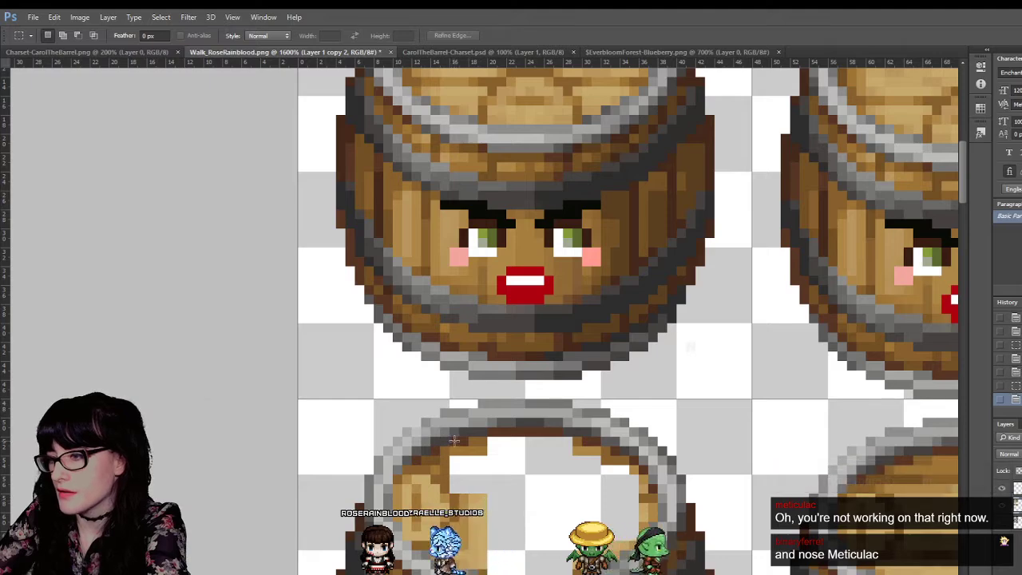
Step: Sample a wood colour from the front-view barrel's lid and pencil it along the right edge of the side-view lid's round plug
key(i)
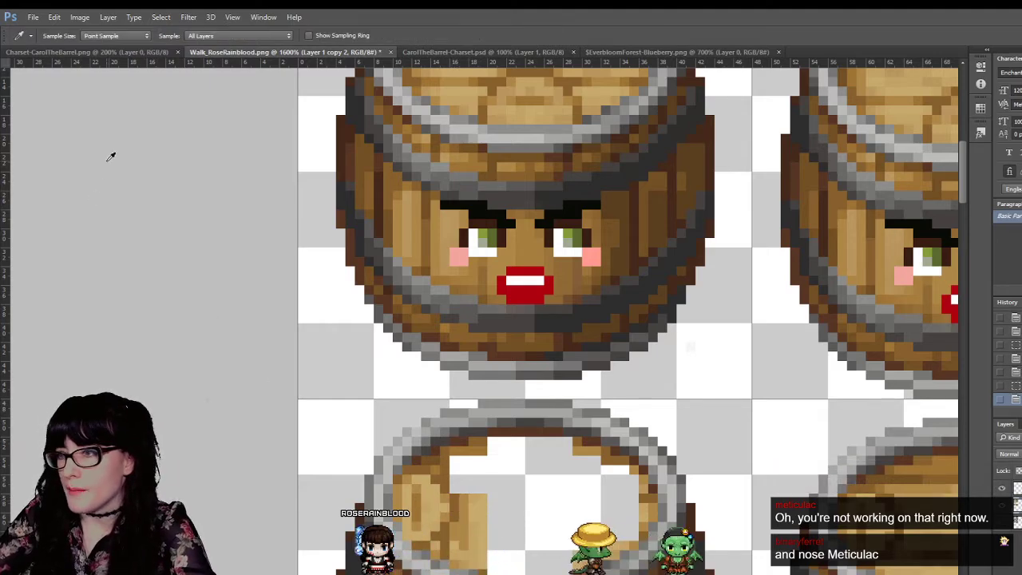
scroll(447, 127, up, 3)
scroll(414, 144, down, 2)
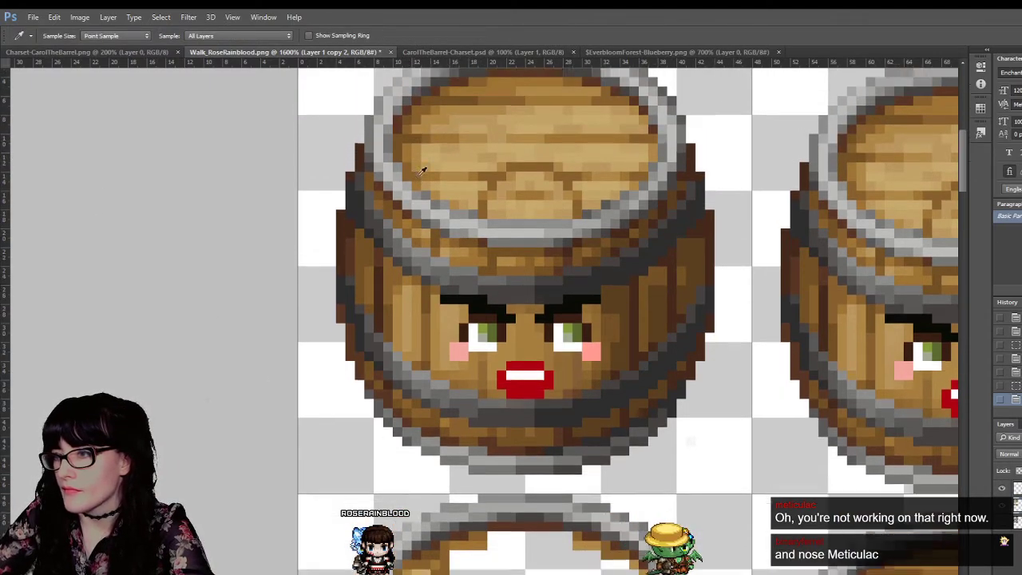
key(b)
scroll(493, 500, down, 2)
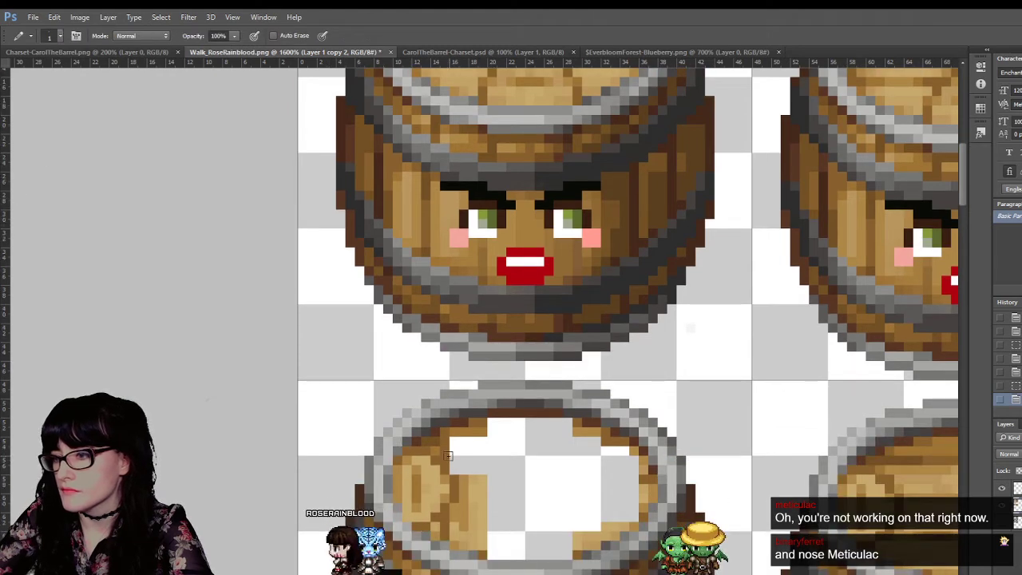
drag(444, 471, 444, 509)
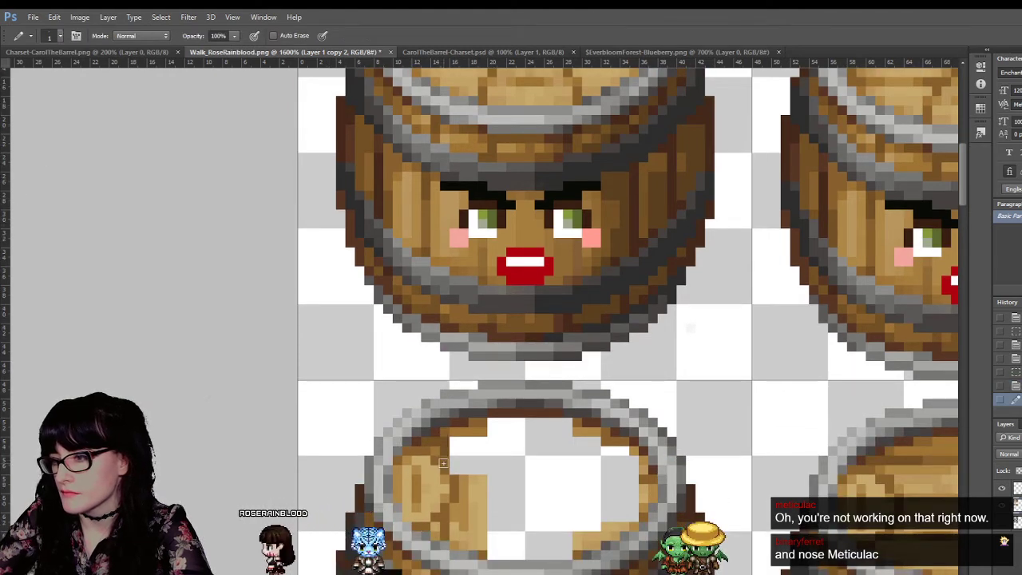
click(443, 516)
click(443, 509)
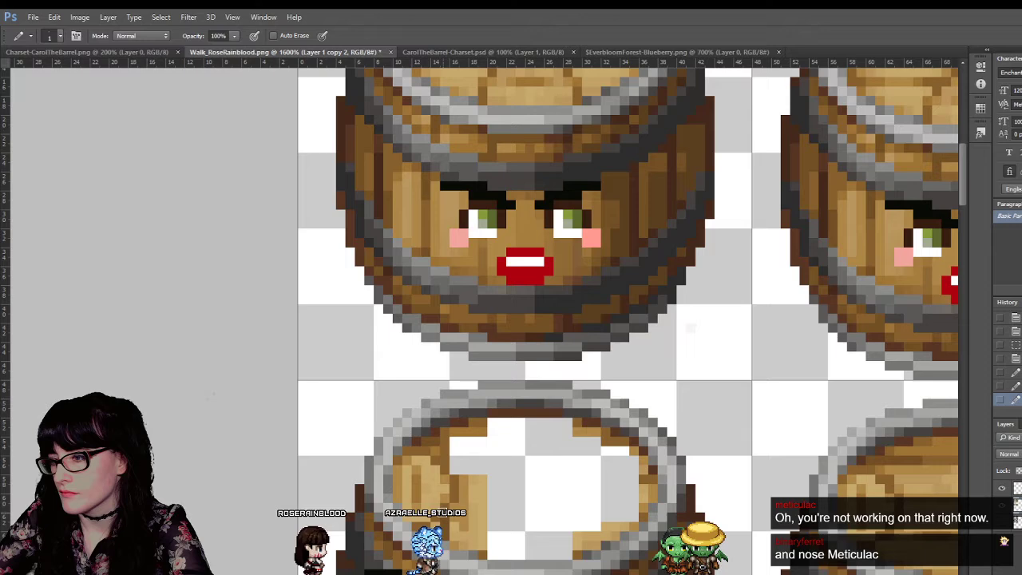
click(443, 499)
click(436, 466)
click(444, 441)
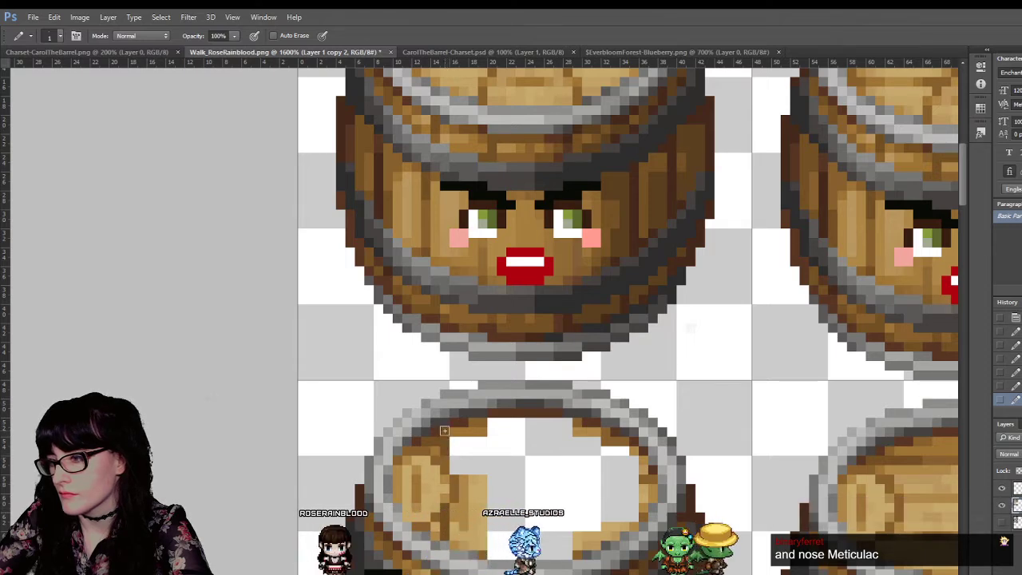
Step: Draw a vertical brown plank line about 15 pixels long down the middle of the cleared side-view lid
scroll(495, 478, up, 3)
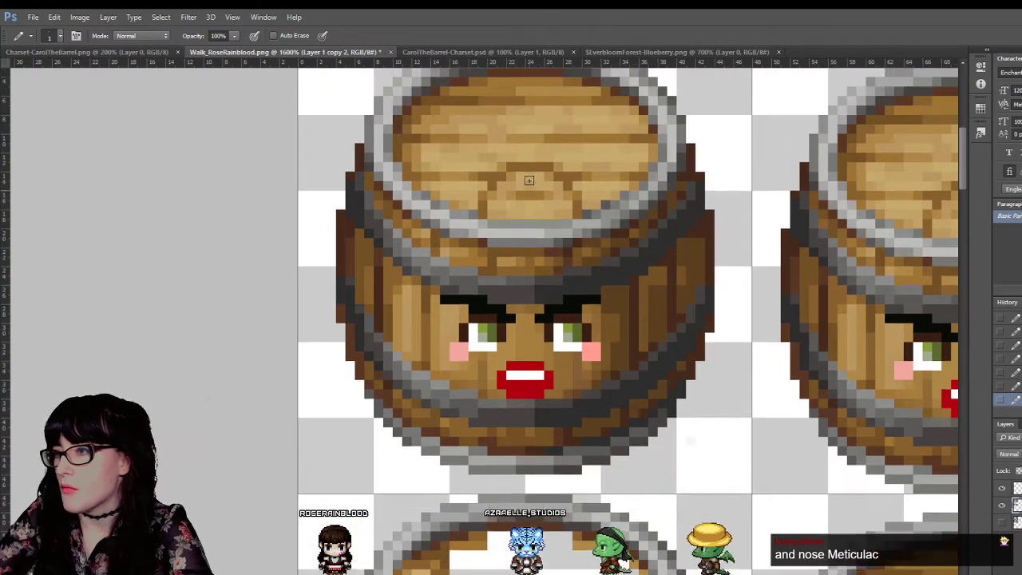
scroll(528, 181, up, 1)
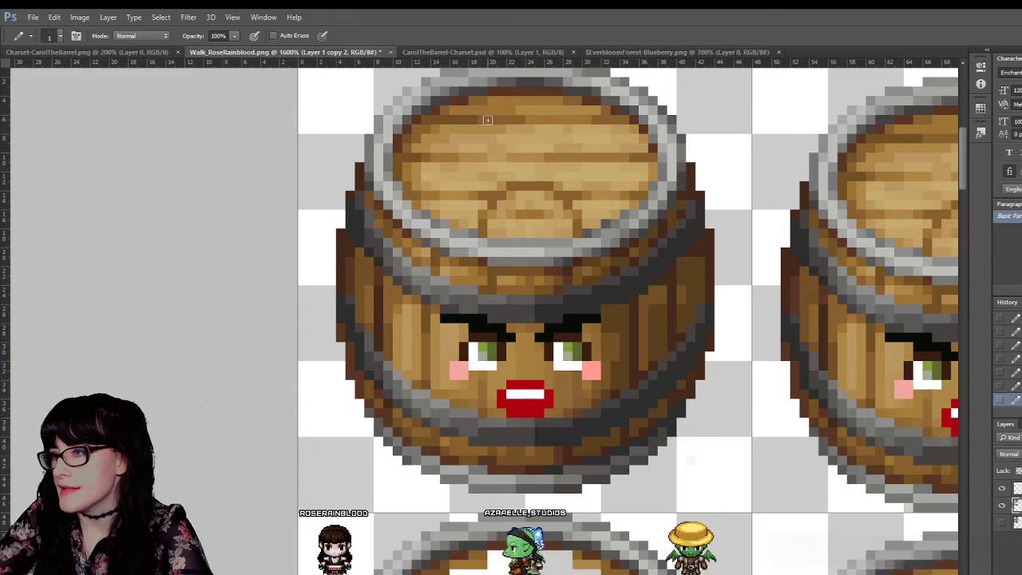
scroll(522, 443, down, 4)
scroll(521, 438, up, 4)
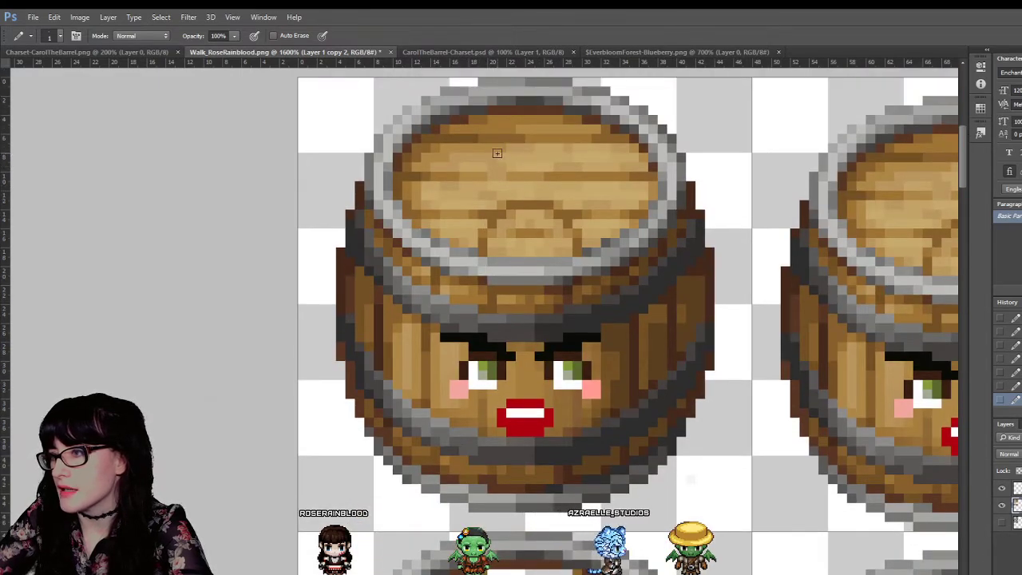
scroll(515, 396, down, 6)
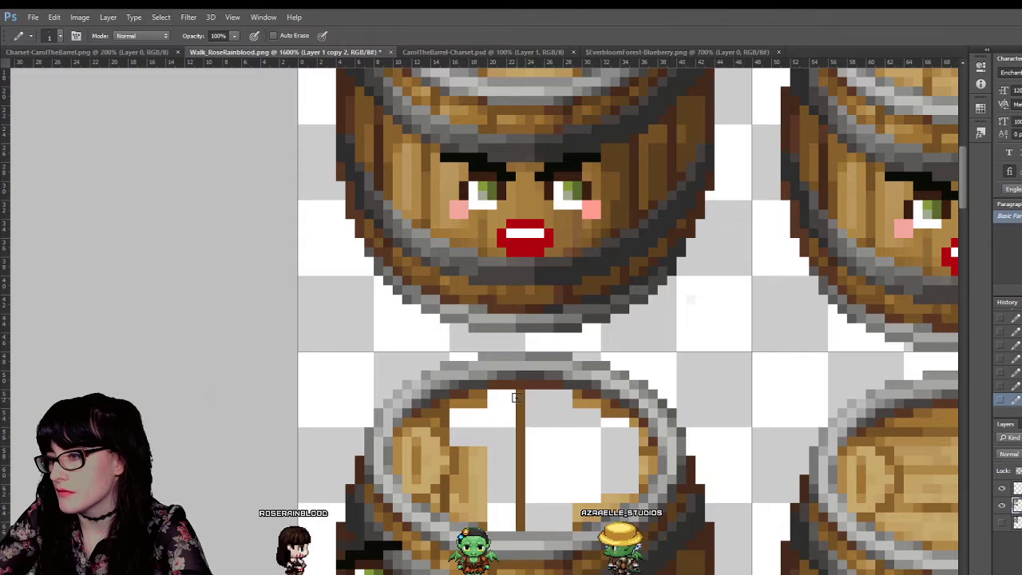
Step: Measure a seven-pixel gap beside the side-view lid's central plank line and pencil a second vertical brown line right of that gap
scroll(526, 335, up, 6)
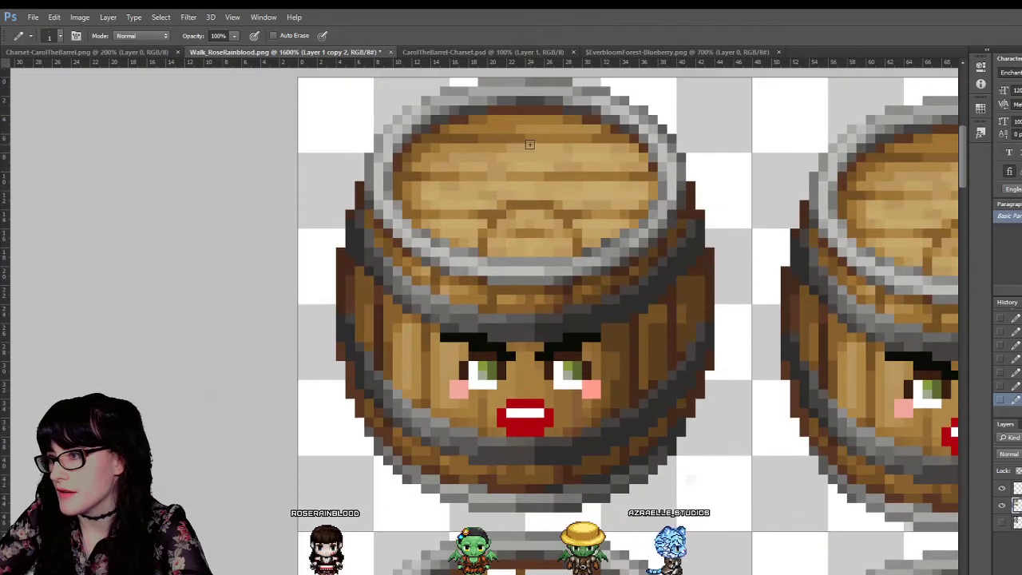
scroll(529, 144, down, 5)
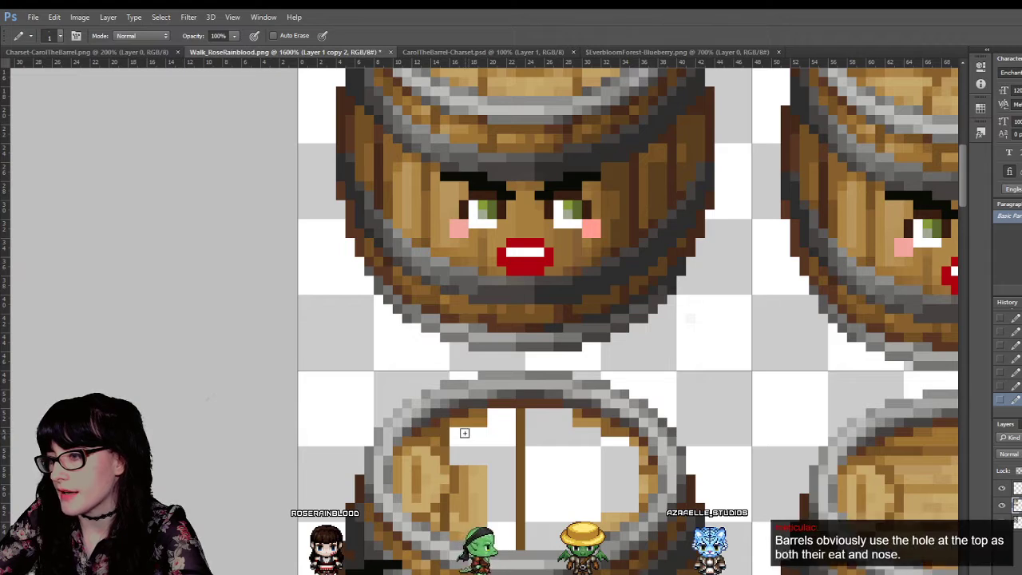
key(m)
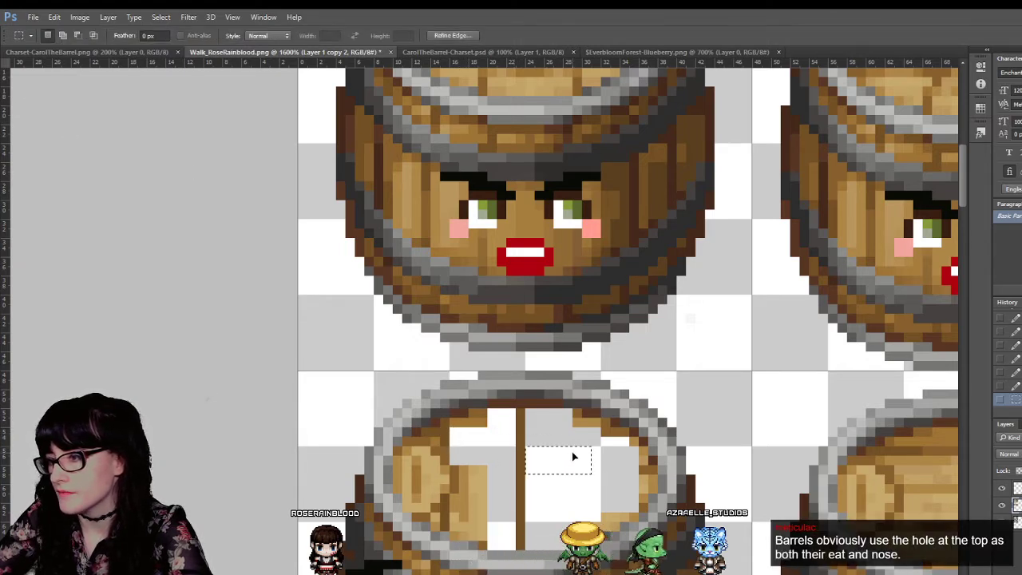
key(b)
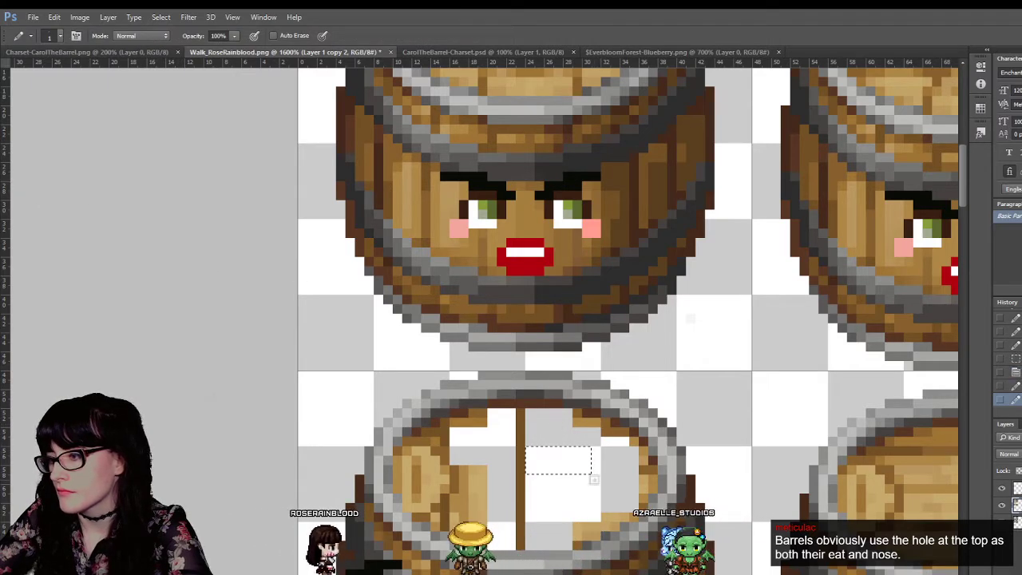
key(m)
click(64, 176)
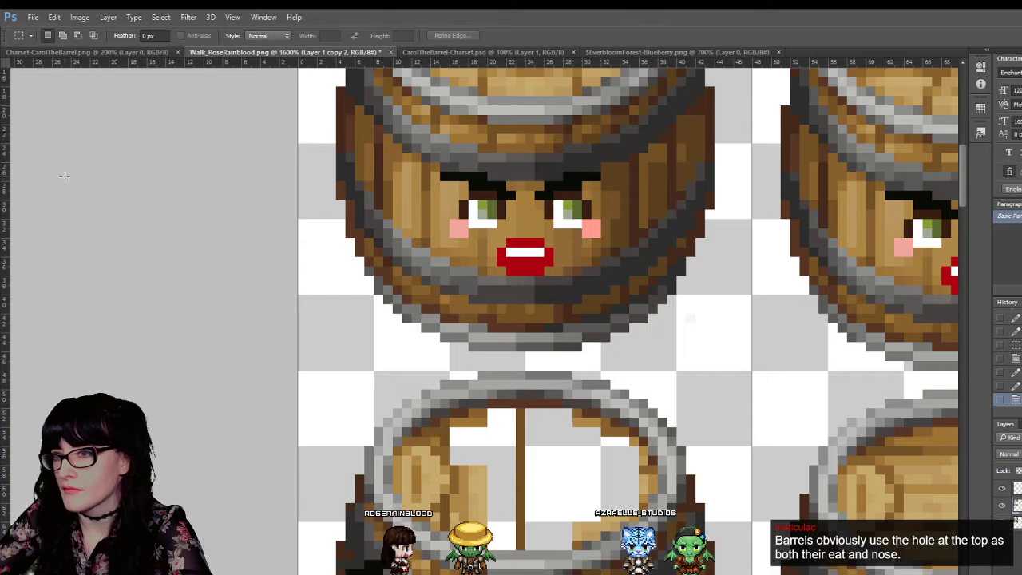
key(b)
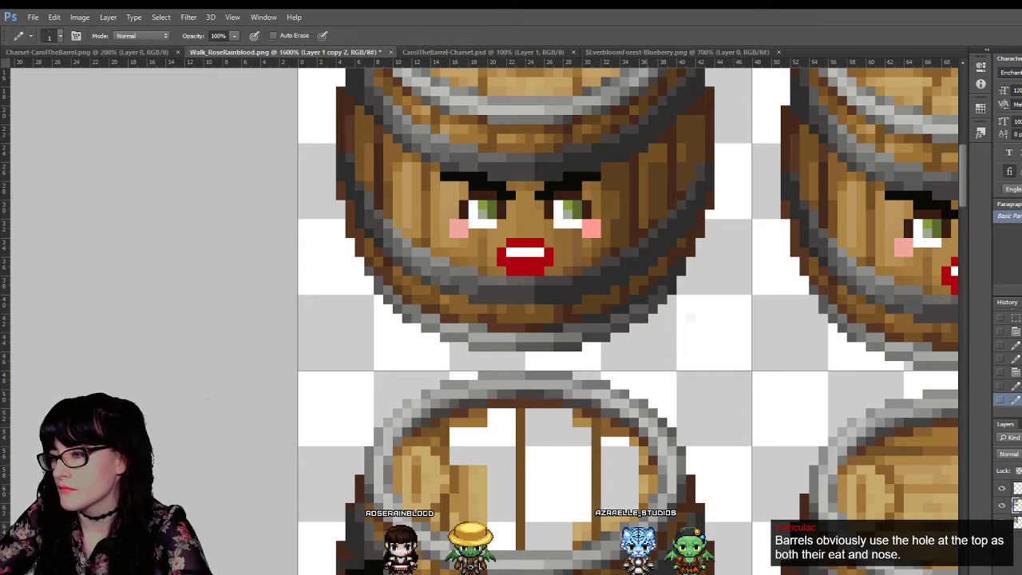
Step: Compare the partly redrawn side-view lid with the other barrels across the sprite sheet, both from afar and close up
key(z)
drag(809, 365, 754, 405)
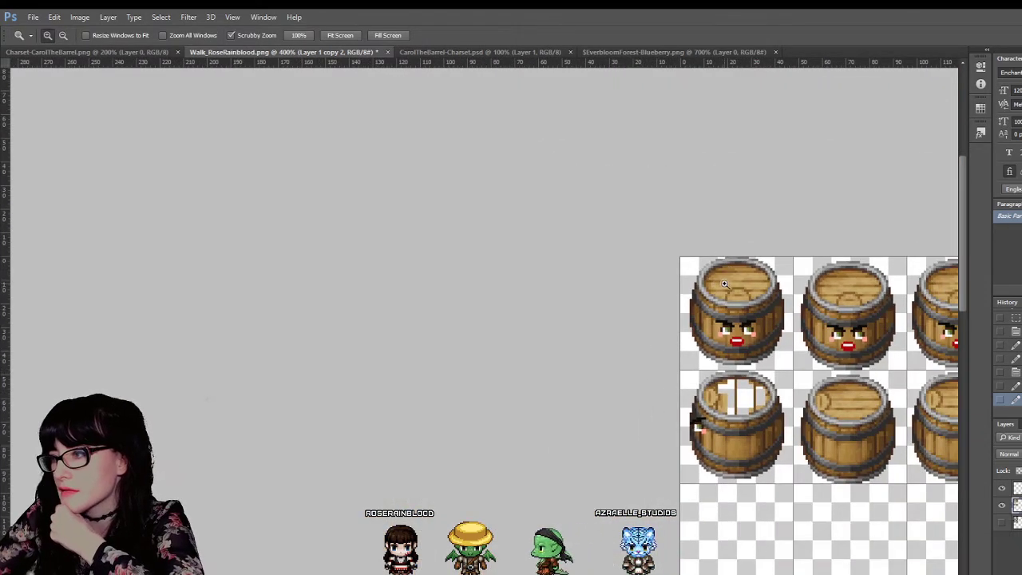
click(797, 463)
alt+click(754, 412)
alt+click(754, 412)
alt+click(754, 412)
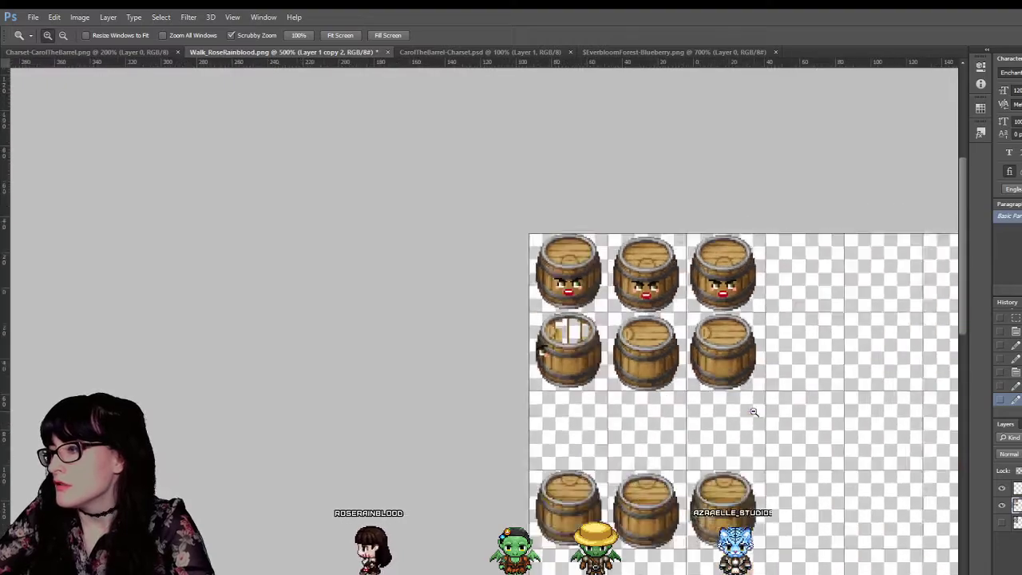
click(184, 176)
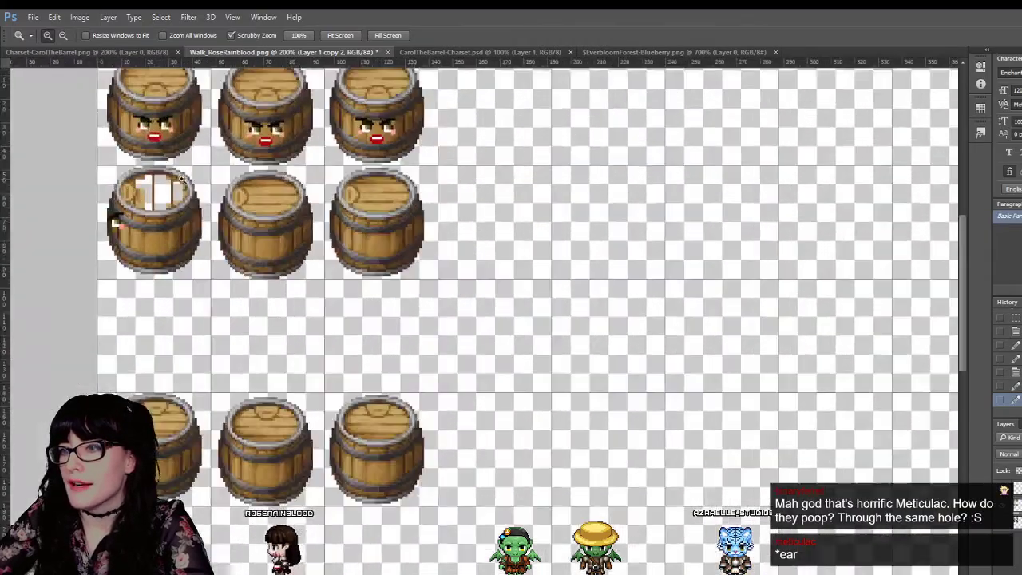
click(182, 180)
click(182, 180)
click(182, 179)
click(182, 180)
scroll(511, 386, up, 2)
scroll(511, 386, left, 1)
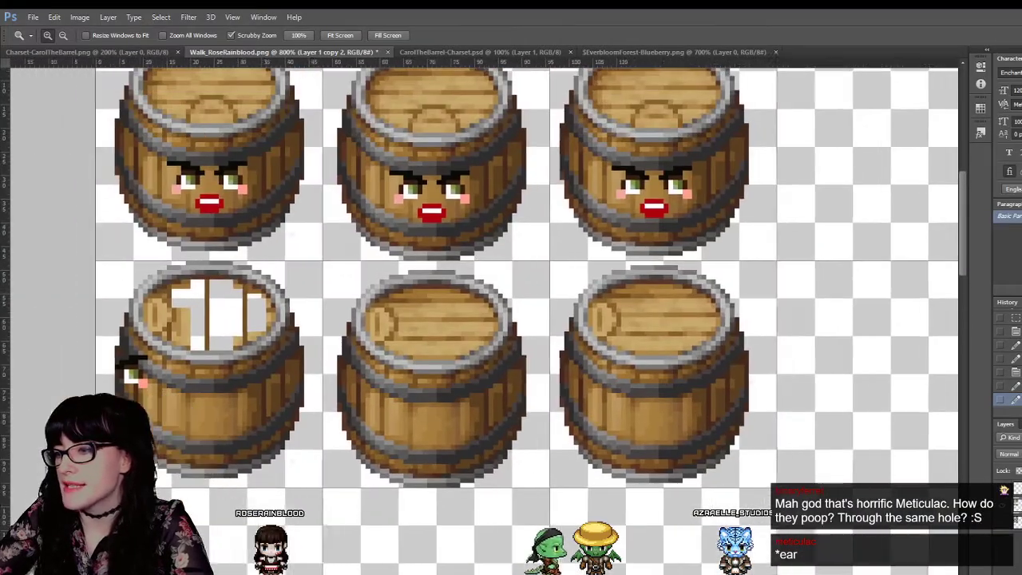
scroll(444, 396, left, 3)
scroll(443, 395, up, 2)
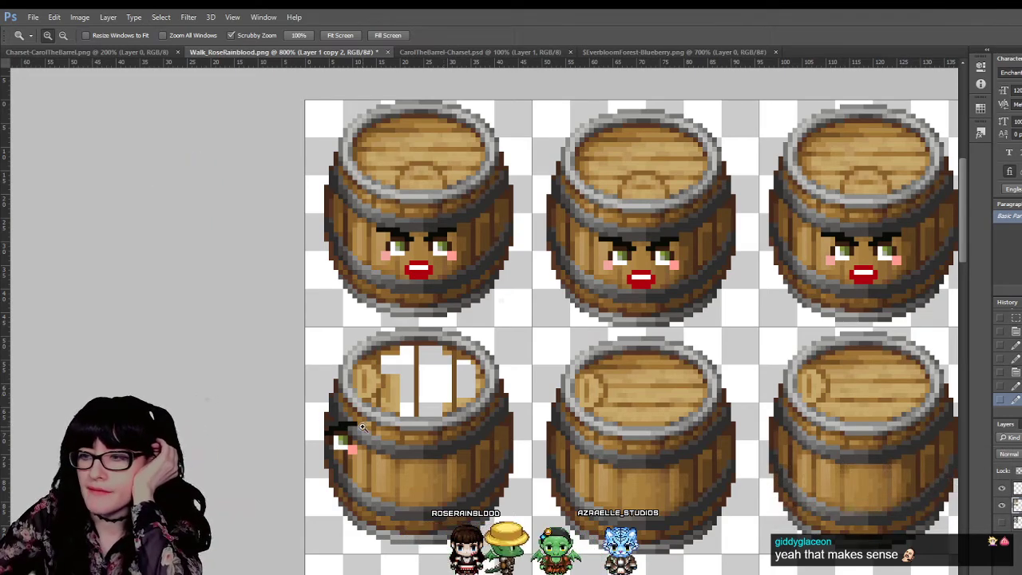
Step: Sample a light wood colour and pencil it across the upper end of the cleared plank between the two vertical lines
click(402, 376)
scroll(405, 376, up, 3)
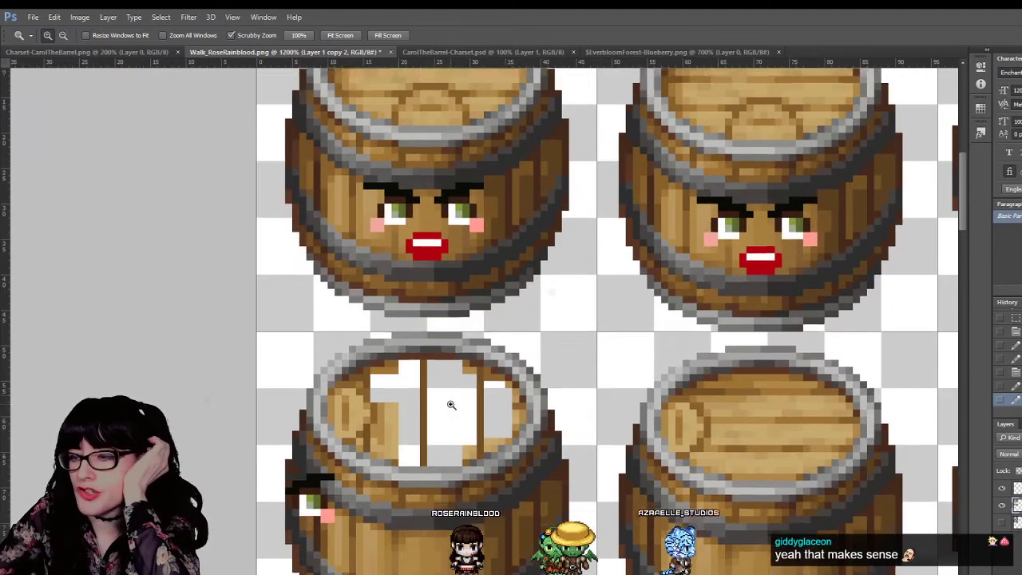
scroll(454, 415, up, 2)
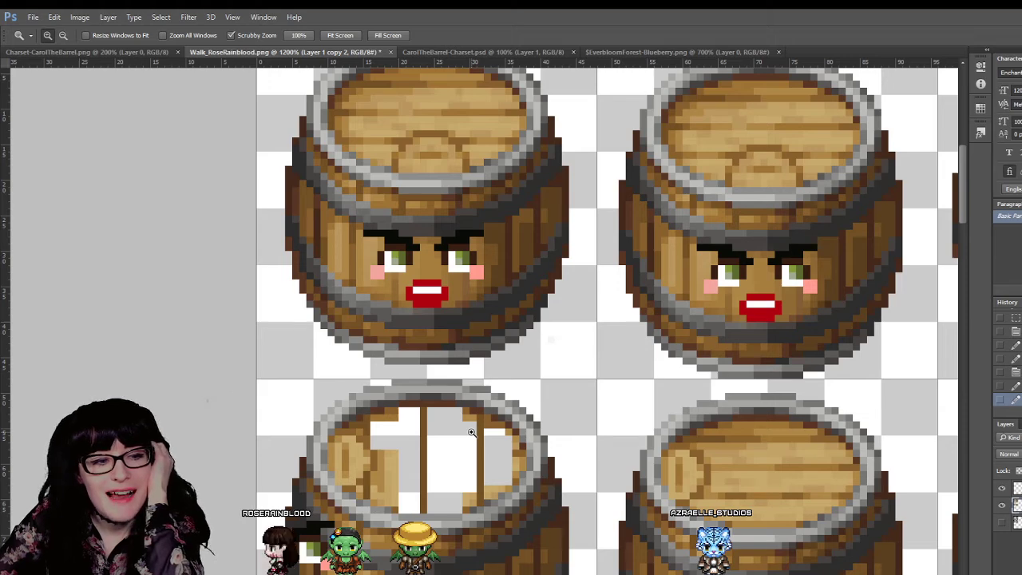
scroll(422, 383, up, 5)
scroll(420, 402, down, 7)
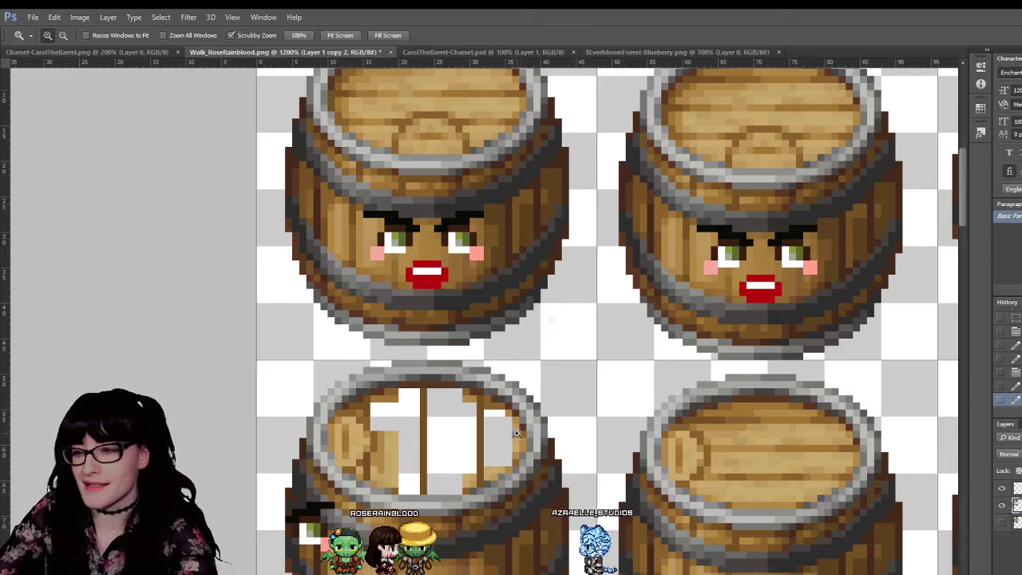
click(456, 424)
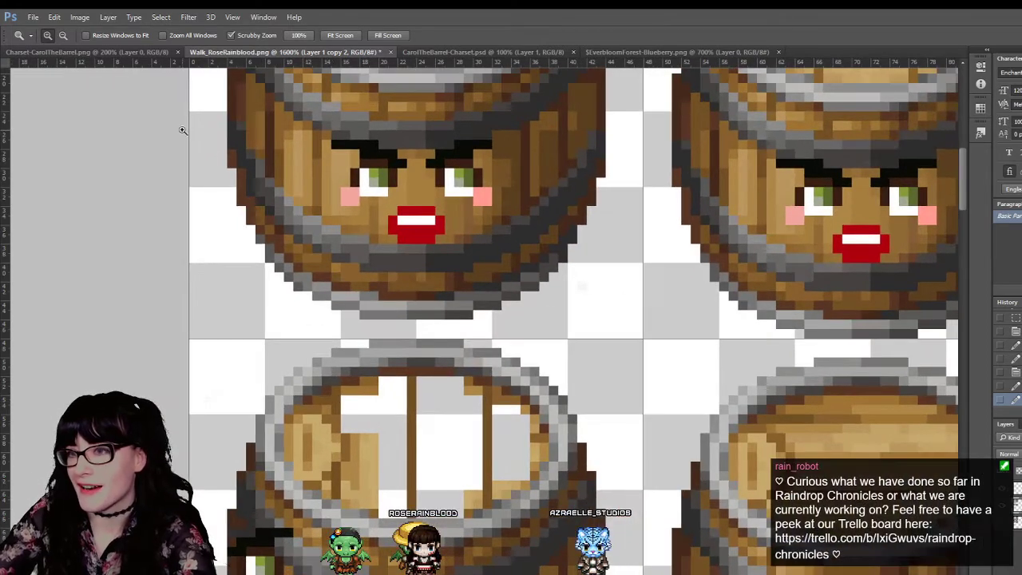
key(i)
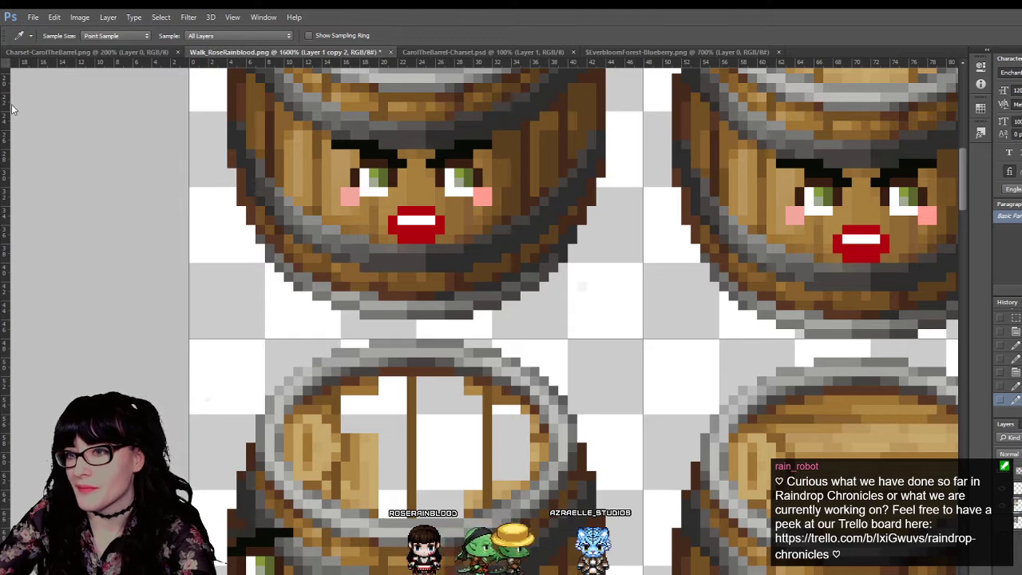
key(b)
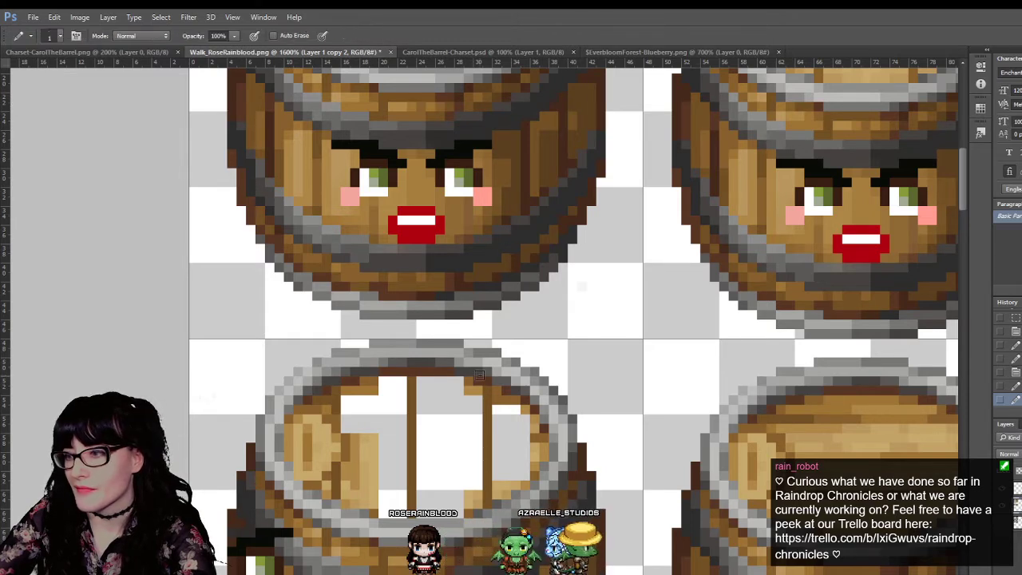
click(427, 396)
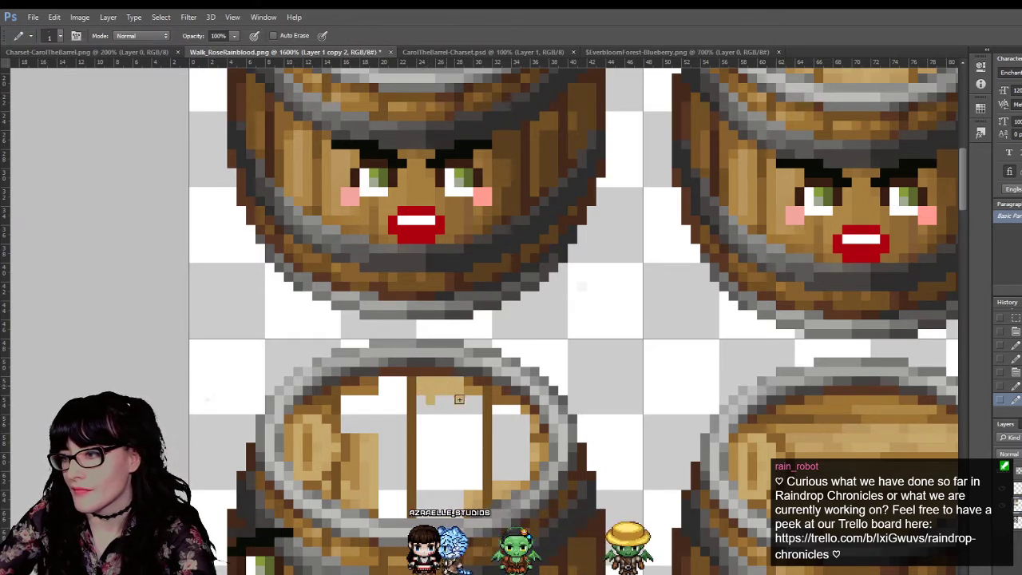
Step: Fill the cleared areas of the side-view lid between and on both sides of the plank lines with the light wood colour
key(g)
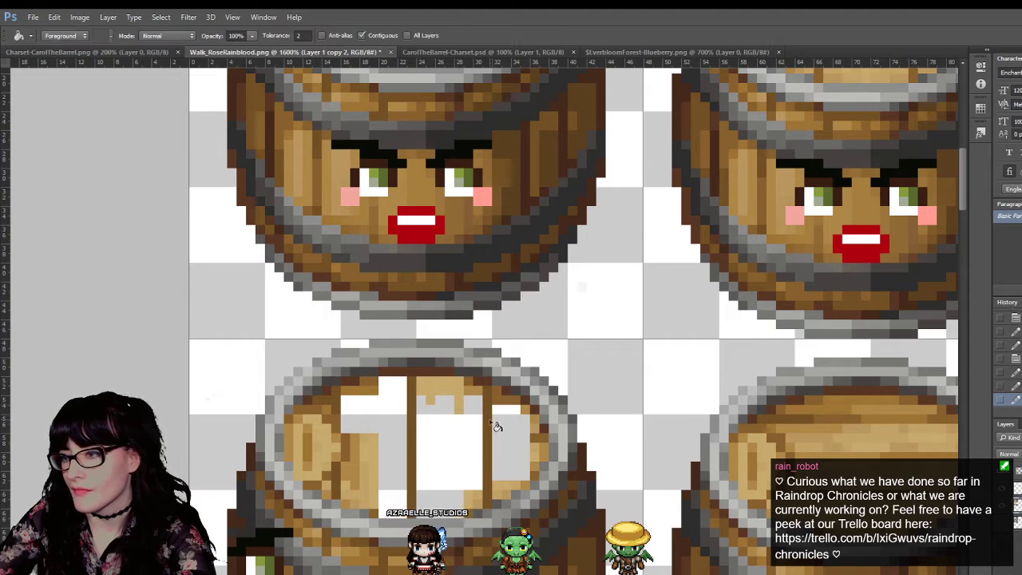
click(446, 427)
click(518, 441)
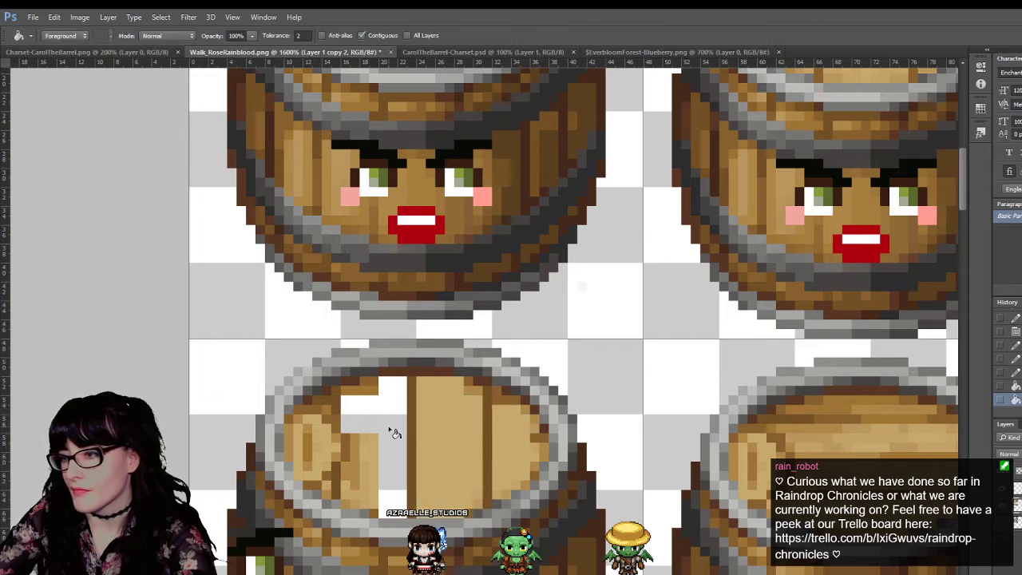
click(393, 431)
Step: Sample a plank-line brown from the front-view lid and recolour the side-view lid's two vertical lines with it, keeping darker ends on the central line
scroll(330, 398, up, 5)
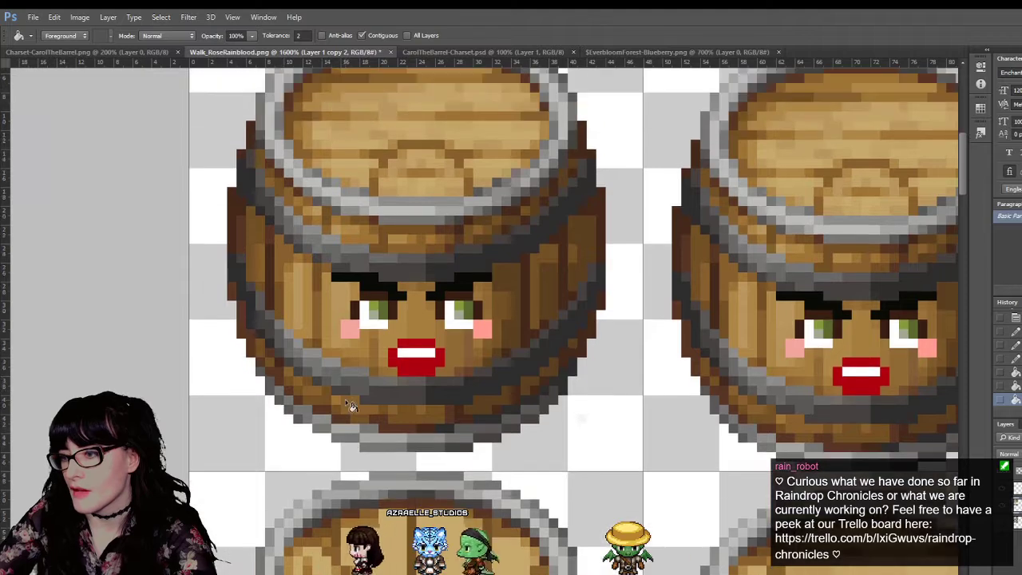
scroll(355, 401, down, 2)
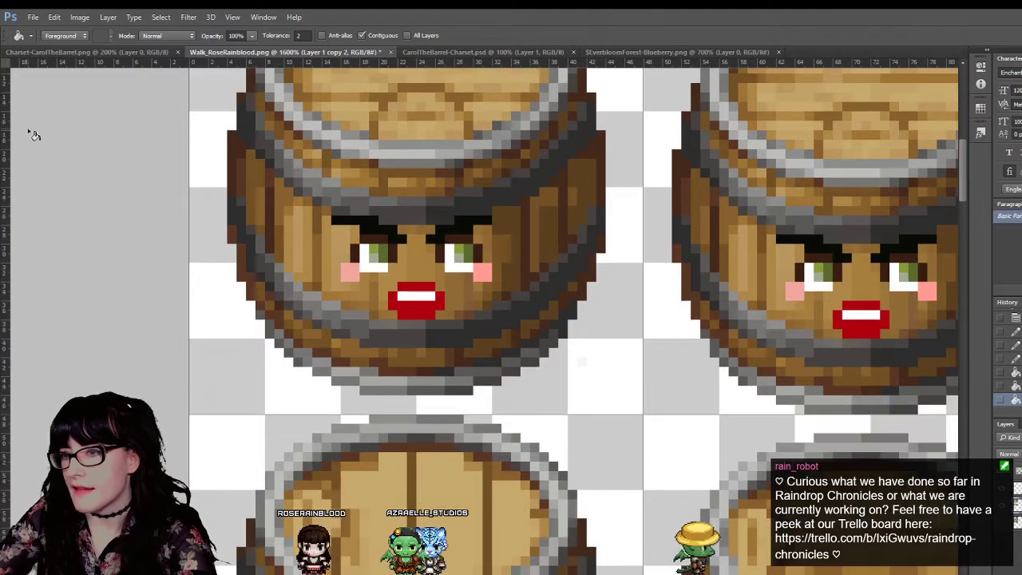
key(i)
scroll(331, 183, up, 4)
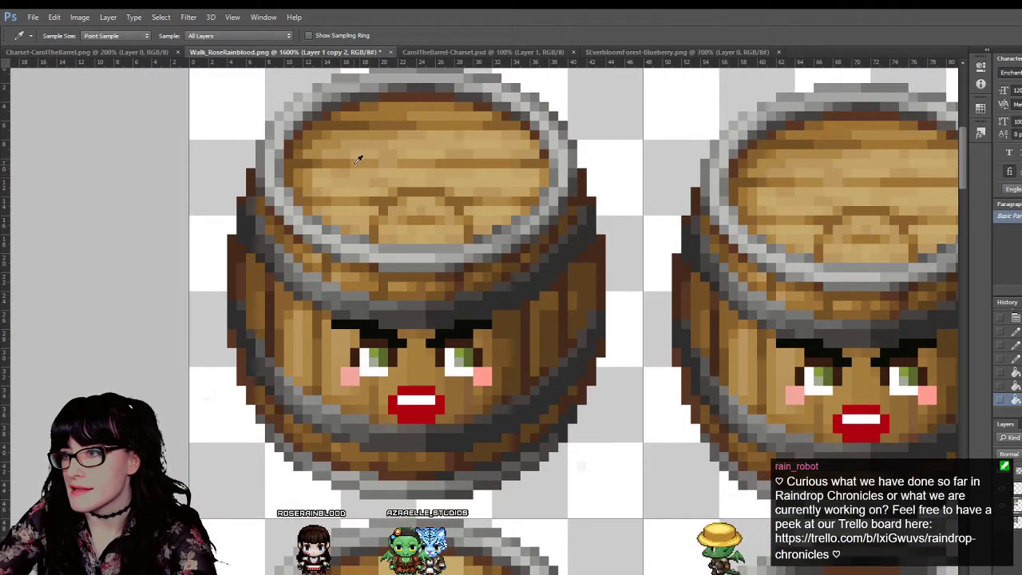
scroll(361, 157, down, 3)
scroll(418, 183, up, 3)
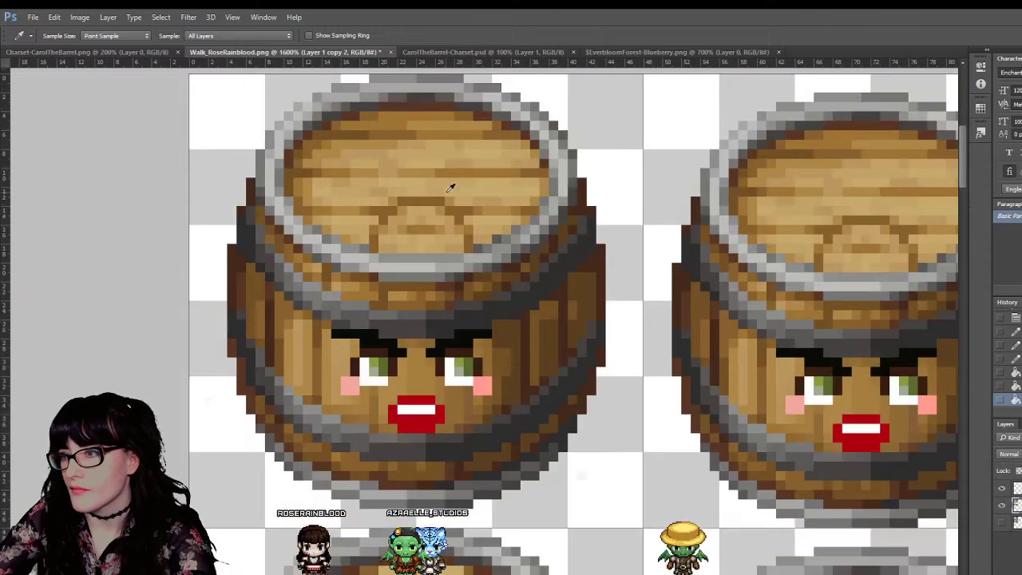
scroll(459, 166, down, 2)
key(b)
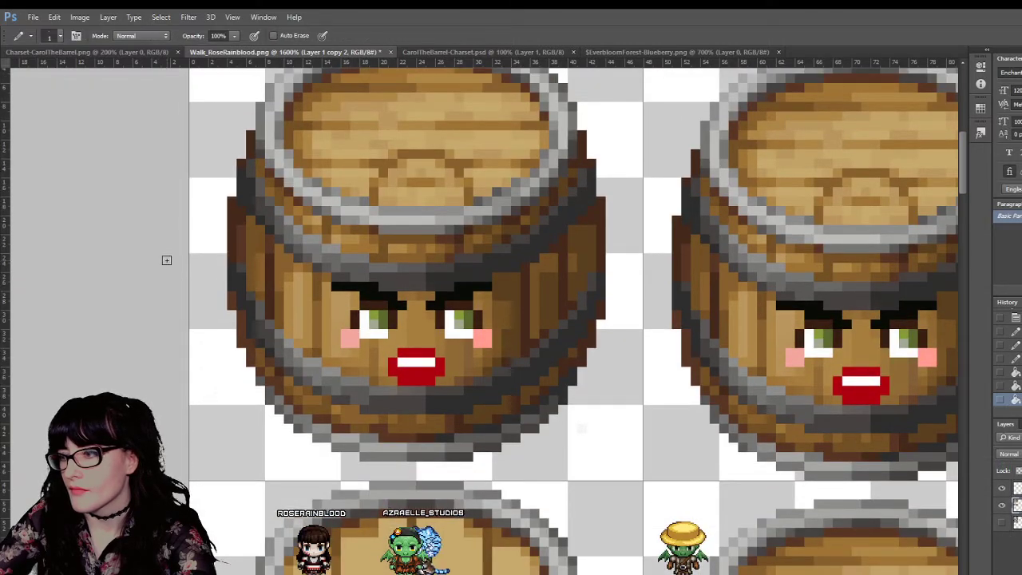
scroll(192, 436, down, 5)
key(z)
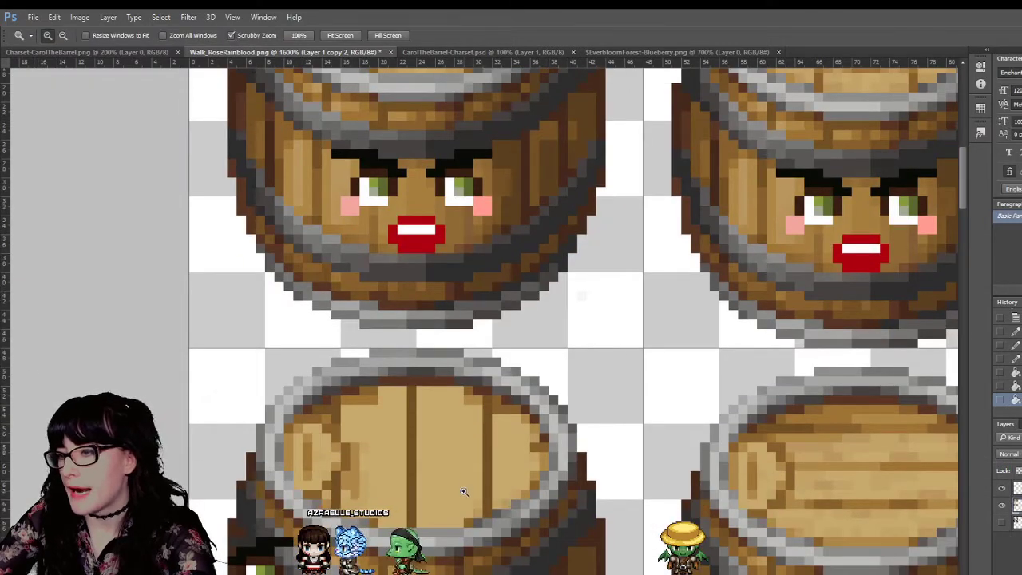
drag(493, 549, 495, 550)
click(495, 549)
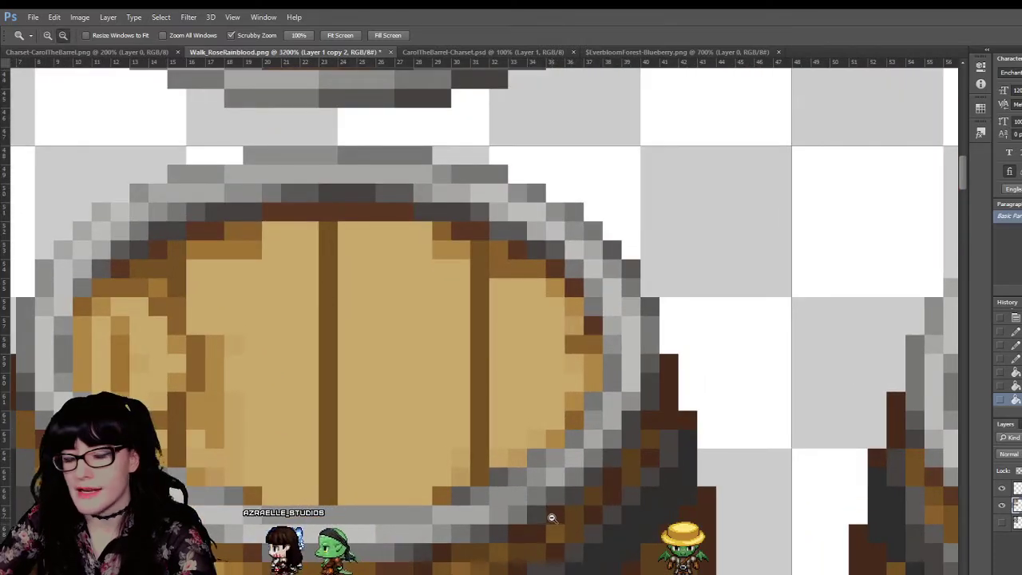
alt+click(549, 519)
drag(167, 574, 186, 574)
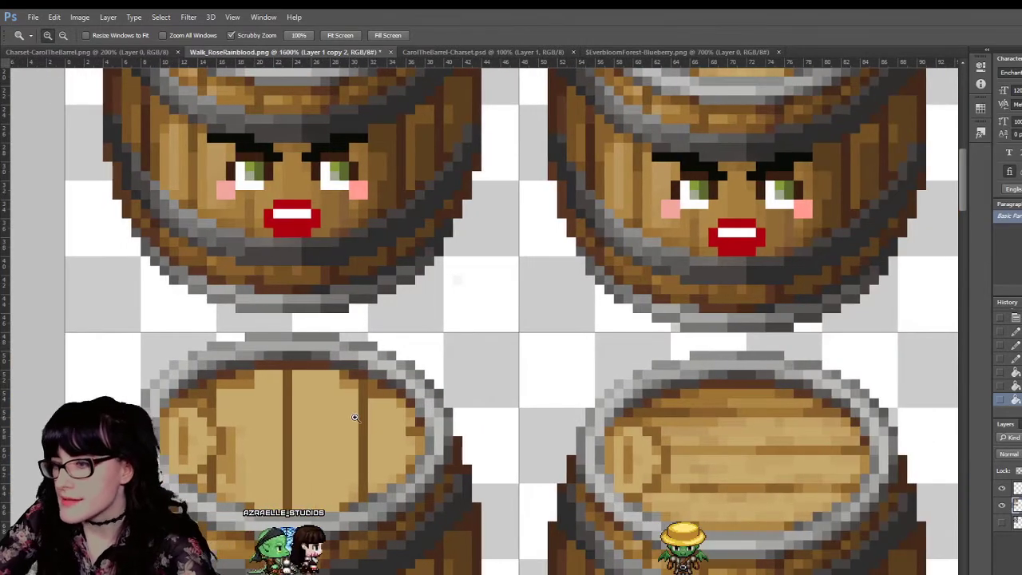
key(b)
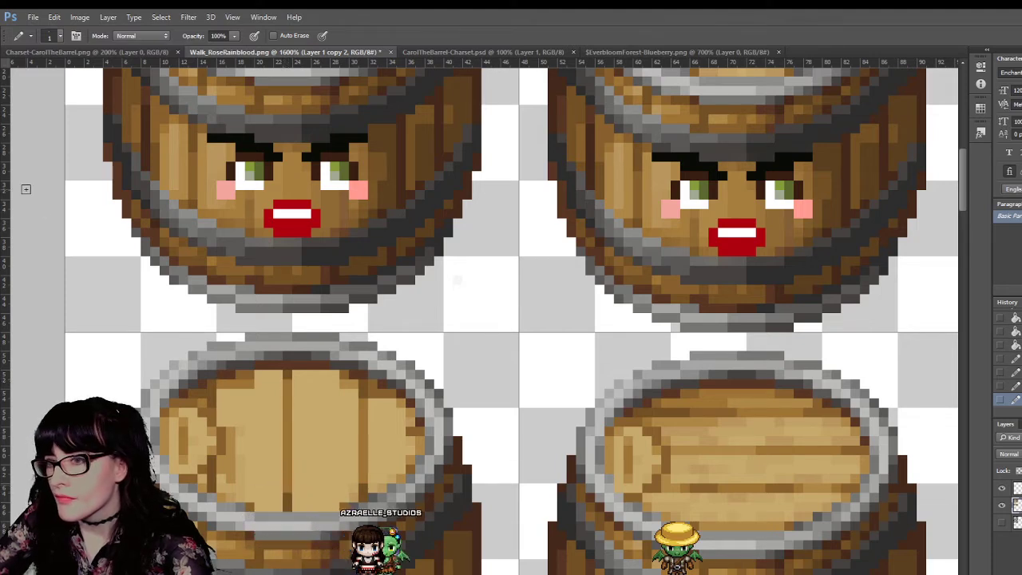
Step: Compare the side-view lid's vertical planks with the front-view lids and restore the undone pencil strokes on the plank lines
alt+click(719, 442)
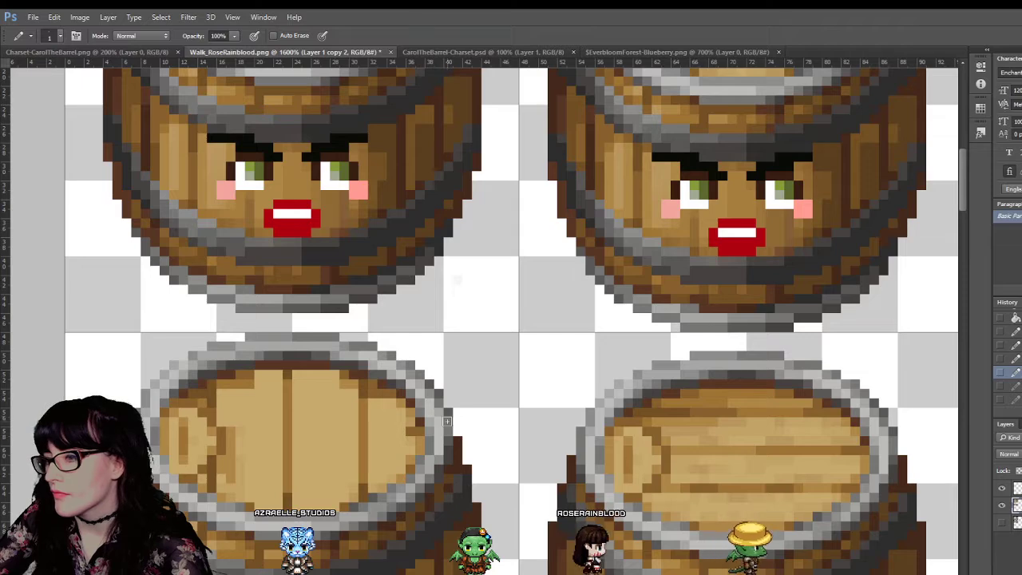
scroll(446, 421, up, 2)
scroll(448, 423, up, 4)
scroll(448, 423, down, 2)
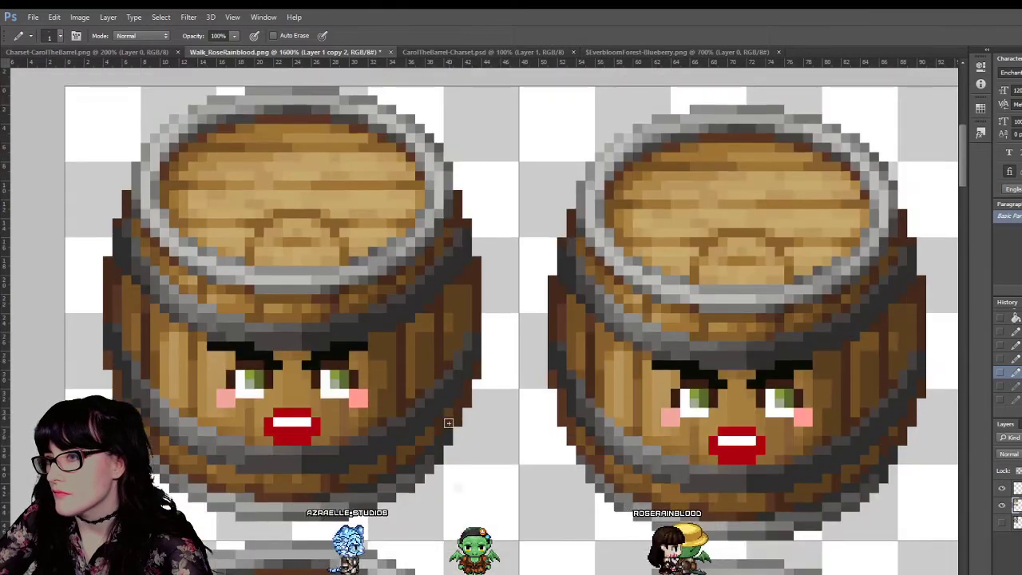
scroll(448, 423, up, 2)
scroll(659, 344, down, 5)
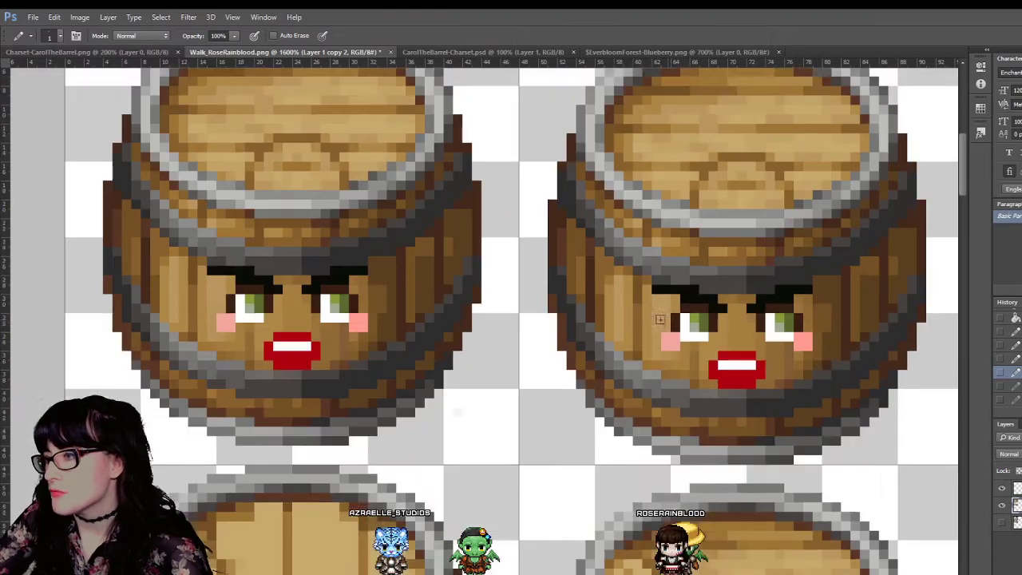
scroll(658, 343, down, 1)
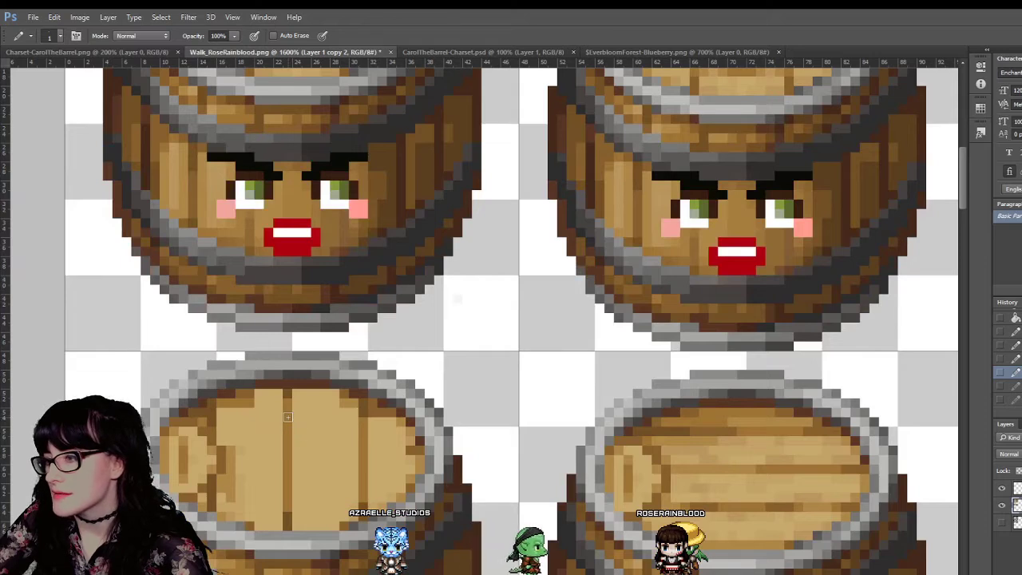
key(ctrl+shift+z)
key(ctrl+shift+z)
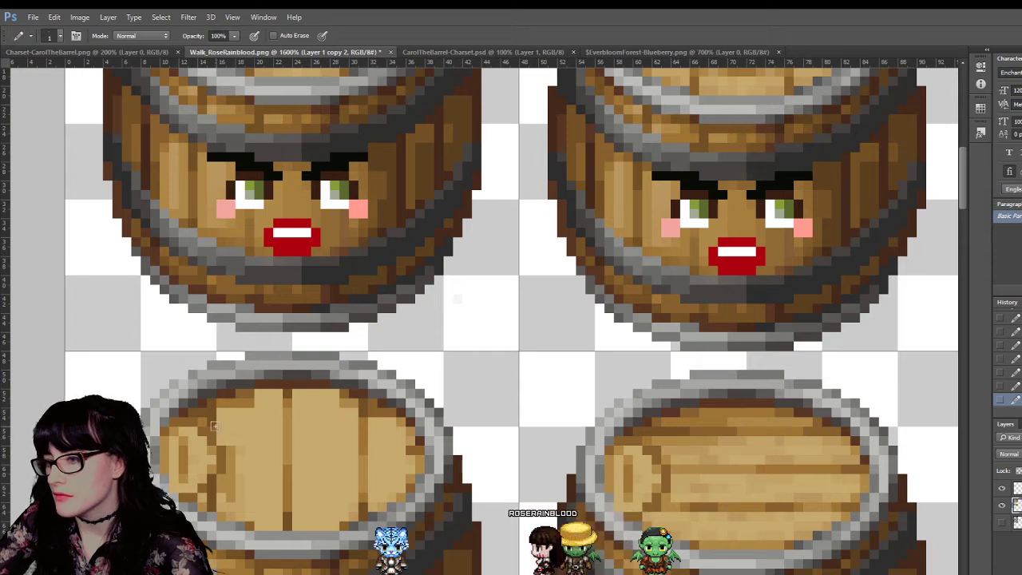
Step: Sample darker wood tones from the neighbouring lid and pencil subtle vertical grain patches onto the side-view lid's planks
scroll(225, 437, up, 2)
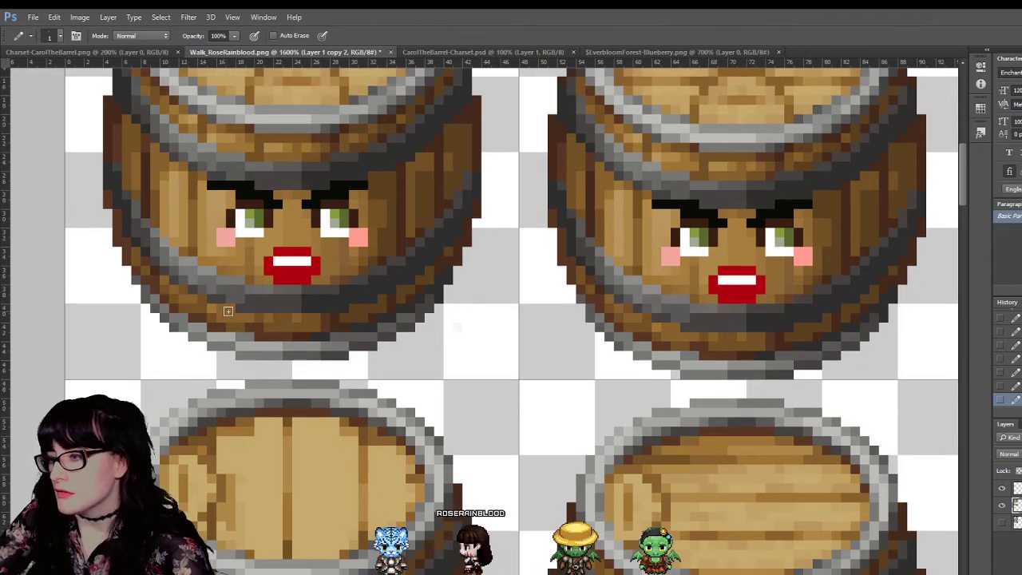
scroll(225, 303, down, 3)
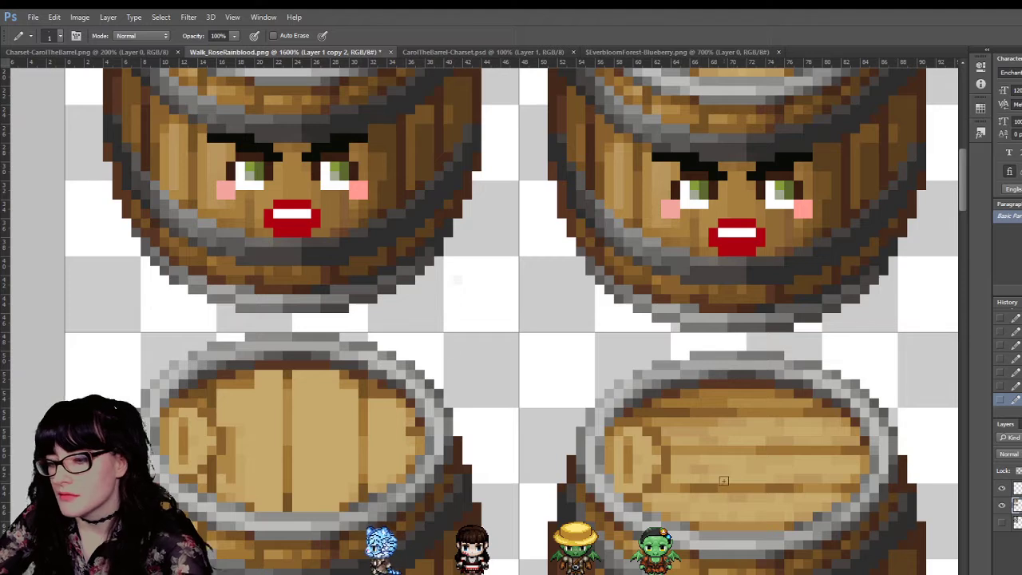
key(i)
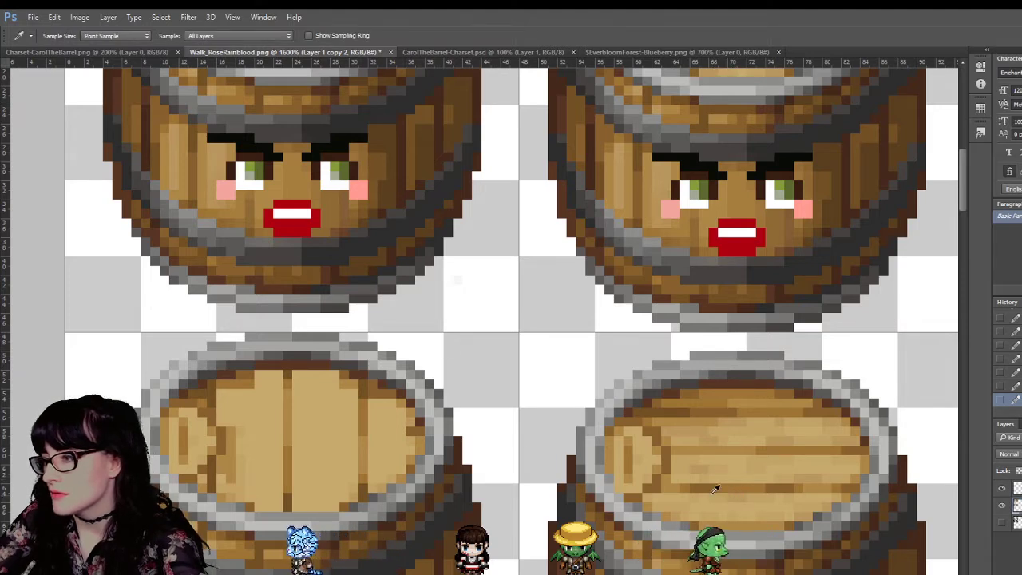
key(b)
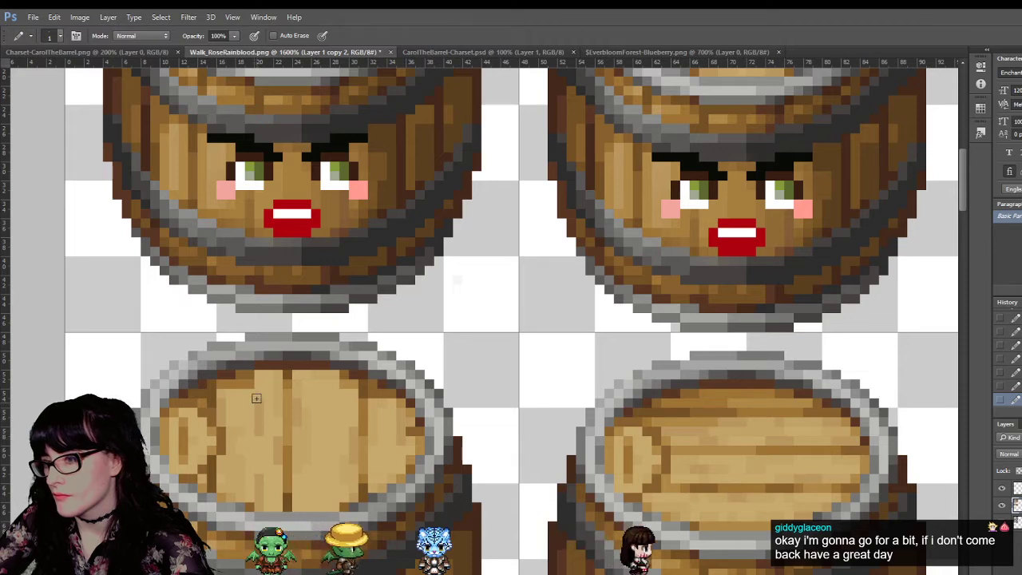
Step: Check the grain against the front-view lids and undo the last two pencil strokes on the side-view lid
scroll(327, 399, up, 3)
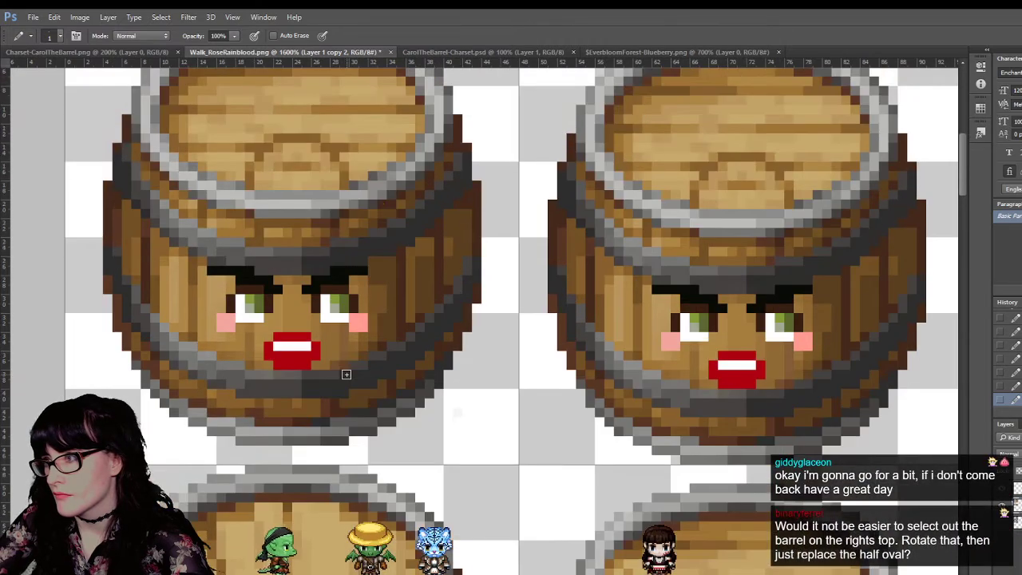
scroll(346, 374, down, 3)
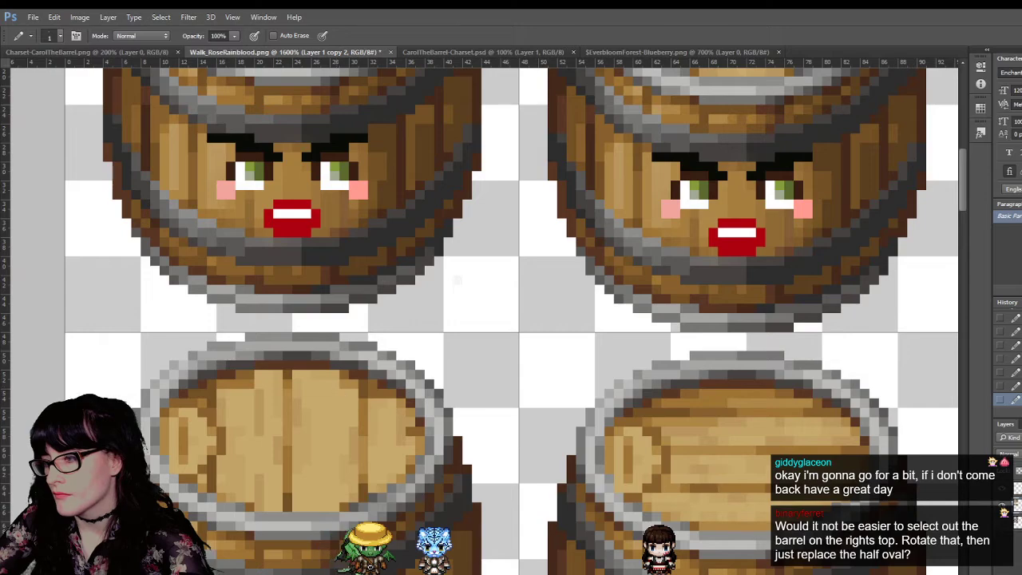
key(ctrl+alt+z)
key(ctrl+alt+z)
Step: Examine how the grained side-view lid reads among the other barrels at small size and close up
key(z)
alt+click(305, 420)
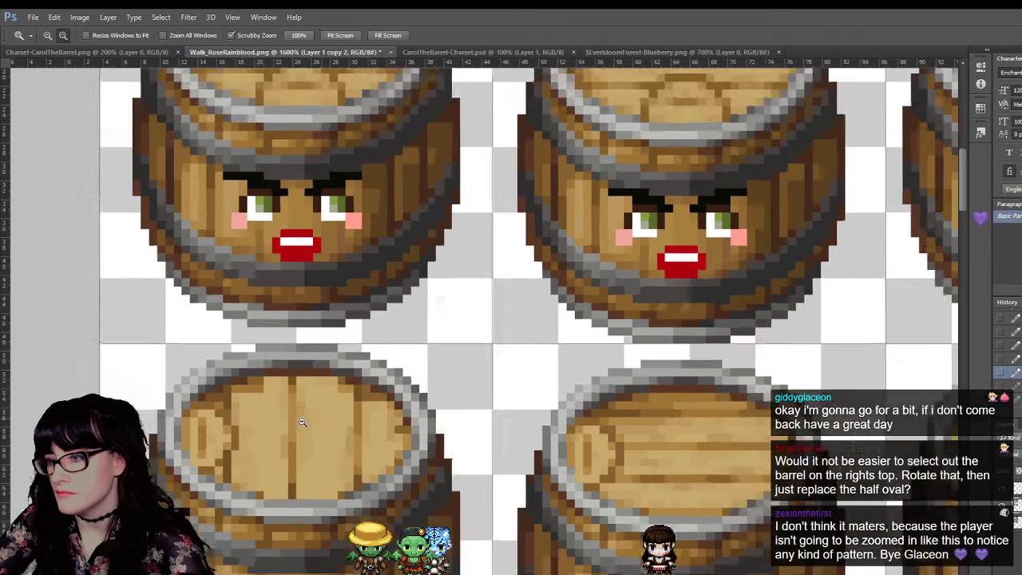
alt+click(306, 420)
alt+click(288, 457)
alt+click(287, 457)
alt+click(287, 457)
alt+click(288, 457)
alt+click(287, 456)
alt+click(287, 457)
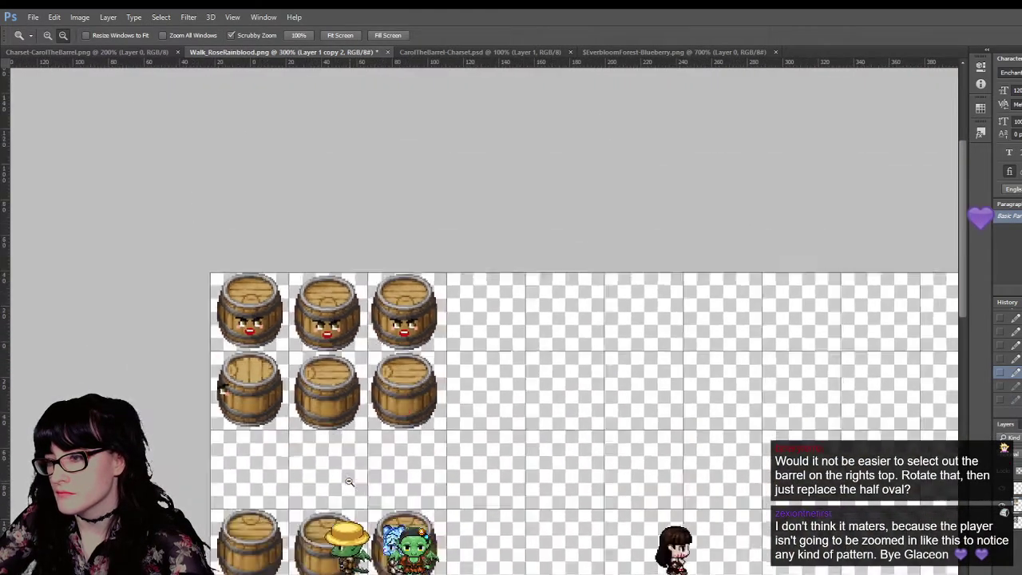
drag(192, 239, 180, 141)
alt+drag(297, 209, 441, 251)
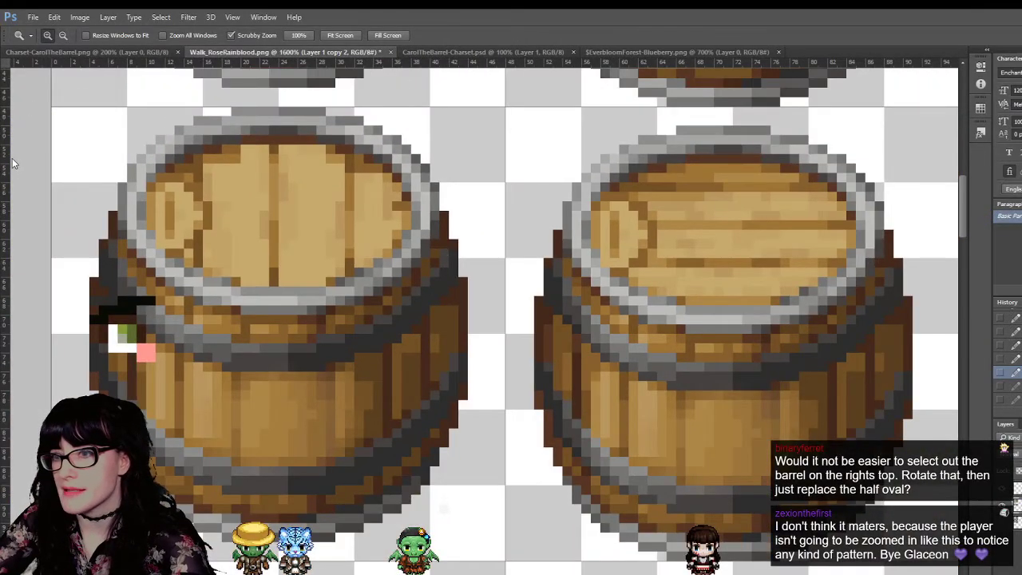
Step: Sample wood browns and pencil more plank grain and a darker lower edge onto the side-view lid
key(i)
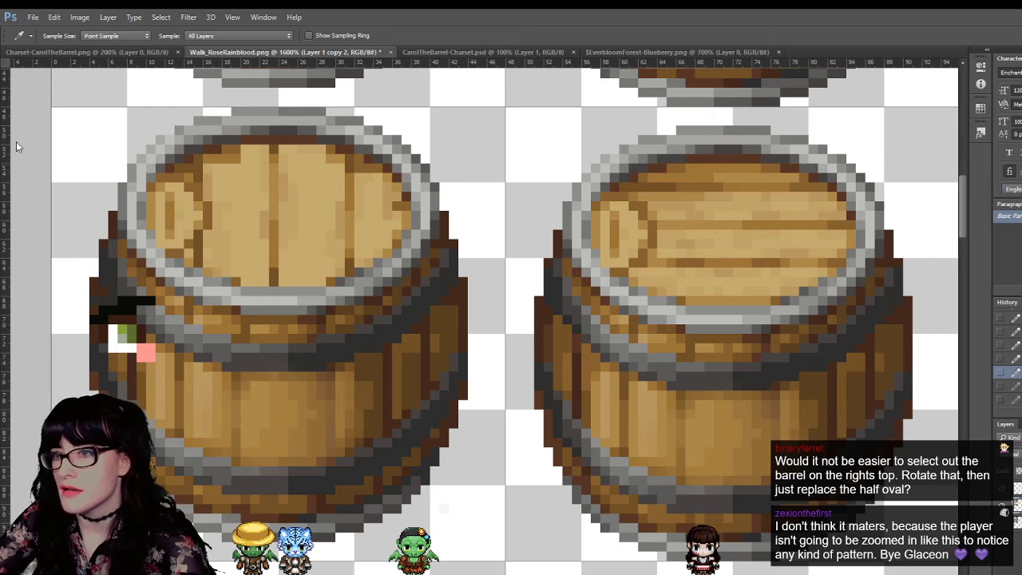
key(b)
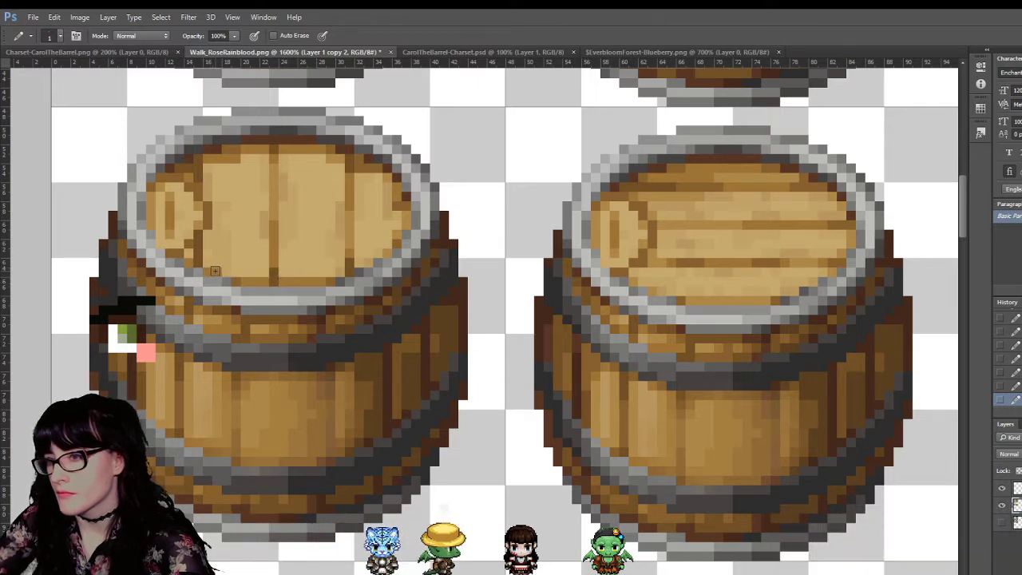
scroll(380, 292, up, 3)
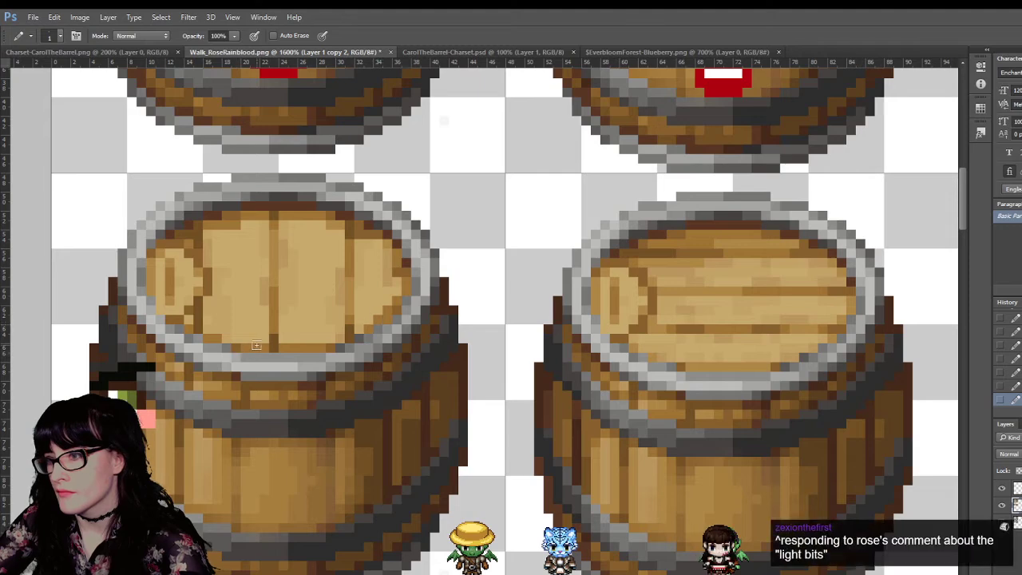
Step: Compare the reshaded side-view lid with the front-view barrels above it and across the whole sprite sheet
scroll(138, 331, up, 6)
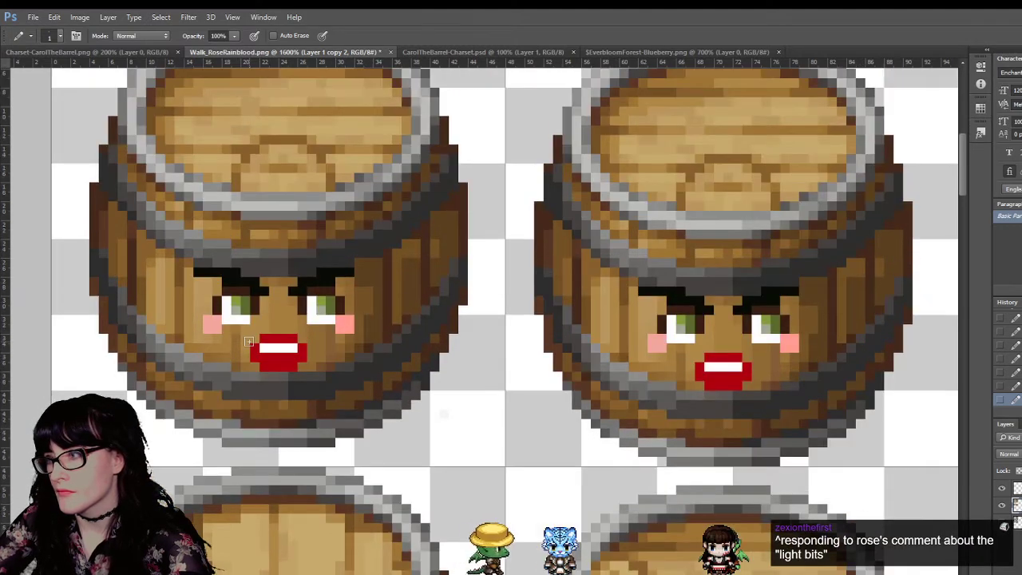
scroll(248, 342, down, 2)
alt+scroll(247, 341, down, 3)
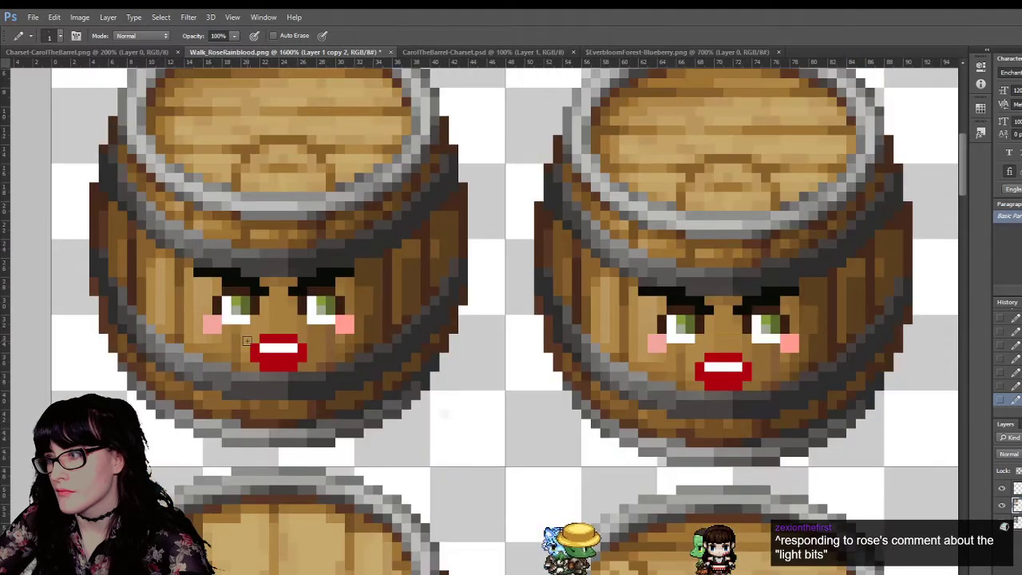
alt+scroll(244, 340, up, 3)
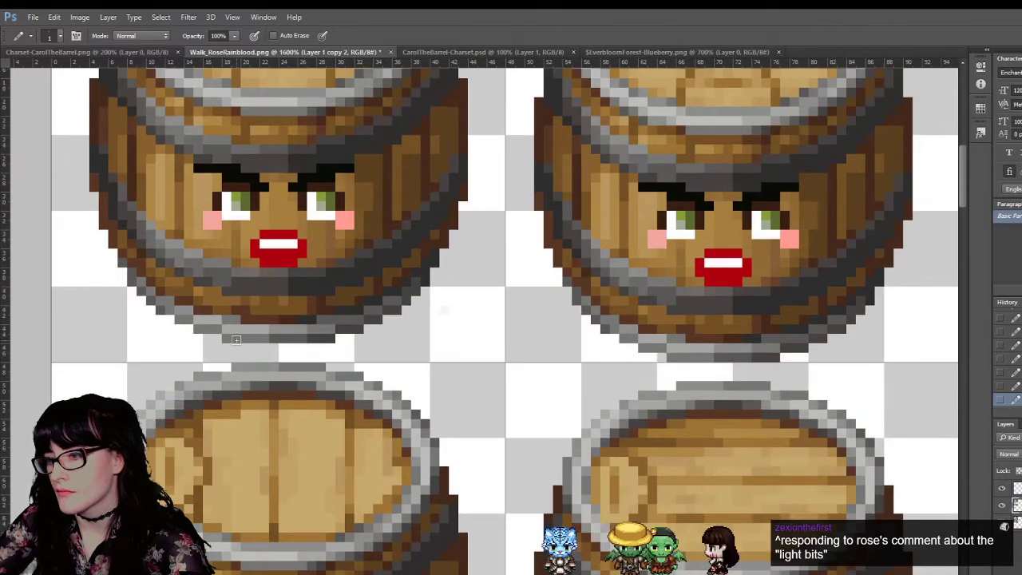
key(z)
alt+click(327, 347)
alt+click(326, 348)
alt+click(327, 349)
alt+click(329, 350)
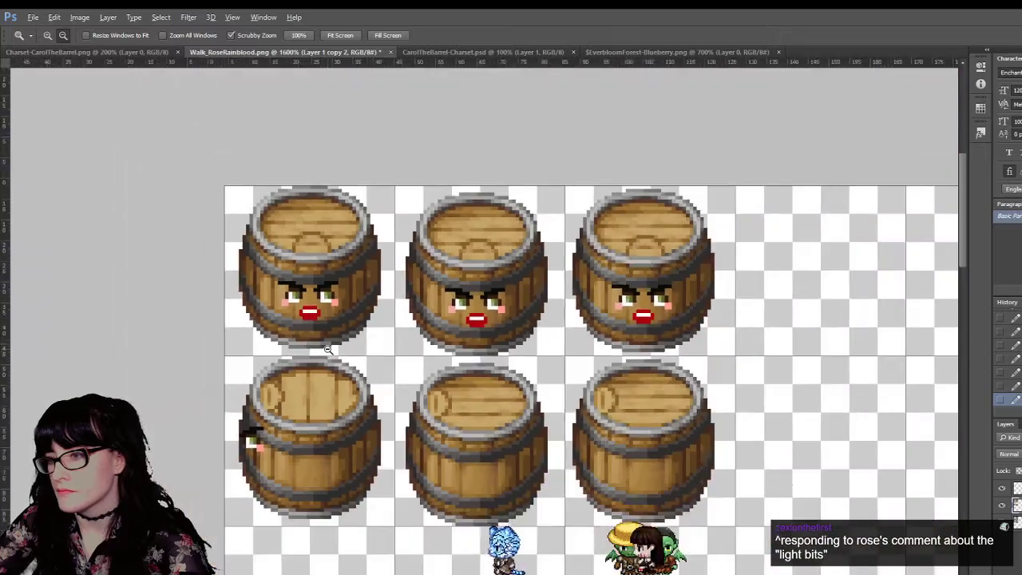
alt+click(347, 366)
alt+click(357, 399)
alt+click(364, 411)
alt+click(368, 413)
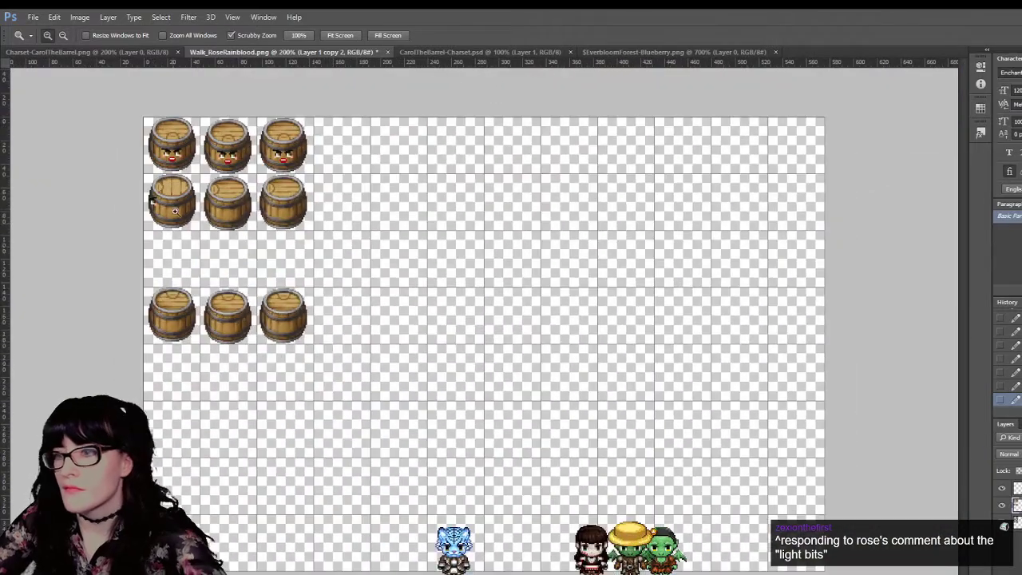
Step: Inspect the side-view lid's planks and shading close up beside the neighbouring horizontal-plank barrel
click(169, 177)
click(169, 175)
click(169, 176)
scroll(208, 200, up, 4)
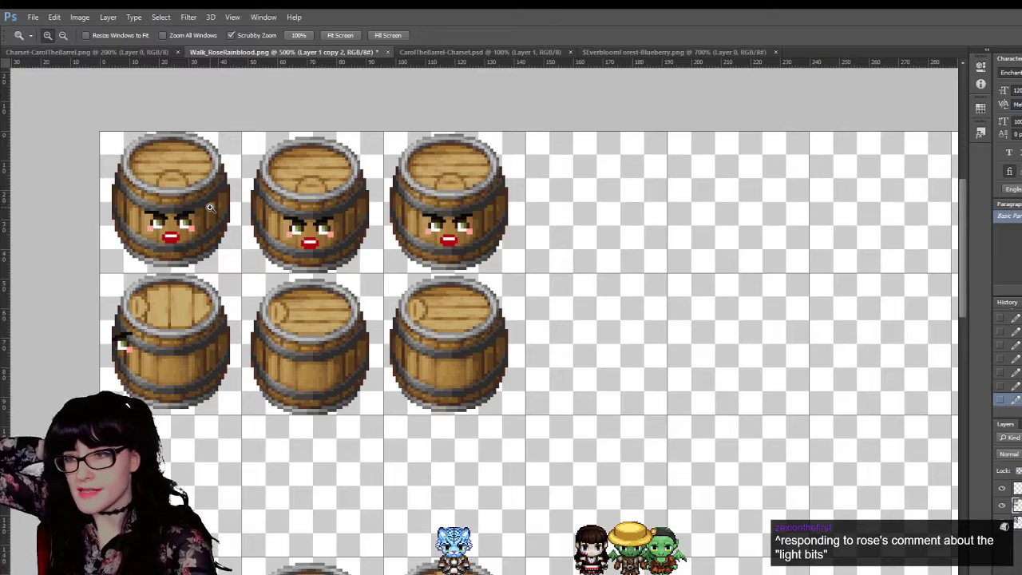
alt+click(207, 206)
click(170, 300)
click(169, 303)
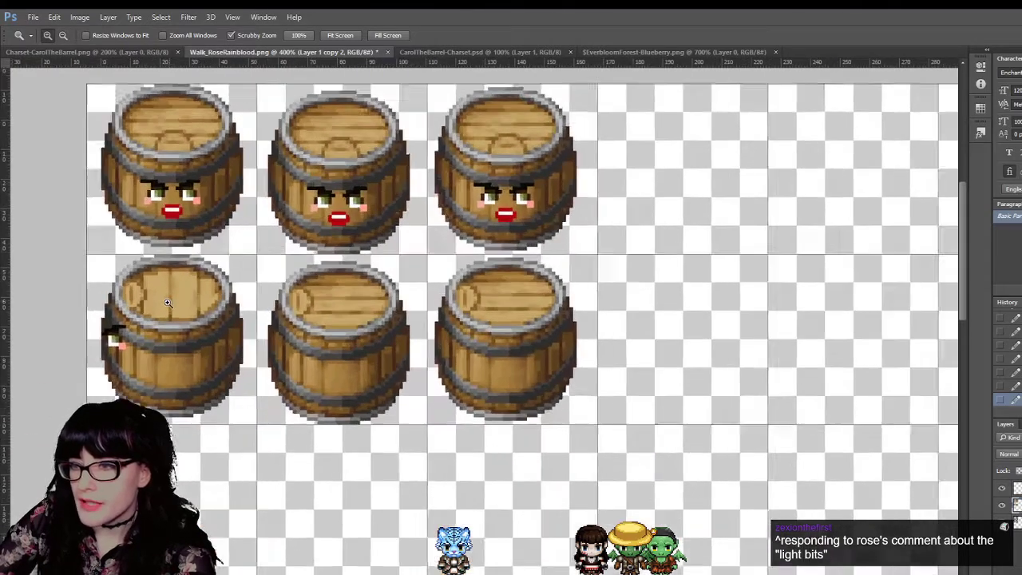
click(169, 303)
click(169, 303)
click(167, 303)
click(167, 303)
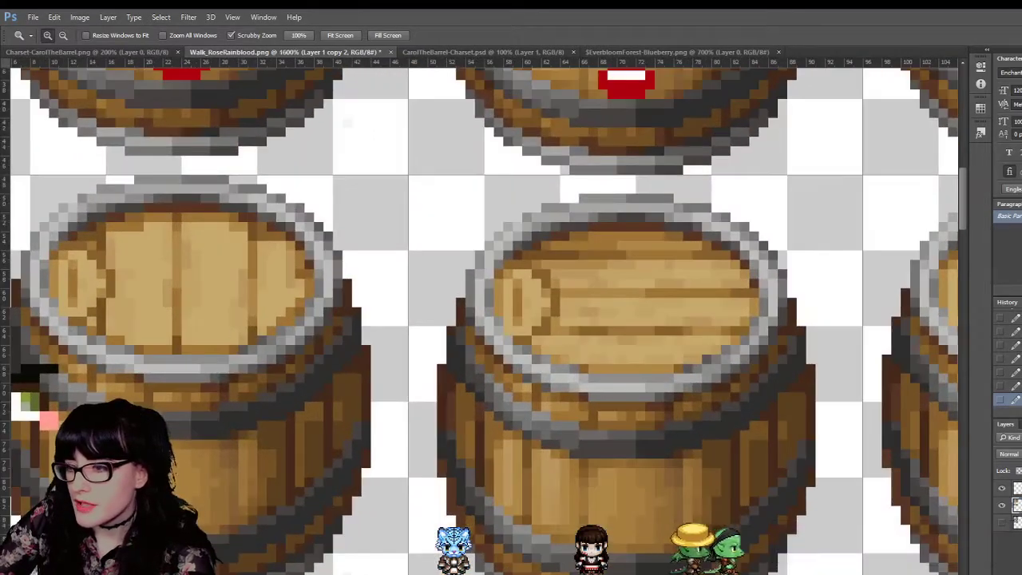
scroll(483, 316, left, 6)
scroll(483, 316, right, 3)
scroll(484, 316, left, 1)
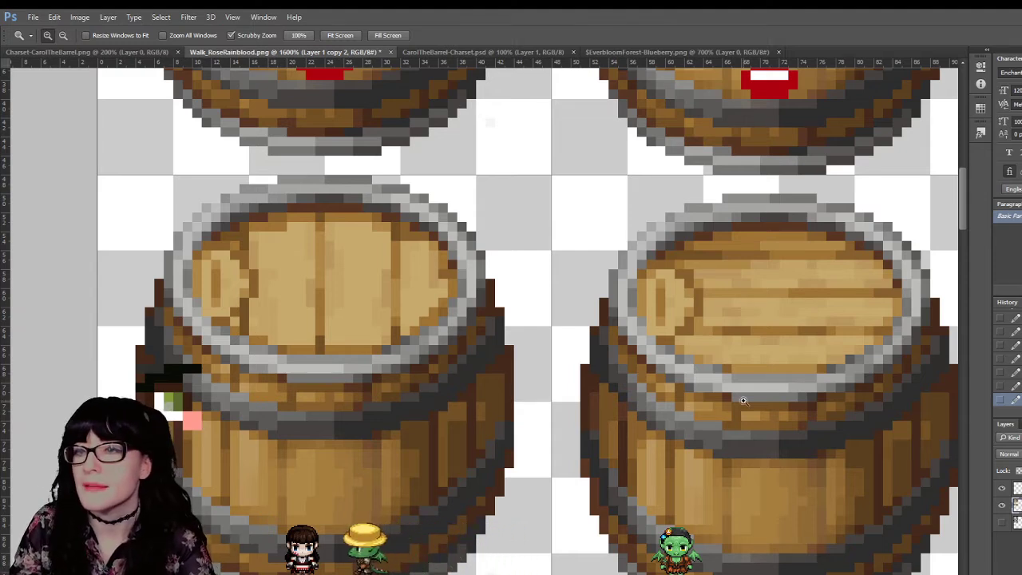
key(i)
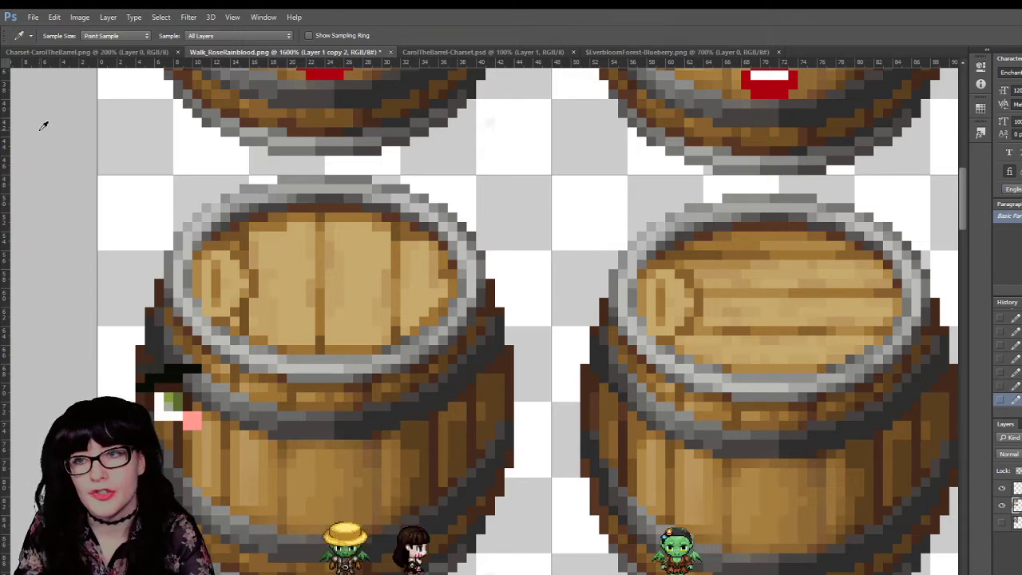
key(m)
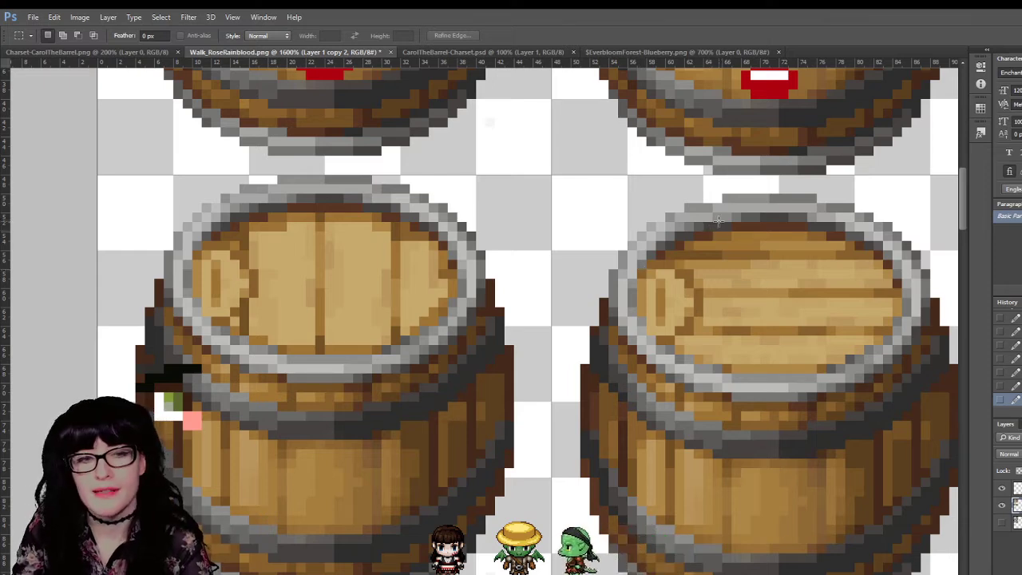
drag(862, 307, 883, 324)
click(876, 317)
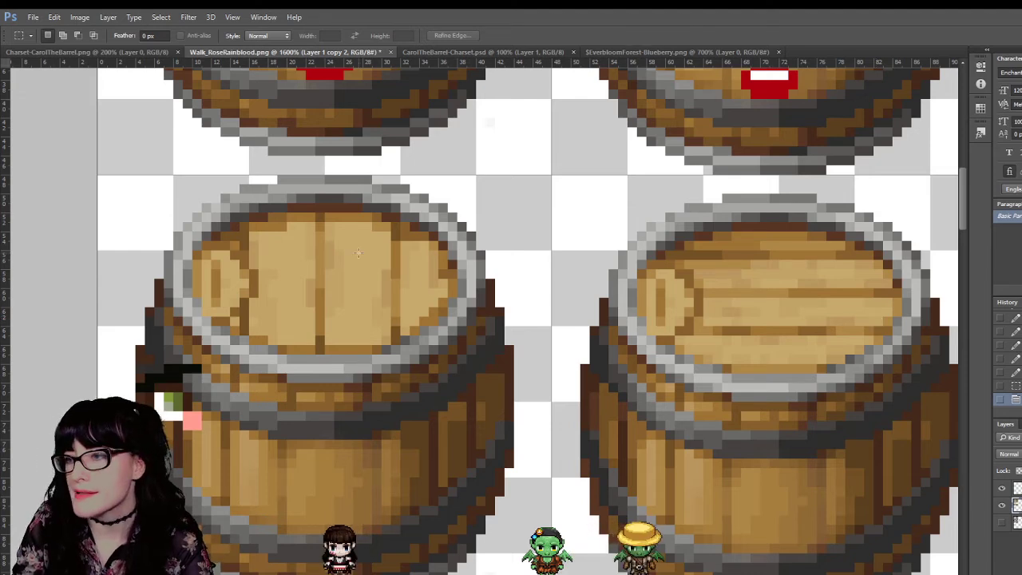
scroll(478, 283, up, 1)
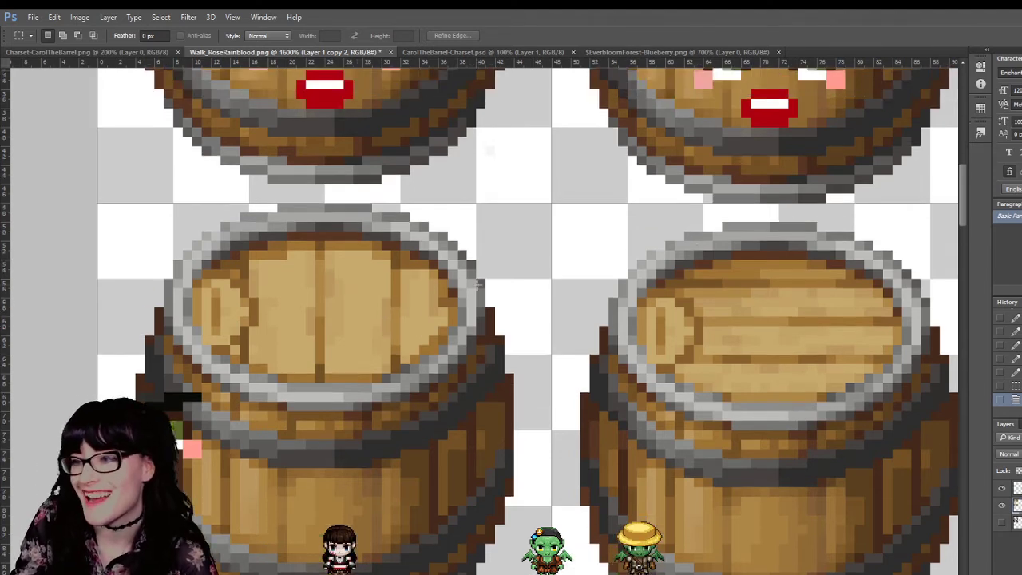
drag(851, 297, 872, 311)
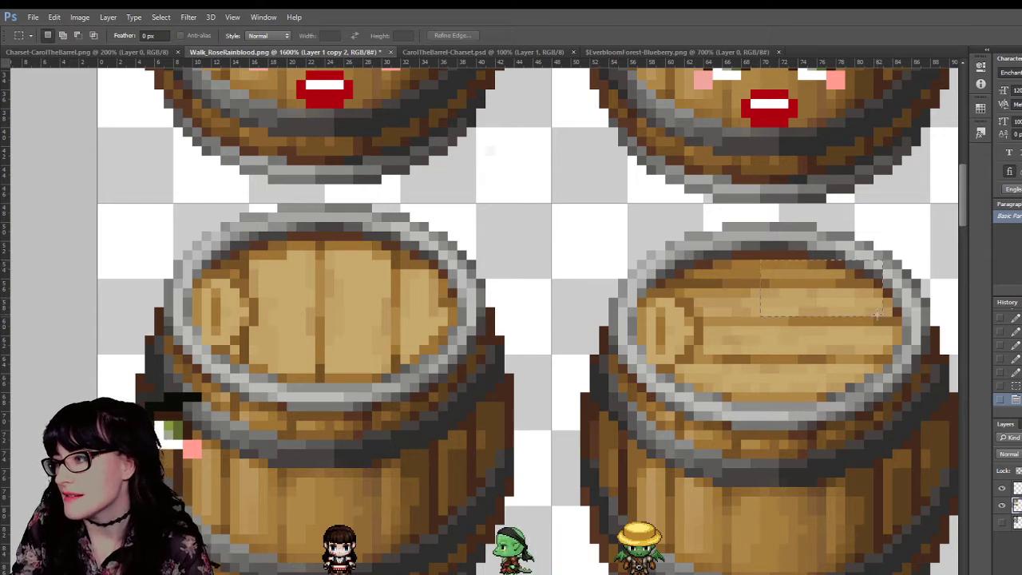
click(870, 310)
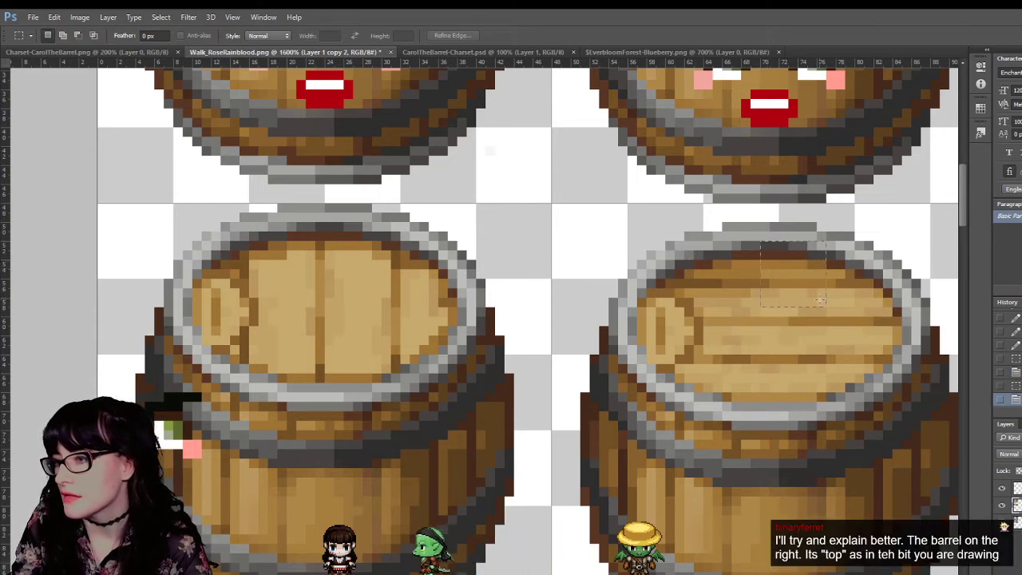
drag(867, 315, 888, 317)
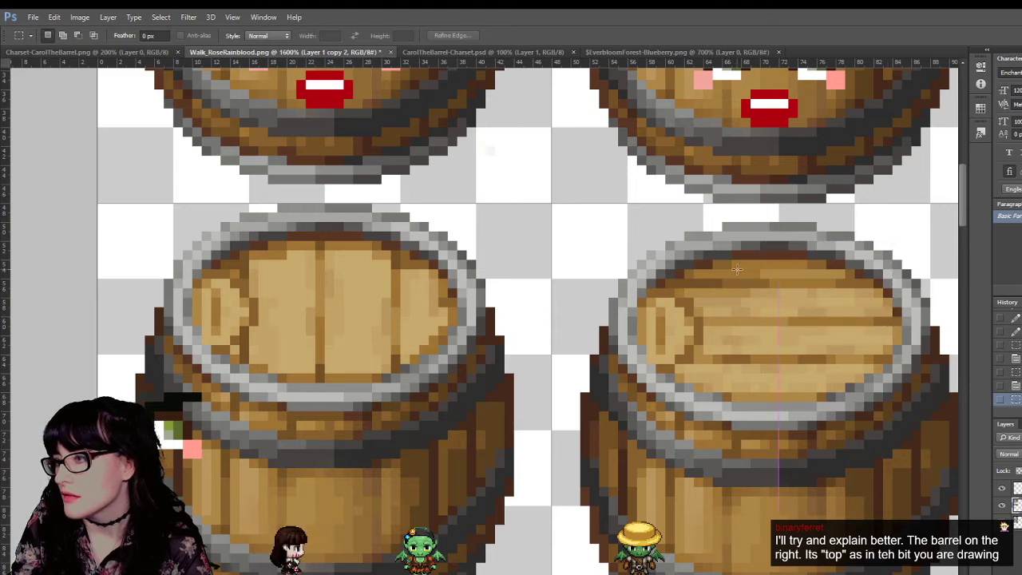
Step: Select a rectangle of horizontal planks beside the half oval on the neighbouring side-view lid and copy it to a new layer
drag(712, 259, 824, 314)
click(825, 314)
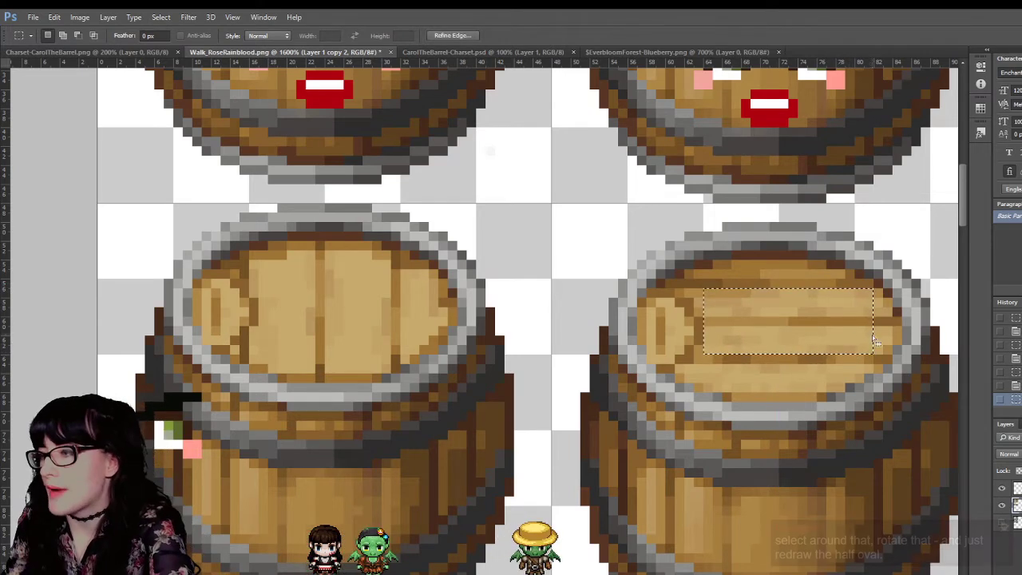
key(ctrl+j)
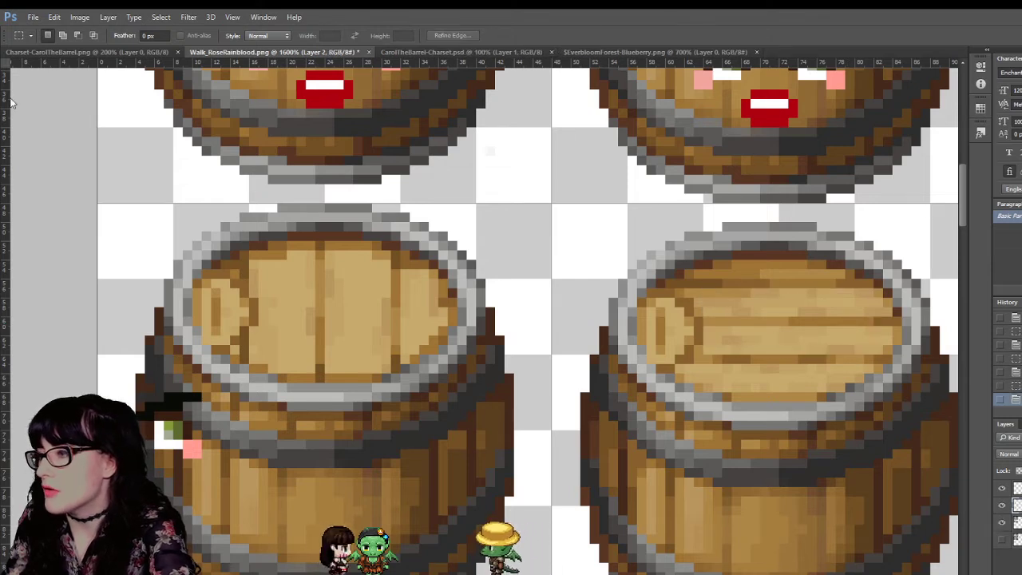
Step: Move the copied plank piece onto the first side-view barrel's lid and rotate it so its planks run vertically
key(v)
drag(742, 337, 297, 310)
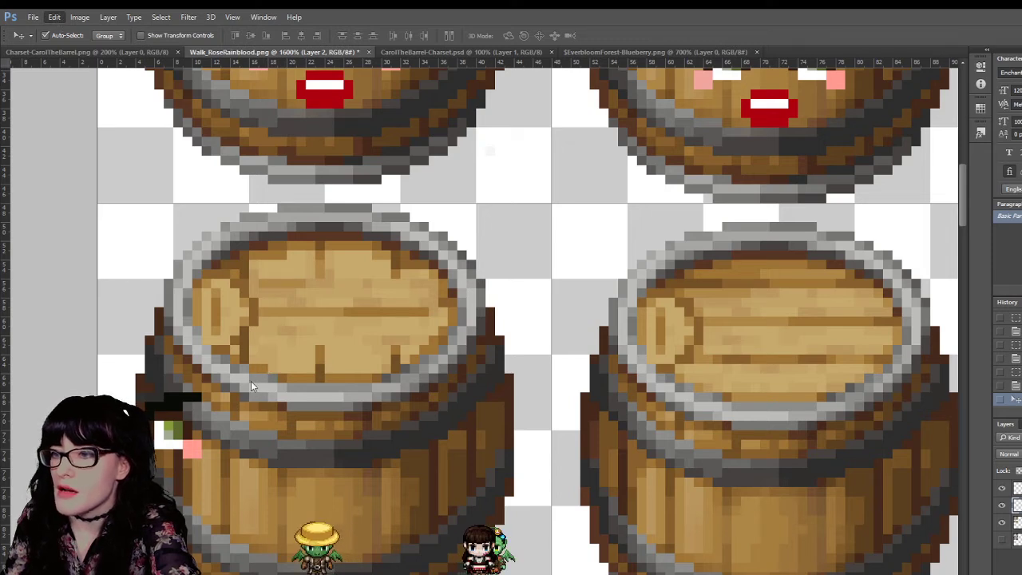
click(268, 359)
drag(331, 313, 312, 349)
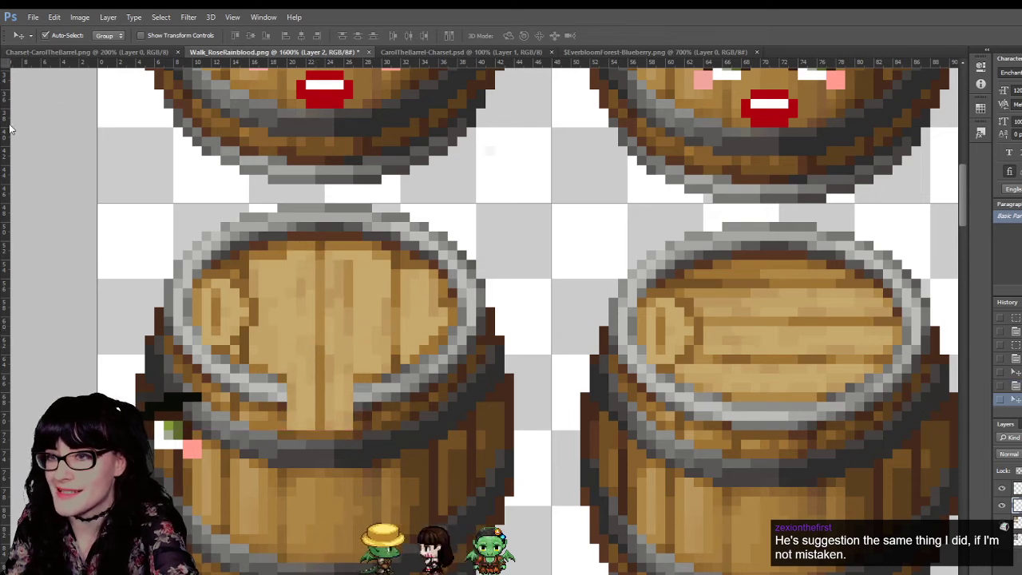
Step: Trim the copied planks overhanging the side-view lid's lower rim and delete a small patch of their grain near the lid's middle
key(m)
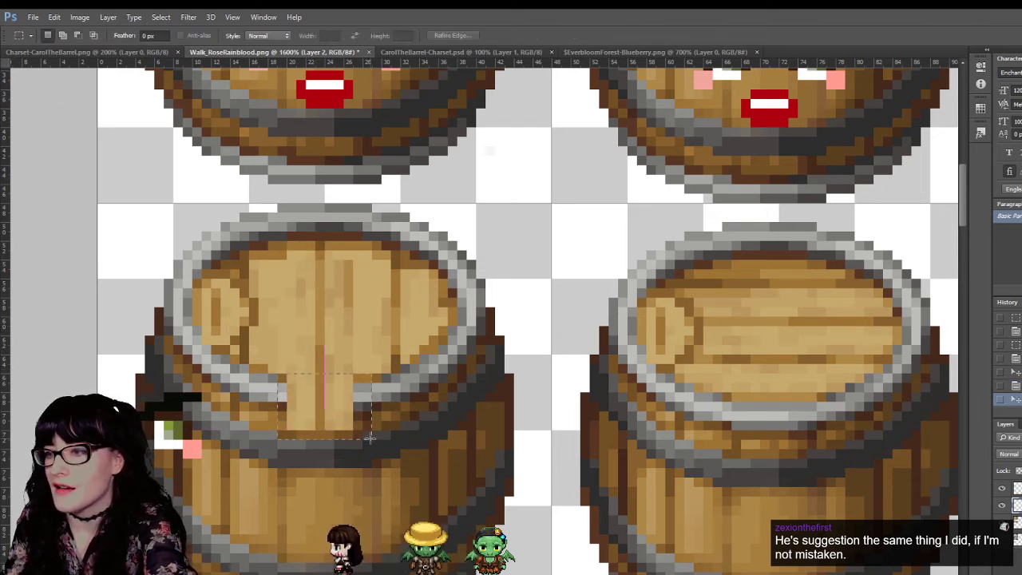
drag(278, 374, 371, 439)
key(ctrl+d)
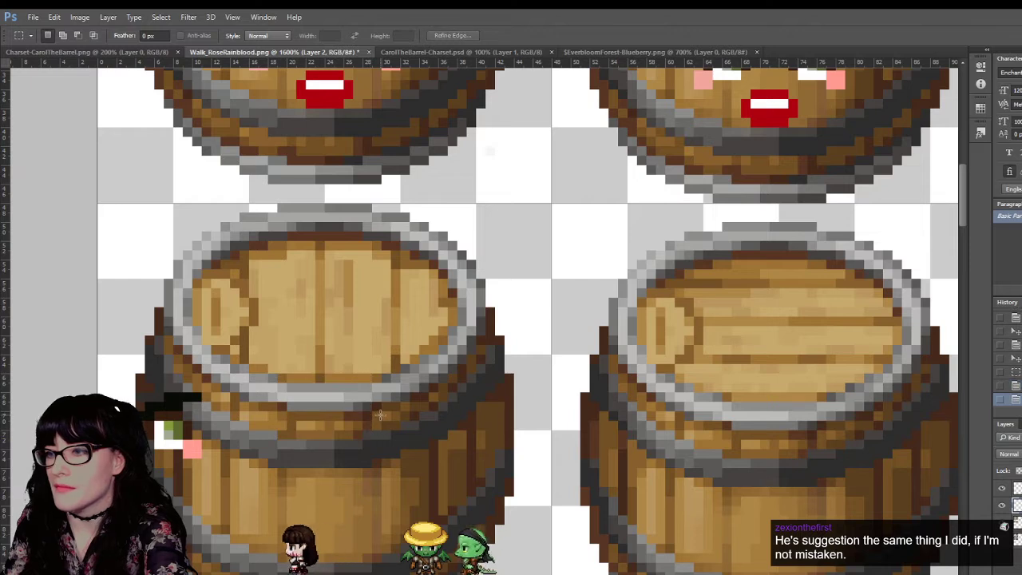
click(1001, 507)
click(1001, 508)
click(1001, 508)
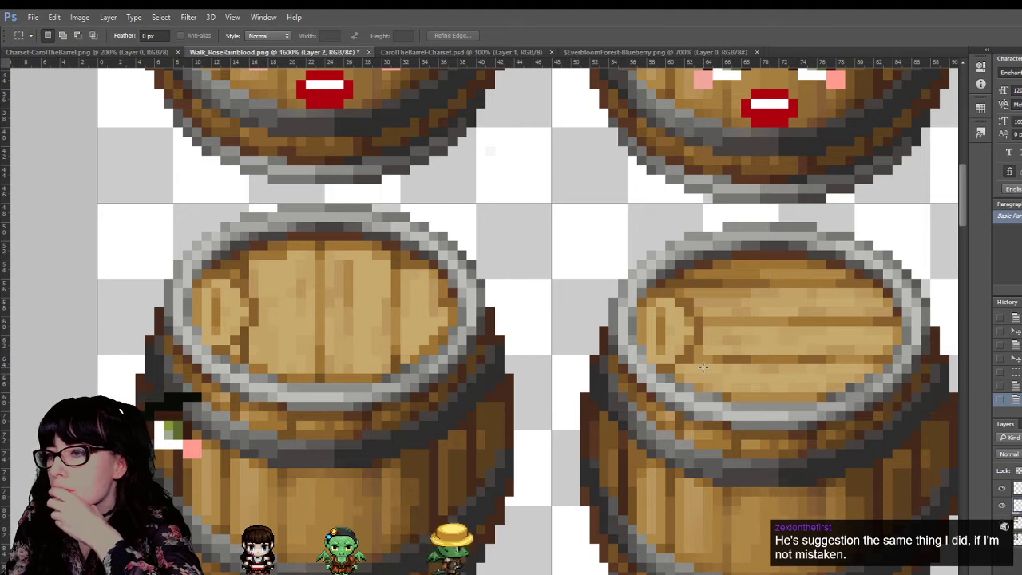
drag(347, 306, 365, 264)
key(Delete)
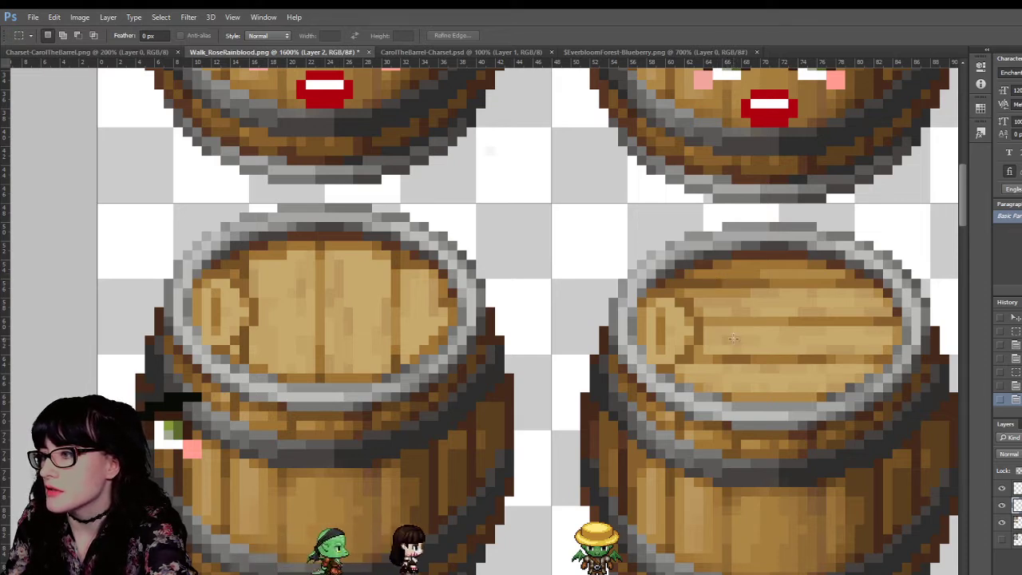
Step: Copy a rectangle of the neighbouring side-view lid's lowest plank to a new layer and fit it vertically onto the first side-view lid
drag(713, 357, 838, 386)
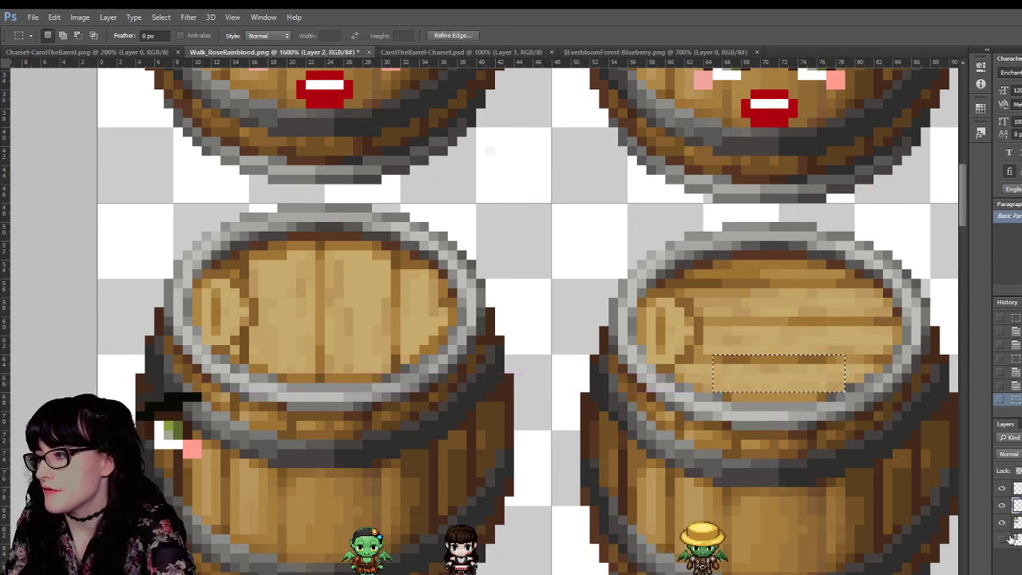
key(ctrl+j)
key(v)
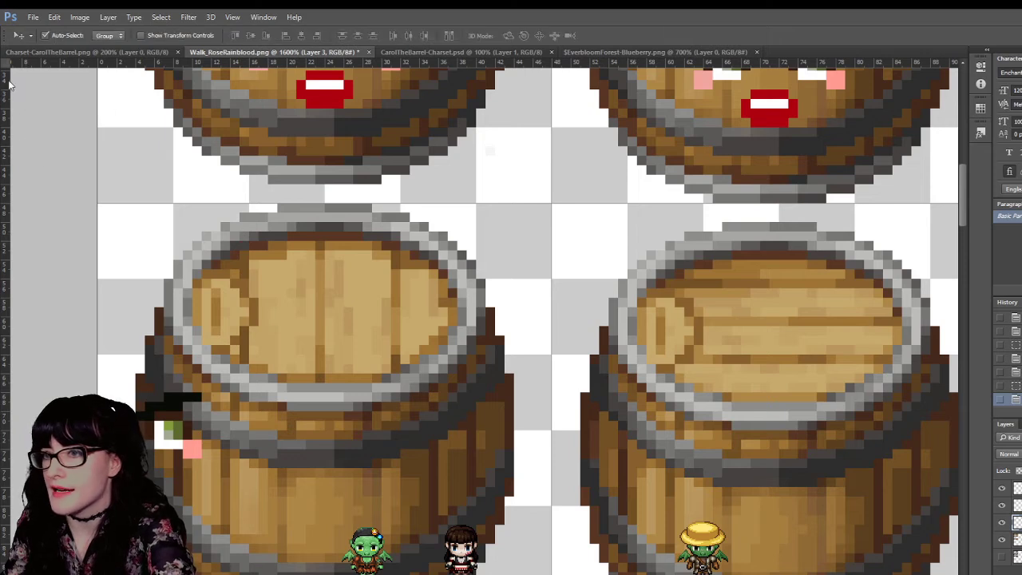
drag(779, 364, 333, 307)
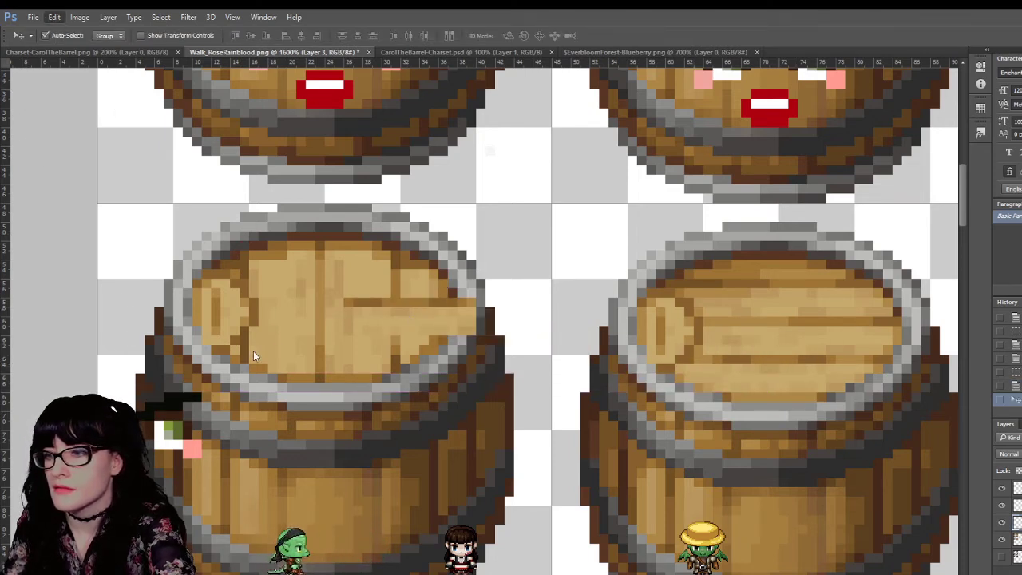
drag(414, 313, 388, 309)
Step: Trim the second copied plank strip where it overlaps the lid's upper rim
click(3, 83)
drag(363, 210, 424, 246)
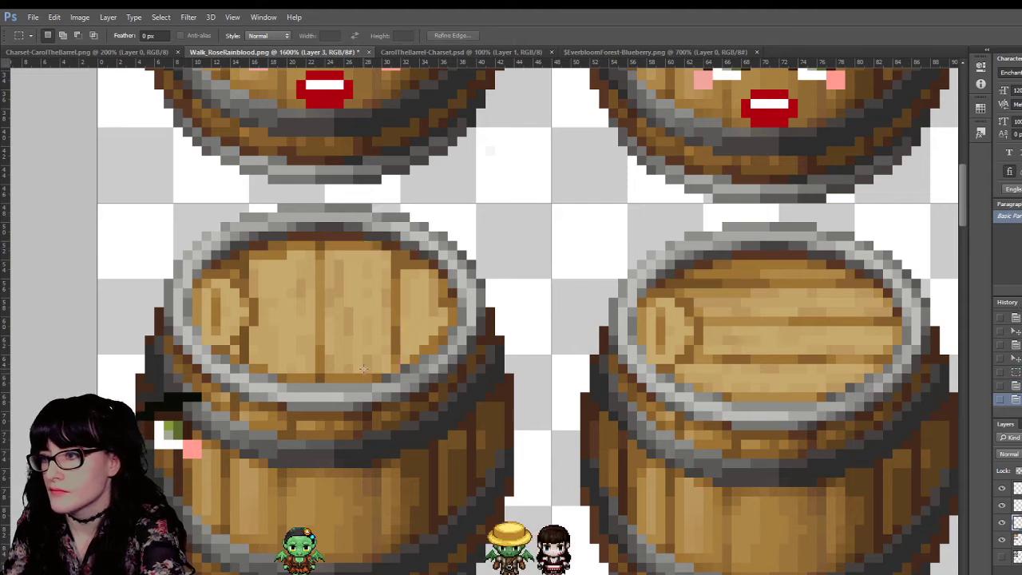
click(415, 382)
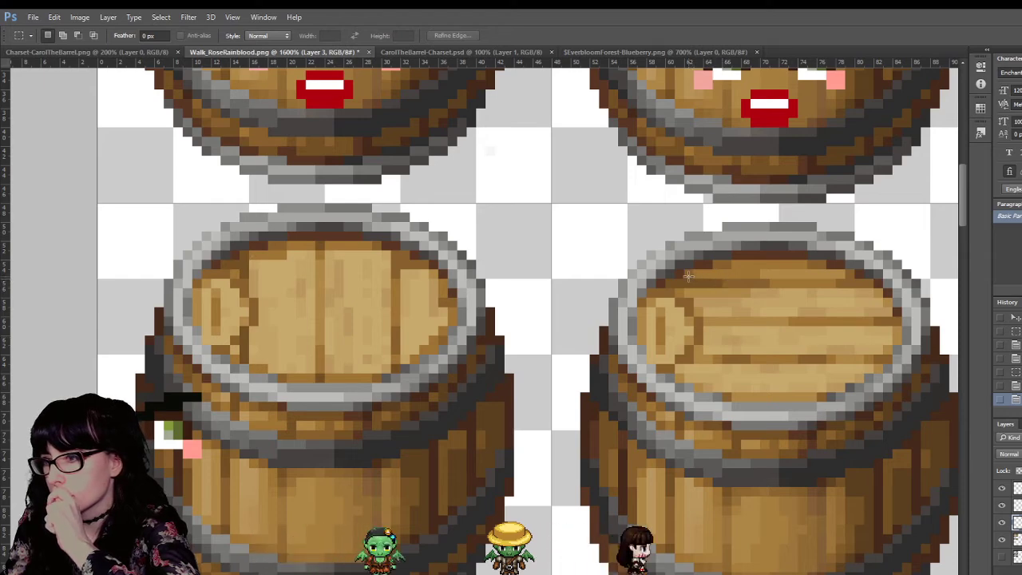
Step: Copy a small rectangle of plank beside the half oval on the second front-view barrel's lid to a new layer
scroll(716, 278, up, 10)
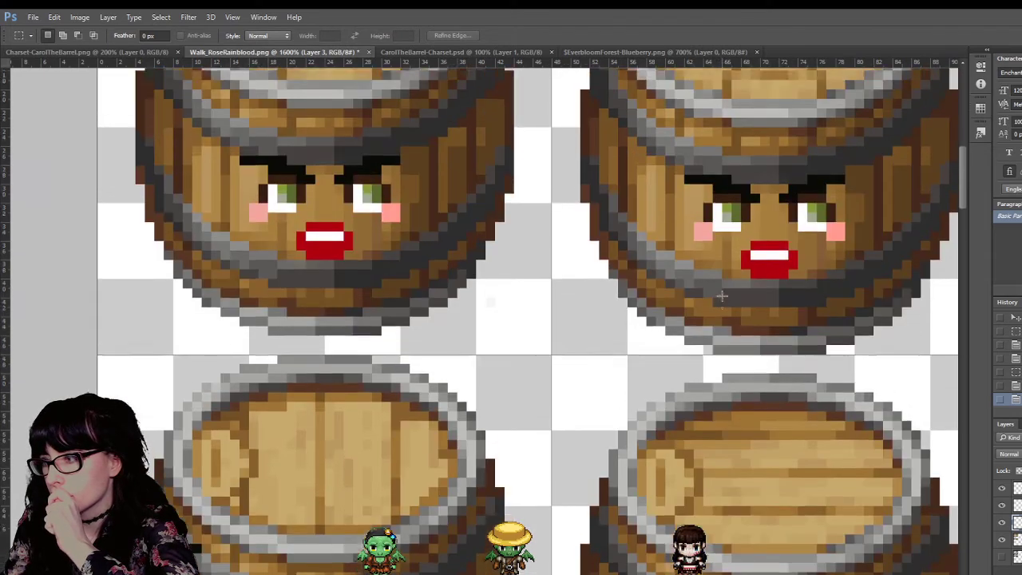
scroll(705, 199, down, 2)
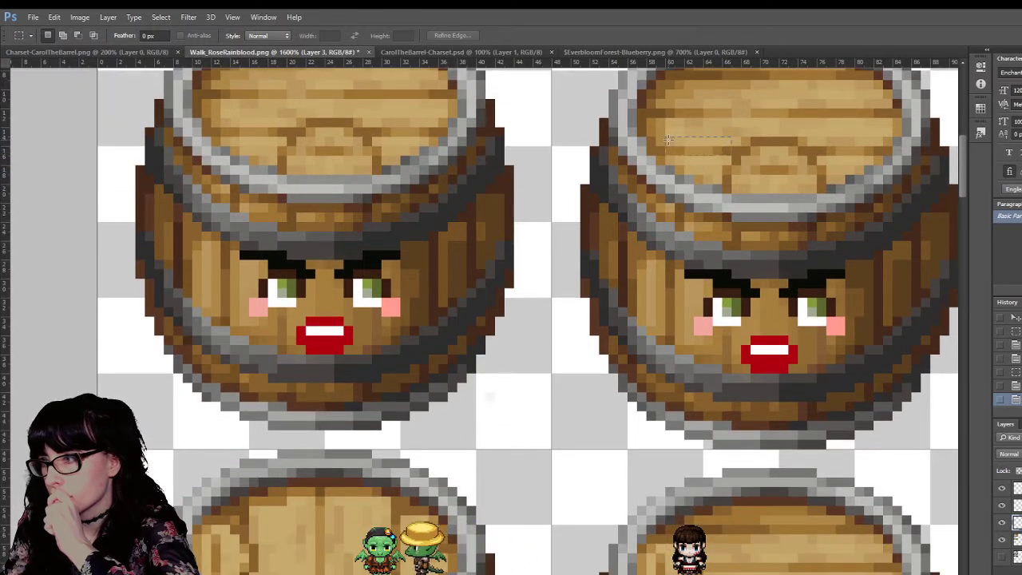
drag(668, 139, 730, 155)
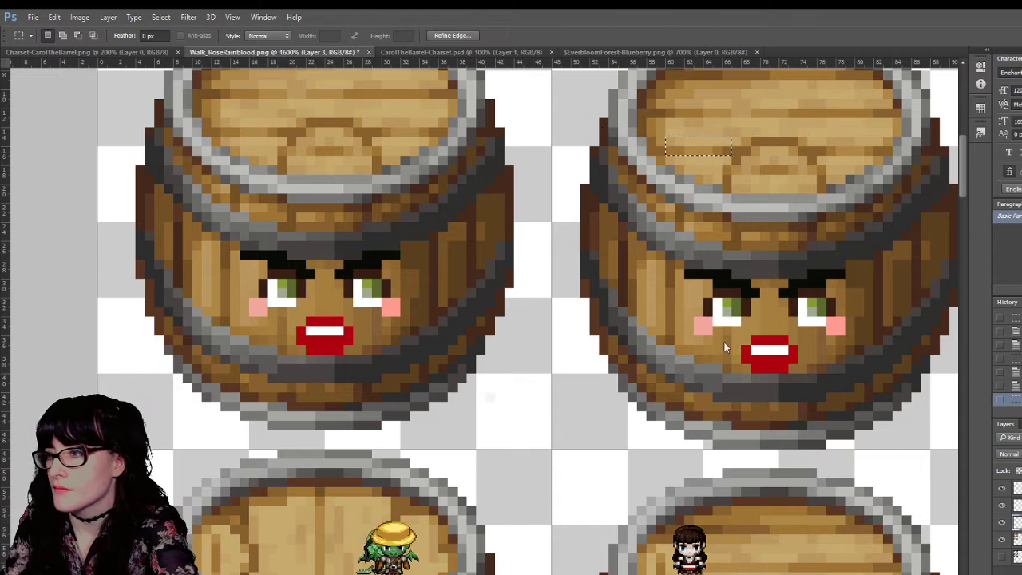
key(ctrl+j)
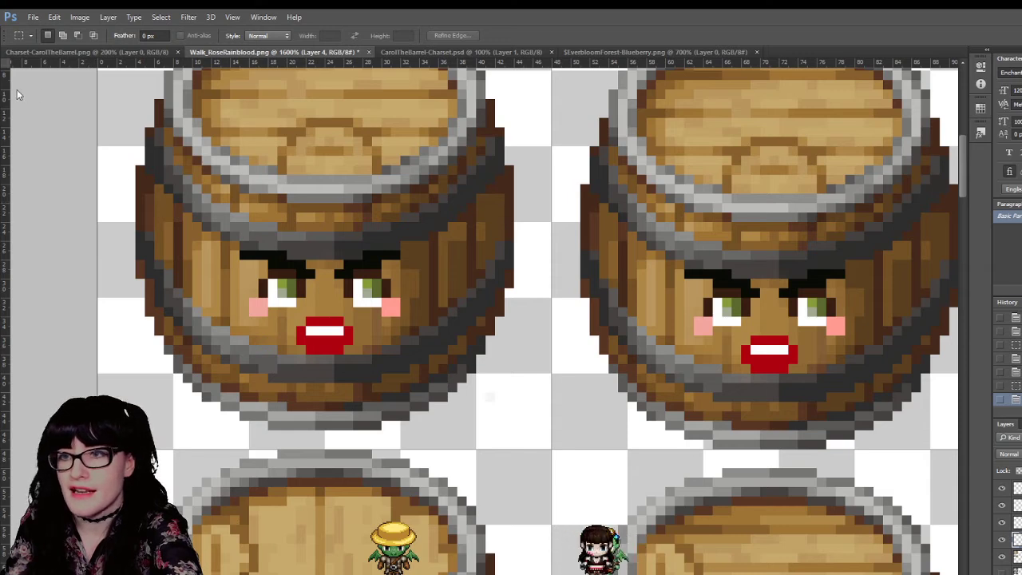
Step: Move the small plank piece onto the first side-view lid and rotate it vertically beside the half oval
key(v)
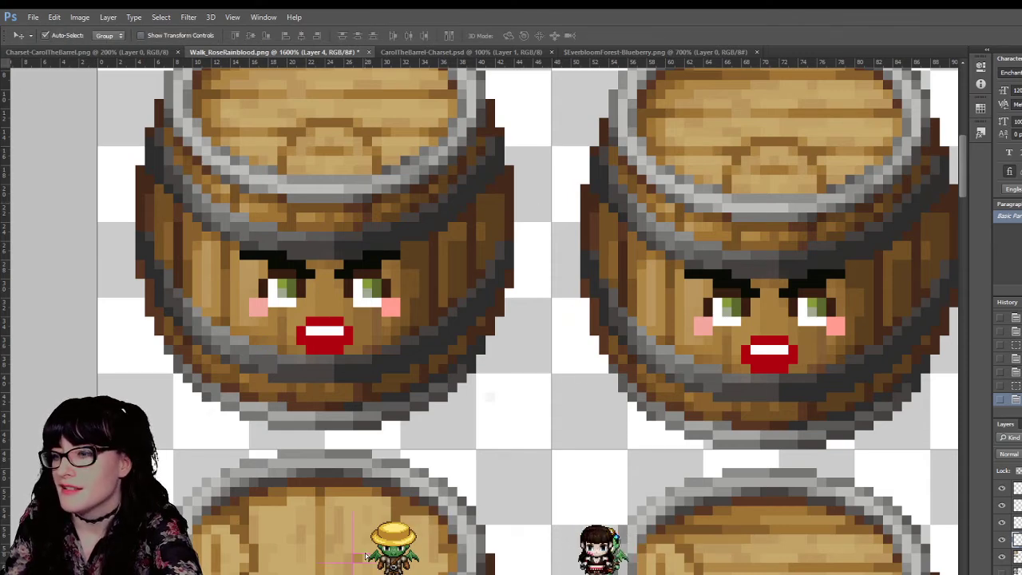
scroll(381, 515, down, 3)
drag(371, 506, 283, 485)
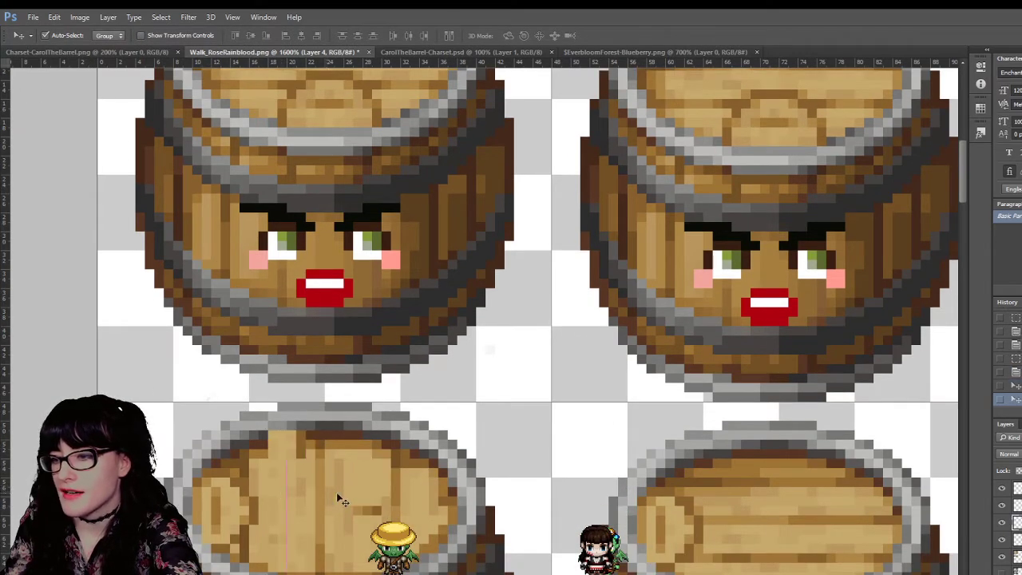
drag(356, 495, 357, 508)
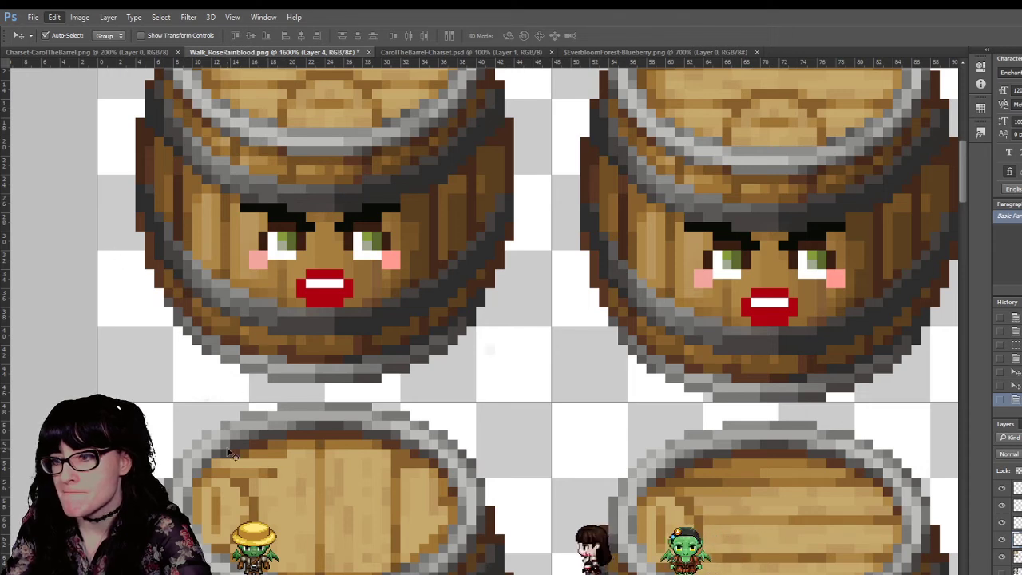
drag(253, 484, 250, 467)
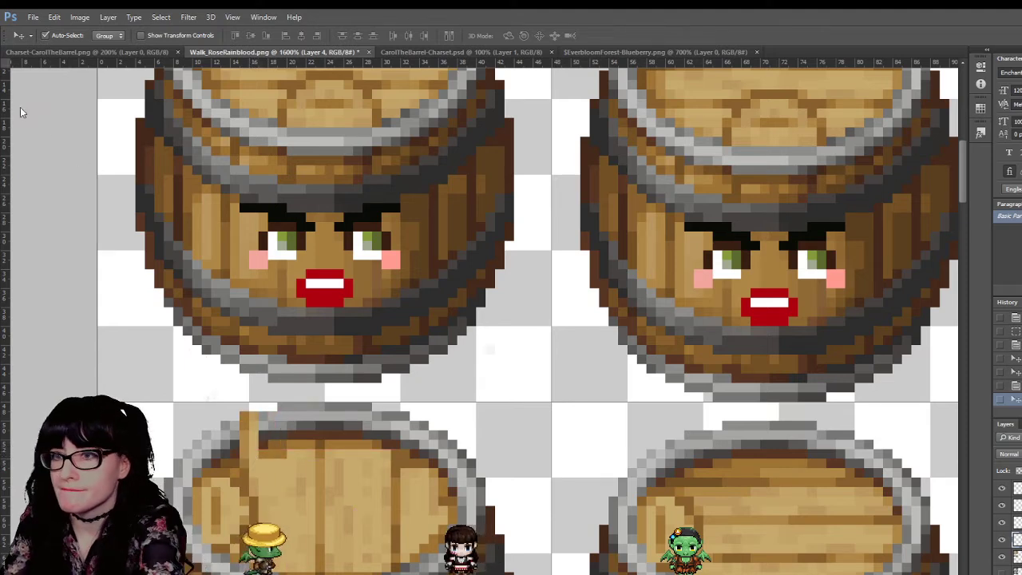
Step: Delete the part of the small plank piece that covers the lid's upper rim
key(m)
drag(192, 404, 260, 453)
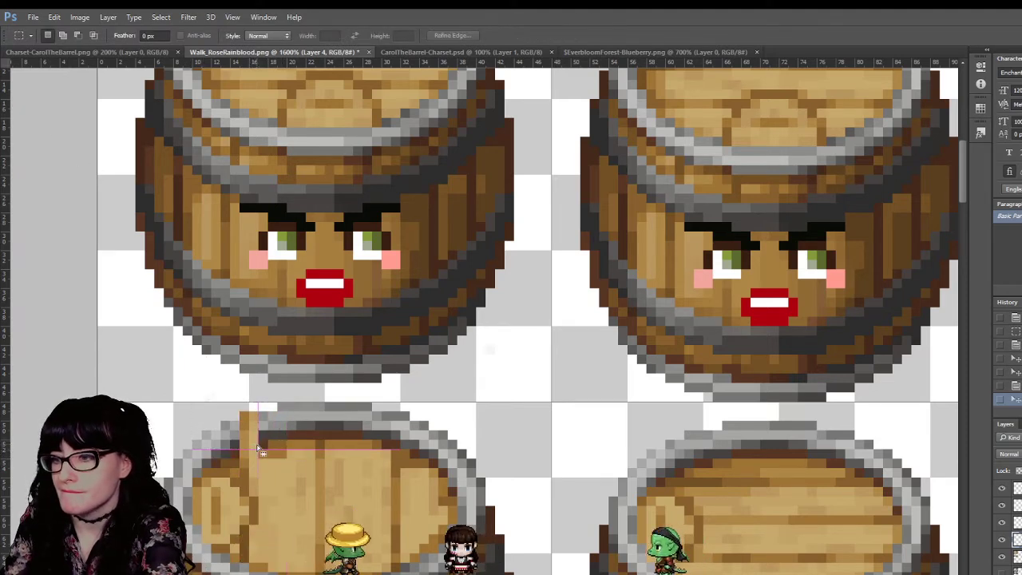
key(Delete)
key(ctrl+d)
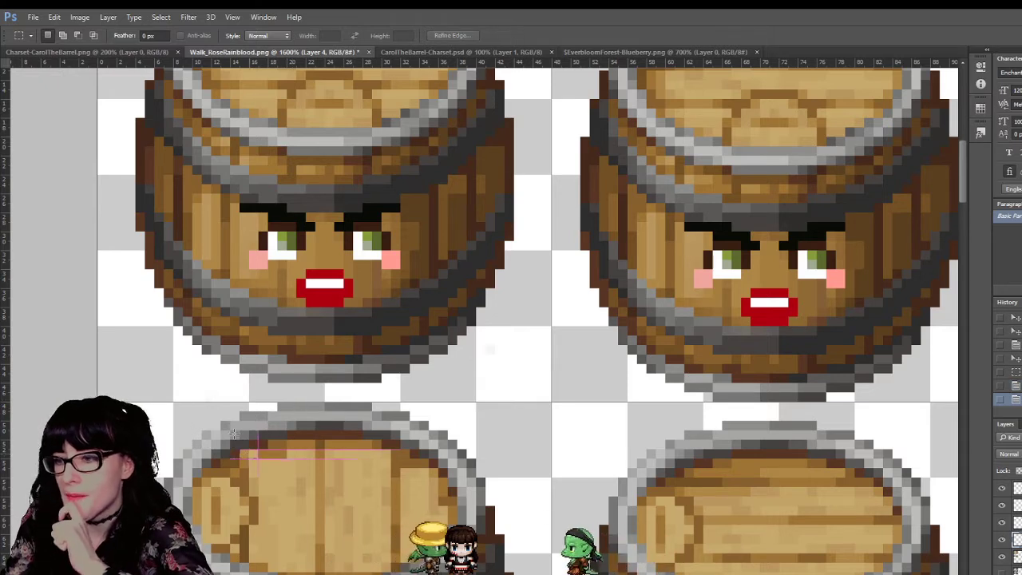
drag(211, 431, 249, 458)
key(ctrl+d)
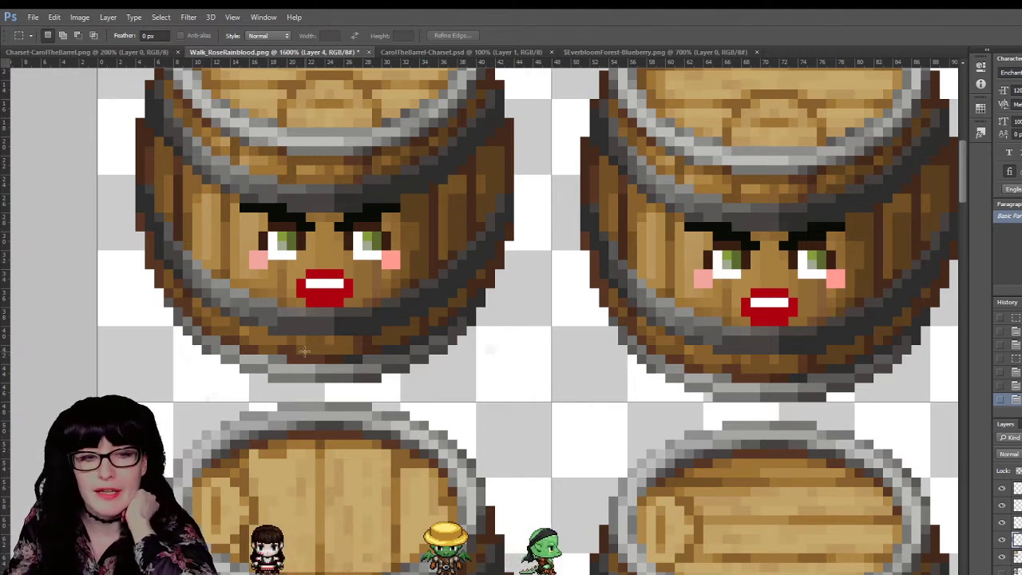
Step: Clean up the leftover light pixels of the small plank piece at the lid's upper edge above the half oval
drag(270, 375, 318, 398)
scroll(318, 398, down, 5)
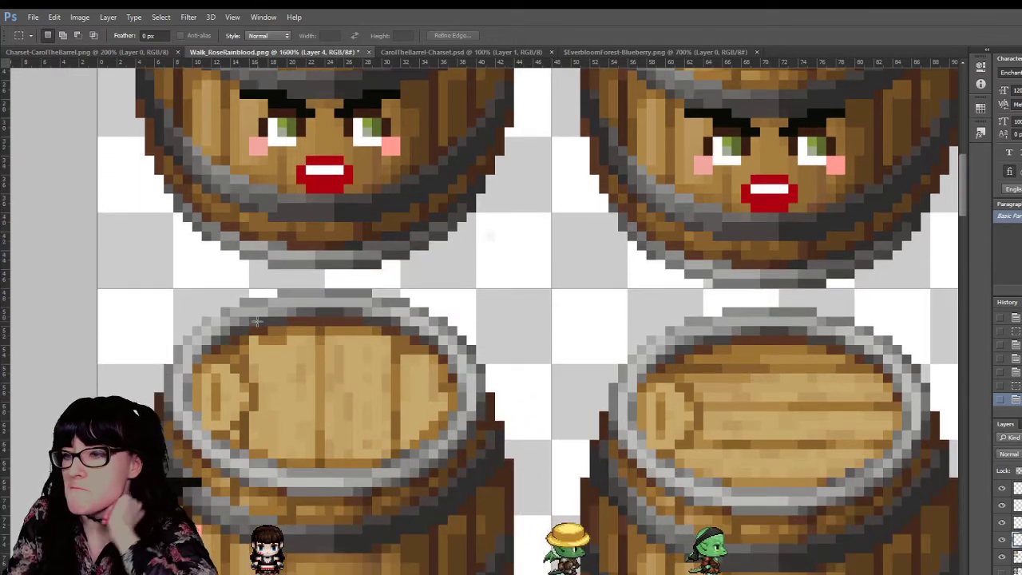
drag(248, 346, 230, 327)
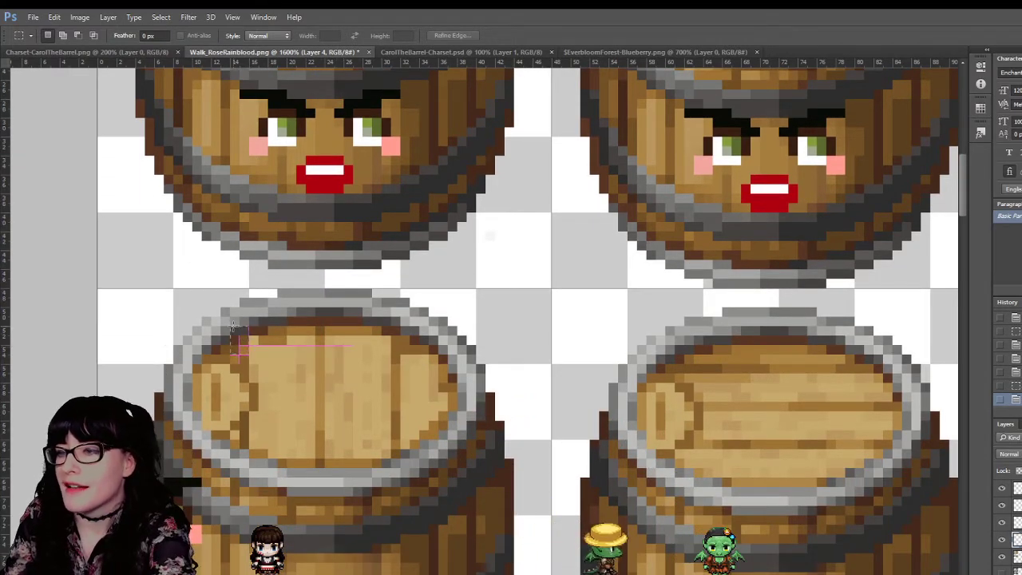
click(214, 289)
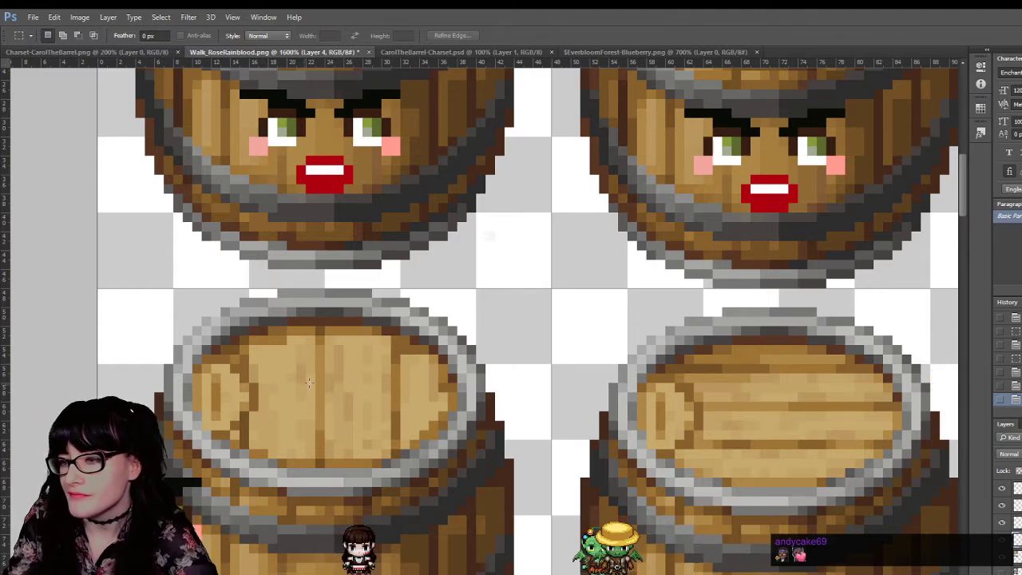
Step: Sample a wood tone from the side-view lid and pencil a touch-up beside the half oval
scroll(341, 397, up, 2)
scroll(250, 461, up, 2)
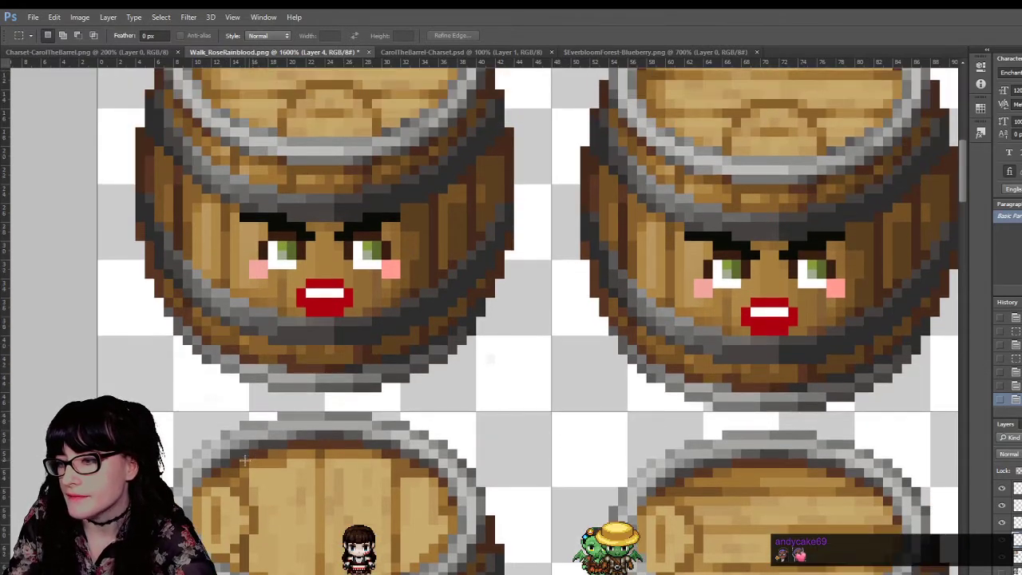
scroll(186, 339, down, 2)
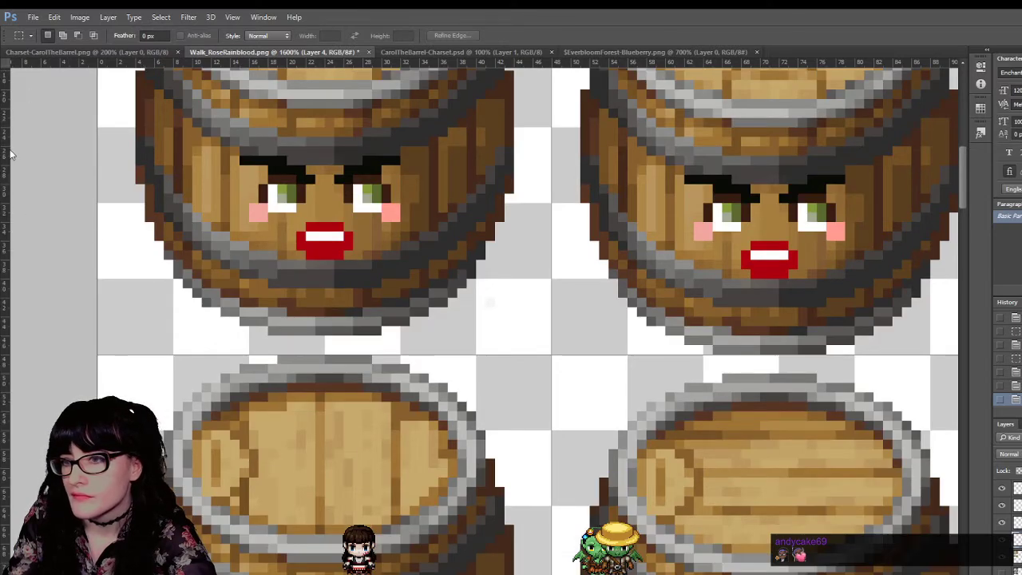
key(i)
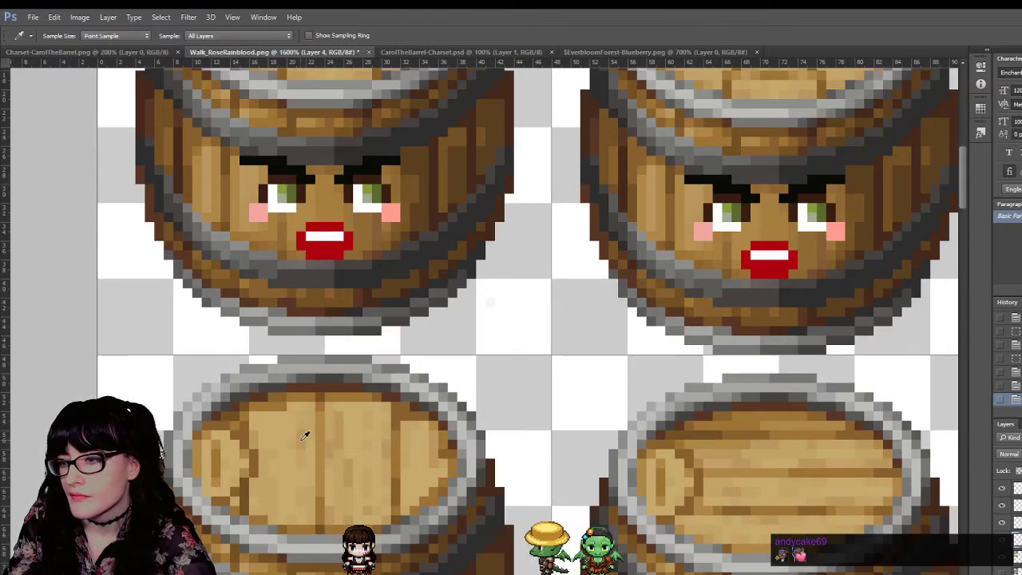
key(b)
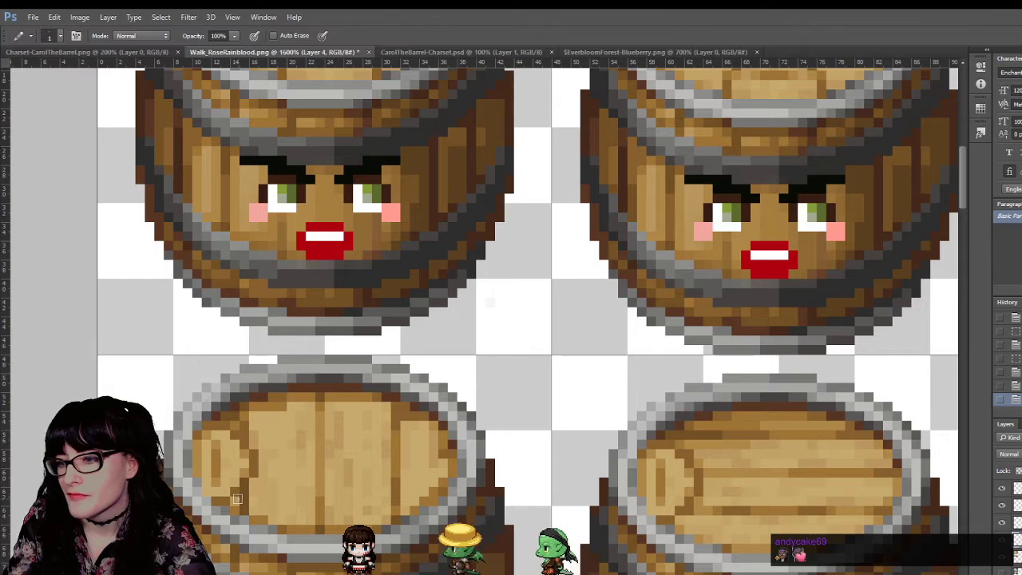
Step: Compare the regrained side-view lid with the front-view lids and the other barrels across the whole sprite sheet
scroll(554, 406, up, 4)
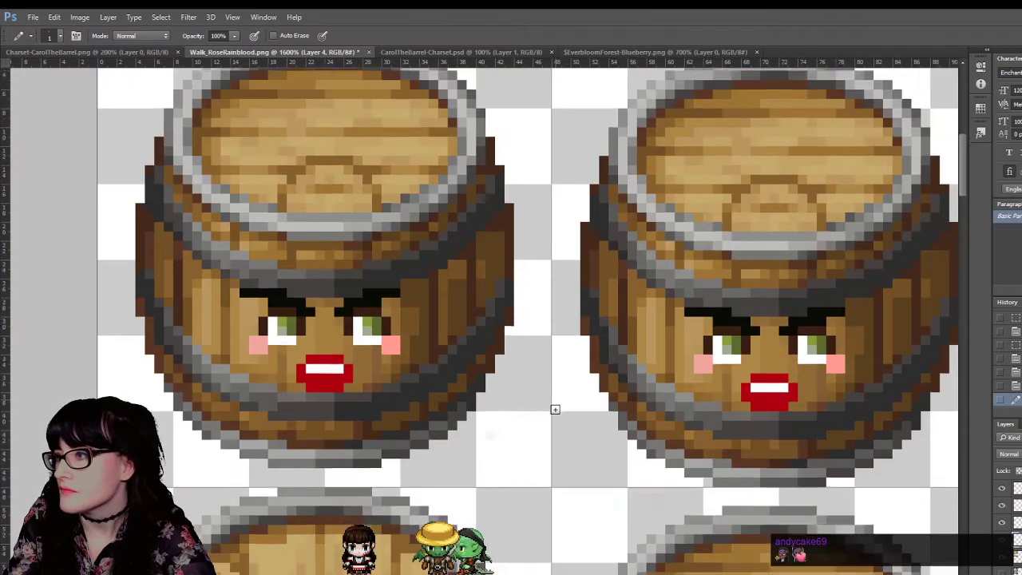
scroll(555, 412, down, 3)
scroll(519, 412, up, 2)
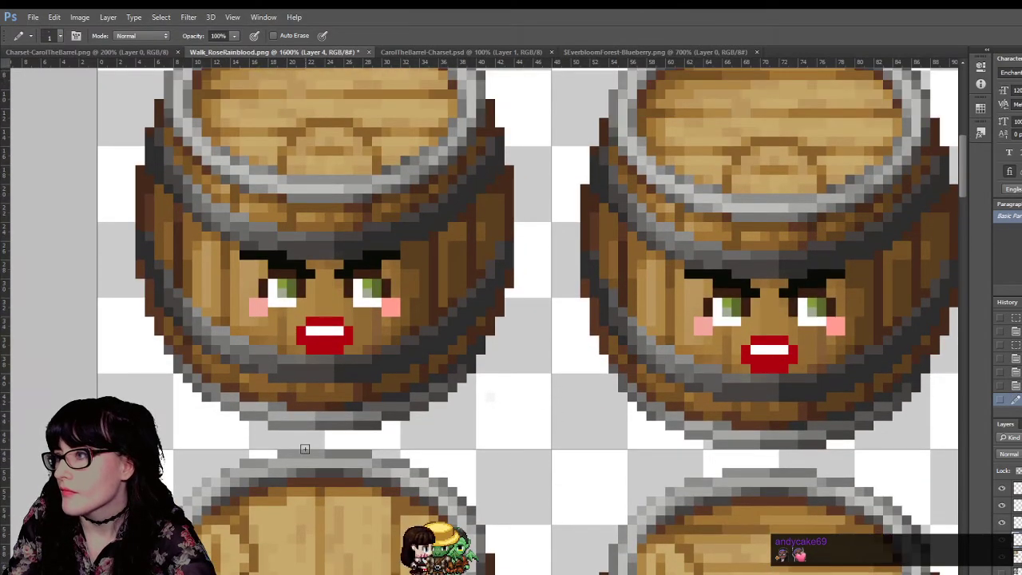
scroll(304, 449, up, 1)
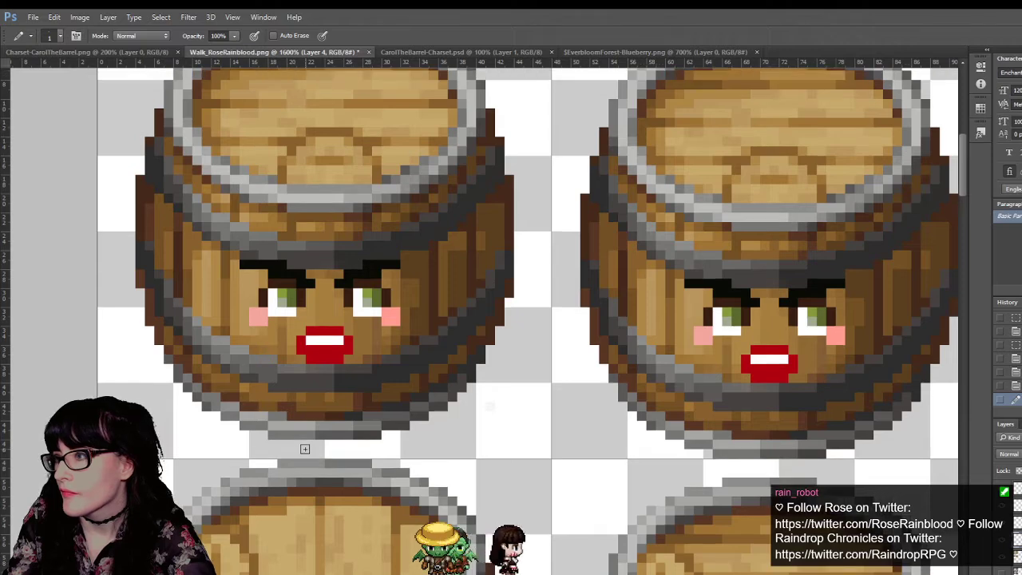
scroll(304, 449, down, 1)
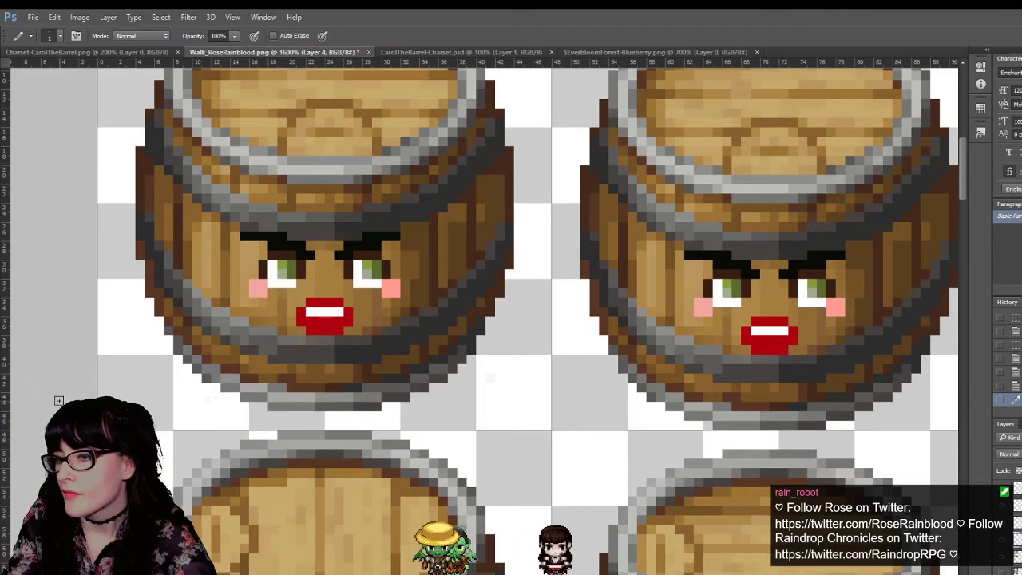
alt+click(406, 361)
alt+click(405, 362)
alt+click(405, 362)
alt+click(406, 362)
alt+click(405, 362)
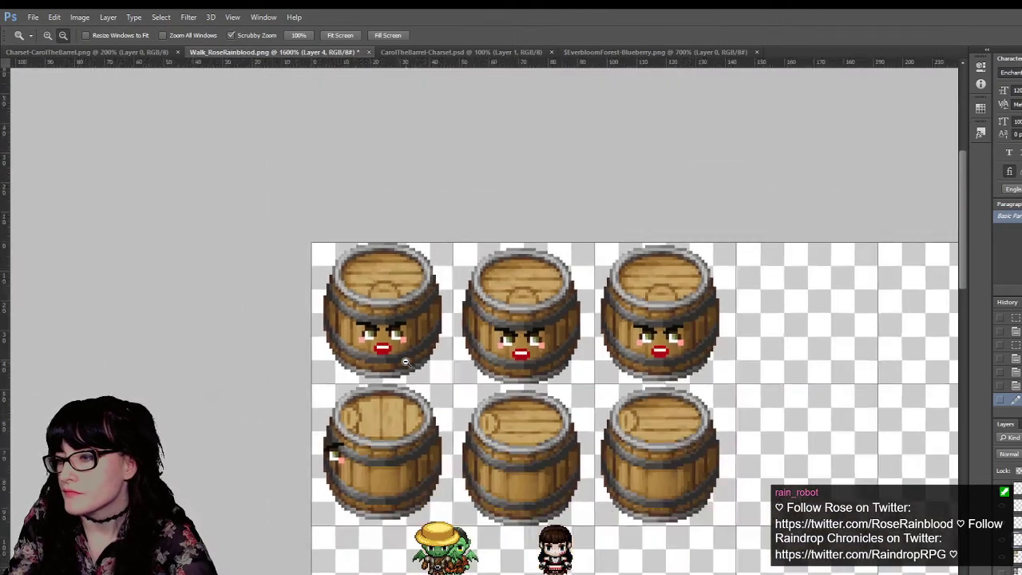
alt+click(406, 361)
alt+click(405, 361)
alt+click(406, 362)
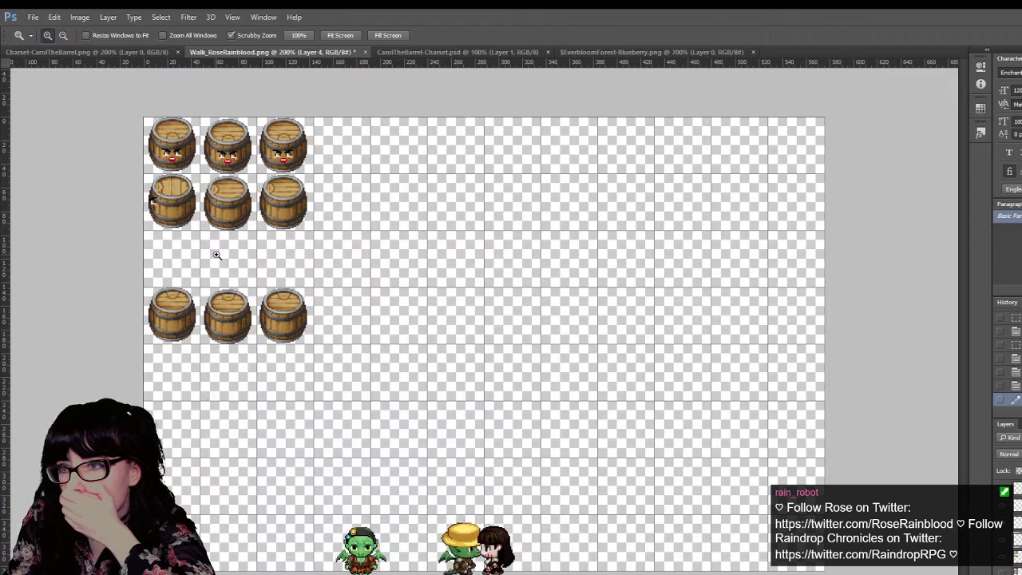
Step: Examine the side-view barrel's vertical planks and eye placement beside the front-view barrels, both close up and across the sheet
click(151, 211)
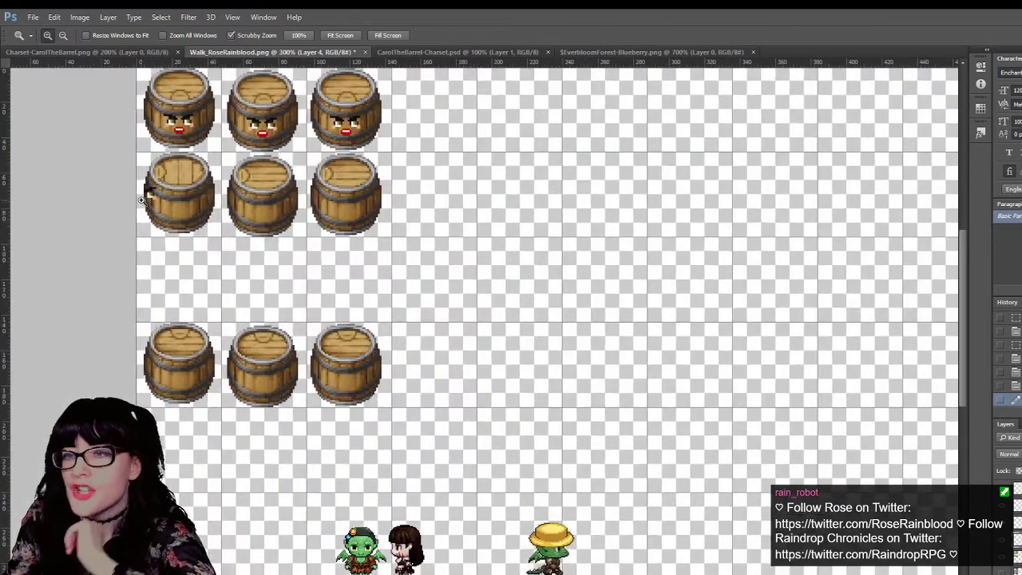
click(152, 211)
scroll(301, 267, up, 3)
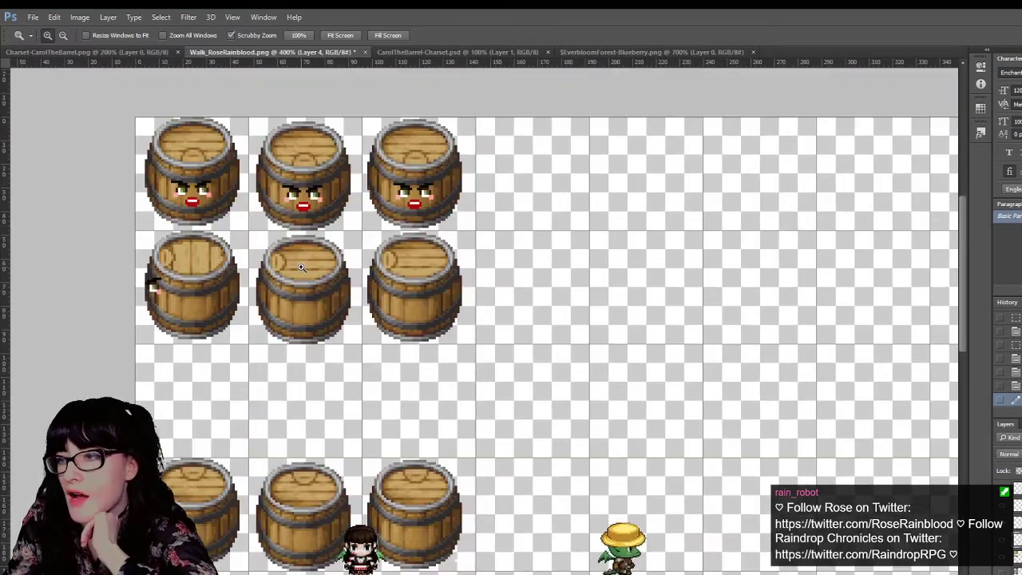
alt+click(259, 250)
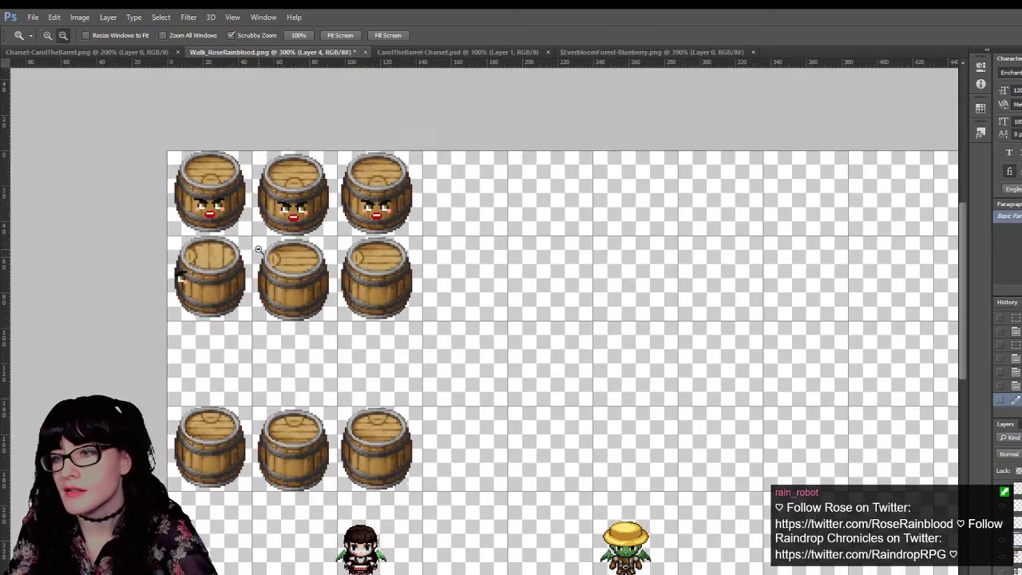
alt+click(258, 249)
click(186, 193)
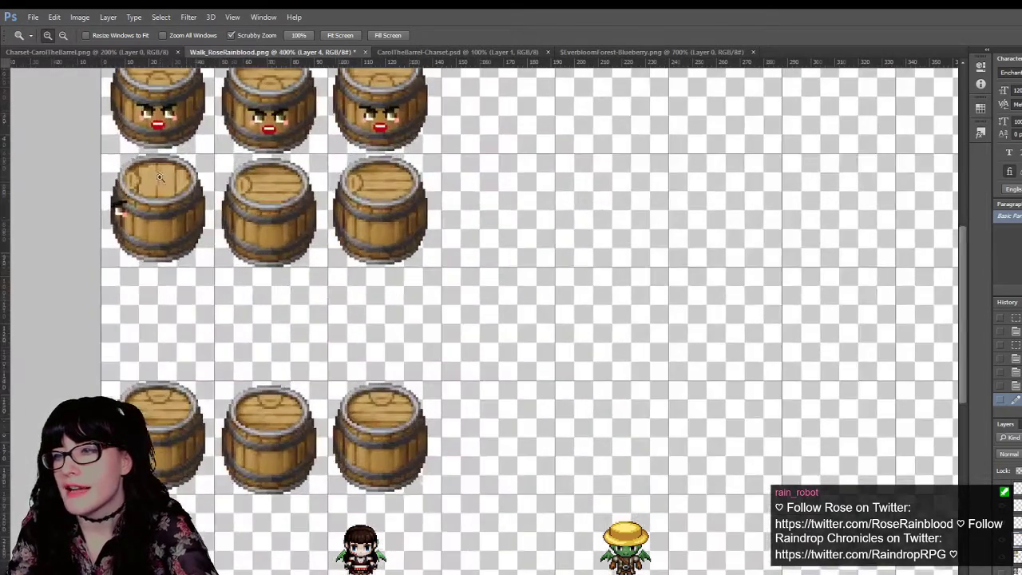
alt+click(200, 206)
alt+click(188, 196)
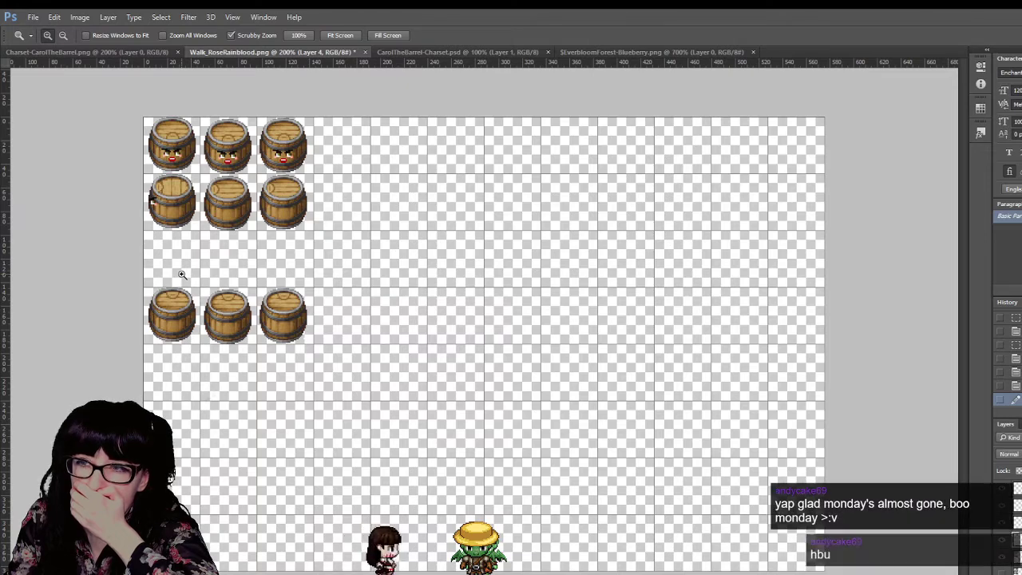
click(152, 198)
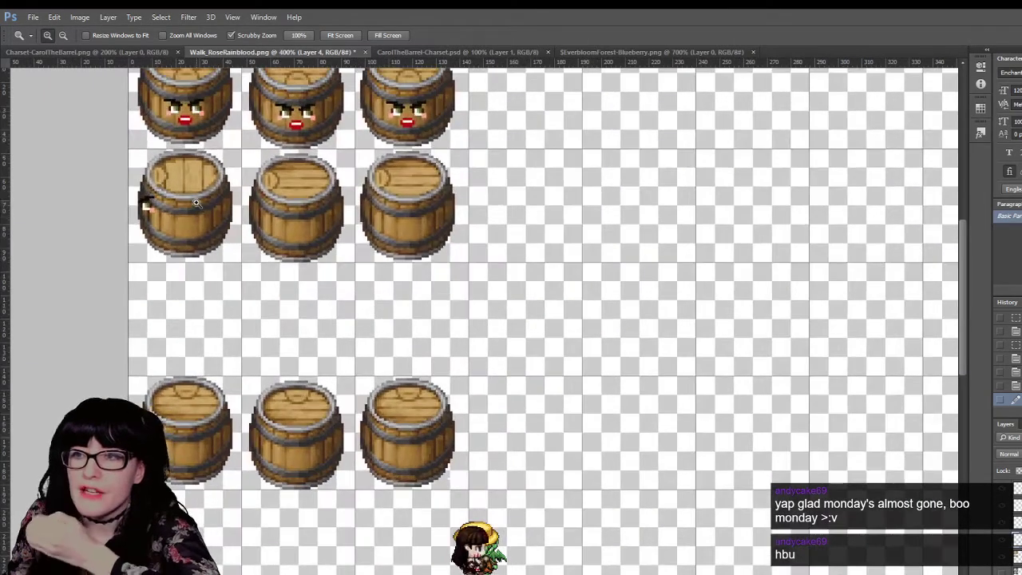
alt+click(176, 164)
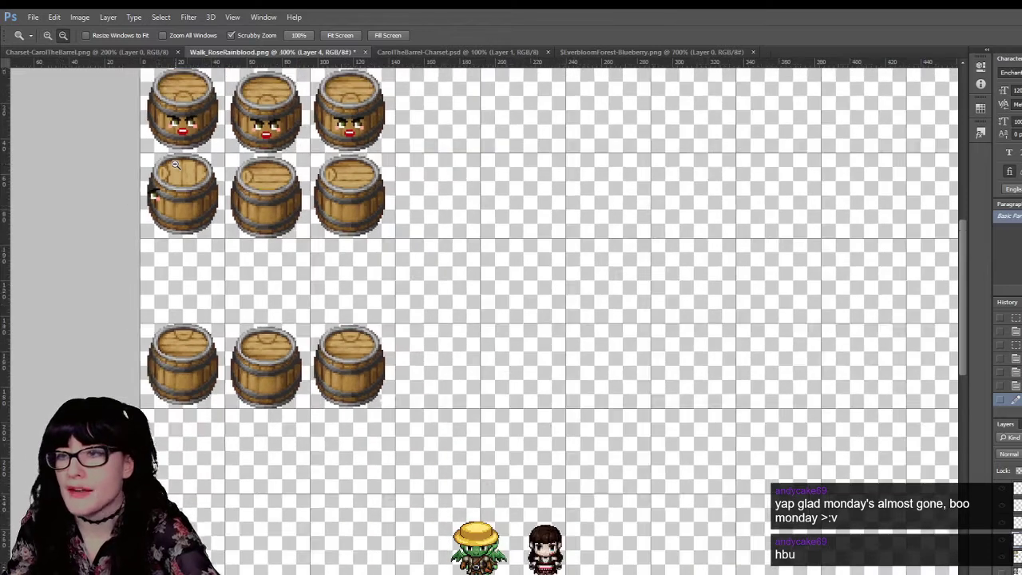
alt+click(176, 165)
alt+click(176, 167)
click(361, 250)
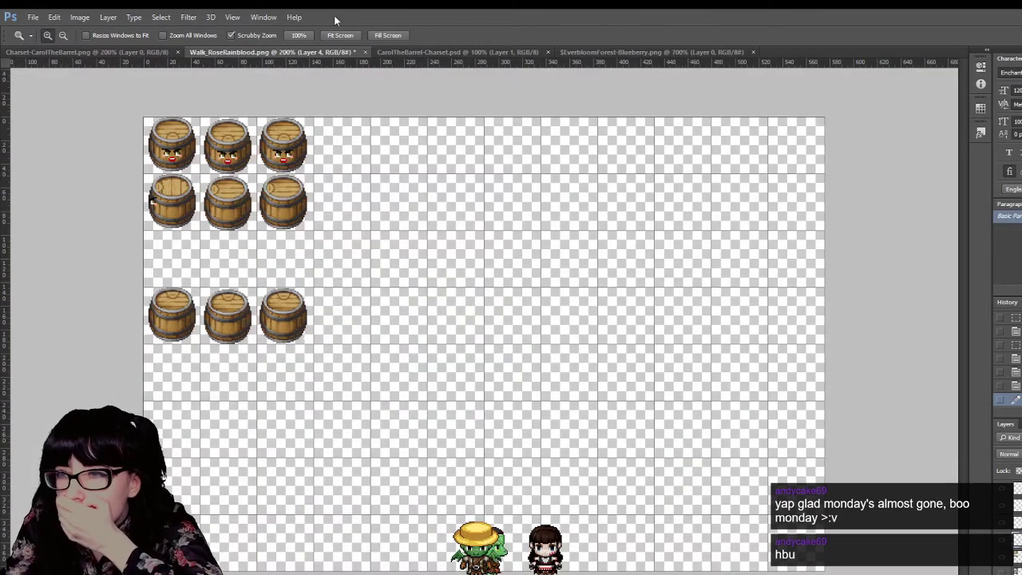
drag(232, 182, 214, 285)
scroll(214, 285, up, 2)
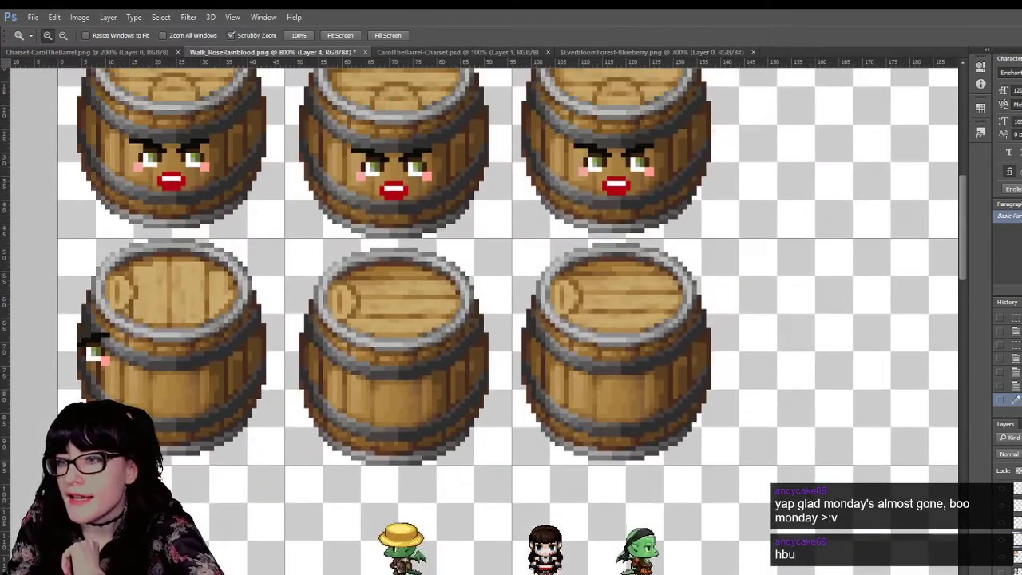
scroll(389, 380, left, 5)
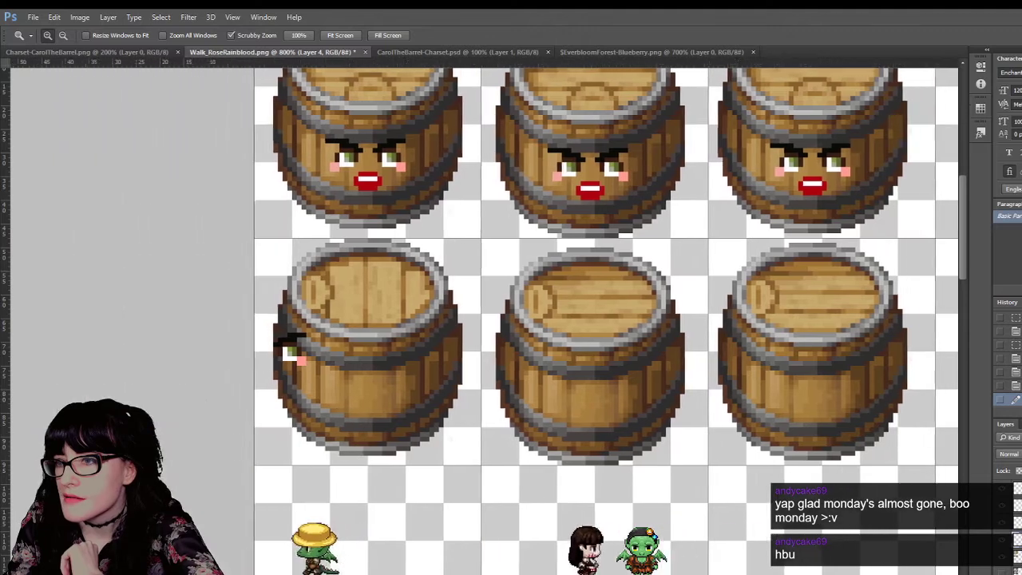
scroll(389, 380, up, 4)
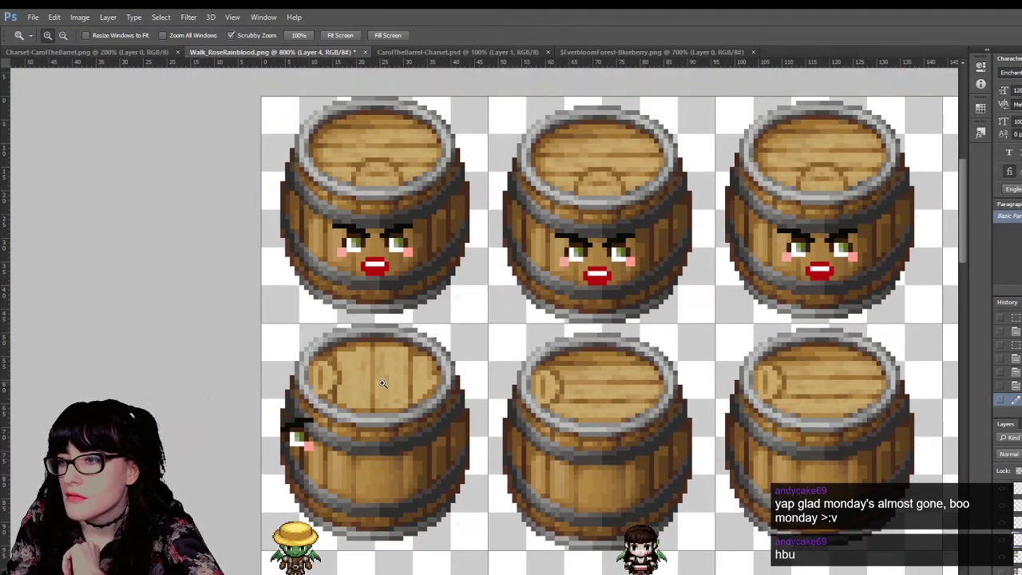
scroll(373, 247, up, 2)
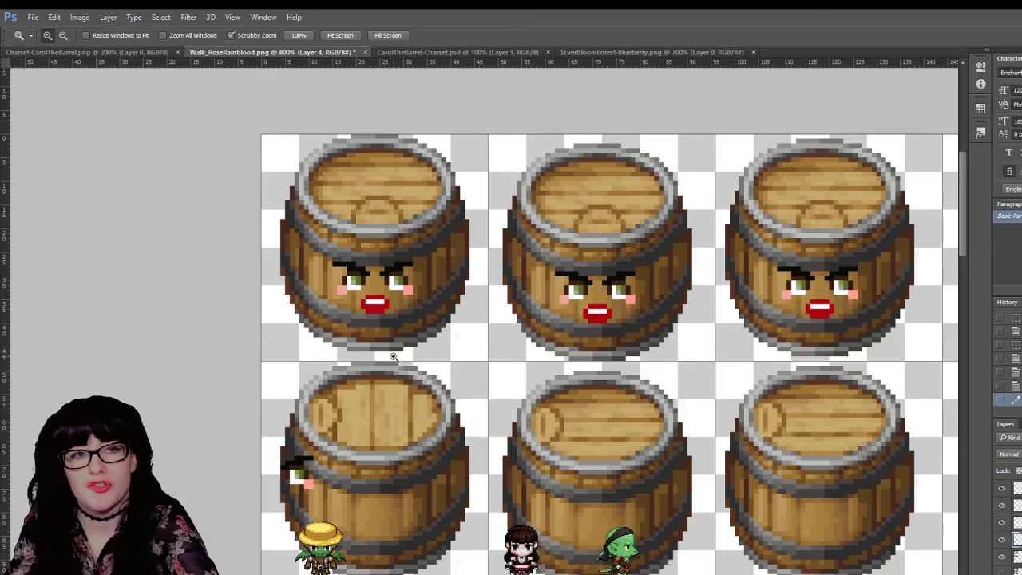
Step: Move the side-view barrel's eye and brow a few pixels lower on the barrel
drag(432, 362, 408, 389)
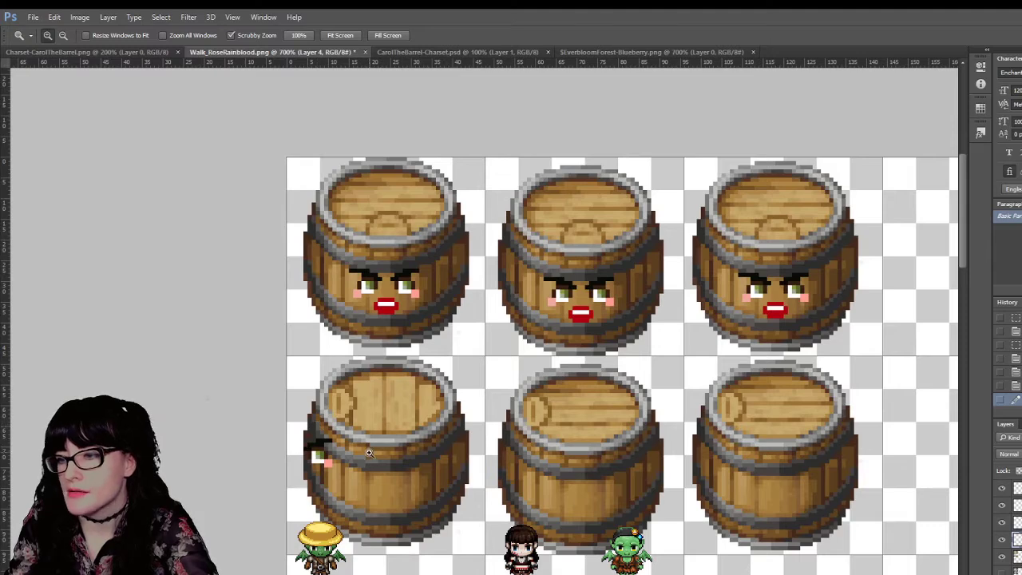
click(351, 472)
click(351, 473)
click(25, 93)
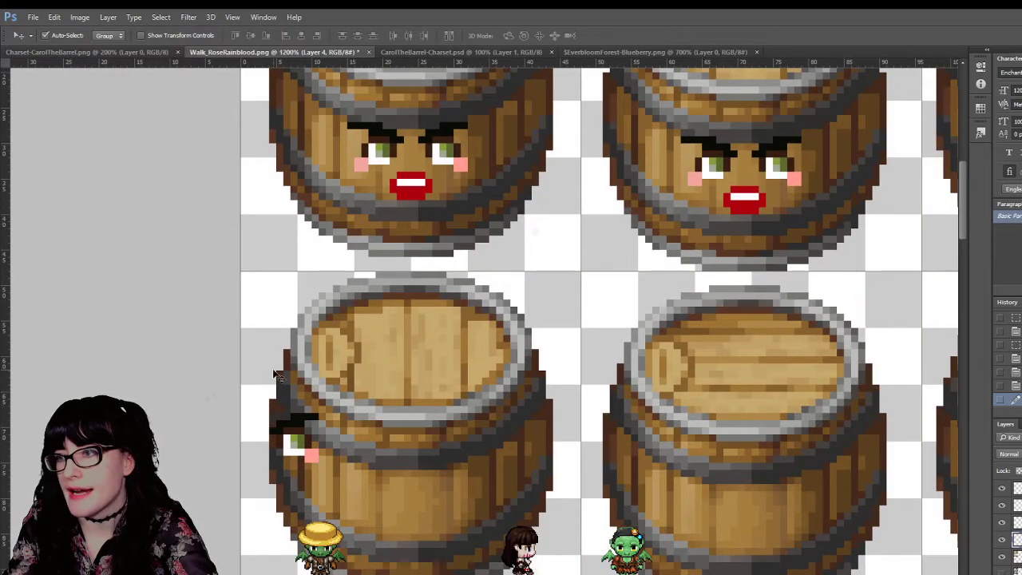
drag(298, 452, 299, 479)
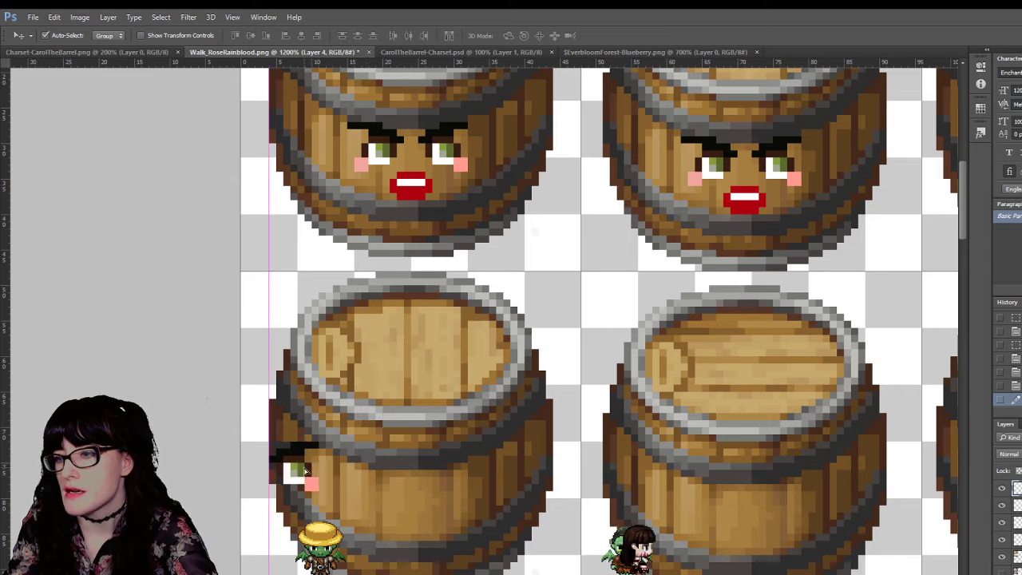
Step: Try rotating the side-view barrel's eye and brow by about 39 degrees and shifting them up along the barrel's edge
click(48, 22)
click(95, 250)
drag(410, 447, 412, 478)
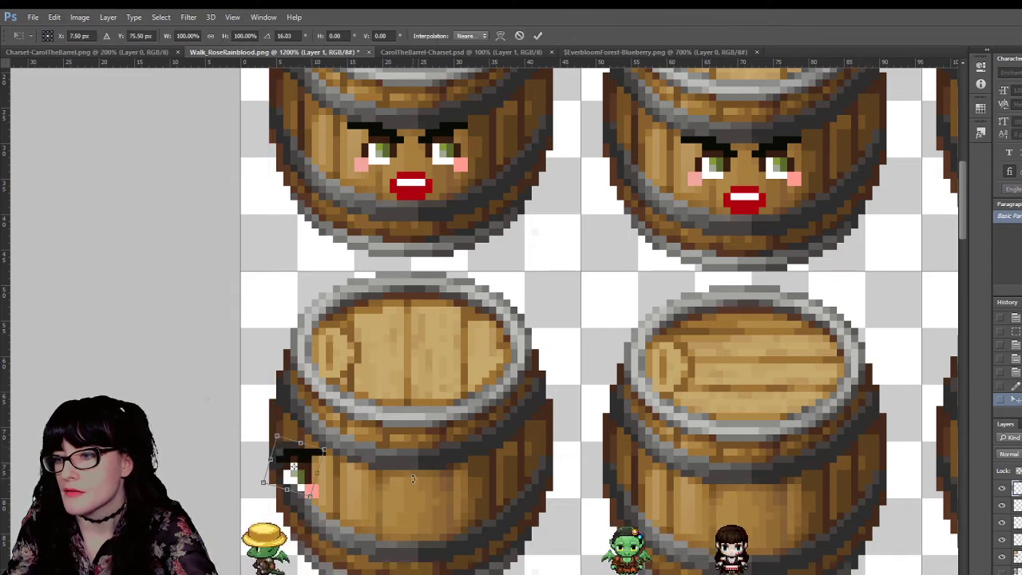
drag(302, 474, 294, 457)
drag(380, 426, 382, 459)
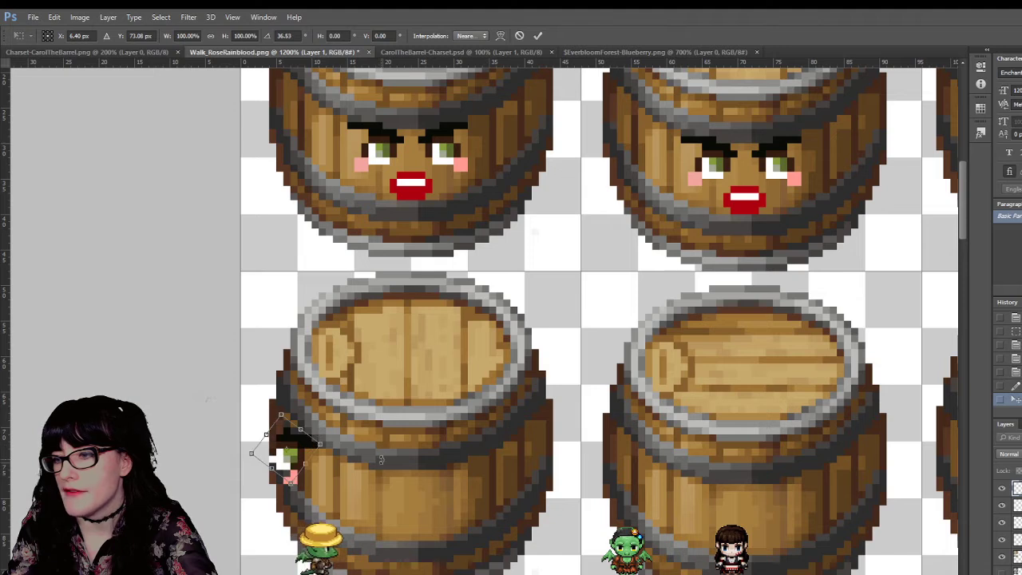
drag(292, 456, 338, 428)
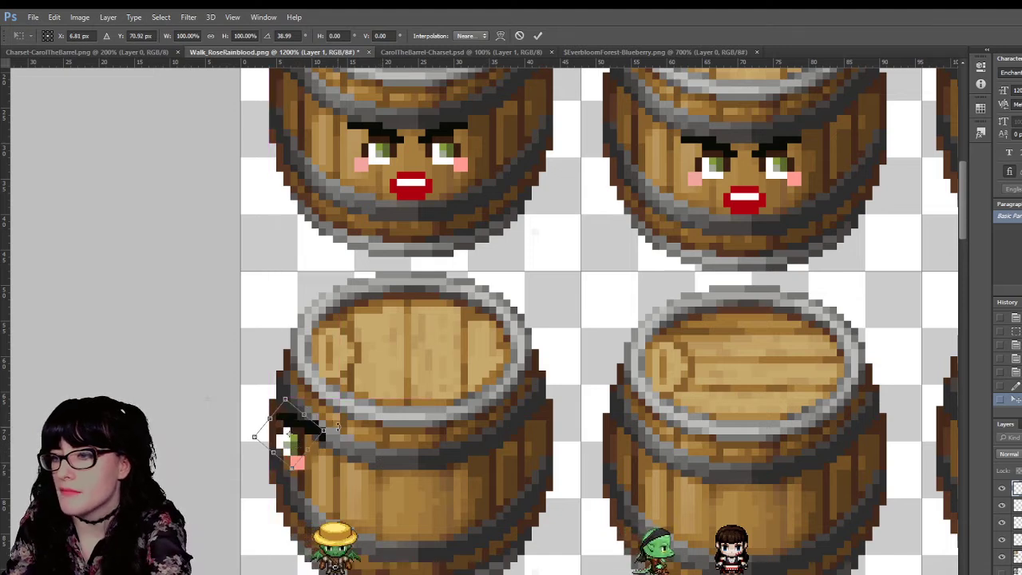
key(Return)
Step: Delete the rotated eye and brow from the side-view barrel and check how it looks without a face
key(Delete)
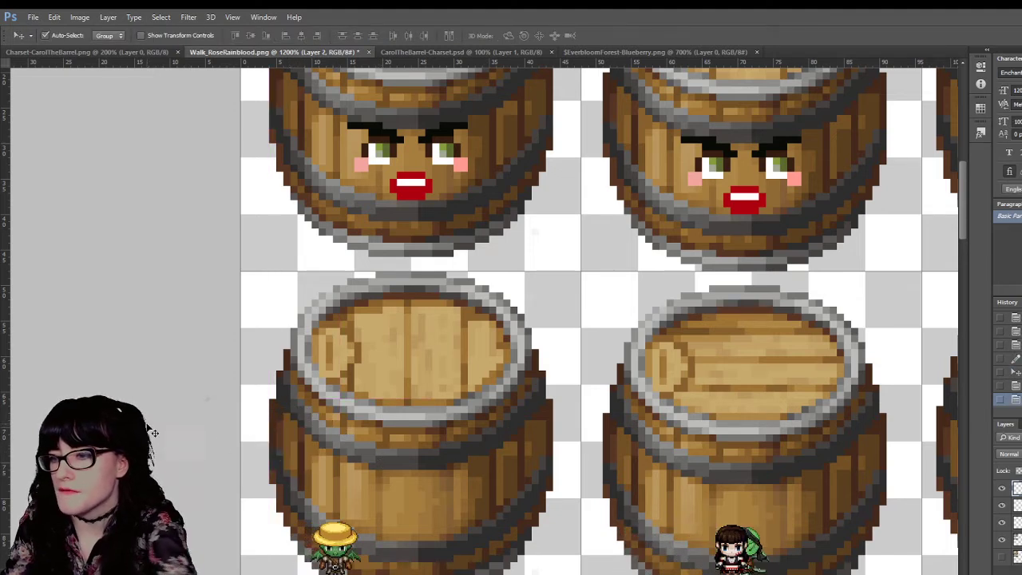
key(z)
alt+click(502, 338)
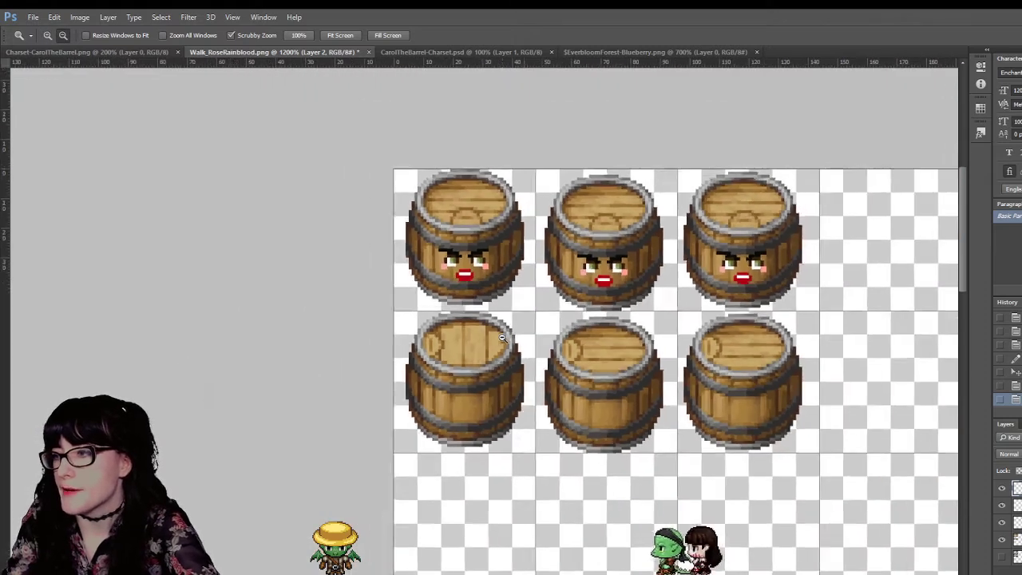
alt+click(502, 337)
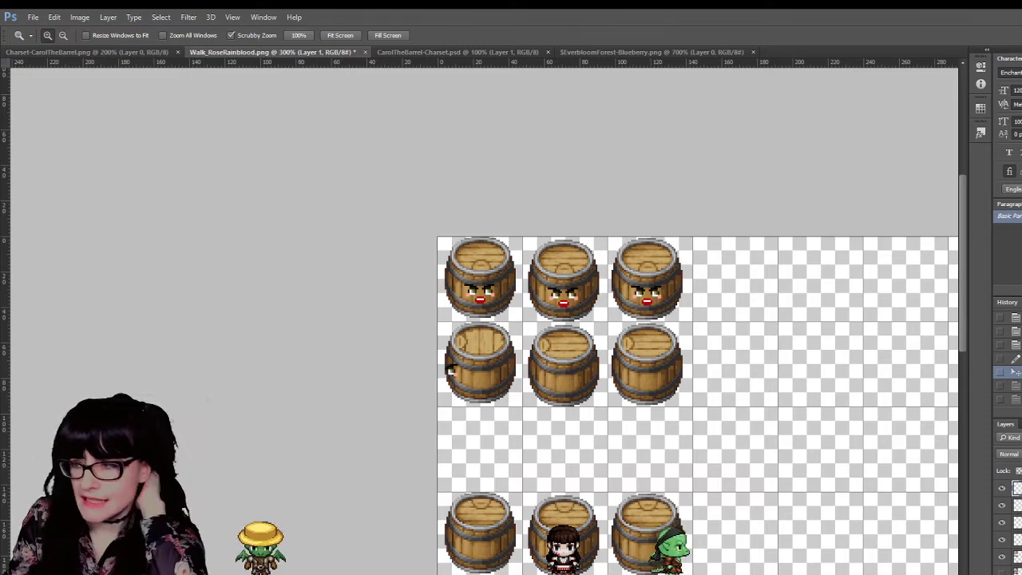
Step: Move the side-view barrel's eye and brow a few pixels back up, just beneath the lid's rim
scroll(483, 320, right, 3)
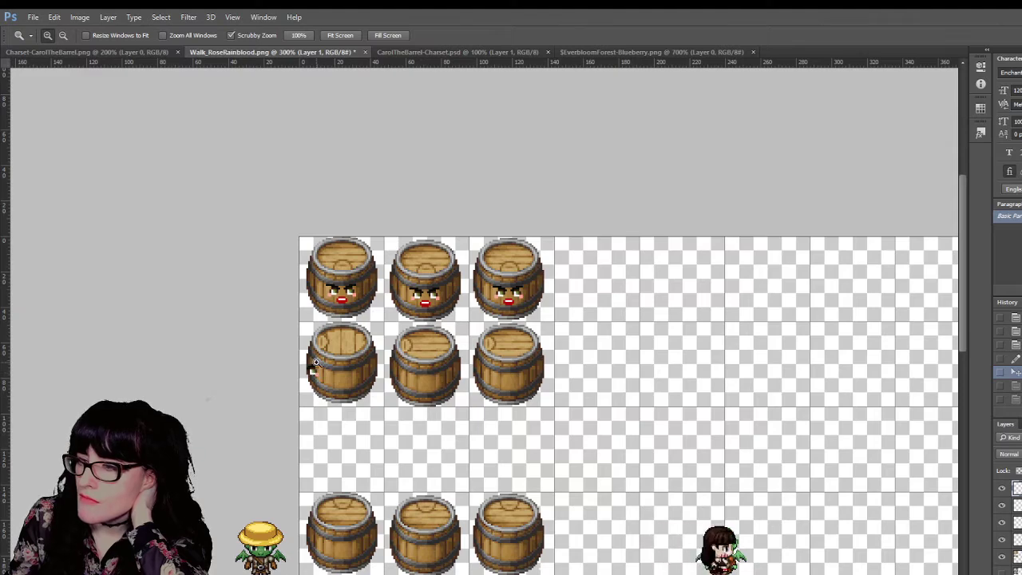
click(350, 339)
click(352, 332)
click(337, 331)
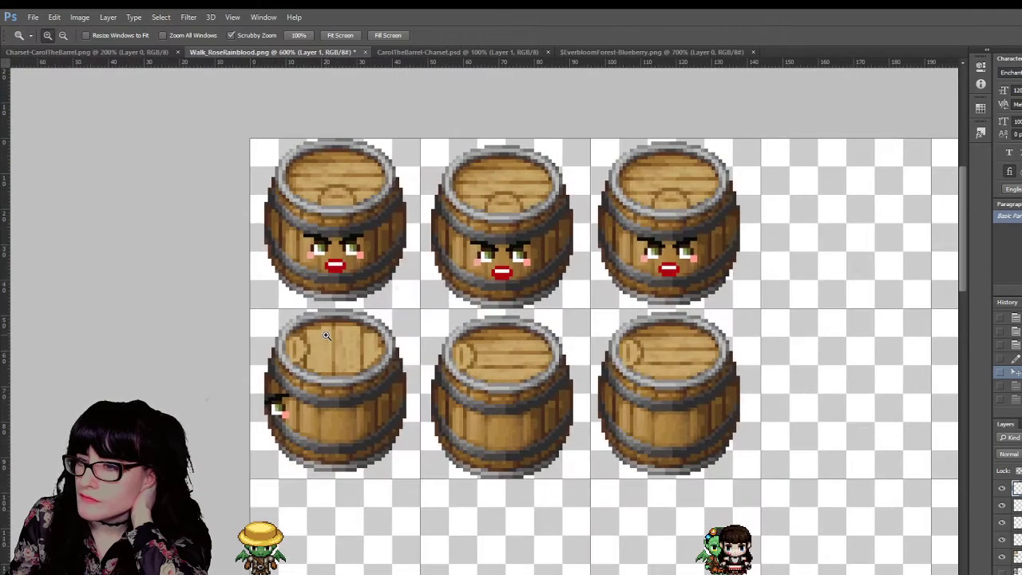
key(v)
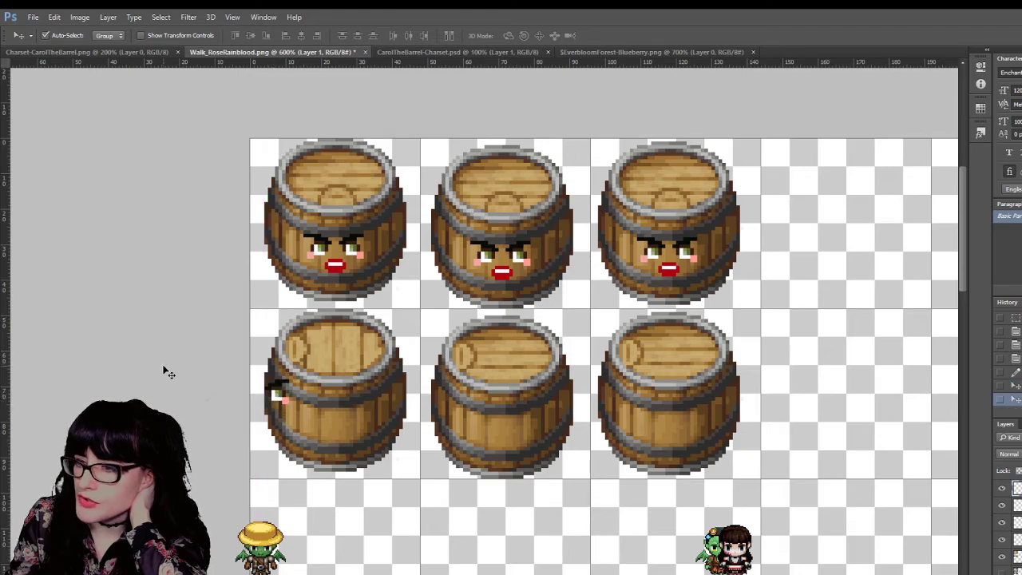
Step: Check the side-view face against the whole sheet and nudge its eye and brow slightly lower
key(z)
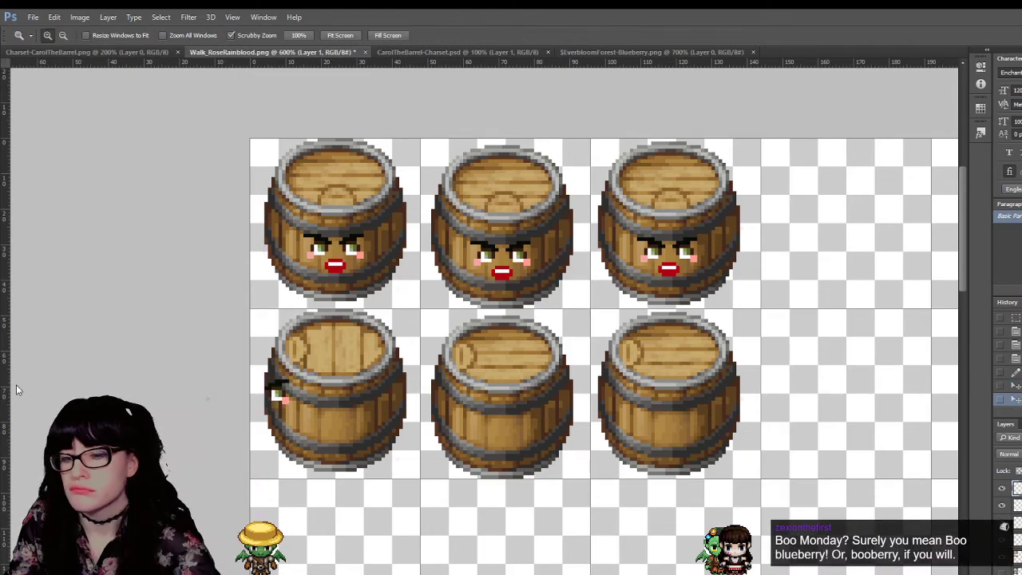
alt+click(344, 350)
alt+click(344, 350)
alt+click(344, 350)
alt+click(344, 350)
alt+click(344, 351)
click(344, 350)
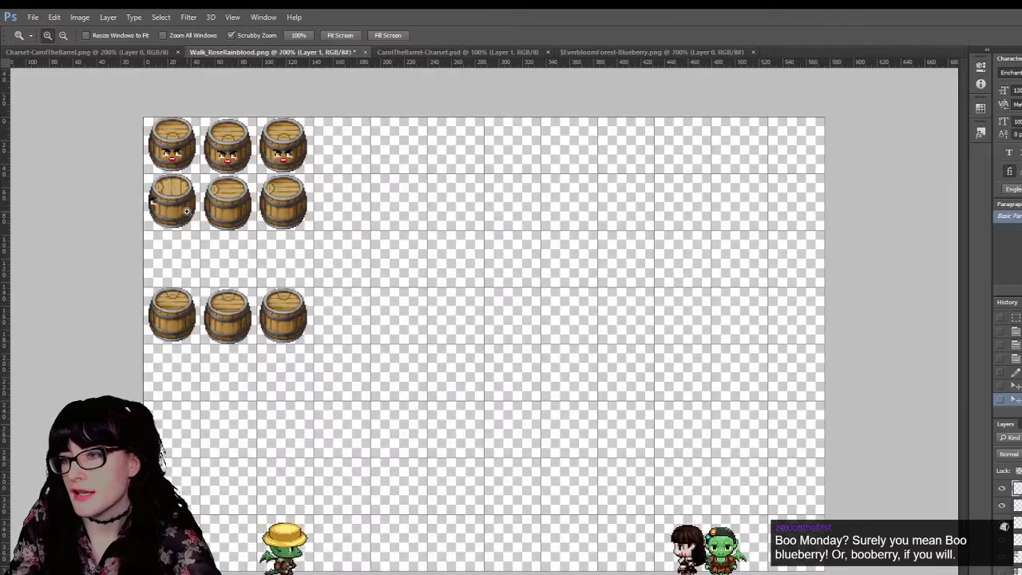
click(141, 199)
scroll(134, 186, up, 3)
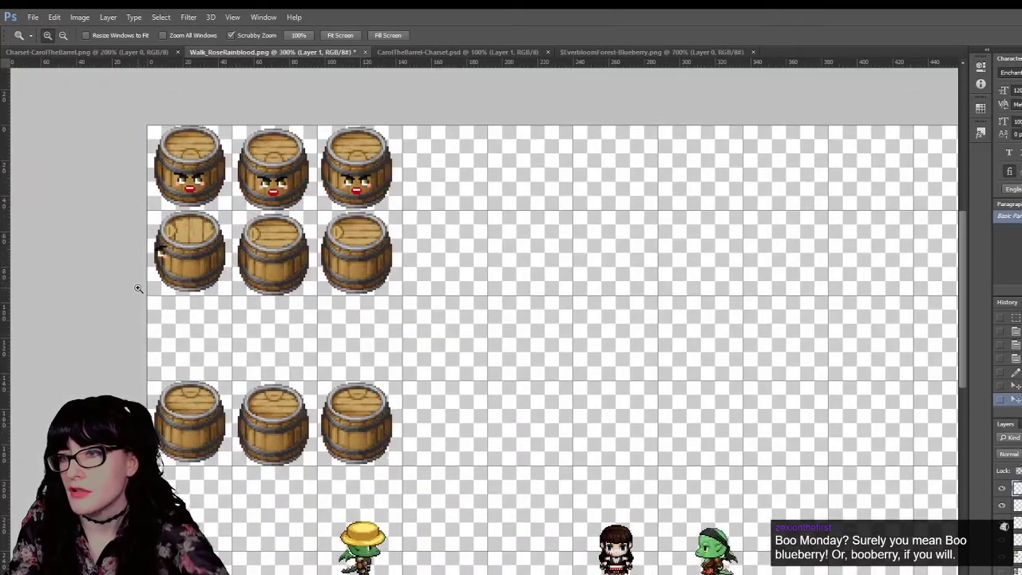
key(v)
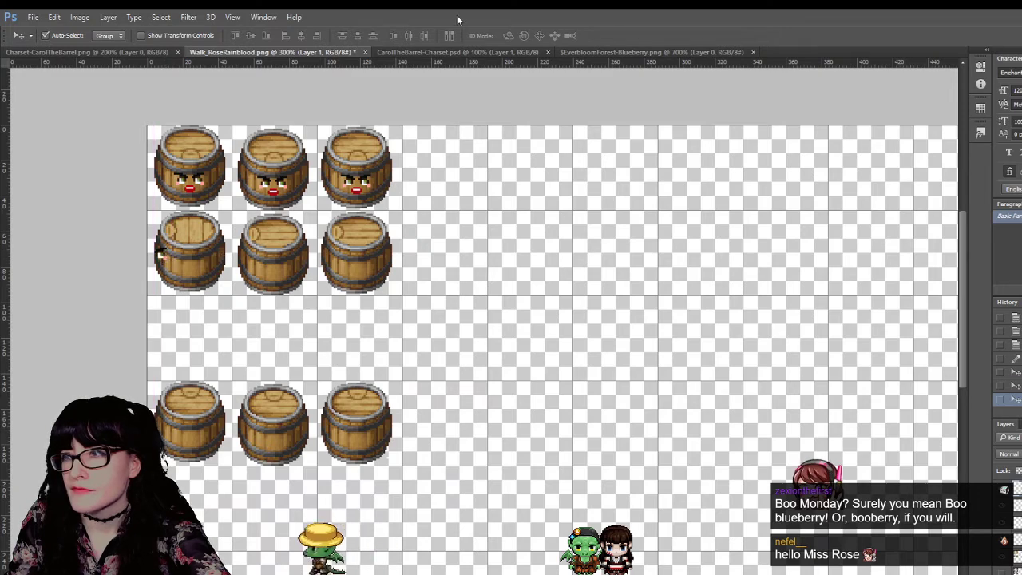
Step: Study the side-facing rows of the EverbloomForest-Blueberry sprite as a reference for the barrel's face, and return to the walking sheet
click(620, 53)
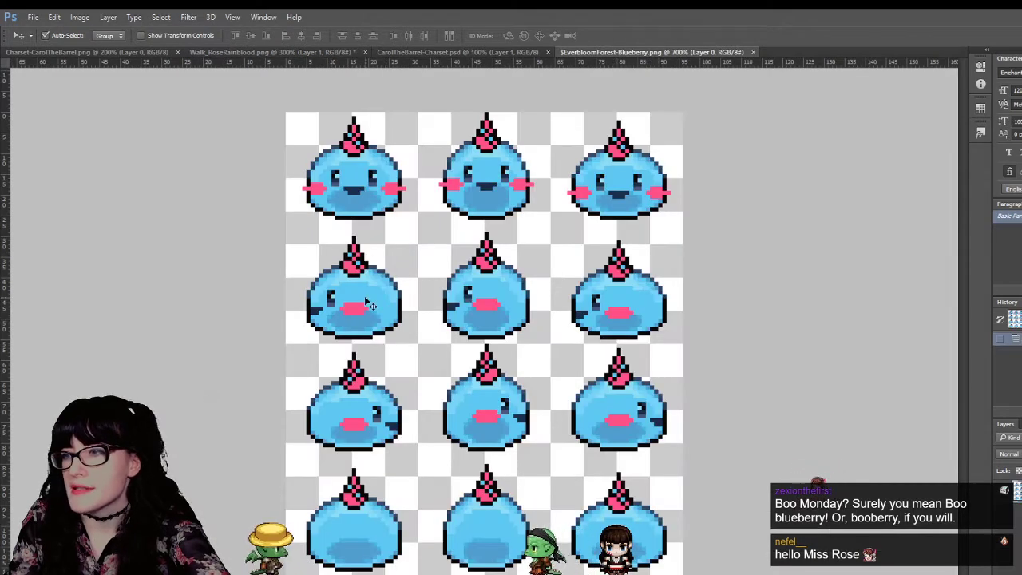
click(222, 50)
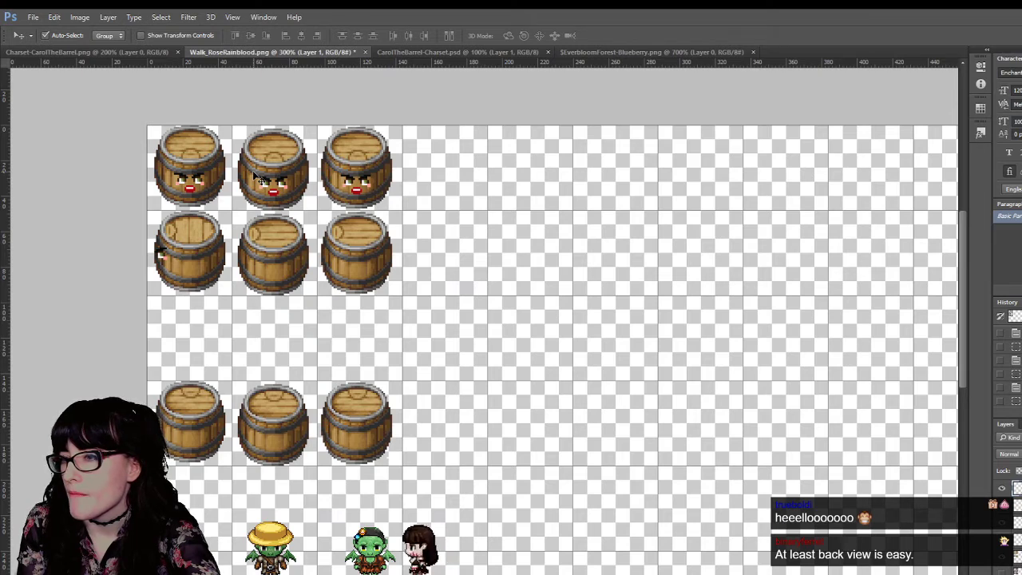
key(shift+Left)
key(Left)
key(Left)
key(Left)
key(Left)
key(Left)
key(Left)
key(Left)
key(Left)
key(Left)
key(Left)
key(Left)
key(Left)
key(Left)
key(Left)
key(Left)
key(Left)
key(Left)
key(Left)
key(Left)
key(Left)
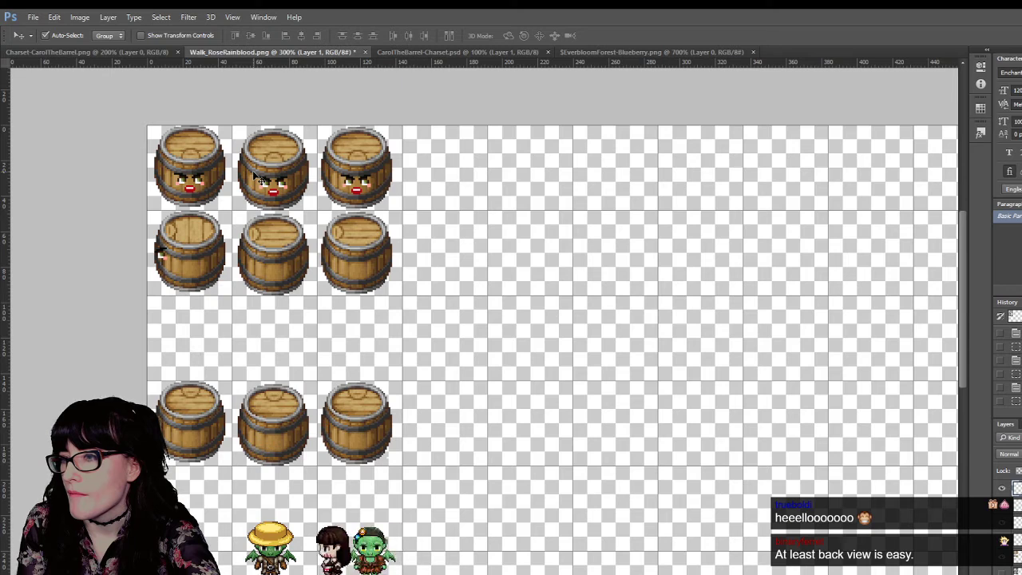
key(Right)
key(Right)
key(Right)
key(Right)
key(Right)
key(Right)
key(Right)
key(Right)
key(Right)
key(Right)
key(Right)
key(Right)
key(Right)
key(Right)
key(Right)
key(Right)
key(Right)
key(Right)
key(Right)
key(Right)
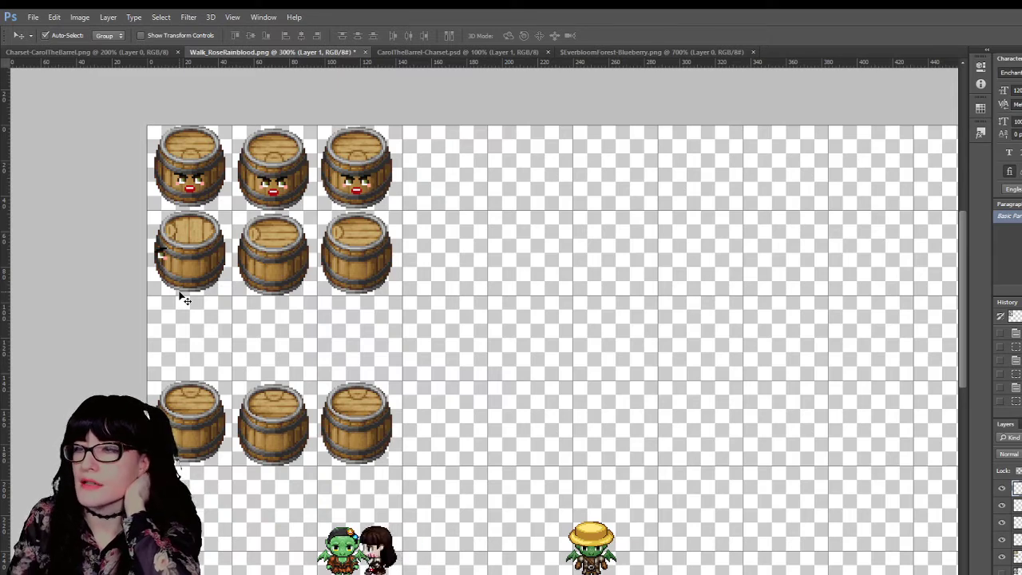
key(m)
scroll(182, 299, up, 2)
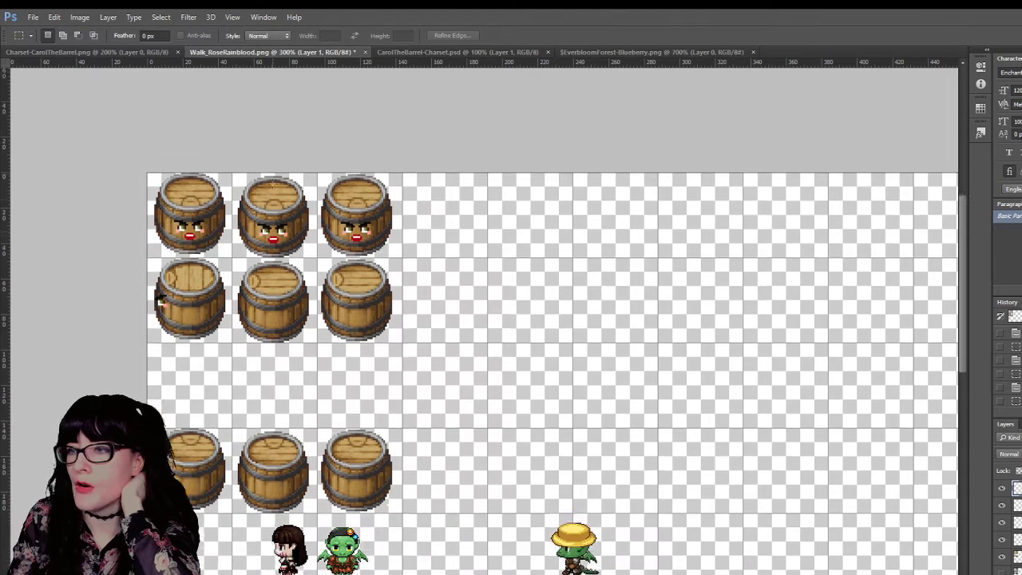
scroll(397, 327, down, 2)
scroll(398, 327, left, 4)
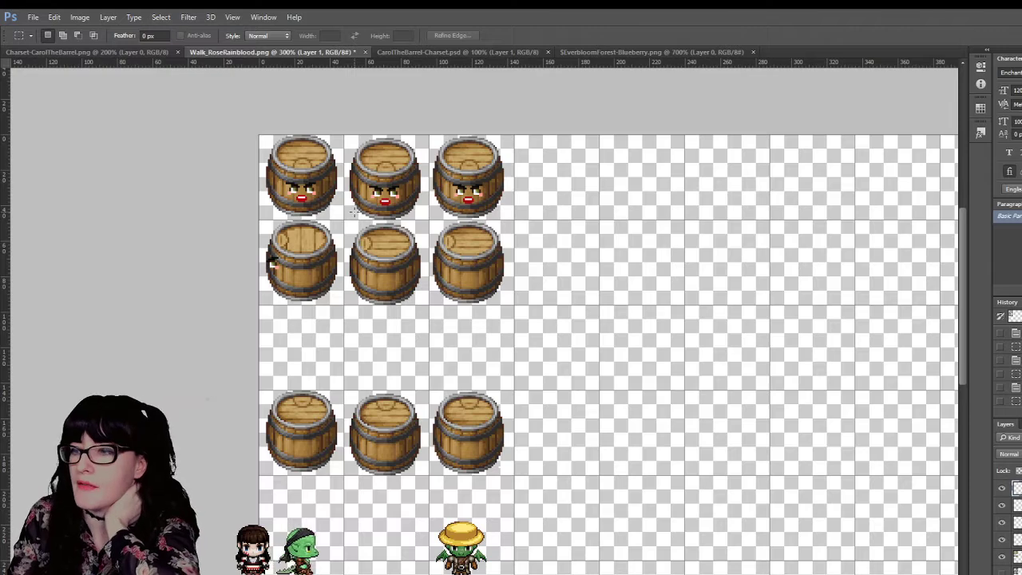
scroll(354, 210, up, 2)
key(z)
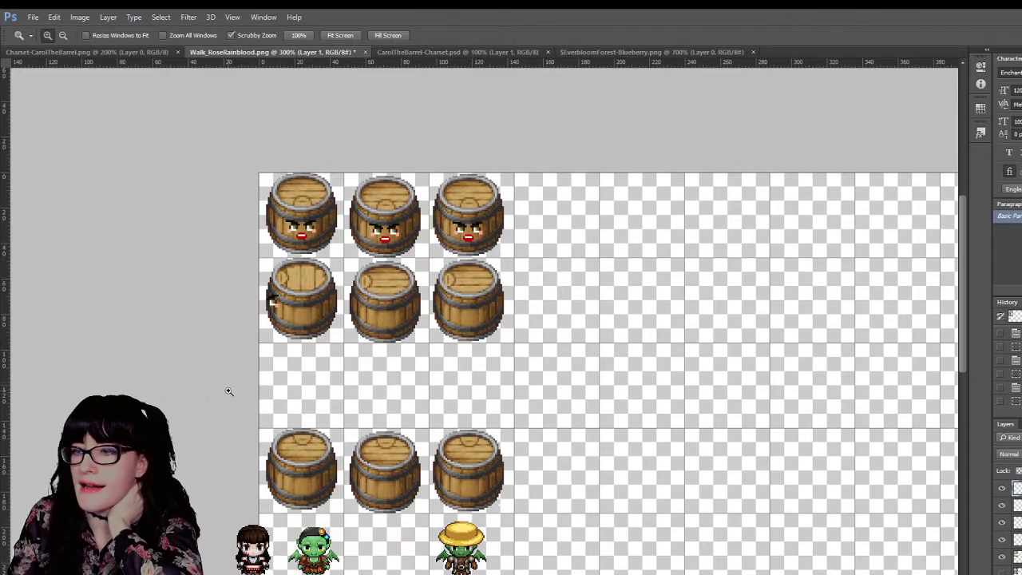
click(451, 393)
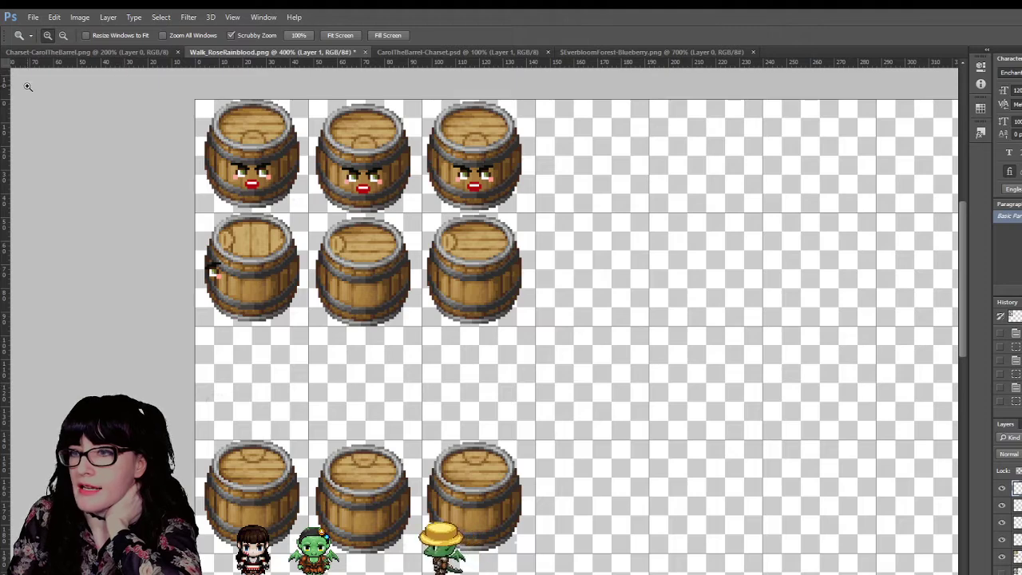
key(v)
click(474, 257)
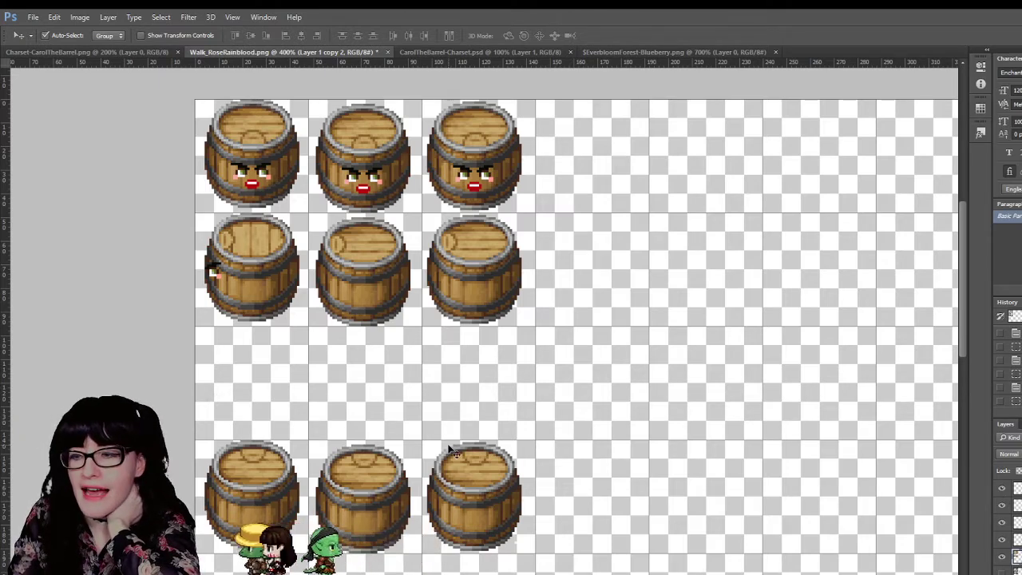
scroll(369, 484, up, 2)
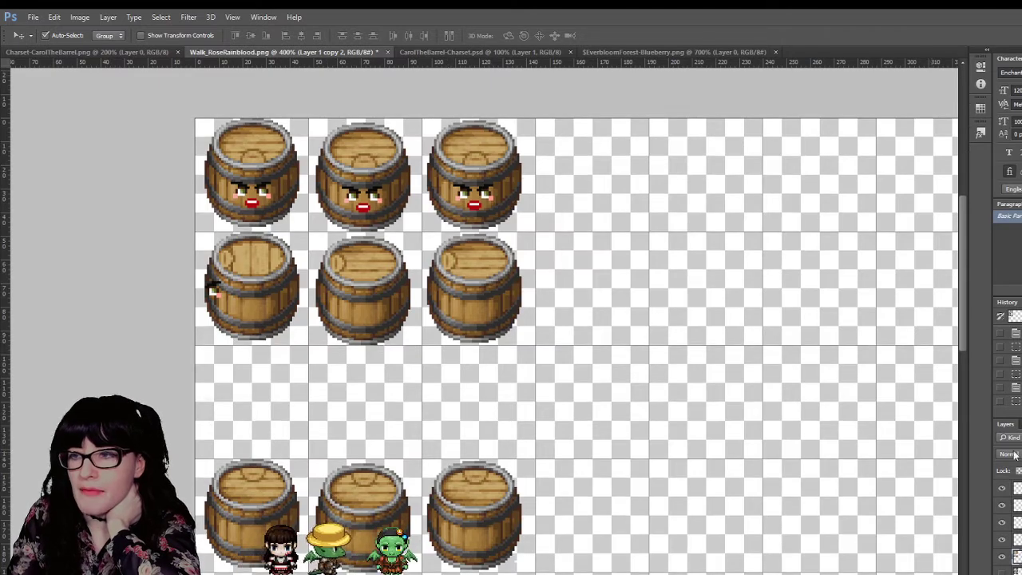
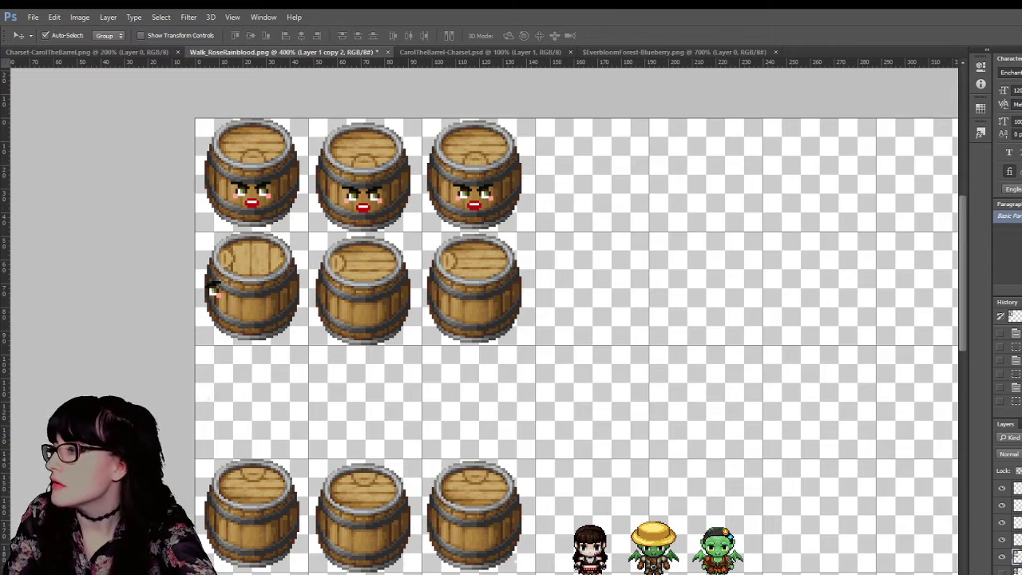
Step: Copy the side-view barrel row of the walking sheet onto its own layer
key(m)
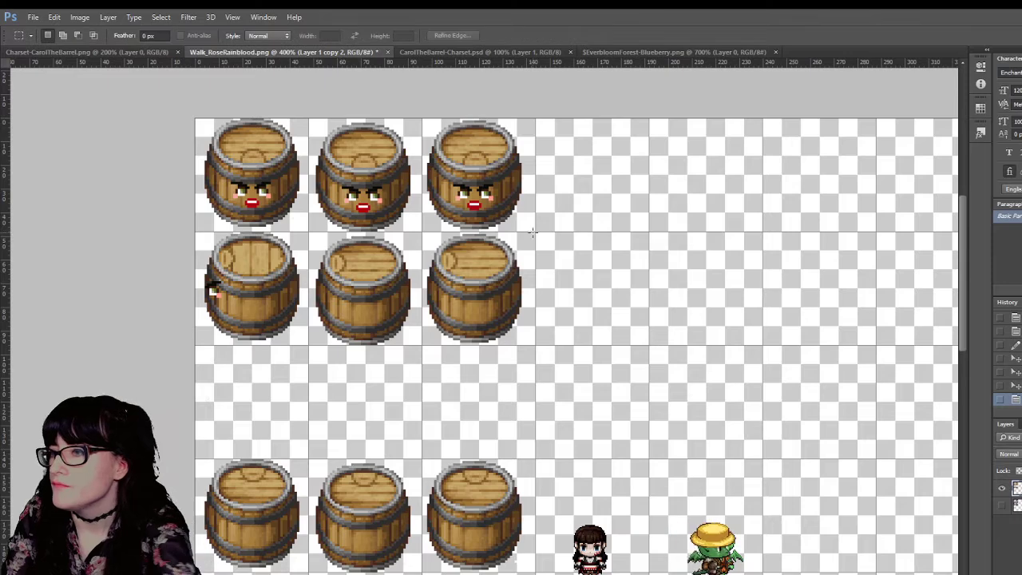
drag(545, 231, 194, 377)
key(ctrl+j)
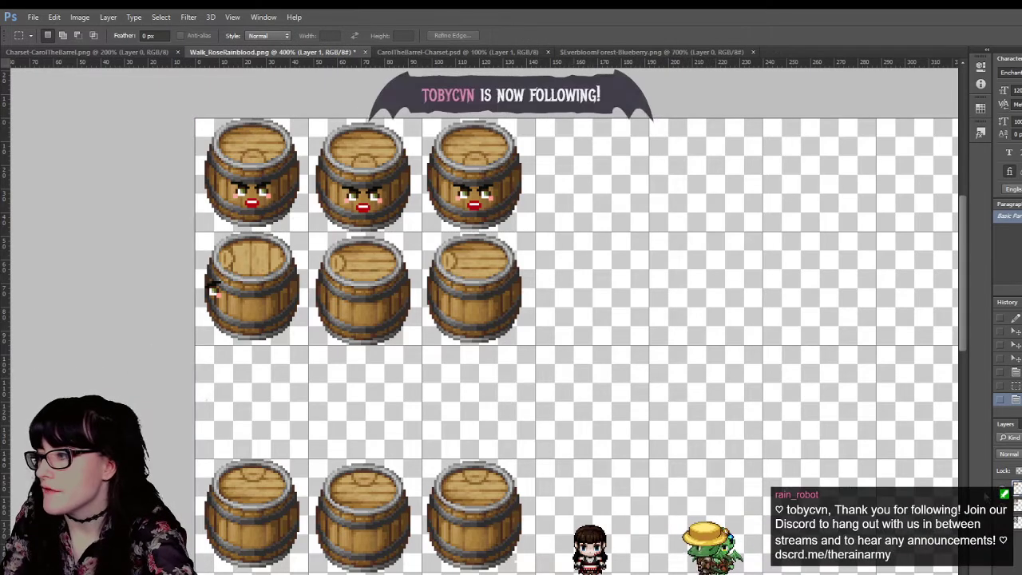
key(ctrl+j)
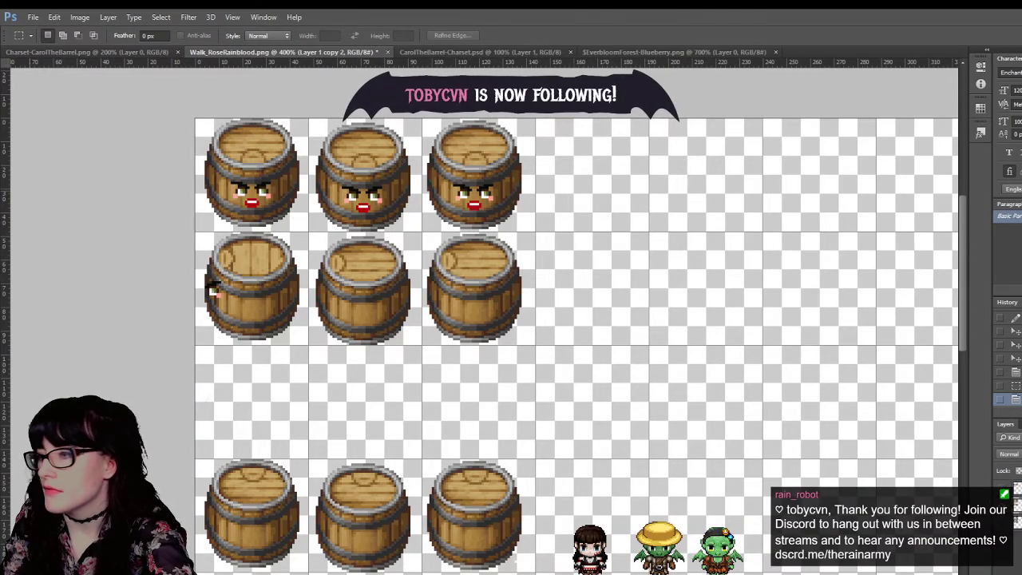
Step: Delete the side-view barrel row from the main sheet layer, deselect, and check the sheet by toggling layer visibility
mouse_move(676, 232)
mouse_down()
mouse_move(195, 385)
mouse_move(195, 399)
mouse_up()
key(Delete)
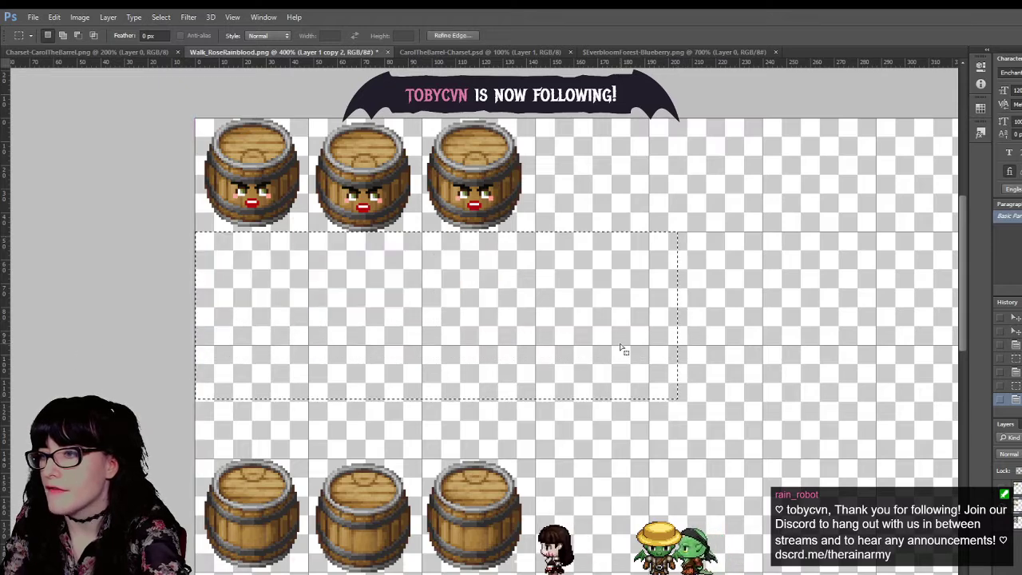
key(ctrl+d)
click(1017, 504)
click(1001, 504)
click(1002, 505)
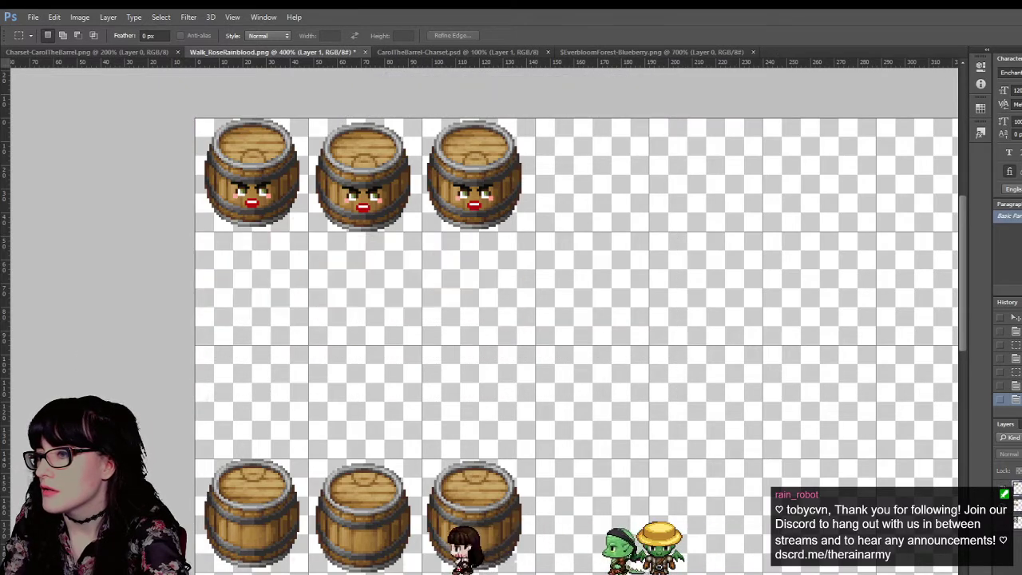
click(1002, 504)
click(1002, 505)
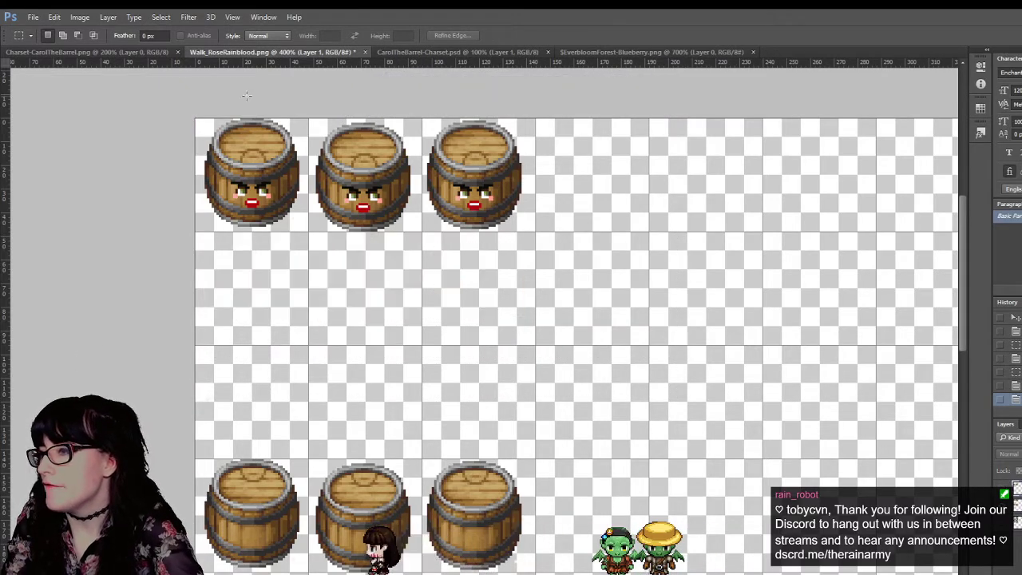
Step: Save a copy of the sheet as Walk_CarolTheBarrel.png and look over its front and back barrel rows
click(34, 16)
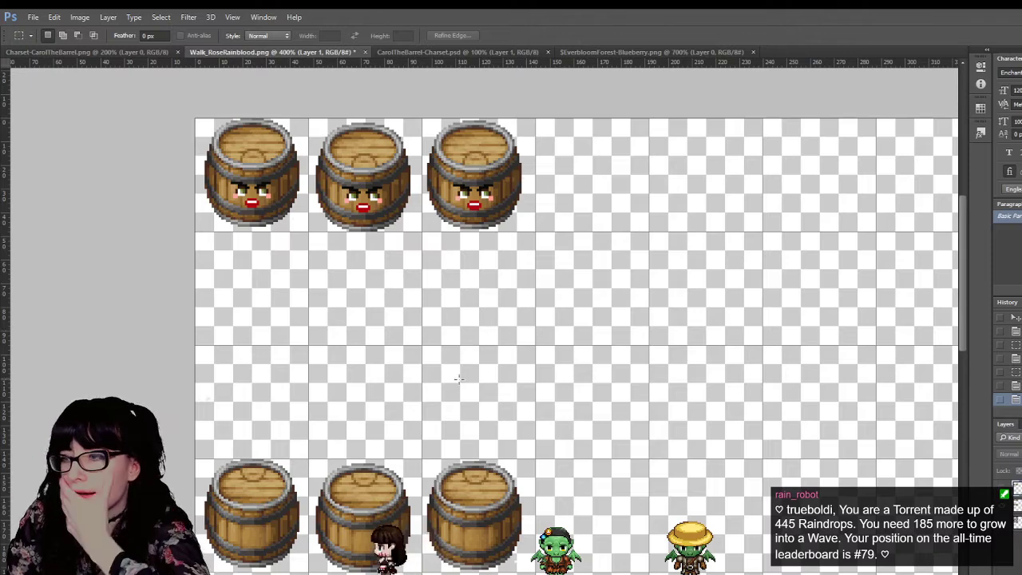
scroll(389, 486, down, 3)
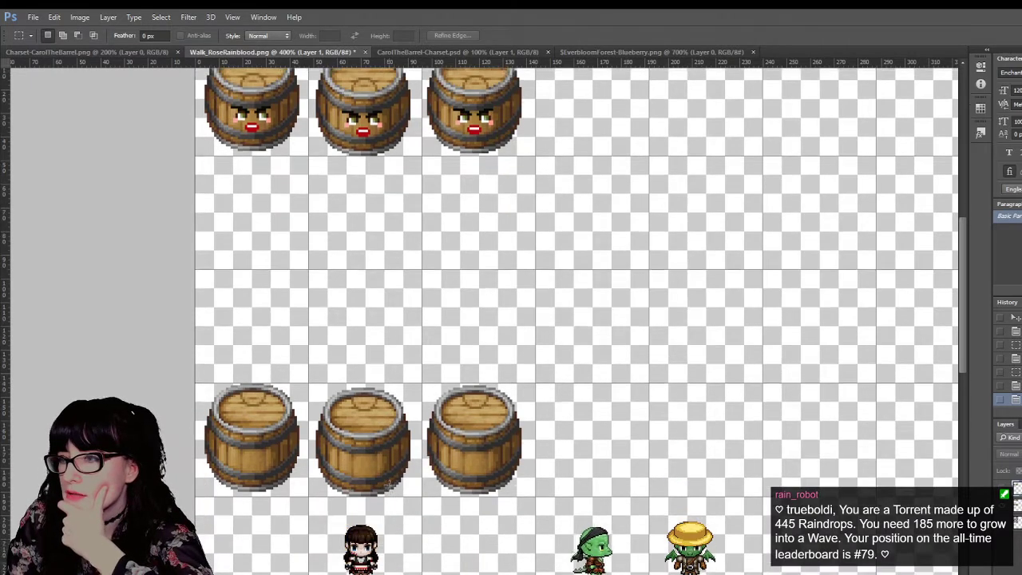
scroll(389, 485, up, 3)
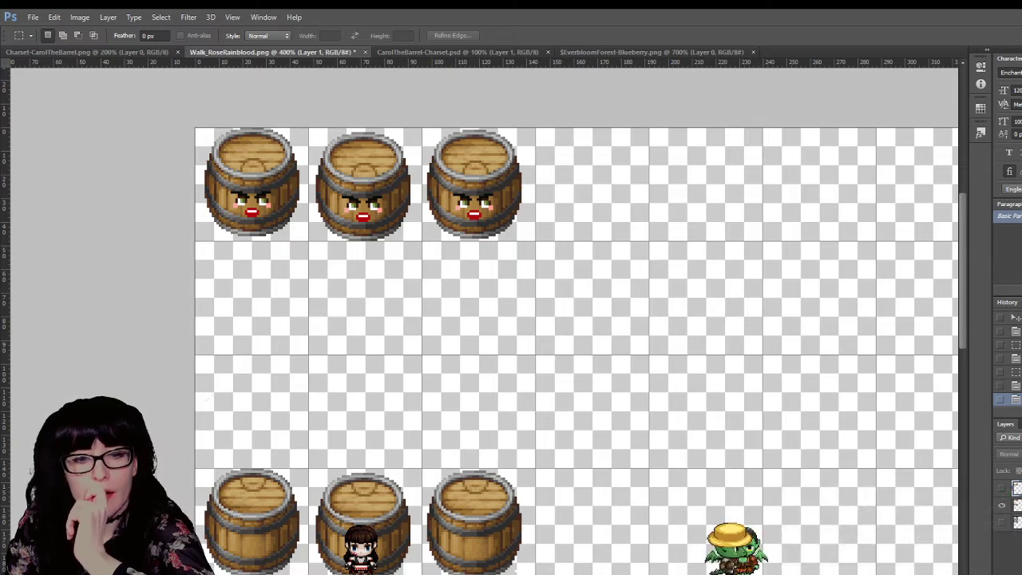
Step: Switch to RPG Maker, open event EV018 and duplicate the EV019 movement route just before the Control Self Switch command
key(alt+Tab)
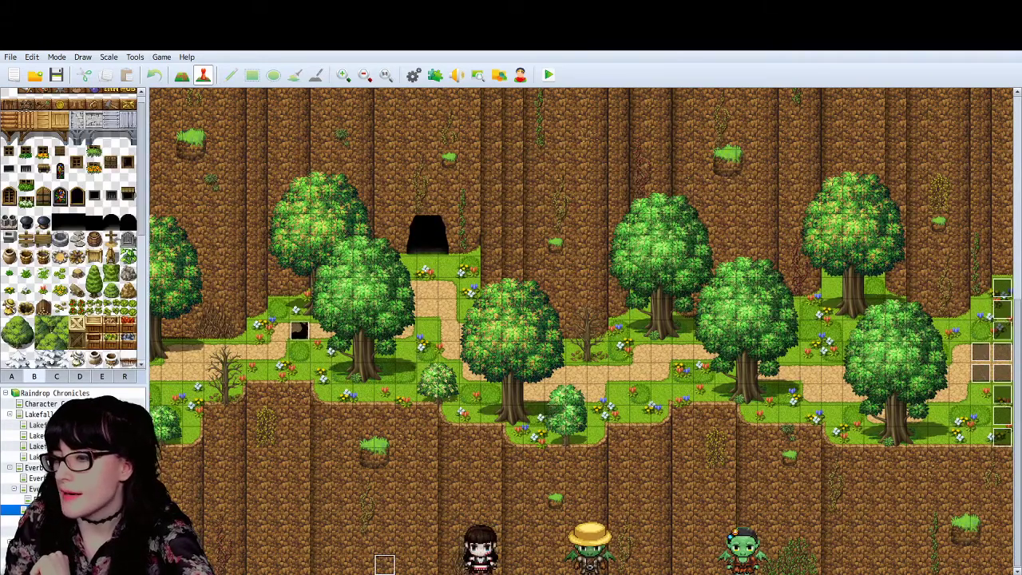
click(385, 574)
double_click(373, 352)
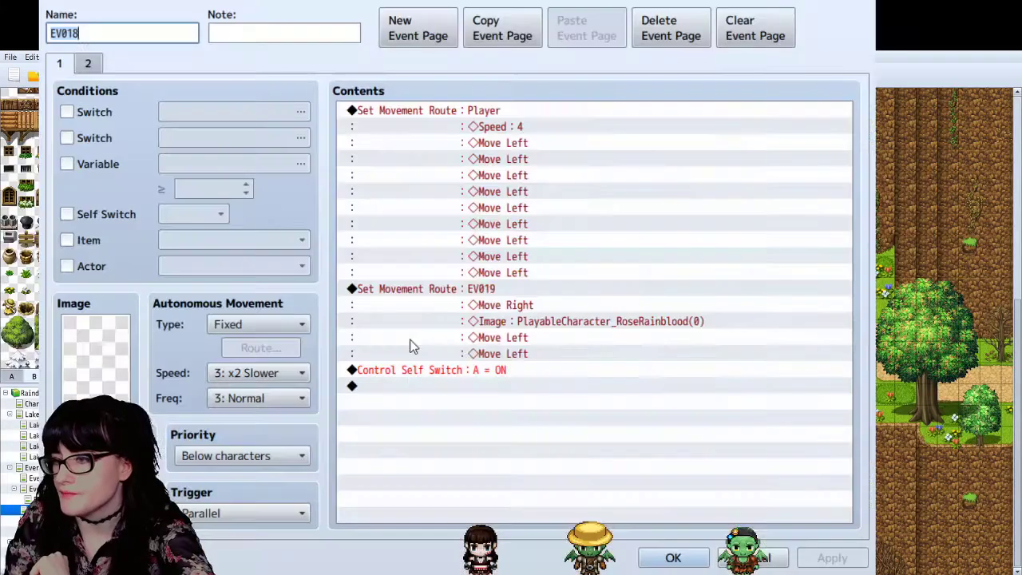
click(462, 293)
click(412, 305)
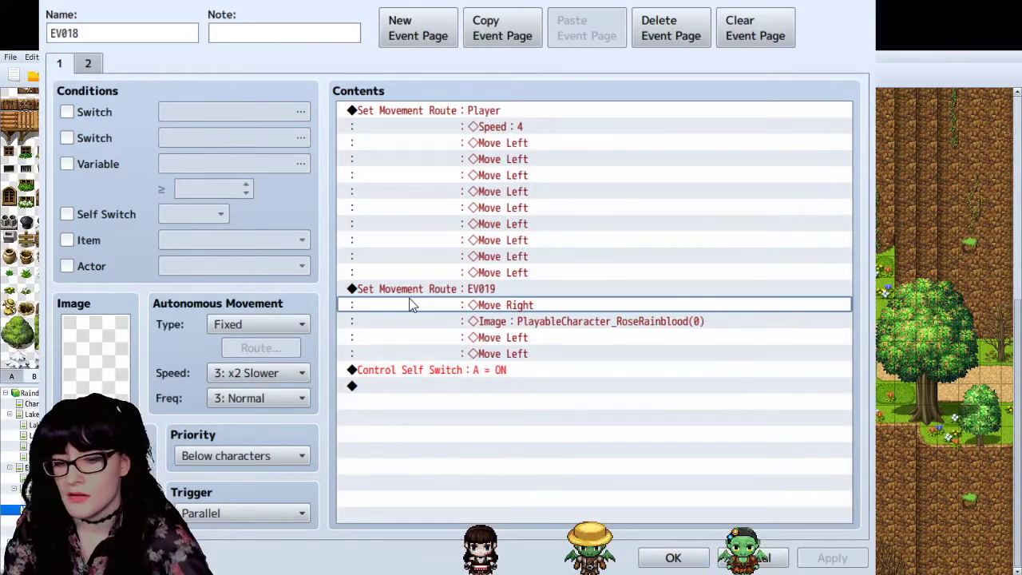
click(434, 318)
key(ctrl+c)
click(441, 370)
key(ctrl+v)
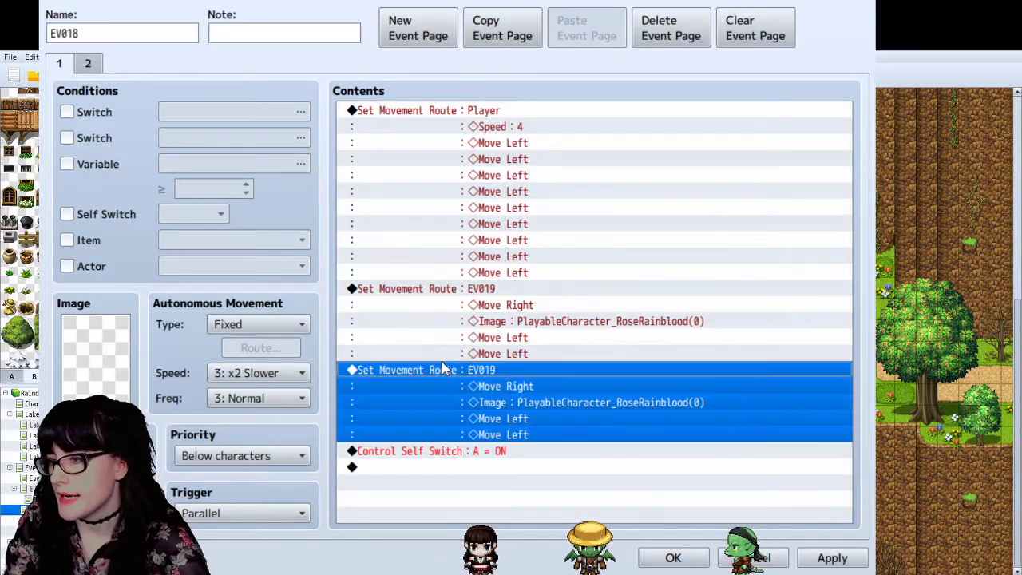
Step: Open the duplicated EV019 route, leave it as it is, accept the changes to EV018 and return to the map
double_click(467, 391)
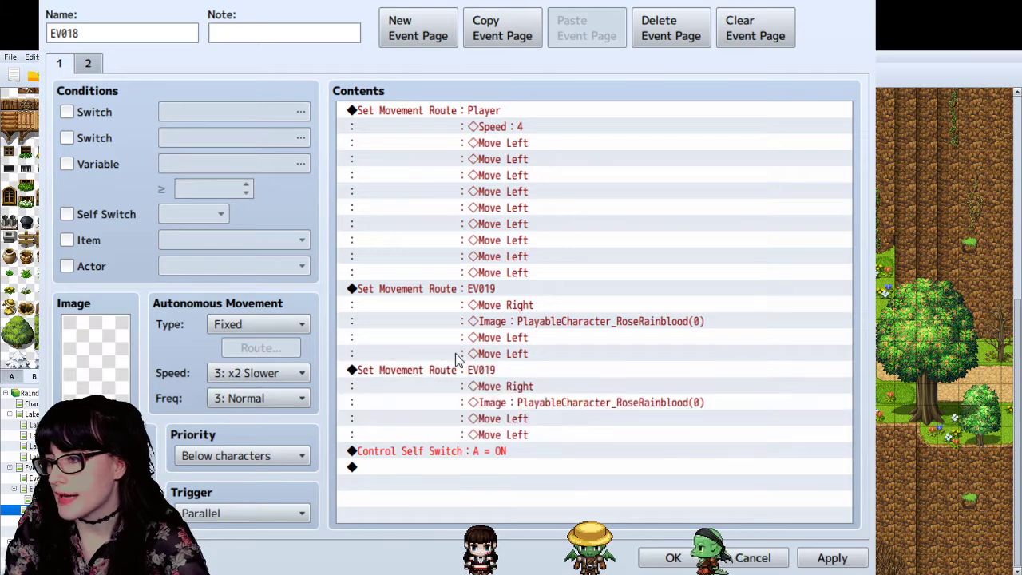
click(841, 486)
click(772, 557)
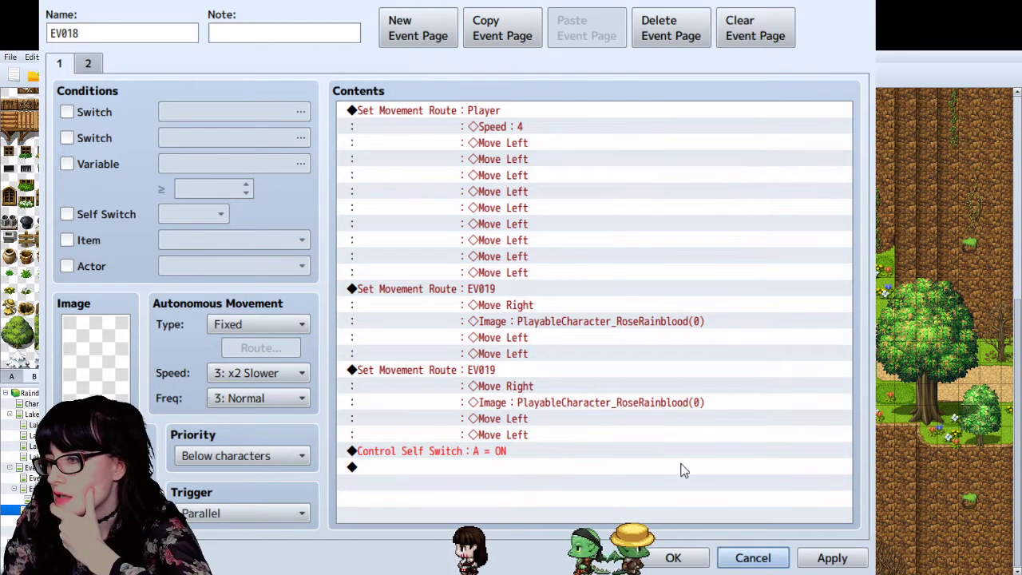
click(673, 557)
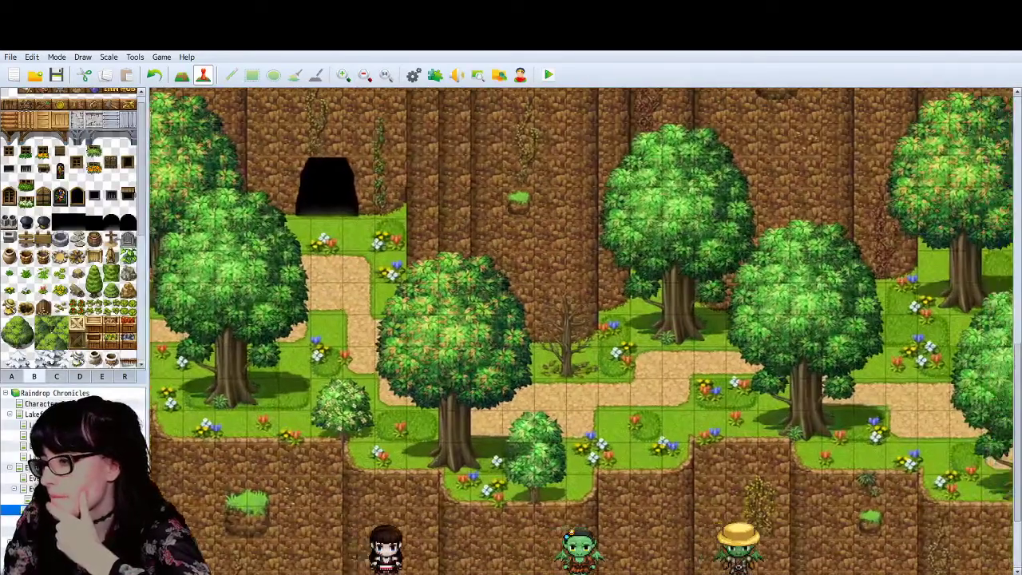
click(343, 74)
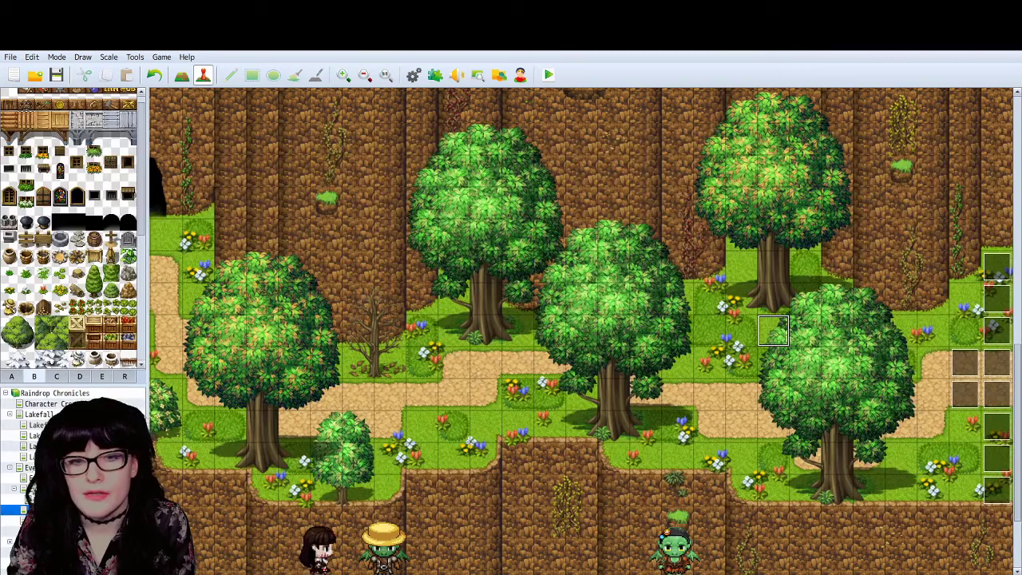
Step: Switch to Discord and upload Walk_CarolTheBarrel.png to the general-idea-discussion channel without a comment
key(alt+Tab)
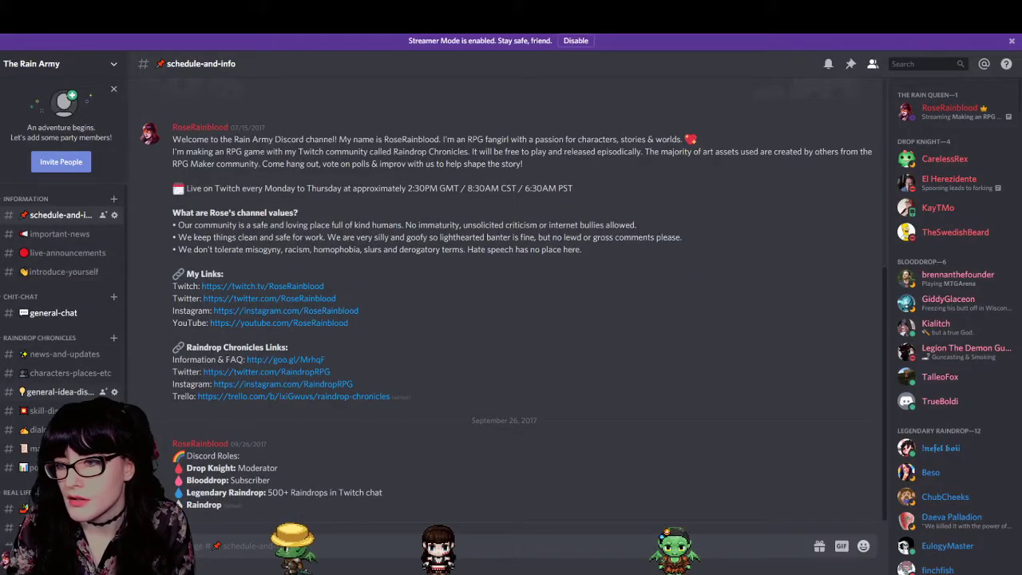
click(55, 392)
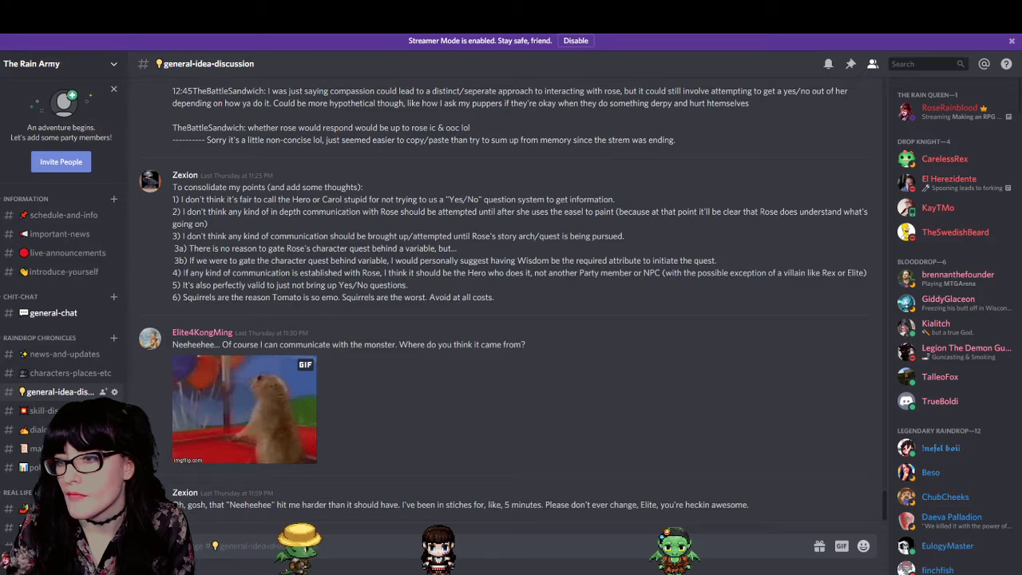
key(ctrl+v)
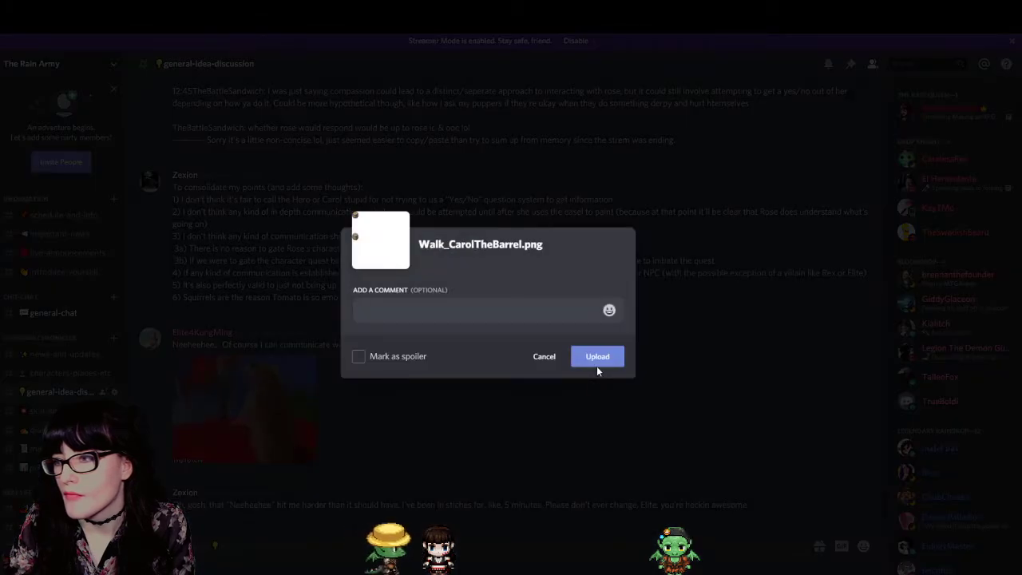
click(605, 360)
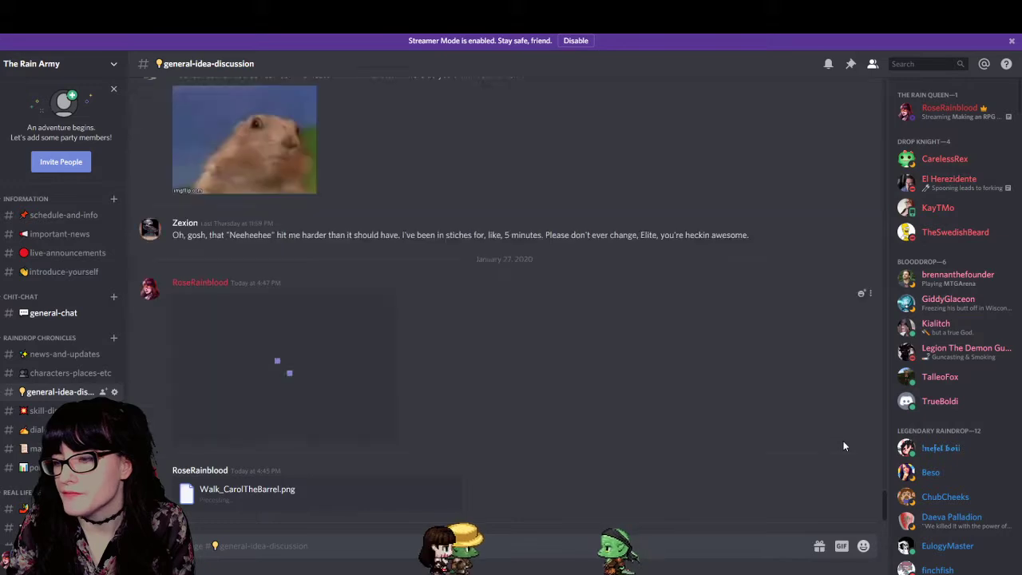
Step: Open the uploaded barrel sheet at its original size, inspect it enlarged, and return to the channel
click(298, 388)
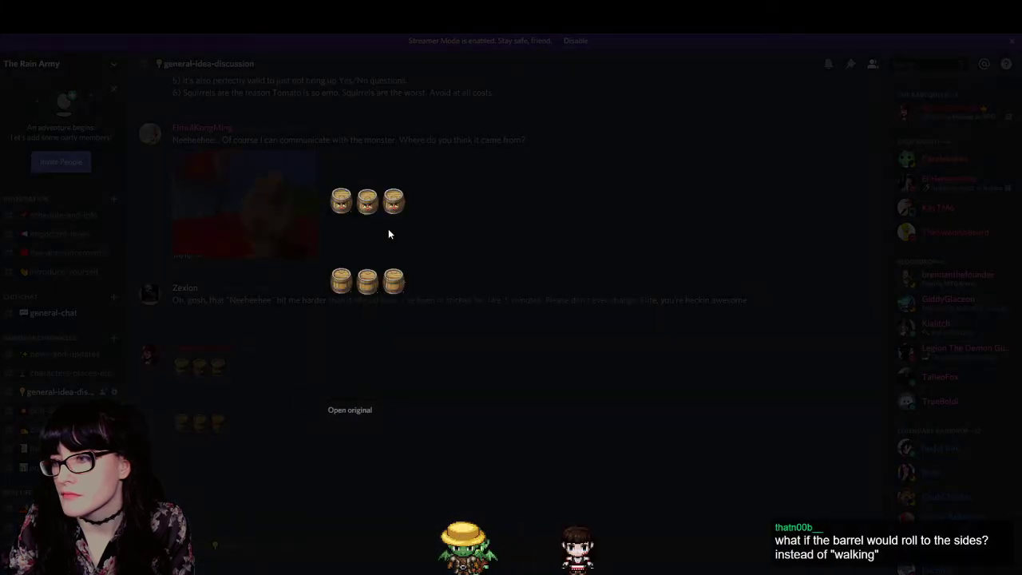
click(359, 415)
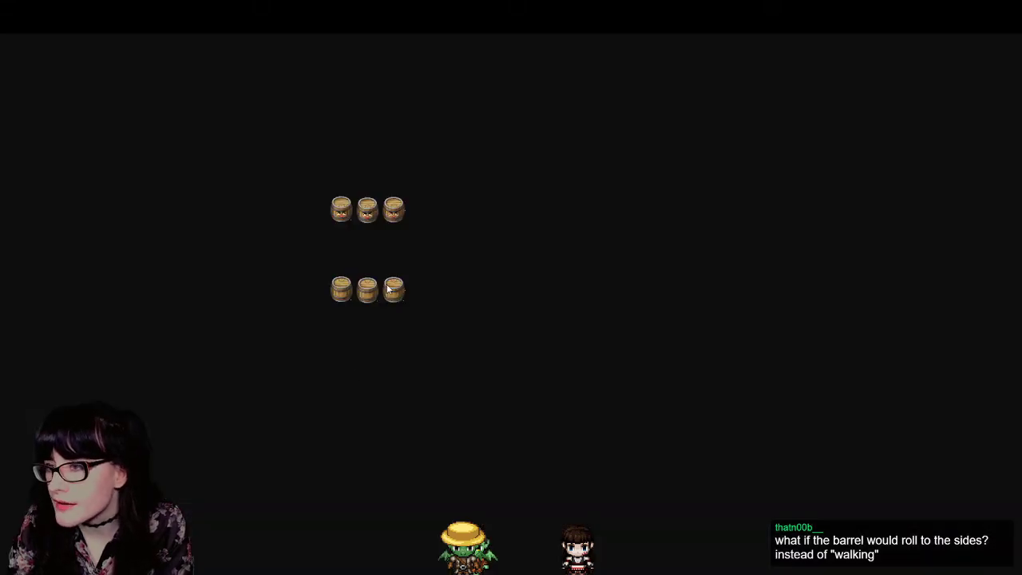
click(385, 258)
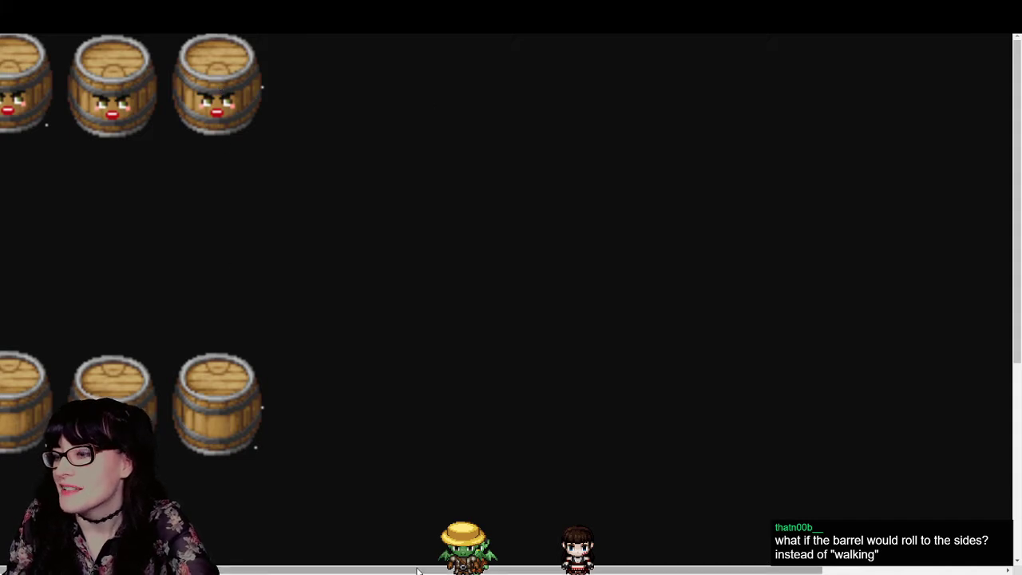
key(alt+Tab)
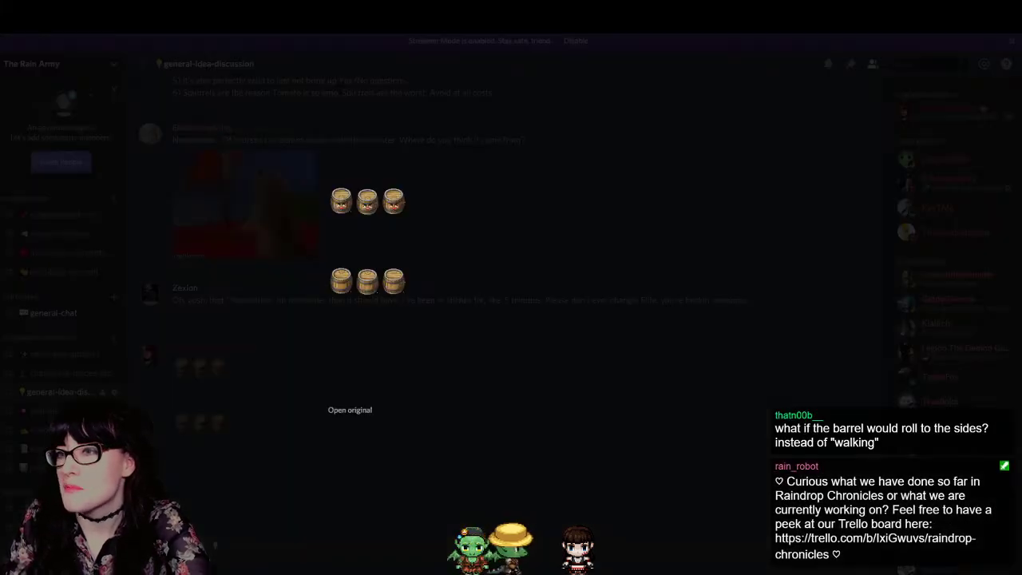
click(605, 407)
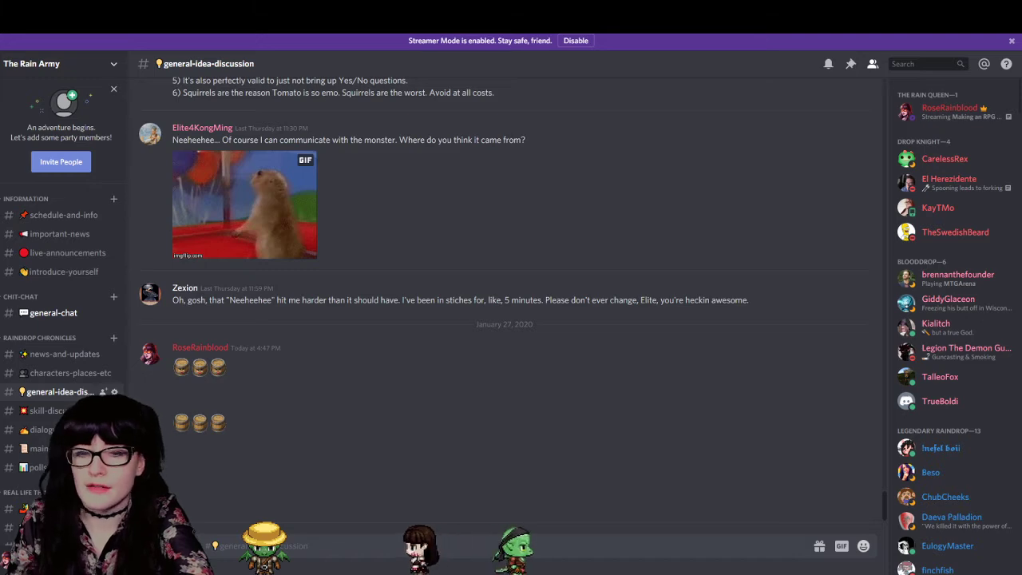
key(alt+Tab)
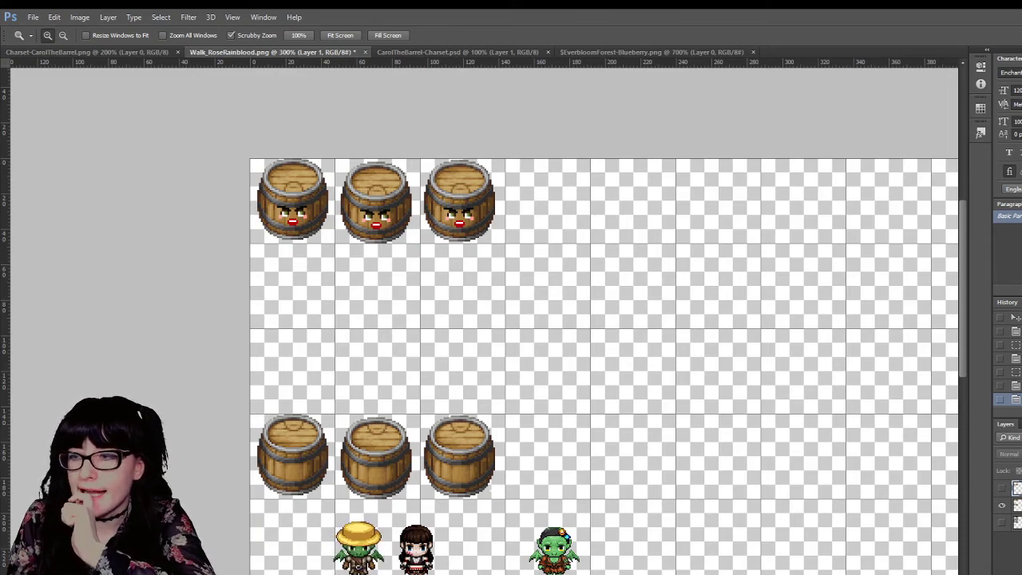
key(alt+Tab)
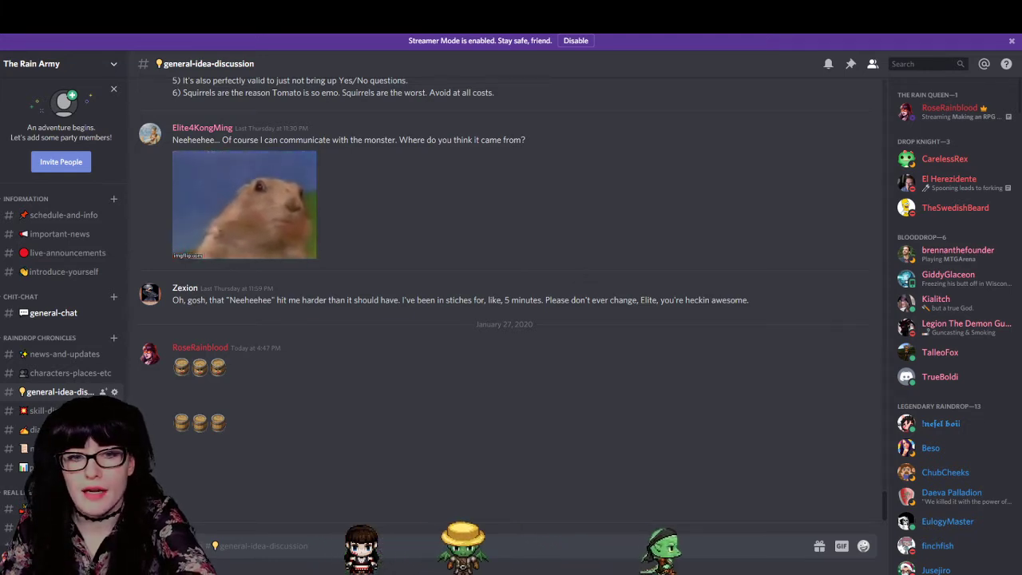
key(alt+Tab)
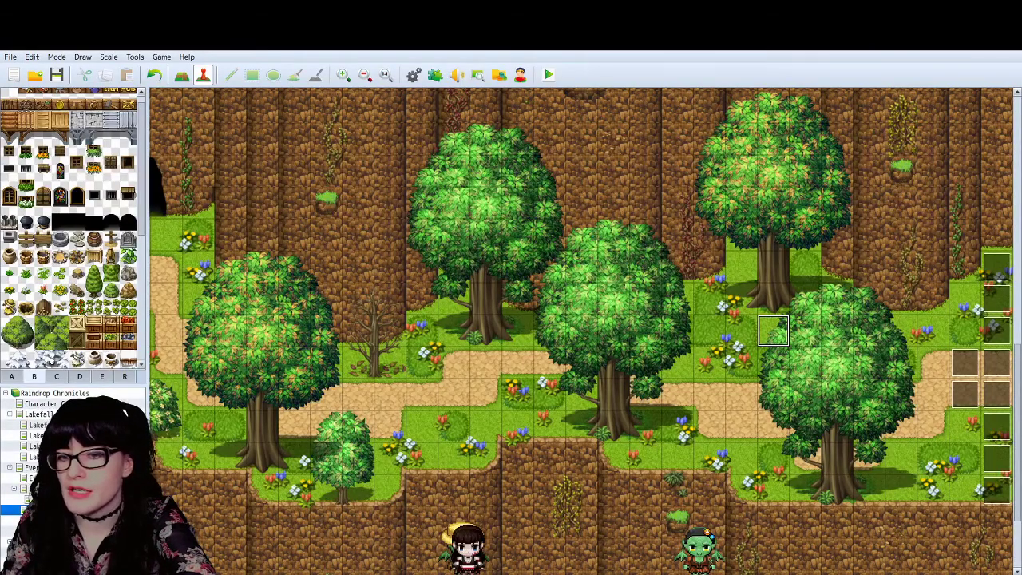
Step: Switch back to Discord and upload the Walk_CarolTheBarrel.png file to the general-idea-discussion channel again
key(alt+Tab)
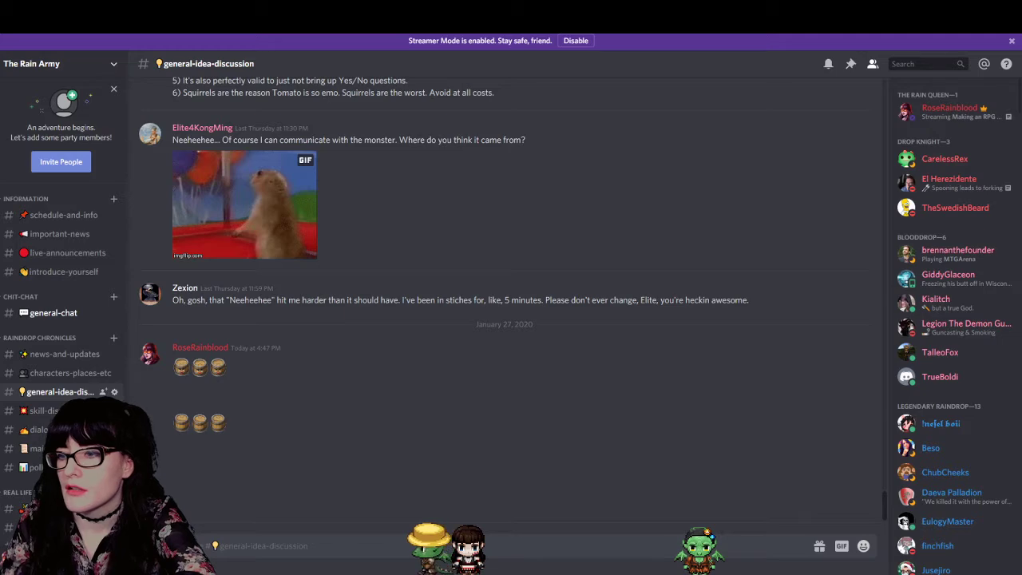
drag(95, 365, 408, 406)
click(585, 355)
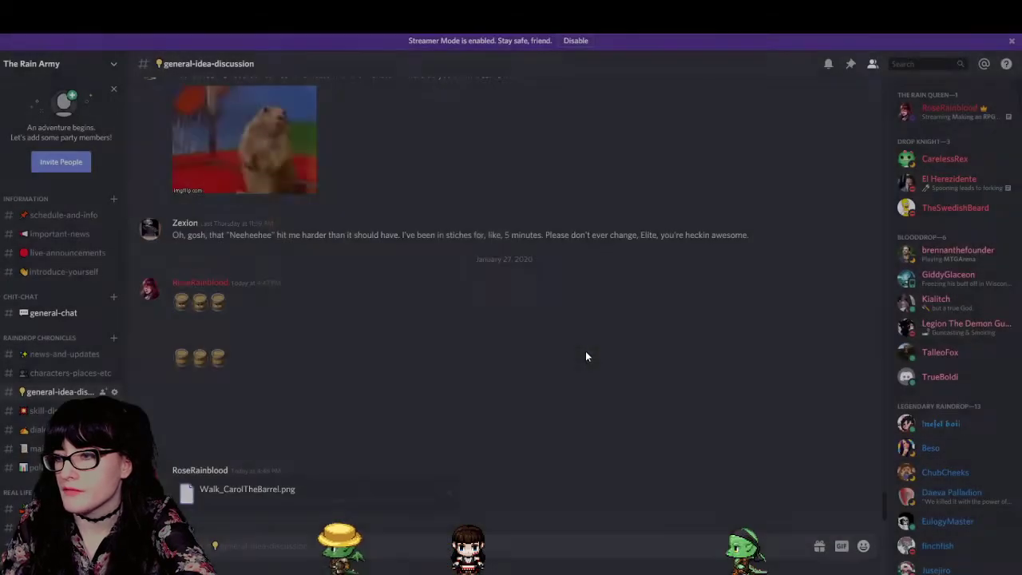
Step: Delete the older Walk_CarolTheBarrel.png post from the general-idea-discussion channel
click(871, 202)
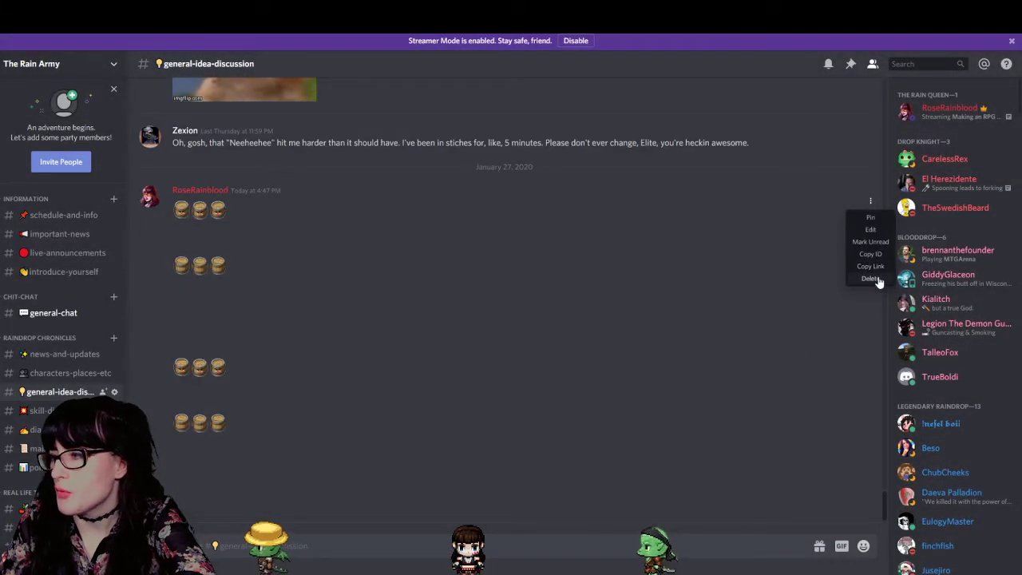
click(870, 278)
click(570, 373)
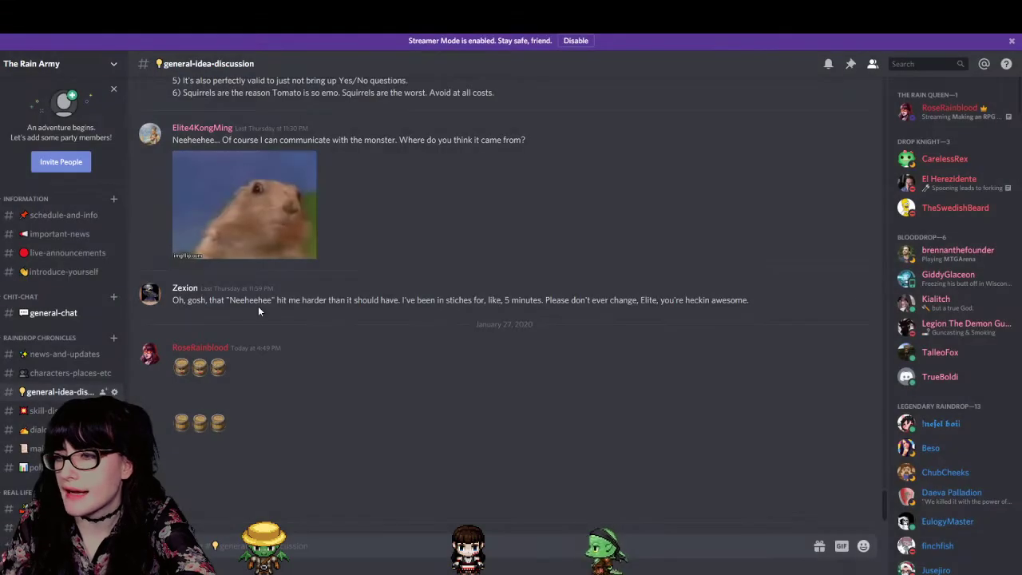
Step: Inspect the remaining barrel sheet enlarged twice and return to the channel
click(215, 390)
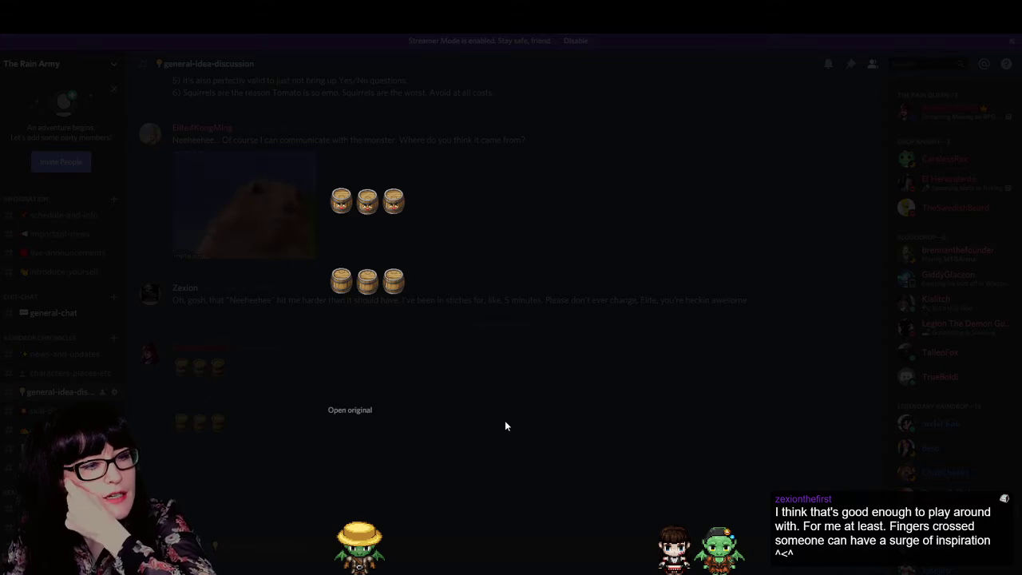
click(505, 420)
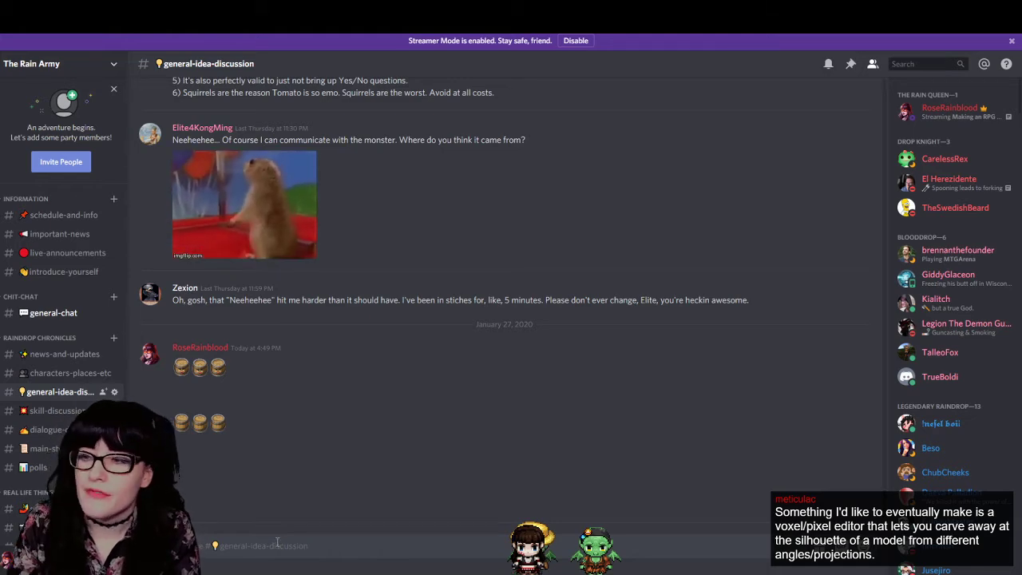
click(236, 389)
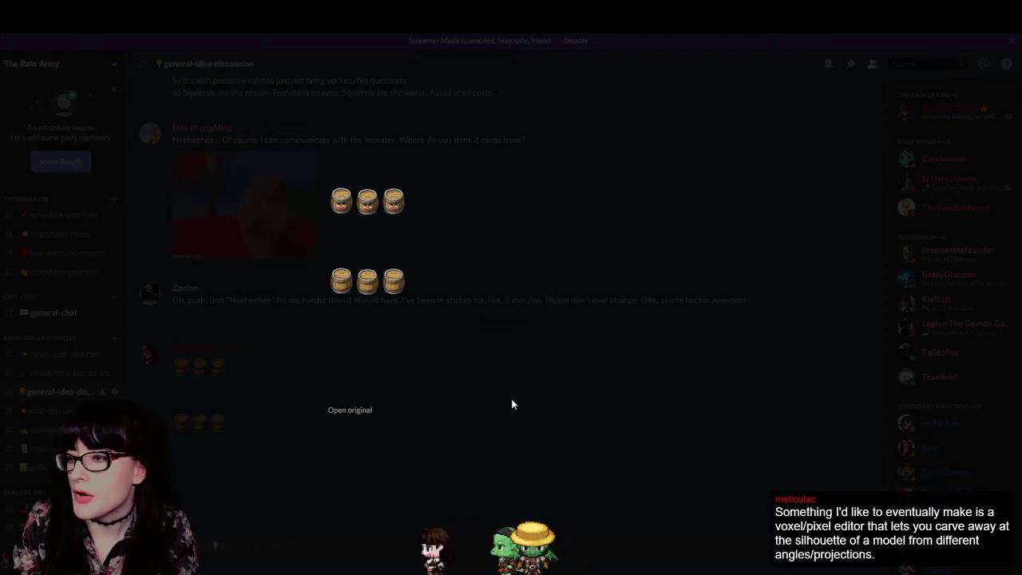
click(389, 515)
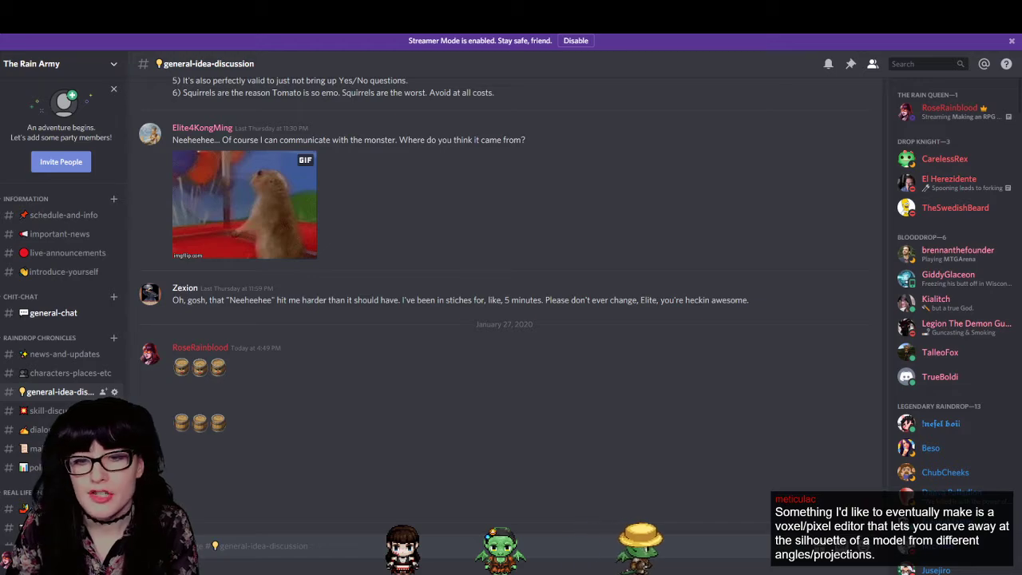
Step: Switch to Photoshop, close the $EverbloomForest-Blueberry.png sheet and bring up the Walk_RoseRainblood.png document
key(alt+Tab)
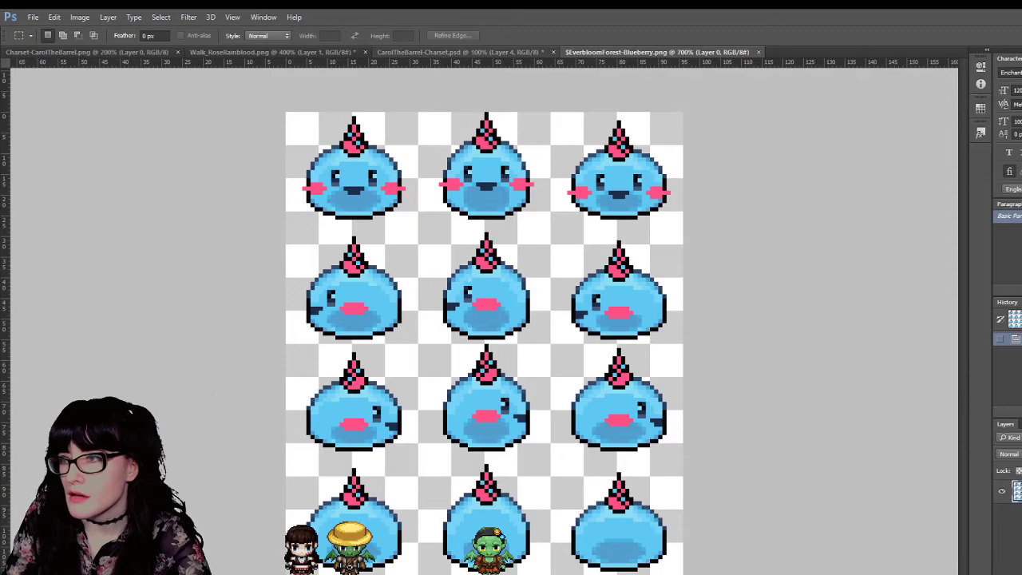
click(757, 53)
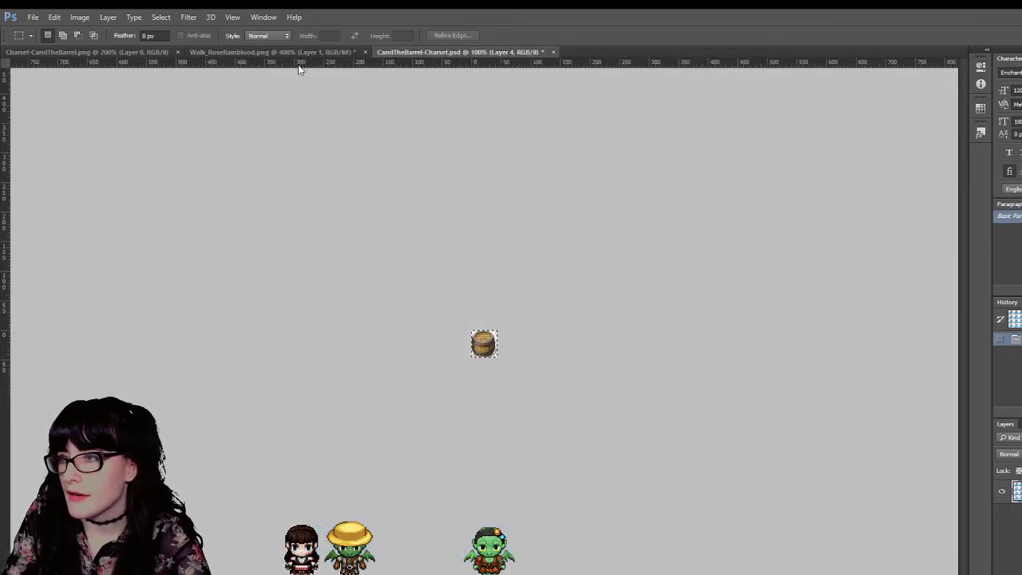
click(237, 53)
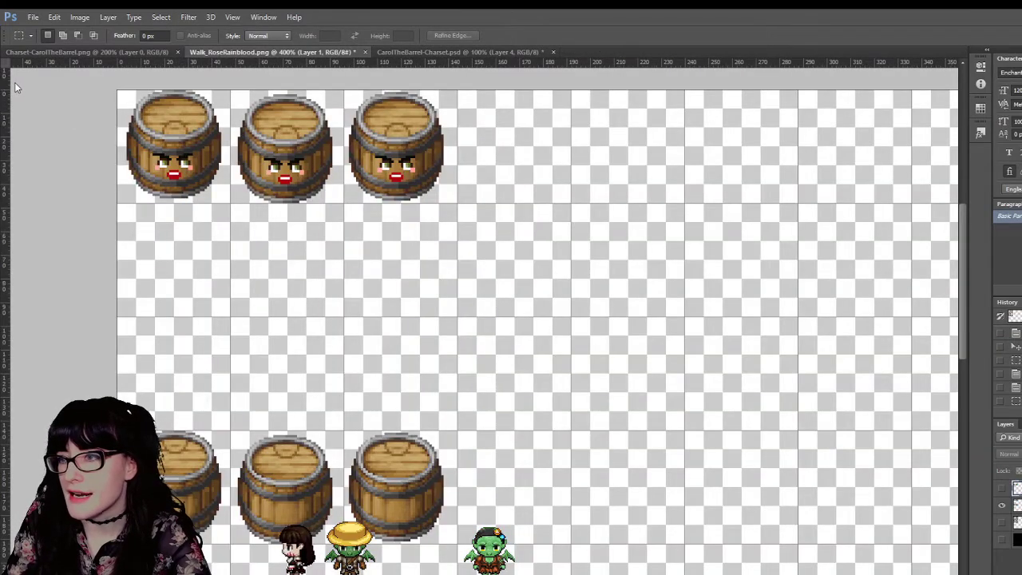
Step: Compare with CarolTheBarrel-Charset.psd and toggle the side-view barrel layer in Walk_RoseRainblood.png, leaving it hidden
key(v)
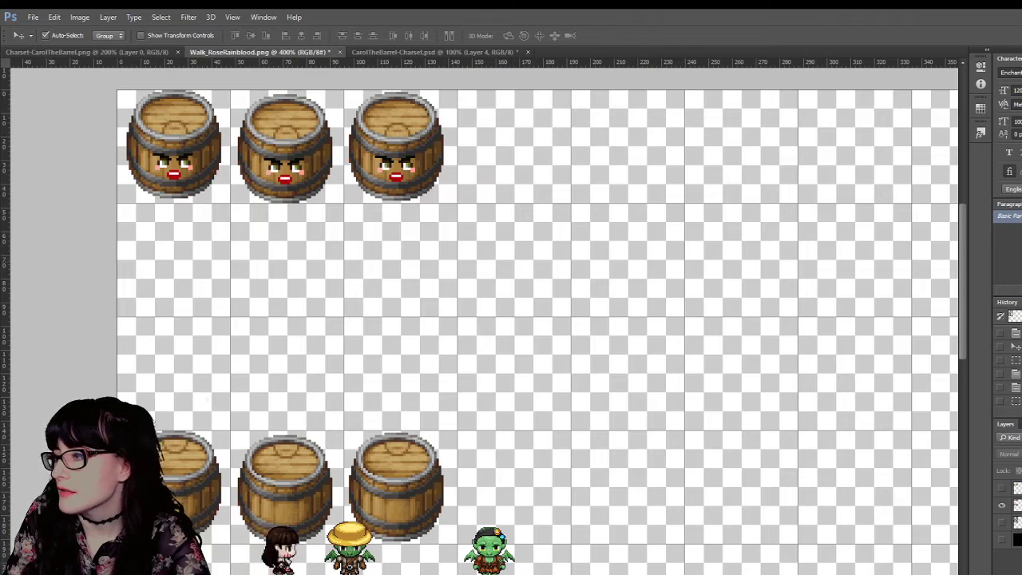
click(1018, 488)
click(479, 53)
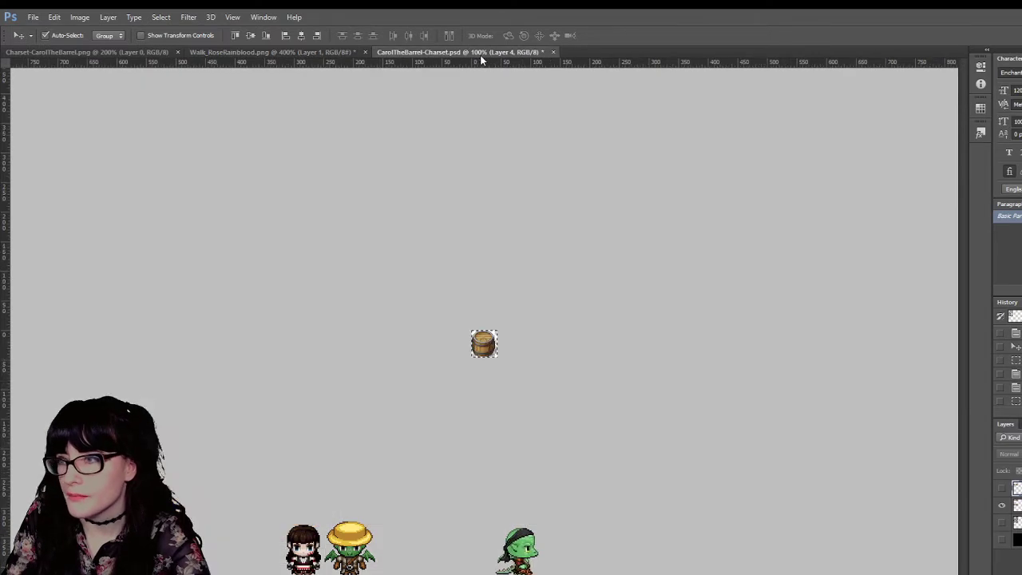
click(309, 52)
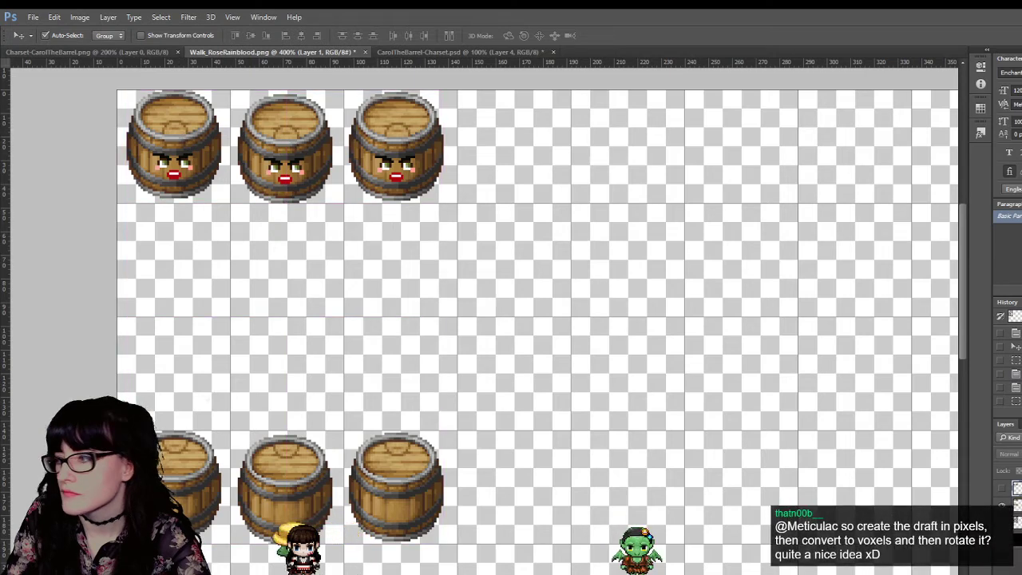
click(997, 490)
click(999, 490)
click(999, 490)
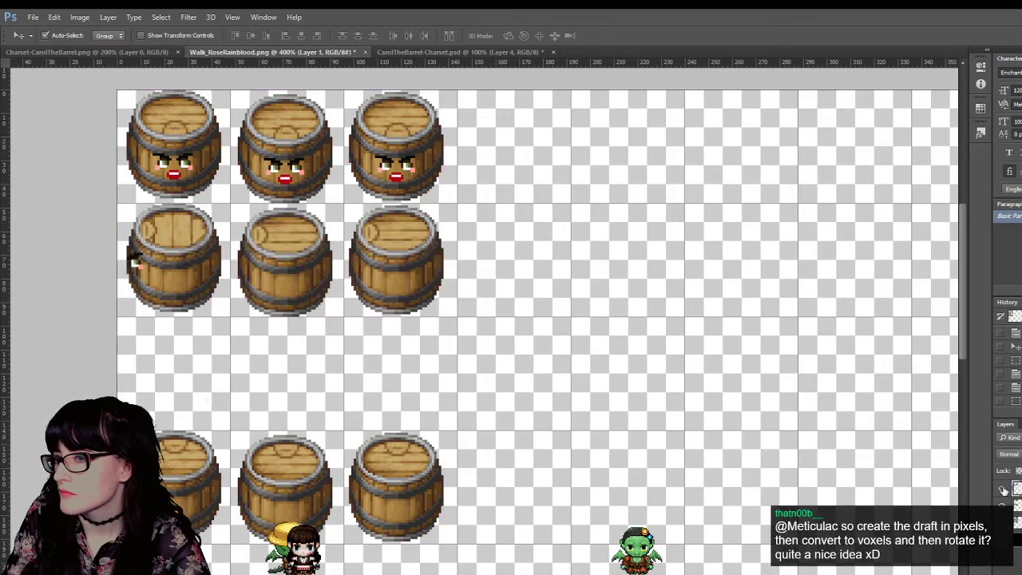
click(999, 490)
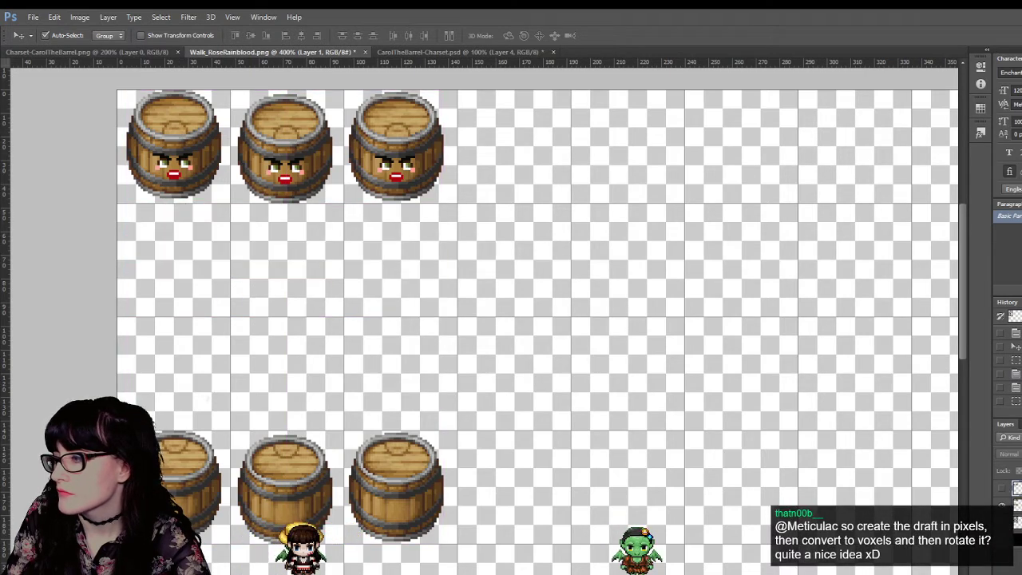
Step: Copy the plain barrel from CarolTheBarrel-Charset.psd into the fourth cell of the walk sheet's first row and remove its shadow
click(489, 53)
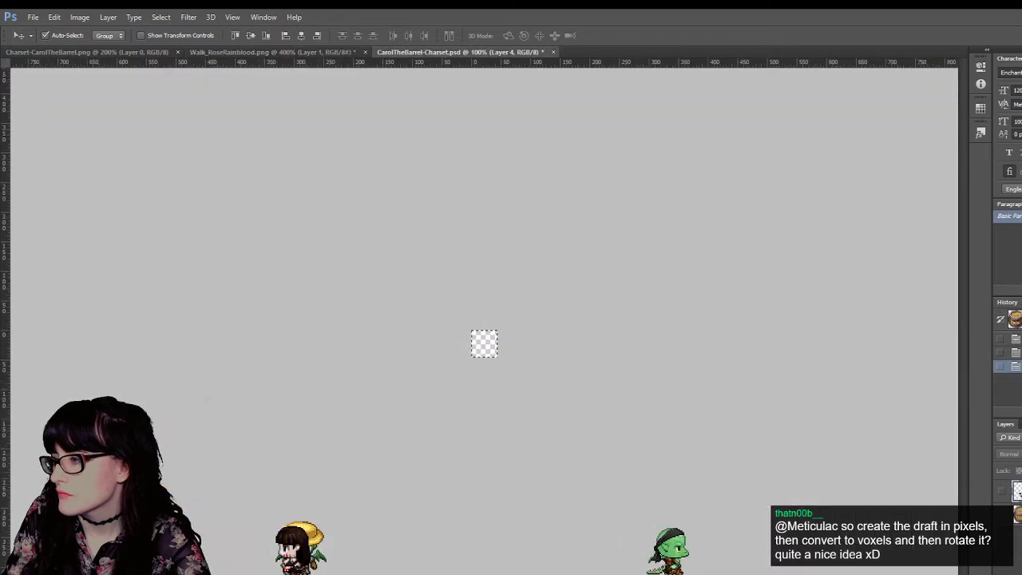
key(ctrl+v)
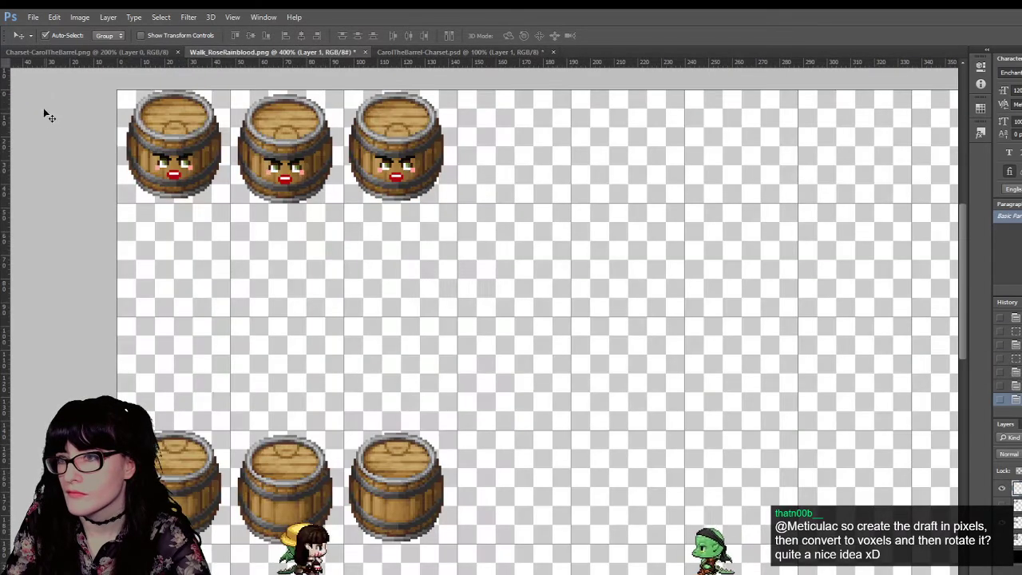
key(ctrl+v)
drag(482, 344, 502, 145)
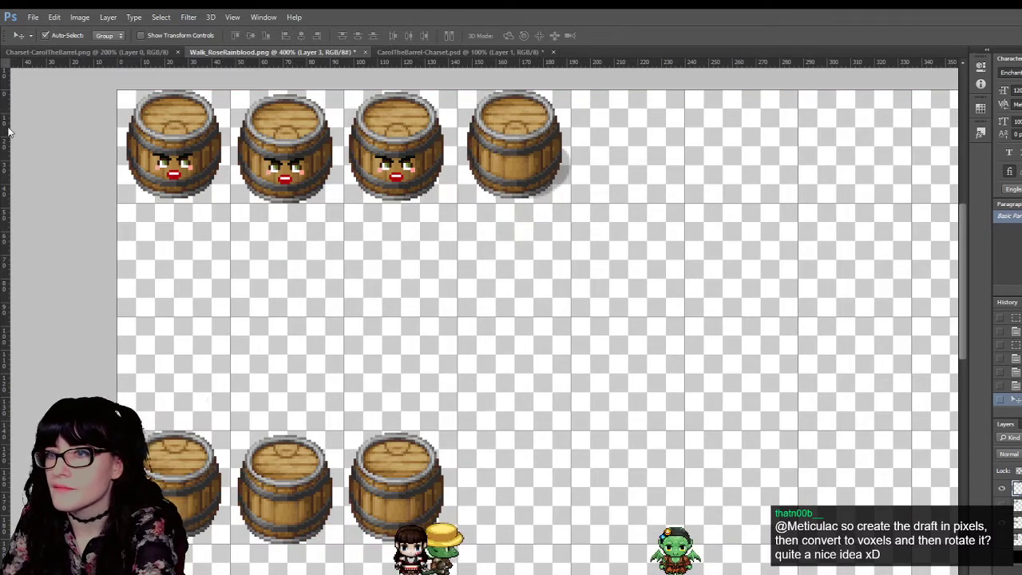
key(w)
click(563, 176)
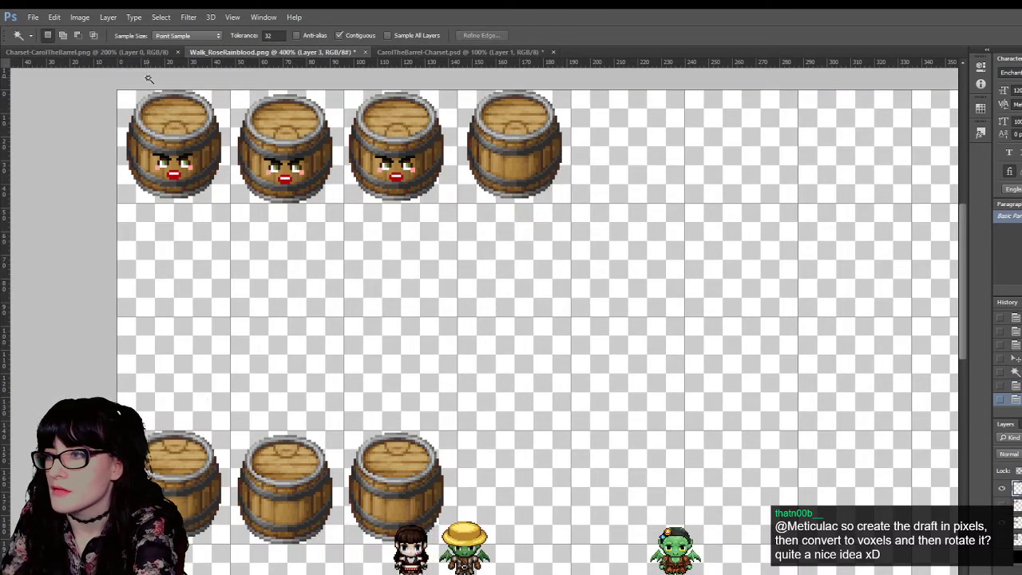
Step: Try nudging the fourth-cell plain barrel sideways within its cell and put it back
key(v)
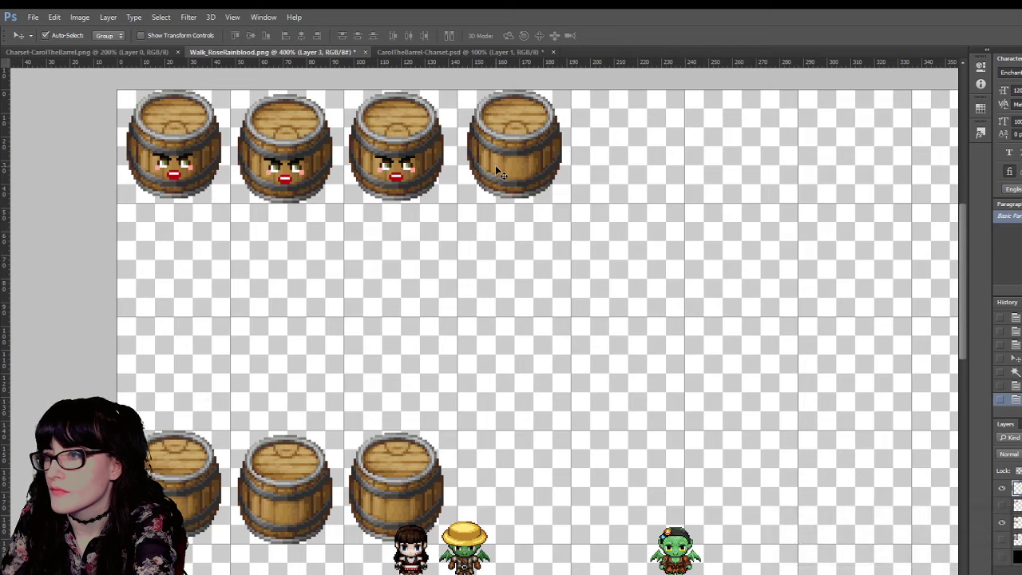
key(Left)
key(Left)
key(Right)
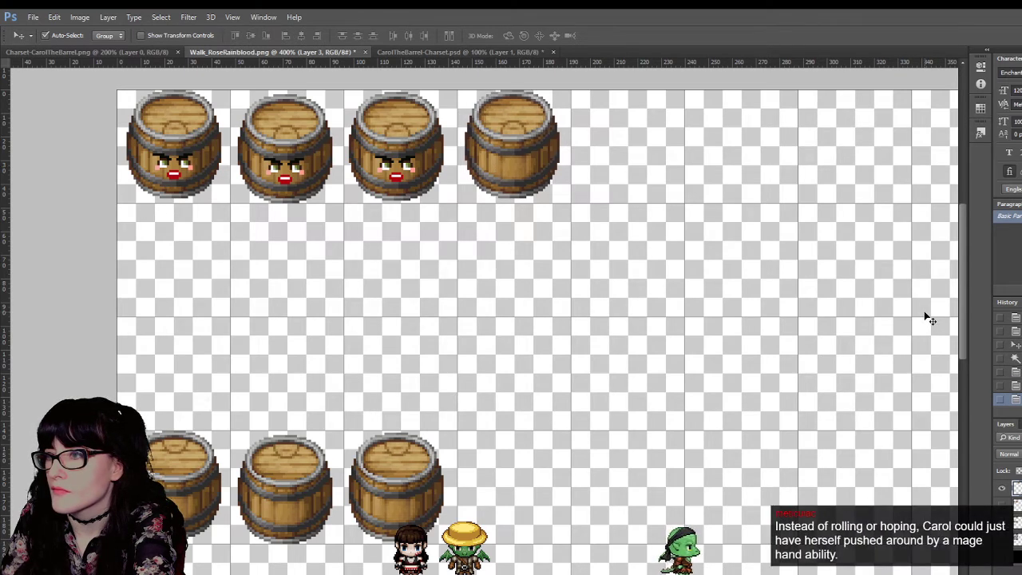
key(Right)
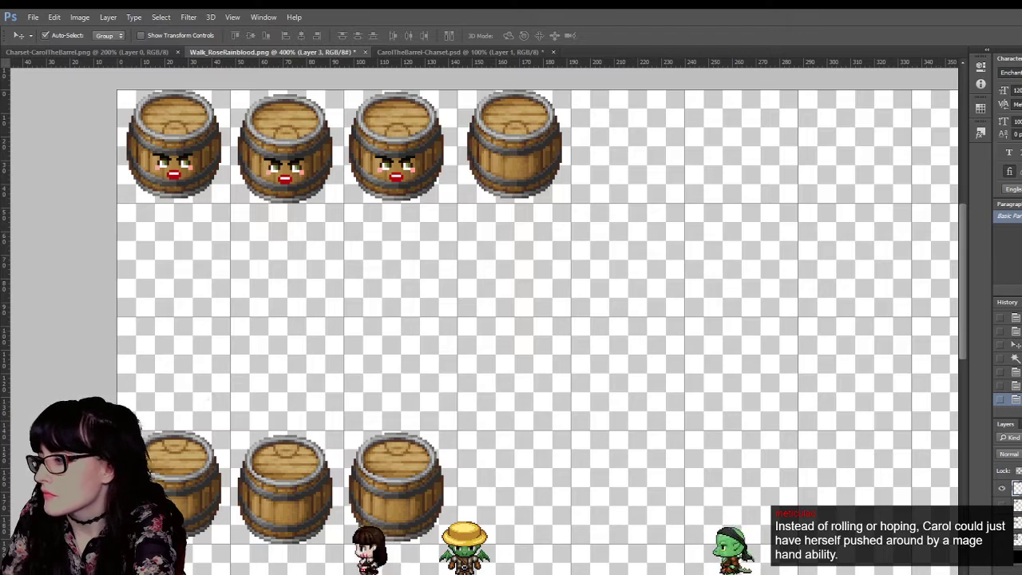
Step: Duplicate the plain barrel into the fifth and sixth cells of the first row, slightly lower, and nudge both copies sideways into alignment
alt+drag(521, 145, 634, 145)
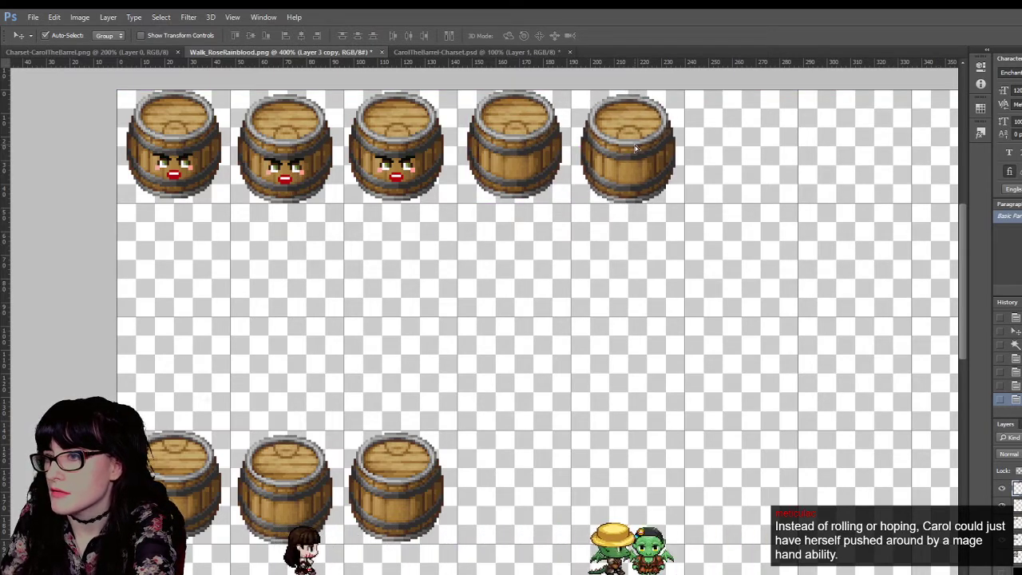
key(Left)
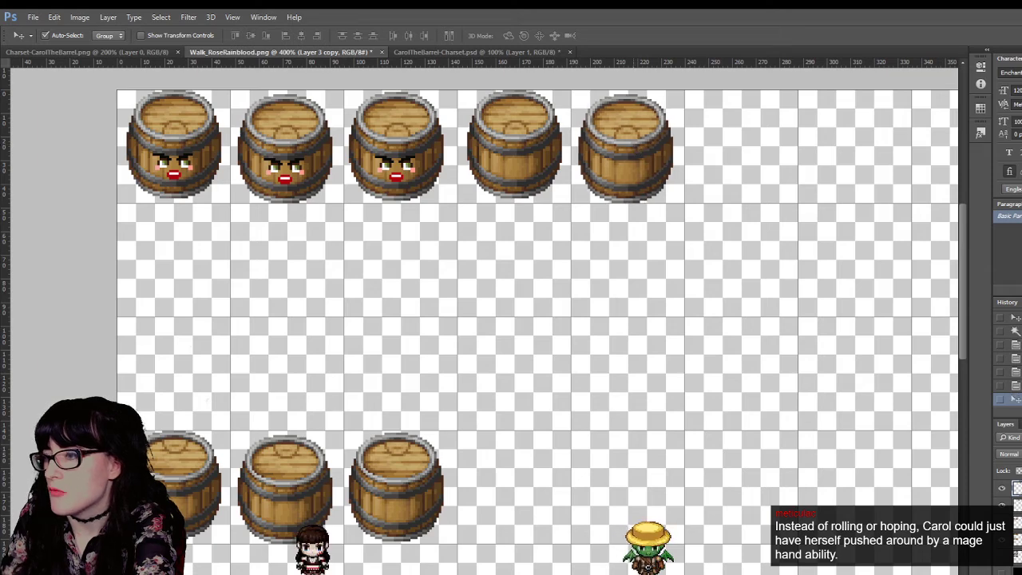
scroll(484, 319, right, 2)
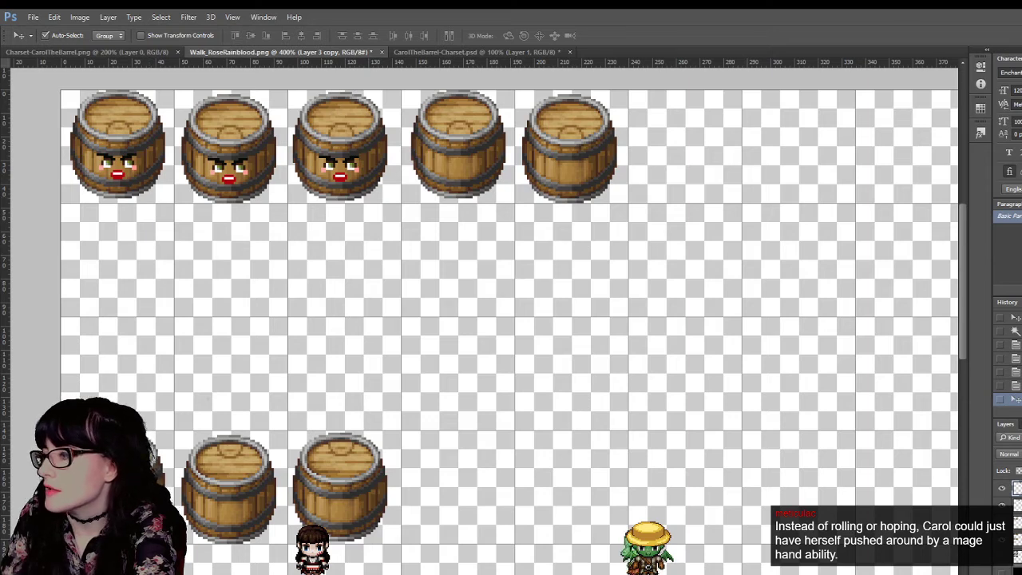
alt+drag(569, 152, 686, 147)
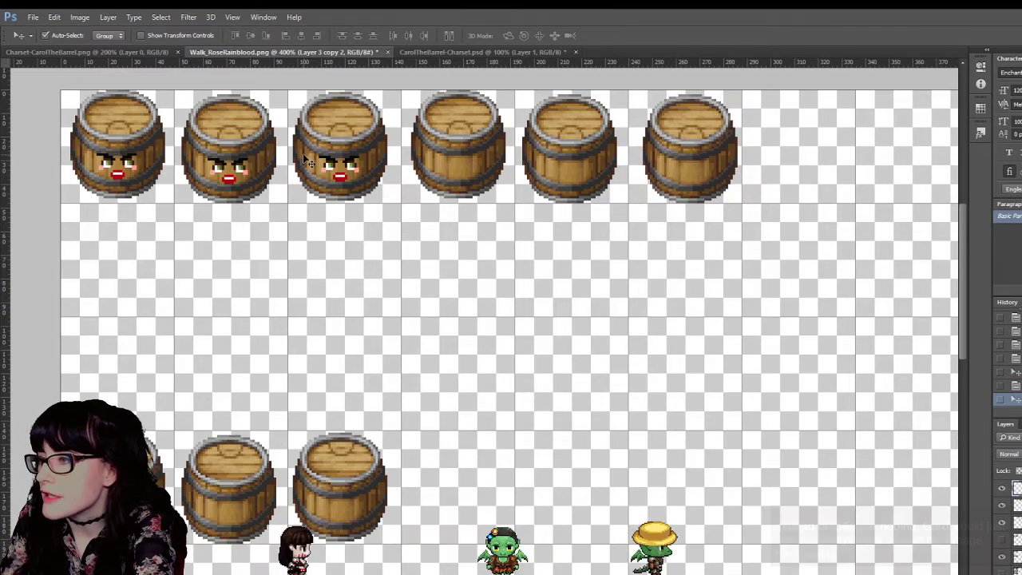
key(Left)
key(Left)
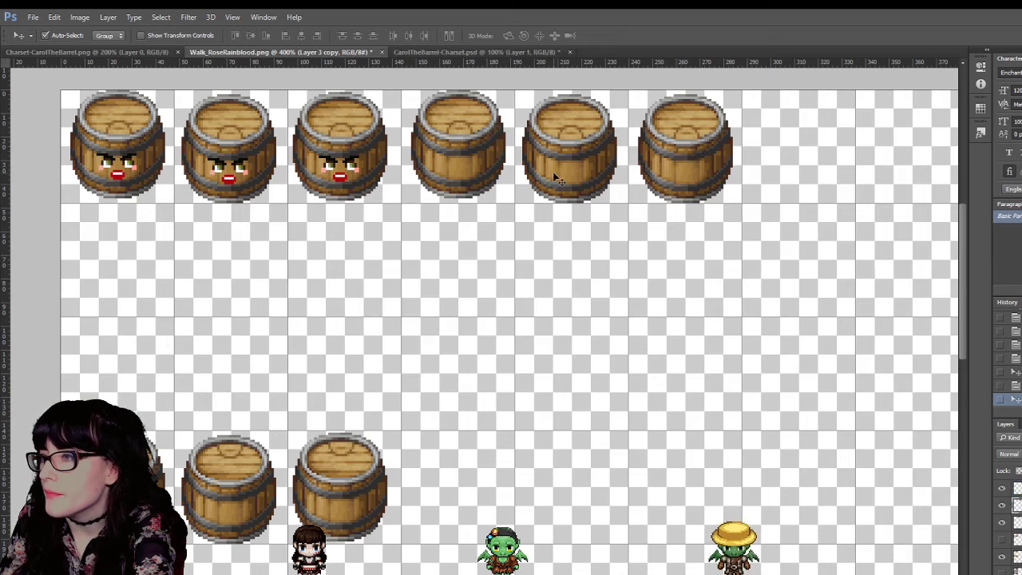
key(Right)
Step: Test the centering of the fourth, fifth and sixth barrels by nudging each one sideways and moving it back
click(450, 154)
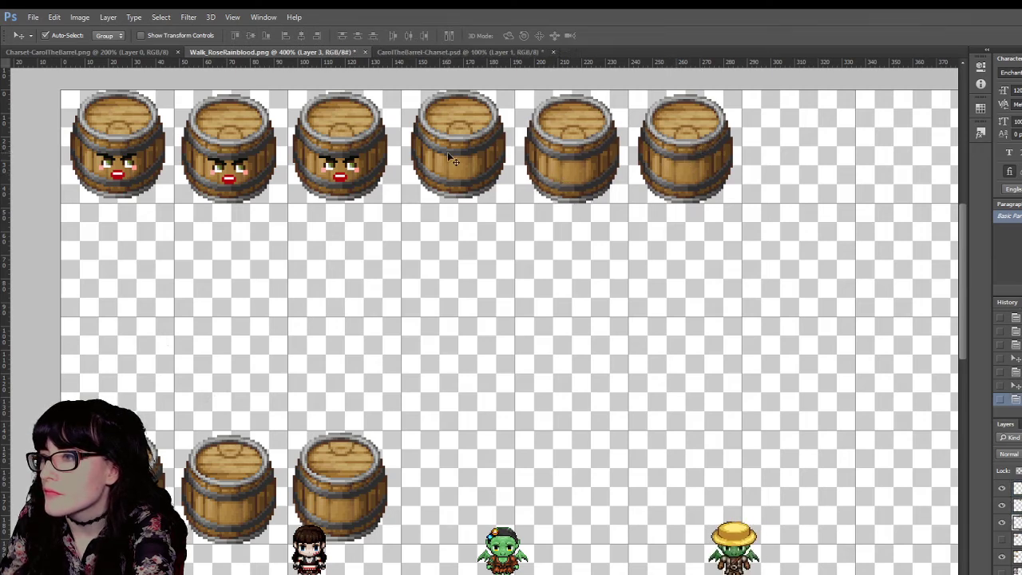
key(Left)
key(Left)
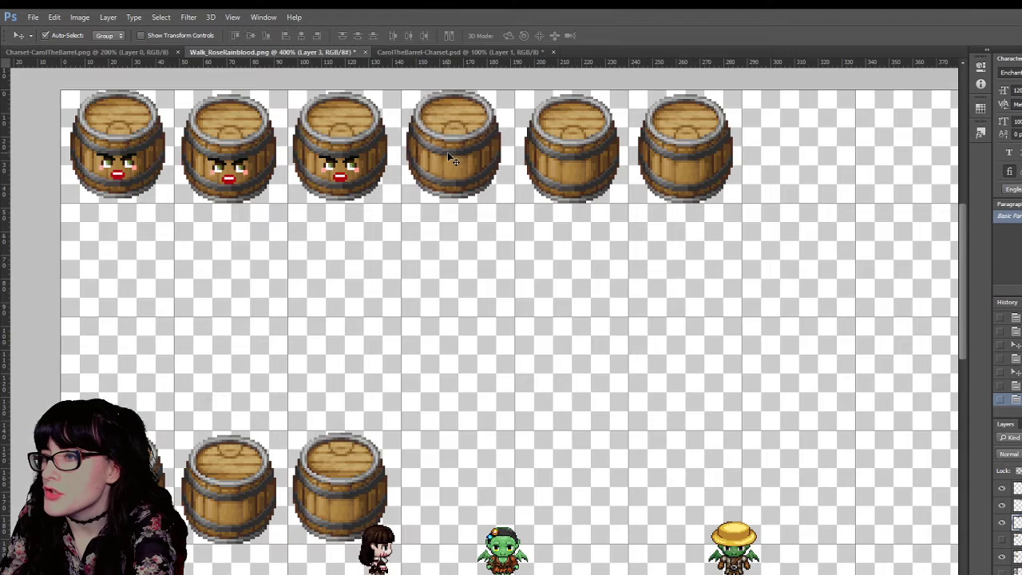
key(Right)
key(ctrl+j)
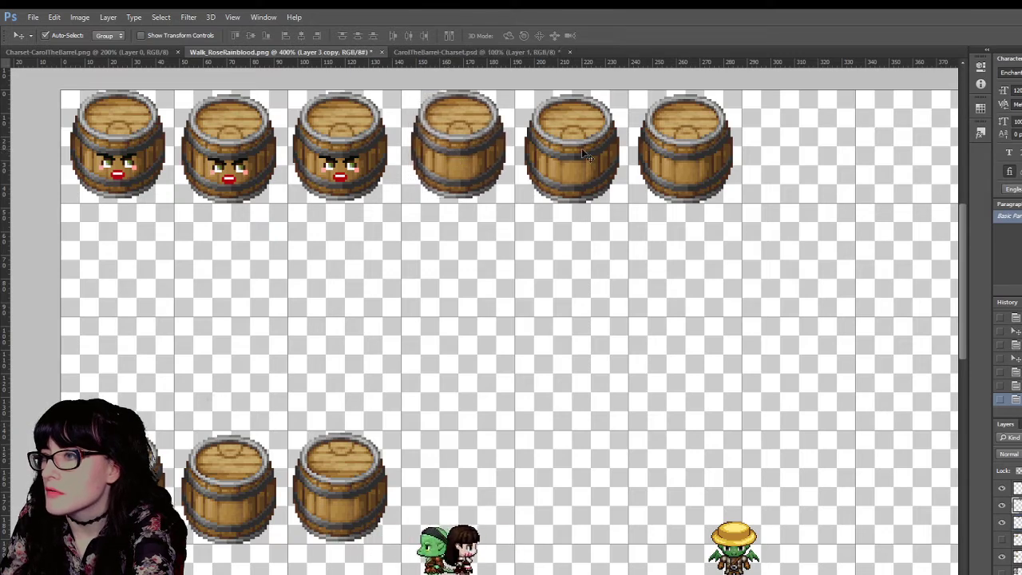
key(Left)
key(Left)
key(Left)
key(Left)
key(Right)
key(Right)
key(Right)
key(Right)
click(667, 157)
key(Left)
key(Left)
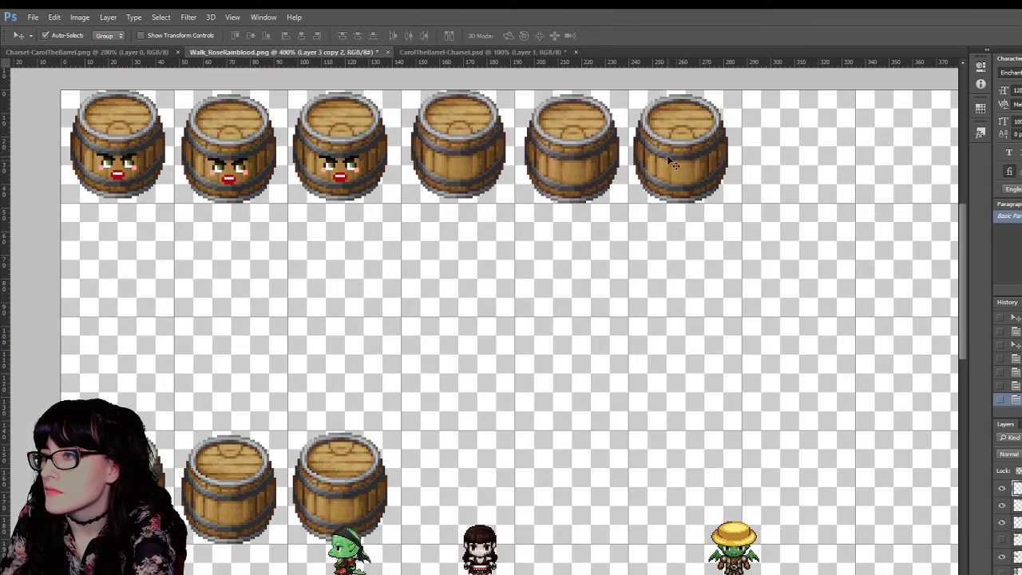
key(Right)
key(Right)
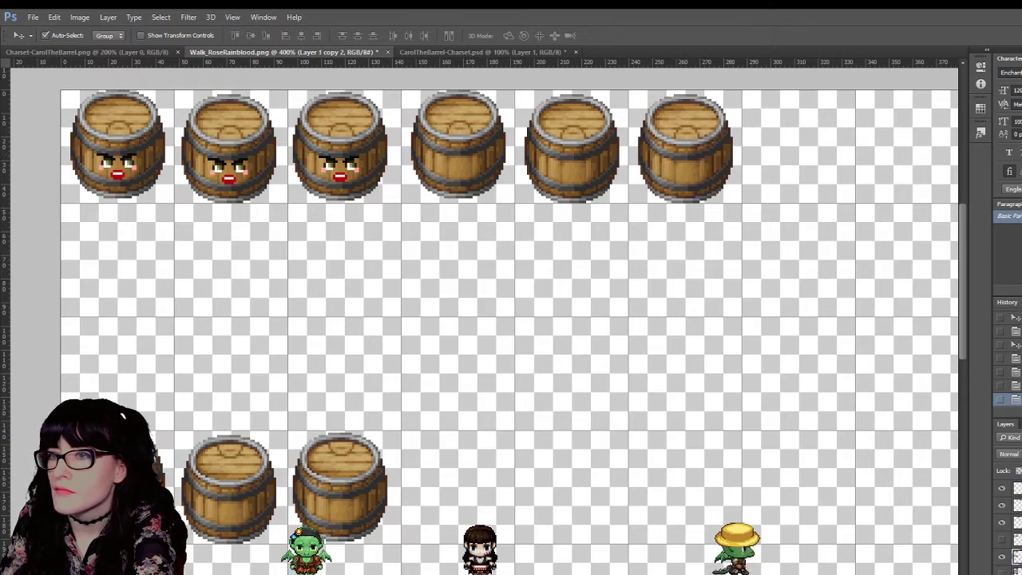
Step: Select the second column of Carol barrels and nudge its front and back views one pixel to the right
key(m)
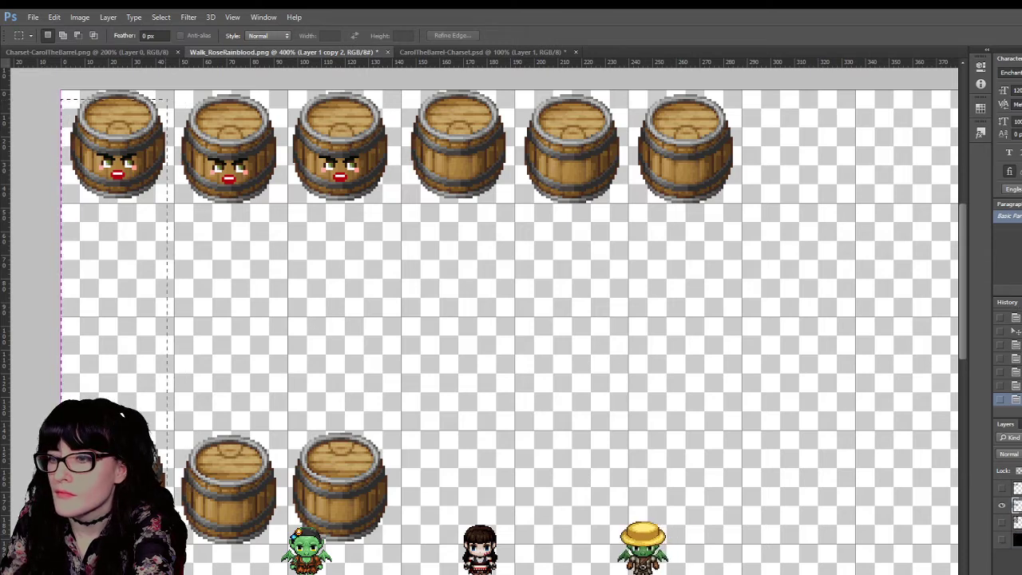
drag(68, 99, 71, 91)
key(Delete)
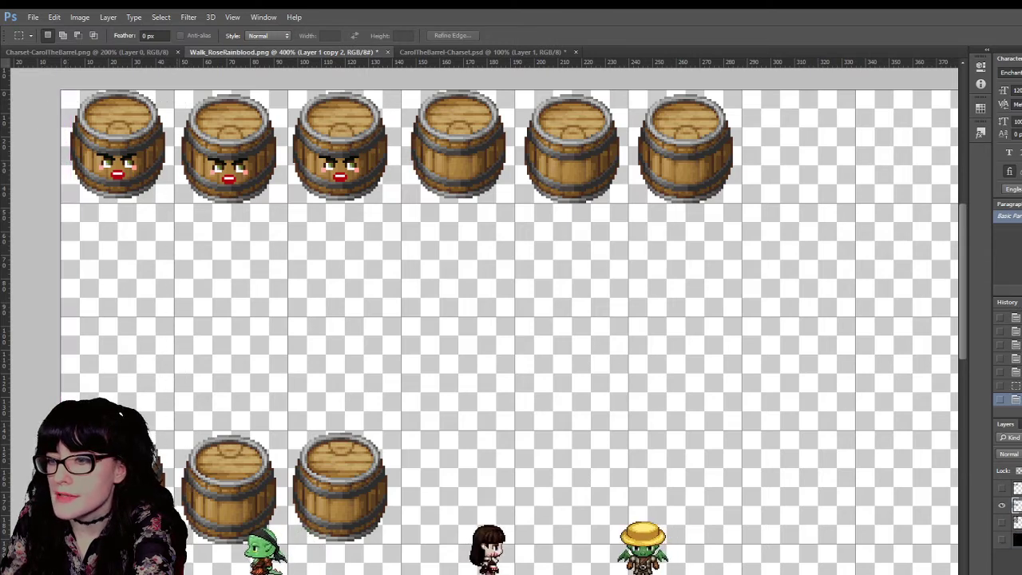
drag(175, 565, 175, 67)
key(v)
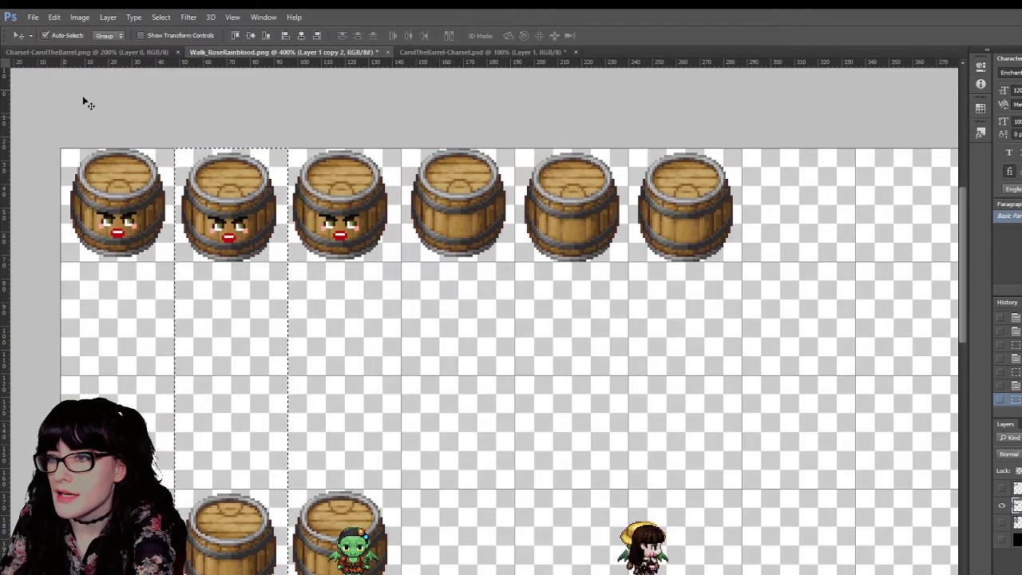
key(Right)
key(Right)
scroll(202, 123, down, 1)
key(Left)
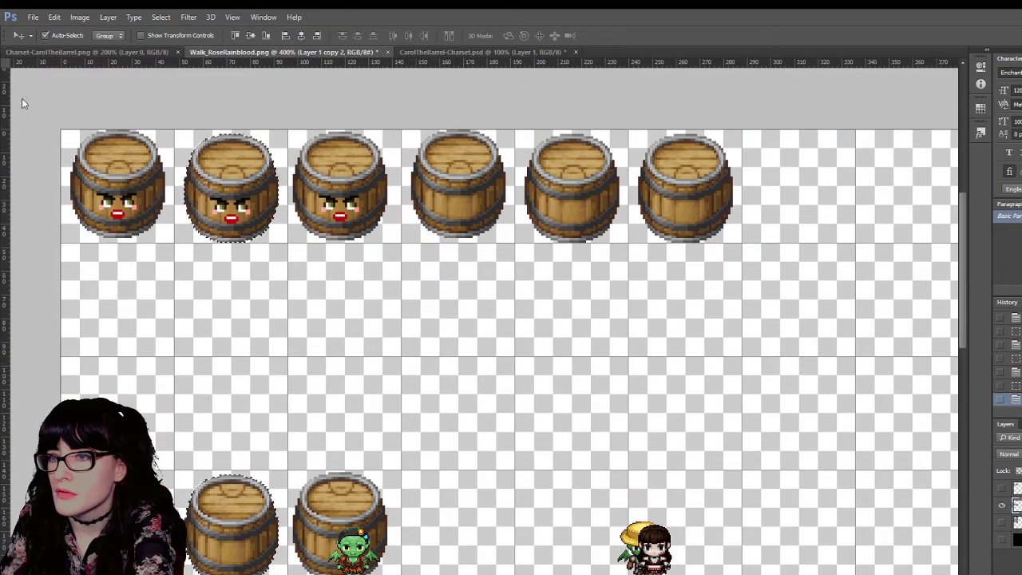
Step: Select the third column of Carol barrels and nudge its front and back views two pixels to the right
key(m)
drag(289, 145, 377, 379)
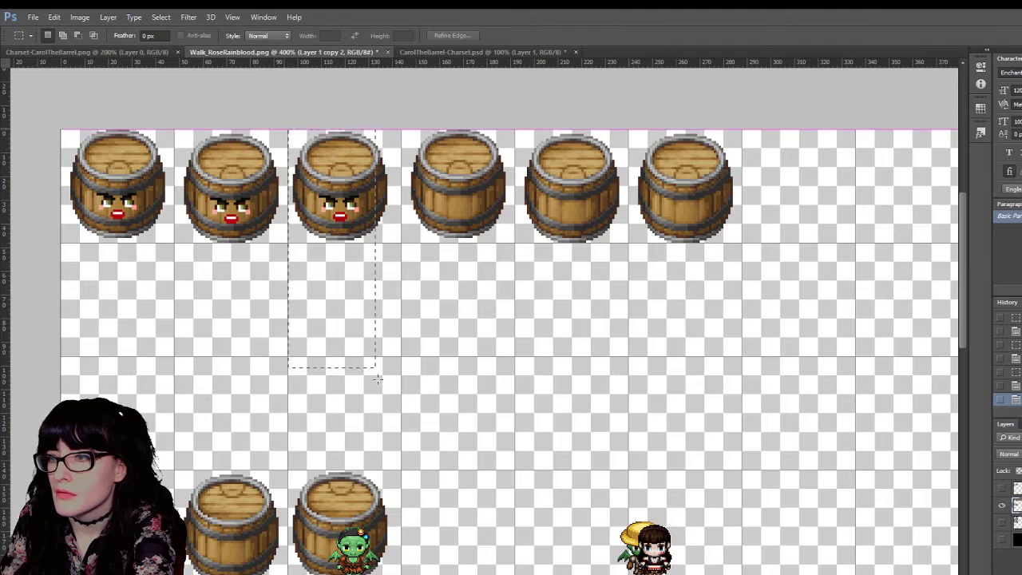
key(v)
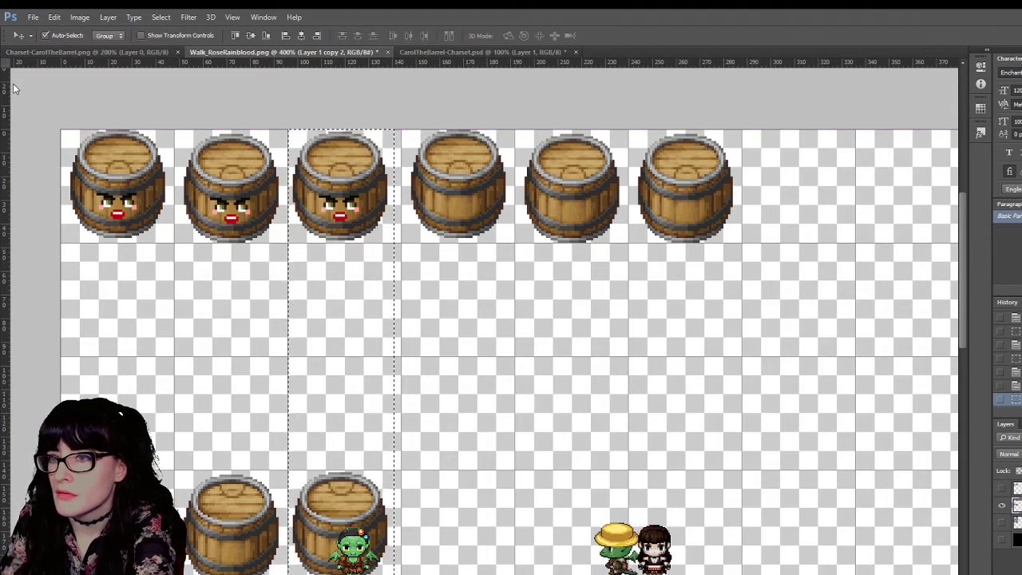
key(Right)
key(Right)
key(l)
click(145, 134)
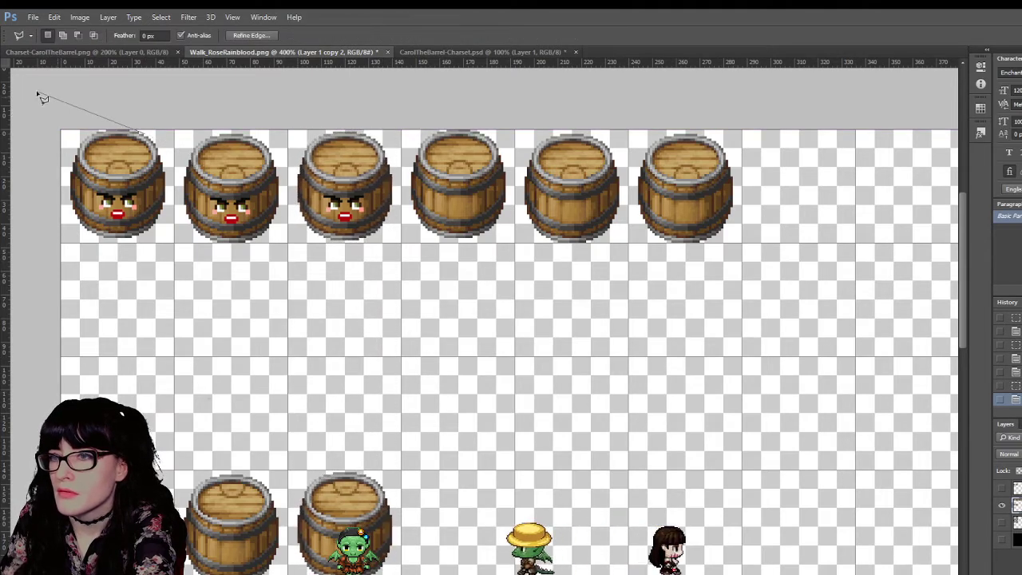
click(15, 103)
double_click(98, 134)
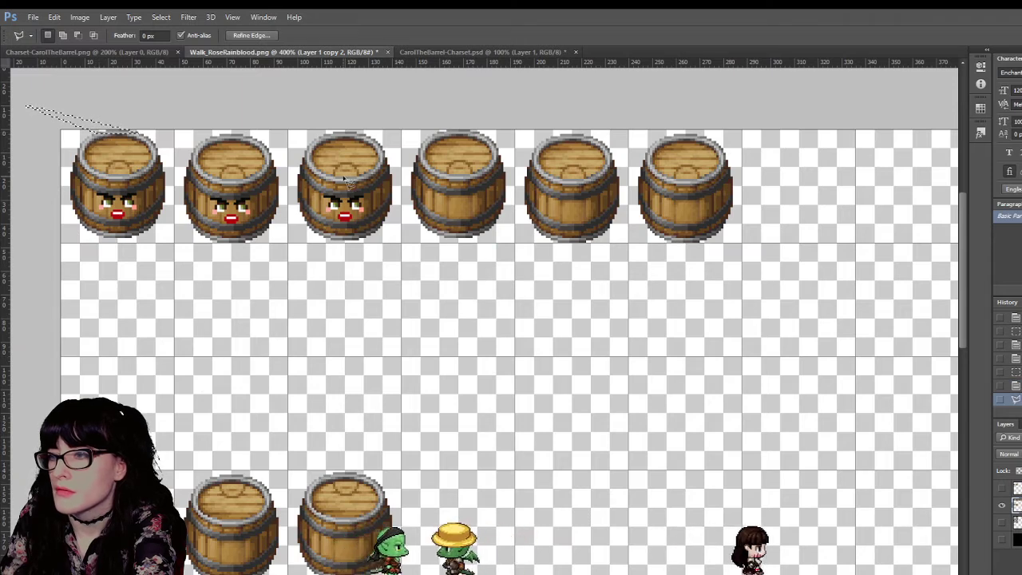
key(m)
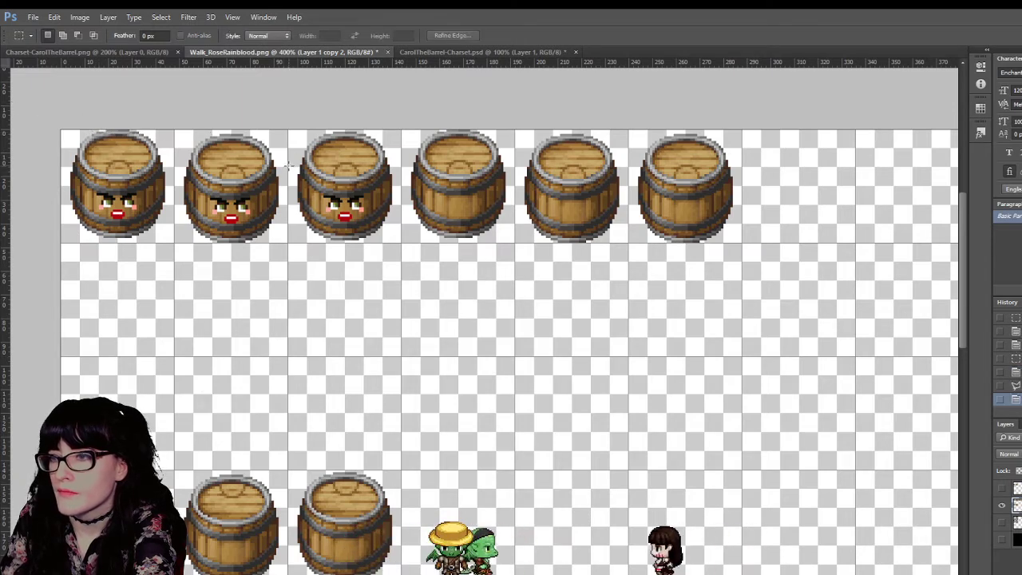
drag(289, 166, 296, 231)
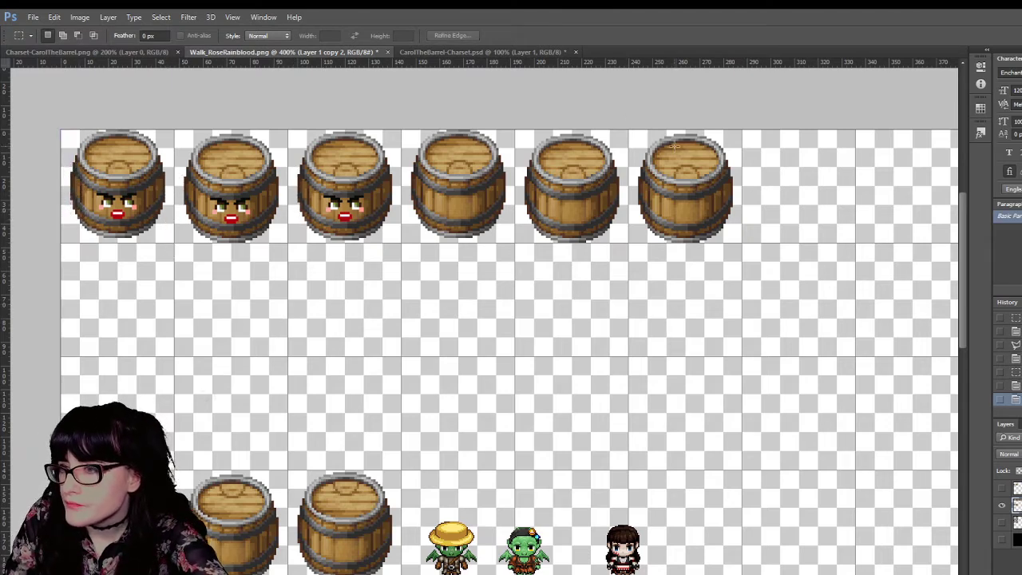
Step: Select the plain barrel in the first row's sixth cell, nudge it up one pixel and clear the selection
drag(640, 128, 777, 285)
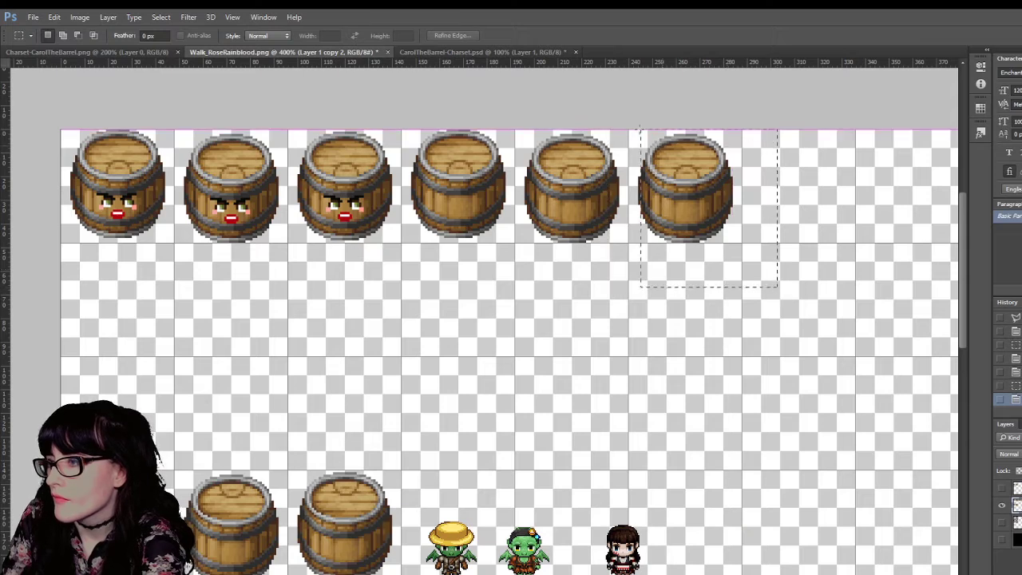
click(17, 83)
key(Up)
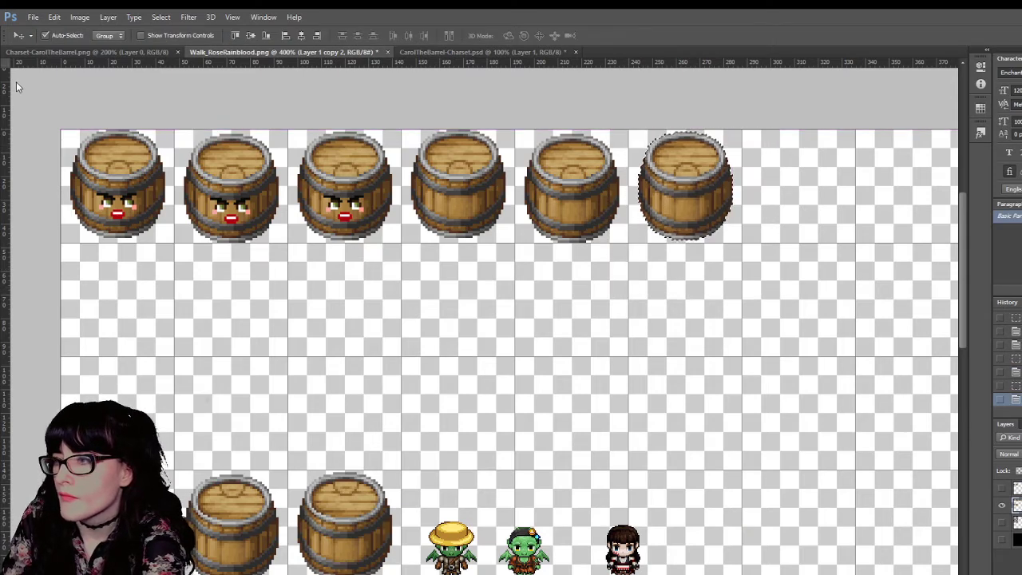
click(16, 93)
click(611, 324)
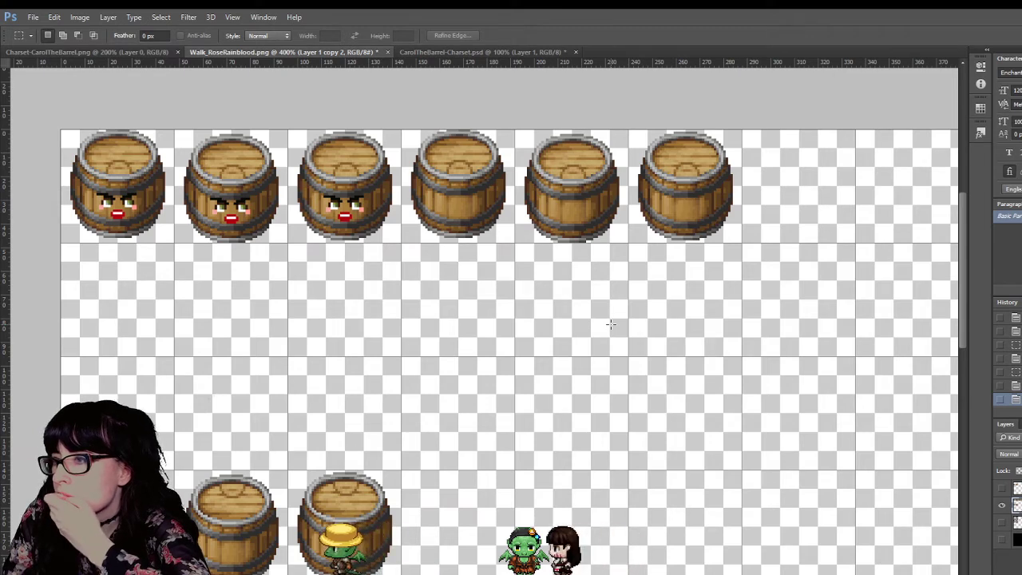
Step: Compare the second-row side-view barrels with the first-row barrels by showing and hiding their layers, leaving the side-view layer hidden
scroll(611, 324, down, 1)
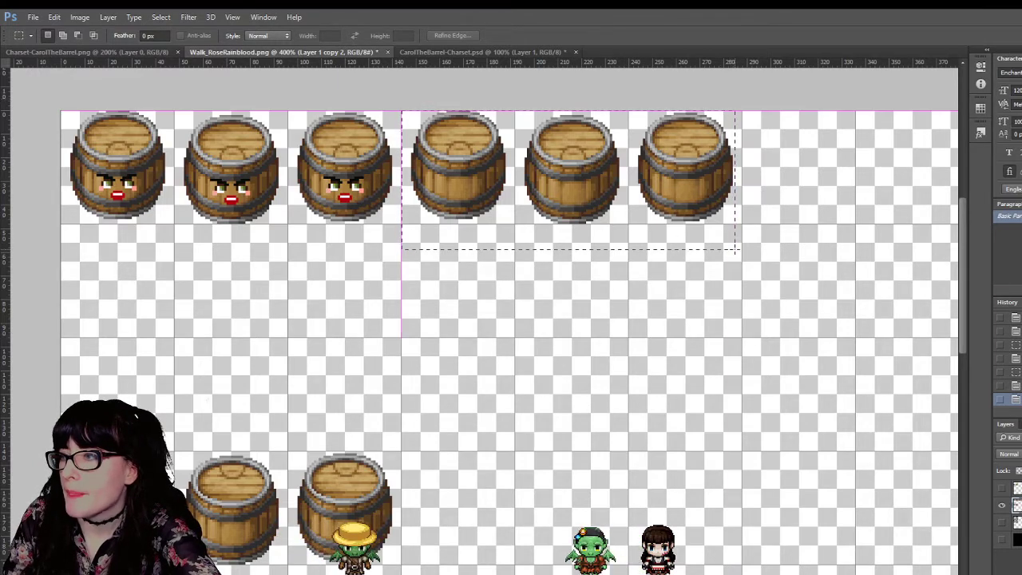
drag(402, 110, 741, 249)
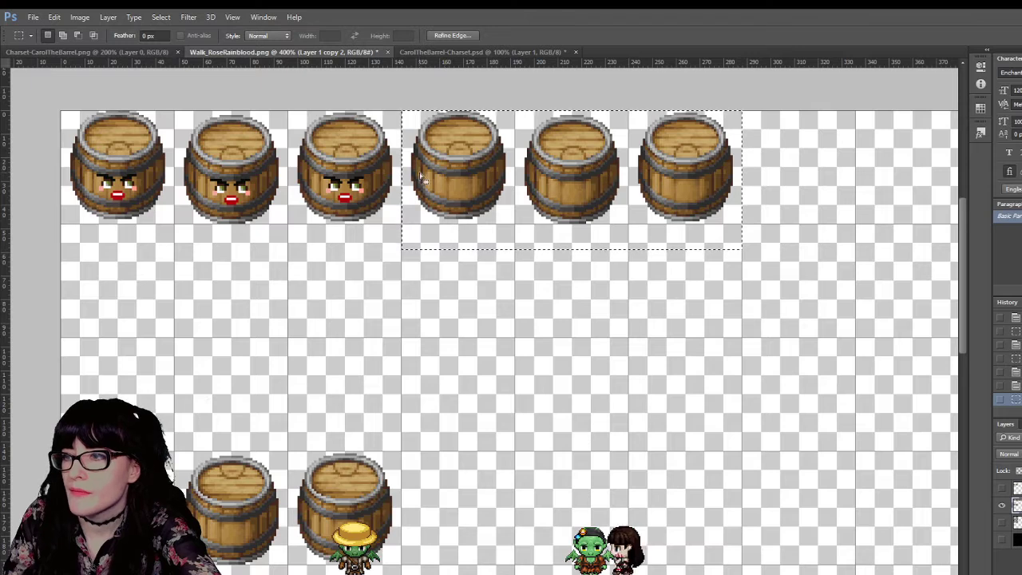
click(1001, 488)
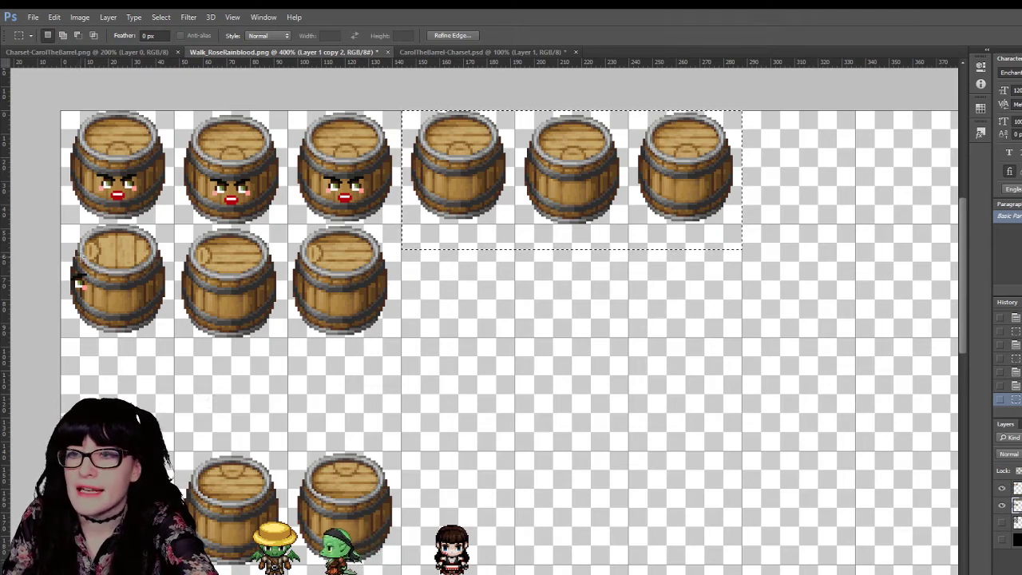
drag(78, 236, 160, 269)
key(ctrl+d)
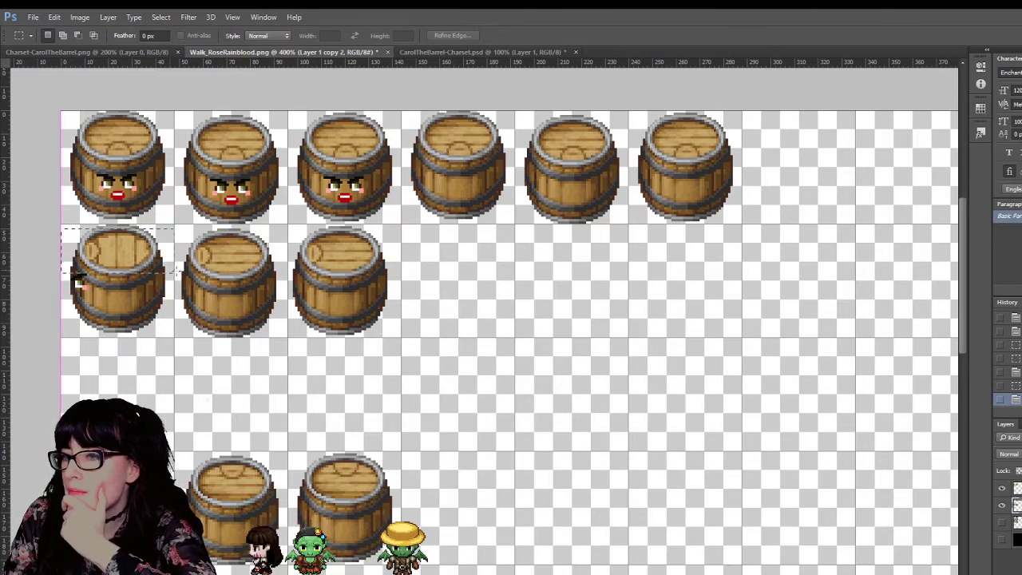
drag(175, 271, 315, 278)
drag(344, 277, 391, 272)
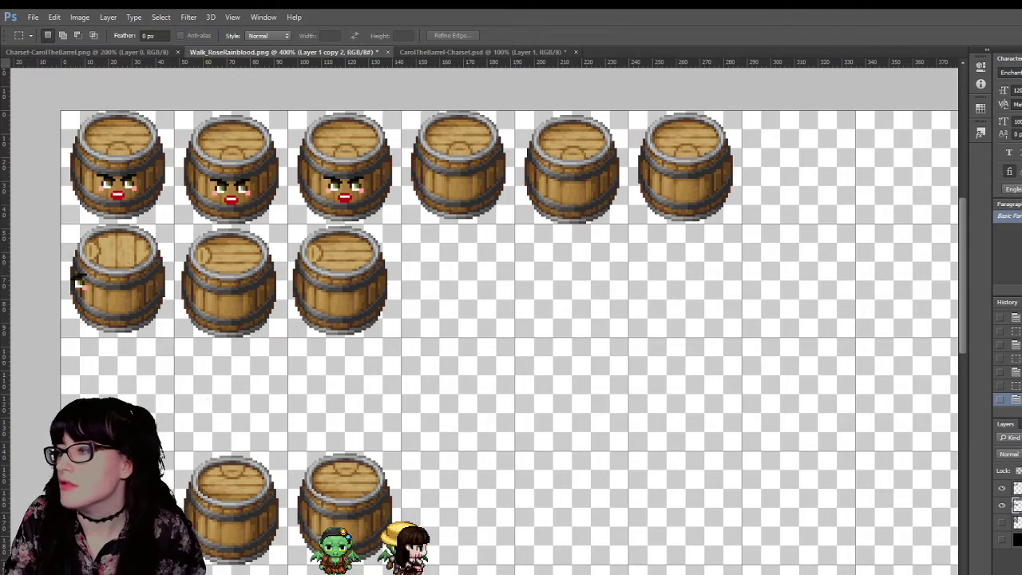
click(1001, 505)
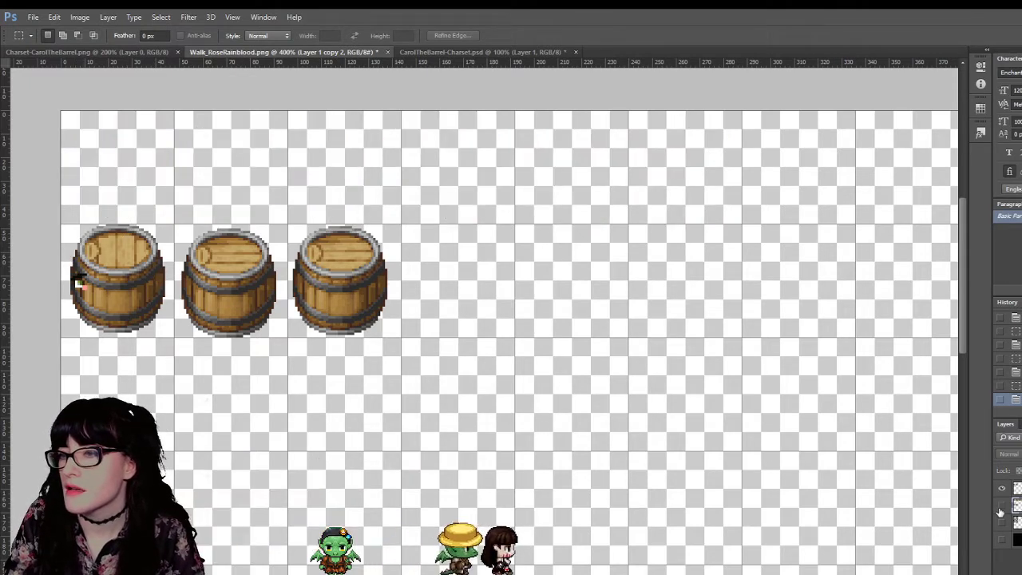
click(1001, 506)
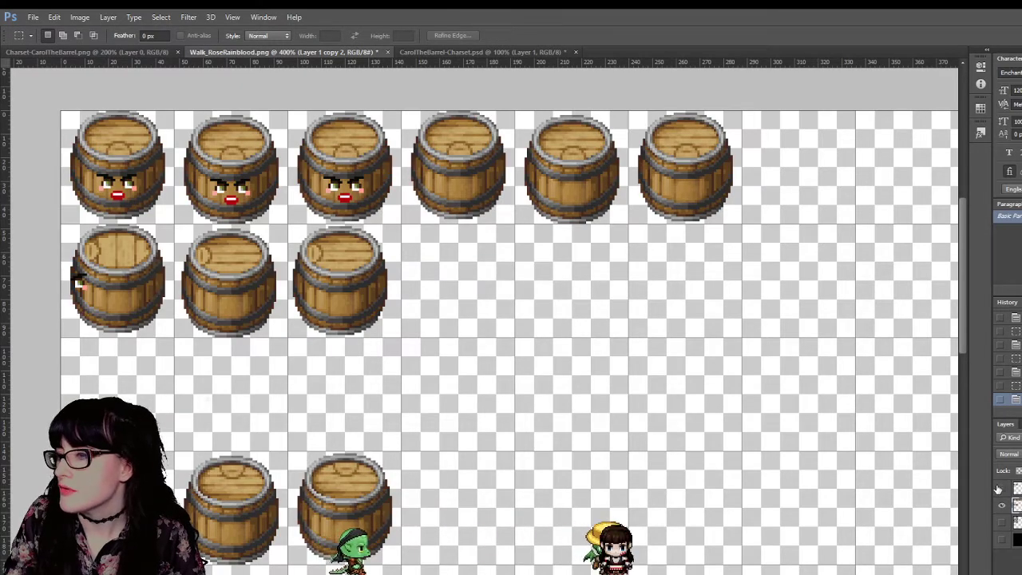
click(1001, 489)
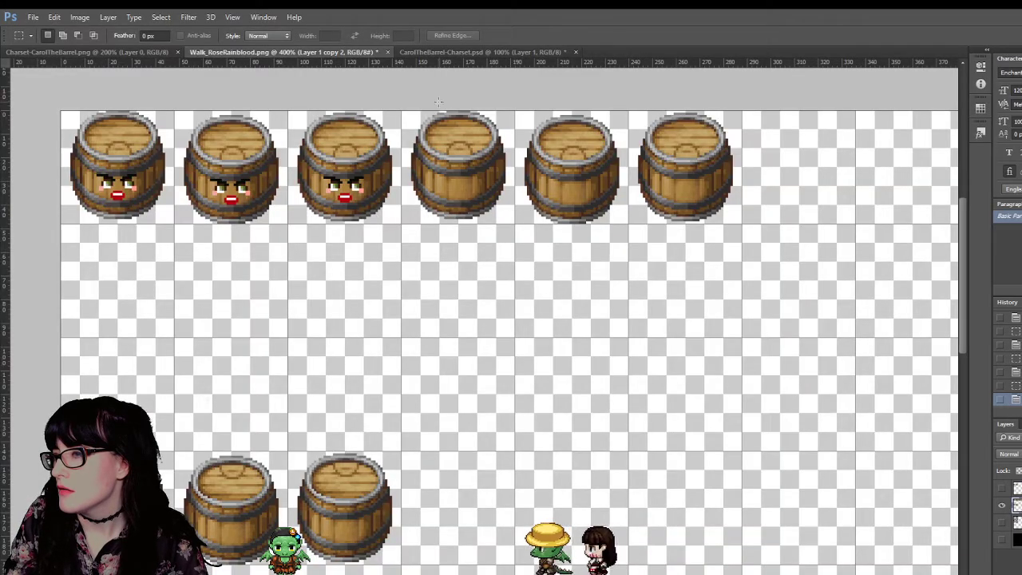
Step: Copy the three plain barrels of the first row onto a new layer and duplicate them into the second and third rows below
click(760, 278)
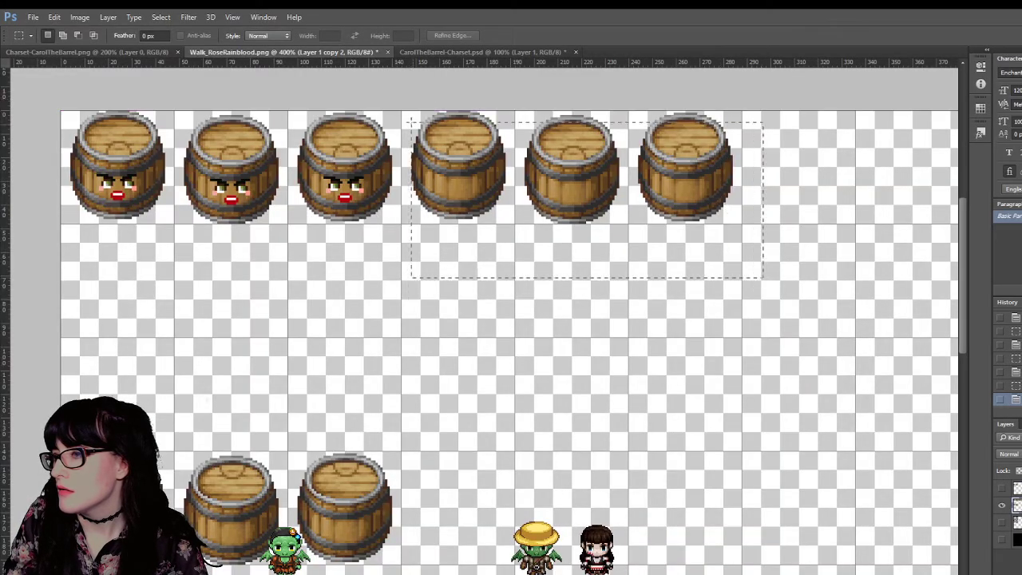
drag(411, 121, 401, 110)
key(v)
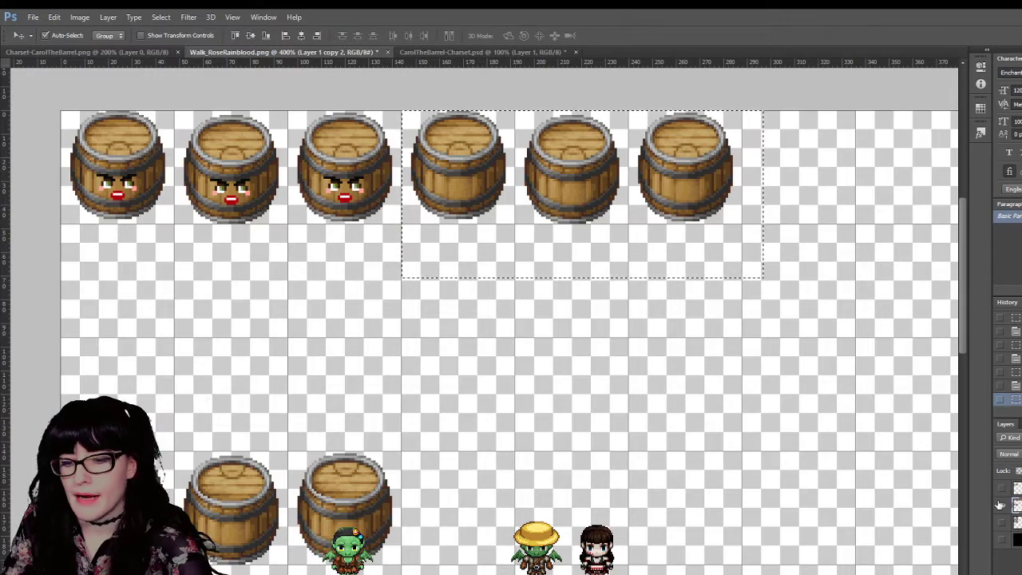
key(ctrl+j)
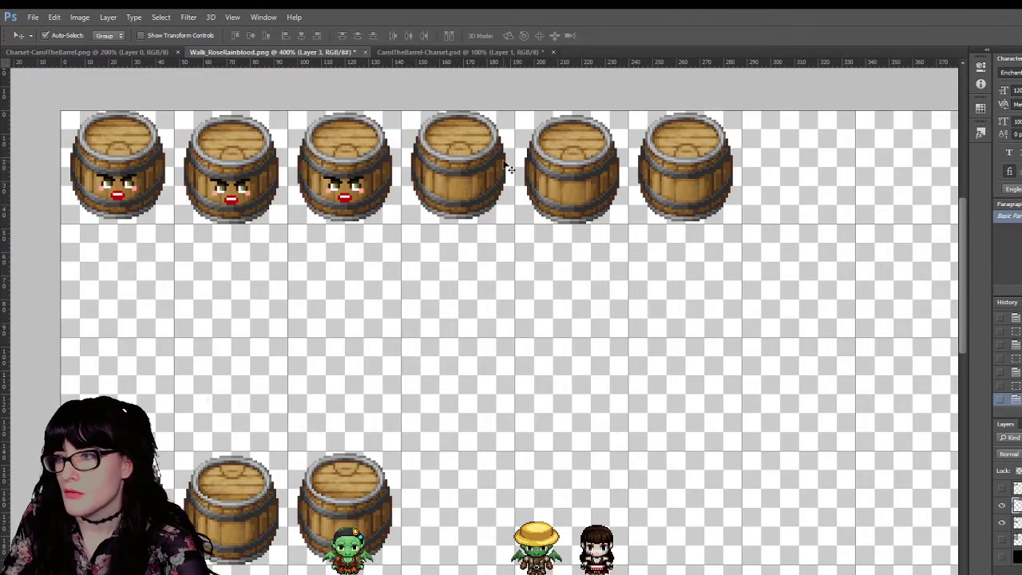
drag(509, 169, 456, 285)
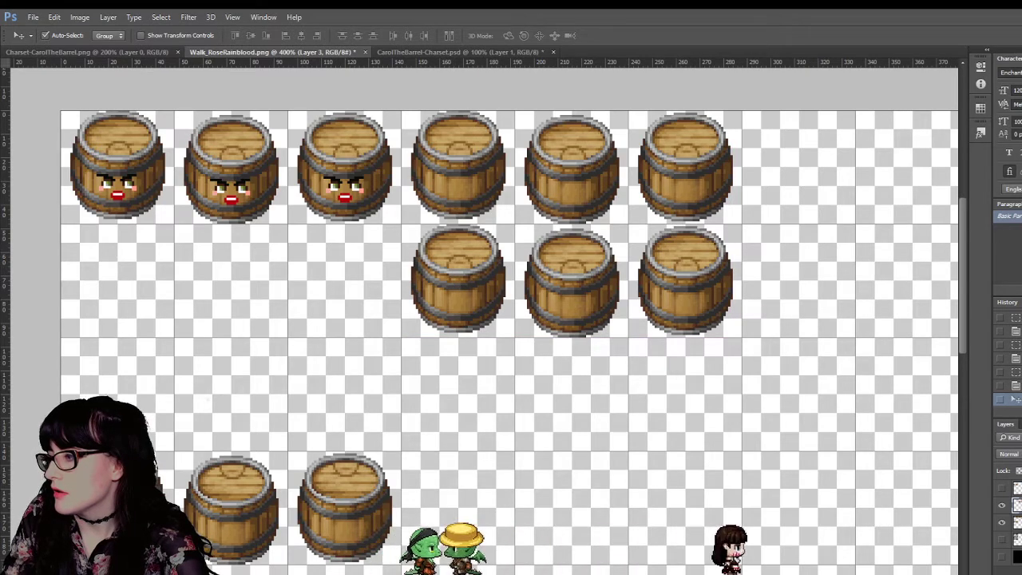
alt+drag(601, 301, 601, 416)
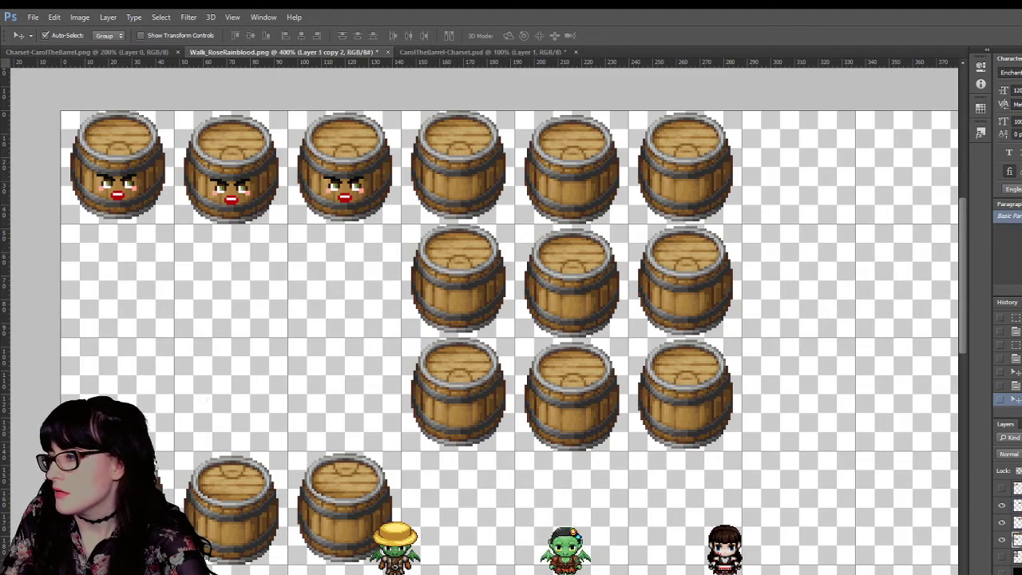
Step: Duplicate the fourth row's three back-view barrels into that row's fourth to sixth cells and merge the copied barrels into the original layer
key(m)
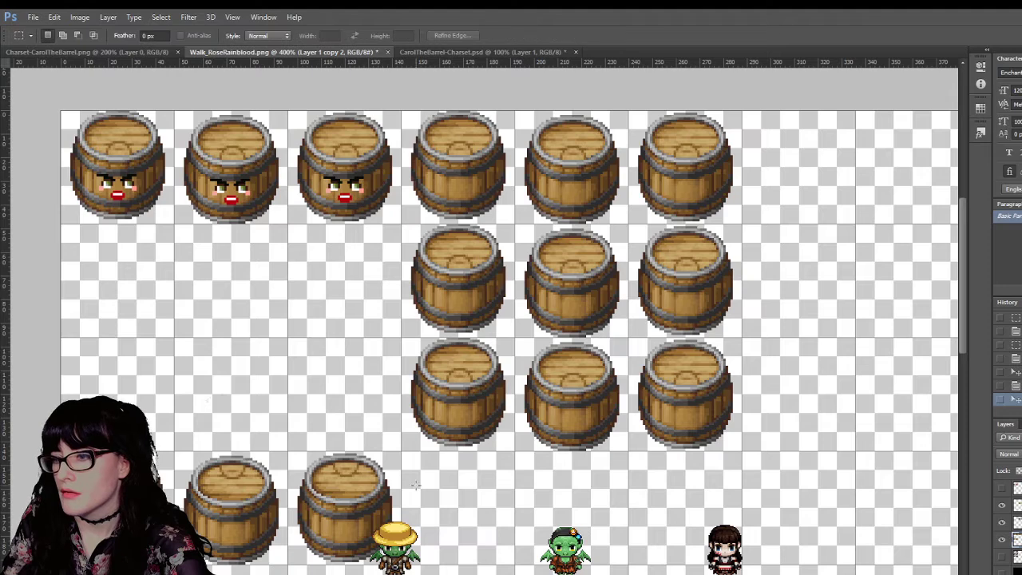
key(ctrl+d)
drag(405, 399, 37, 96)
key(ctrl+j)
key(v)
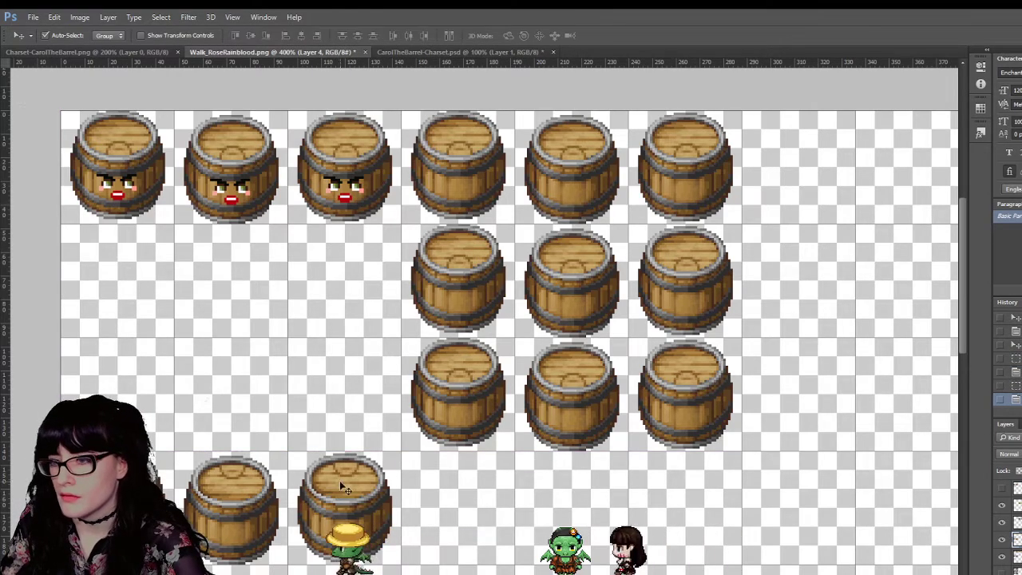
drag(321, 512, 667, 512)
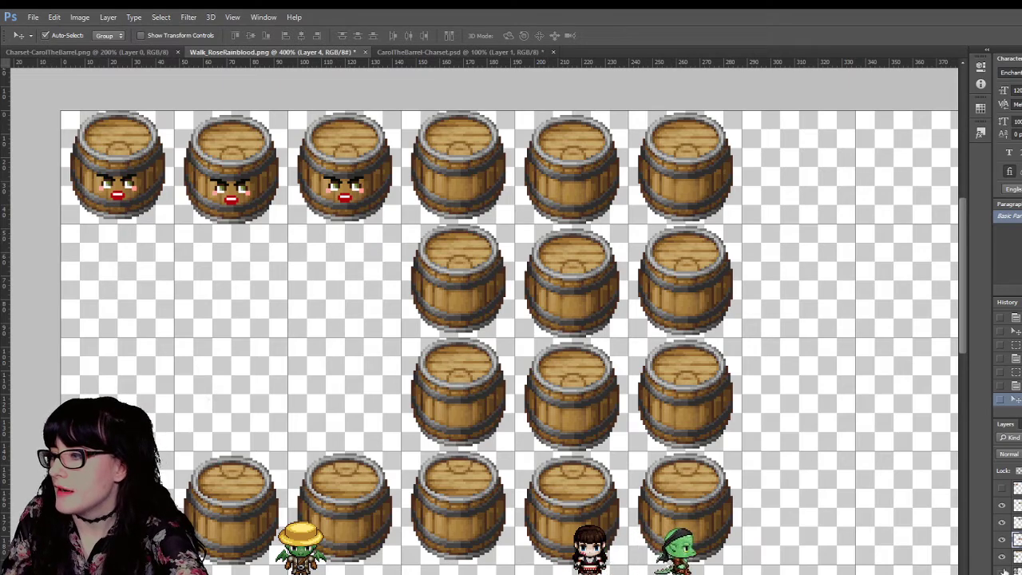
click(1002, 487)
click(1002, 487)
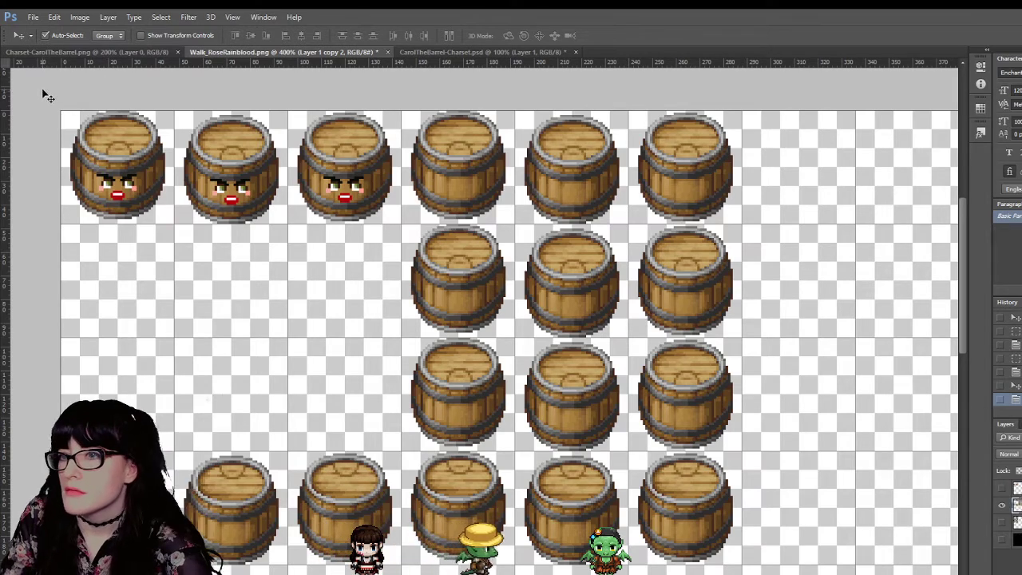
Step: Copy the six plain barrels of the second and third rows onto a new layer and place them in the first three columns
key(m)
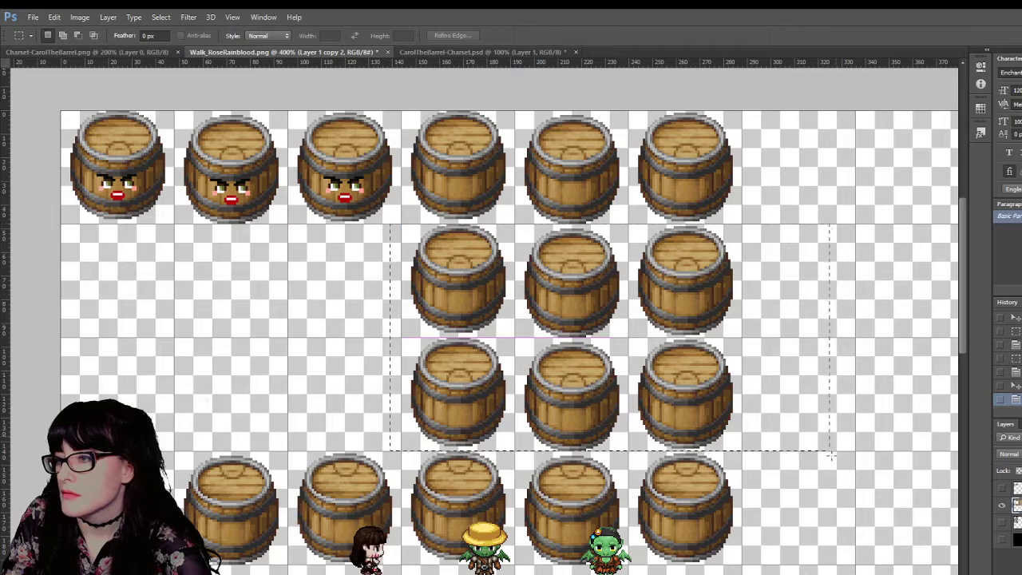
drag(803, 450, 389, 224)
key(ctrl+j)
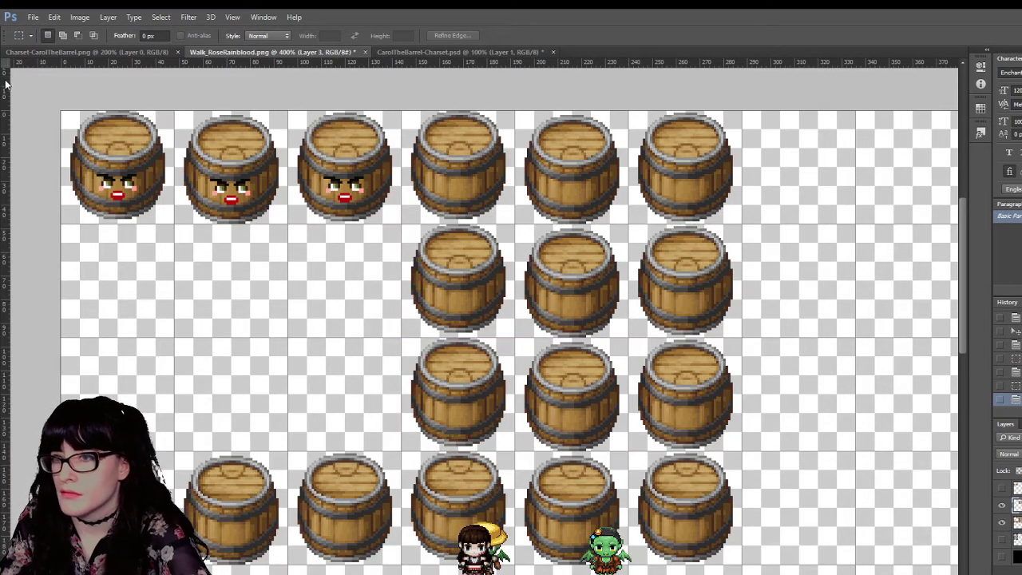
key(v)
drag(407, 272, 106, 276)
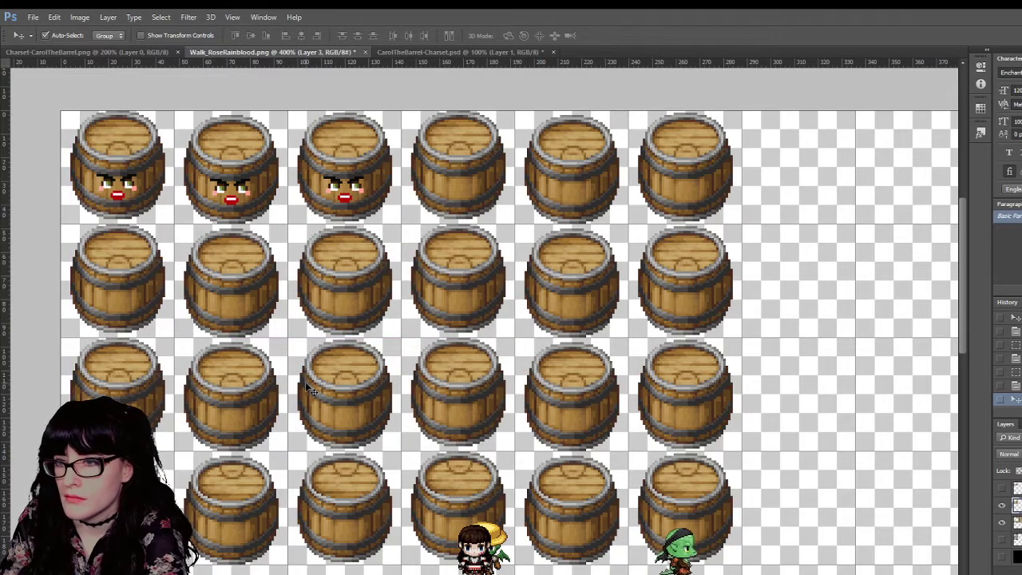
key(m)
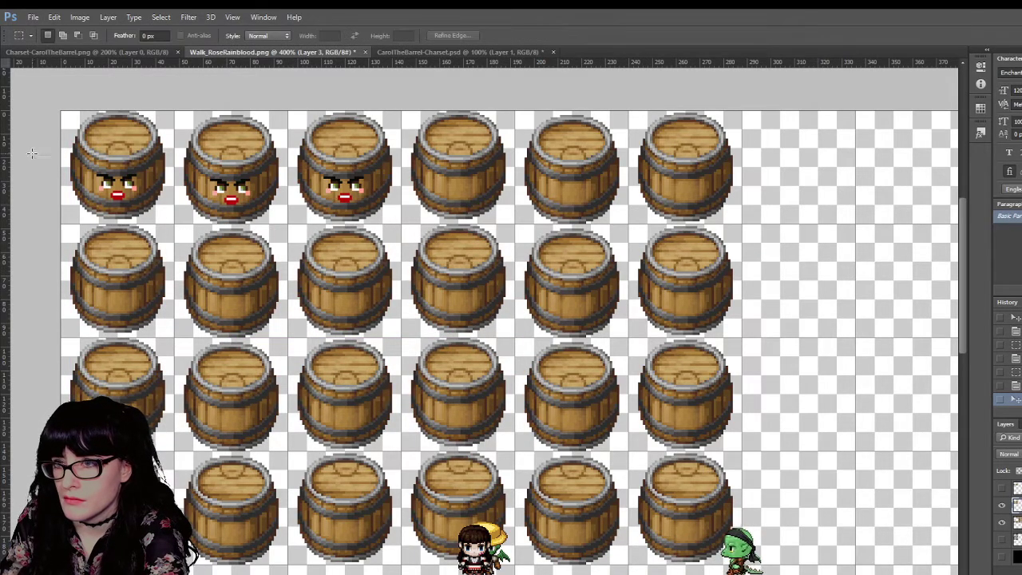
drag(68, 162, 7, 473)
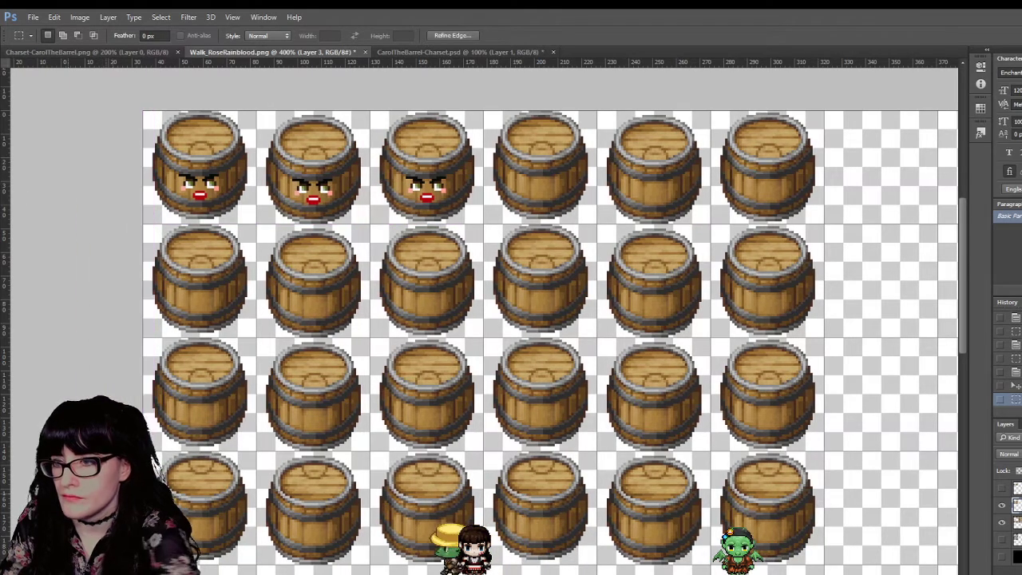
key(ctrl+d)
click(33, 17)
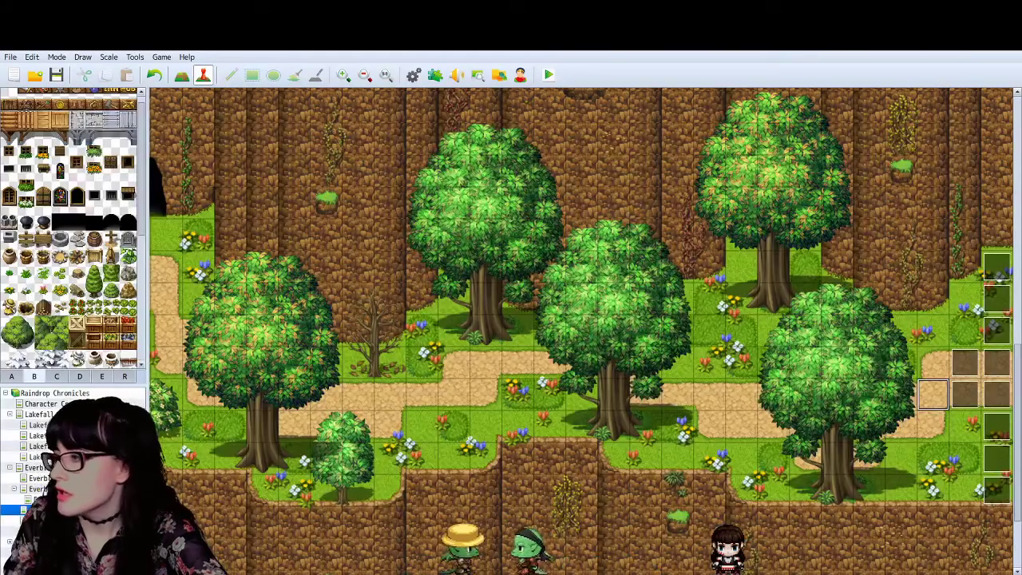
Step: Switch to RPG Maker, open event EV018 on the forest path map and select its second movement route for EV019
scroll(581, 330, left, 10)
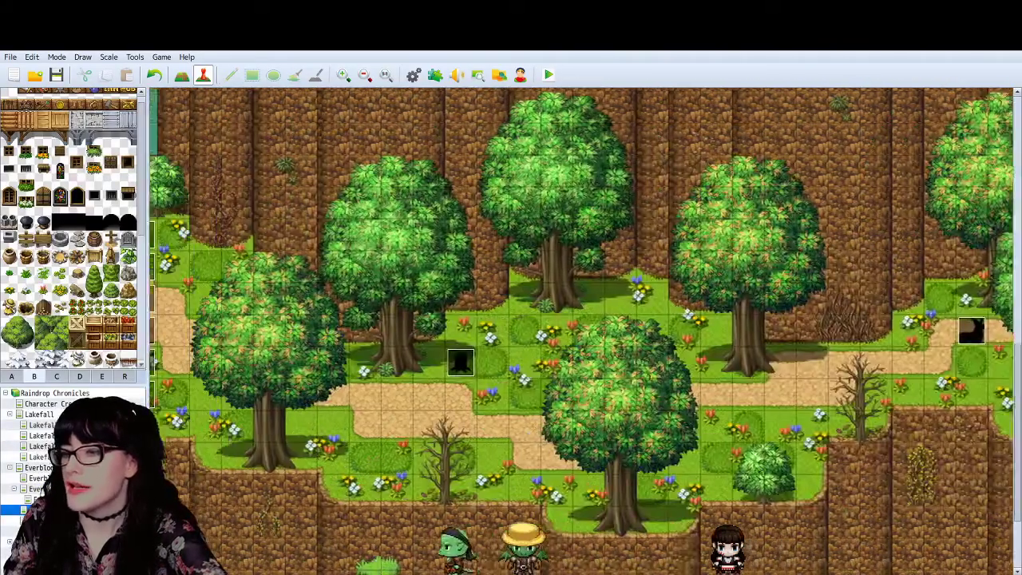
scroll(581, 330, down, 1)
scroll(581, 330, down, 2)
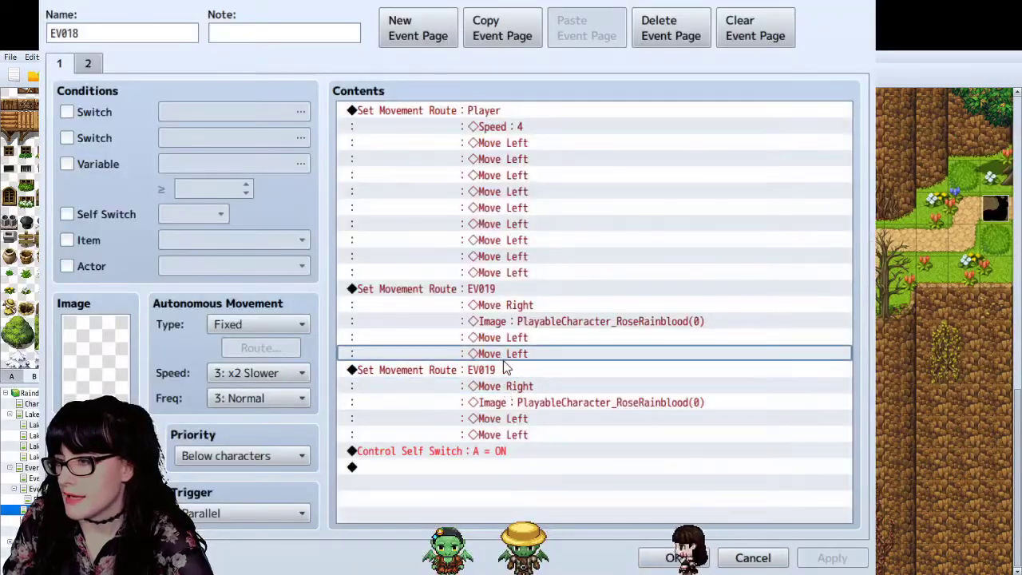
click(509, 370)
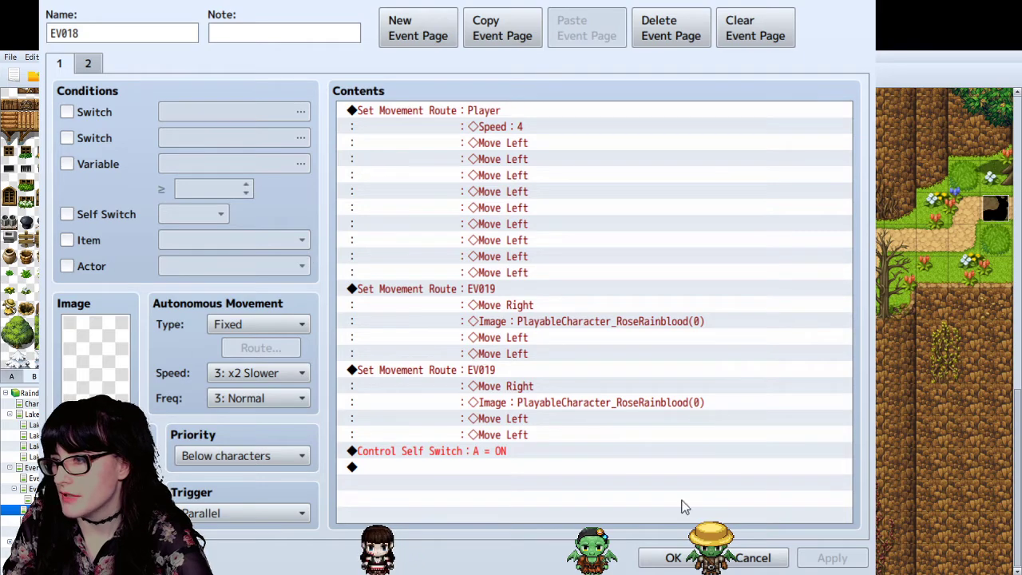
Step: Confirm the EV018 event changes, save the project for a playtest, and load the File 5 Silent Haven save
click(673, 559)
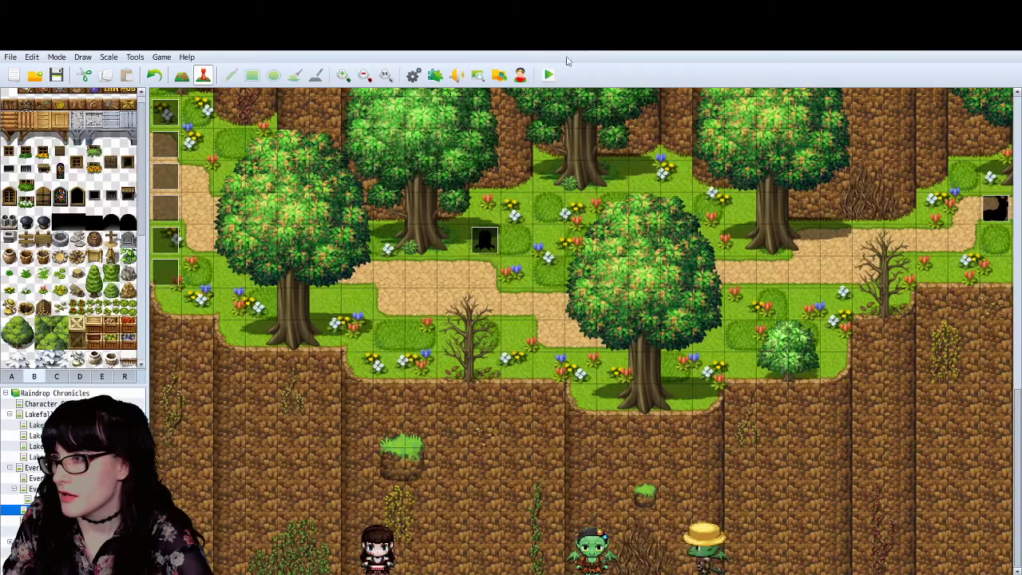
click(548, 75)
click(109, 77)
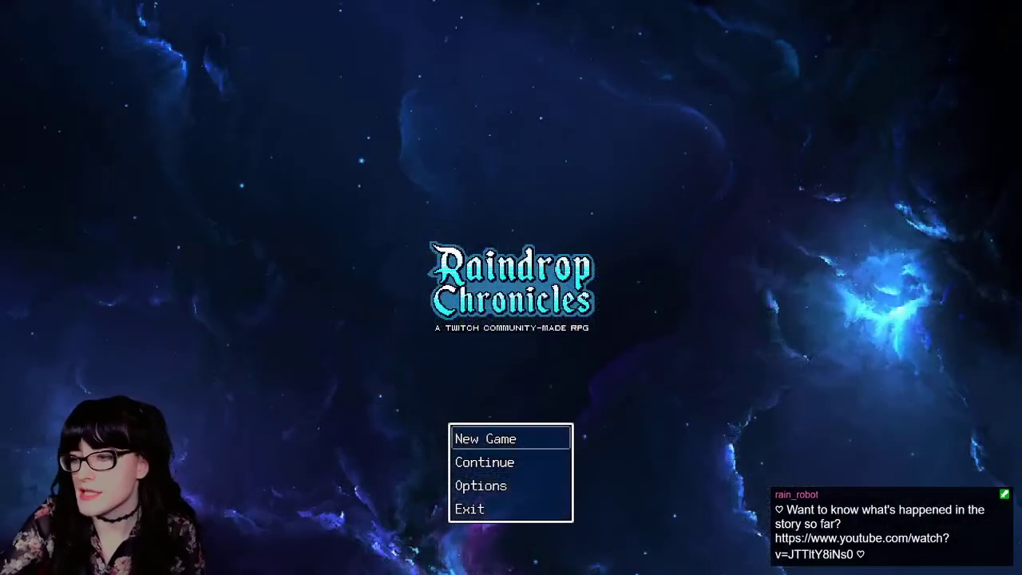
key(Down)
key(Return)
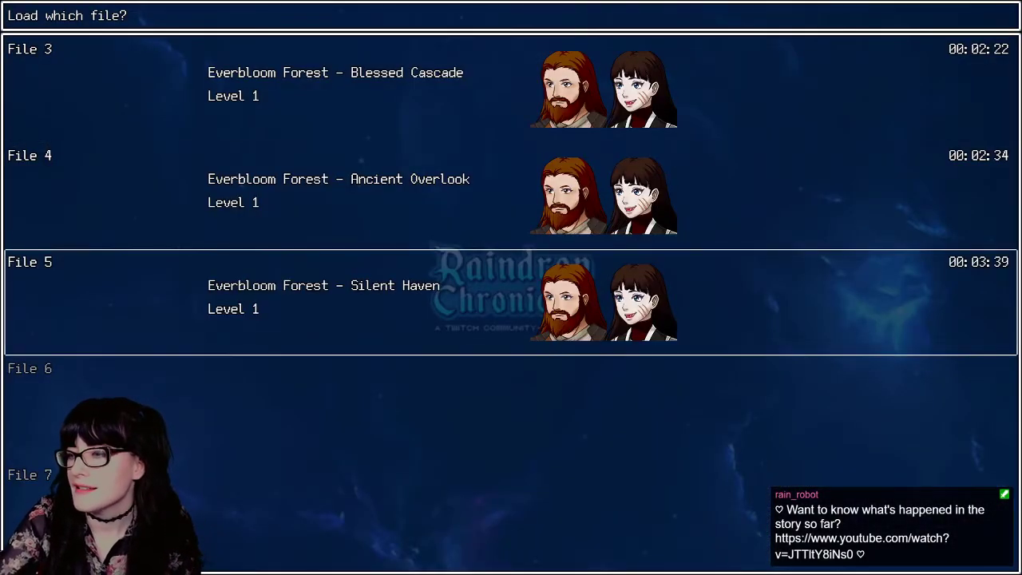
key(Return)
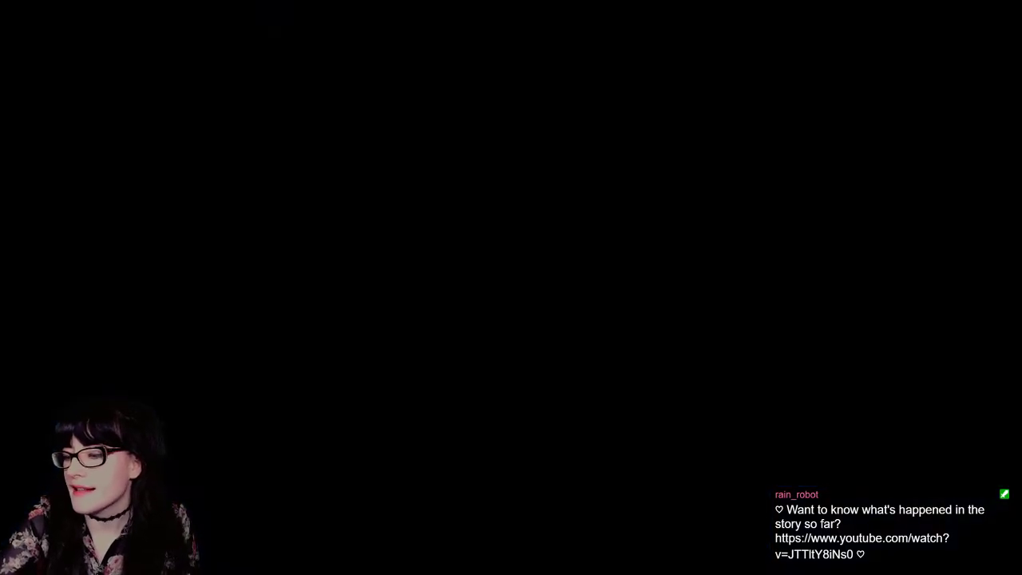
Step: Walk the party down the stairs and west through Silent Haven to the forest path to check the barrel cutscene
key(Down)
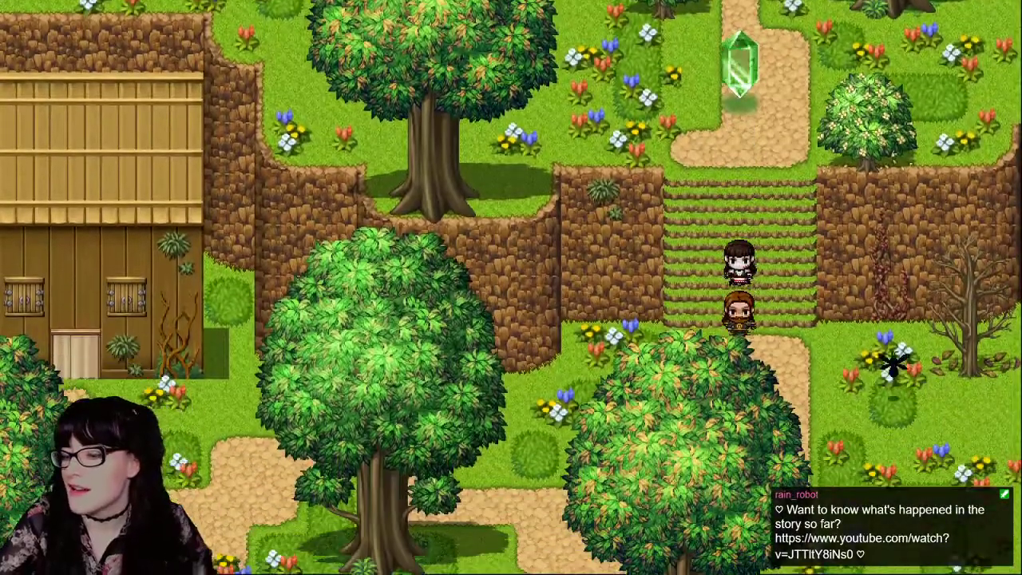
key(Left)
key(Down)
key(Left)
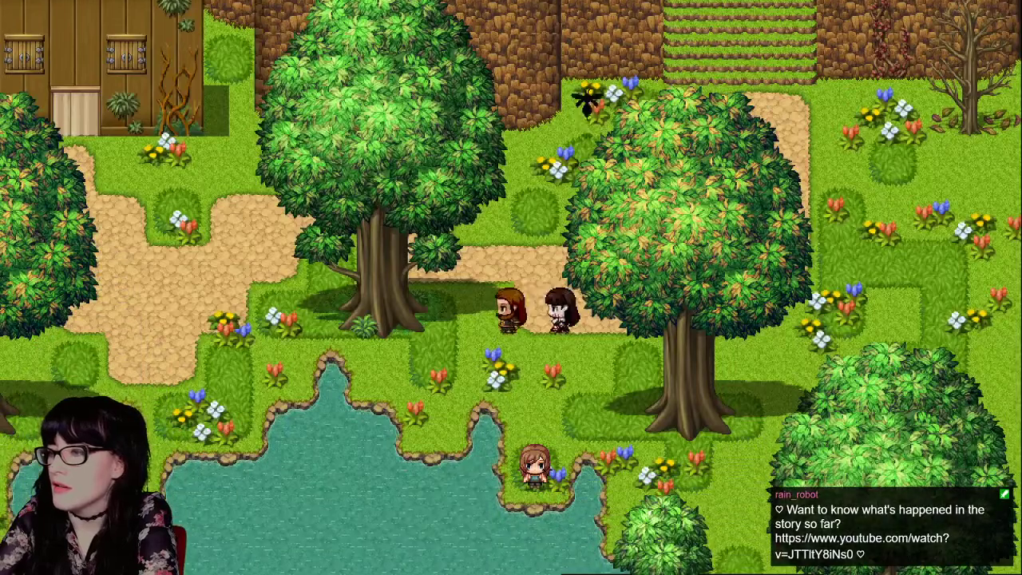
key(Left)
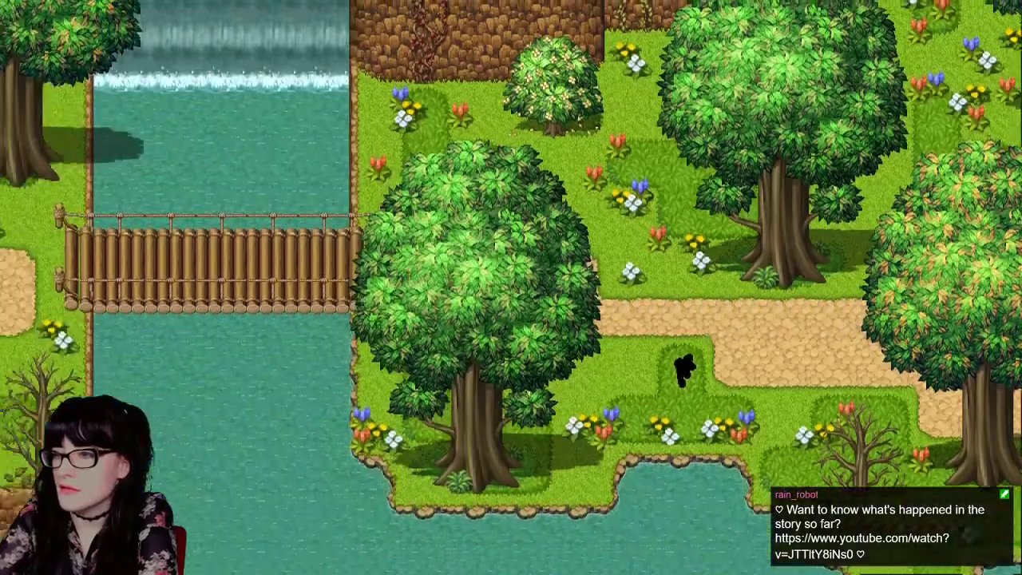
key(Left)
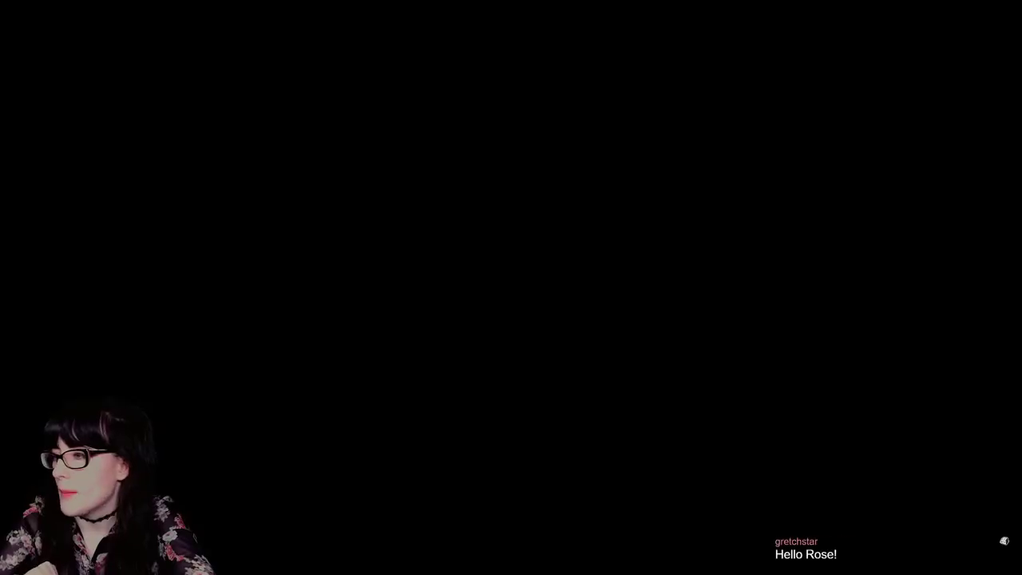
key(Left)
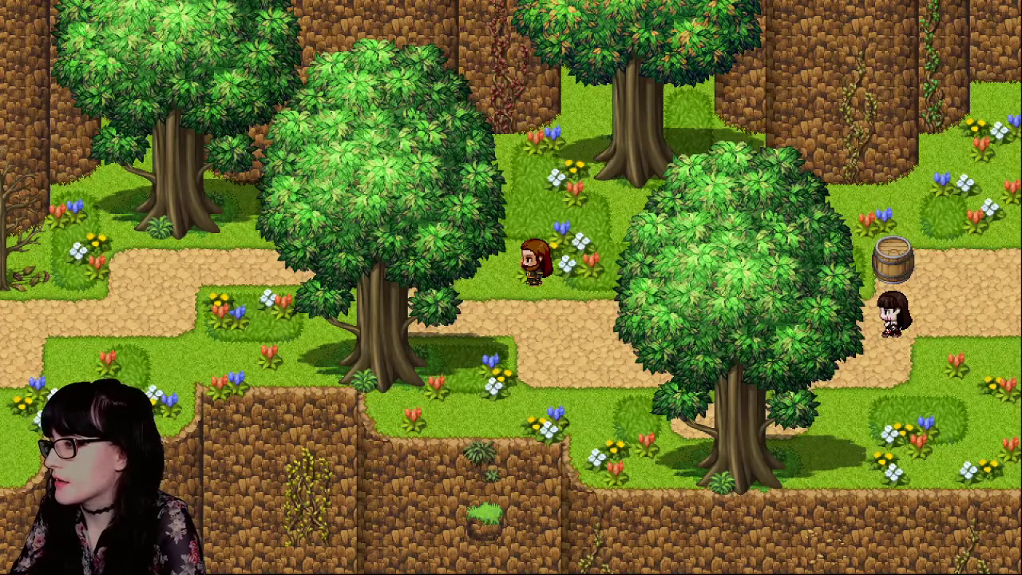
Step: Switch back to RPG Maker and inspect EV019's movement route in EV018 and the EV019 event itself
key(alt+Tab)
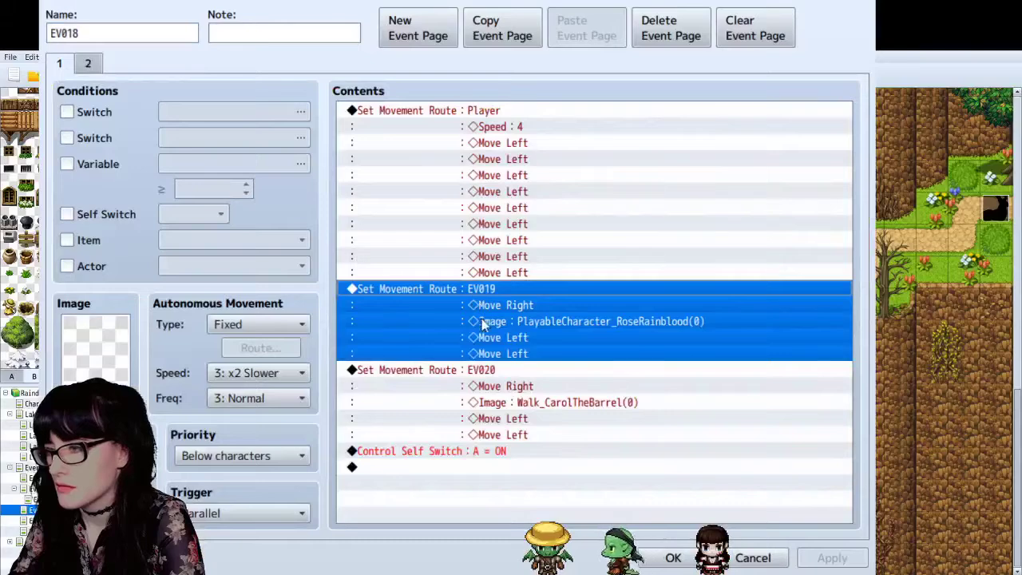
double_click(487, 326)
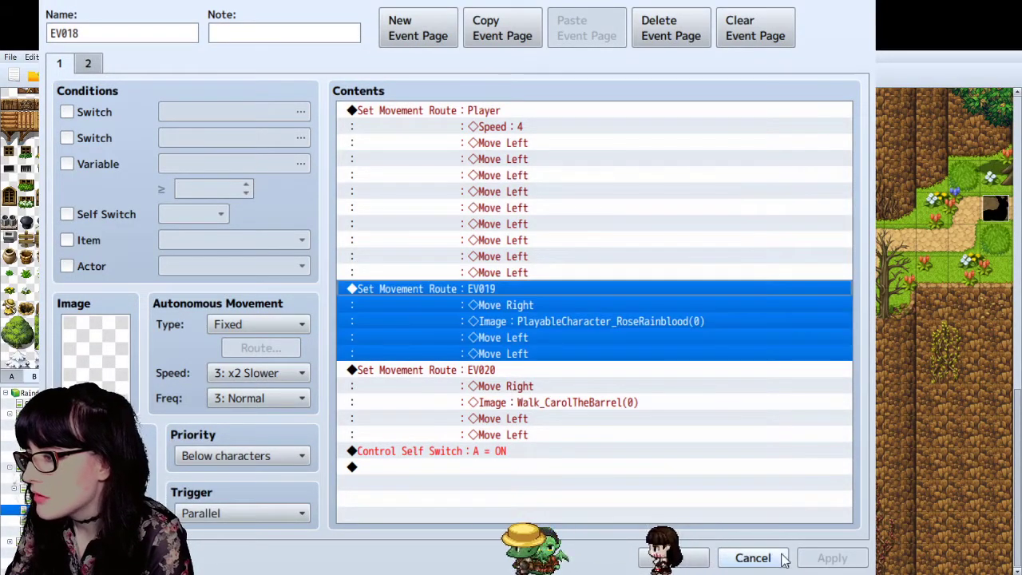
click(753, 557)
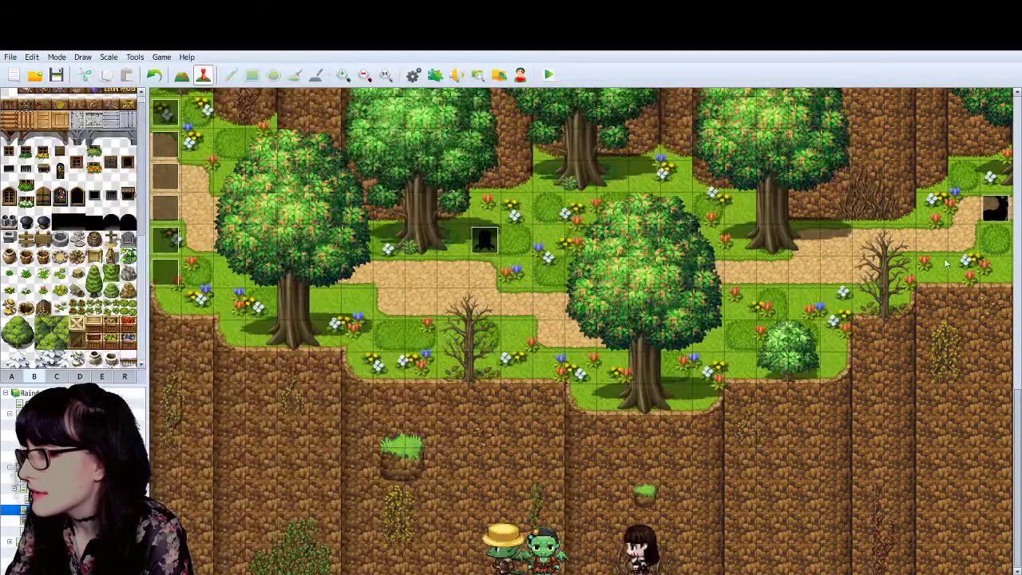
scroll(581, 332, right, 3)
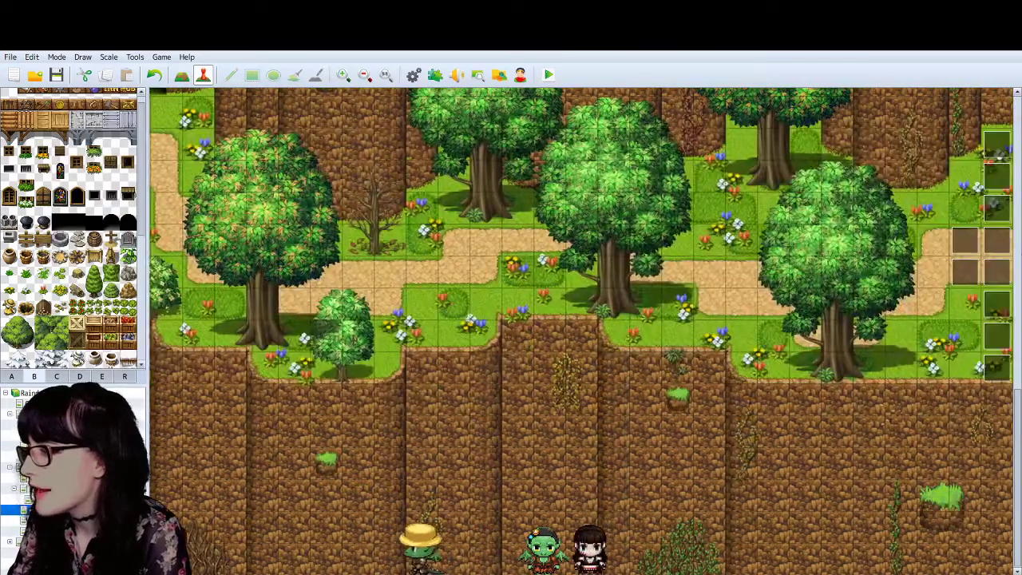
double_click(321, 407)
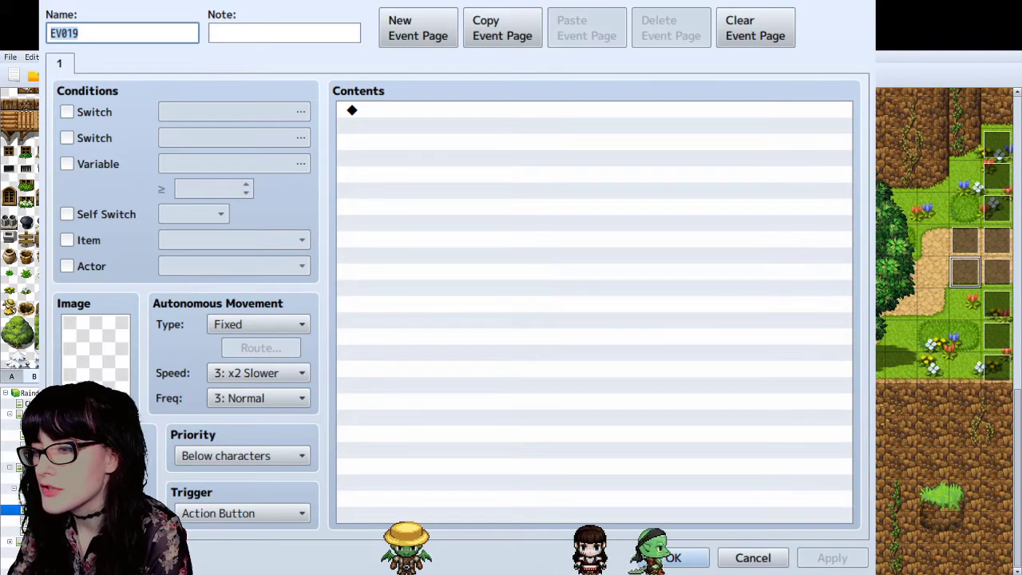
double_click(399, 110)
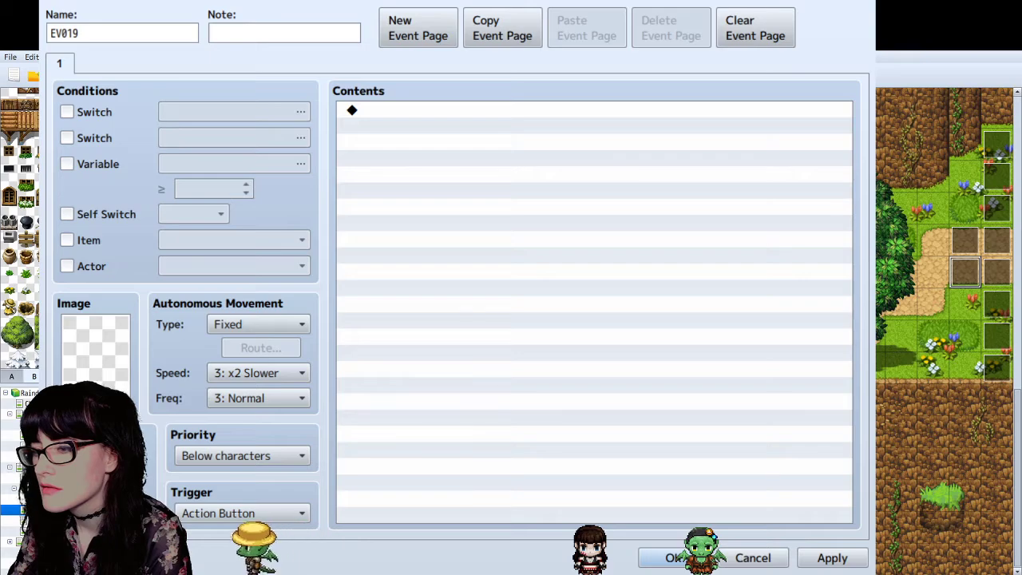
click(673, 557)
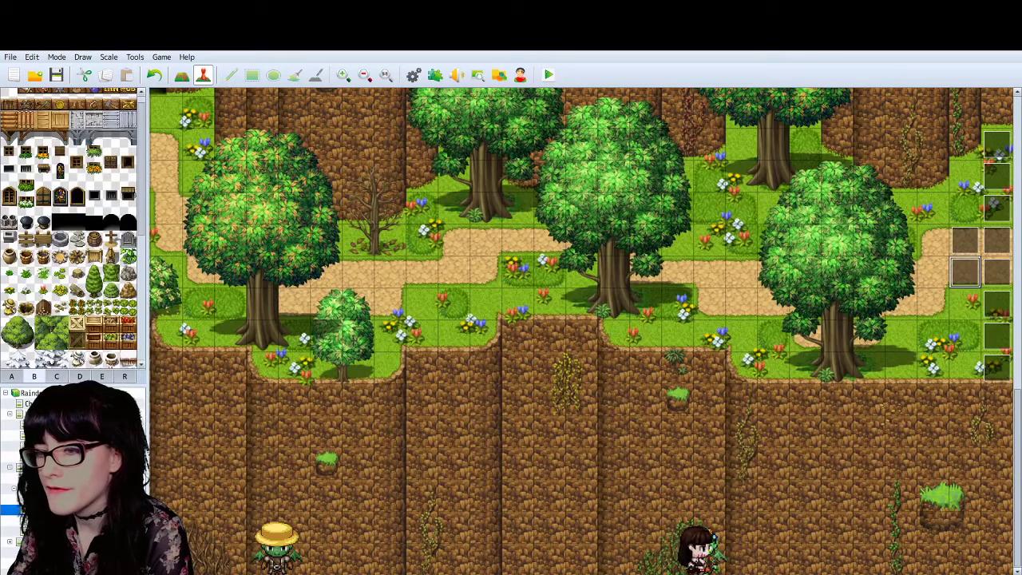
Step: Open the cabin interior map and inspect events EV006 and EV009 beside the doorway
click(55, 498)
double_click(354, 423)
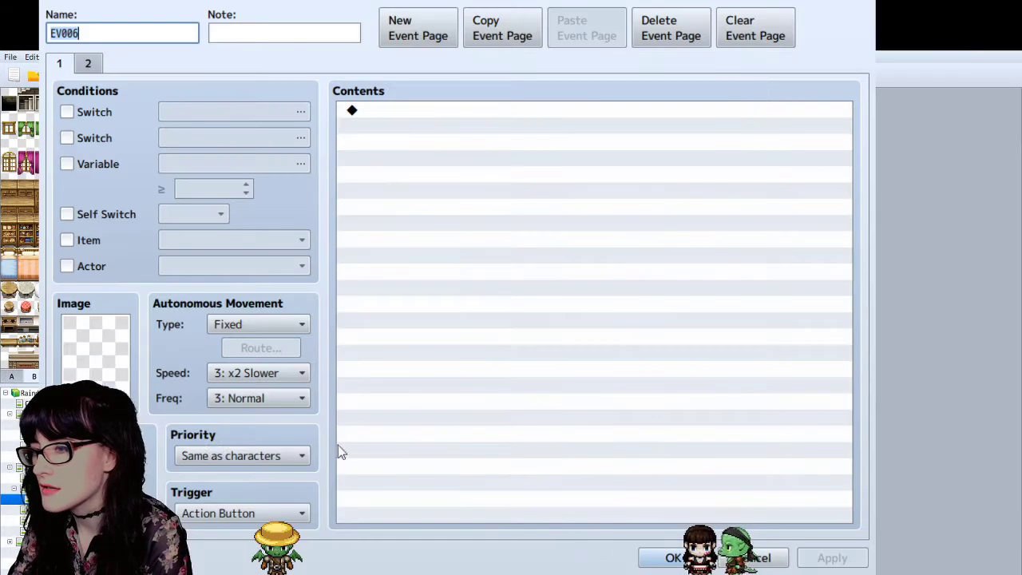
key(Escape)
double_click(388, 423)
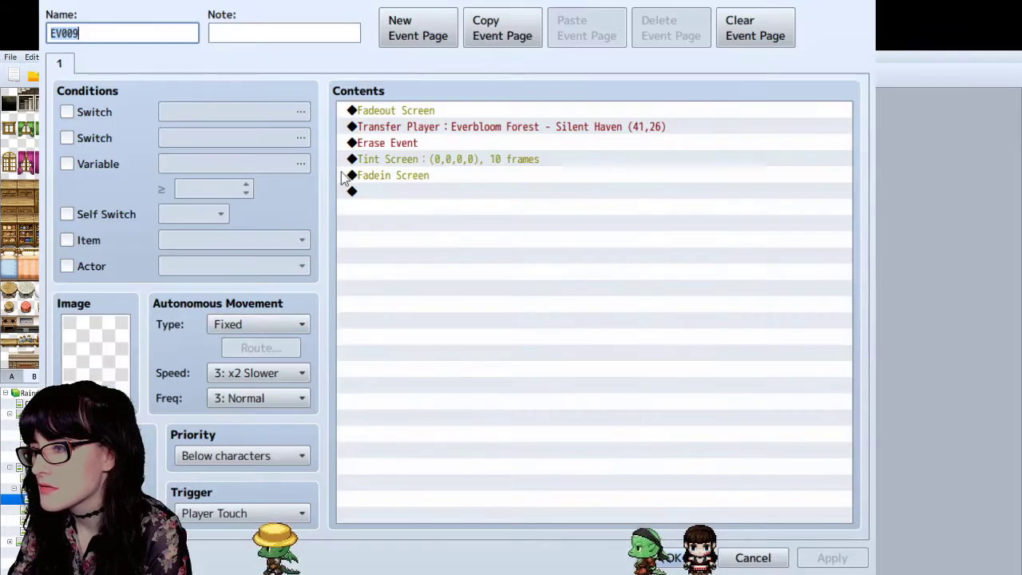
click(674, 556)
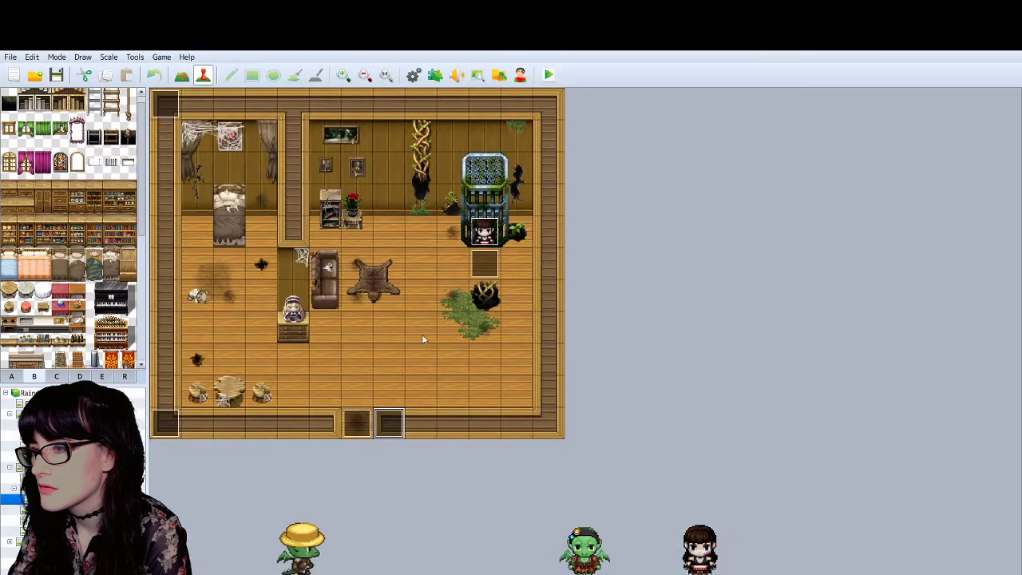
double_click(354, 423)
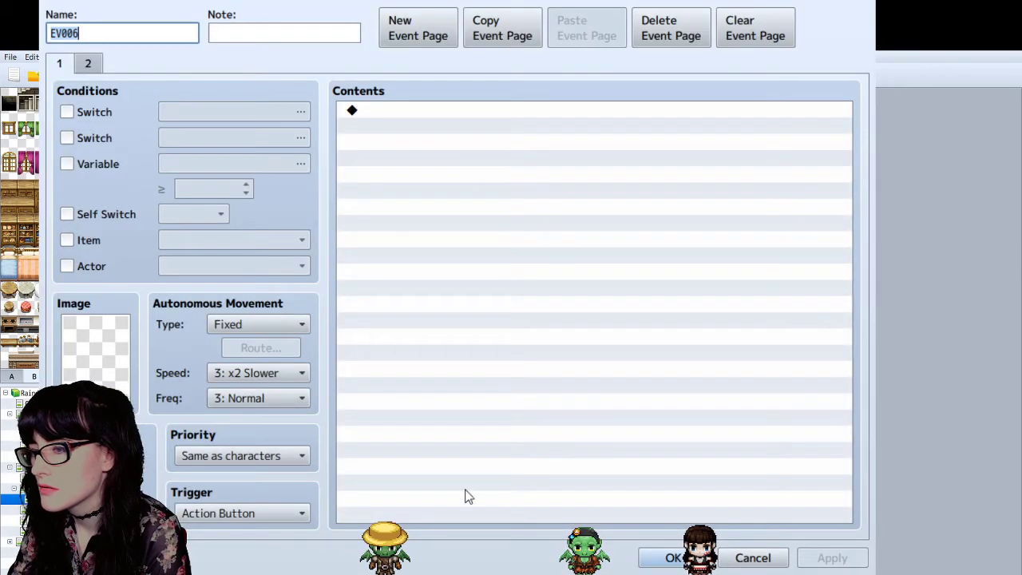
click(730, 560)
double_click(388, 426)
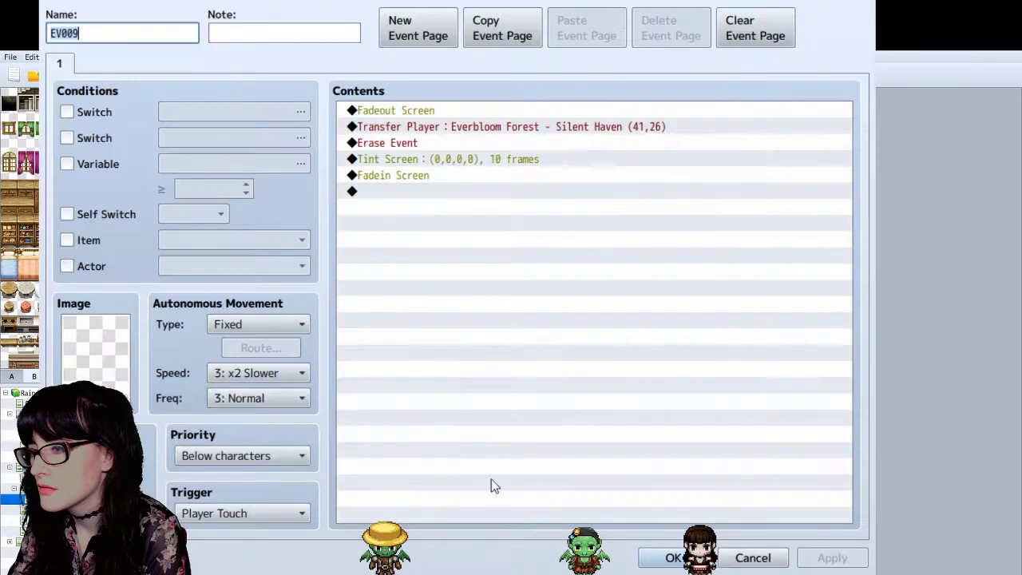
click(730, 560)
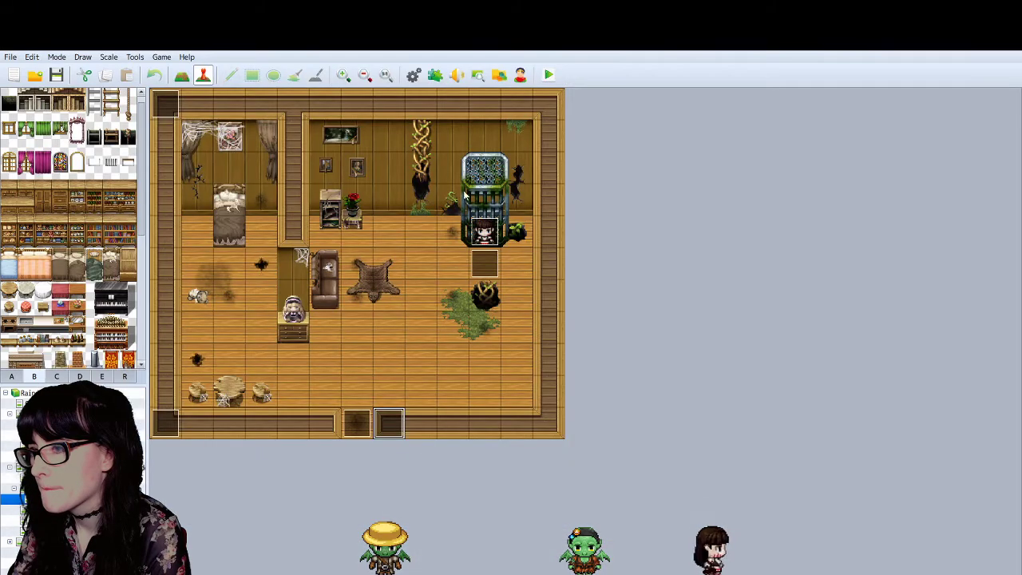
Step: Examine the cabin's EV005 cutscene commands, including EV006's movement route in the Push in Lake branch
double_click(179, 425)
drag(847, 127, 846, 173)
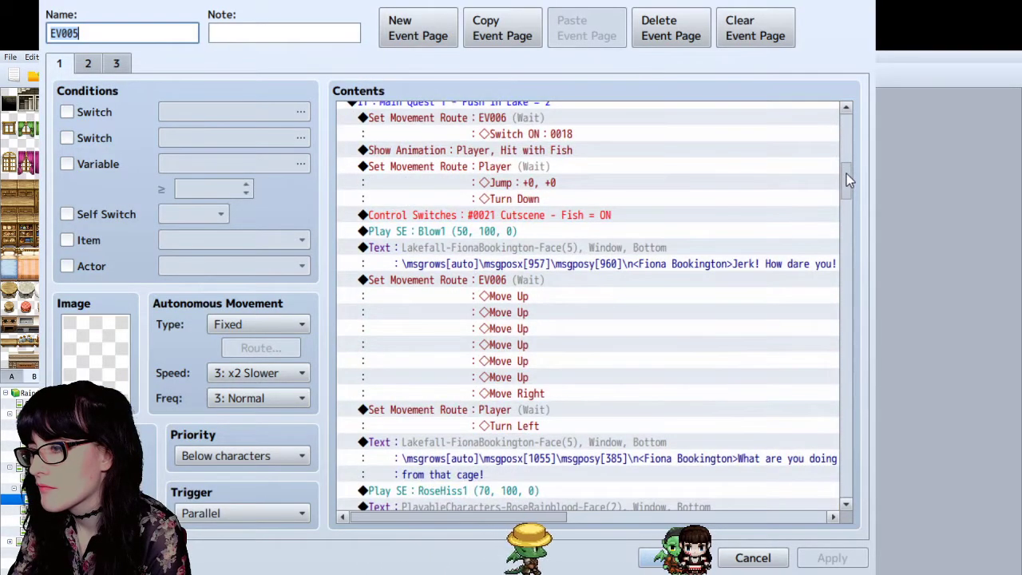
scroll(566, 177, up, 1)
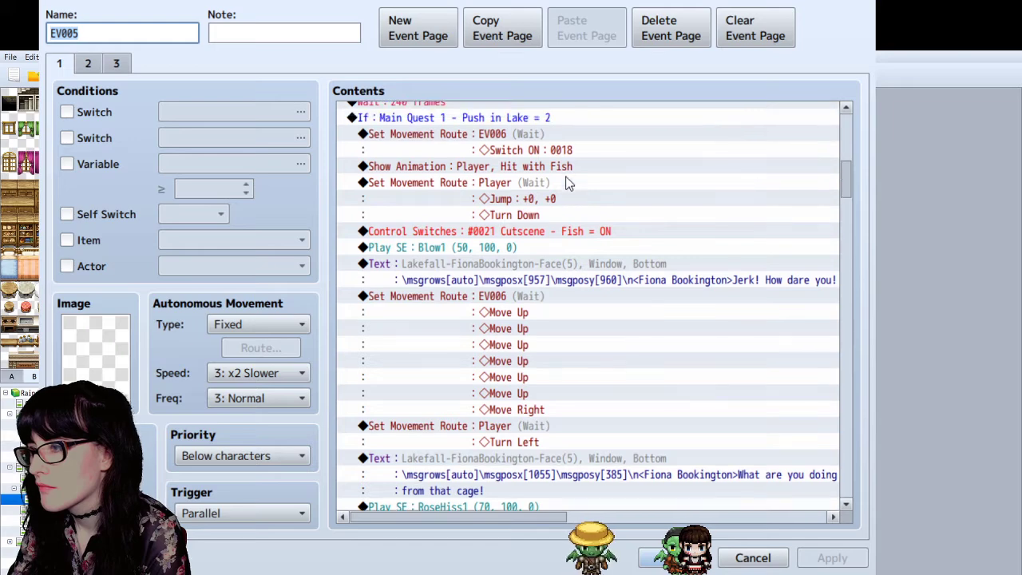
click(496, 299)
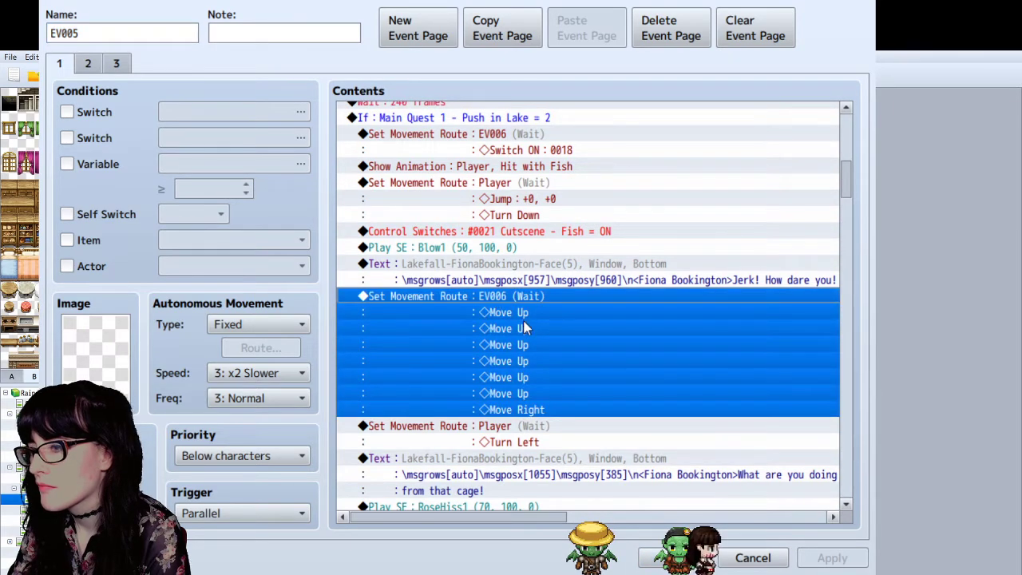
click(512, 357)
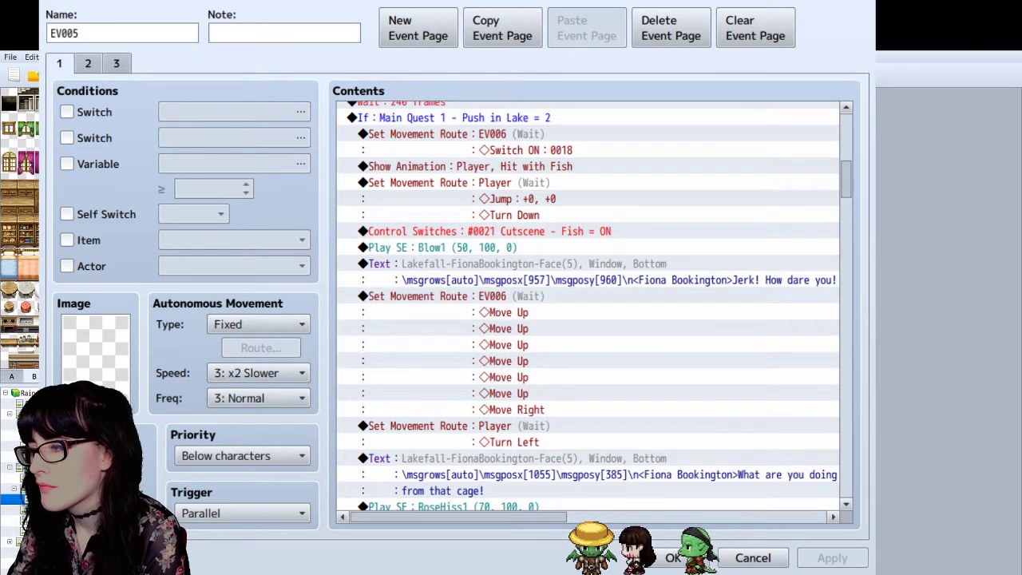
click(851, 483)
scroll(675, 242, up, 1)
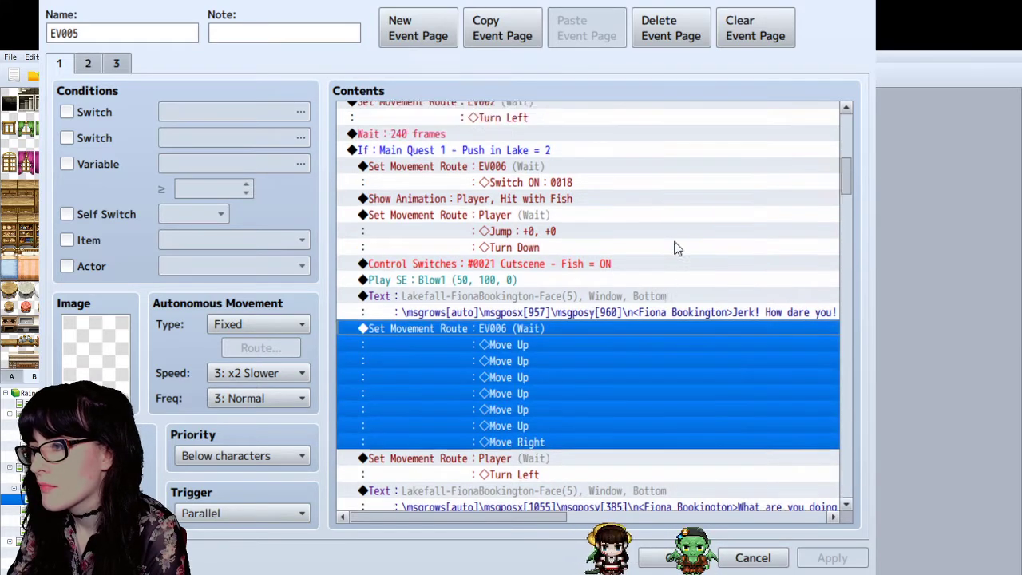
scroll(675, 248, up, 12)
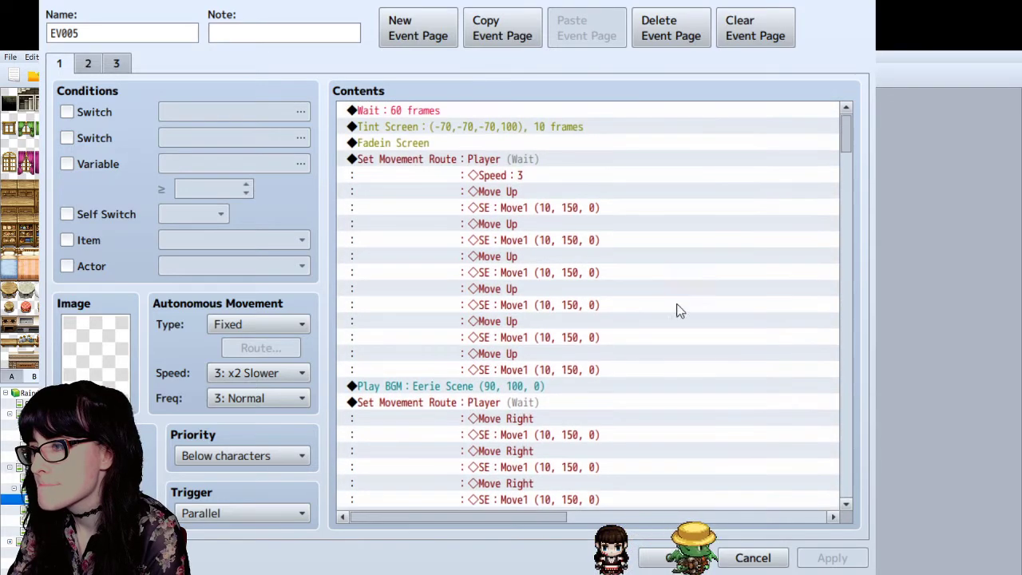
key(Escape)
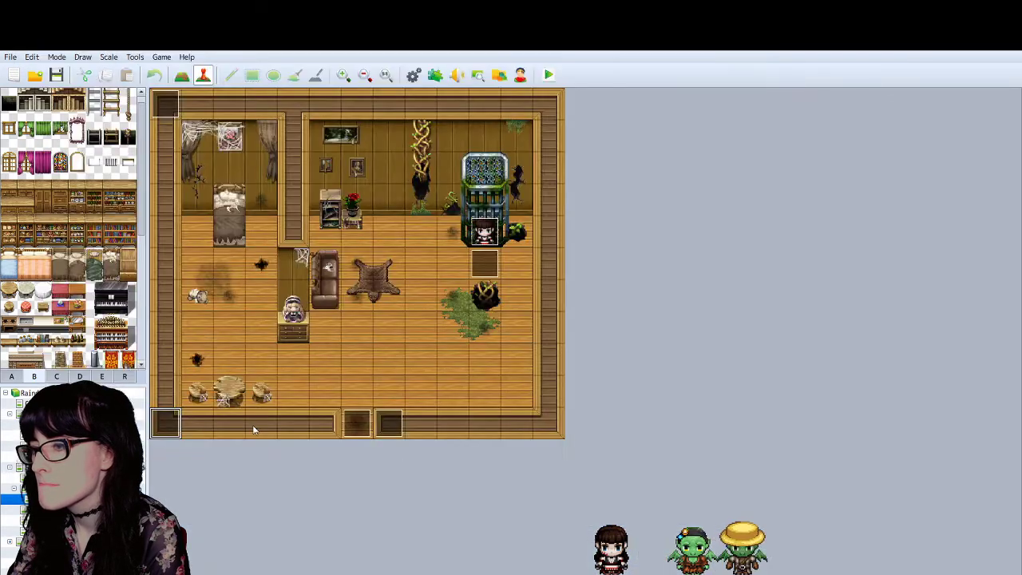
Step: Return to the forest path map and add Turn Down to the end of EV020's movement route in EV018
click(48, 510)
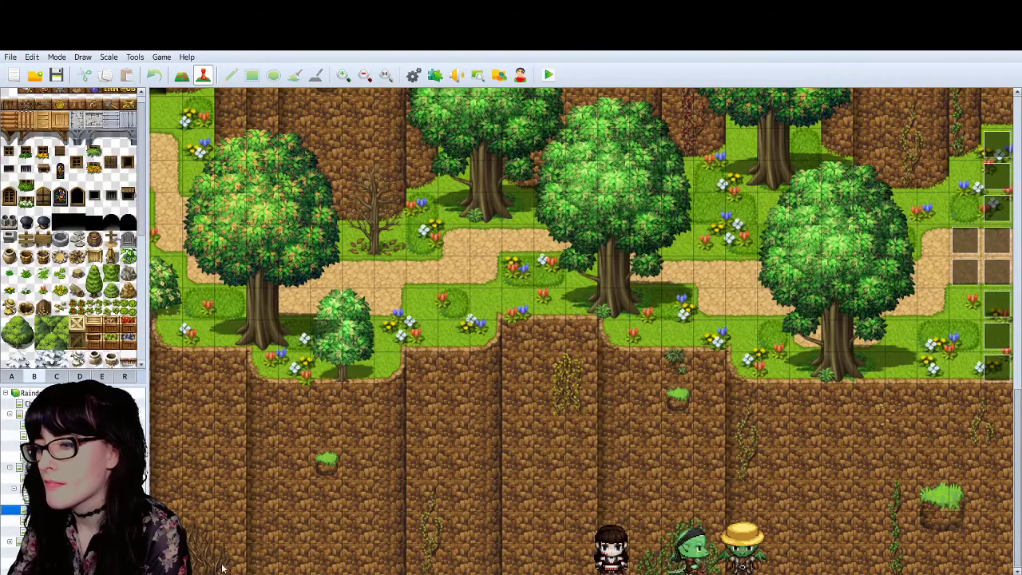
scroll(223, 568, up, 1)
scroll(223, 569, down, 1)
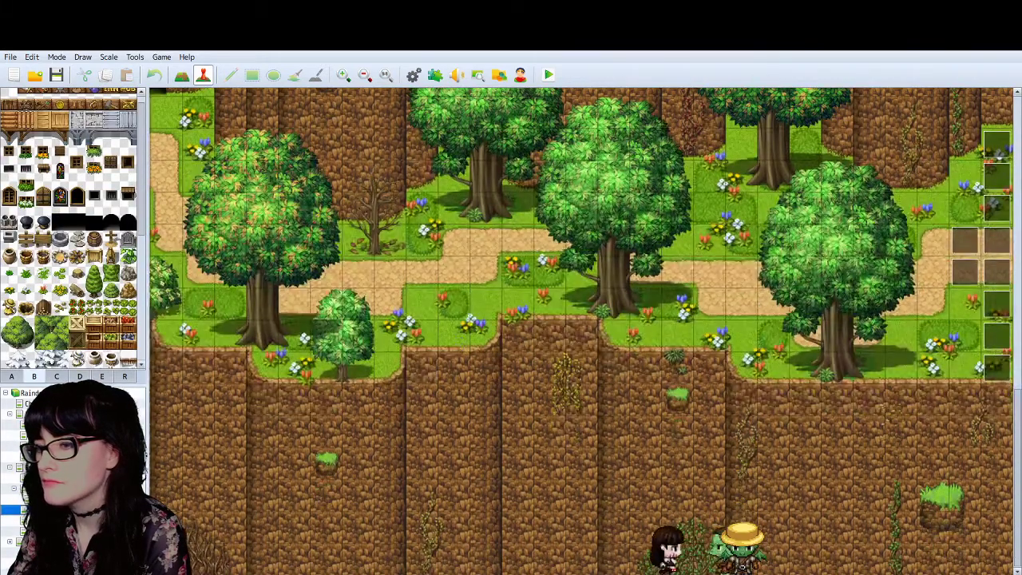
scroll(829, 187, right, 10)
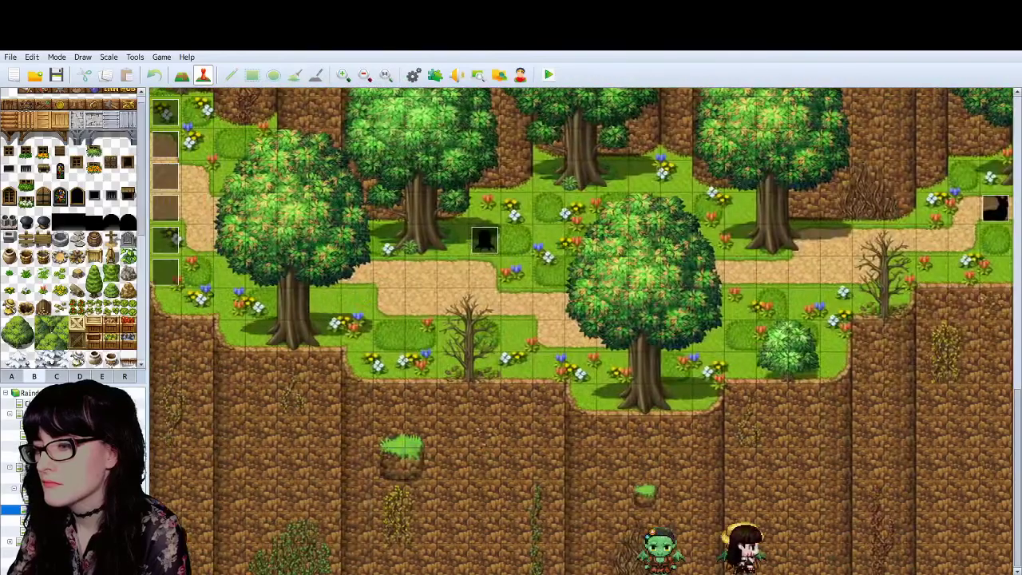
double_click(484, 240)
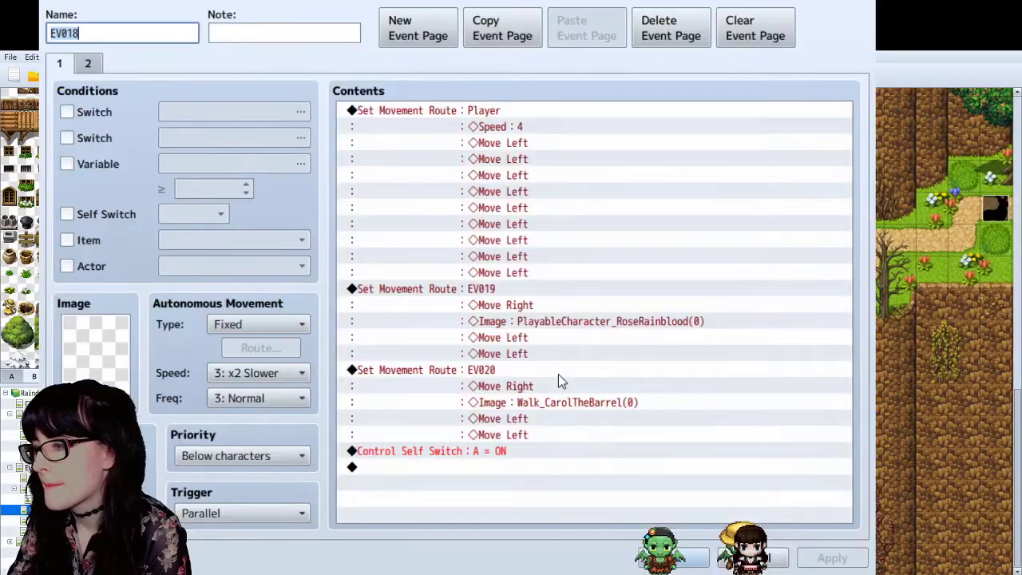
click(558, 381)
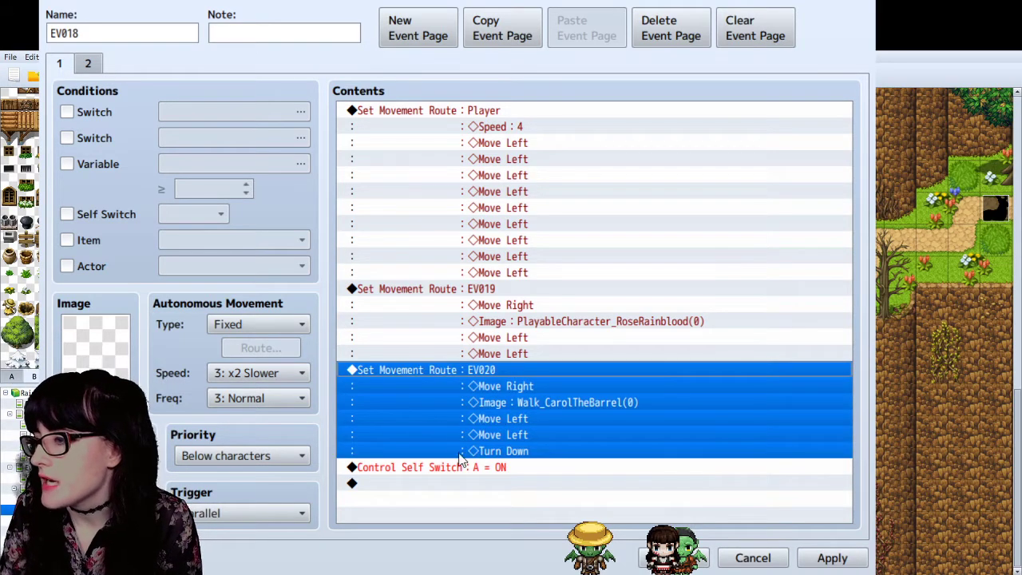
Step: Review EV019's movement route in EV018's command list and save the event
click(460, 465)
click(501, 303)
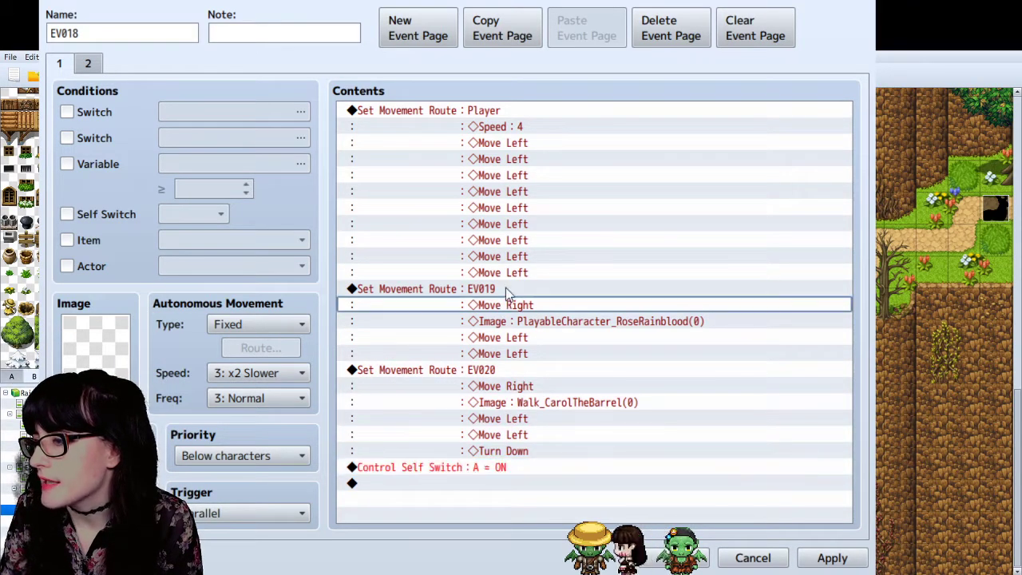
click(506, 288)
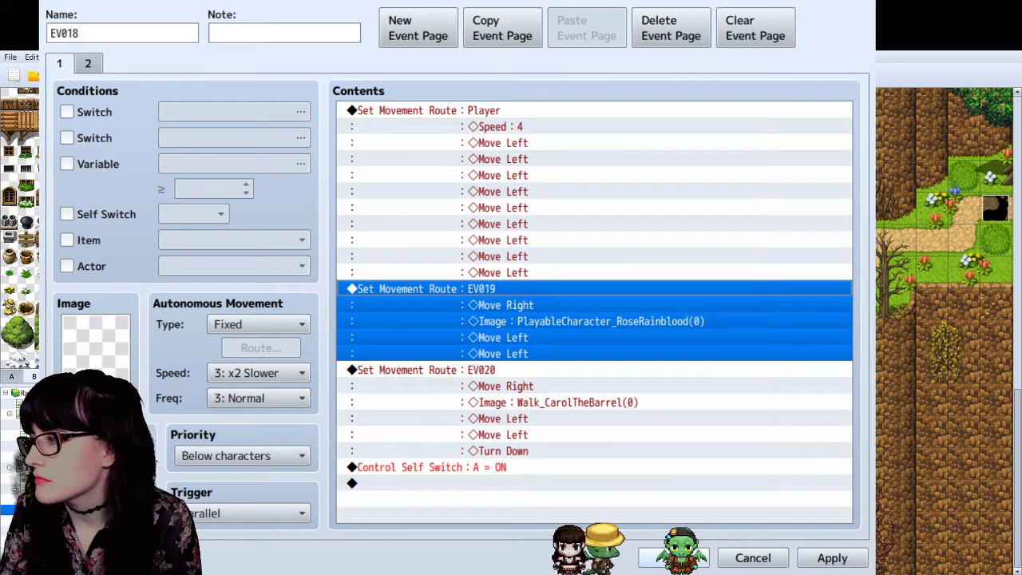
click(674, 557)
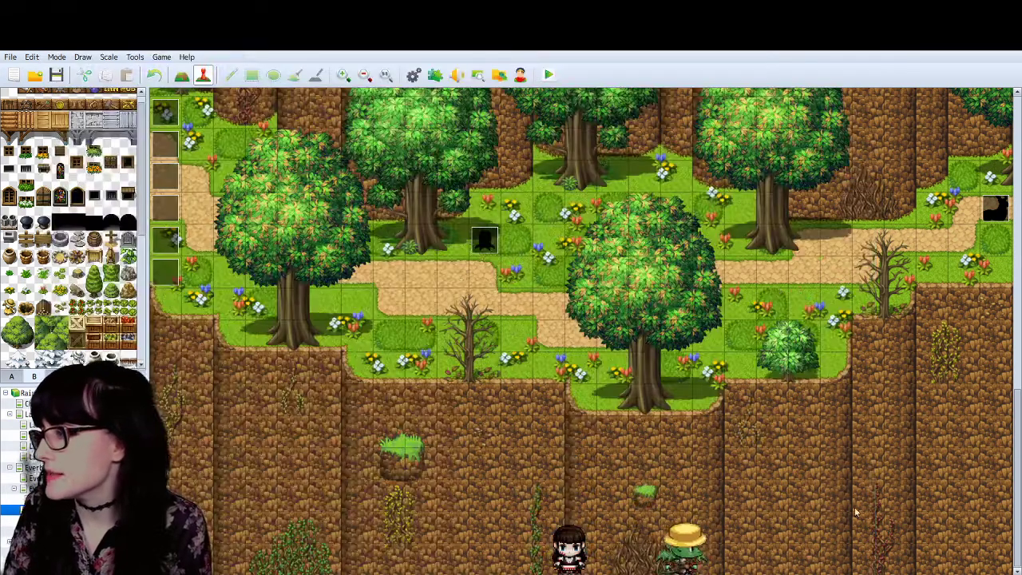
Step: Inspect the EV019 event at the eastern end of the forest path and close it without changes
drag(523, 574, 998, 574)
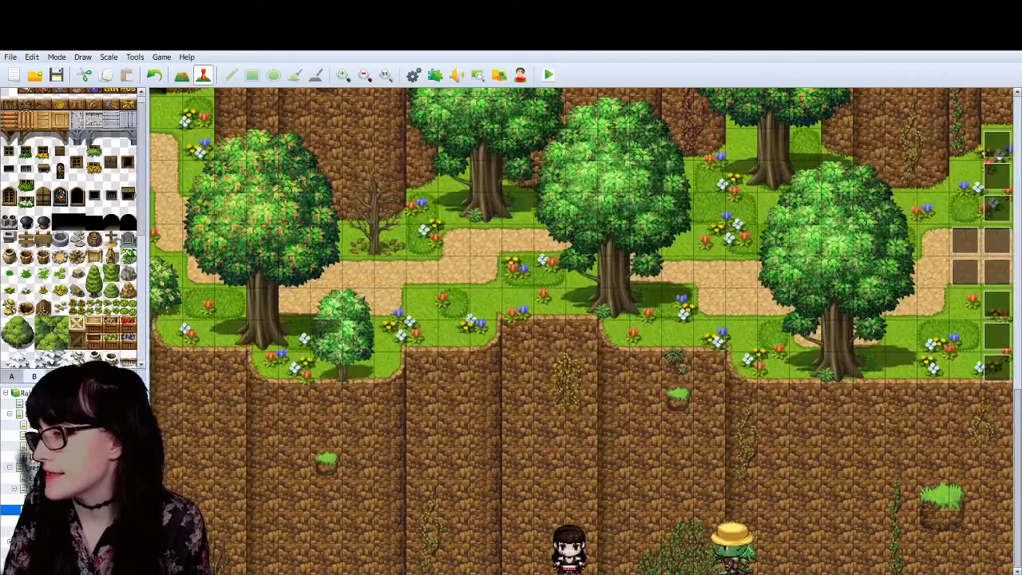
double_click(269, 364)
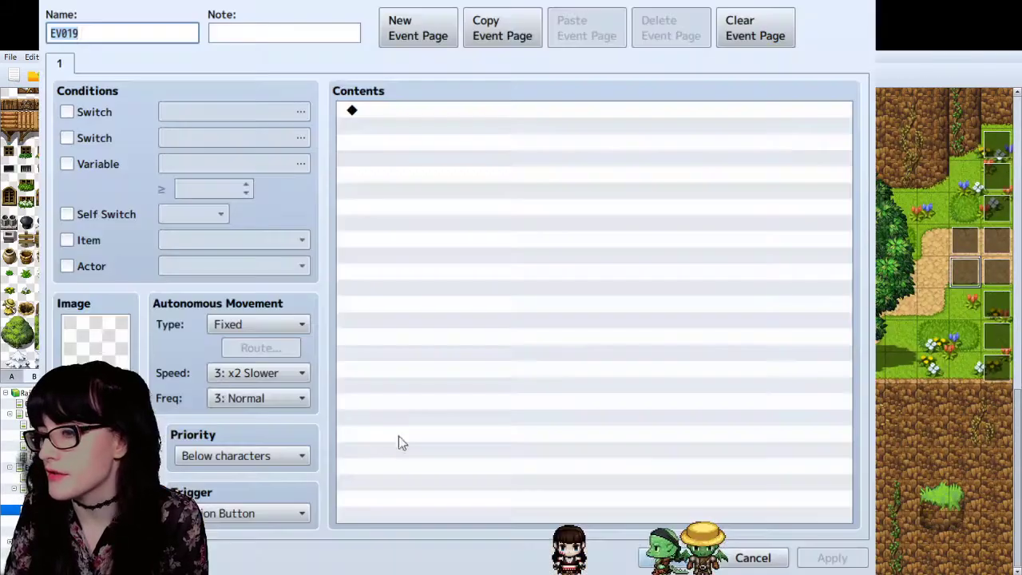
click(752, 558)
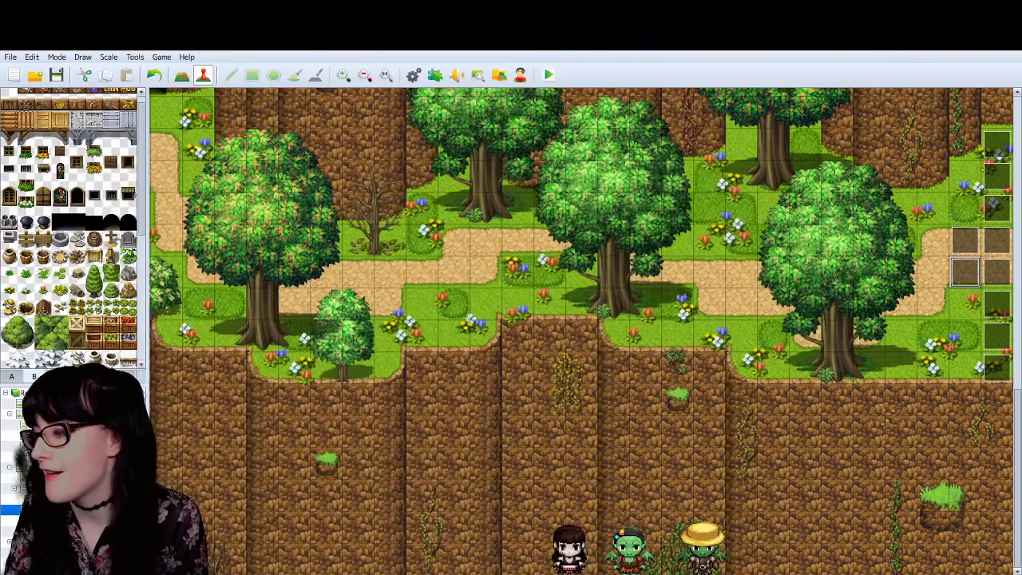
drag(806, 573, 878, 559)
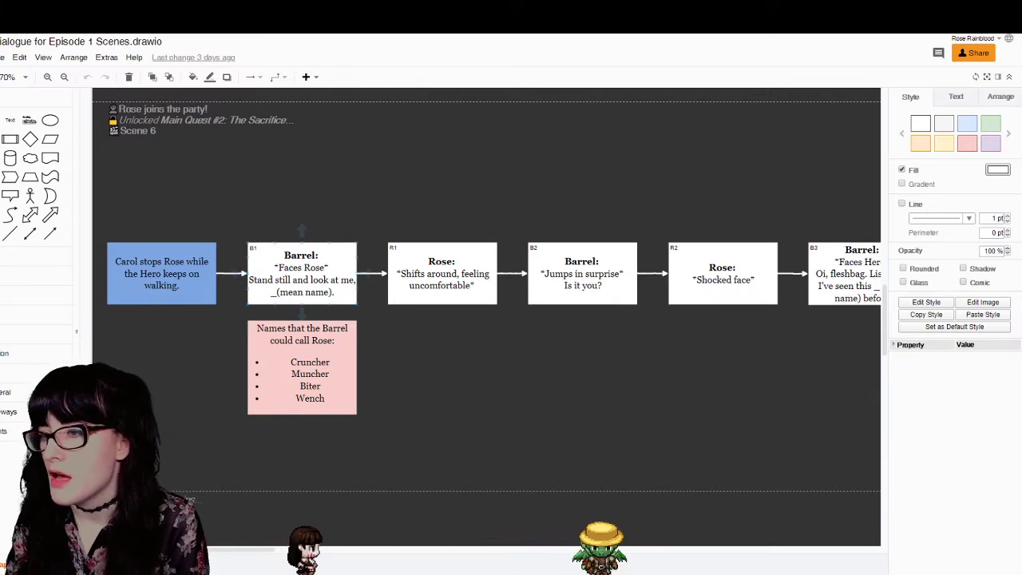
Step: In the draw.io dialogue diagram, copy the Barrel's B1 line "Stand still and look at me, _(mean name)."
click(313, 283)
double_click(296, 289)
click(256, 281)
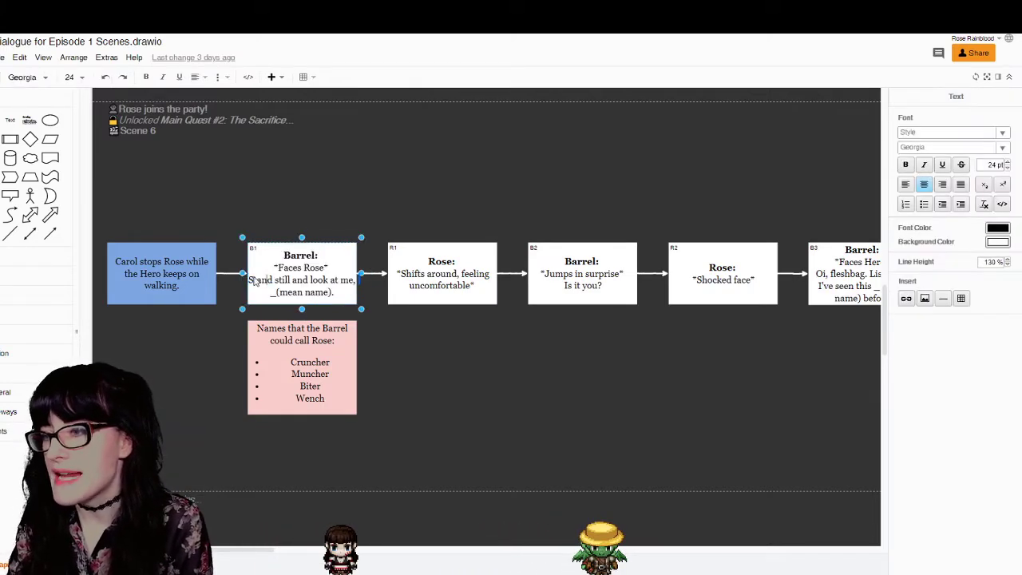
drag(277, 295, 338, 300)
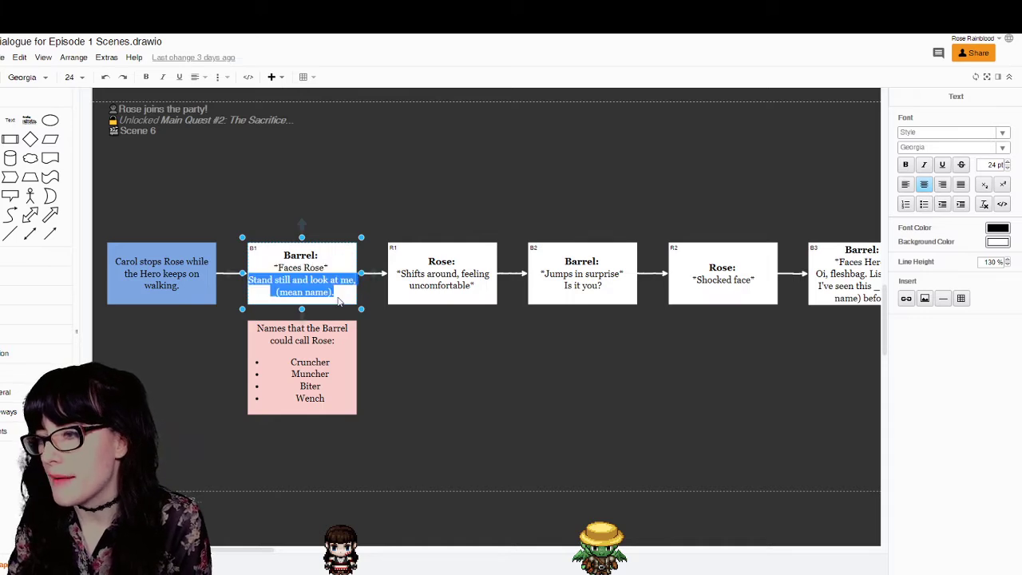
click(406, 384)
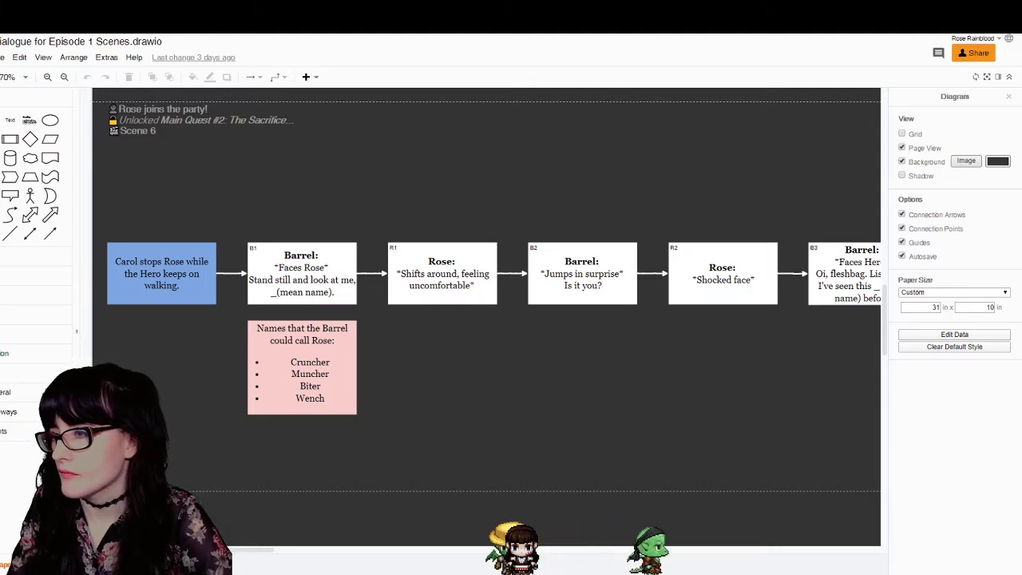
Step: Switch to RPG Maker, add a message reading "Stand still and look at me, _(mean name)." to the end of EV018, and save the event
key(Return)
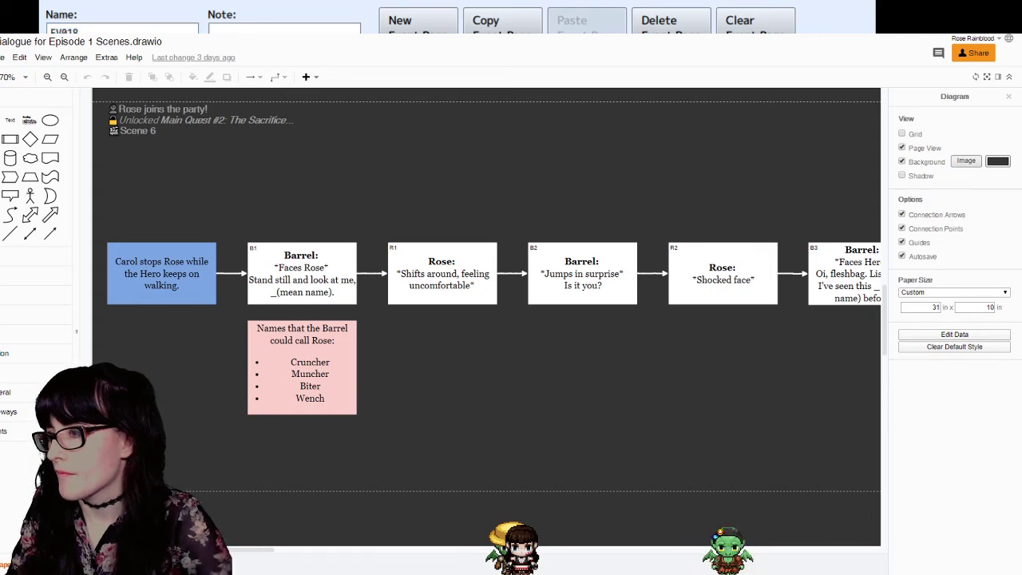
key(Return)
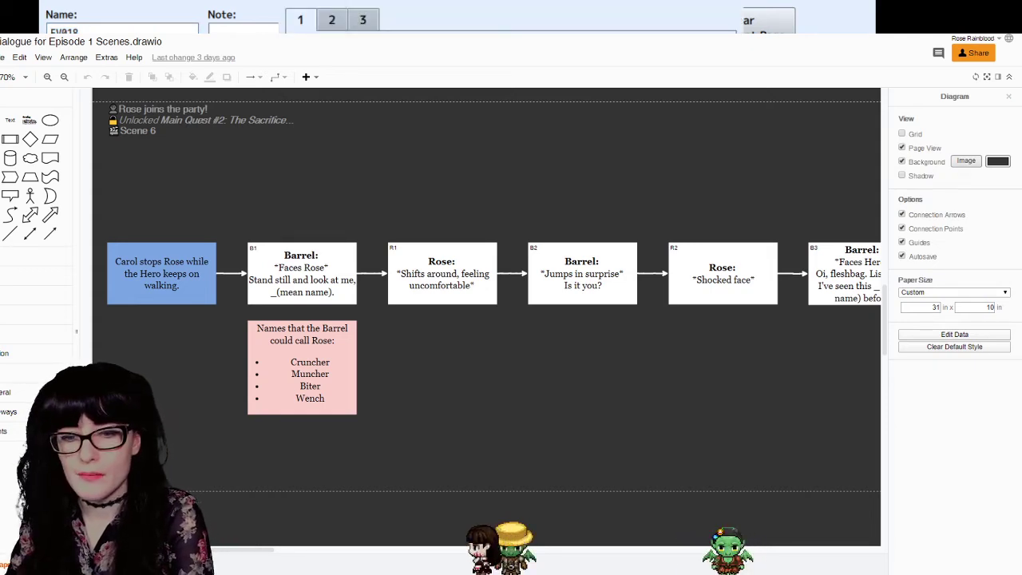
key(alt+Tab)
key(Escape)
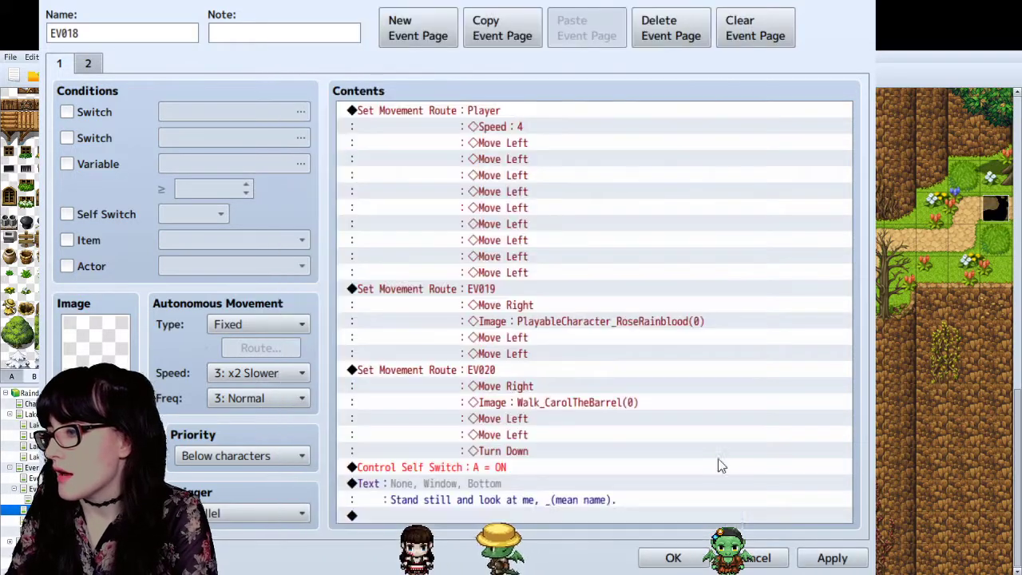
click(675, 557)
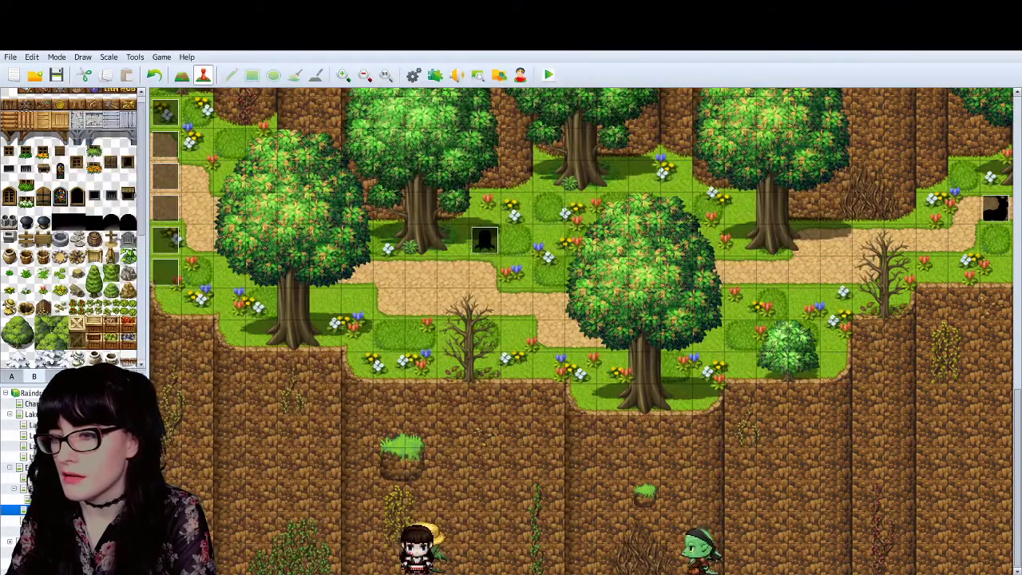
Step: On the waterfall map, copy the CarolTheBarrel-Face(1) message "You're not going anywhere without me" from the bridge event EV018
click(30, 467)
double_click(516, 291)
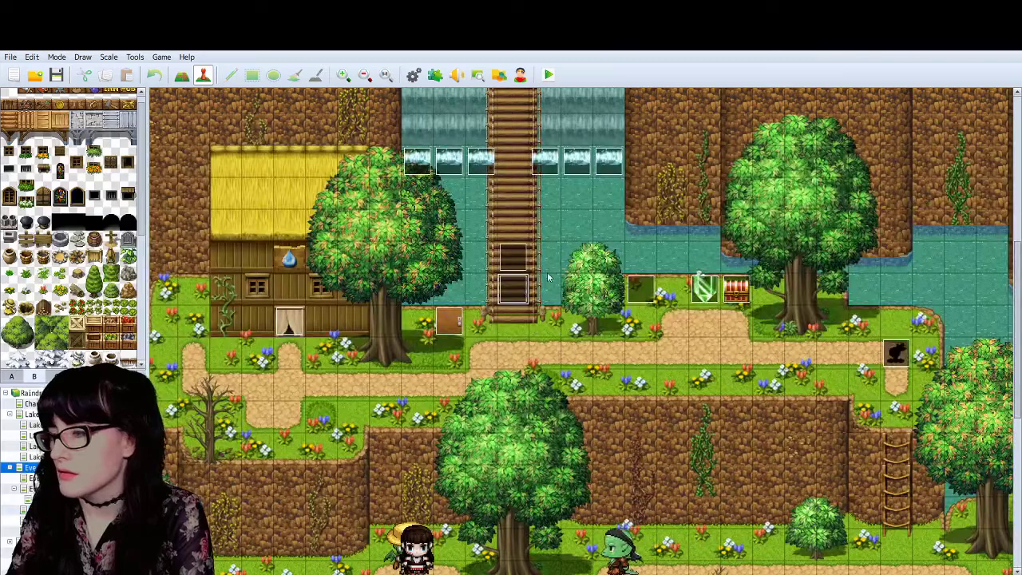
click(512, 162)
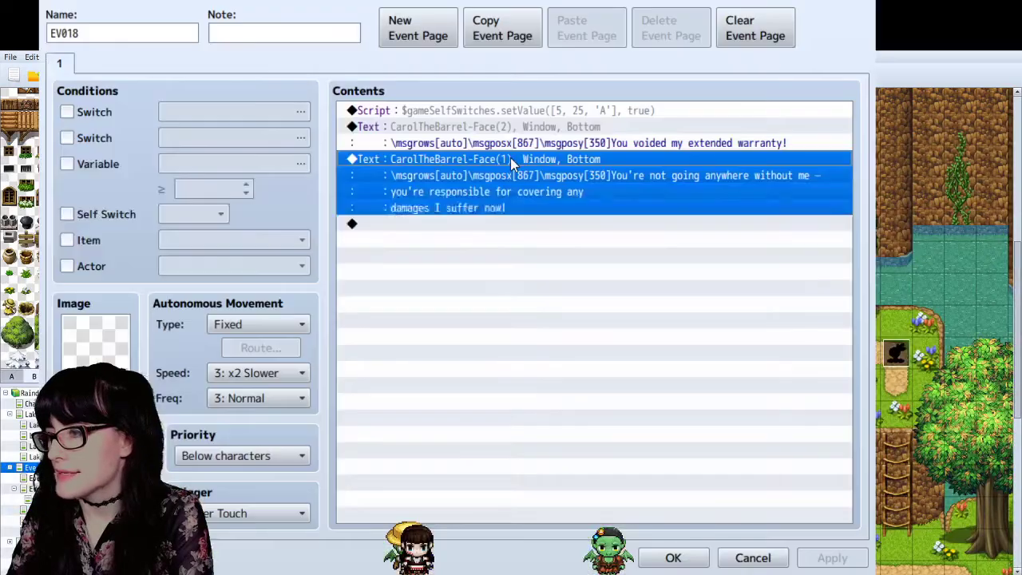
click(727, 555)
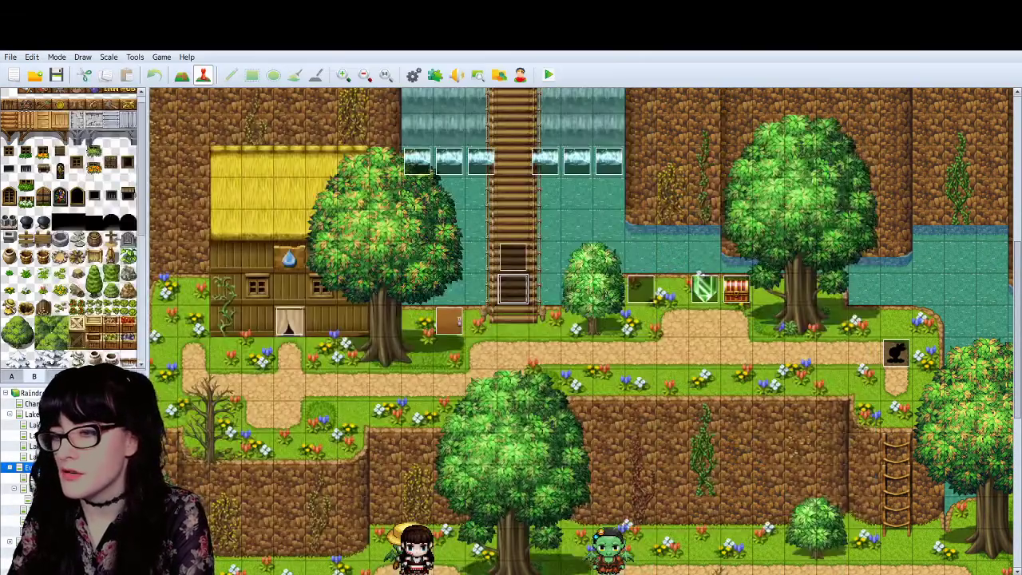
Step: Return to the forest path map and paste Carol's copied message at the end of EV018's commands
click(30, 509)
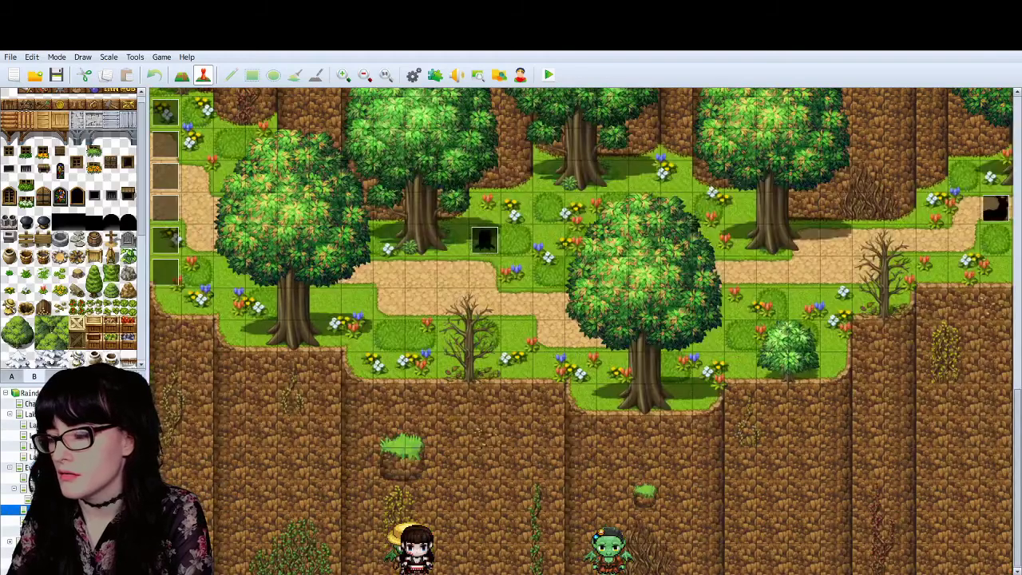
double_click(485, 240)
click(441, 498)
click(453, 515)
text(Text：CarolTheBarrel-Face(1), Window, Bottom \msgrows[auto]\msgposx[867]\msgposy[350]You're not going anywhere without me – you're responsible for covering any damages I suffer now!)
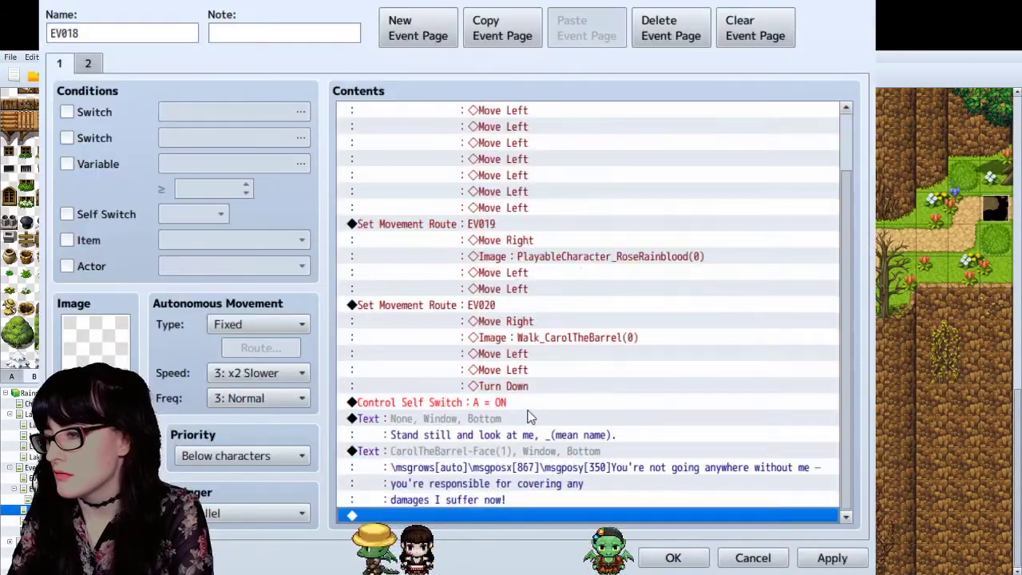
Step: Open the faceless "Stand still and look at me" message in EV018, then delete that message from the commands
click(503, 419)
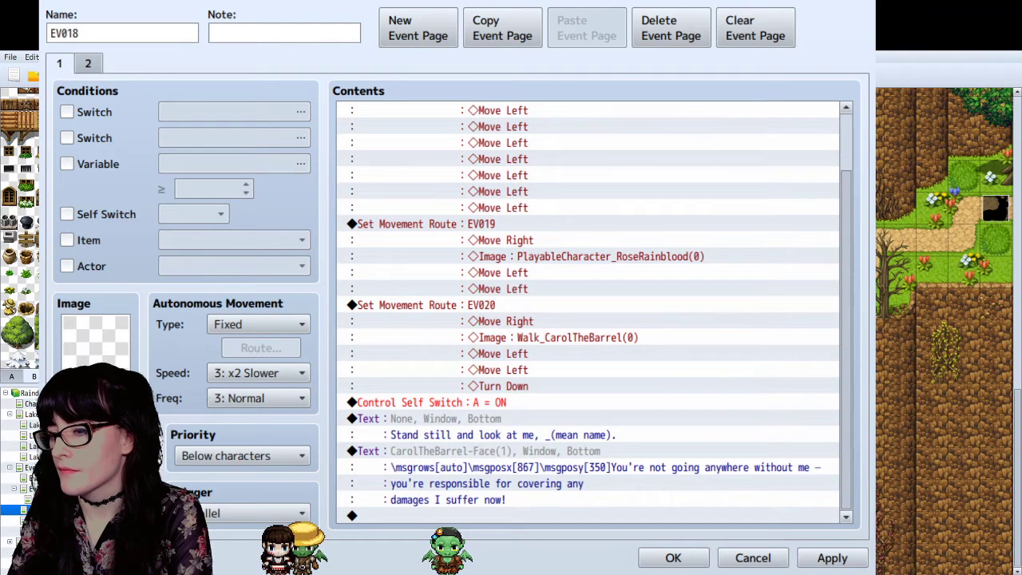
key(alt+Tab)
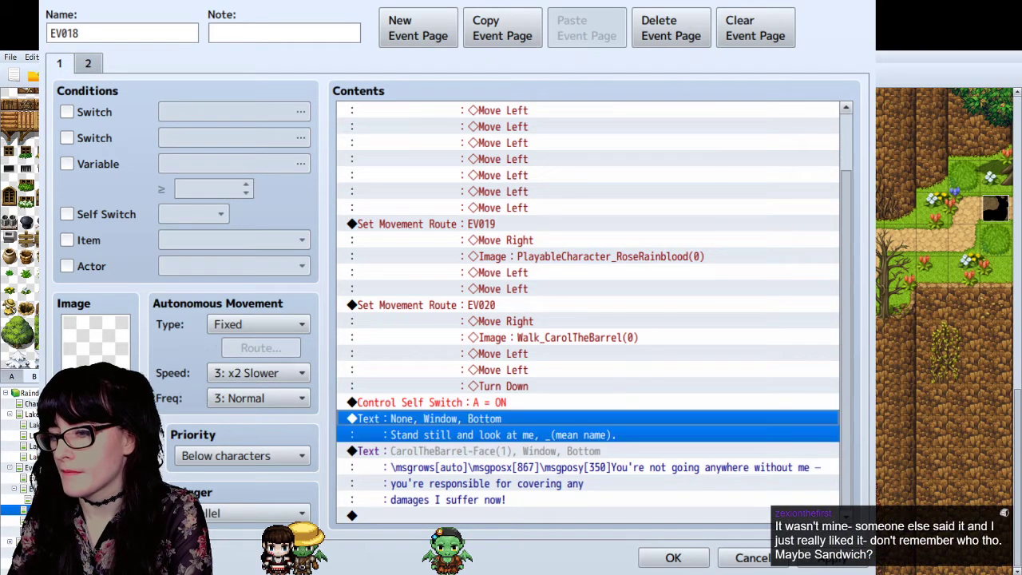
double_click(490, 414)
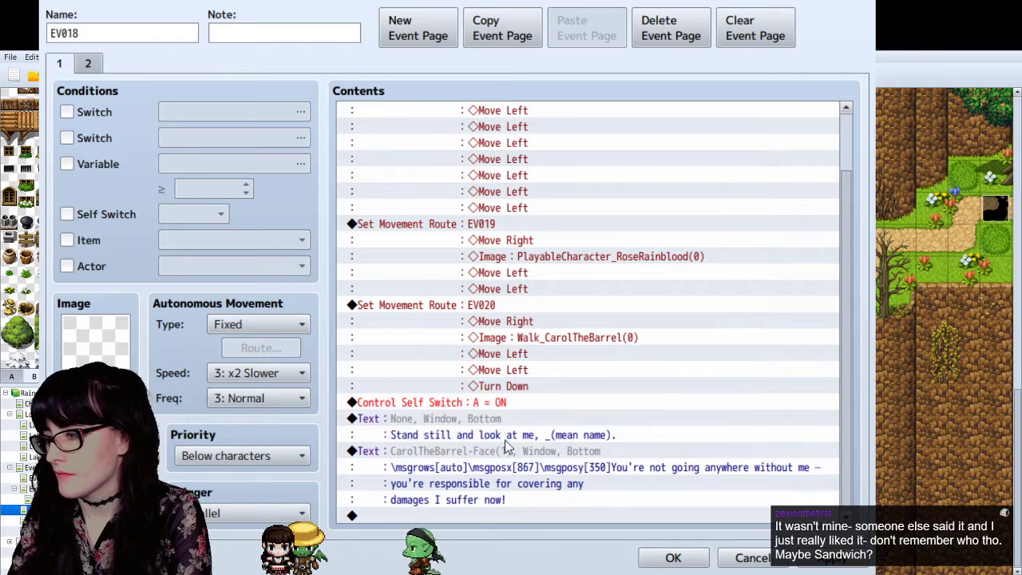
click(595, 432)
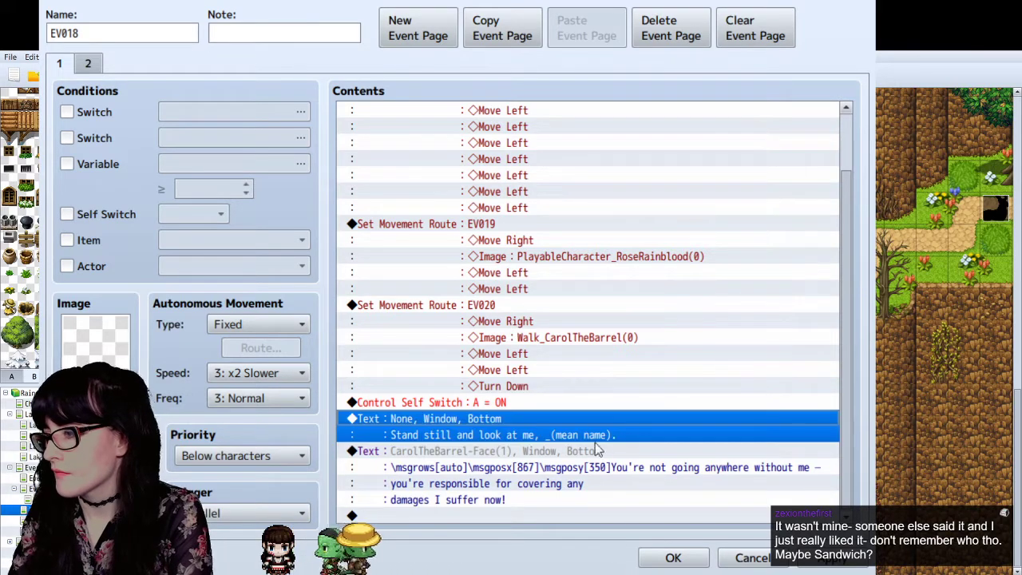
key(Delete)
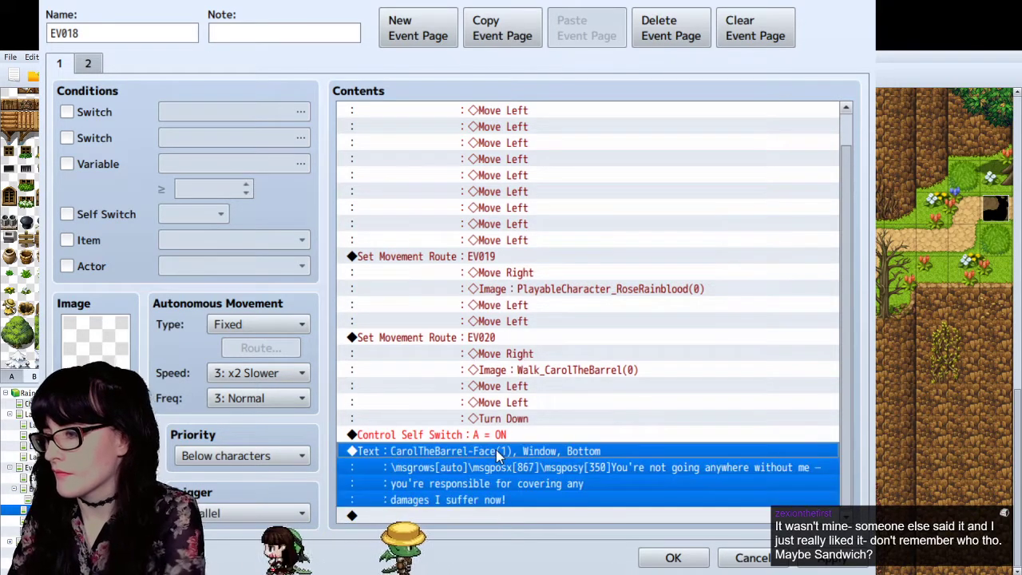
Step: Change the pasted Carol message's dialogue to "Stand still and look at me, cruncher.", keeping its position codes, and save EV018
double_click(527, 482)
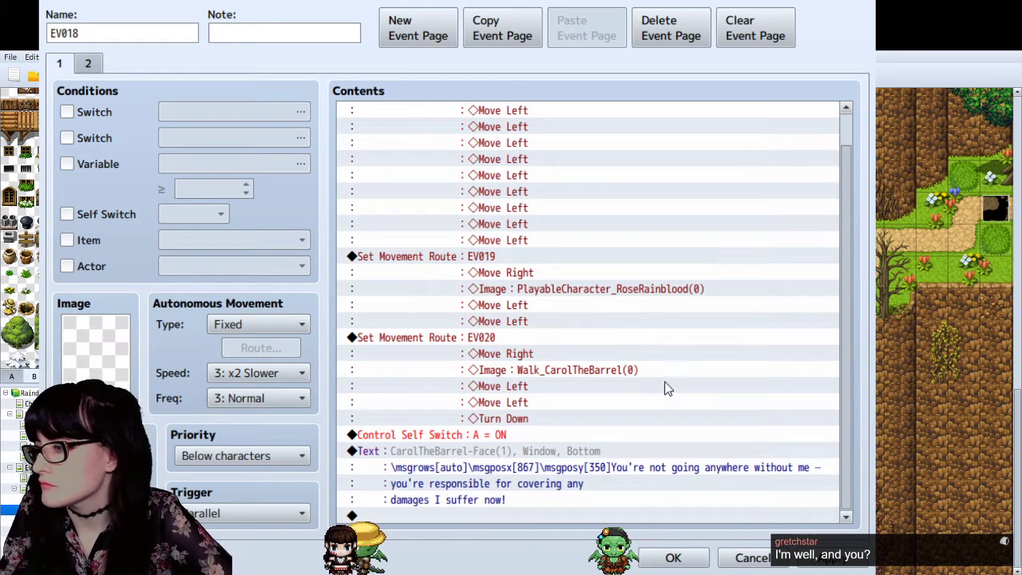
click(683, 423)
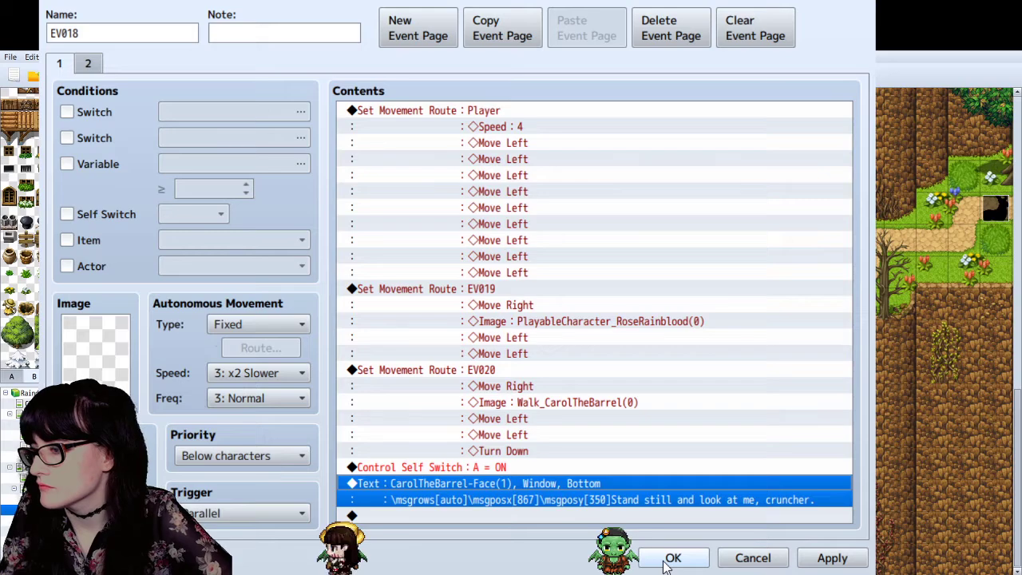
click(664, 563)
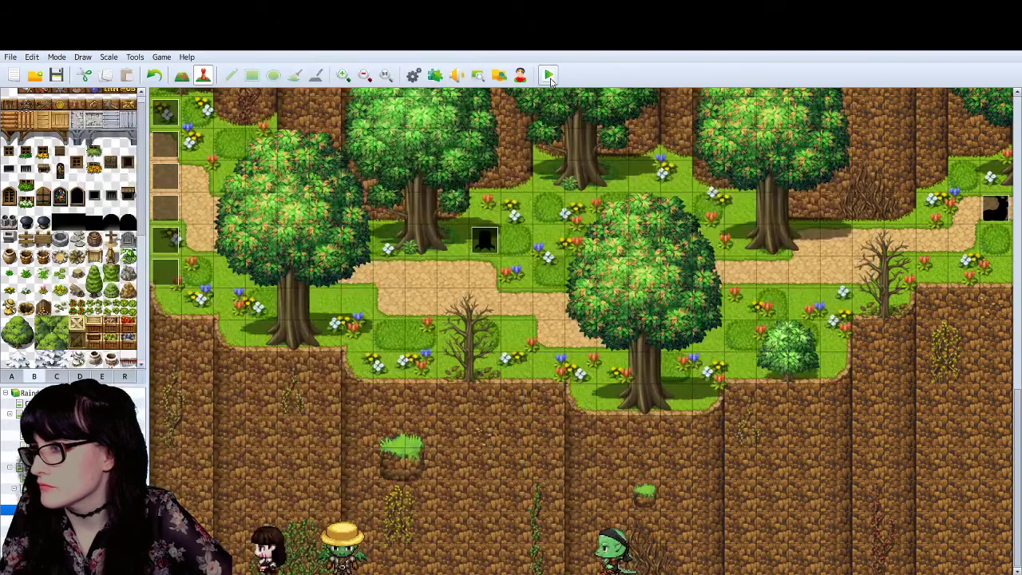
Step: Playtest from the File 5 Silent Haven save to check Carol's line in the forest cutscene, and close the game window
key(ctrl+r)
click(116, 71)
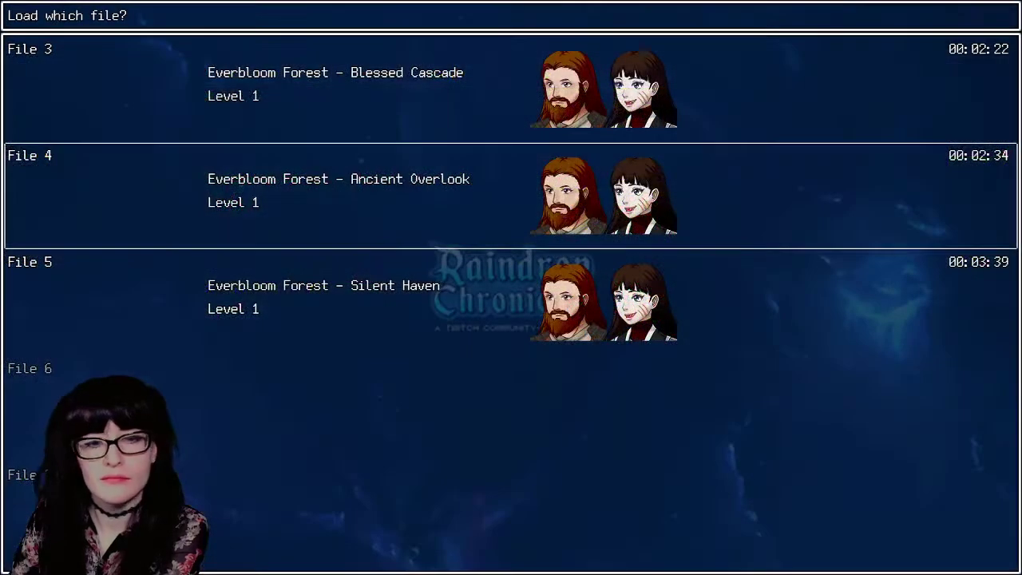
key(Down)
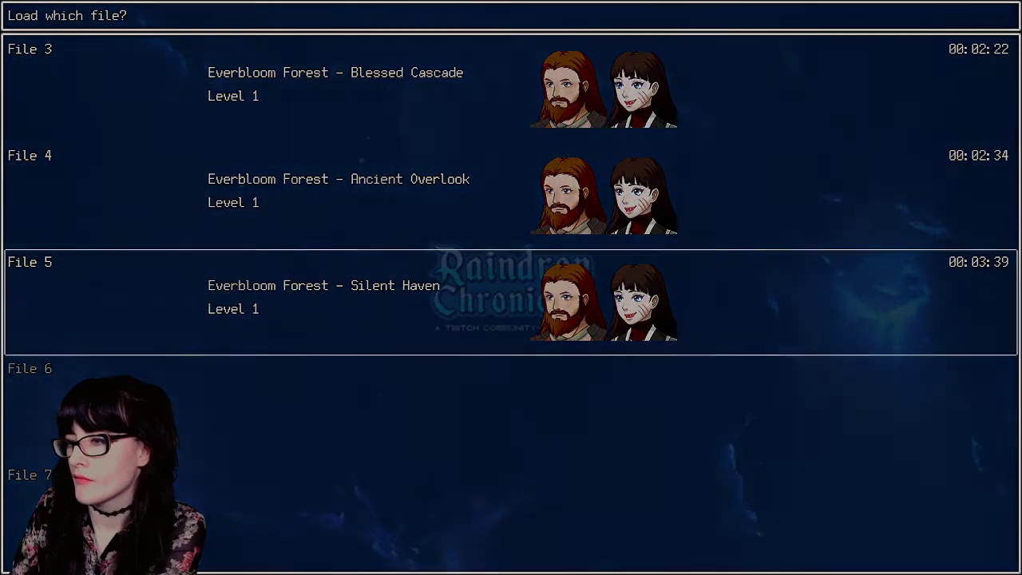
key(Return)
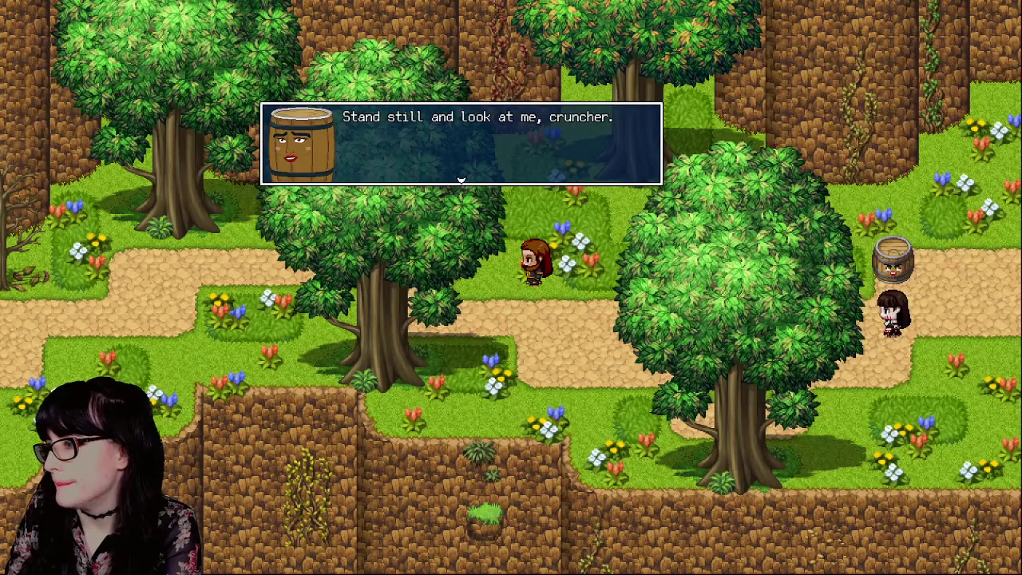
key(super)
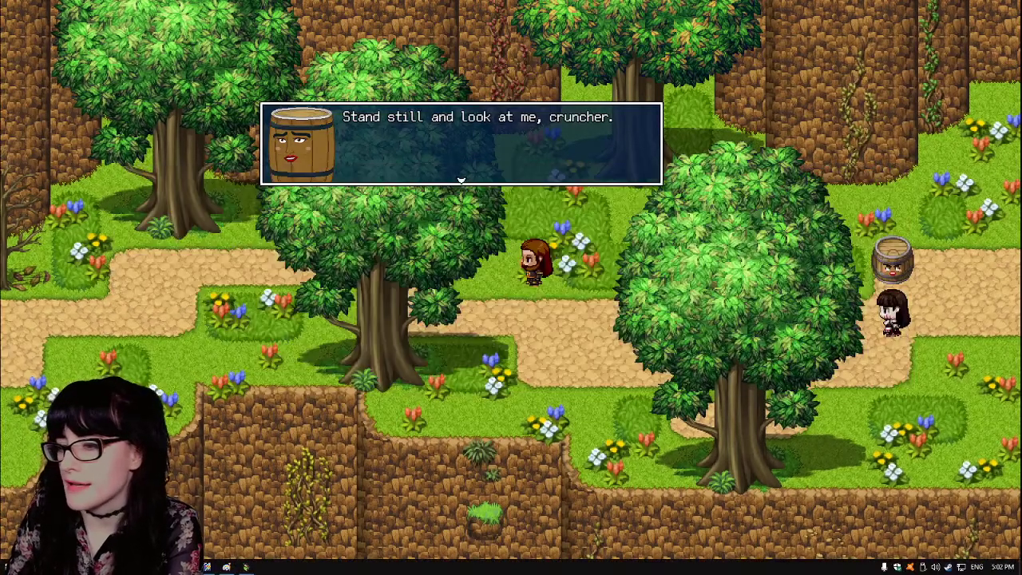
right_click(247, 566)
click(272, 548)
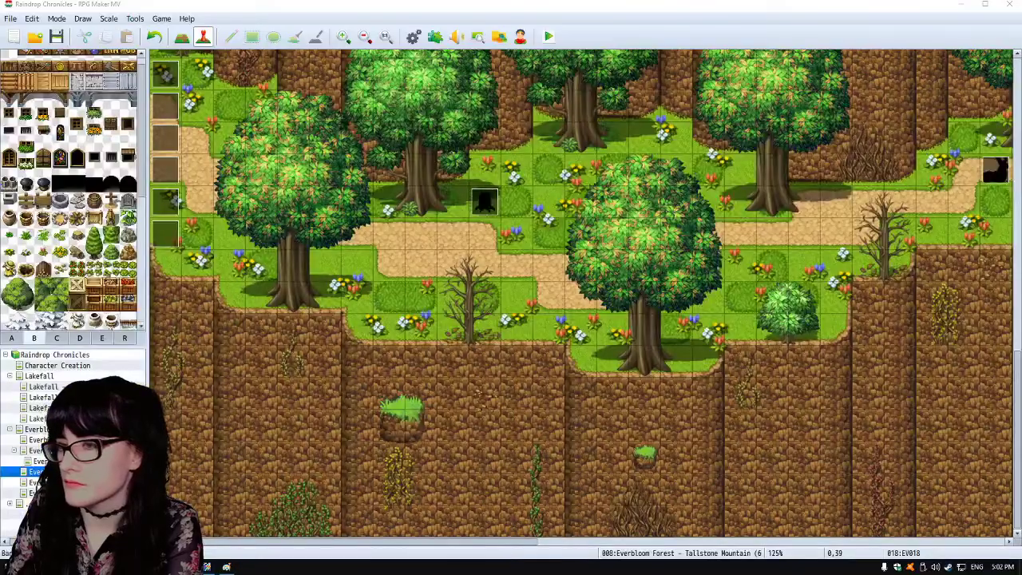
Step: In EV018, set the \msgposx code of Carol's "Stand still and look at me, cruncher." message to 1600
scroll(581, 293, up, 2)
scroll(582, 293, down, 2)
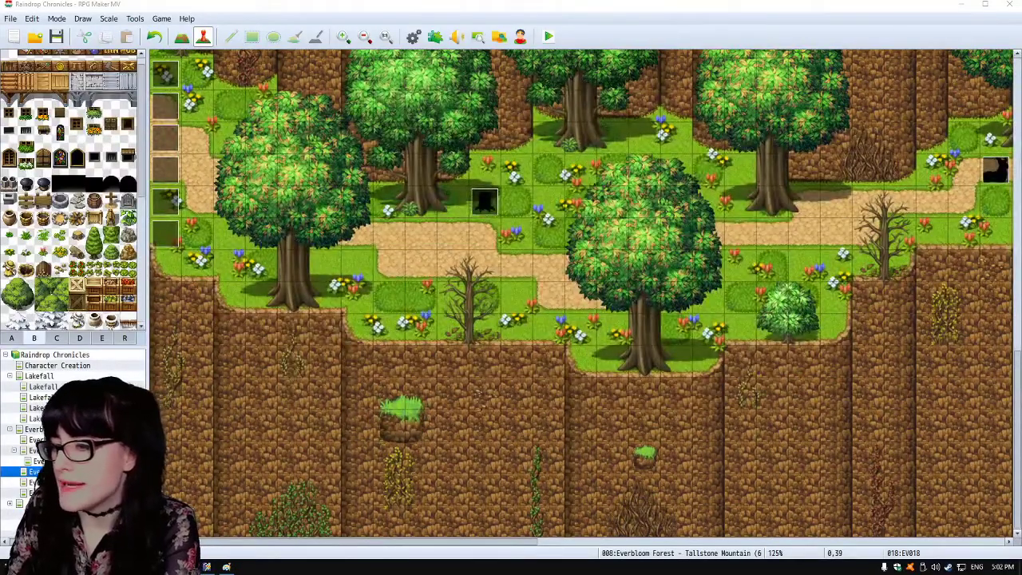
key(Return)
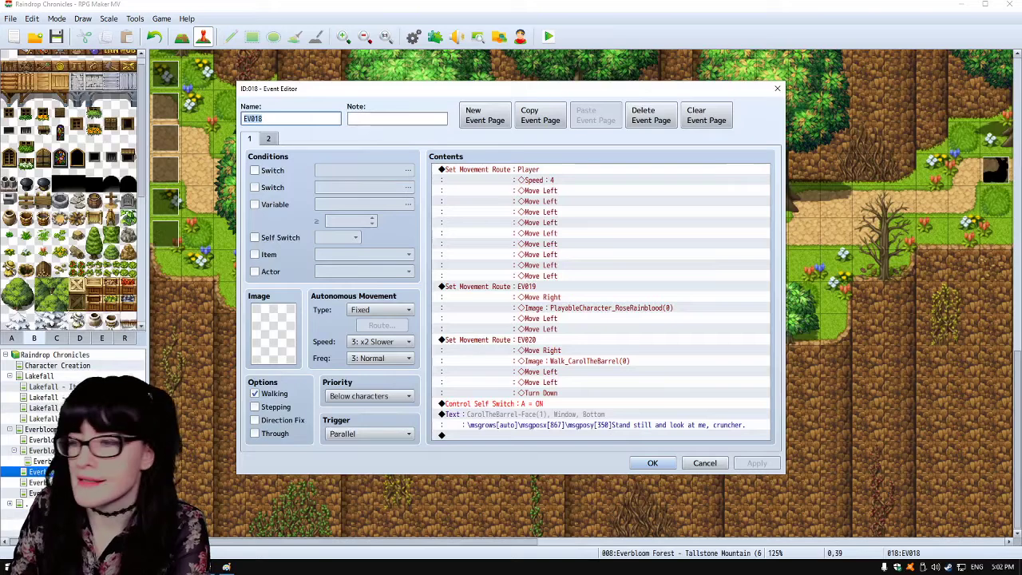
click(545, 415)
right_click(545, 416)
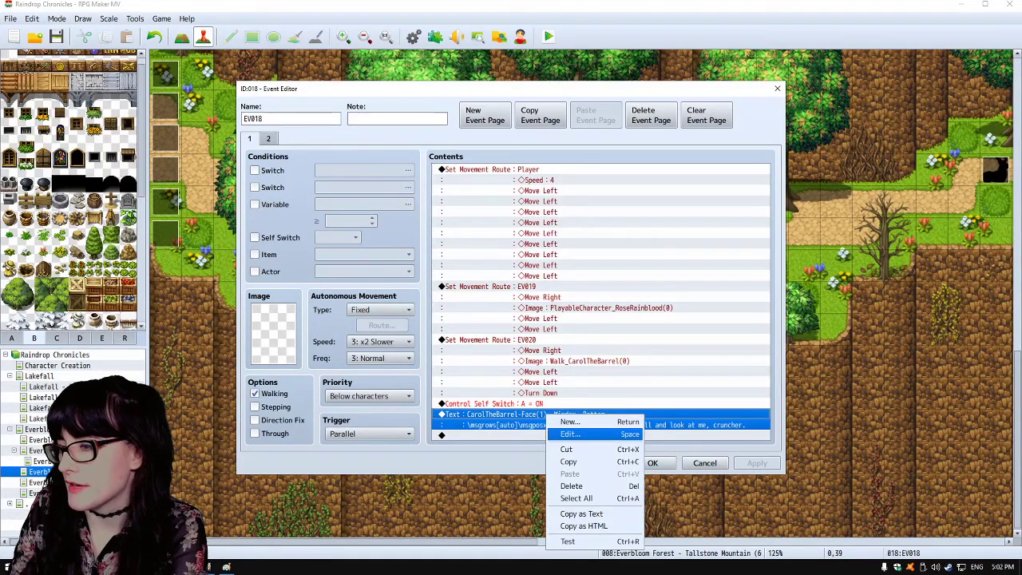
click(569, 433)
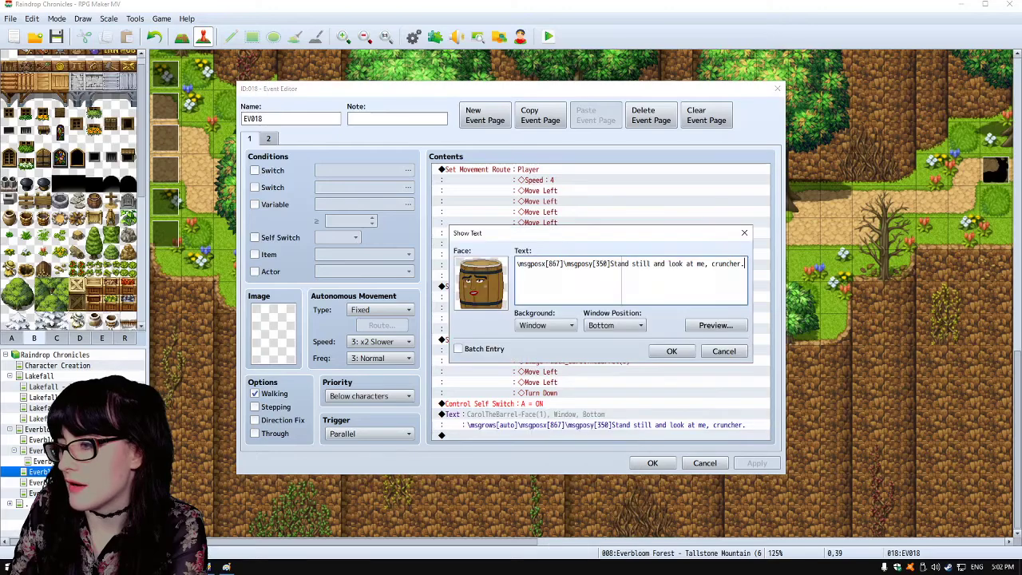
drag(635, 263, 751, 265)
click(585, 263)
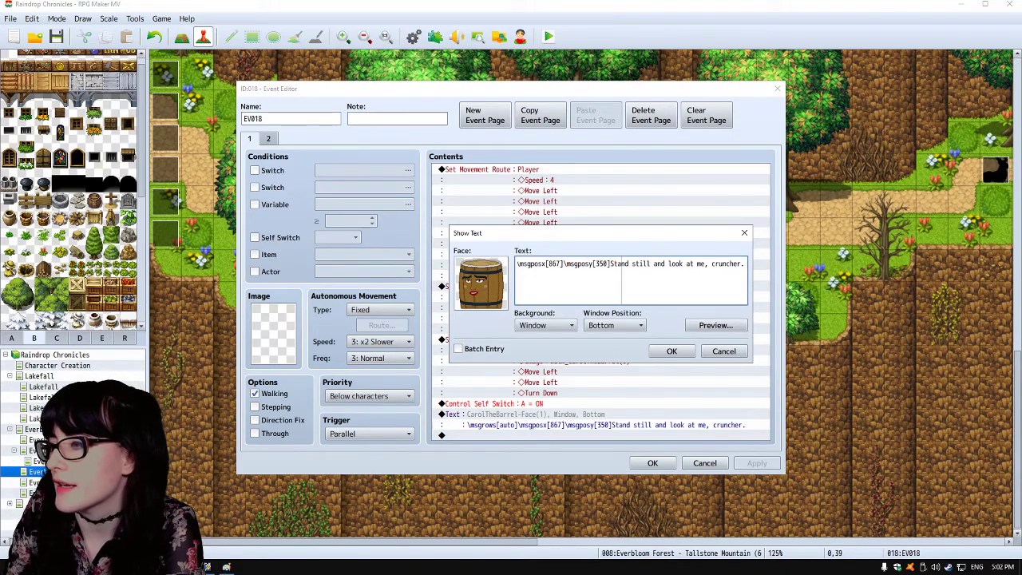
drag(548, 264, 557, 264)
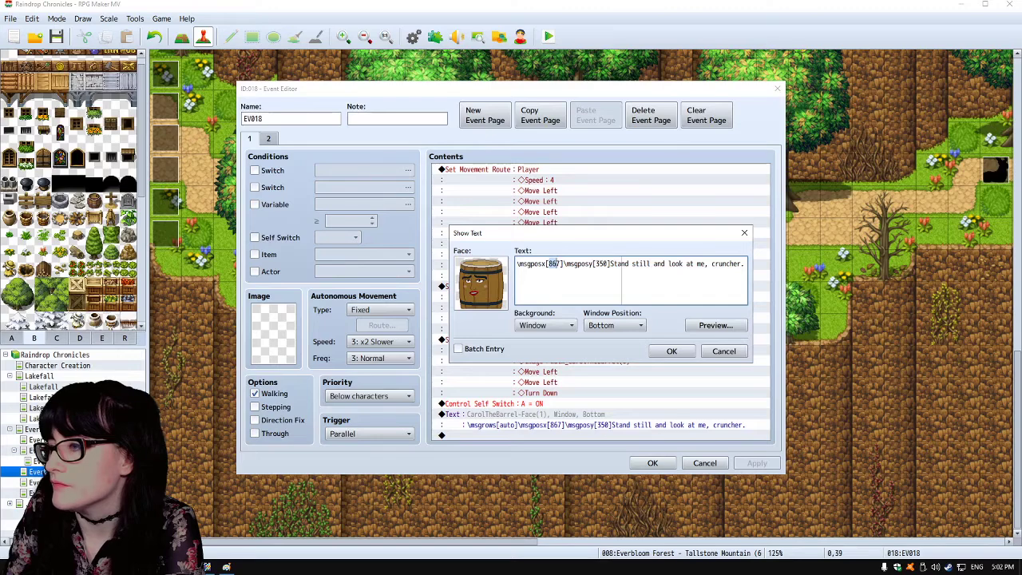
text(14)
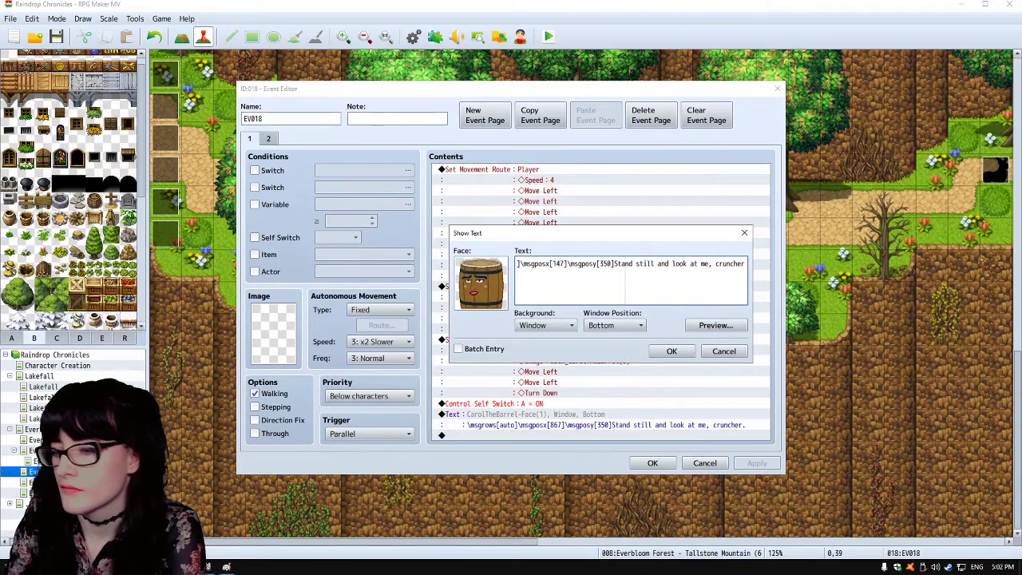
key(BackSpace)
text(600)
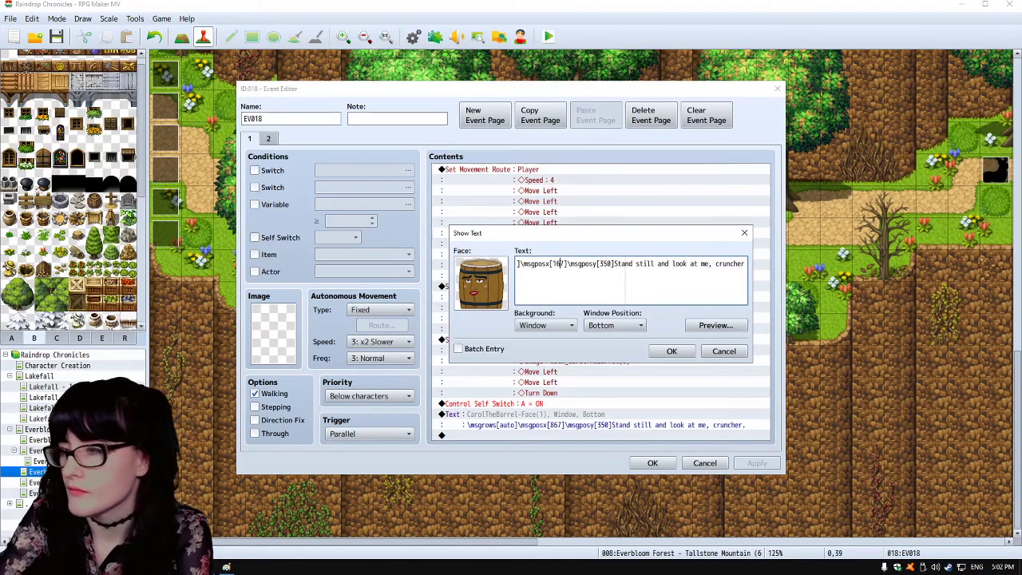
key(Delete)
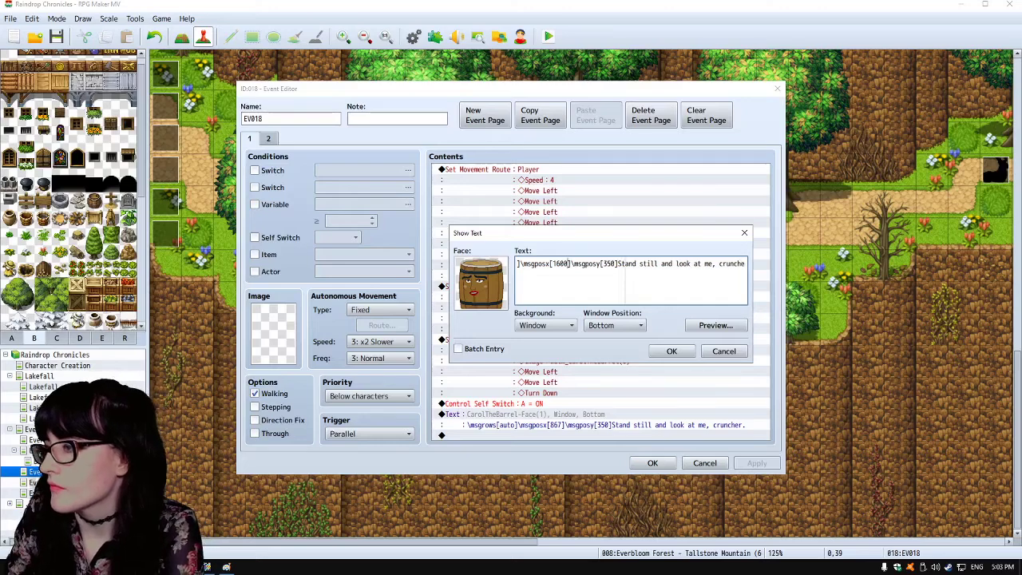
drag(593, 263, 516, 264)
key(End)
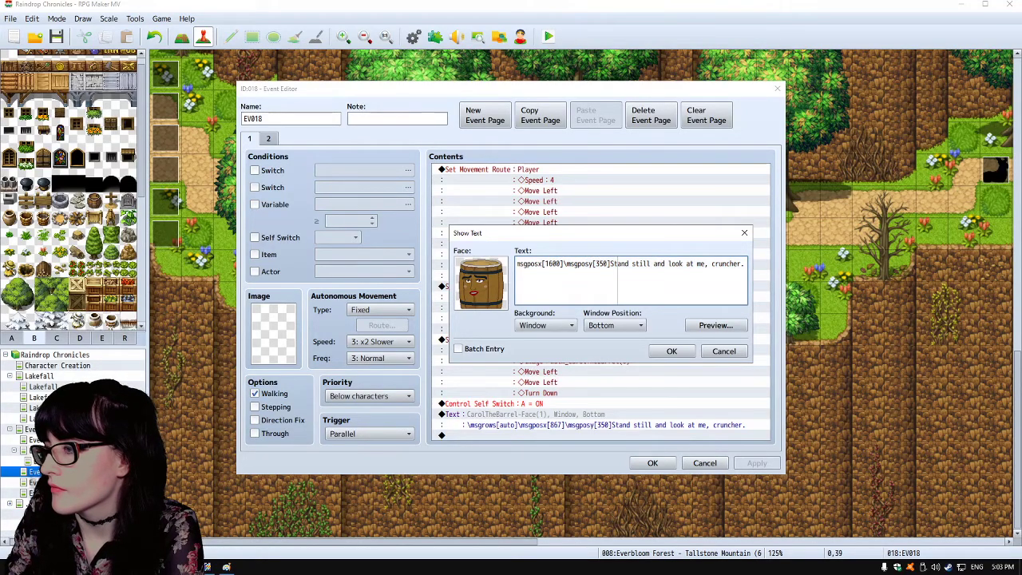
click(671, 351)
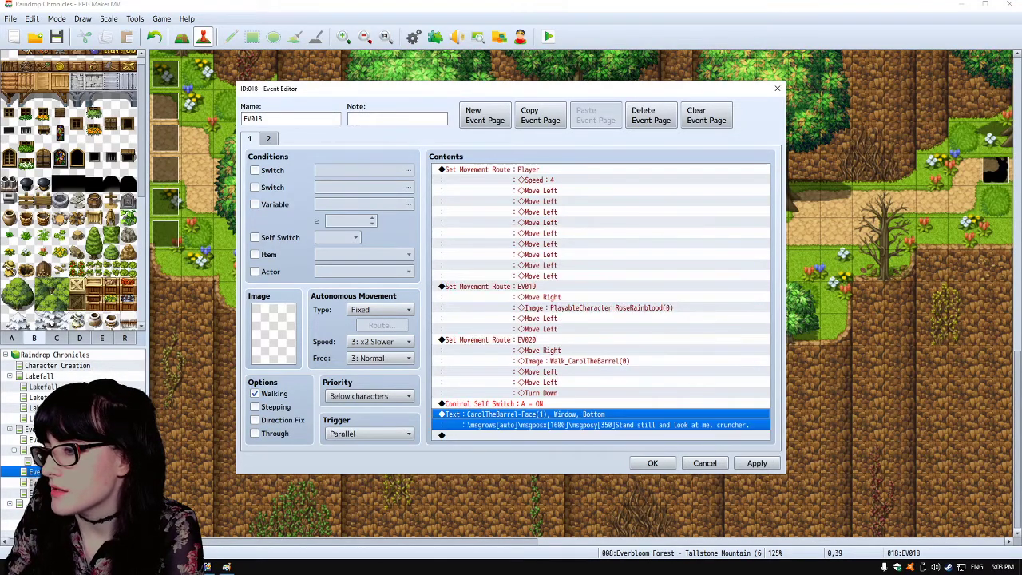
Step: Insert a Wait command of 300 frames directly before Carol's message in EV018
right_click(519, 415)
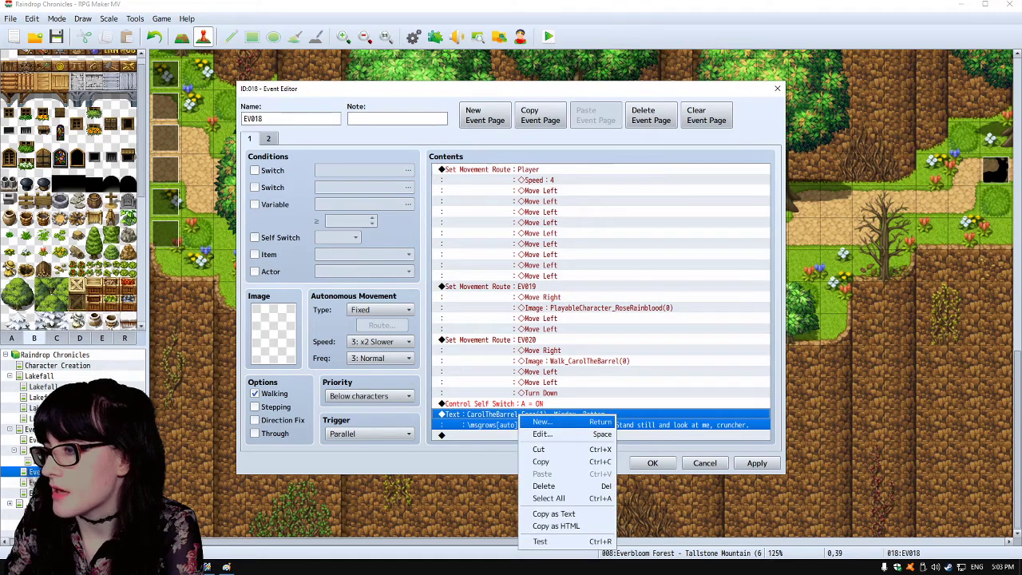
click(540, 422)
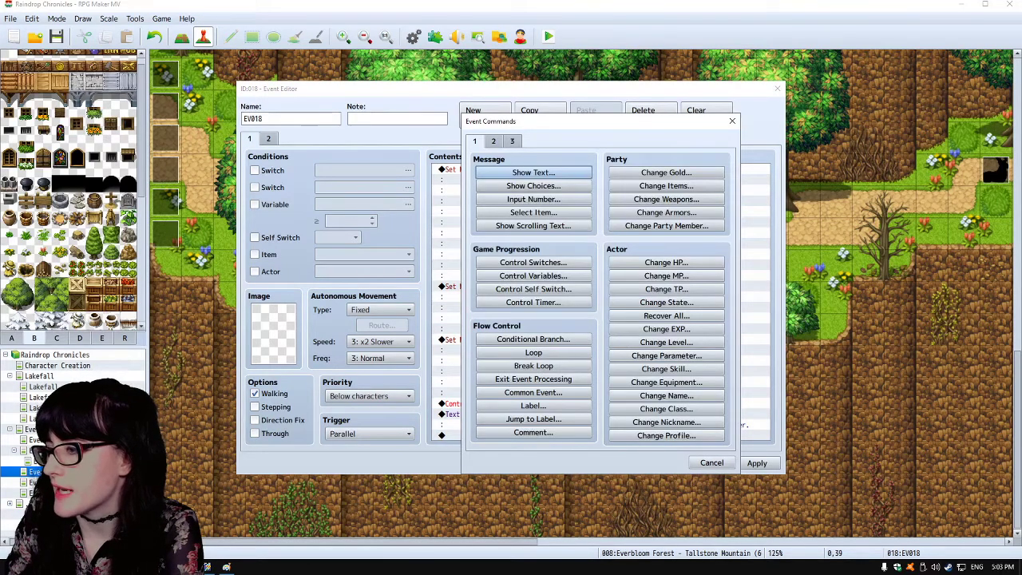
click(493, 141)
click(666, 172)
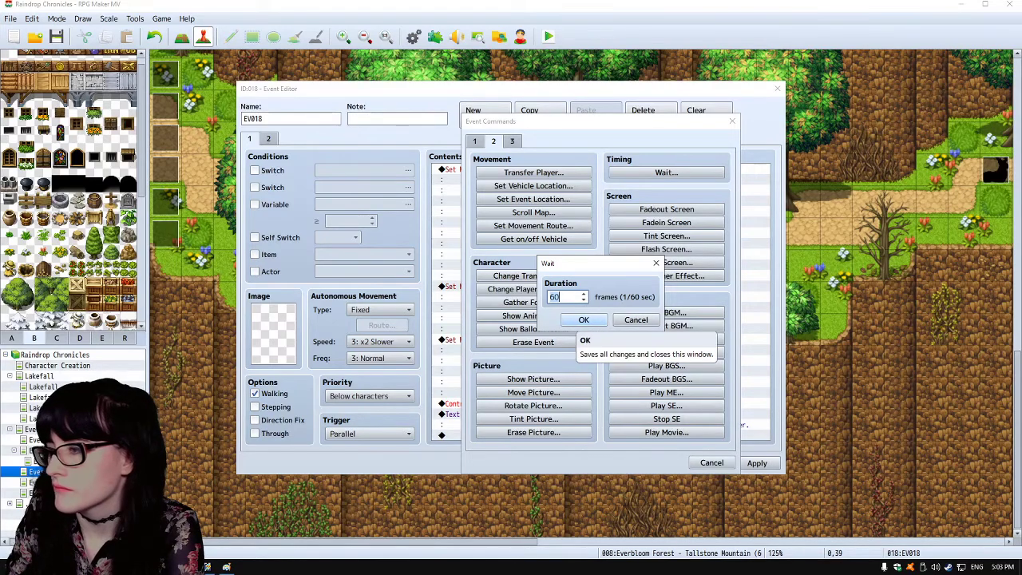
text(30)
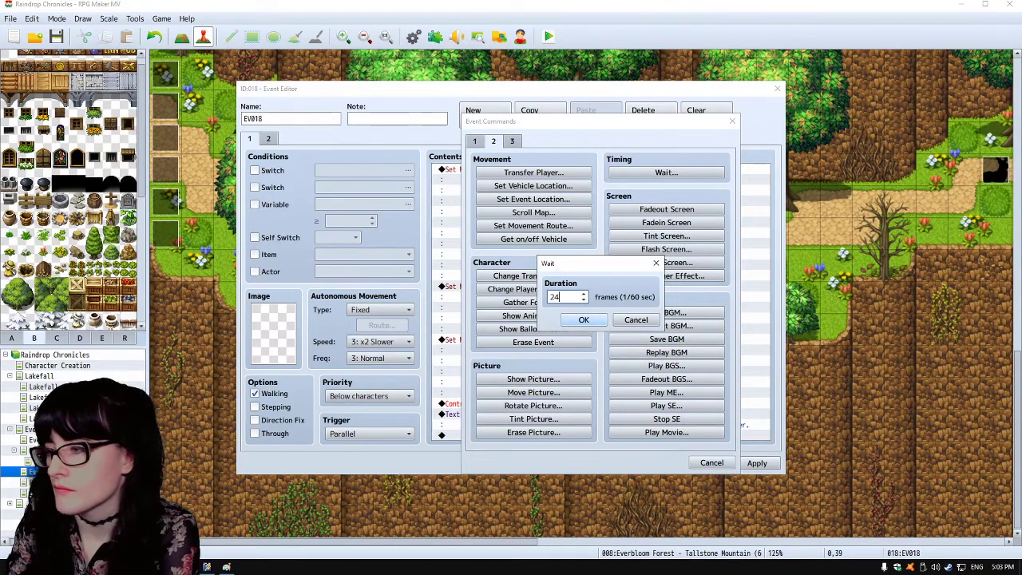
text(0)
key(Return)
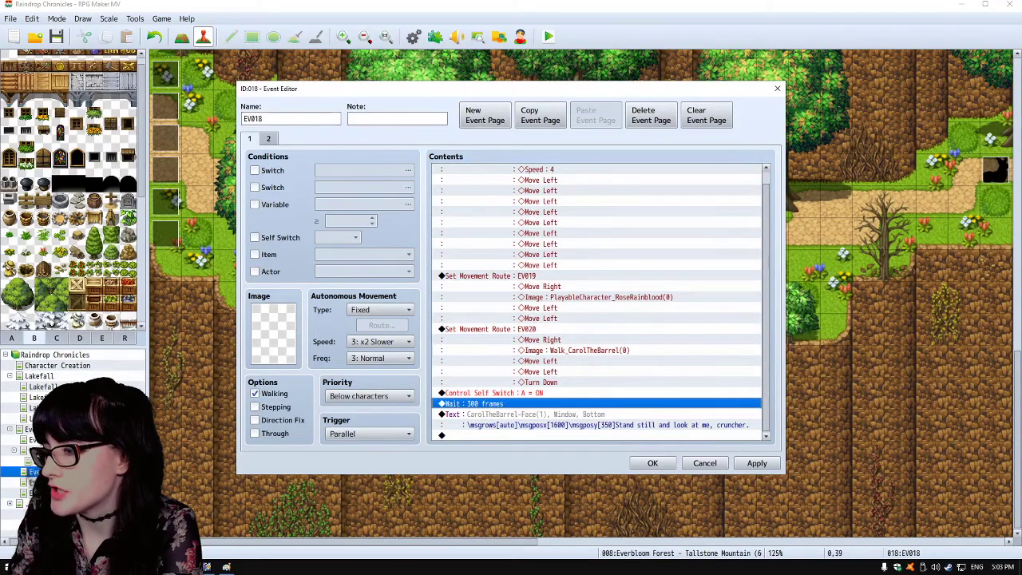
Step: Move the Control Self Switch A = ON command below Carol's message in EV018 and save the event
click(511, 393)
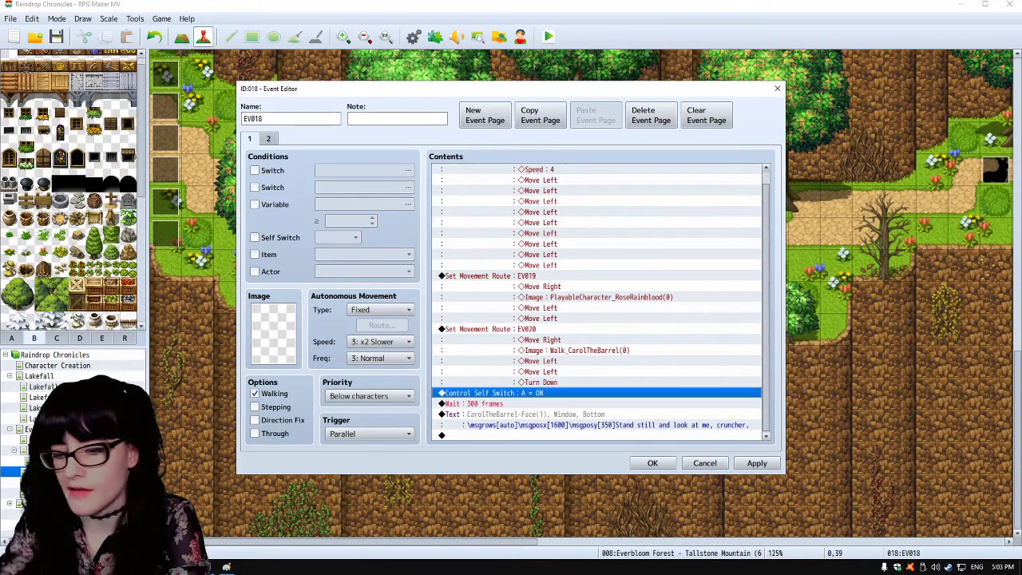
key(ctrl+x)
key(Down)
key(Down)
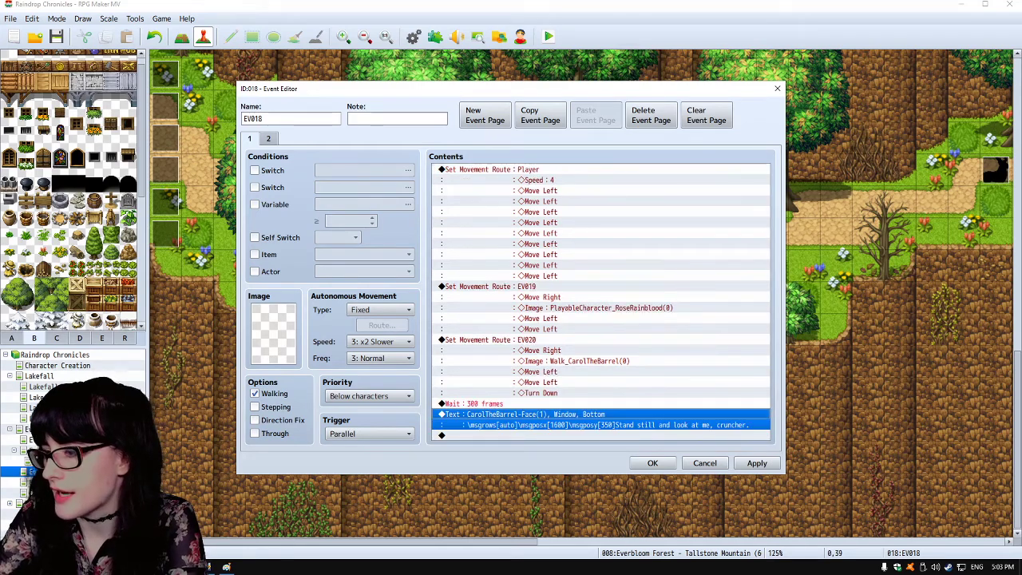
key(ctrl+v)
click(268, 139)
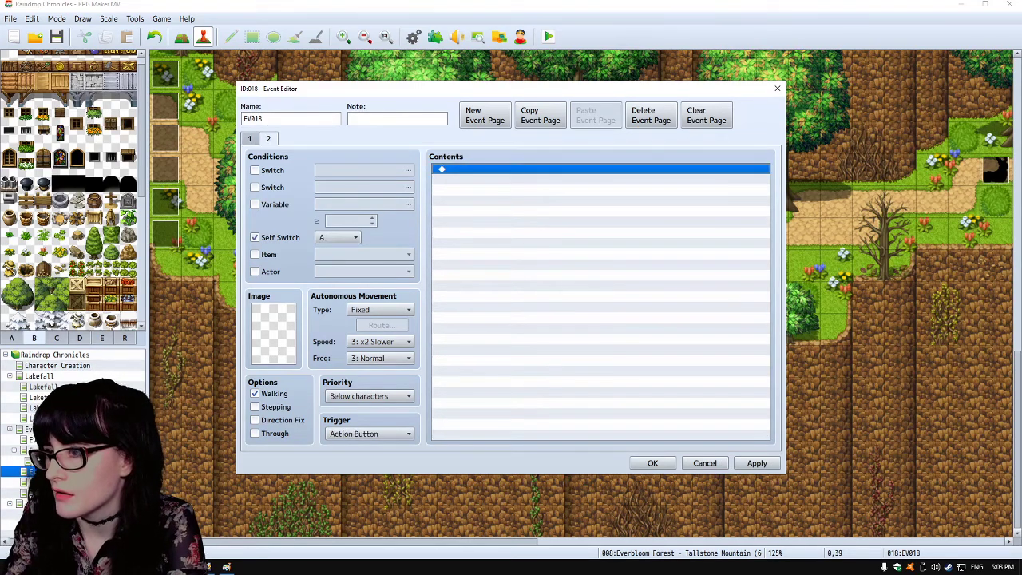
click(249, 139)
scroll(597, 302, down, 1)
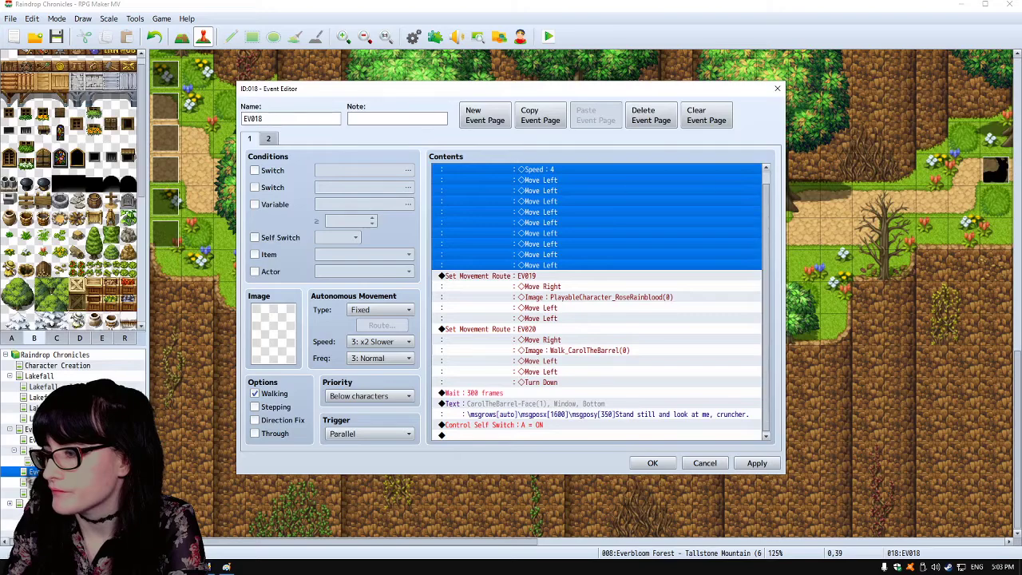
click(526, 392)
click(526, 404)
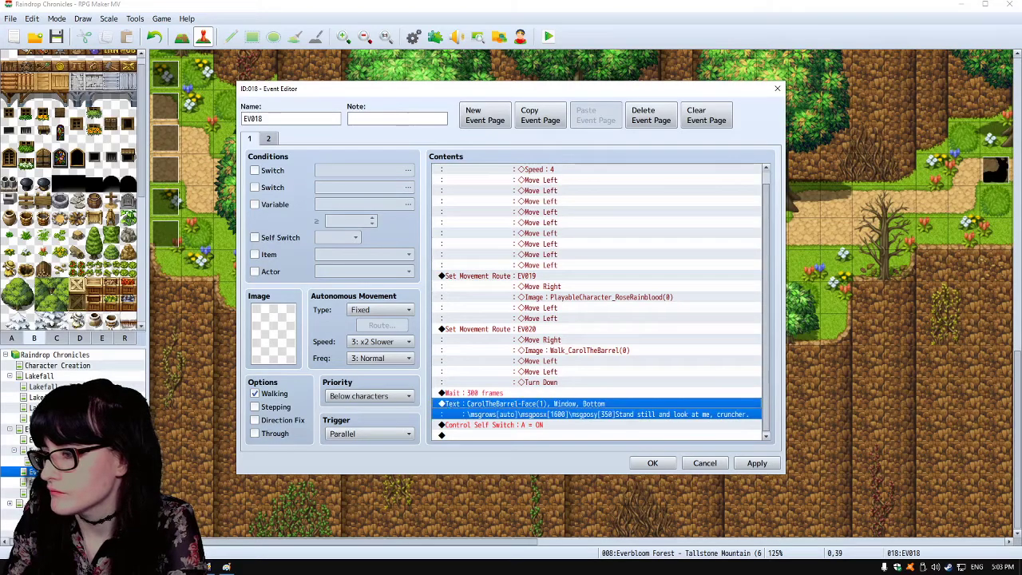
click(652, 463)
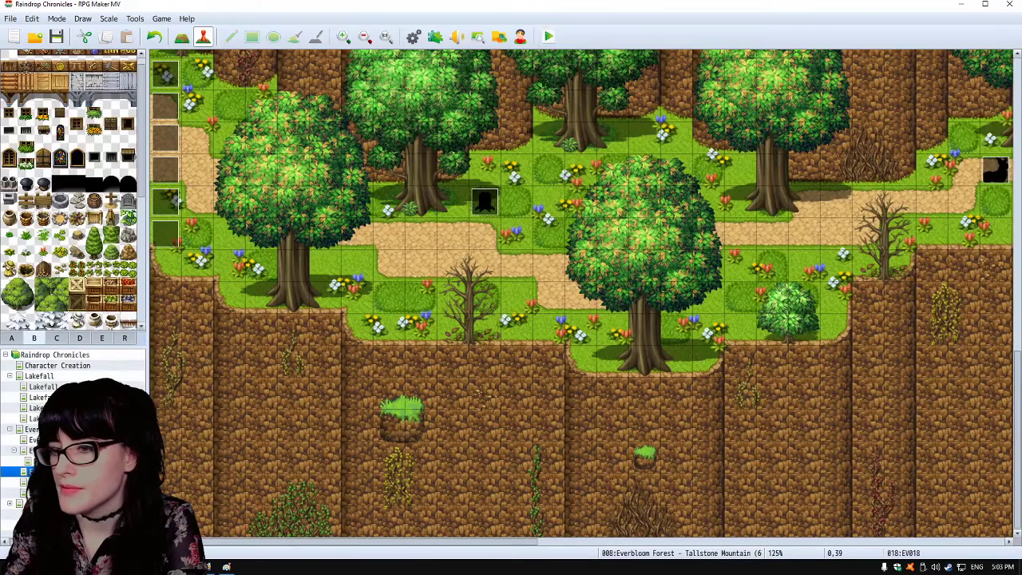
Step: Open the Silent Haven map and copy the green crystal event above the grassy stairs
click(63, 450)
scroll(581, 292, up, 2)
drag(443, 541, 740, 541)
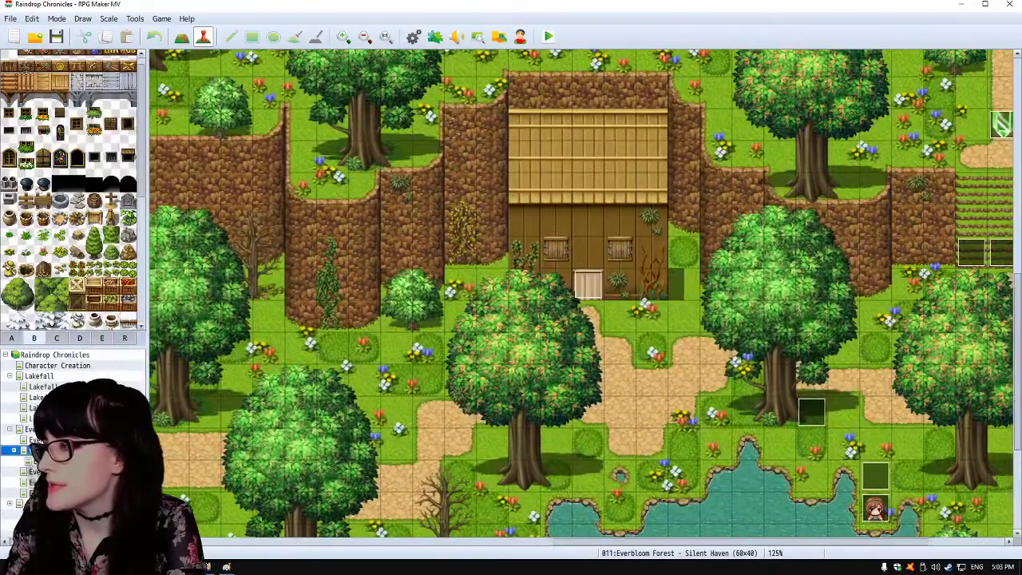
scroll(581, 292, up, 1)
click(1000, 167)
Step: Paste the crystal event at tile 2,30 by the west end of the Silent Haven bridge, below EV044
click(460, 519)
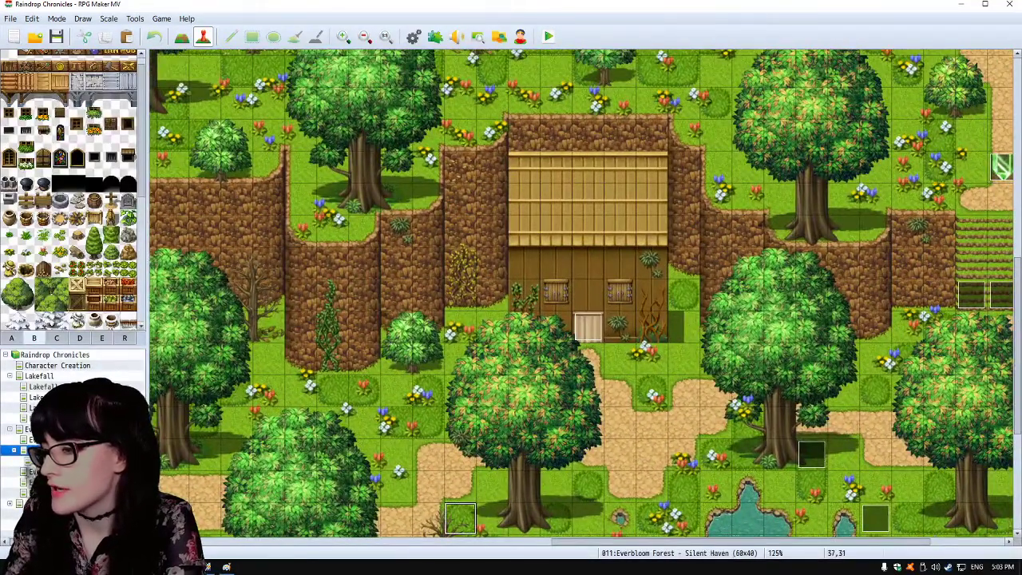
click(461, 541)
scroll(383, 463, down, 2)
click(173, 423)
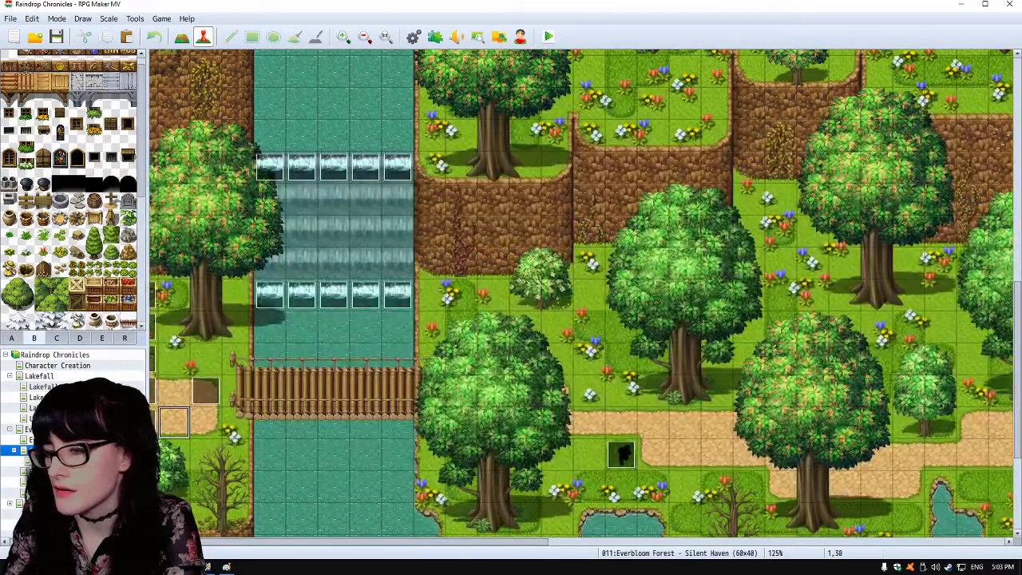
click(205, 422)
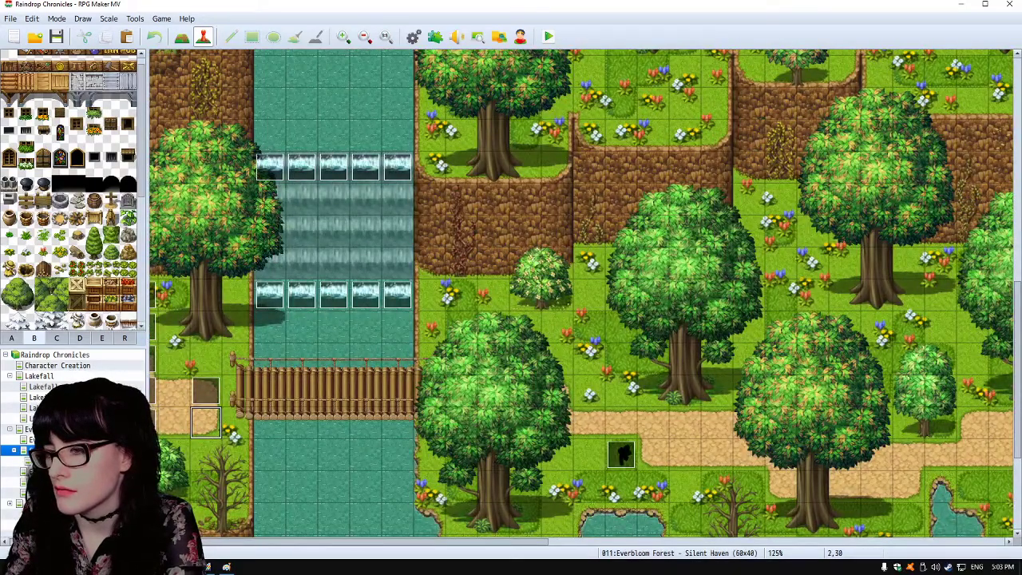
double_click(205, 390)
click(705, 463)
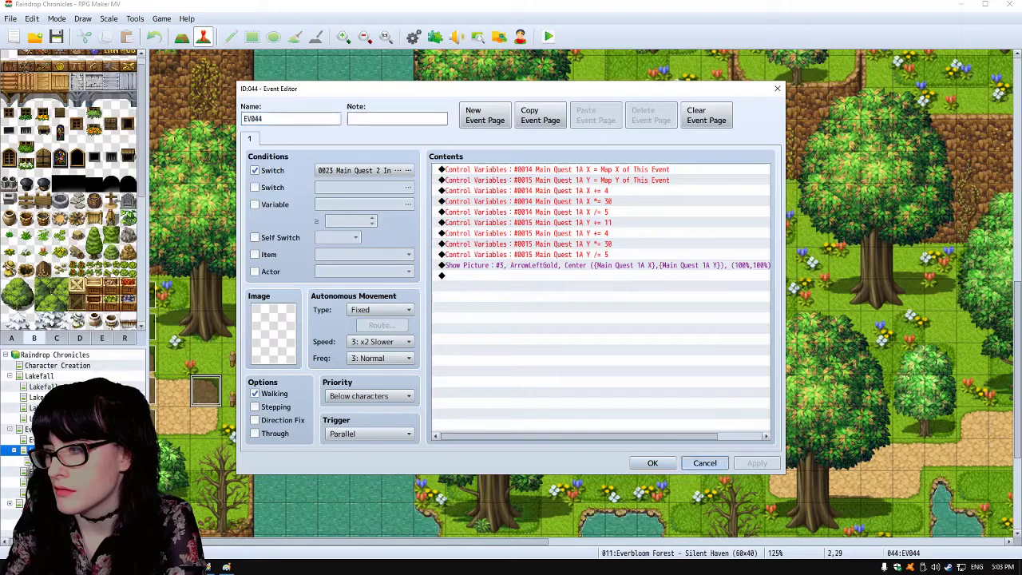
click(205, 423)
click(301, 422)
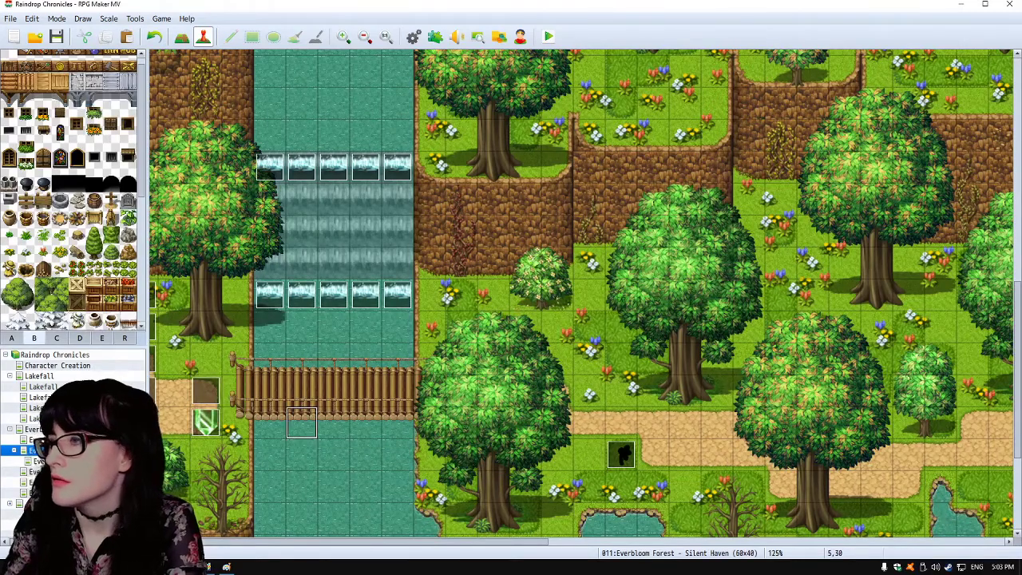
Step: Start a playtest and load the saved game in Silent Haven
click(548, 36)
click(465, 300)
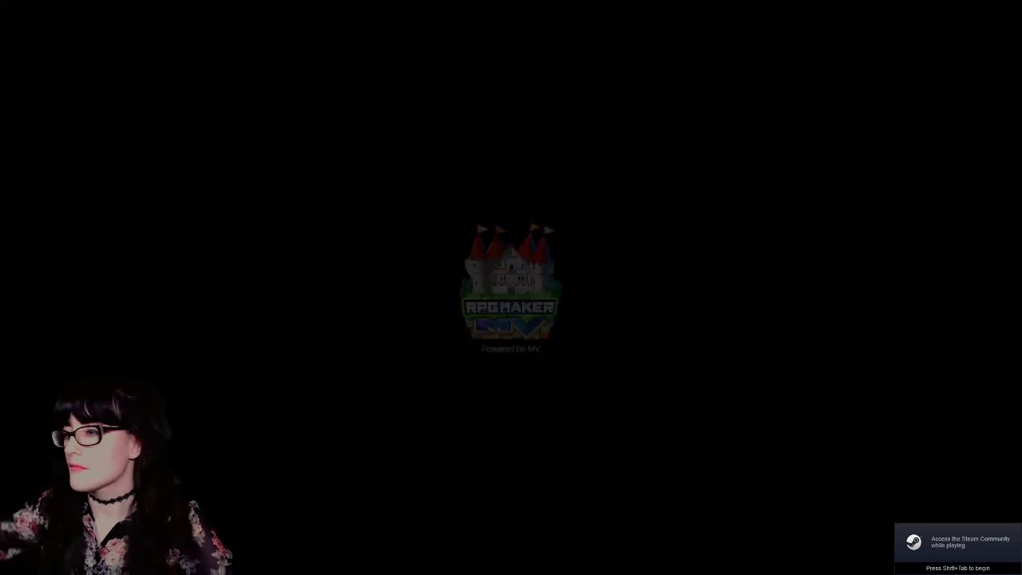
key(Return)
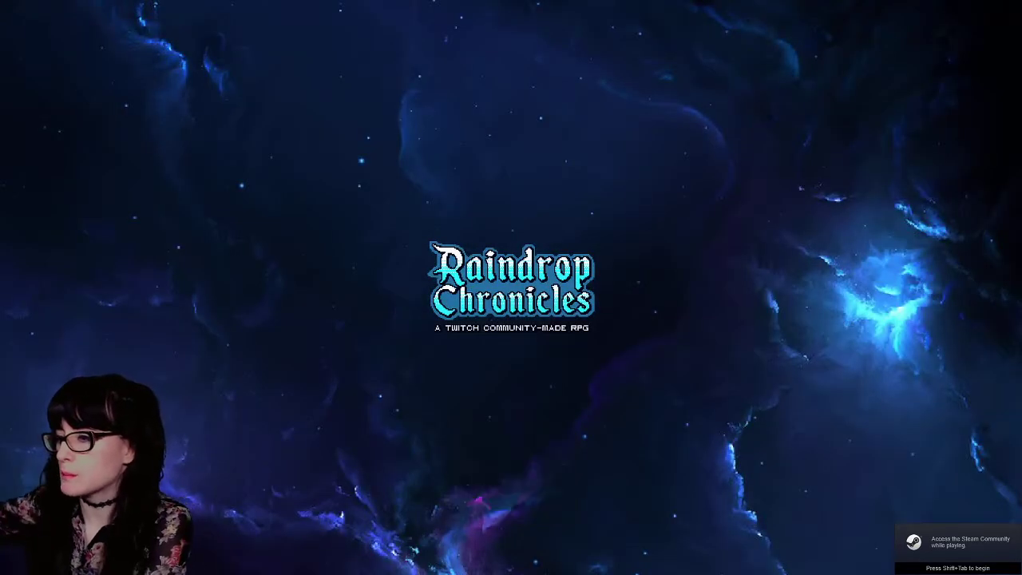
key(Return)
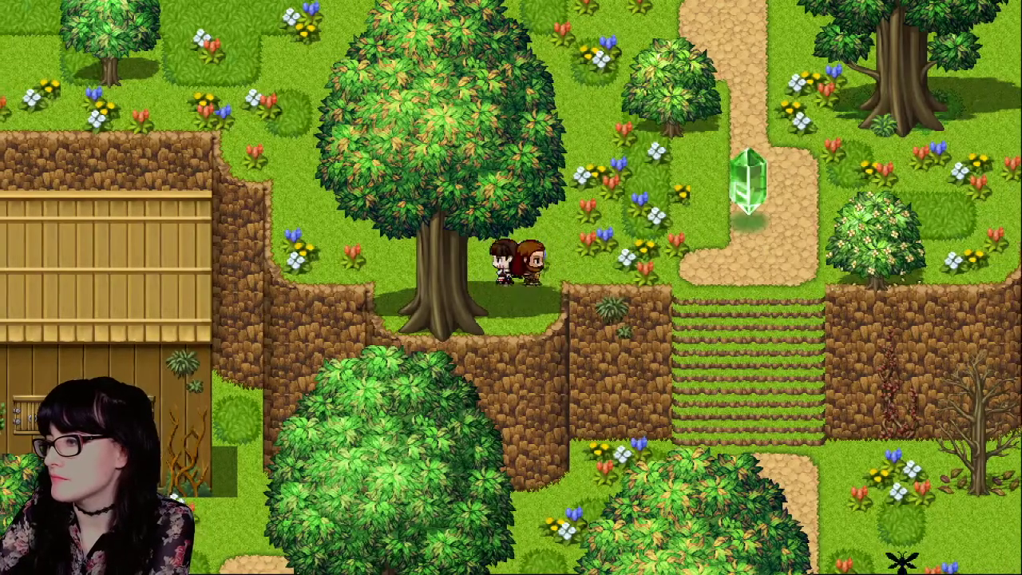
Step: Walk the party west across the bridge to the new crystal, save the game to File 5, and continue west
key(Down)
key(Left)
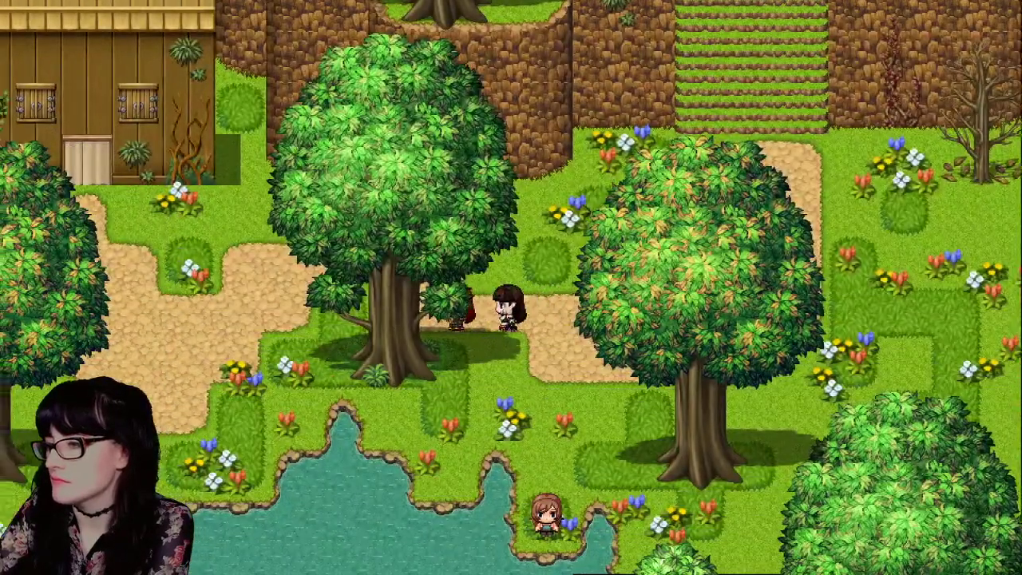
key(Left)
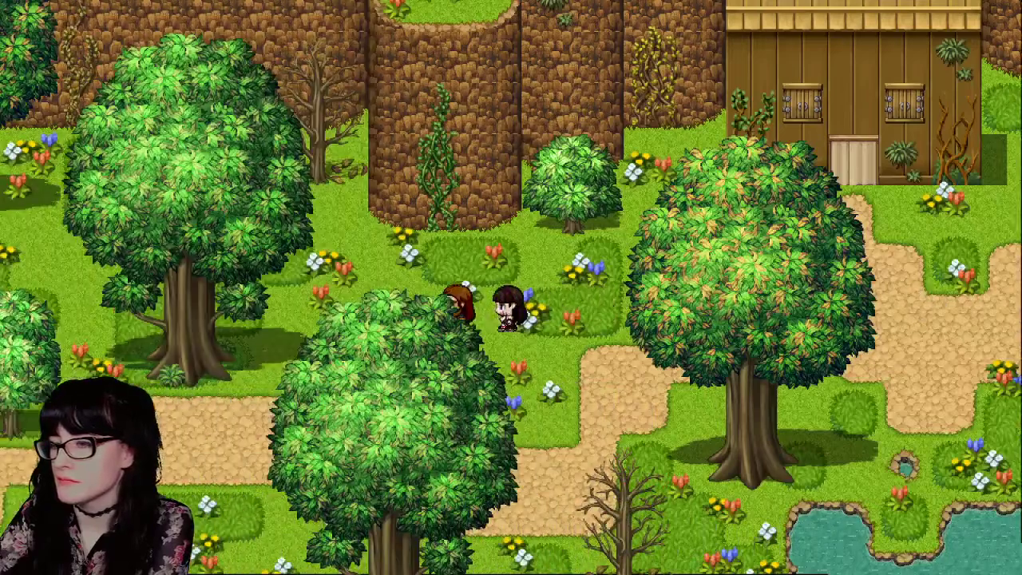
key(Down)
key(Left)
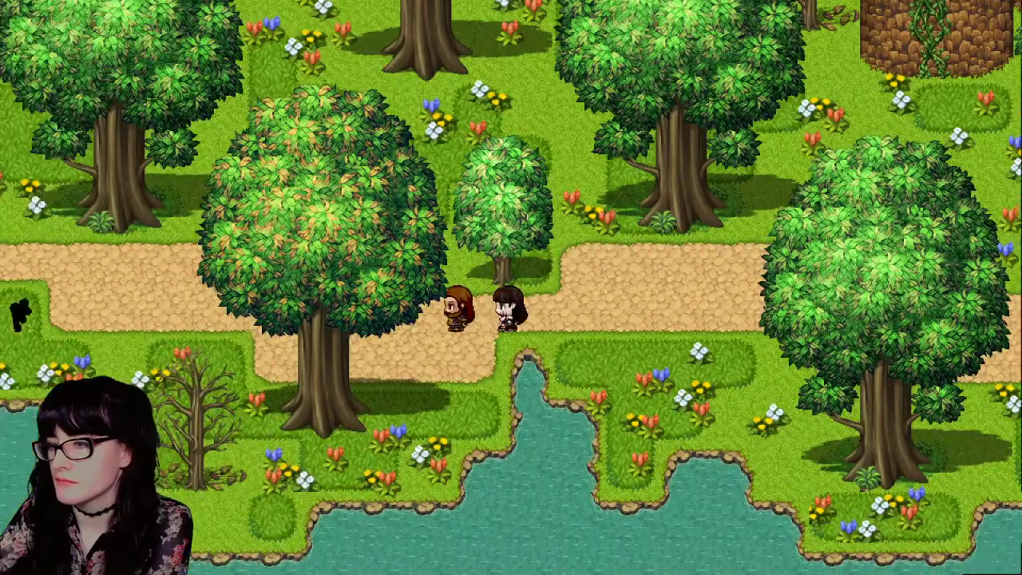
key(Left)
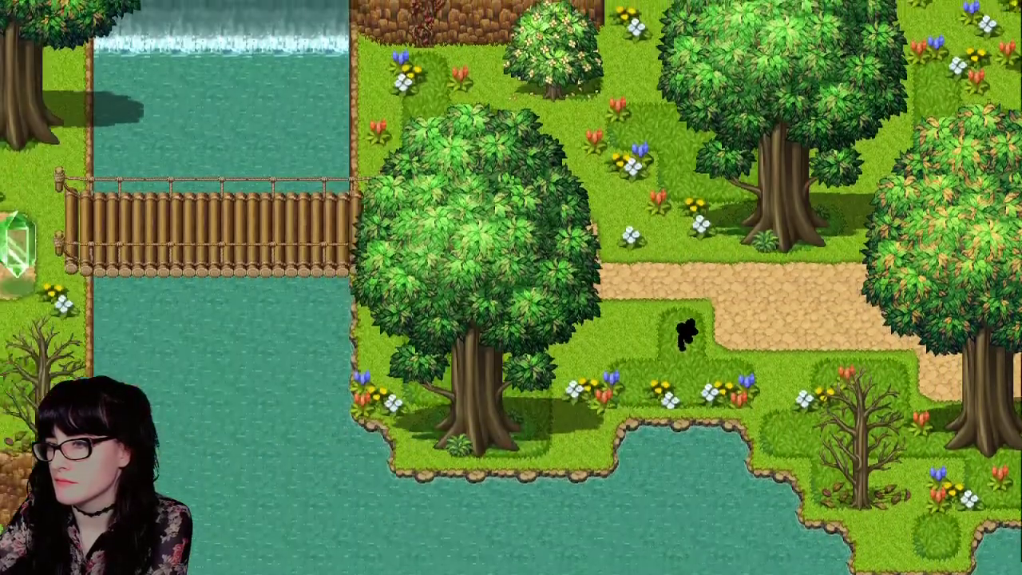
key(Left)
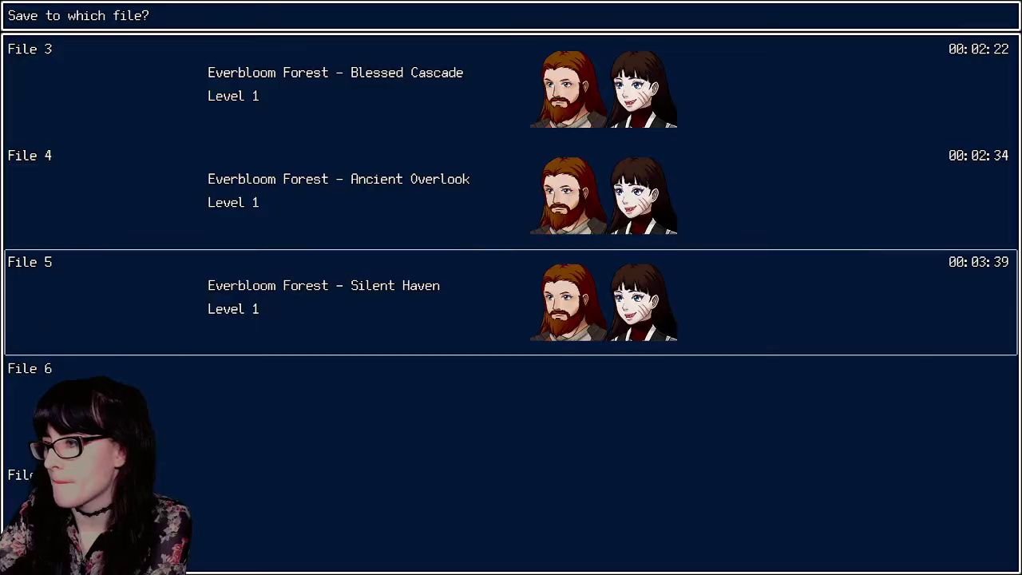
key(Return)
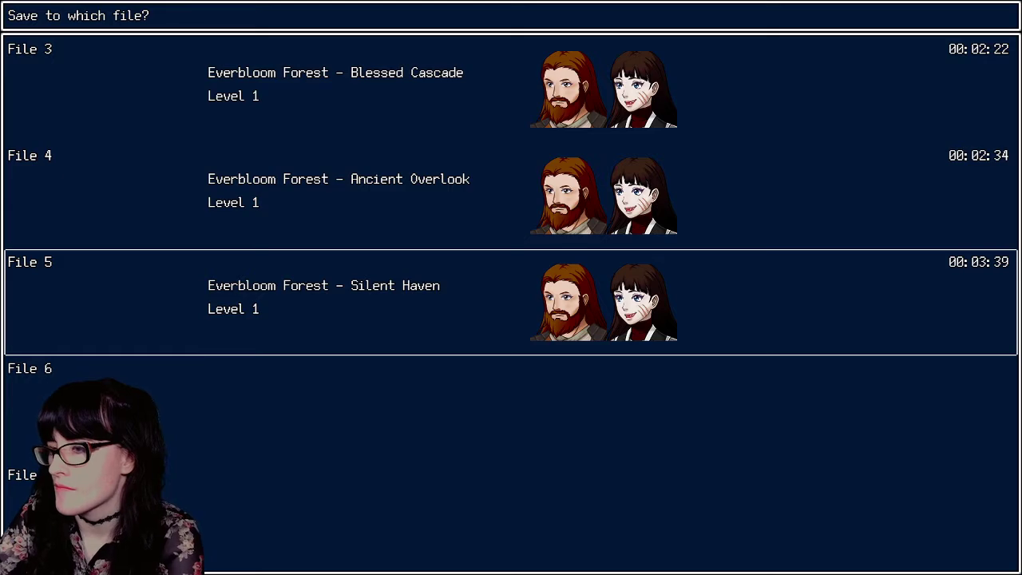
key(Left)
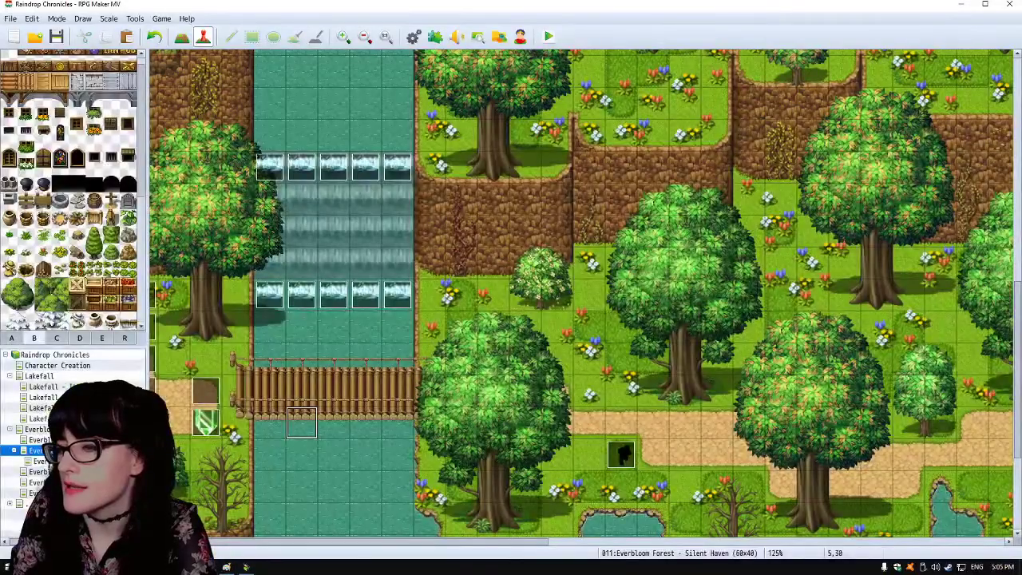
Step: Open the Lakefall map and look over the area around the inn and the bridges
click(39, 376)
scroll(581, 293, up, 6)
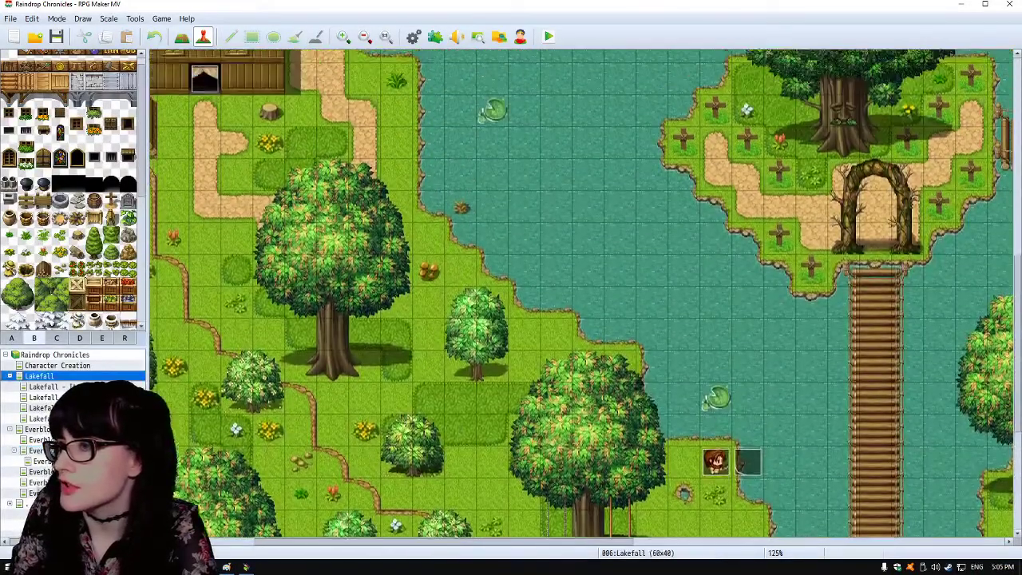
scroll(581, 293, up, 10)
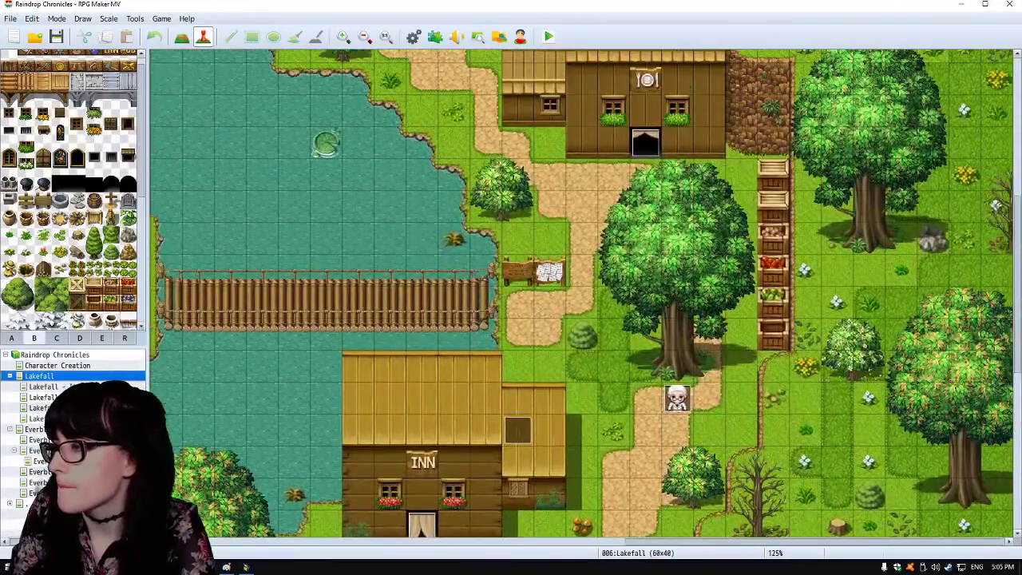
Step: Open the Everbloom Forest map with the dirt path running above the brown cliffs
scroll(581, 293, up, 5)
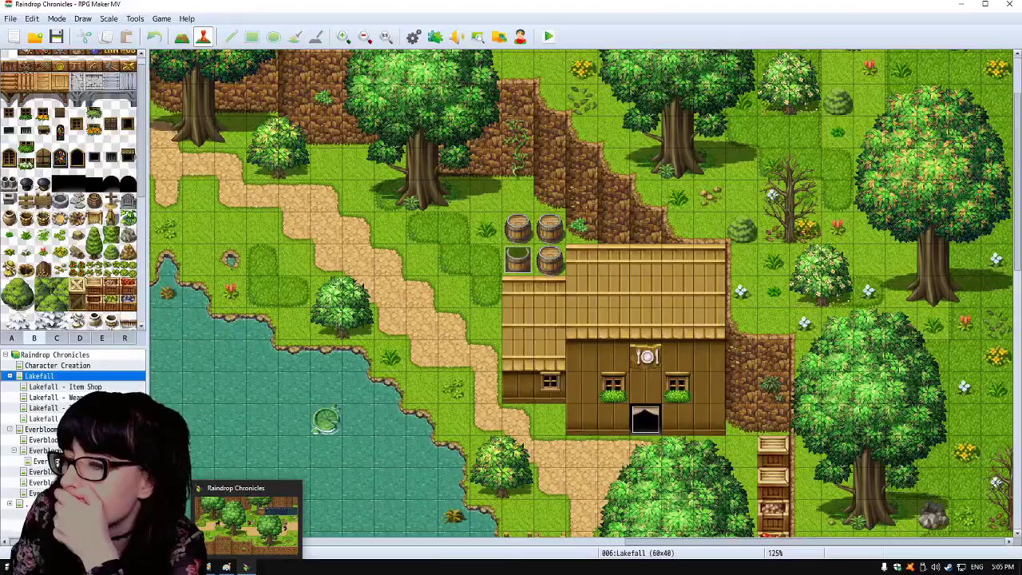
click(245, 567)
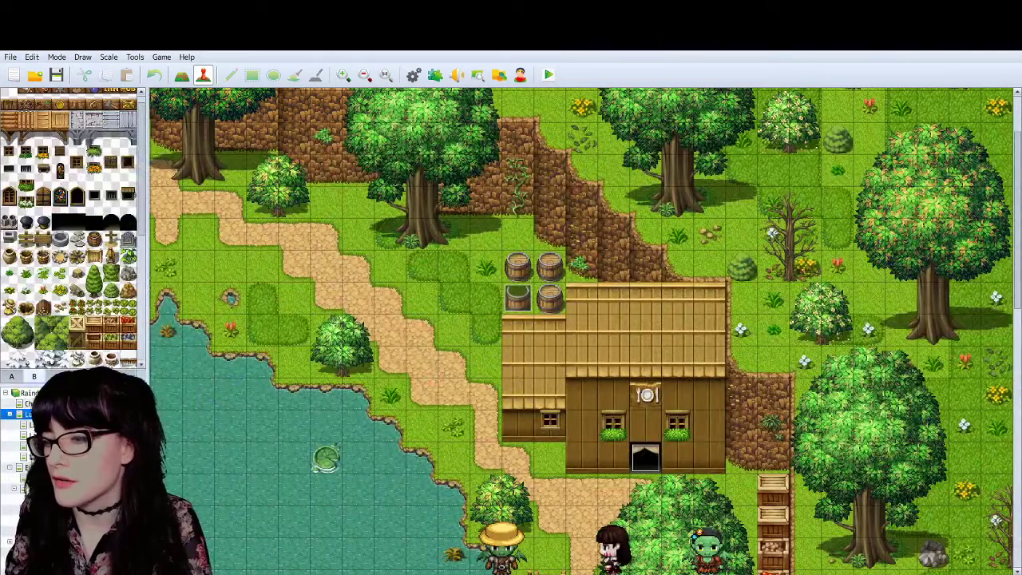
click(27, 488)
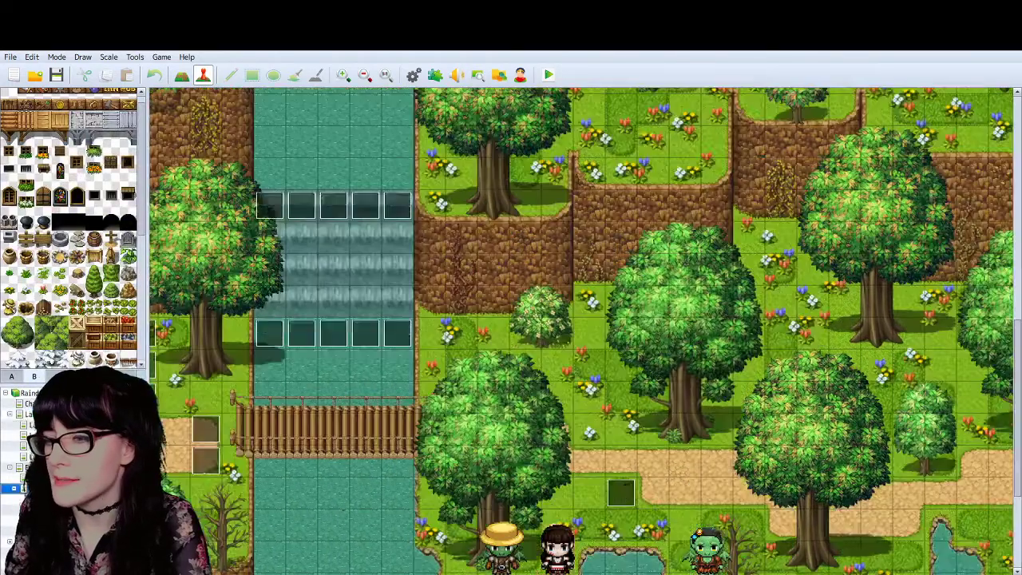
click(27, 510)
Step: Inspect event EV019 at the eastern end of the forest path and close its settings
drag(479, 573, 918, 573)
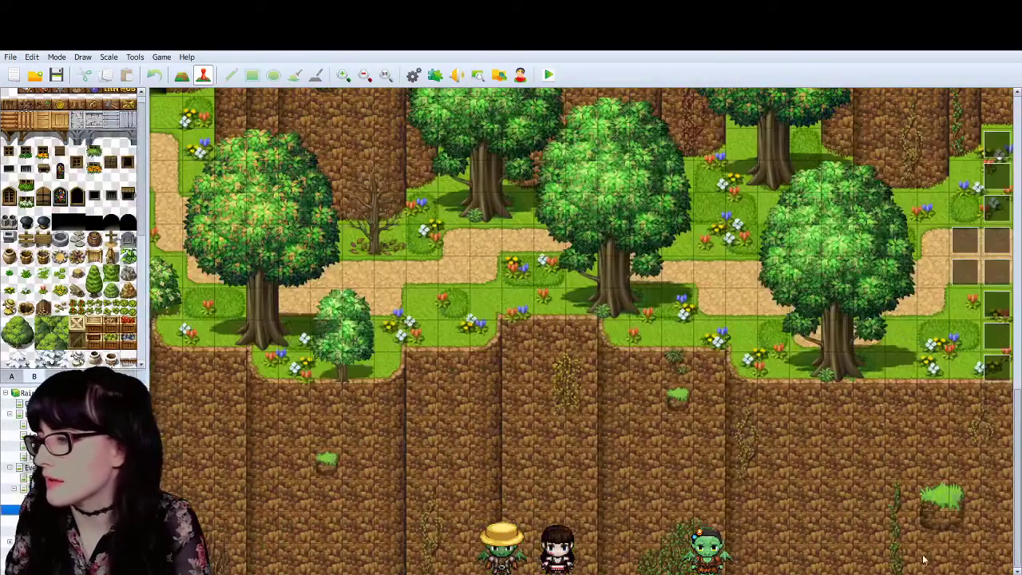
click(966, 273)
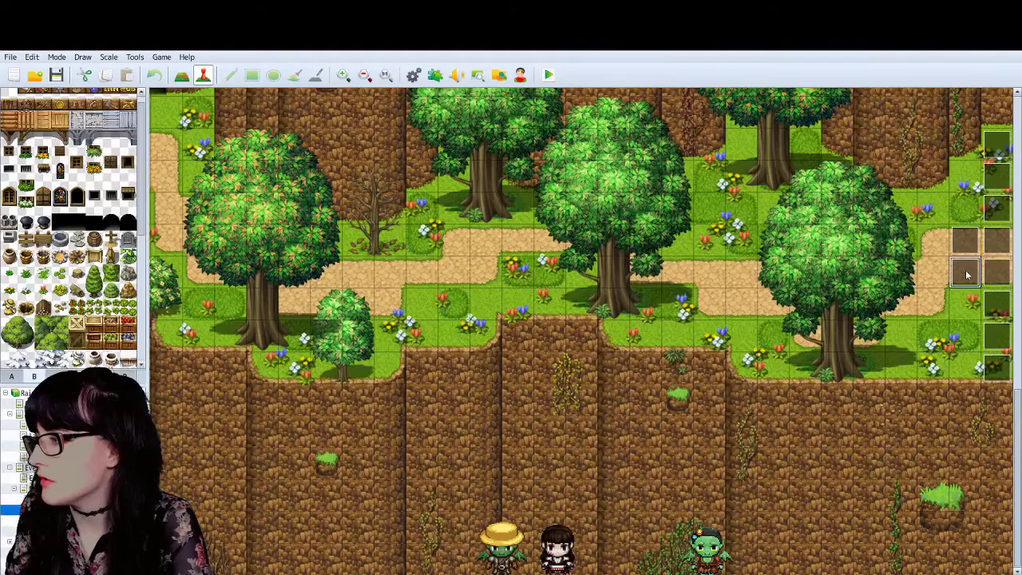
double_click(271, 433)
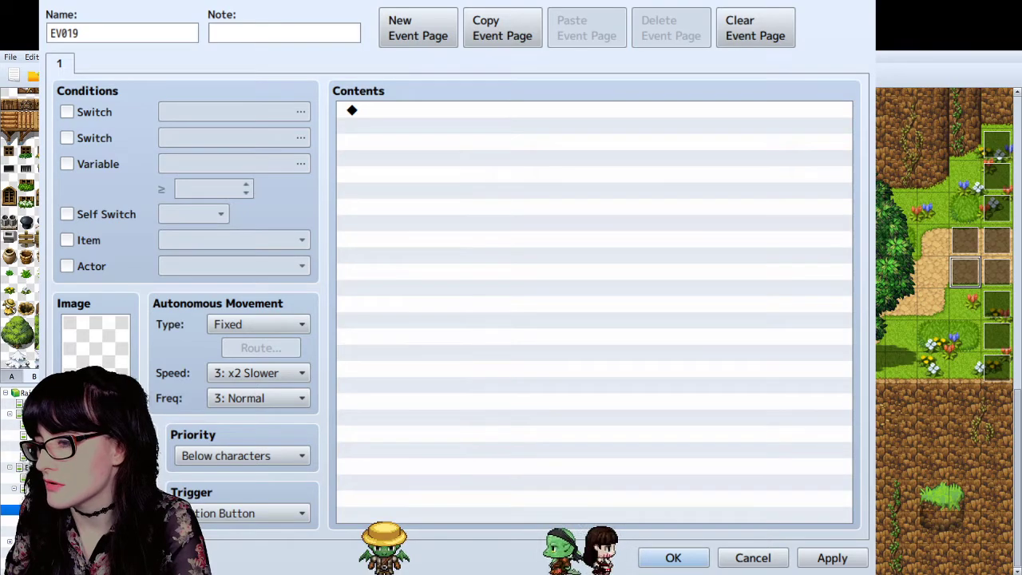
key(Return)
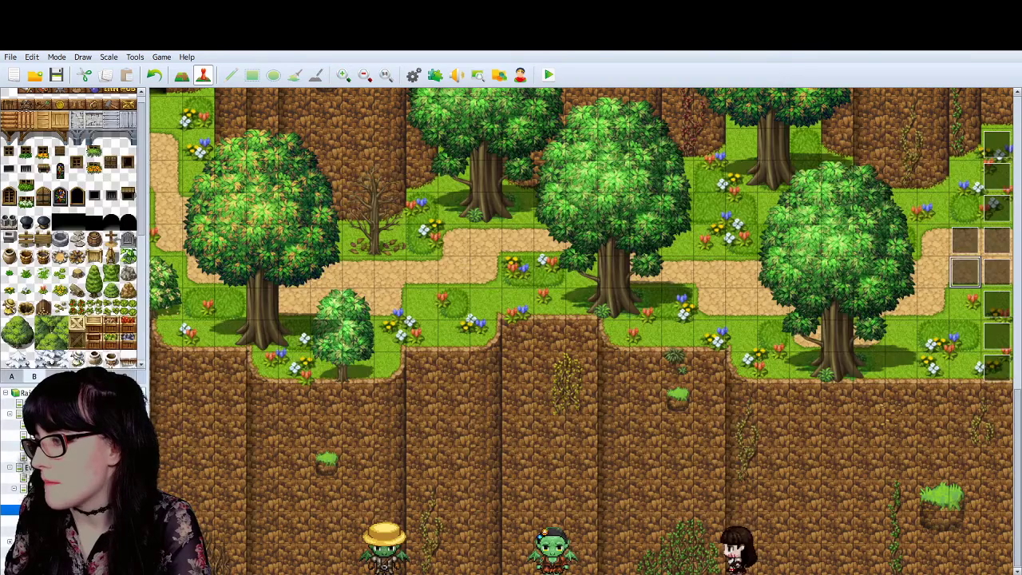
Step: Extend the Player movement route in event EV018 to 16 Move Left commands and save the event
mouse_move(958, 571)
mouse_down()
mouse_move(499, 571)
mouse_move(966, 572)
mouse_up()
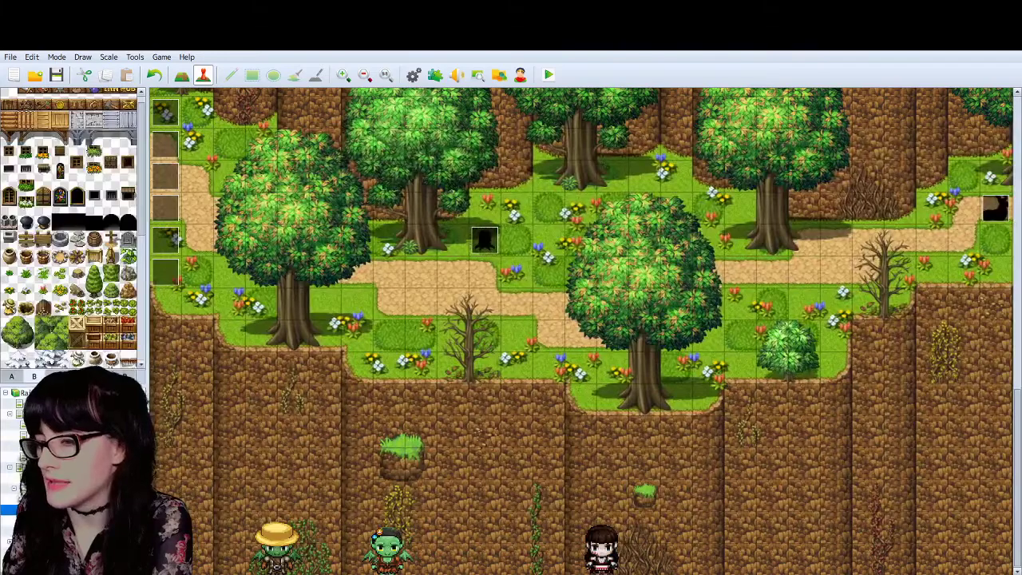
key(Return)
click(509, 126)
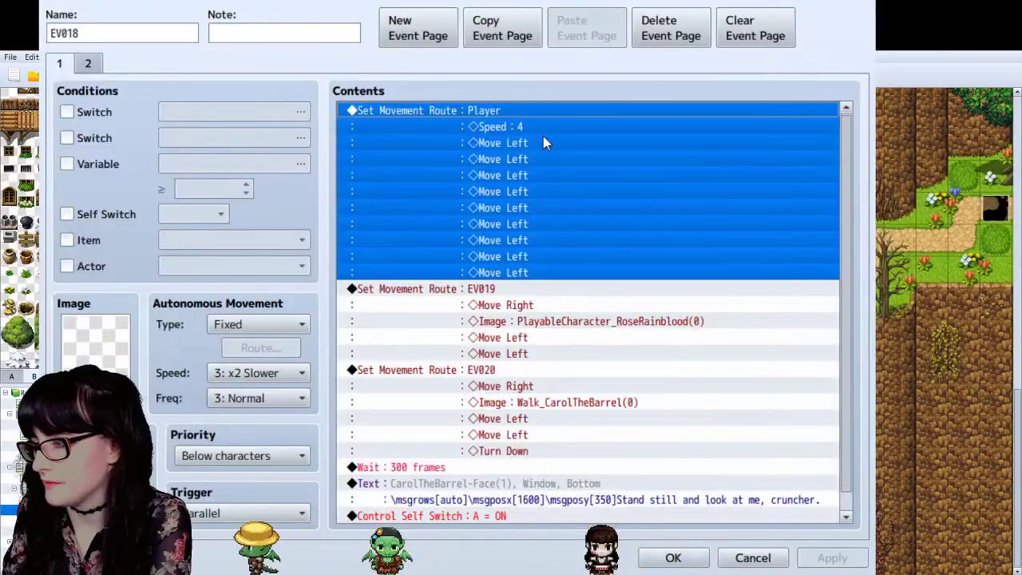
click(305, 273)
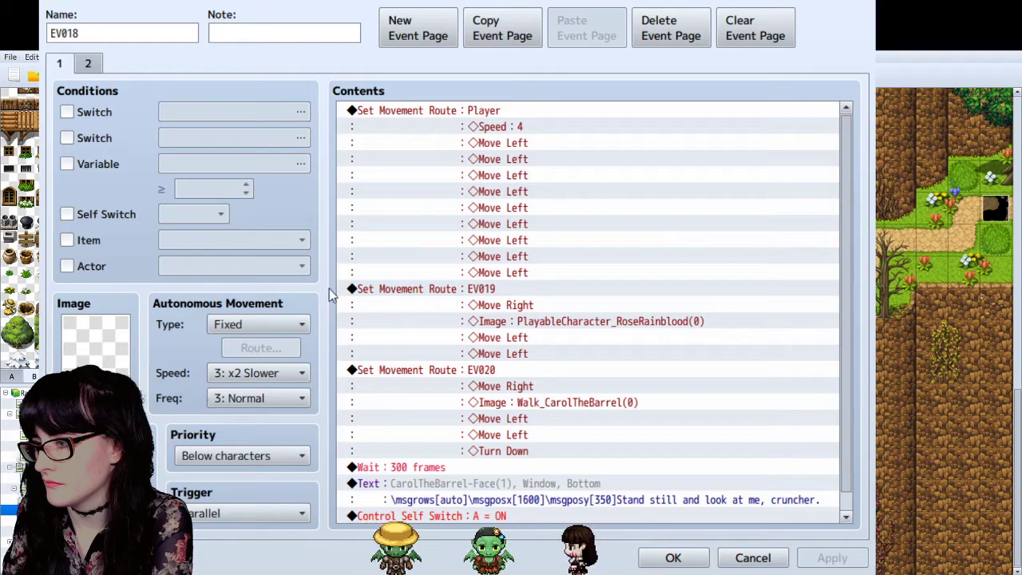
click(677, 558)
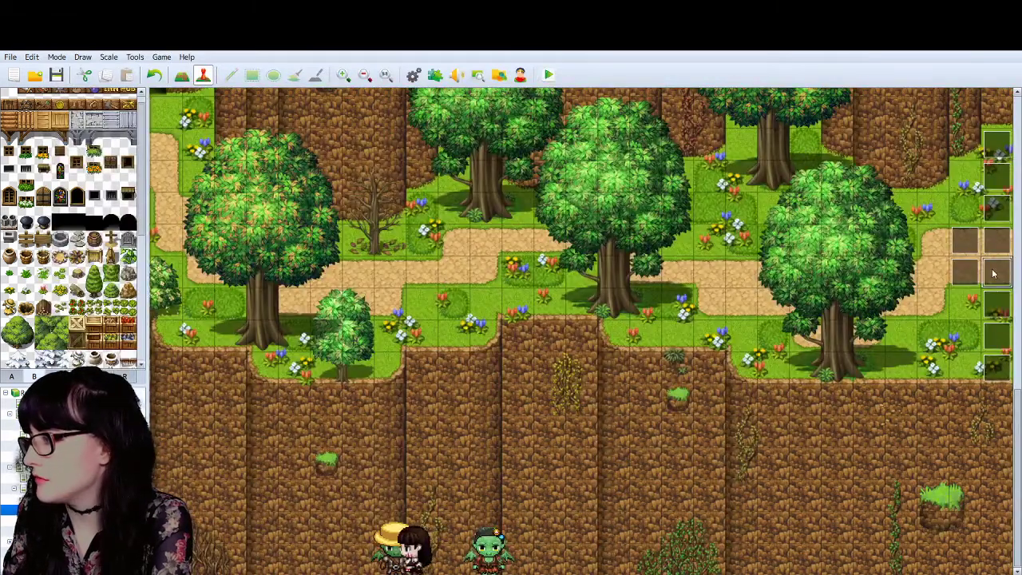
Step: Count the tiles westward along the path from the eastern event tile to the stretch between the two large trees
key(ctrl+c)
key(Left)
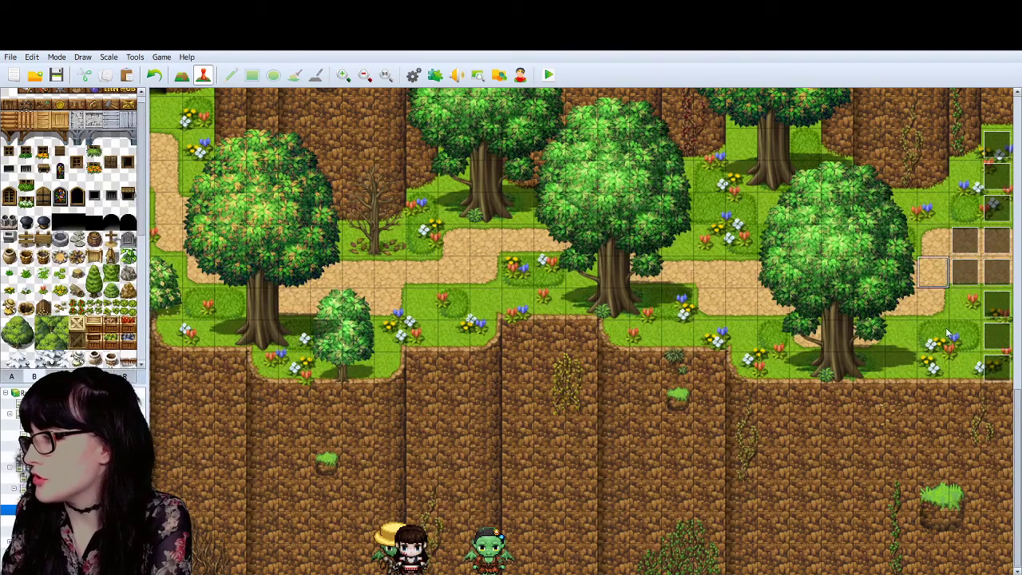
key(Left)
key(Left)
key(Left)
key(Left)
key(Left)
key(Left)
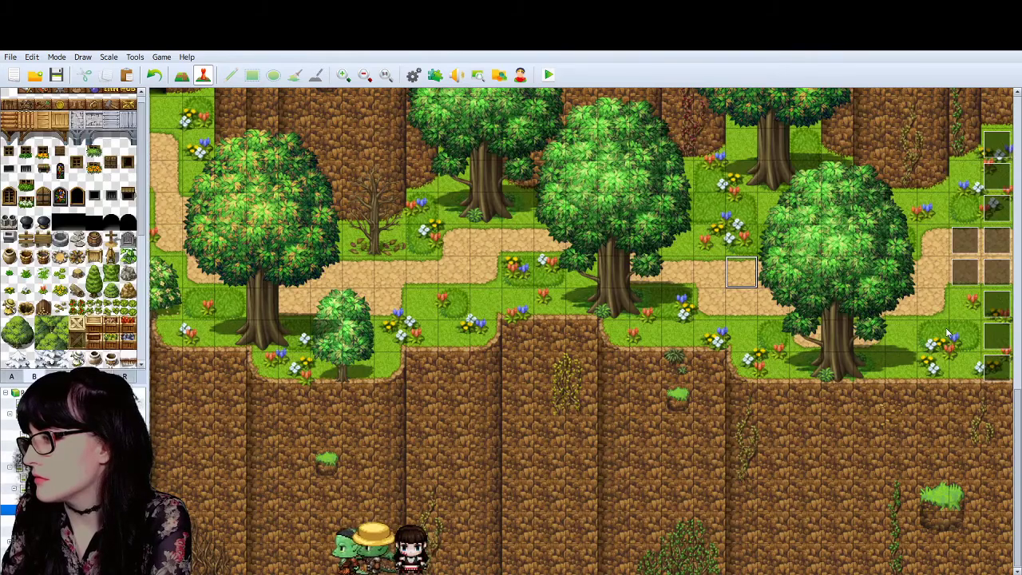
key(Left)
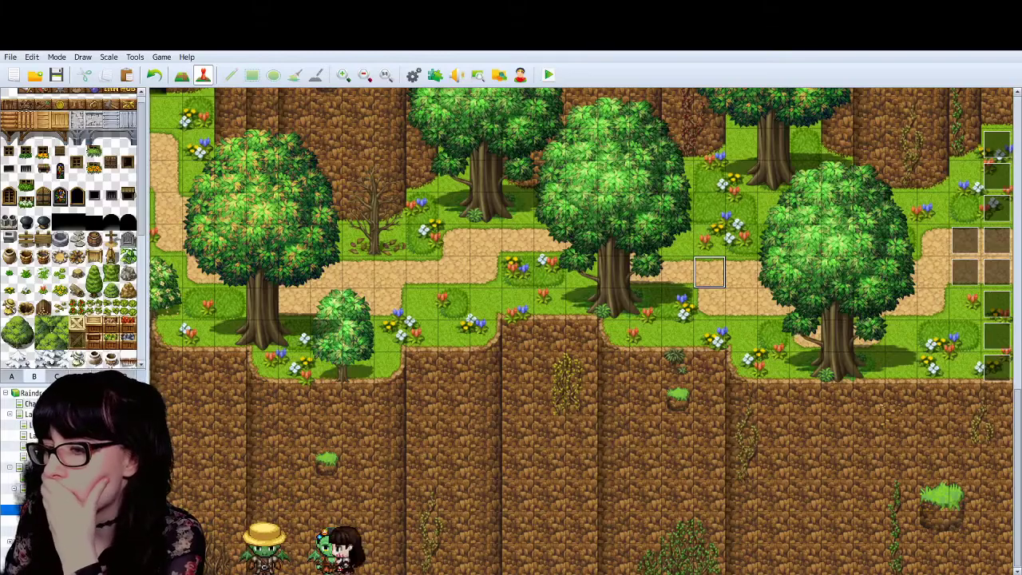
Step: In event EV018, extend the EV019 movement route to nine Move Left commands
click(215, 573)
click(215, 573)
key(Return)
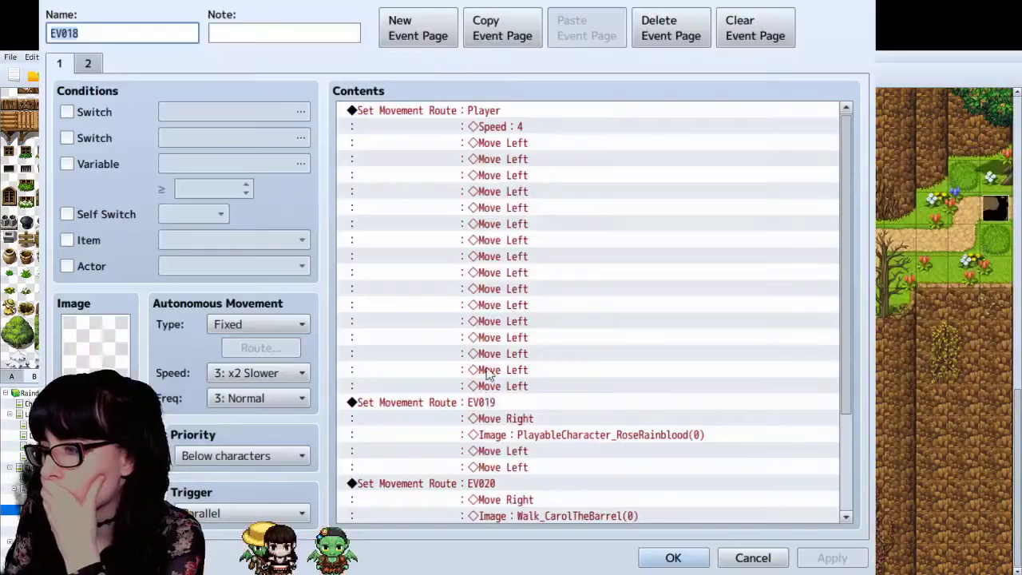
click(481, 409)
click(265, 267)
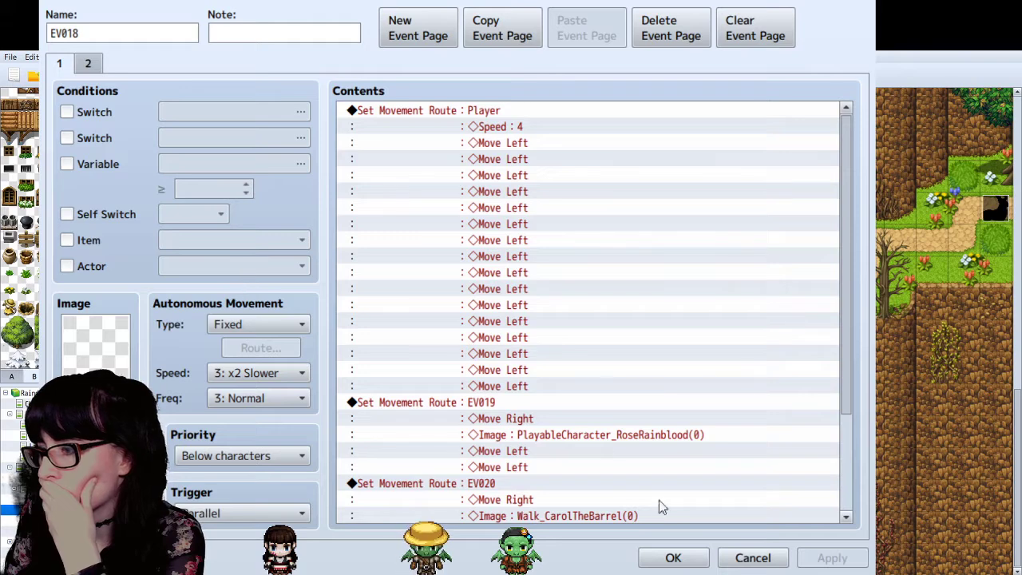
click(570, 438)
Step: Extend the EV020 movement route to nine Move Left commands, keeping Turn Down last, and save event EV018
scroll(570, 438, down, 3)
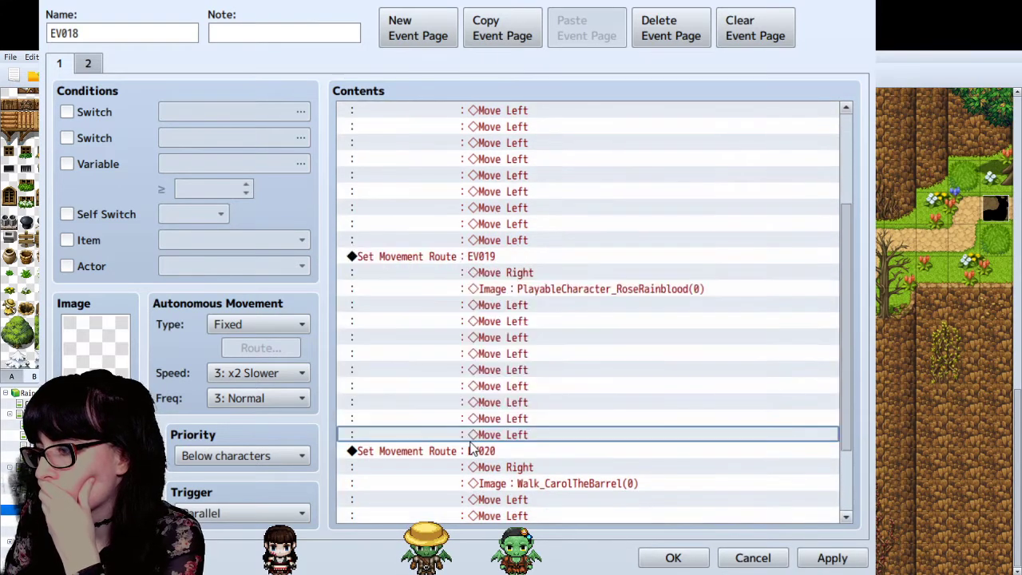
click(479, 457)
click(226, 281)
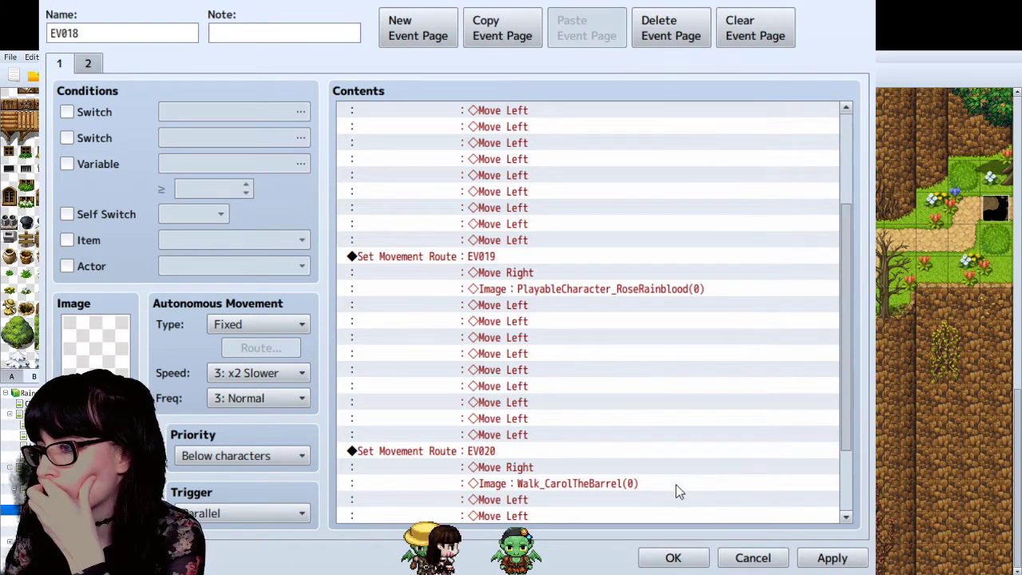
click(673, 557)
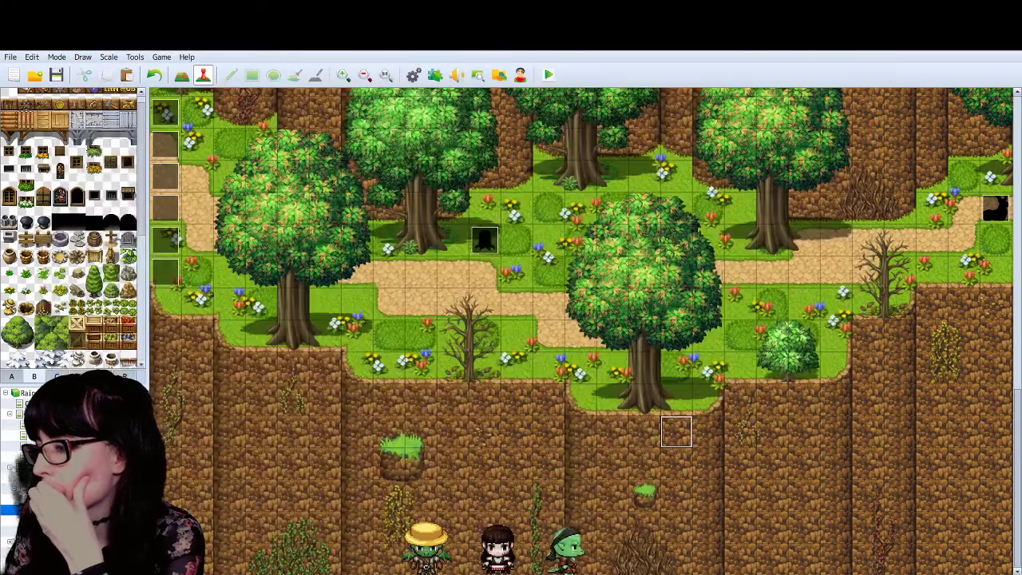
Step: Reopen event EV018 and review its movement routes against the path on the map
scroll(581, 331, right, 11)
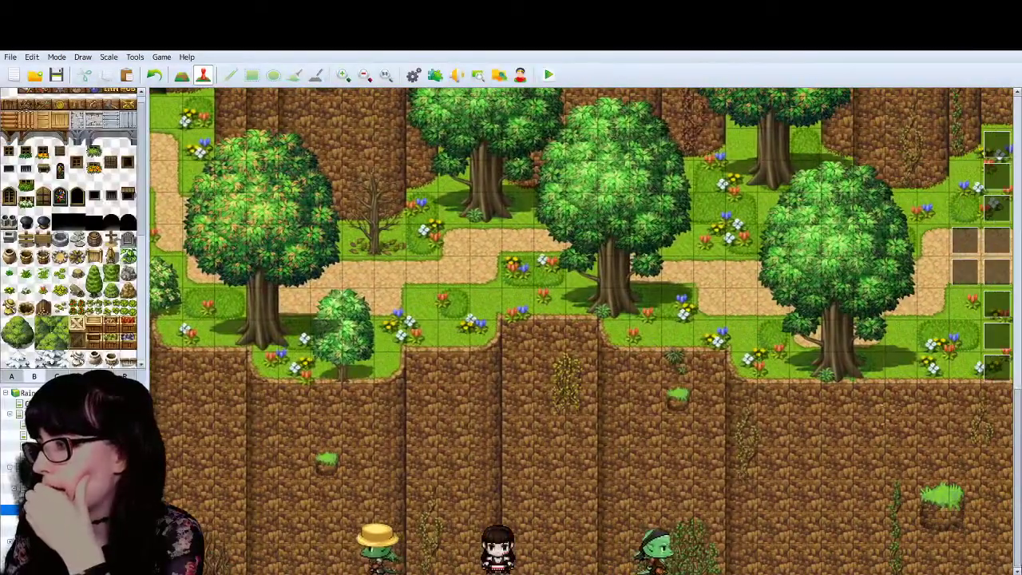
drag(587, 573, 184, 573)
double_click(164, 302)
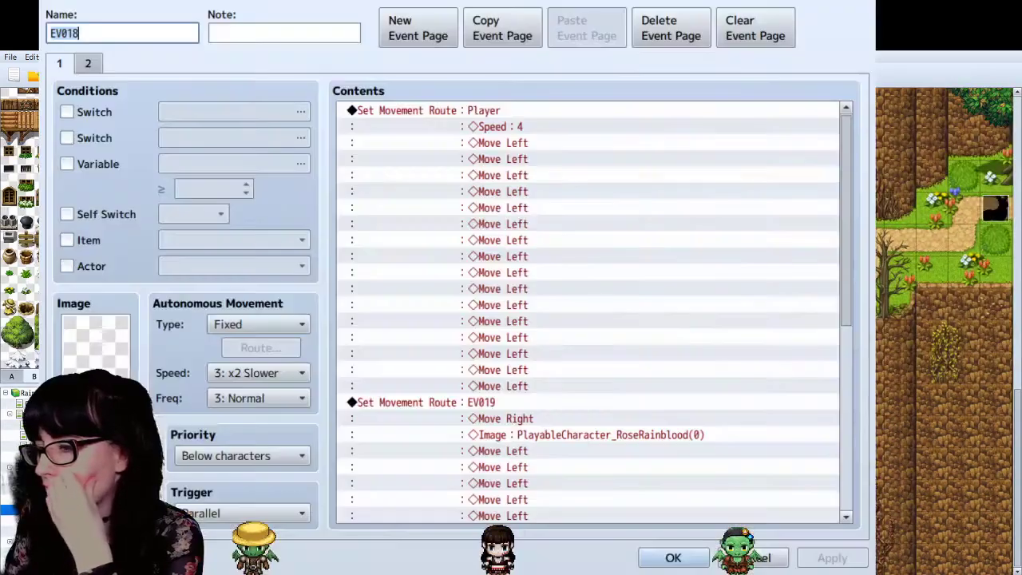
click(435, 437)
scroll(431, 419, down, 5)
click(673, 557)
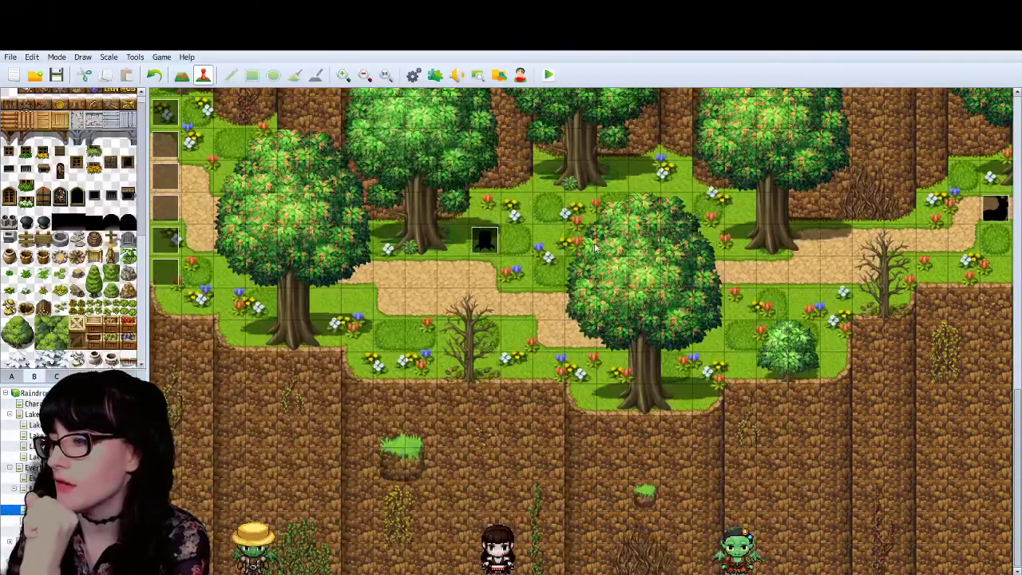
Step: Playtest the game from save File 5 through the barrel's "Stand still and look at me, cruncher." line, and return to the editor
click(548, 75)
click(105, 65)
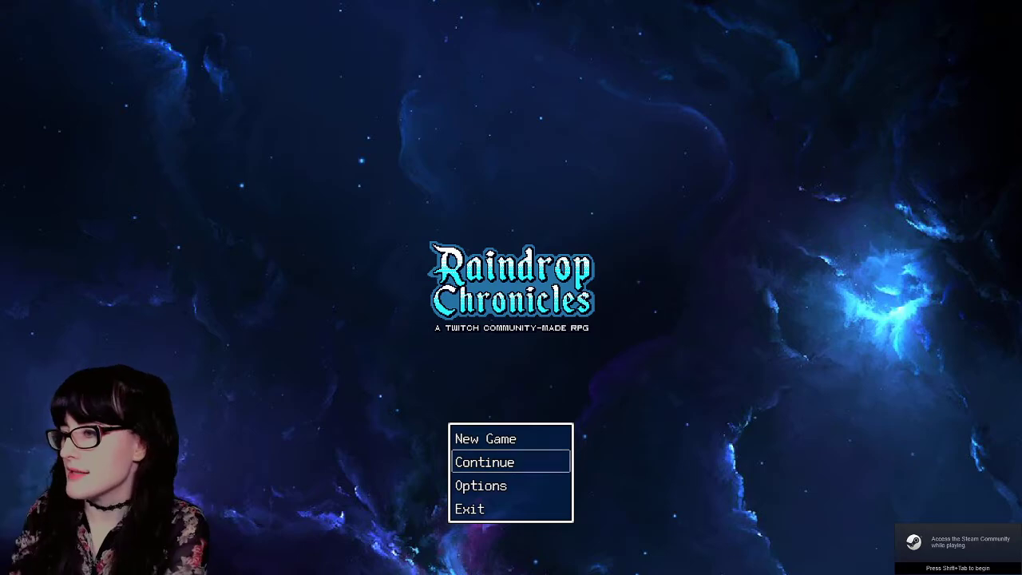
key(Return)
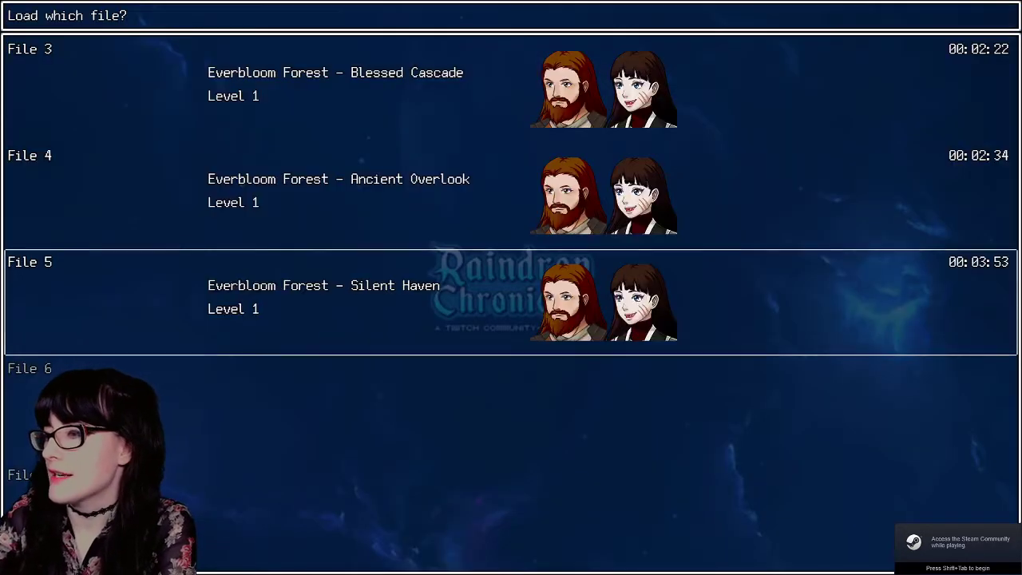
key(Return)
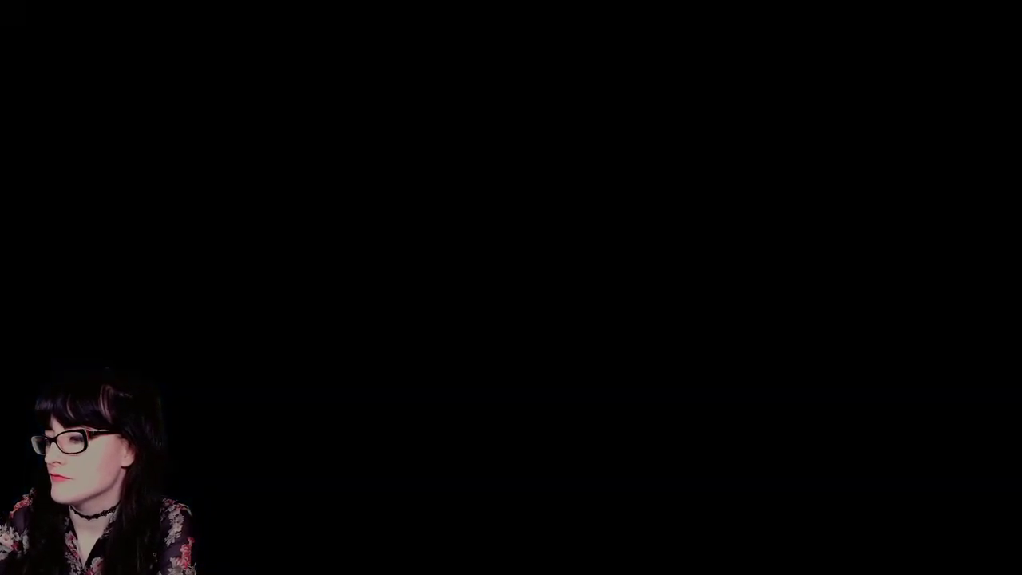
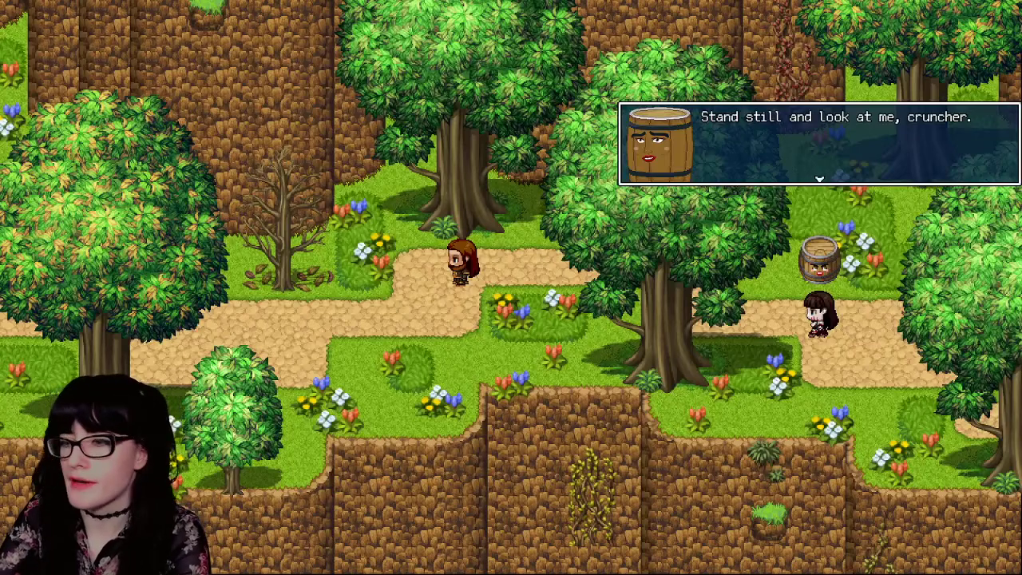
key(Return)
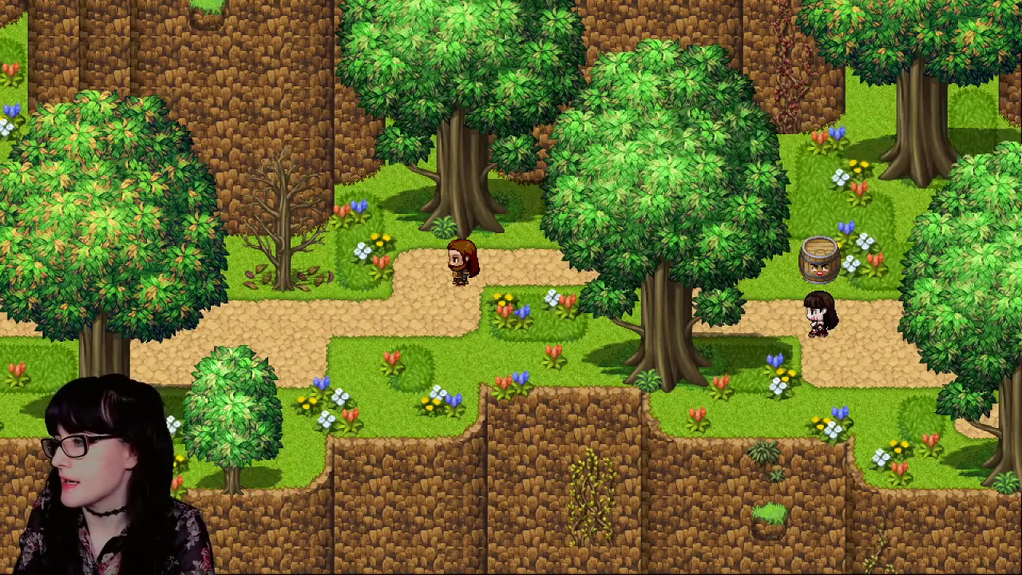
key(alt+Tab)
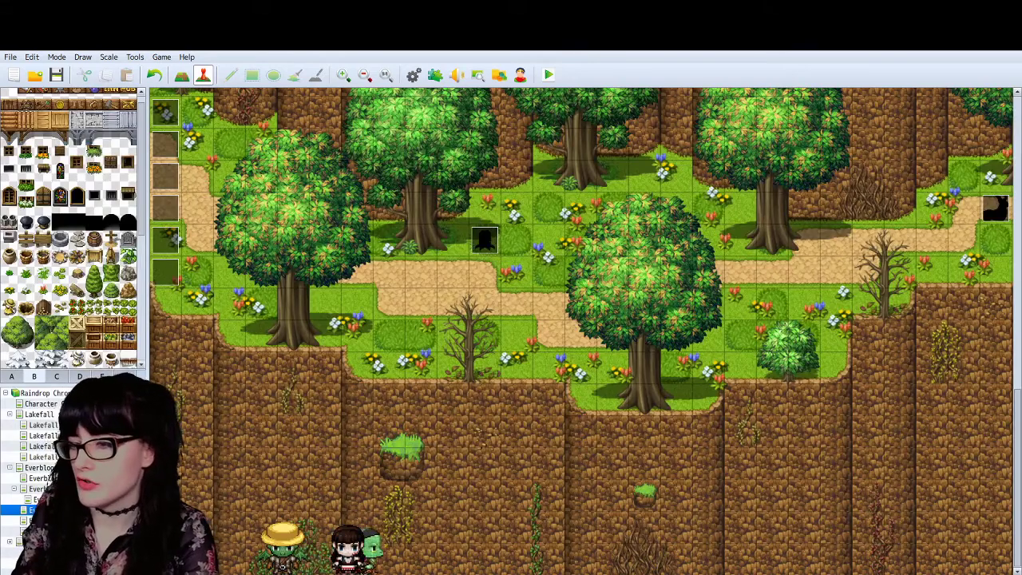
Step: In event EV018, change the barrel's dialogue text position to msgposy[450]
double_click(995, 209)
drag(845, 195, 844, 393)
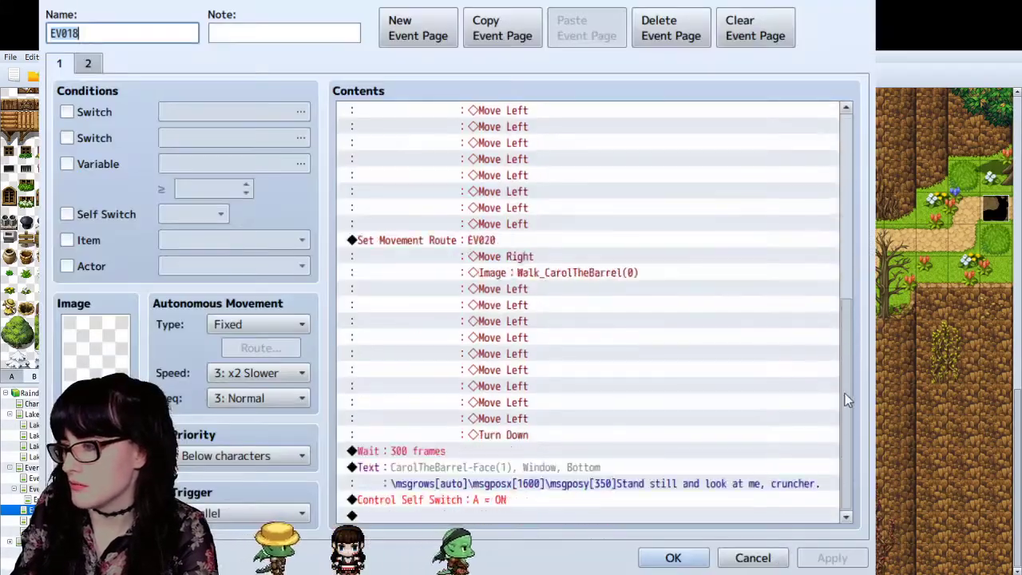
click(602, 465)
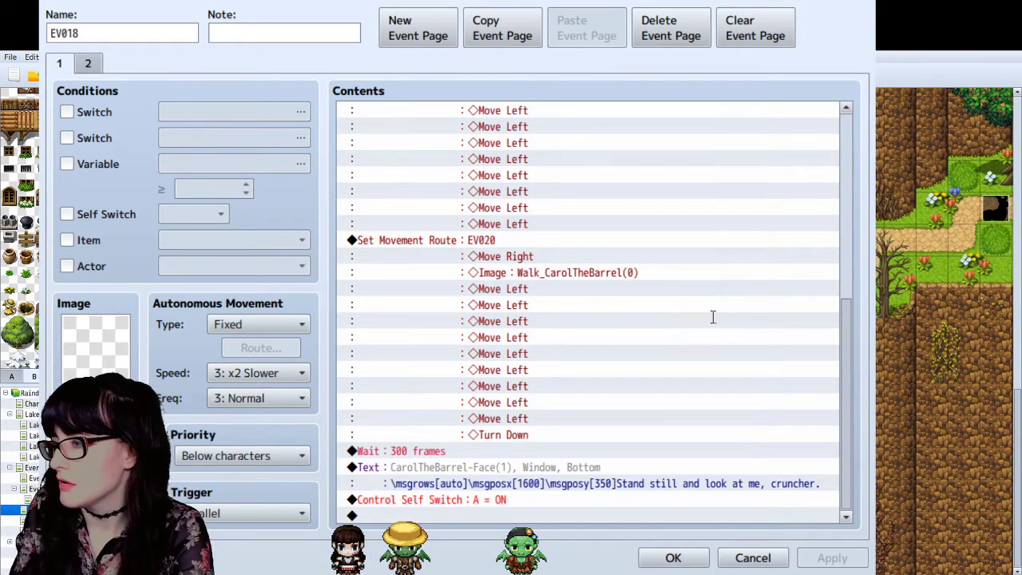
click(689, 382)
scroll(679, 389, down, 1)
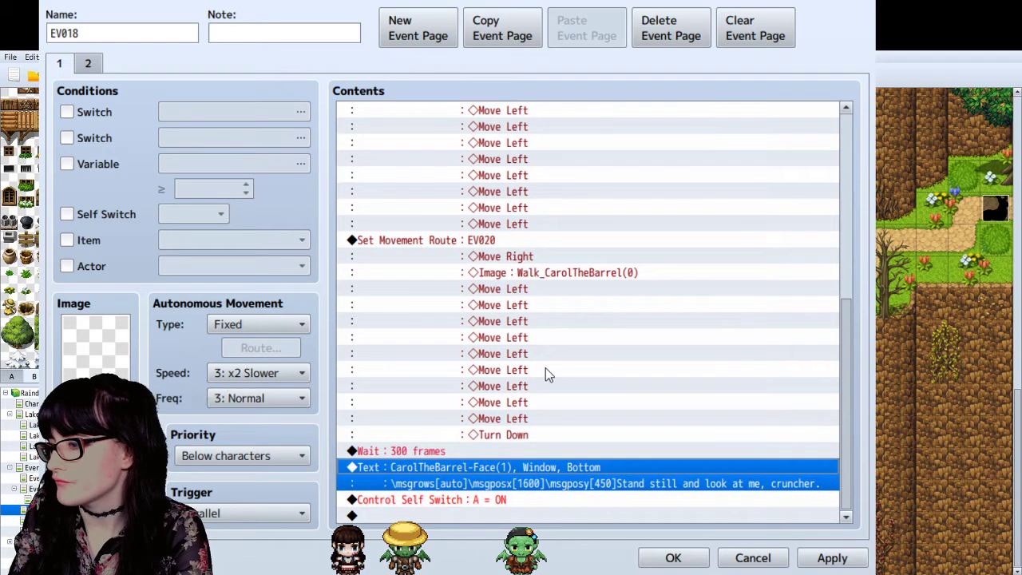
Step: Set the wait before the barrel's dialogue in event EV018 to 360 frames
click(479, 498)
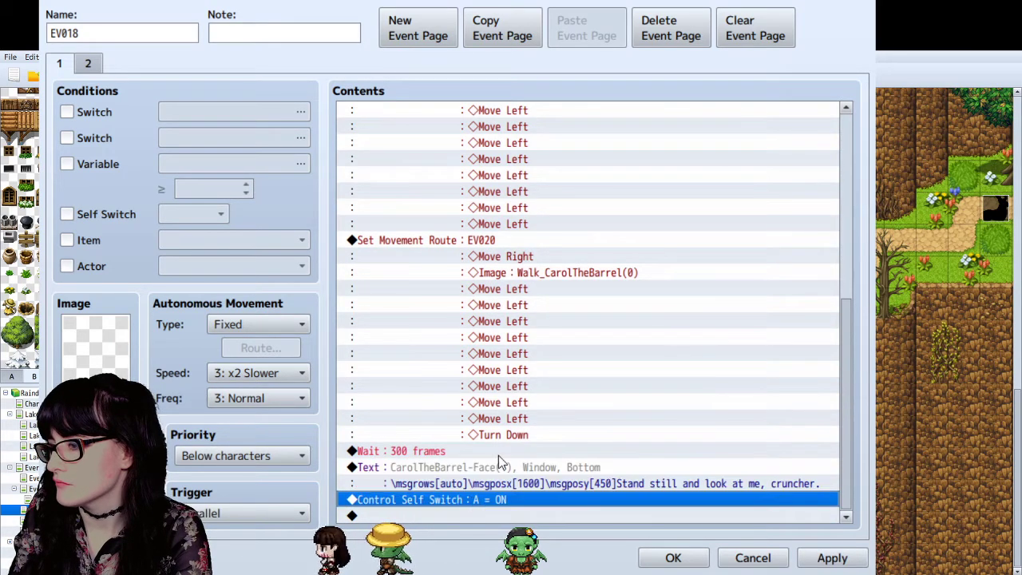
click(515, 452)
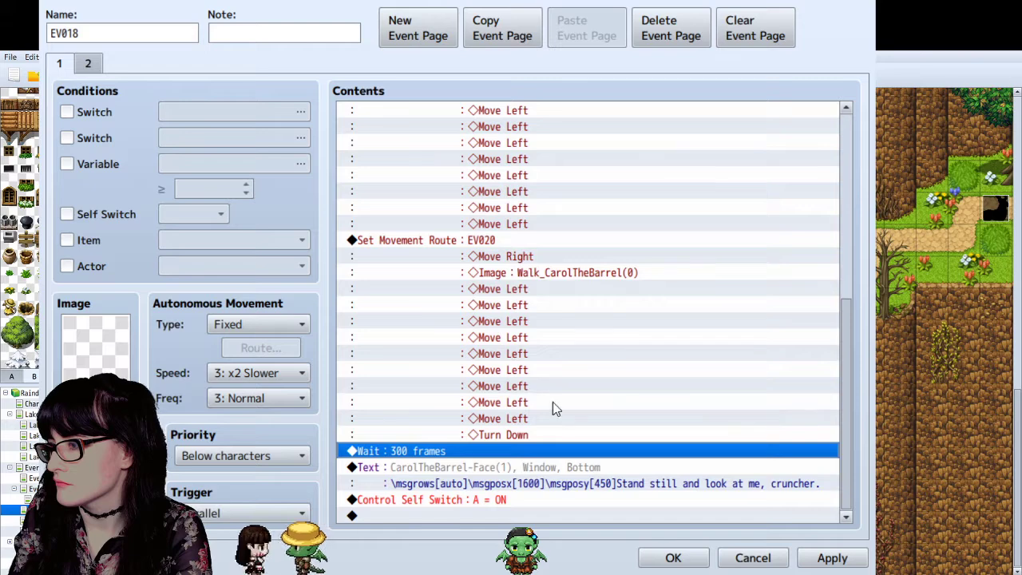
scroll(693, 244, up, 1)
scroll(687, 241, up, 4)
scroll(675, 238, down, 5)
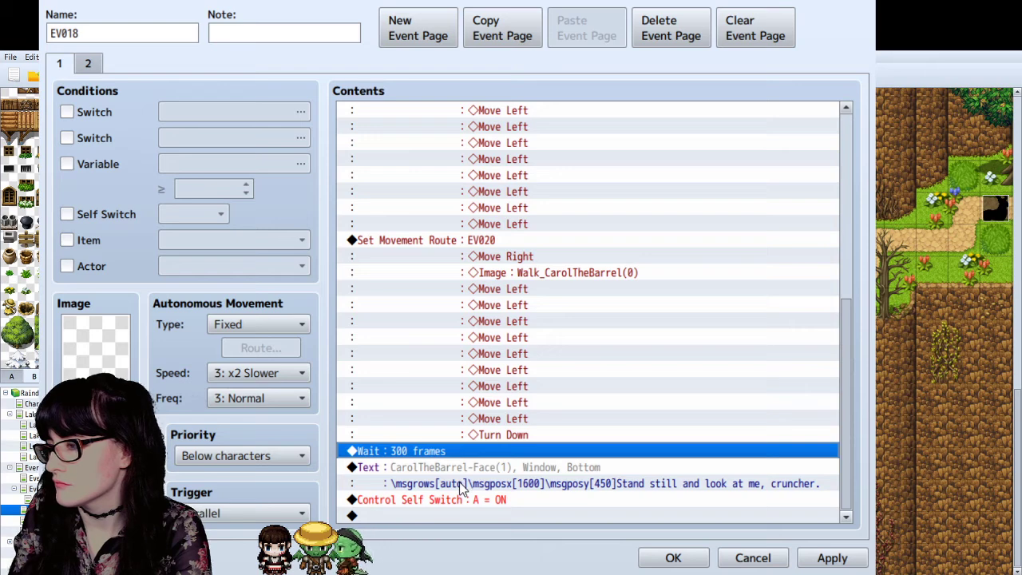
click(519, 423)
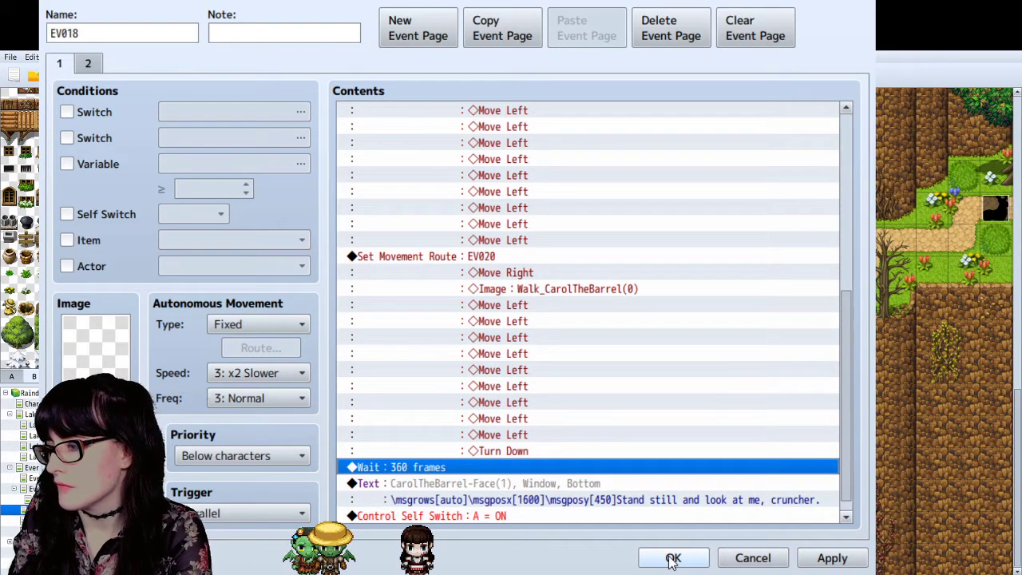
Step: Confirm the event EV018 edits and playtest the cutscene from save File 5
click(672, 558)
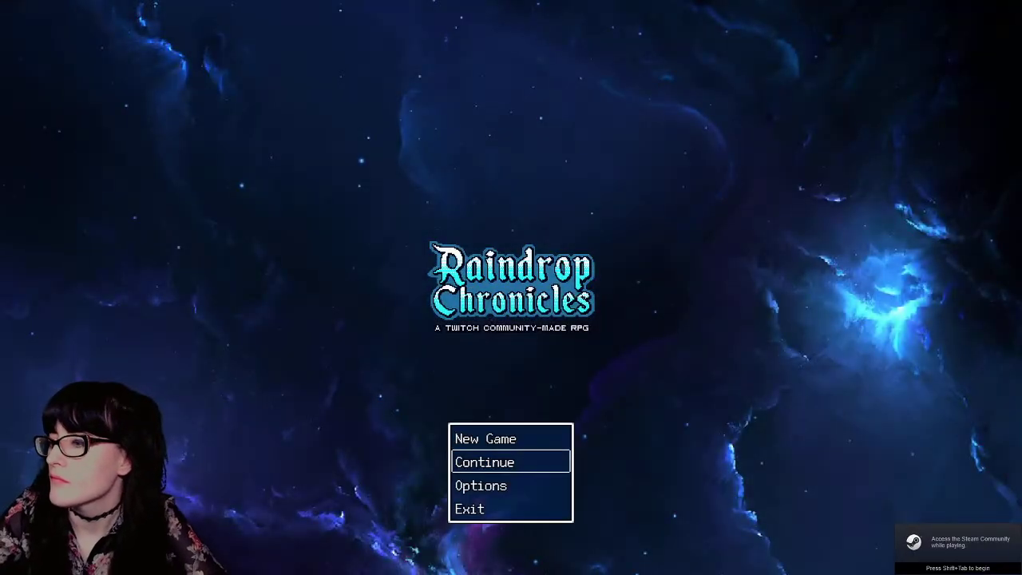
key(Return)
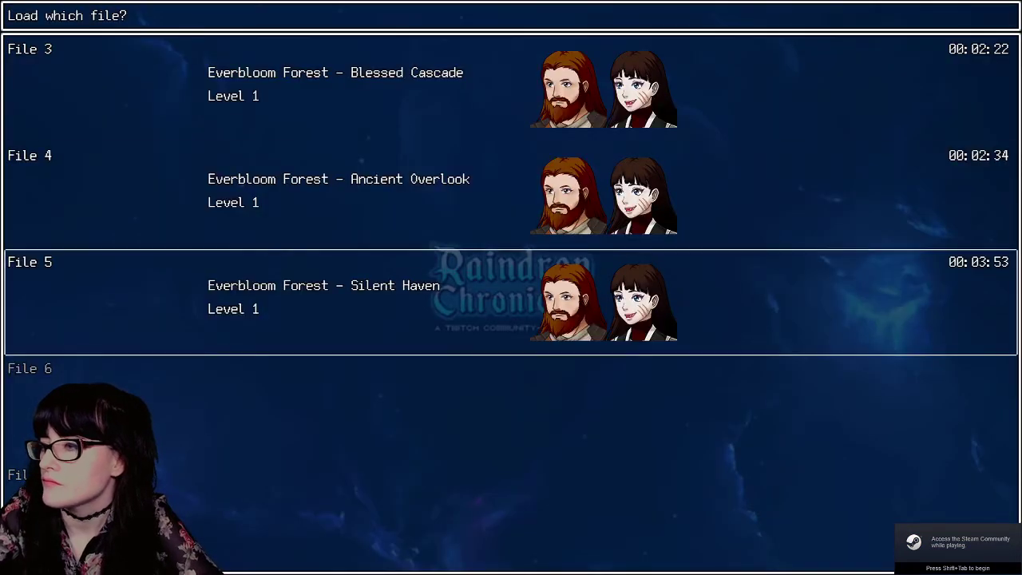
key(Return)
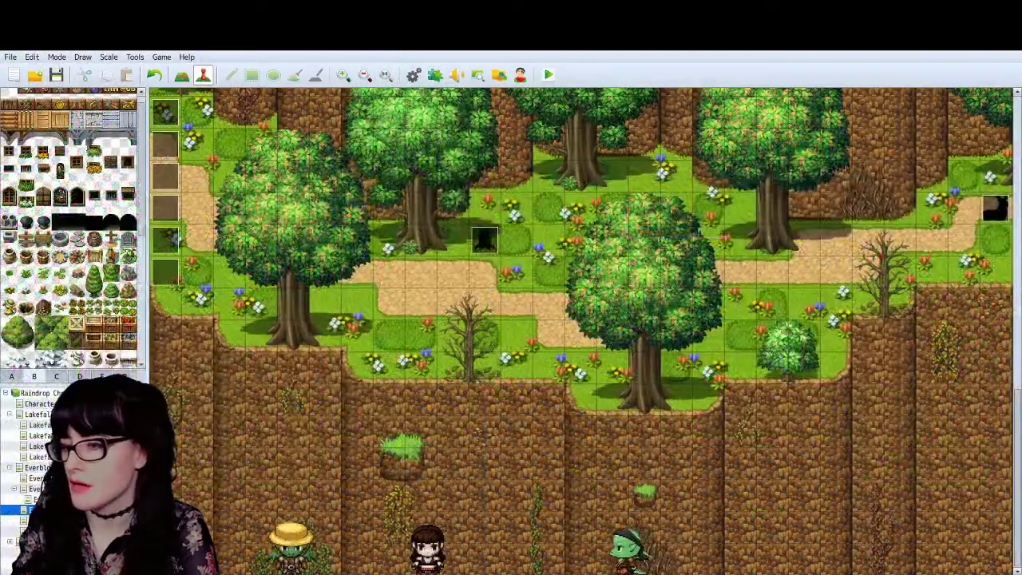
Step: In event EV018, add the Player route's Speed: 4 command to the start of the EV019 movement route
double_click(172, 238)
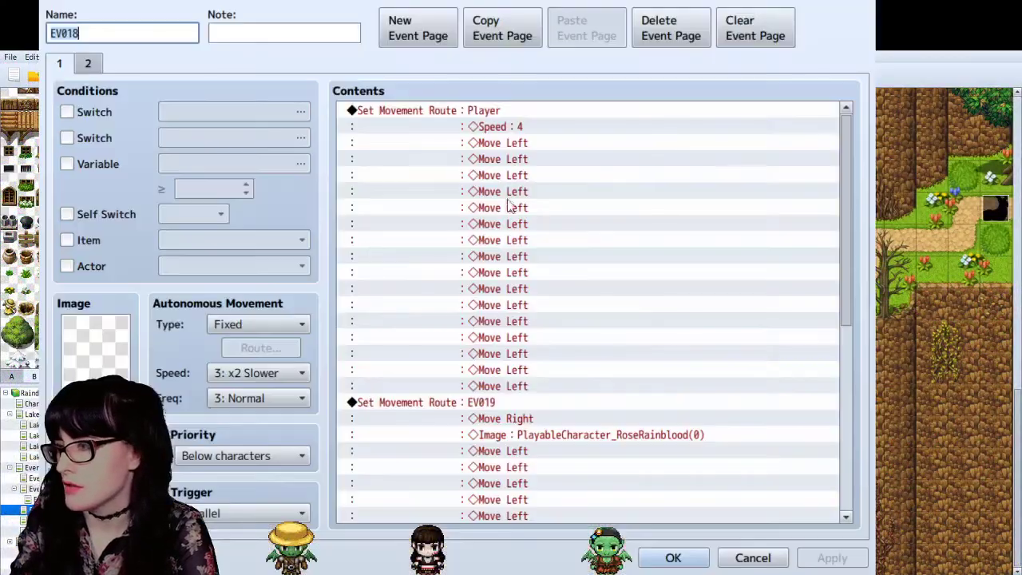
click(517, 118)
click(270, 183)
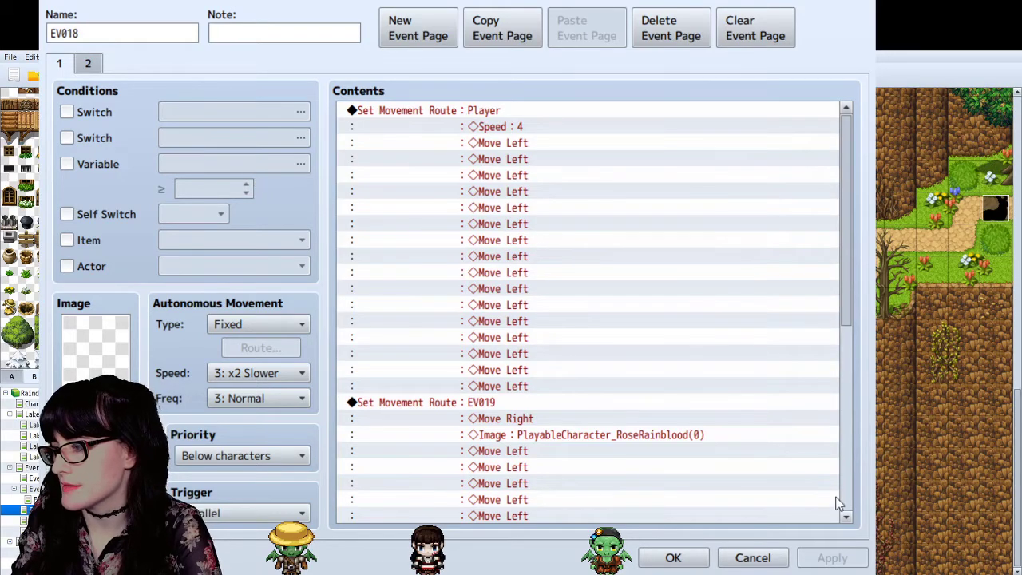
scroll(672, 399, down, 1)
click(603, 367)
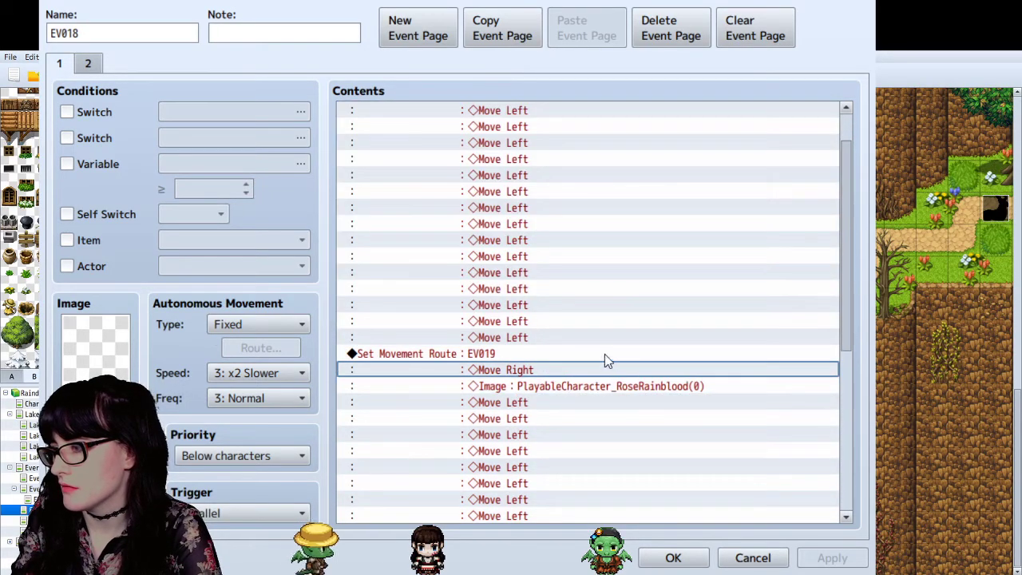
click(606, 354)
click(287, 217)
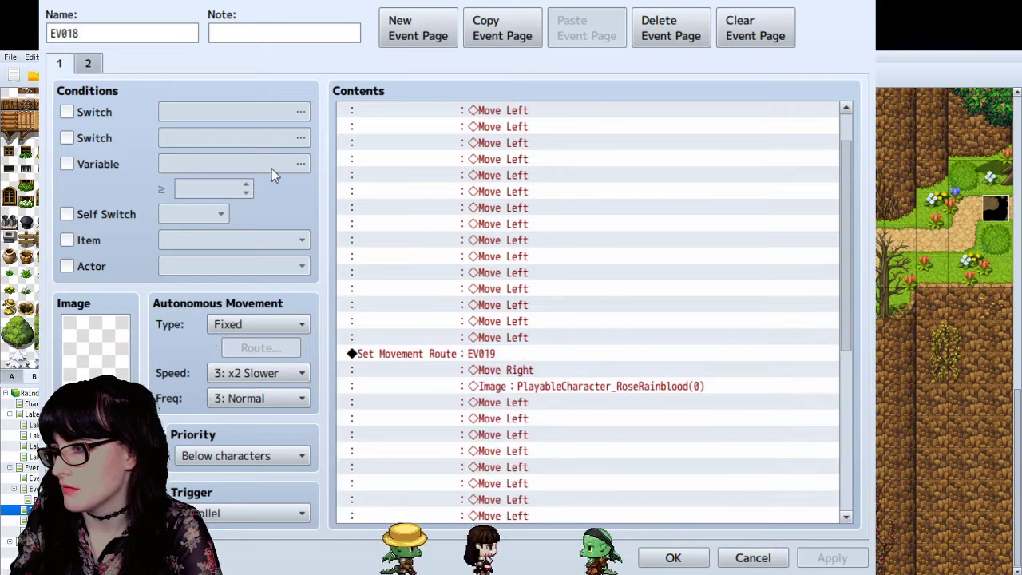
click(737, 484)
scroll(559, 399, down, 5)
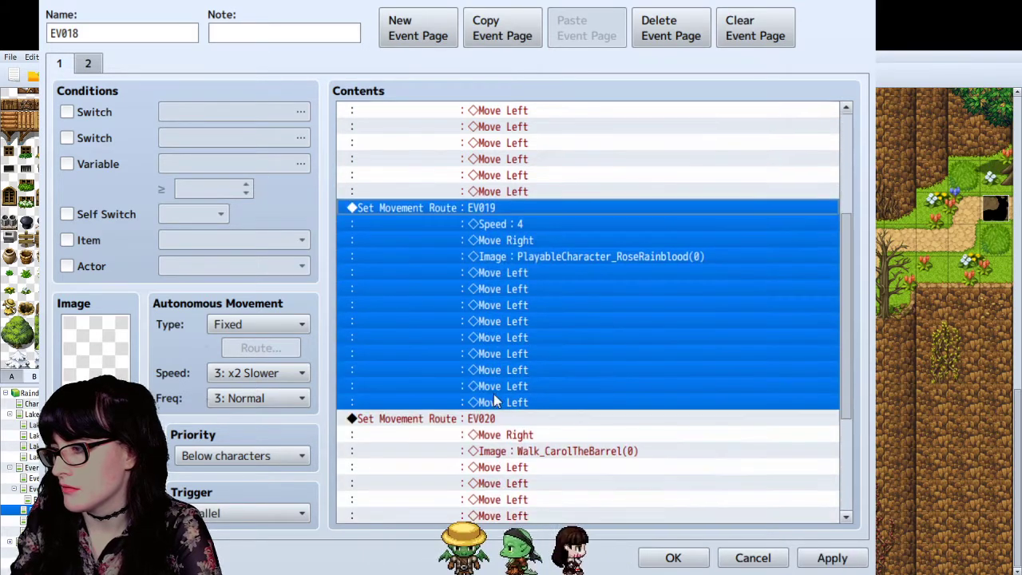
Step: Add Speed: 4 to the start of the EV020 movement route and save event EV018
click(505, 337)
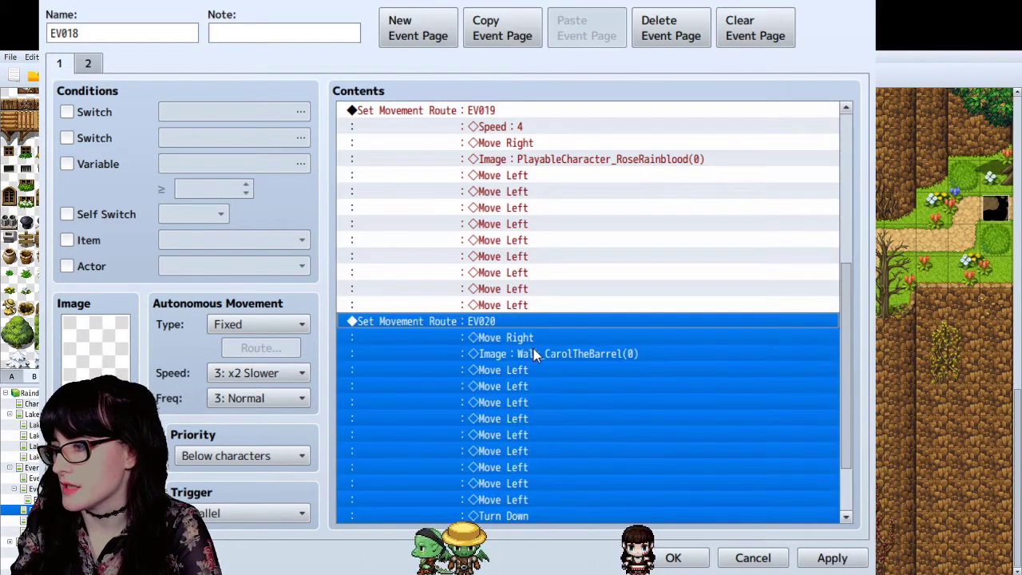
click(237, 226)
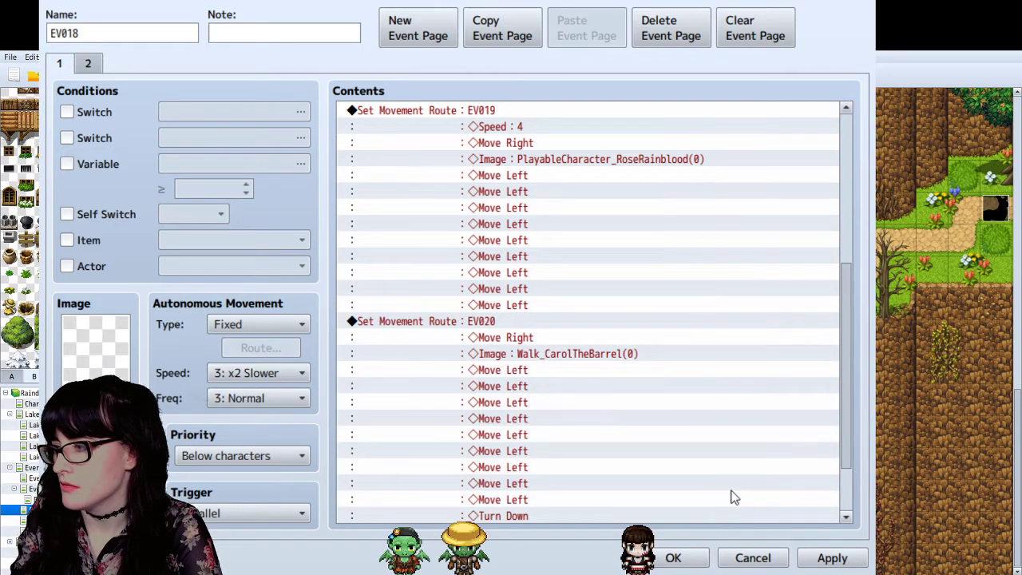
click(673, 556)
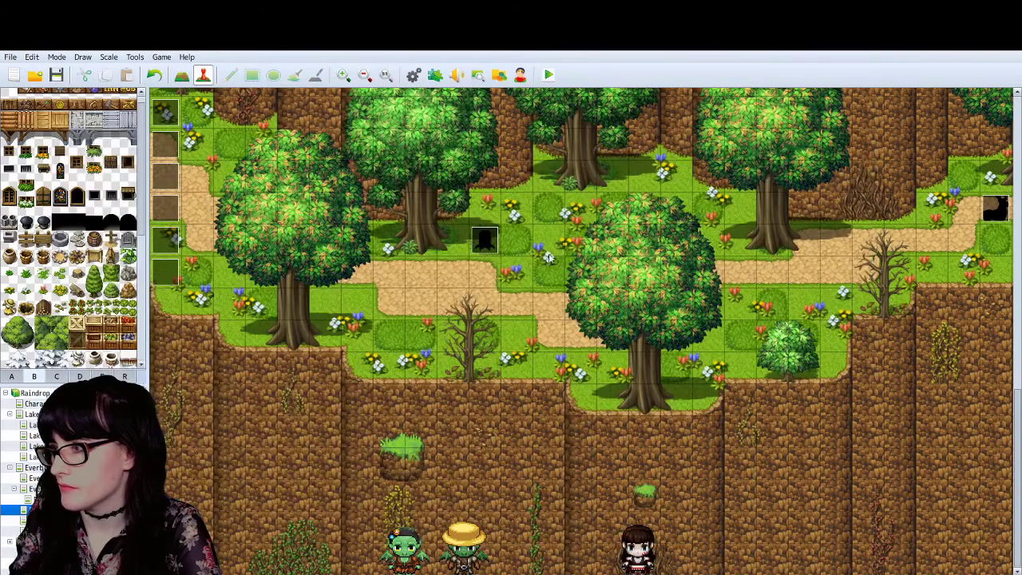
Step: Save the game changes, playtest the cutscene through the barrel's "Stand still and look at me, cruncher." line, and run the playtest again
click(548, 75)
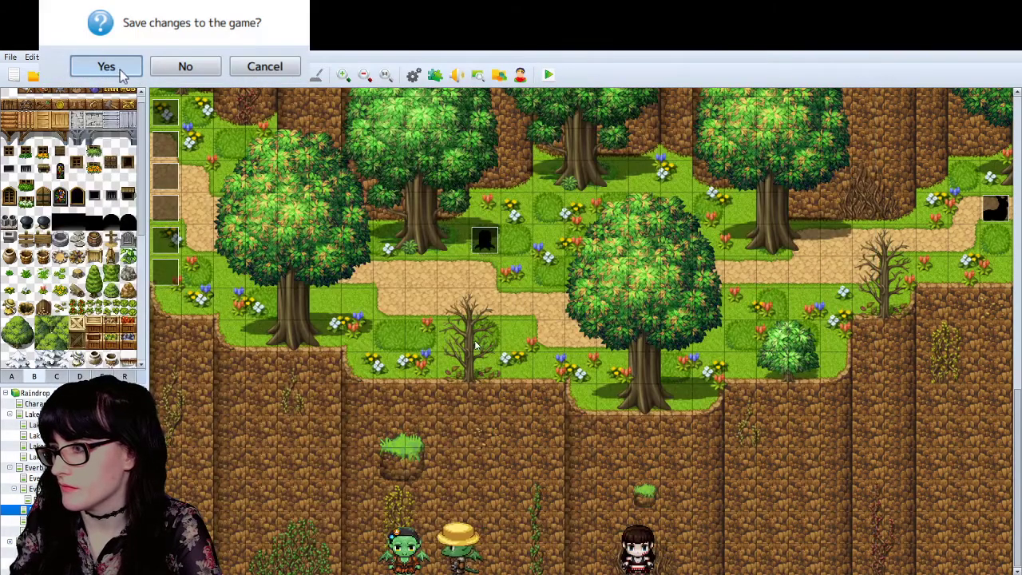
click(122, 72)
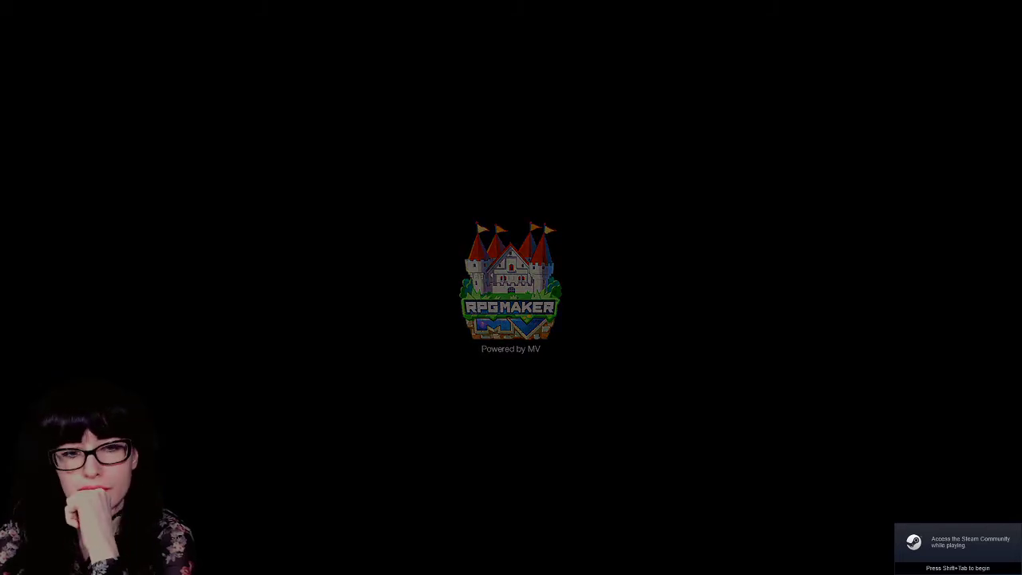
key(Return)
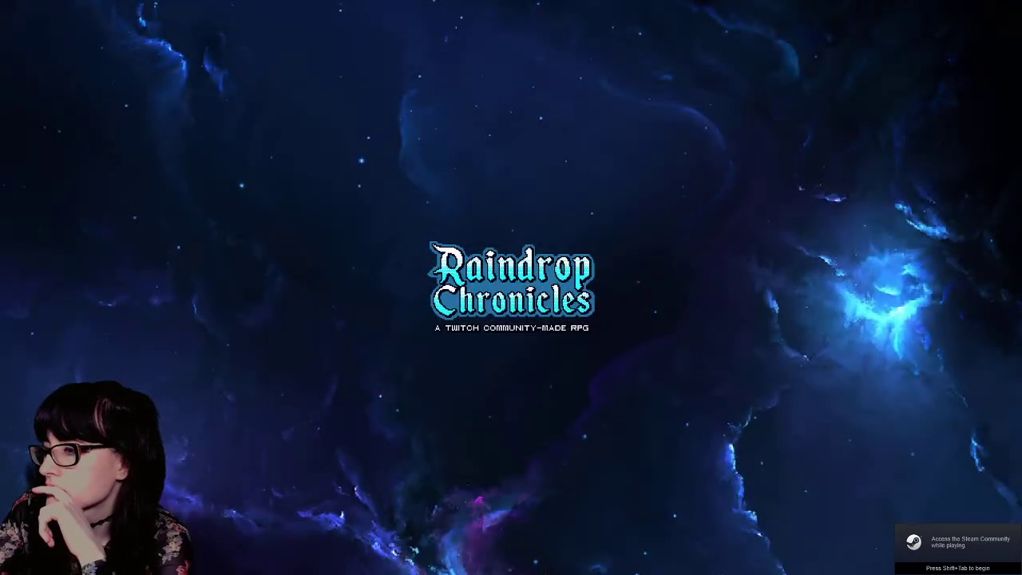
key(Return)
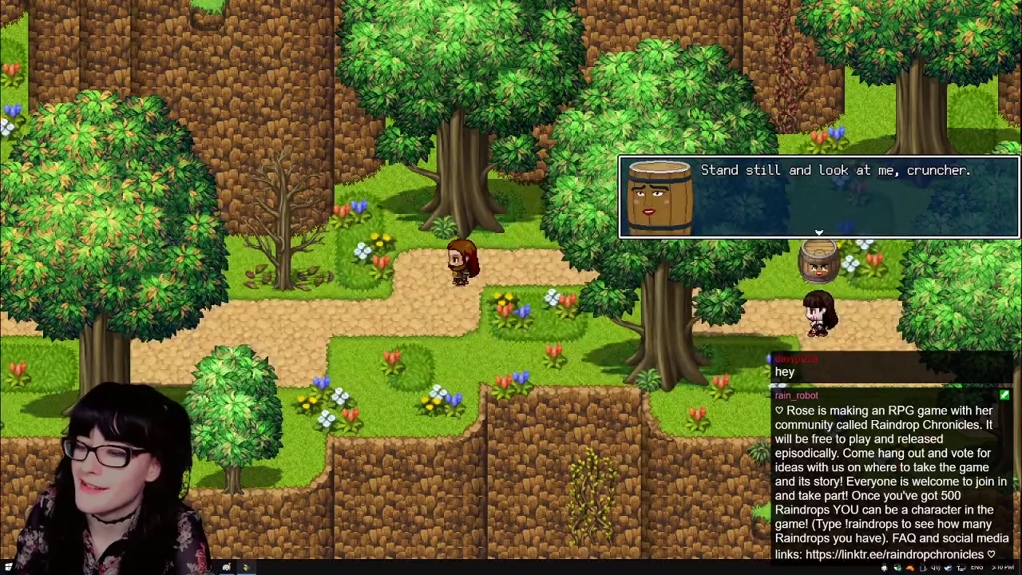
click(246, 567)
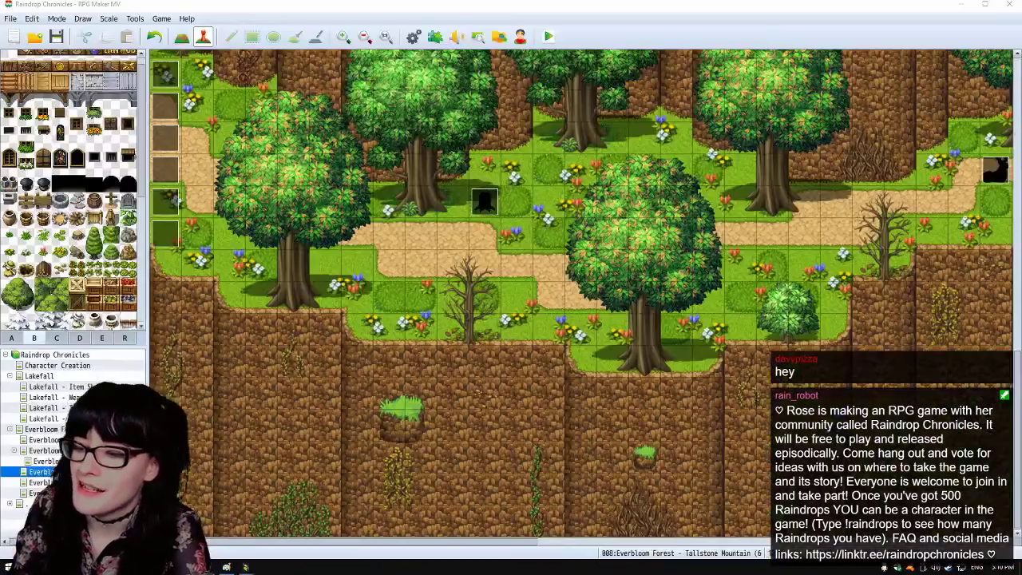
click(548, 36)
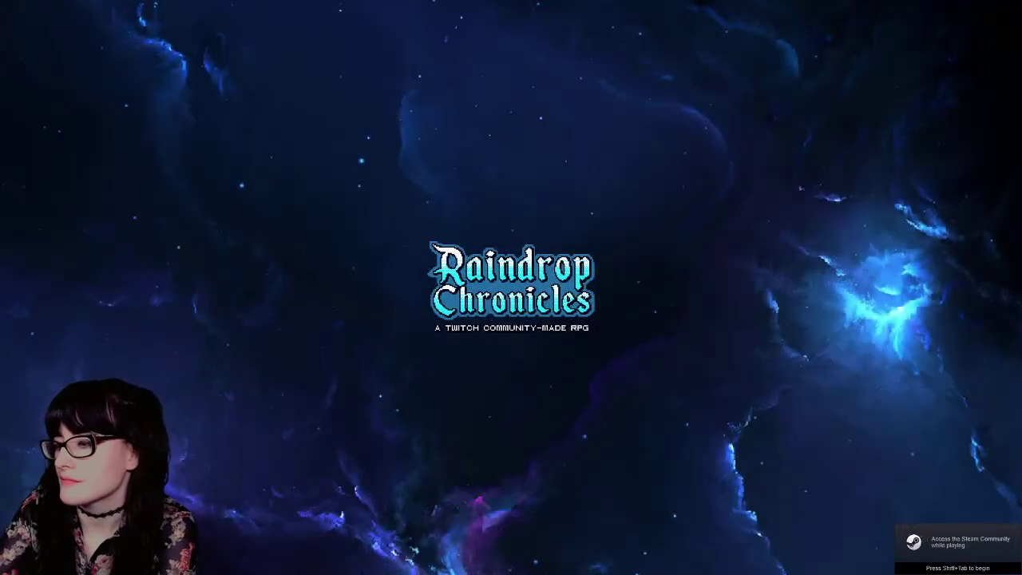
key(Return)
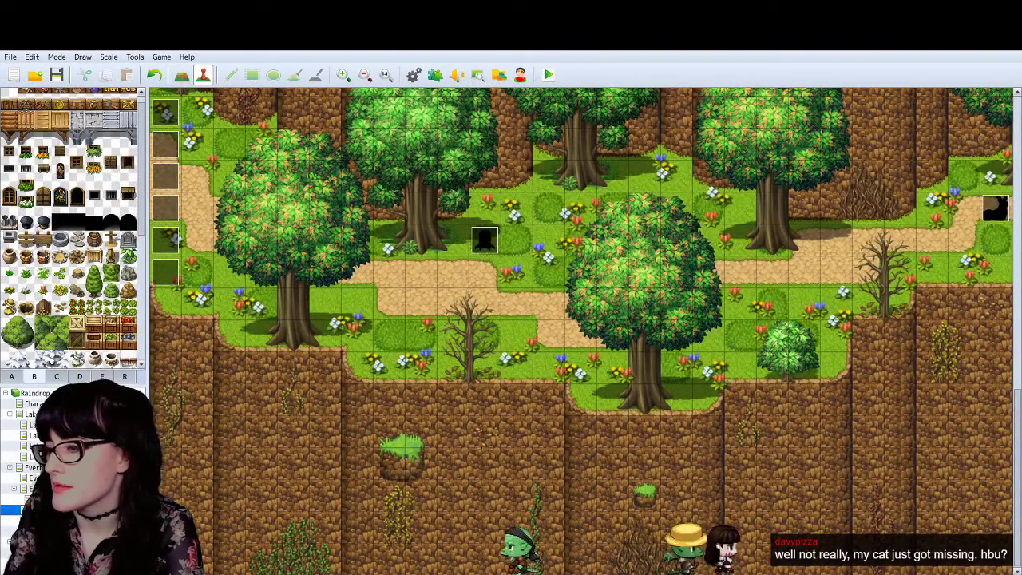
Step: Move the two stacked events on the path at the map's east end up one tile each
scroll(581, 332, right, 3)
scroll(581, 331, right, 10)
scroll(581, 331, up, 1)
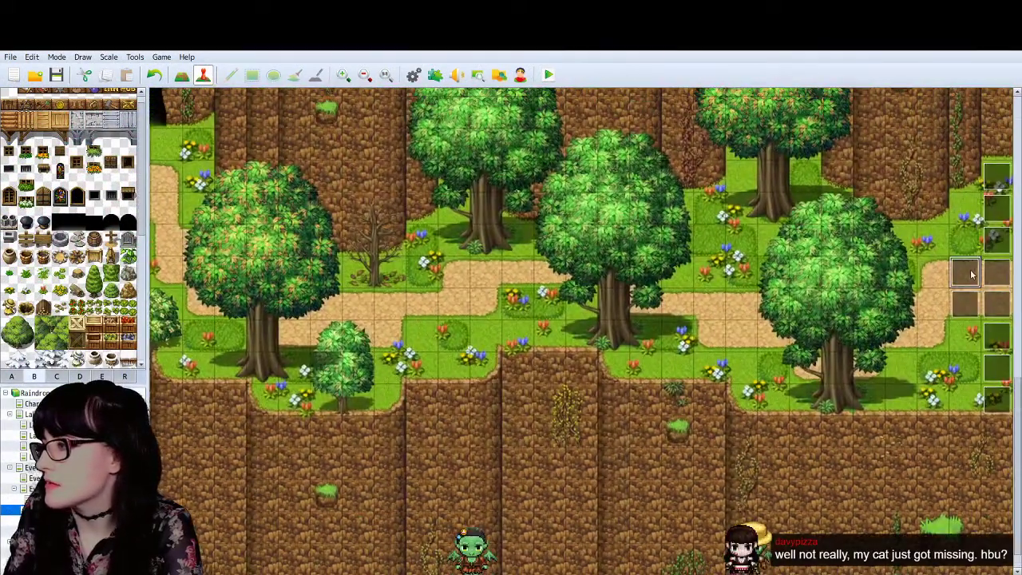
drag(967, 275, 964, 241)
drag(965, 307, 963, 274)
click(964, 370)
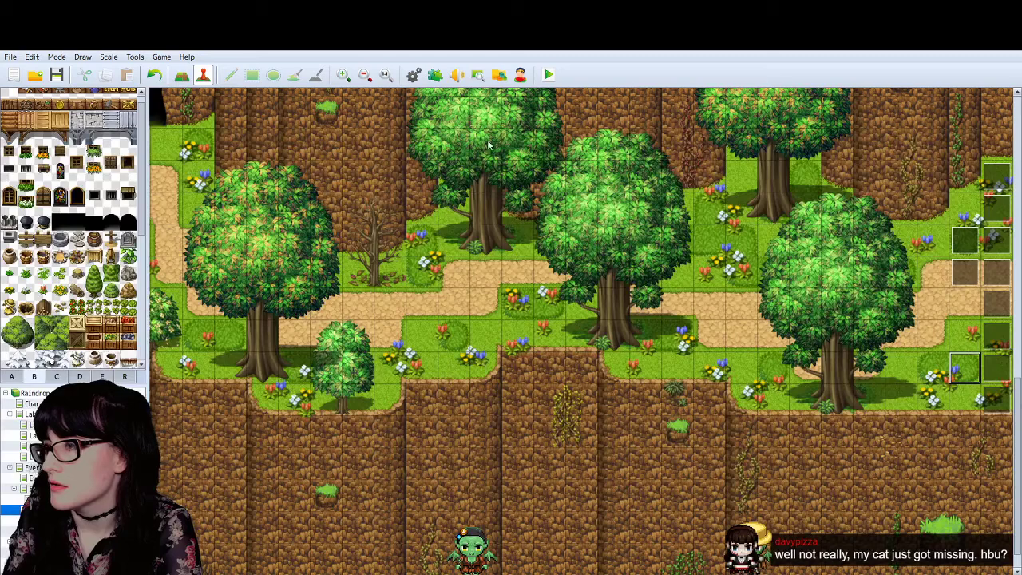
Step: Playtest the cutscene with the repositioned events and exit to the title screen
click(547, 75)
key(Return)
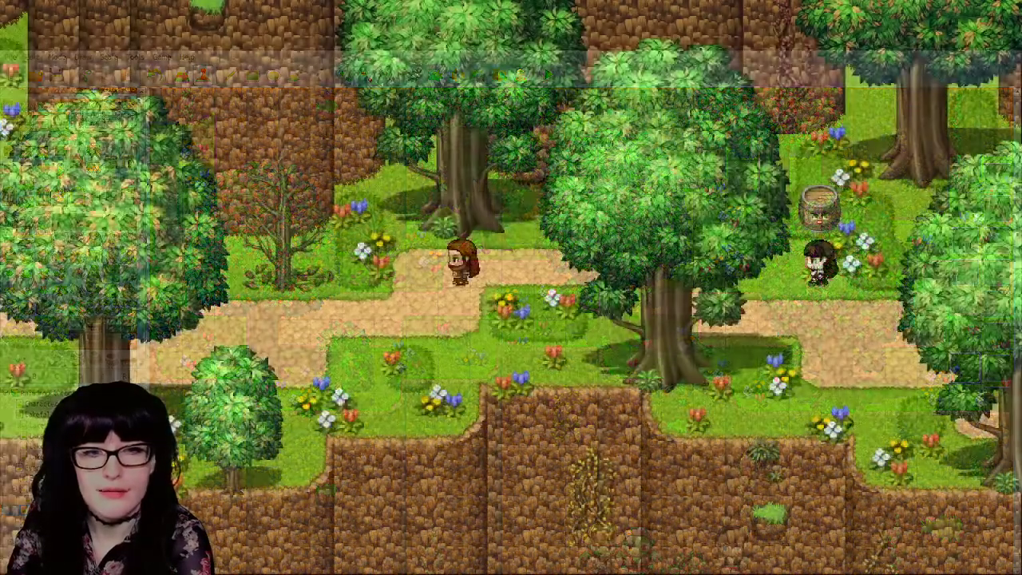
key(Escape)
key(Up)
key(Return)
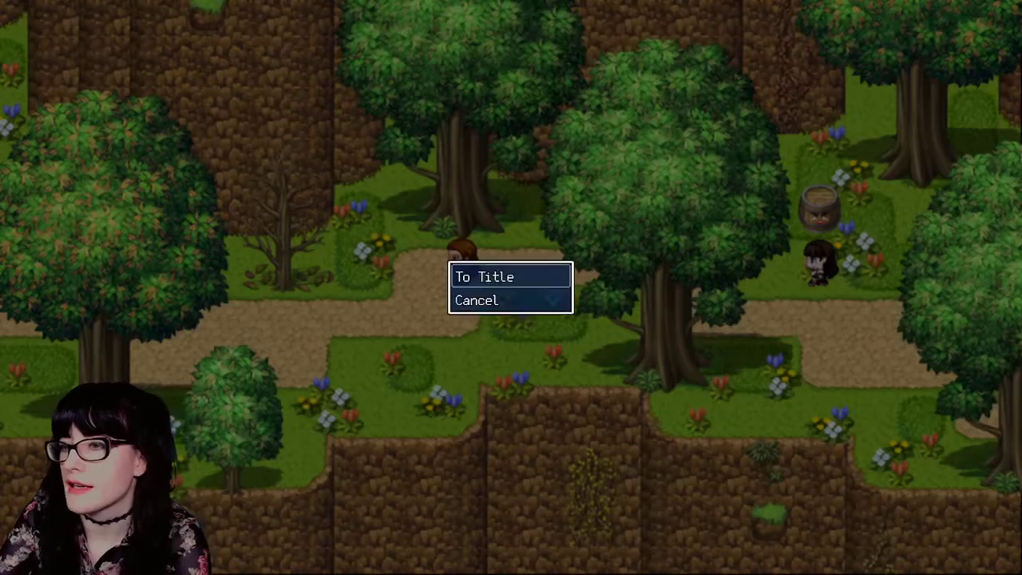
key(Return)
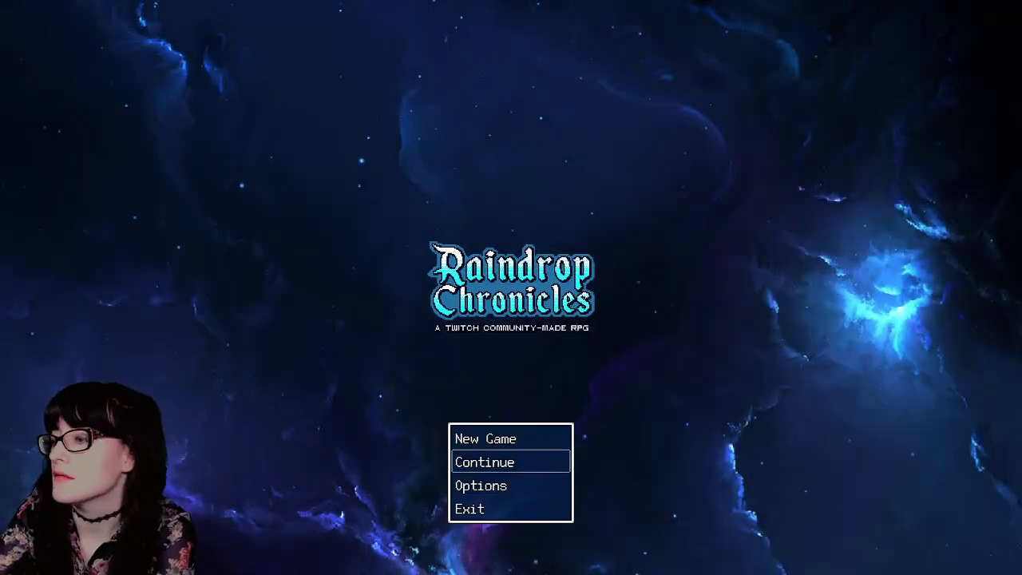
Step: Load save File 5 and walk west into the forest map to watch the cutscene again
key(Return)
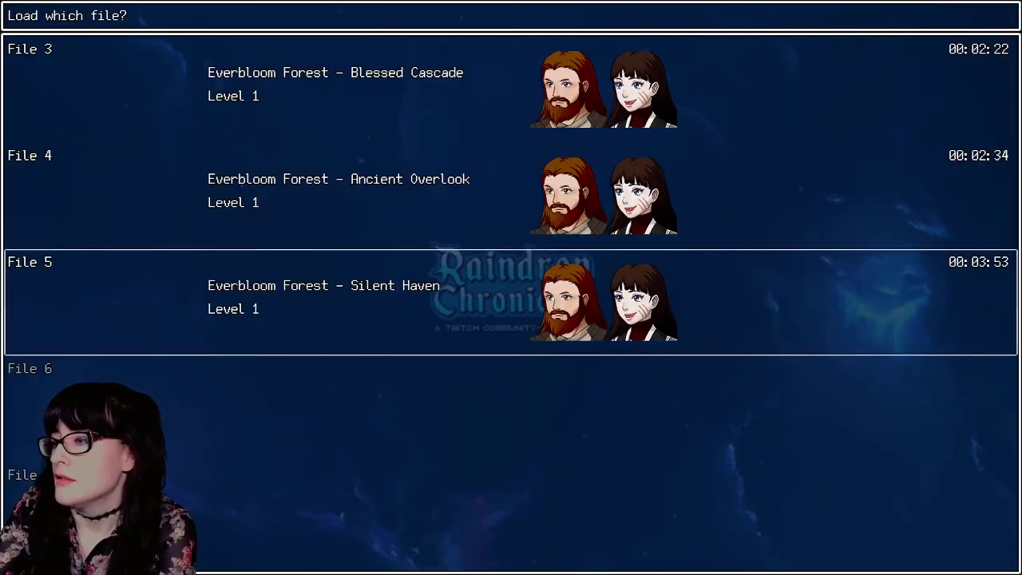
key(Return)
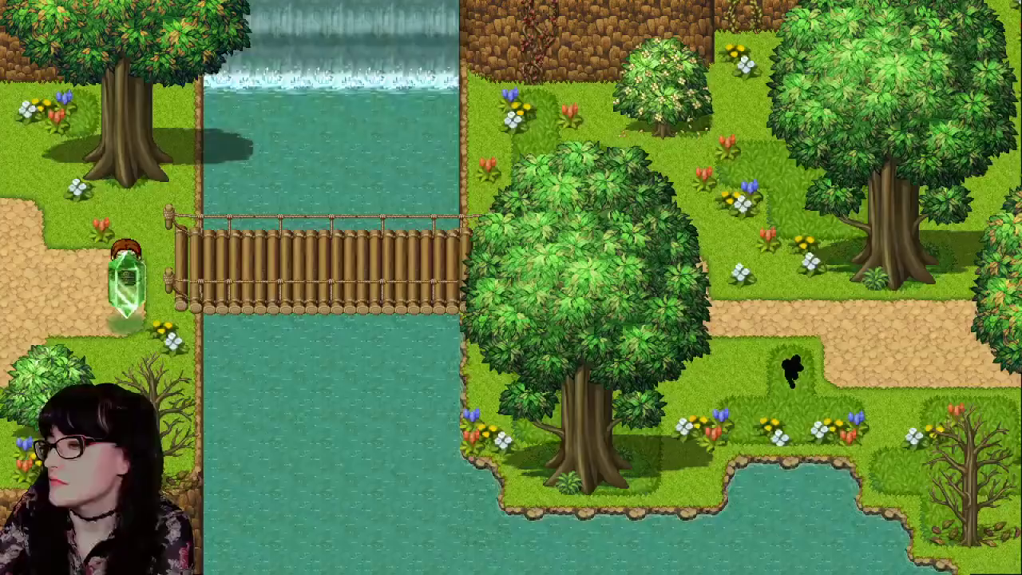
key(Left)
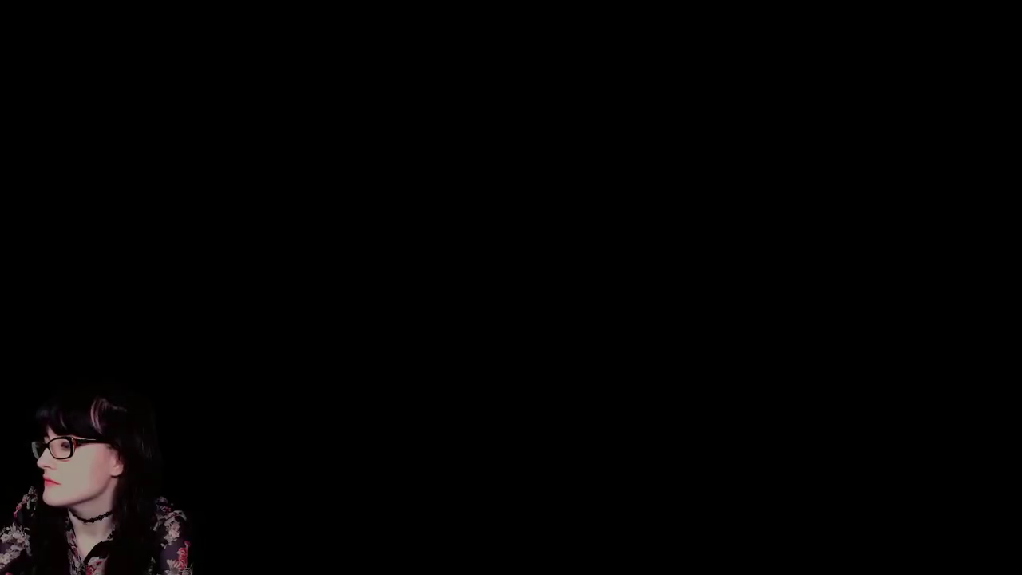
key(Left)
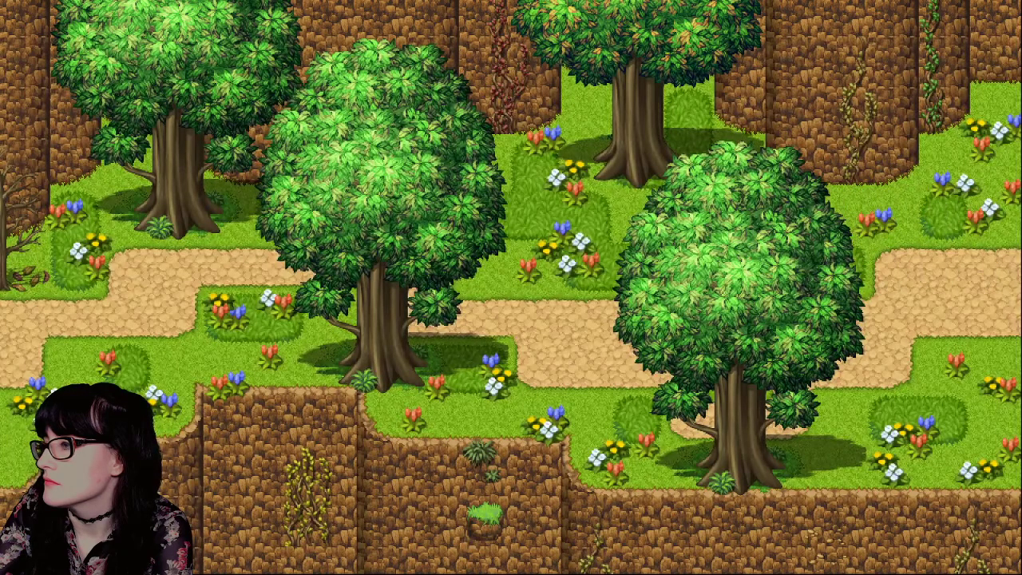
key(Left)
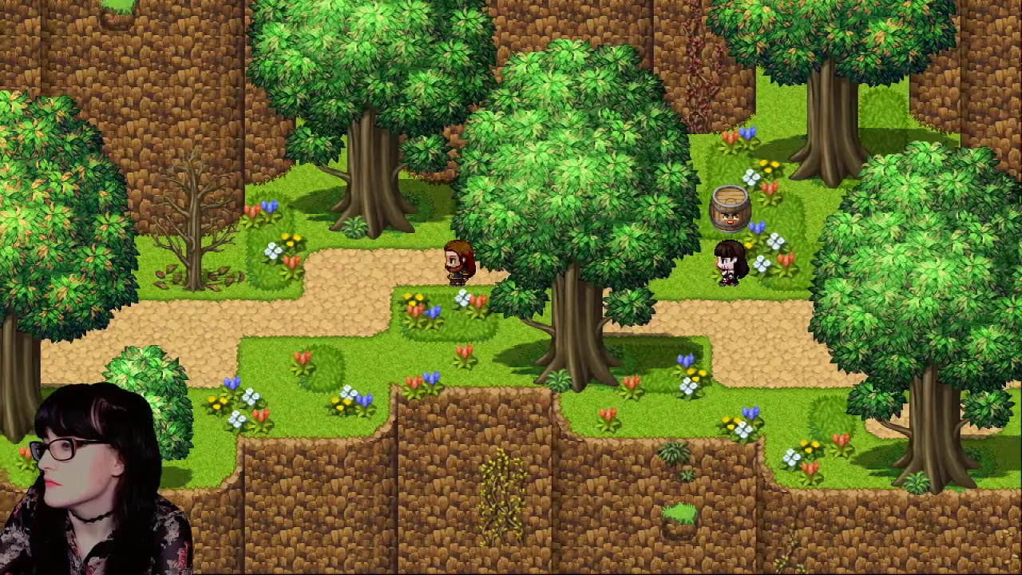
key(Left)
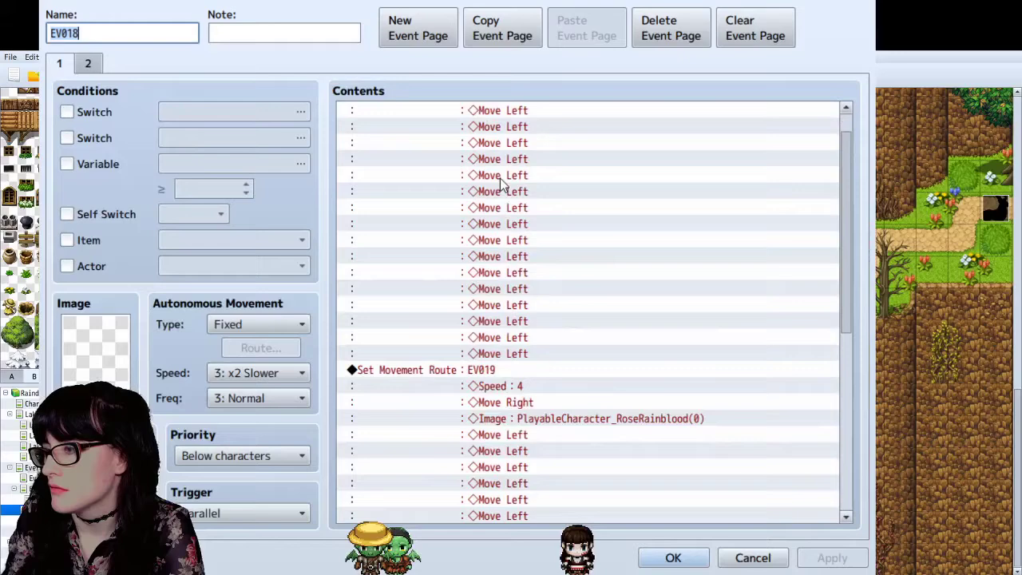
Step: In event EV018, change the barrel's dialogue text position to msgposy[320]
scroll(501, 185, down, 7)
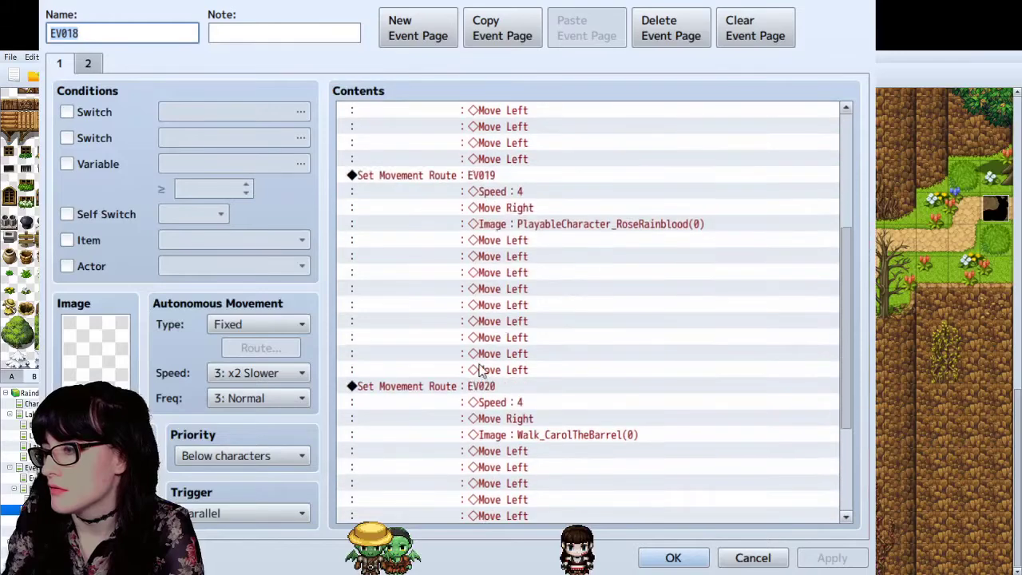
click(471, 469)
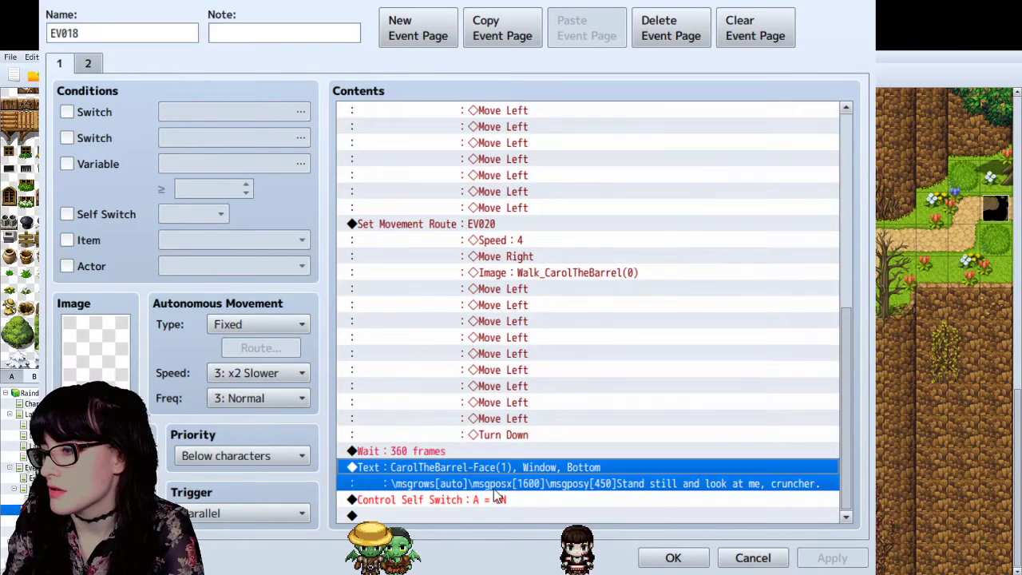
double_click(493, 489)
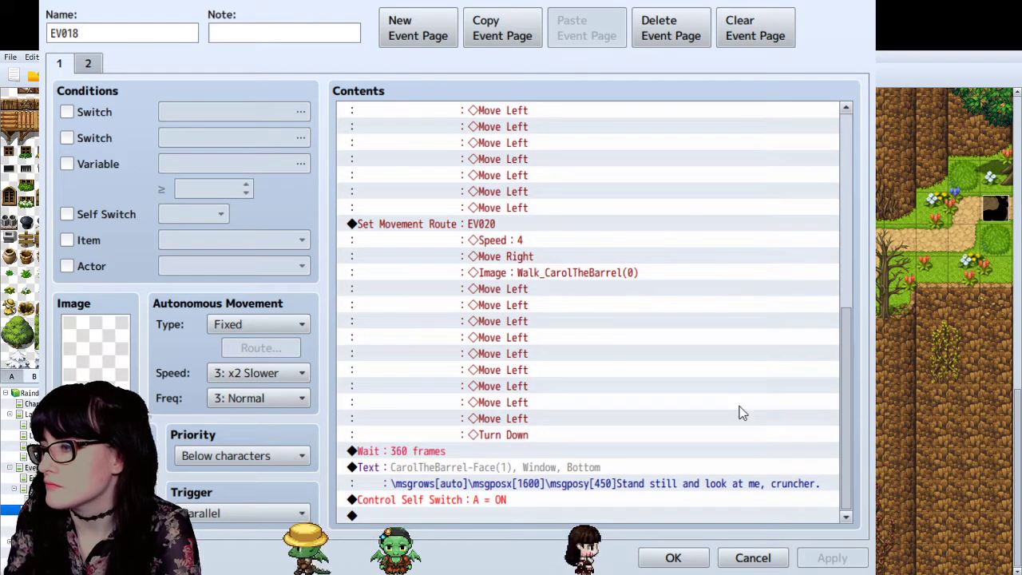
Step: In event EV018, set the wait before the barrel's dialogue to 240 frames and save the event
scroll(559, 415, up, 1)
click(502, 255)
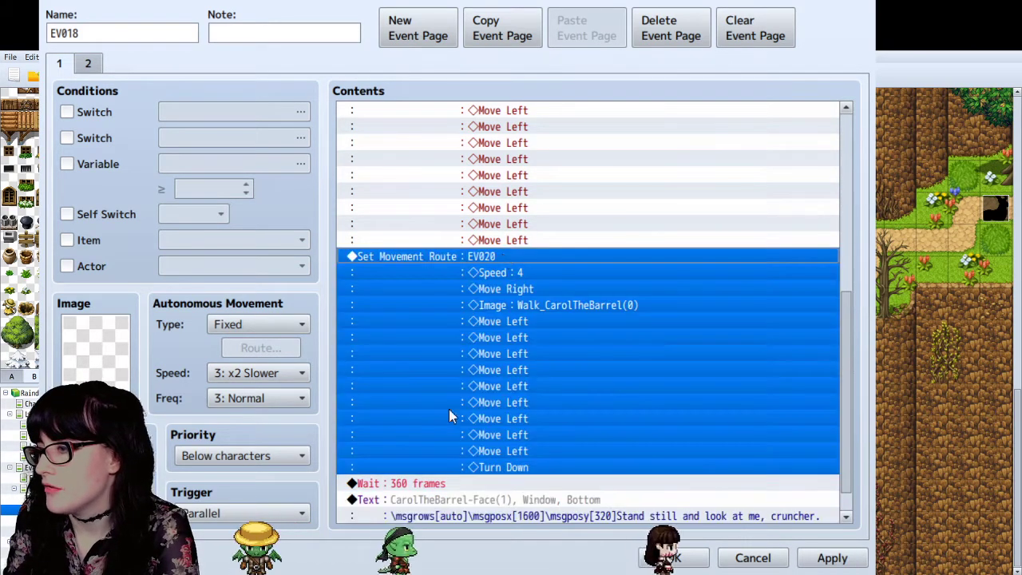
scroll(449, 415, down, 1)
click(447, 451)
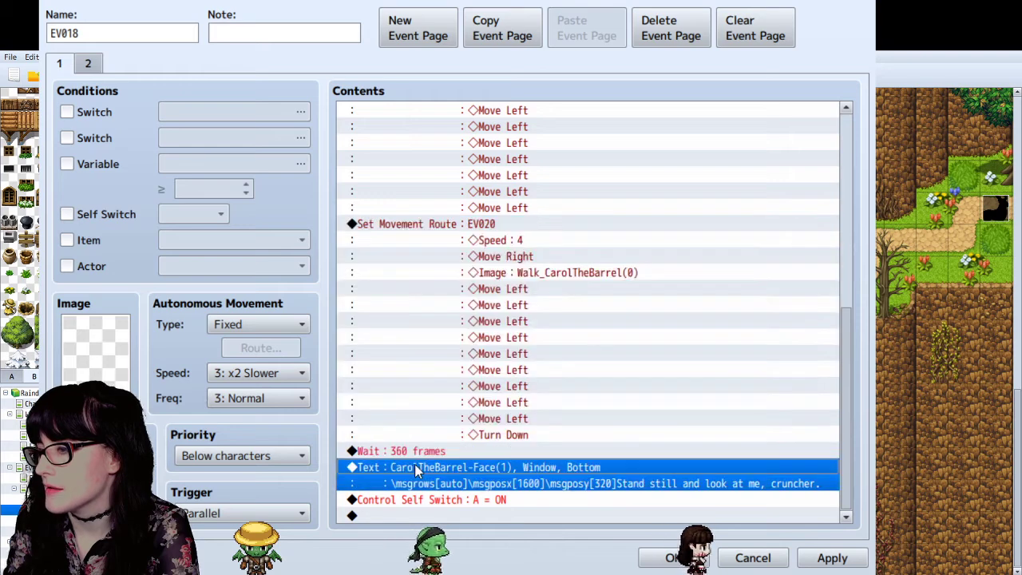
double_click(458, 477)
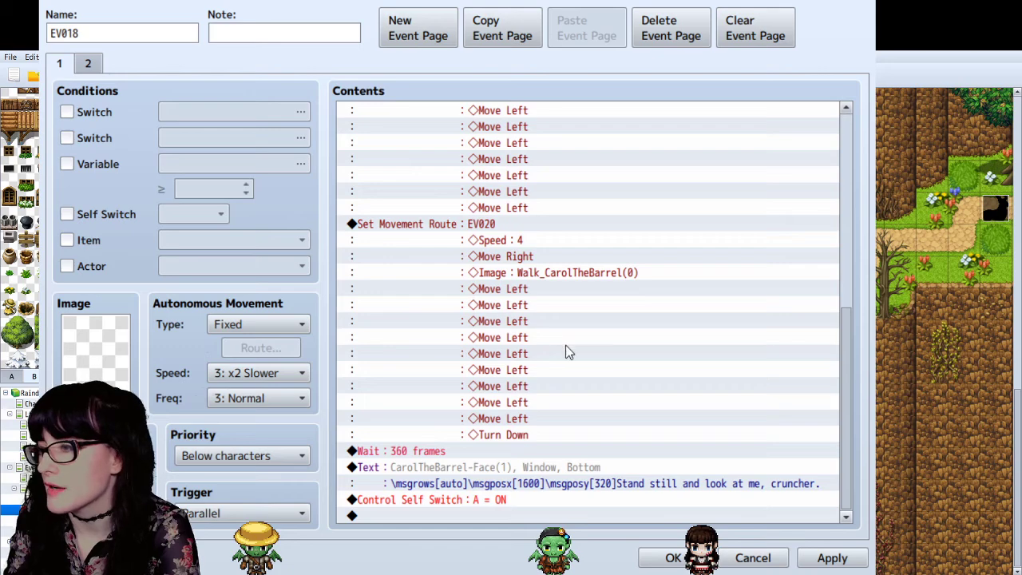
text(240)
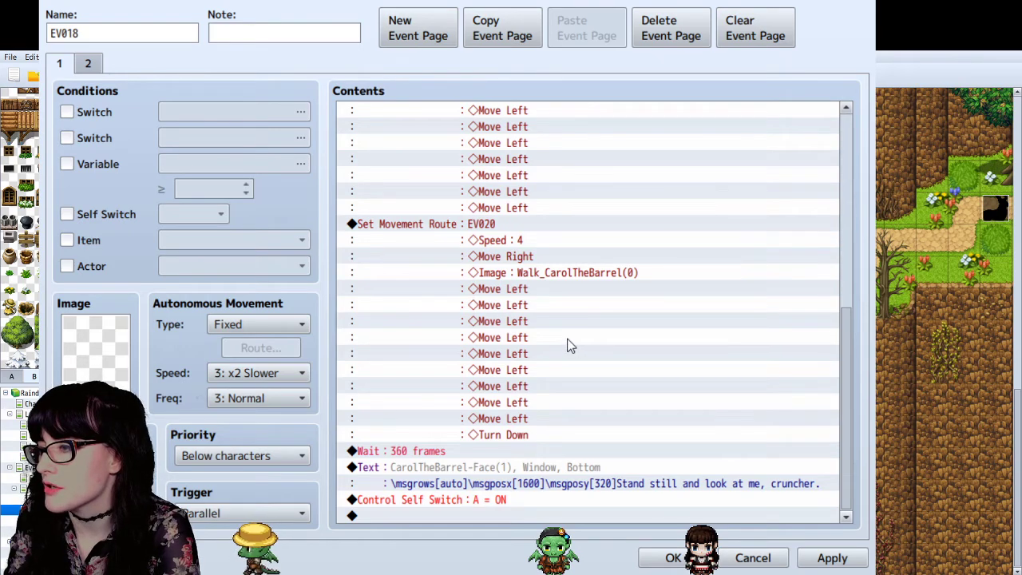
key(Return)
click(662, 556)
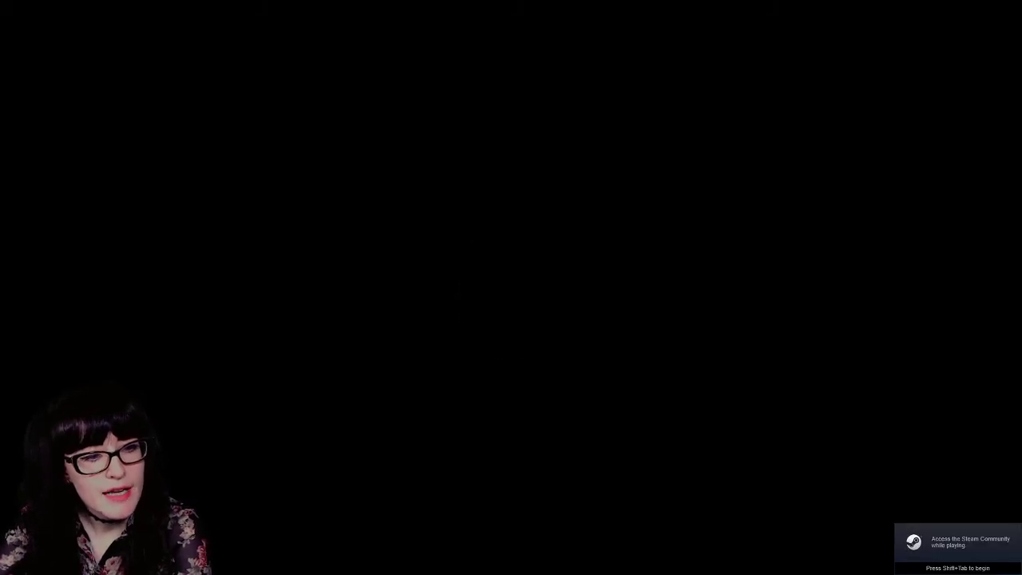
Step: Playtest the forest cutscene with the 240-frame wait through the barrel's line
key(Return)
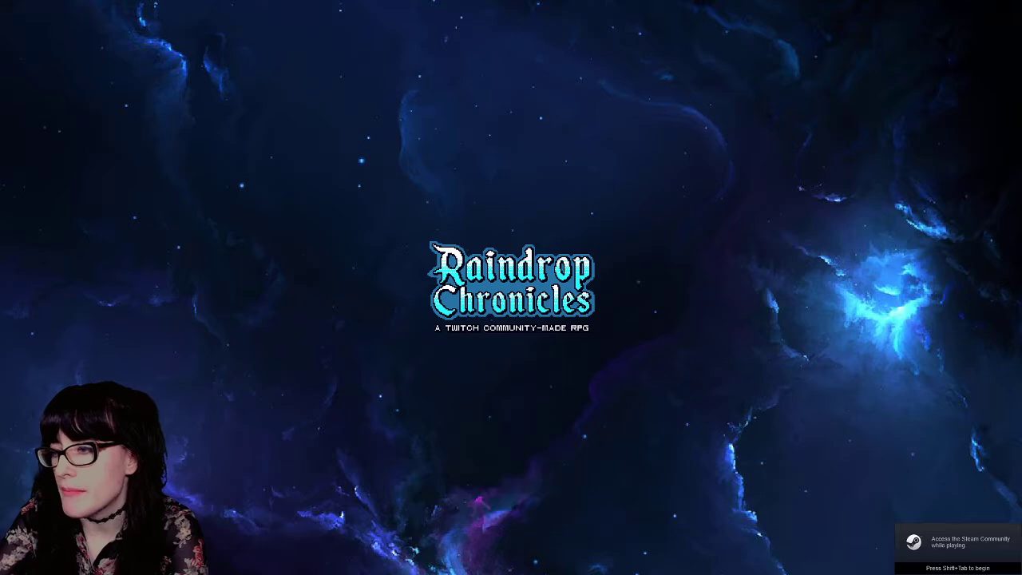
key(Return)
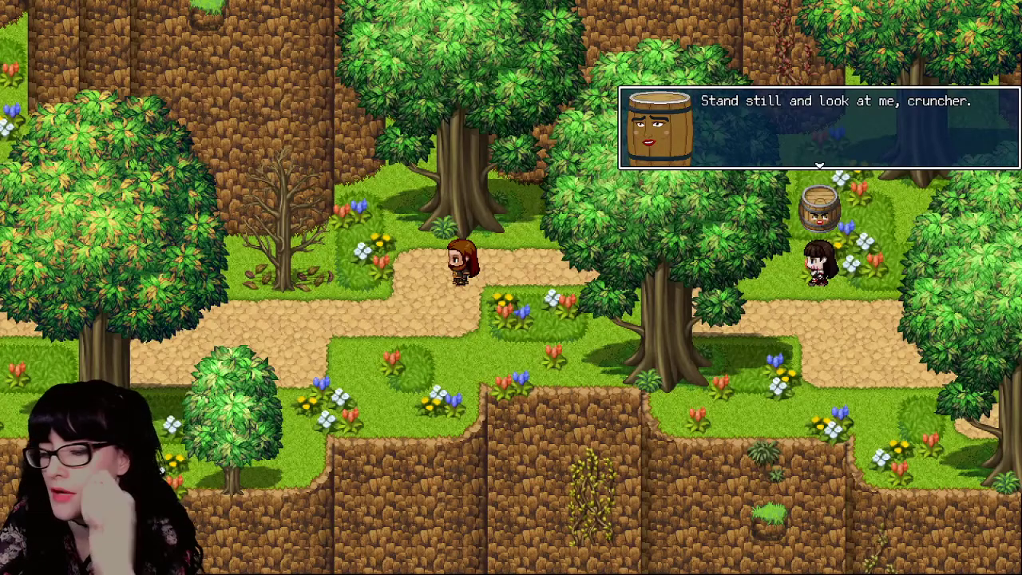
key(Return)
Step: Exit the playtest to the title screen and reload the save to check the cutscene timing again
key(Escape)
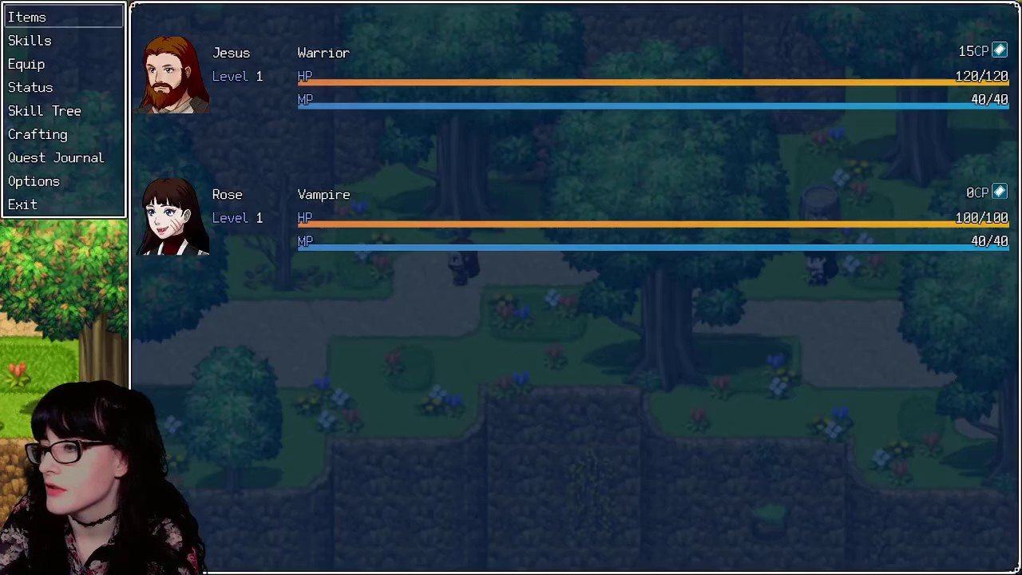
key(Up)
key(Return)
key(Return)
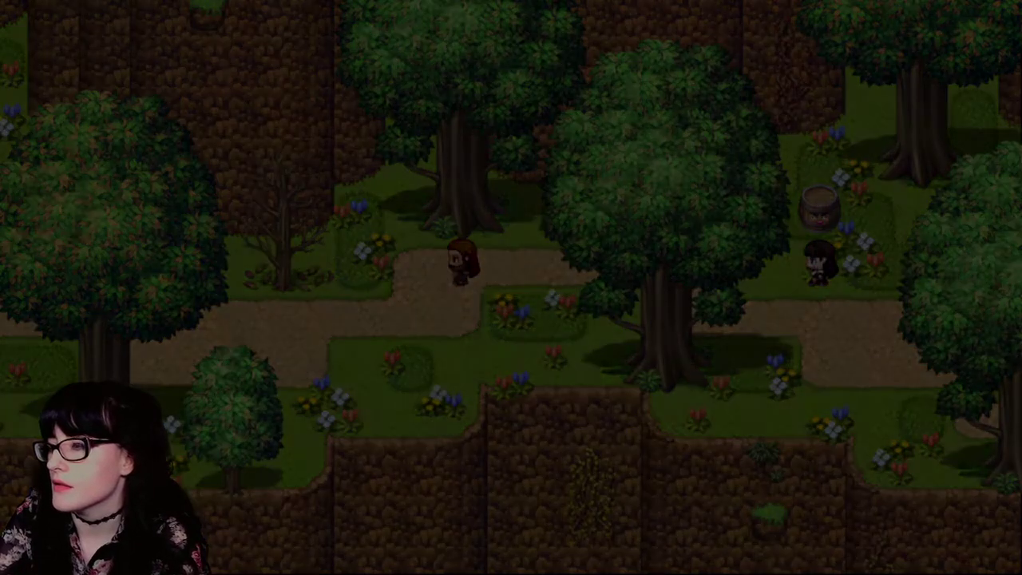
key(Return)
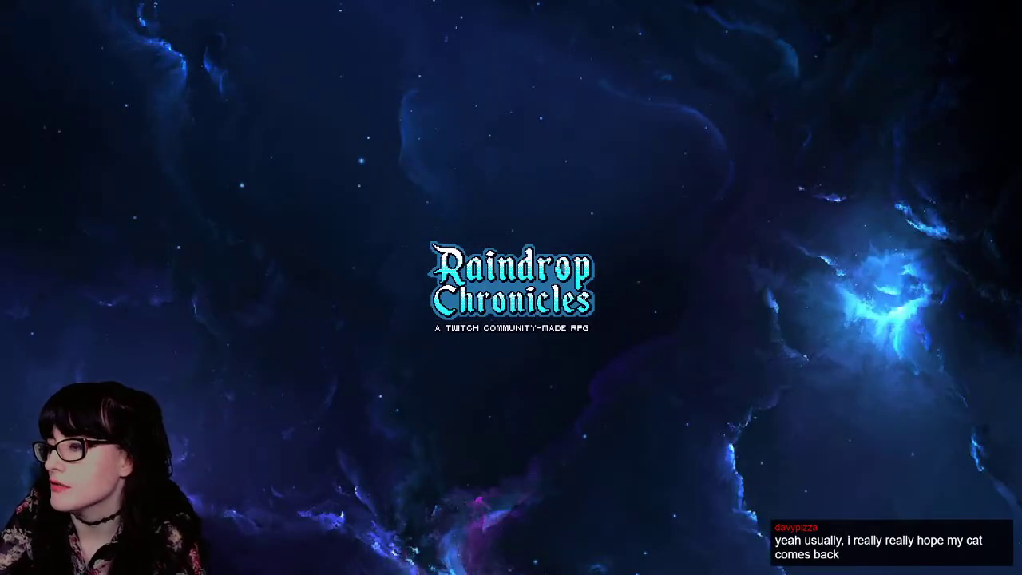
key(Return)
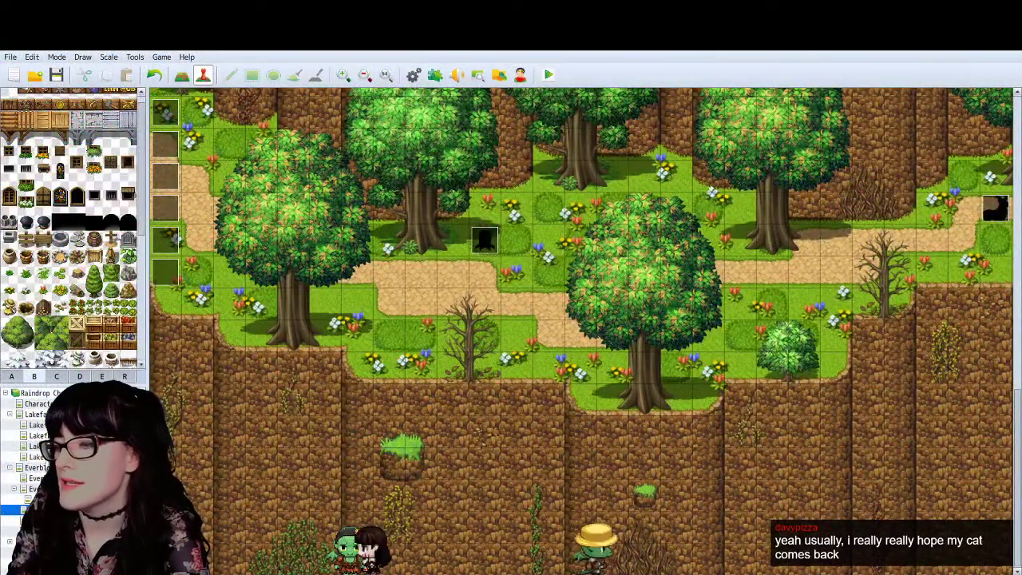
Step: In event EV018, set the wait before the barrel's dialogue to 270 frames
double_click(484, 239)
scroll(604, 167, down, 8)
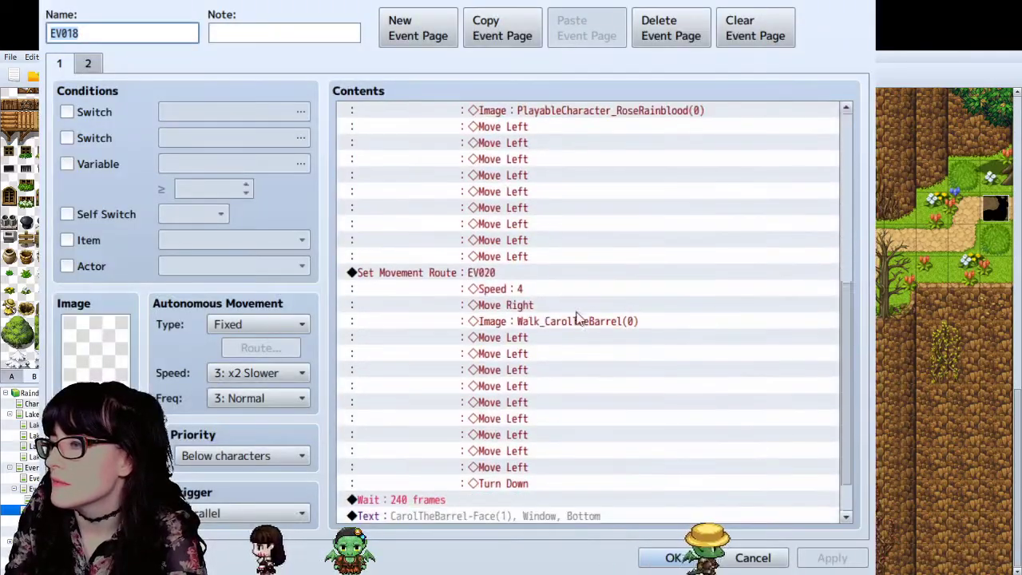
scroll(578, 318, down, 1)
click(469, 451)
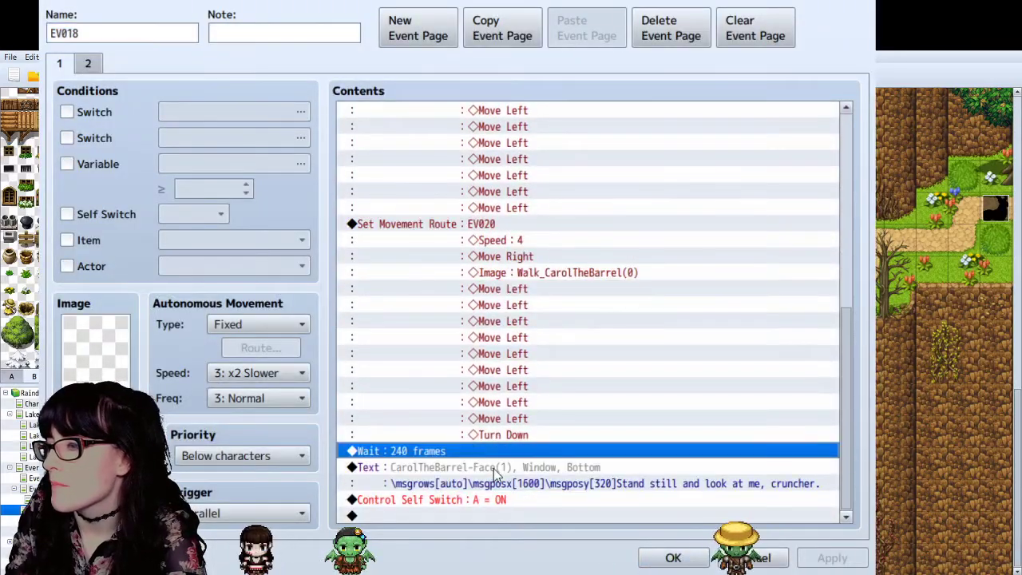
click(572, 343)
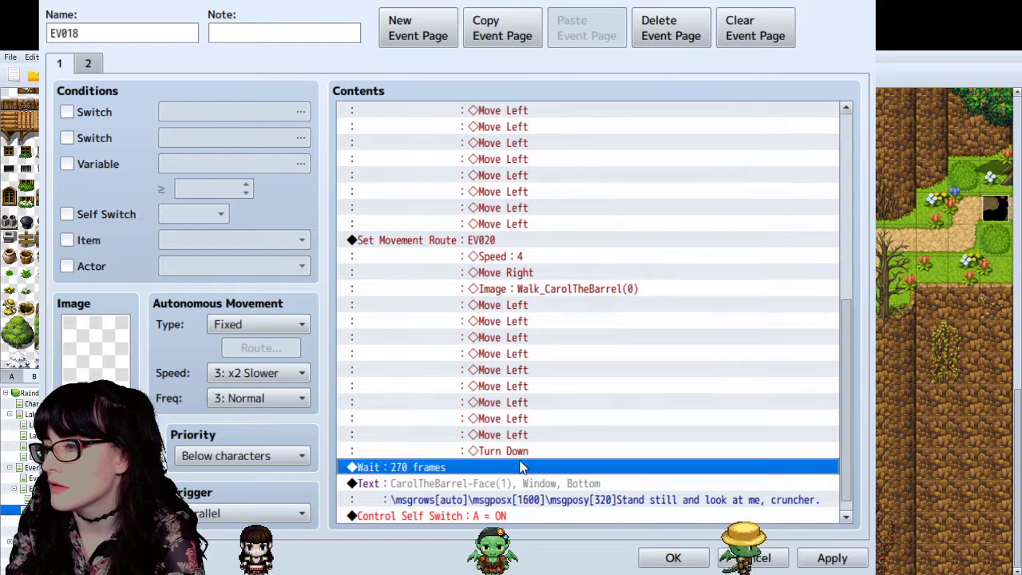
Step: Change the barrel's dialogue text position to msgposy[340] and save event EV018
double_click(521, 463)
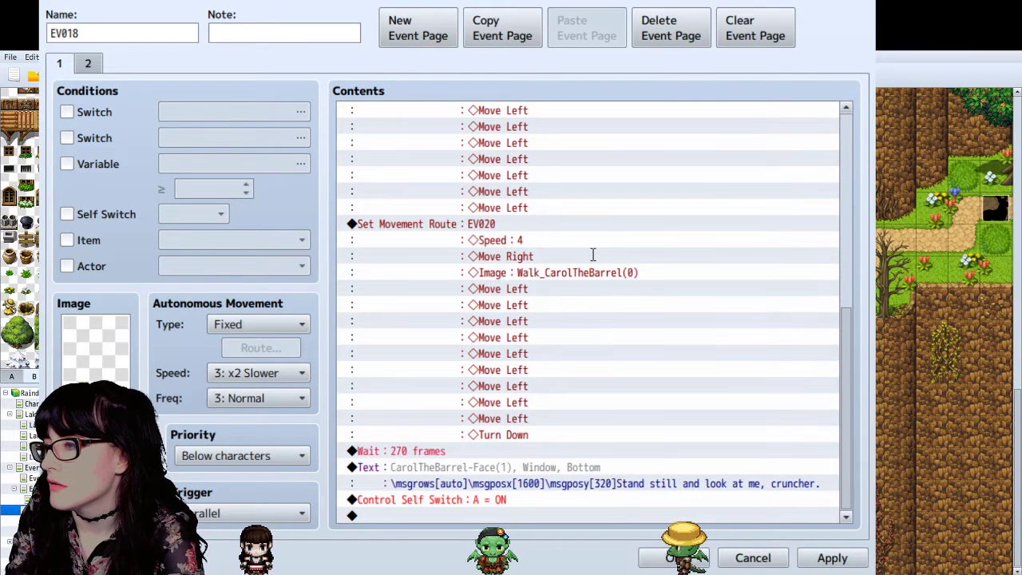
click(694, 379)
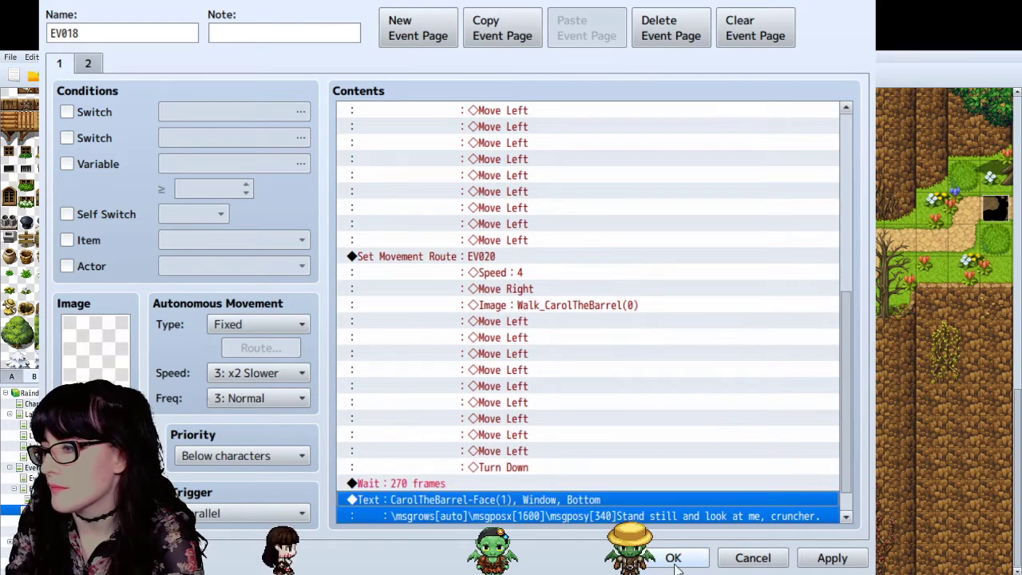
click(677, 562)
Step: Start a playtest, load save File 5 and walk west into the forest map to watch the revised cutscene
click(548, 76)
key(Return)
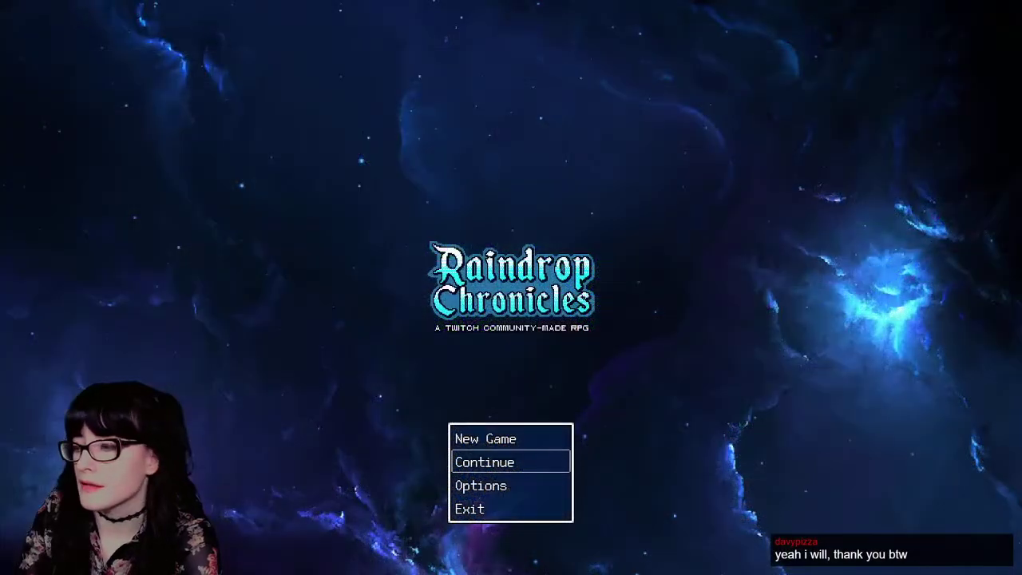
key(Down)
key(Return)
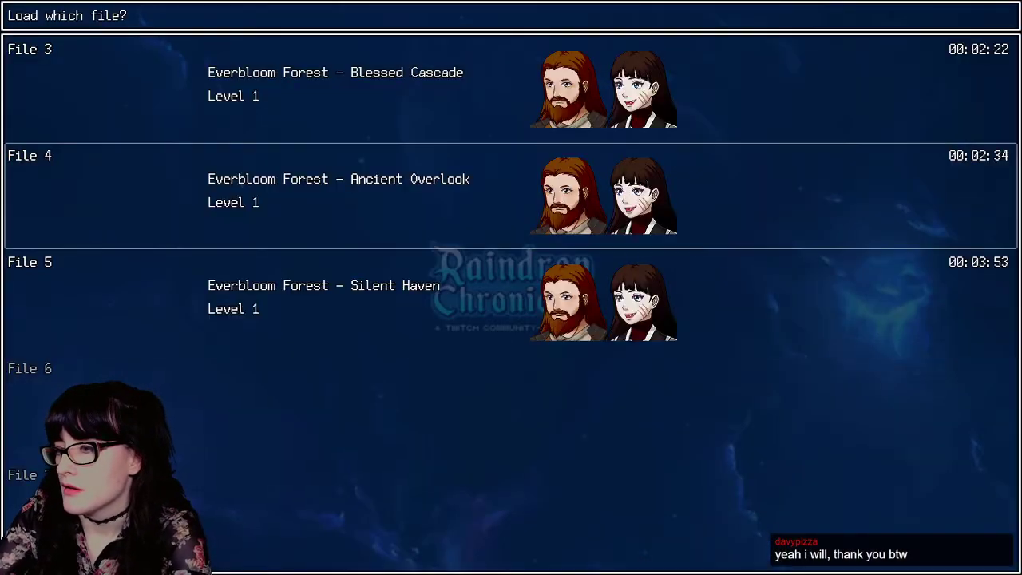
key(Return)
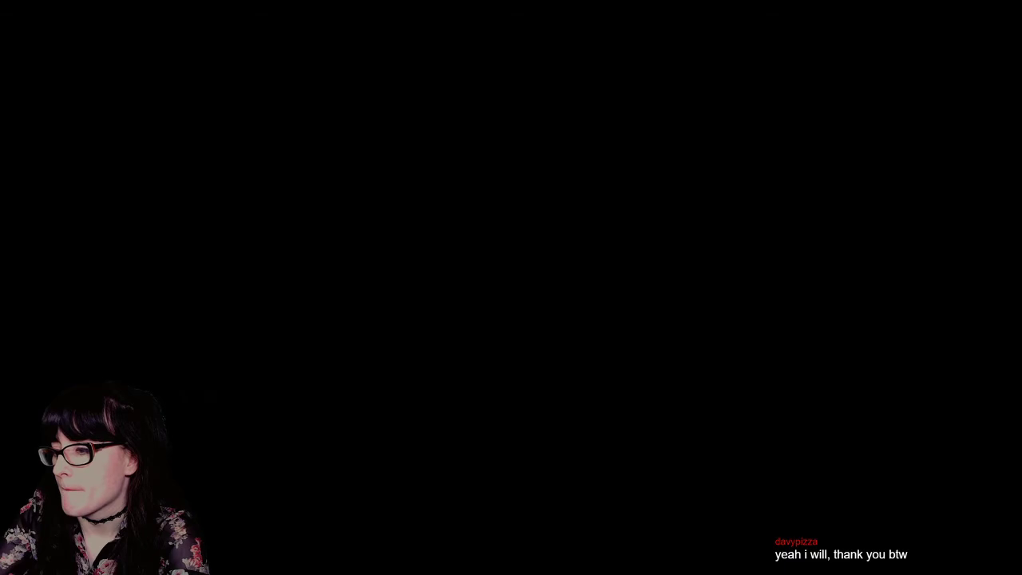
key(Left)
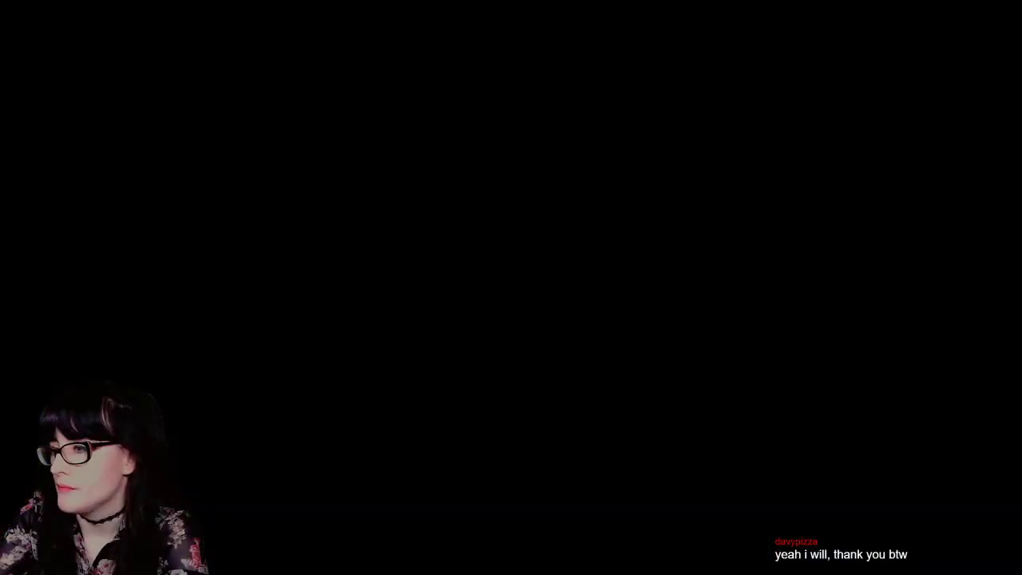
key(Left)
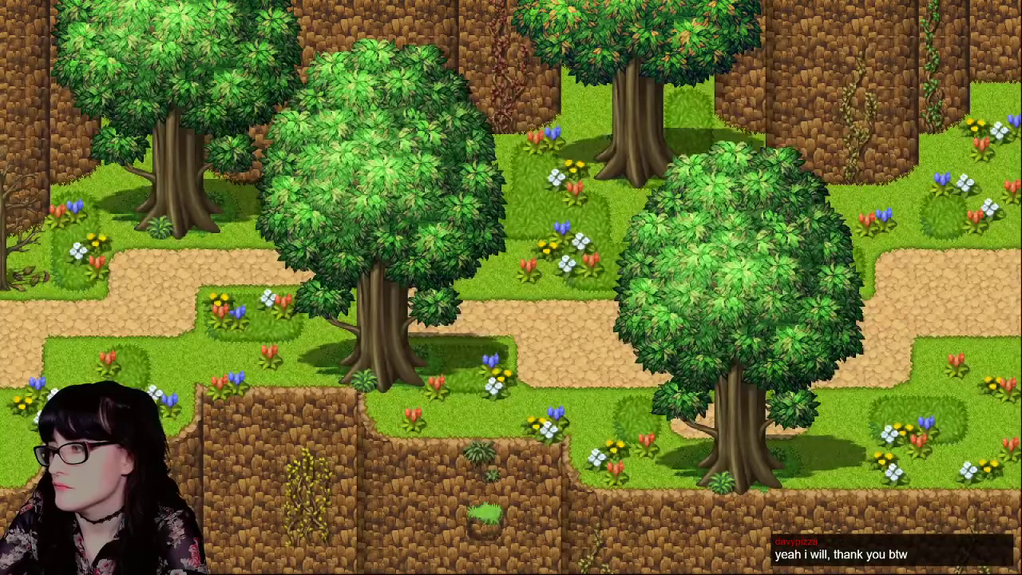
key(Left)
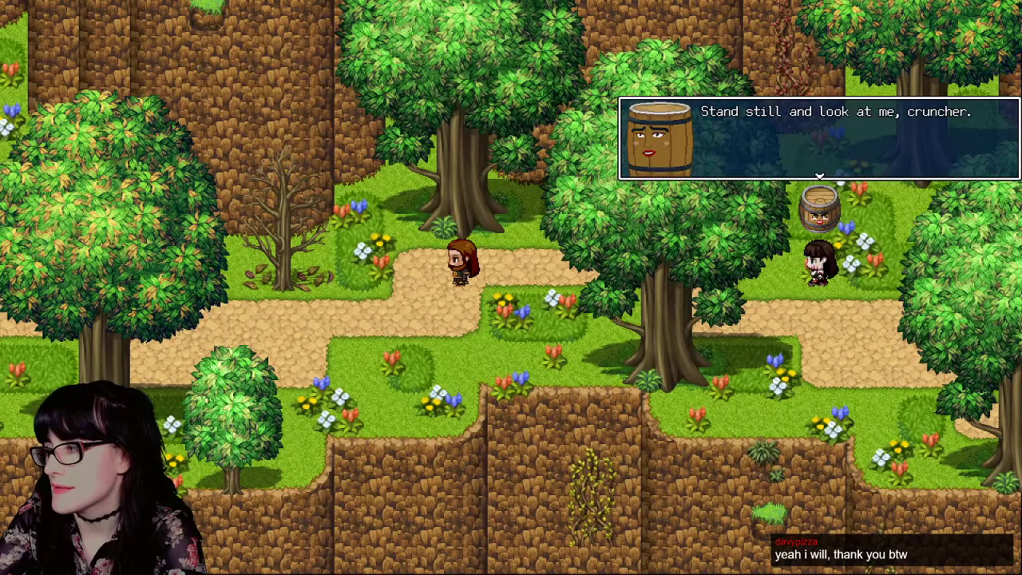
Step: Dismiss the barrel's line and exit the game to the title screen
key(Return)
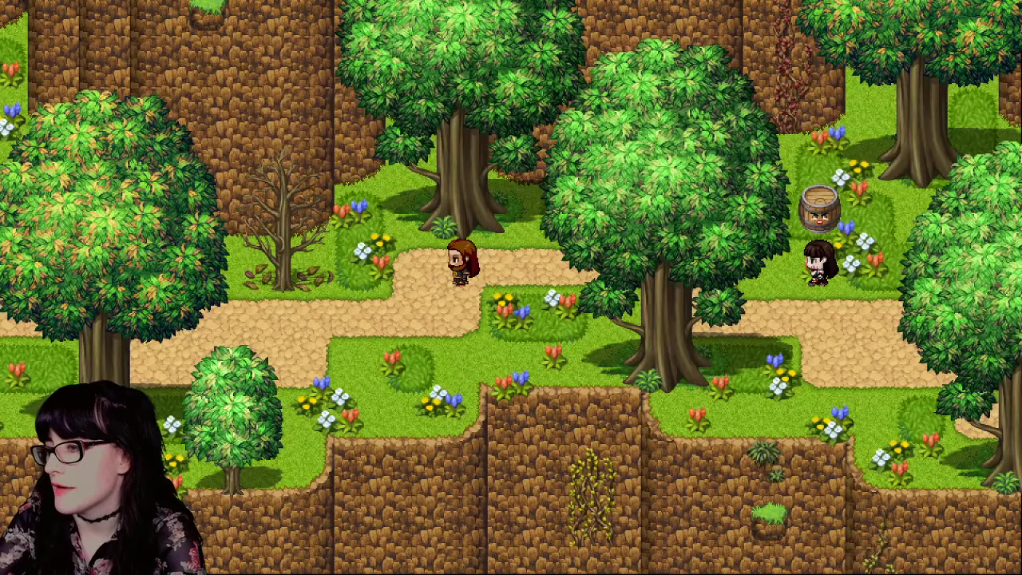
key(Escape)
key(Up)
key(Return)
key(Return)
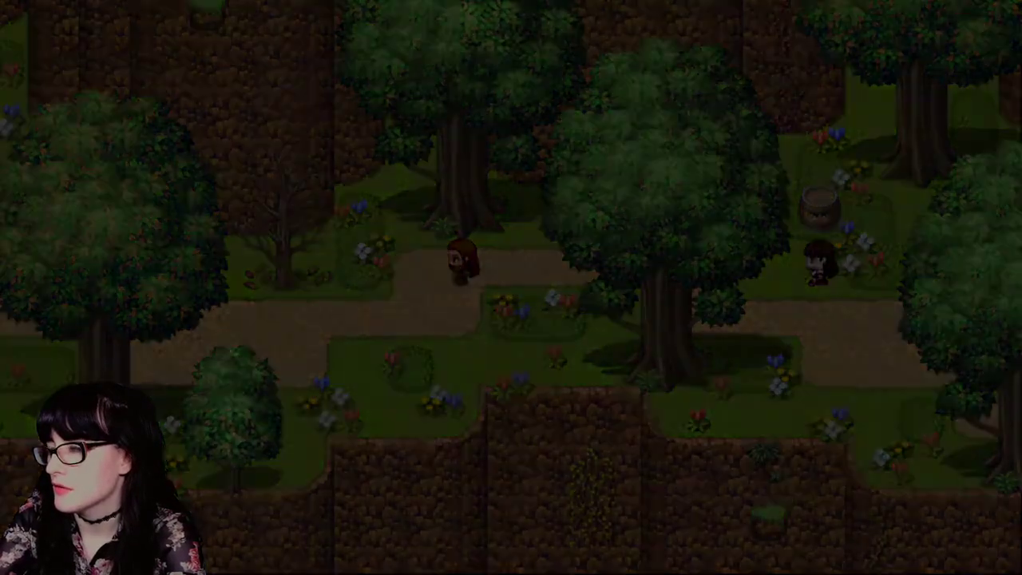
Step: Load save File 5 and walk west past the green crystal to replay the cutscene
key(Return)
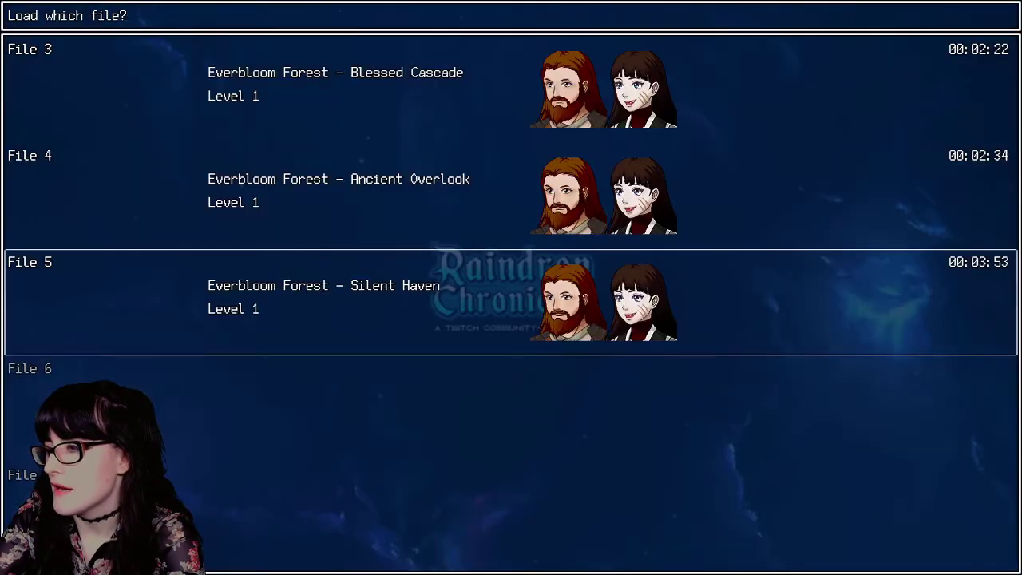
key(Return)
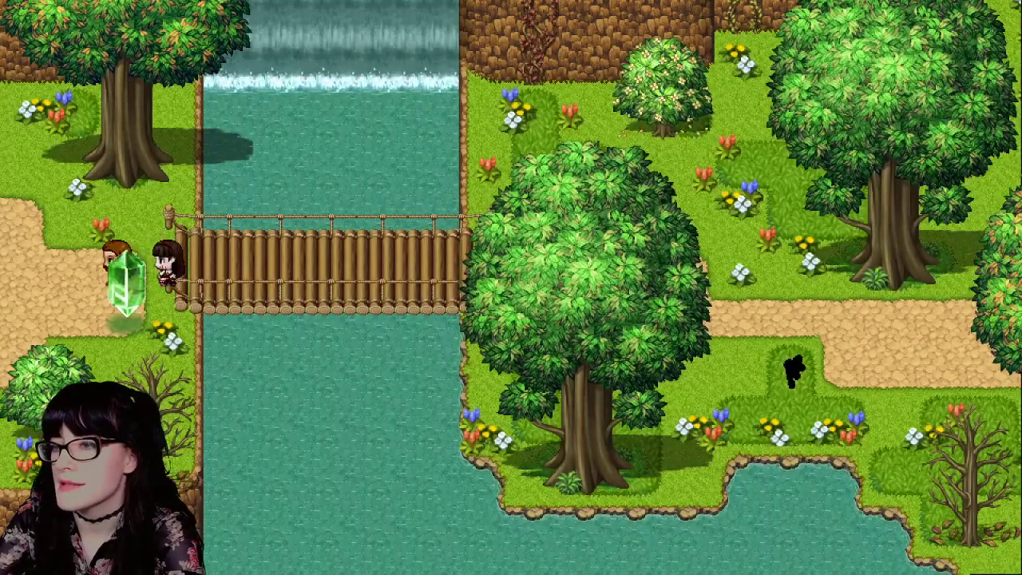
key(Left)
key(Left)
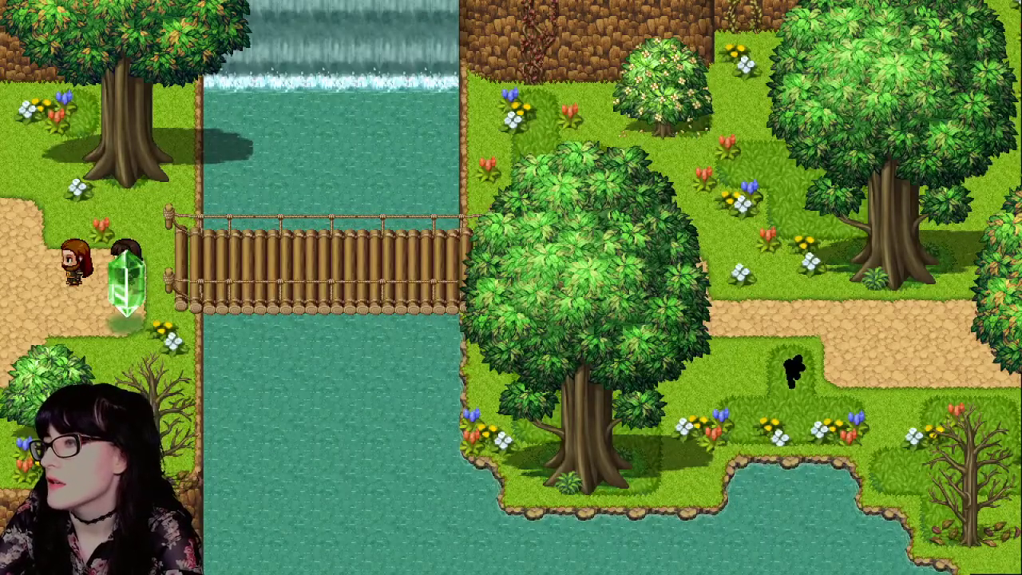
key(Left)
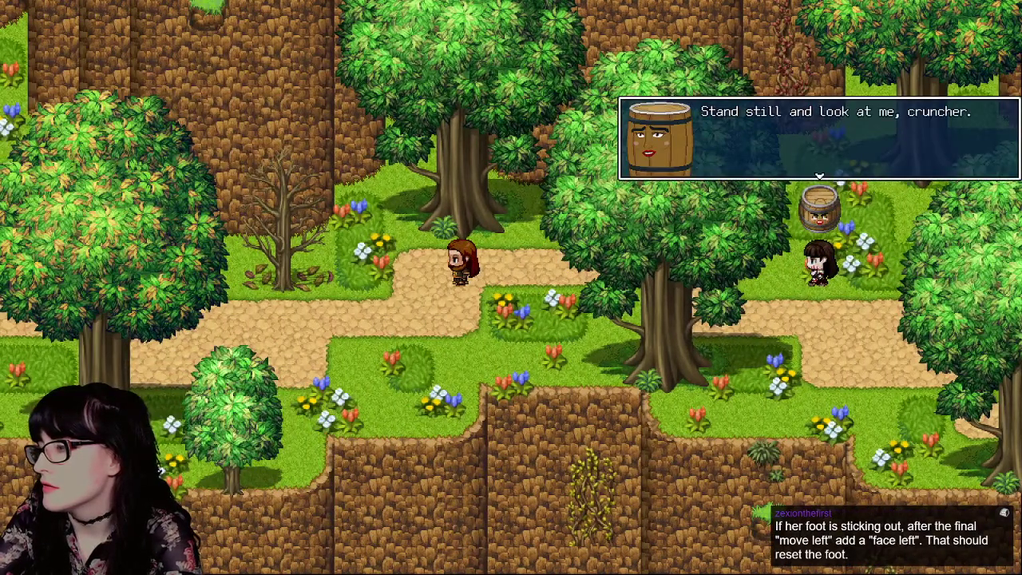
Step: Finish the barrel's dialogue and return to the title screen from the in-game menu
key(Return)
key(Escape)
key(Escape)
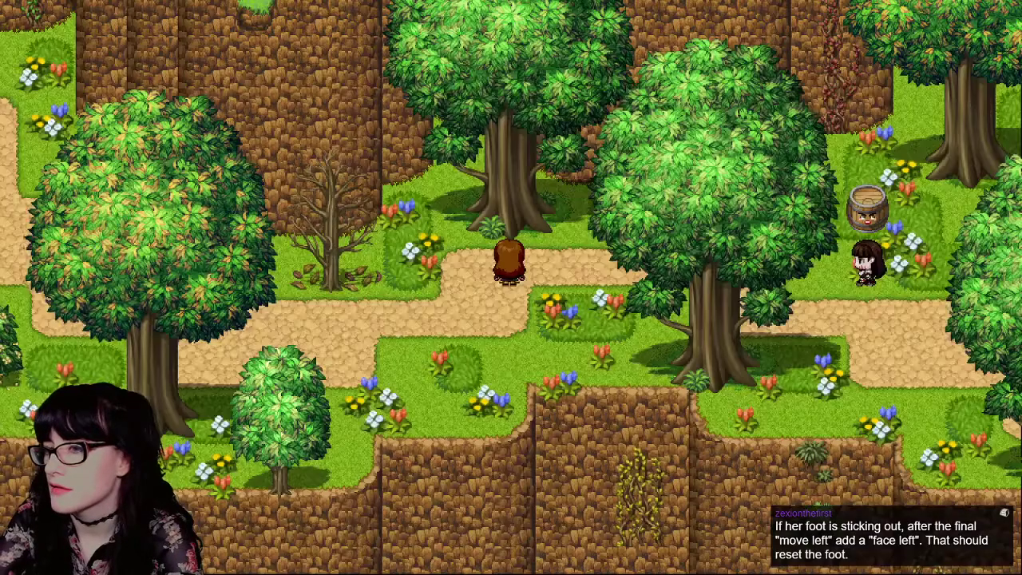
key(Escape)
key(Up)
key(Return)
key(Return)
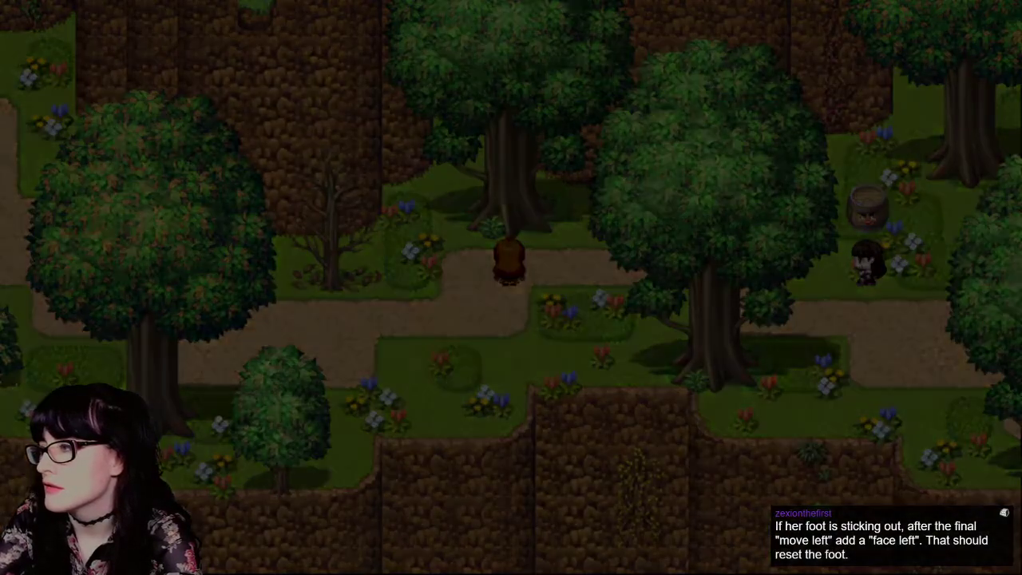
Step: Load save File 5 again and replay the cutscene through the barrel's line
key(Return)
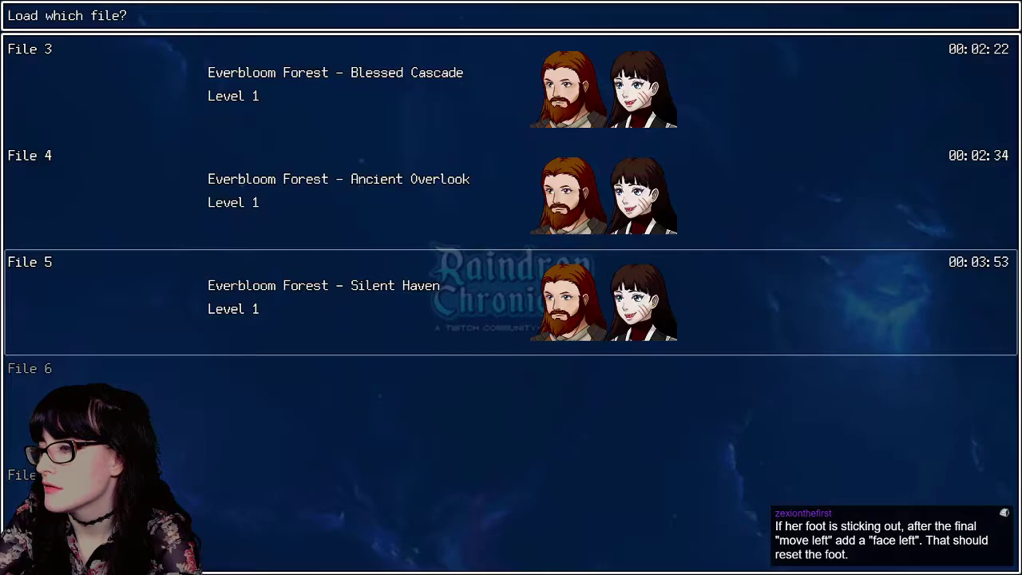
key(Return)
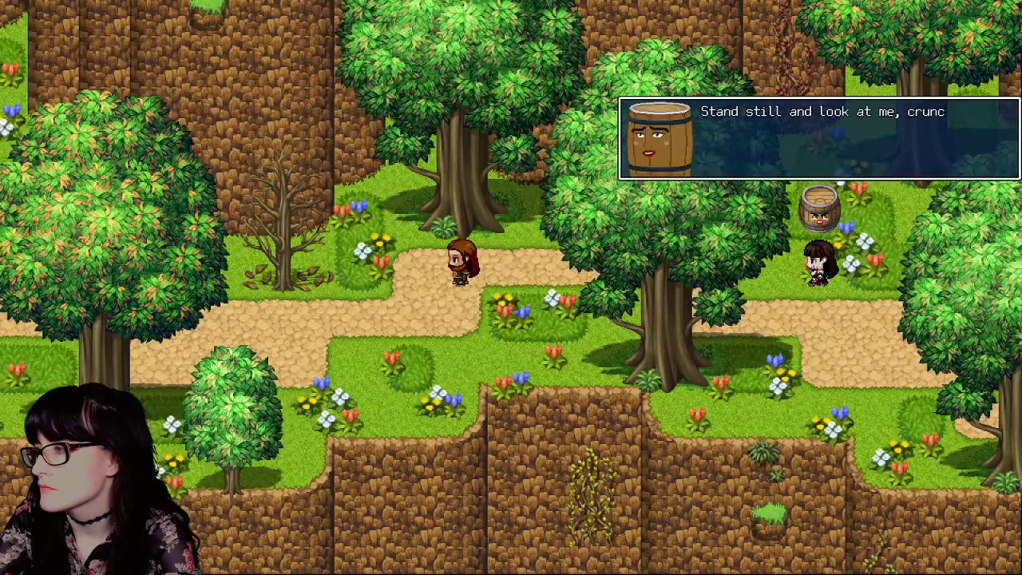
key(Return)
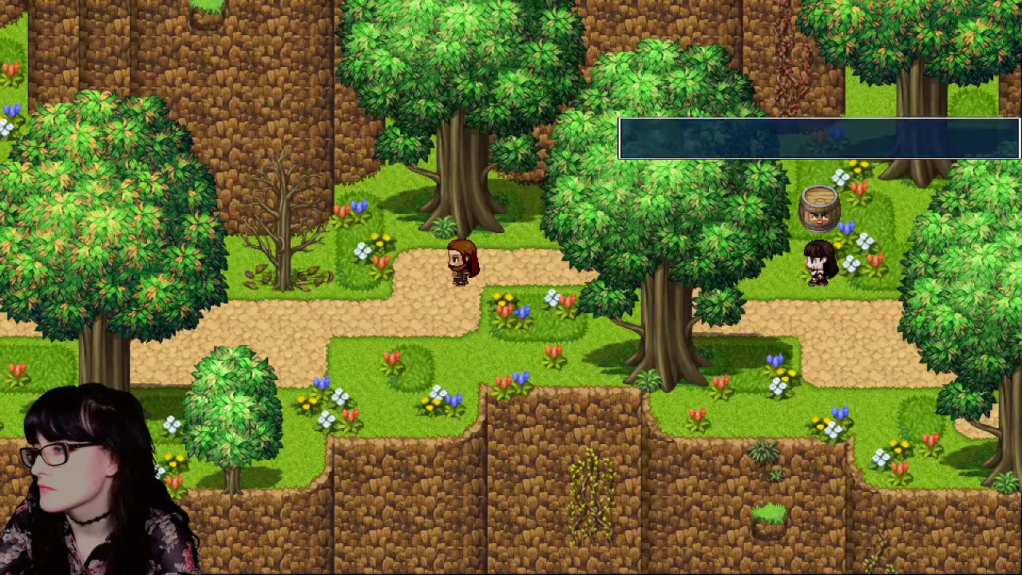
Step: Leave the forest map after the cutscene by exiting to the title screen
key(Escape)
key(Escape)
key(Up)
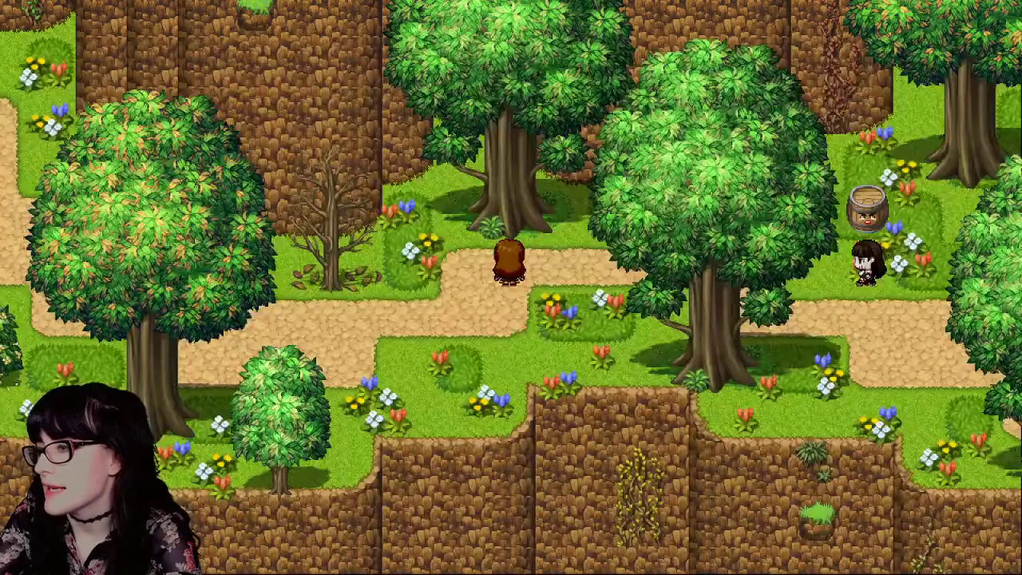
key(Escape)
key(Up)
key(Return)
key(Return)
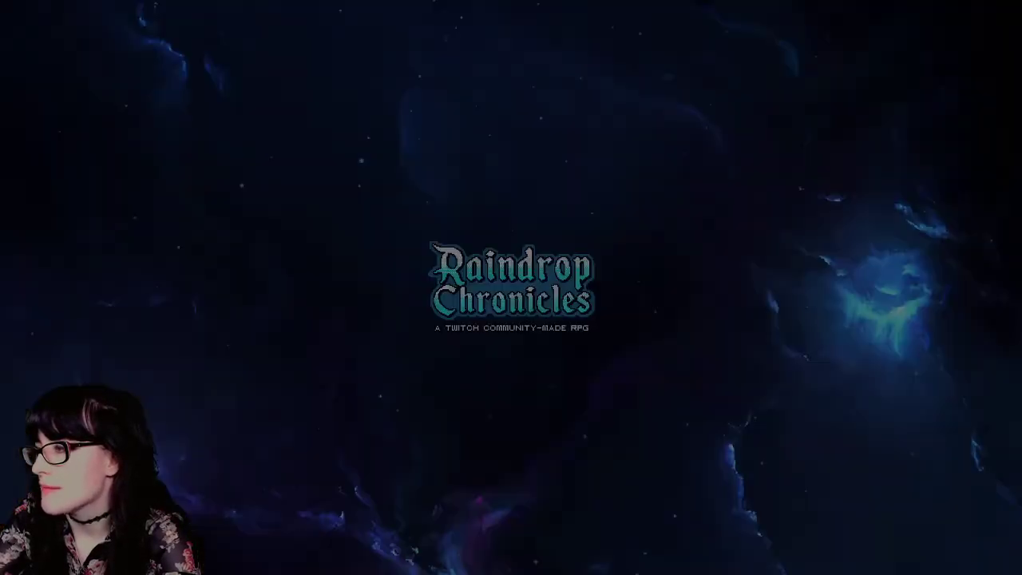
Step: Load the save and replay the forest cutscene up to the barrel's line, and close the playtest window
key(Return)
key(Return)
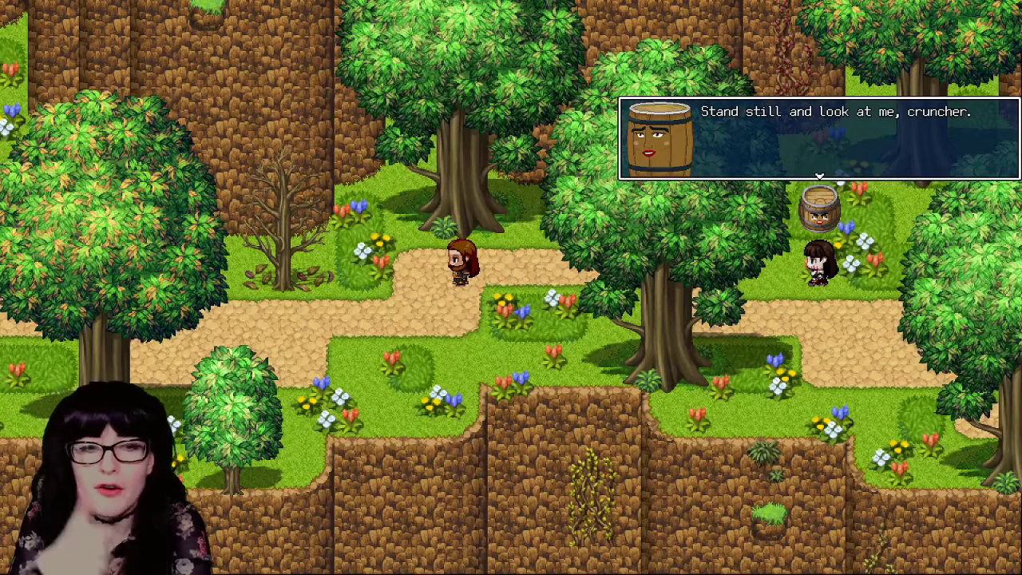
key(super)
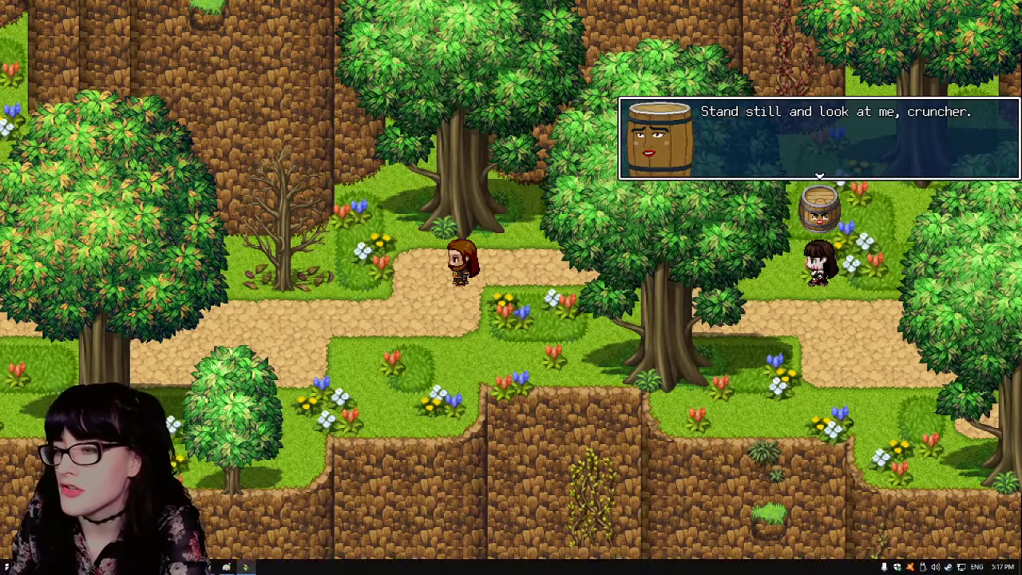
right_click(246, 567)
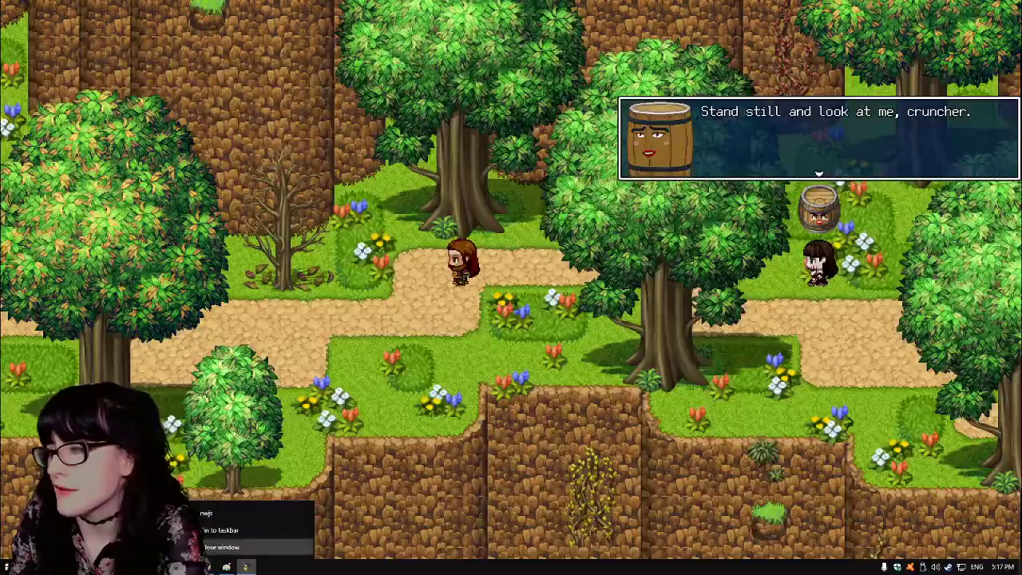
click(273, 547)
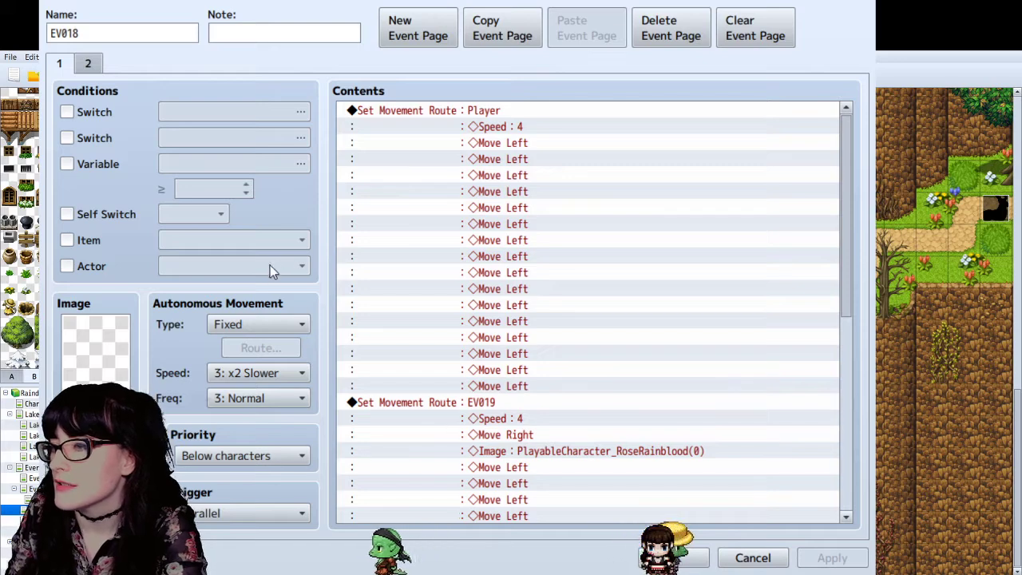
Step: Review the movement routes, the wait and the barrel's text in event EV018, and accept the event
click(744, 486)
scroll(591, 351, down, 4)
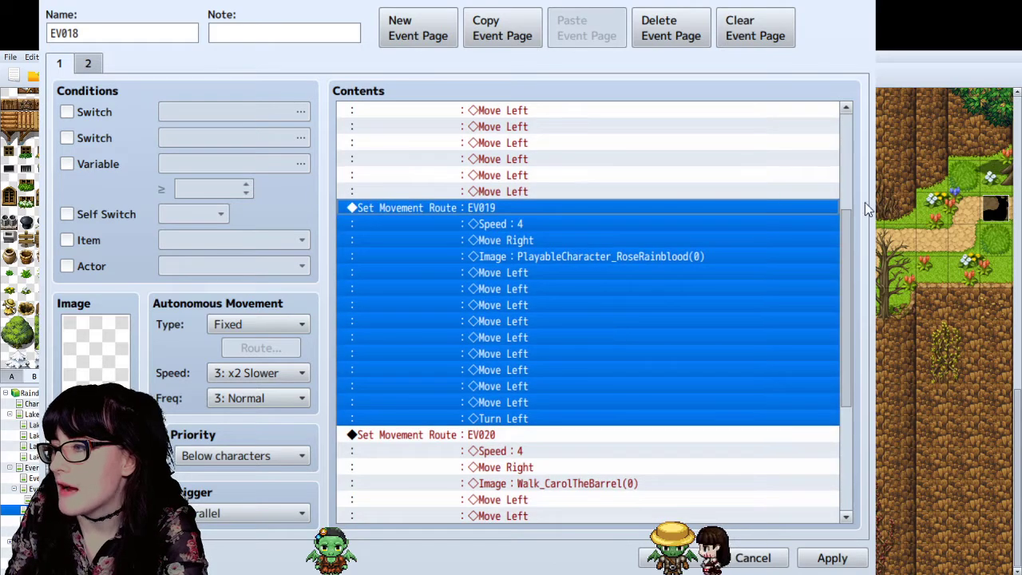
drag(852, 232, 849, 134)
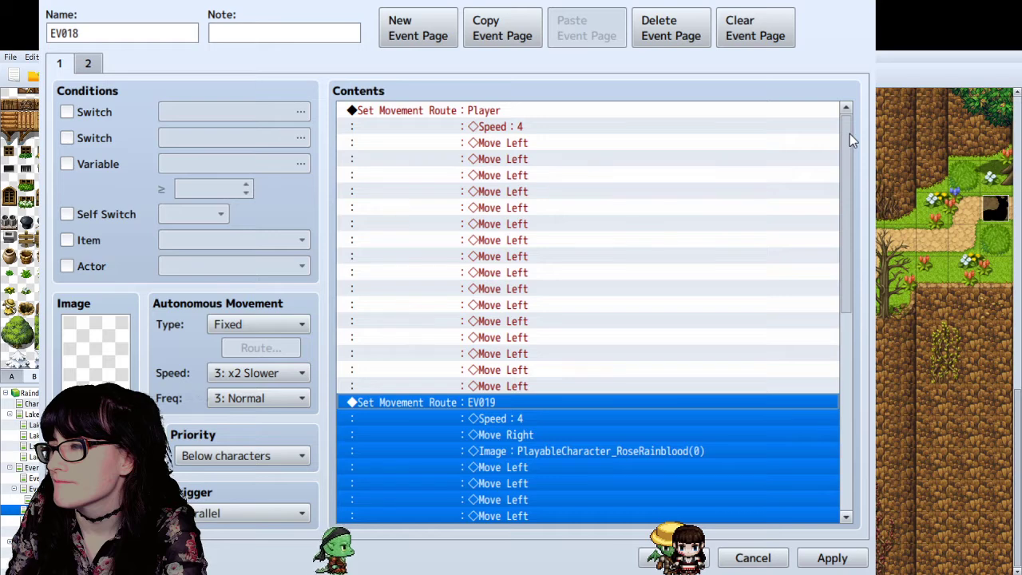
drag(849, 133, 860, 394)
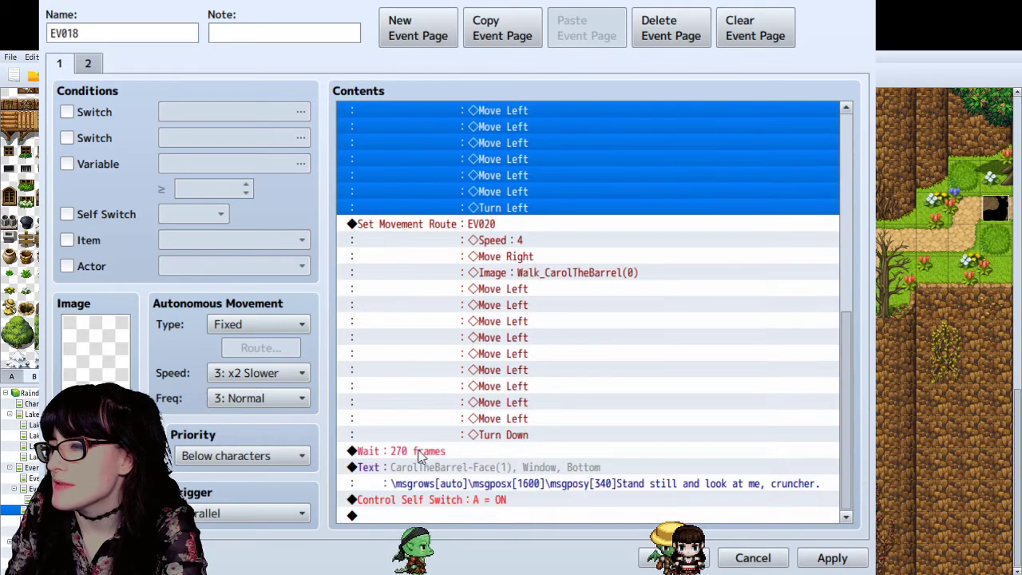
click(462, 450)
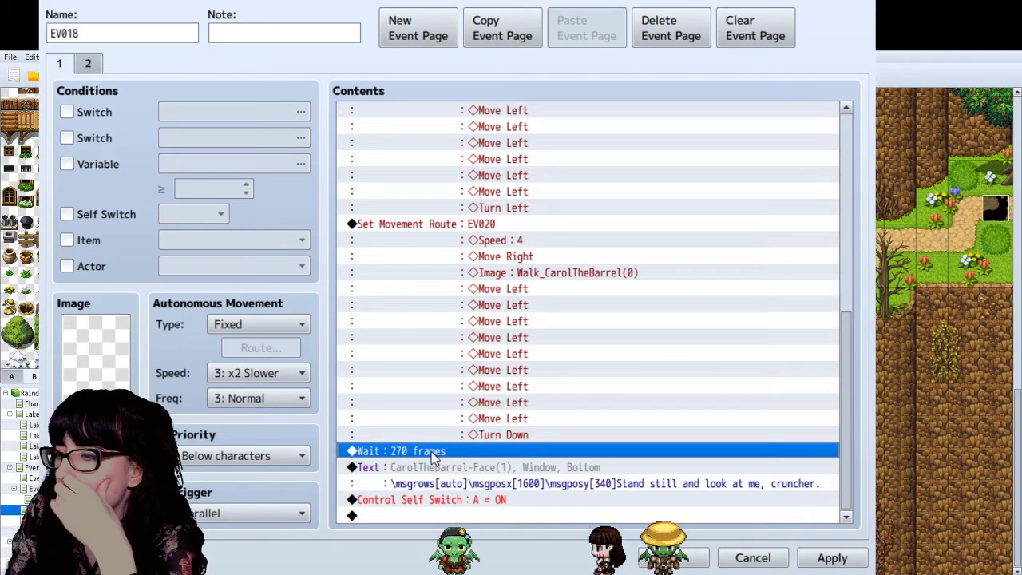
click(468, 484)
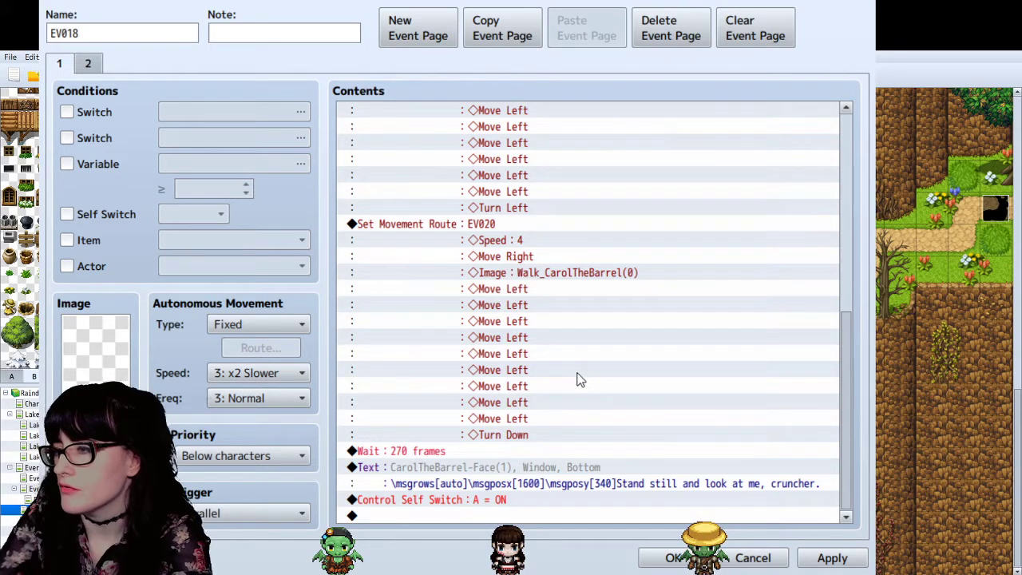
click(640, 450)
click(671, 557)
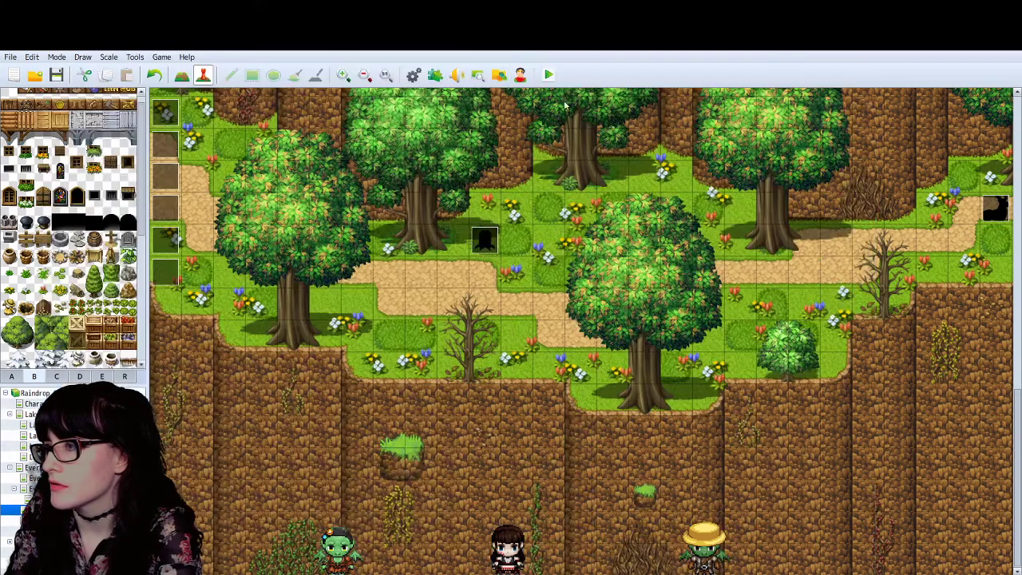
Step: Start a new playtest, load save File 5 and walk west to play the cutscene through the barrel's line
click(549, 75)
click(178, 74)
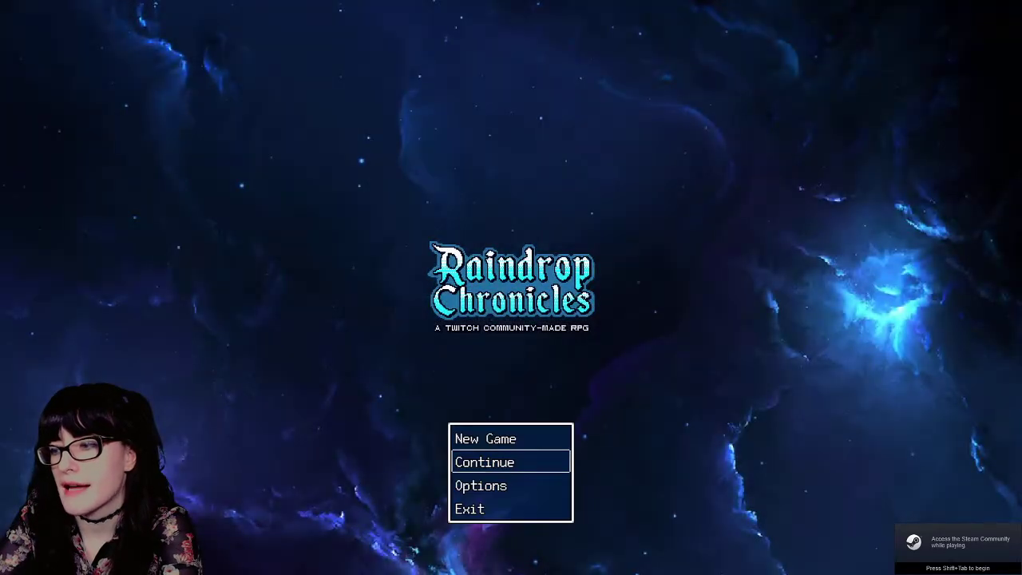
key(Return)
key(Return)
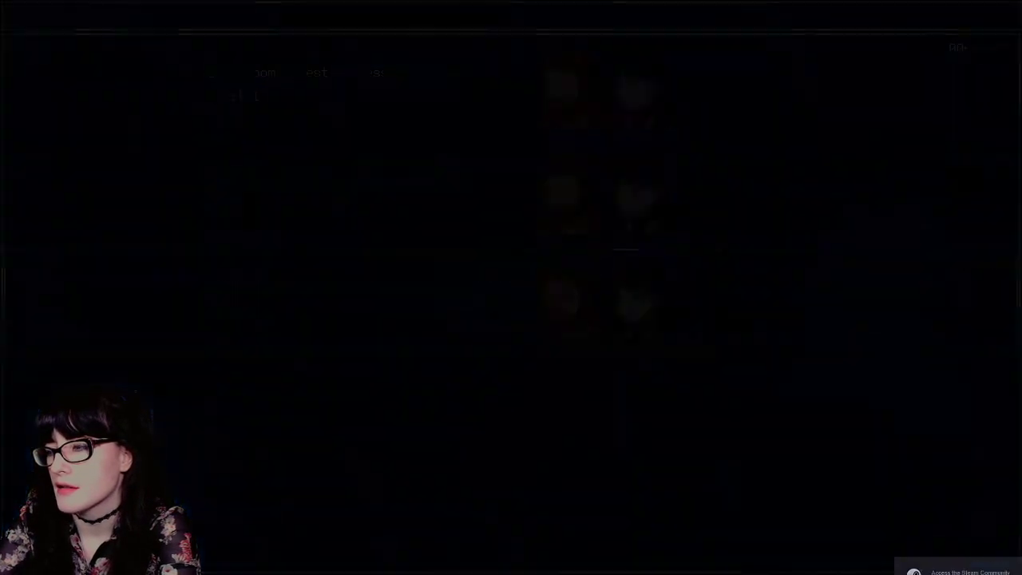
key(Left)
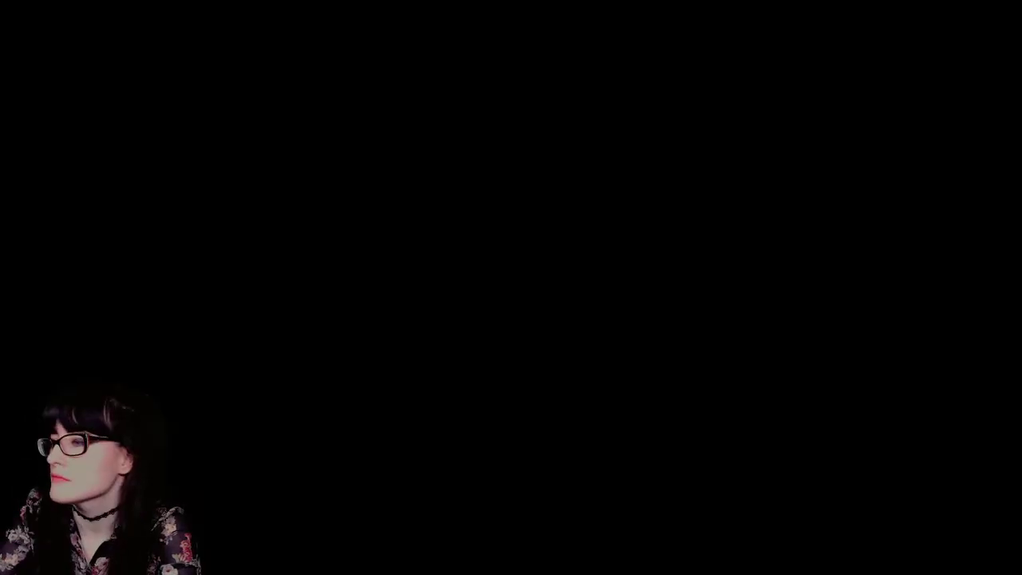
key(Left)
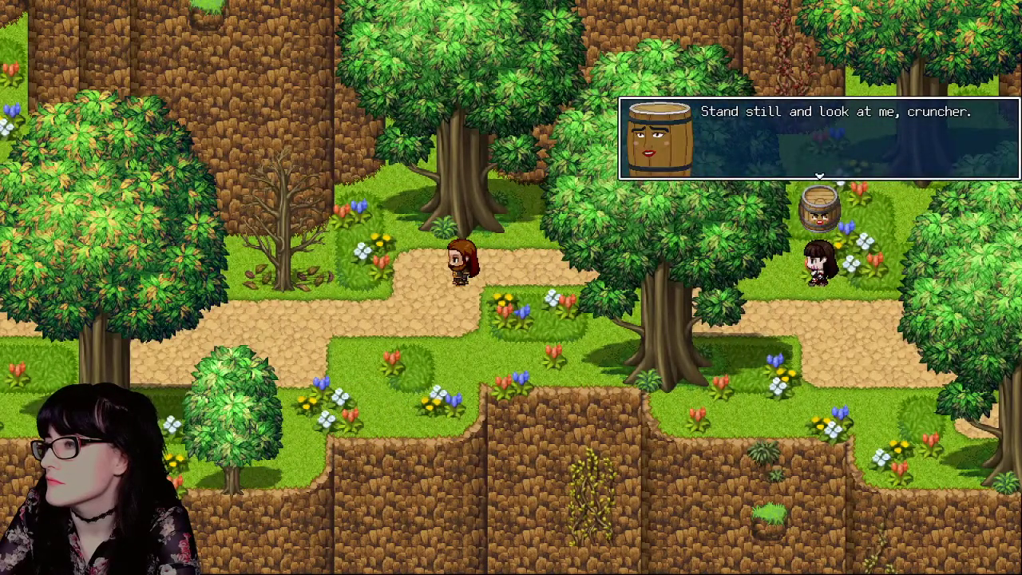
key(Return)
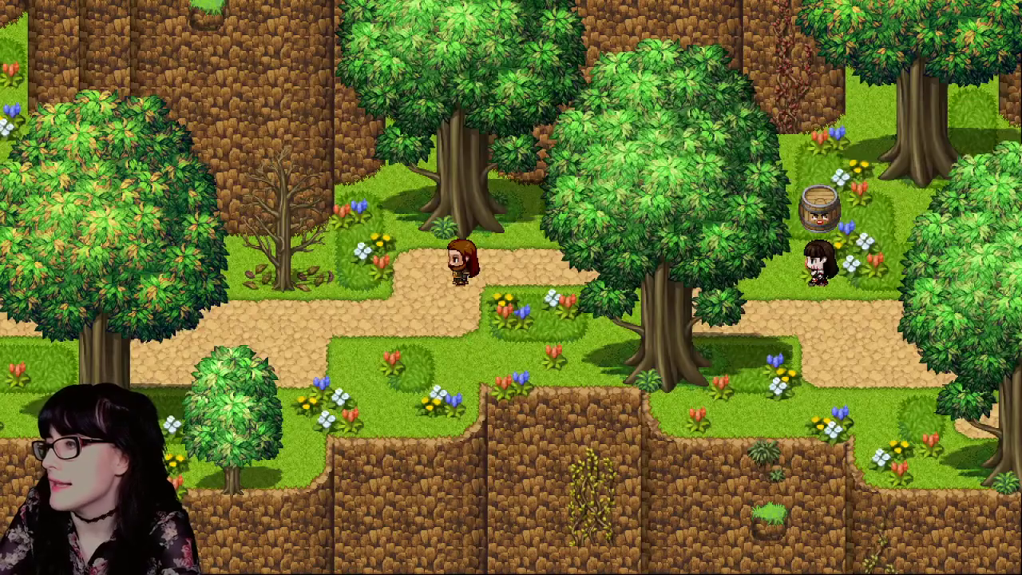
Step: Exit the forest map to the title screen through the in-game menu
key(Escape)
key(Escape)
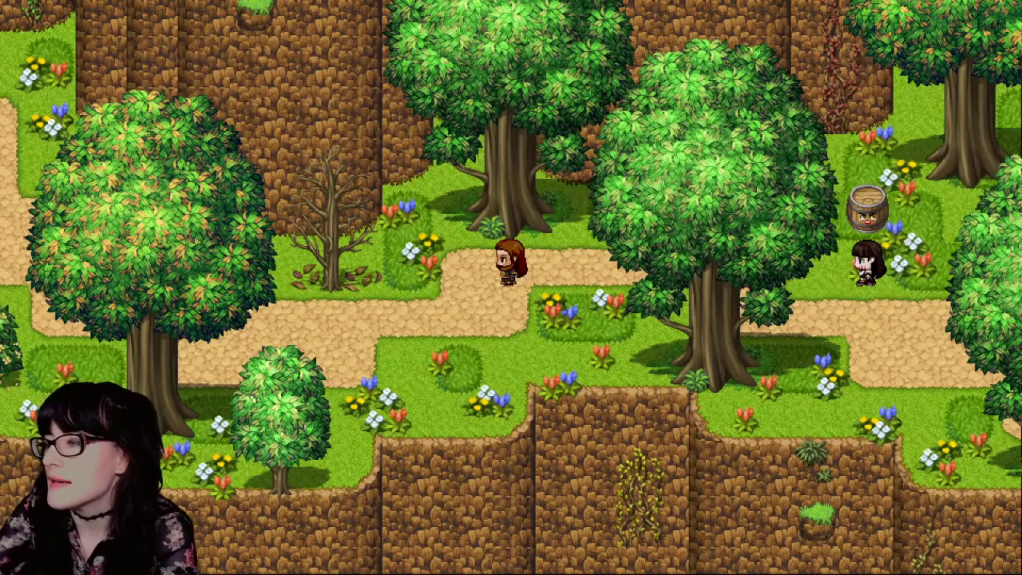
key(Escape)
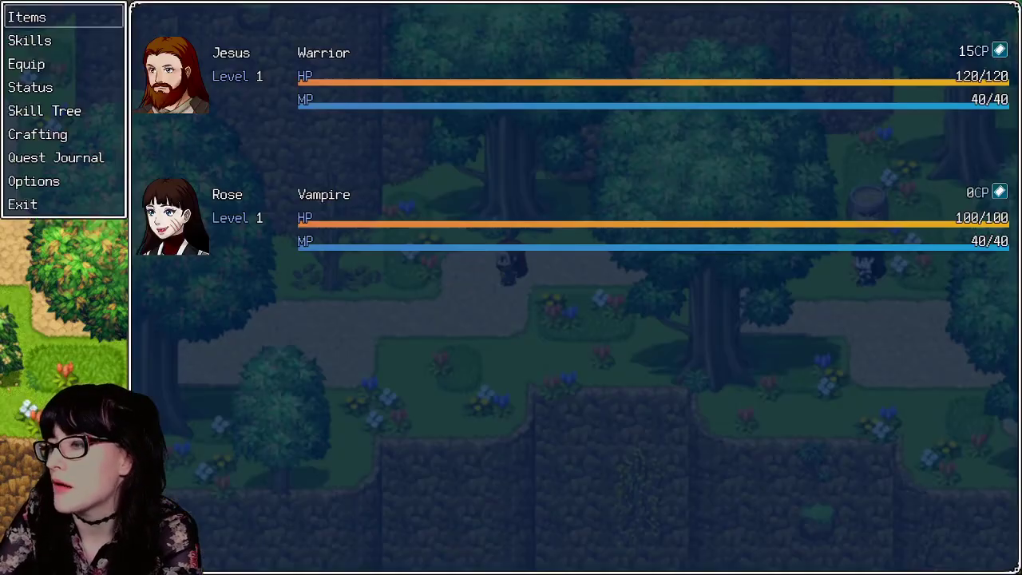
key(Up)
key(Return)
key(Return)
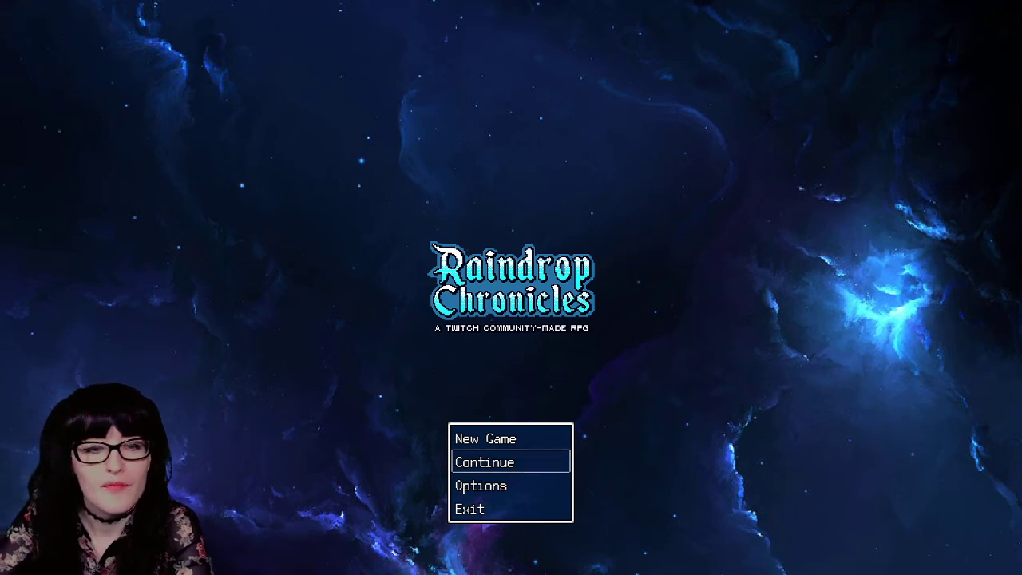
Step: Reload the save, replay the cutscene through the barrel's line and return to the title screen
key(Return)
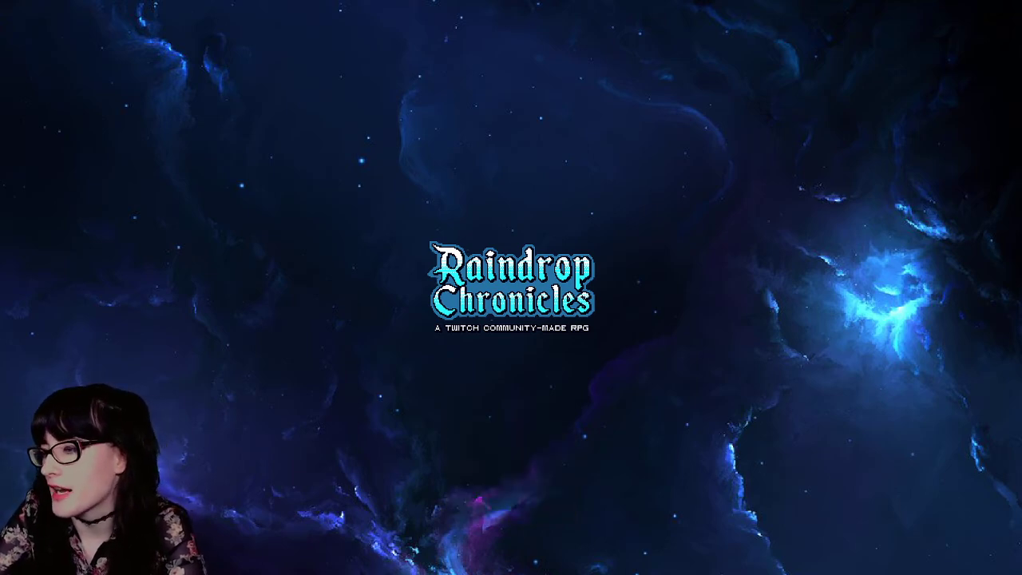
key(Return)
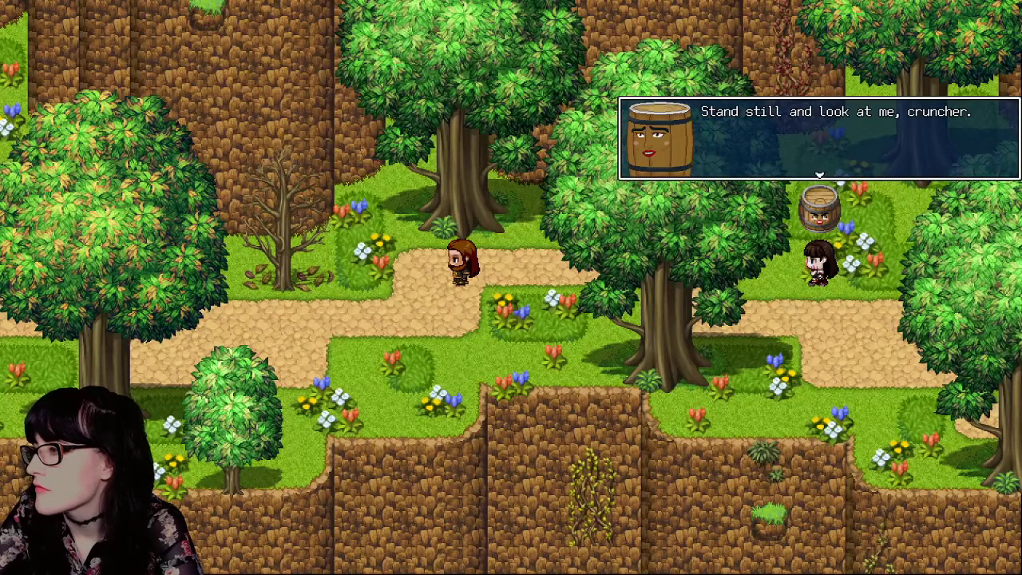
key(Return)
key(Escape)
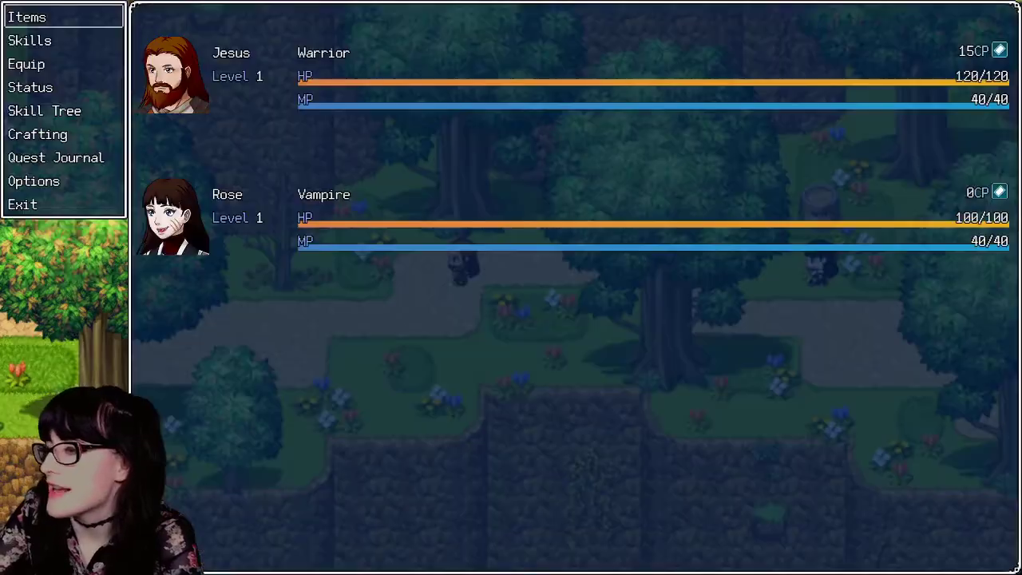
key(Escape)
key(Escape)
key(Escape)
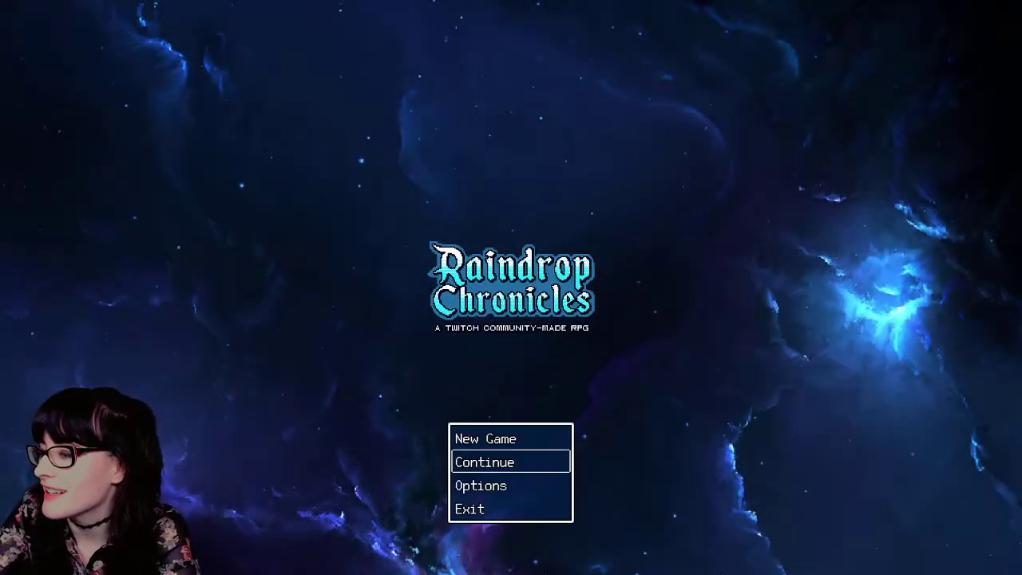
Step: Run the forest cutscene once more from the save, dismiss the barrel's line and exit to the title screen
key(Return)
key(Return)
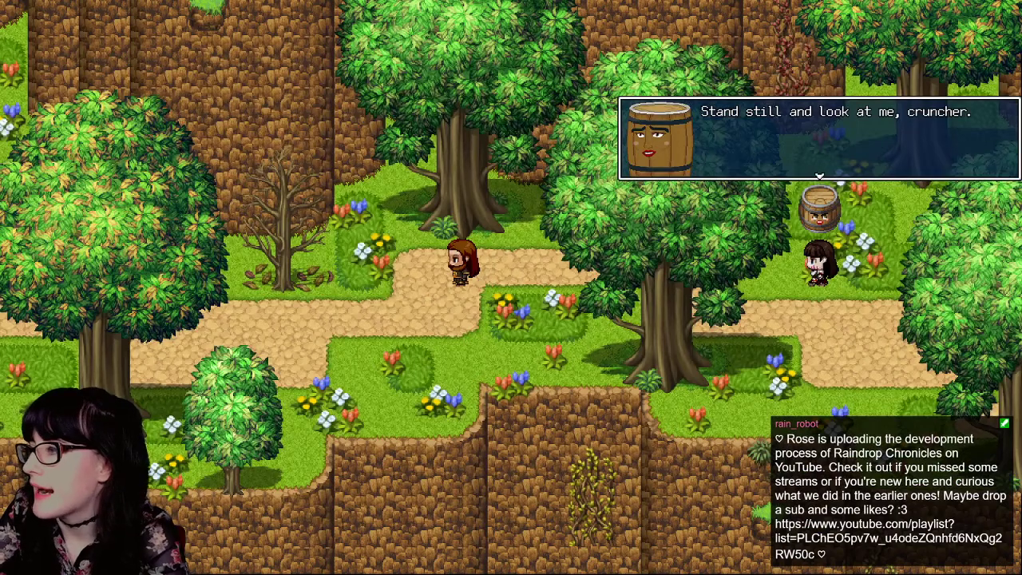
key(Return)
key(Escape)
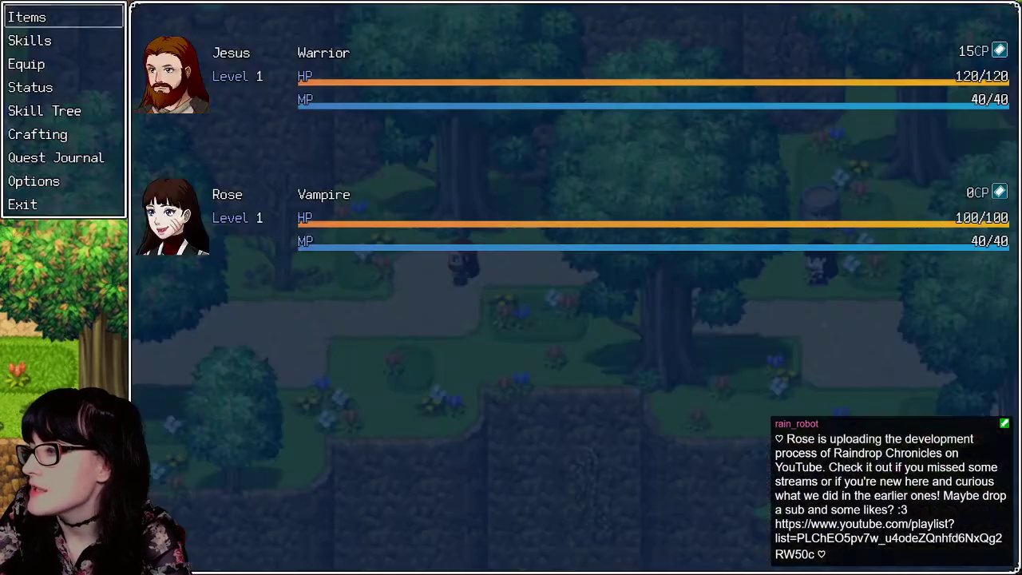
key(Up)
key(Return)
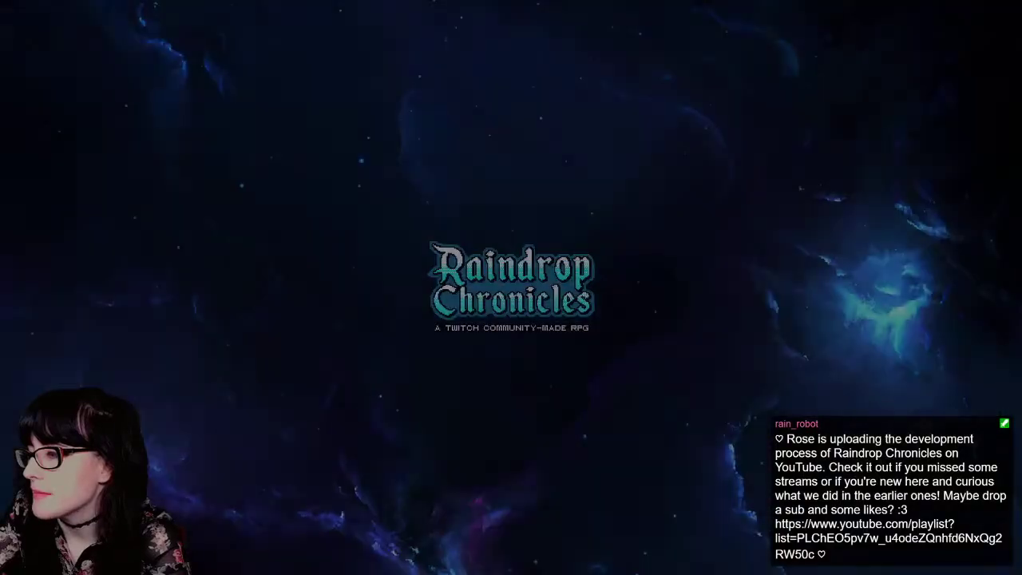
Step: Load save File 5 and walk west from the green crystal to trigger another run of the cutscene
key(Return)
key(Return)
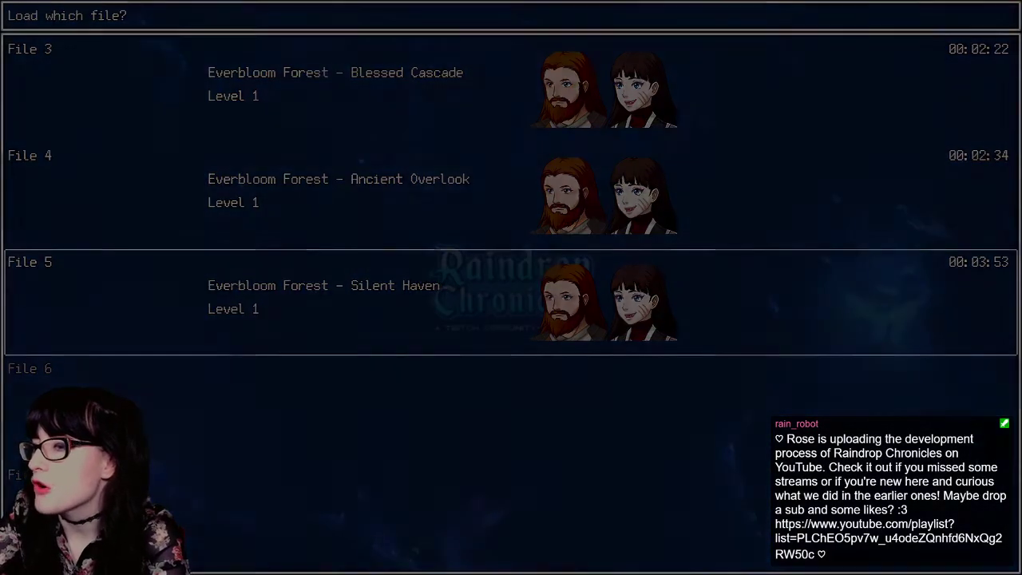
key(Left)
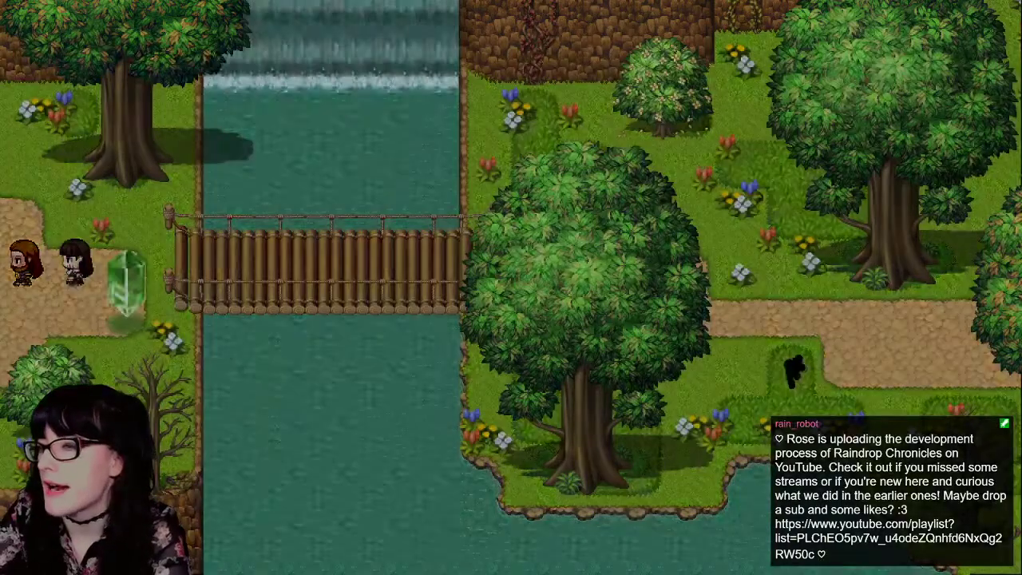
key(Left)
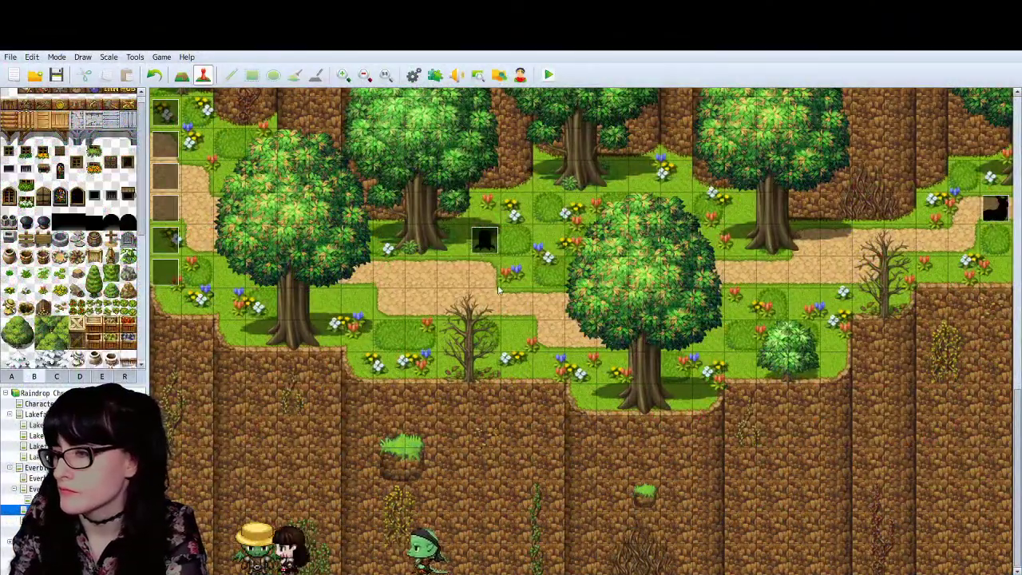
Step: Remove the speed 4 command from EV019's movement route in event EV018, and playtest the cutscene from a save
double_click(484, 239)
click(402, 403)
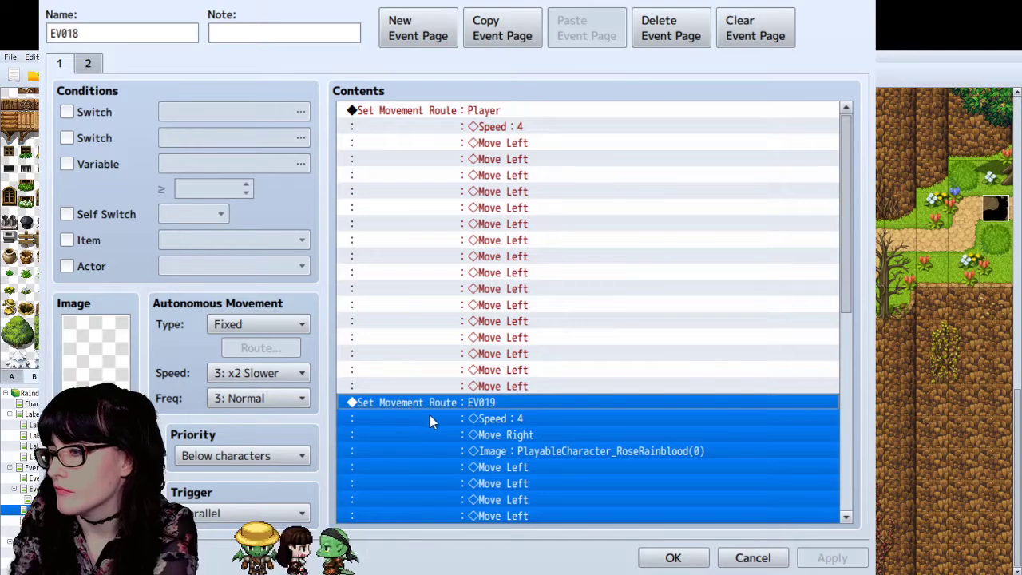
click(301, 130)
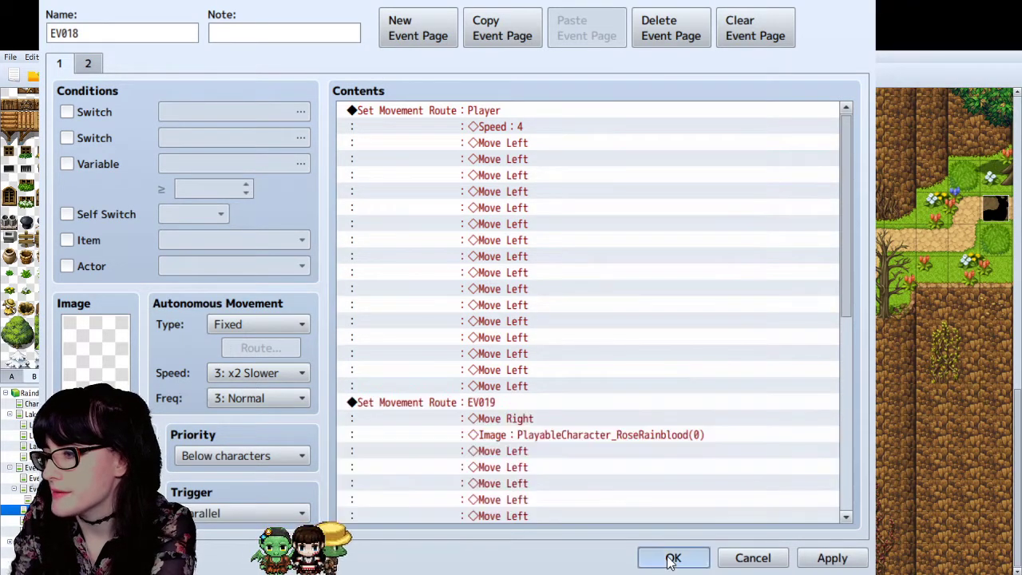
click(673, 558)
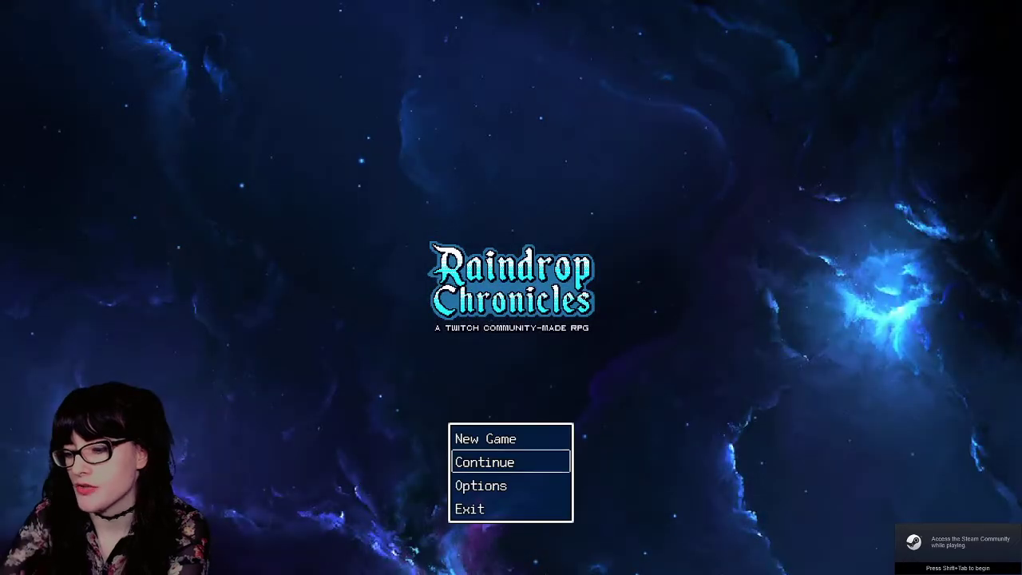
key(Return)
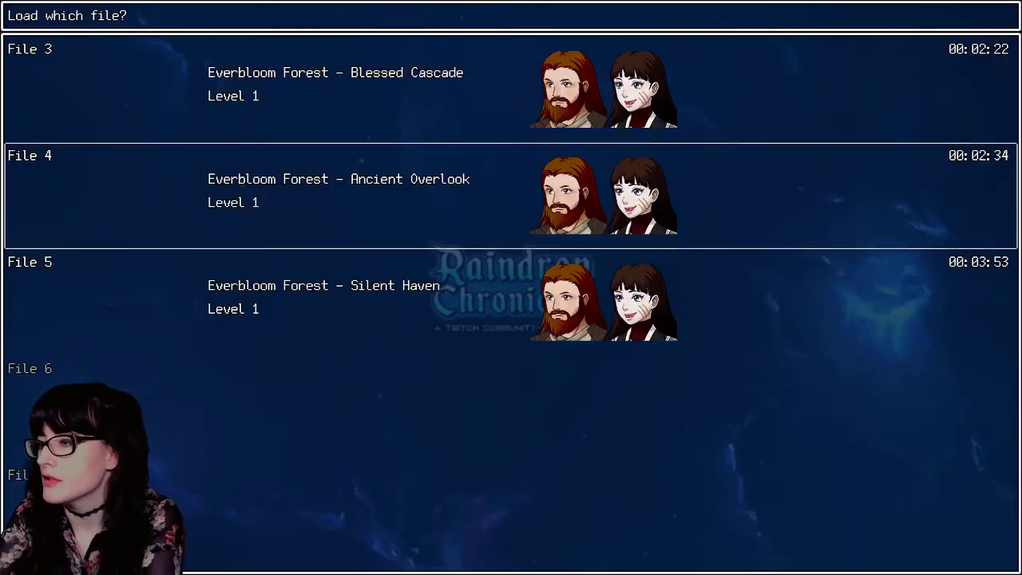
key(Return)
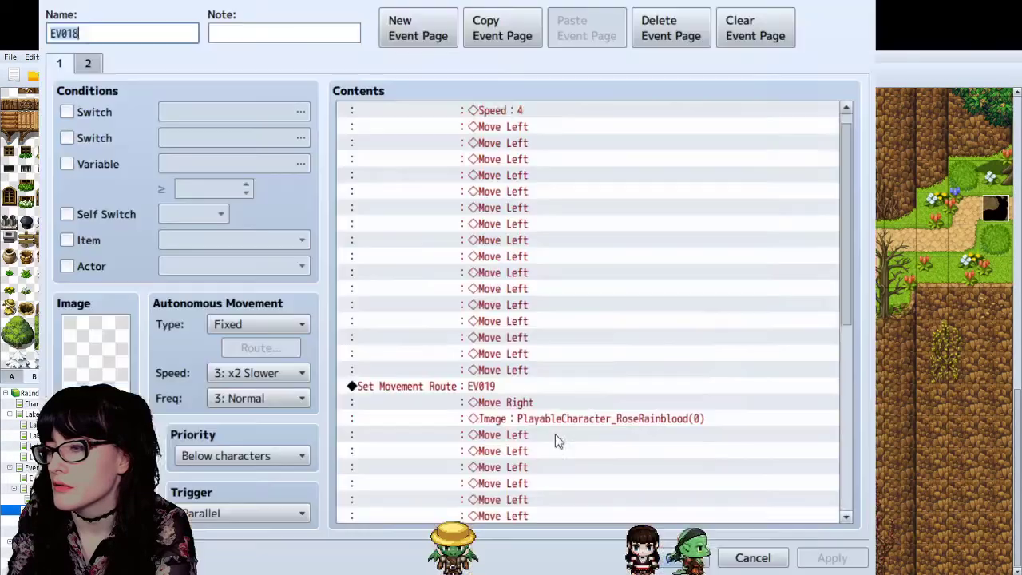
Step: Add a speed 3 command at the start of EV019's movement route in event EV018
scroll(554, 431, down, 4)
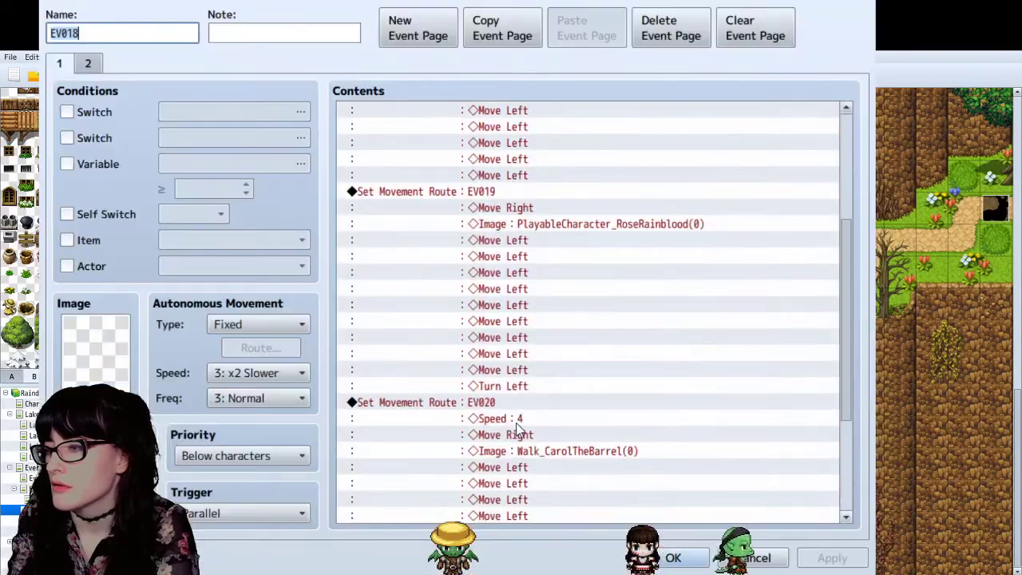
click(517, 417)
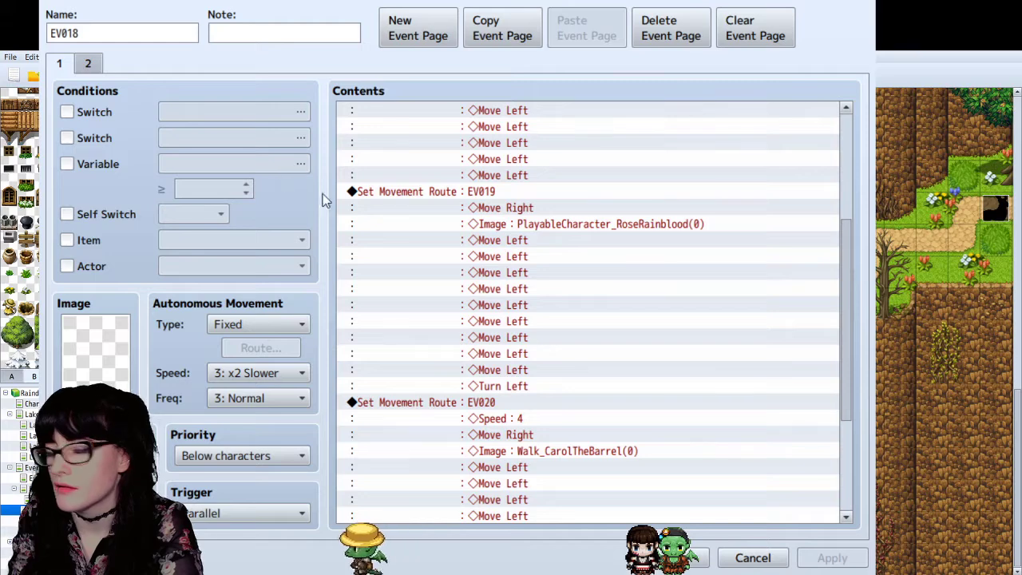
click(814, 476)
scroll(798, 447, up, 1)
click(520, 231)
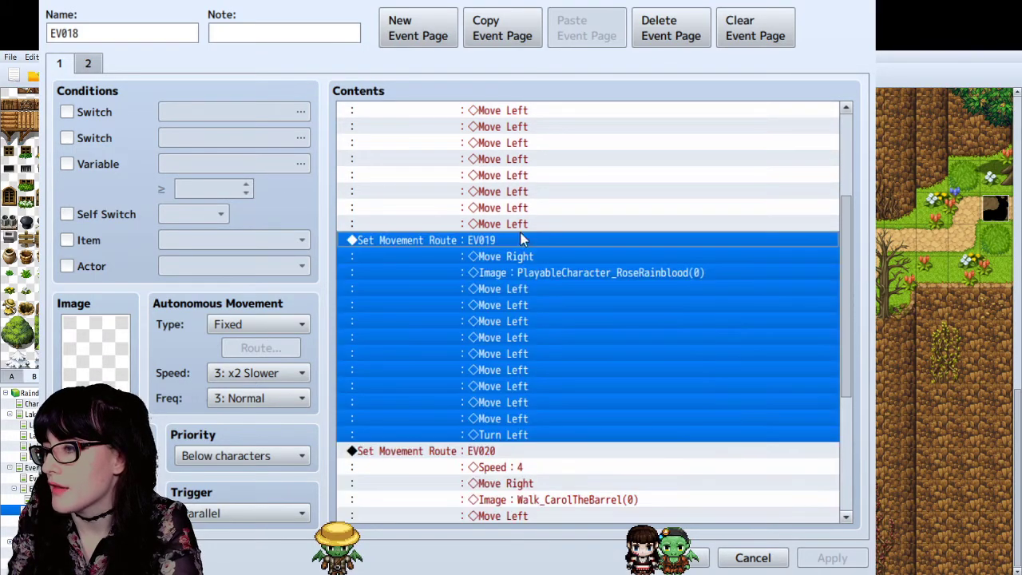
click(281, 192)
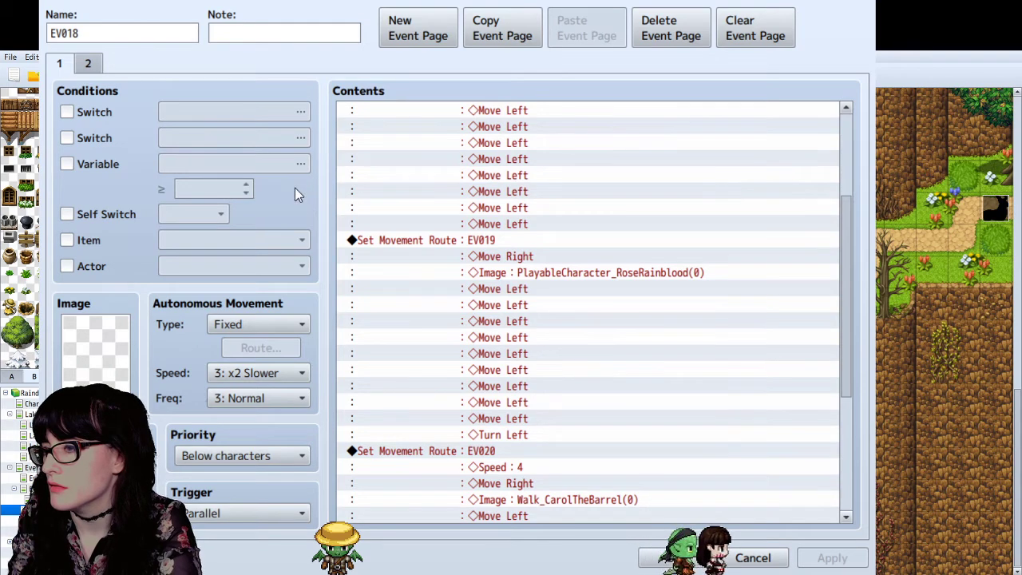
click(609, 431)
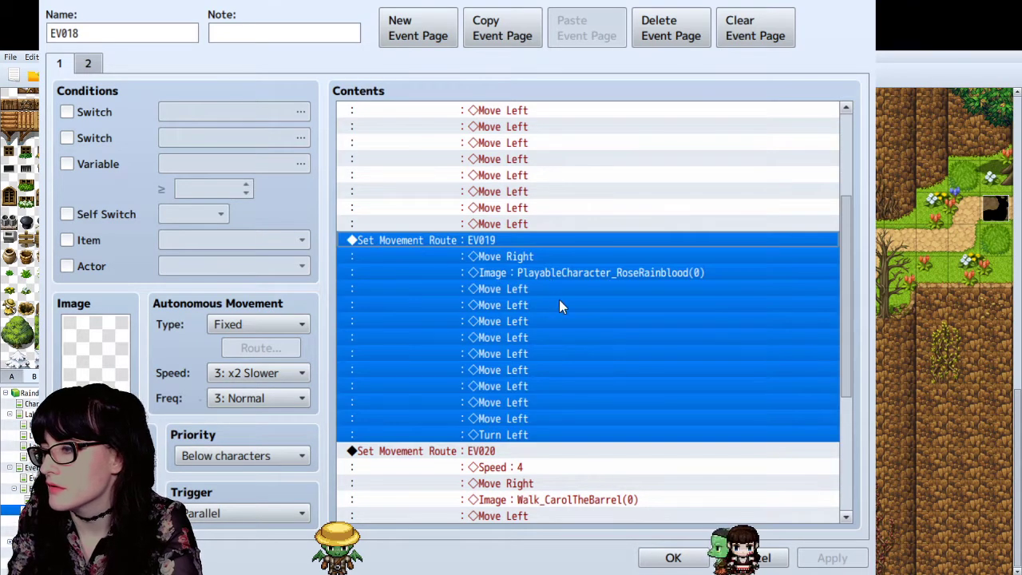
click(302, 160)
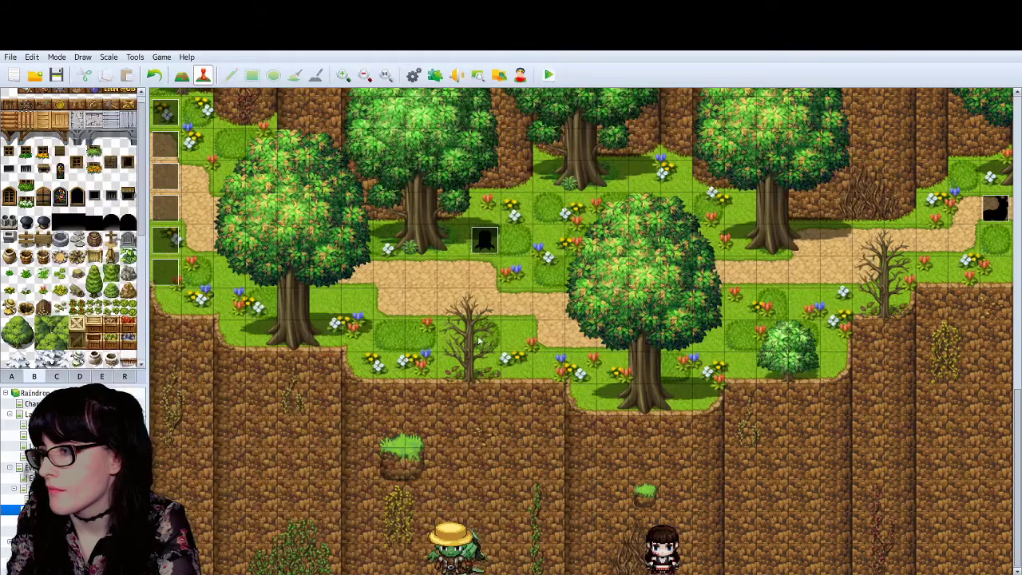
Step: Launch a playtest with the slower EV019 speed and load the save to check the cutscene
click(114, 71)
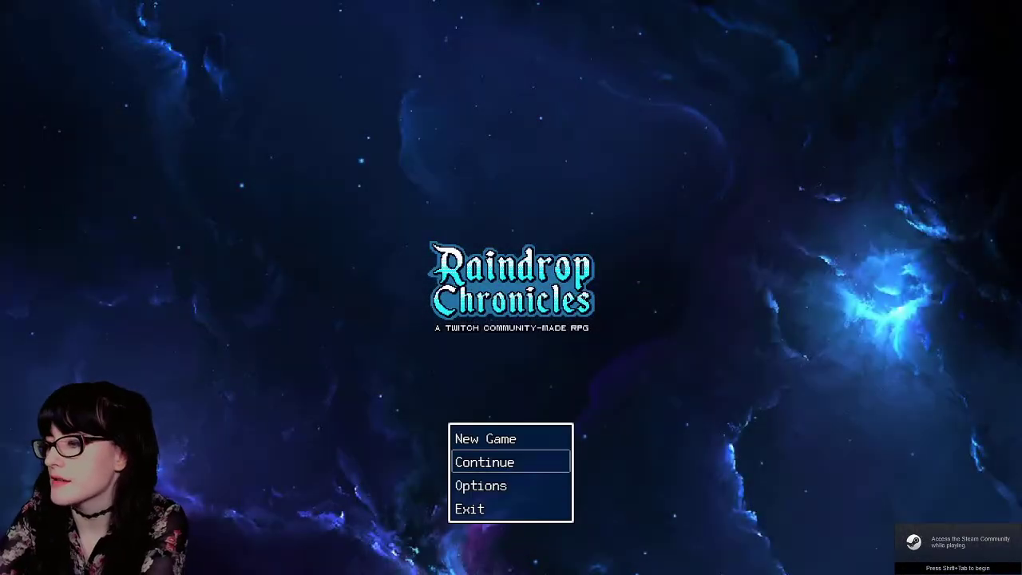
key(Return)
key(Return)
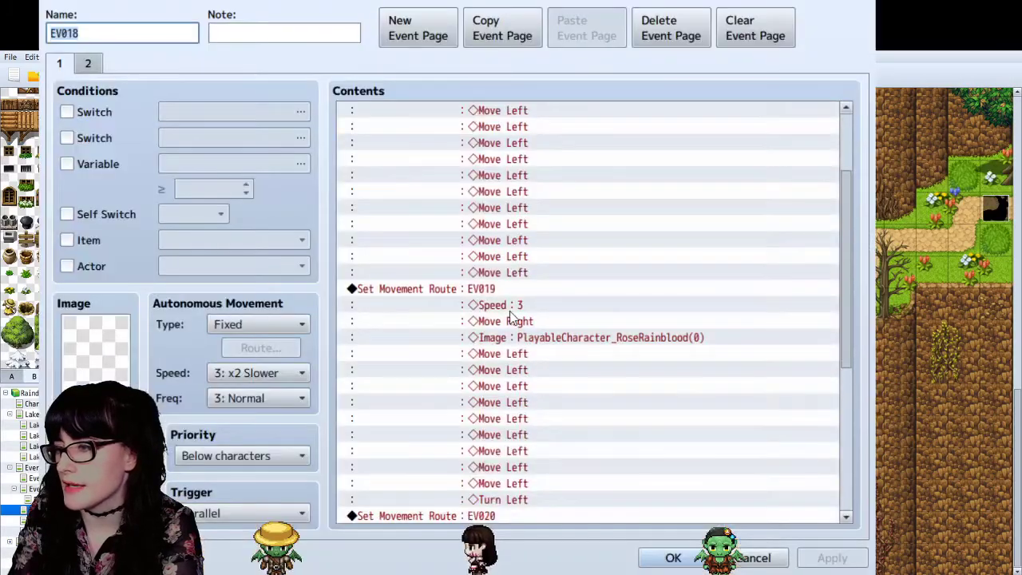
Step: Set the speed command in EV019's movement route to 4 within event EV018
scroll(528, 295, down, 1)
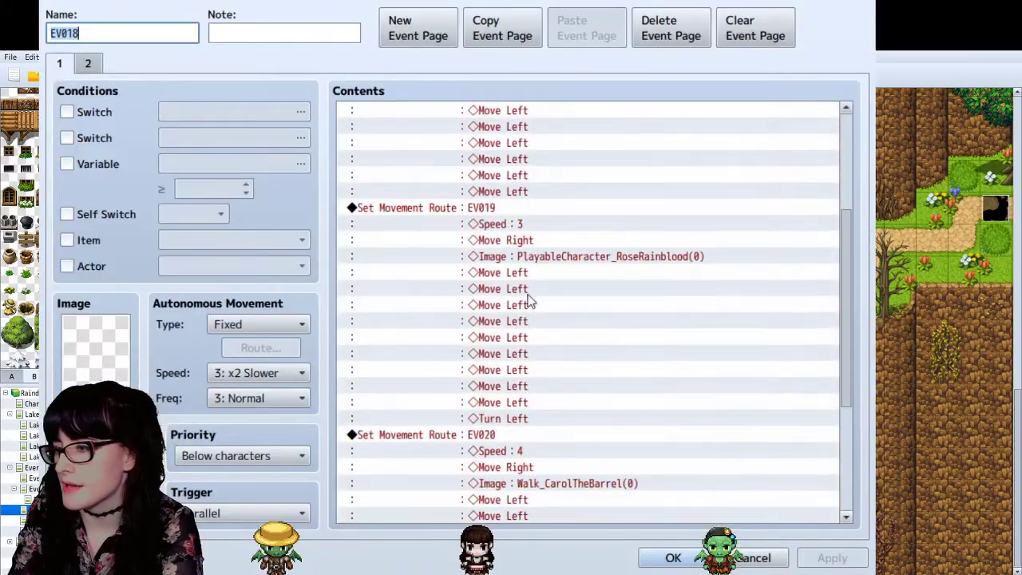
click(531, 209)
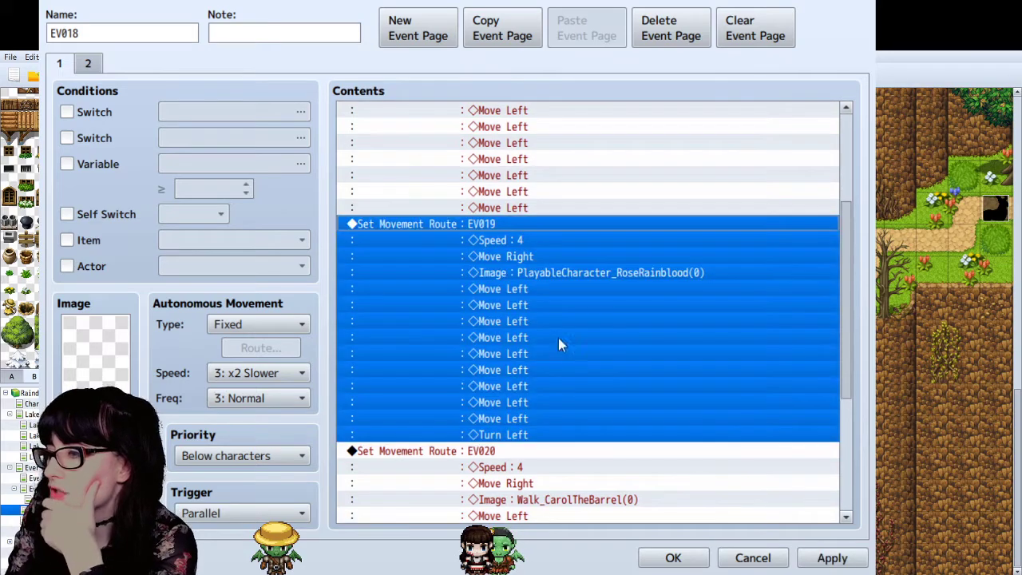
scroll(472, 172, up, 3)
scroll(606, 312, down, 3)
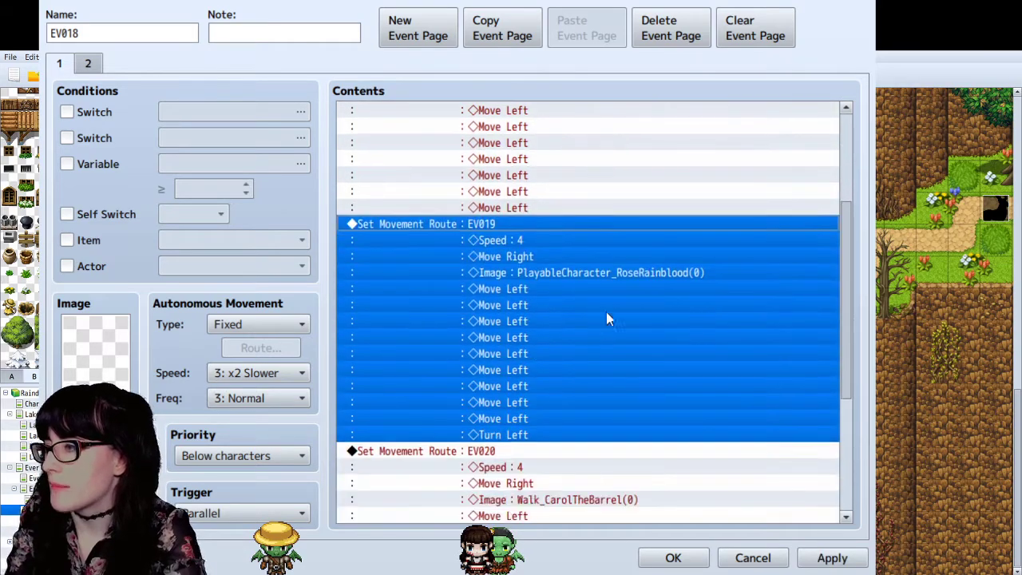
Step: Move EV019's movement route below EV020's route, directly before the 180-frame wait, and delete the original copy
scroll(605, 320, down, 5)
click(423, 451)
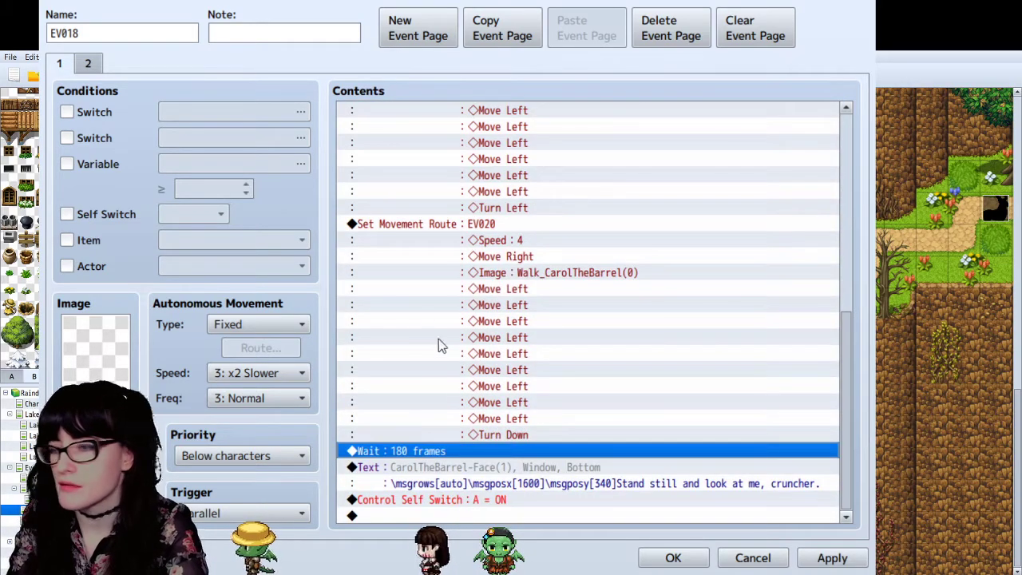
scroll(440, 344, up, 4)
click(497, 418)
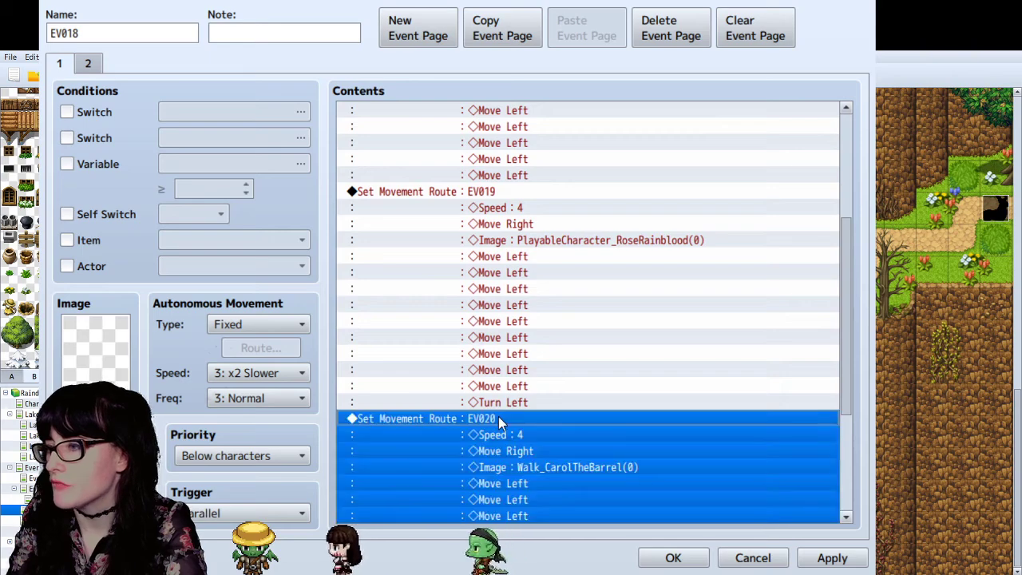
click(481, 194)
key(ctrl+c)
scroll(433, 360, down, 5)
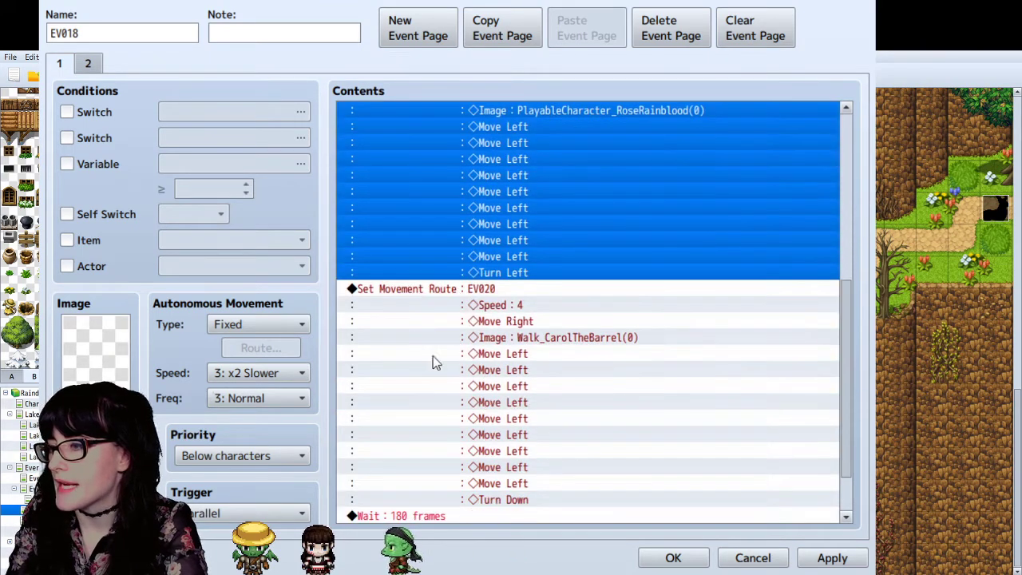
click(399, 450)
key(ctrl+v)
scroll(501, 246, up, 2)
scroll(486, 182, up, 4)
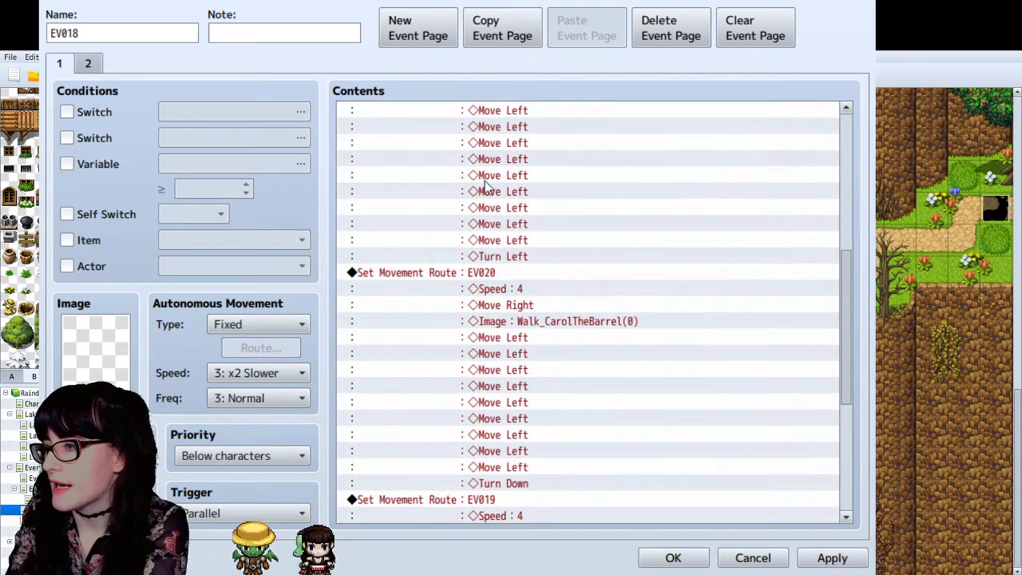
click(480, 132)
key(Delete)
scroll(508, 219, down, 3)
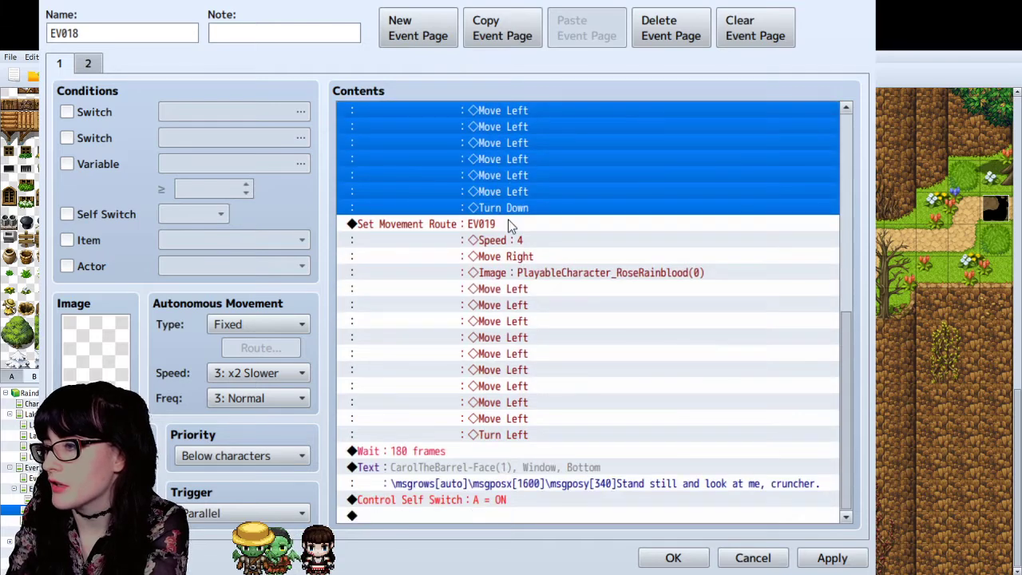
Step: Insert a 10-frame wait between the EV020 and EV019 movement routes and confirm the changes to EV018
click(405, 452)
key(ctrl+c)
click(431, 253)
key(ctrl+v)
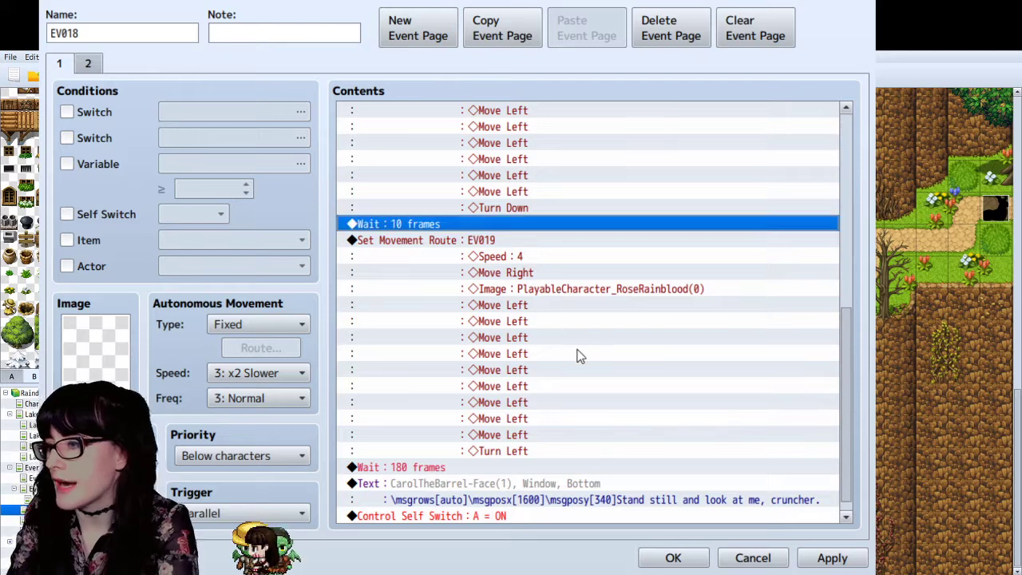
scroll(575, 359, up, 4)
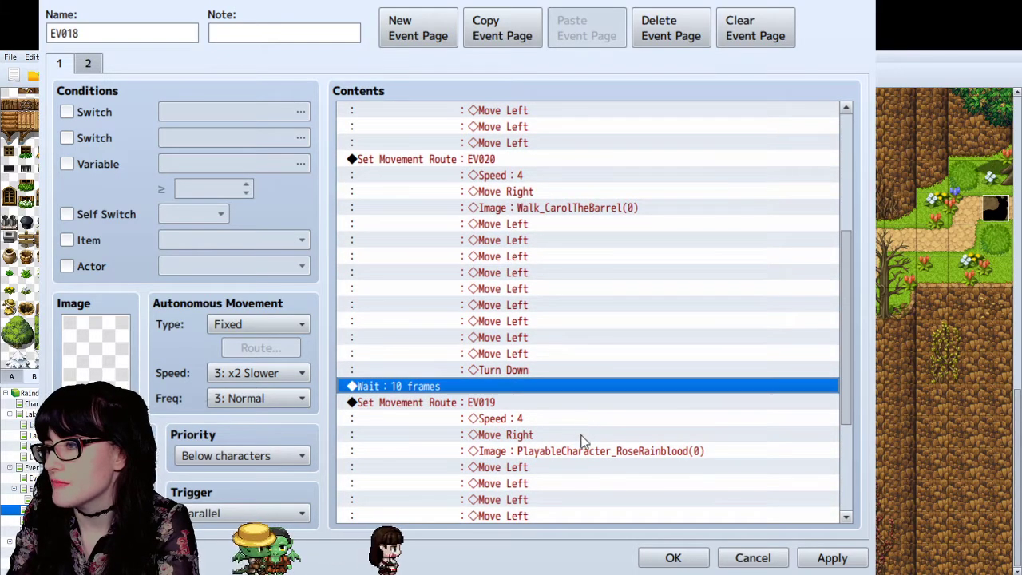
click(663, 560)
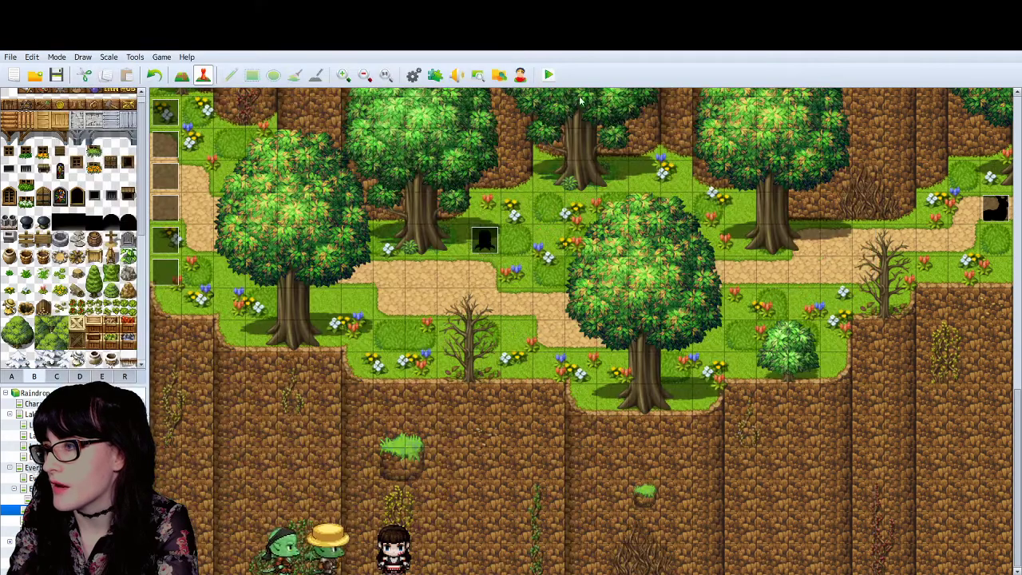
Step: Playtest the reordered cutscene from the save, dismiss the barrel's line and return to the title screen
click(548, 74)
click(136, 68)
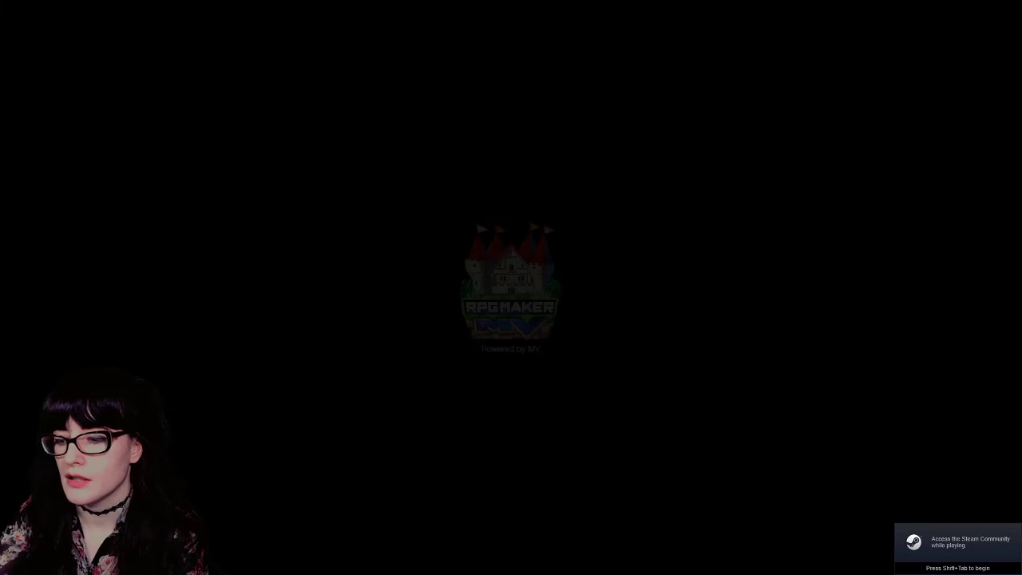
key(Return)
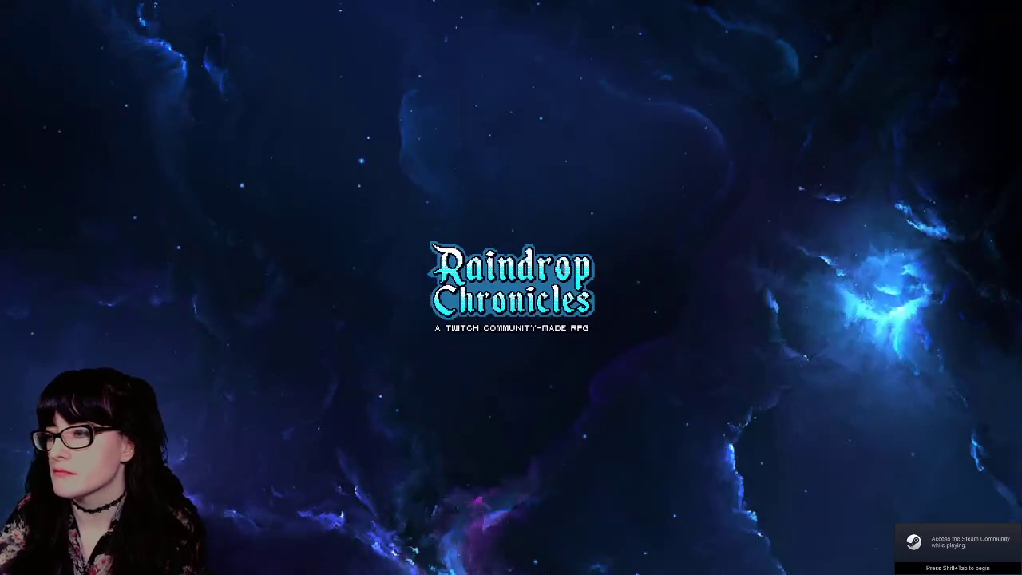
key(Return)
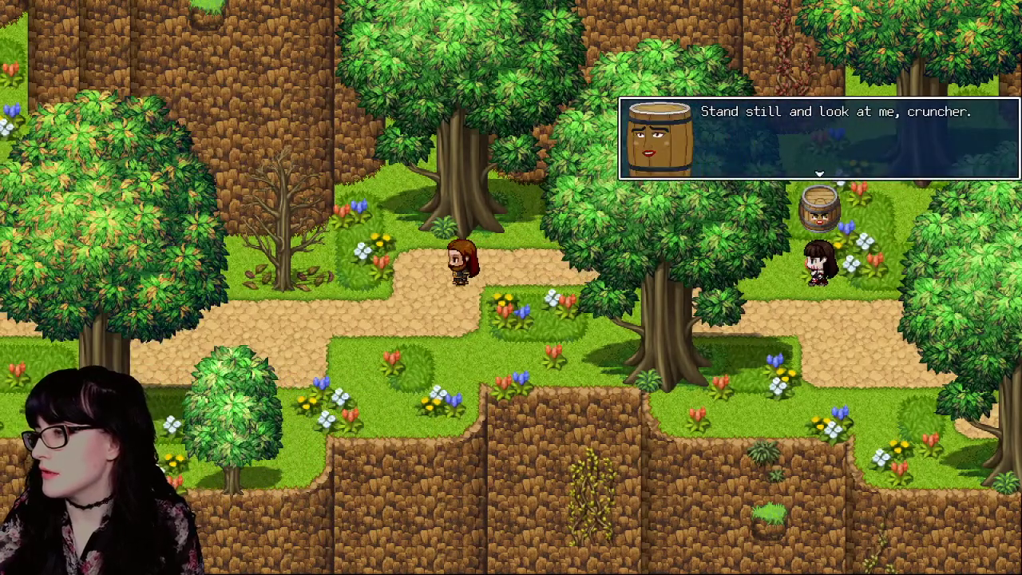
key(Return)
key(Escape)
key(Up)
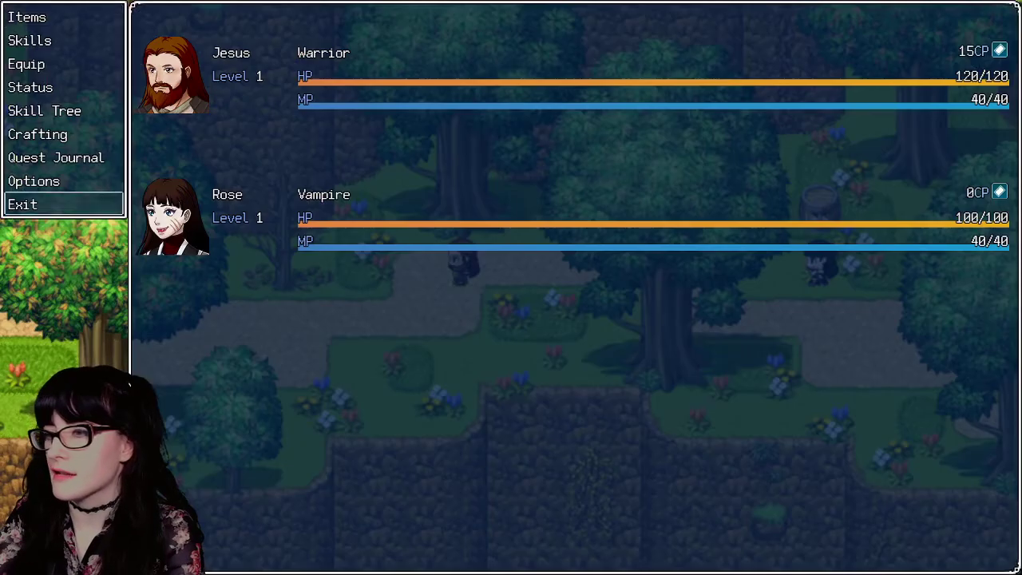
key(Return)
key(Return)
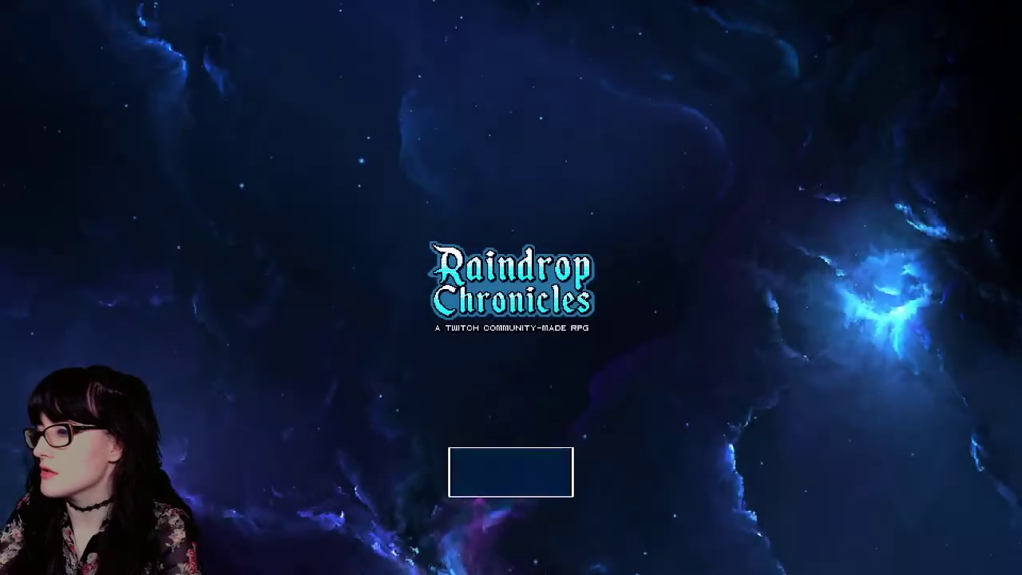
Step: Reload the save beside the green crystal, walk west to replay the cutscene, and exit to the title screen
key(Return)
key(Return)
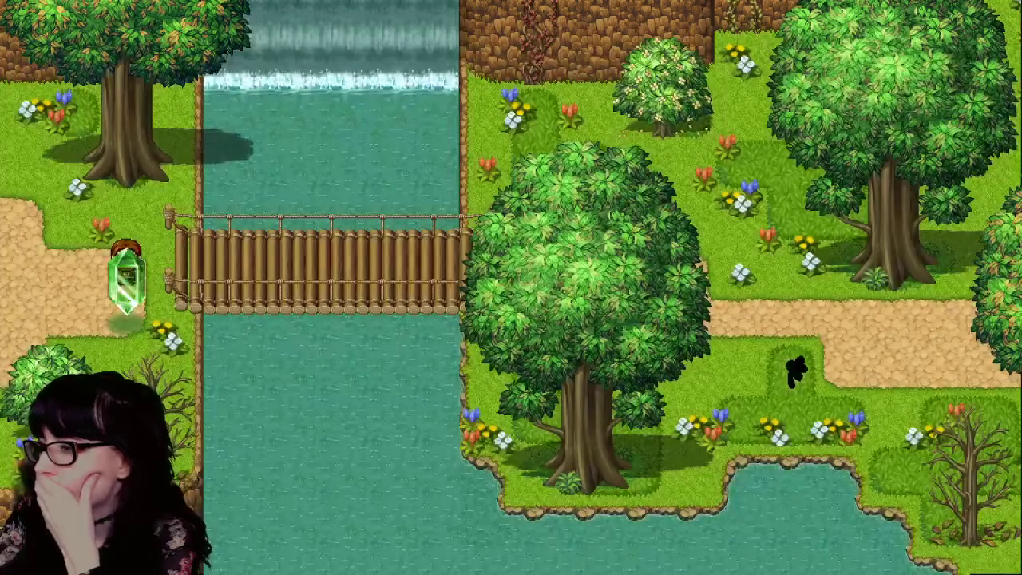
key(Left)
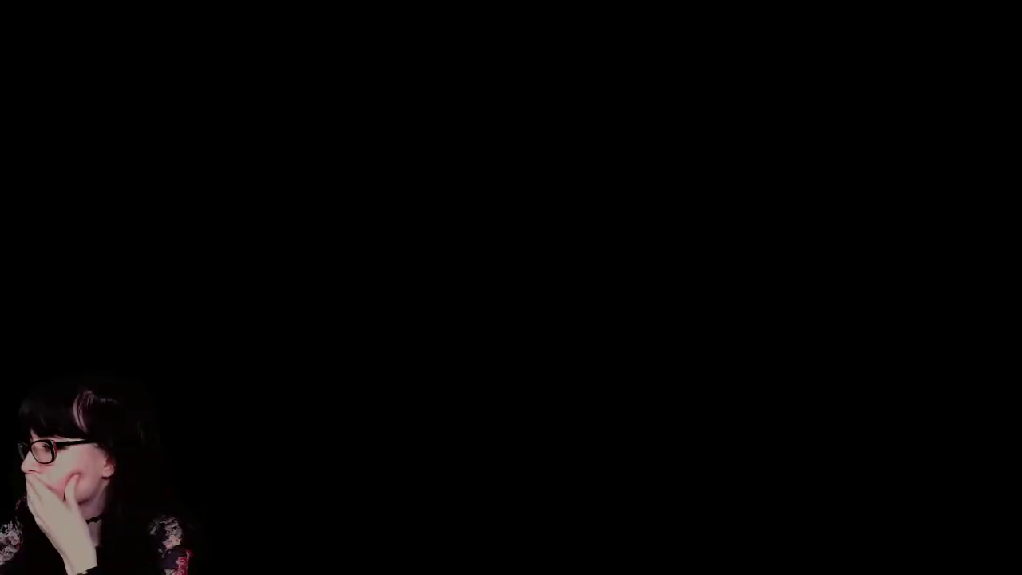
key(Left)
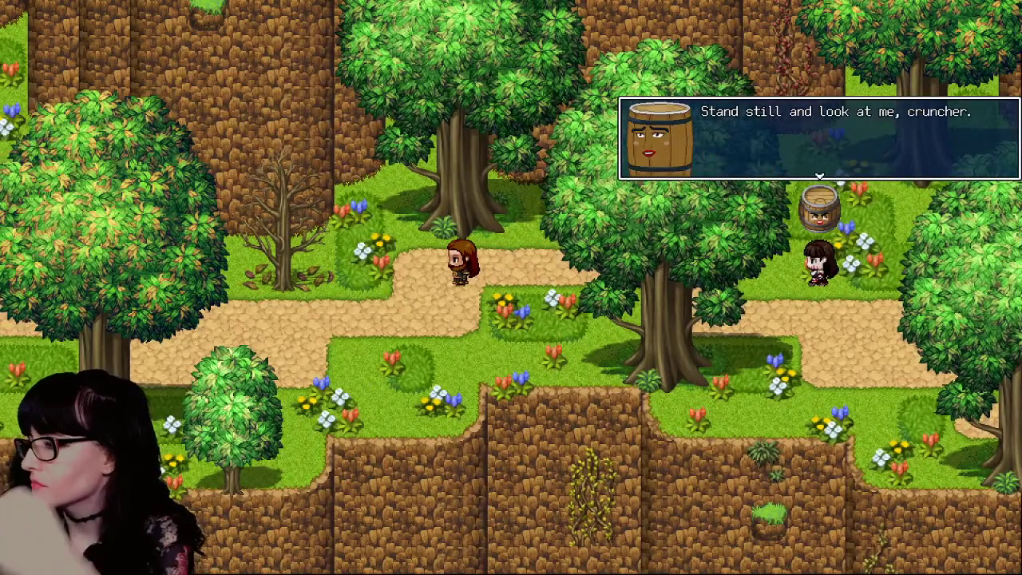
key(Return)
key(Escape)
key(Escape)
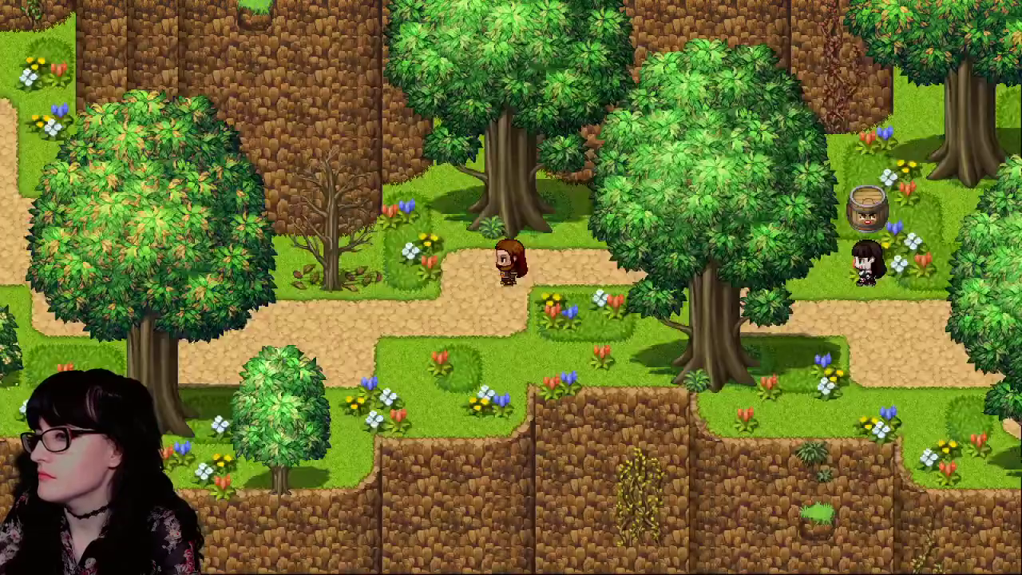
key(Escape)
key(Up)
key(Return)
key(Return)
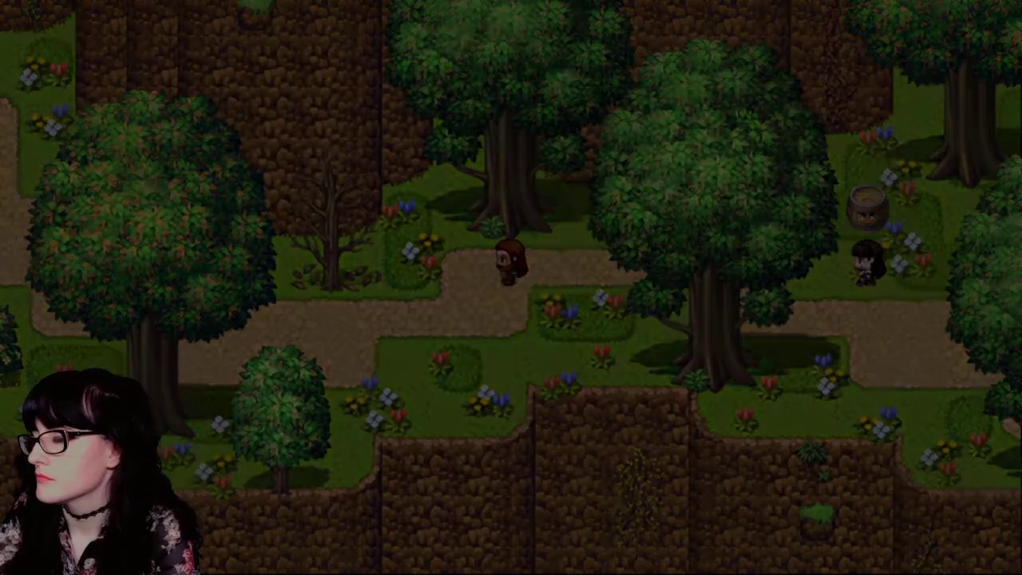
Step: Watch the cutscene once more up to the barrel's line, then close the playtest and return to the editor
key(Return)
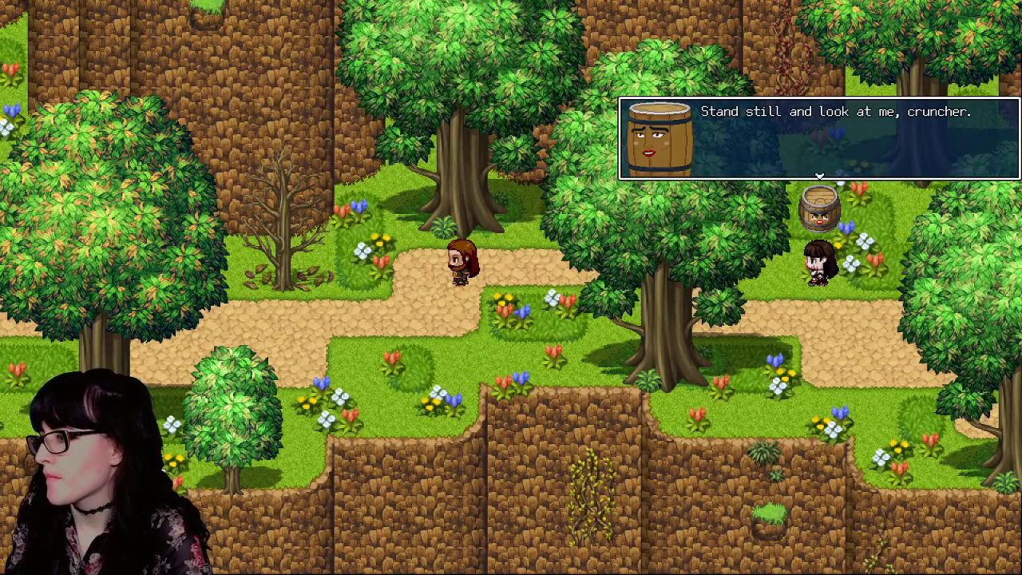
key(super)
right_click(244, 566)
click(240, 548)
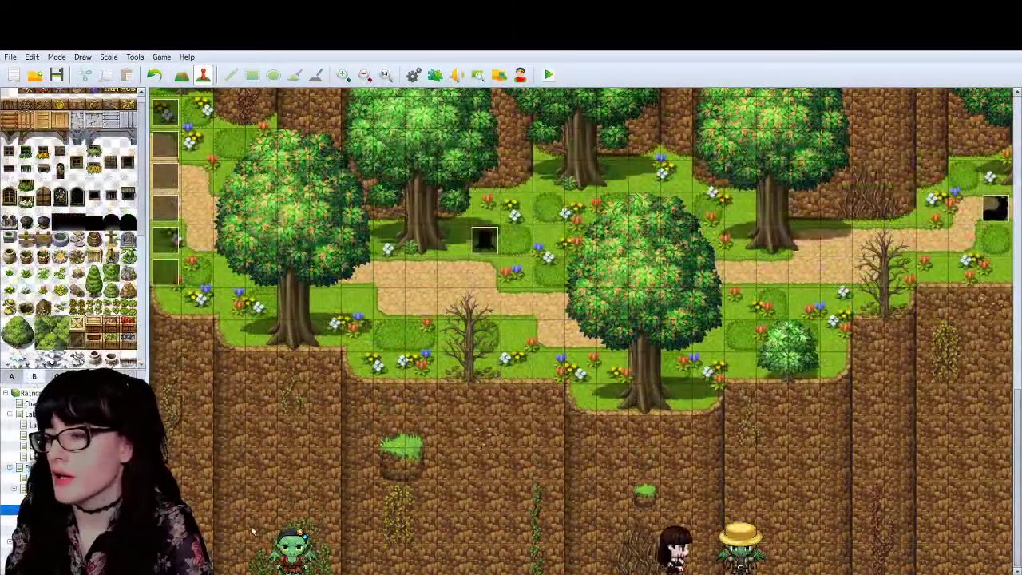
Step: Copy the 10-frame wait in event EV018 and insert it between the Player and EV020 movement routes
double_click(251, 530)
click(410, 403)
scroll(415, 407, down, 5)
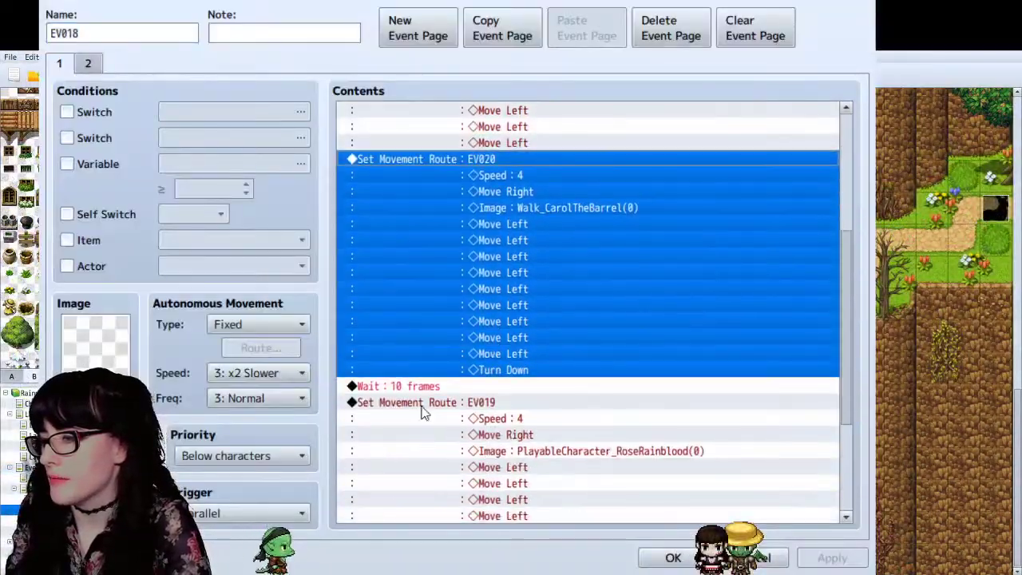
click(432, 389)
scroll(447, 333, up, 3)
click(462, 297)
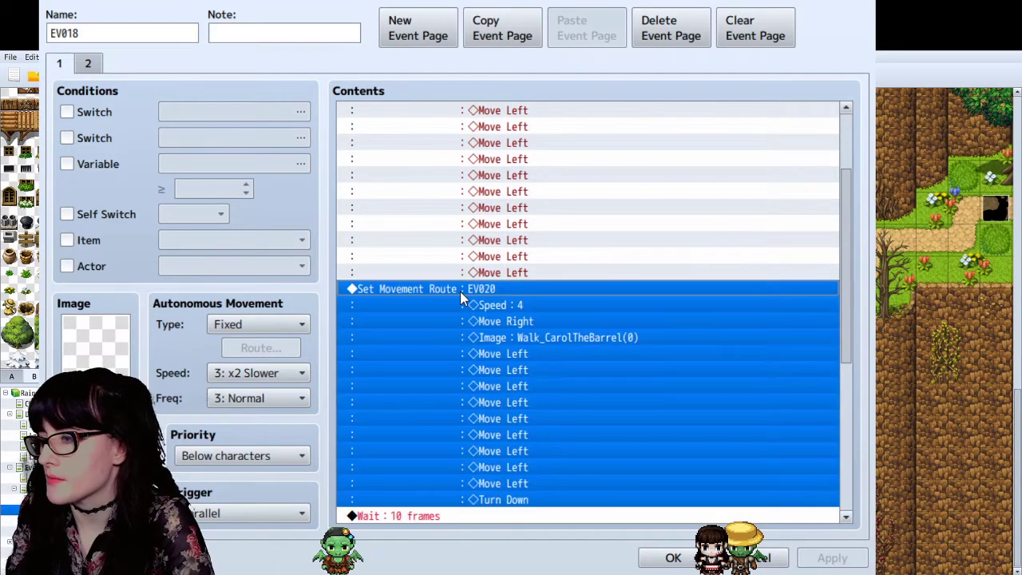
key(ctrl+v)
scroll(477, 315, up, 3)
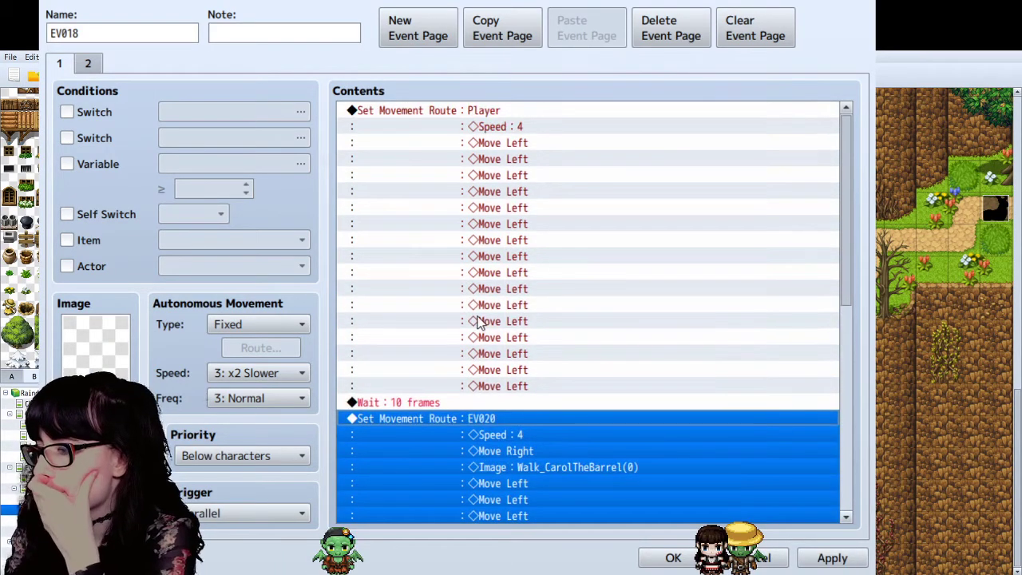
click(437, 401)
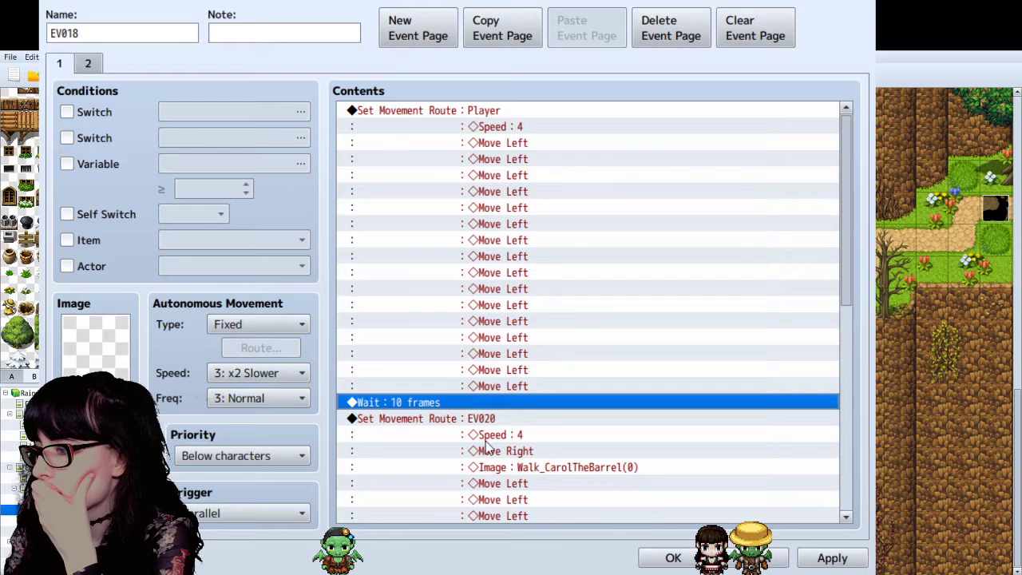
Step: Set the wait between the Player and EV020 movement routes to 60 frames and close event EV018
key(space)
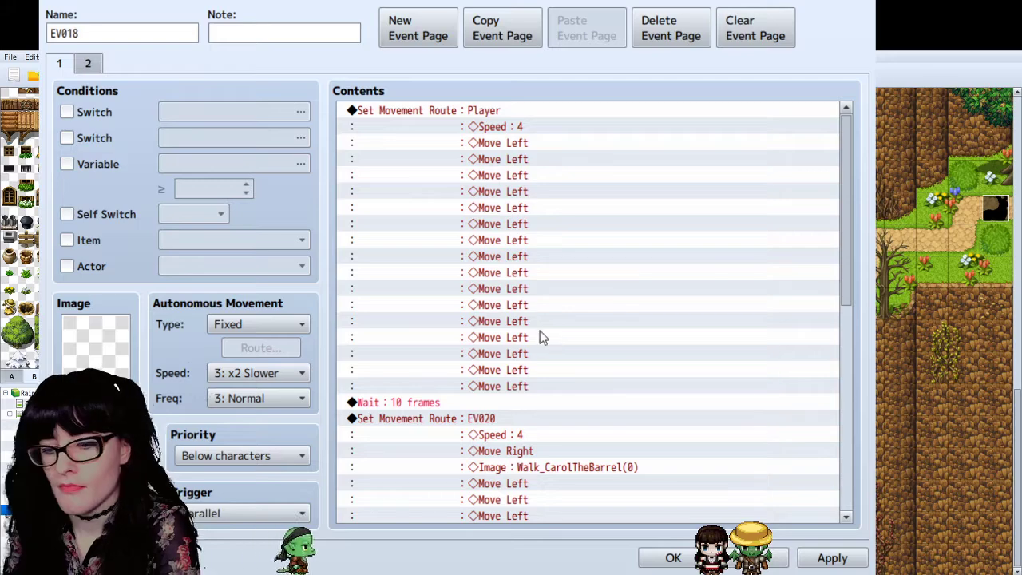
click(550, 338)
scroll(542, 359, down, 5)
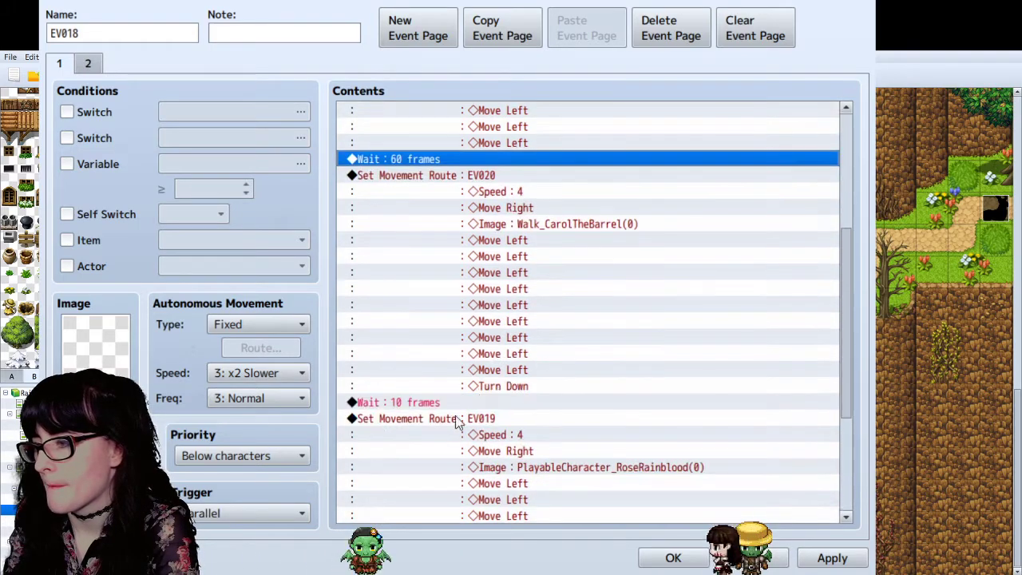
click(410, 390)
double_click(391, 408)
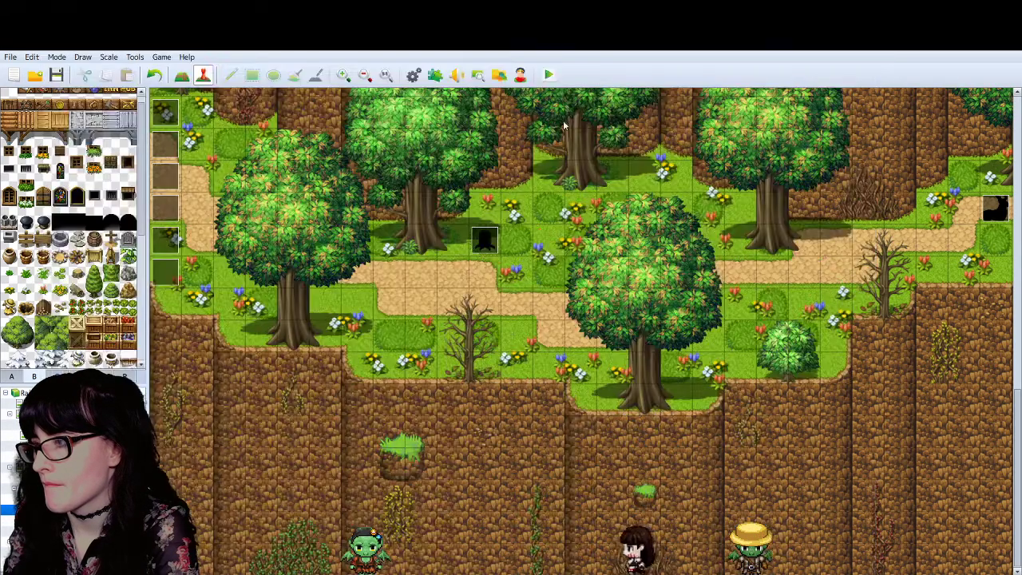
Step: Start a playtest, load the File 5 save at Silent Haven and watch the retimed cutscene through the barrel's line
click(549, 75)
click(122, 63)
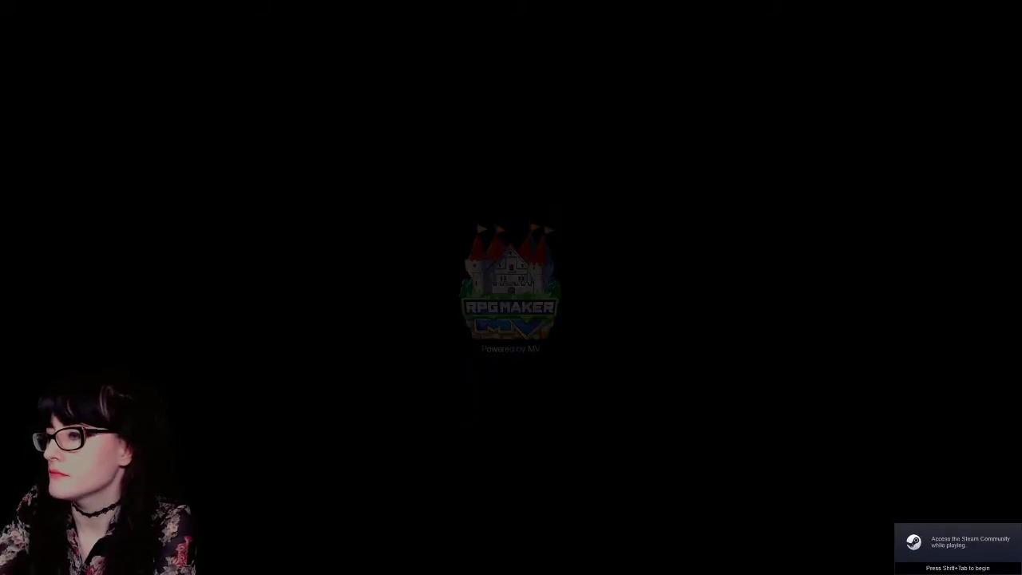
key(Return)
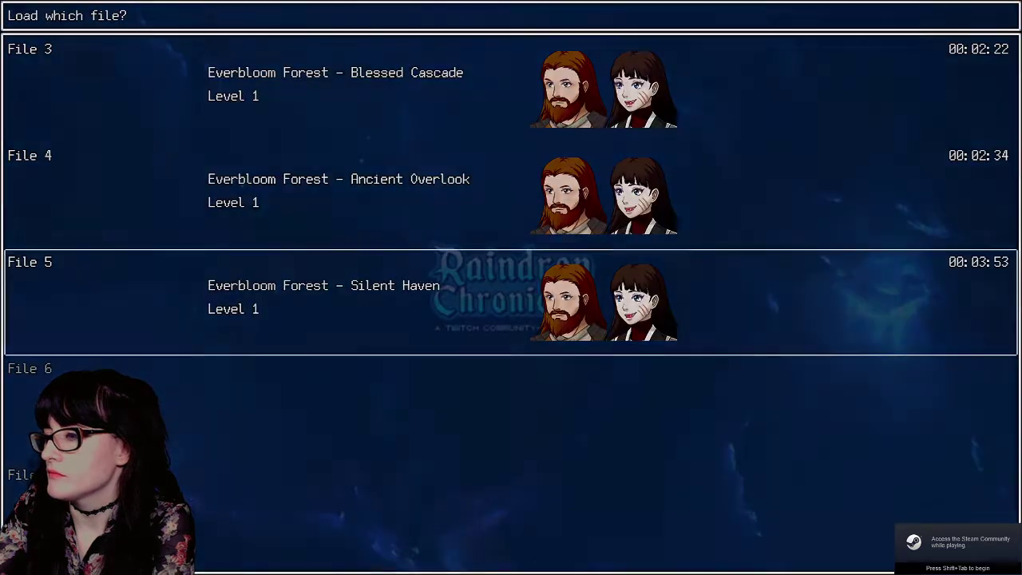
key(Return)
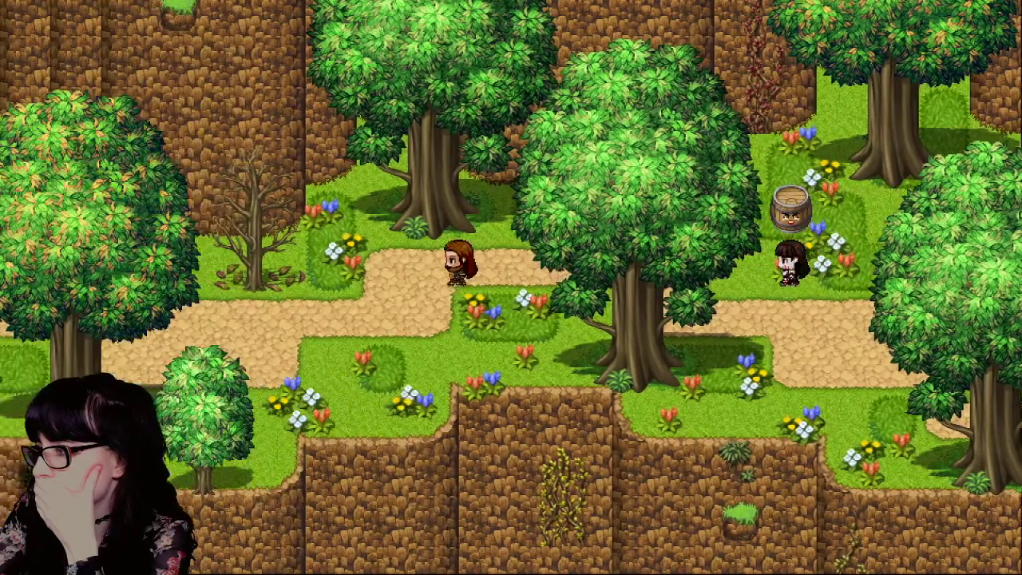
key(Return)
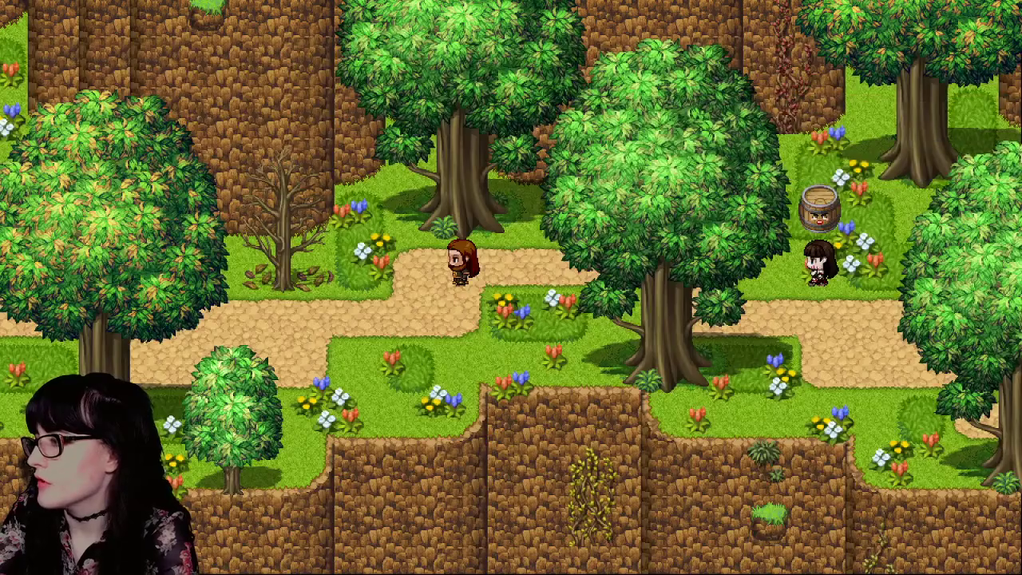
Step: Leave the finished cutscene through the game menu and exit to the title screen
key(Escape)
key(Escape)
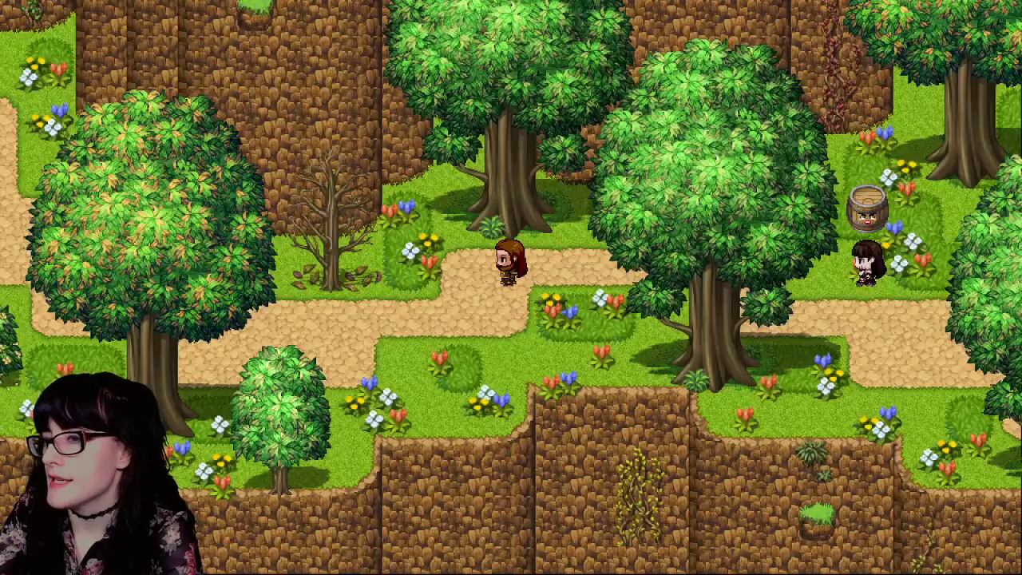
key(Escape)
key(Up)
key(Return)
key(Return)
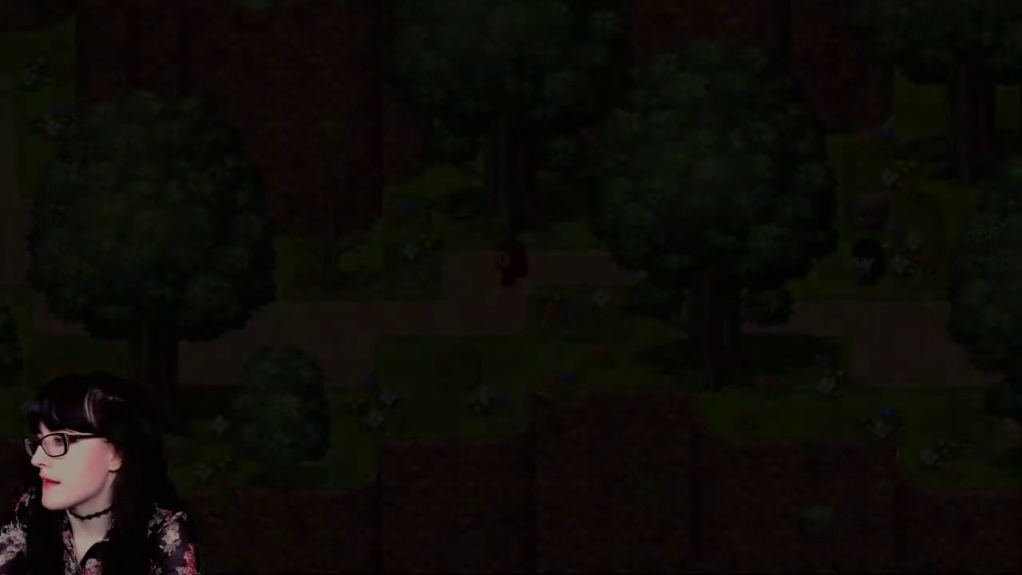
Step: Reload File 5, walk west from the green crystal to replay the cutscene, and dismiss the barrel's line
key(Return)
key(Return)
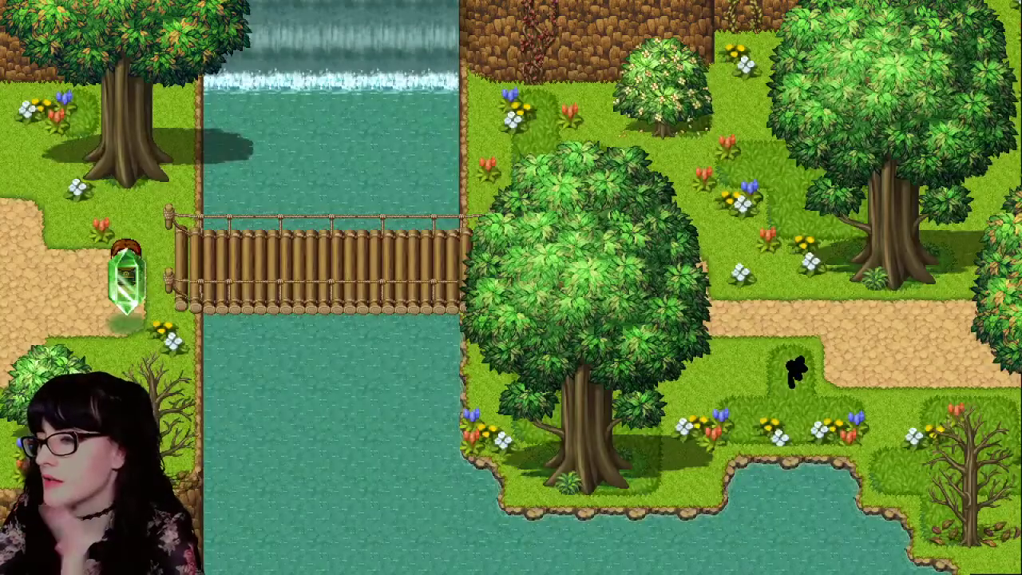
key(Left)
key(Left)
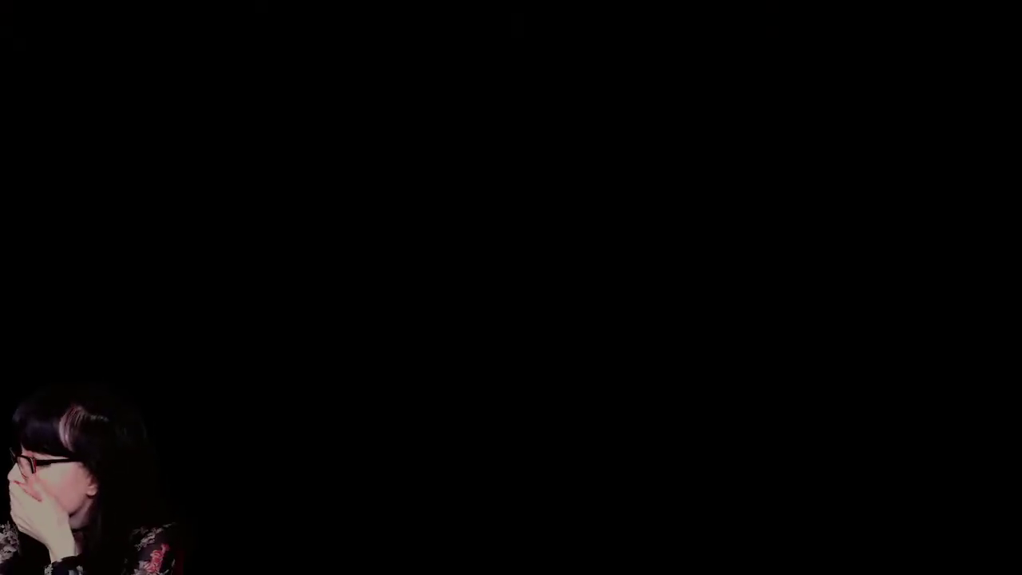
key(Left)
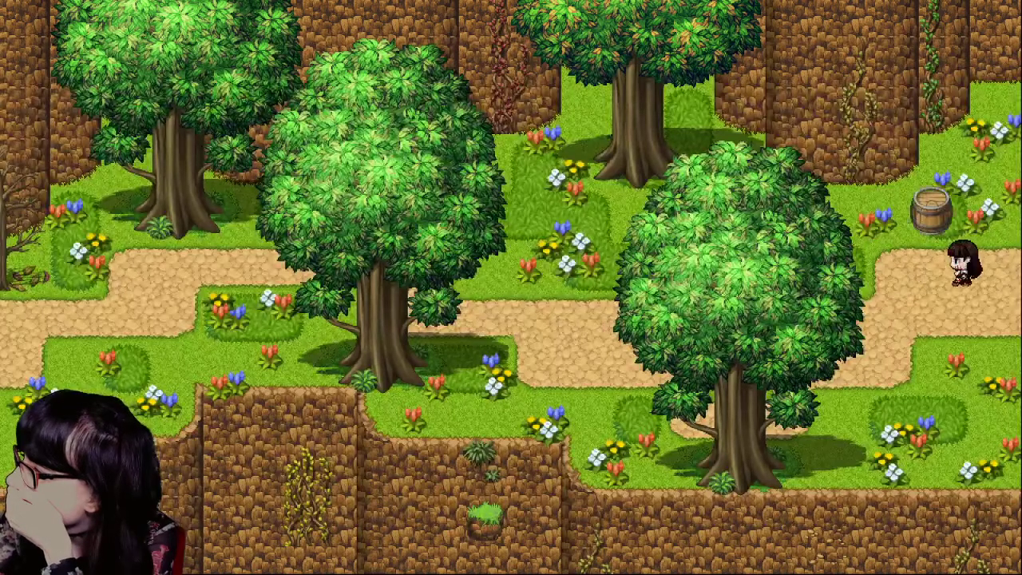
key(Left)
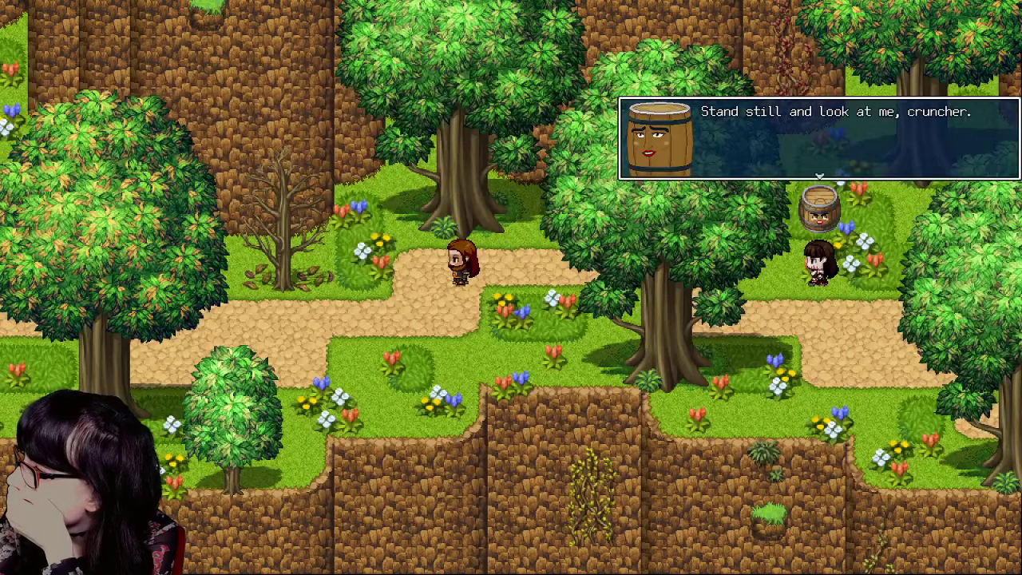
key(Return)
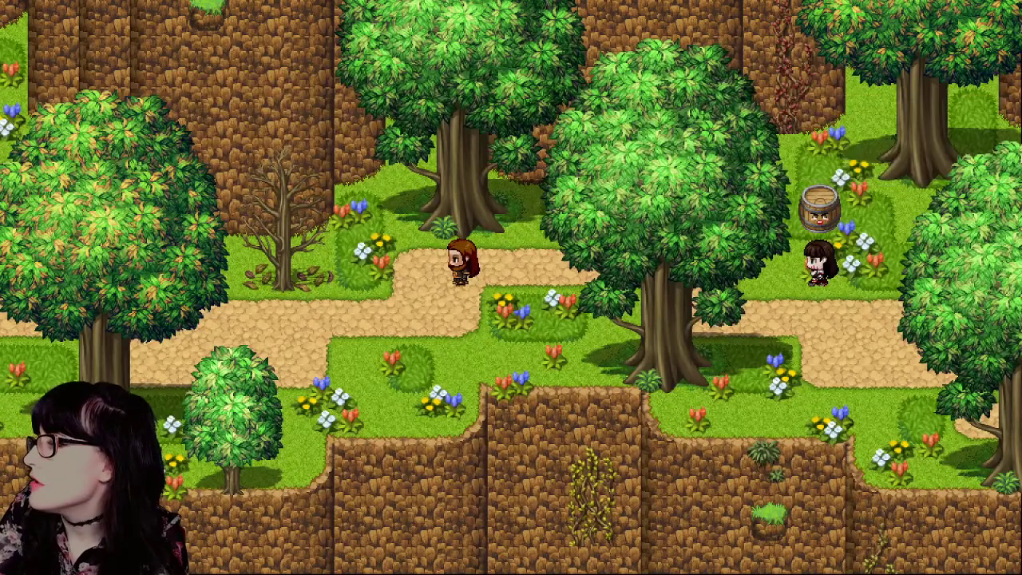
Step: Exit to the title screen, then rerun the cutscene from the Silent Haven save by walking west
key(Escape)
key(Return)
key(Return)
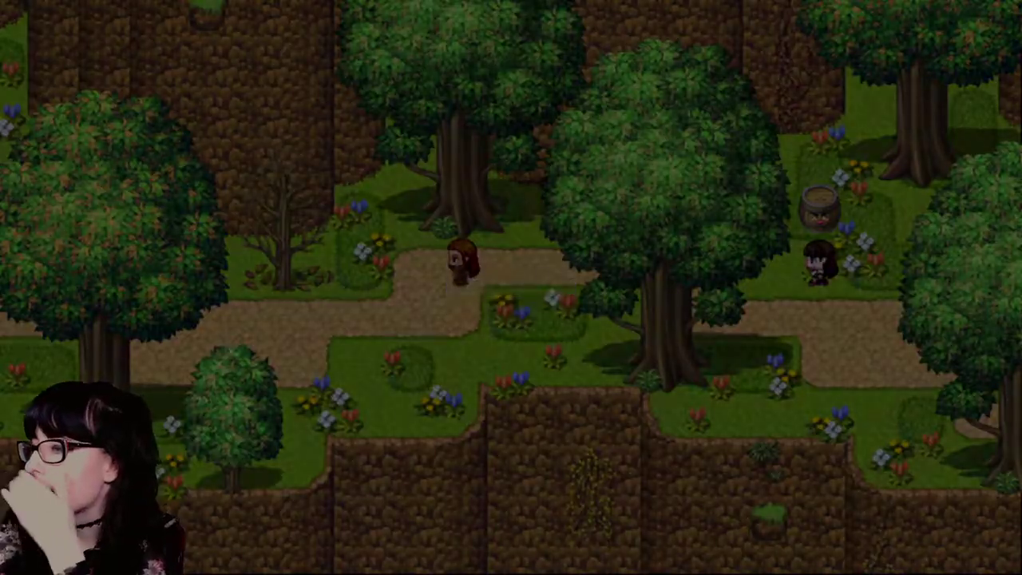
key(Return)
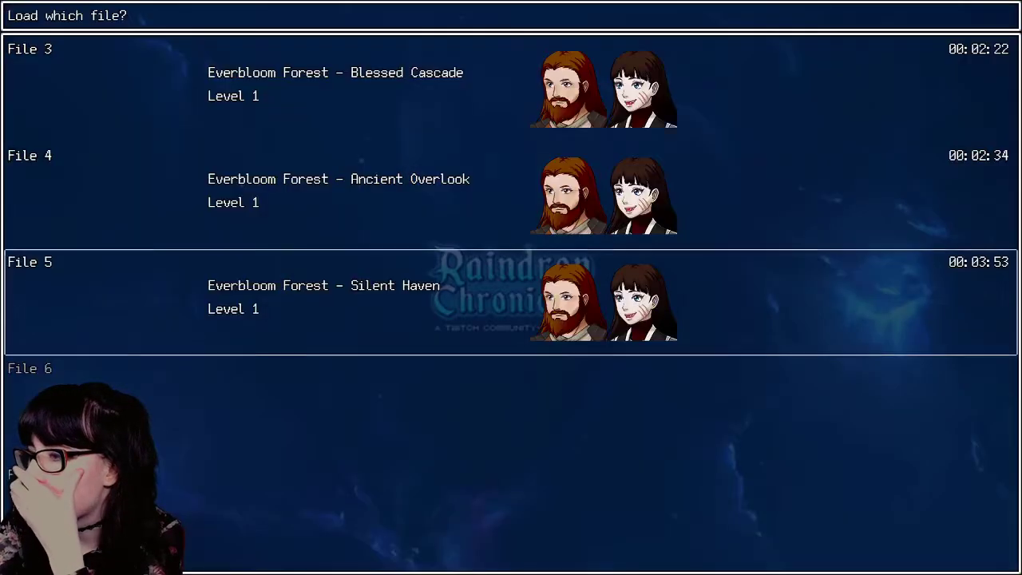
key(Return)
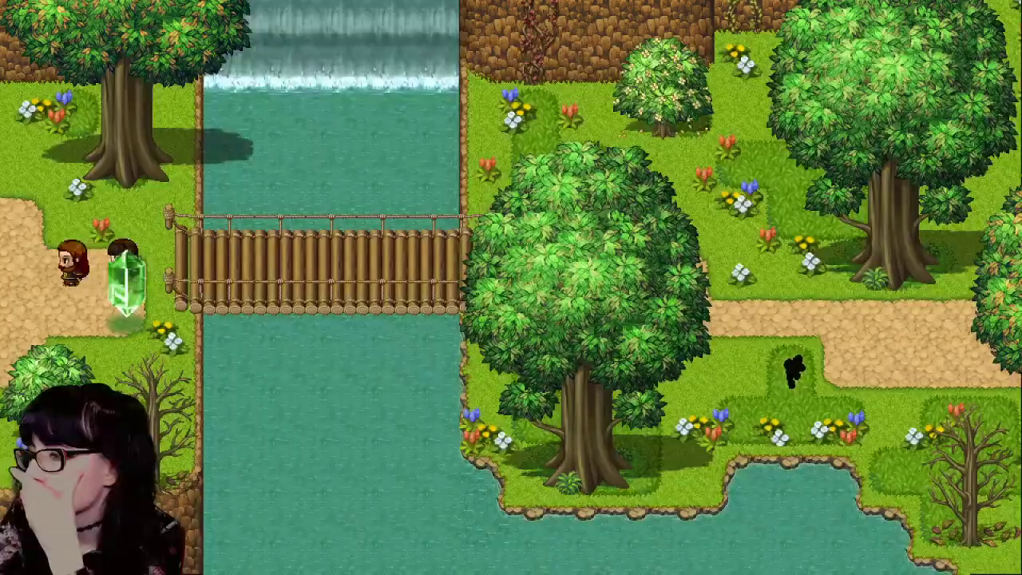
key(Left)
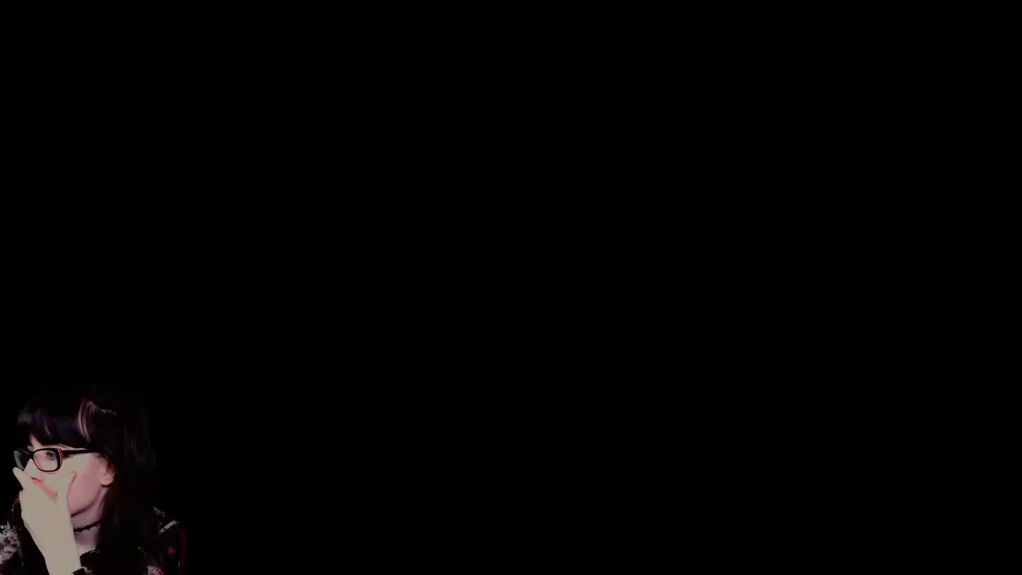
key(Left)
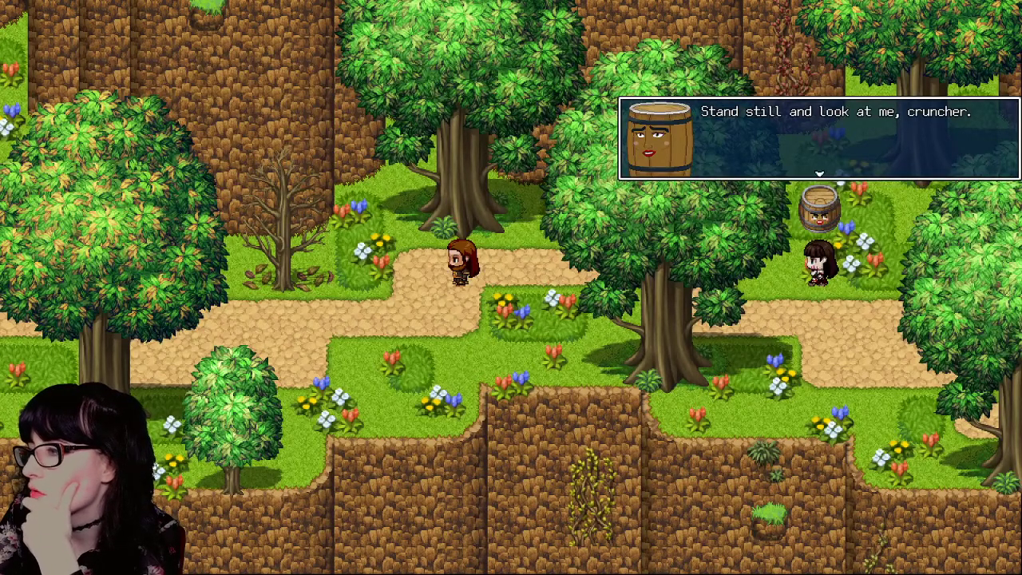
Step: Dismiss the barrel's line, return to the title screen and continue from the save to watch the cutscene again
key(Return)
key(Escape)
key(Up)
key(Return)
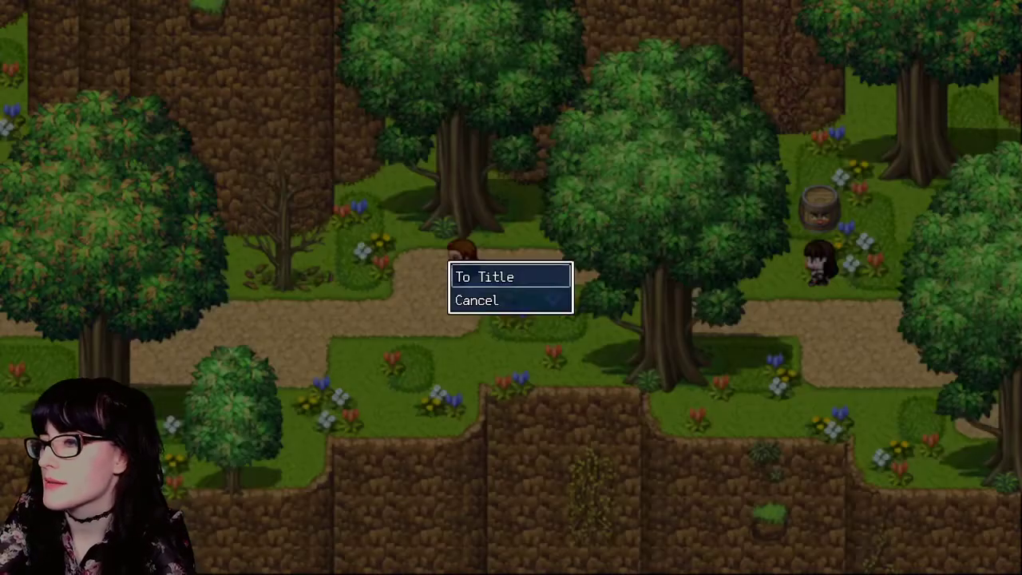
key(Return)
key(Return)
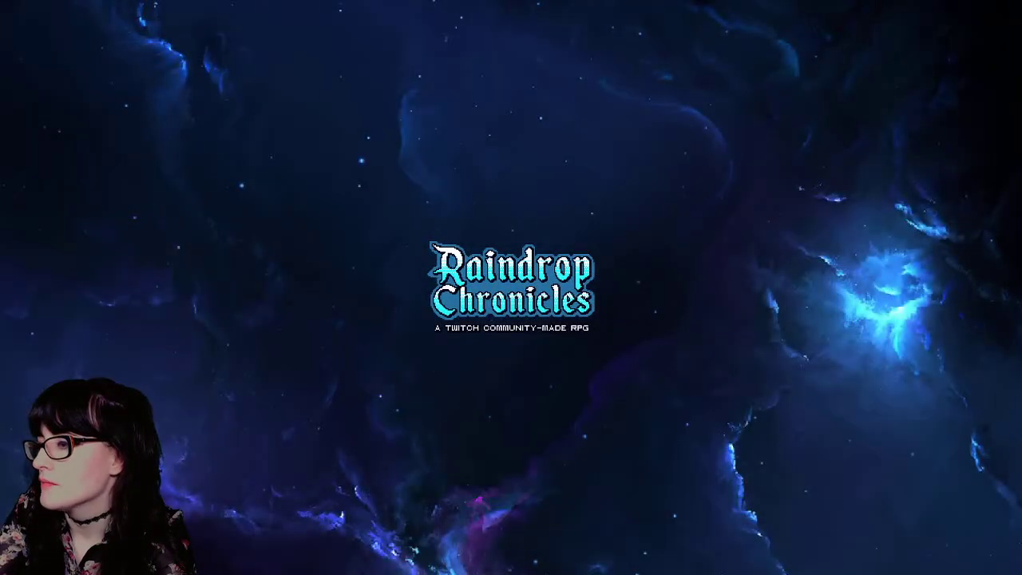
key(Return)
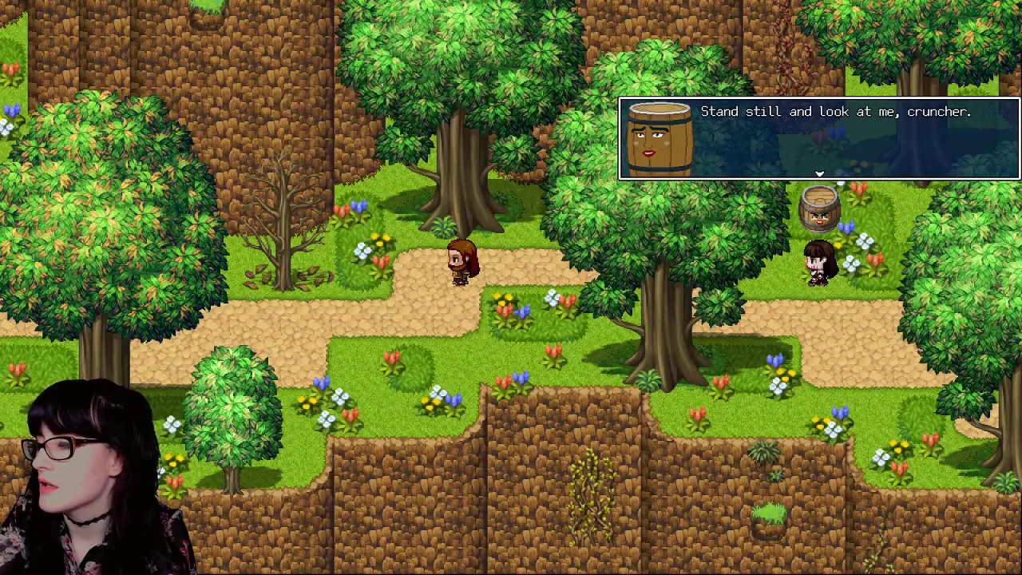
Step: Close the barrel's message after the cutscene and quit the run to the title screen
key(Return)
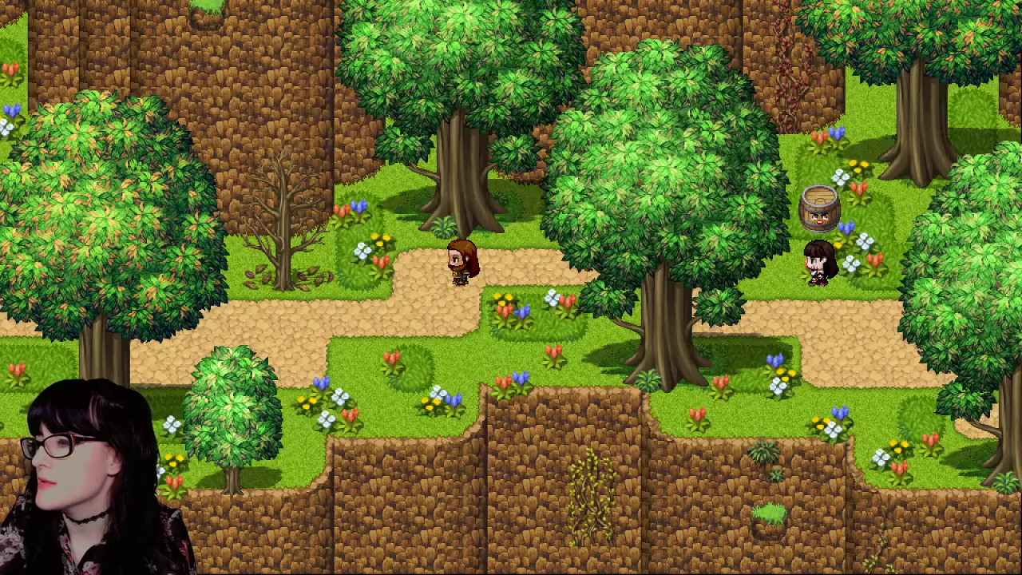
key(Escape)
key(Up)
key(Return)
key(Return)
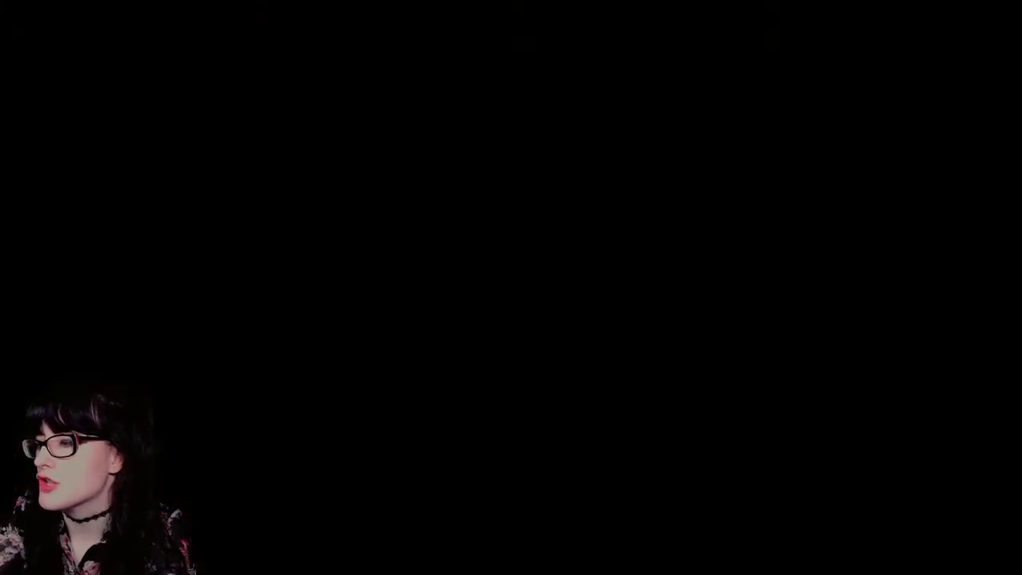
Step: Load the File 5 save again and walk west to check the characters' timing up to the barrel's line
key(Return)
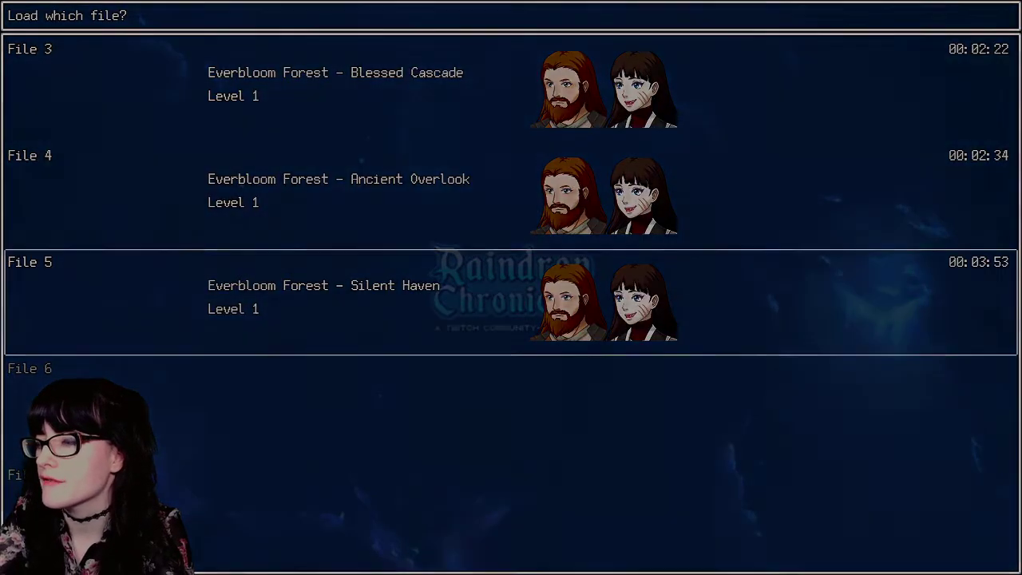
key(Return)
key(Left)
key(Left)
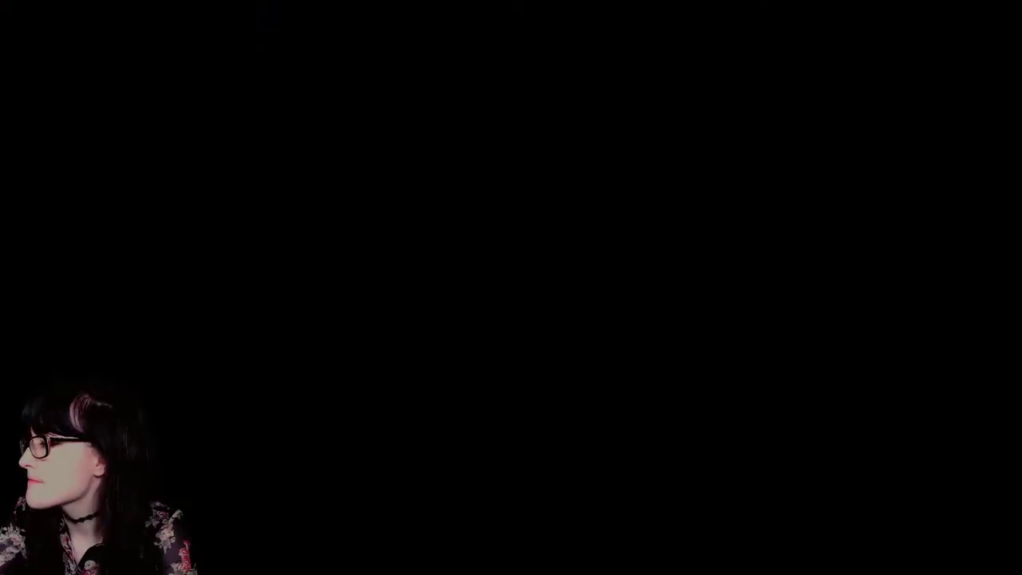
key(Left)
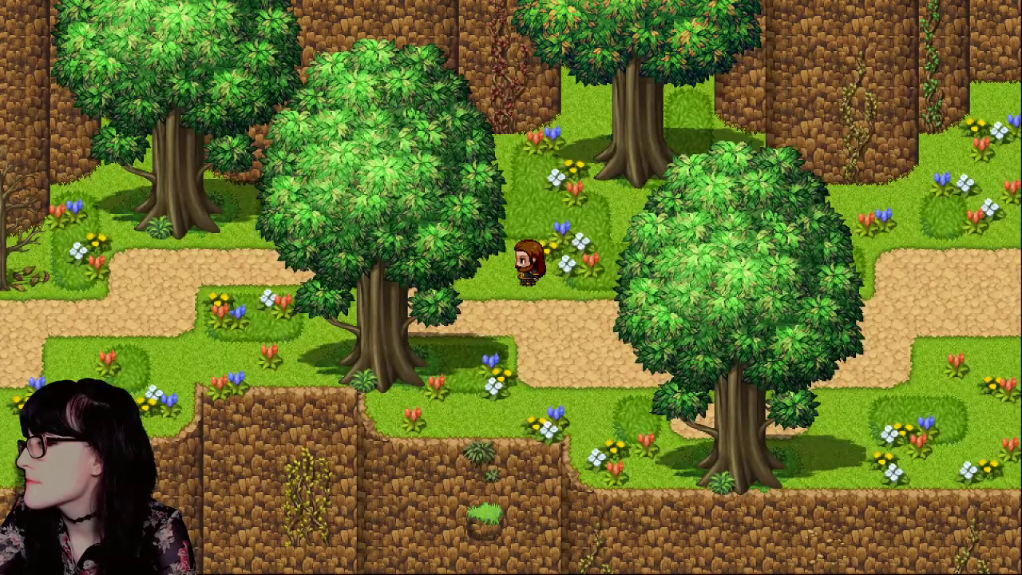
key(Left)
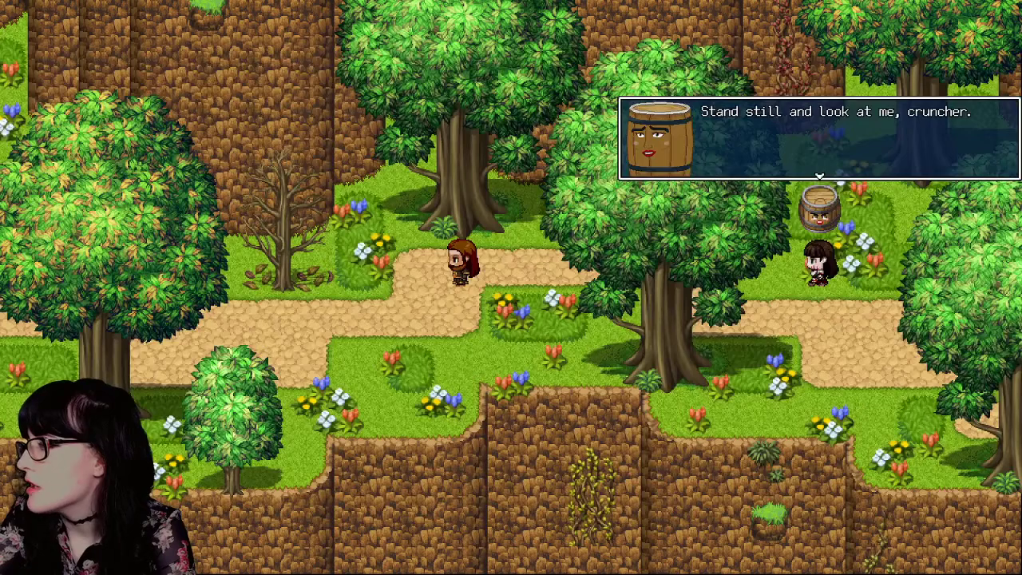
Step: End the barrel's dialogue and go back to the title screen for another run
key(Return)
key(Escape)
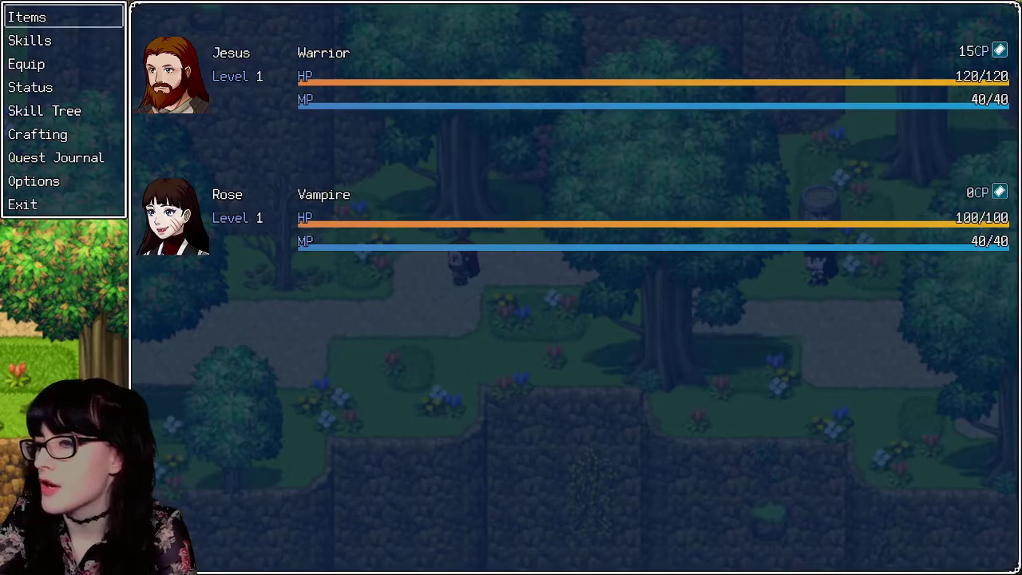
key(Up)
key(Return)
key(Return)
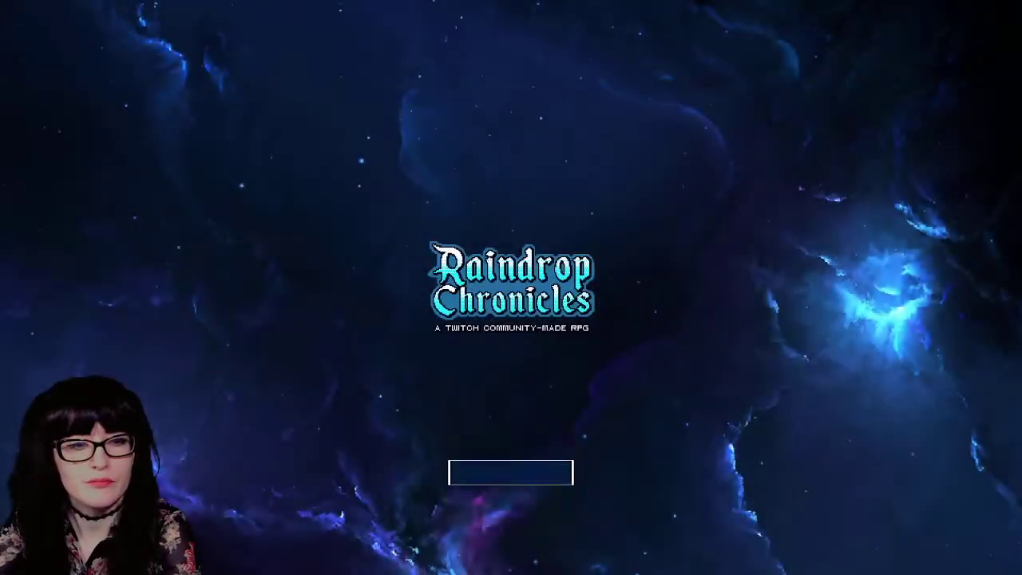
Step: Continue from the Silent Haven save and head west to review the whole cutscene once more
key(Return)
key(Return)
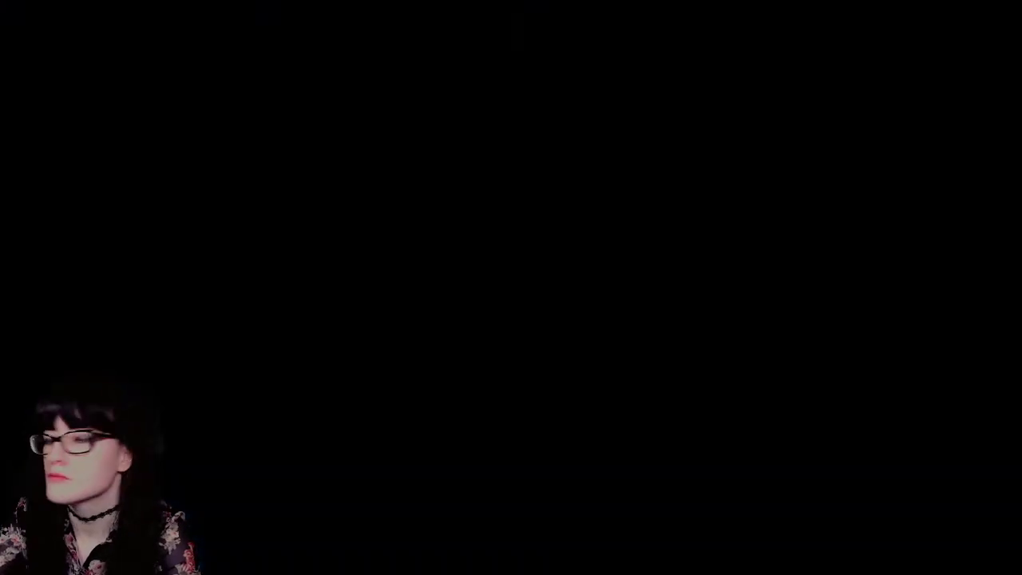
key(Left)
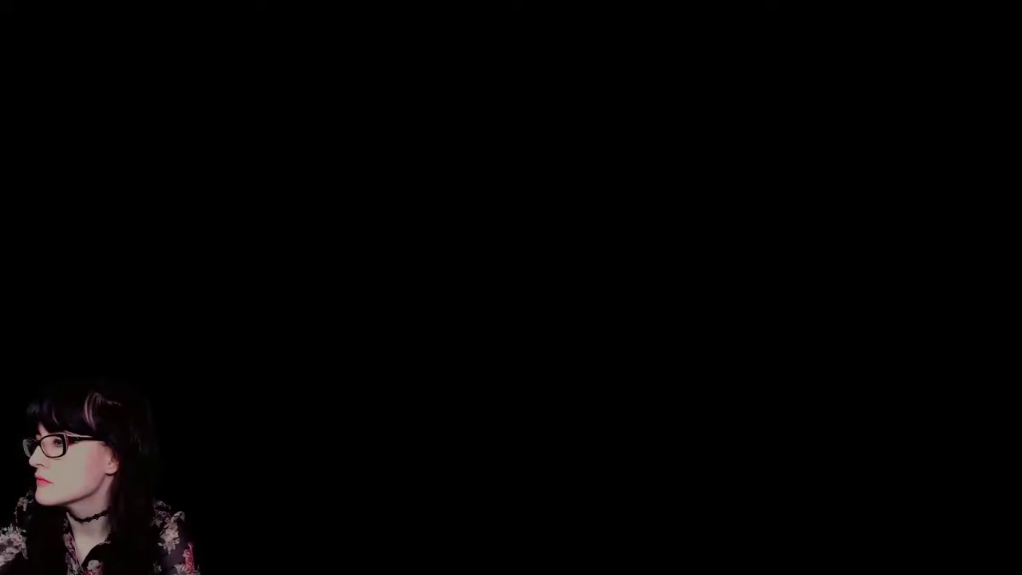
key(Left)
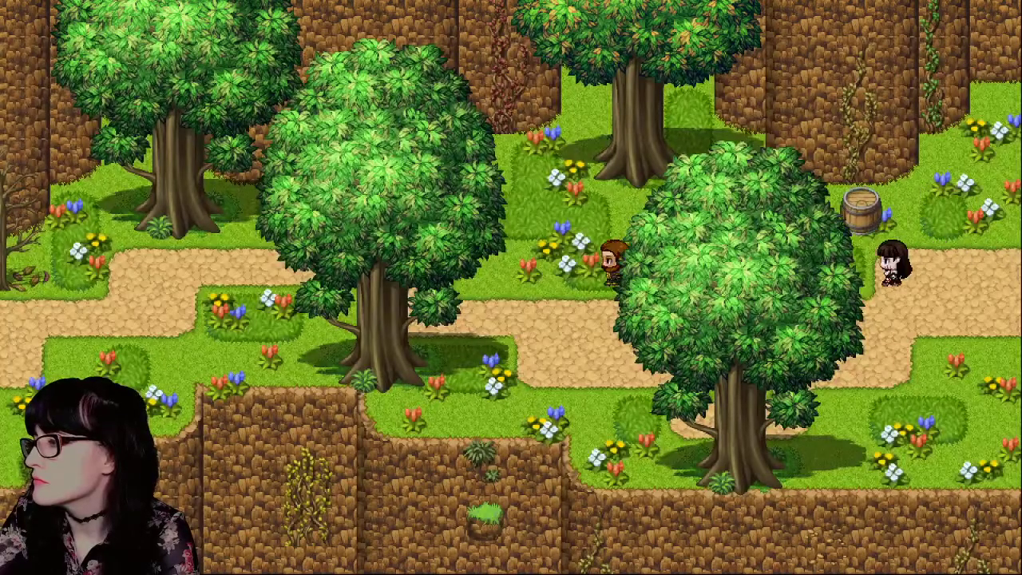
key(Left)
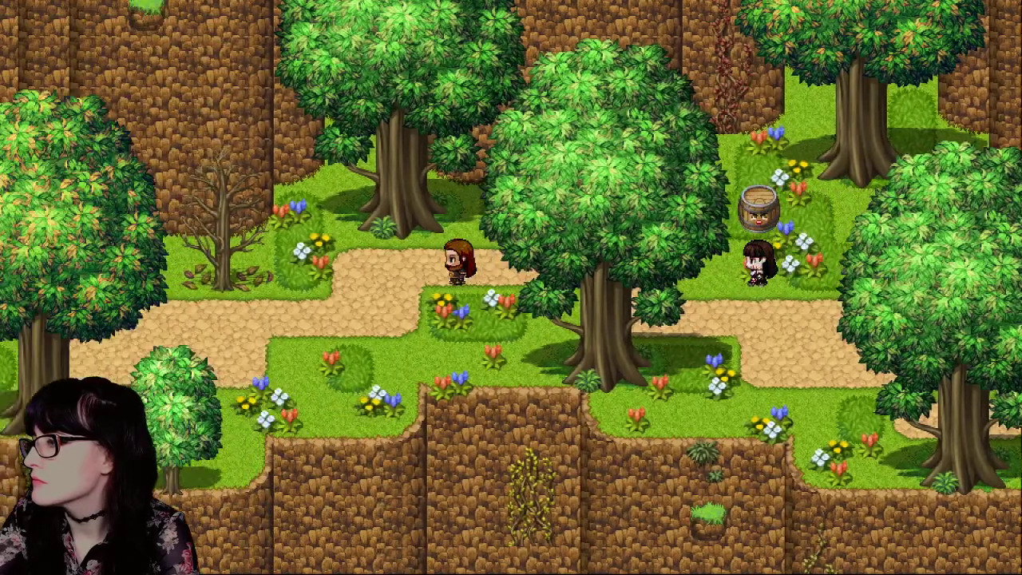
key(Return)
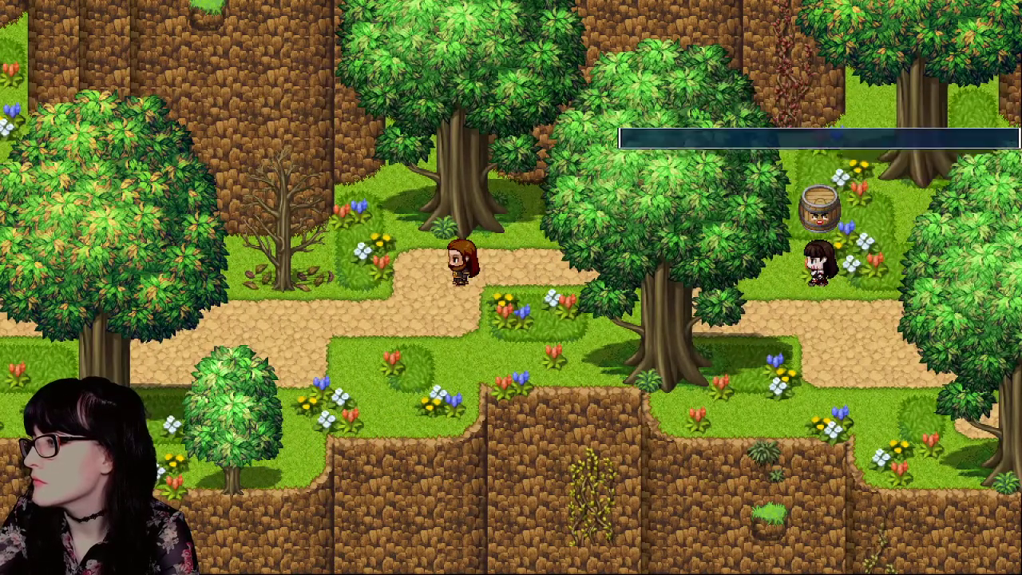
Step: Leave the finished cutscene run and return to the title screen
key(Escape)
key(Up)
key(Return)
key(Return)
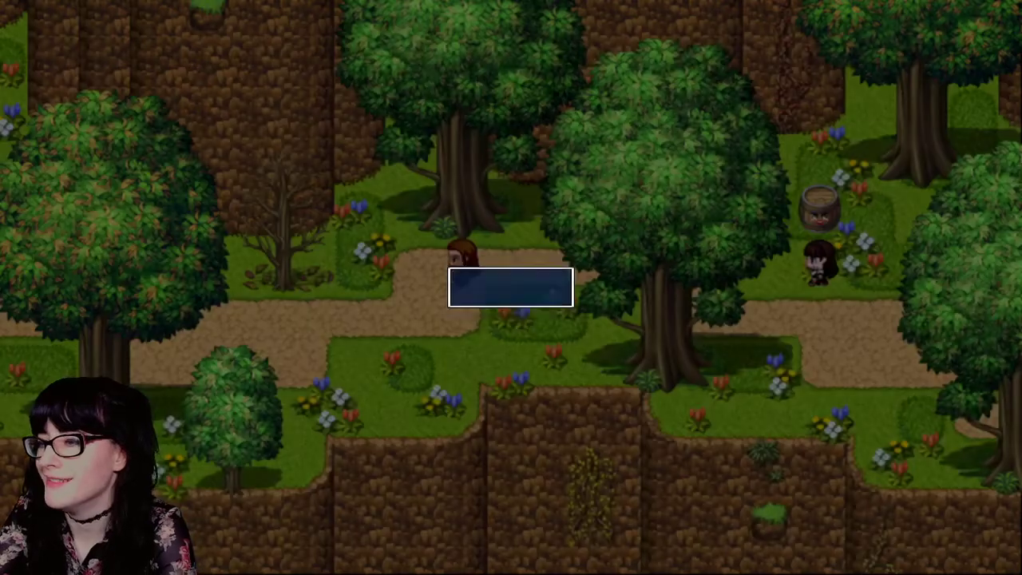
Step: Load the File 5 Silent Haven save and pace back and forth across the rope bridge to check how the companion follows
key(Return)
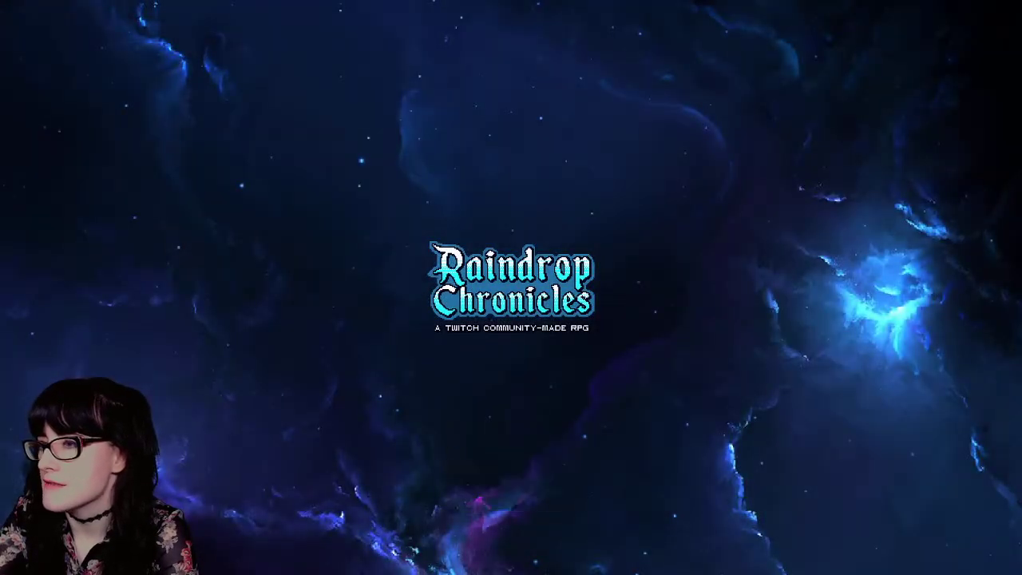
key(Return)
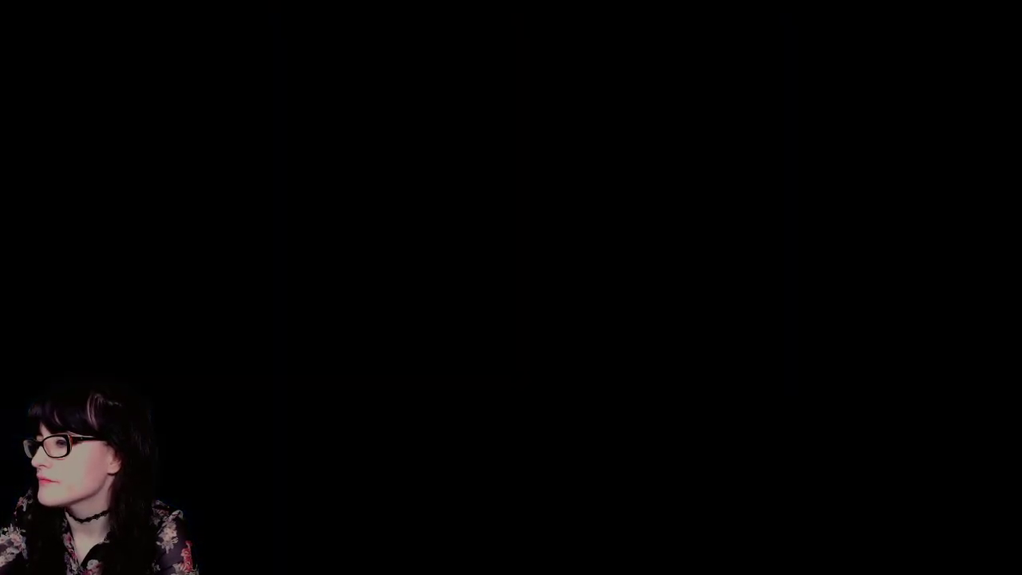
key(Right)
key(Left)
key(Right)
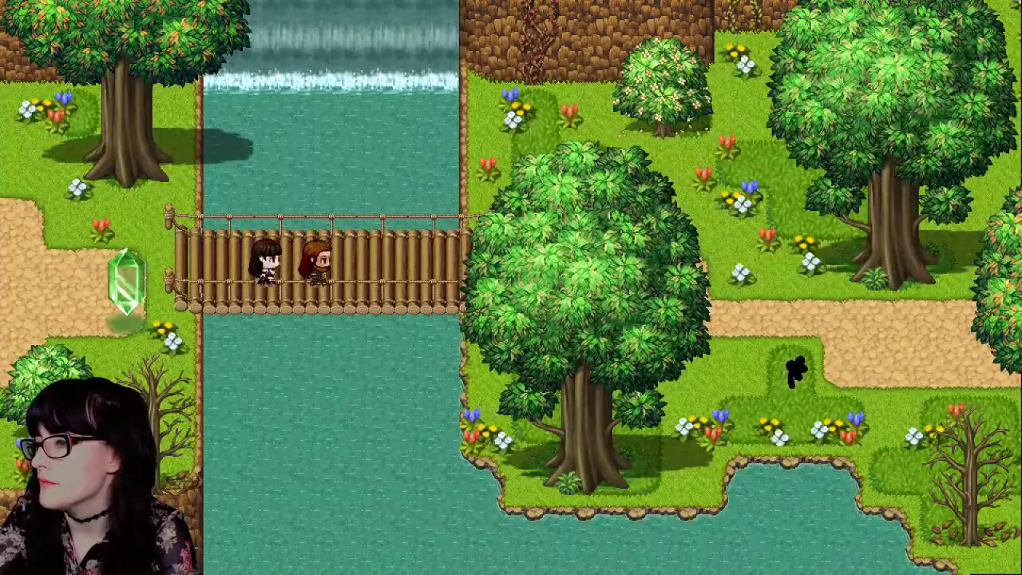
key(Left)
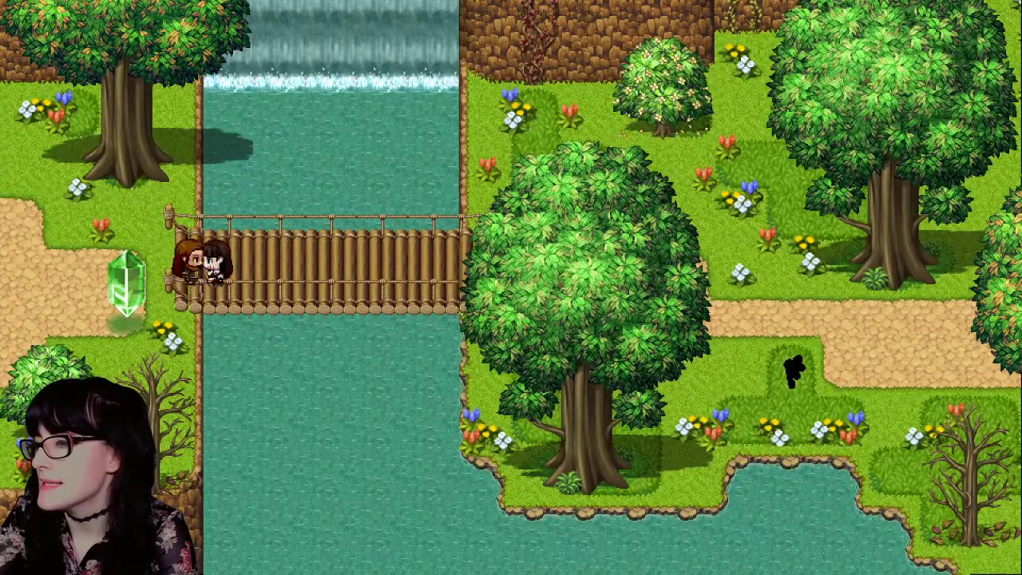
key(Right)
key(Left)
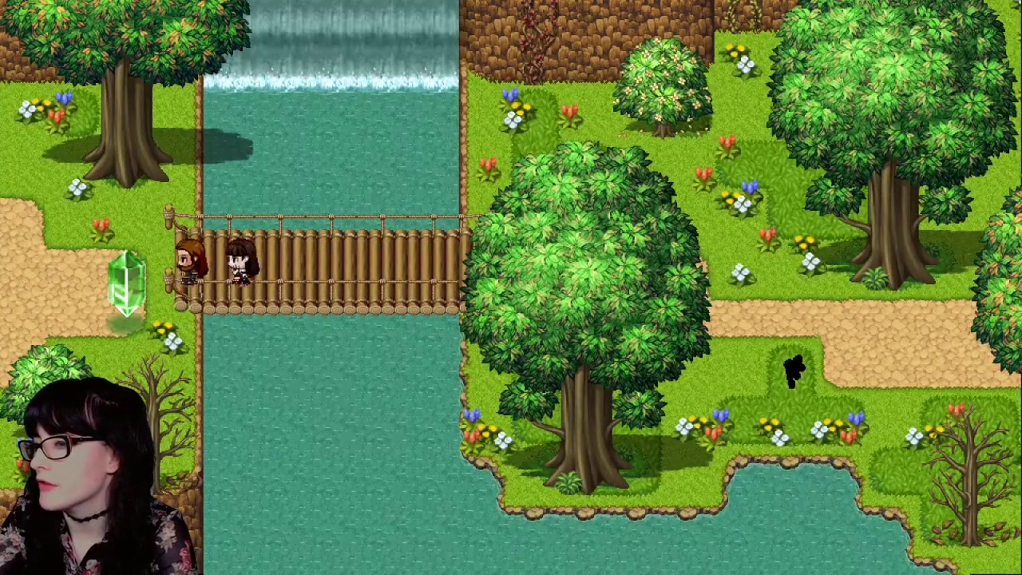
key(Right)
key(Left)
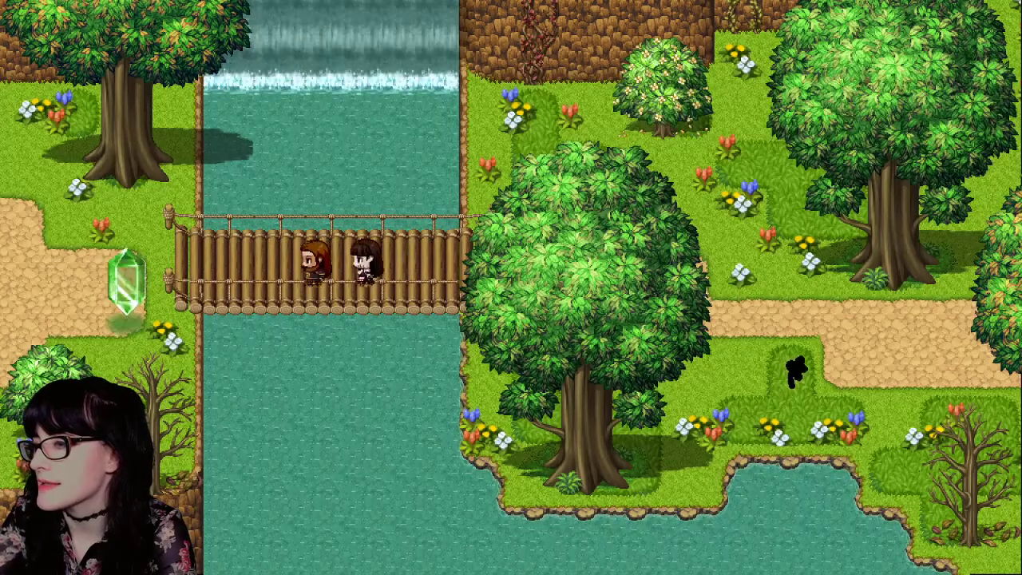
Step: Walk west into the cutscene and watch the characters' movement until the barrel speaks
key(Left)
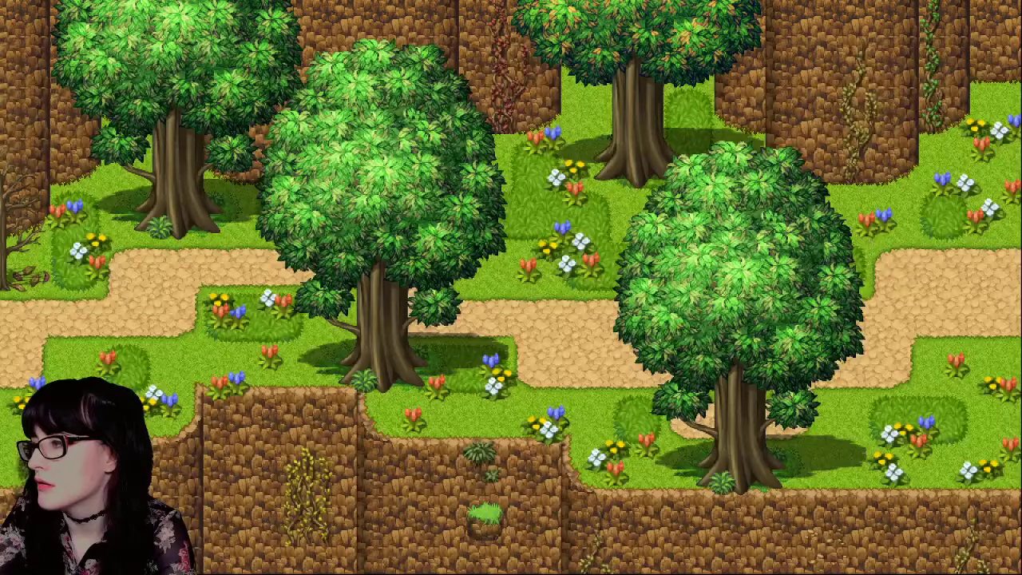
key(Left)
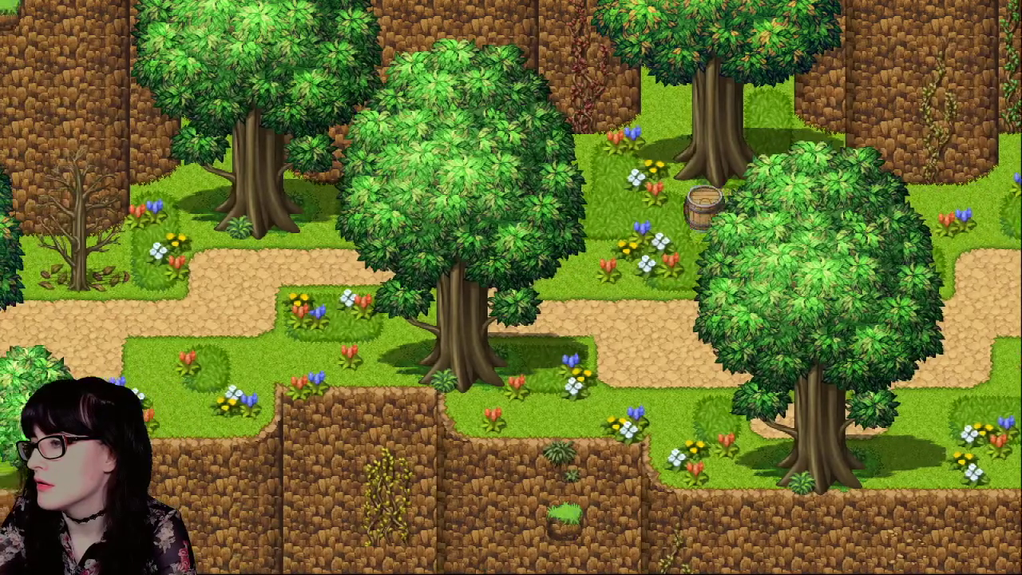
key(Left)
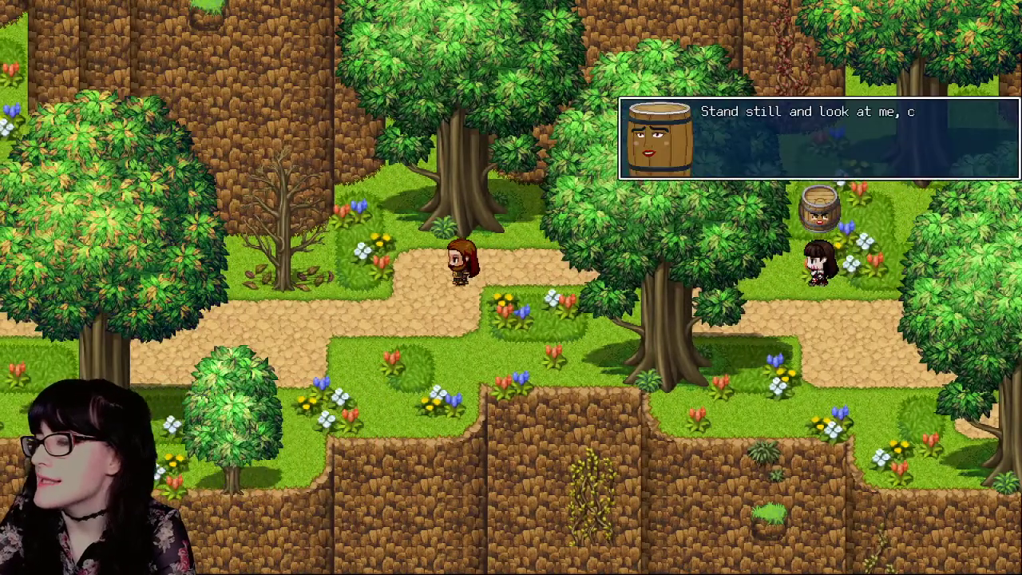
Step: Dismiss the barrel's line and exit to the title screen
key(Return)
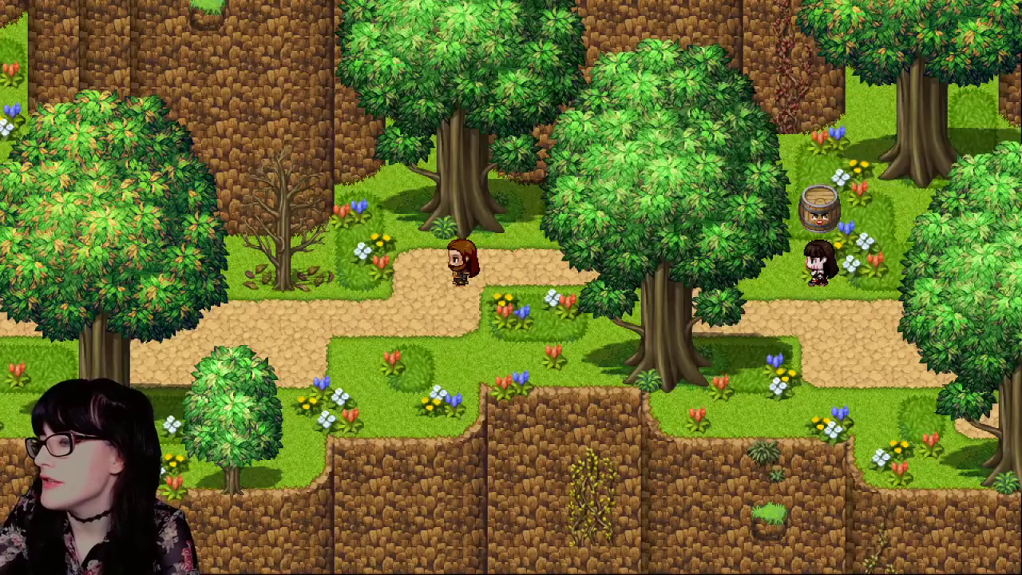
key(Escape)
key(Up)
key(Return)
key(Return)
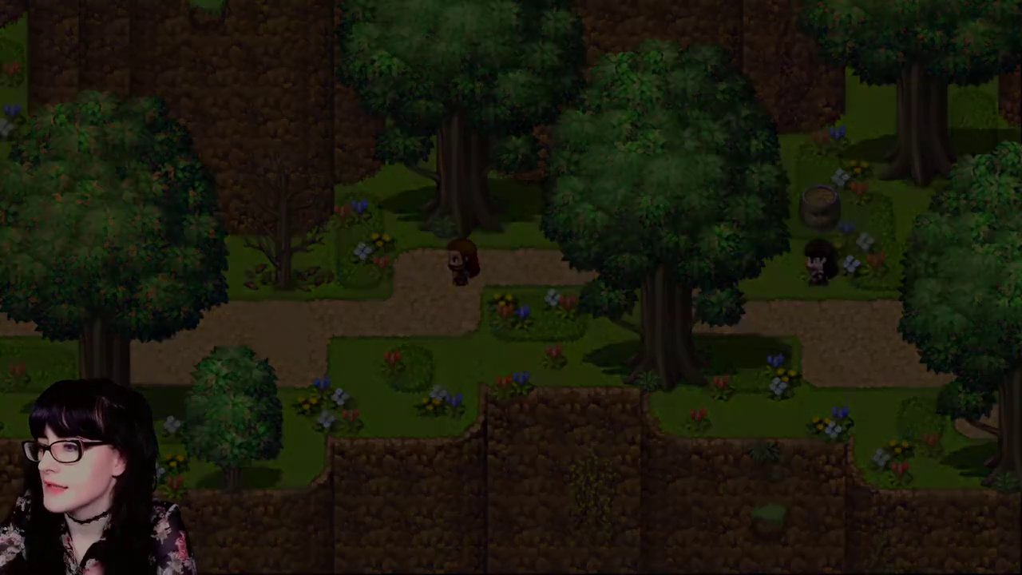
Step: Reload the File 5 save and head west across the bridge for another viewing of the cutscene
key(Return)
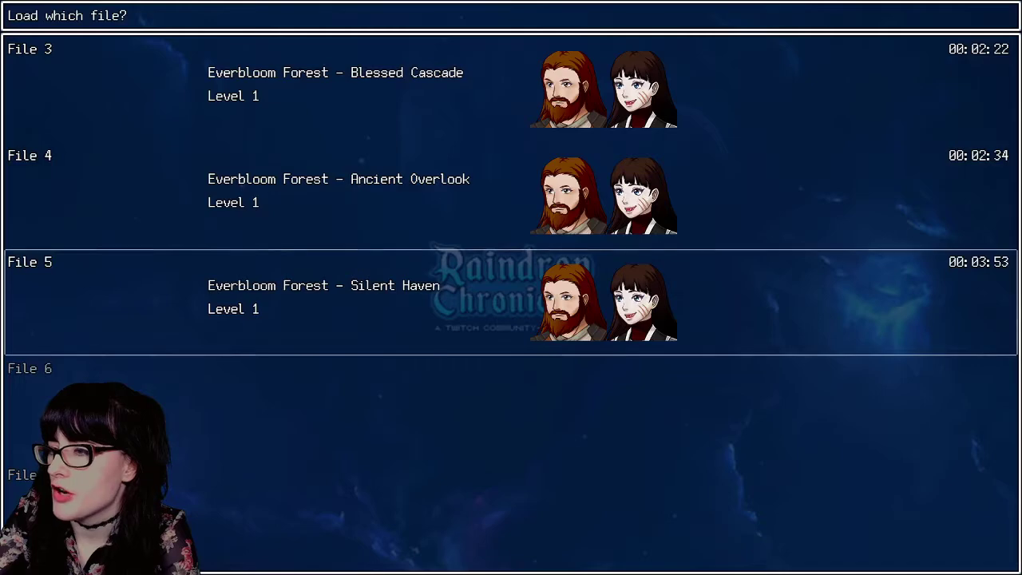
key(Return)
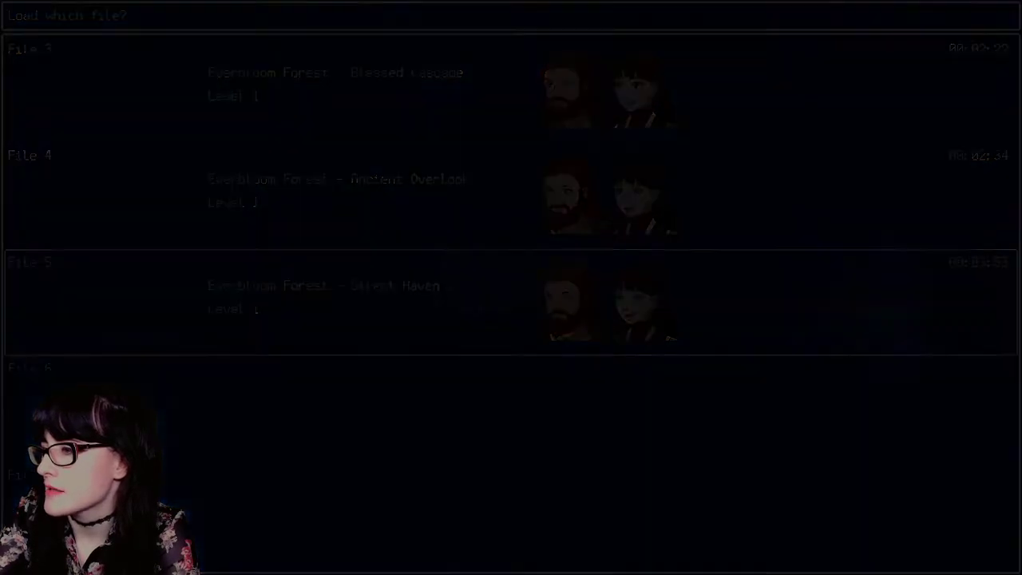
key(Right)
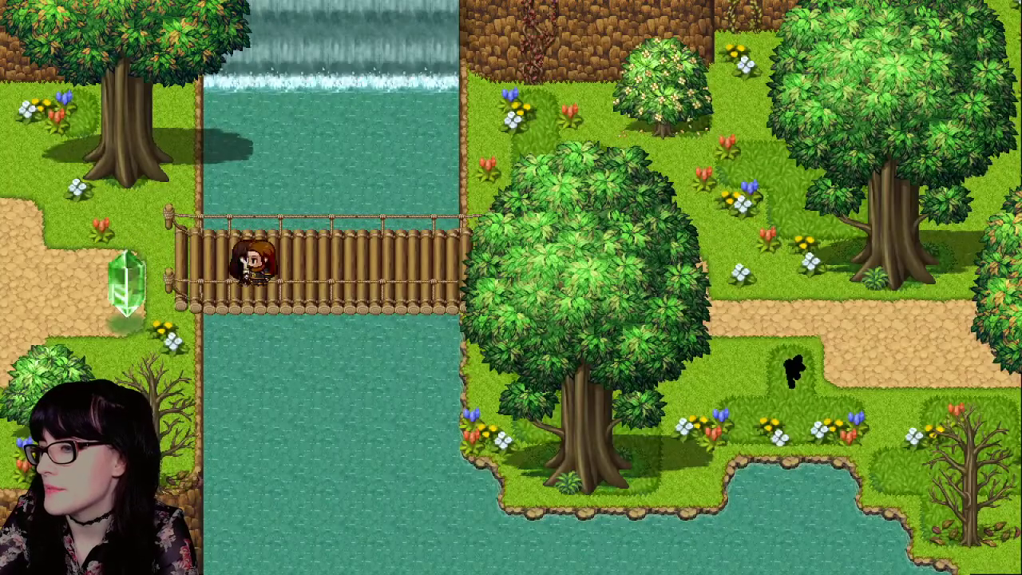
key(Left)
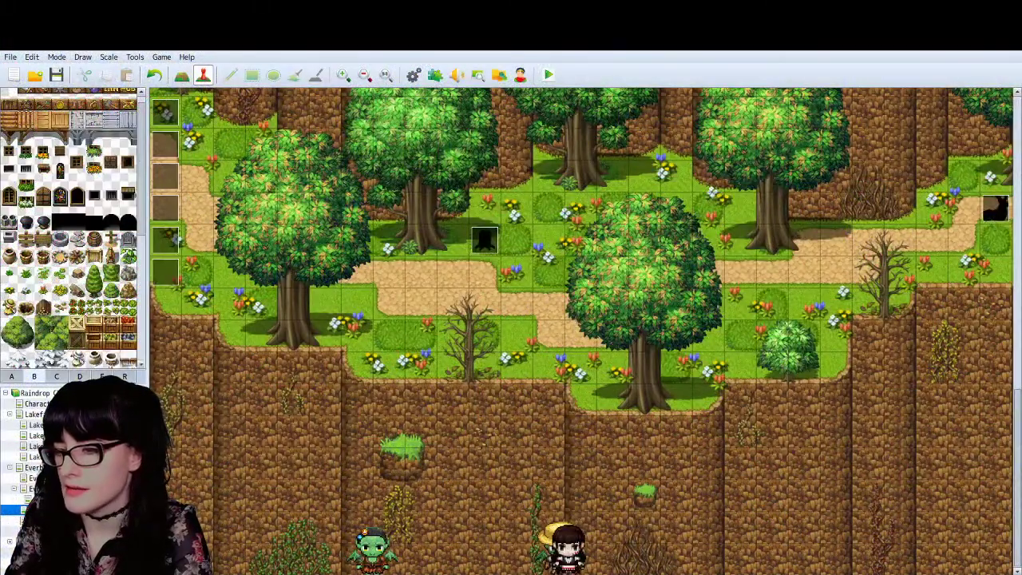
Step: In the map editor, set the wait before the barrel's text in event EV018 to 160 frames, check its other waits and routes, and confirm
double_click(484, 239)
scroll(716, 380, down, 9)
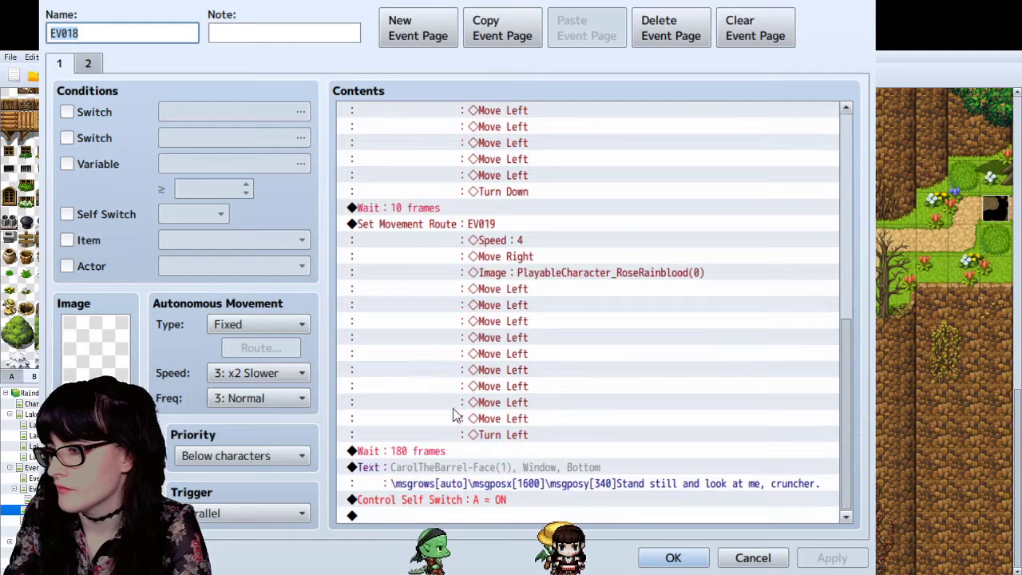
double_click(432, 451)
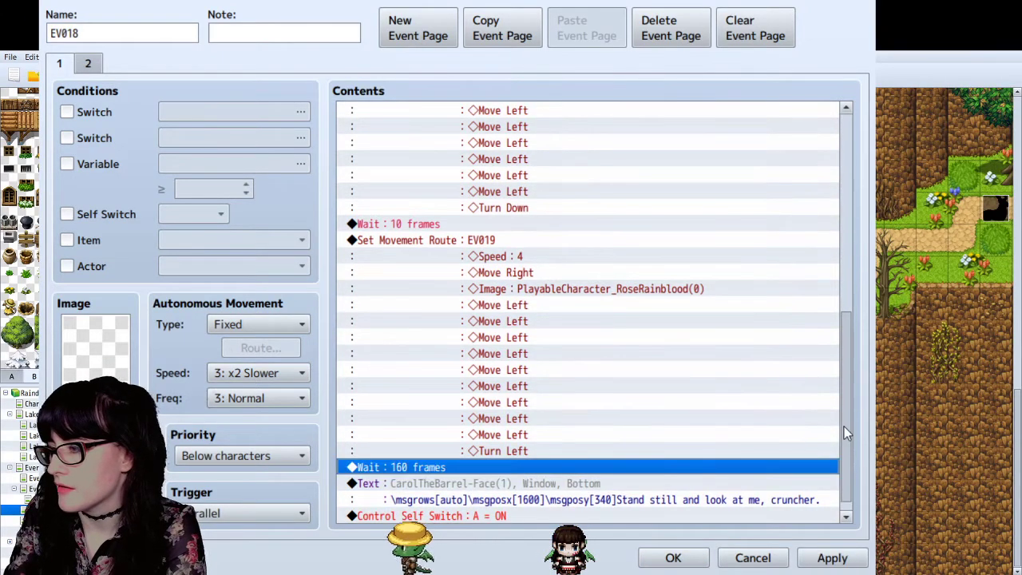
drag(843, 427, 839, 194)
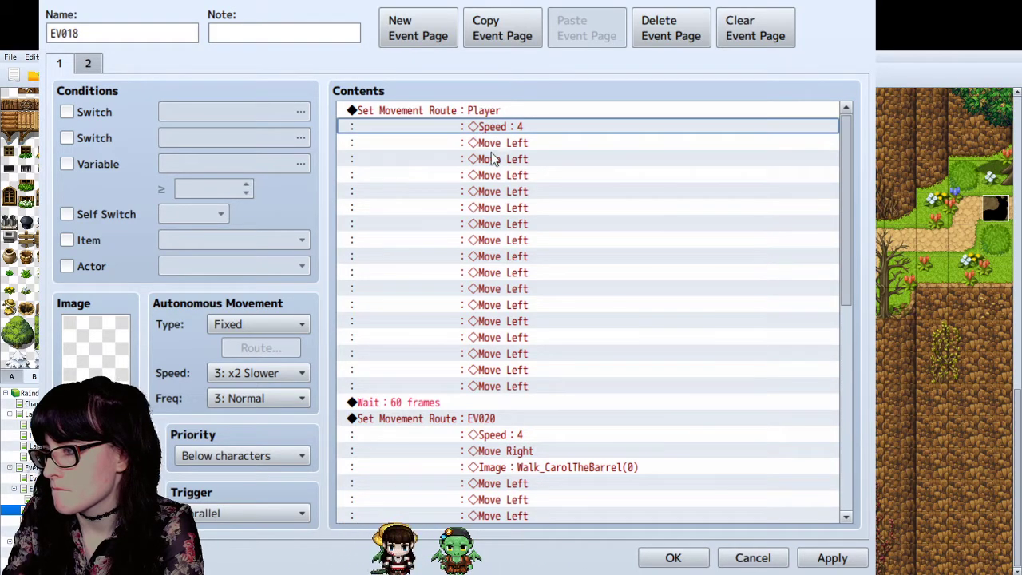
click(435, 404)
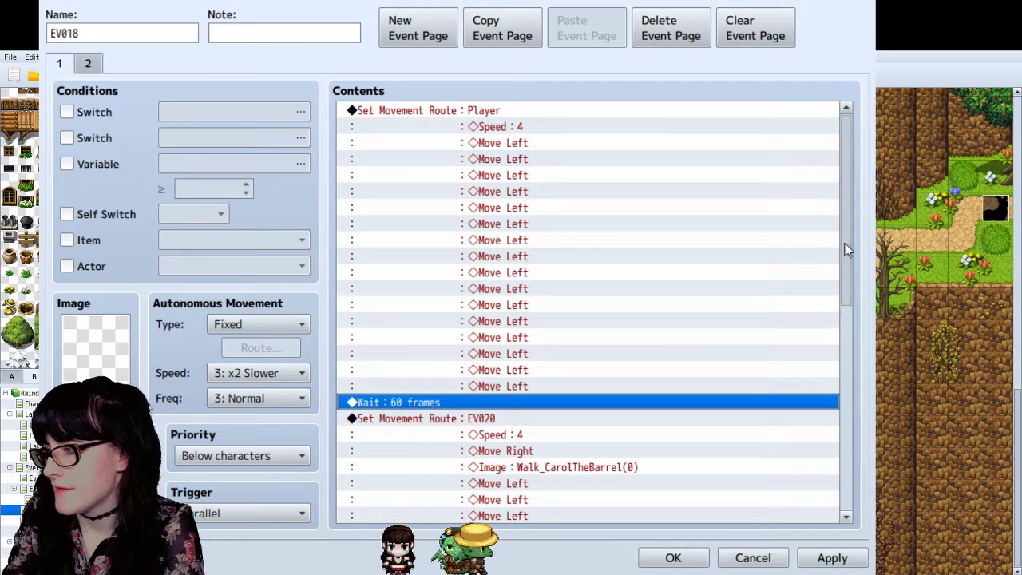
drag(844, 246, 826, 217)
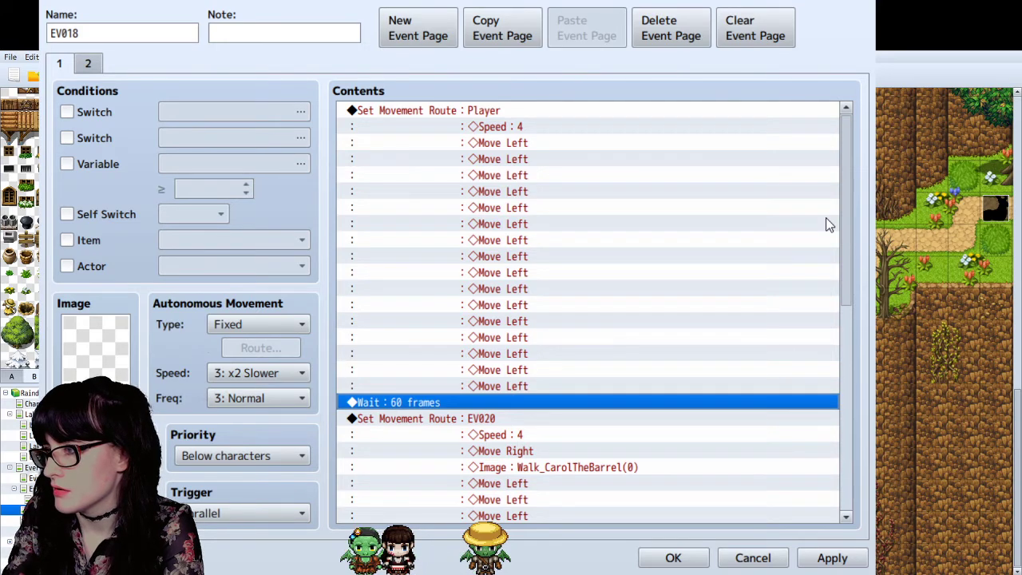
scroll(826, 217, down, 9)
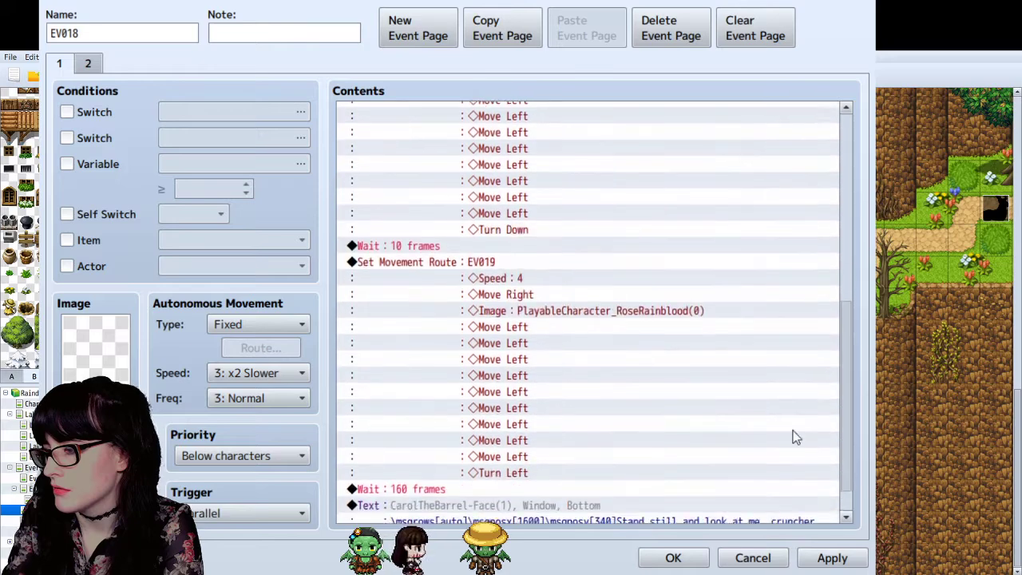
click(664, 562)
Step: Start a new playtest and load the File 5 save to watch the cutscene with the shortened wait
click(548, 76)
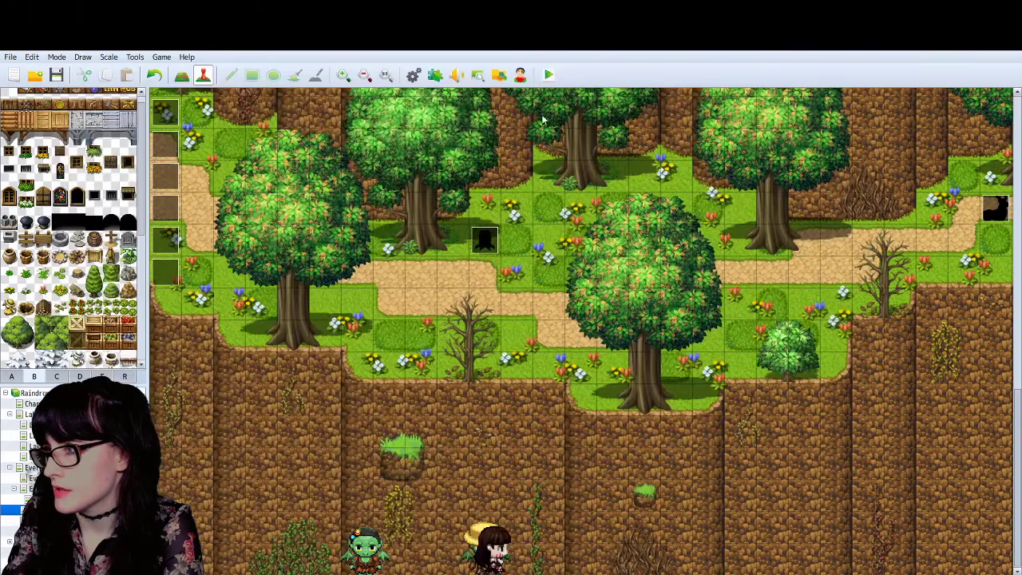
click(117, 62)
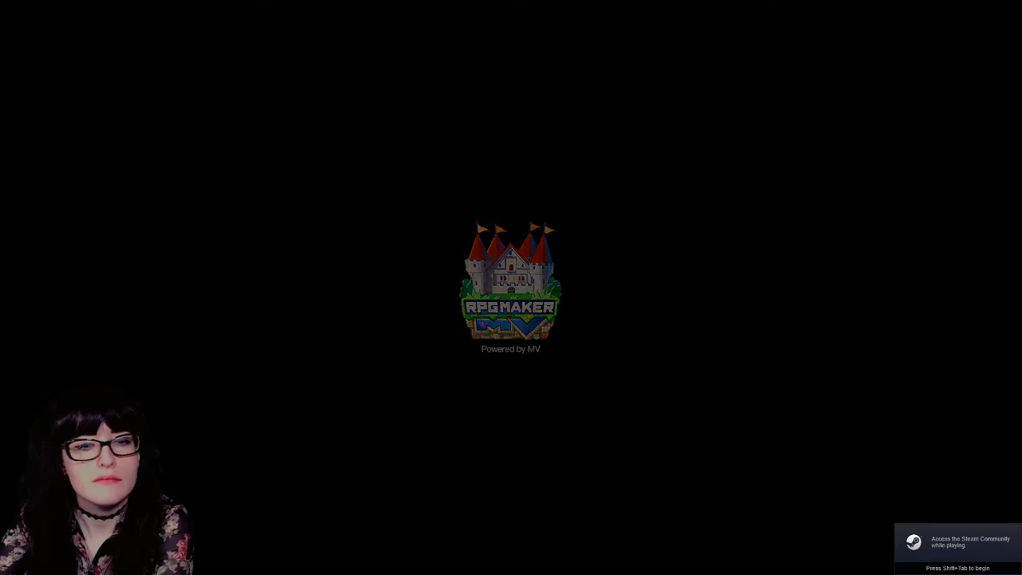
key(Return)
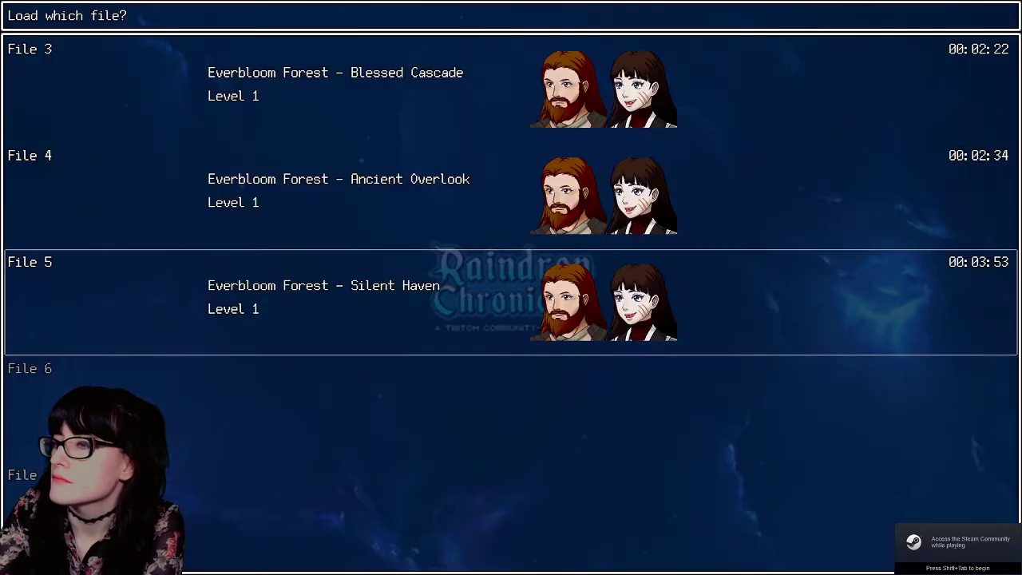
key(Return)
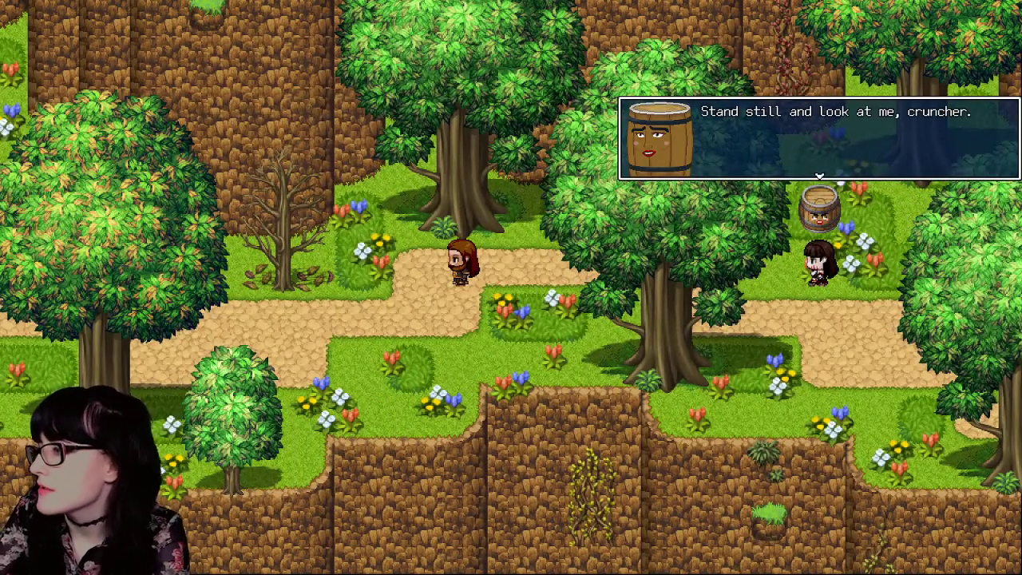
Step: Close the barrel's message and quit this playtest run to the title screen
key(Return)
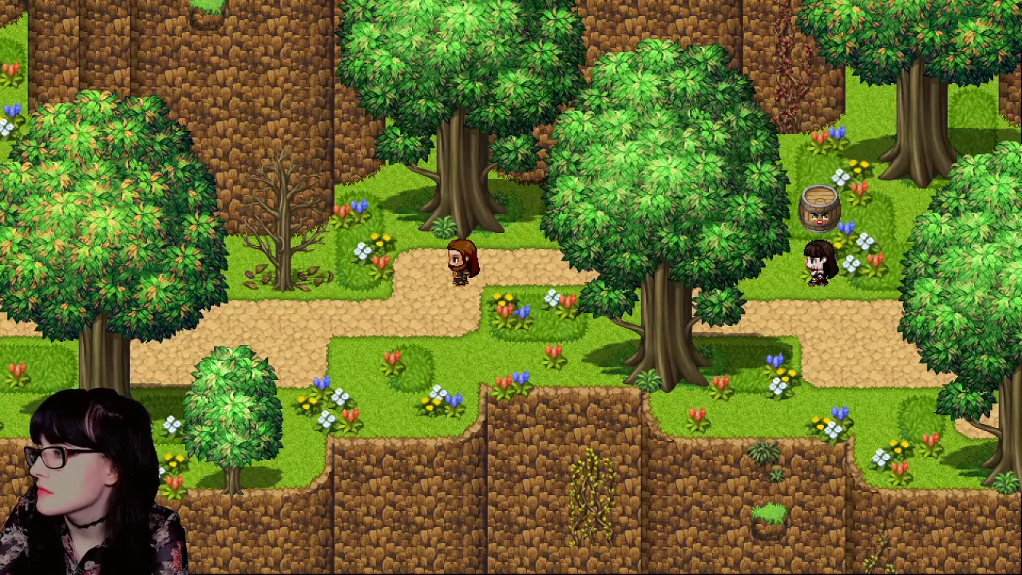
key(Escape)
key(Up)
key(Return)
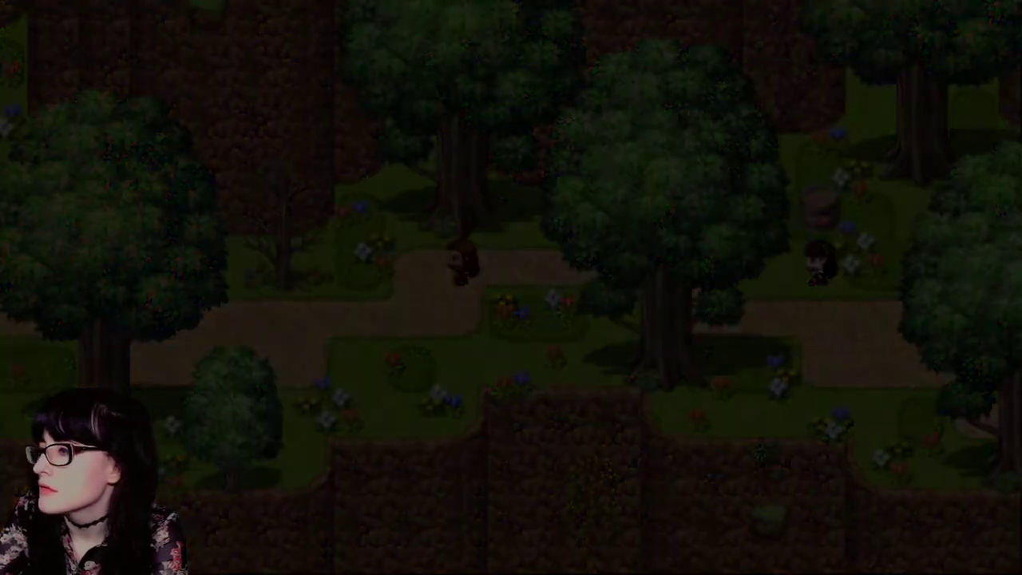
Step: Continue from the Silent Haven save and walk west to recheck the cutscene's timing up to the barrel's line
key(Return)
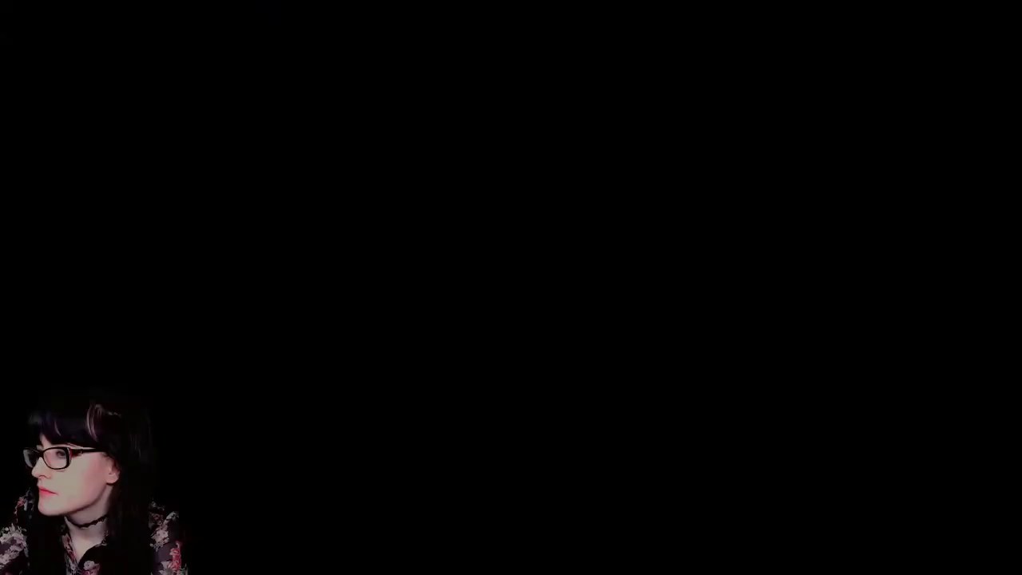
key(Left)
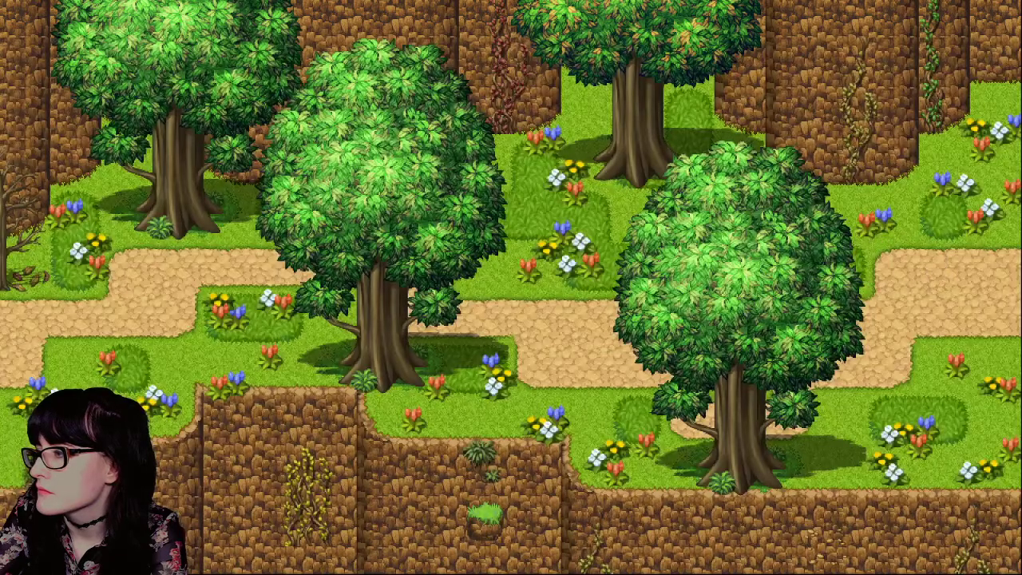
key(Left)
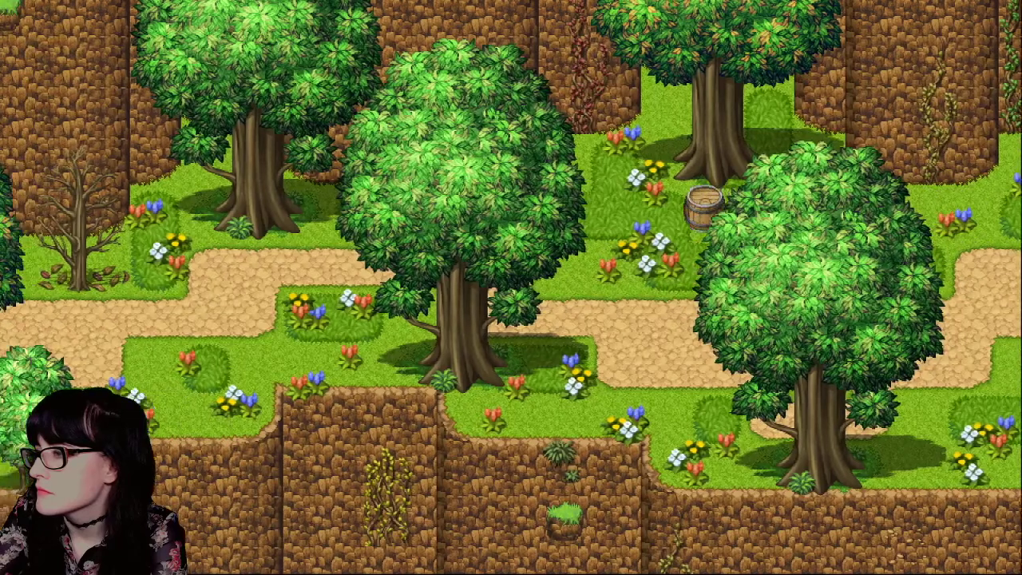
key(Left)
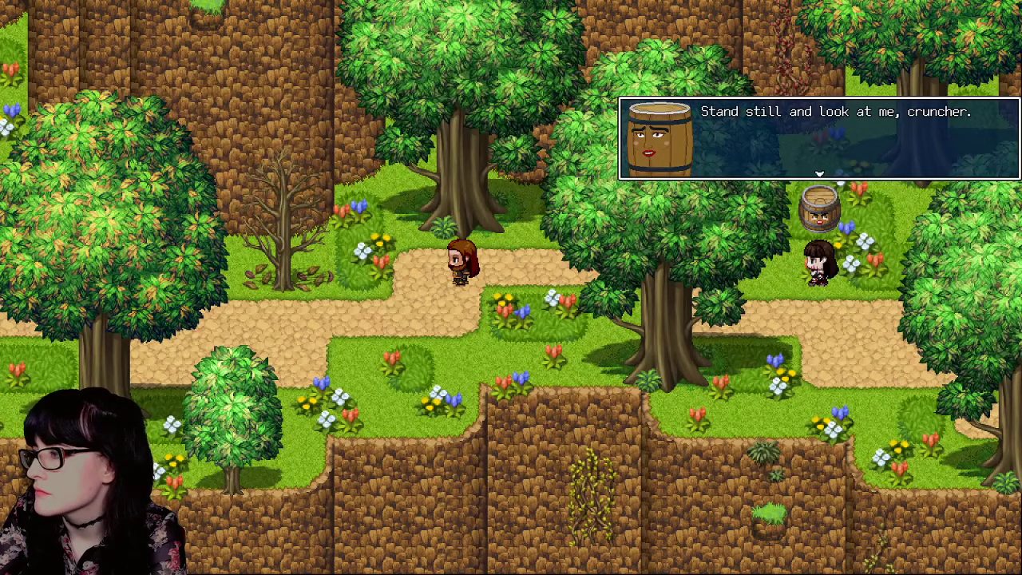
Step: Dismiss the barrel's line, open the game menu, and back out to the forest map
key(Return)
key(Escape)
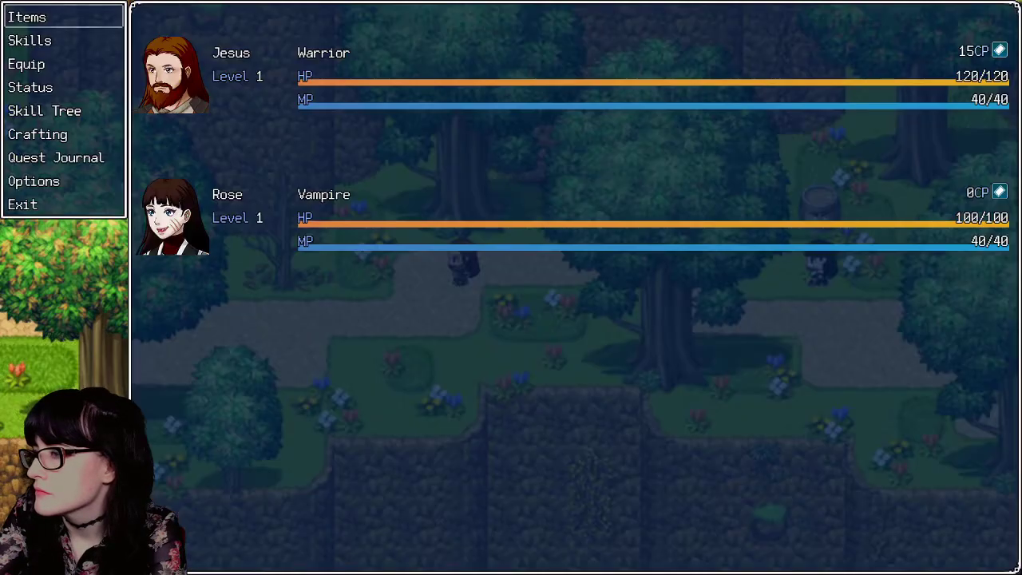
key(Up)
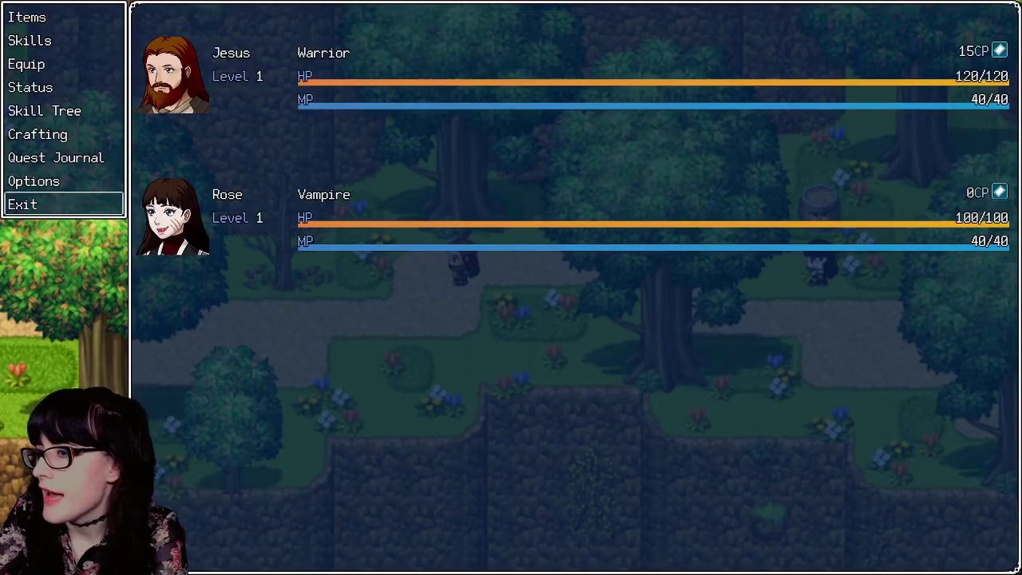
key(Escape)
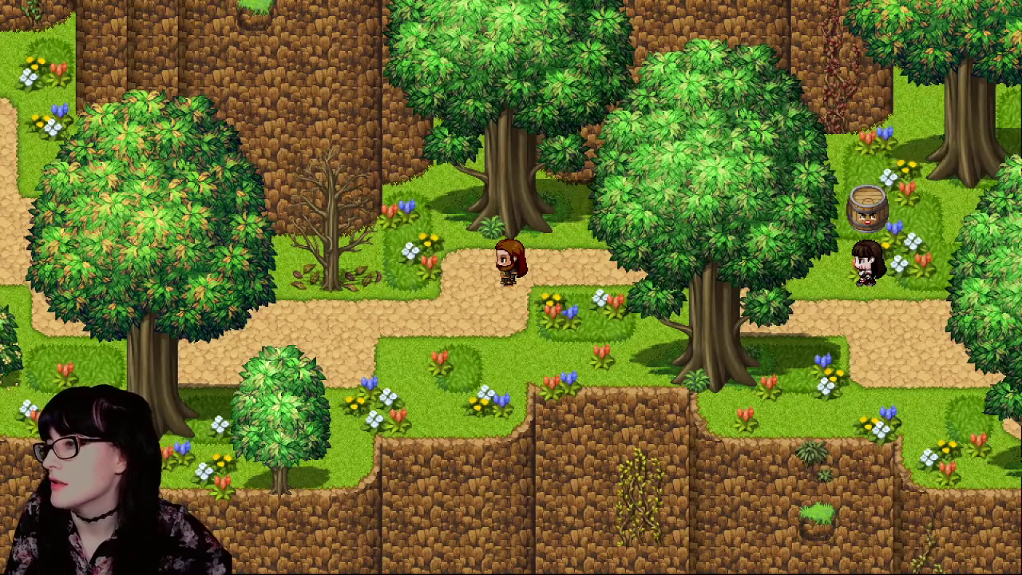
Step: Quit the current run to the title screen and continue from the File 5 Silent Haven save
key(Escape)
key(Up)
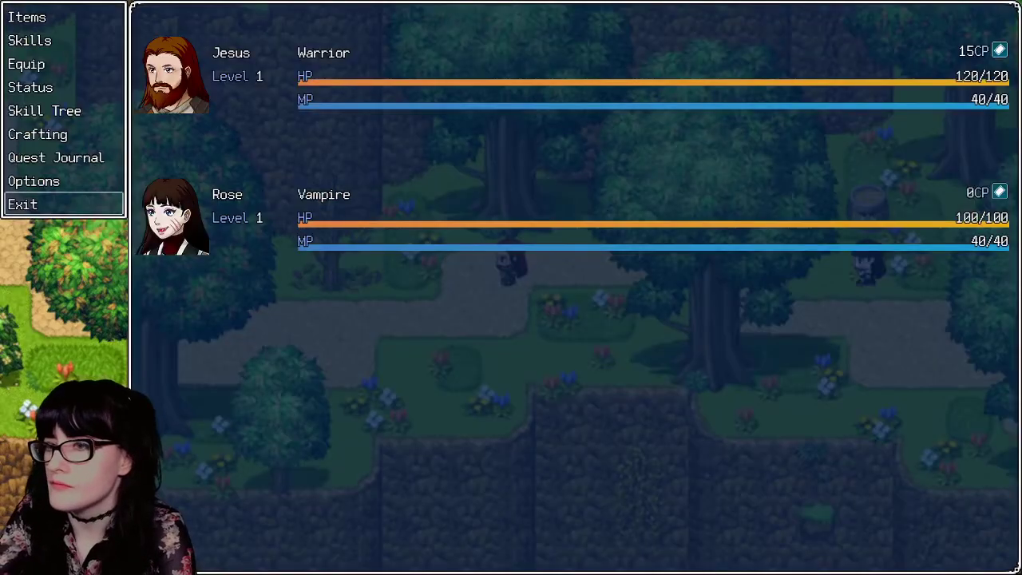
key(Return)
key(Return)
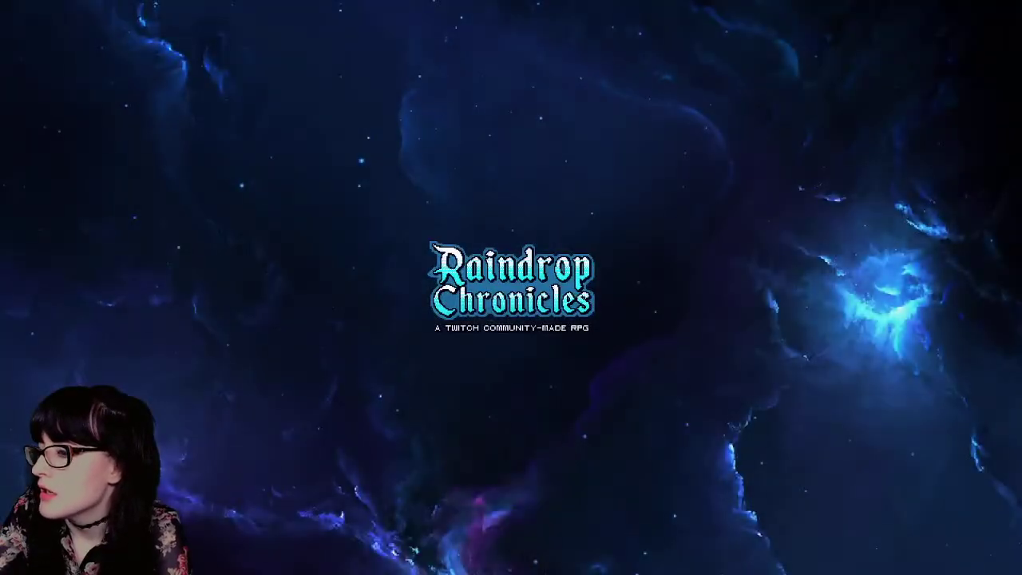
key(Return)
key(Return)
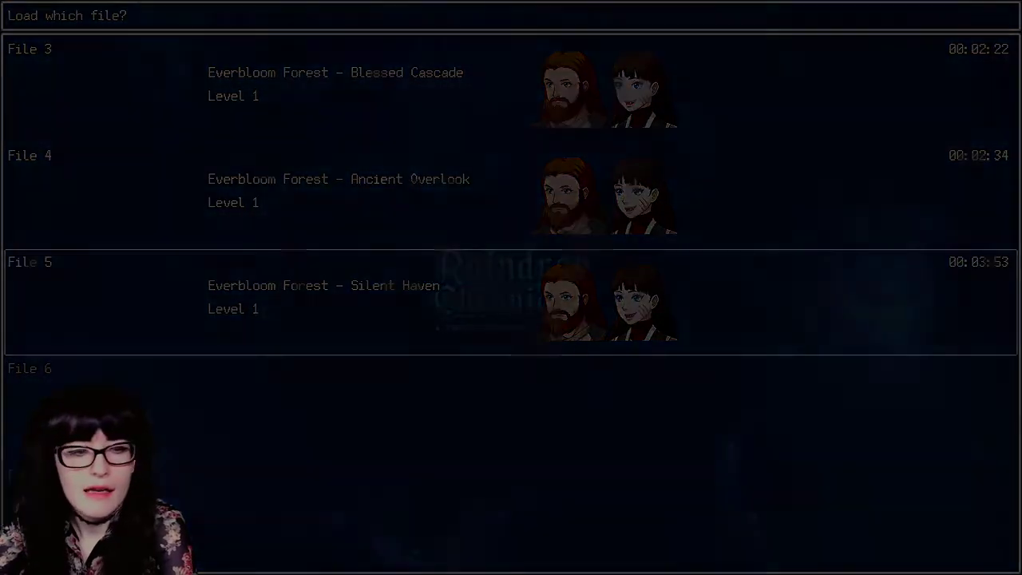
Step: Walk west to replay the cutscene through the barrel's "Stand still and look at me, cruncher." line and dismiss it
key(Left)
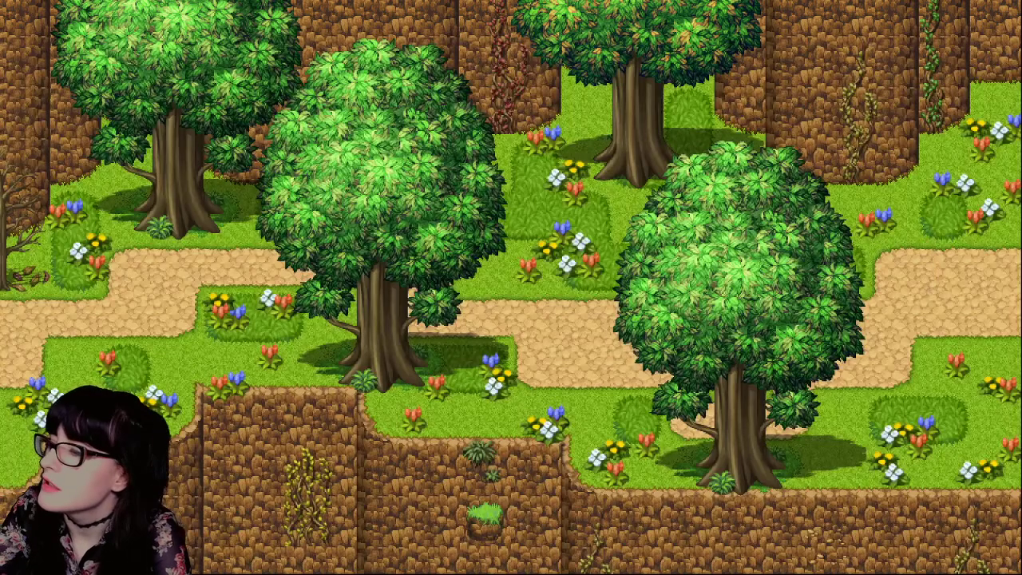
key(Left)
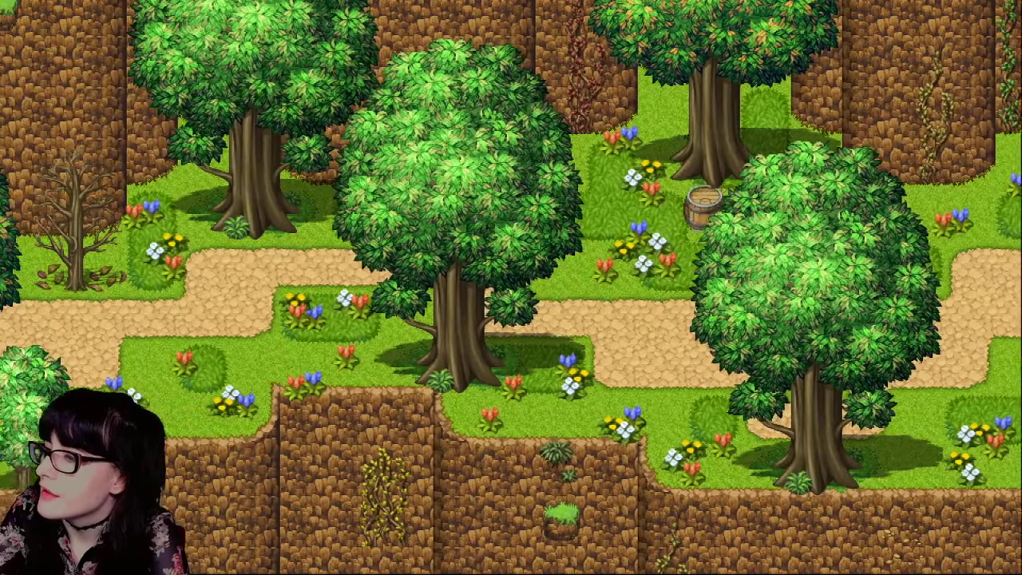
key(Left)
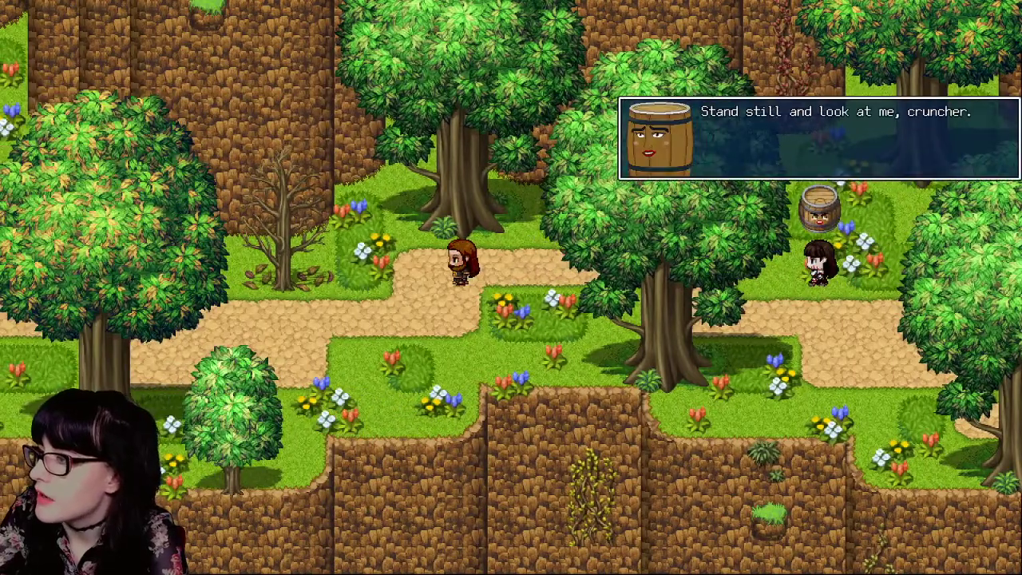
key(Return)
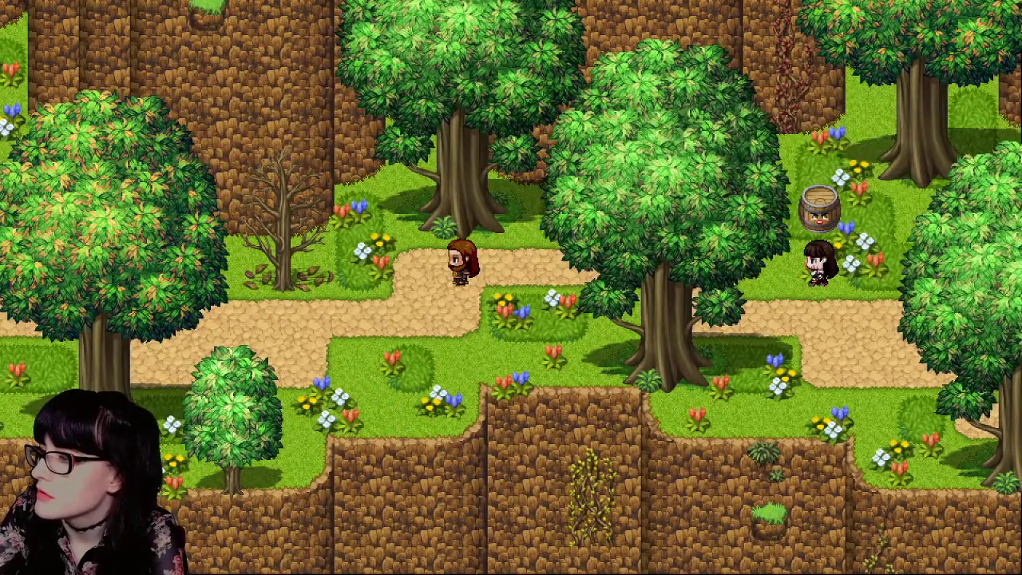
Step: Exit the run through the game menu and load the File 5 save once more
key(Escape)
key(Up)
key(Return)
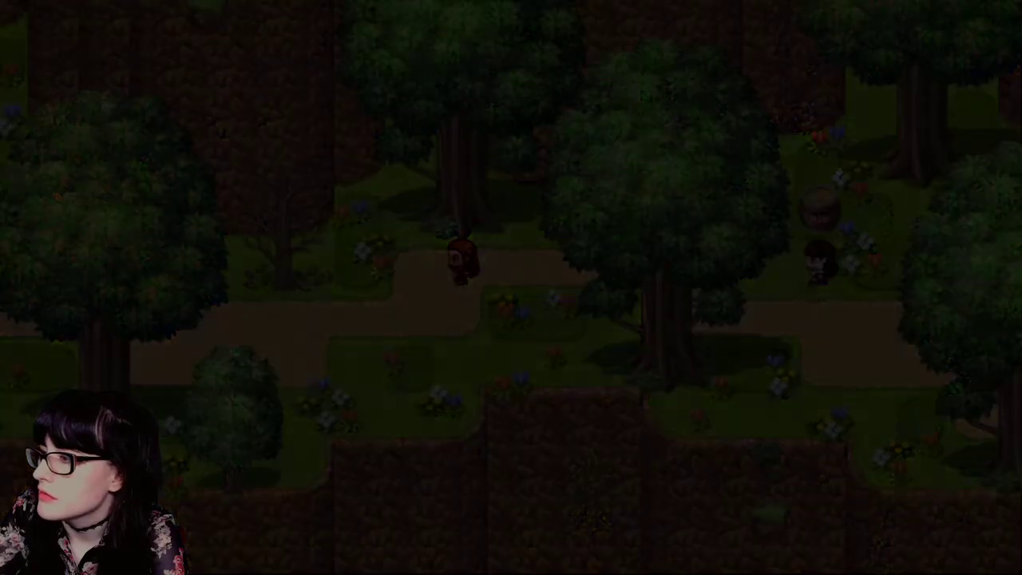
key(Return)
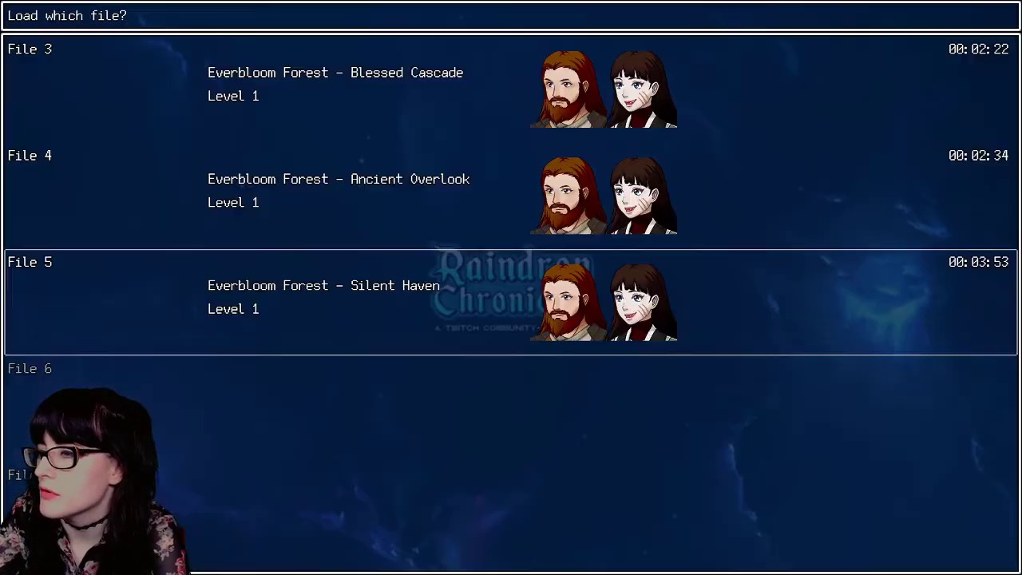
key(Return)
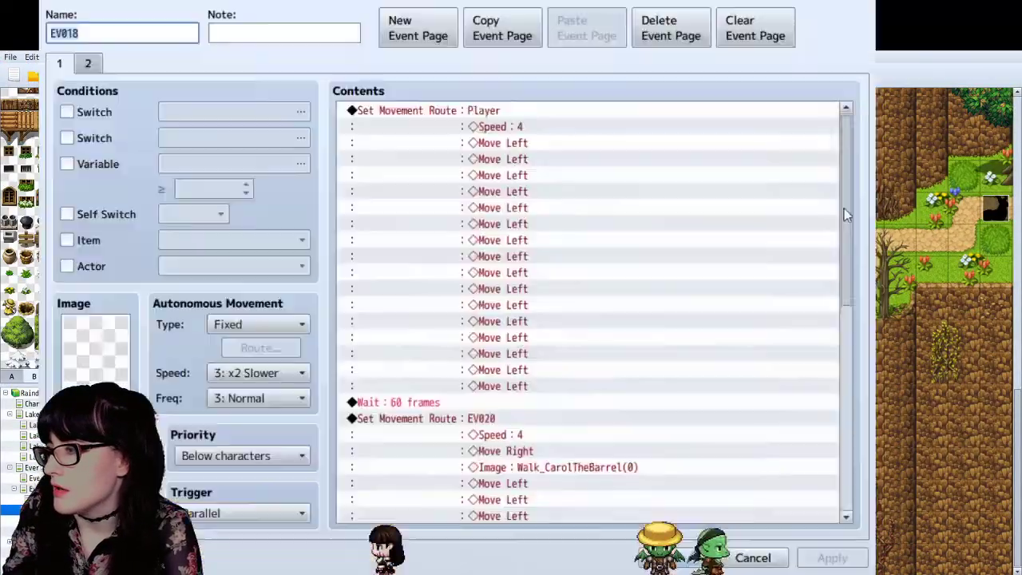
Step: Switch to the draw.io dialogue flowchart and replace the mean-name placeholder in the barrel's B1 box with "cruncher."
drag(844, 208, 831, 431)
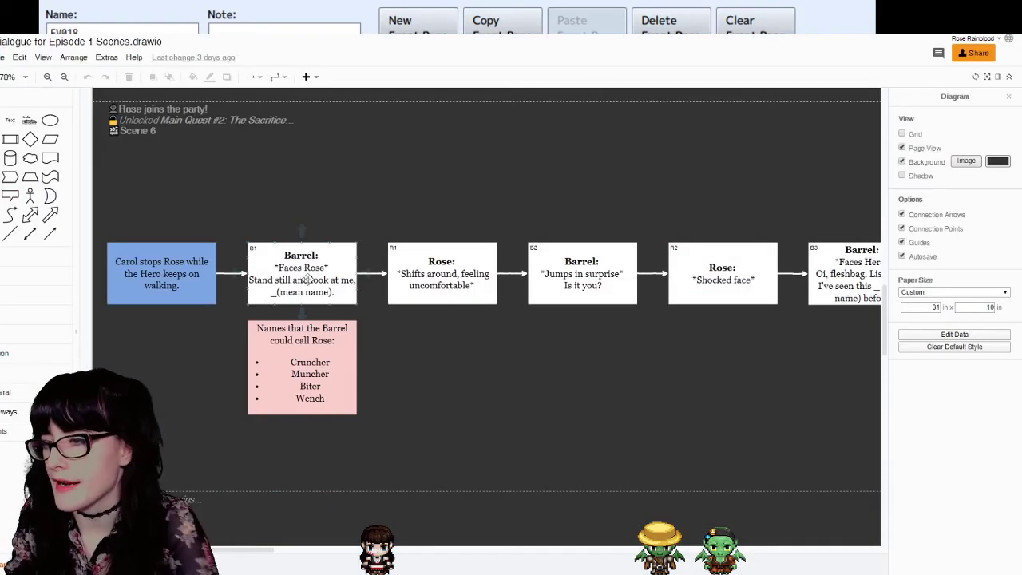
double_click(289, 294)
drag(276, 292, 329, 294)
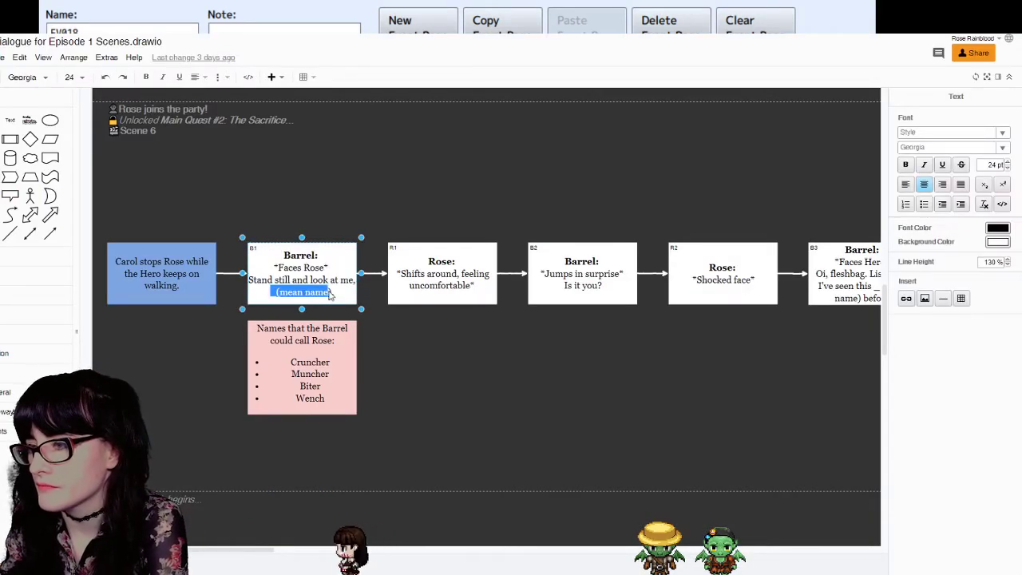
text(cruncher.)
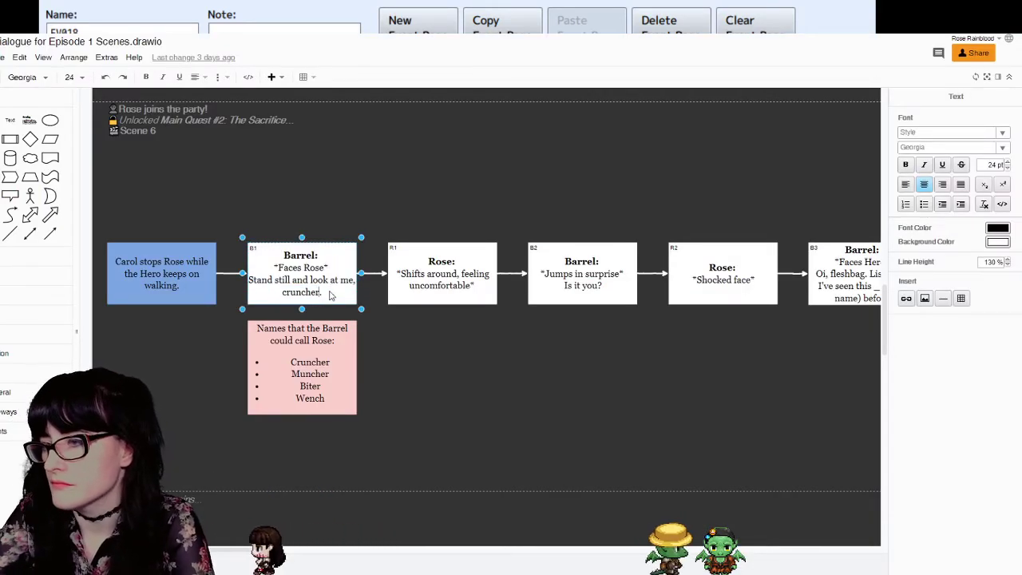
Step: Delete the pink note listing names the barrel could call Rose from the flowchart
click(409, 351)
click(319, 358)
key(Delete)
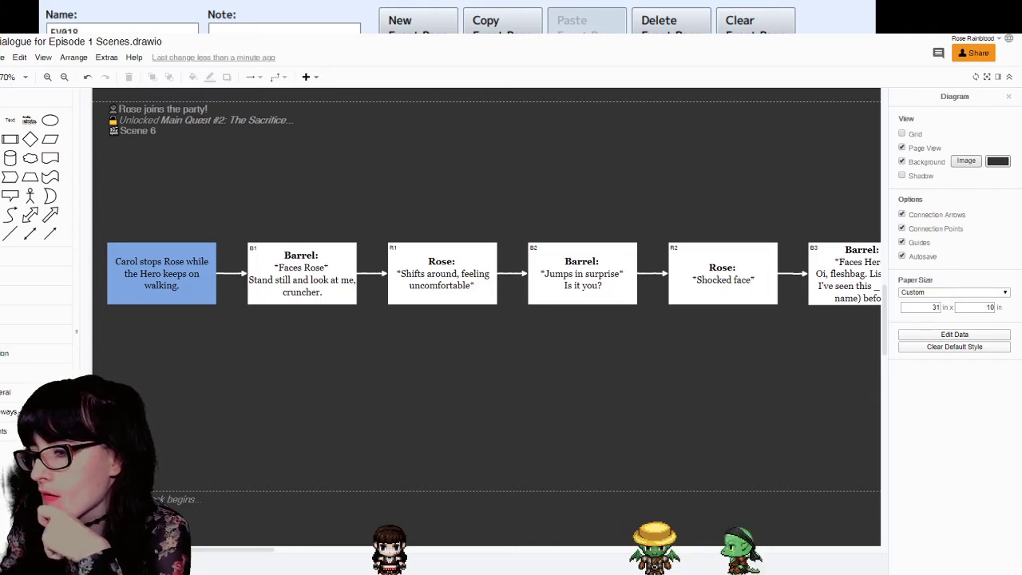
Step: In EV018, duplicate the barrel's message above the self switch command and edit it into Rose's "..." line with RoseRainblood-Face(0) and msgposy 380
key(alt+Tab)
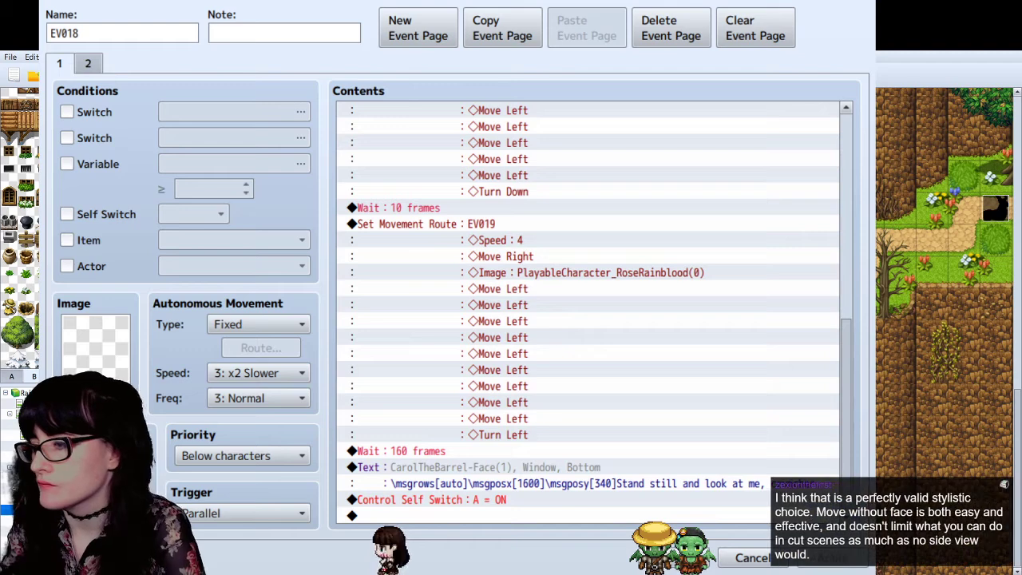
click(448, 483)
key(ctrl+c)
click(432, 515)
key(ctrl+v)
click(444, 483)
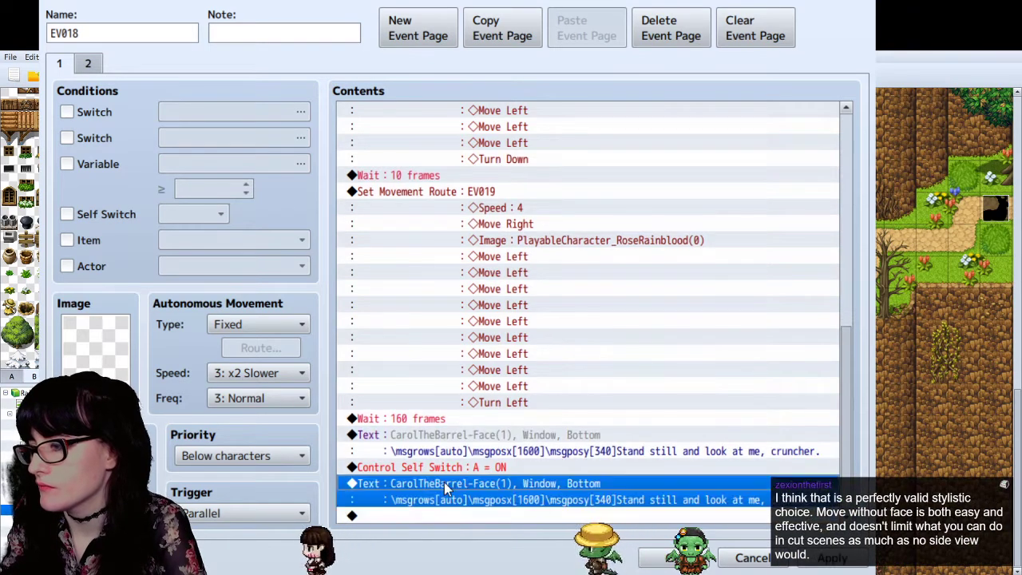
key(ctrl+x)
click(466, 500)
key(ctrl+v)
double_click(471, 492)
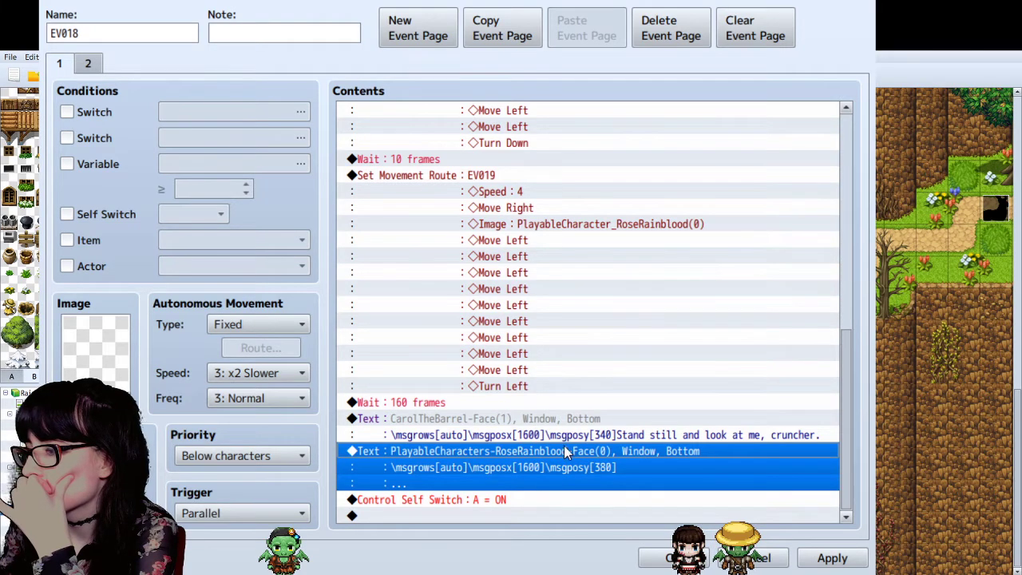
Step: Paste another copy of the barrel's message before the self switch and change it to "Is it you?" with CarolTheBarrel-Face(2)
click(545, 431)
key(ctrl+c)
click(463, 497)
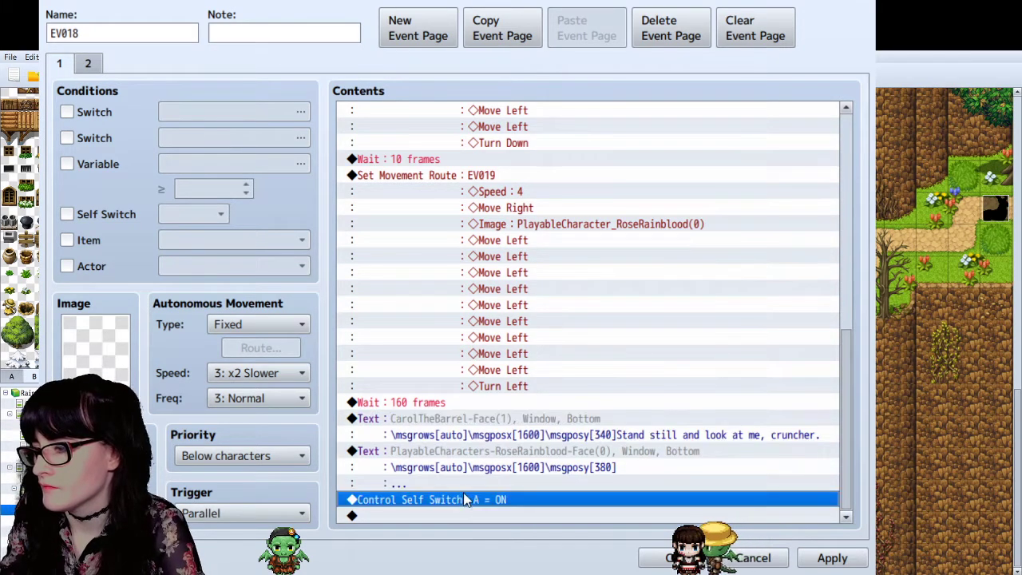
key(ctrl+v)
key(space)
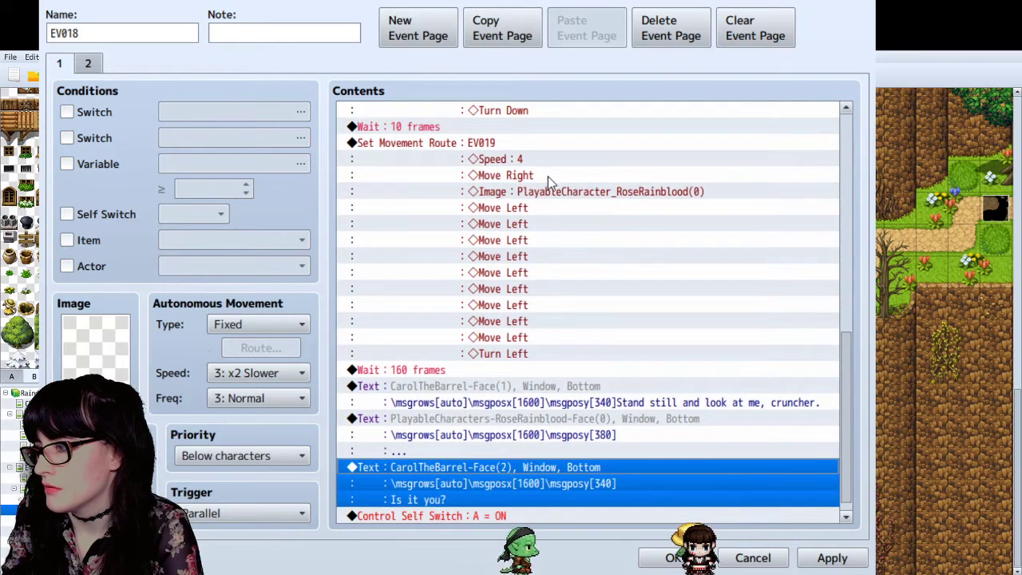
Step: Insert a waiting movement route for EV019 with Jump +0, +0 before "Is it you?" and save the event
scroll(511, 216, up, 5)
scroll(507, 224, down, 6)
scroll(471, 470, up, 1)
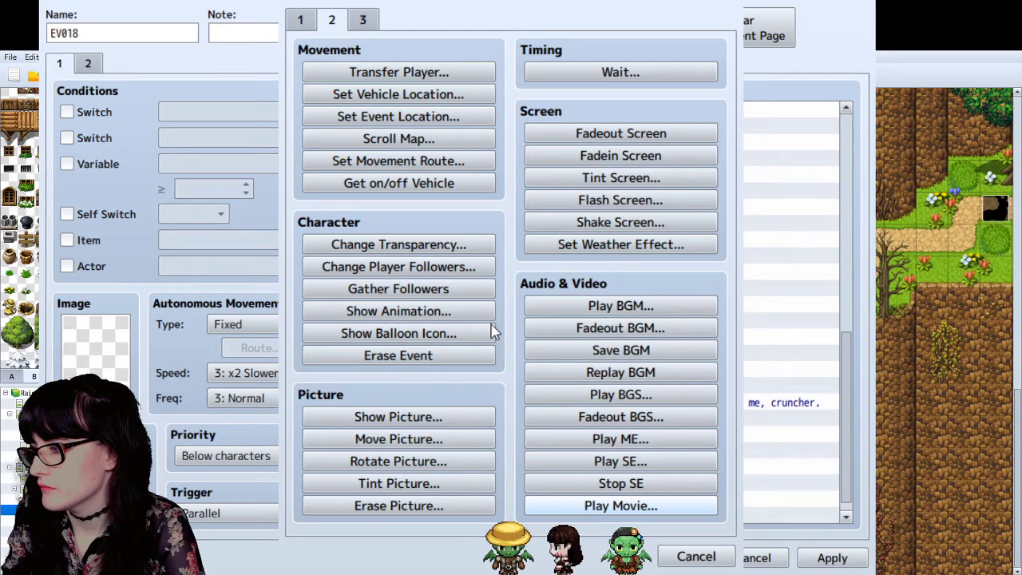
key(Escape)
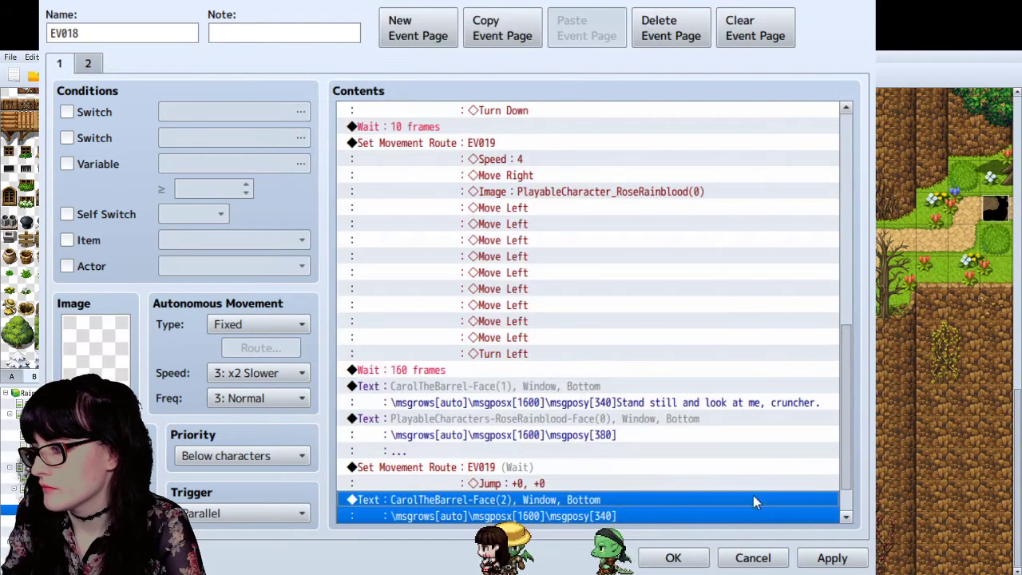
click(562, 471)
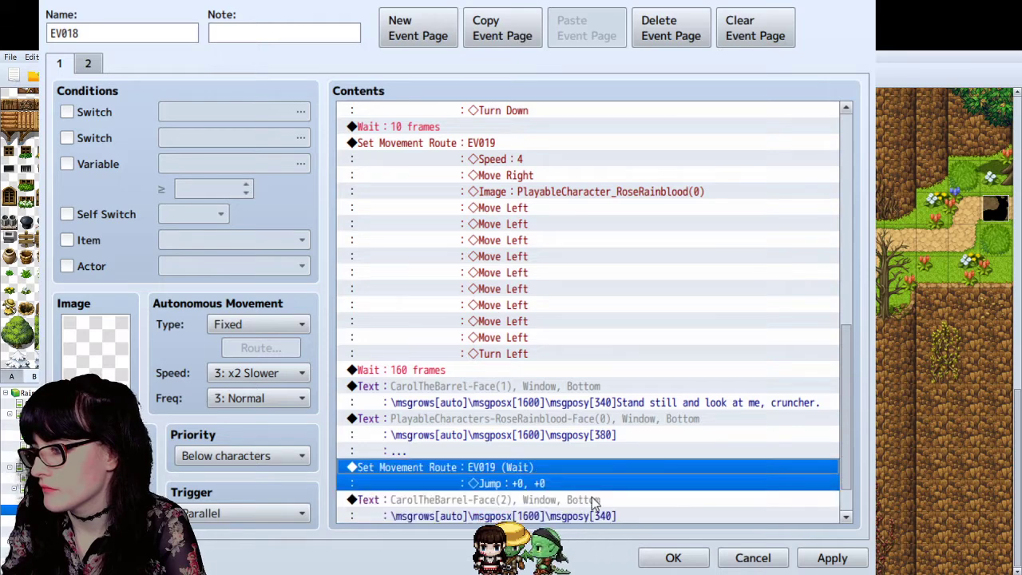
double_click(531, 482)
scroll(583, 517, down, 1)
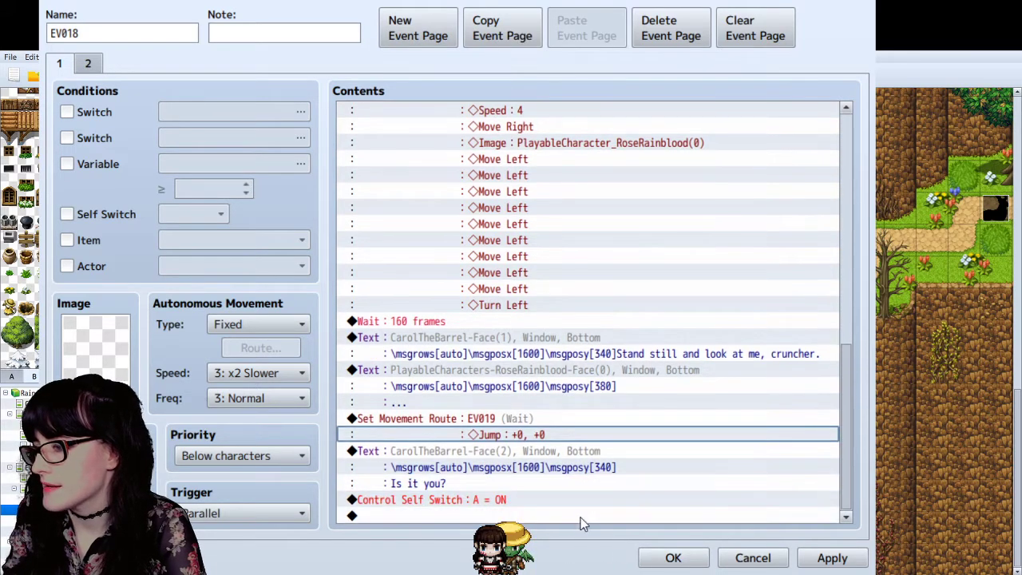
click(668, 558)
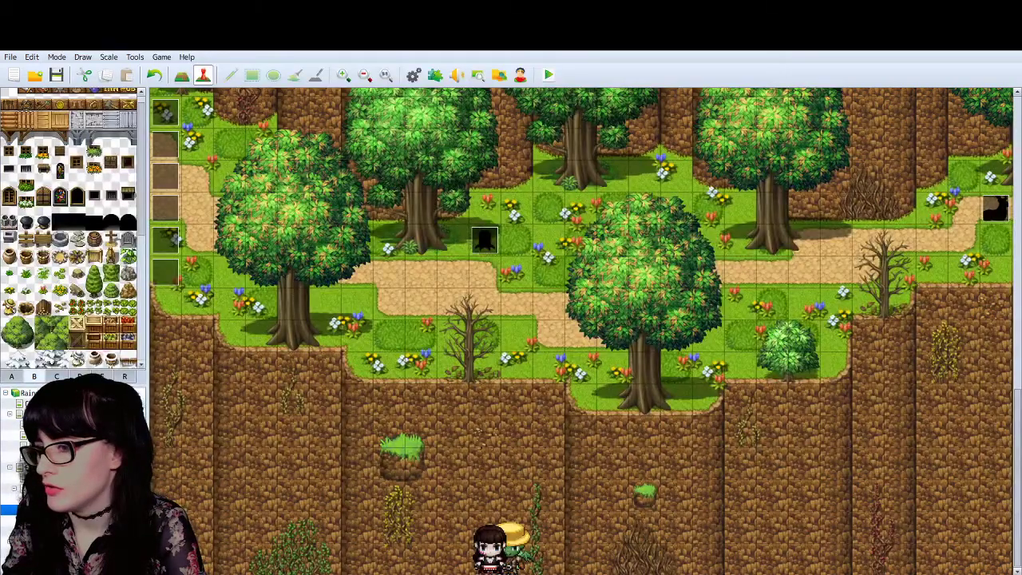
Step: Open the lakeside map and examine the dialogue and commands in Fiona's event EV011 for reference
click(32, 488)
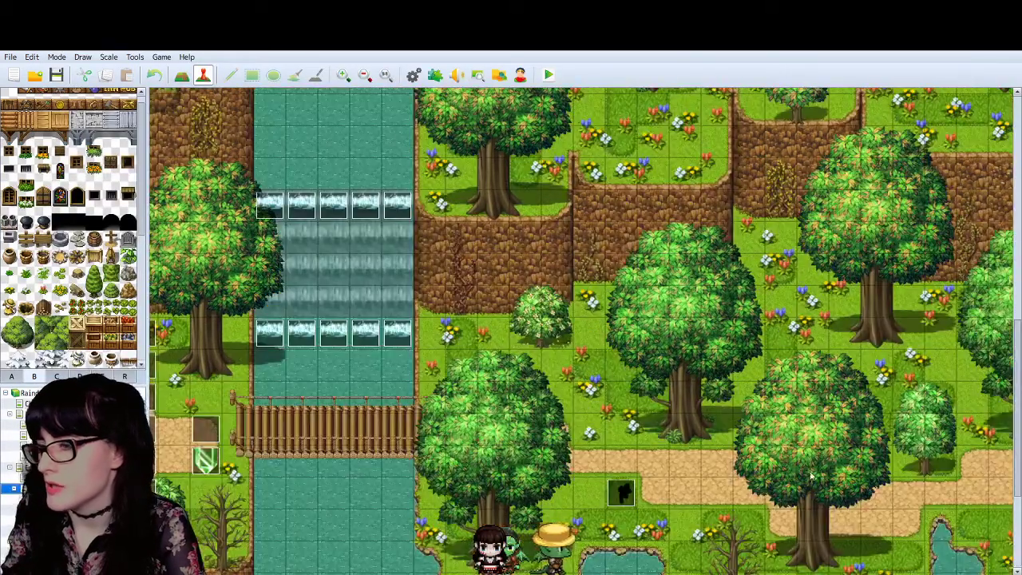
scroll(582, 331, down, 2)
scroll(583, 331, right, 8)
scroll(812, 408, right, 2)
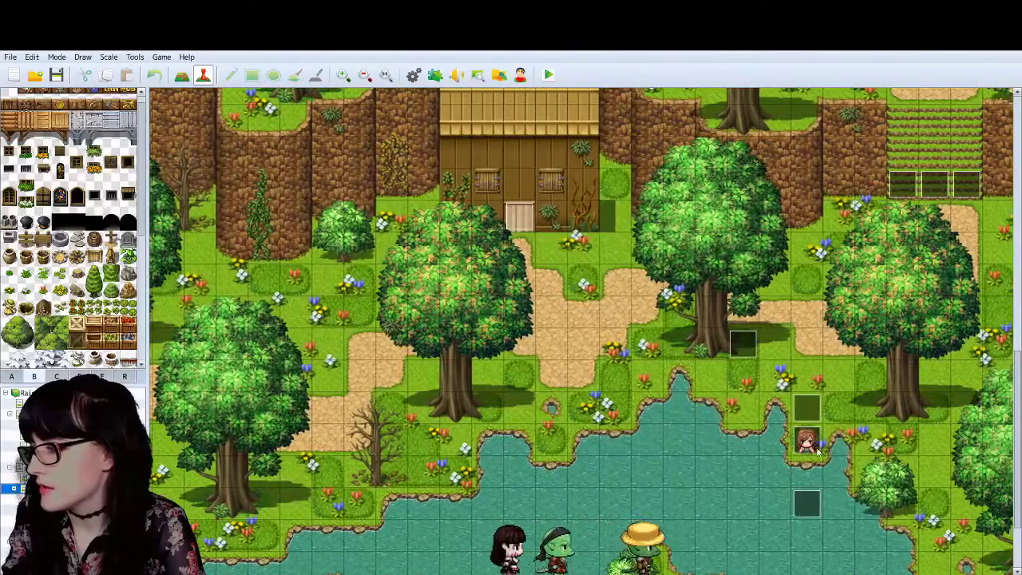
double_click(812, 408)
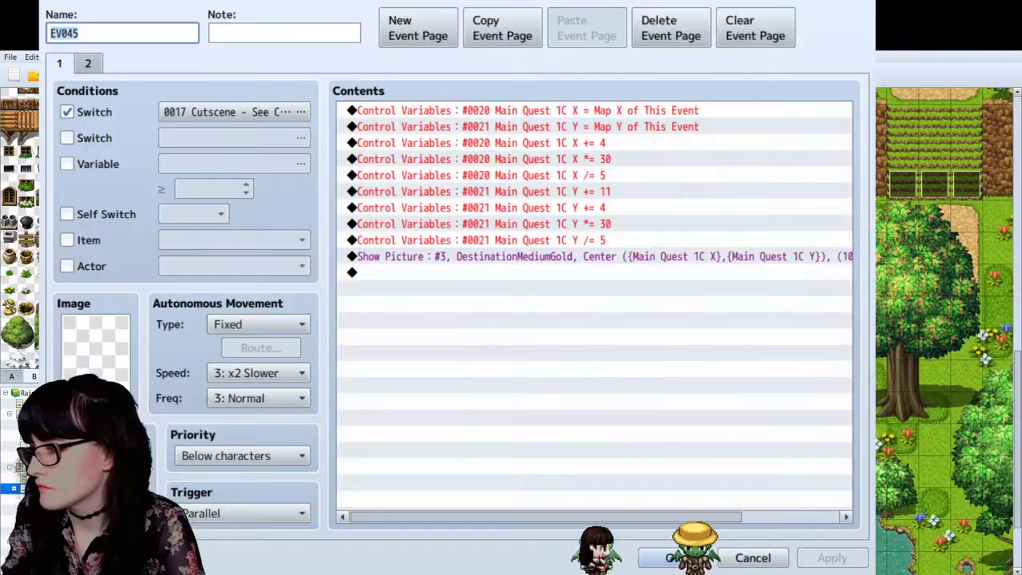
key(Escape)
click(816, 447)
double_click(816, 448)
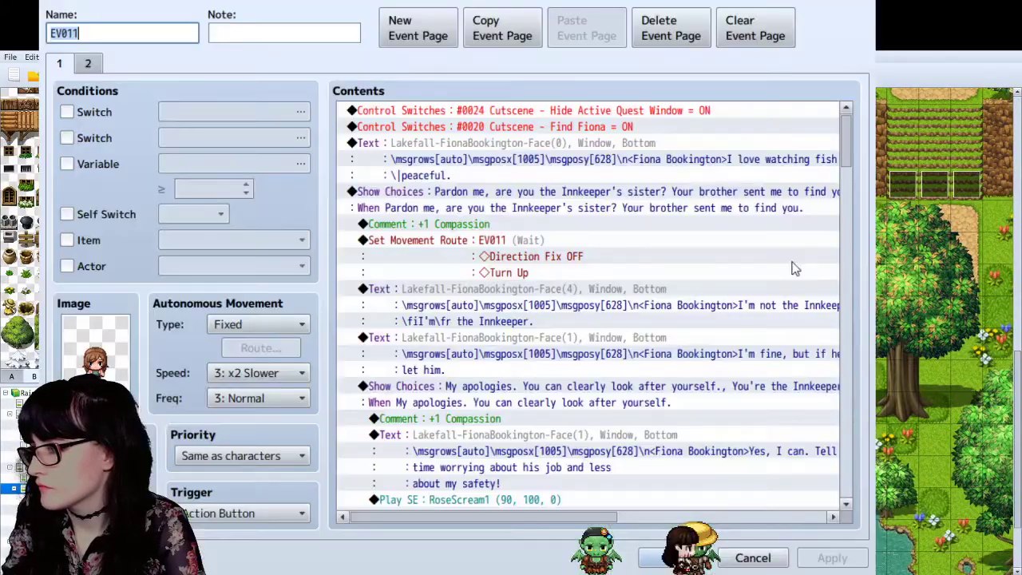
drag(847, 142, 819, 437)
click(672, 557)
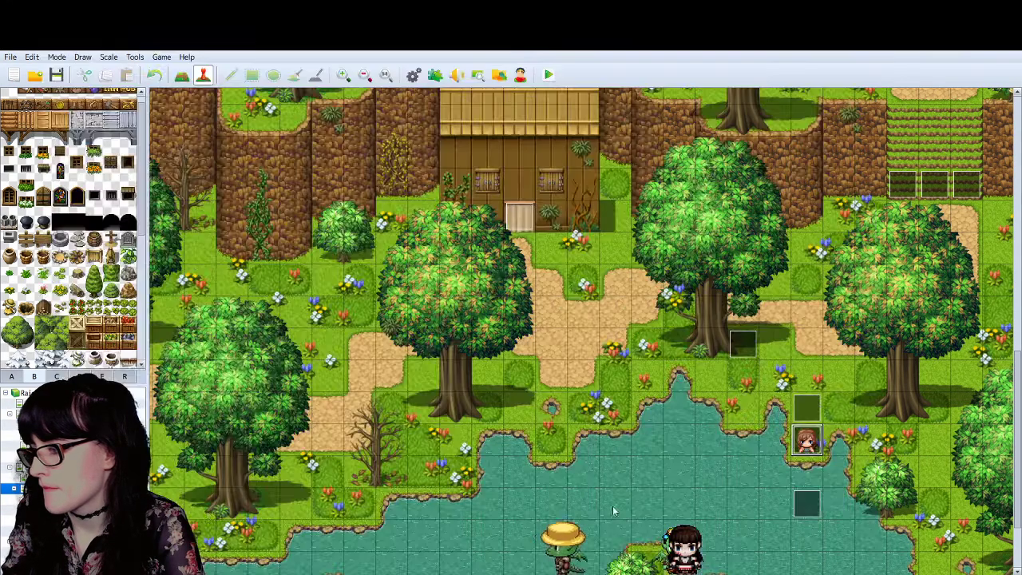
Step: Reopen EV018 on the forest map and add a copy of Rose's message after "Is it you?", using RoseRainblood-Face(1)
click(48, 509)
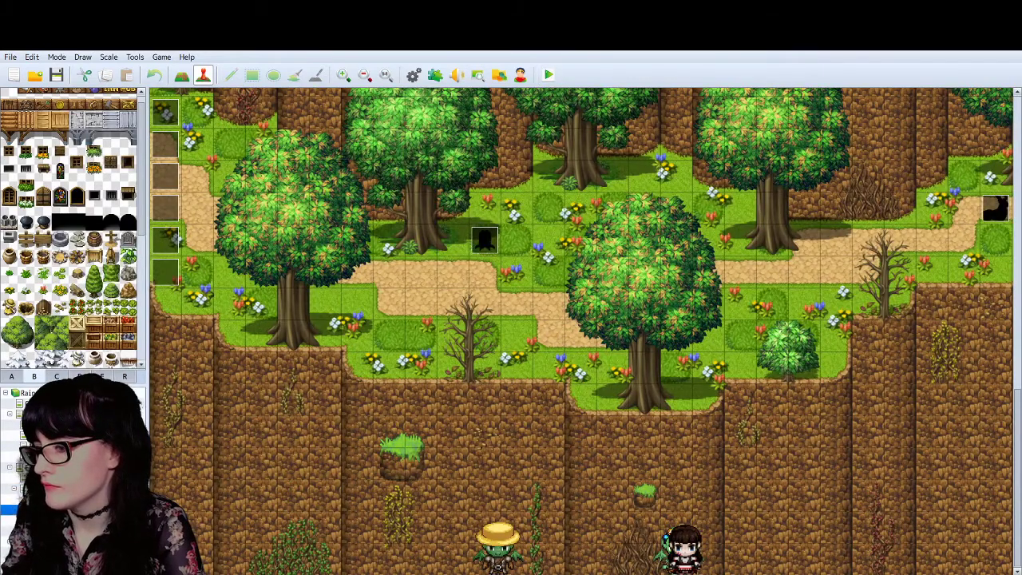
double_click(718, 392)
scroll(805, 472, down, 5)
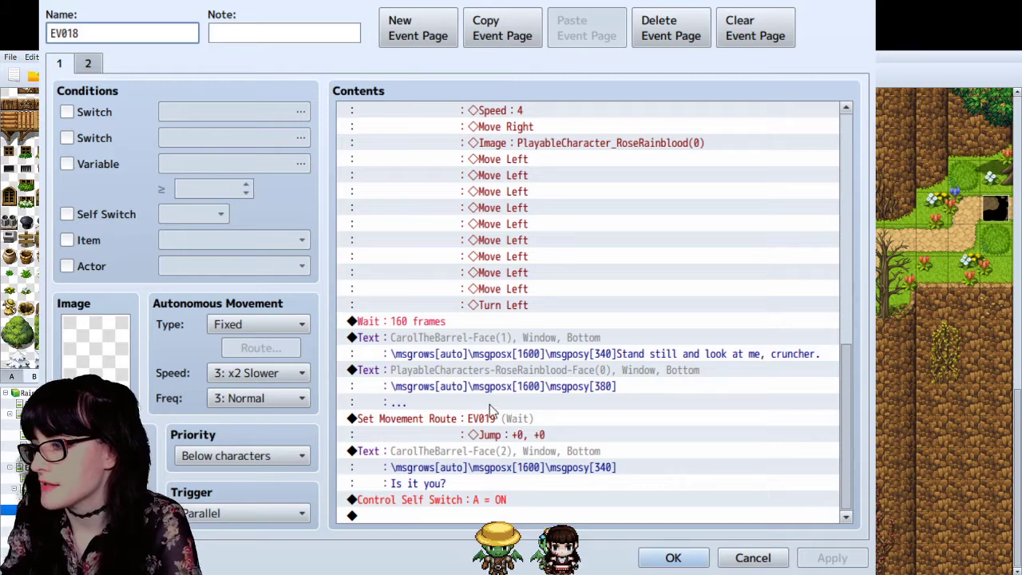
click(506, 370)
key(ctrl+c)
click(519, 498)
key(ctrl+v)
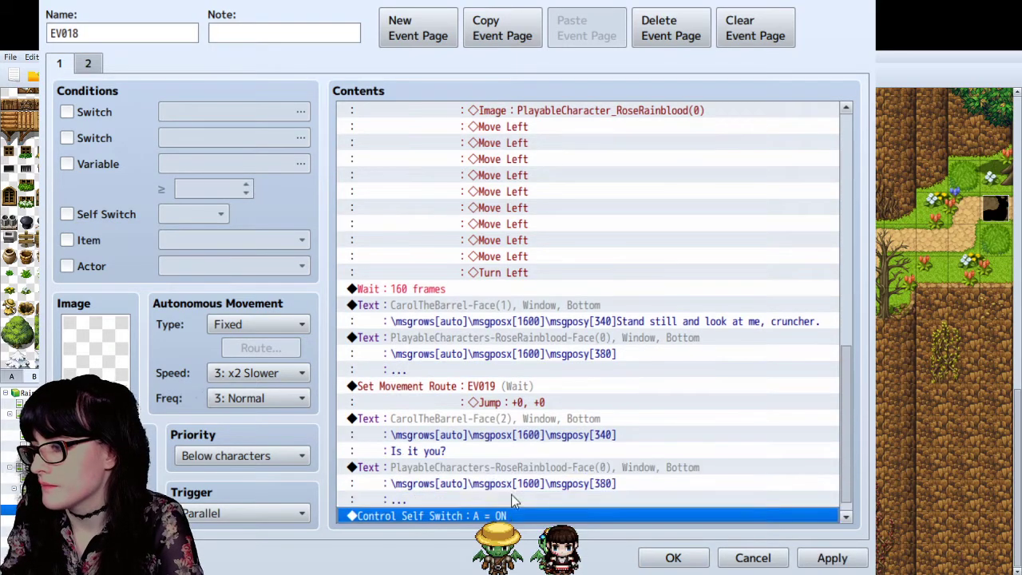
click(511, 494)
click(515, 478)
double_click(519, 471)
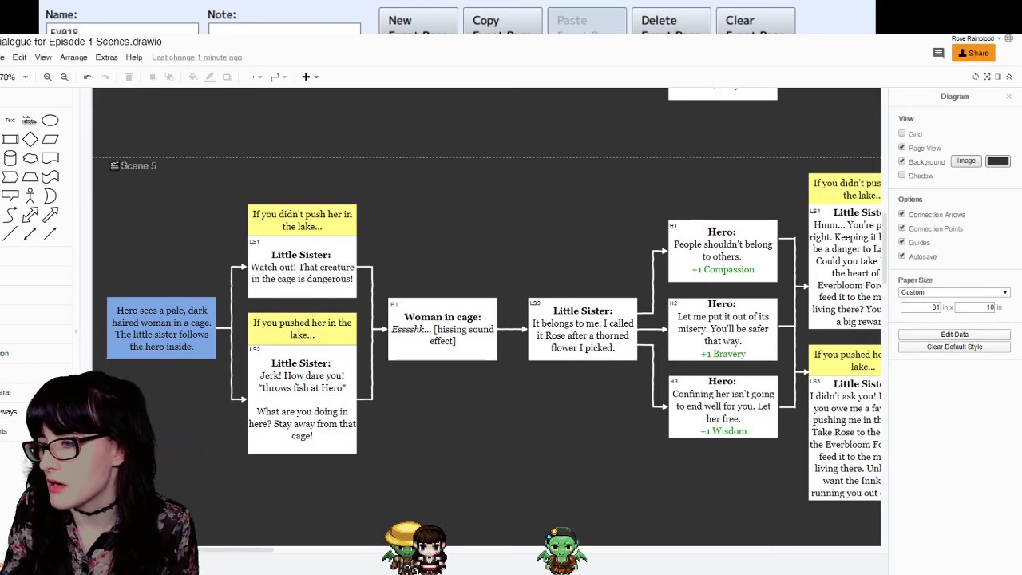
Step: Check the Scene 6 dialogue sequence in the draw.io flowchart, and return to the EV018 editor
scroll(487, 317, down, 9)
scroll(487, 317, up, 1)
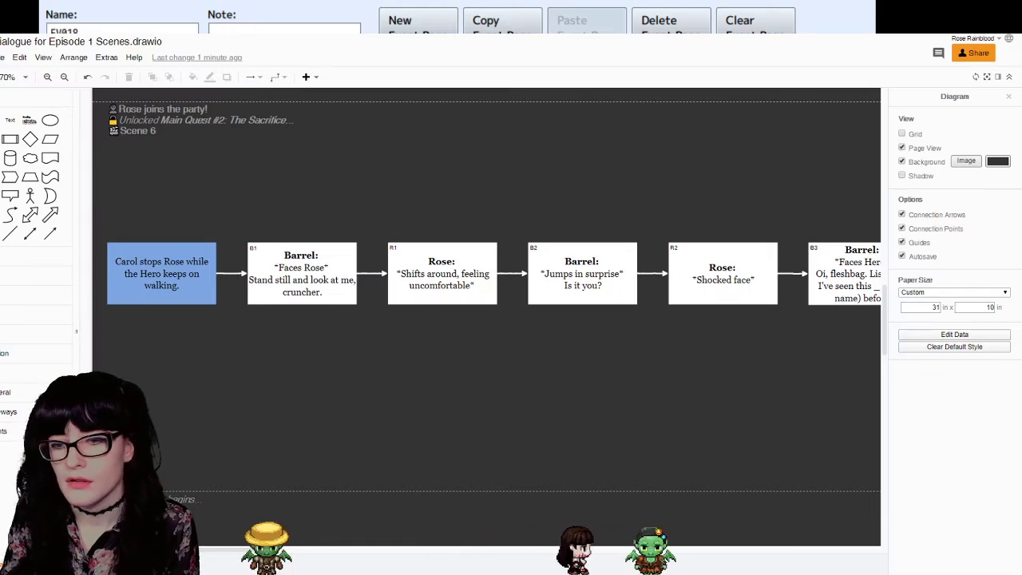
key(alt+Tab)
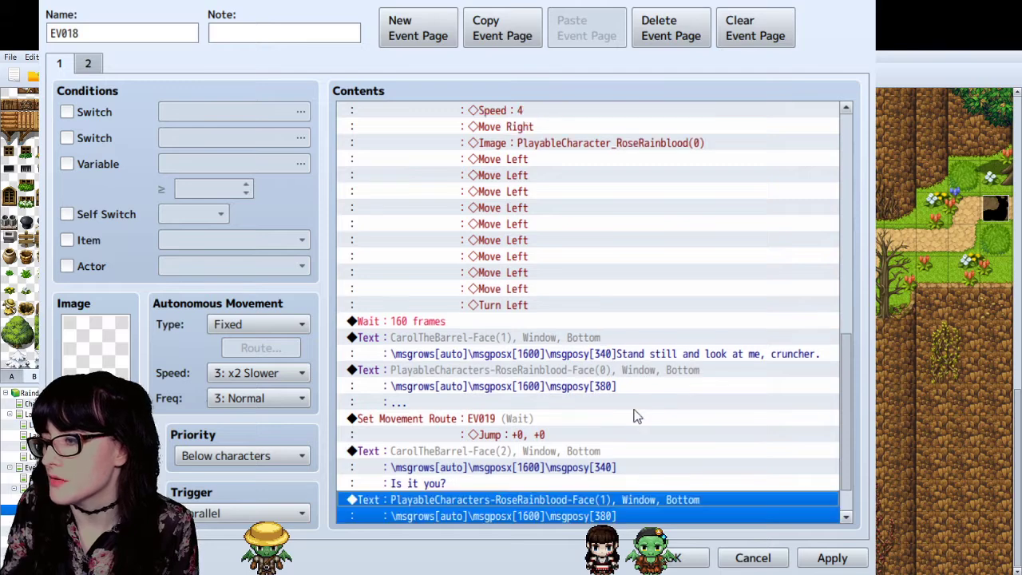
Step: Review Rose's two "..." messages in EV018, opening the first one for a check
scroll(636, 416, down, 2)
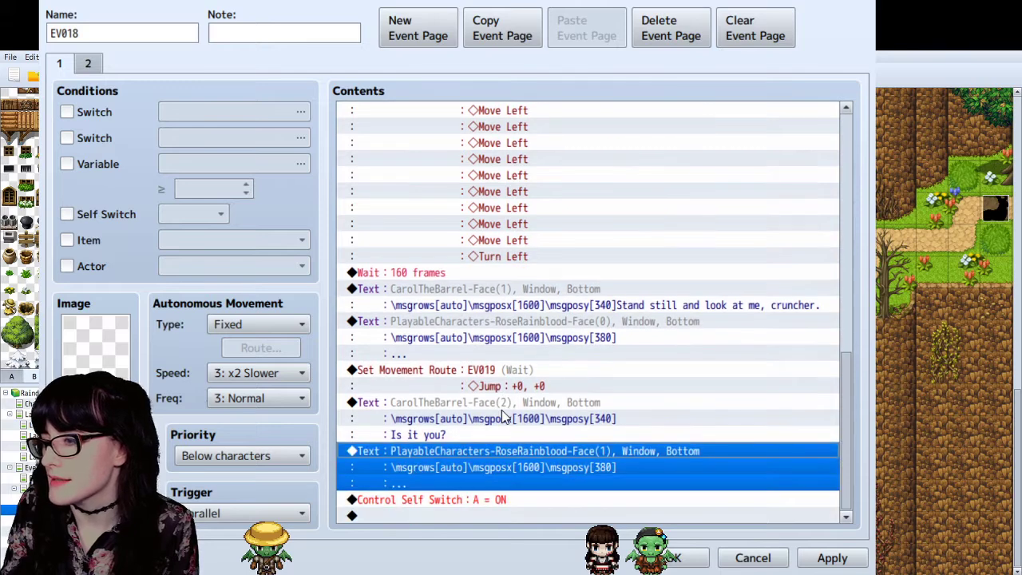
click(532, 321)
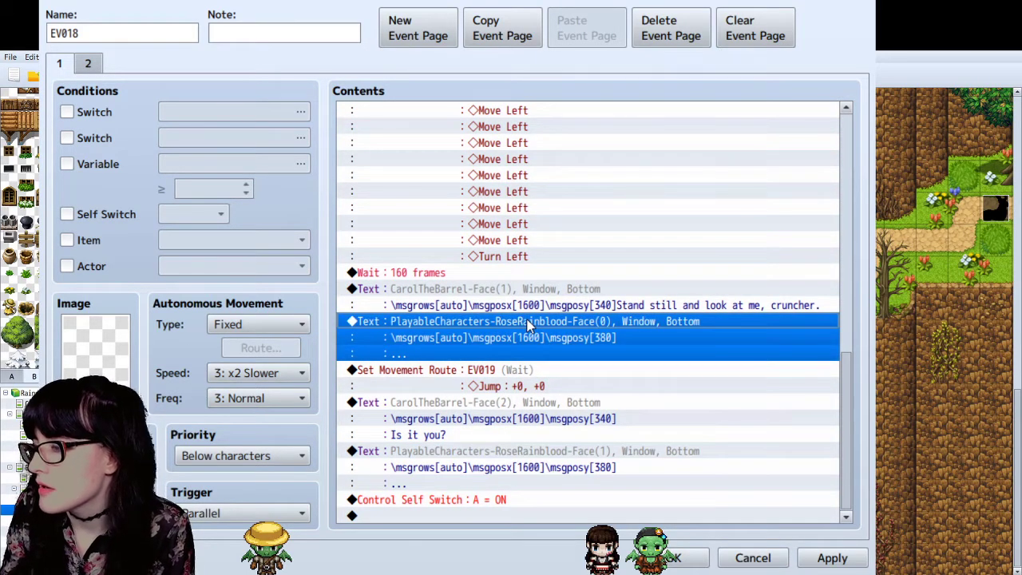
click(505, 451)
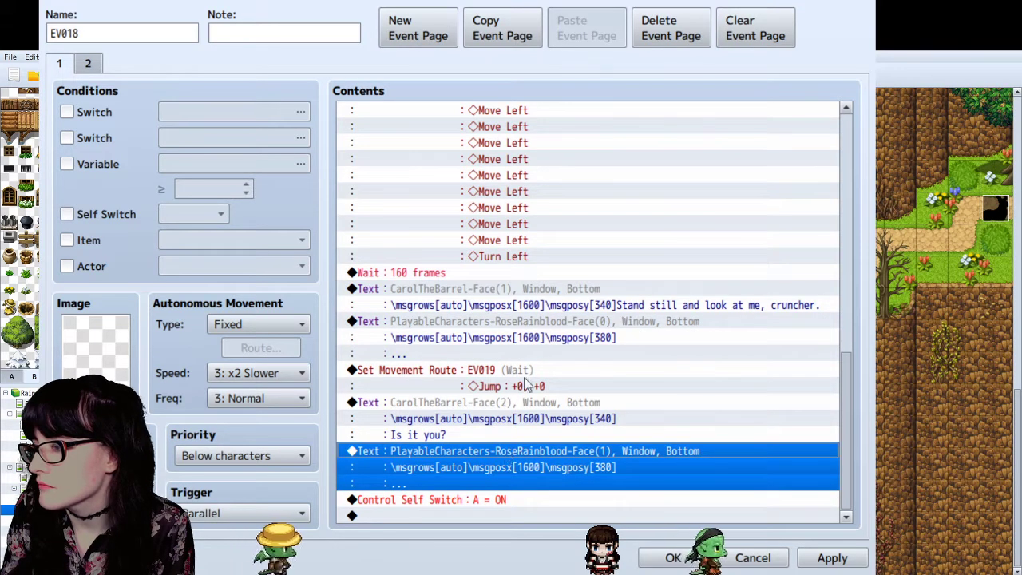
click(537, 323)
double_click(556, 351)
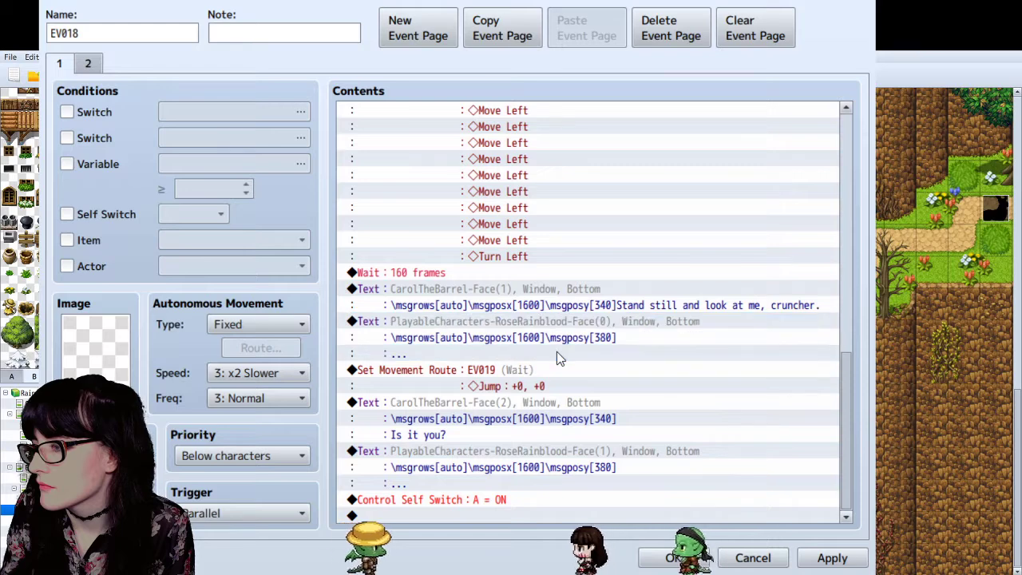
click(787, 381)
click(453, 455)
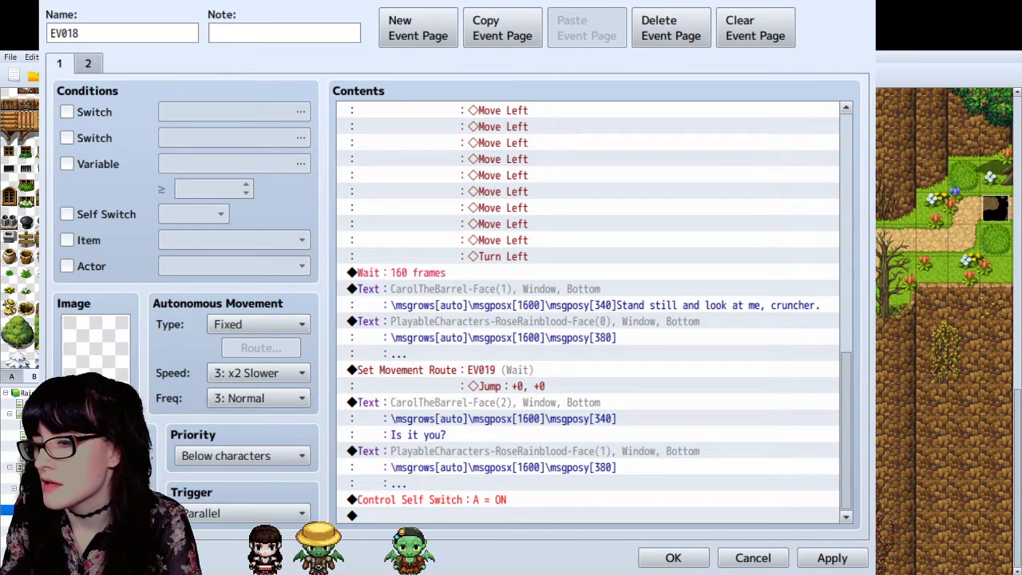
Step: Insert a copy of the barrel's "Is it you?" message before the Control Self Switch command
click(559, 467)
click(424, 421)
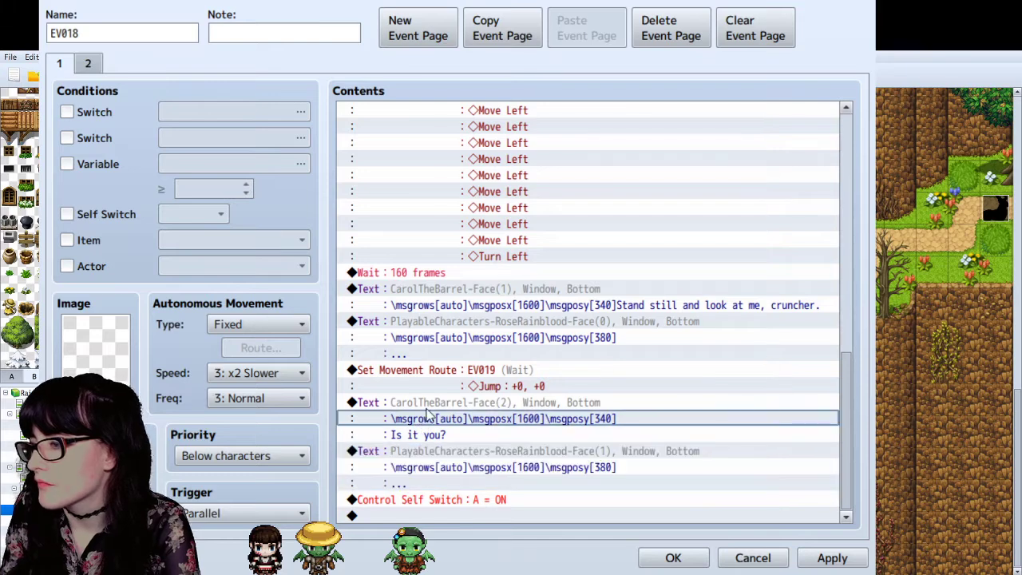
click(389, 500)
key(ctrl+v)
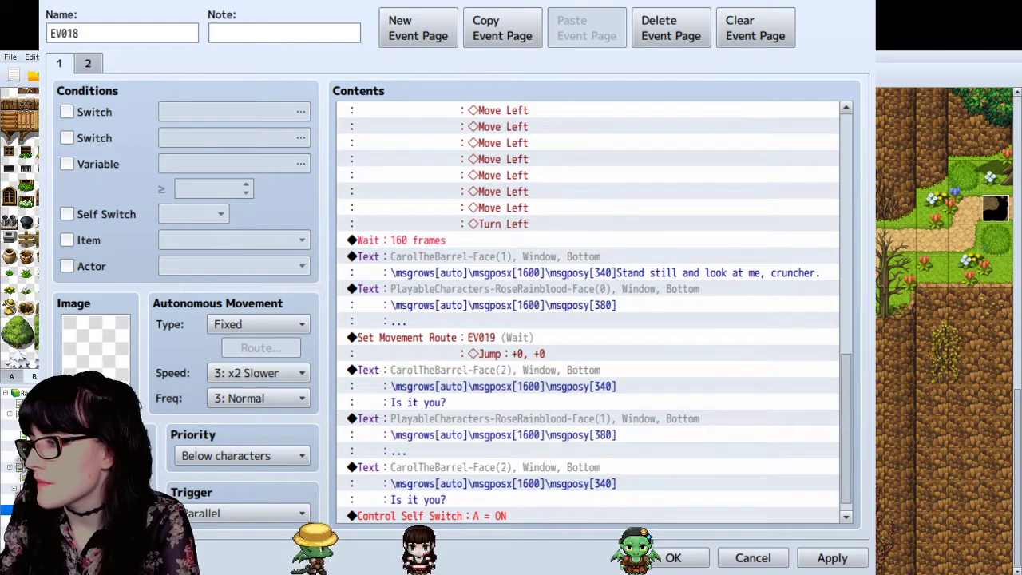
Step: Change the copied barrel message to "Oi, fleshbag. Listen up. I've seen this cruncher before." directly after the position codes
click(587, 516)
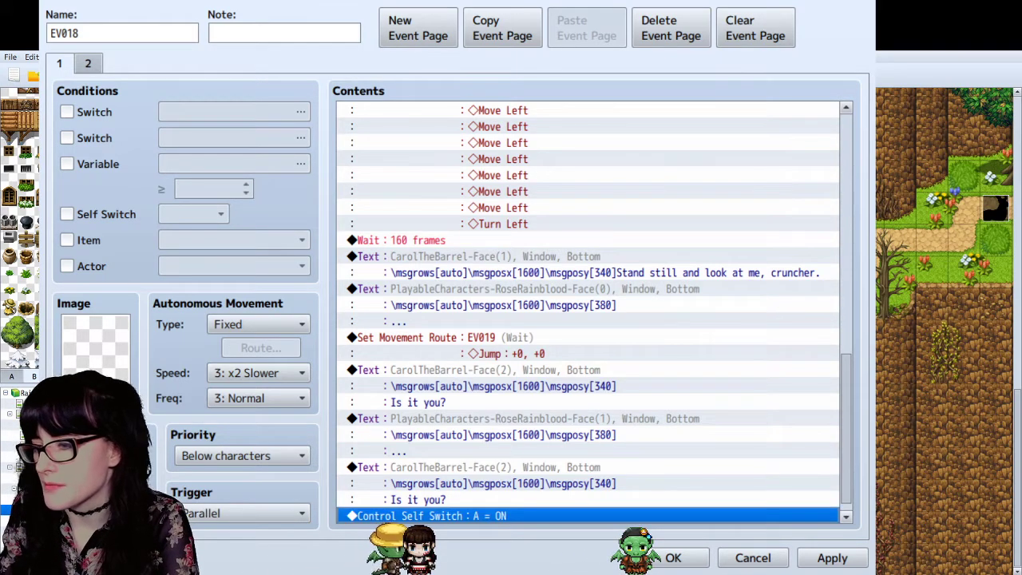
scroll(409, 517, down, 1)
click(458, 463)
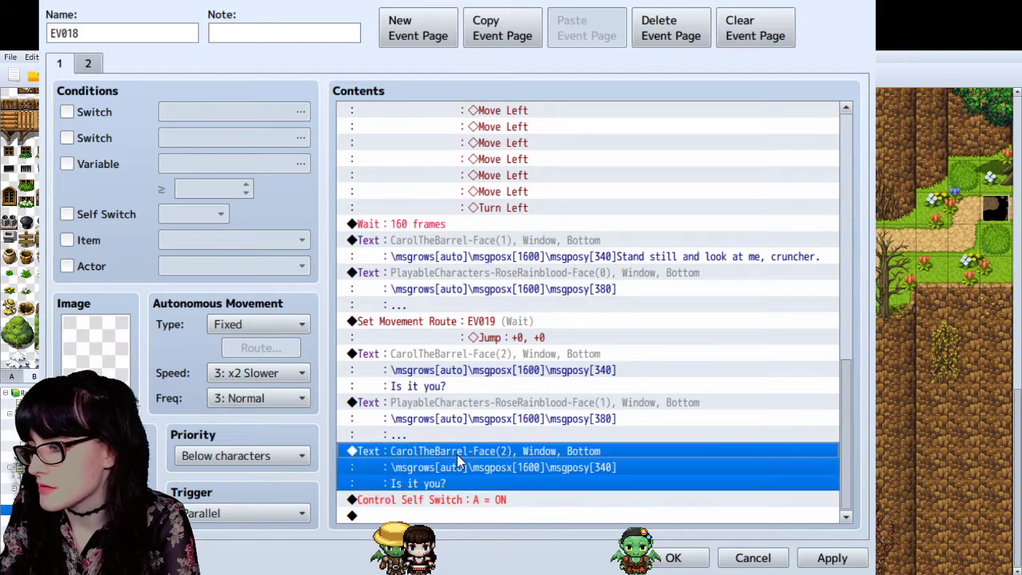
double_click(493, 484)
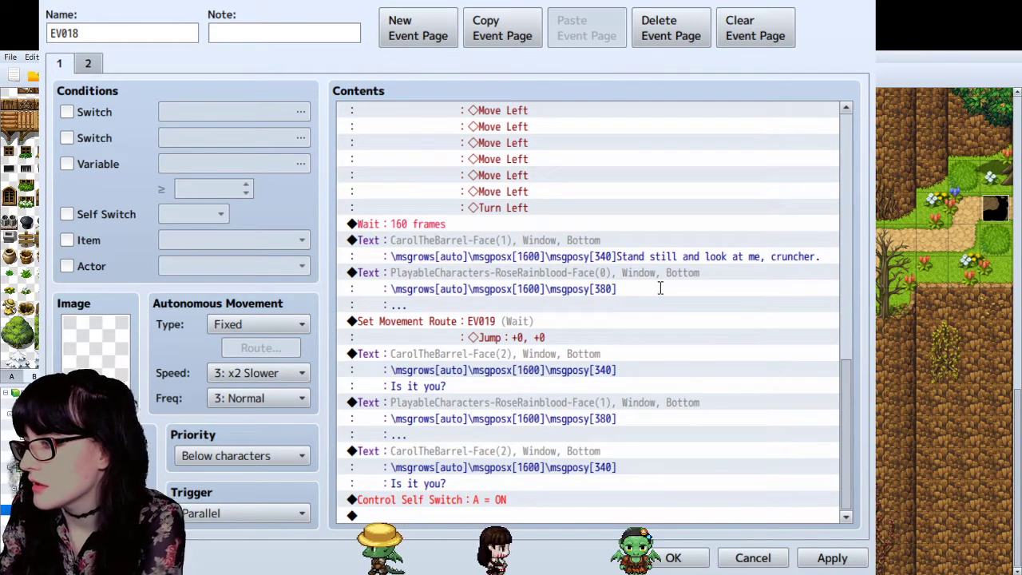
click(697, 387)
scroll(618, 440, down, 2)
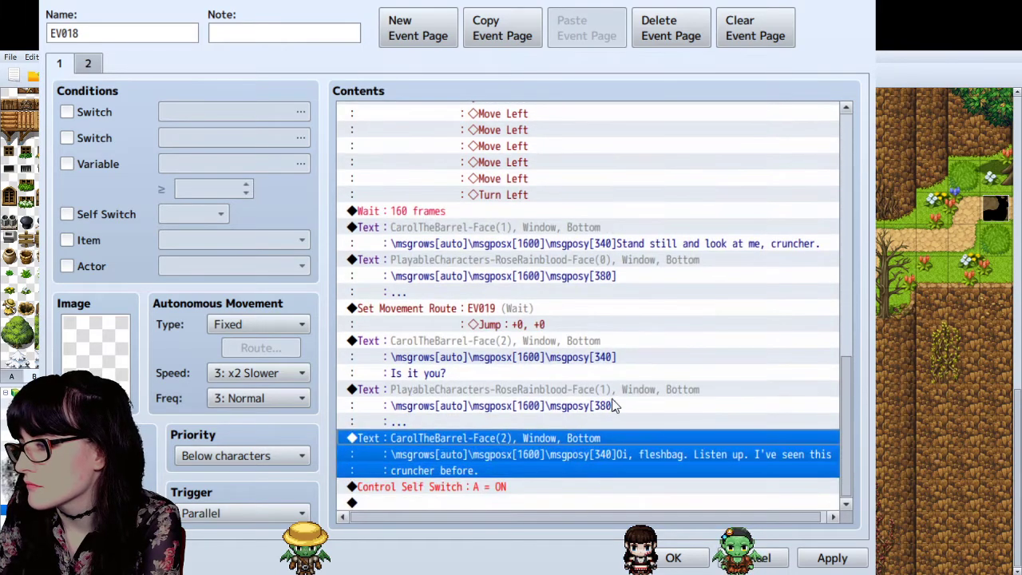
Step: Remove the line break after the position codes in the barrel's "Is it you?" message and both of Rose's "..." messages
click(614, 406)
click(642, 345)
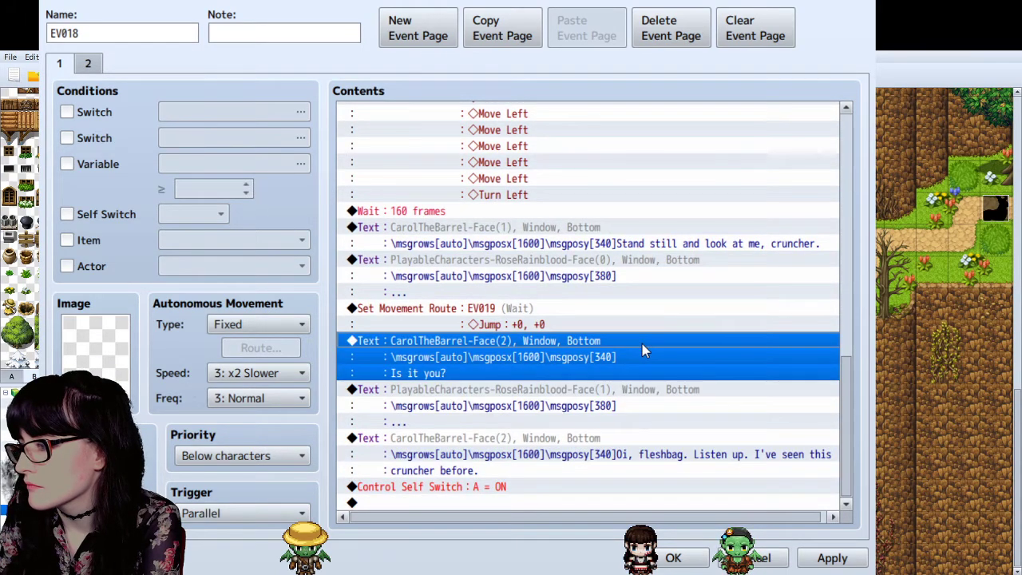
double_click(670, 374)
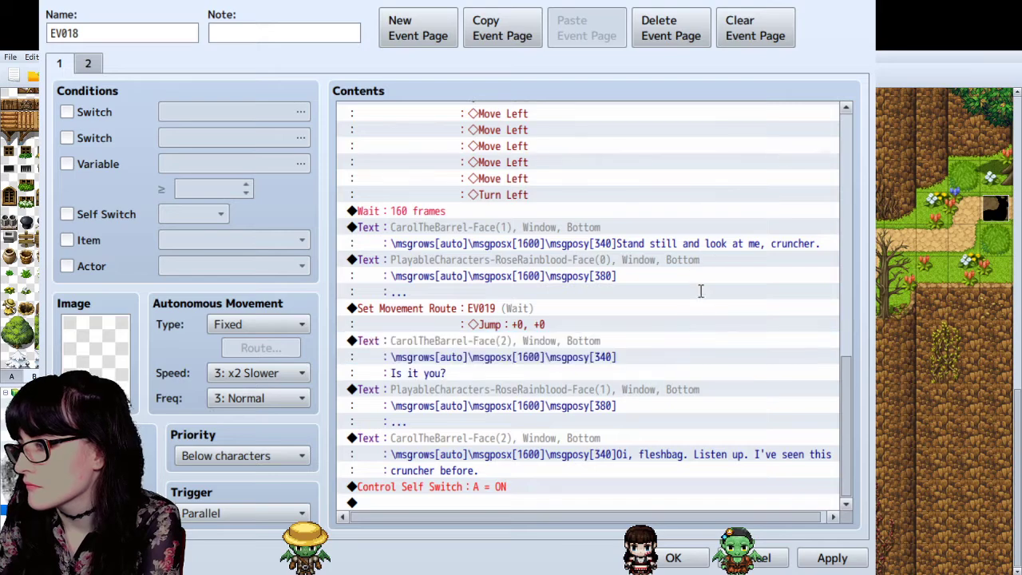
click(706, 392)
double_click(634, 394)
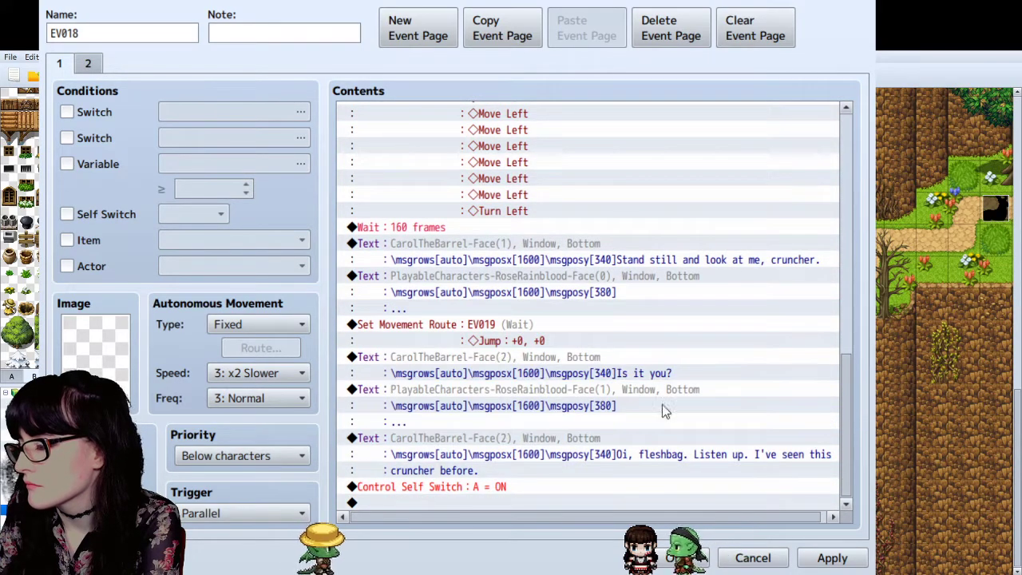
click(702, 381)
scroll(653, 310, up, 1)
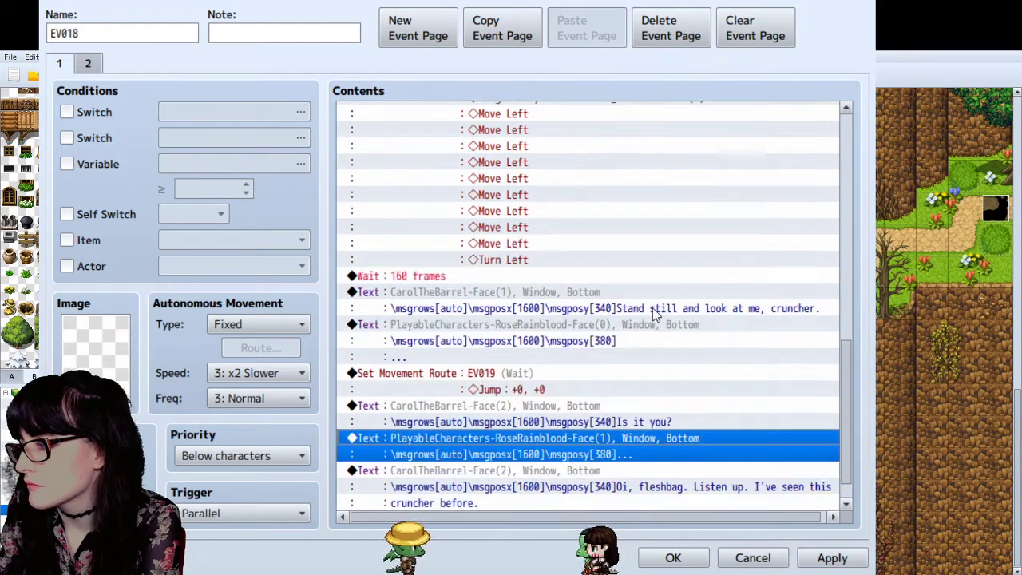
click(636, 348)
double_click(645, 331)
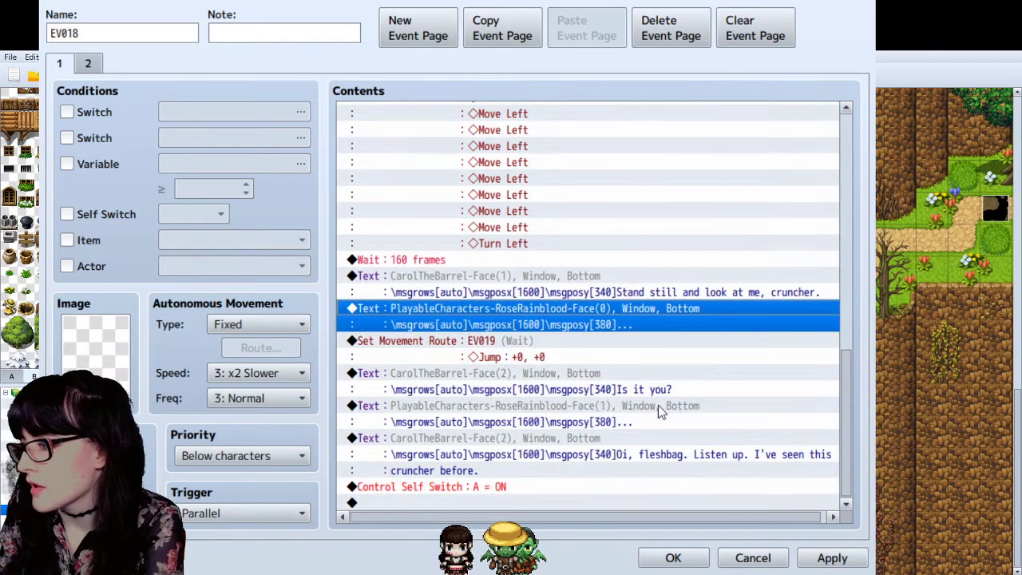
click(698, 383)
Step: Paste a copy of the EV019 jump route before the "Oi, fleshbag" message and save the event
click(611, 439)
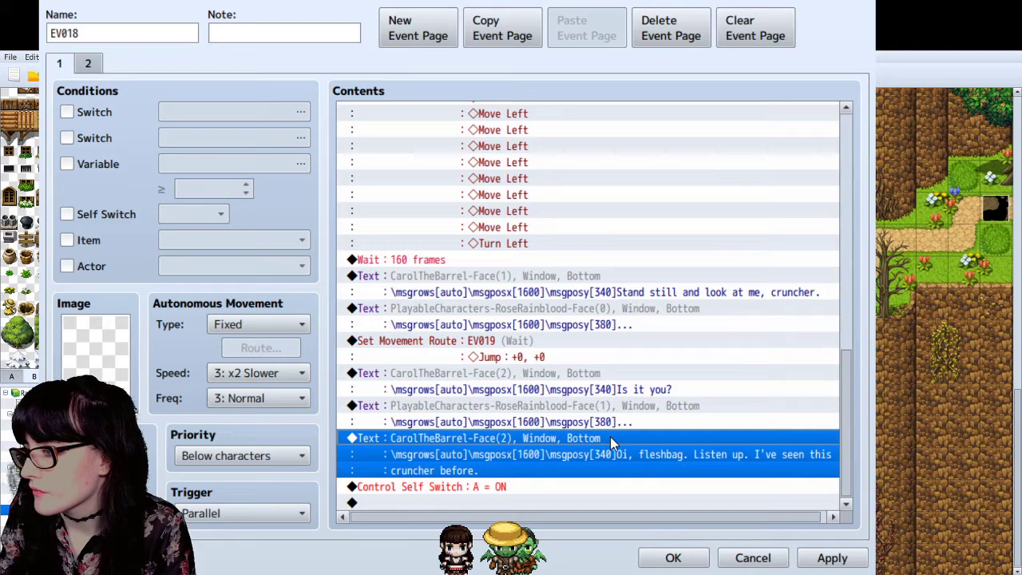
click(525, 351)
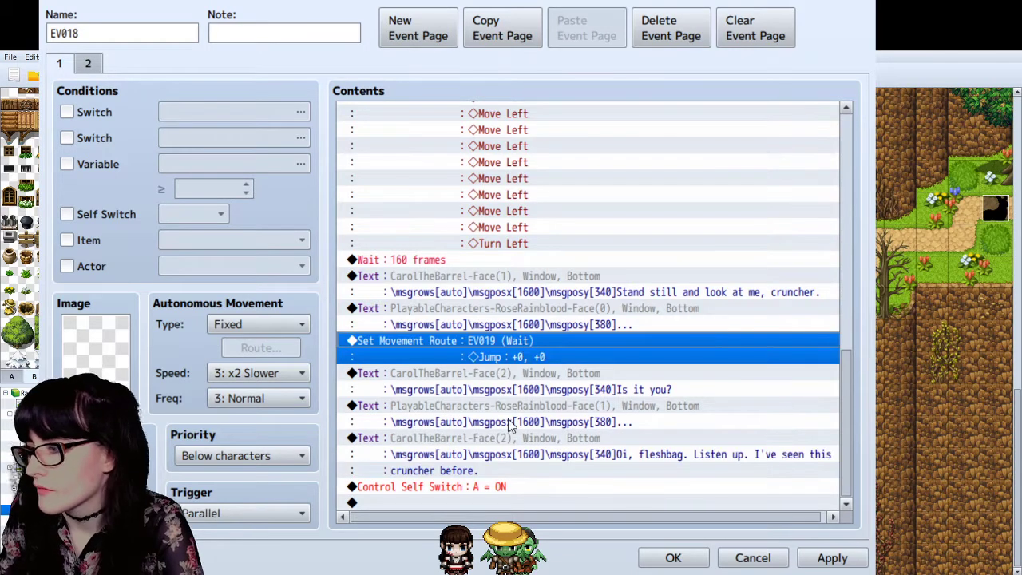
click(517, 449)
key(ctrl+v)
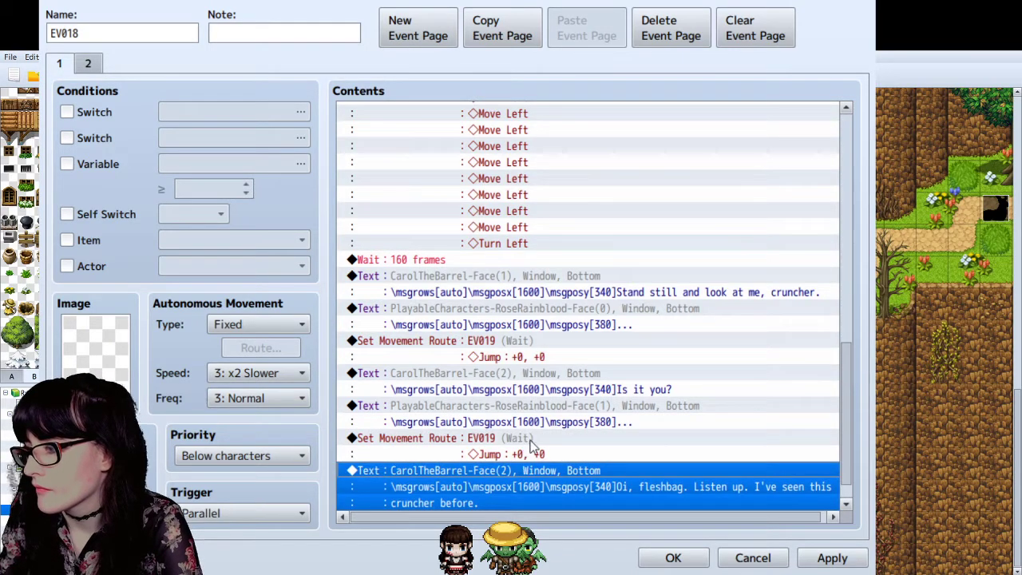
click(670, 556)
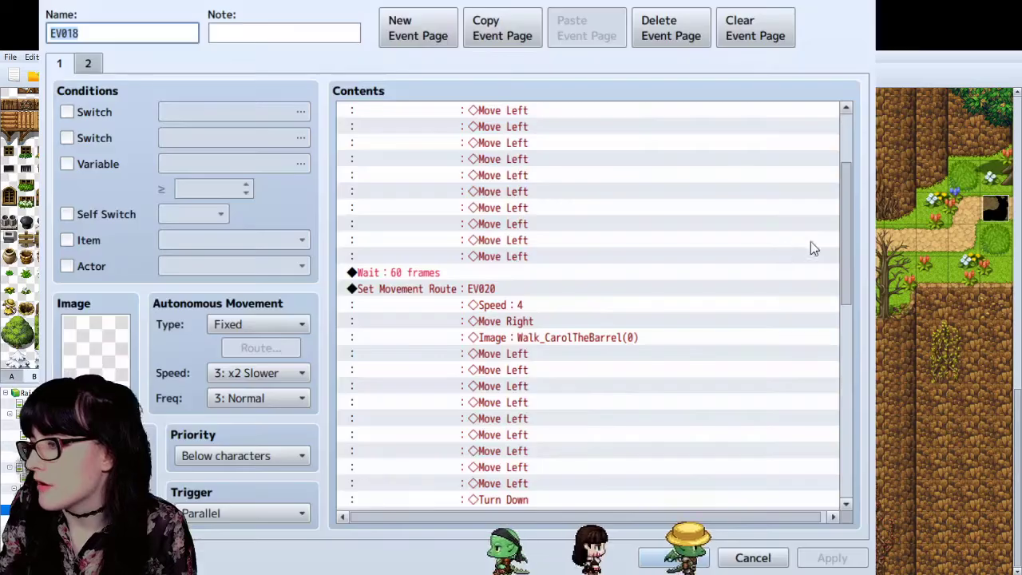
Step: Delete the duplicated EV019 jump route before the "Oi, fleshbag" message in EV018
scroll(810, 241, down, 5)
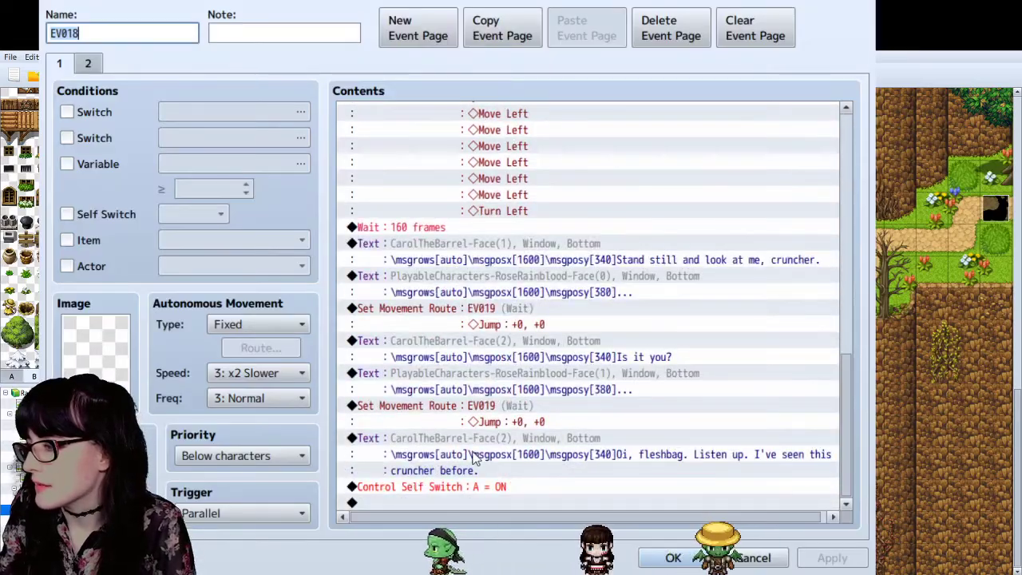
click(501, 420)
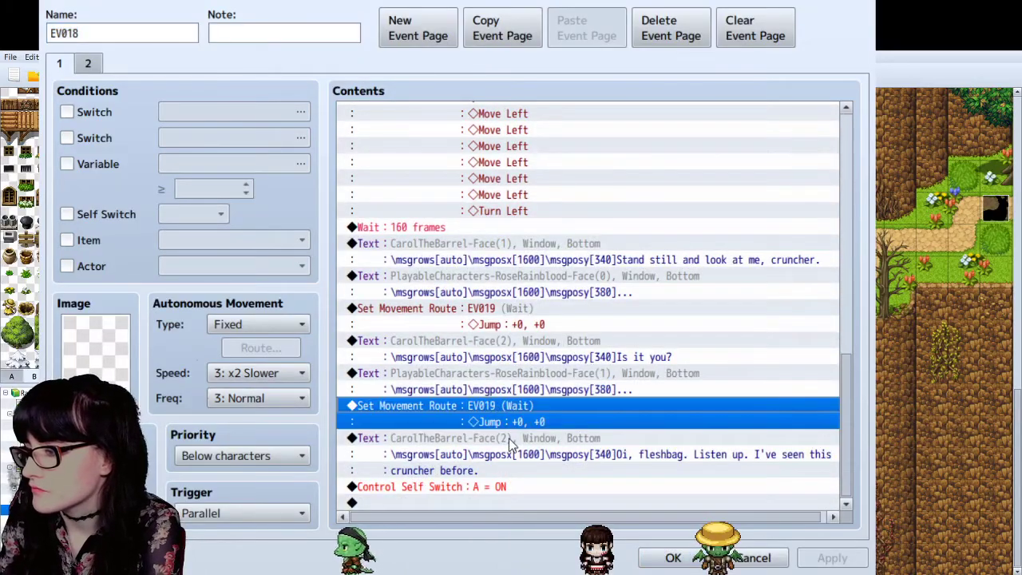
click(509, 438)
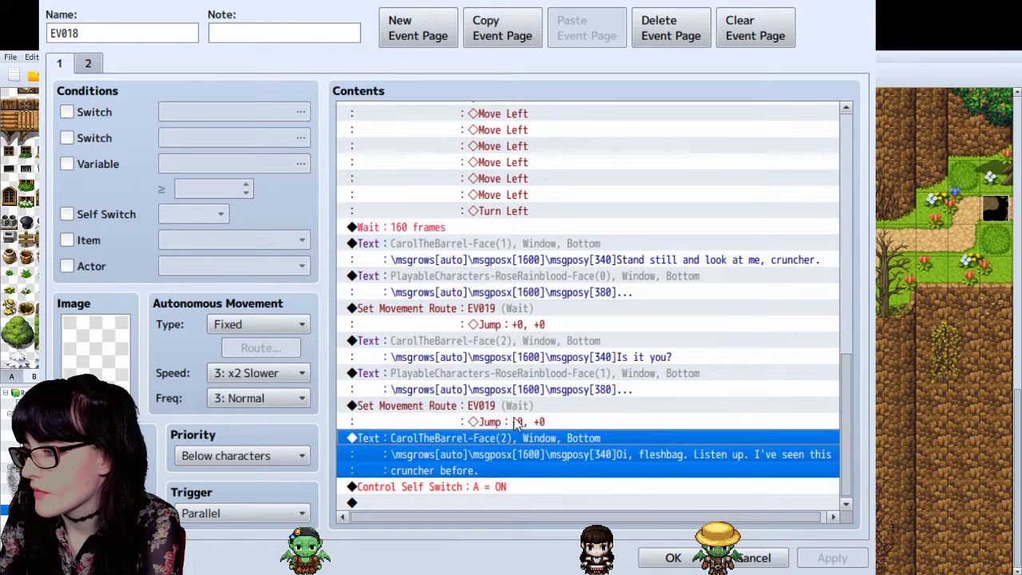
click(503, 423)
key(Delete)
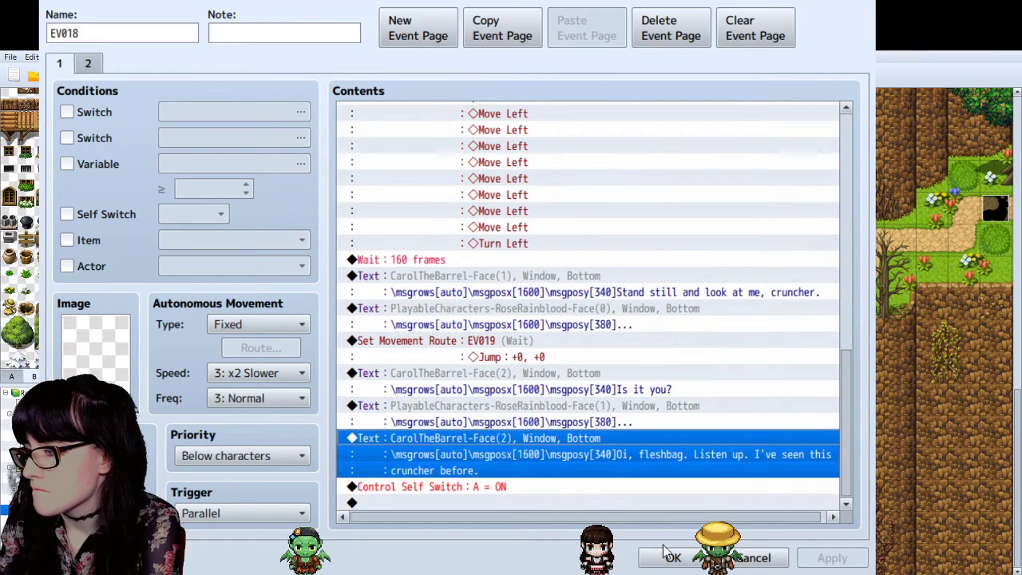
Step: Save the changes to EV018 and start a playtest of the cutscene
click(675, 558)
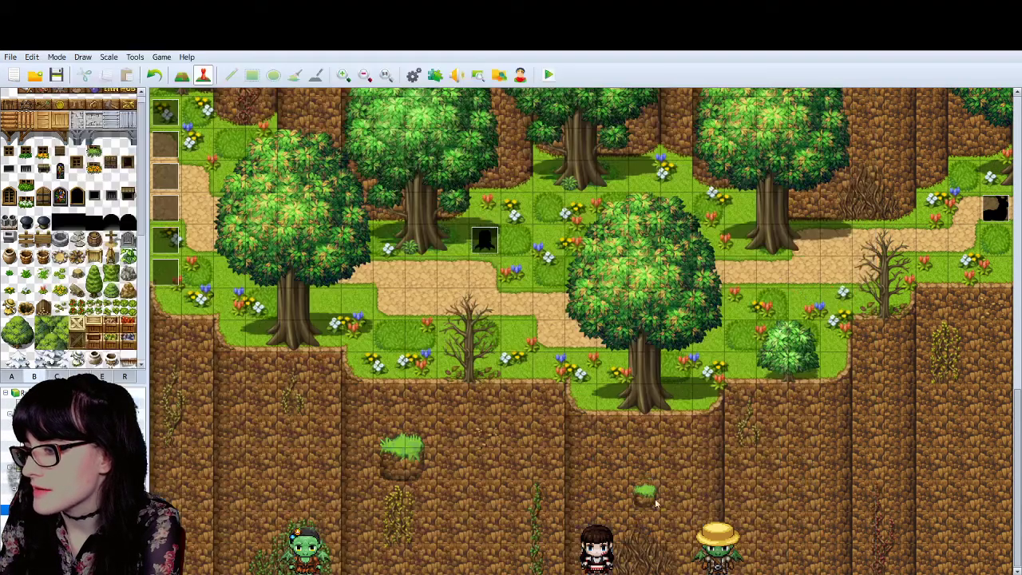
click(548, 75)
click(127, 66)
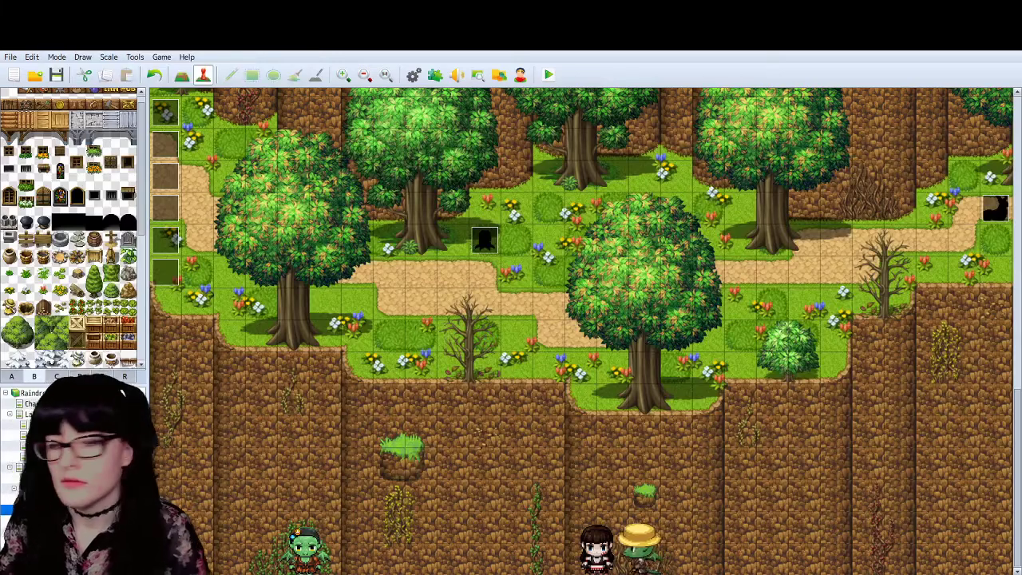
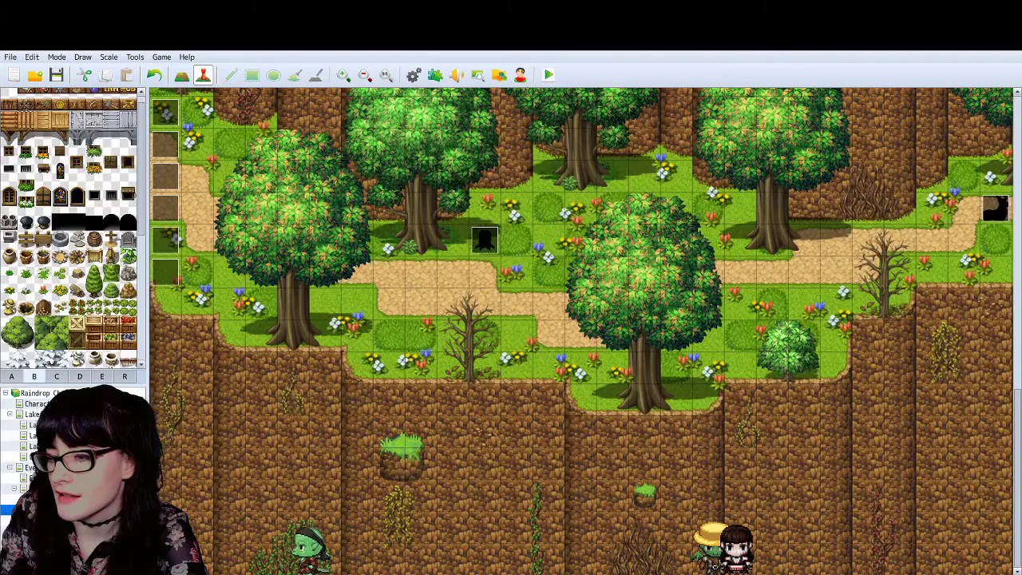
Step: Reopen EV018 and retarget the jump route before "Is it you?" to EV020
double_click(740, 266)
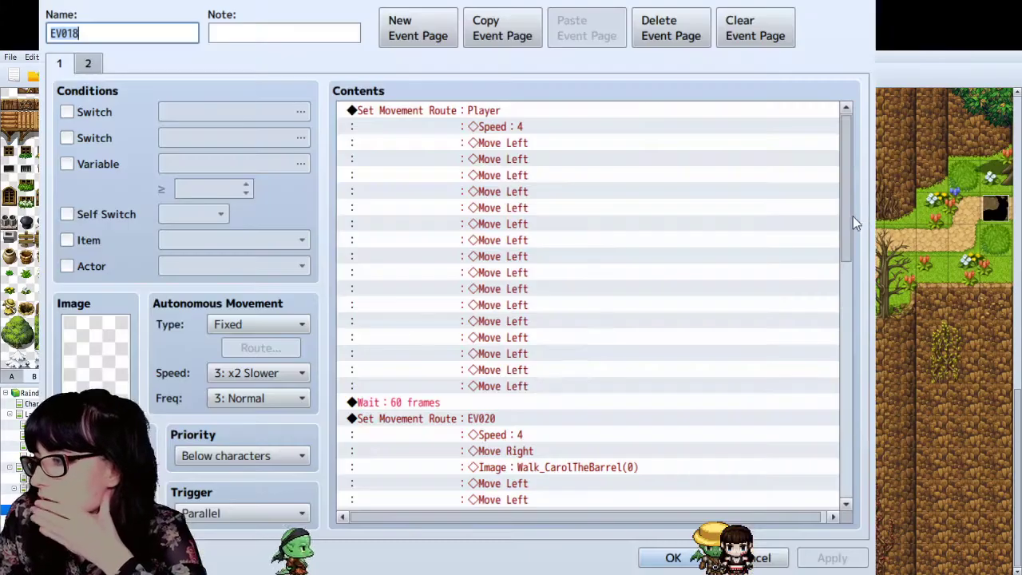
drag(853, 217, 819, 471)
click(533, 338)
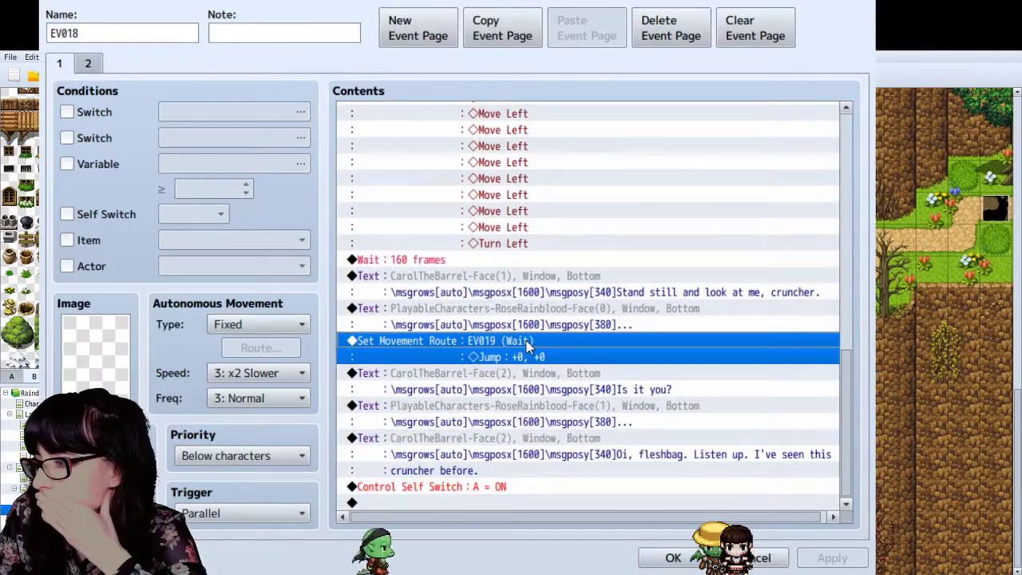
double_click(564, 364)
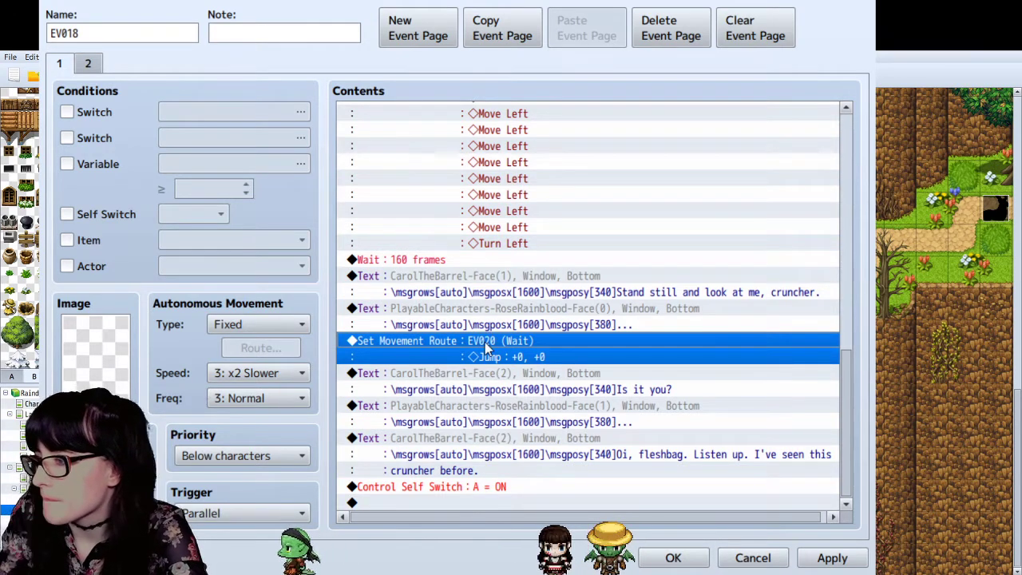
Step: Insert a copy of the route before Rose's first "..." message and change it to EV019 with Turn Up
key(ctrl+c)
key(Up)
key(ctrl+v)
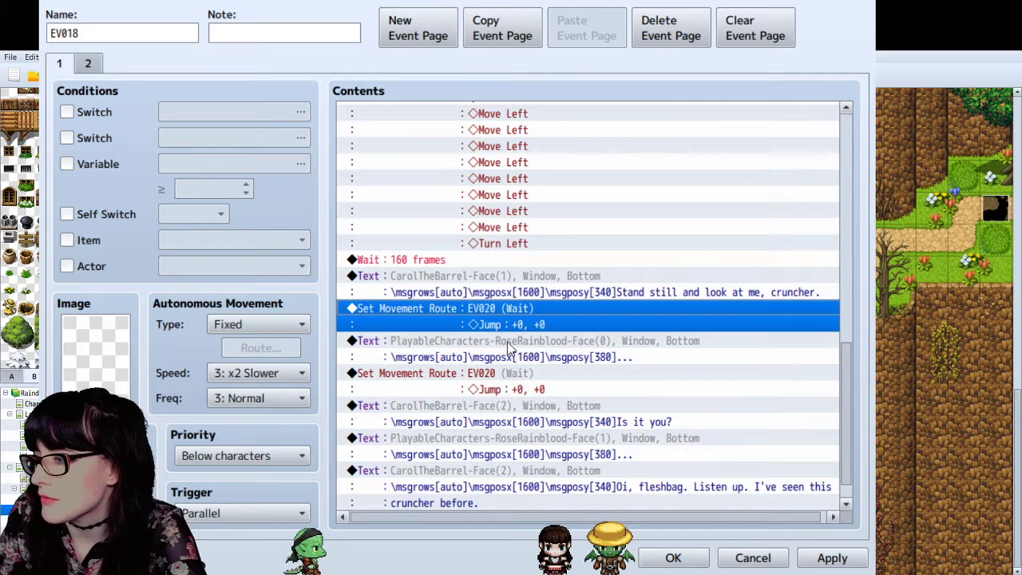
click(297, 165)
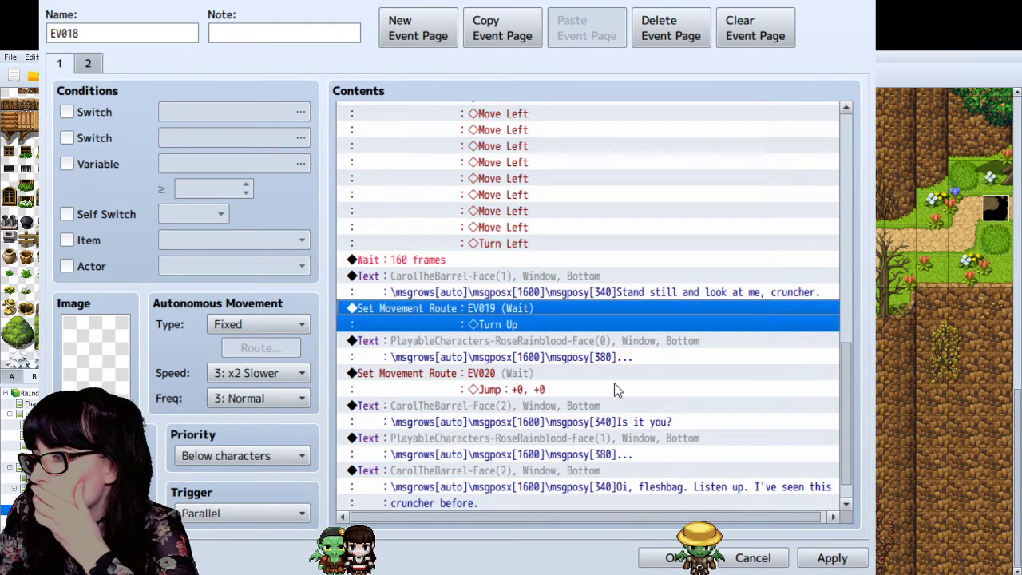
Step: Change \msgposy to 440 in both of Rose's "..." messages in EV018 and accept the event changes
click(566, 373)
click(594, 340)
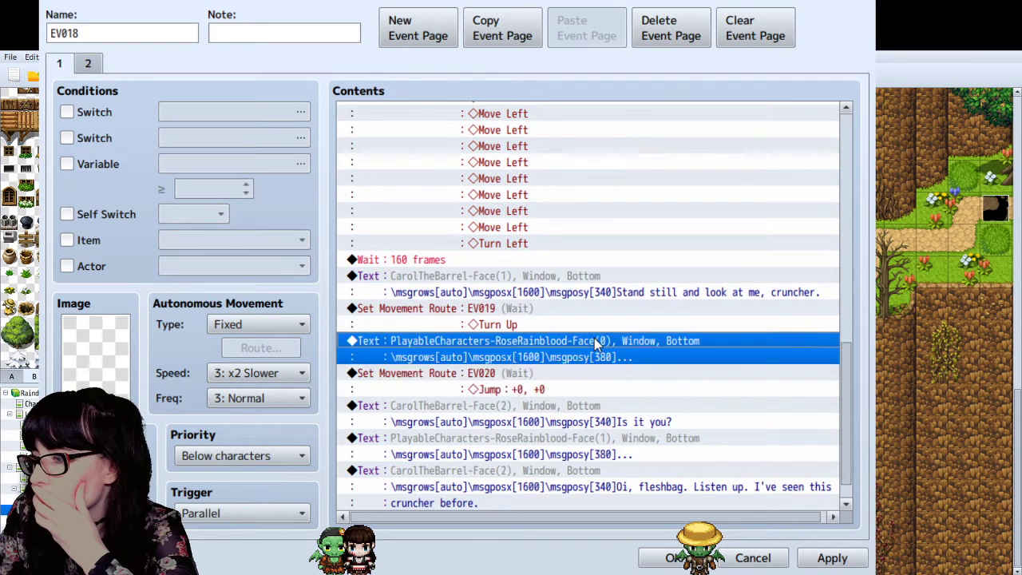
click(603, 376)
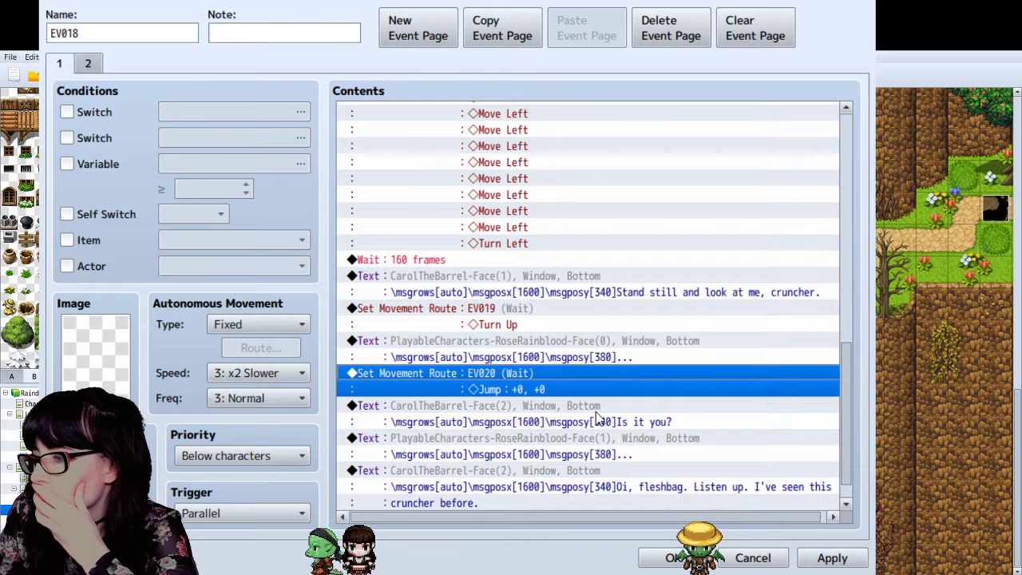
scroll(595, 418, down, 1)
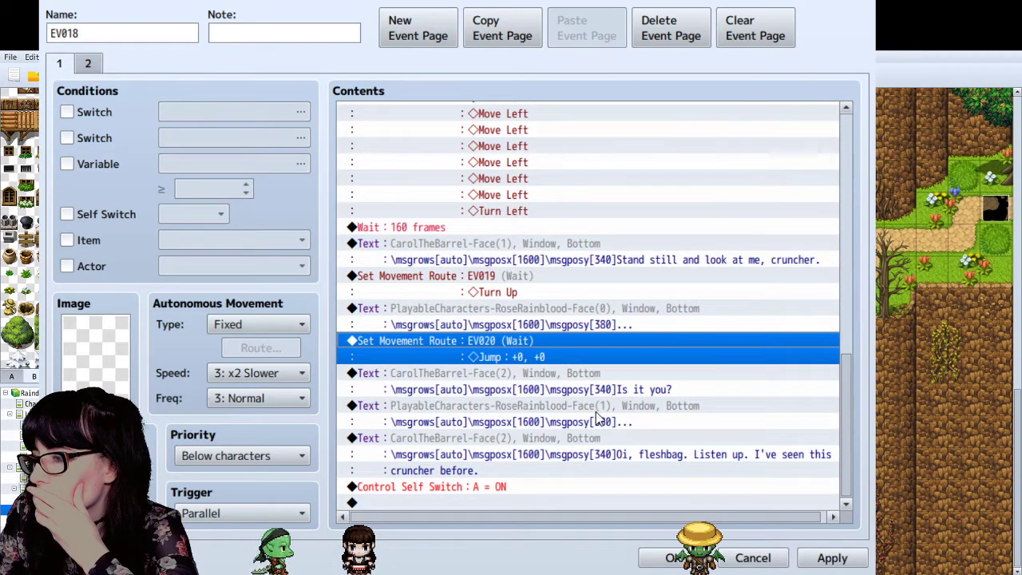
click(614, 387)
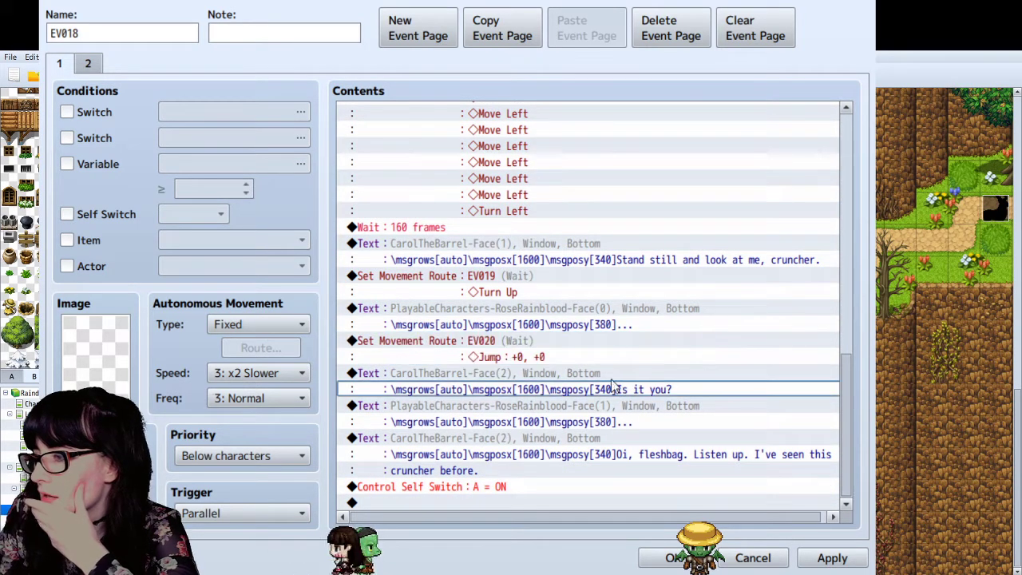
double_click(604, 310)
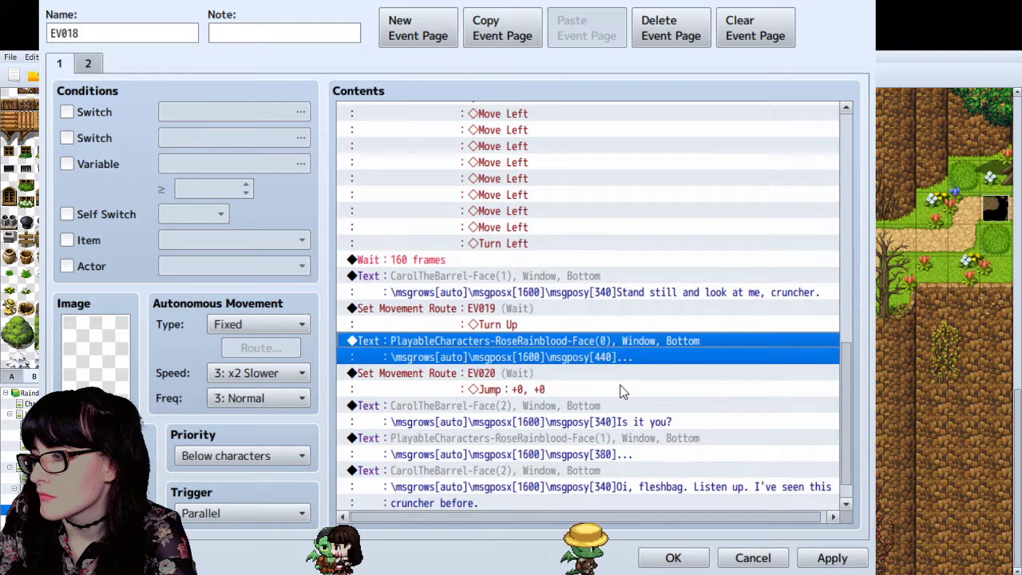
scroll(619, 389, down, 1)
click(607, 406)
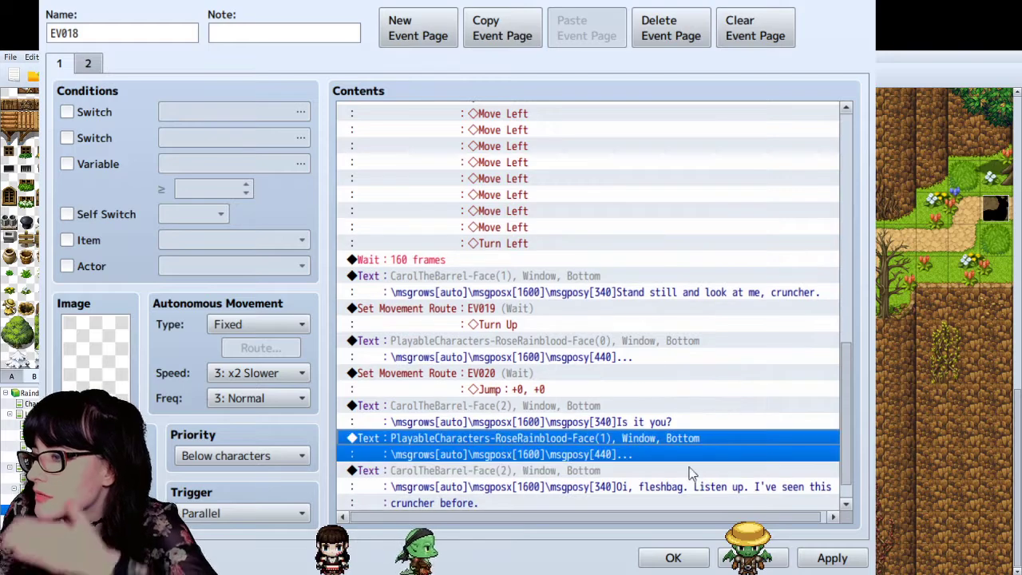
scroll(686, 479, down, 1)
click(673, 557)
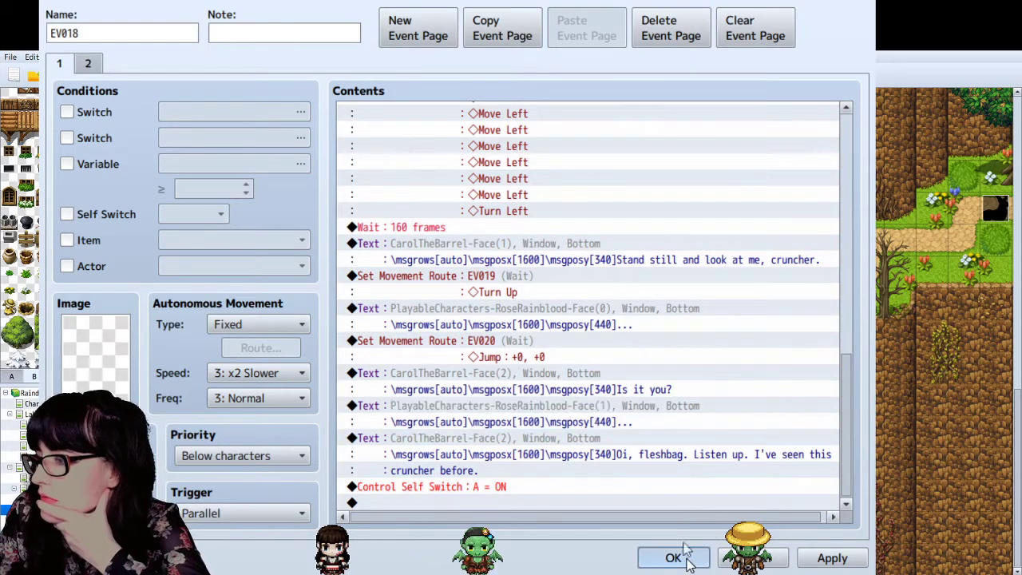
Step: Start a playtest and load the File 5 save at Everbloom Forest – Silent Haven
click(548, 75)
click(105, 64)
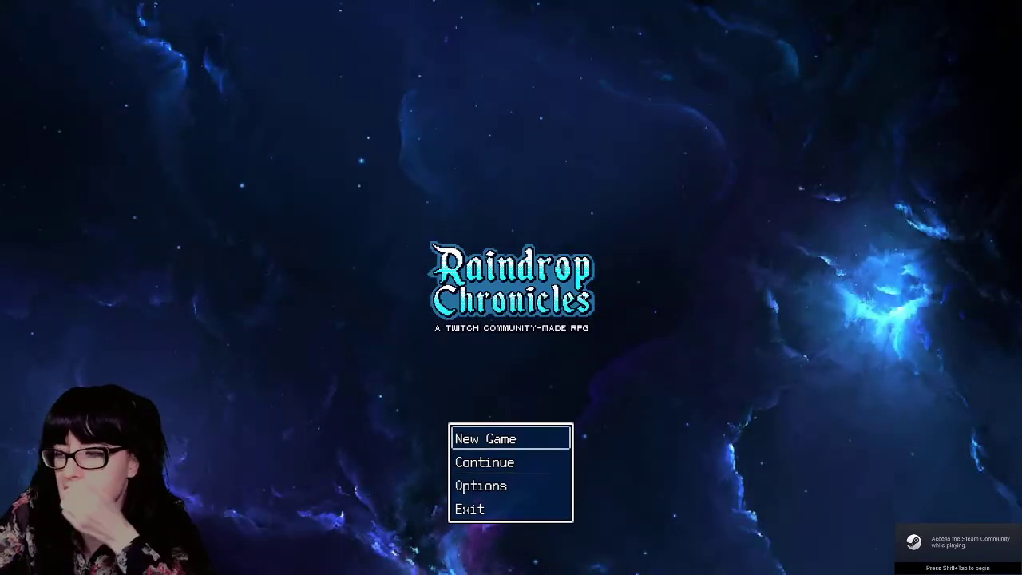
key(Return)
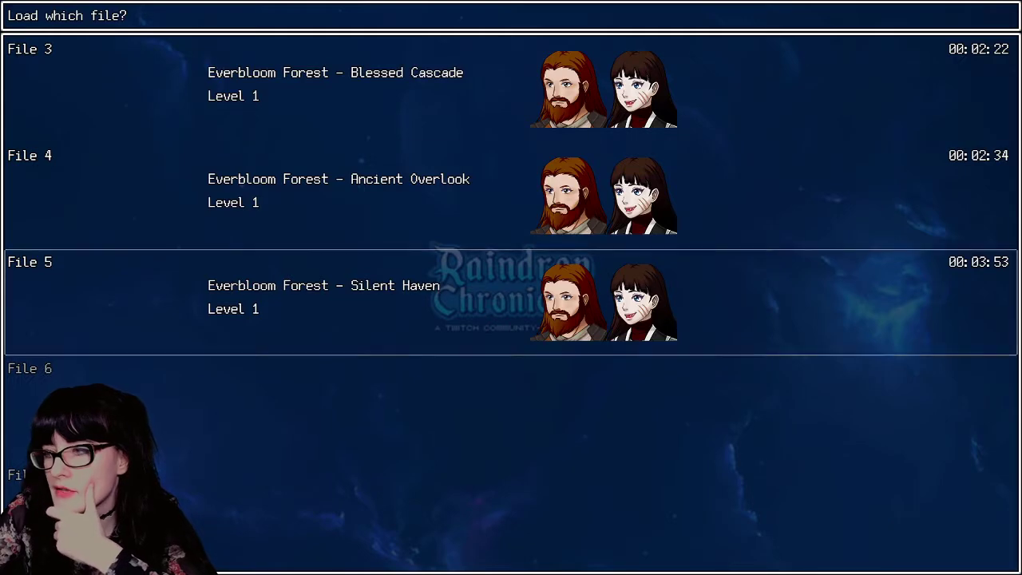
key(Return)
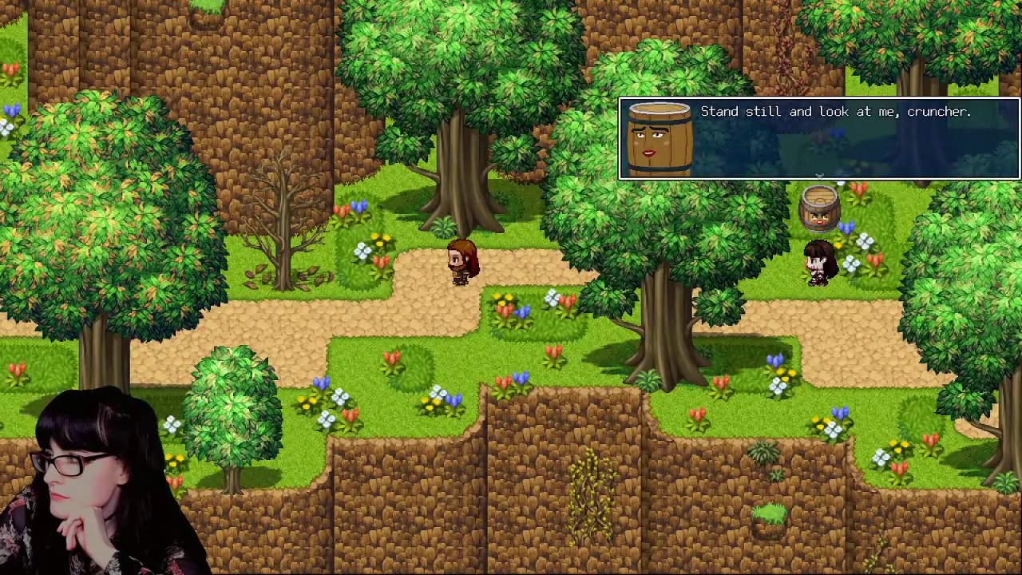
Step: Play through the barrel and Rose dialogue from "Stand still and look at me, cruncher." past the "Oi, fleshbag" message
key(Return)
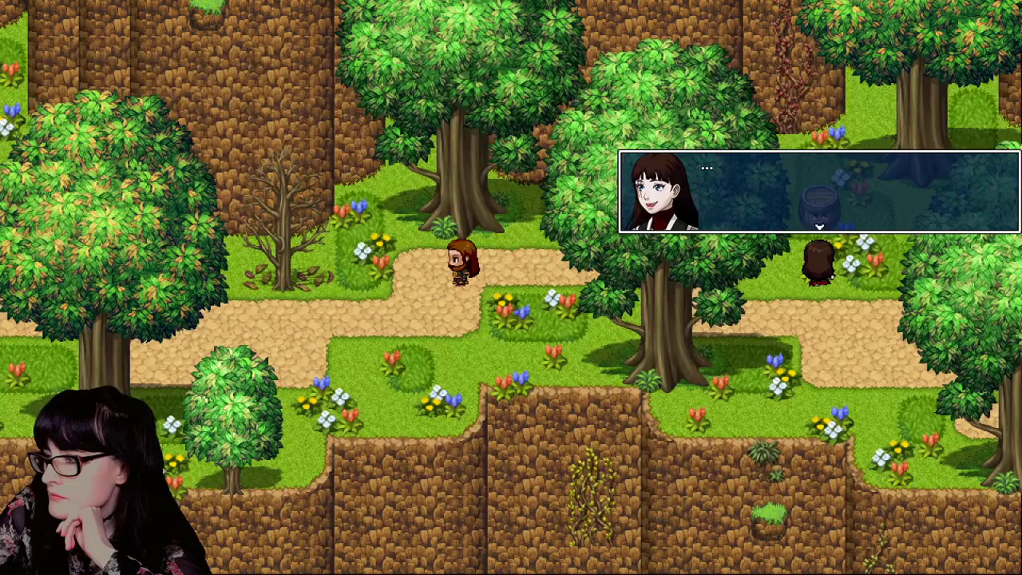
key(Return)
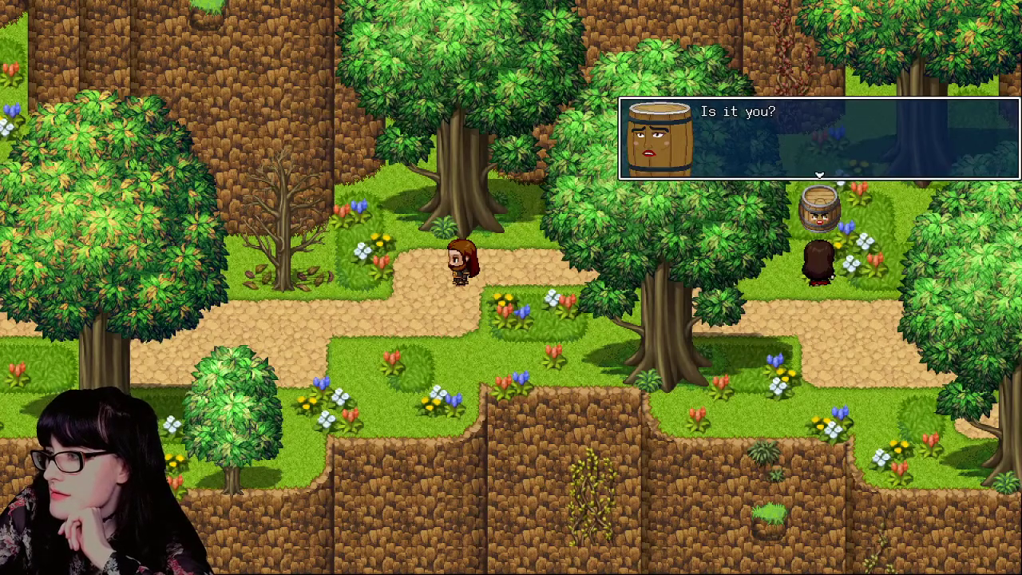
key(Return)
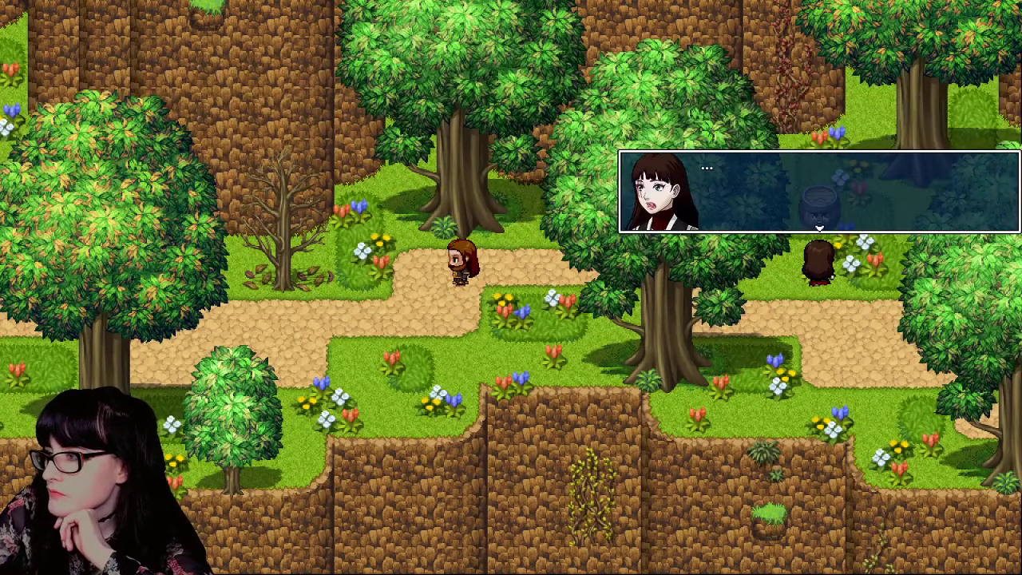
key(Return)
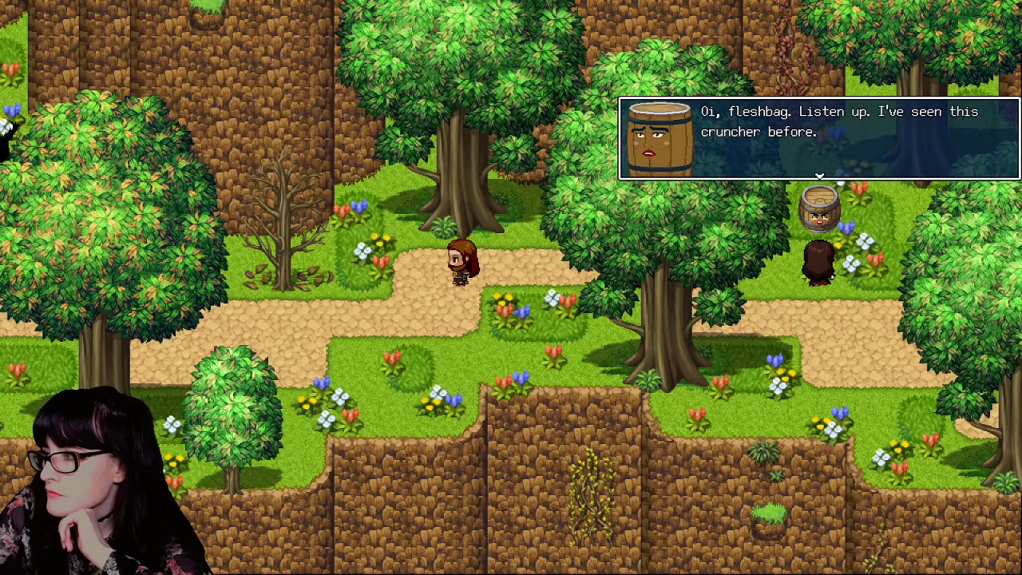
key(Return)
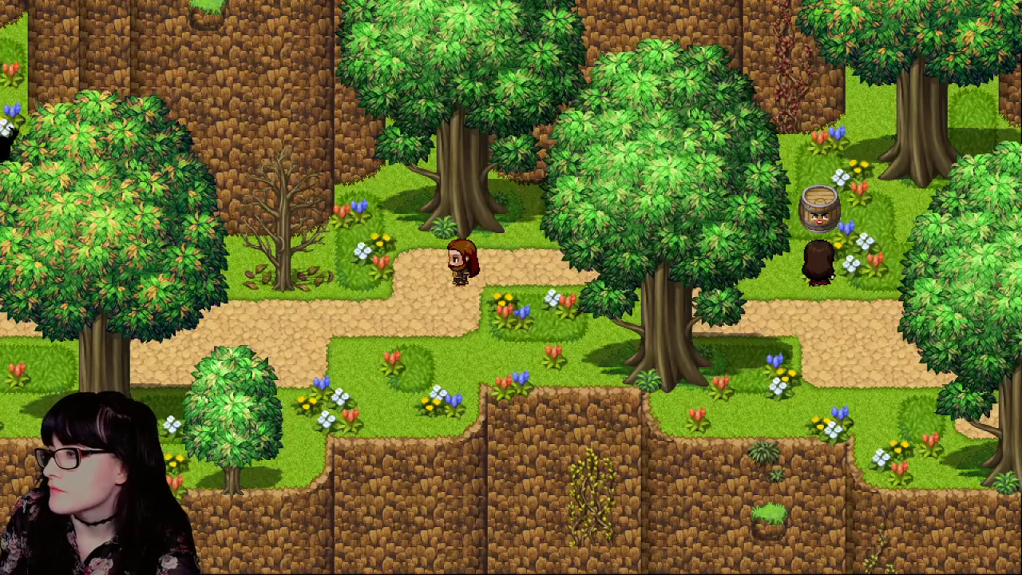
Step: Return to the title screen, reload File 5 and trigger the barrel cutscene again
key(Escape)
key(Up)
key(Return)
key(Return)
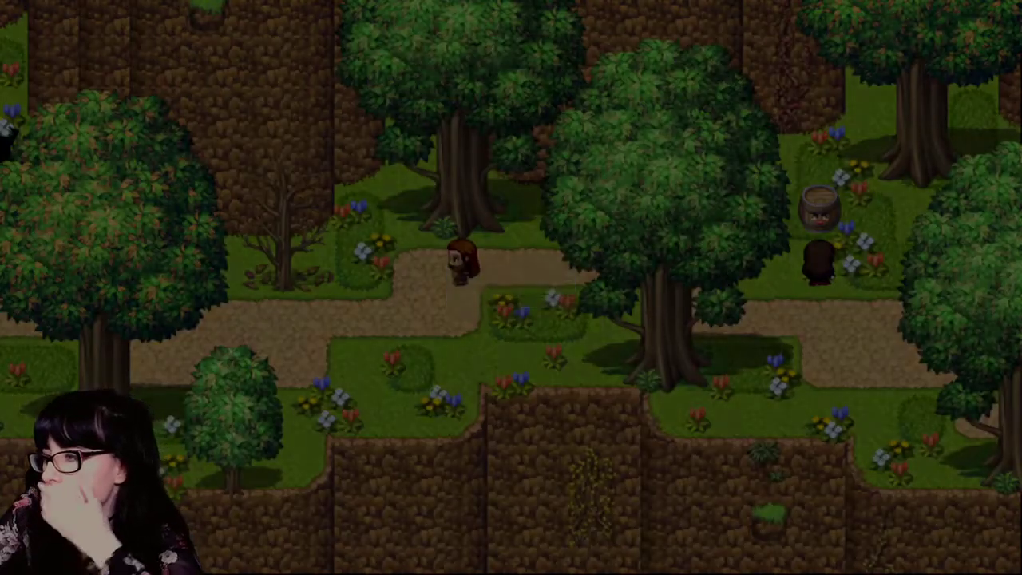
key(Return)
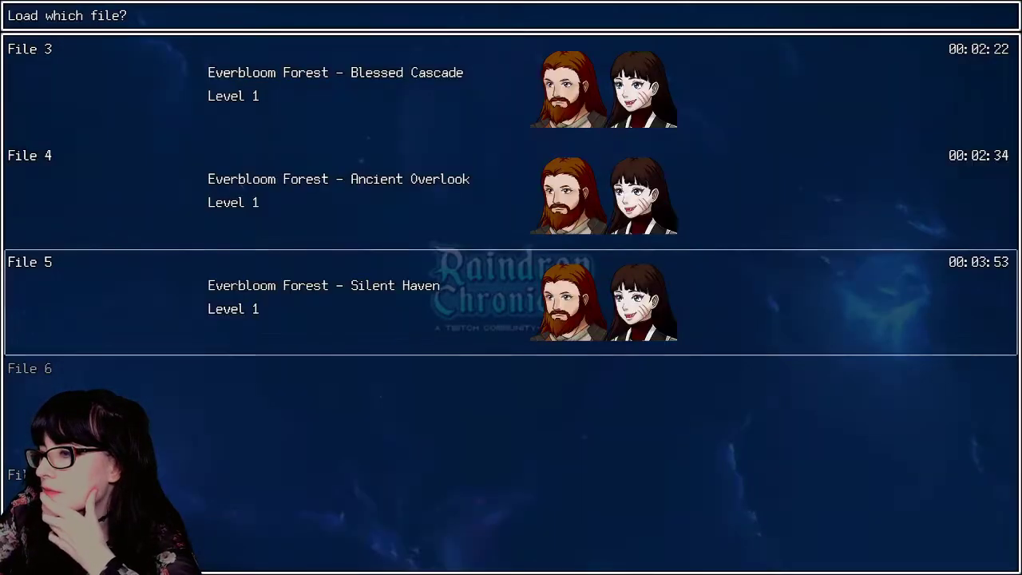
key(Return)
key(Left)
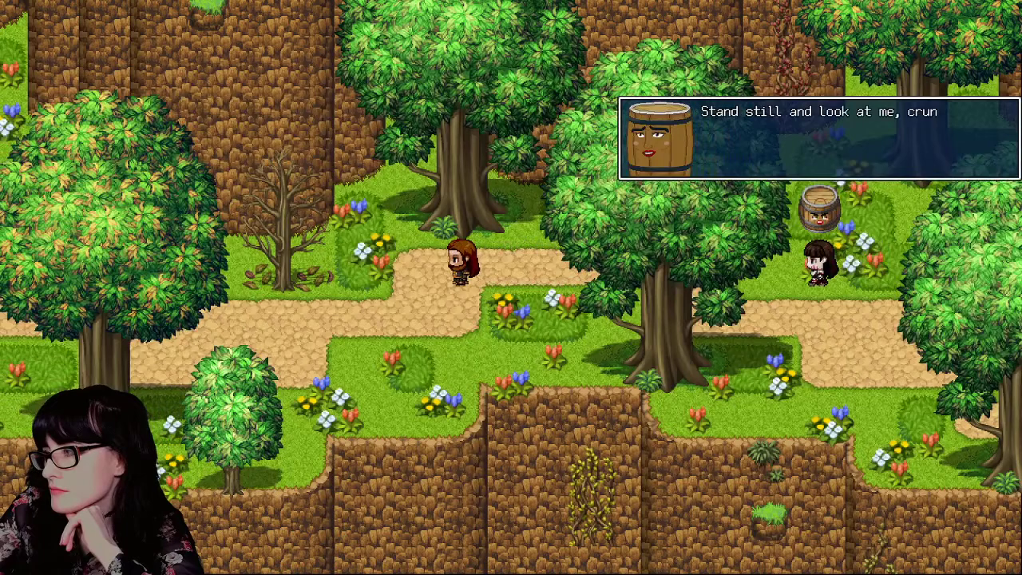
Step: Replay the cutscene dialogue through Rose's second "..." message to check the timing of the movements
key(Return)
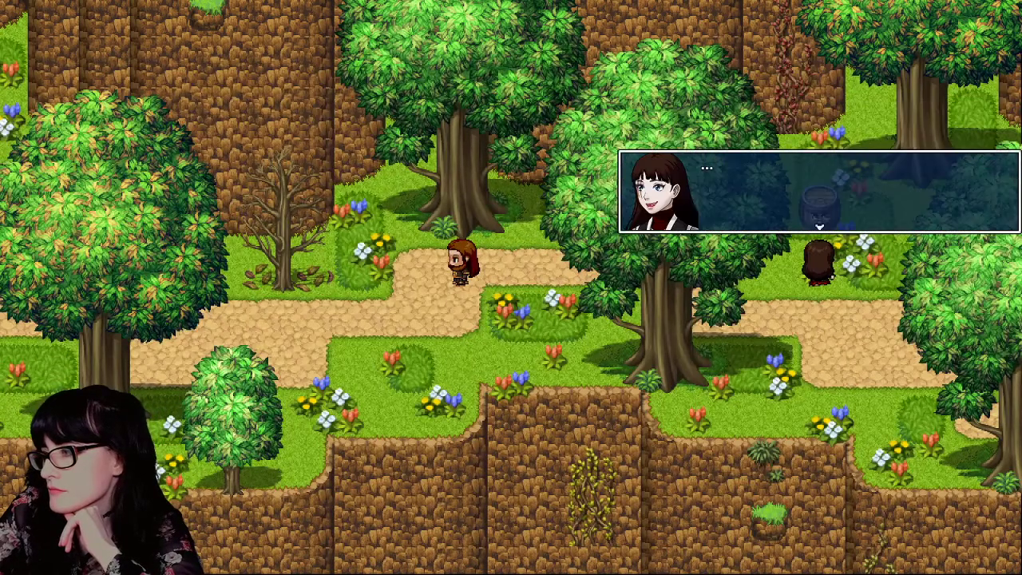
key(Return)
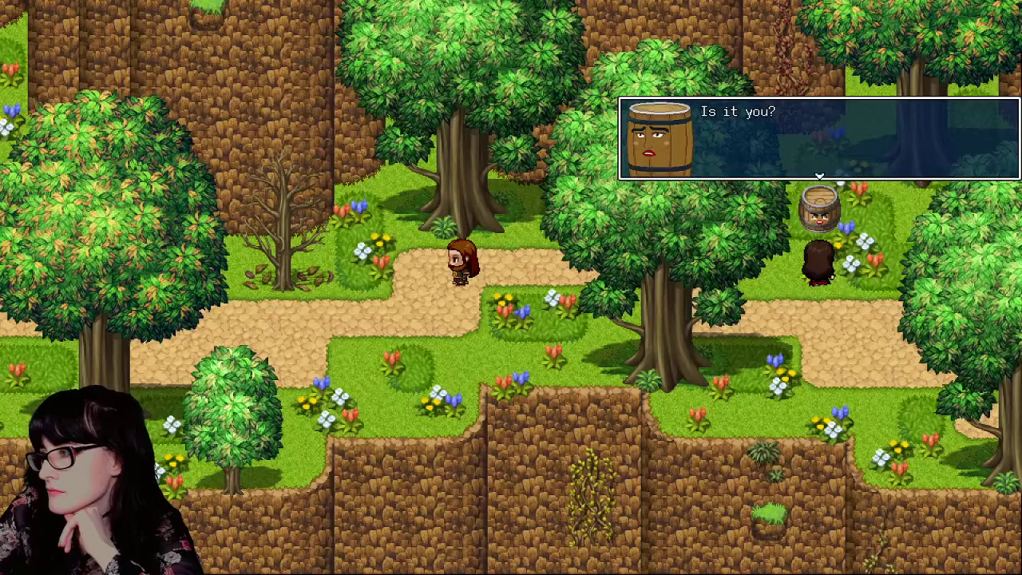
key(Return)
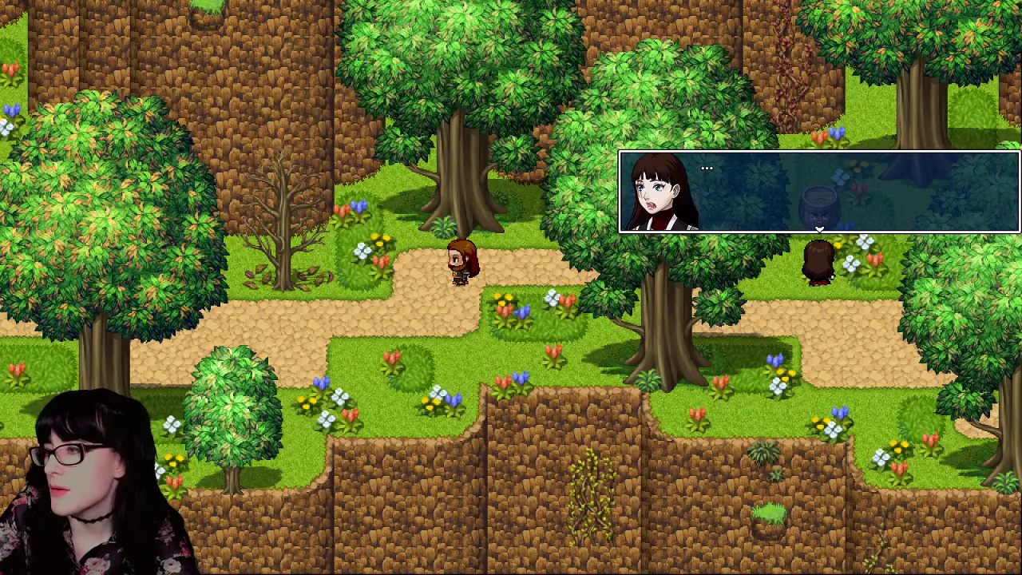
key(Return)
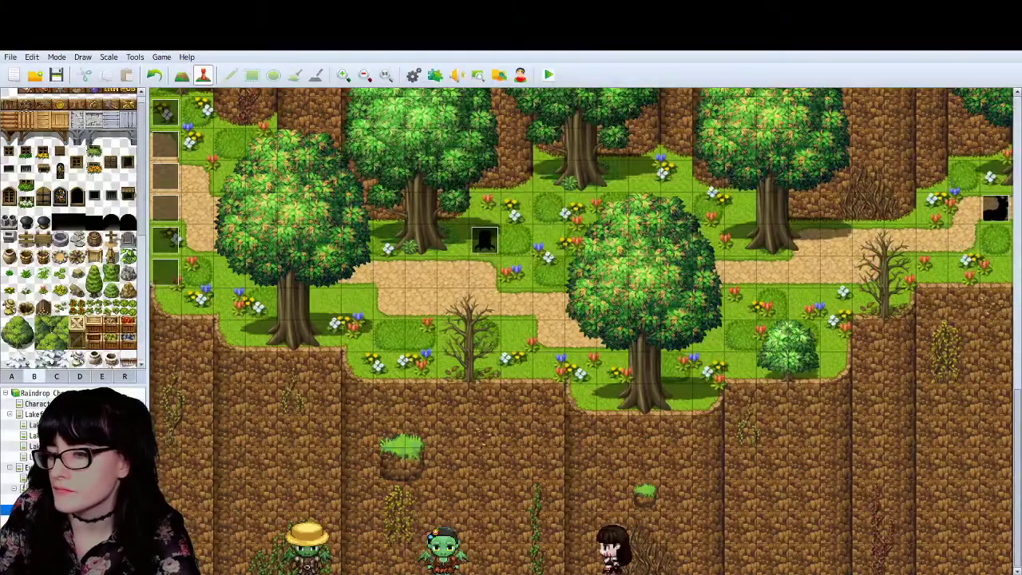
Step: Insert a copy of the EV020 jump route before the "Oi, fleshbag" message in EV018 and accept the changes
double_click(484, 239)
scroll(432, 403, down, 11)
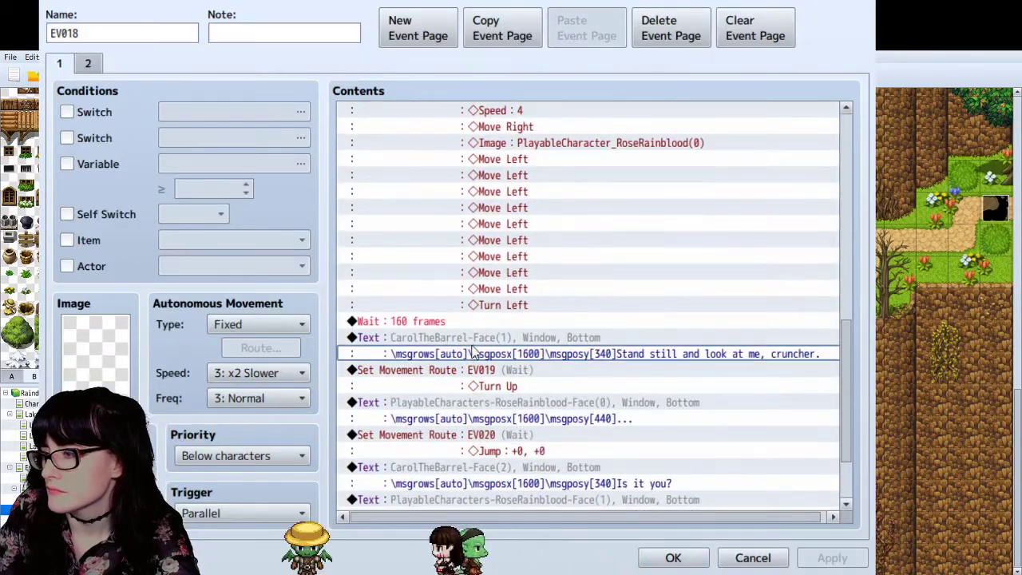
click(476, 372)
scroll(477, 372, down, 2)
click(479, 374)
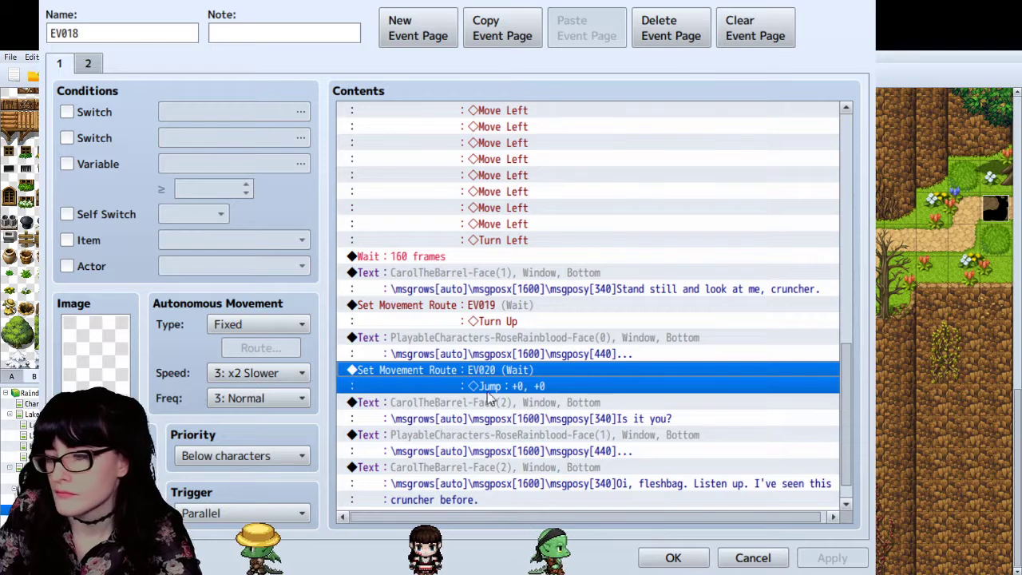
scroll(483, 383, down, 1)
click(492, 455)
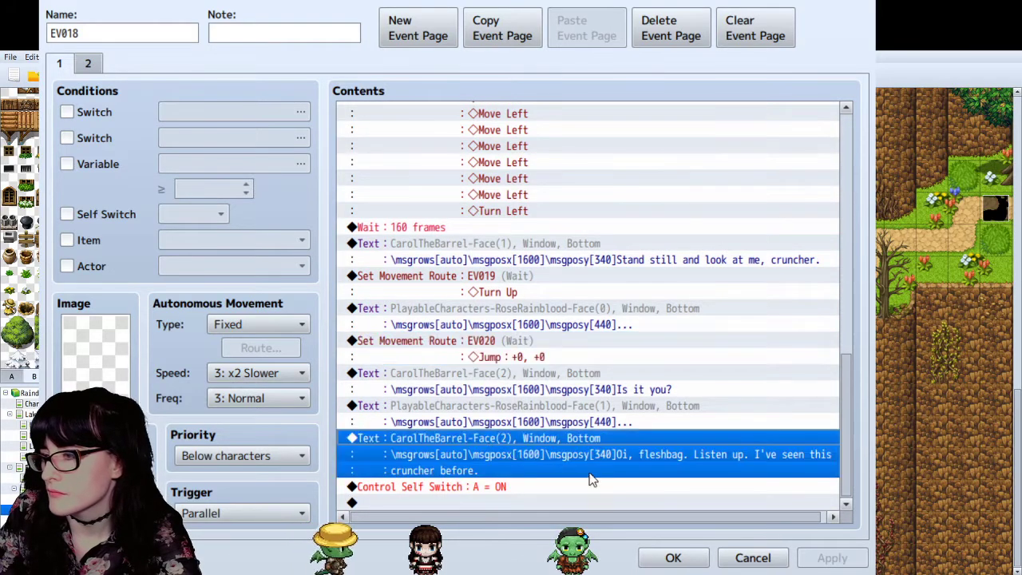
key(ctrl+v)
scroll(610, 495, down, 1)
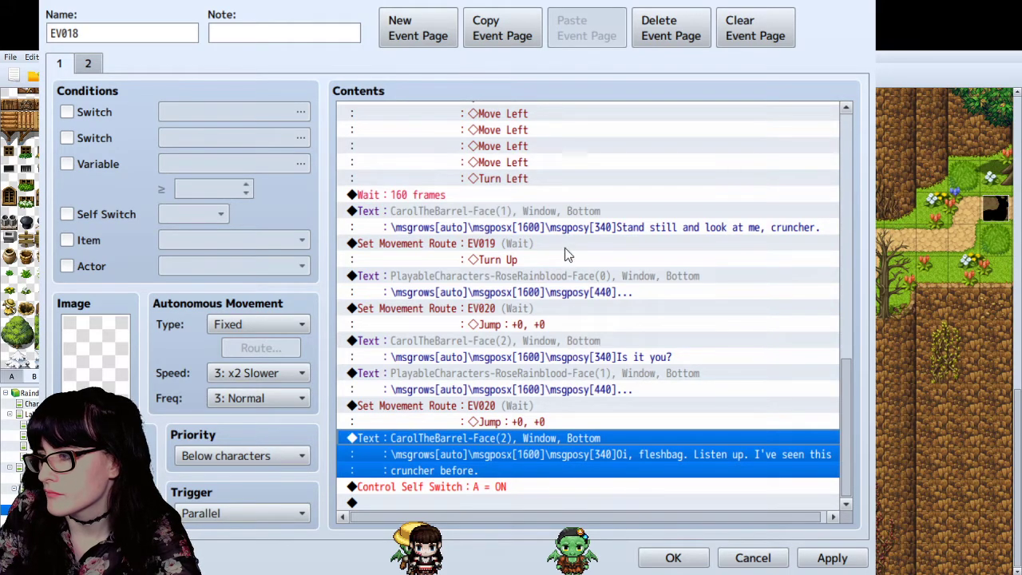
click(684, 557)
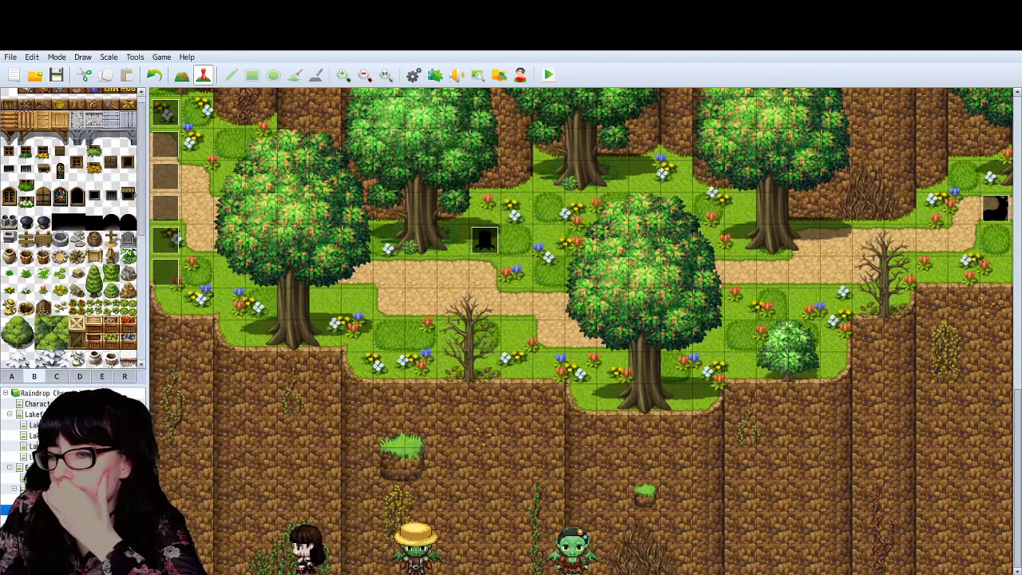
Step: Open EV005 on the cabin map and review its opening player routes through the jump after the Hit with Fish animation
click(56, 499)
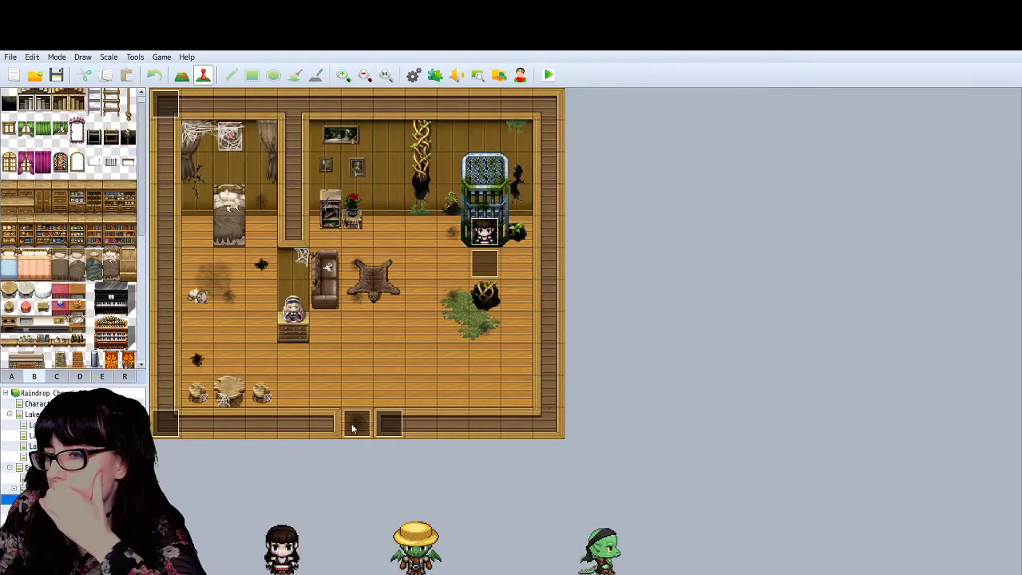
double_click(443, 208)
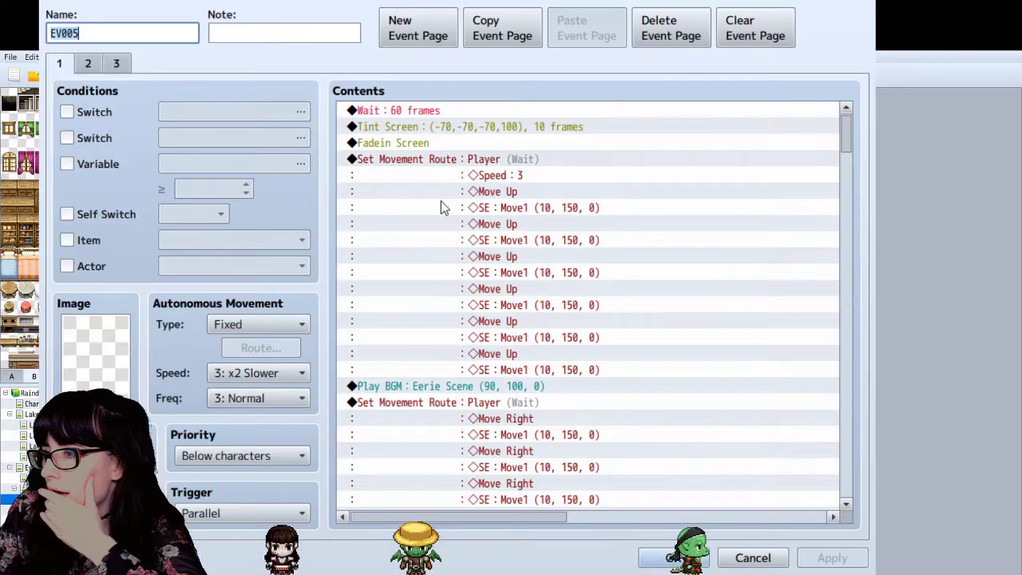
scroll(454, 364, down, 1)
click(455, 337)
click(460, 353)
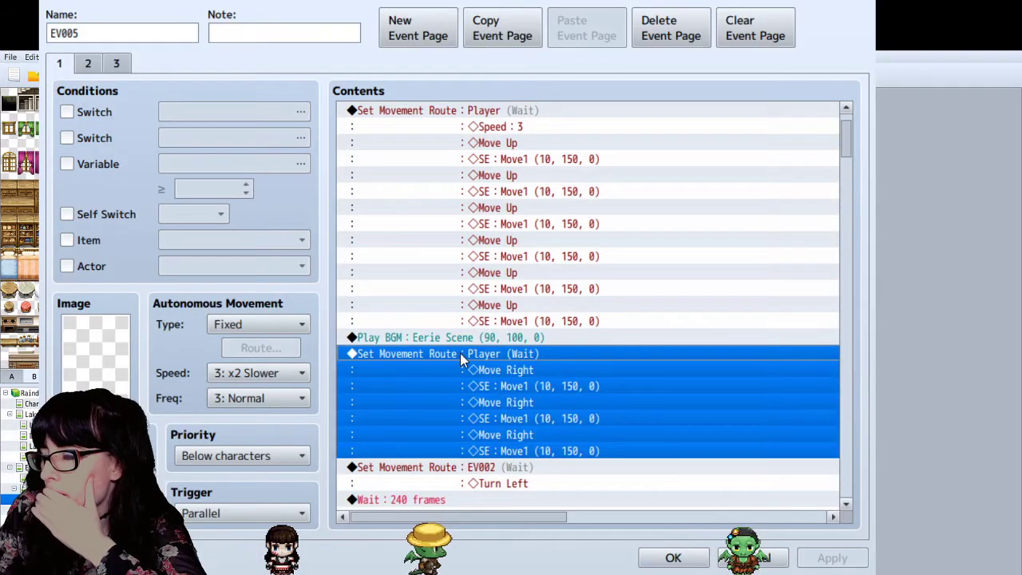
scroll(460, 353, down, 3)
click(513, 381)
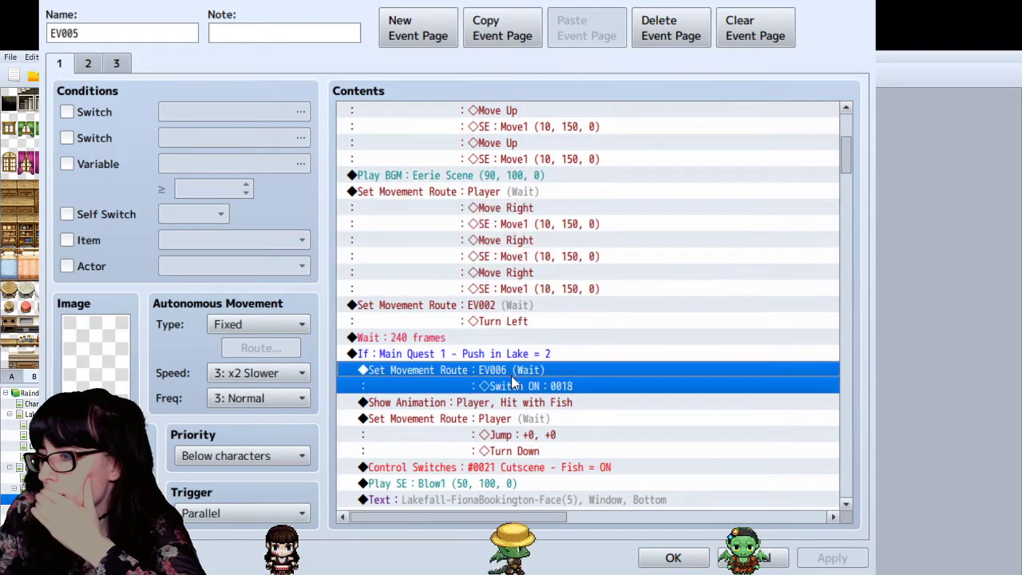
click(554, 401)
click(559, 417)
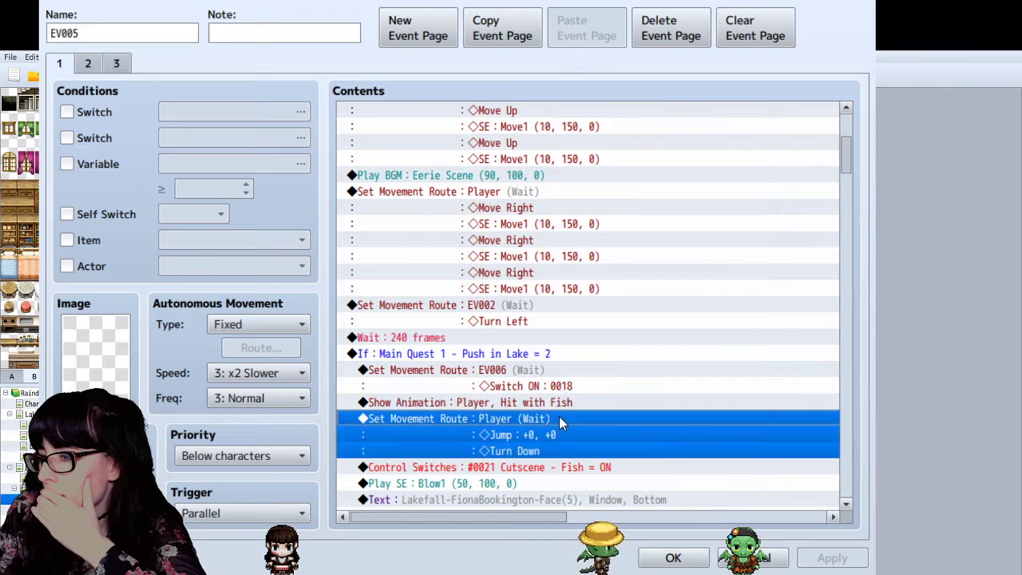
Step: Check how EV005 turns on switch 0018 and moves EV006 up into the cabin, leaving the event unchanged
click(561, 371)
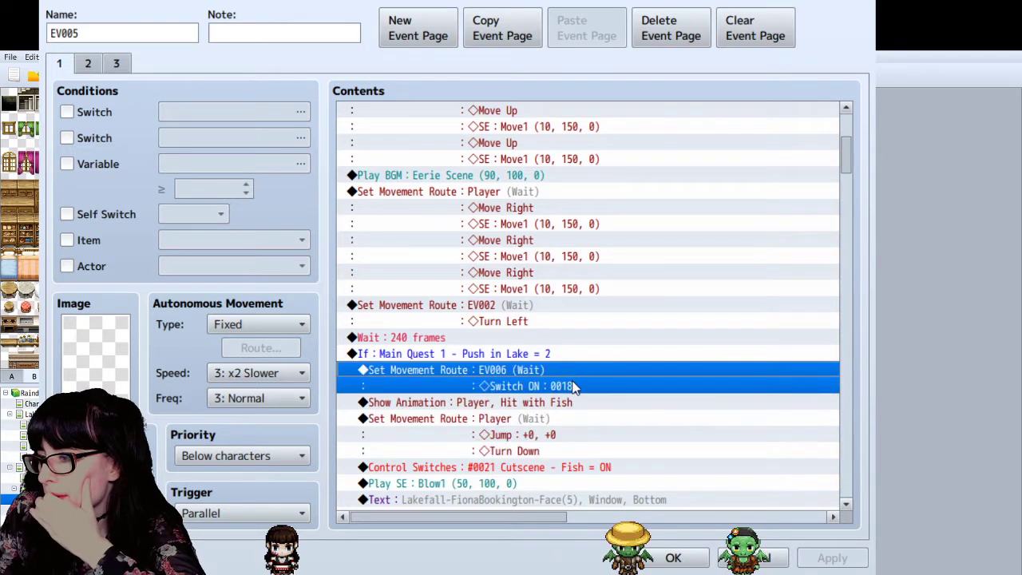
scroll(573, 384, down, 2)
scroll(579, 389, down, 2)
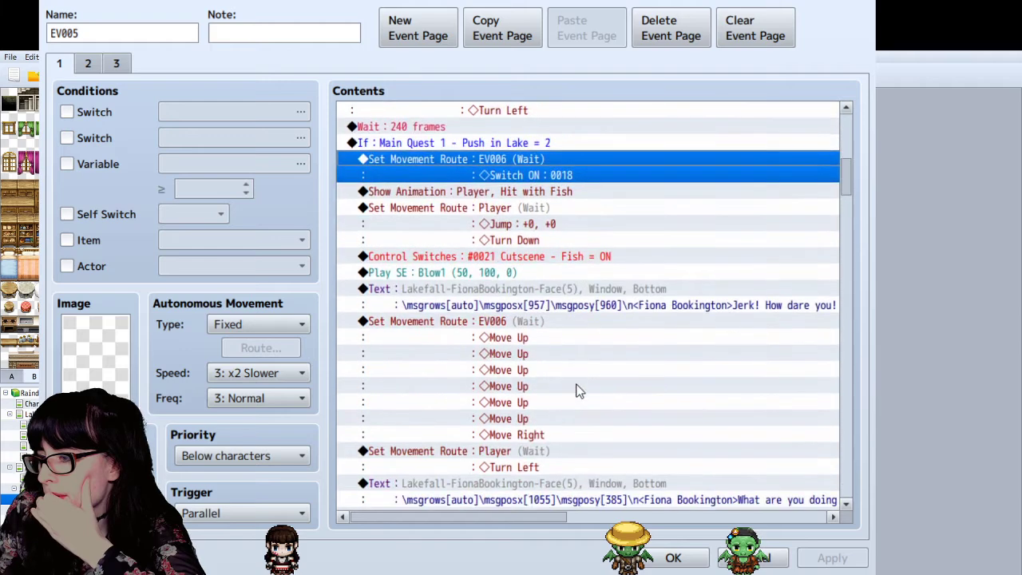
click(523, 338)
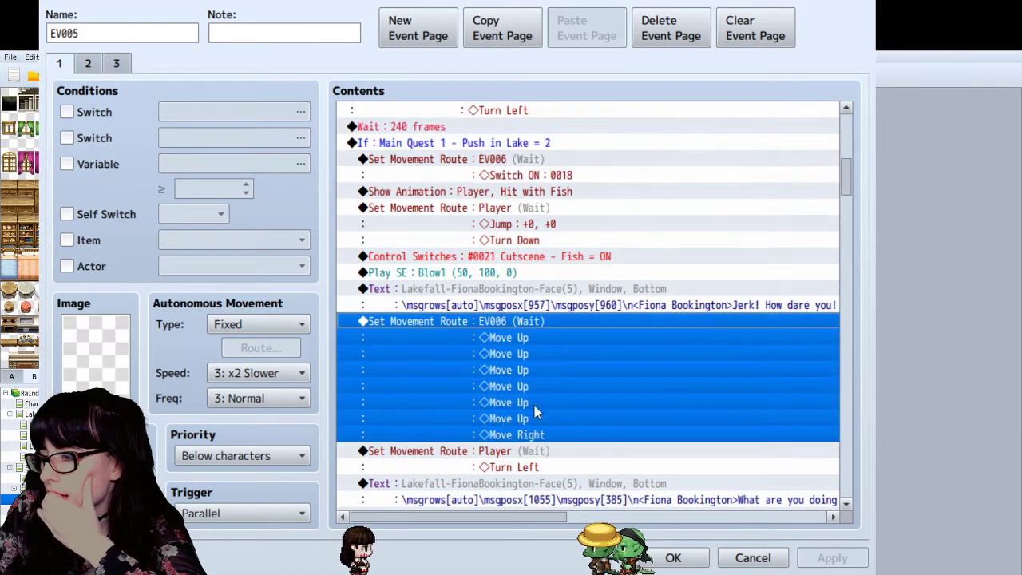
scroll(539, 412, down, 1)
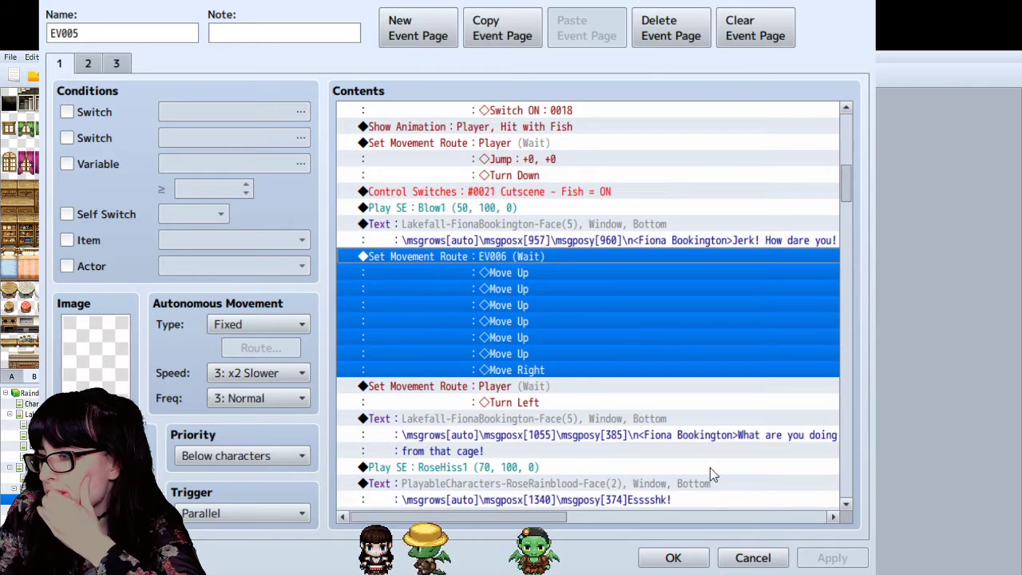
click(752, 558)
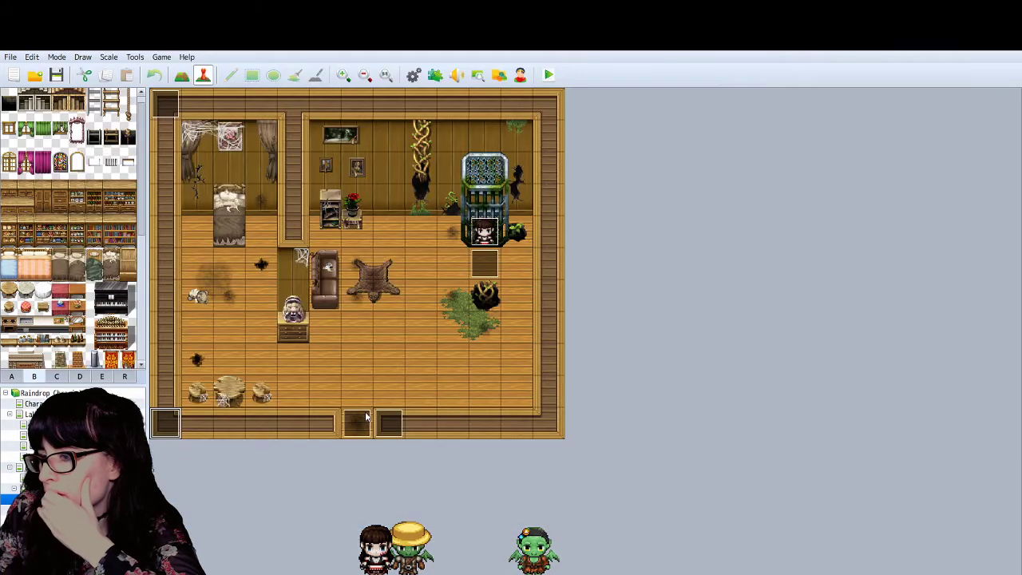
Step: Compare the conditions and character images on EV006's two pages at the cabin entrance, leaving the event unchanged
double_click(357, 422)
click(89, 67)
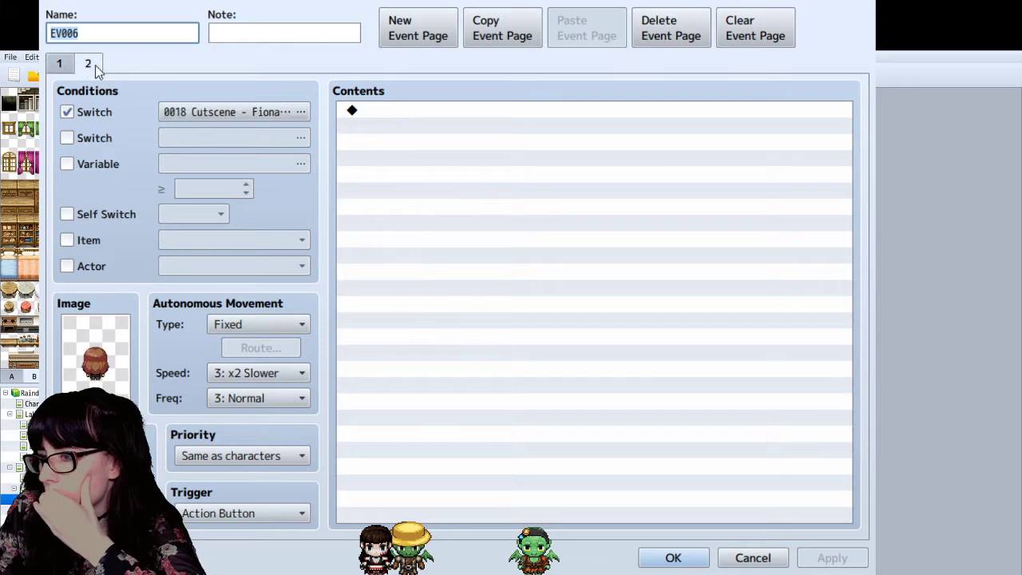
click(59, 63)
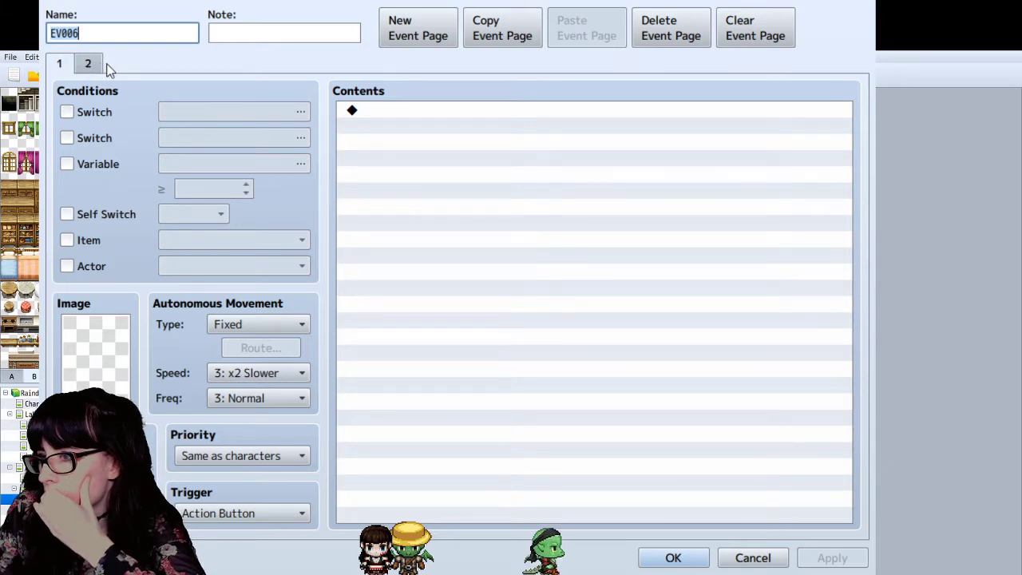
click(90, 64)
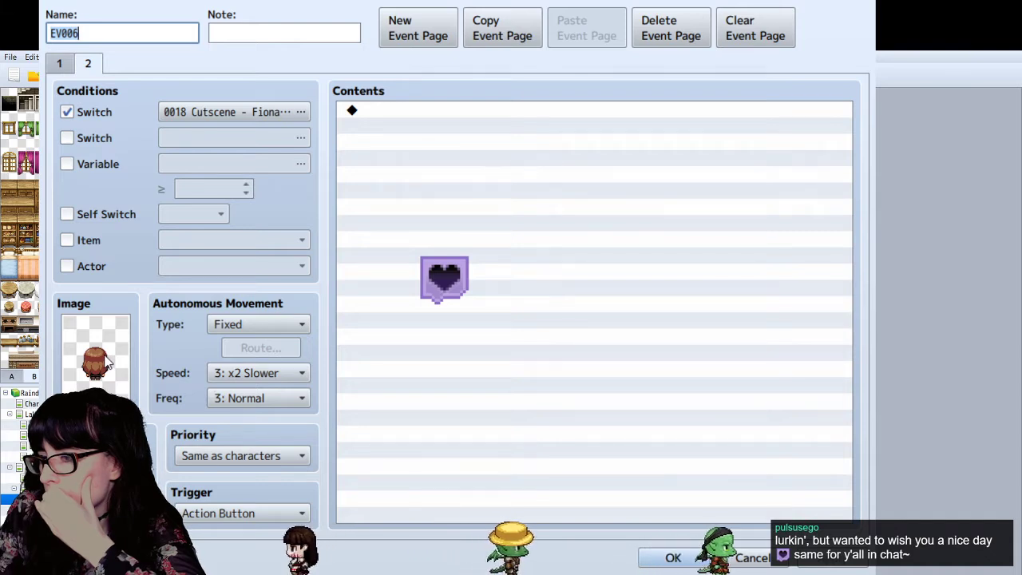
click(64, 64)
click(88, 66)
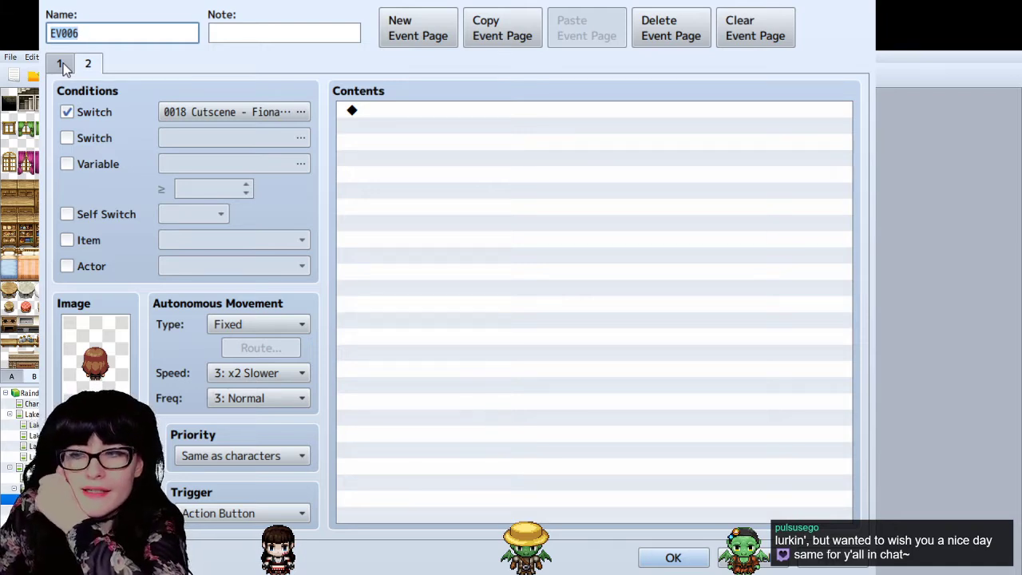
click(62, 65)
click(85, 65)
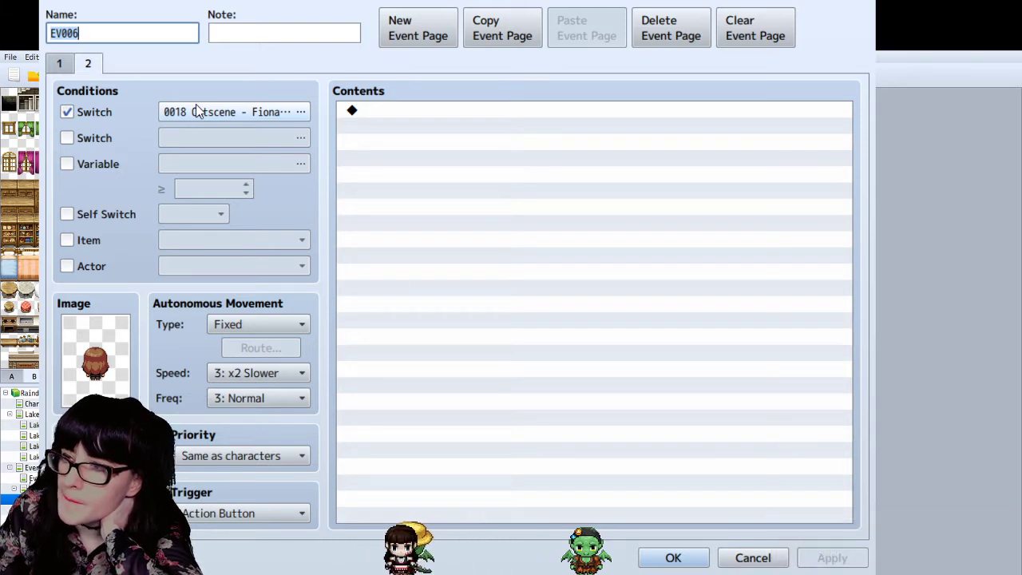
click(60, 65)
click(89, 65)
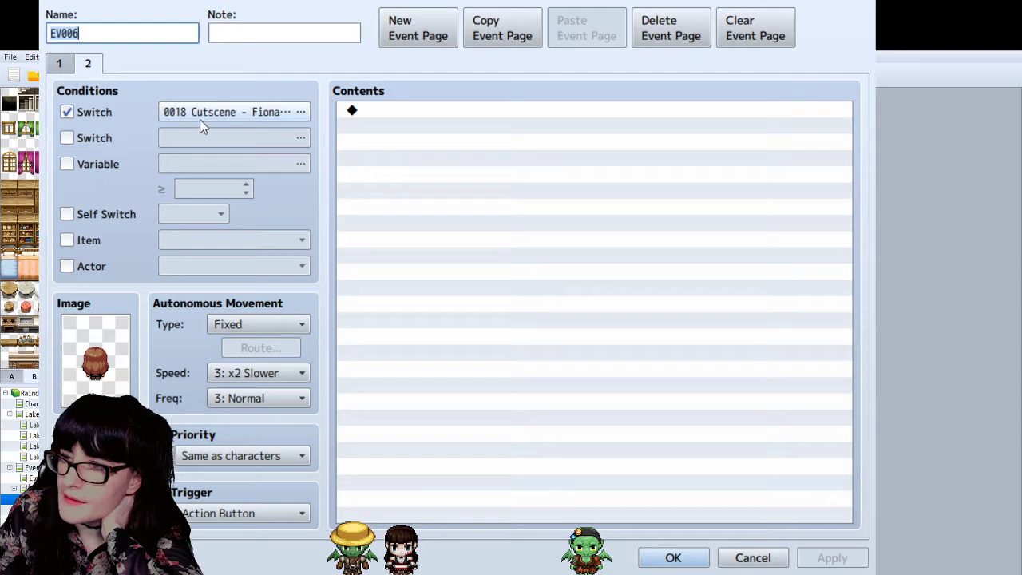
click(59, 65)
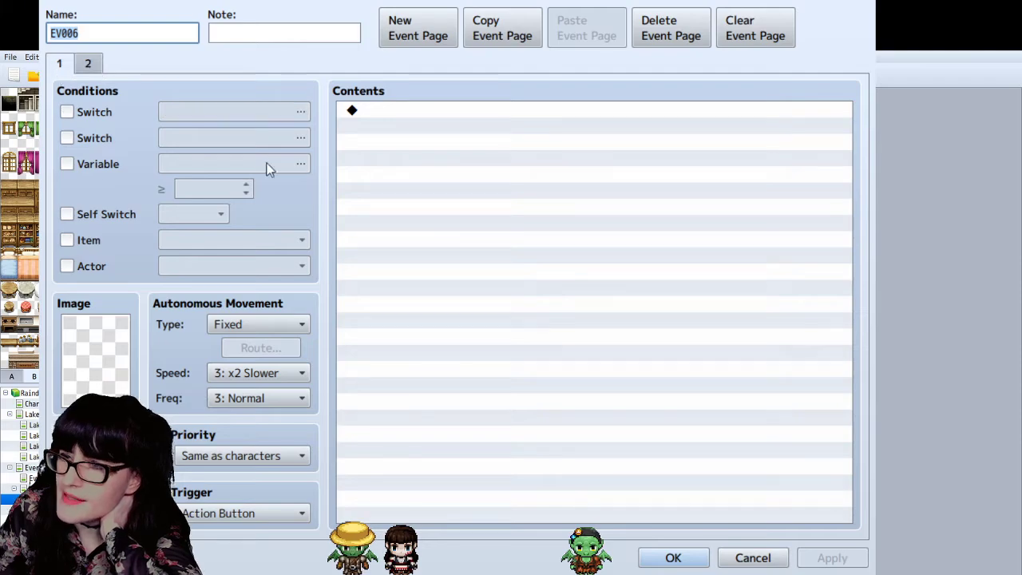
click(753, 557)
Step: Look over the event tiles around the dirt path on the forest map
click(64, 509)
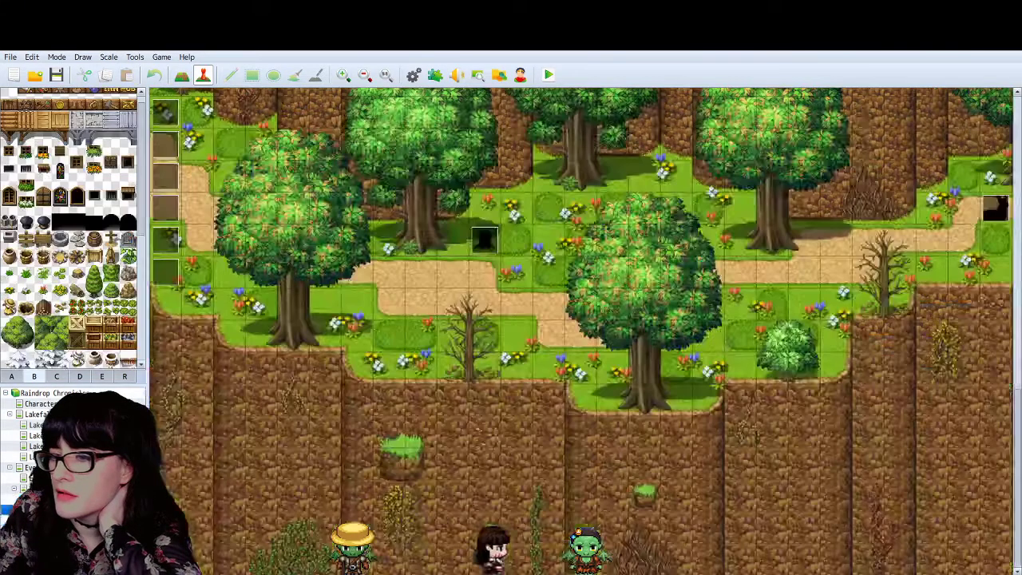
drag(592, 555, 987, 573)
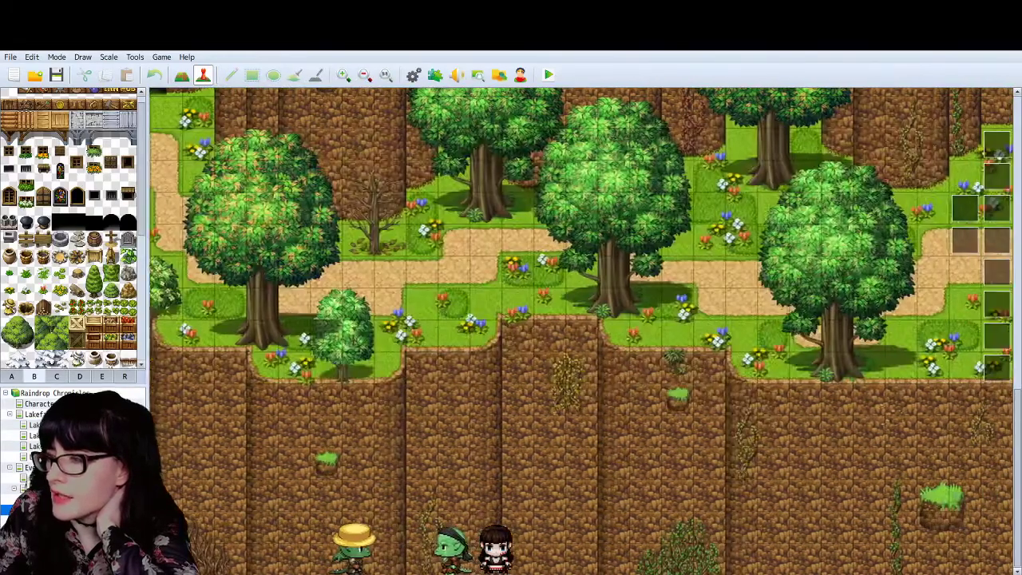
click(957, 238)
scroll(958, 238, up, 1)
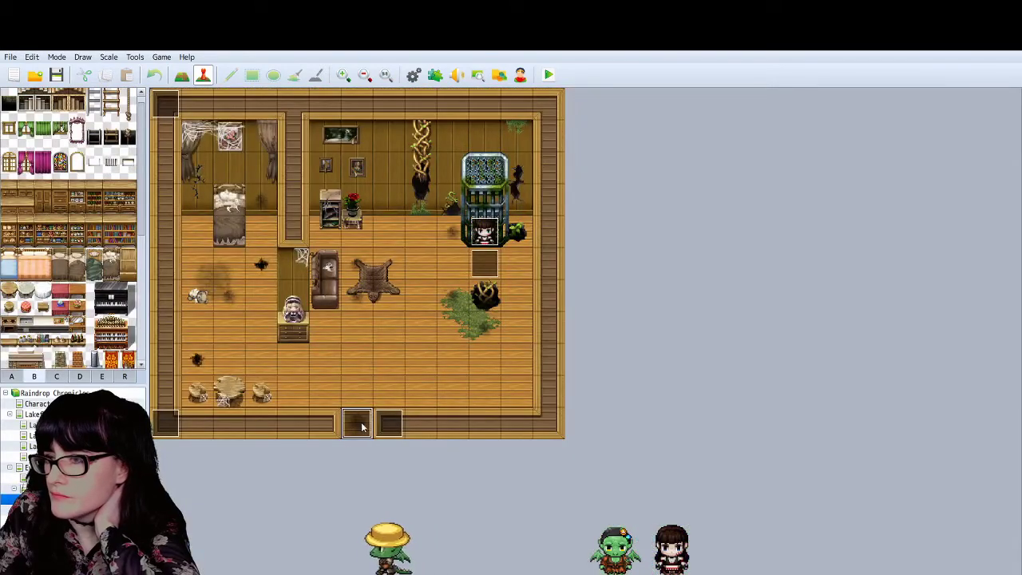
Step: Recheck the switch condition on page 2 of the cabin's EV006
double_click(361, 427)
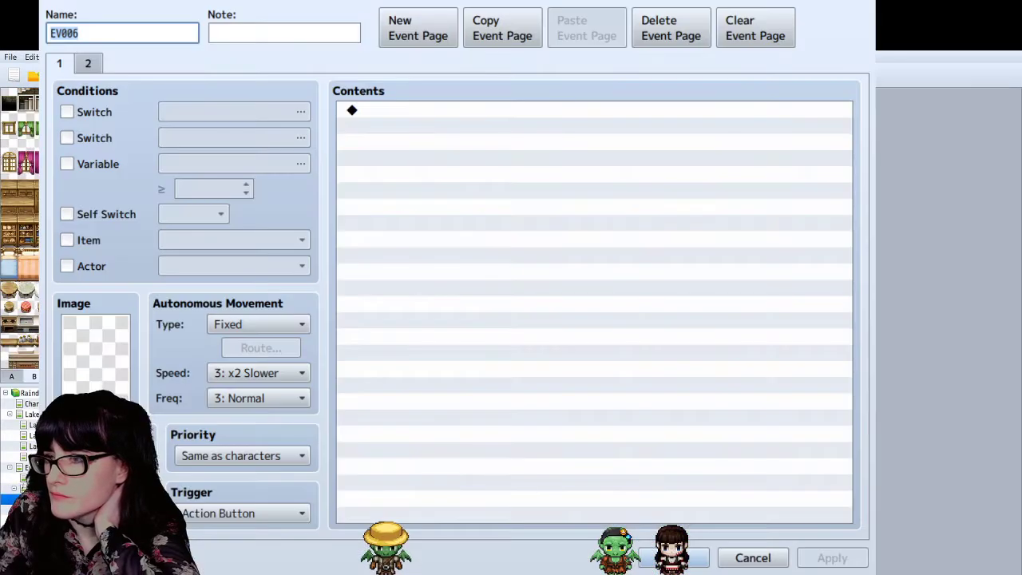
click(88, 66)
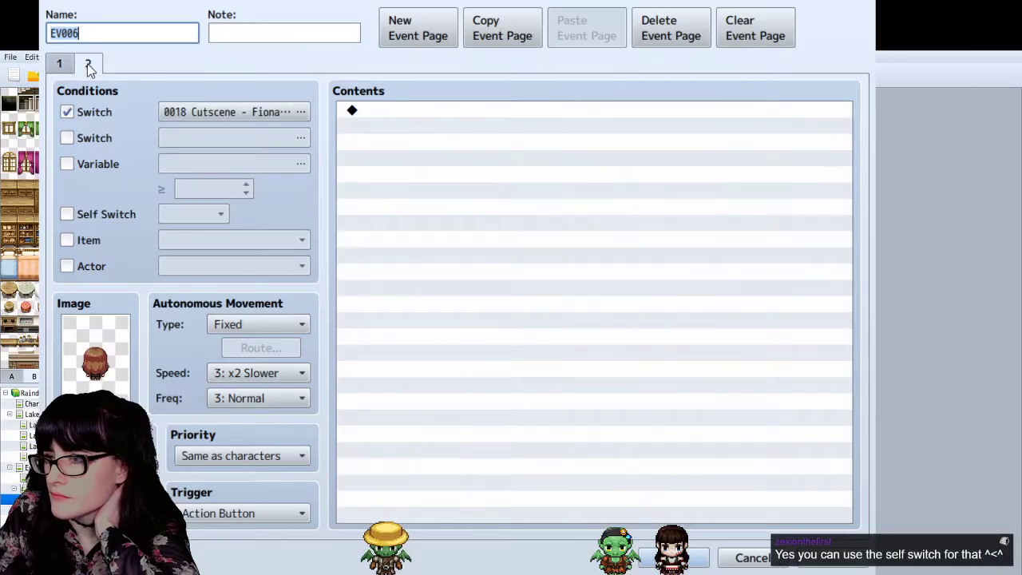
click(736, 559)
Step: Inspect the commands in the cabin's EV009 transfer event and EV004 minimap event without changing them
double_click(388, 424)
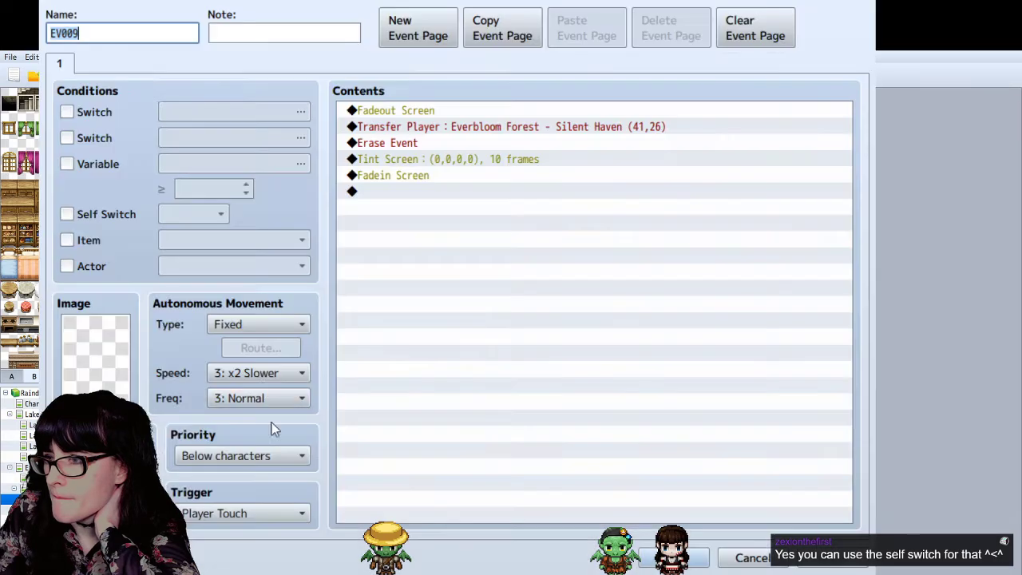
click(758, 559)
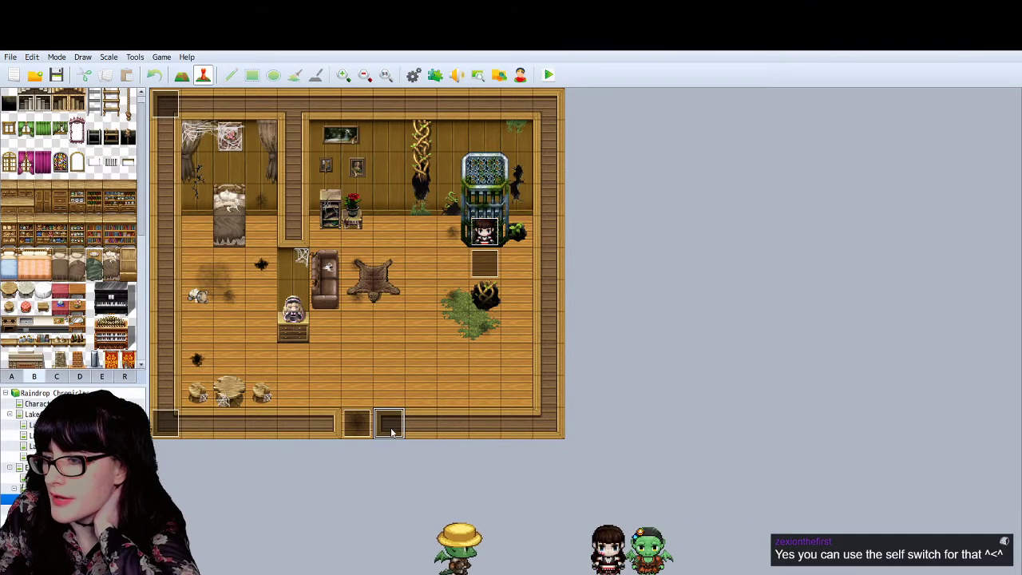
double_click(387, 432)
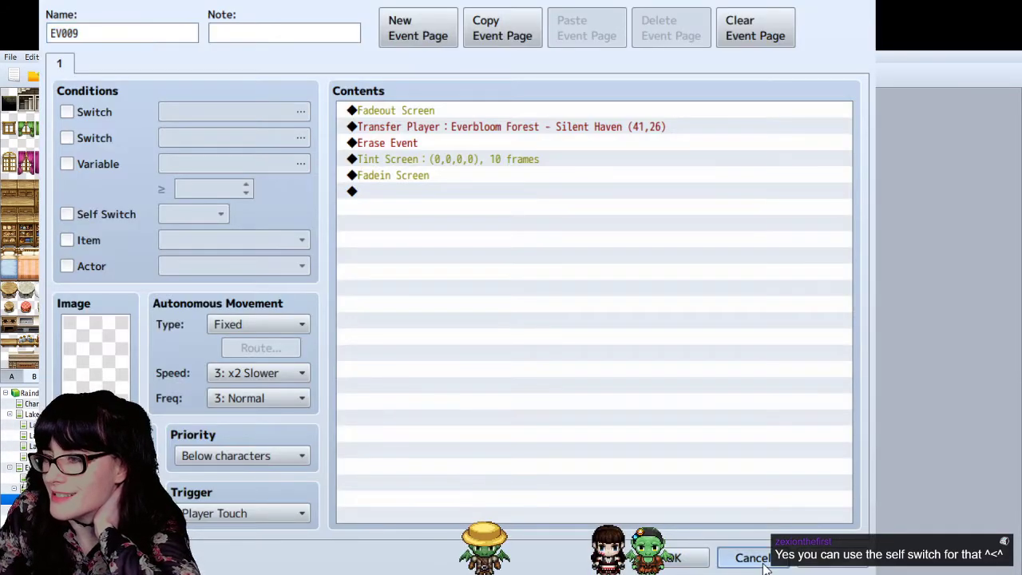
click(754, 558)
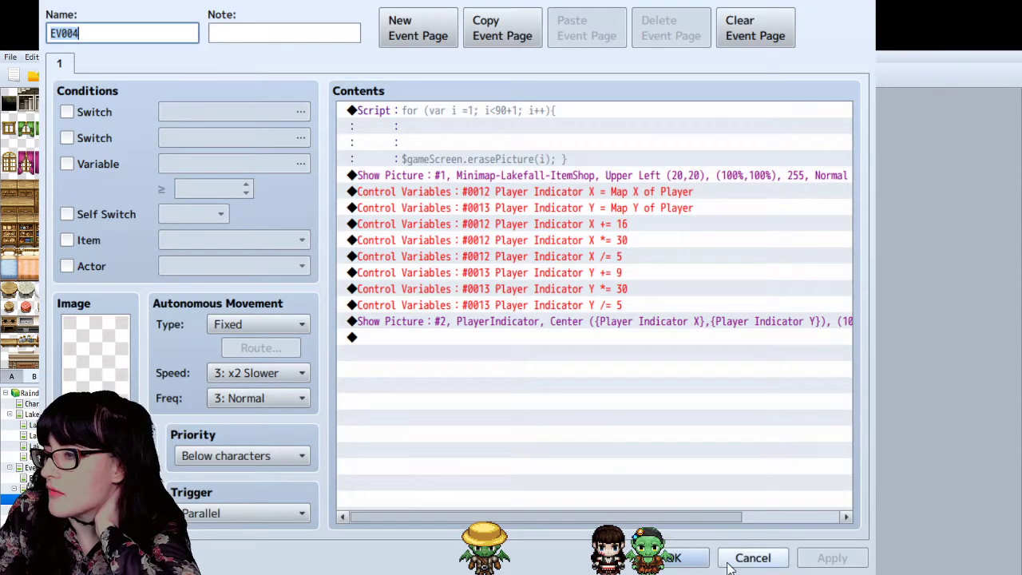
click(729, 560)
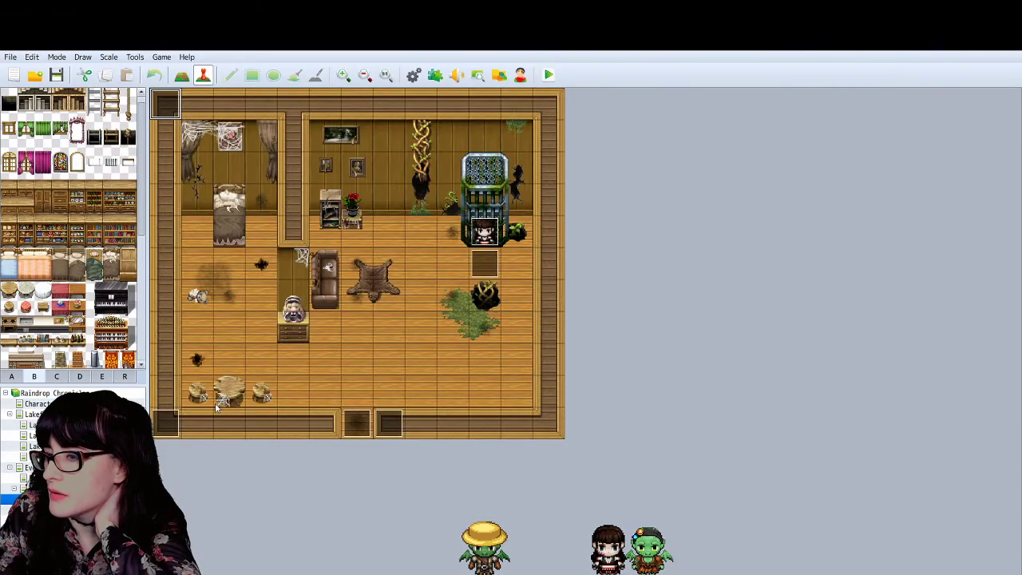
double_click(384, 428)
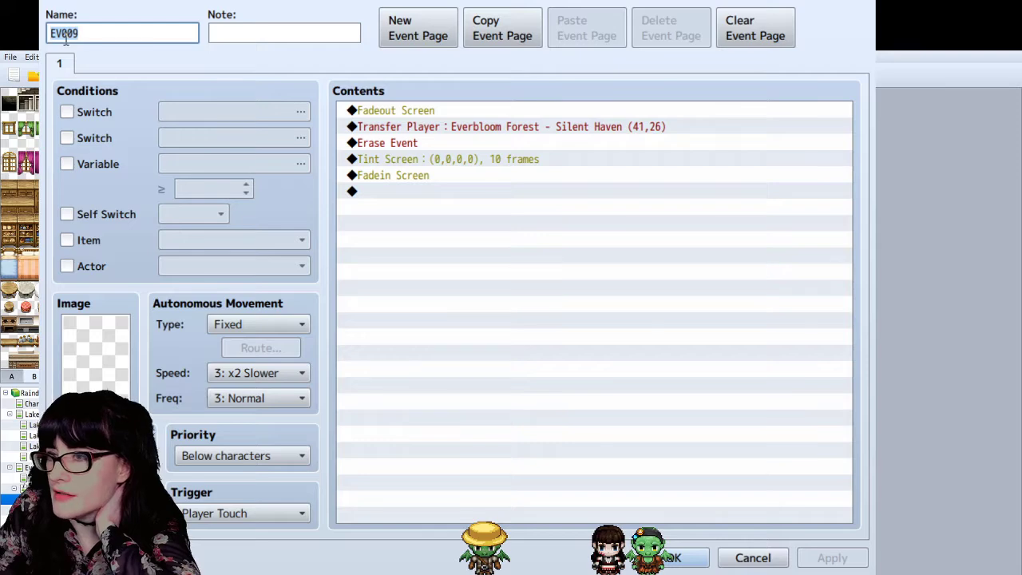
click(738, 560)
Step: Examine EV005's pages 2 and 3, including the Set Event Location command for EV009, and return to the forest map
double_click(166, 425)
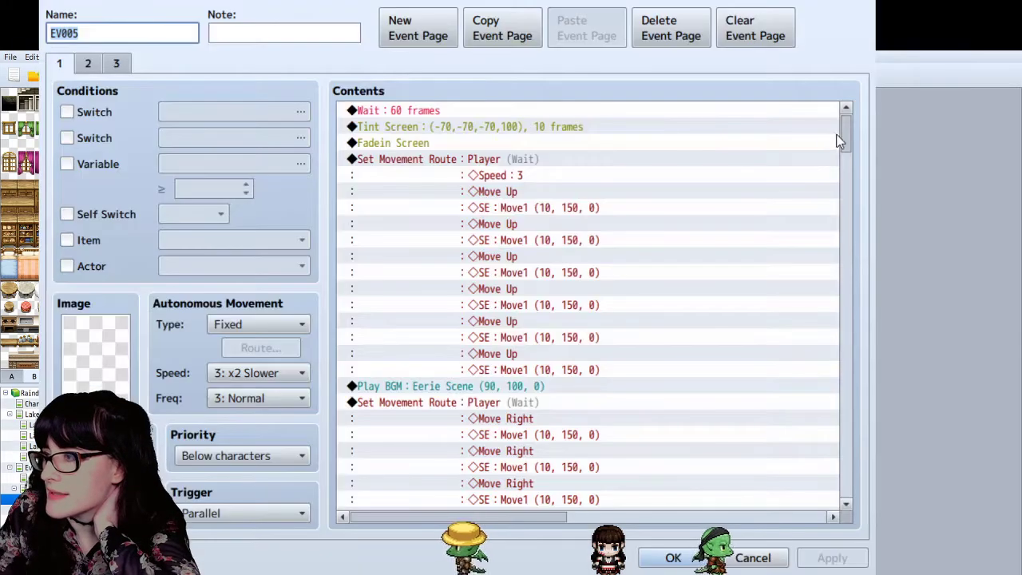
drag(850, 133, 814, 489)
click(115, 70)
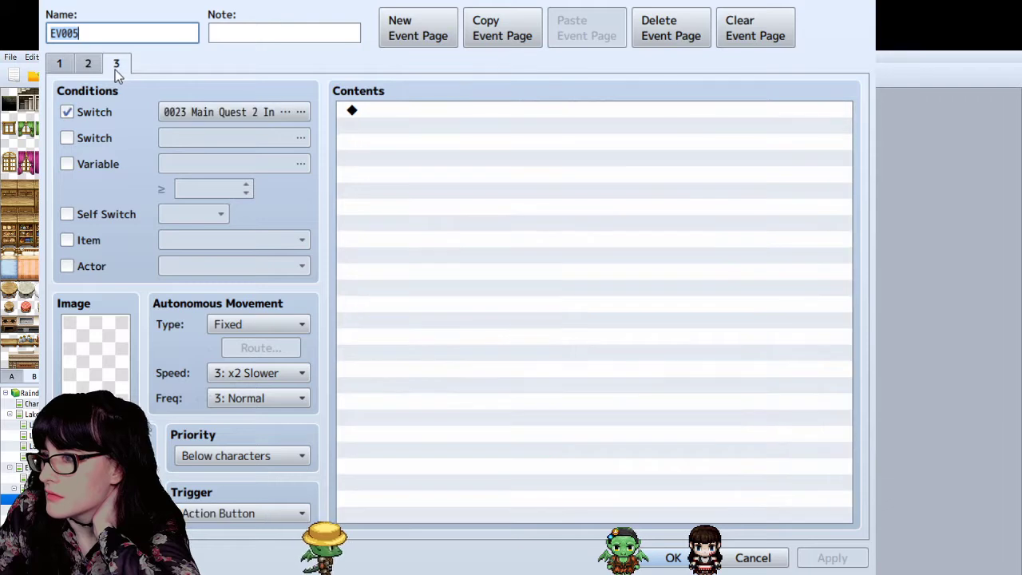
click(87, 63)
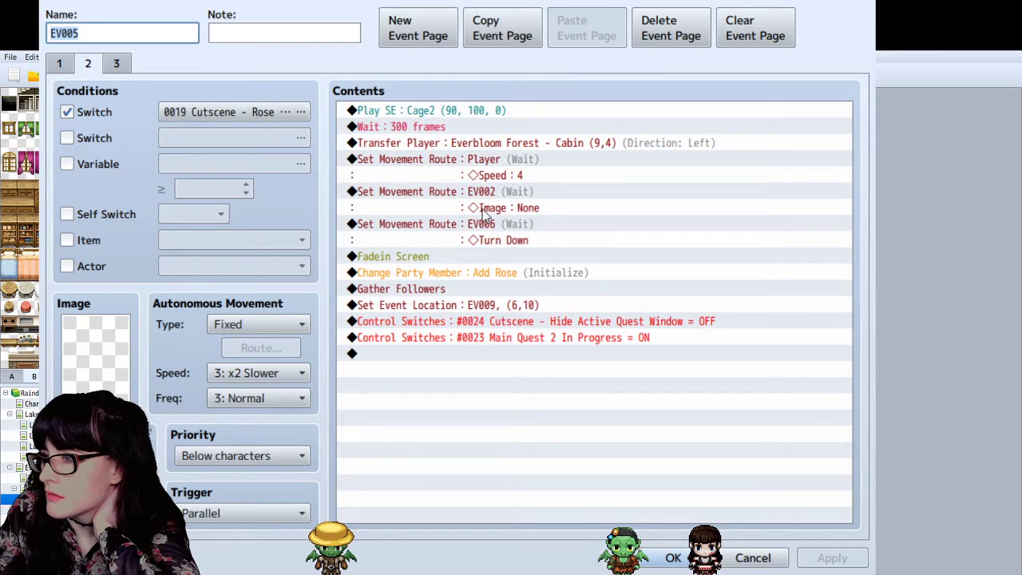
click(505, 309)
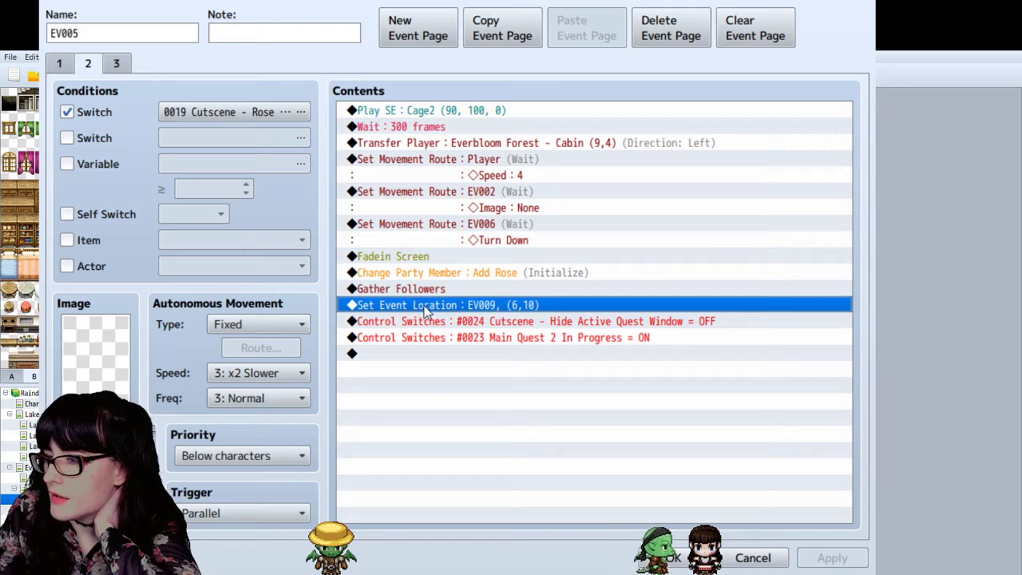
click(455, 336)
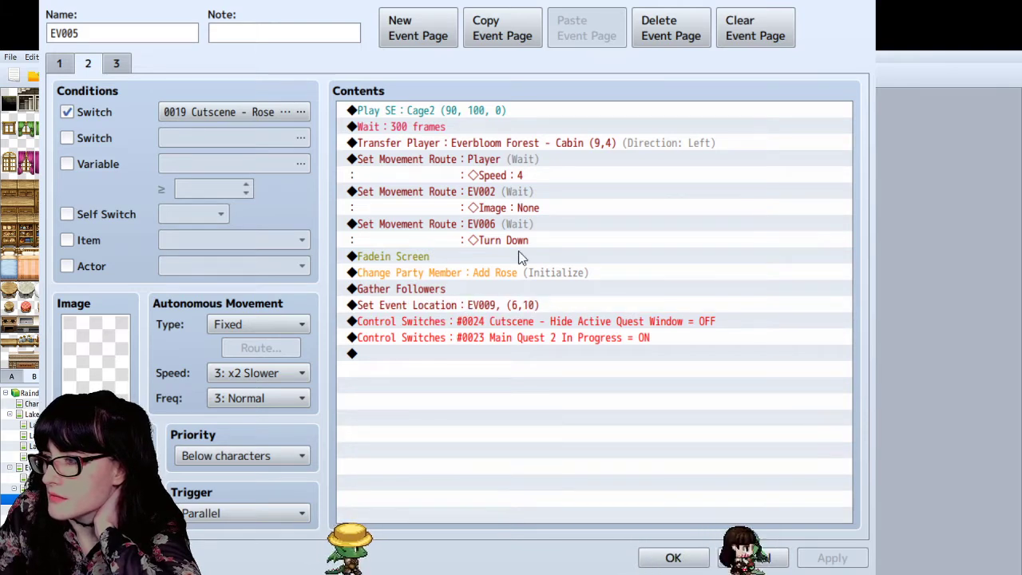
click(677, 471)
click(758, 558)
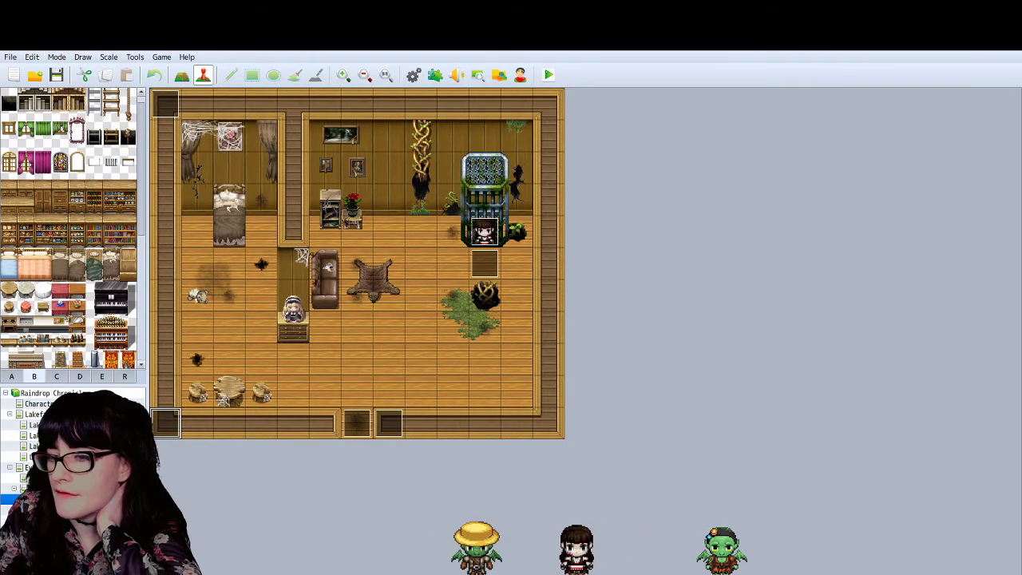
click(48, 509)
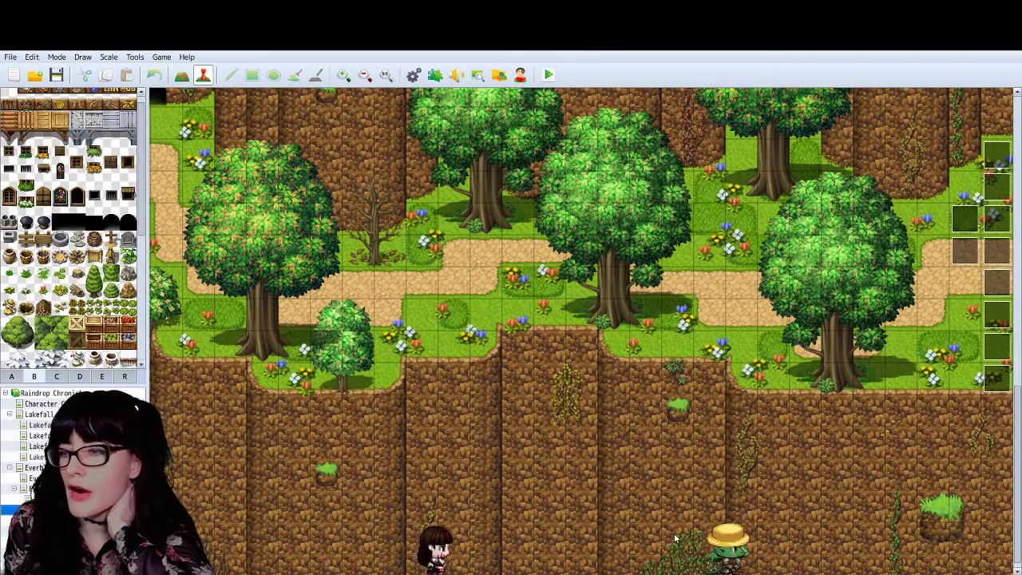
Step: Check the region IDs across the forest map and the available region numbers, and return to the tile set A view
scroll(675, 539, up, 1)
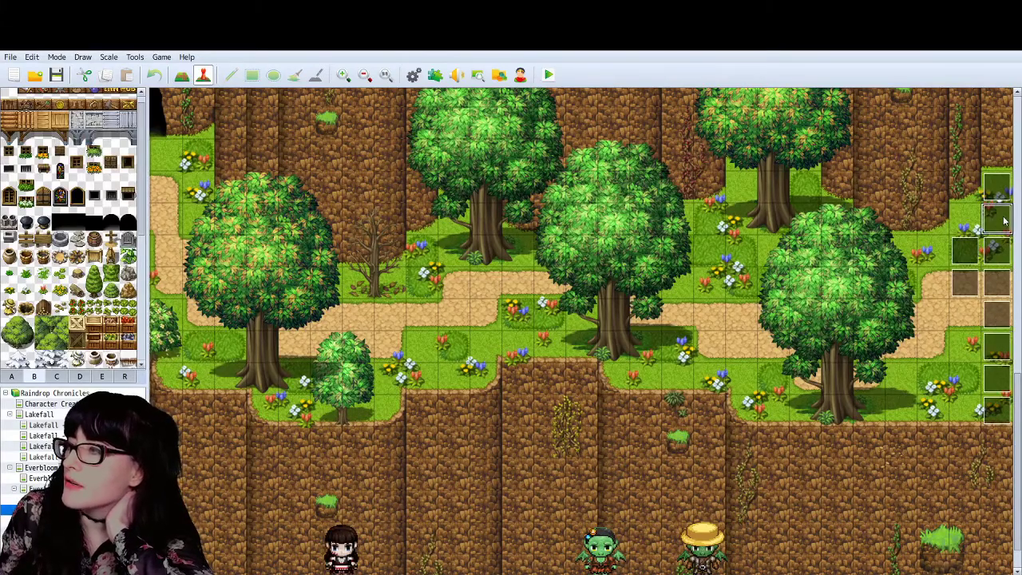
click(124, 377)
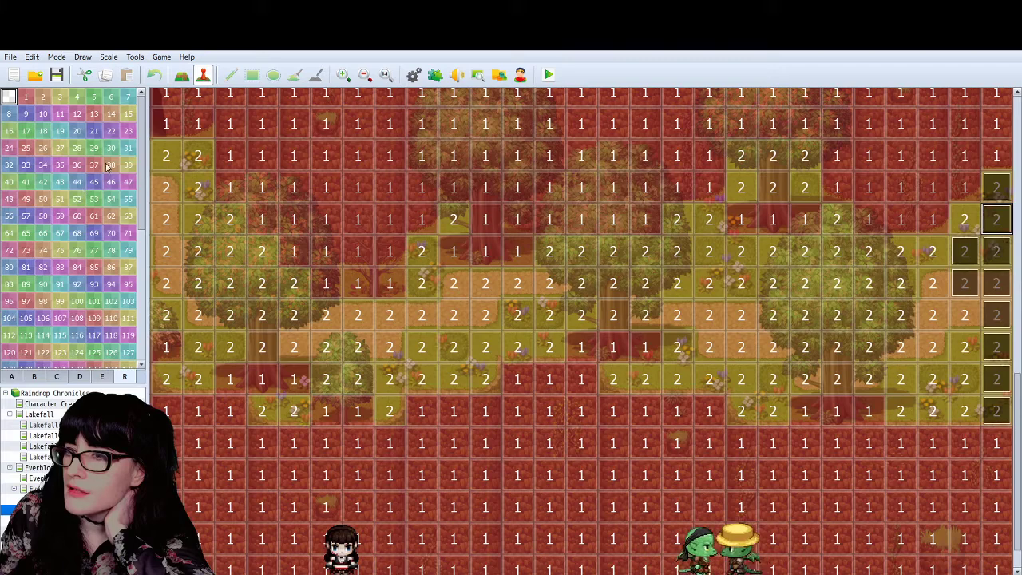
scroll(146, 201, down, 3)
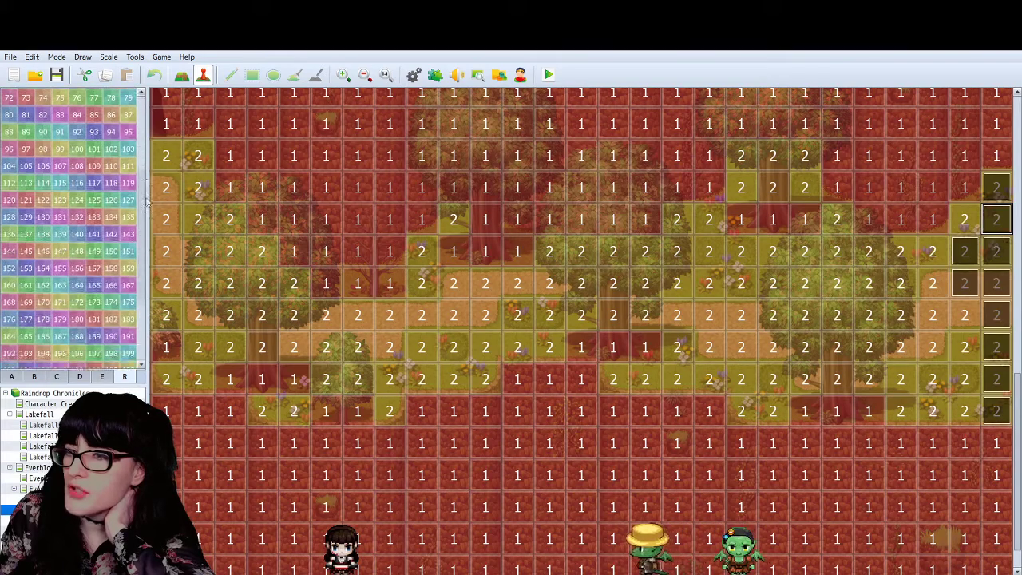
scroll(144, 199, up, 3)
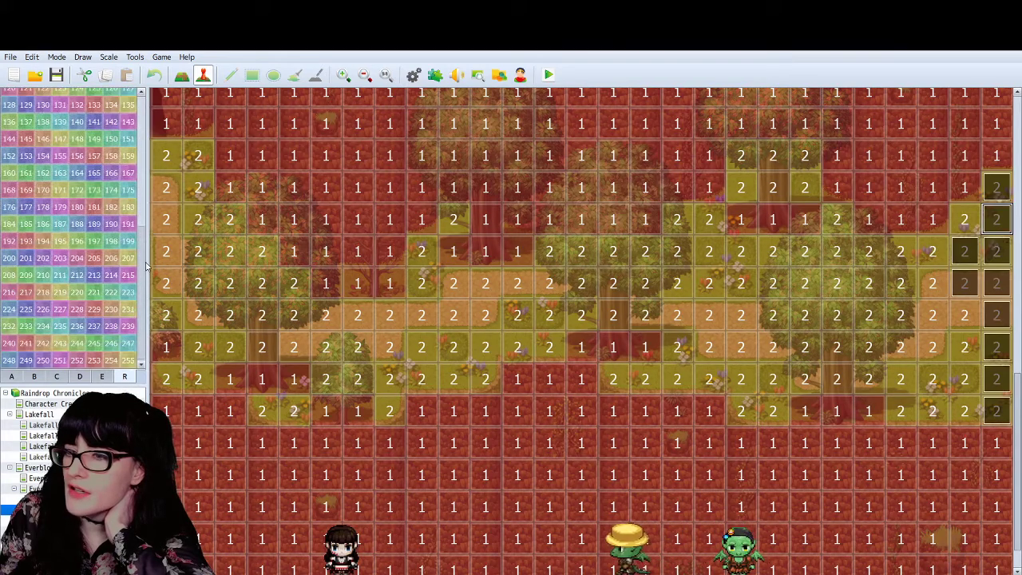
click(12, 377)
click(34, 377)
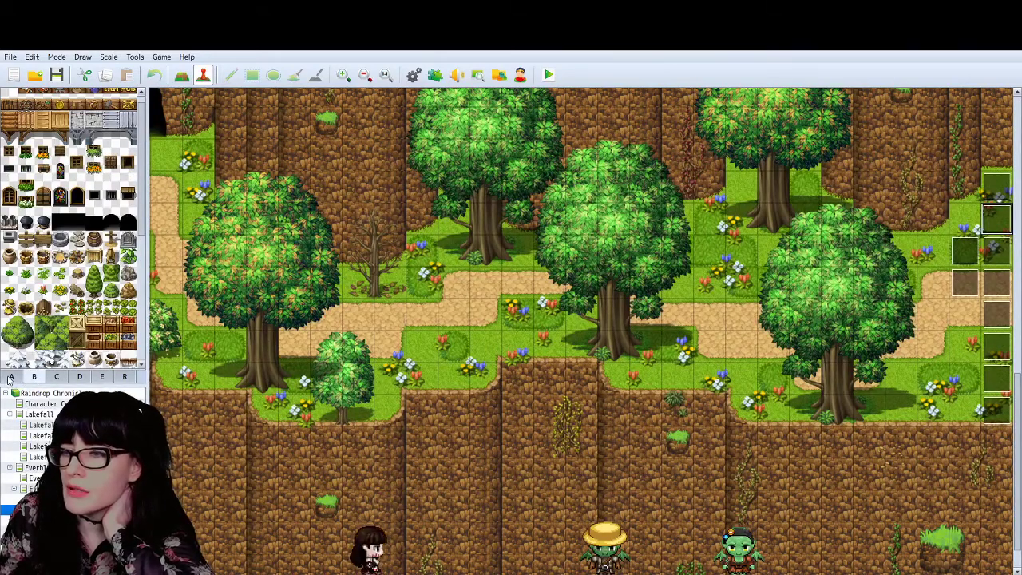
click(11, 377)
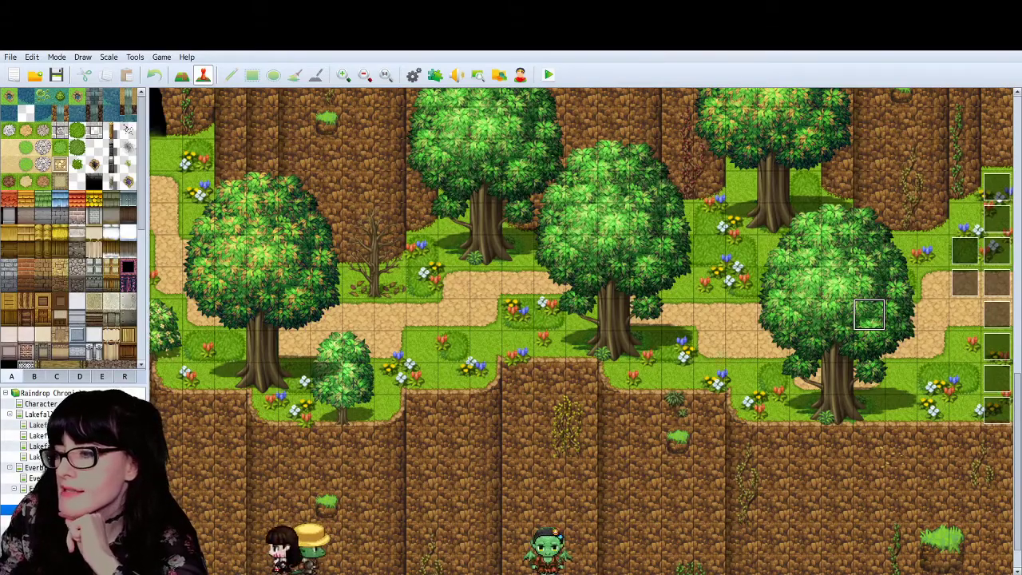
Step: Switch to the draw.io dialogue flowchart for Episode 1 and read the Barrel scene through its Hero choices to the flashback
drag(328, 574, 782, 546)
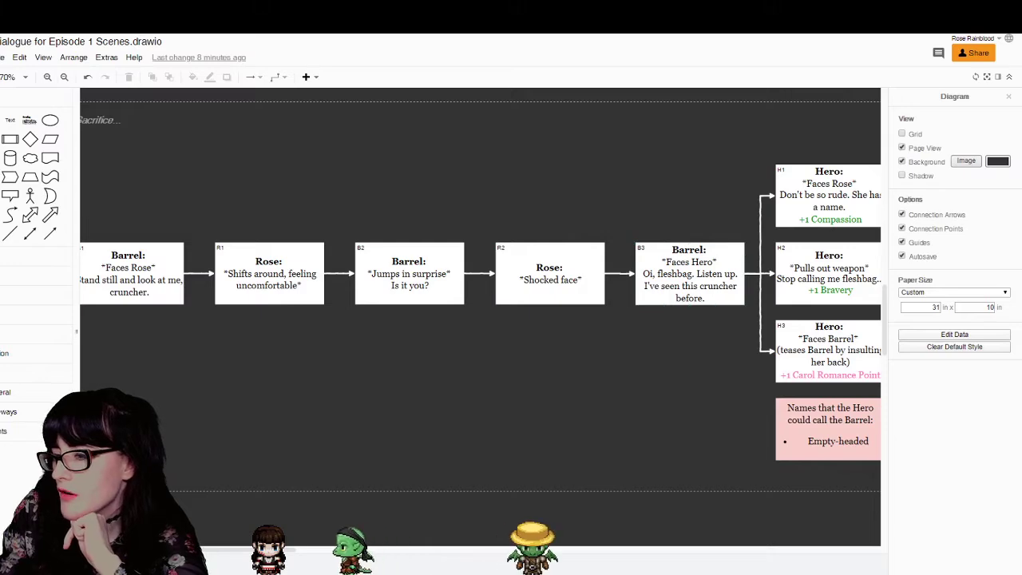
drag(283, 562, 363, 562)
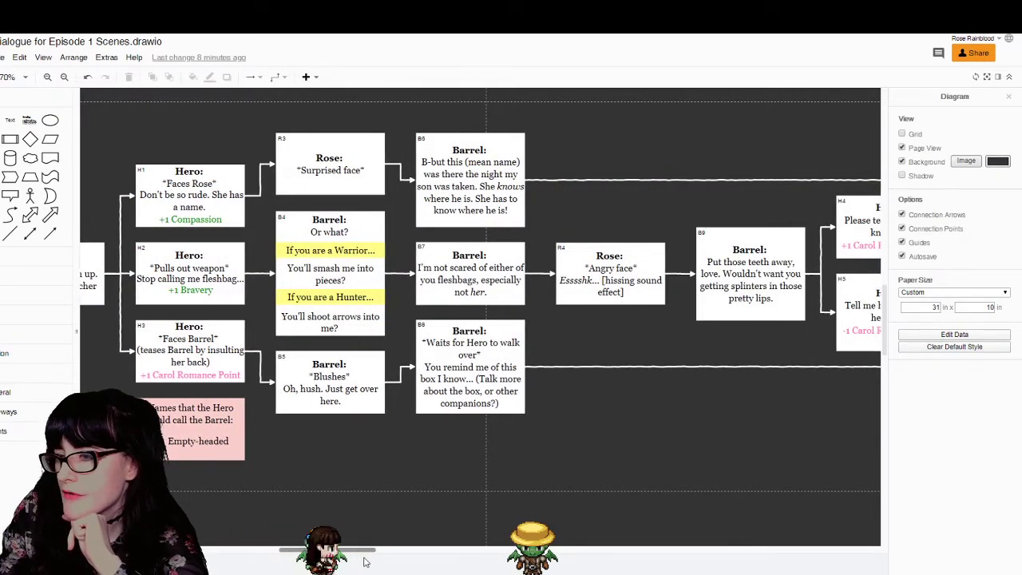
drag(365, 563, 412, 562)
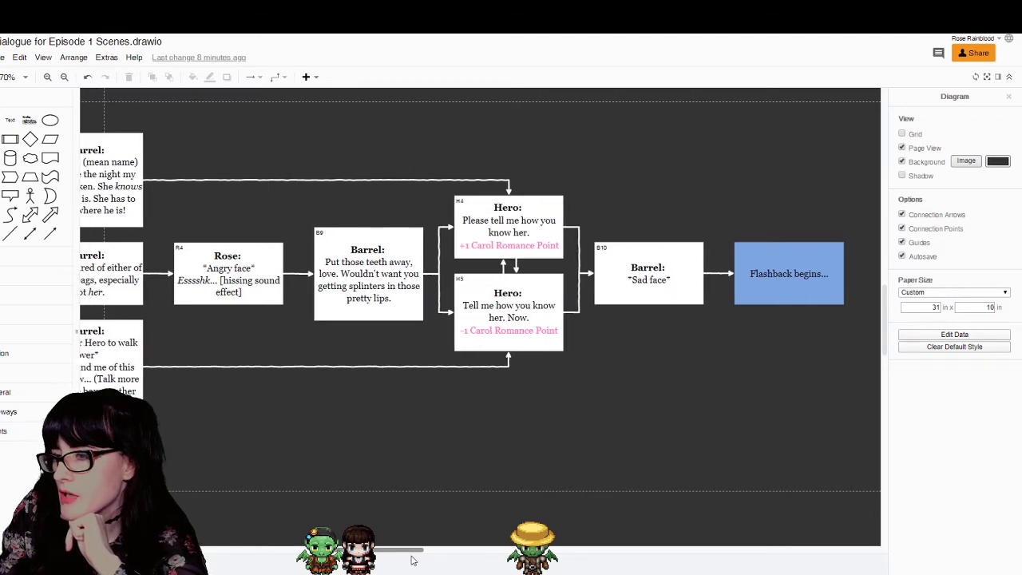